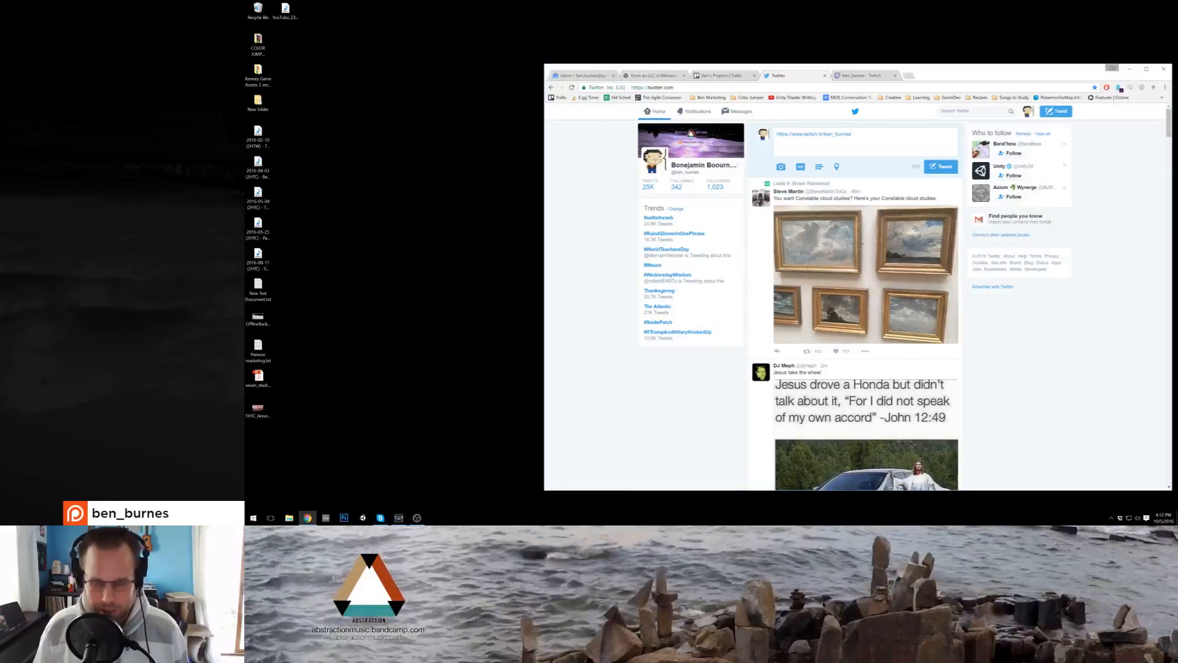
Step: Write "Streaming the Two Hour Track Challenge now :D" ahead of the Twitch link in the new tweet
type("Streaming the TWo ")
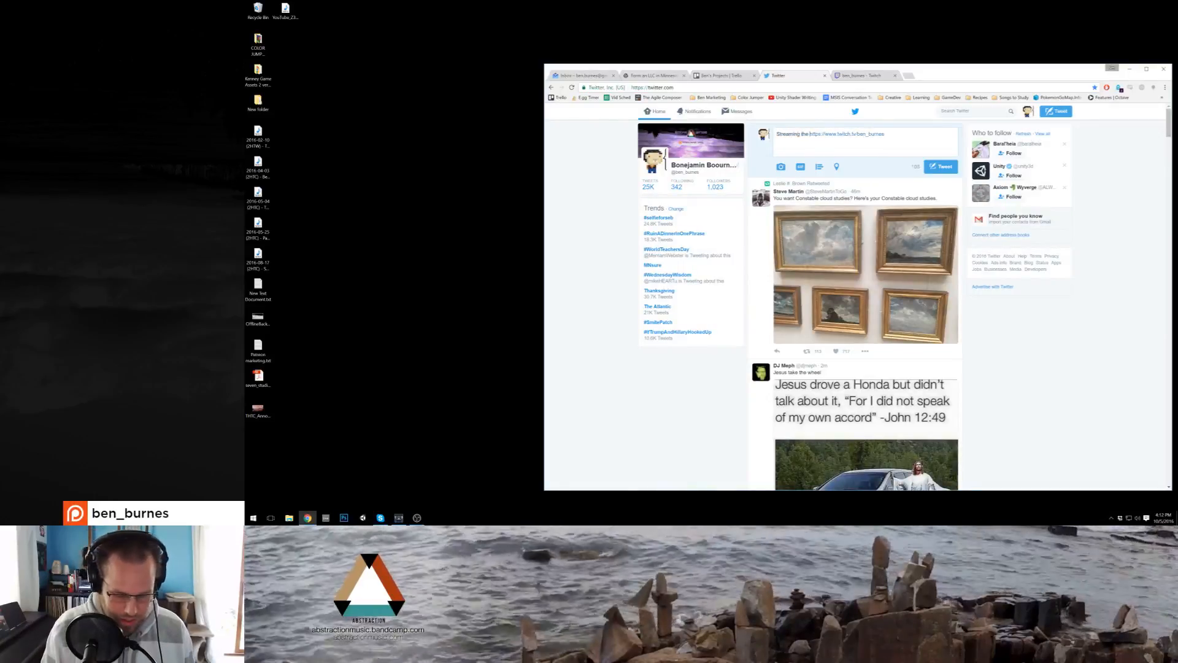
type("Hour Track Challenge")
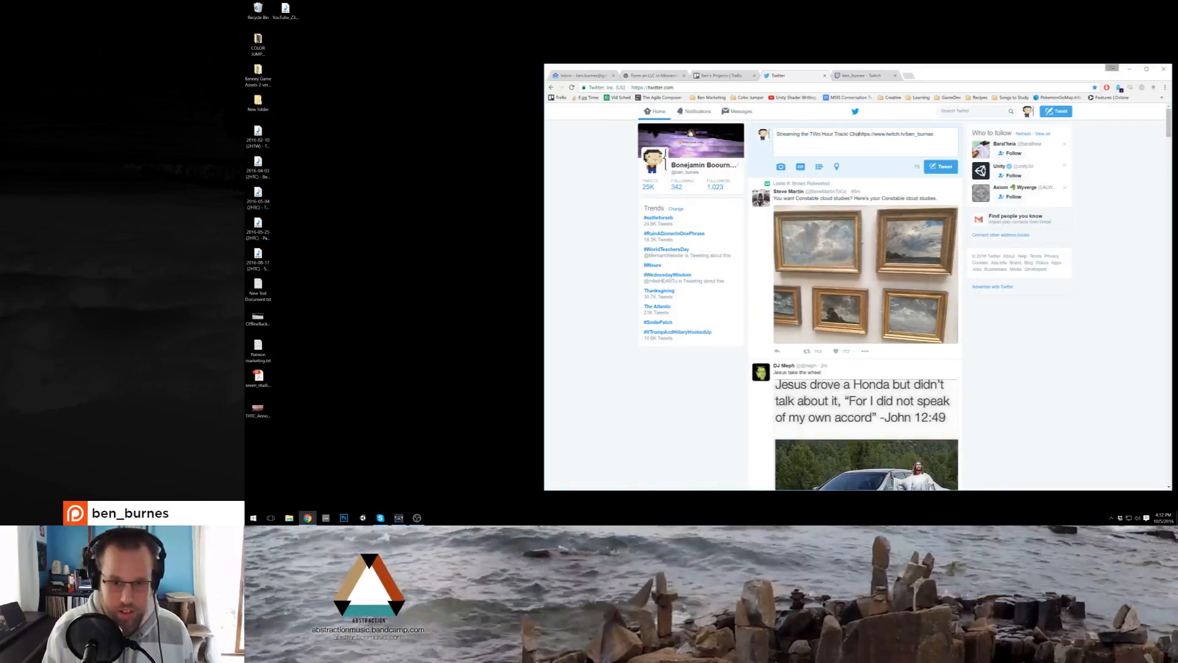
type(" now :D")
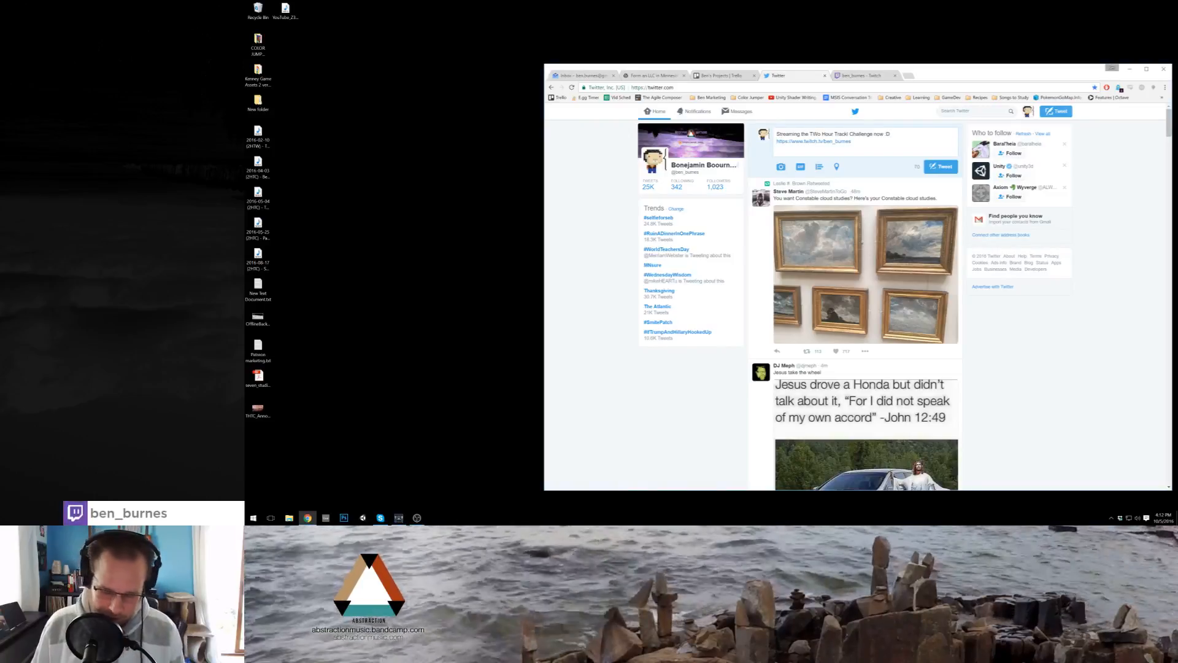
key("Delete")
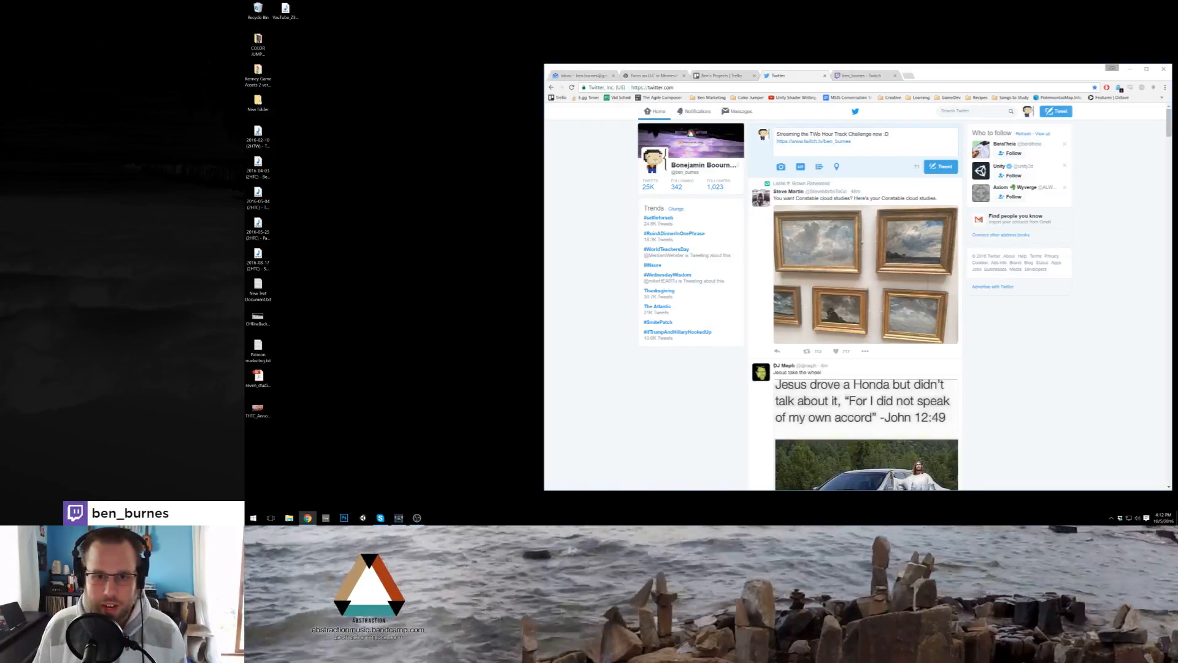
type("w")
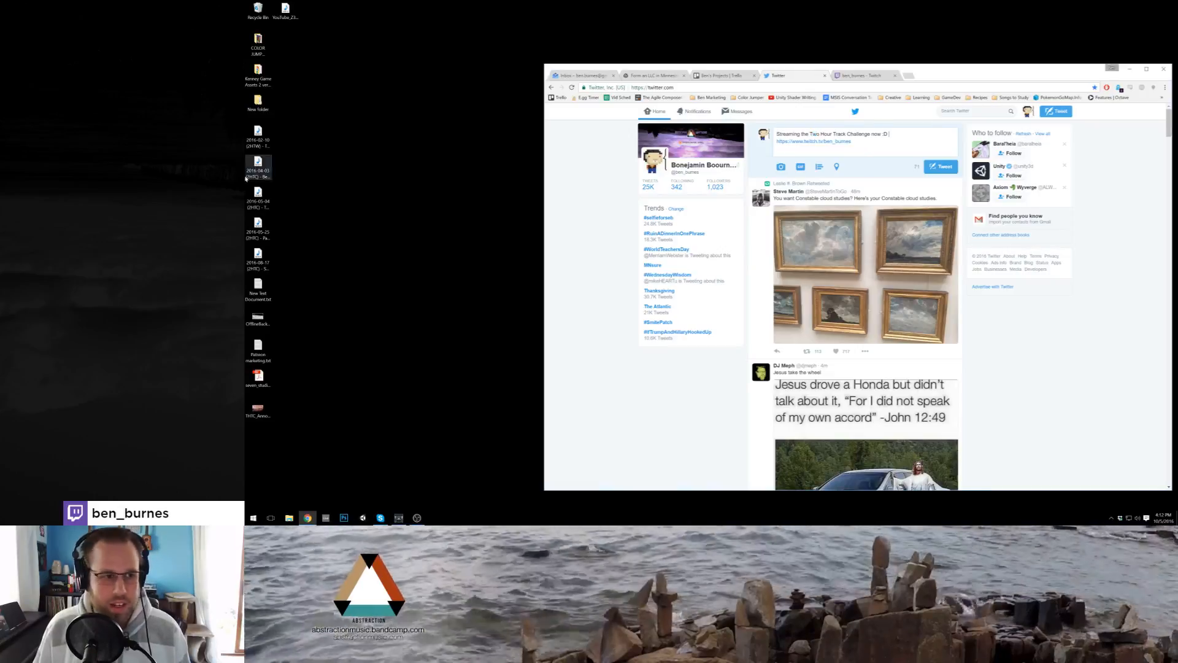
Step: Attach the stream announcement image from the desktop to the tweet and post it
left_click_drag(265, 373, 915, 181)
left_click(940, 224)
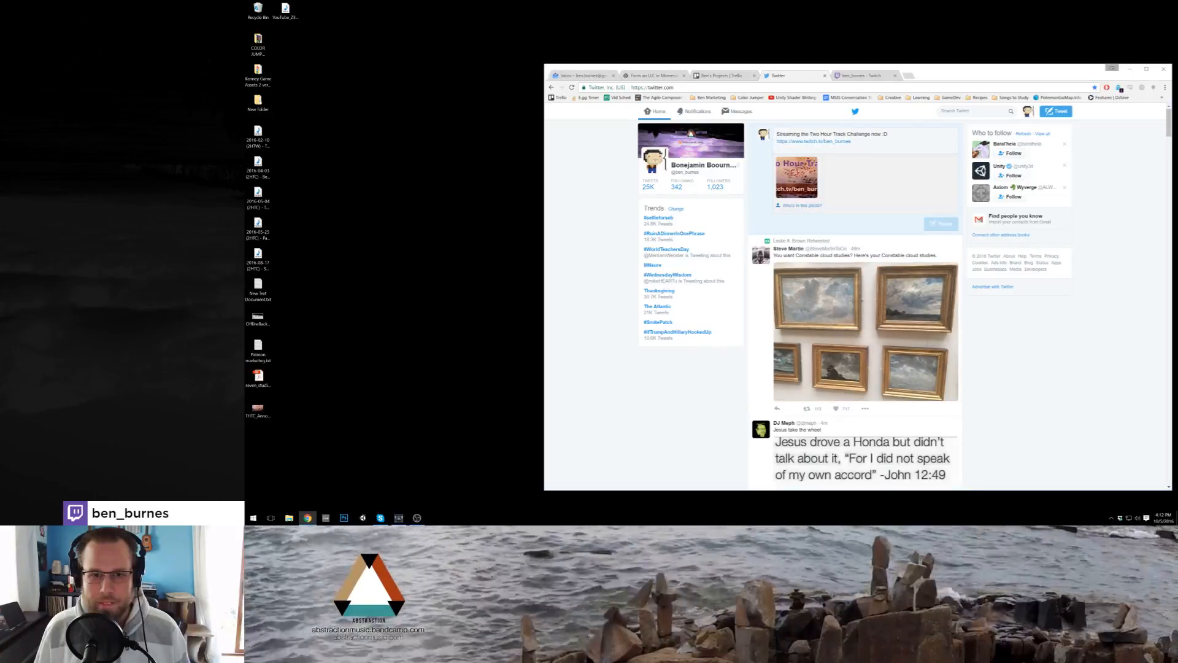
Step: Show the Twitch channel page, shrink the browser window and move it off the main screen
left_click(870, 77)
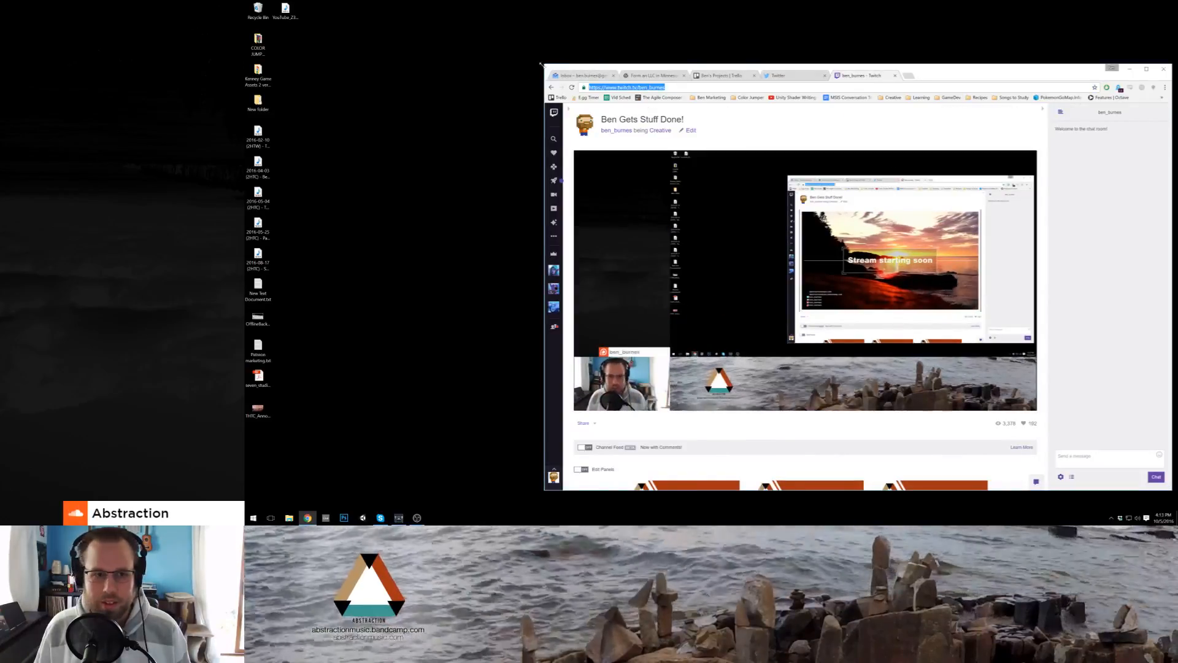
left_click_drag(542, 64, 782, 159)
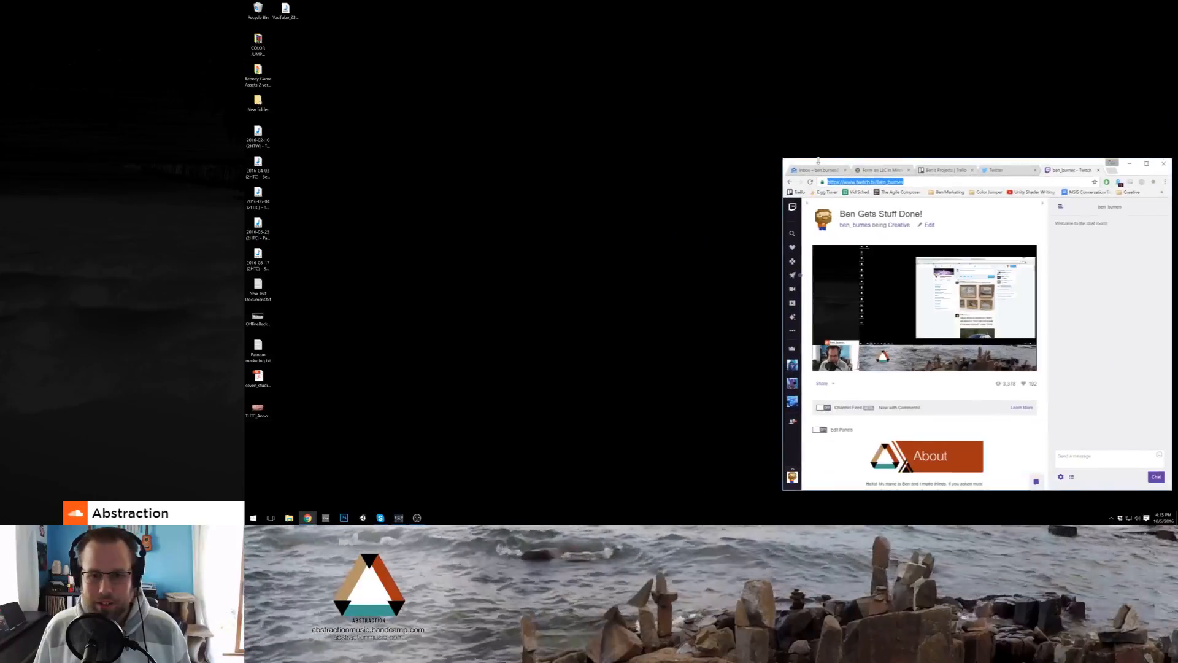
left_click_drag(1142, 159, 1145, 68)
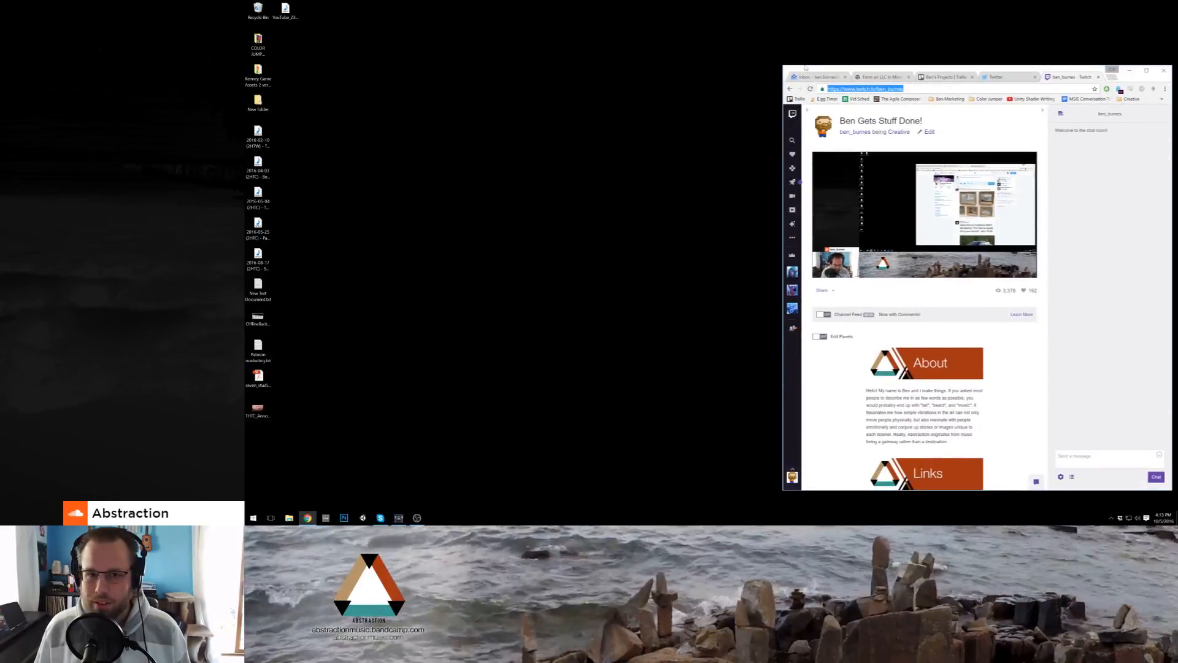
left_click_drag(821, 66, 1177, 184)
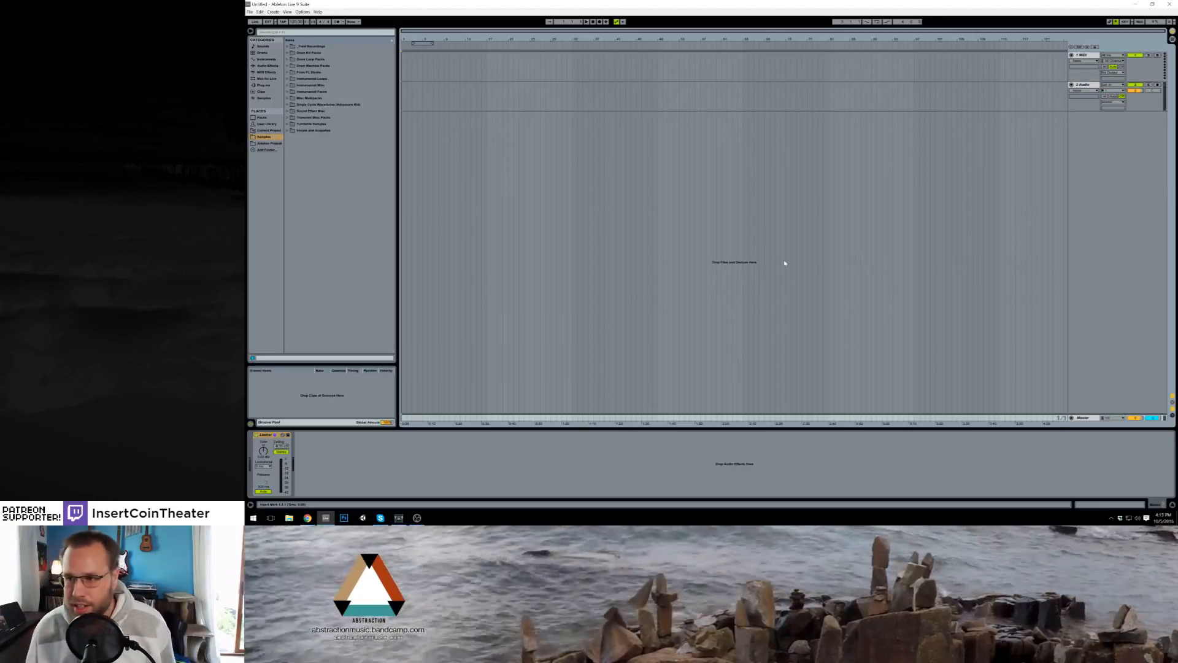
key("alt+Tab")
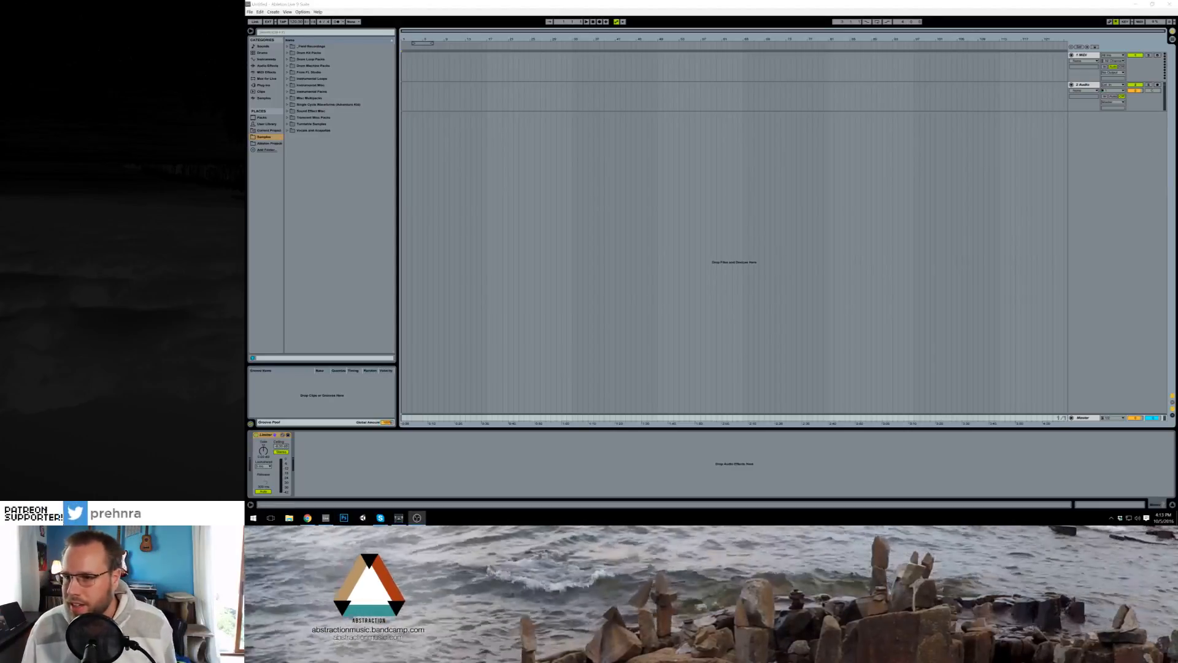
key("alt+Tab")
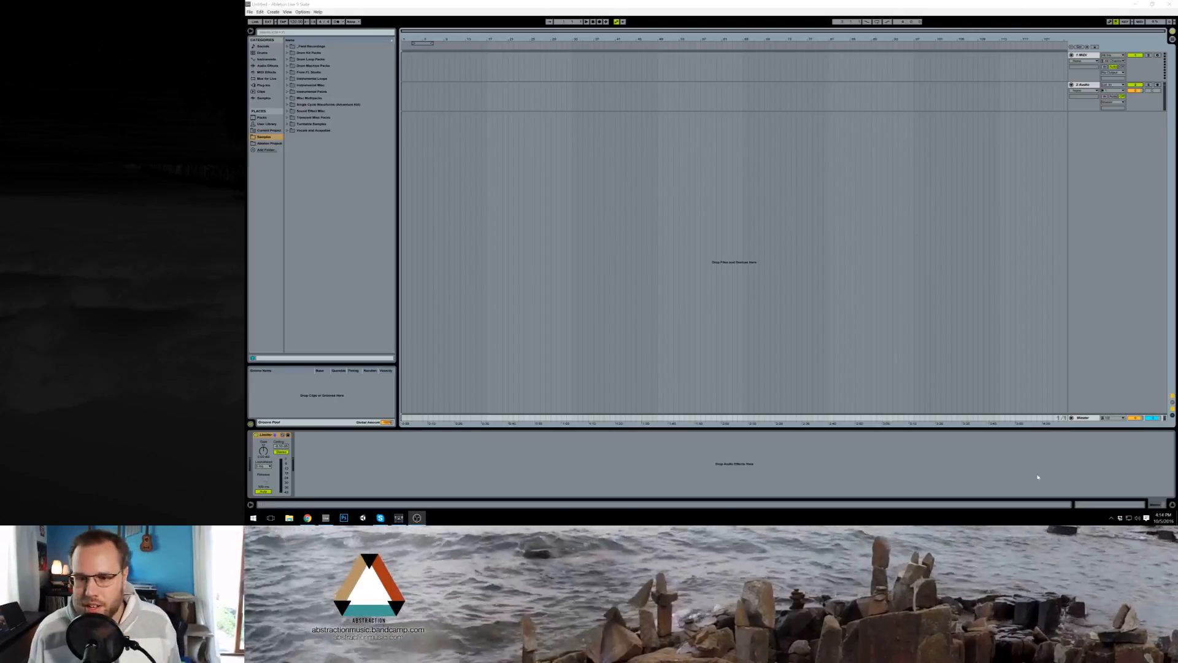
Step: Safely eject the external USB storage drive from the computer
left_click(1111, 516)
left_click(1111, 503)
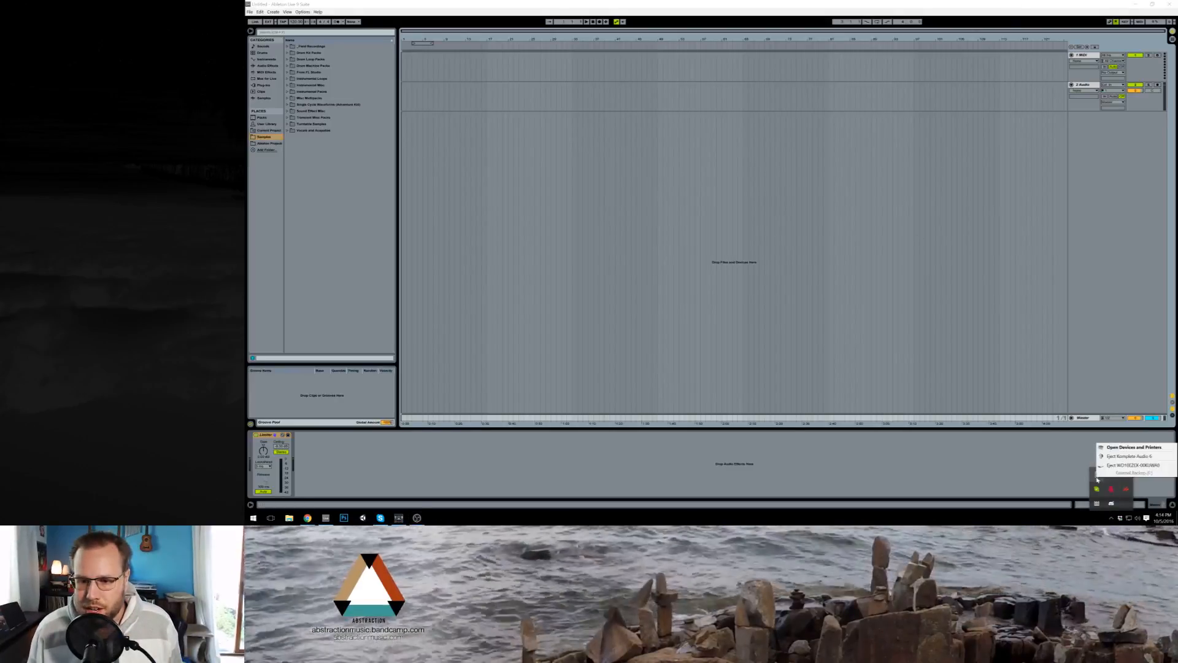
left_click(1111, 466)
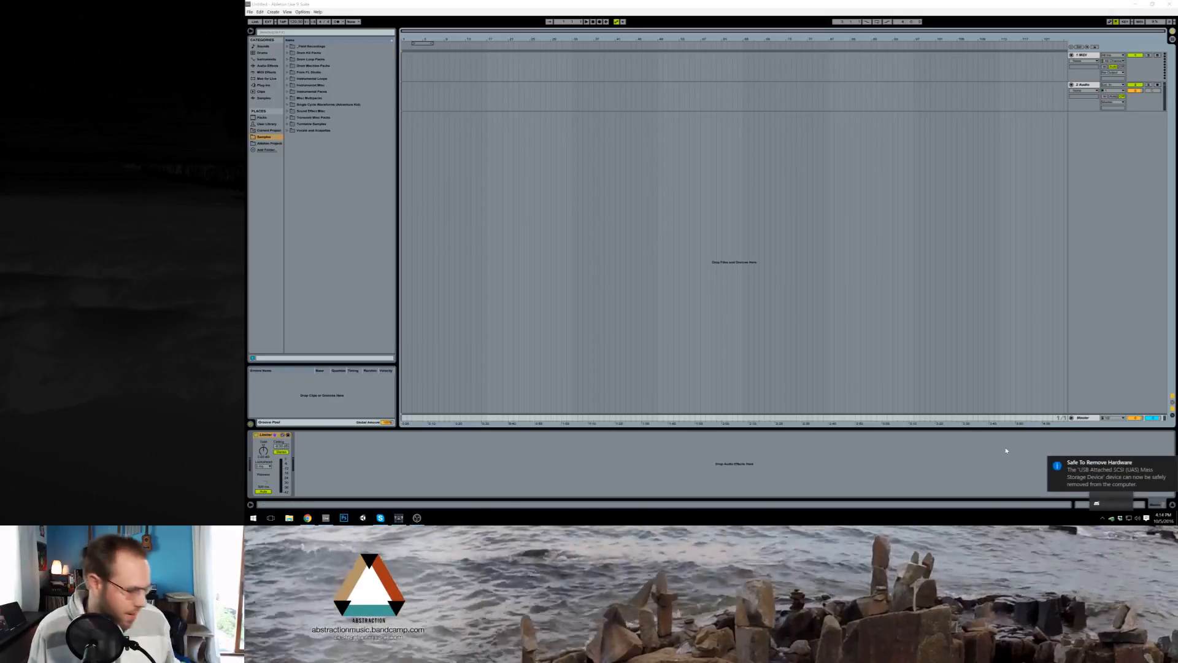
left_click(1060, 318)
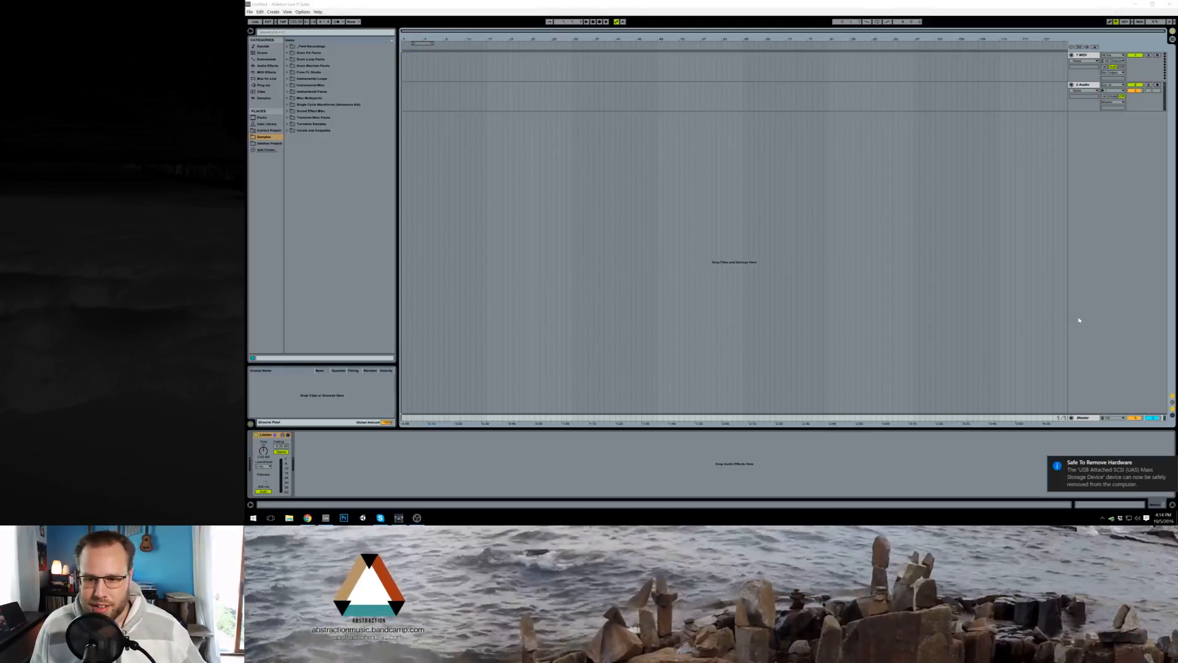
Step: Return to Ableton Live, move the loop region to start at bar 5 and select that bar on the MIDI track
left_click(1079, 320)
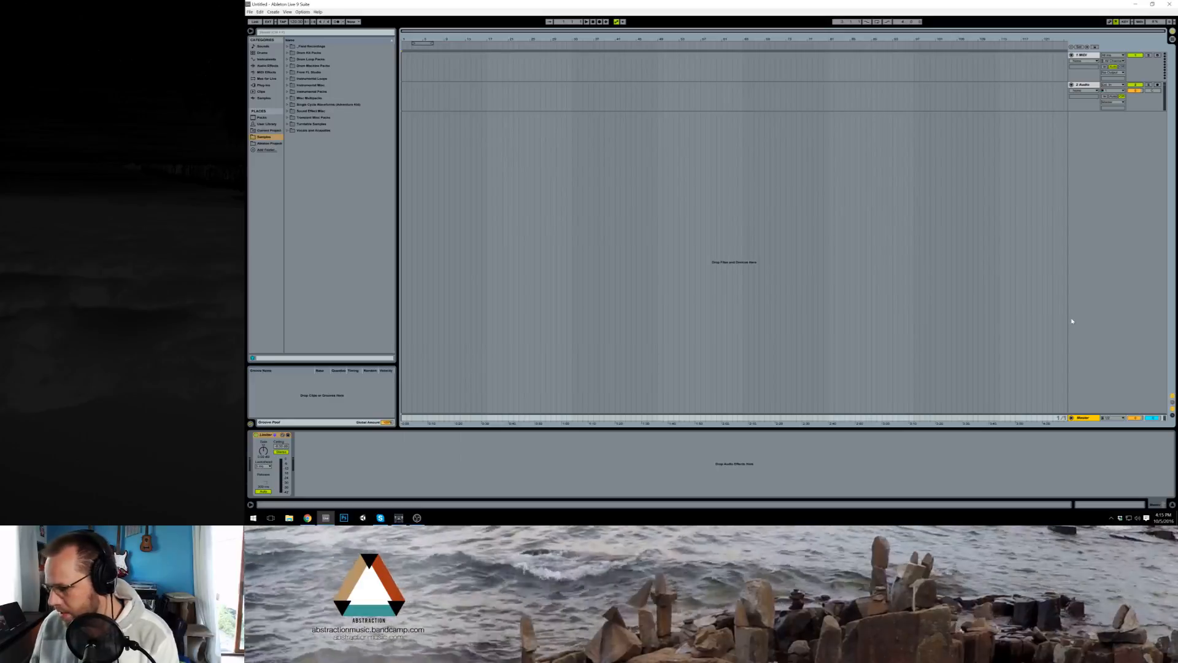
left_click(442, 59)
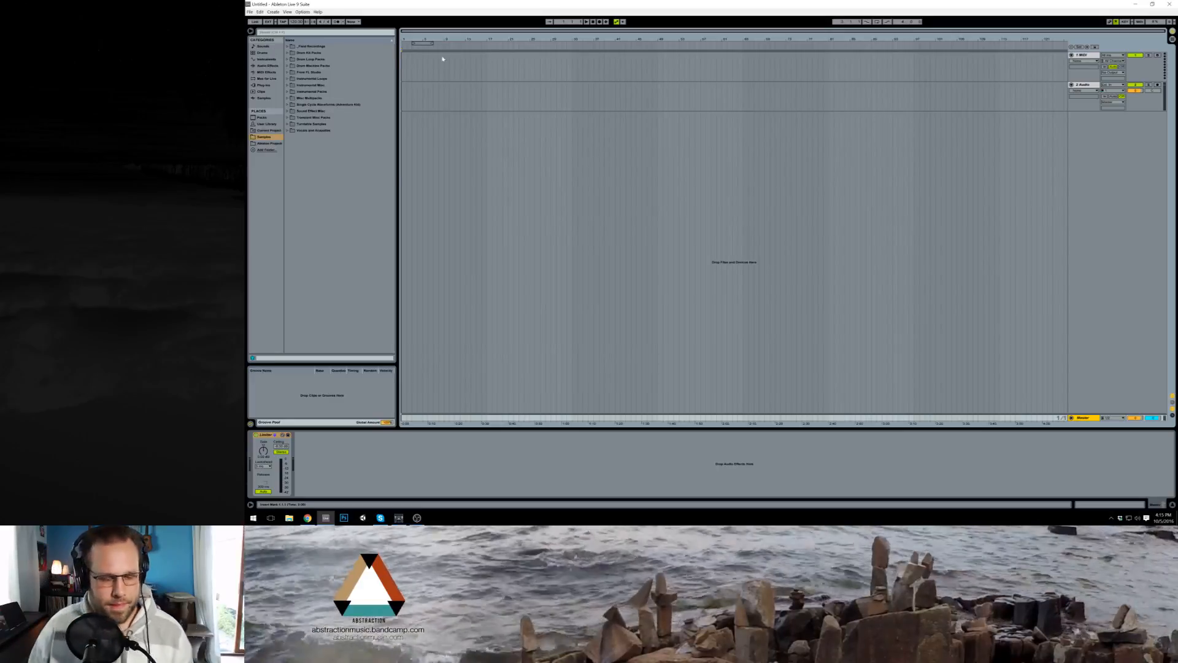
mouse_move(419, 42)
left_mouse_down()
mouse_move(431, 43)
mouse_move(429, 65)
left_mouse_up()
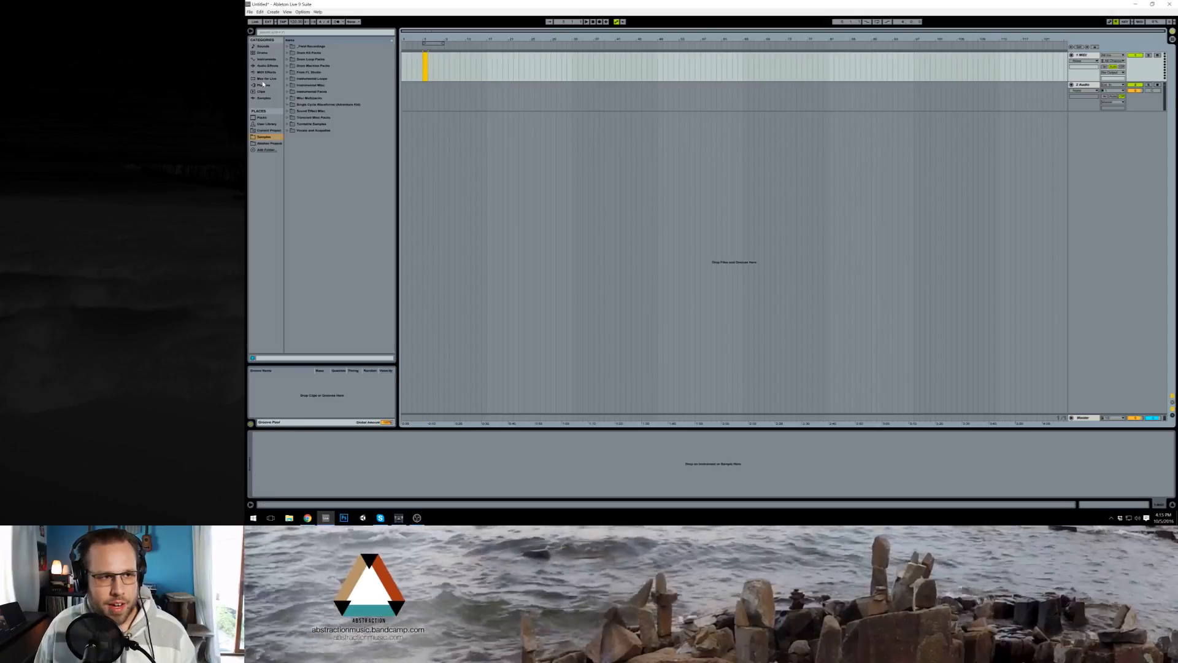
Step: Find the Analog synth among the instruments and load it onto the MIDI track
left_click(268, 65)
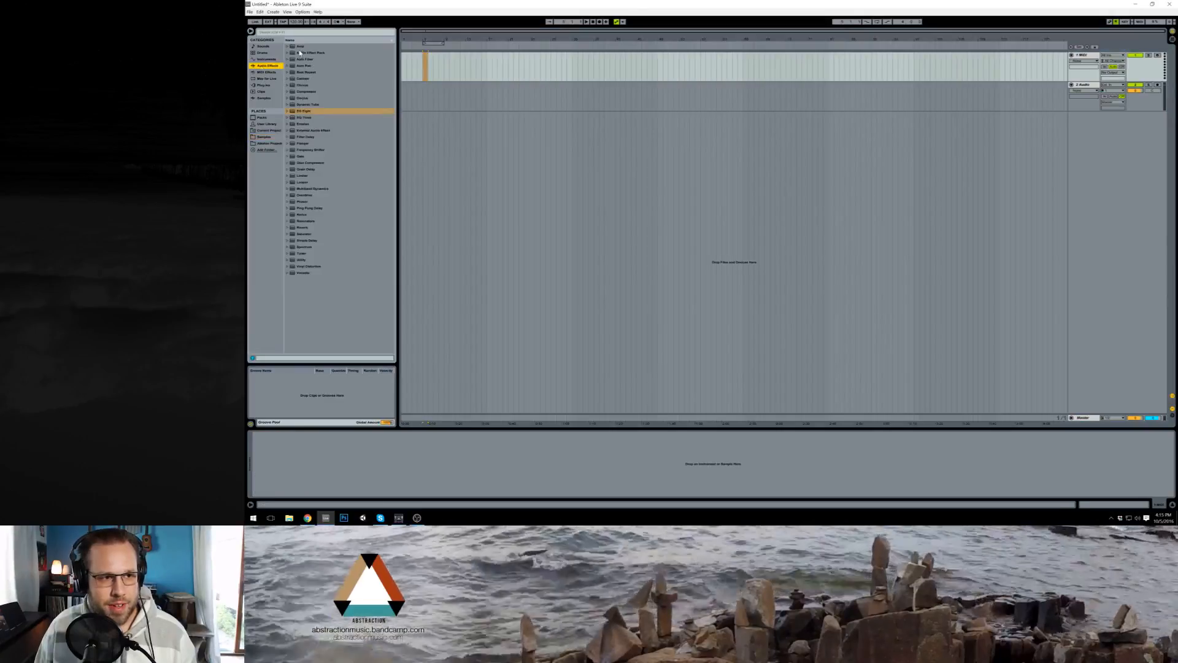
left_click(266, 72)
left_click(264, 59)
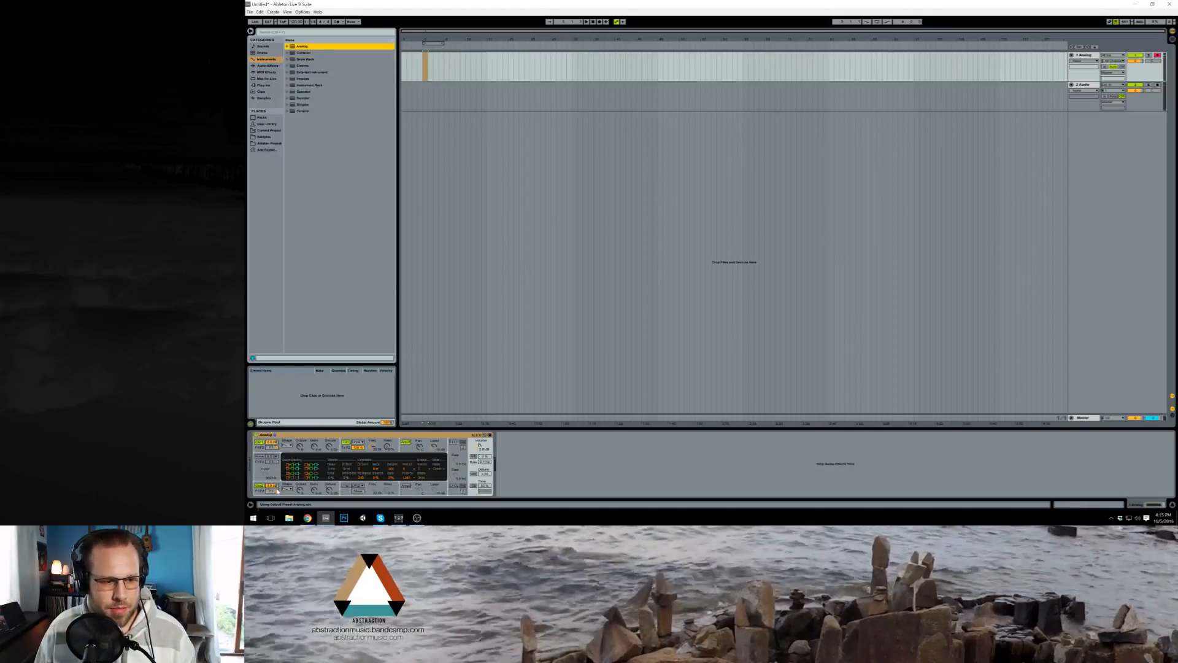
Step: Change the waveform of Analog's second oscillator
left_click(277, 491)
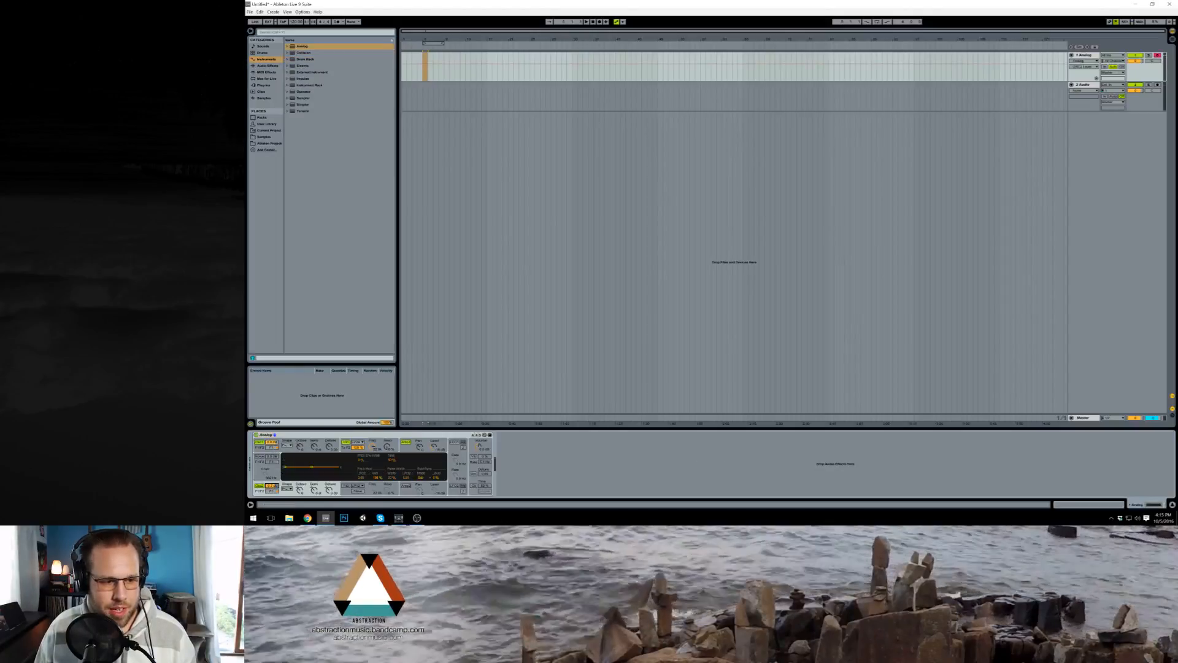
left_click(287, 488)
left_click(286, 478)
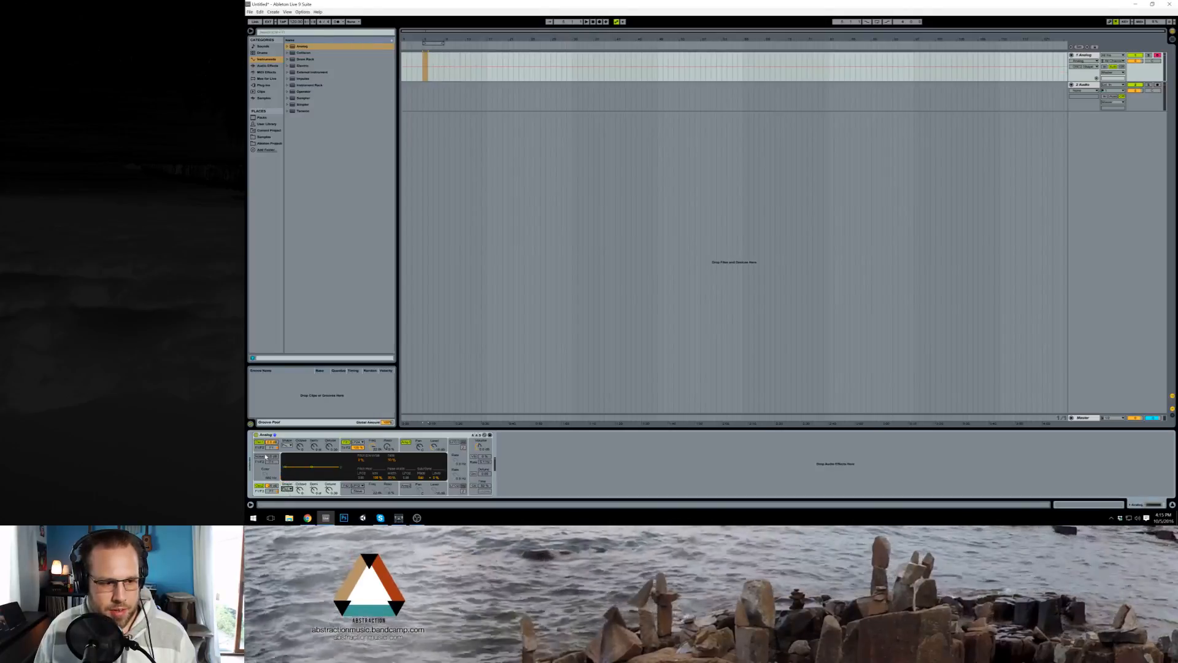
Step: Shape Analog's first amplifier envelope with a short decay and the sustain lowered to the minimum
left_click(276, 450)
left_click(344, 452)
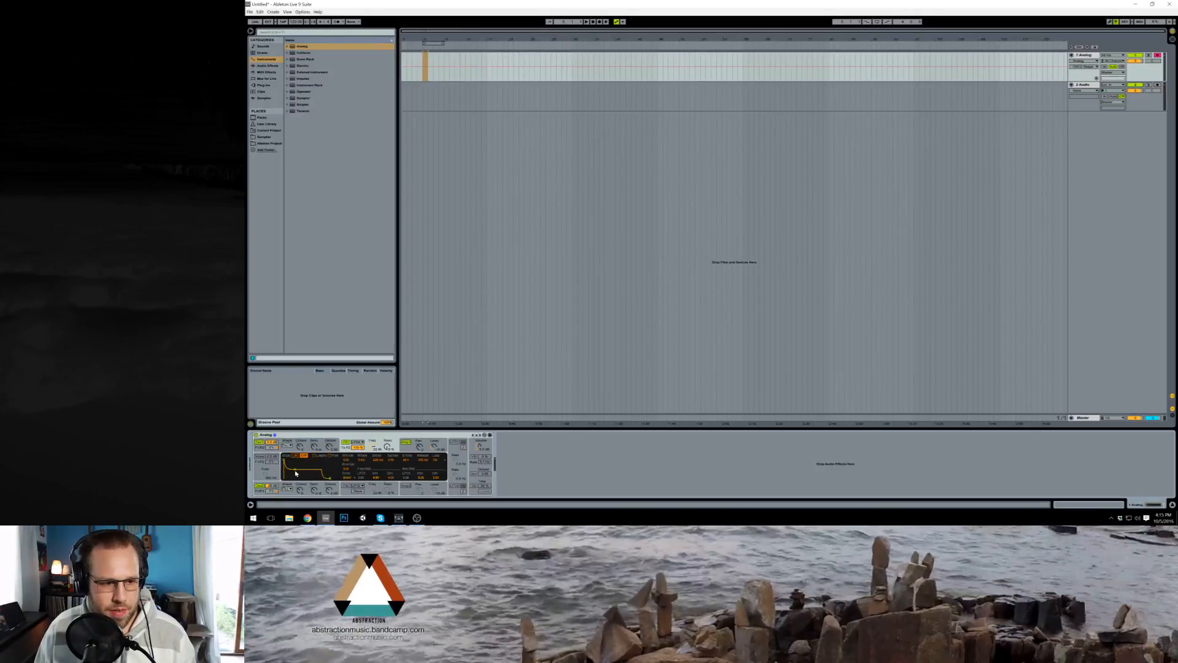
left_click(407, 451)
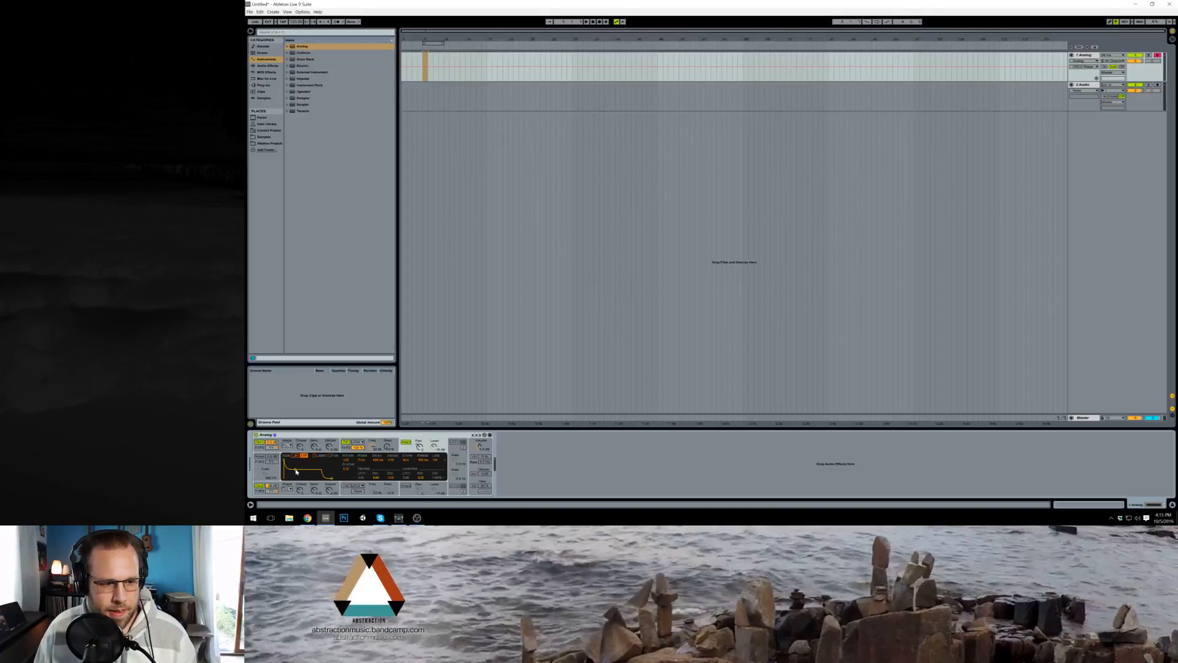
left_click_drag(296, 471, 293, 478)
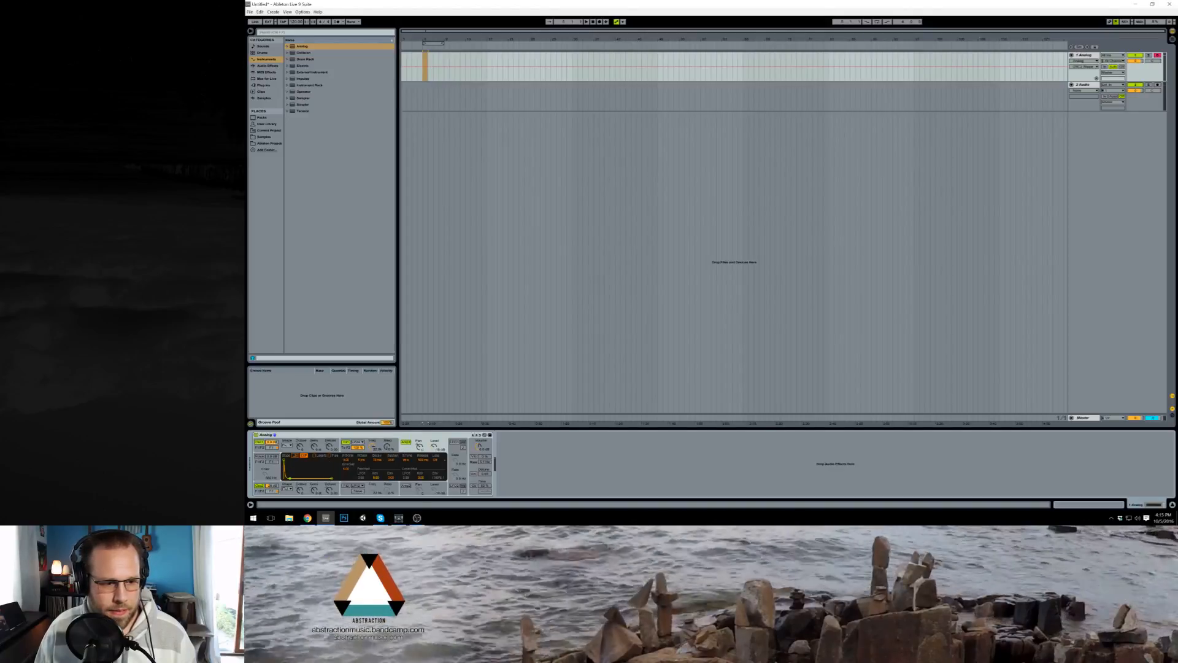
Step: Turn on Unison and Glide in Analog and change its voices setting
left_click(473, 473)
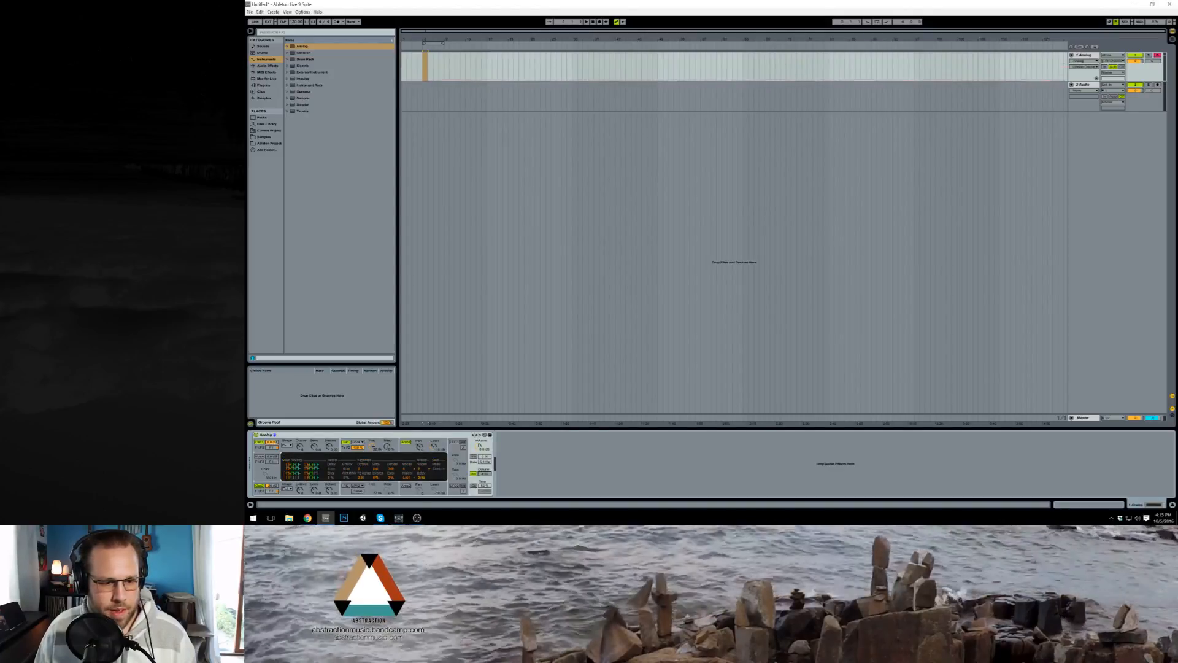
left_click(403, 448)
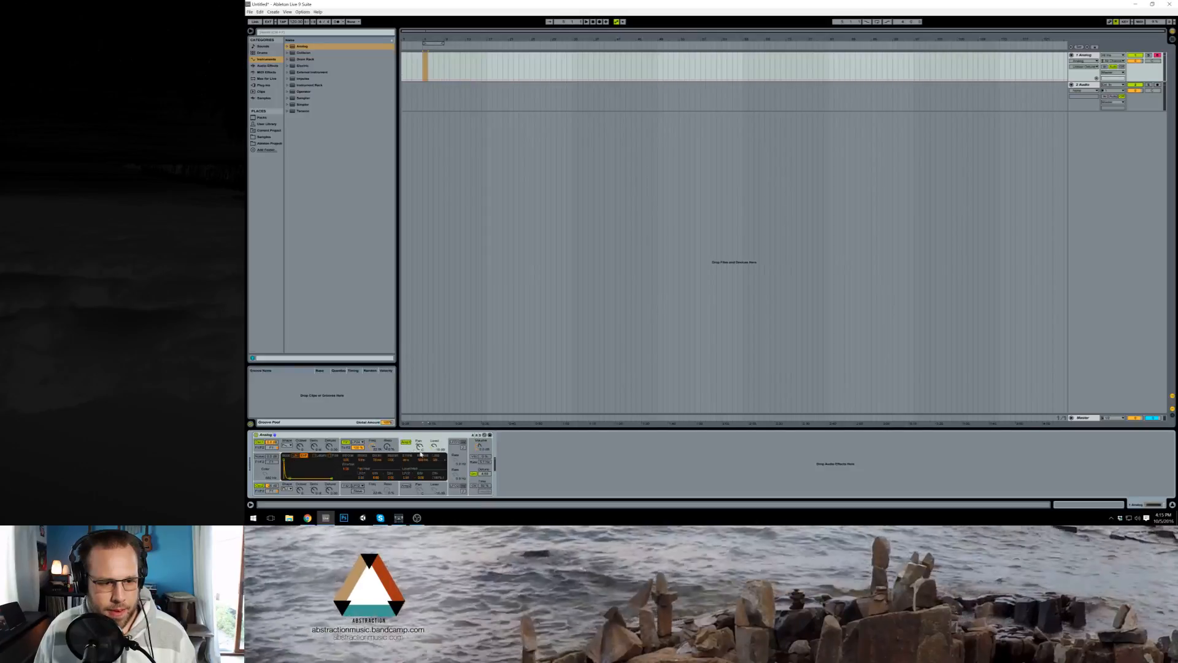
left_click(473, 486)
left_click_drag(482, 486, 481, 486)
left_click(474, 486)
left_click(475, 486)
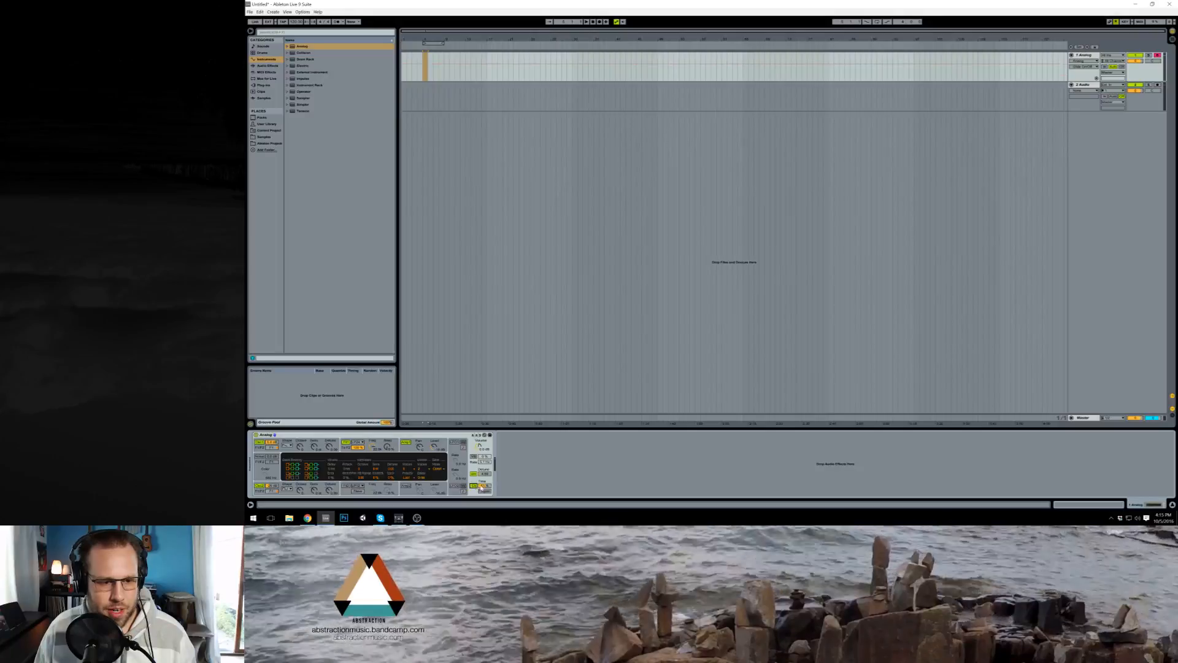
left_click(409, 469)
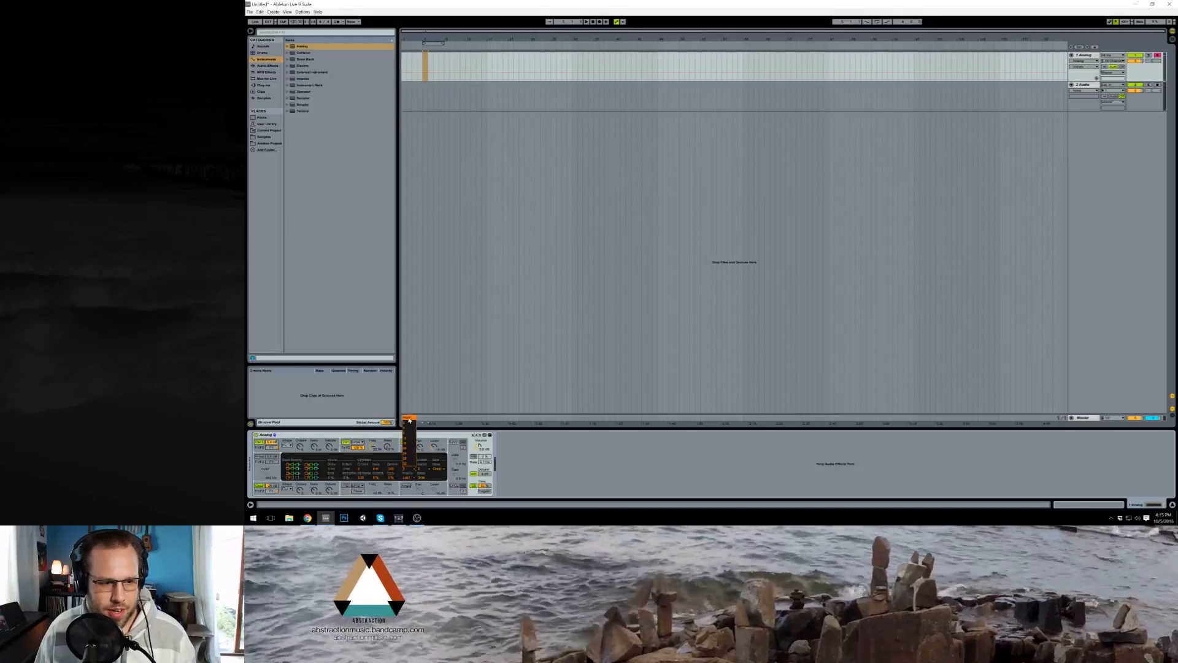
left_click(413, 423)
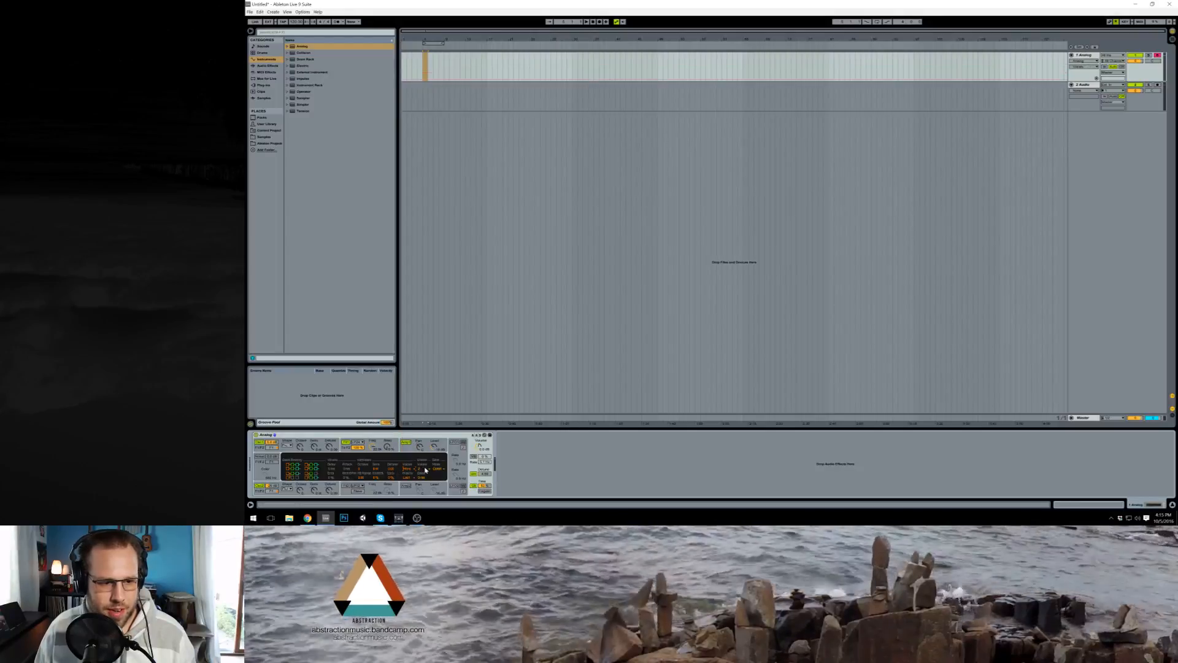
Step: Insert an empty one-bar MIDI clip at bar 5 of the Analog track and open it for note editing
left_click(422, 75)
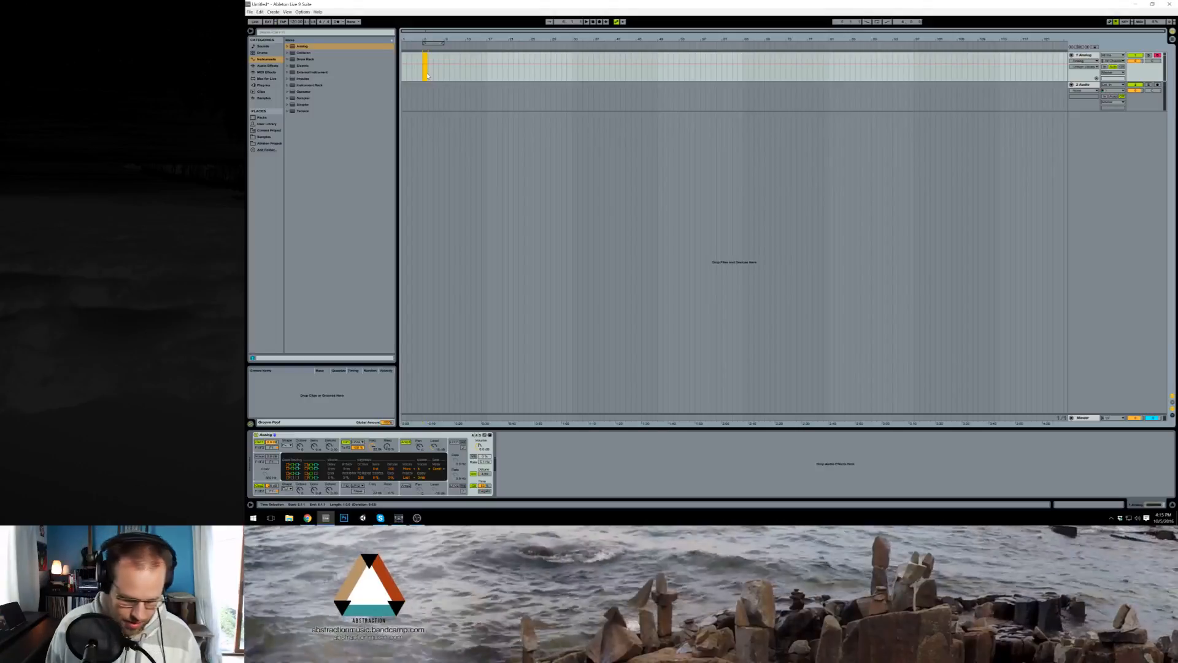
key("ctrl+shift+m")
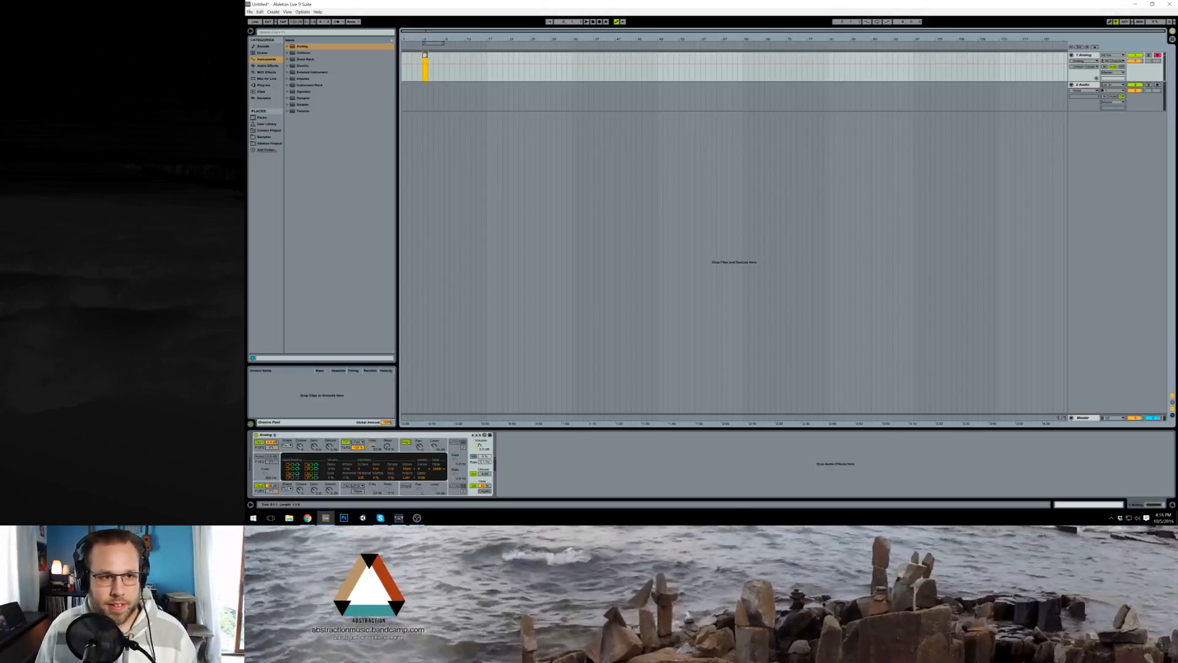
double_click(425, 56)
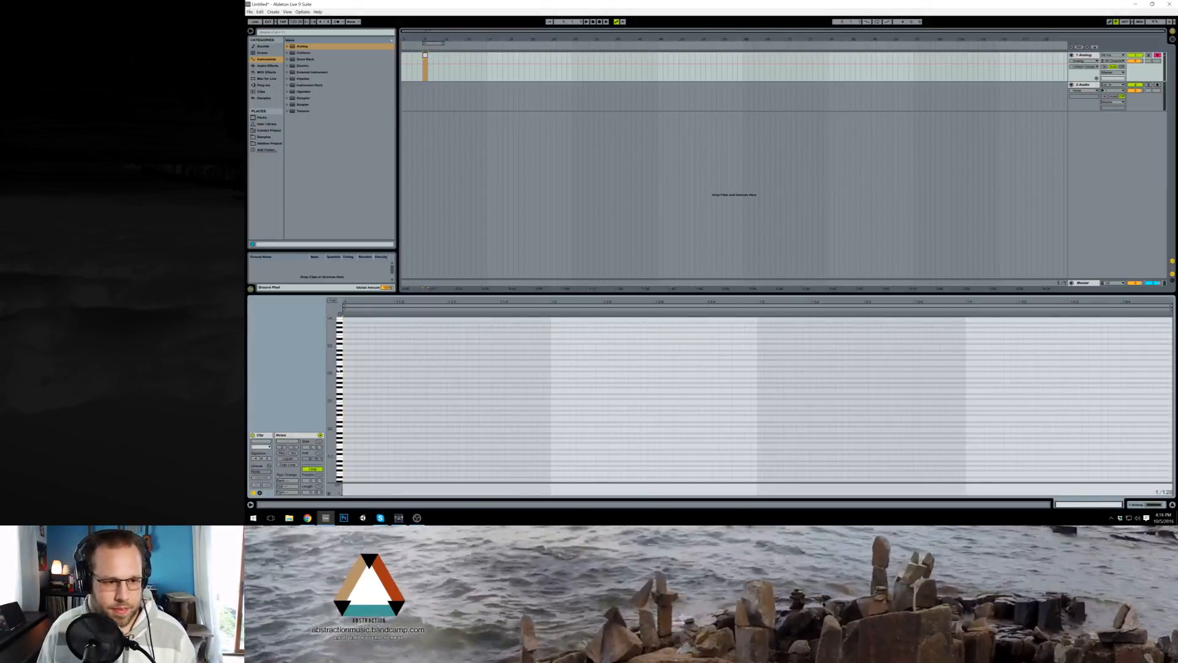
Step: Add a first short note at the very beginning of the MIDI clip
left_click_drag(338, 369, 347, 393)
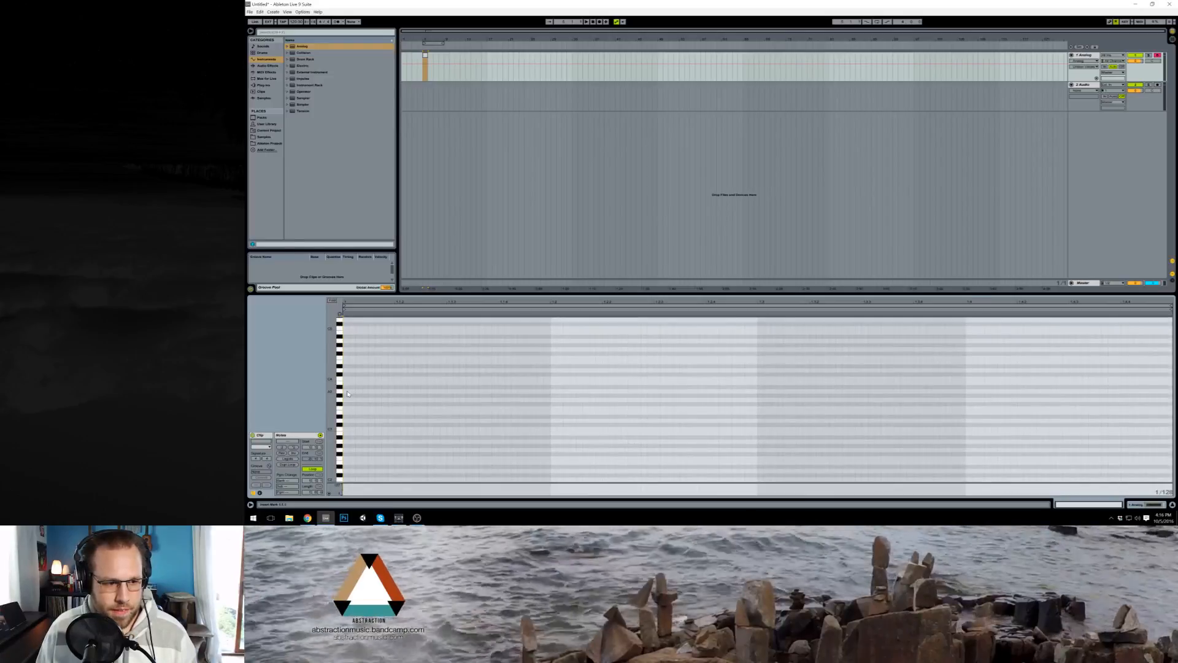
double_click(347, 393)
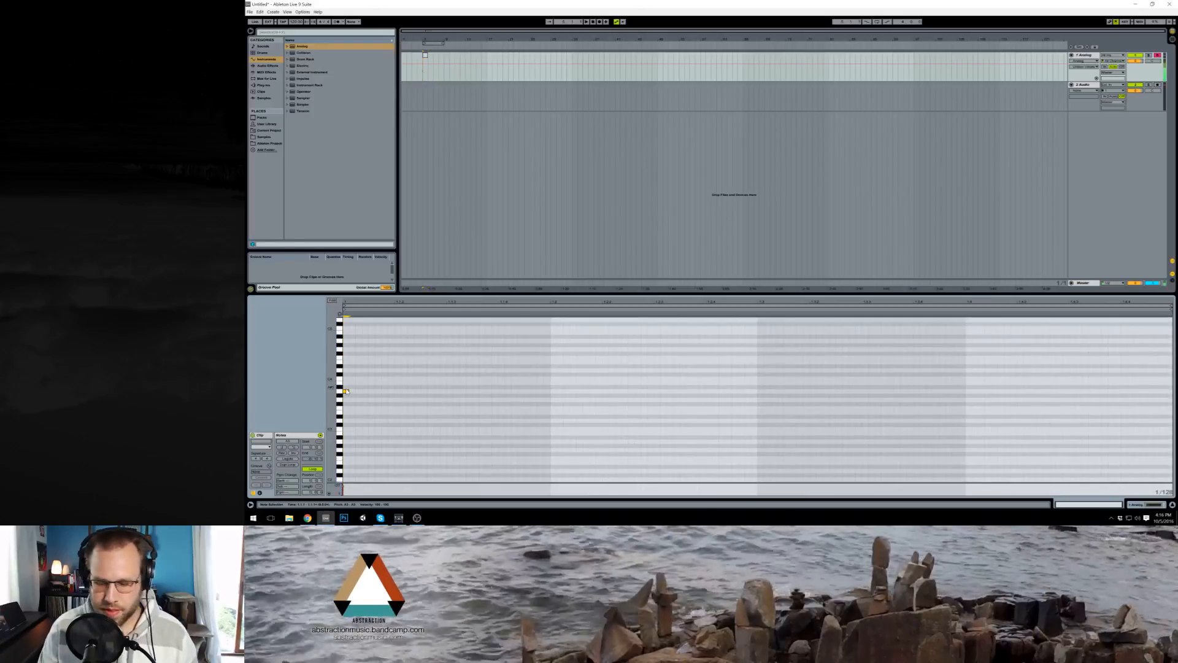
left_click(1150, 504)
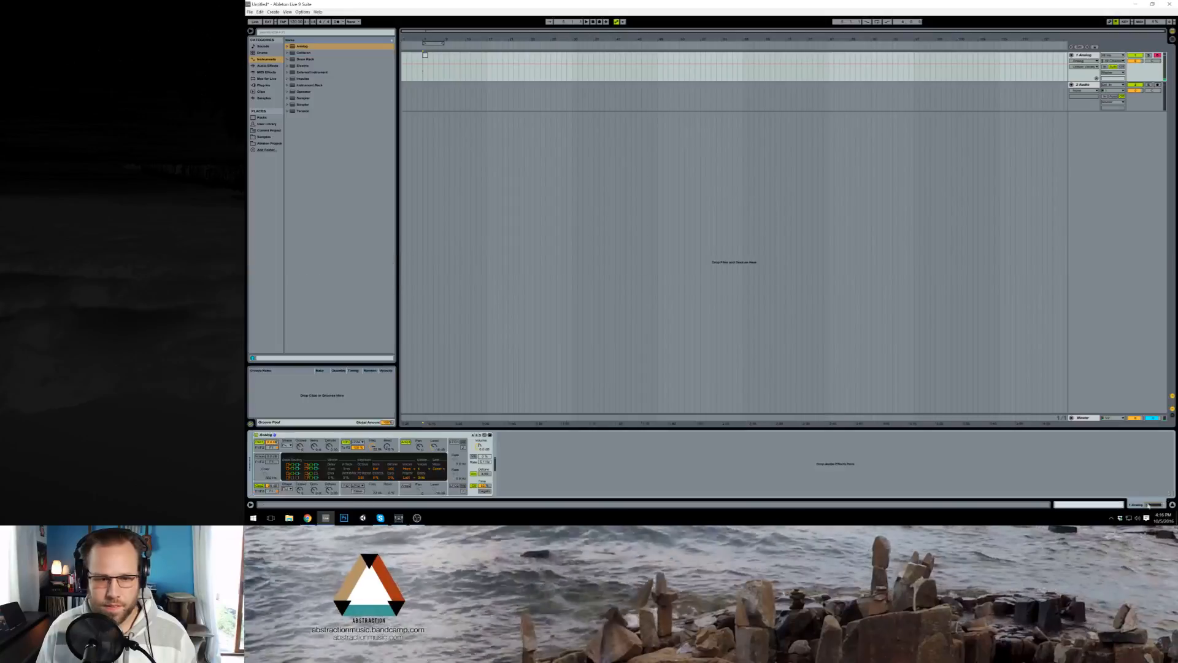
left_click(280, 449)
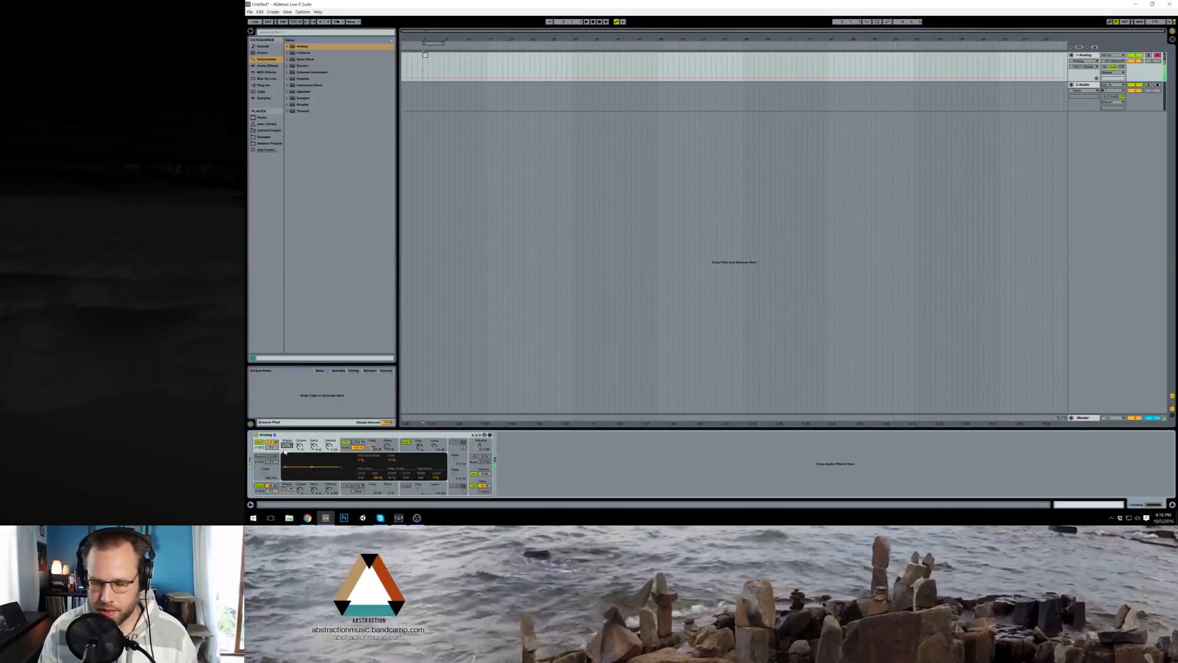
left_click(397, 452)
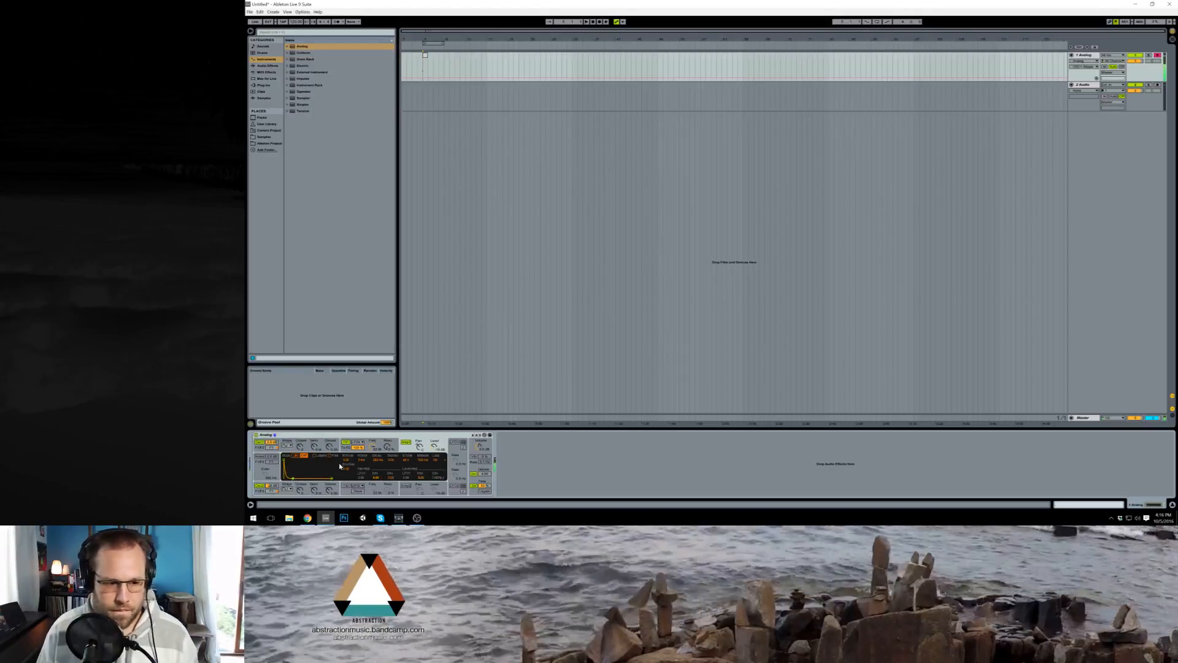
left_click(483, 486)
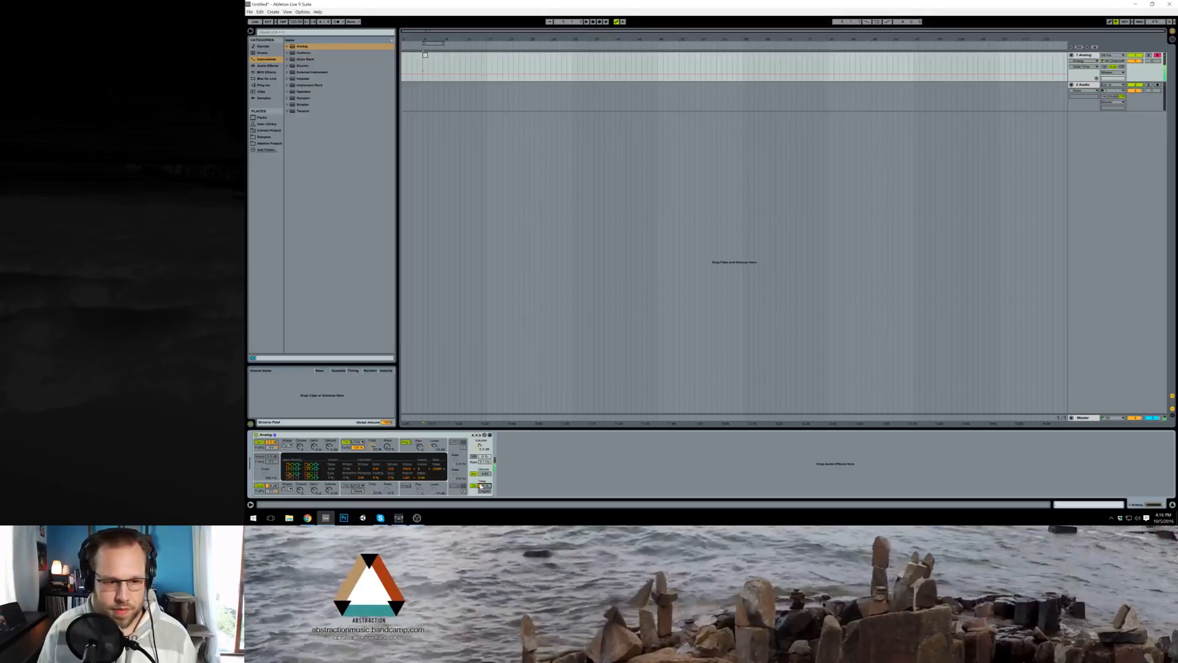
left_click_drag(485, 485, 485, 481)
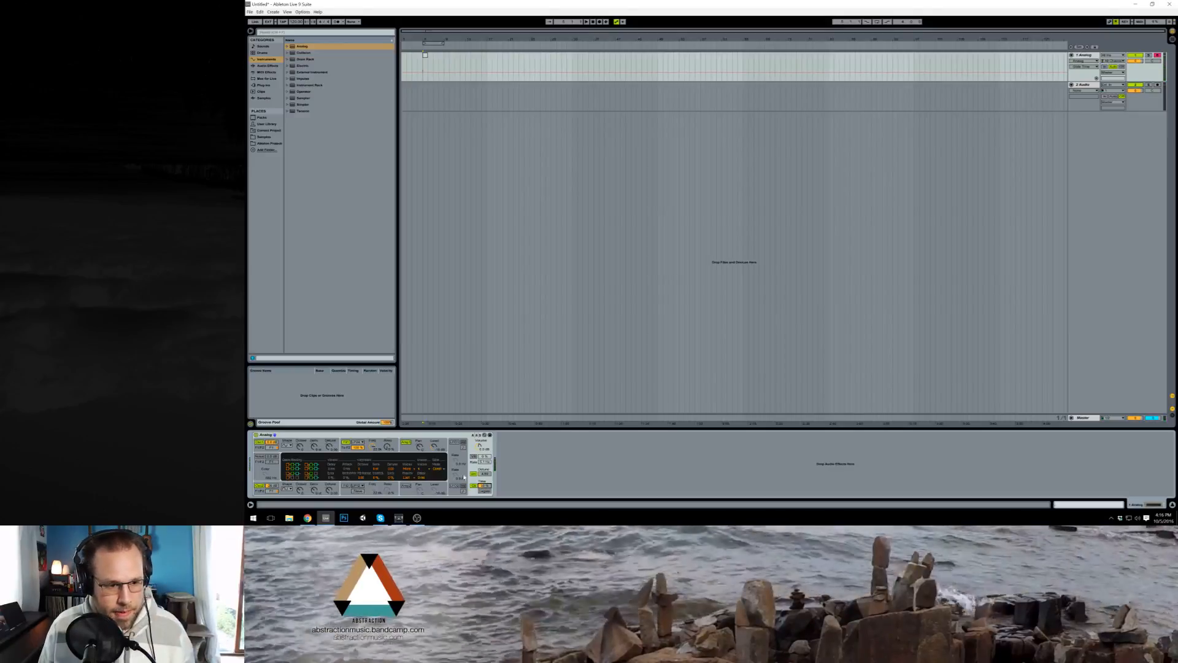
left_click(408, 449)
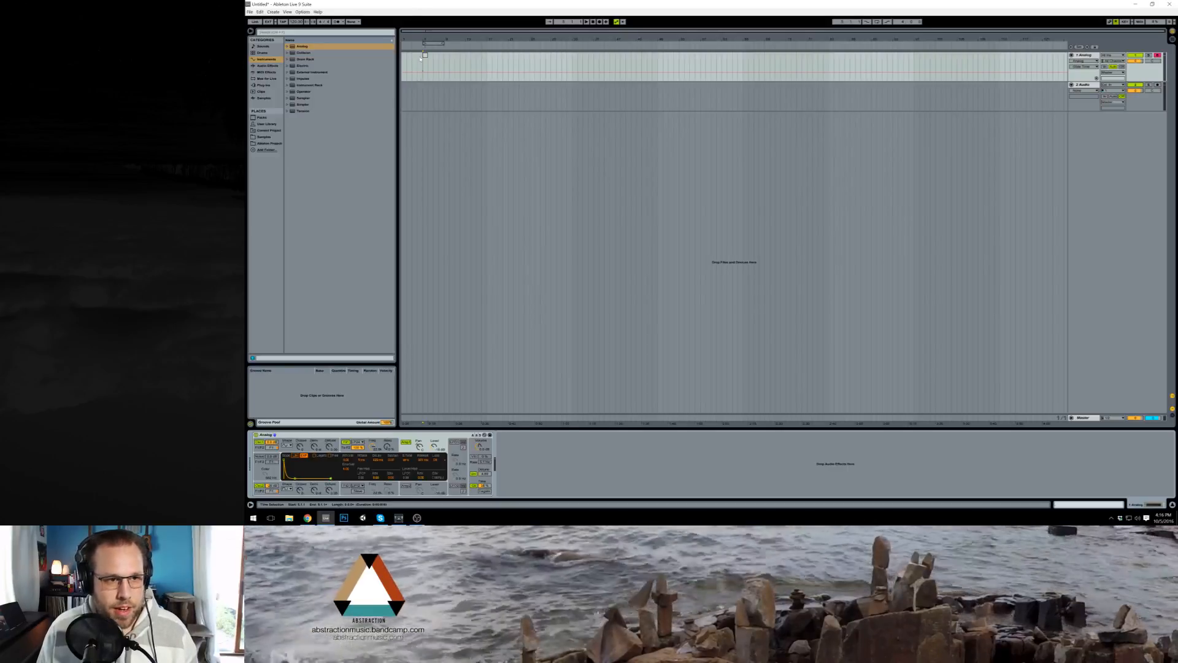
Step: Bring back the MIDI clip's note editor, tap out a tempo and set the song tempo to 120 BPM
key("ctrl+shift+m")
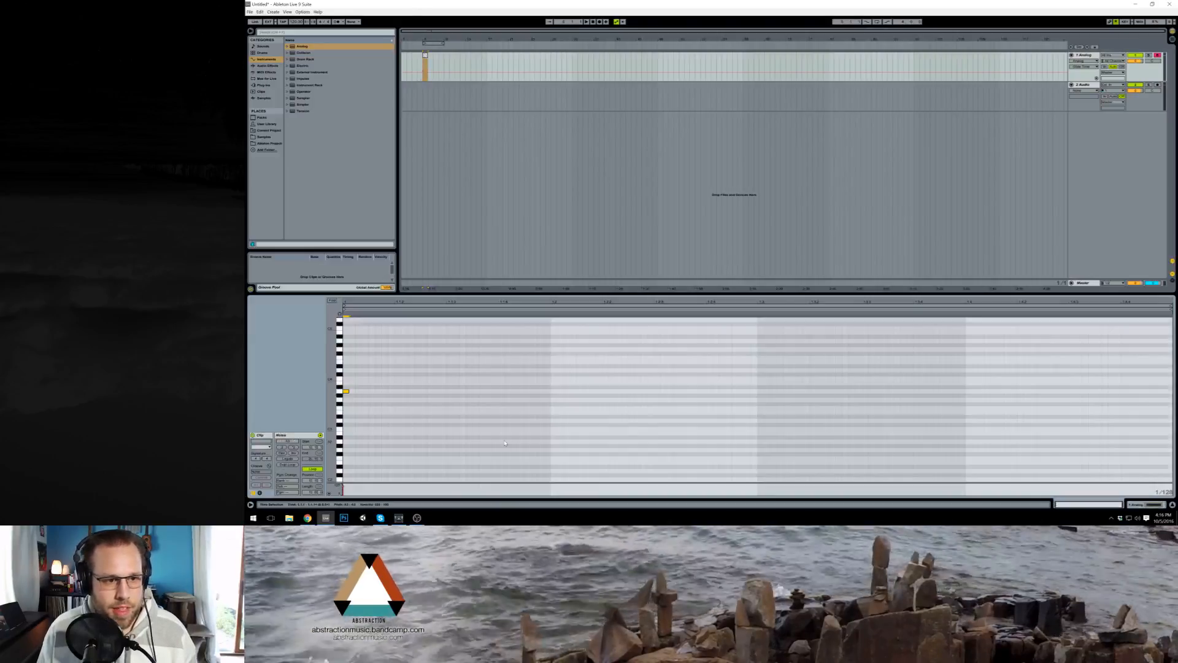
left_click(283, 22)
left_click(282, 22)
left_click(283, 22)
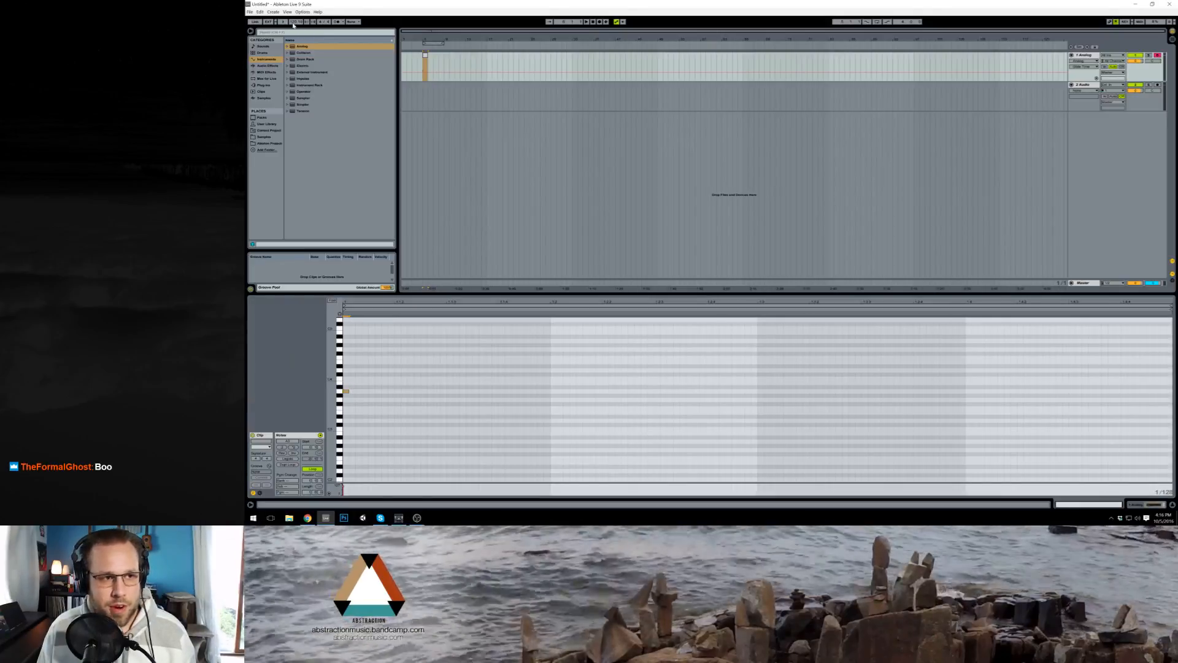
type("120")
key("Return")
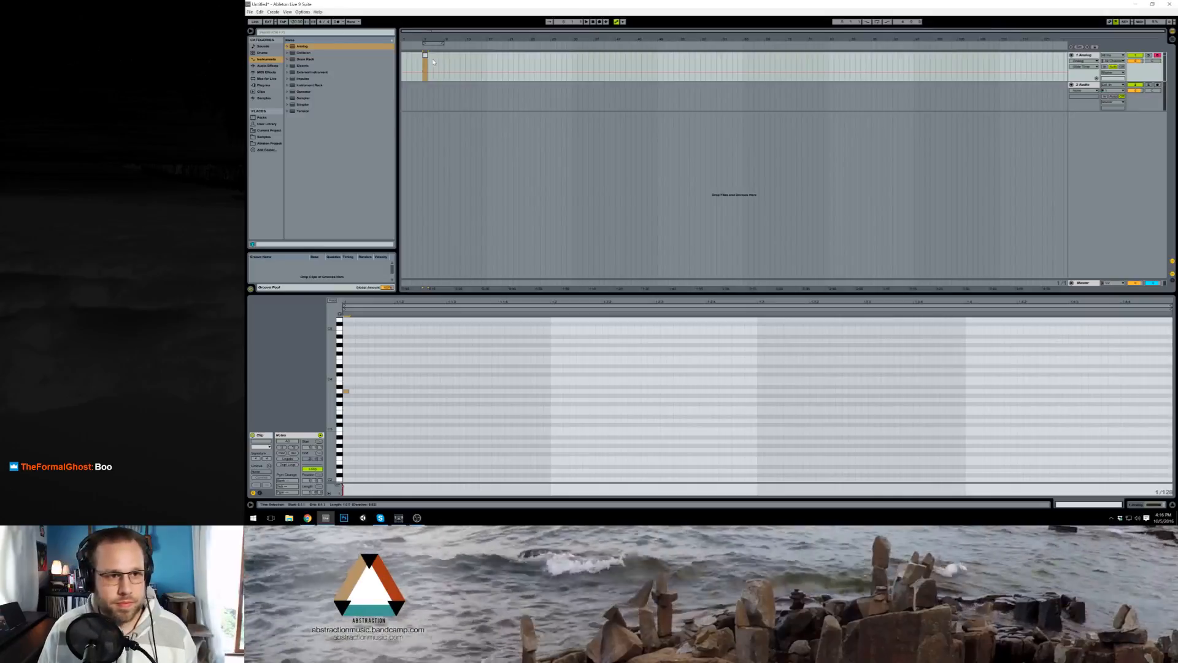
Step: Lengthen the first note to half a sixteenth and add a note of equal length and pitch on the second sixteenth
left_click(347, 392)
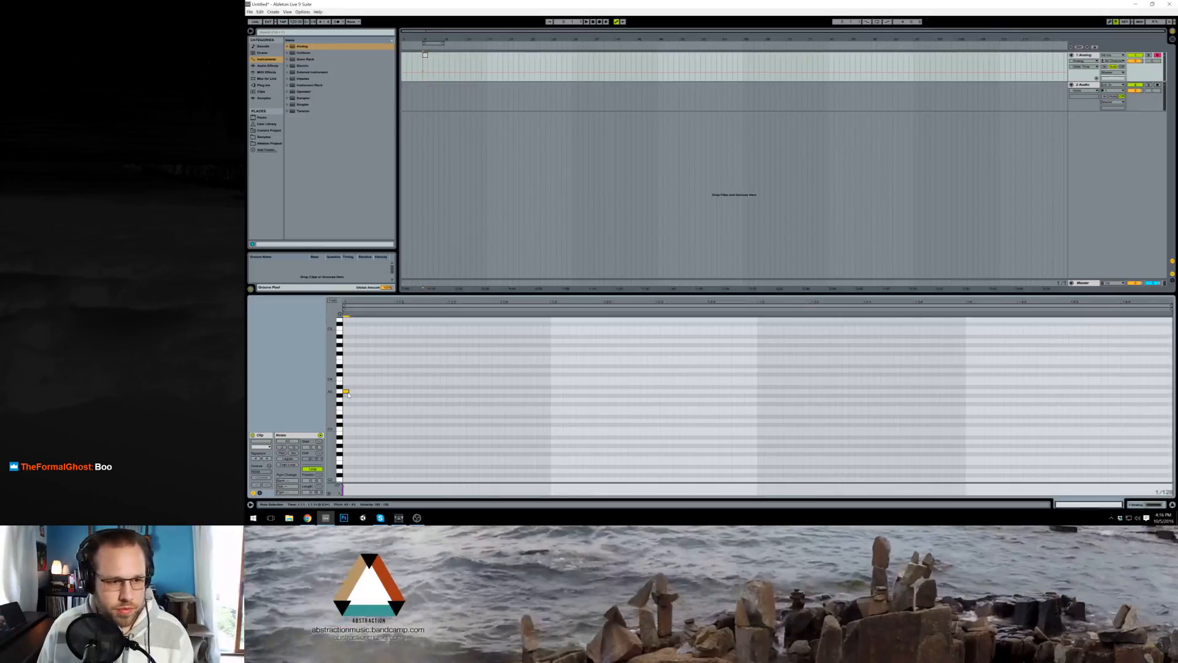
key("shift+Right")
key("shift+Right")
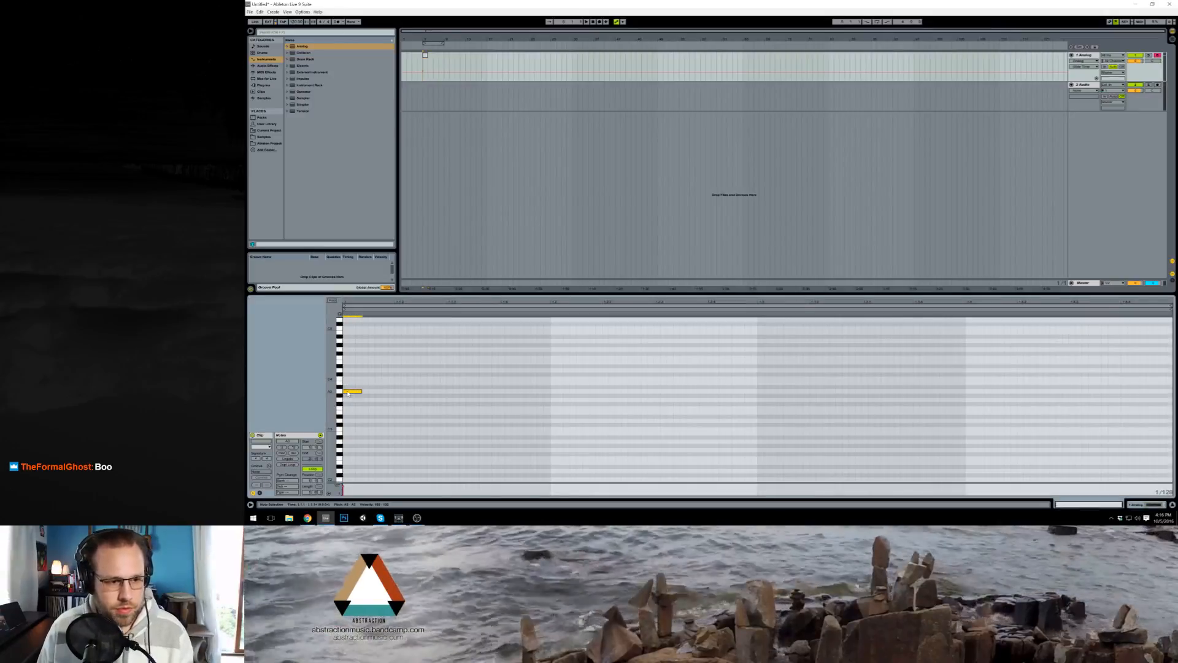
double_click(396, 391)
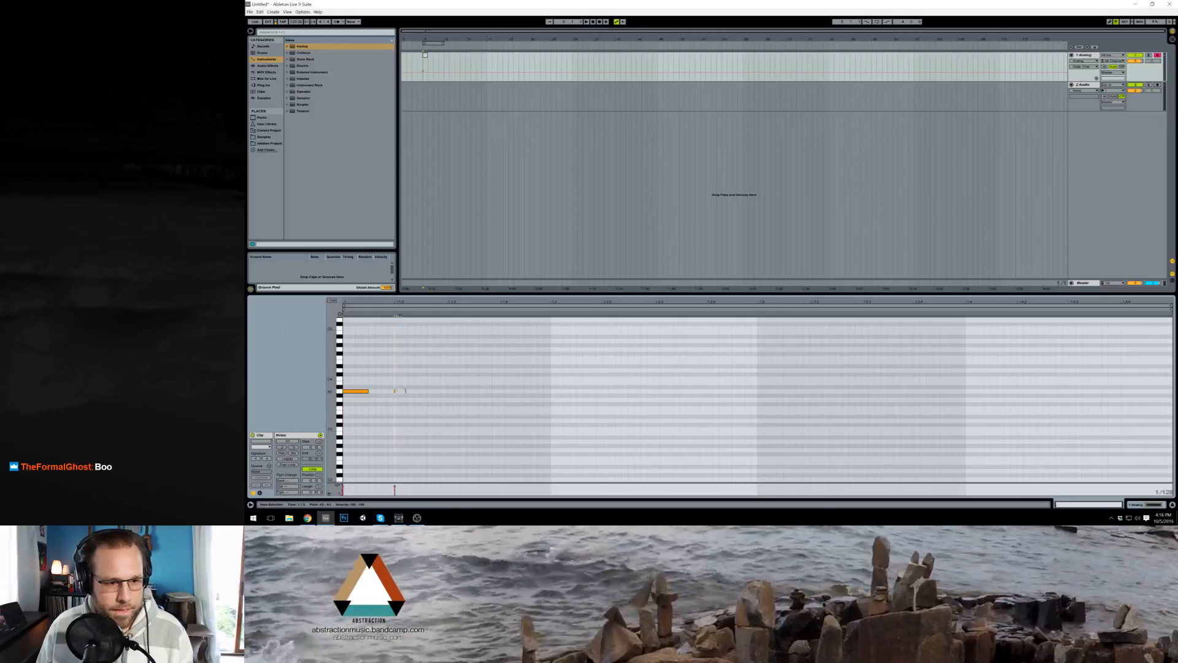
key("shift+Right")
key("shift+Right")
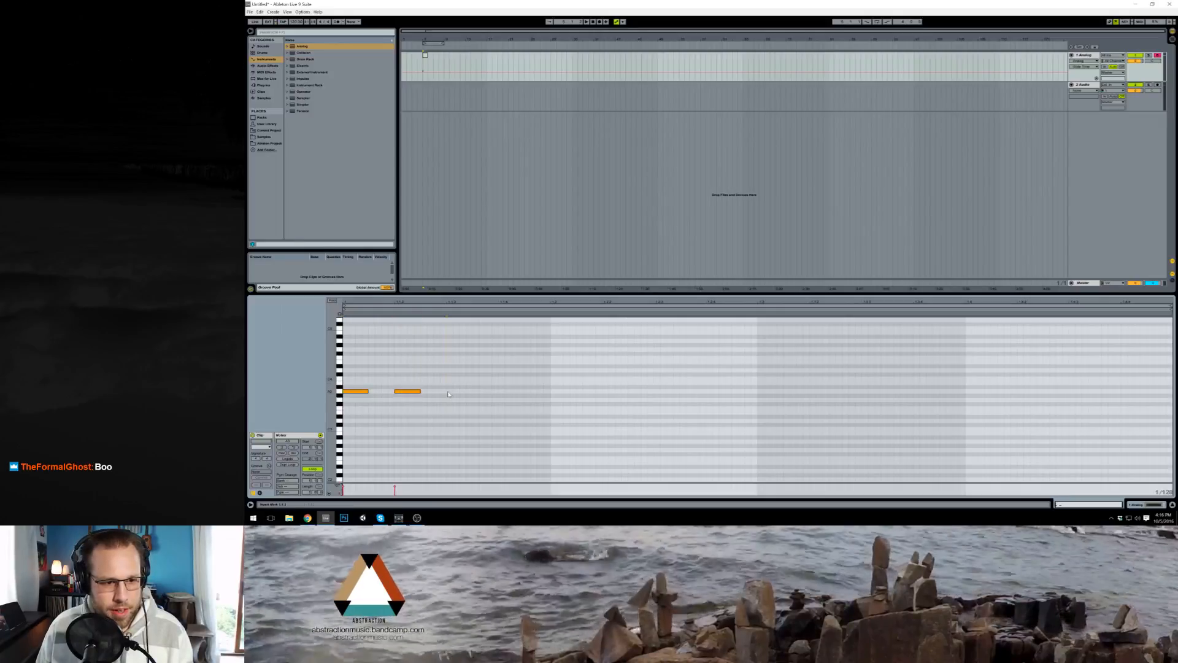
Step: Add a matching note on the third sixteenth and duplicate it onto the fourth sixteenth
double_click(449, 392)
key("shift+Right")
key("shift+Right")
key("shift+Right")
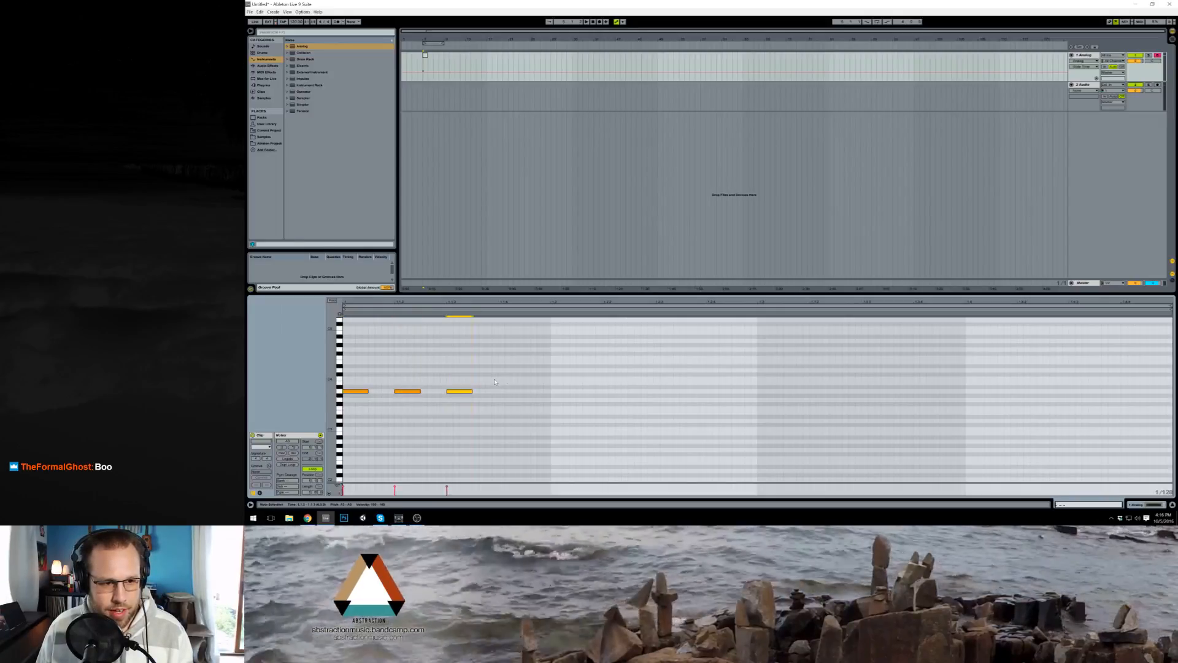
left_click(492, 386)
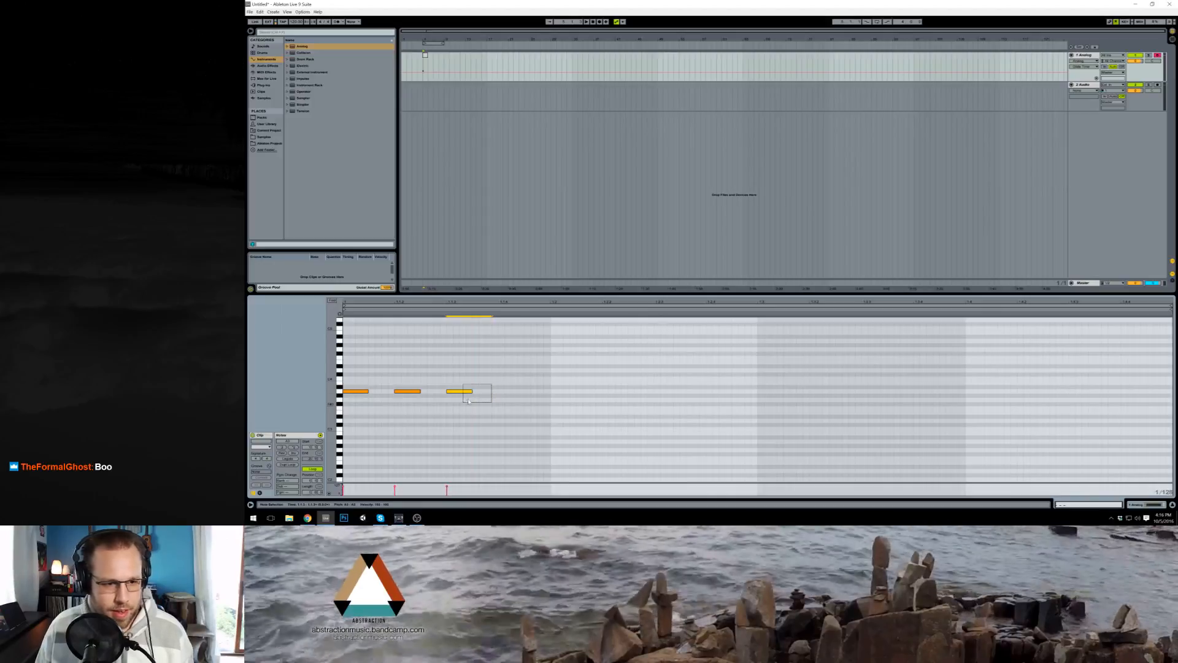
left_click_drag(471, 399, 469, 400)
key("ctrl+d")
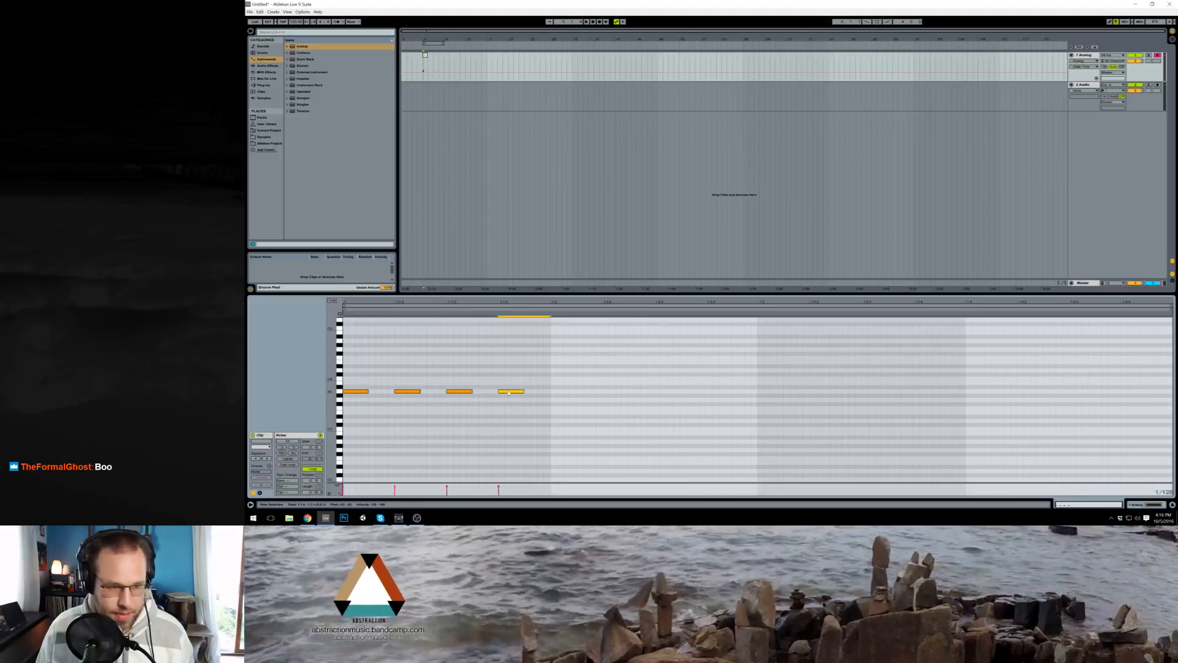
left_click_drag(550, 375, 297, 411)
key("ctrl+d")
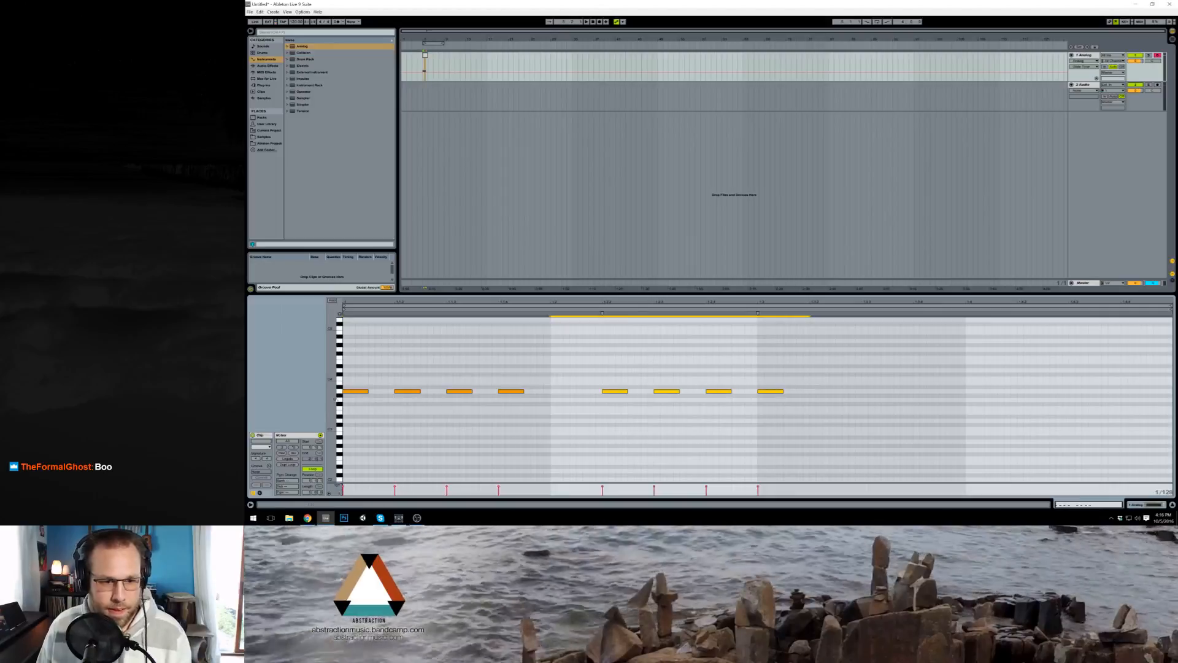
key("ctrl+z")
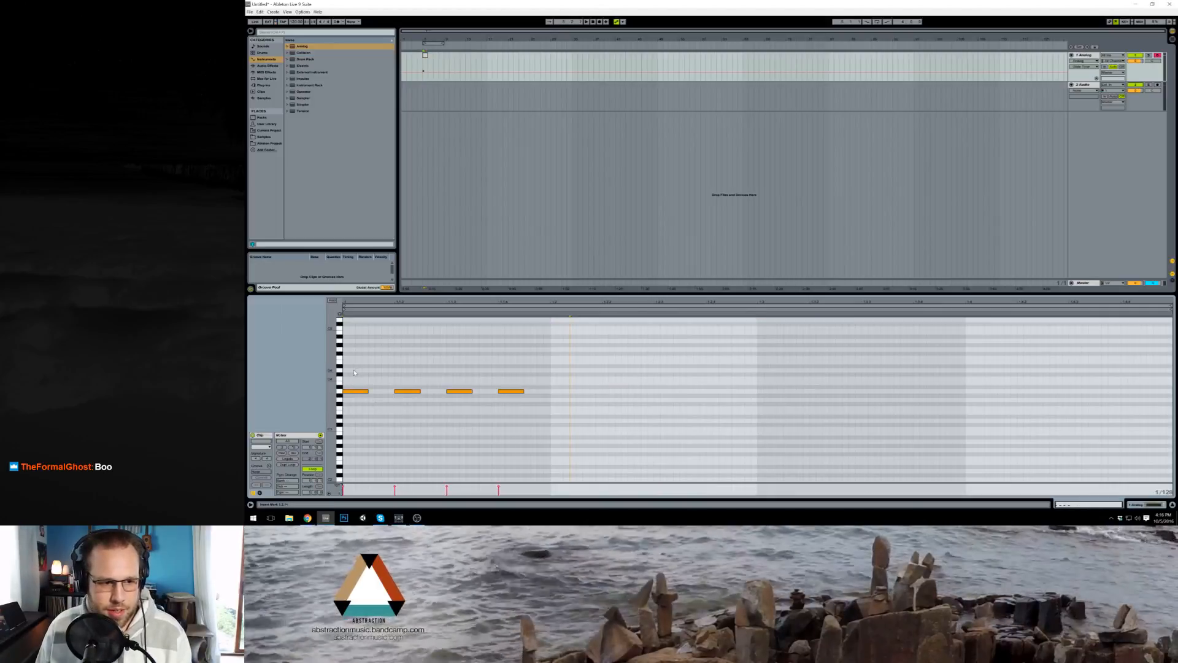
Step: Shape the four notes into a rising arpeggio and duplicate it three times to fill the one-bar clip
left_click_drag(354, 372, 339, 409)
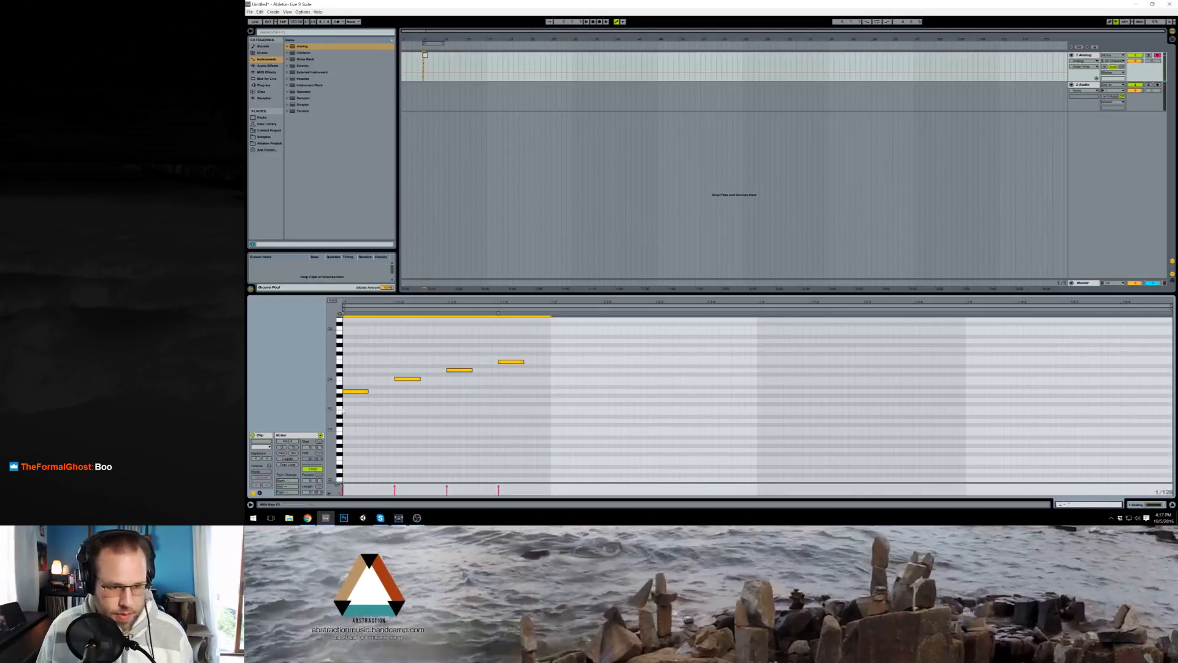
key("ctrl+d")
key("ctrl+d")
key("ctrl+d")
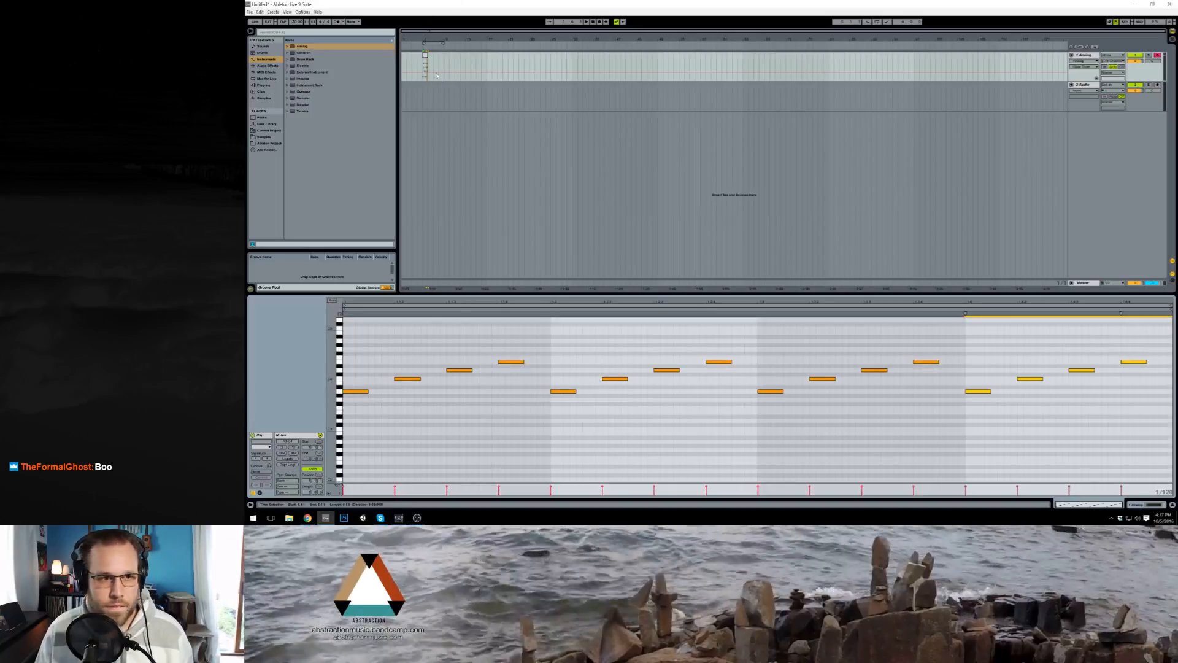
Step: Loop the arrangement over the Analog track's MIDI clip and play the arpeggio from its start
left_click(426, 56)
scroll(427, 55, "up", 10)
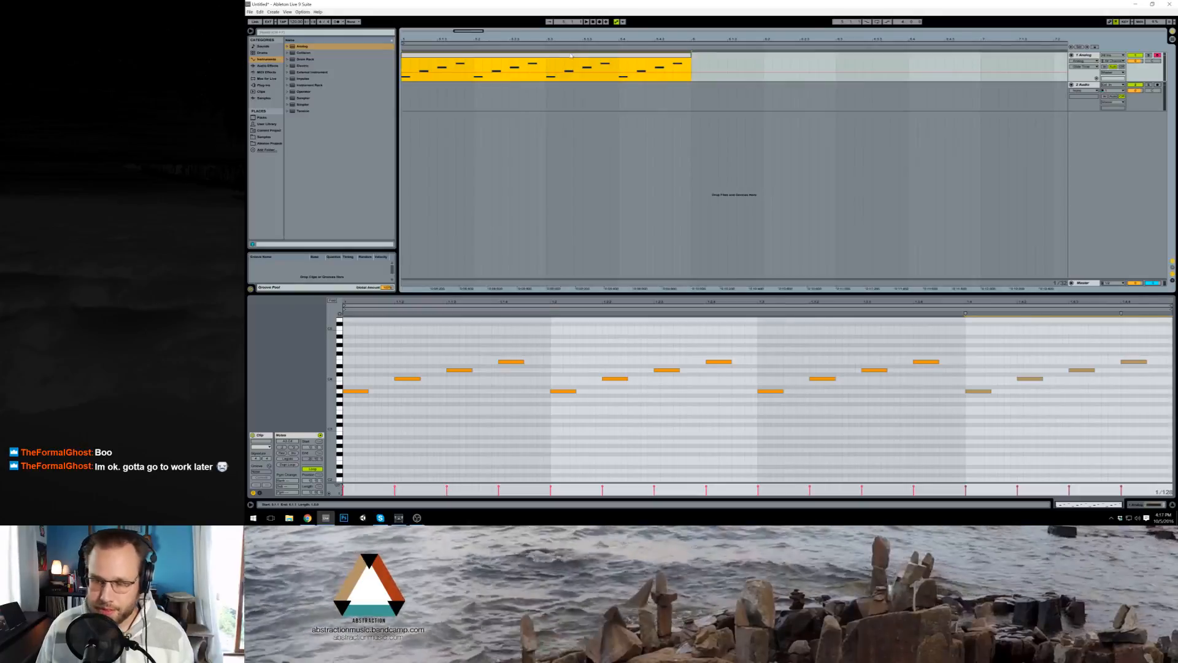
key("ctrl+l")
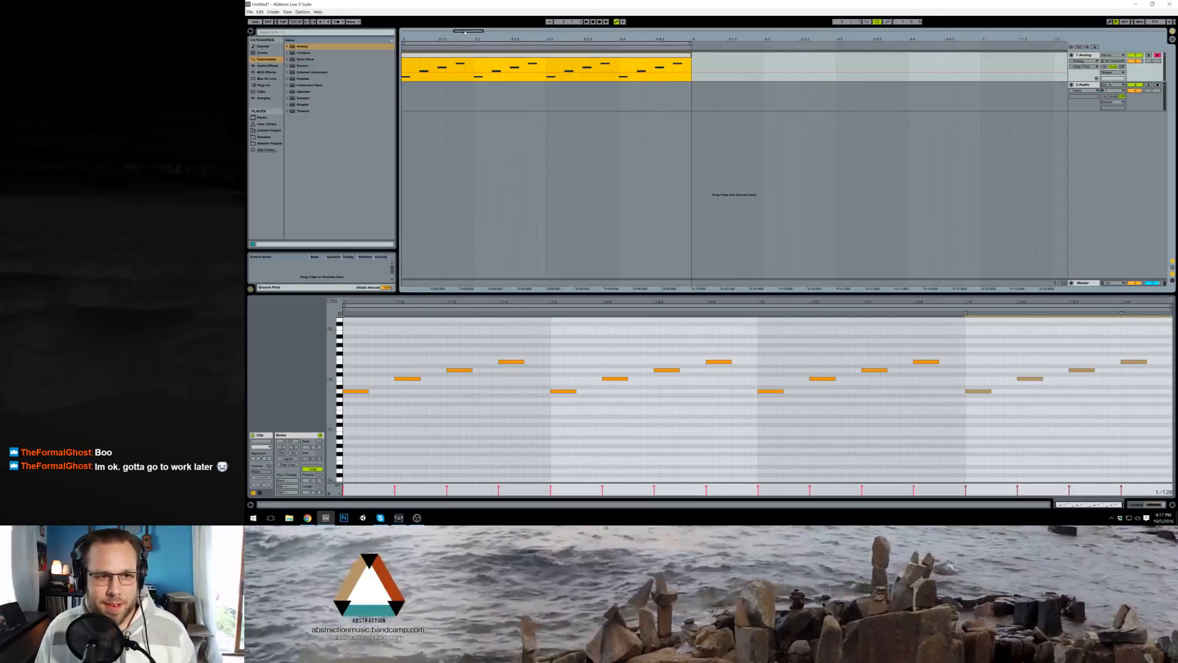
mouse_move(465, 32)
left_mouse_down()
mouse_move(462, 22)
mouse_move(459, 43)
left_mouse_up()
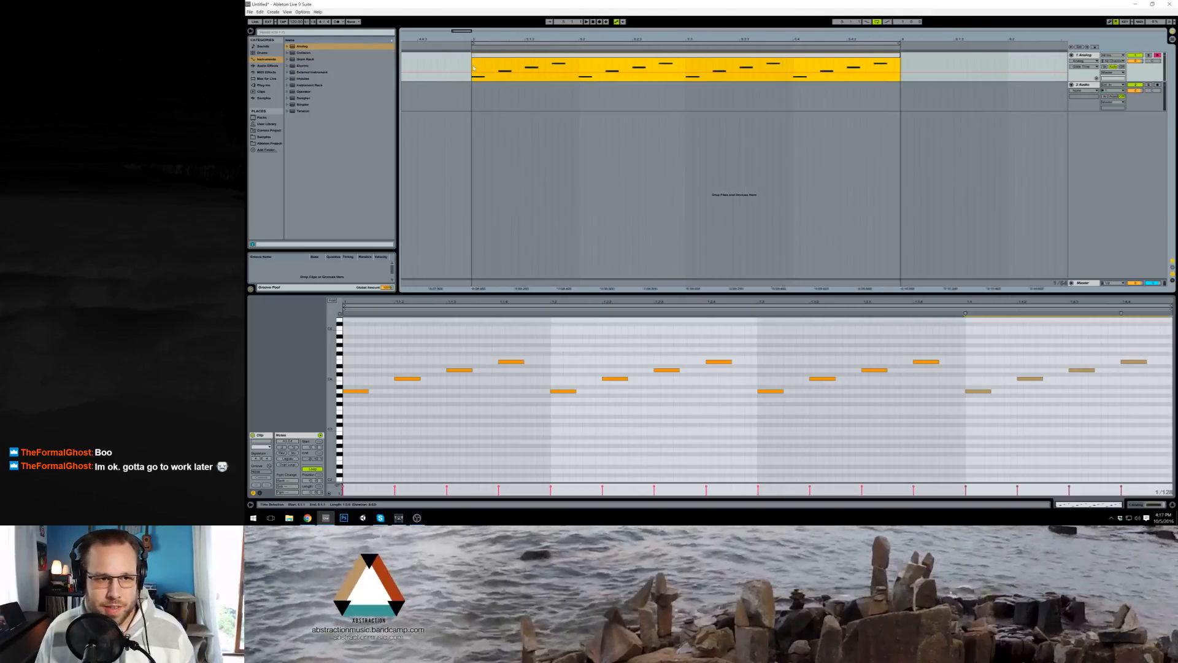
left_click(473, 68)
key("space")
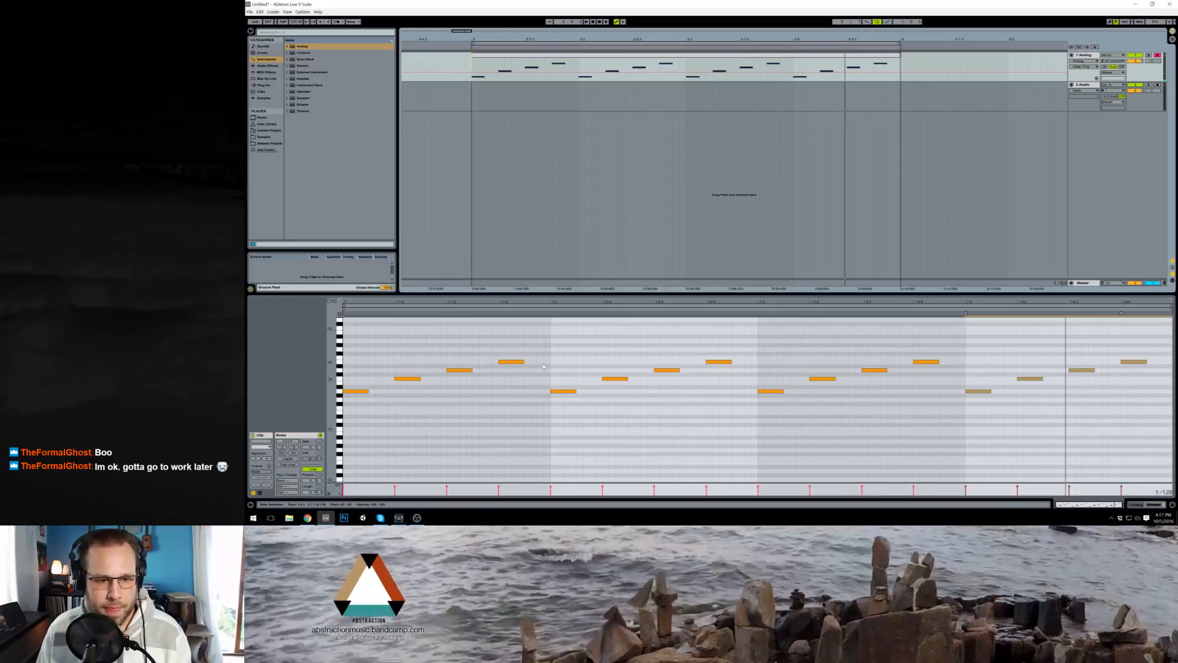
Step: Check Analog's global settings, reopen the MIDI clip for note editing and transpose all its notes down one octave
left_click(1131, 504)
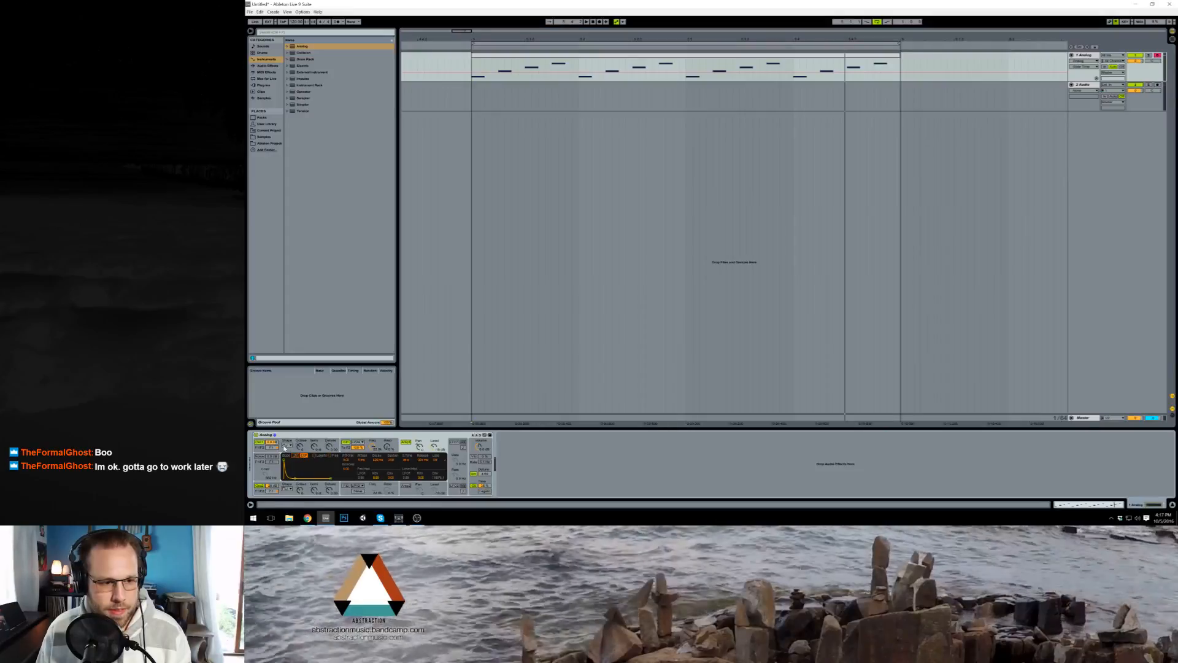
left_click(486, 488)
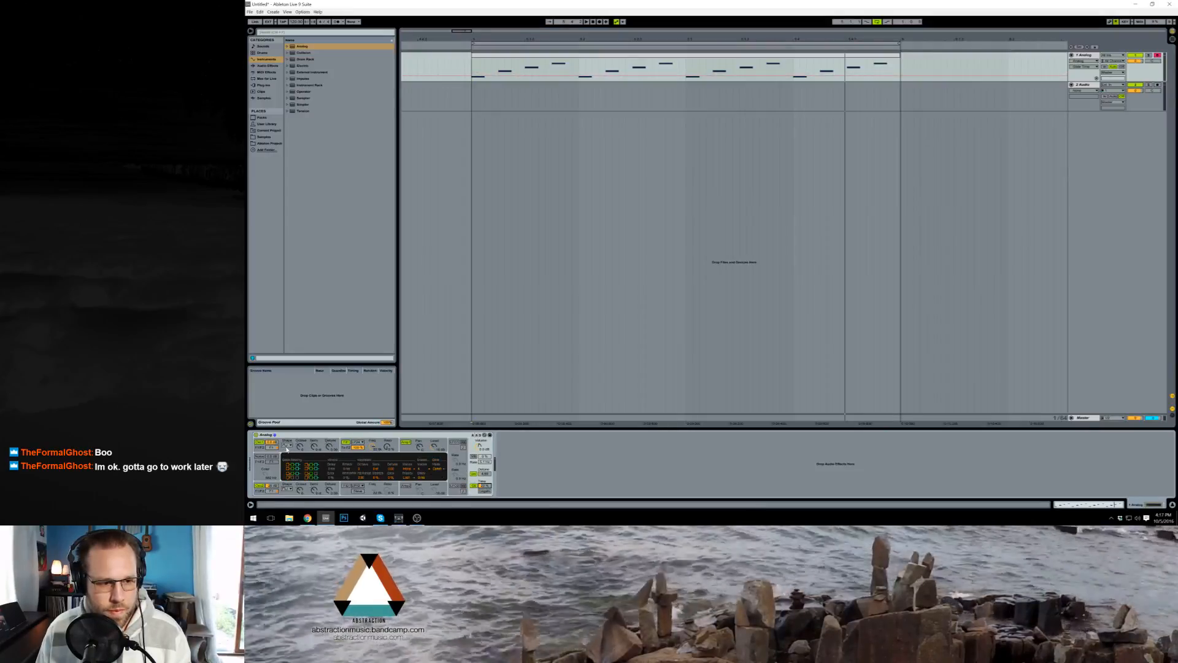
double_click(579, 58)
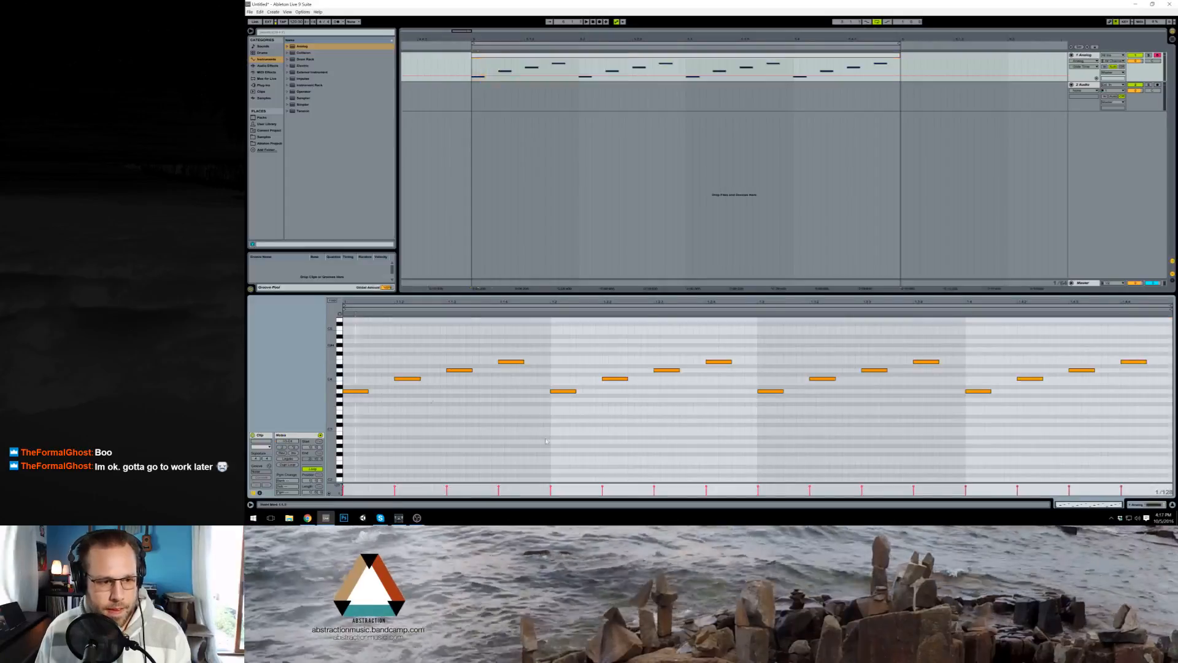
left_click(394, 414)
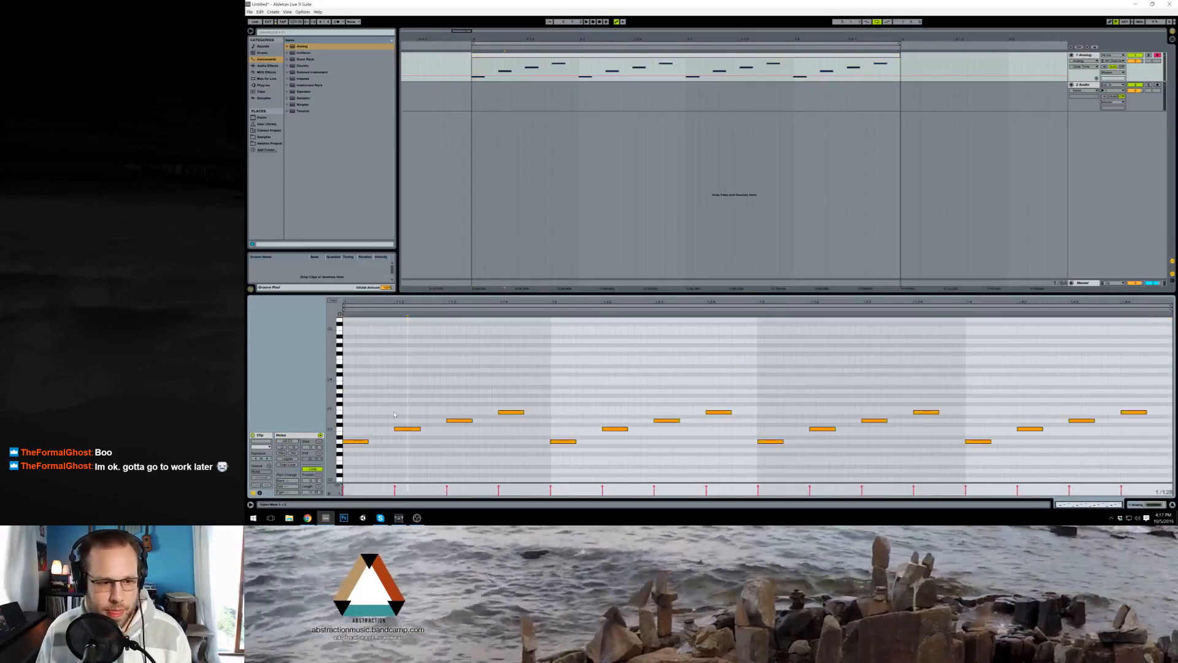
Step: Delete the second and fourth notes of both the first and the second beat in the clip
left_click_drag(398, 394, 424, 448)
key("Delete")
left_click_drag(493, 392, 519, 441)
key("Delete")
left_click_drag(596, 399, 626, 443)
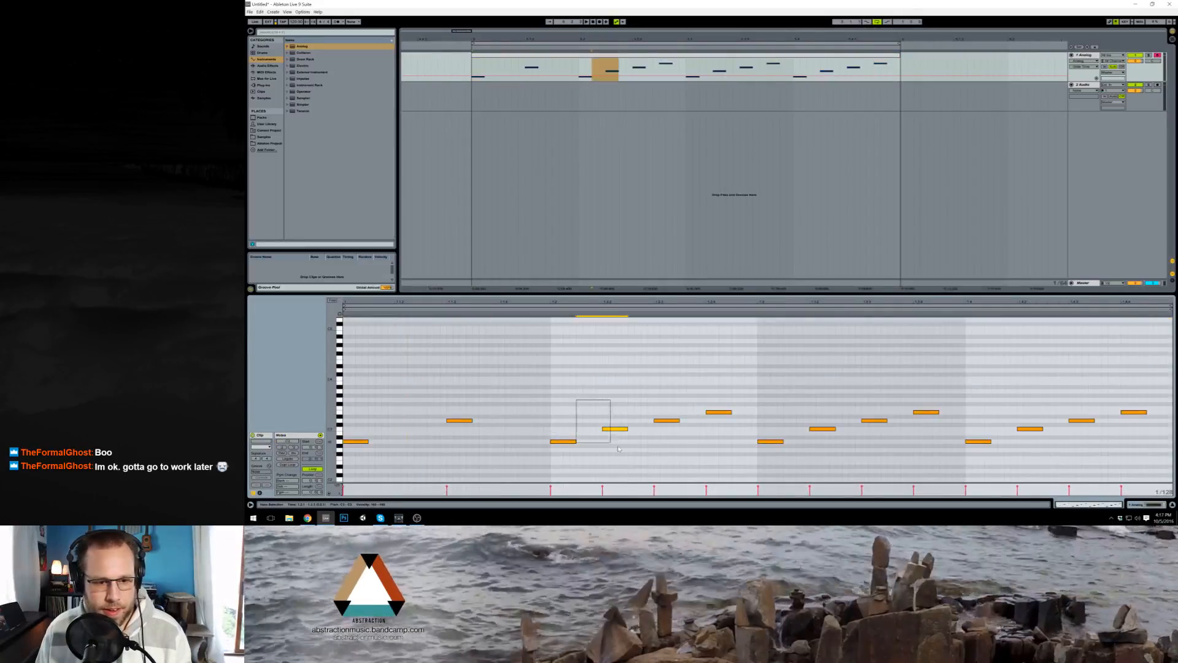
key("Delete")
left_click_drag(699, 388, 732, 438)
key("Delete")
Step: Clear all notes from the second half of the bar and fill it with a duplicate of the first half
left_click(771, 441)
key("Delete")
left_click_drag(810, 396, 774, 457)
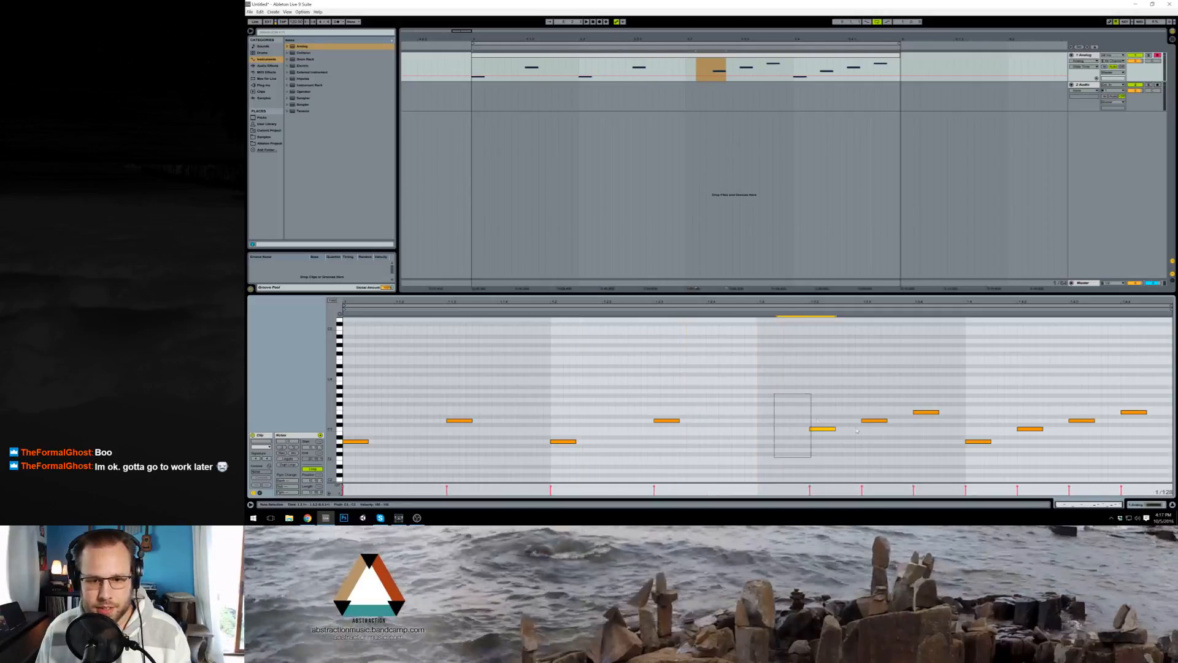
left_click(776, 431)
key("shift+End")
key("Delete")
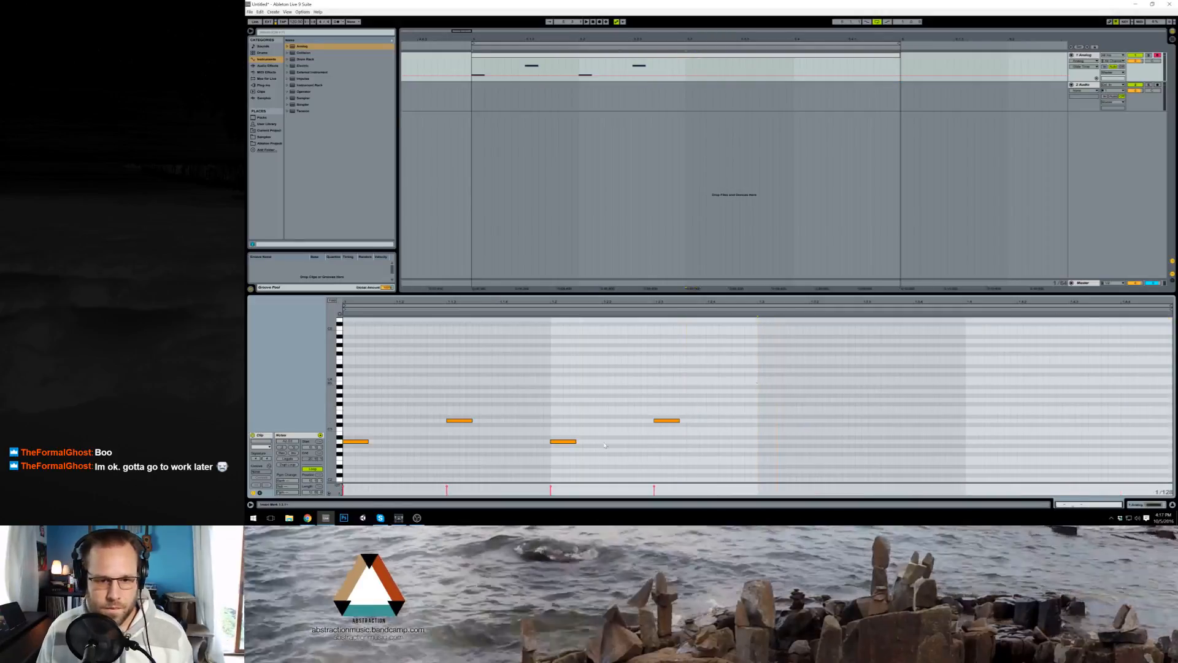
key("ctrl+a")
key("ctrl+d")
left_click(465, 411)
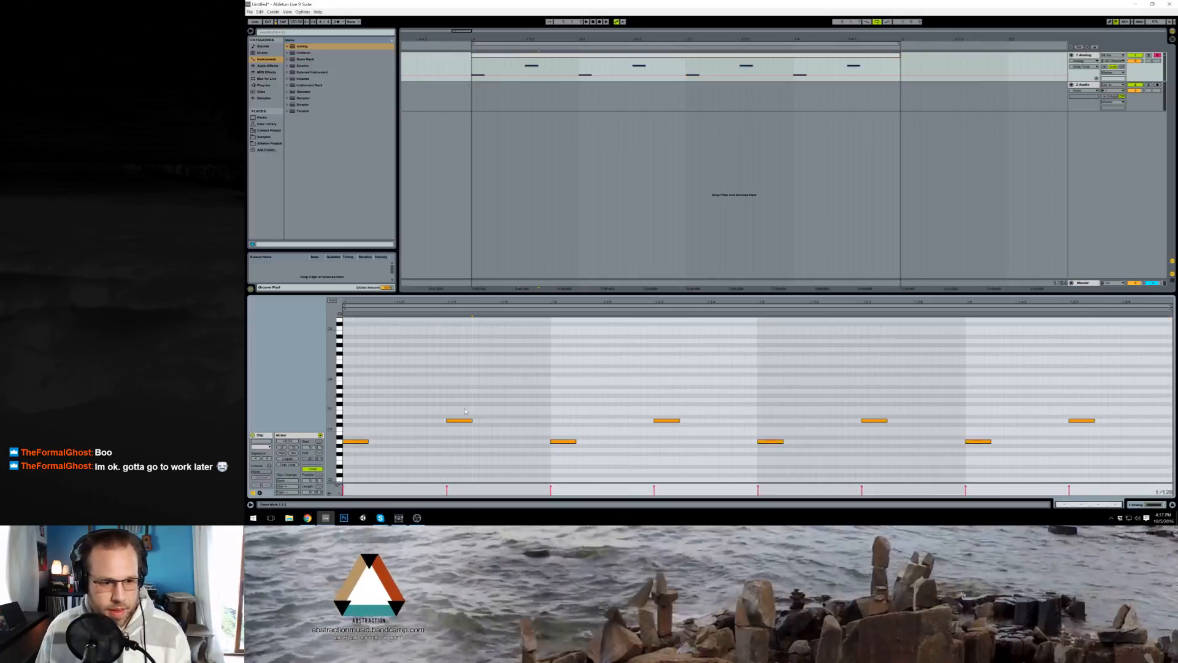
Step: Lower the clip's second note by two semitones and raise the third note by five semitones
left_click(462, 420)
key("Down")
key("Down")
left_click_drag(541, 418, 577, 464)
key("Up")
key("Up")
key("Up")
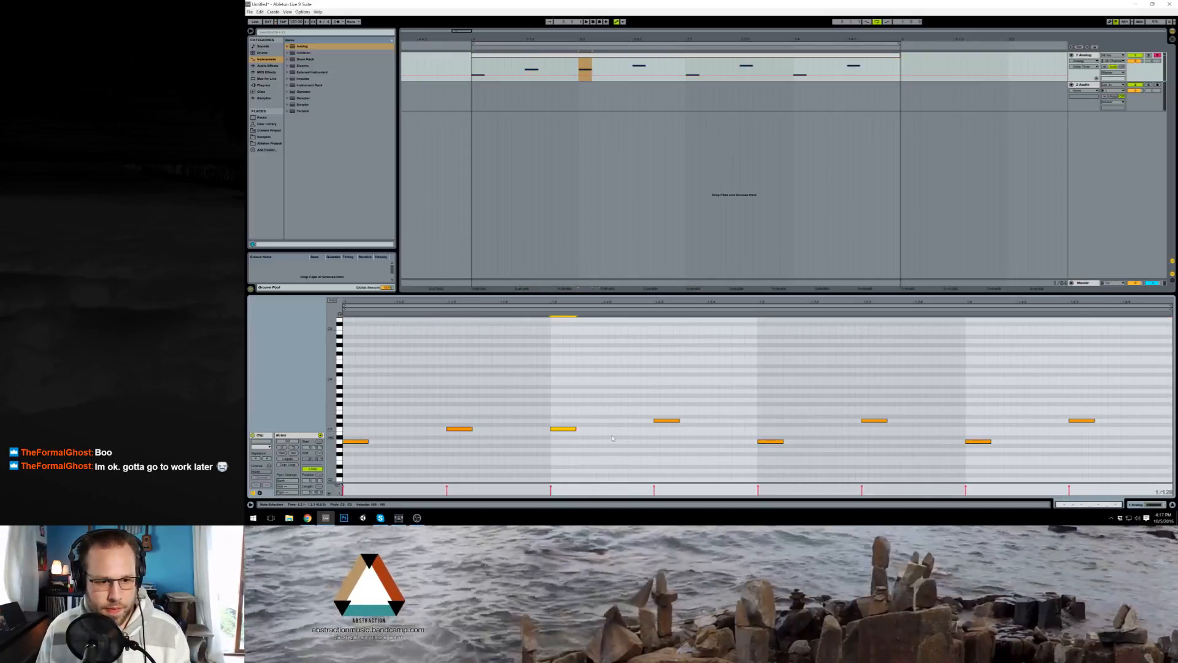
key("Up")
key("Up")
Step: Raise the second note of the third beat by three semitones
left_click_drag(739, 400, 776, 447)
left_click_drag(834, 407, 867, 447)
key("Up")
key("Up")
key("Up")
Step: Raise the fourth beat's first note by seven semitones and lower its second note by two semitones
left_click_drag(963, 414, 1000, 459)
key("Up")
key("Up")
key("Up")
key("Up")
key("Up")
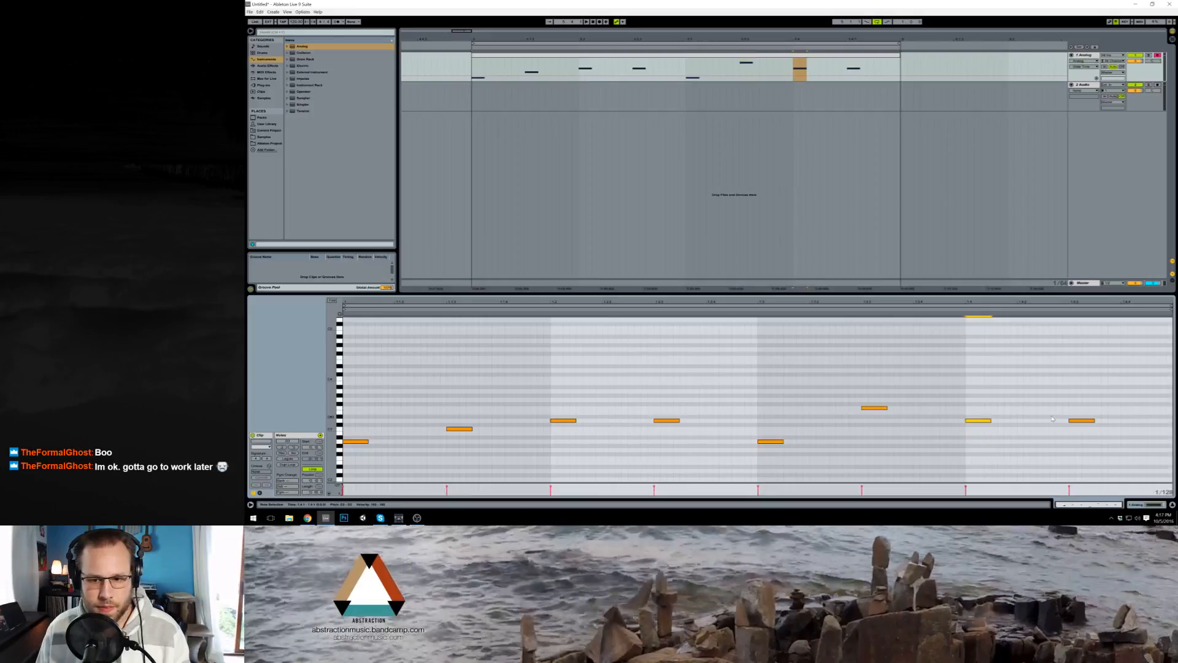
key("Up")
key("Up")
left_click_drag(1052, 419, 1096, 435)
key("Down")
key("Down")
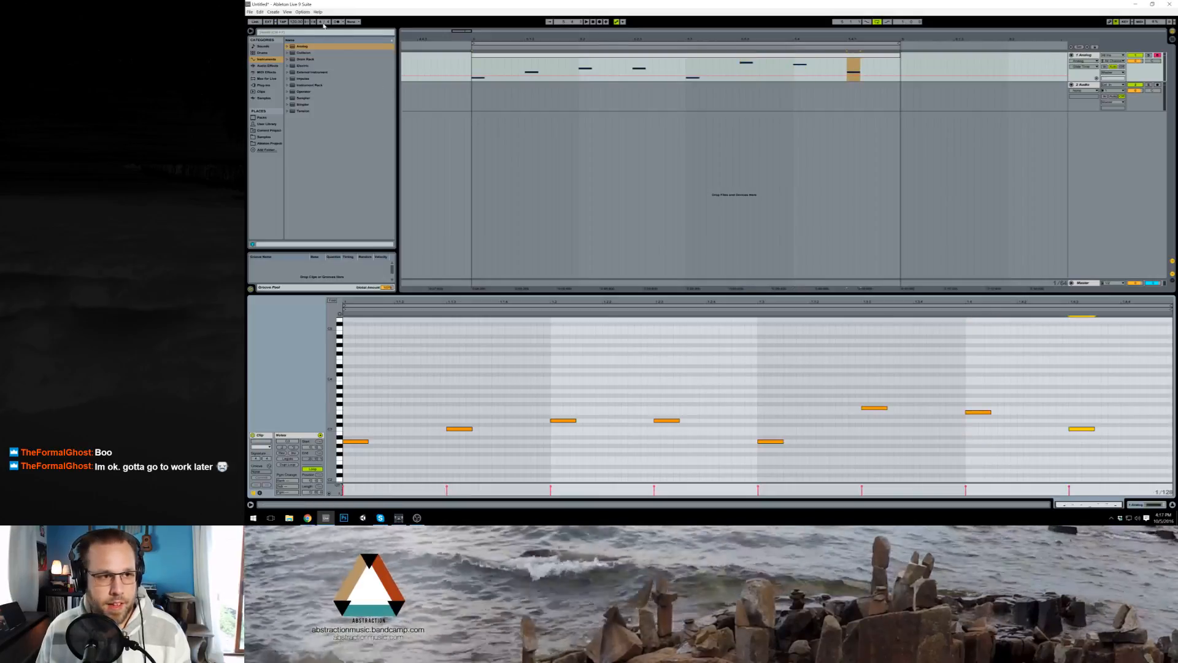
Step: Extend the Analog clip and the loop region to five beats and consolidate the result into one clip
left_click(337, 41)
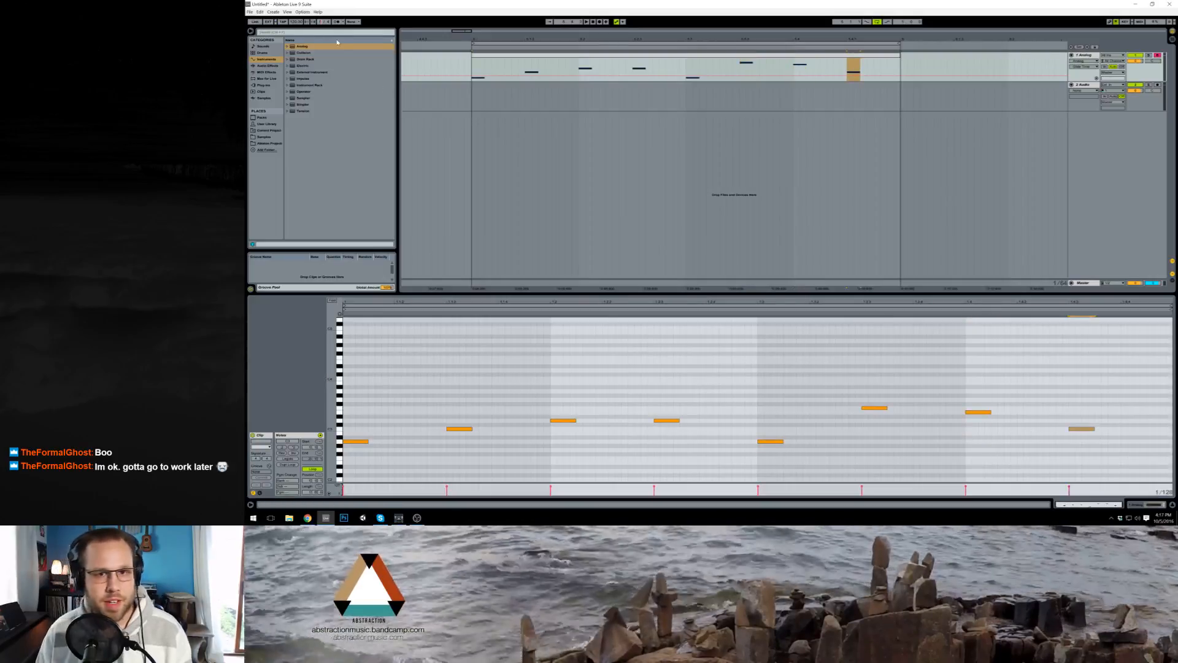
left_click(515, 56)
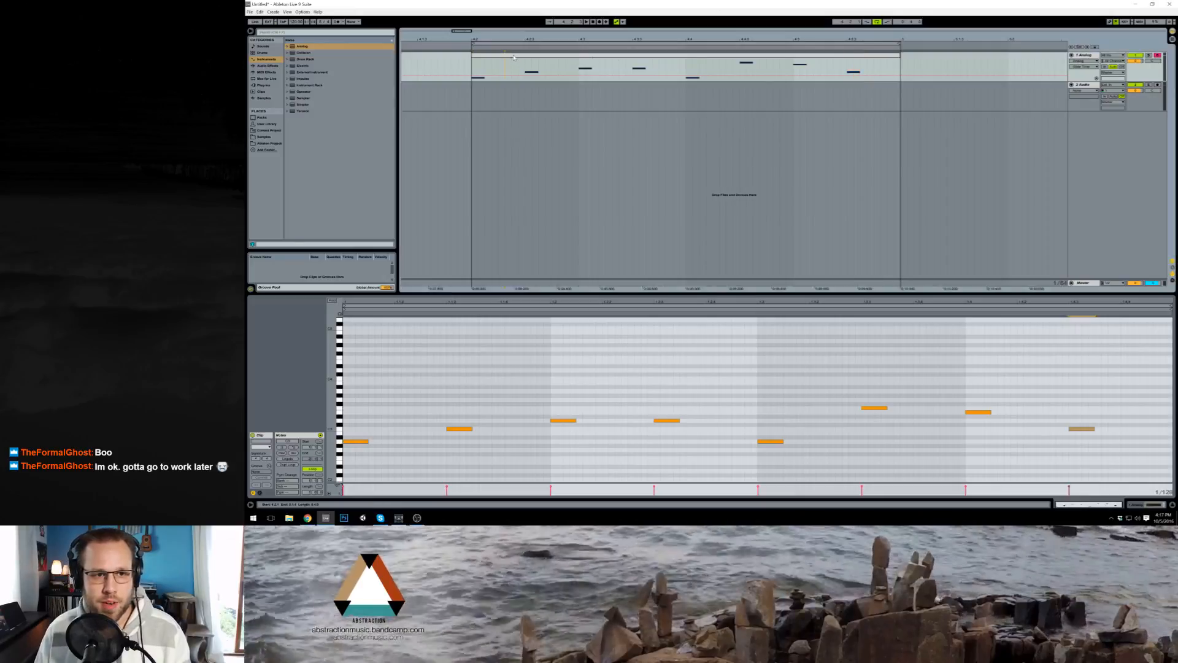
left_click_drag(477, 42, 486, 39)
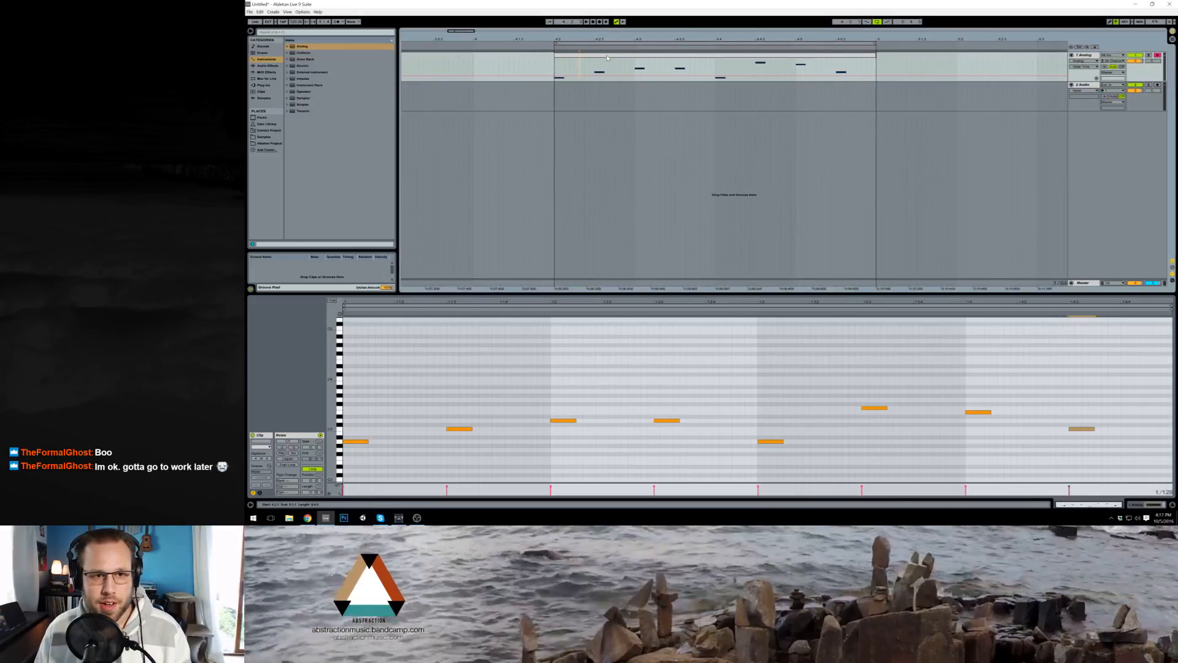
left_click_drag(607, 58, 496, 44)
left_click(559, 44)
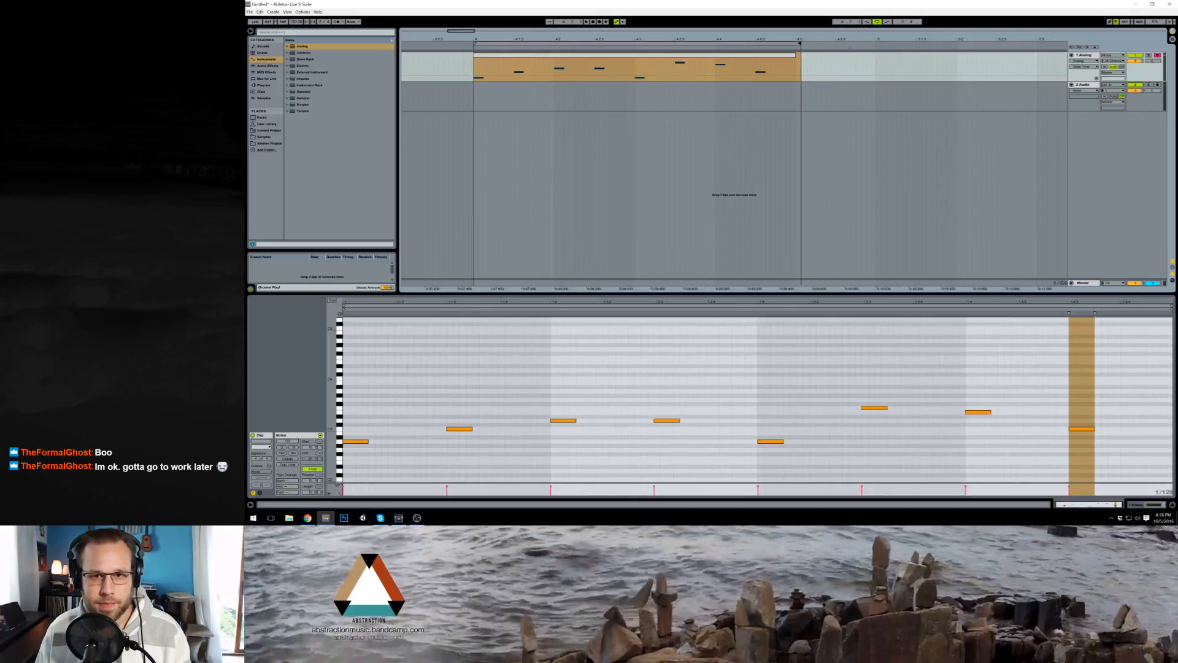
left_click_drag(797, 46, 875, 44)
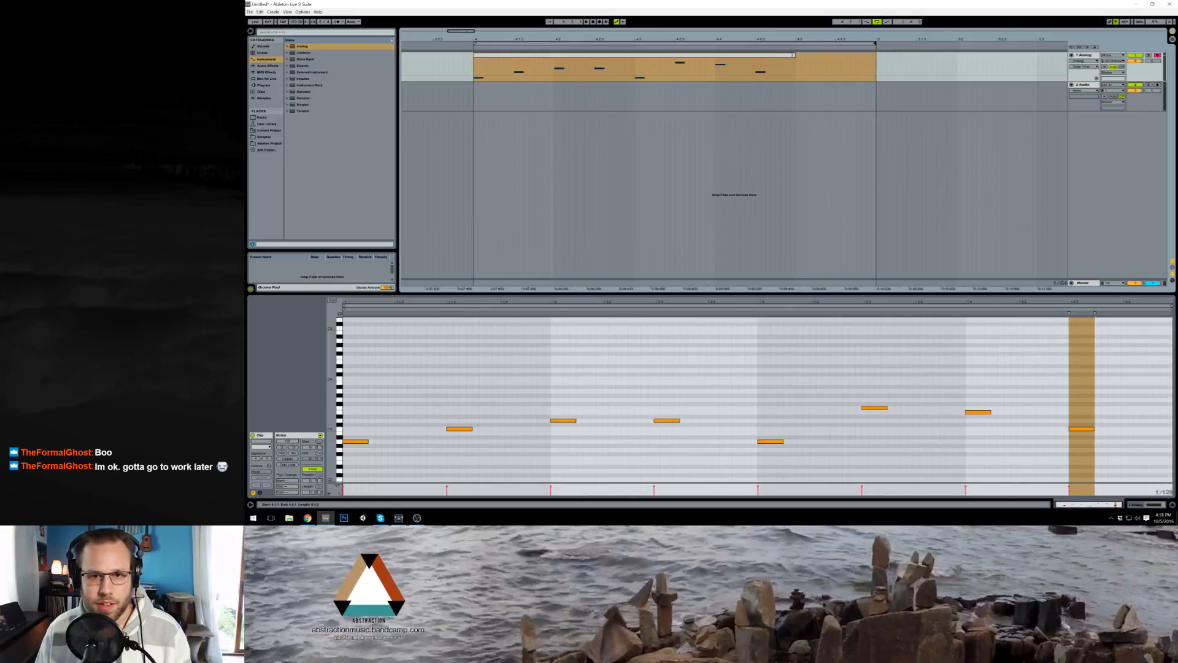
left_click_drag(792, 56, 875, 61)
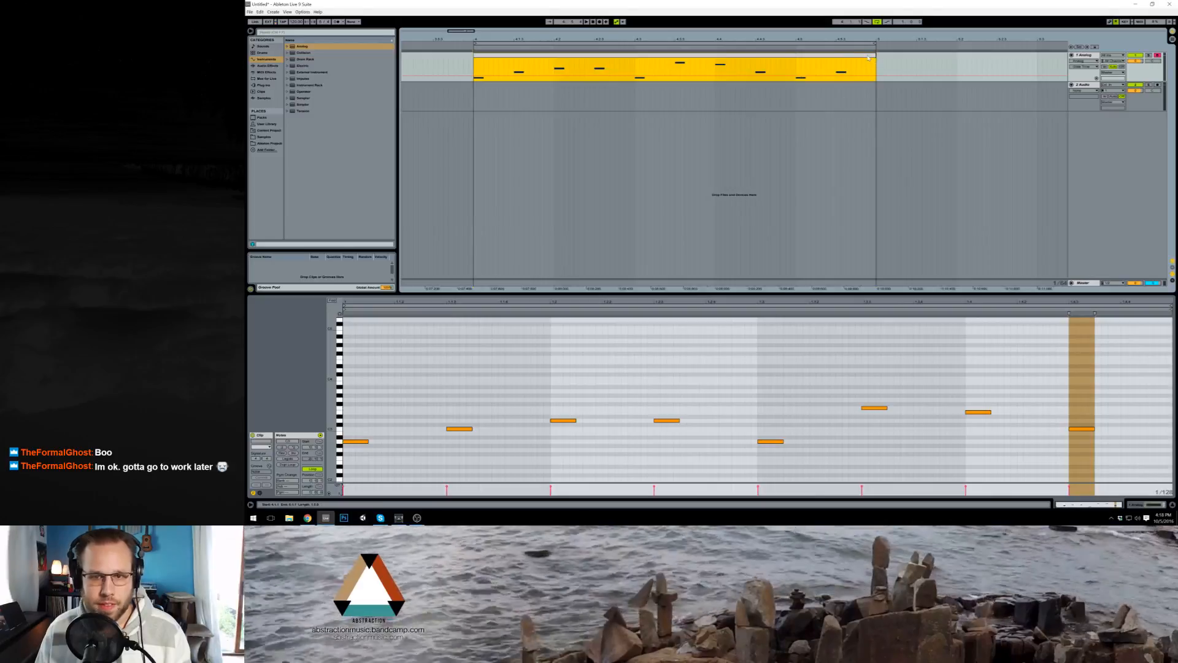
key("ctrl+j")
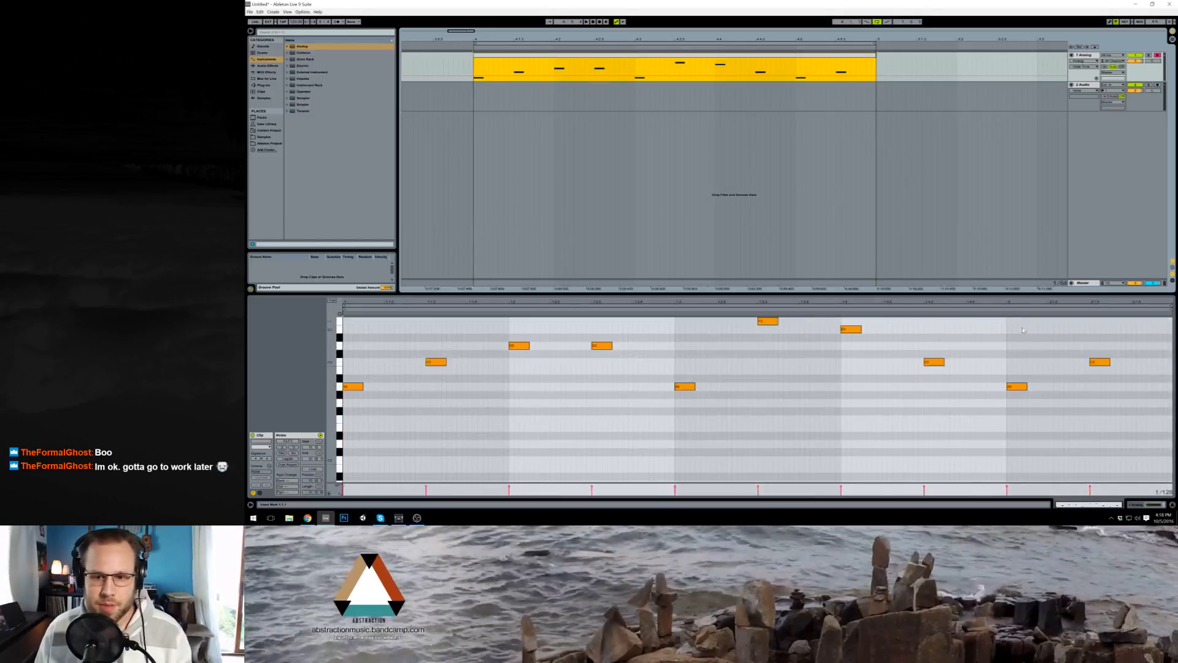
left_click(256, 459)
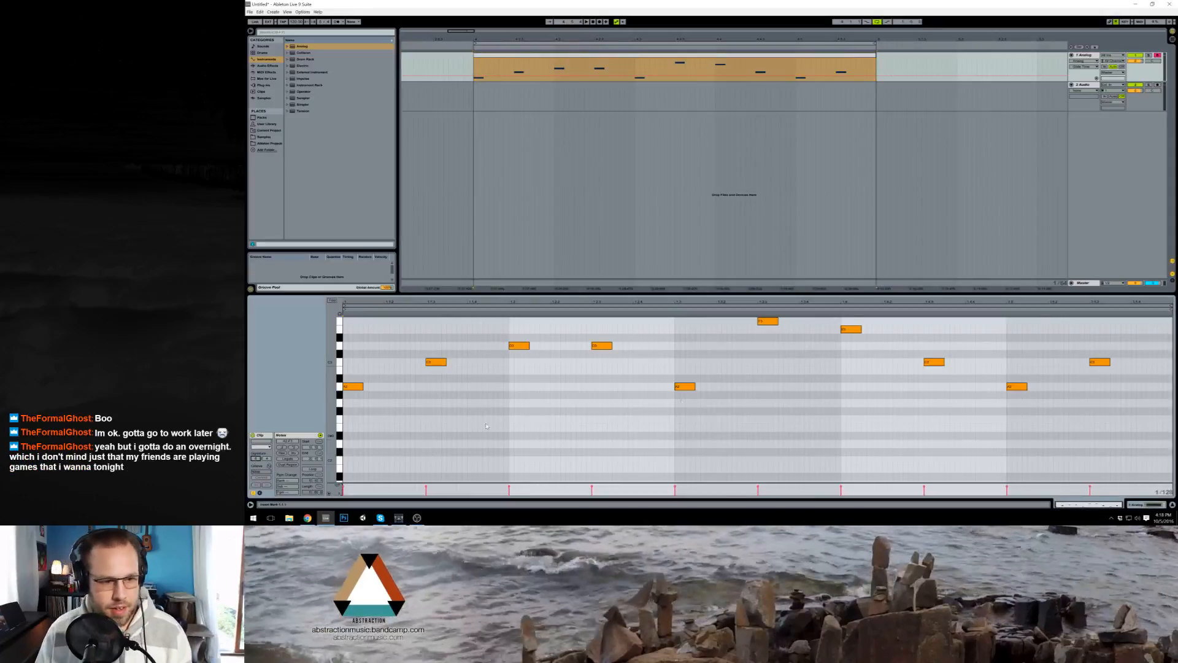
Step: Raise the fifth beat's first note by ten semitones and lower its second note by one semitone
left_click_drag(1003, 350, 1113, 422)
key("Up")
key("Up")
key("Up")
key("Up")
key("Up")
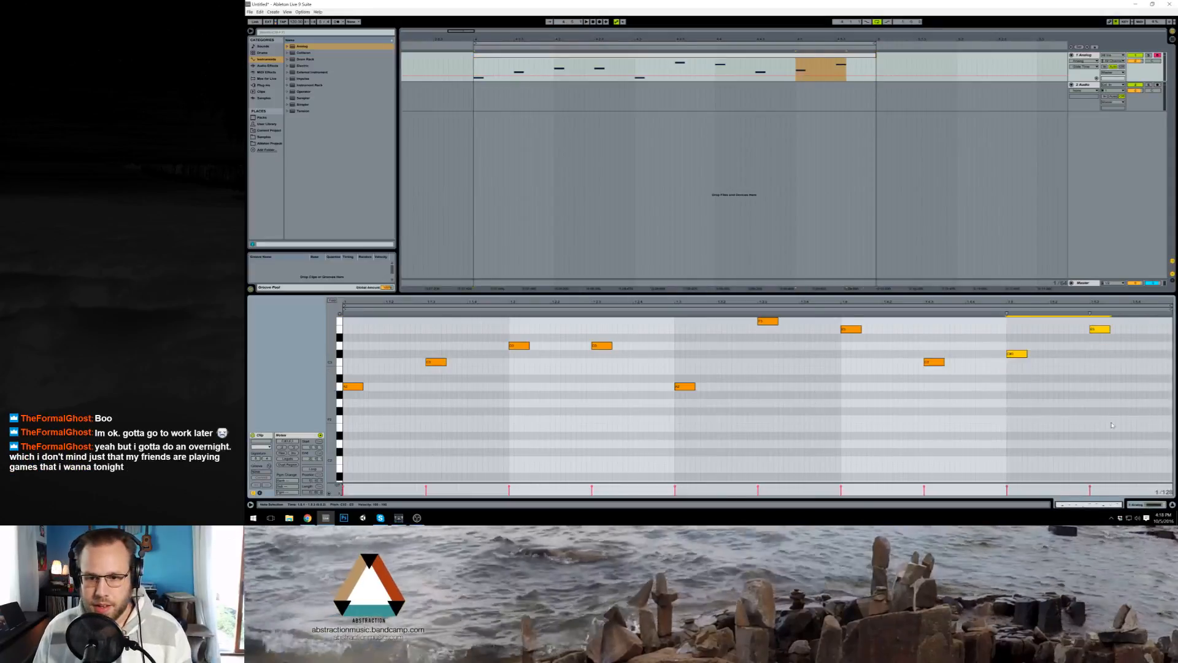
scroll(1113, 422, "up", 3)
key("Up")
key("Up")
key("Up")
key("Up")
key("Up")
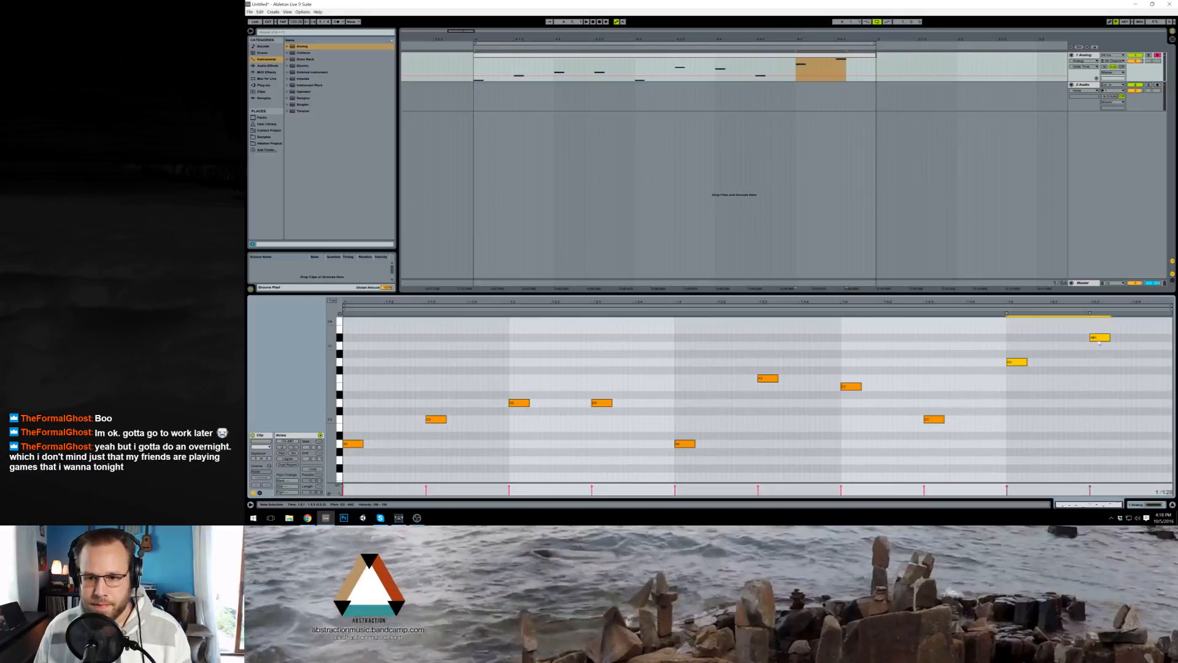
left_click(1100, 337)
key("Down")
key("Down")
key("Down")
key("Down")
key("Down")
key("Down")
key("Down")
key("Down")
key("Down")
key("Down")
key("Down")
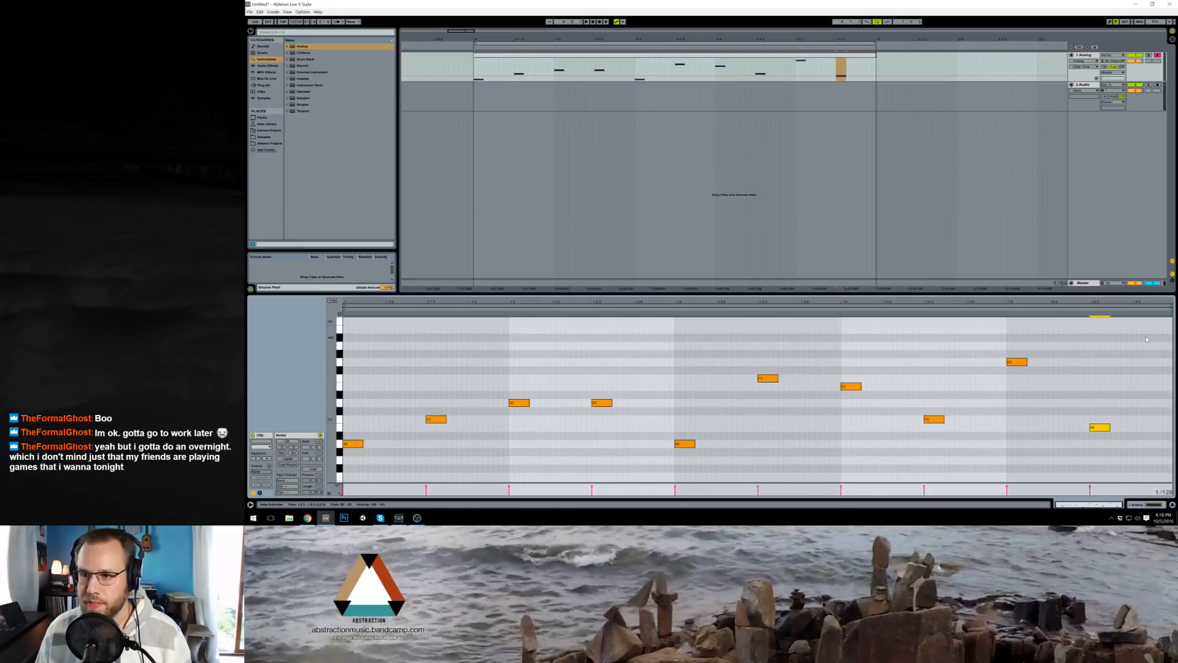
Step: Lengthen all notes in the clip together to about a third of a beat and play the loop
left_click(1145, 339)
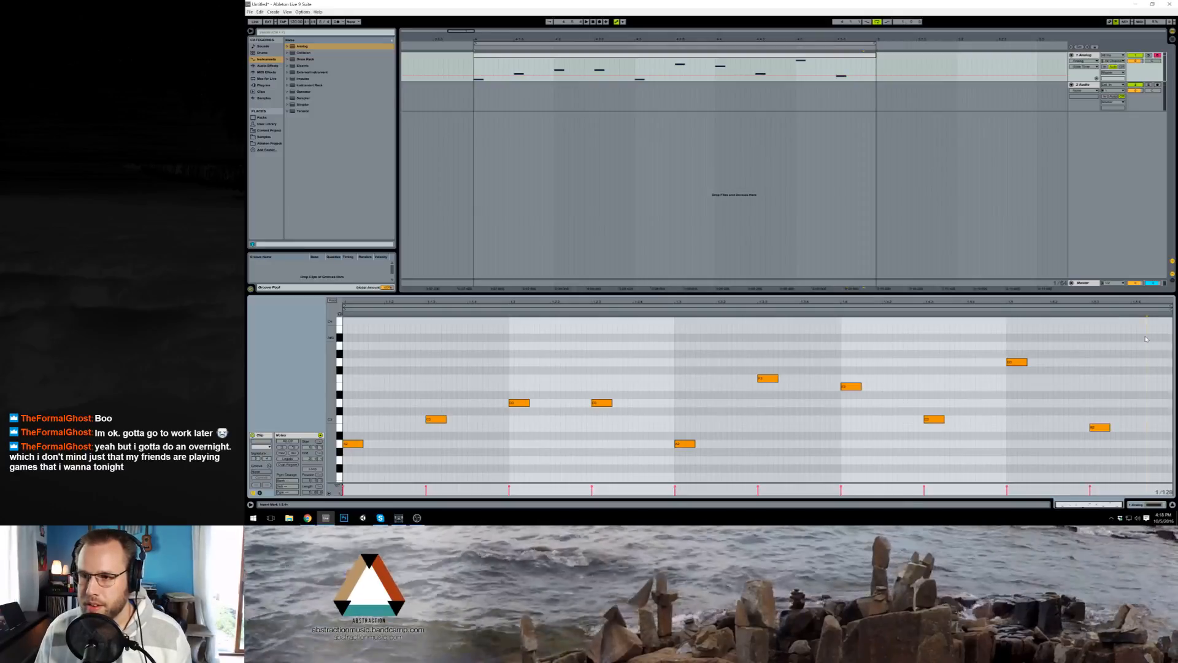
key("ctrl+a")
left_click_drag(1027, 362, 1062, 371)
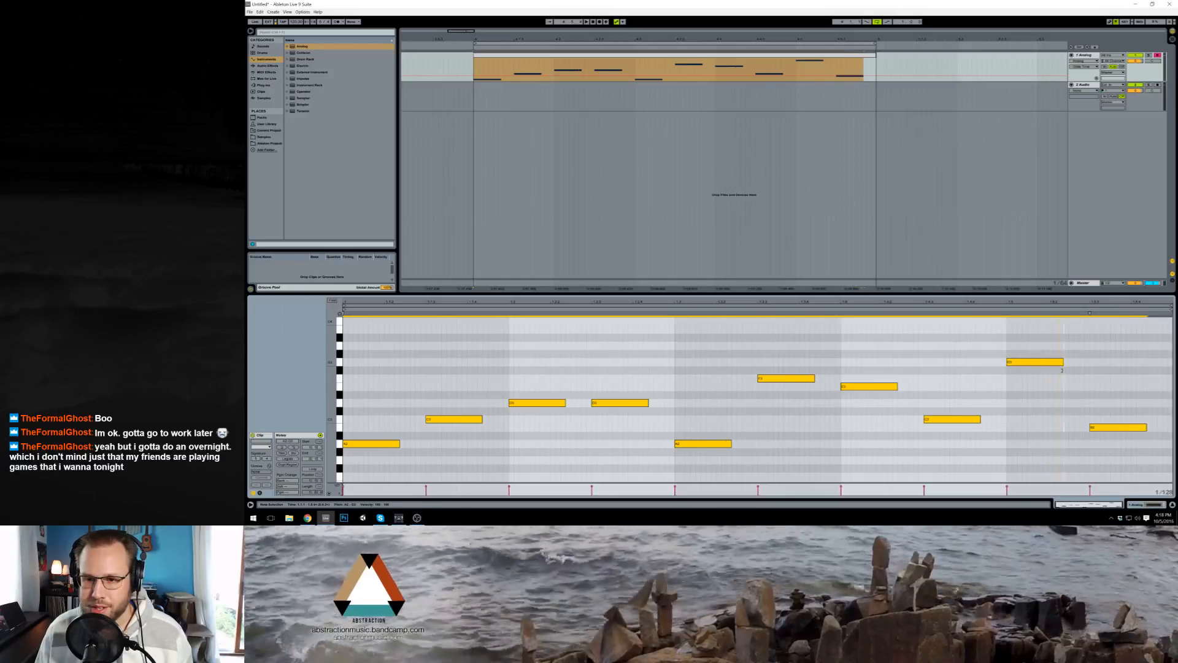
key("space")
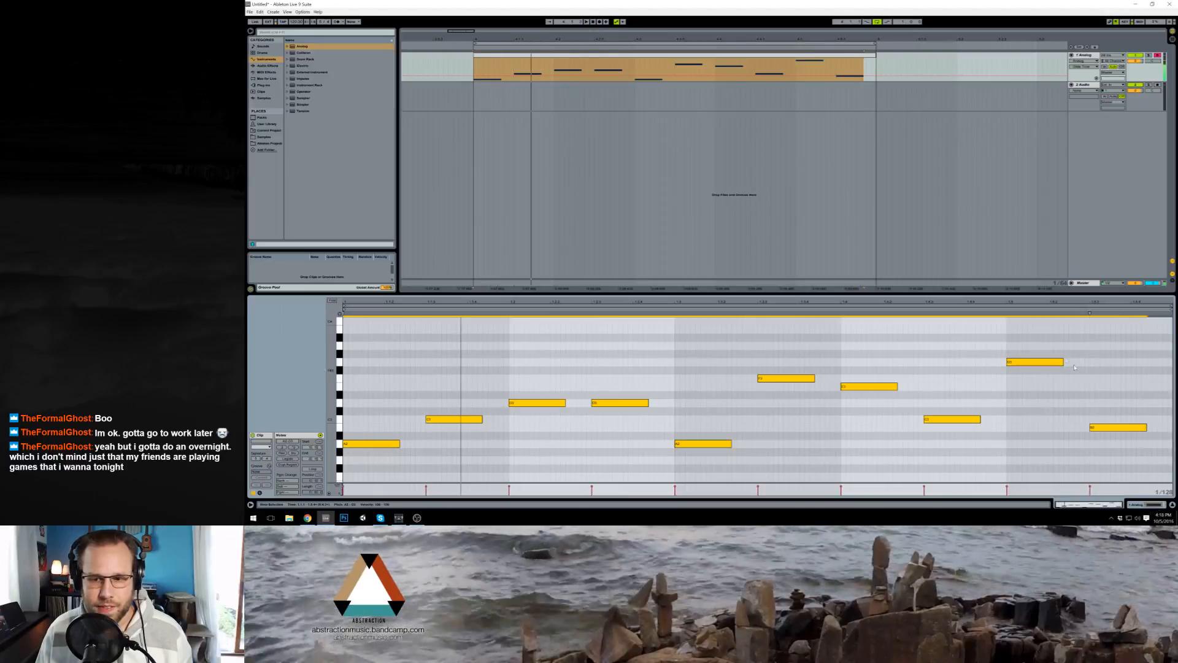
Step: Raise the fourth beat's second note by seven semitones and the fifth beat's first note by two semitones, and play the loop
left_click(1017, 377)
left_click_drag(1053, 362, 1054, 386)
left_click_drag(967, 419, 967, 370)
key("Up")
left_click(1043, 386)
key("Up")
key("Up")
key("Up")
key("Up")
key("Up")
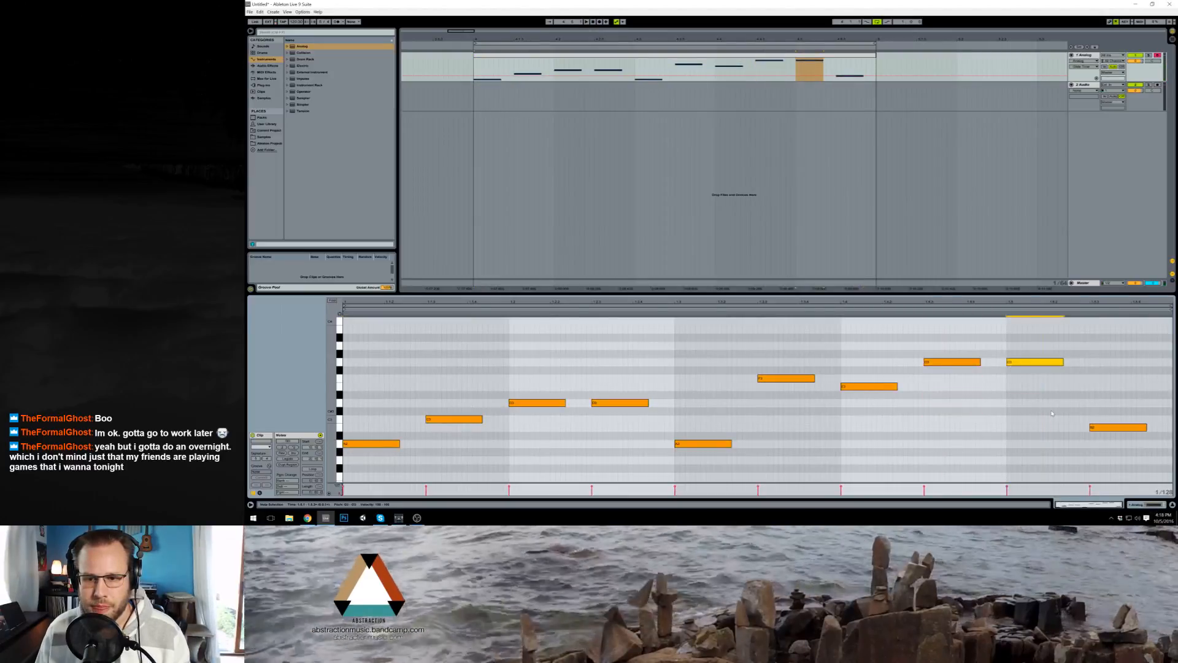
key("space")
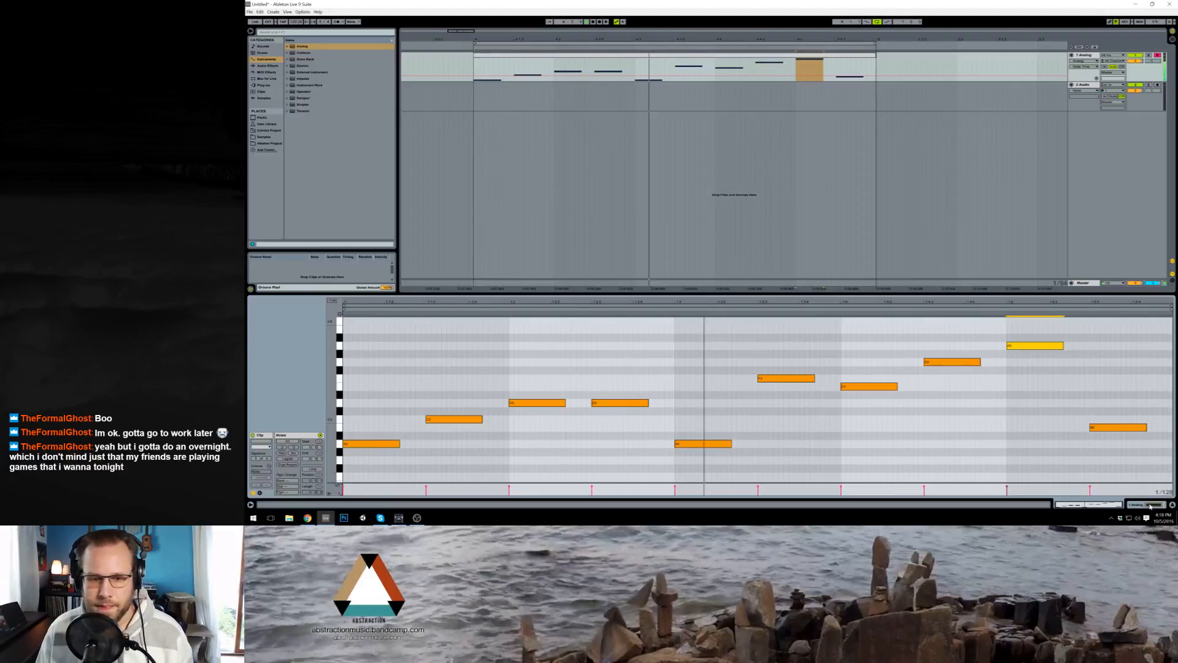
Step: Give Analog's filter 1 envelope a short decay with no sustain, adjust the filter frequency, and switch filter 1 off
key("shift+Tab")
left_click(356, 448)
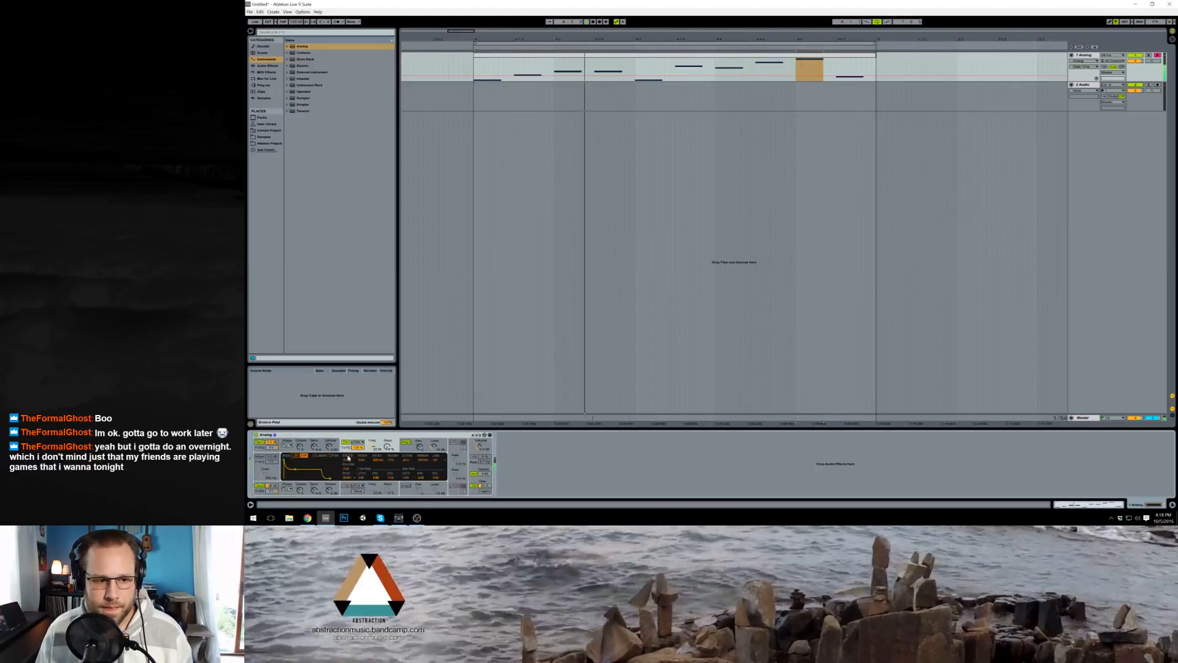
left_click_drag(295, 471, 289, 479)
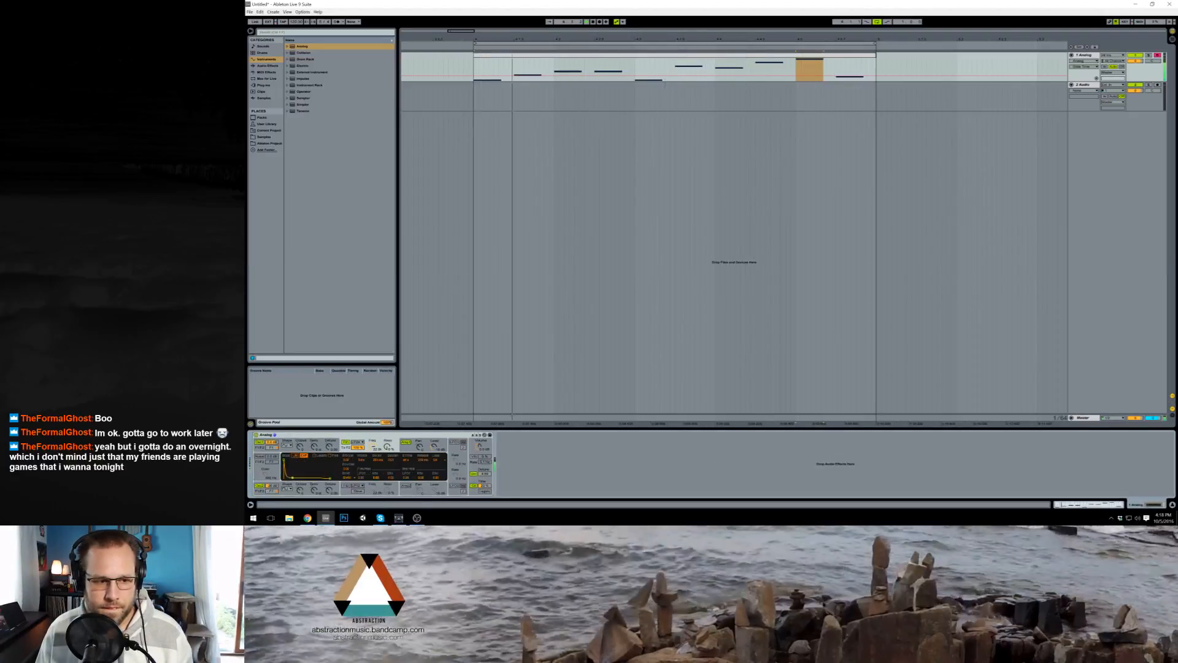
mouse_move(374, 446)
left_mouse_down()
mouse_move(374, 472)
mouse_move(387, 419)
mouse_move(372, 456)
mouse_move(387, 443)
mouse_move(373, 433)
left_mouse_up()
left_click(345, 443)
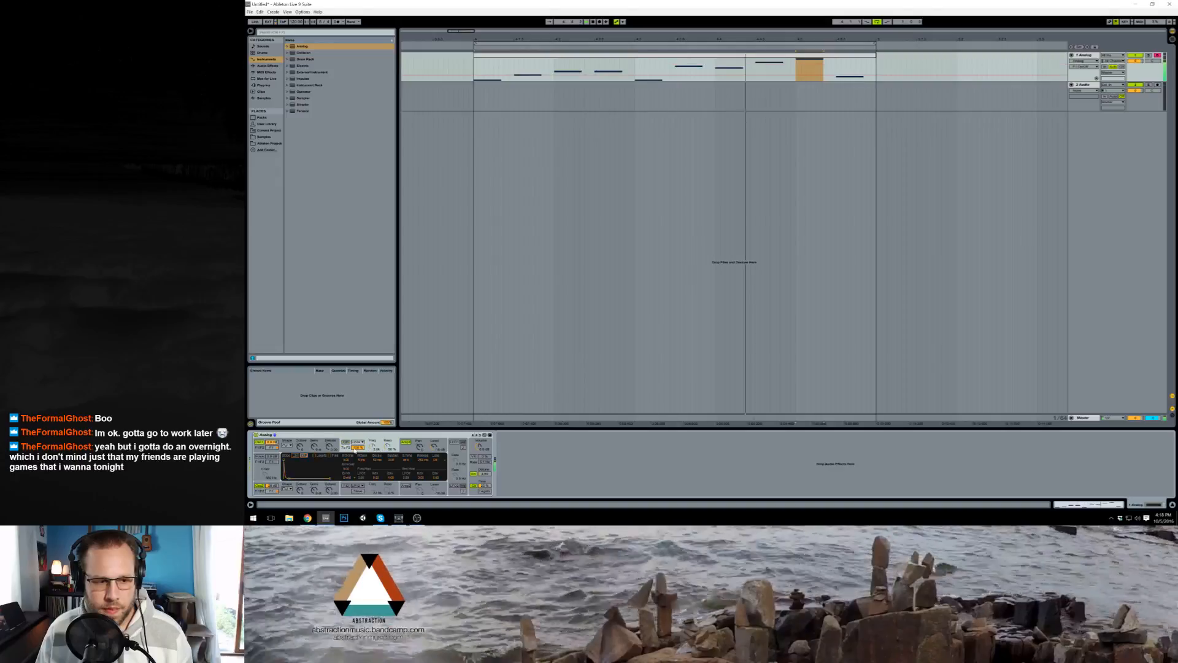
left_click(410, 449)
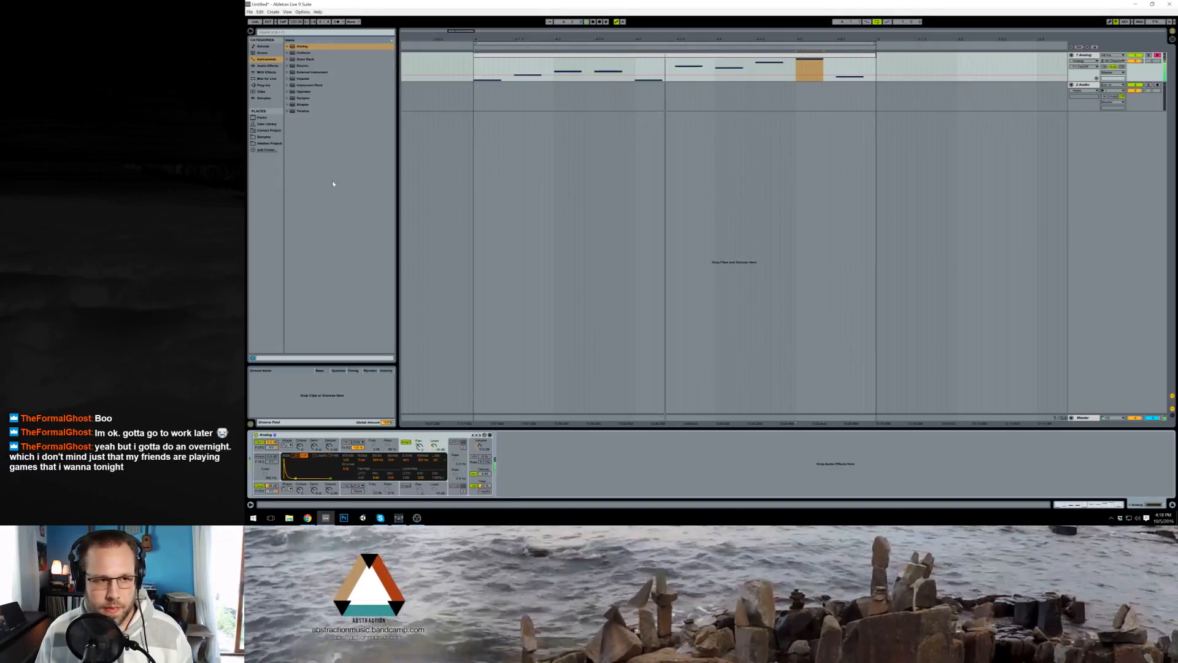
Step: Add the Reverb audio effect after Analog on the synth track and play the loop
left_click(267, 137)
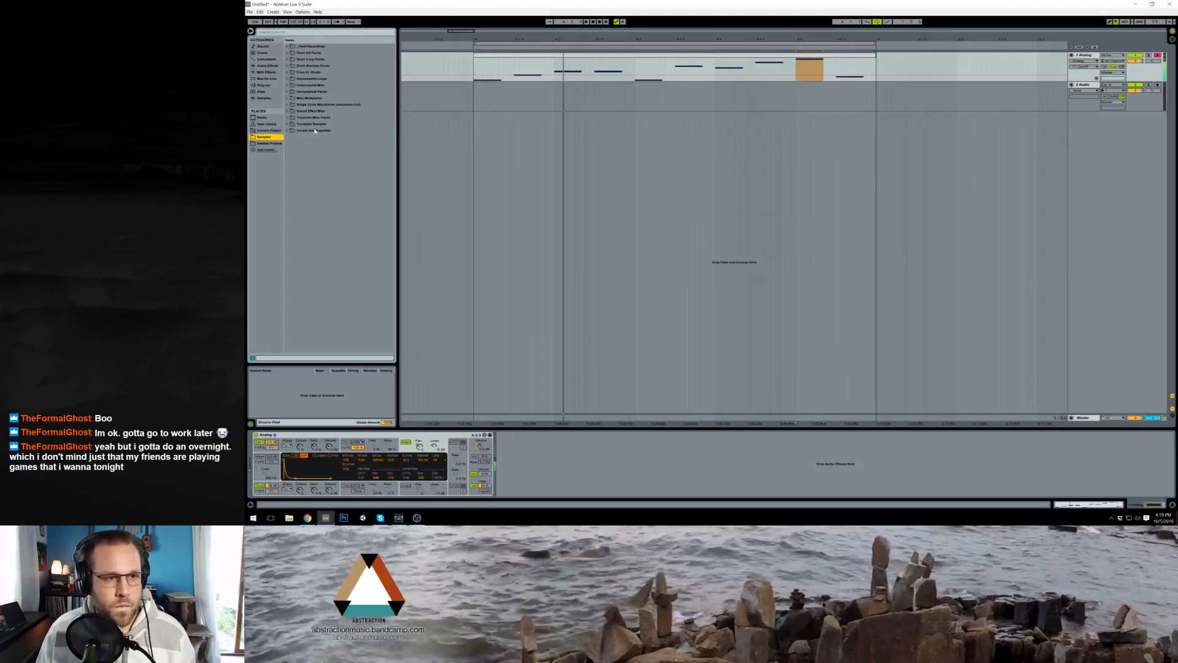
double_click(538, 58)
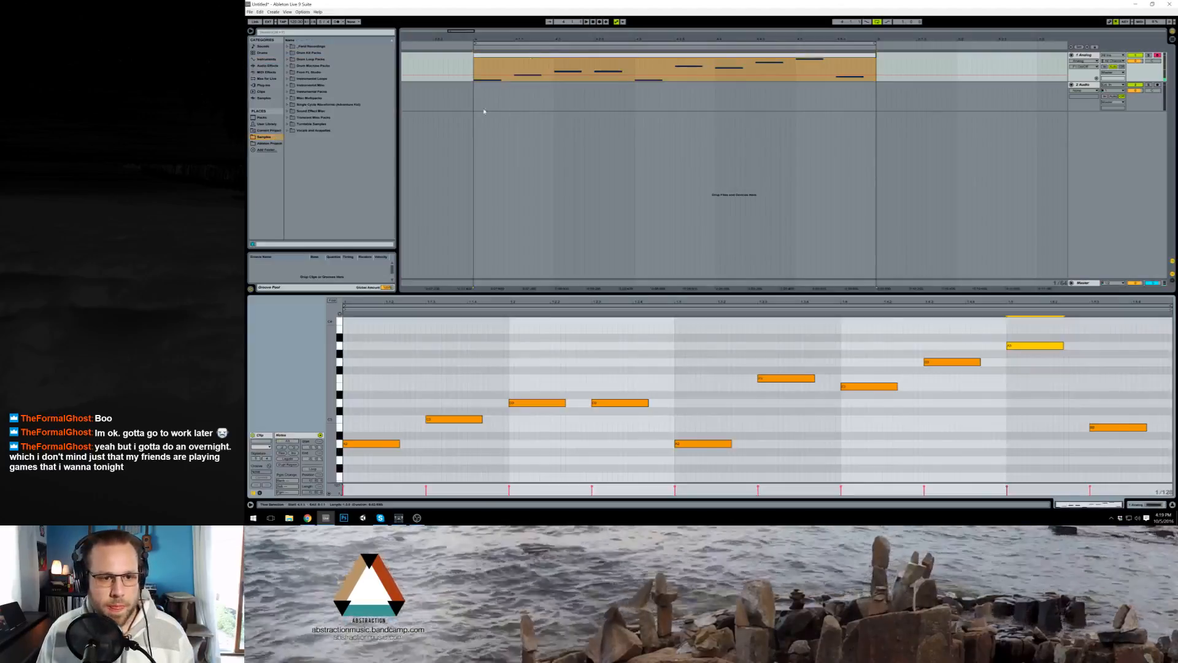
left_click(1142, 504)
left_click(262, 86)
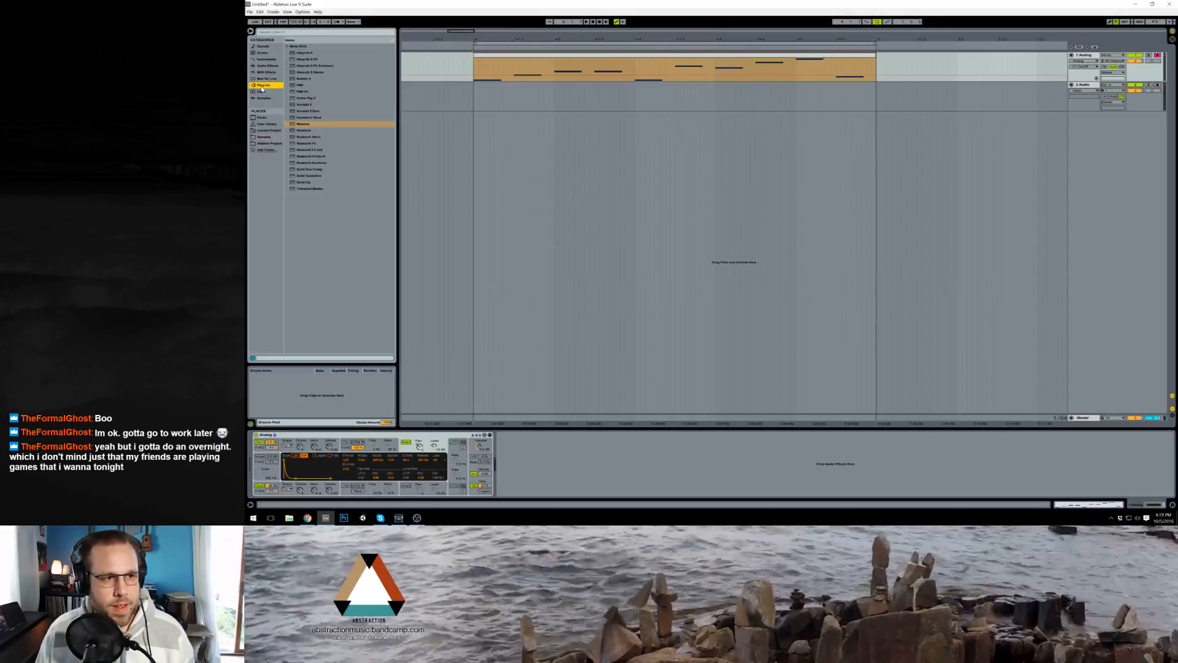
left_click(268, 138)
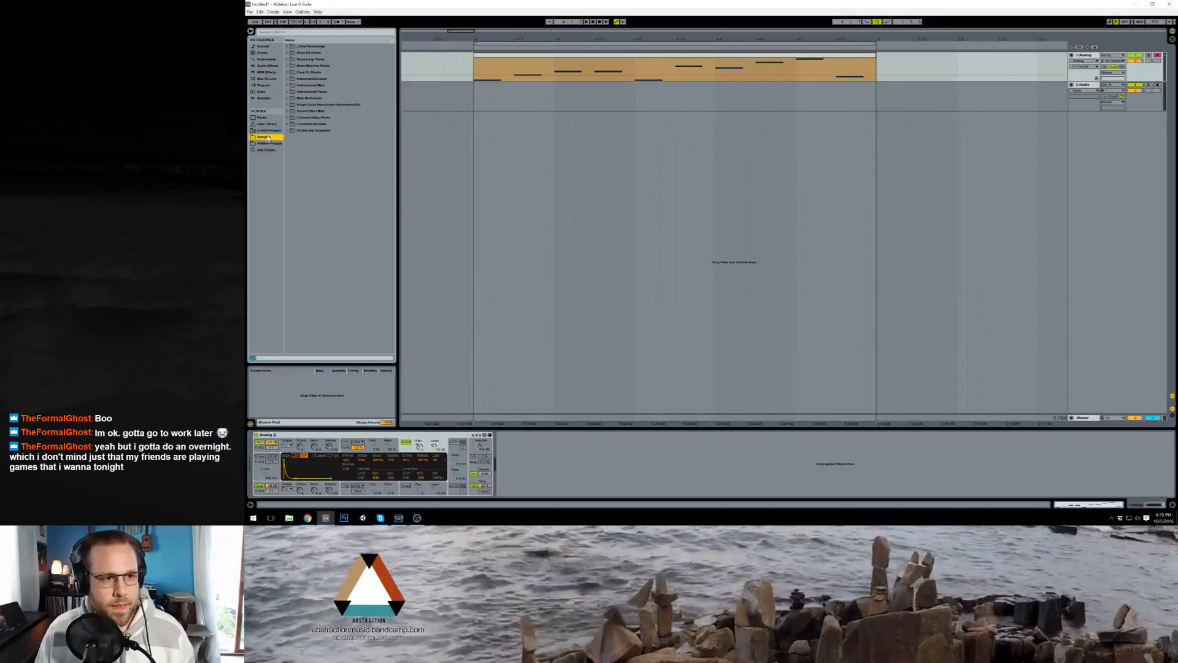
left_click(268, 66)
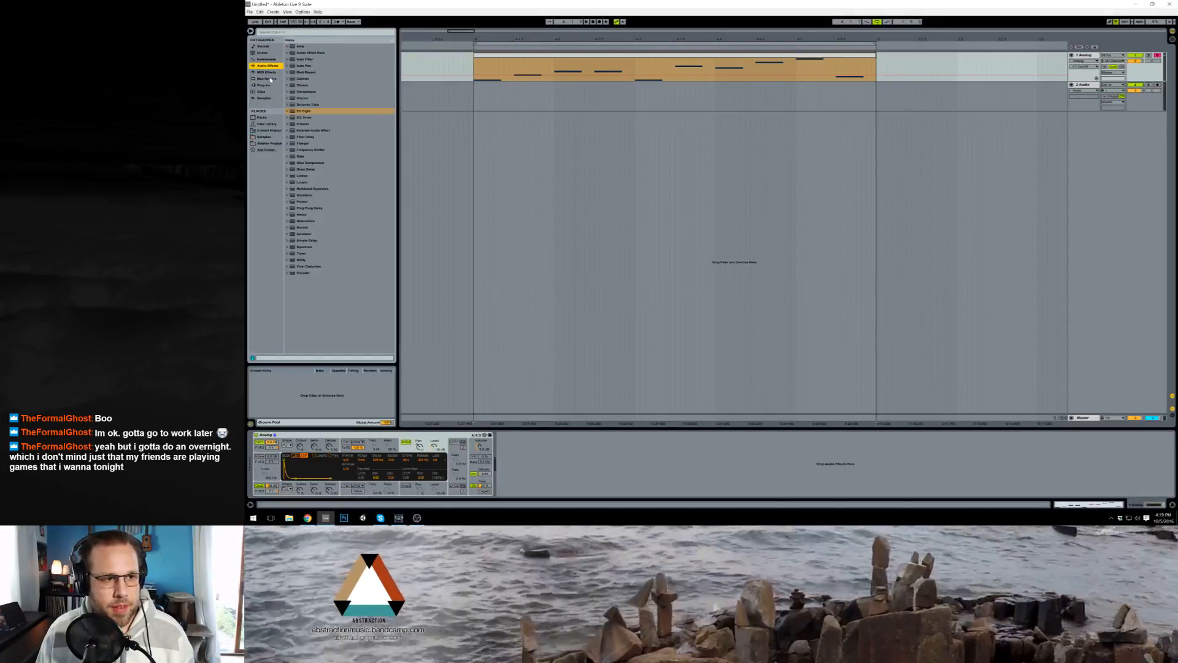
double_click(298, 228)
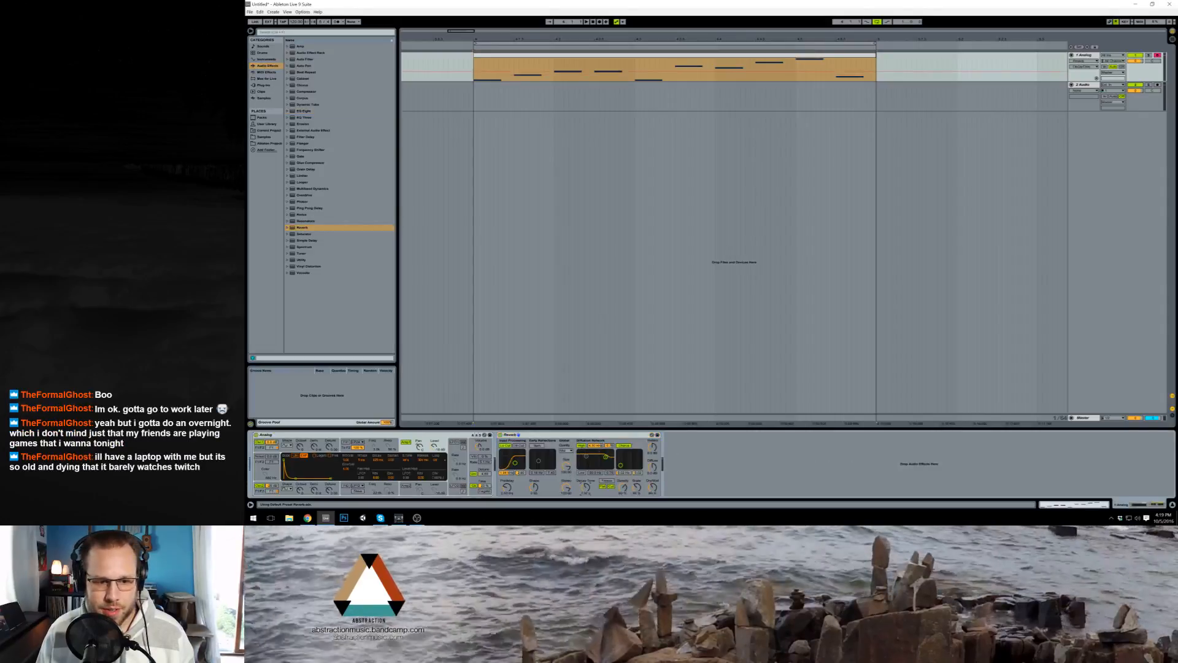
key("space")
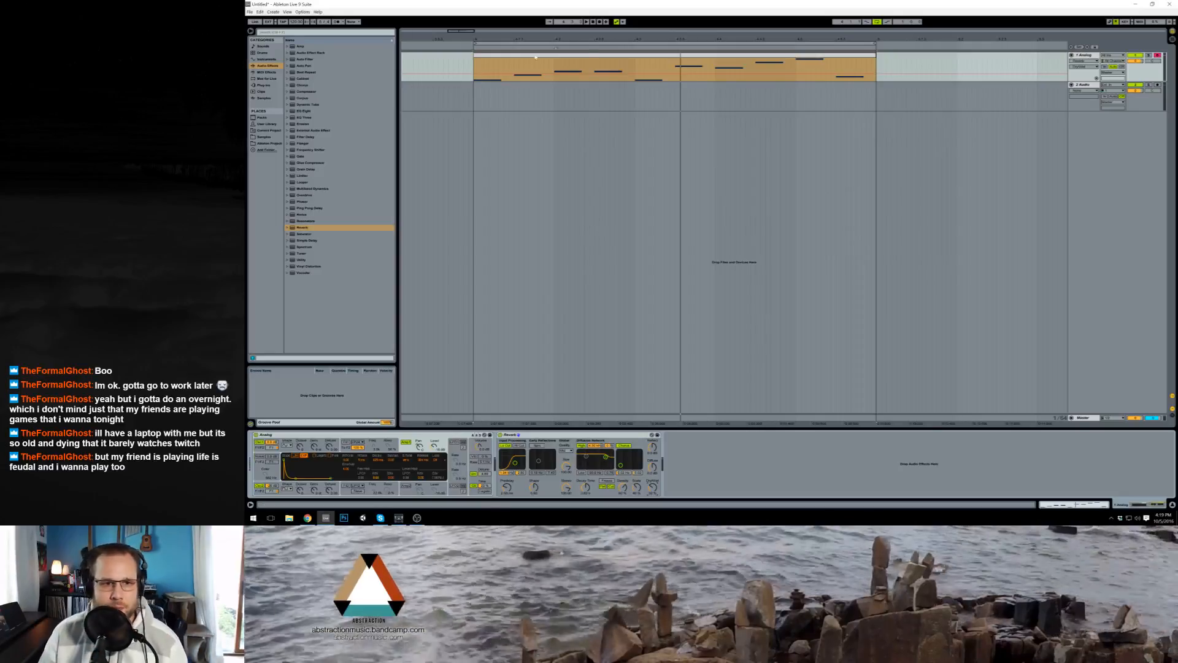
key("space")
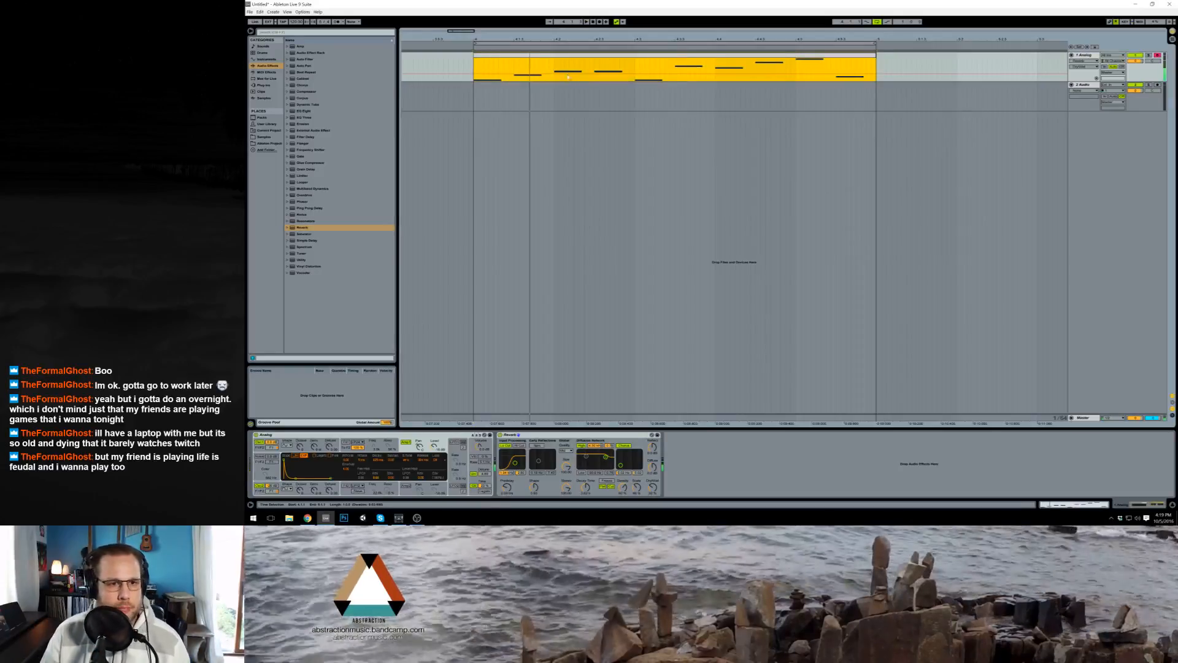
Step: Shorten all the clip's notes to a quarter of a beat and transpose them up one octave
double_click(582, 58)
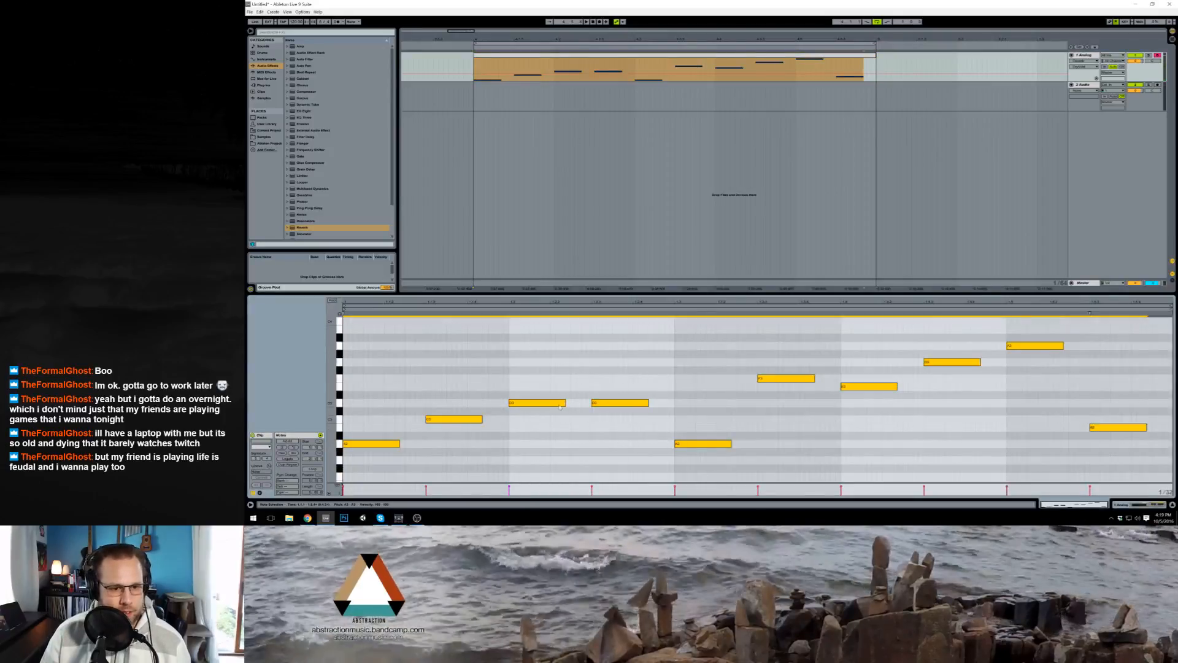
left_click_drag(565, 403, 550, 402)
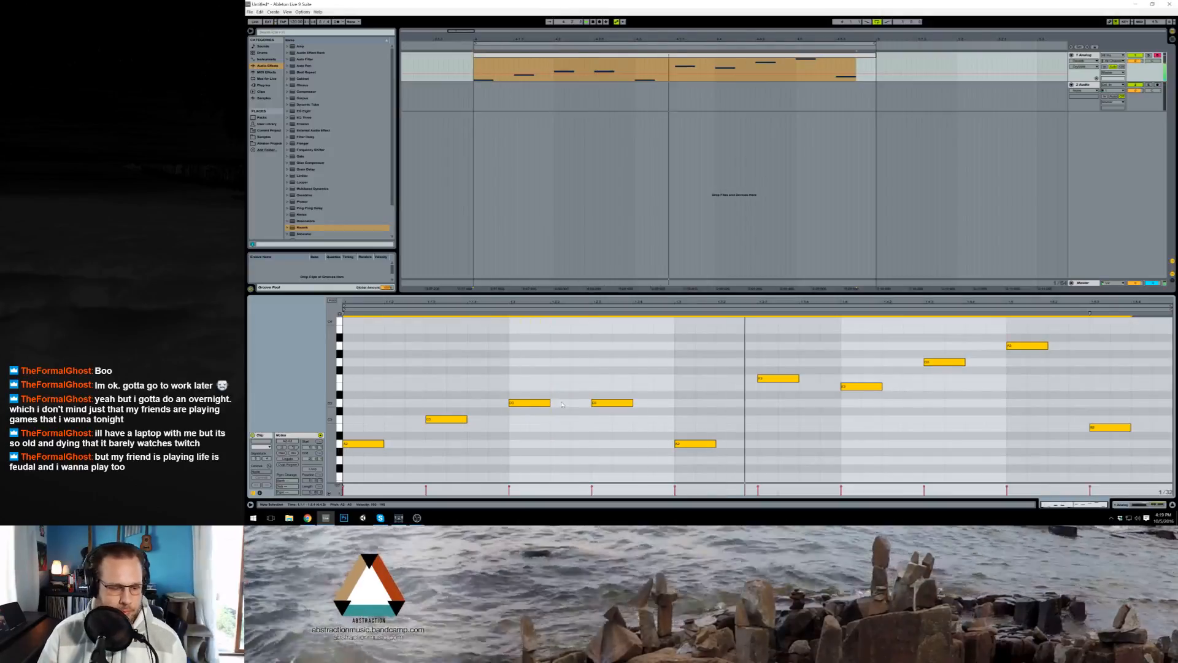
key("shift+Up")
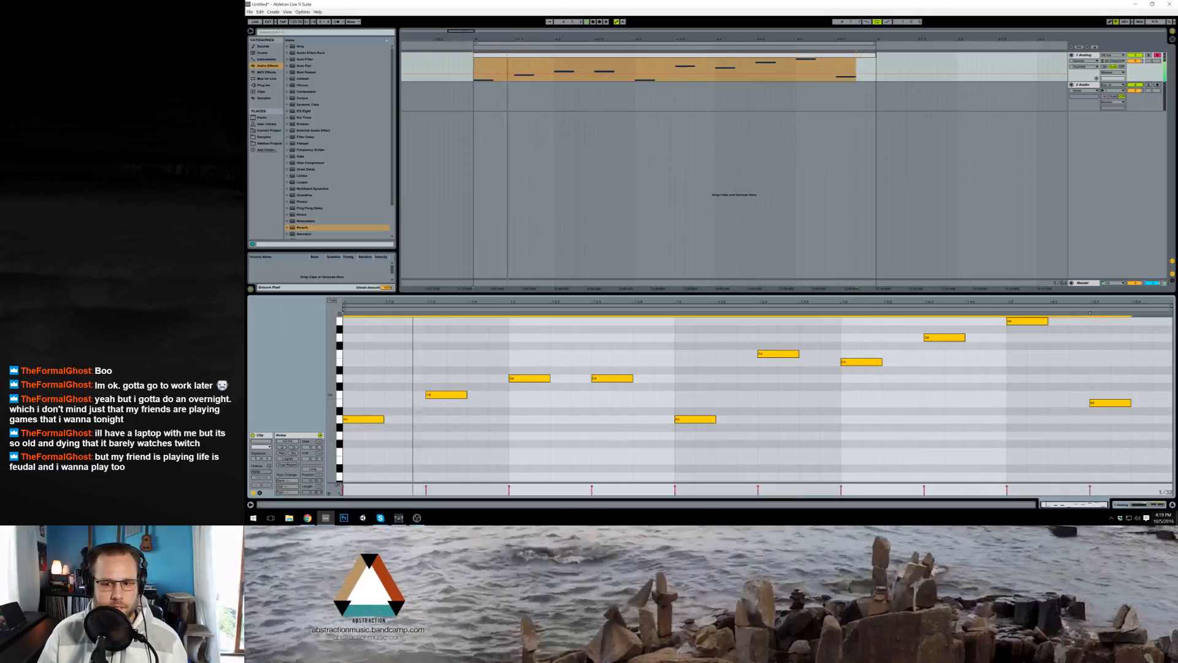
Step: Lower the Analog track's volume slightly
left_click(1150, 505)
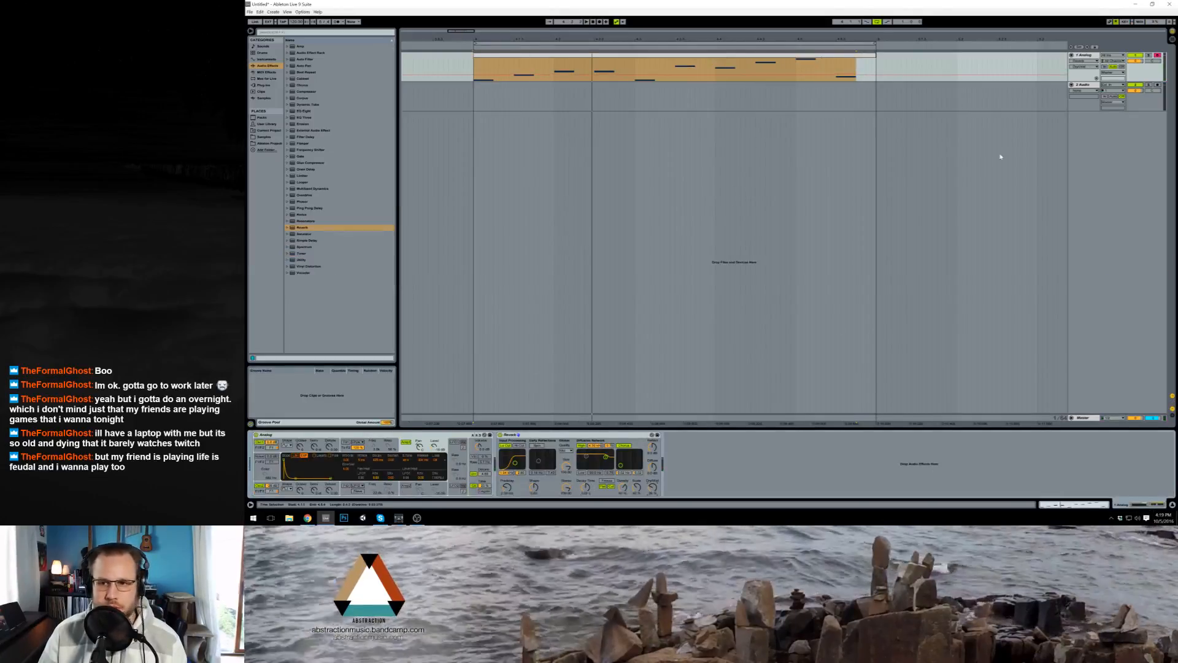
left_click_drag(1134, 62, 1135, 63)
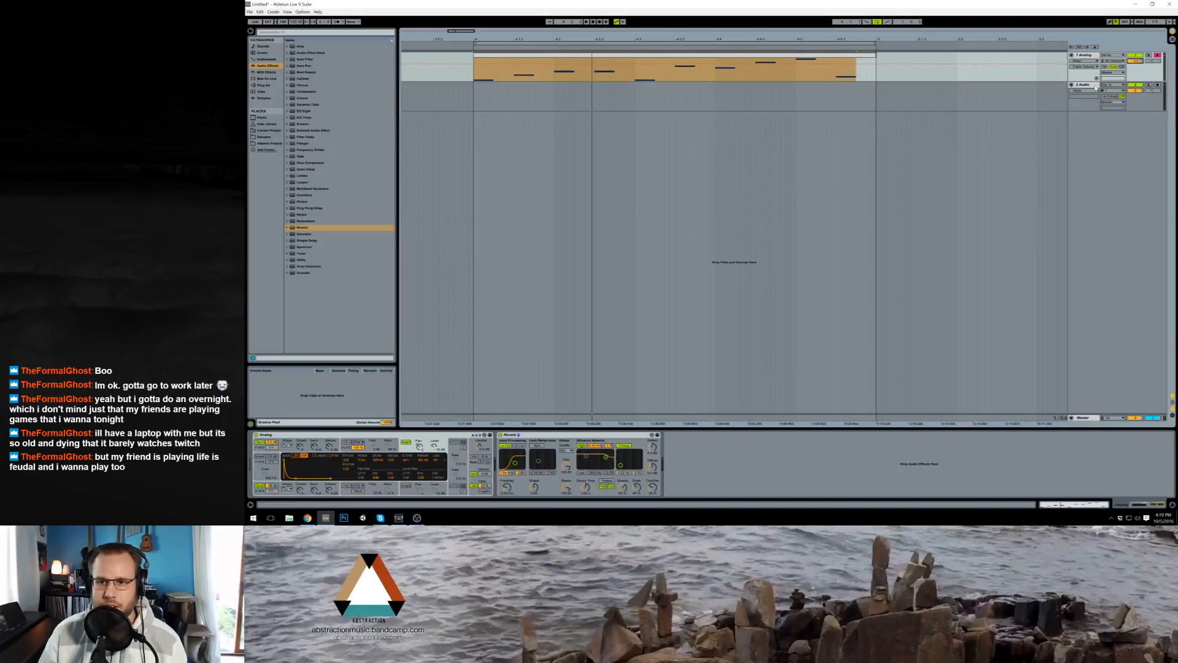
Step: Delete the empty audio track and insert a new MIDI track below the Analog track
key("Delete")
left_click(618, 144)
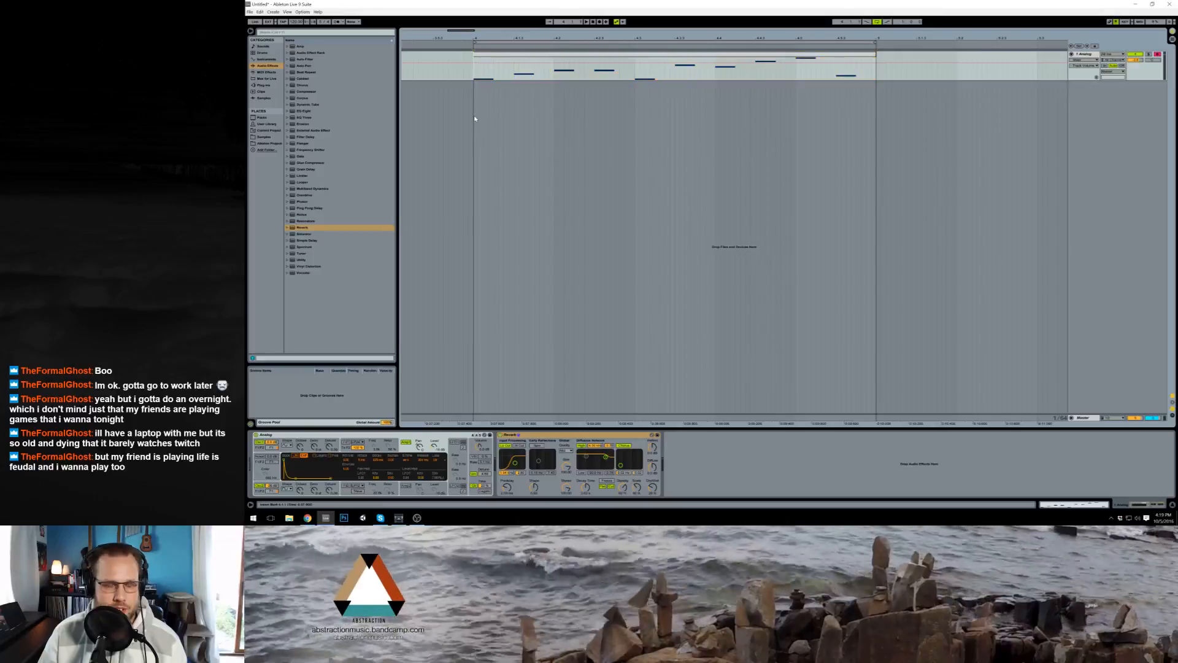
key("ctrl+shift+t")
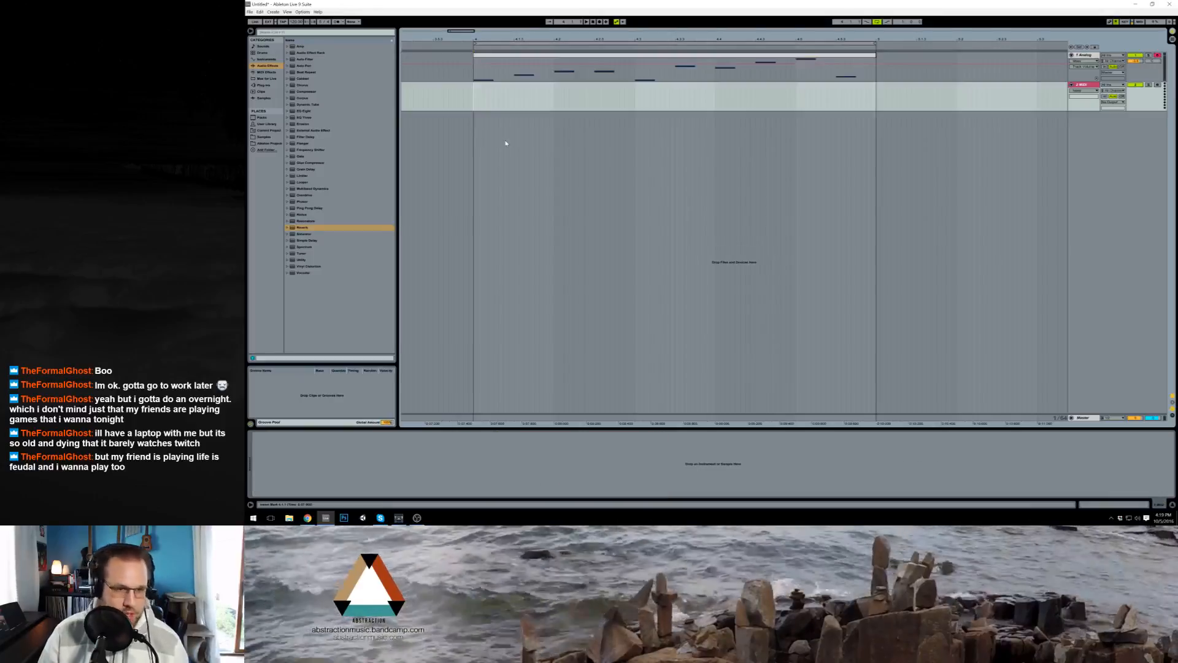
Step: Load an Operator instrument on the new MIDI track, transfer the melody clip from the Analog track onto it, and play the loop
left_click(267, 60)
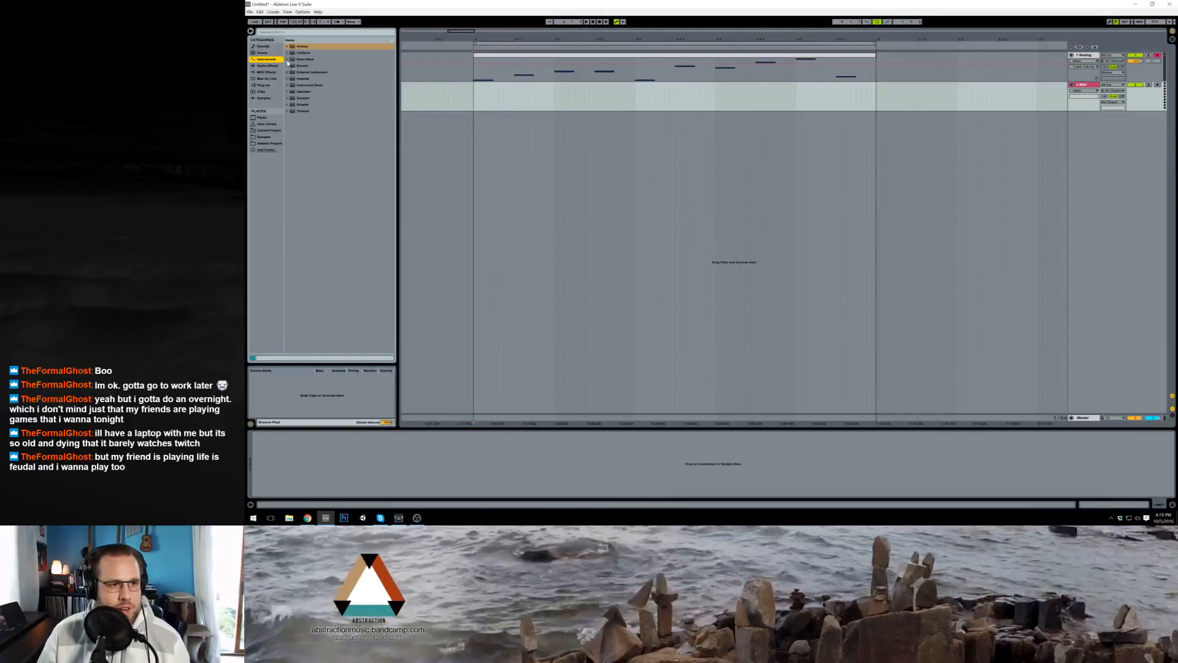
left_click_drag(301, 92, 510, 104)
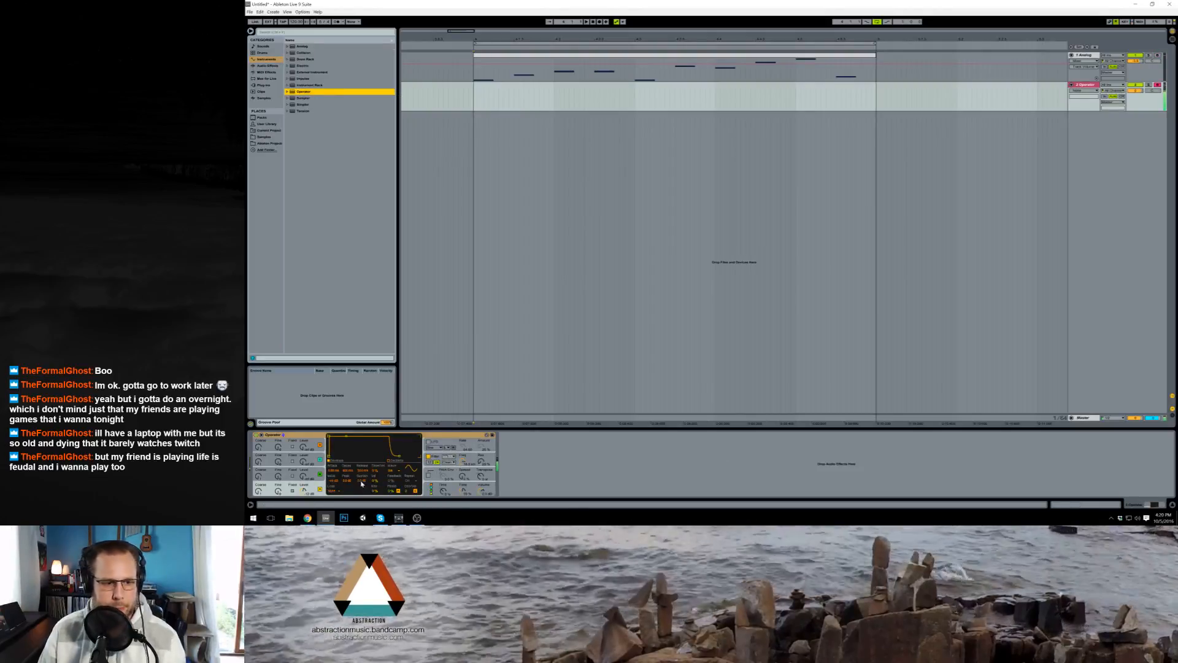
left_click_drag(545, 60, 545, 95)
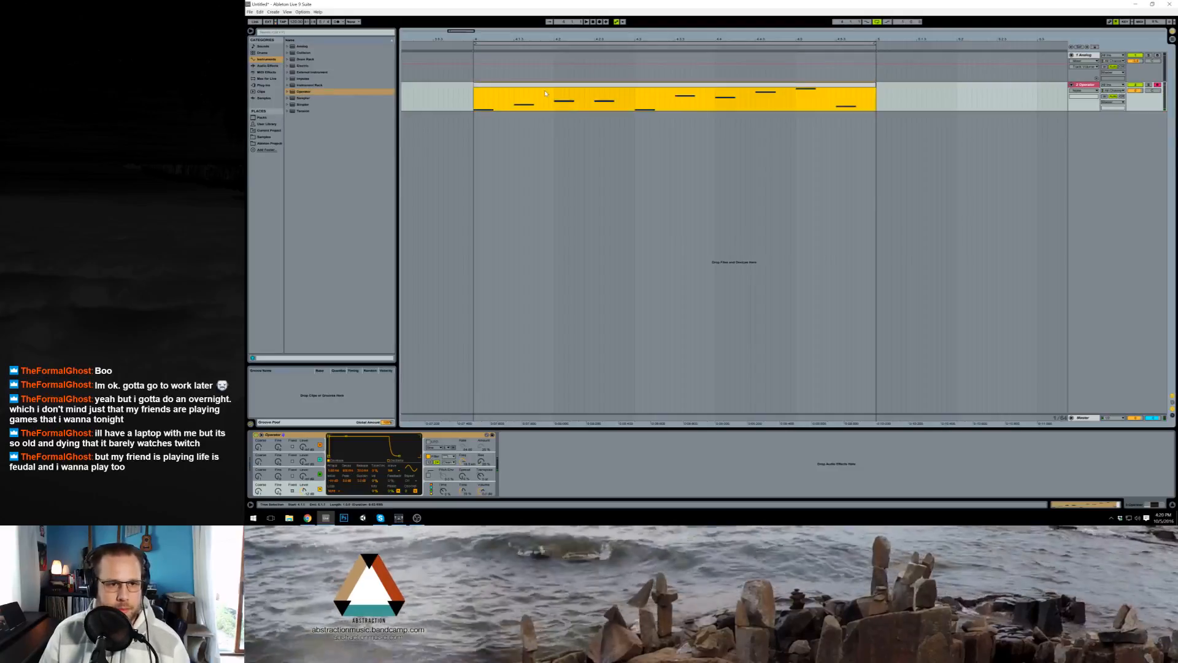
key("space")
Step: Copy the Reverb from the Analog track to the Operator track and shape Operator's volume envelope into a quick decay
left_click(929, 64)
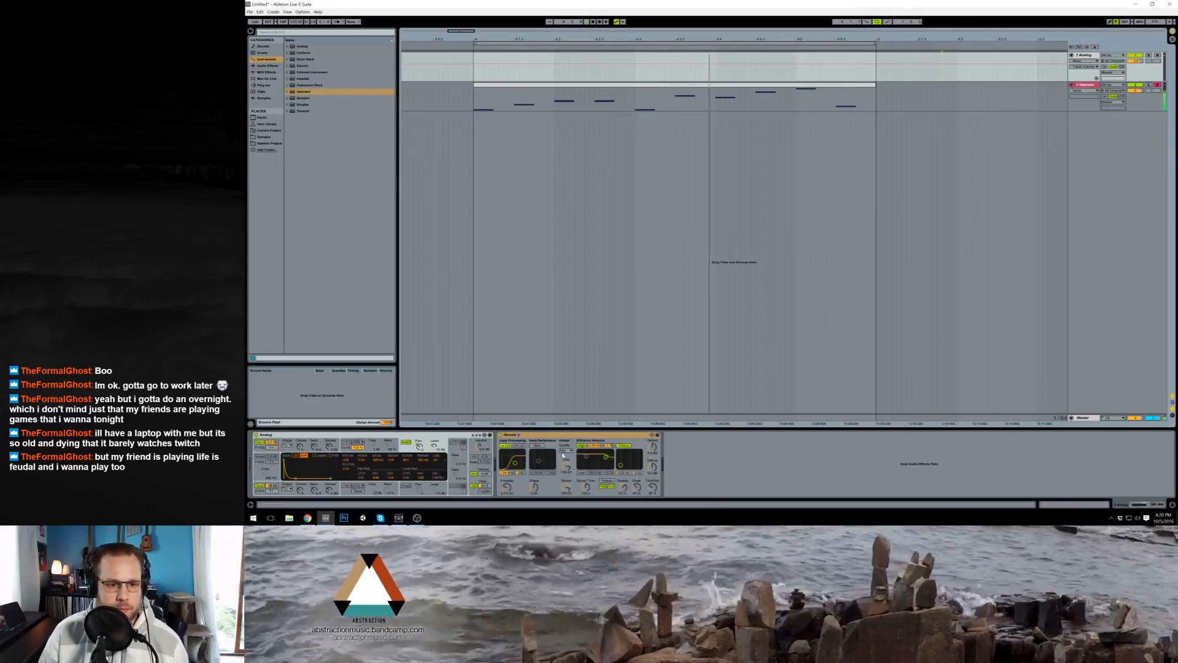
left_click(827, 98)
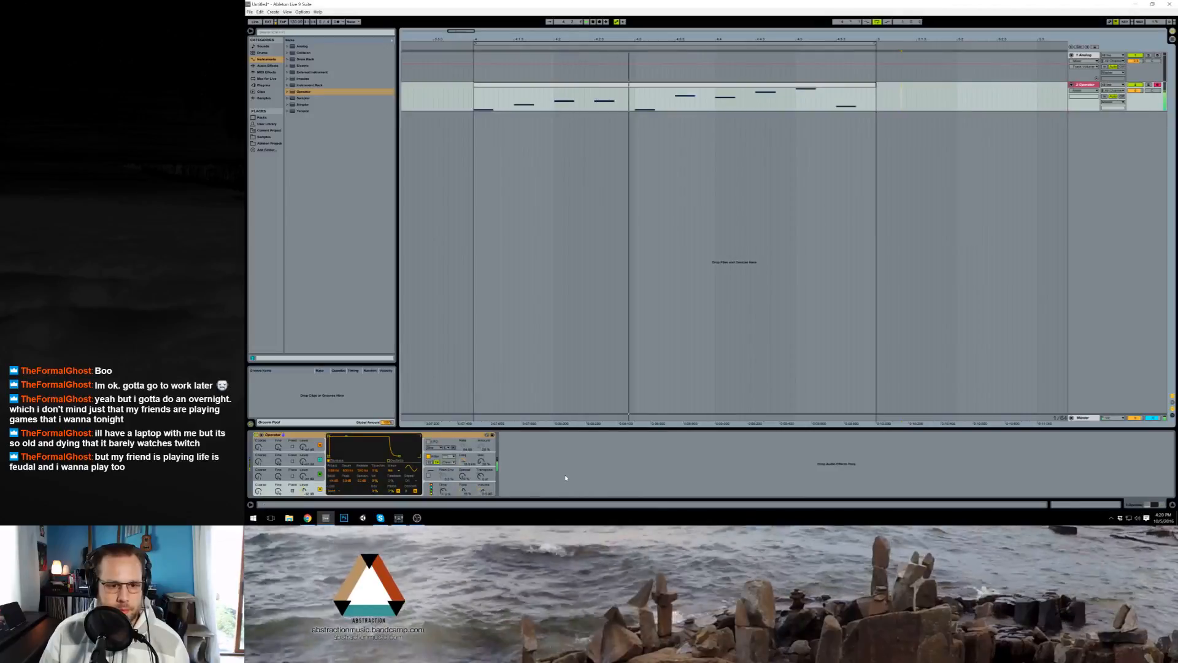
left_click_drag(346, 436, 349, 456)
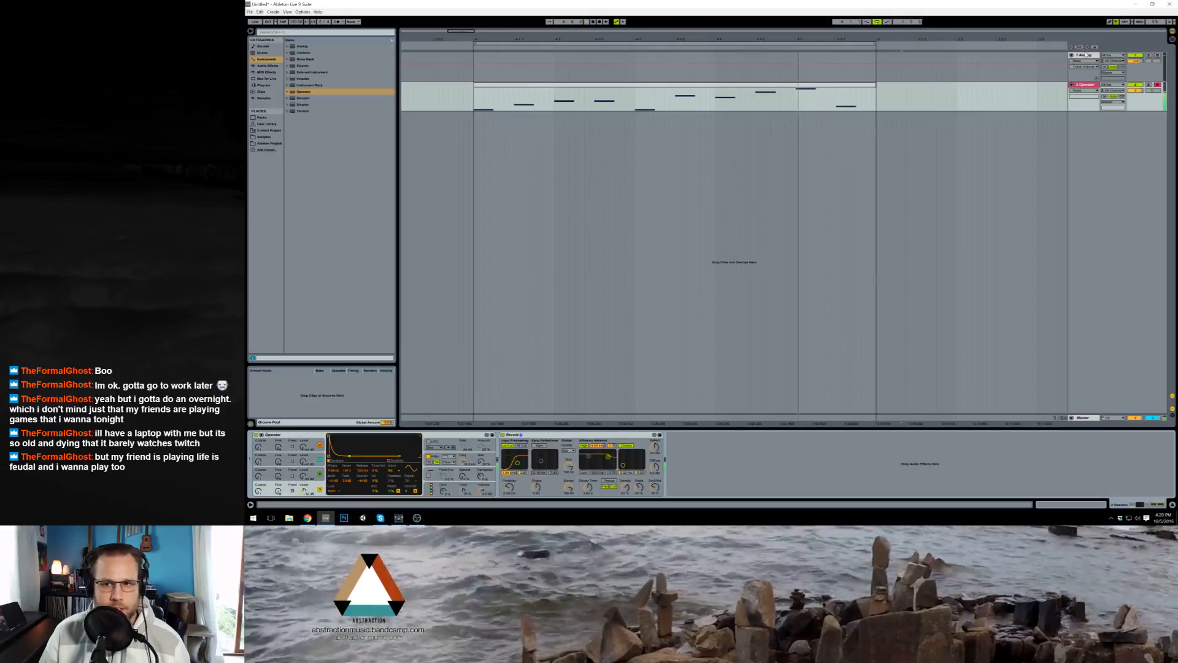
Step: Delete the old Analog track, bring up Operator's pitch envelope settings, and toggle loop playback
left_click(1072, 67)
key("Delete")
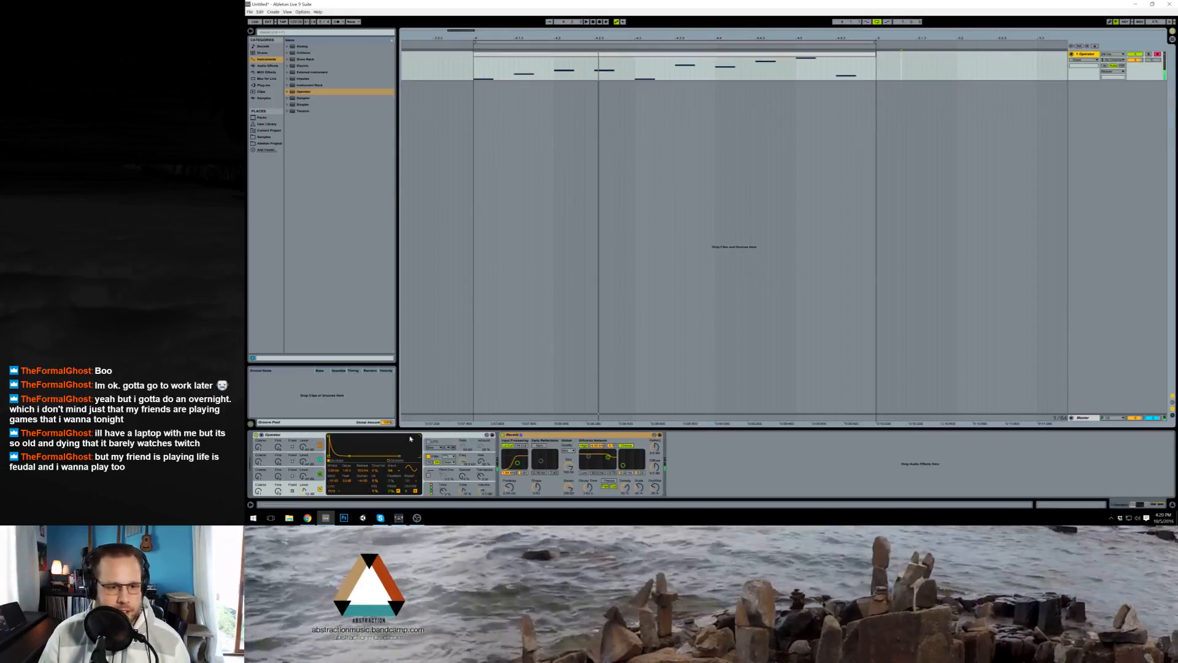
left_click(465, 477)
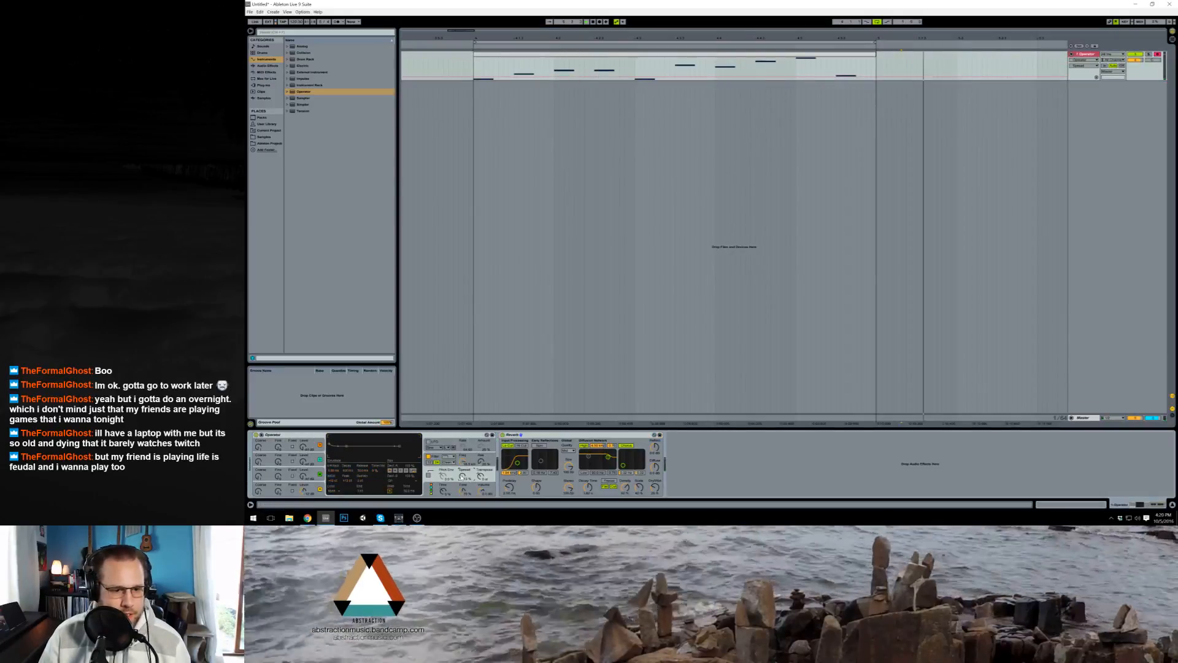
key("space")
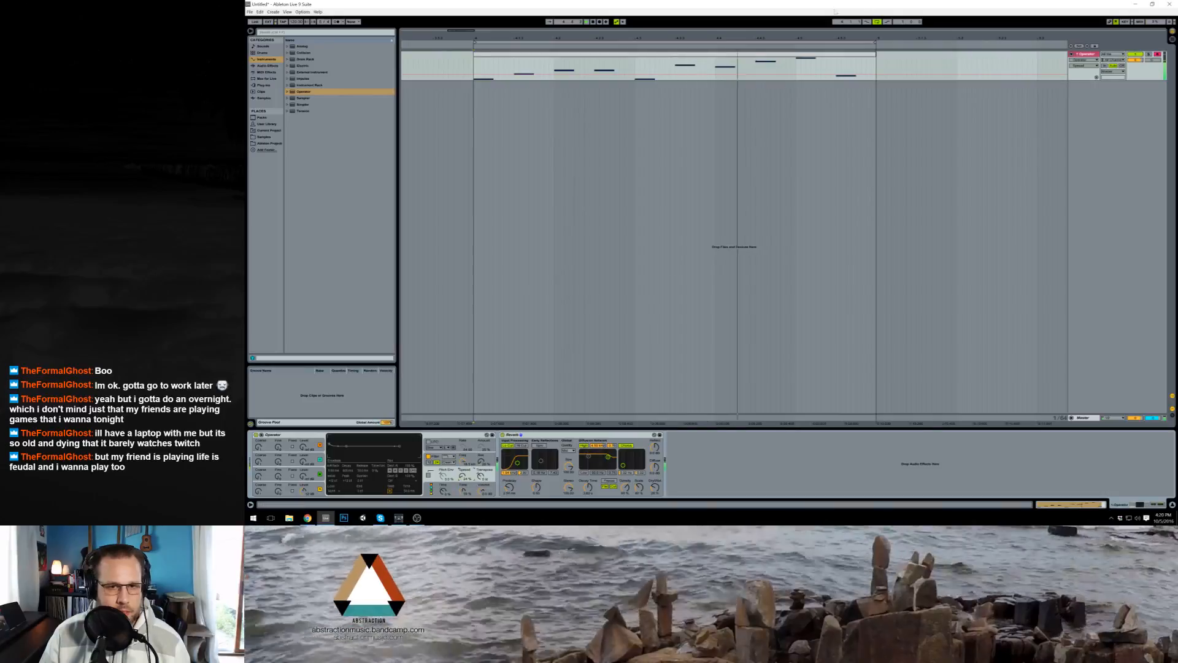
Step: Open the melody clip for note editing and set the song tempo to 125 BPM
key("space")
double_click(791, 54)
left_click(522, 428)
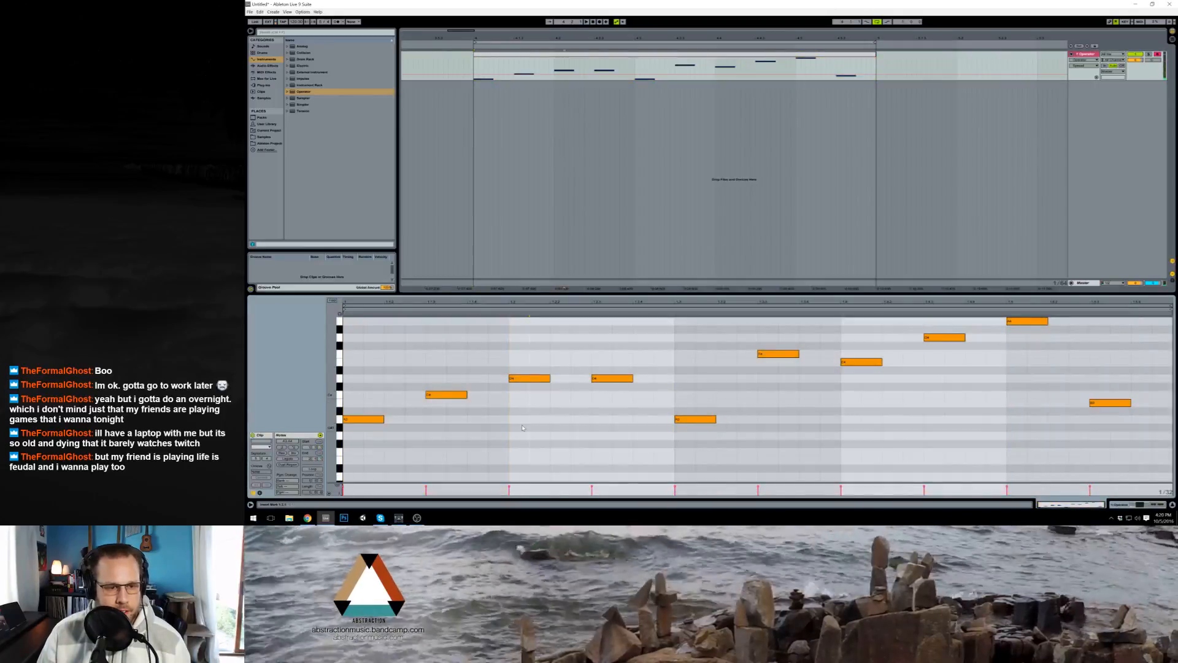
left_click(295, 24)
type("125")
key("Return")
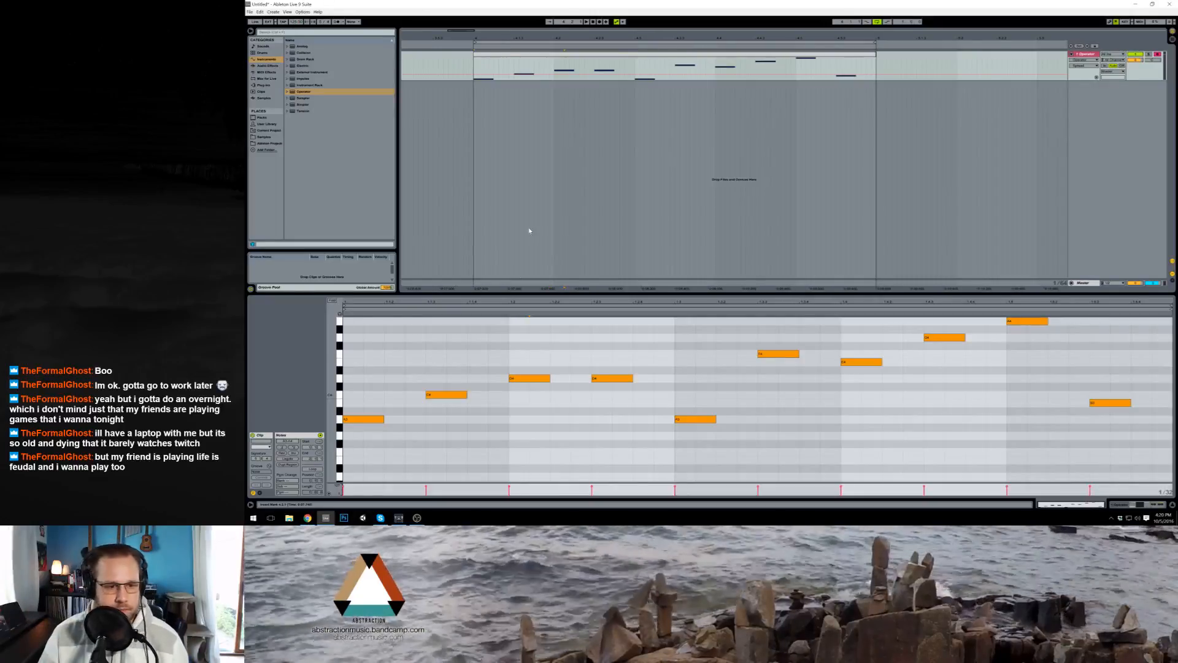
Step: Raise the melody's first and third notes by three semitones and the second note by five, then audition the result
left_click(436, 373)
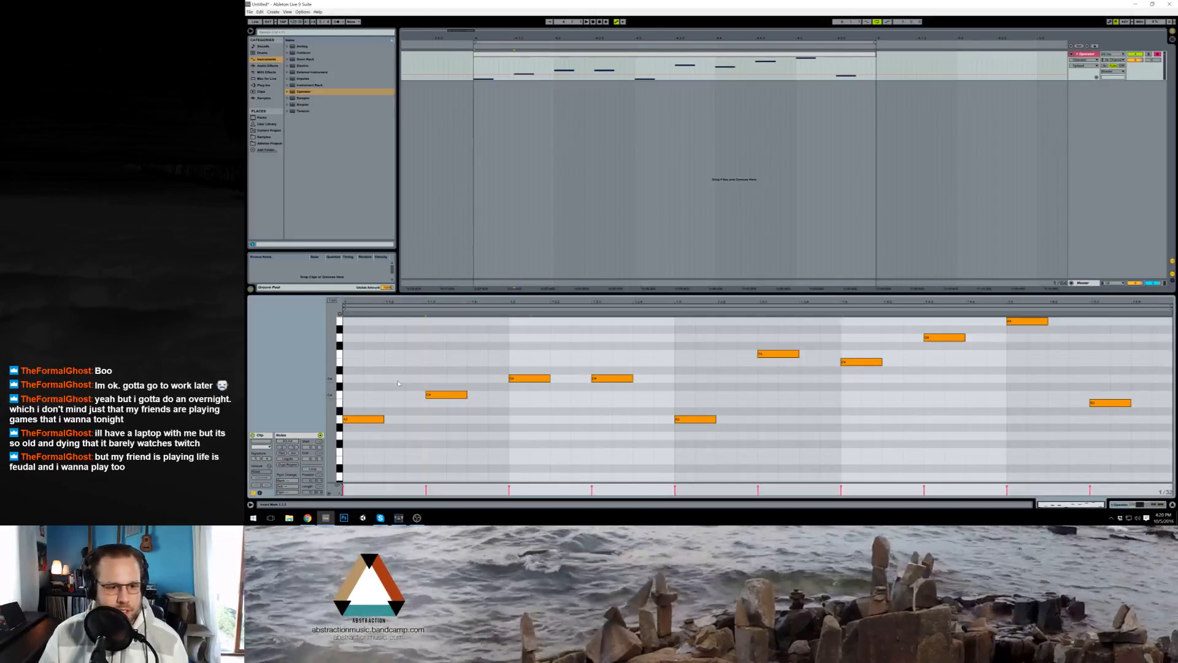
left_click_drag(352, 375, 379, 435)
key("Up")
key("Up")
key("Up")
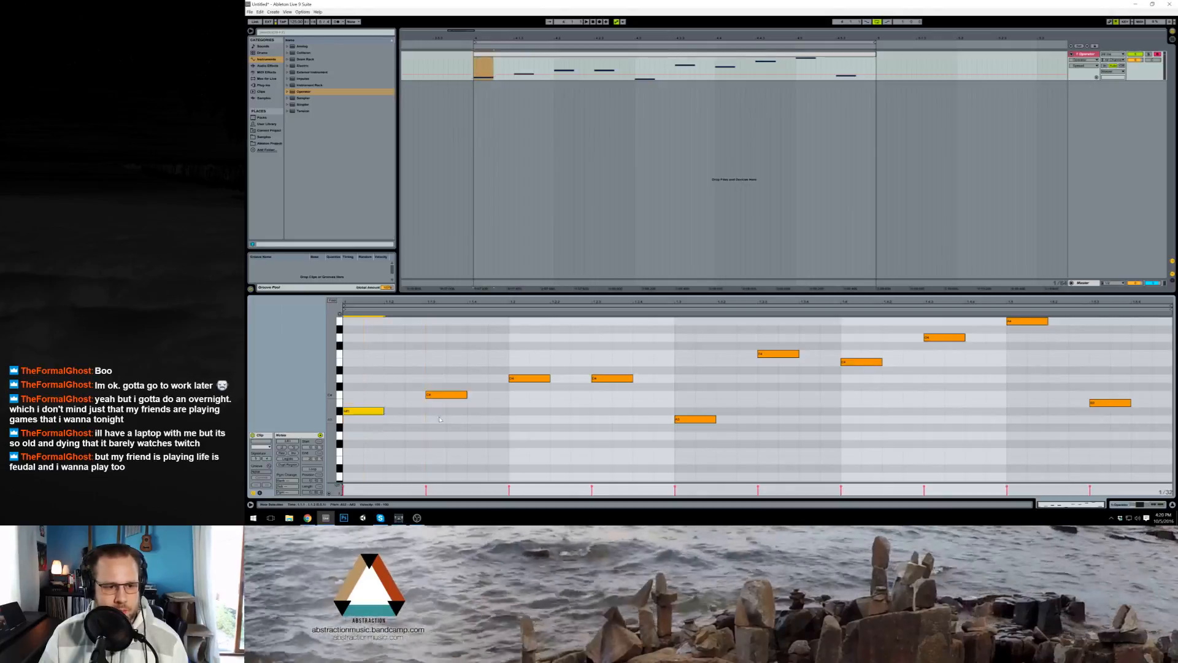
left_click_drag(431, 378, 518, 373)
key("Up")
key("Up")
key("Up")
key("Up")
key("Up")
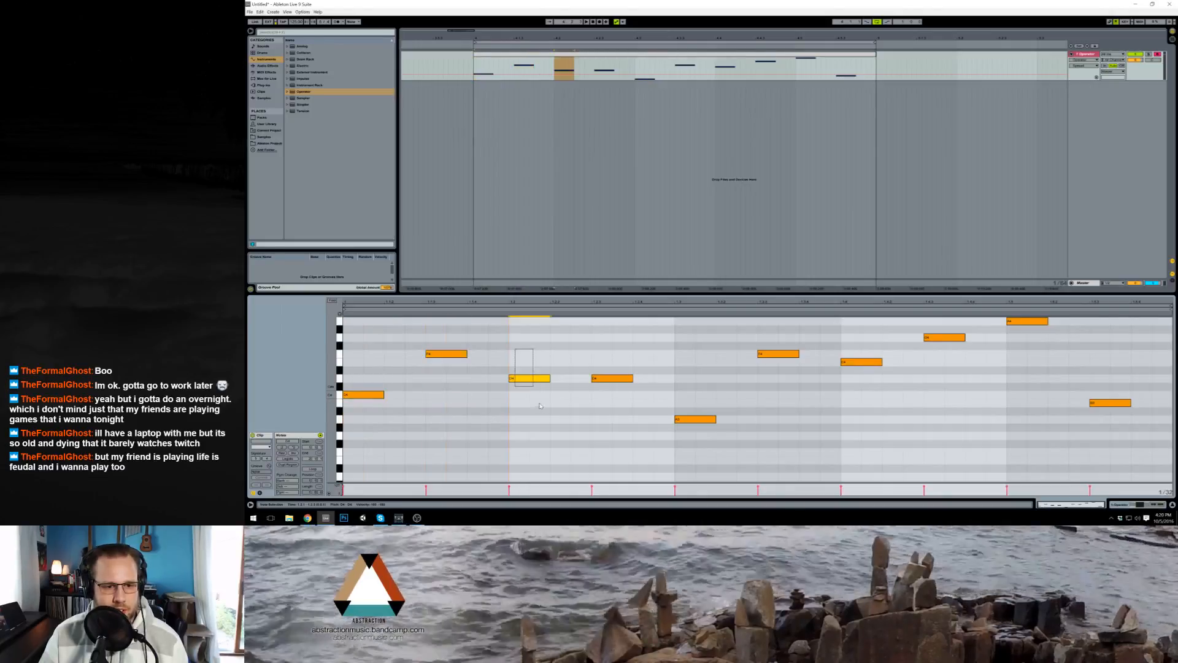
key("Up")
key("Up")
key("Up")
key("space")
key("space")
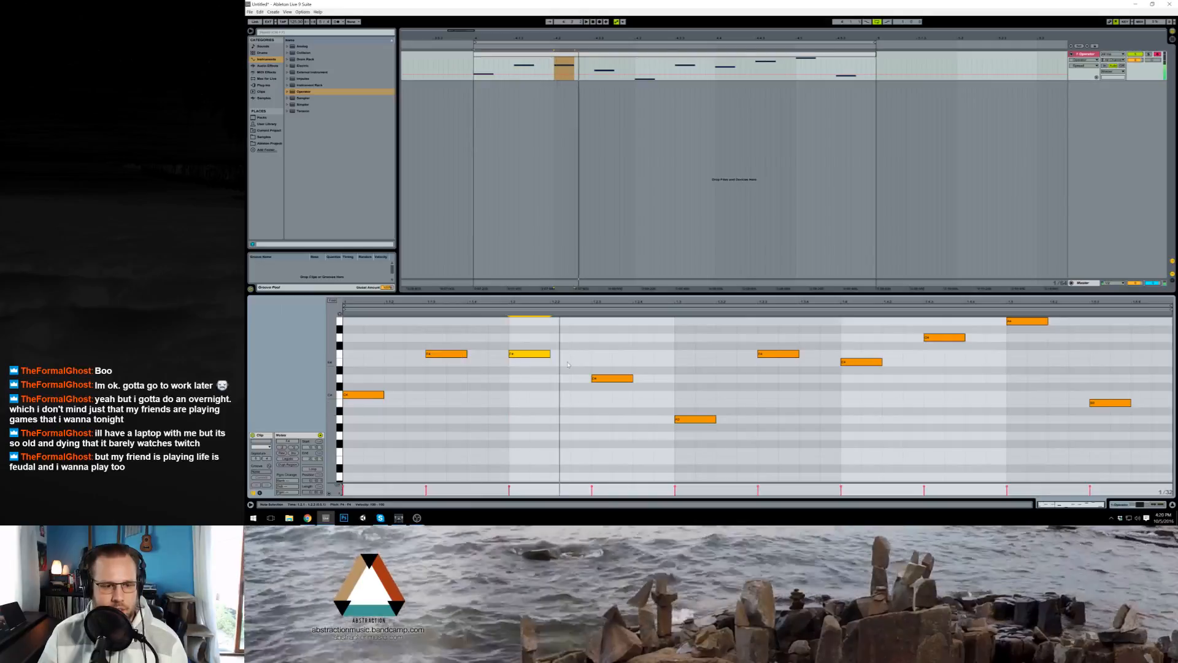
Step: Lower the melody's second note by two semitones and the third note by one
key("Down")
left_click_drag(459, 372, 451, 346)
key("Down")
key("Down")
left_click(534, 361)
key("Up")
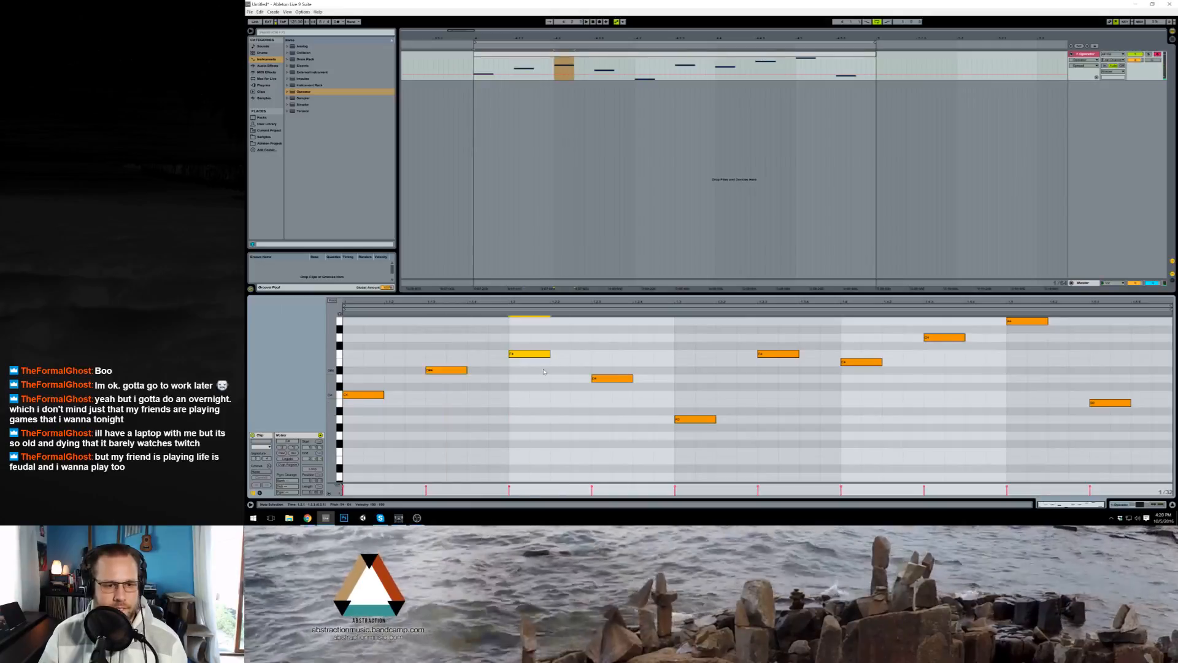
key("Down")
Step: Raise the melody's second note by four semitones and the third note by one
left_click(449, 370)
key("Up")
key("Up")
key("Up")
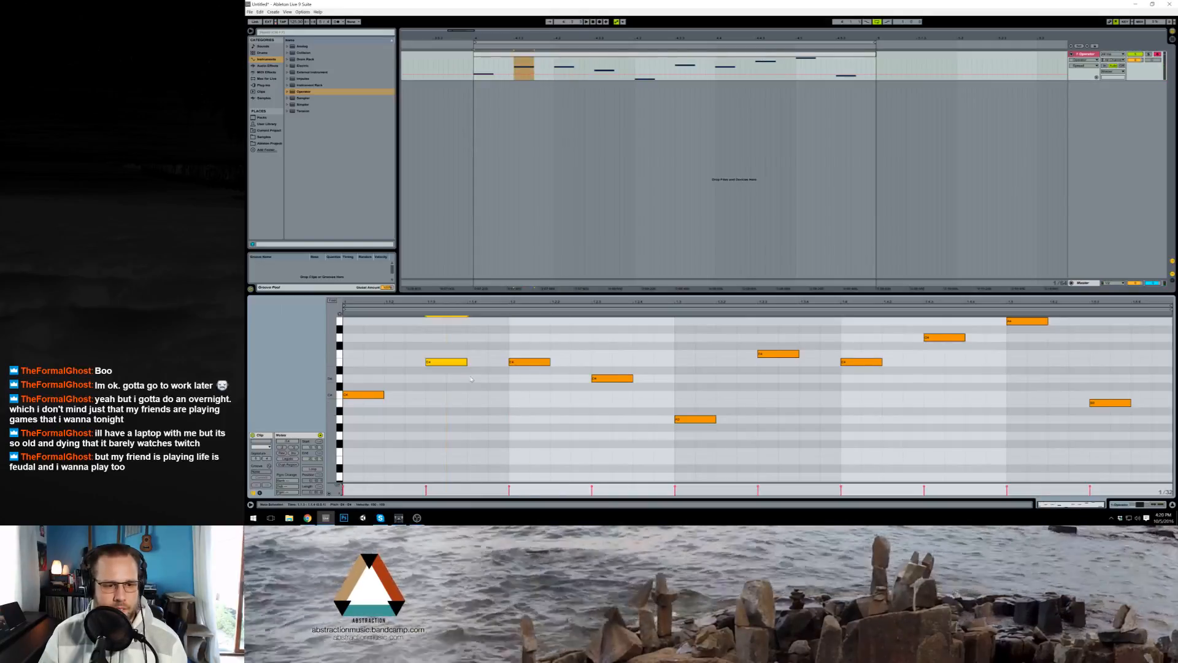
key("Up")
left_click(518, 362)
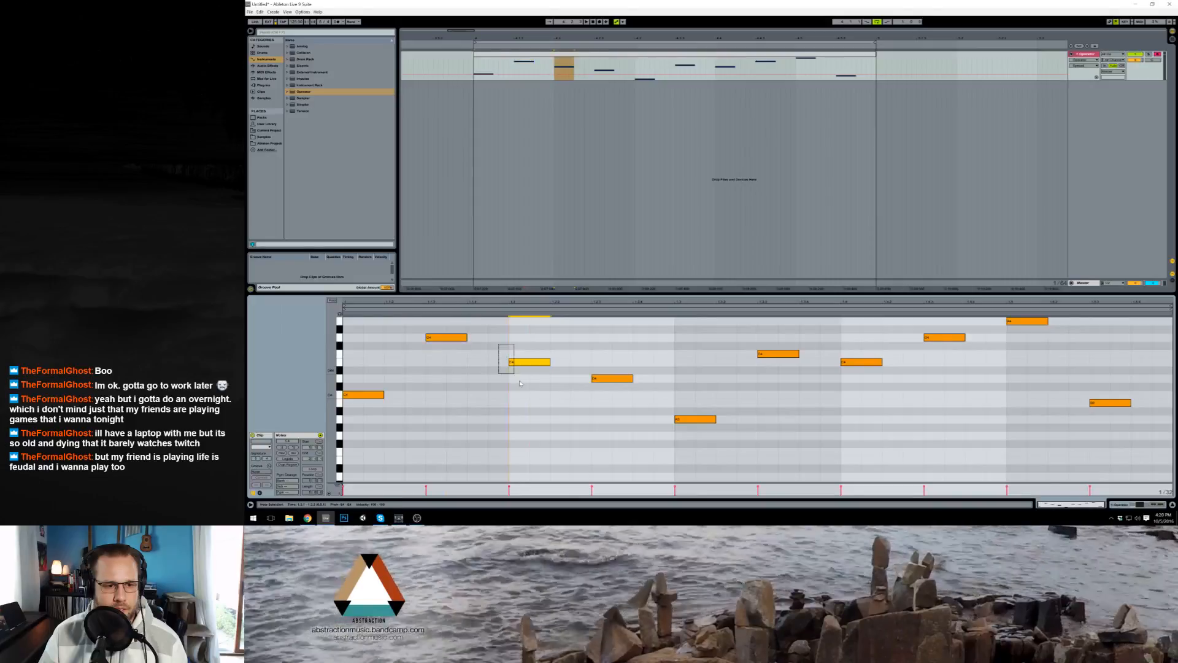
key("Up")
Step: Lower the melody's fourth note by three semitones and play the loop
left_click(610, 378)
key("Down")
key("Down")
key("Down")
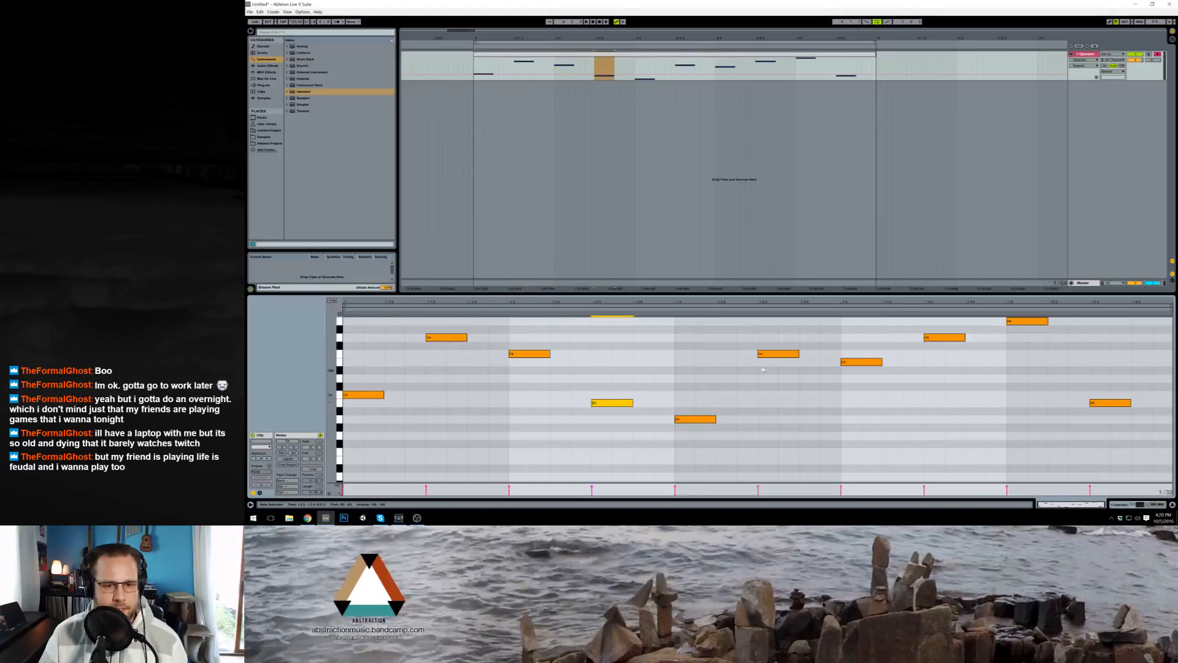
key("space")
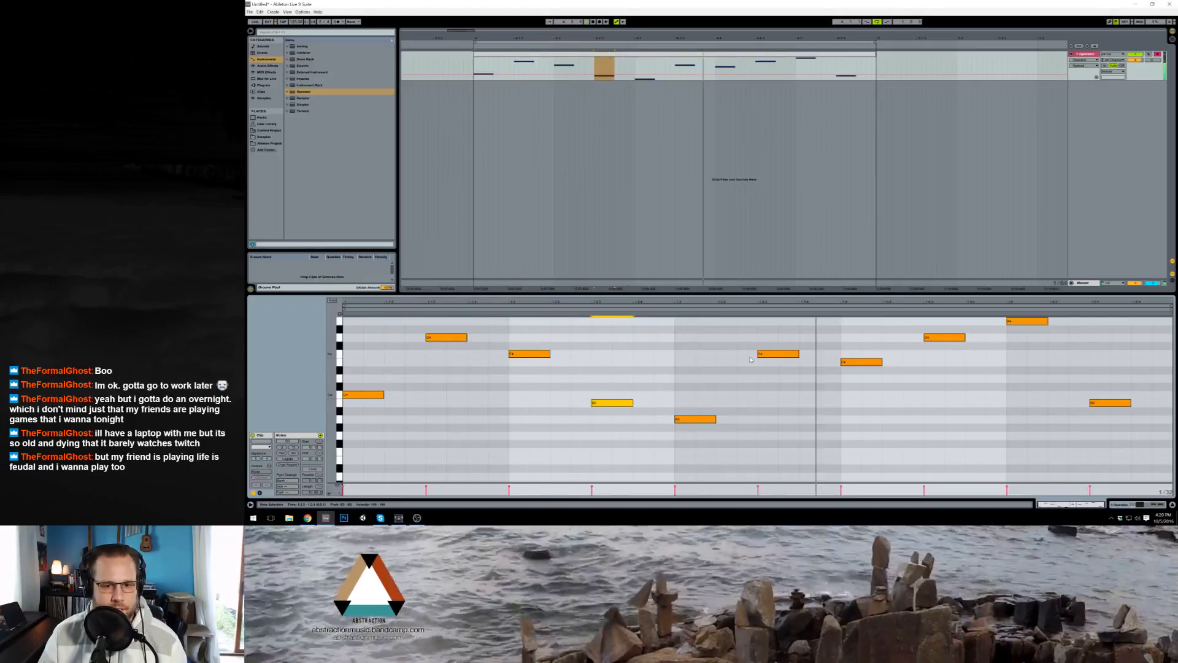
Step: Lower the melody's sixth note by three semitones and the seventh note by two
scroll(767, 380, "up", 2)
left_click(778, 385)
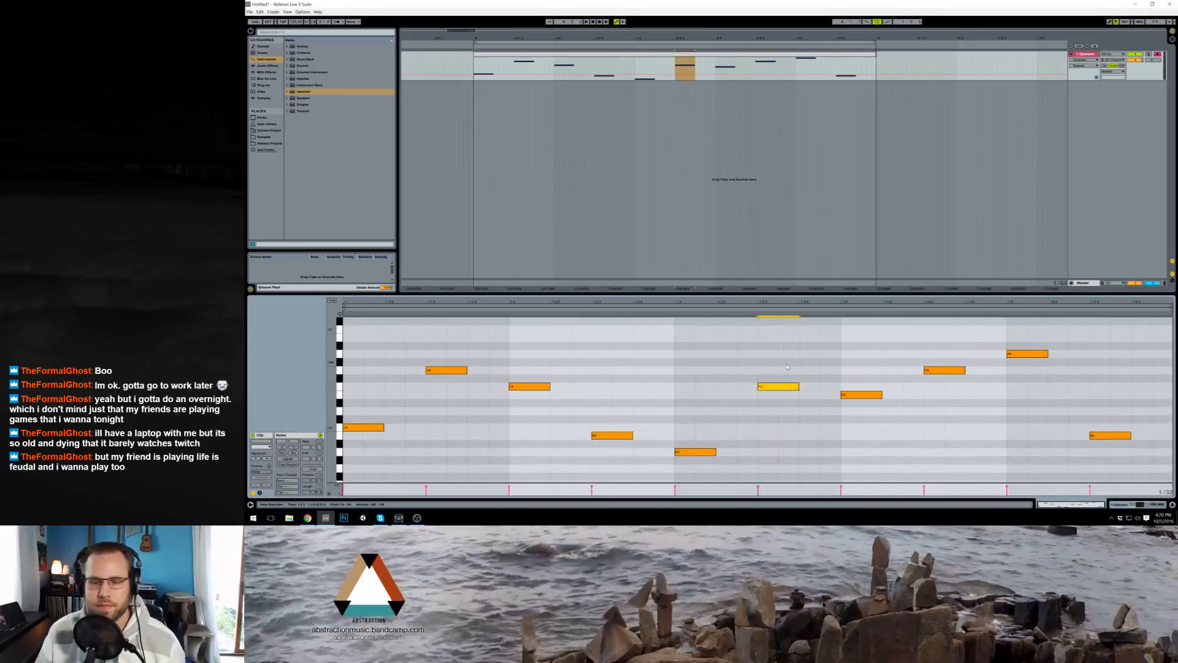
key("Down")
key("Down")
key("Down")
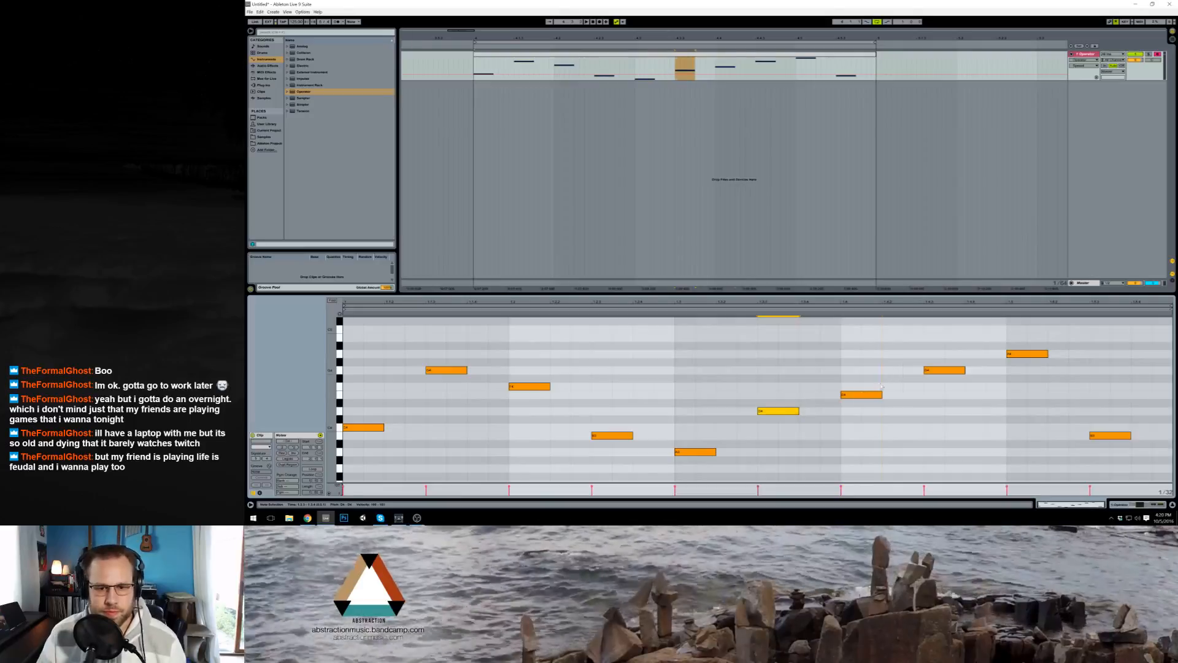
left_click(877, 394)
key("Down")
key("Down")
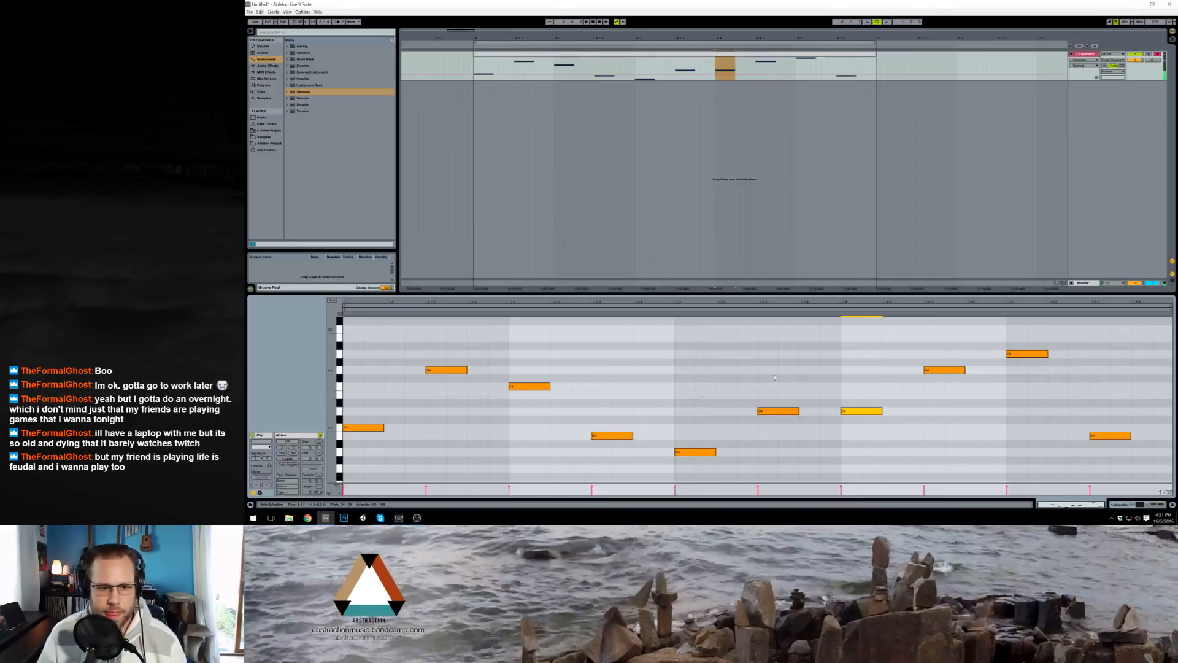
Step: Raise the fourth note by one semitone and lower the sixth and seventh notes by two semitones
left_click(612, 435)
key("Up")
key("space")
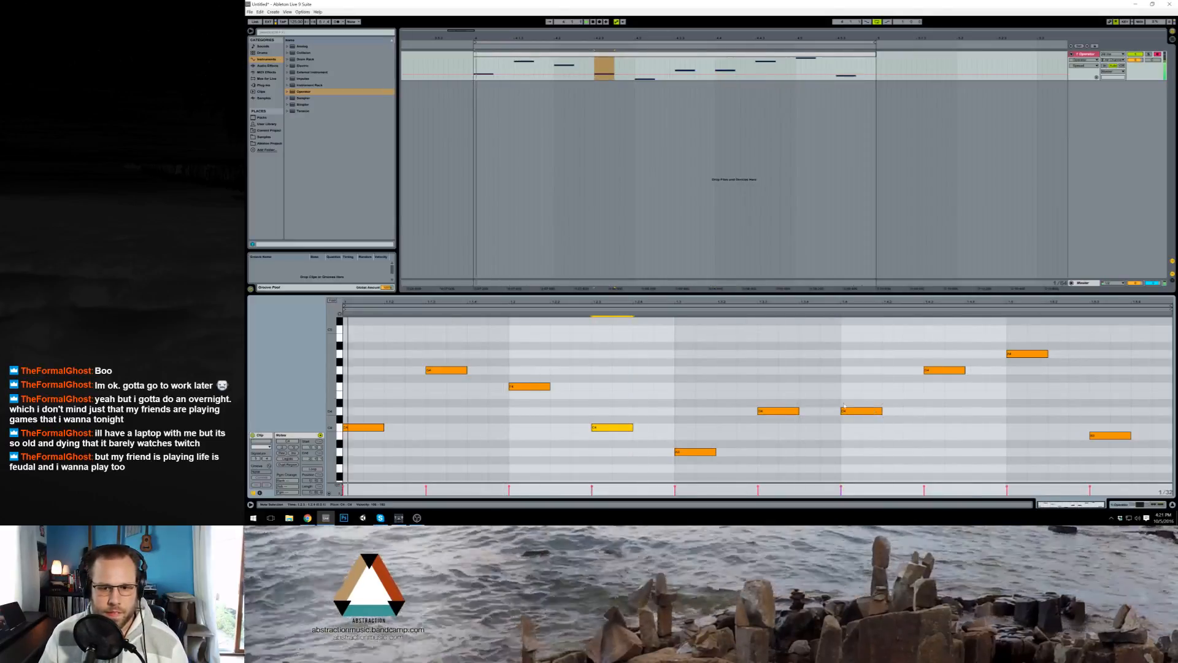
left_click_drag(758, 379, 881, 465)
key("Down")
key("Down")
Step: Raise the melody's last note by three semitones
left_click(1110, 435)
key("Up")
key("Up")
key("Up")
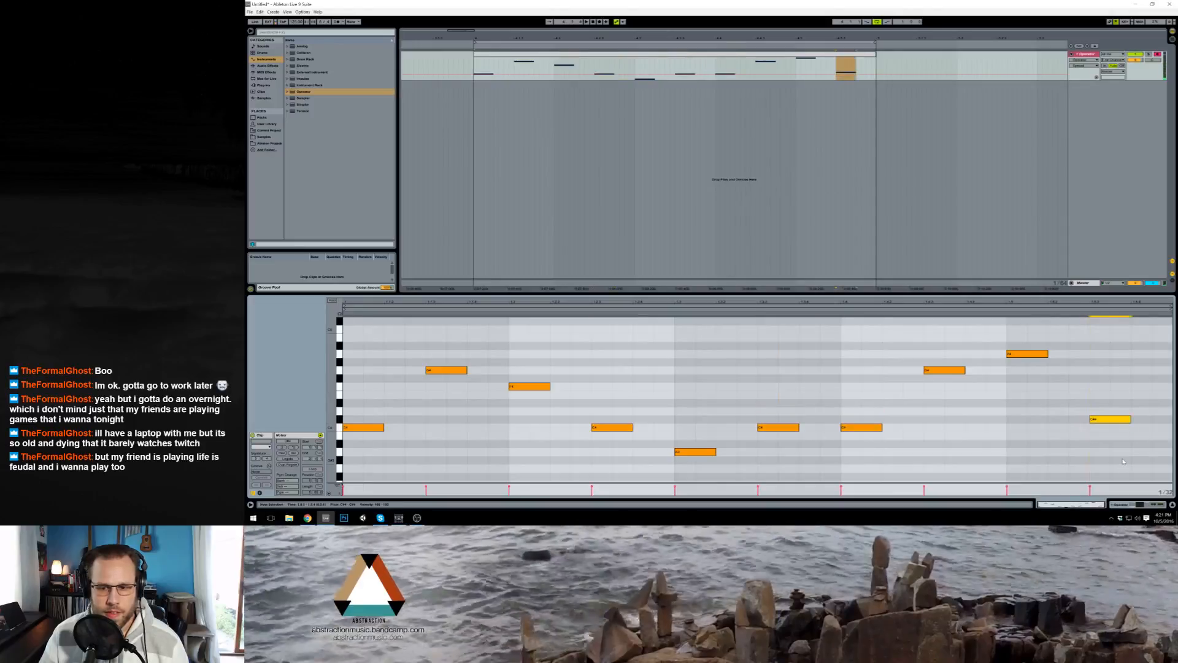
Step: Try the eighth and ninth notes two semitones lower, and return them to their original pitch
left_click_drag(914, 345, 1038, 392)
key("Down")
key("Down")
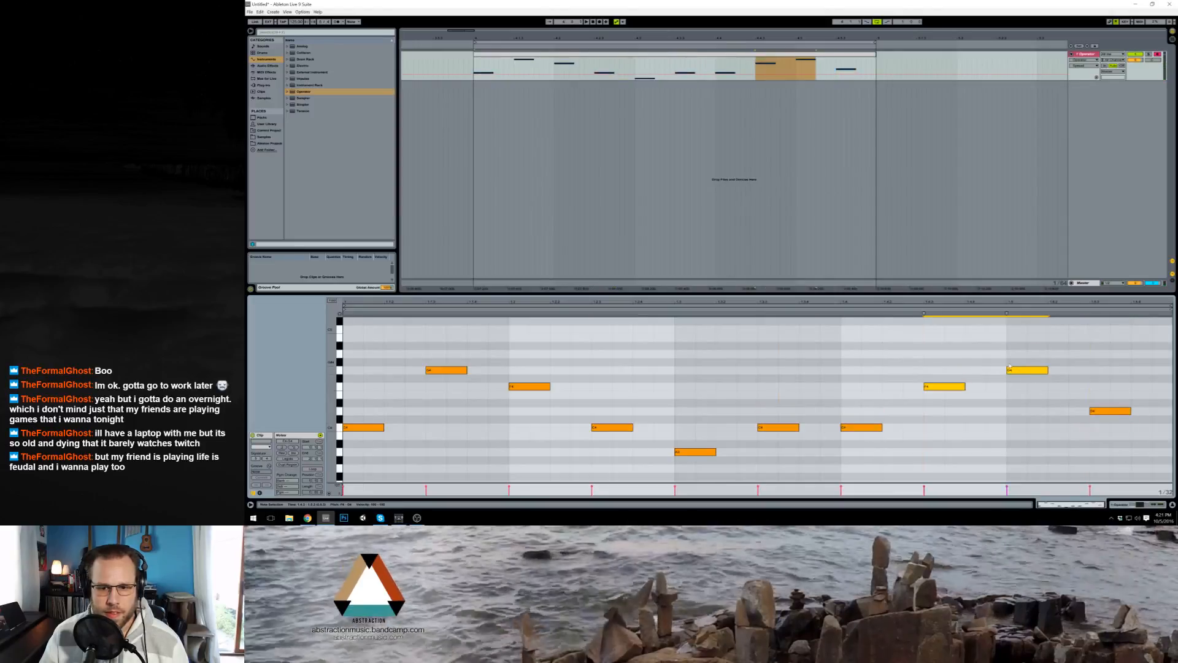
key("Up")
key("Up")
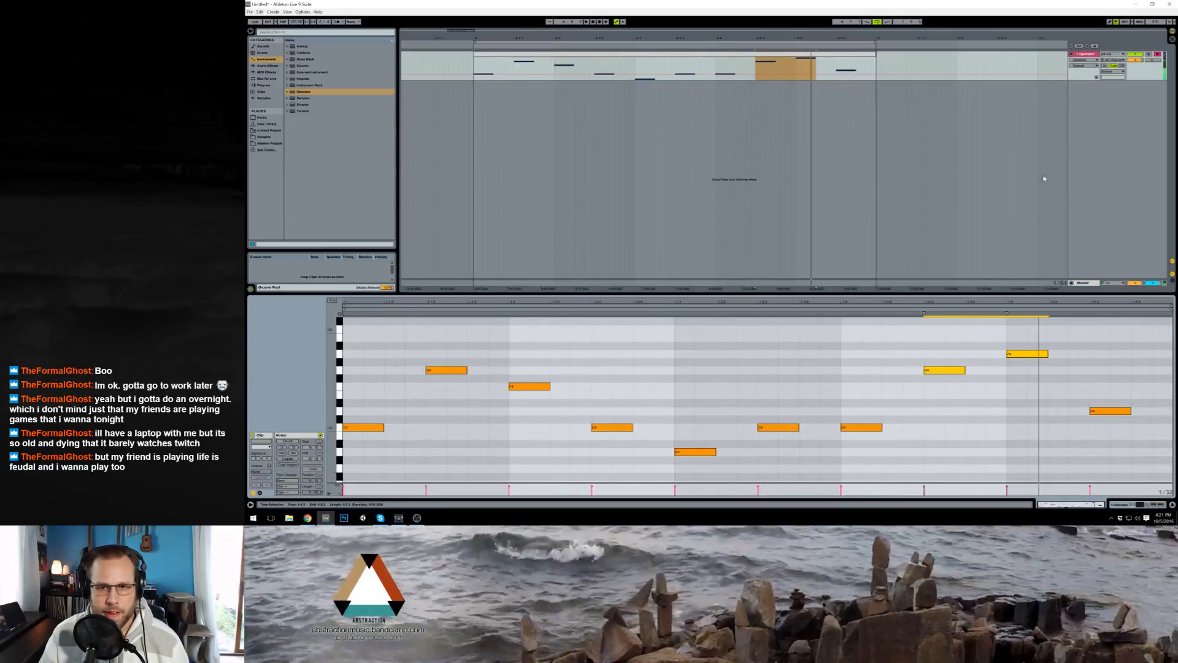
Step: Insert a second MIDI track with an Operator instrument and create an empty MIDI clip on it spanning the loop
key("ctrl+shift+t")
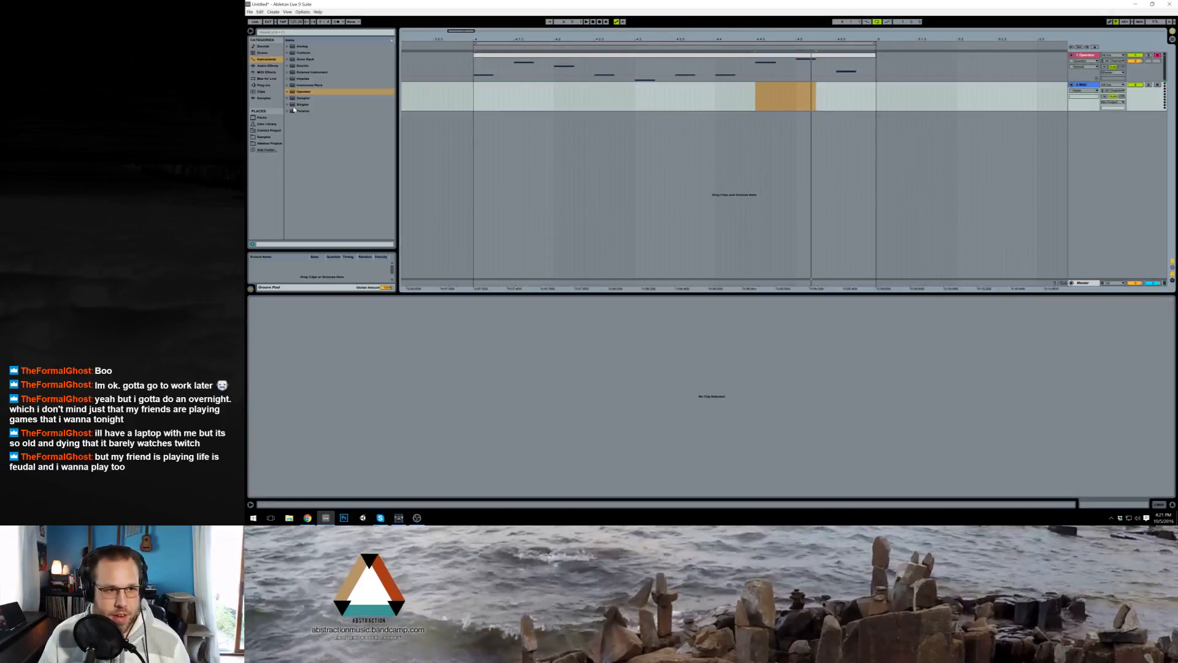
left_click_drag(303, 91, 327, 101)
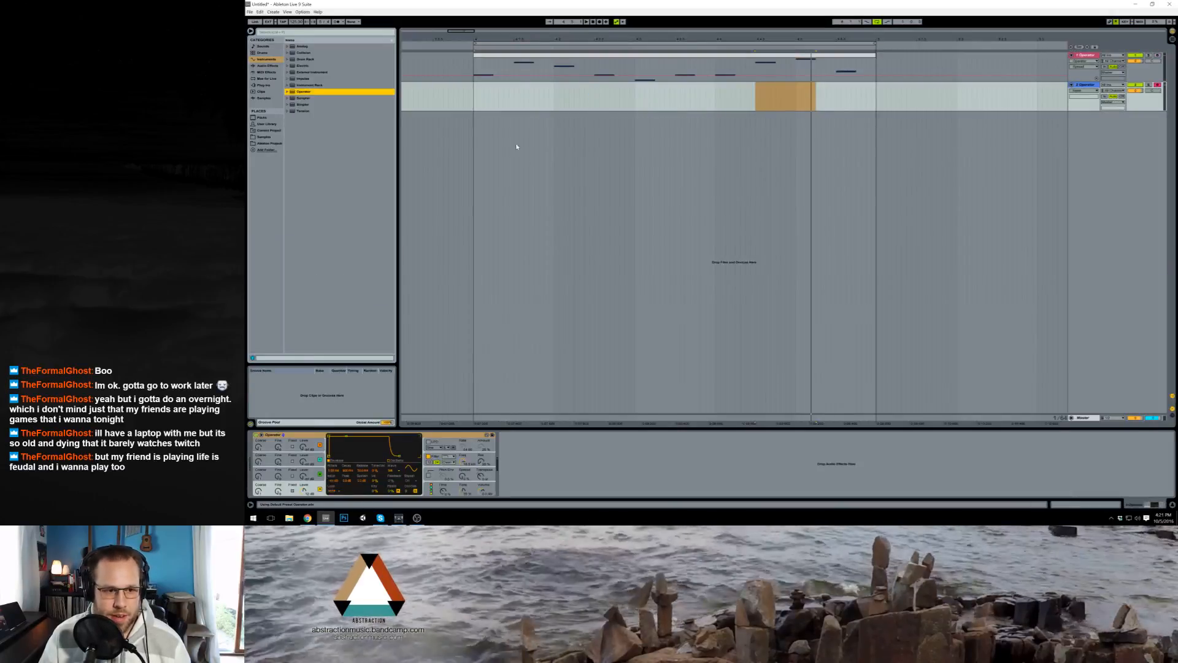
left_click_drag(476, 102, 606, 104)
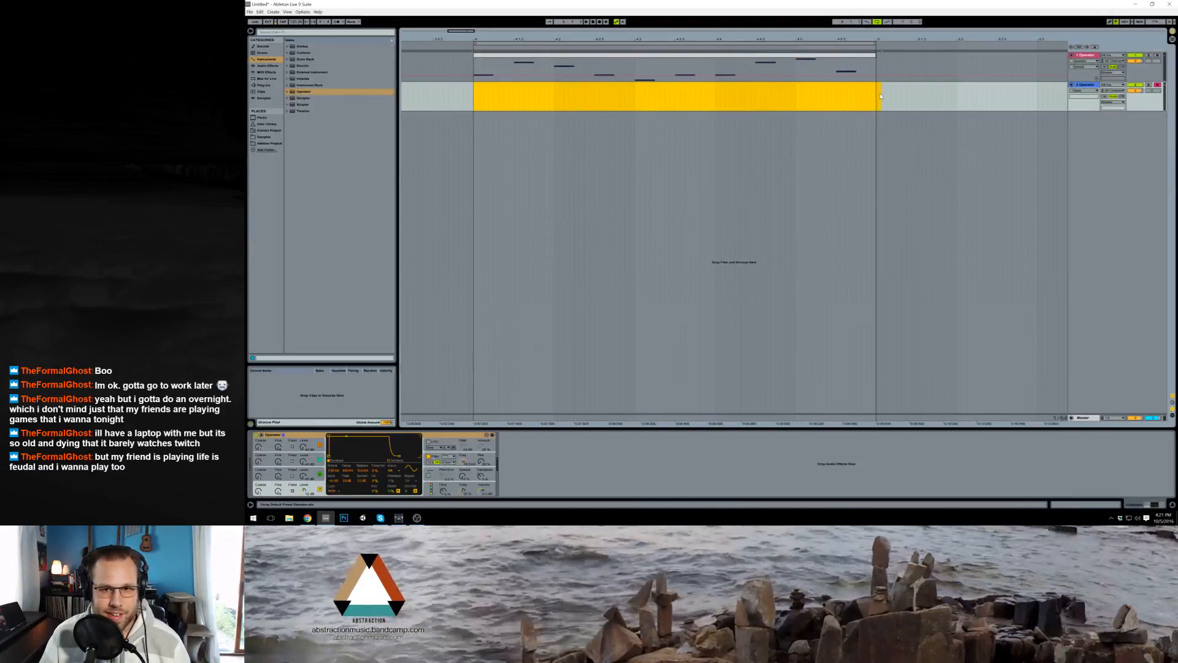
left_click_drag(880, 95, 878, 96)
key("ctrl+shift+m")
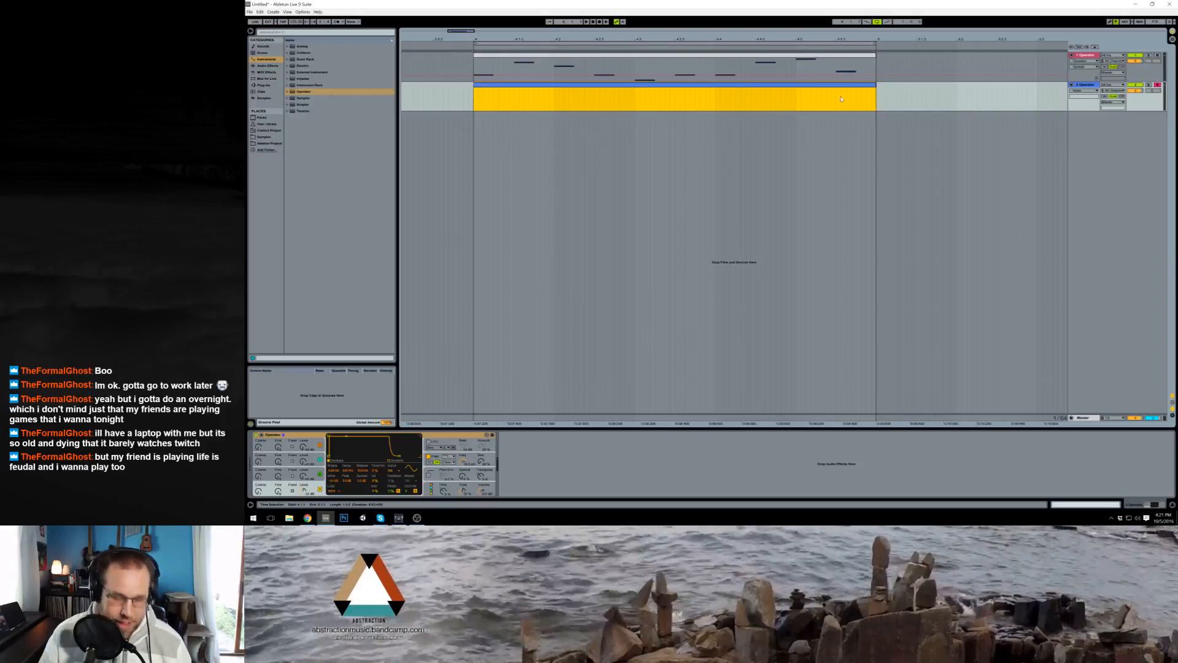
Step: Open the new clip and add one sustained note across its whole length
double_click(696, 89)
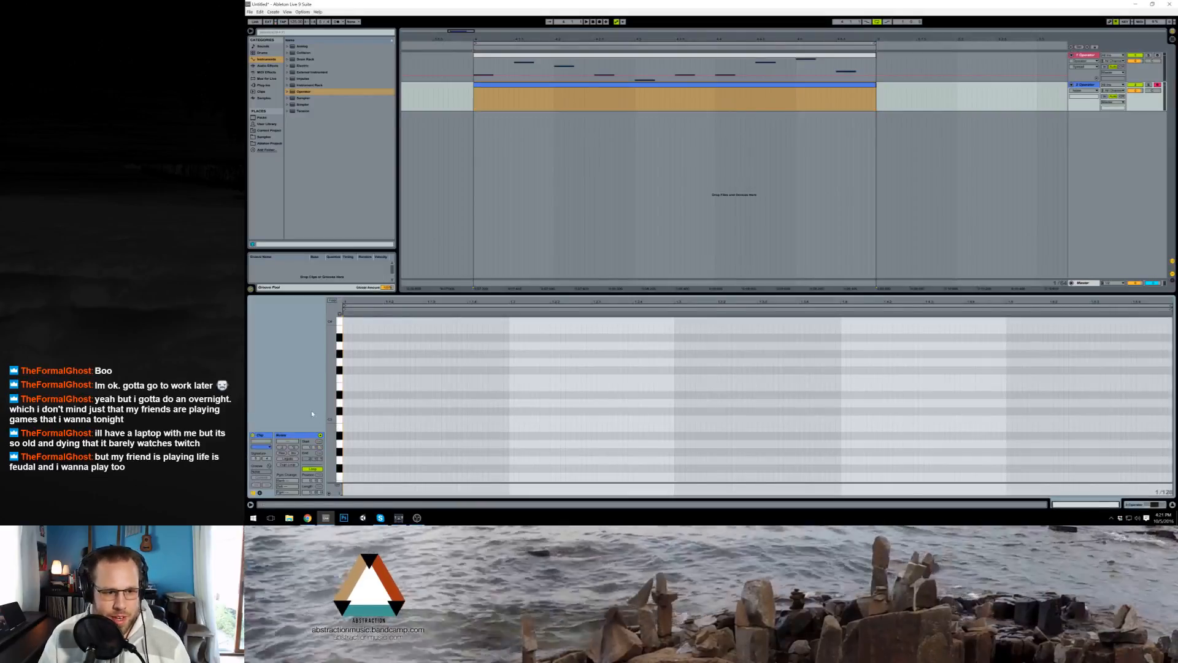
mouse_move(333, 392)
left_mouse_down()
mouse_move(311, 374)
mouse_move(450, 396)
mouse_move(1172, 390)
left_mouse_up()
left_click(1133, 414)
key("ctrl+a")
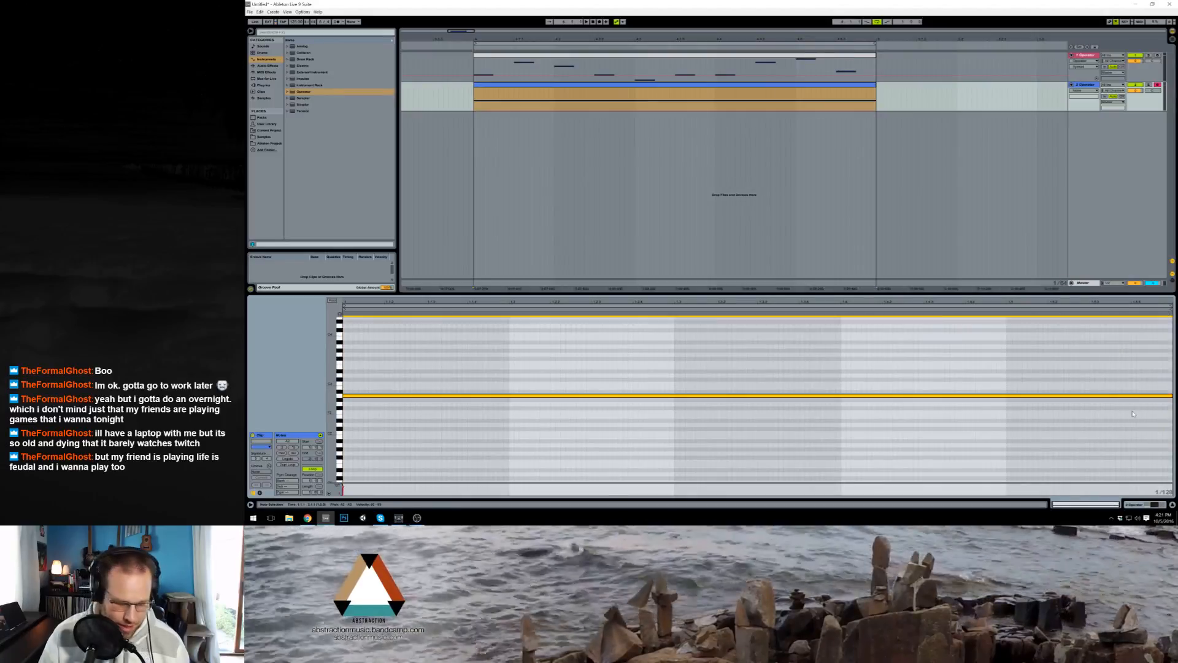
Step: Duplicate the sustained note one octave lower, play the loop, and show the second track's Operator device
key("ctrl+c")
key("ctrl+v")
key("shift+Down")
key("space")
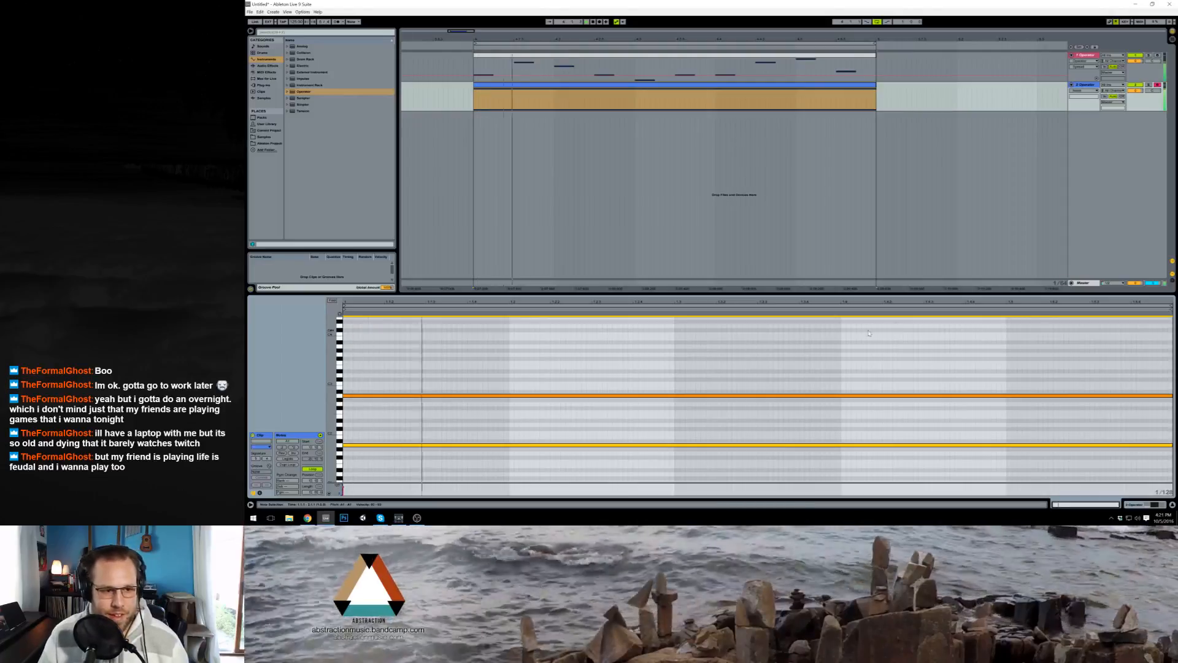
left_click(1136, 506)
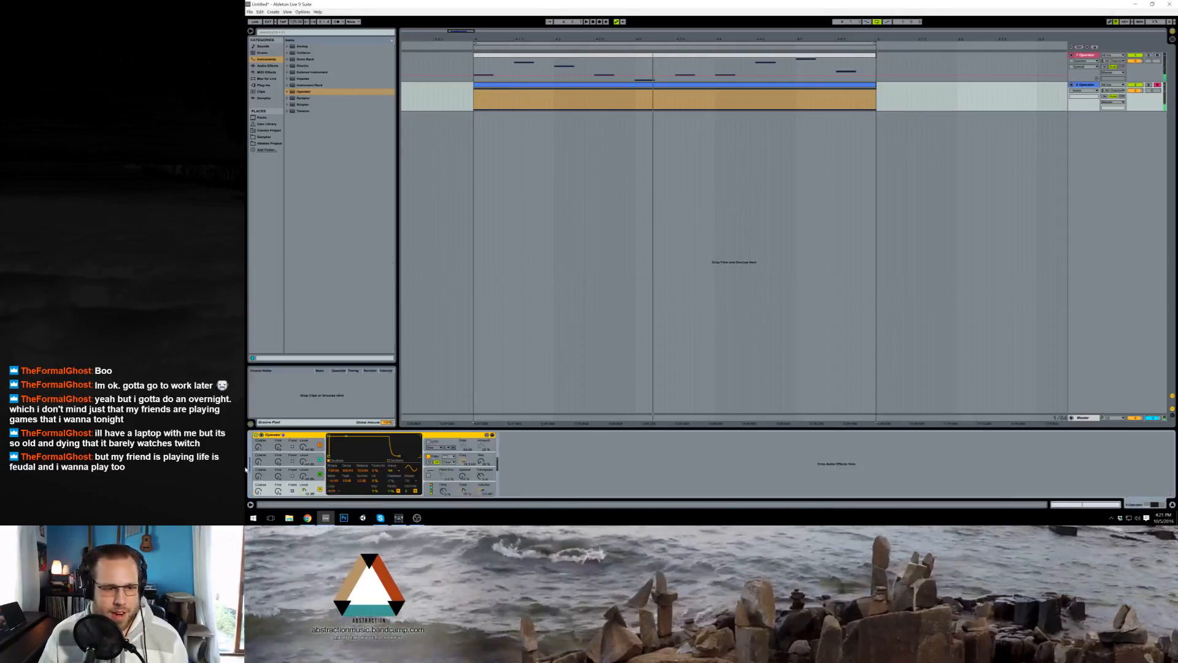
Step: Switch the second track's Operator oscillator to a sawtooth wave, lower the filter frequency, and raise its resonance while the loop plays
left_click(397, 471)
left_click(398, 395)
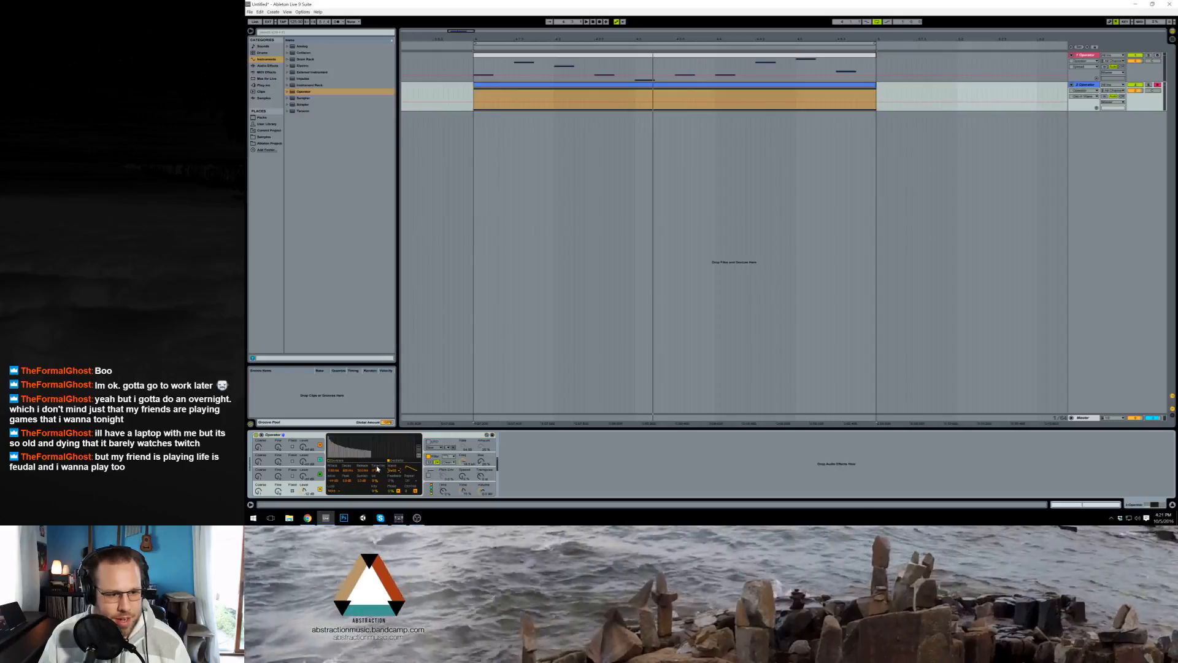
left_click_drag(462, 463, 462, 496)
key("space")
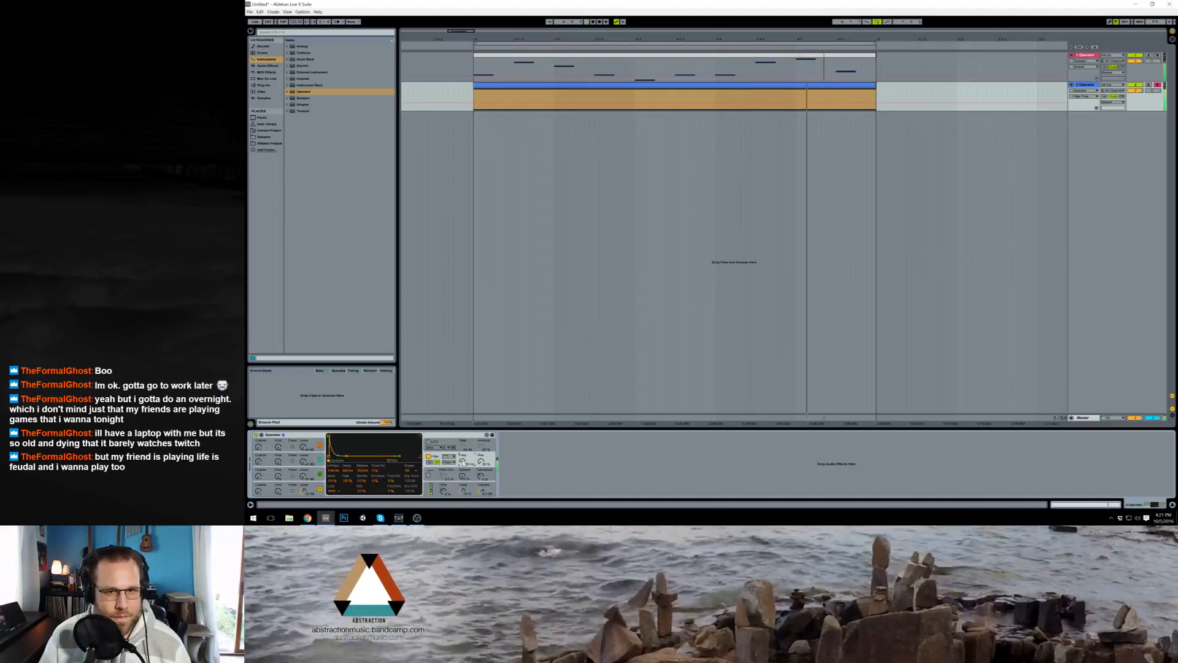
left_click_drag(481, 462, 481, 438)
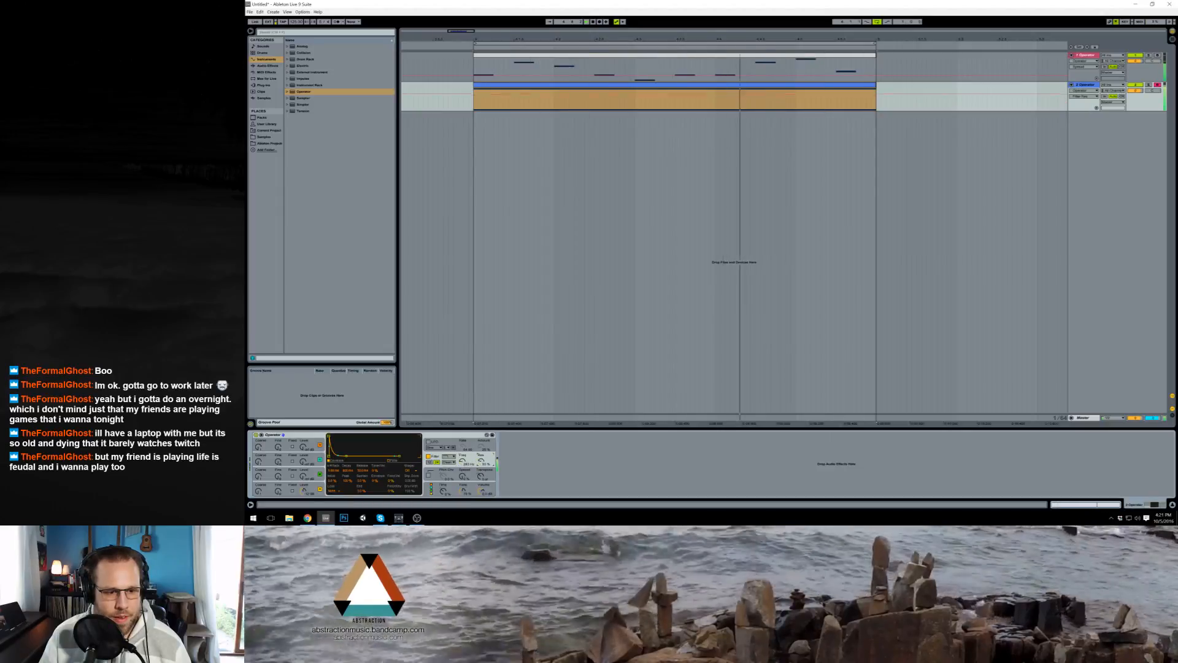
Step: Adjust Spread, Transpose and Tone on the second Operator during playback, and return to its filter settings
left_click(470, 478)
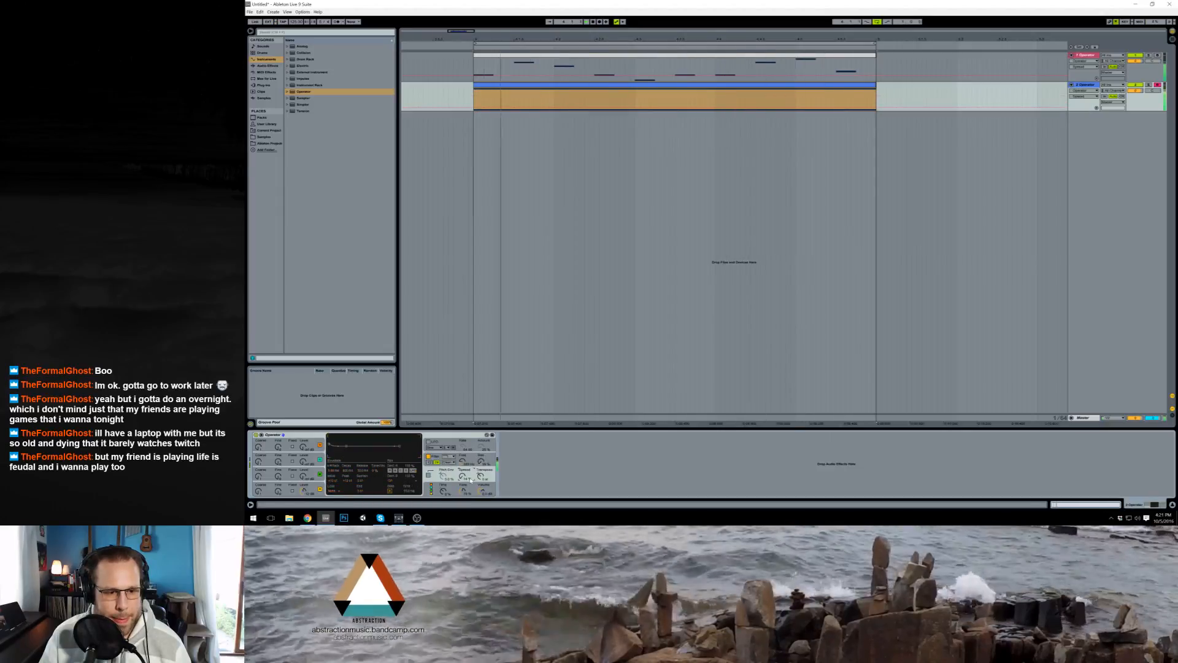
left_click(479, 479)
key("Up")
key("Up")
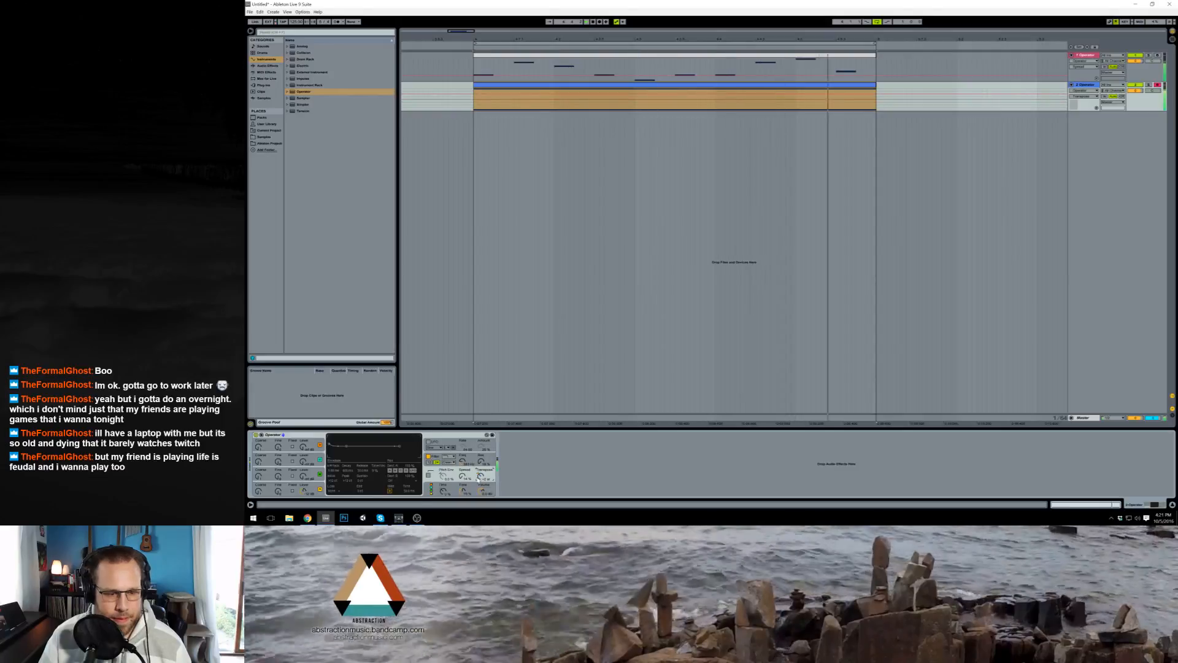
left_click_drag(479, 479, 464, 488)
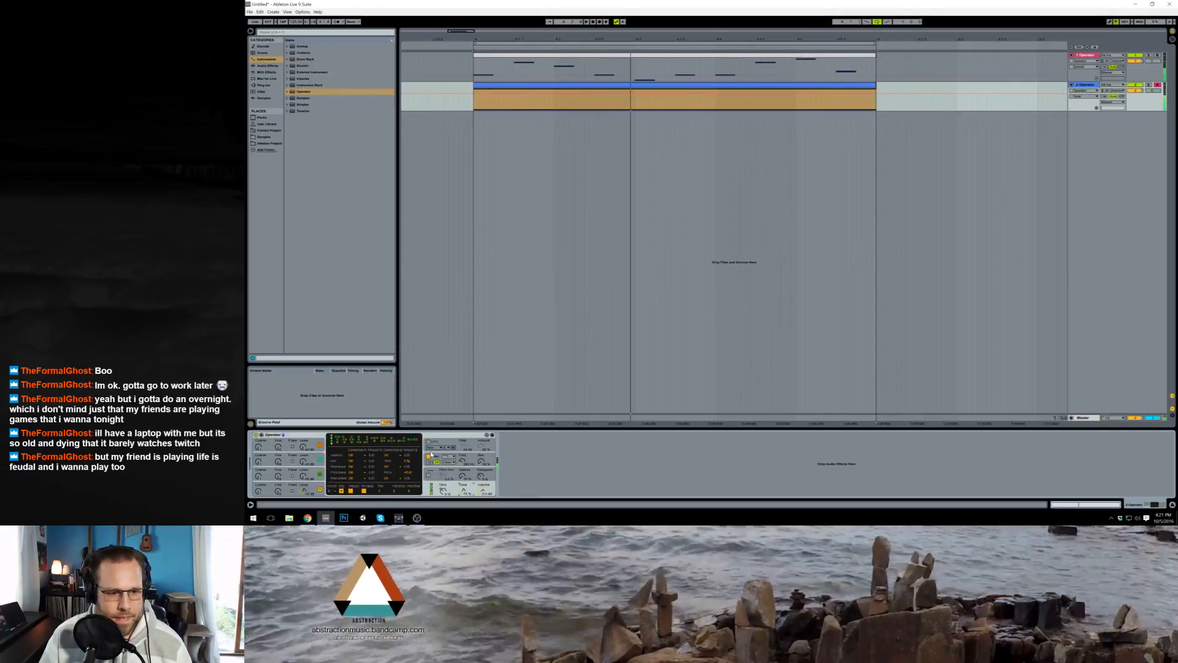
left_click(461, 462)
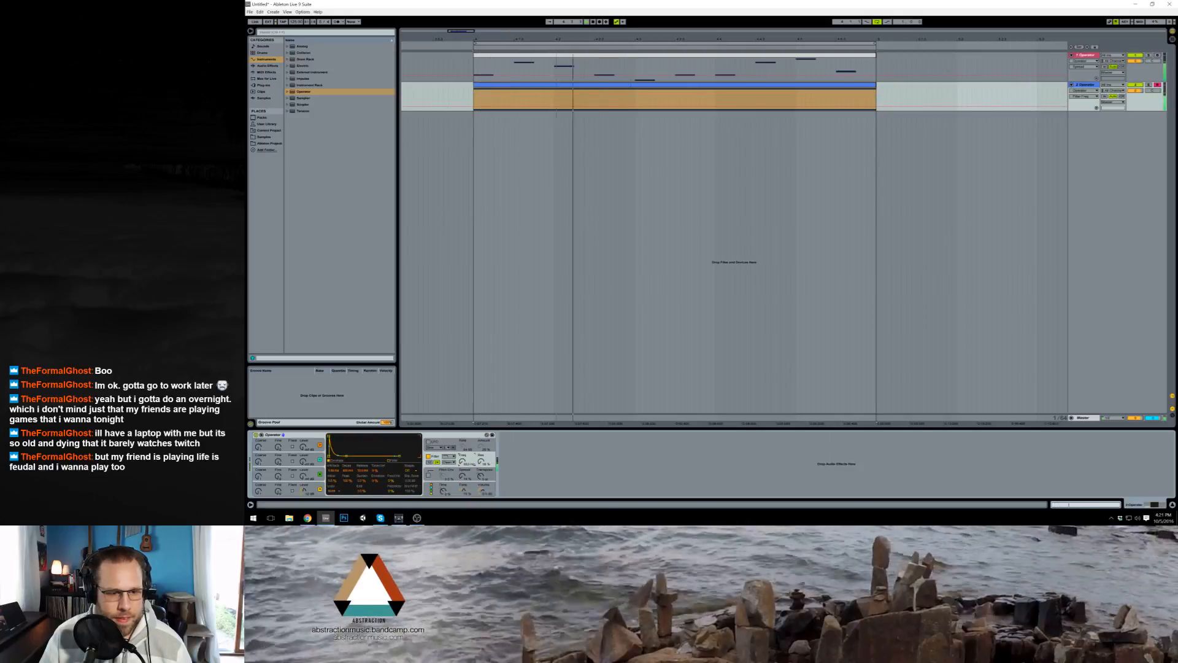
Step: Insert an empty MIDI track and an audio track below the two Operator tracks
left_click(674, 55)
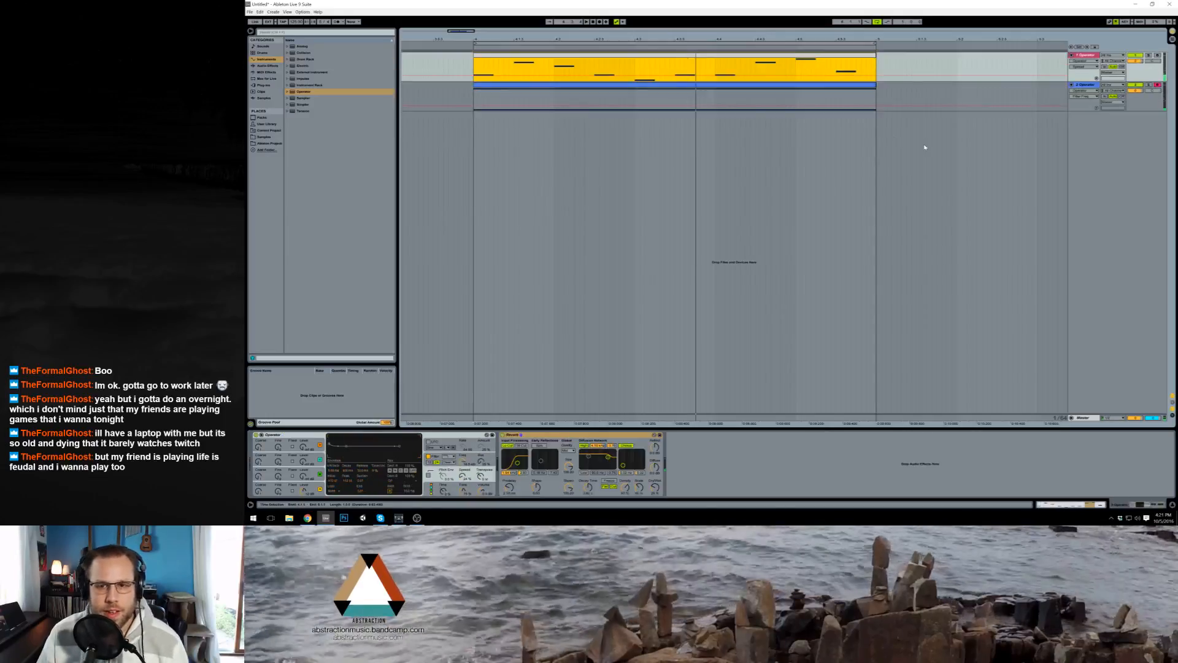
left_click(925, 148)
left_click(1084, 157)
key("ctrl+shift+t")
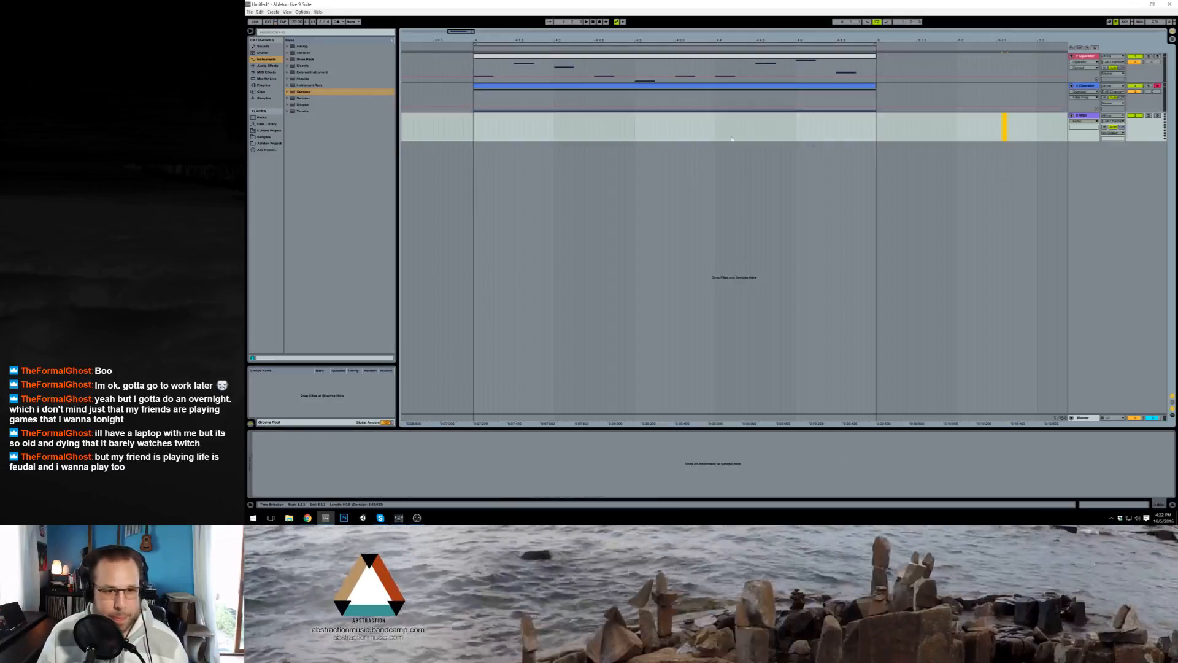
key("ctrl+t")
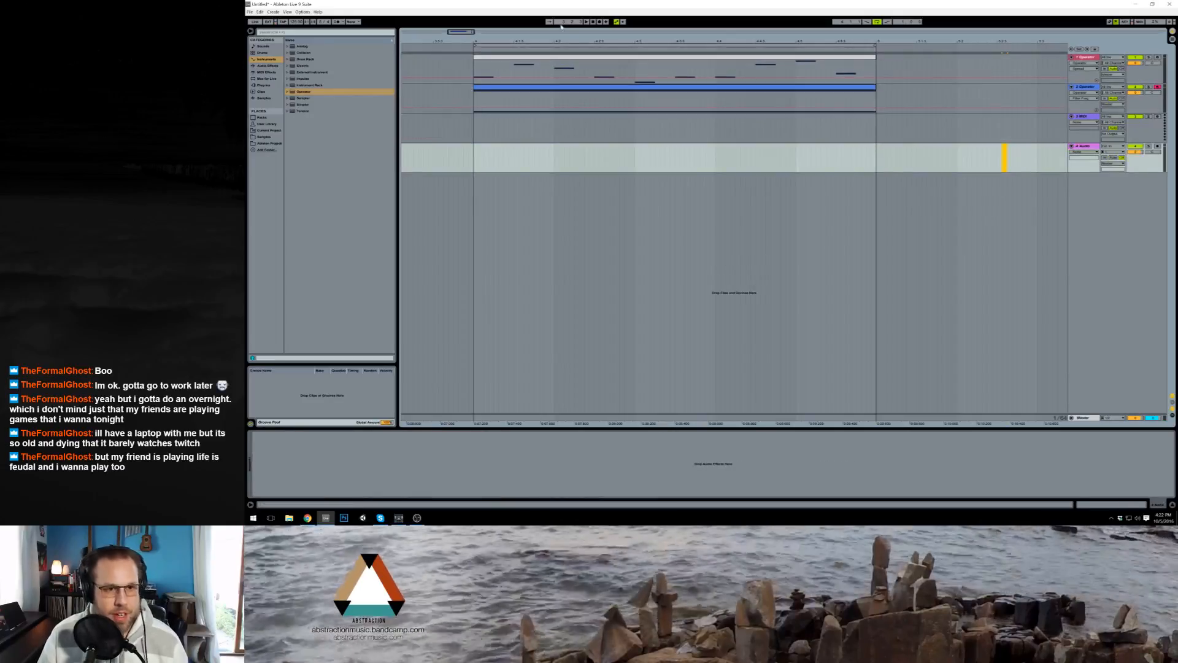
Step: Delete the sustained-note clip from the second Operator track and remove the empty MIDI track below it
left_click(1075, 107)
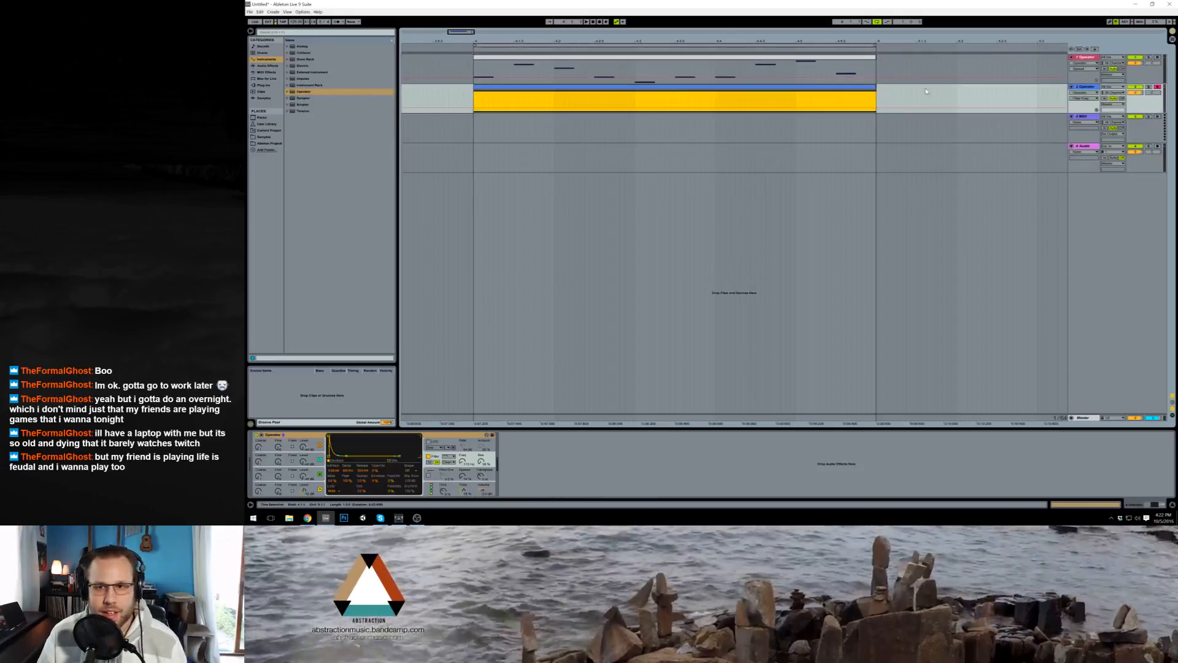
left_click(1086, 113)
key("Delete")
Step: Solo the first Operator track, play its melody, and open the melody clip in the note editor
left_click(1096, 62)
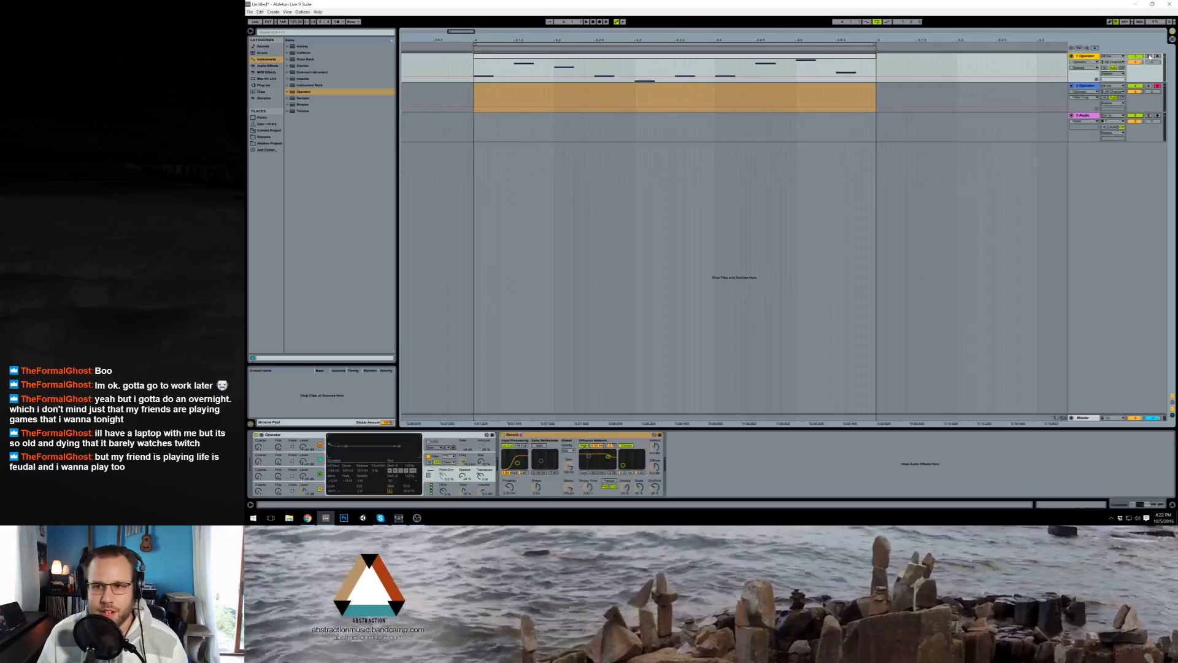
left_click(1148, 55)
key("space")
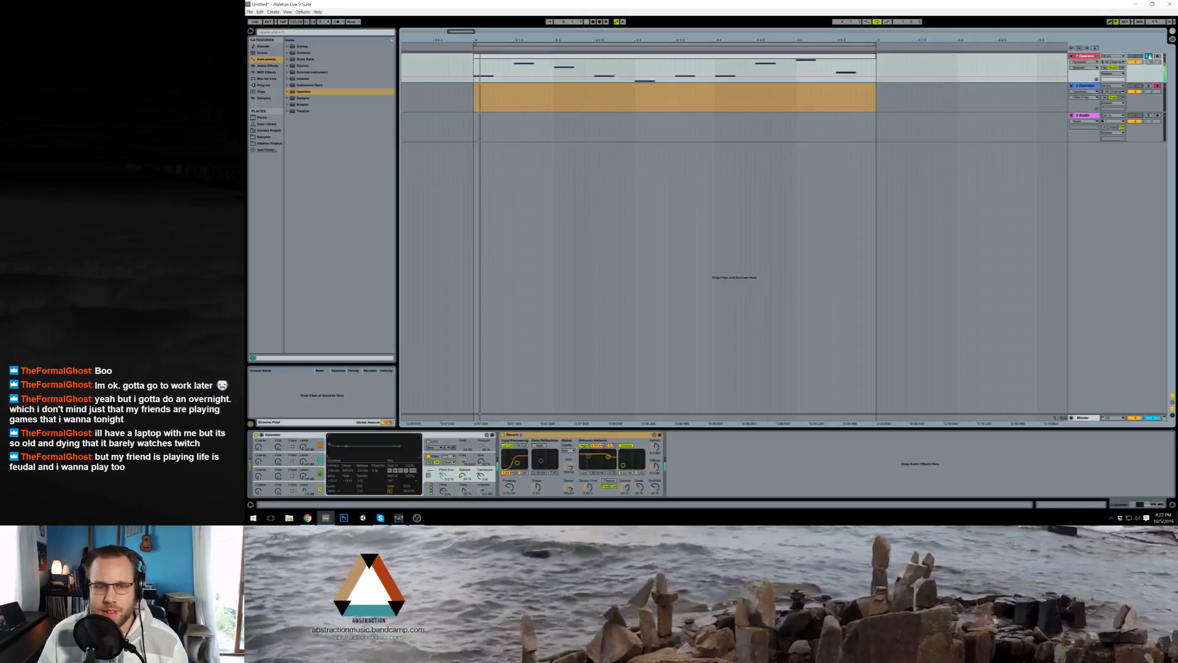
double_click(645, 57)
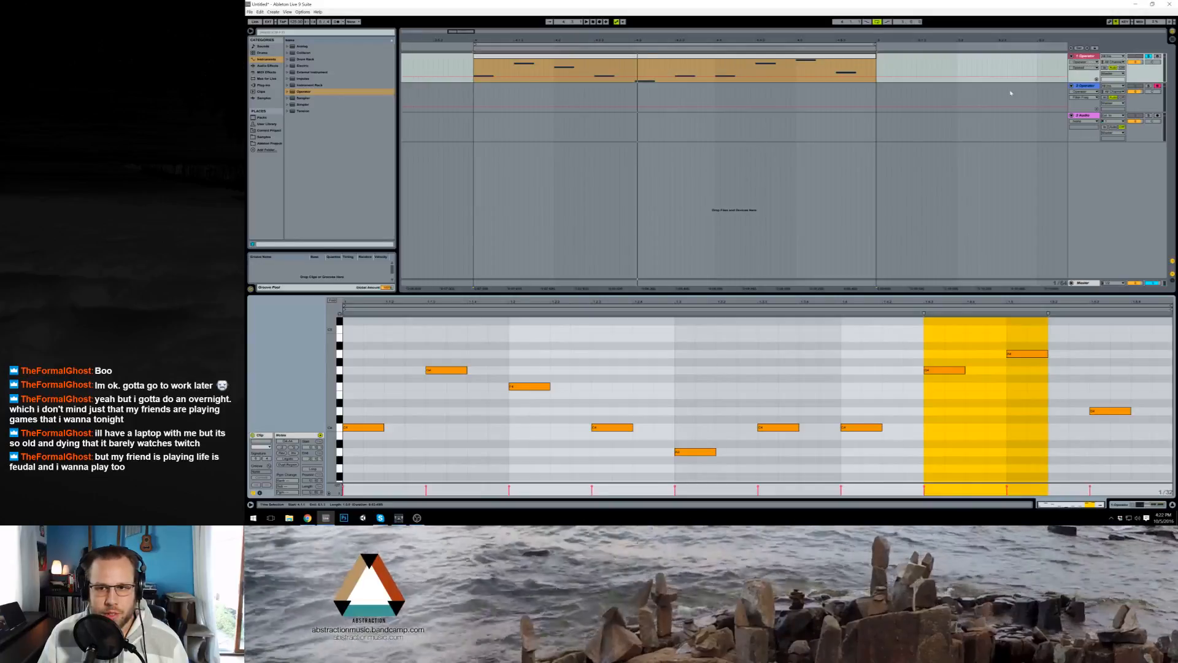
Step: Insert a MIDI track below the first Operator track and load the Kontakt 5 plug-in on it
left_click_drag(534, 33, 534, 9)
left_click(563, 69)
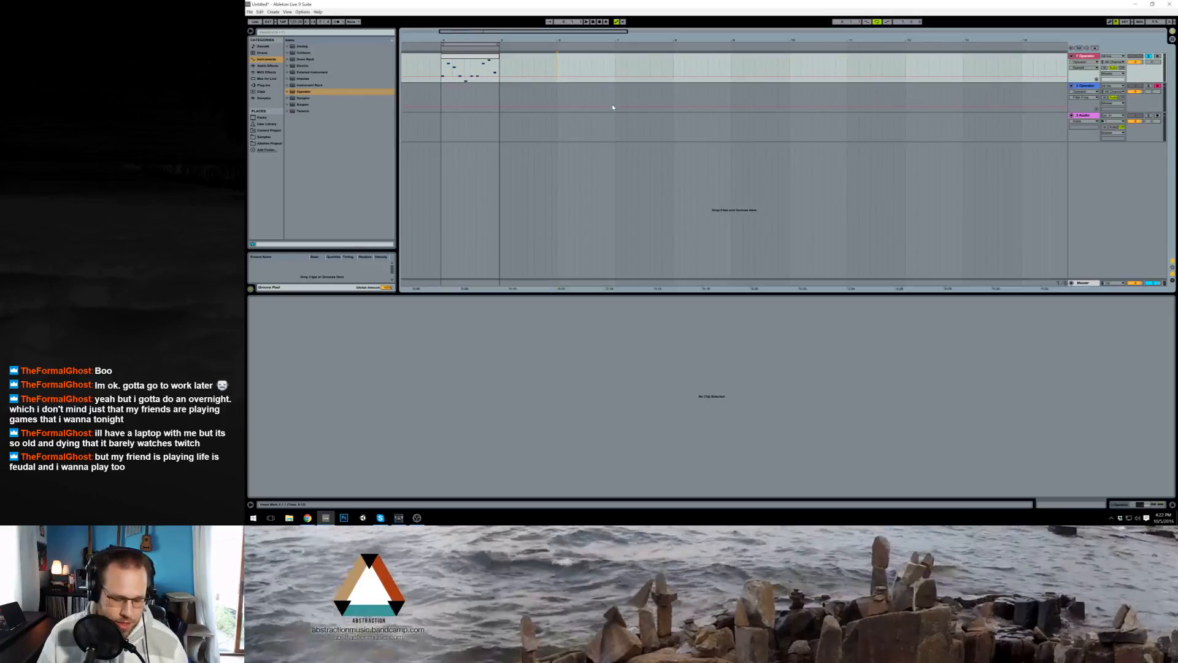
key("ctrl+shift+t")
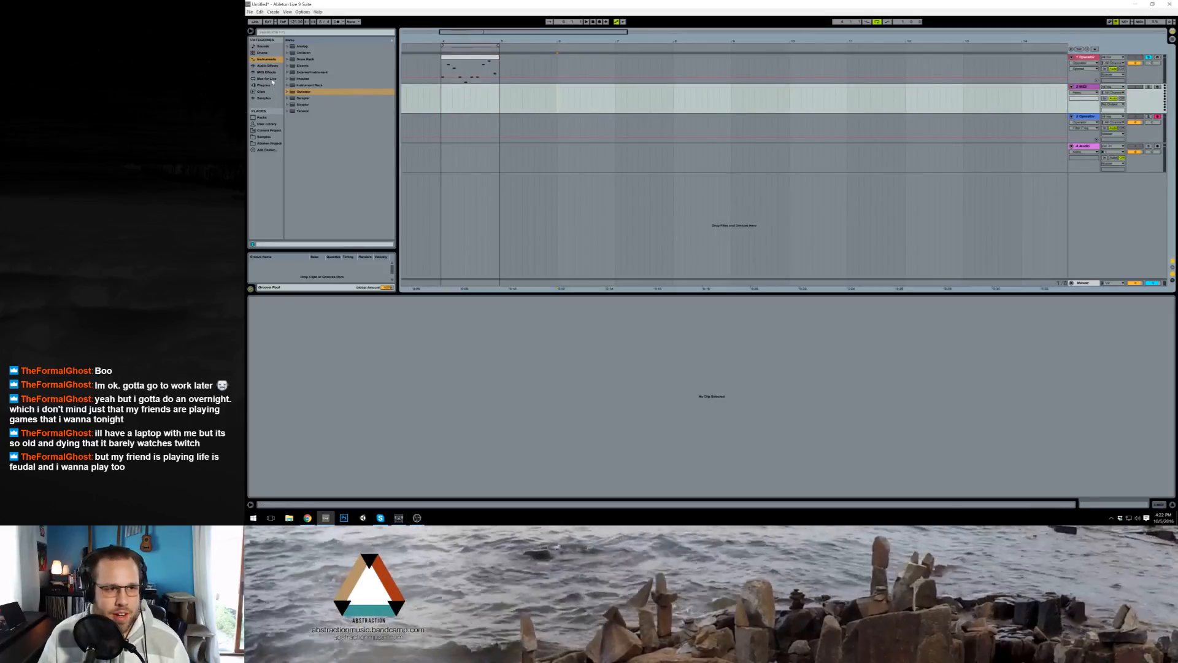
left_click(273, 84)
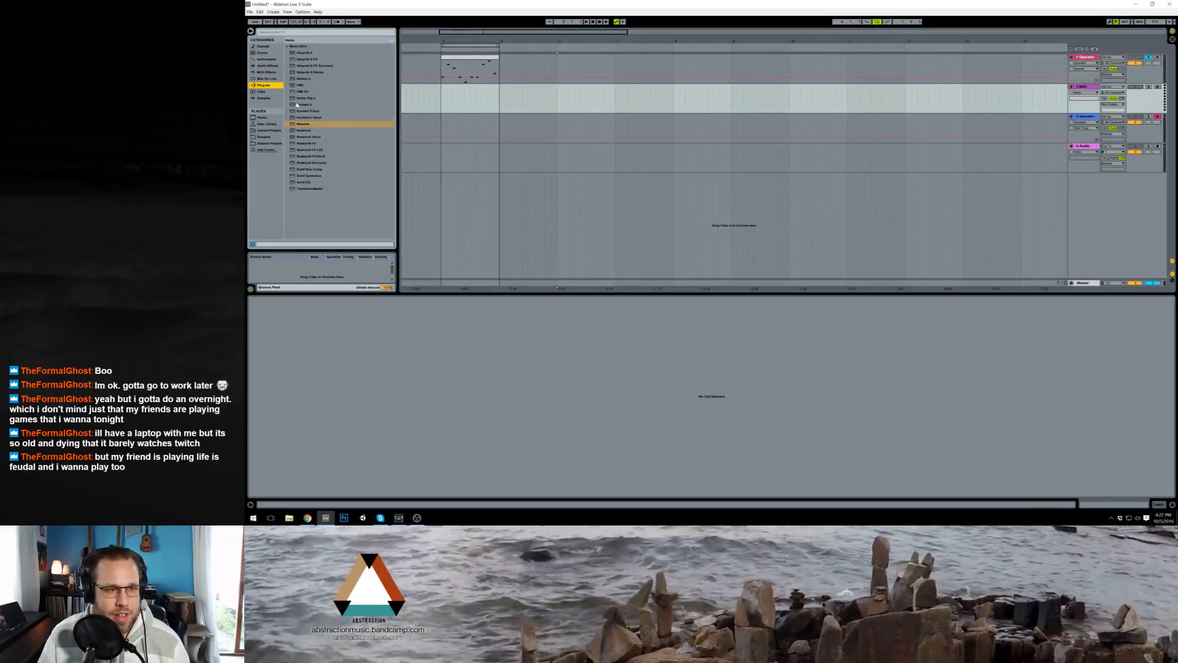
left_click(303, 104)
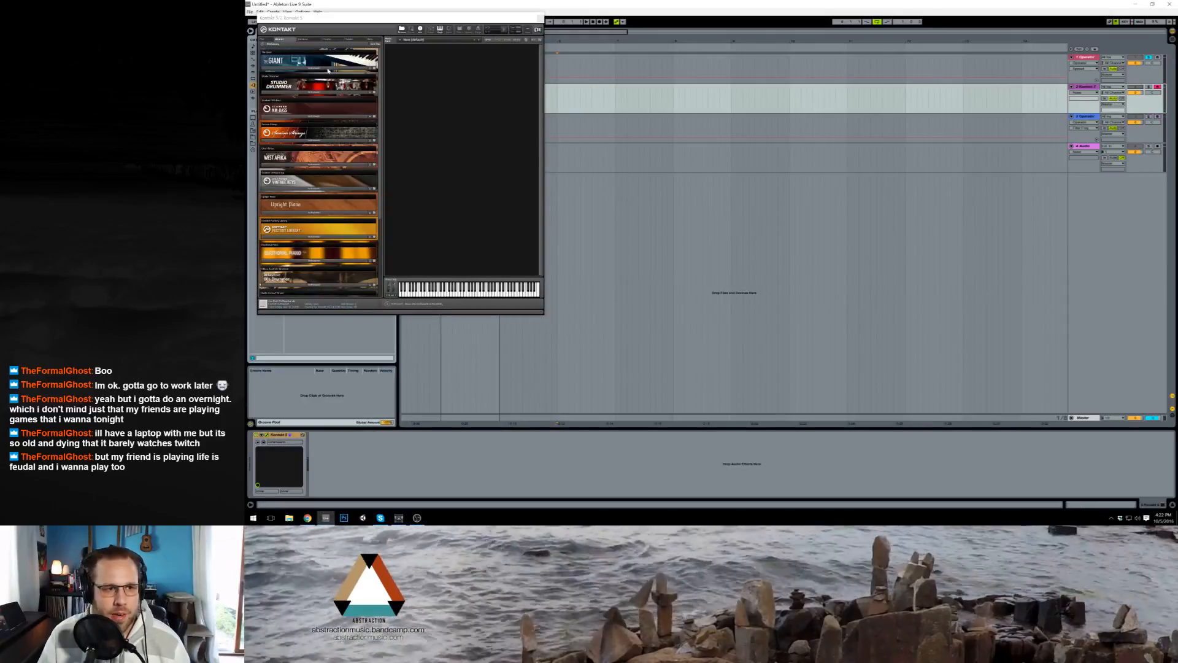
Step: Load The Giant piano in Kontakt, enable its Tone section's switch, and unsolo the first Operator track
left_click(327, 69)
double_click(300, 78)
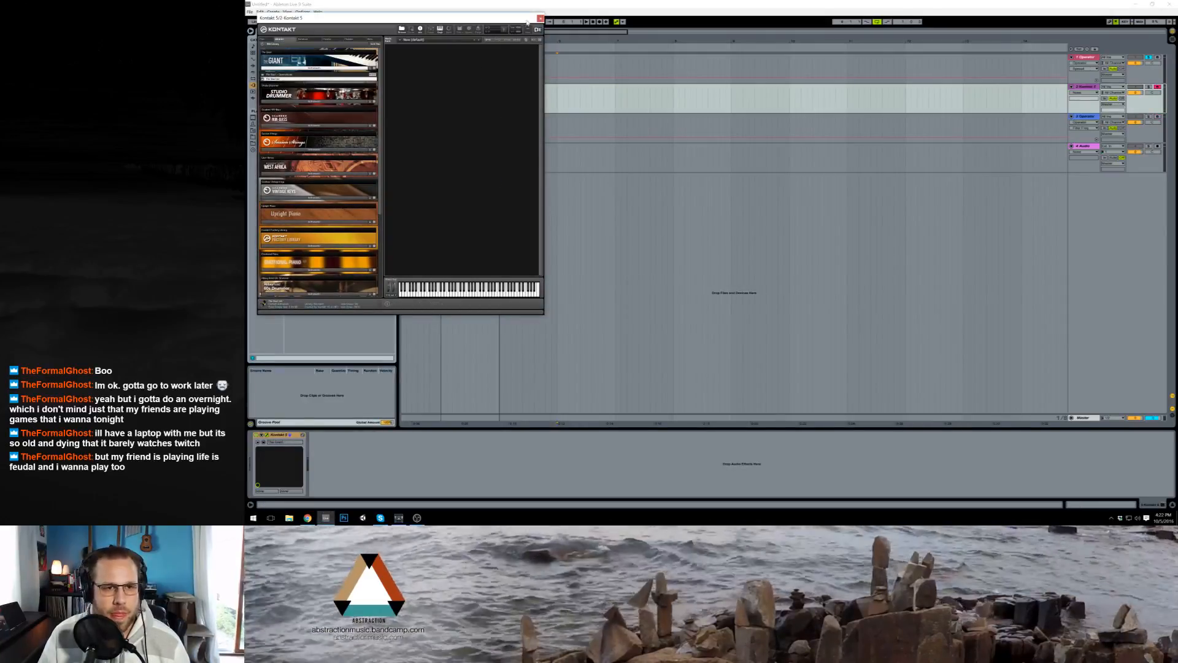
left_click_drag(504, 20, 697, 186)
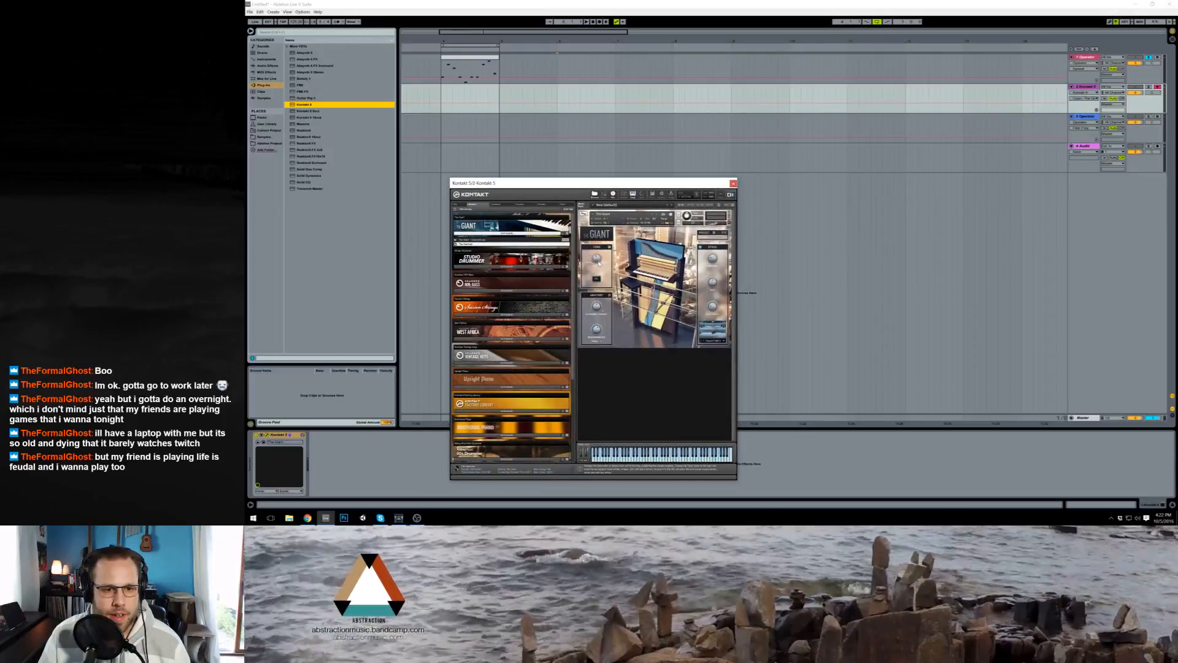
left_click(596, 279)
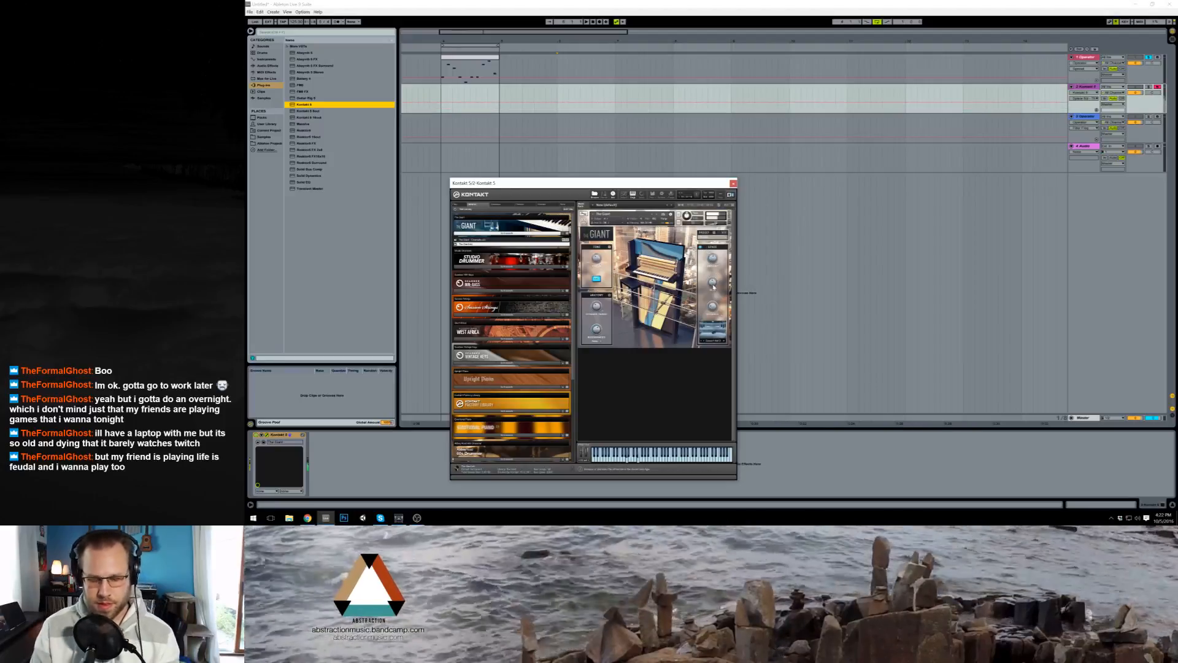
left_click(1149, 58)
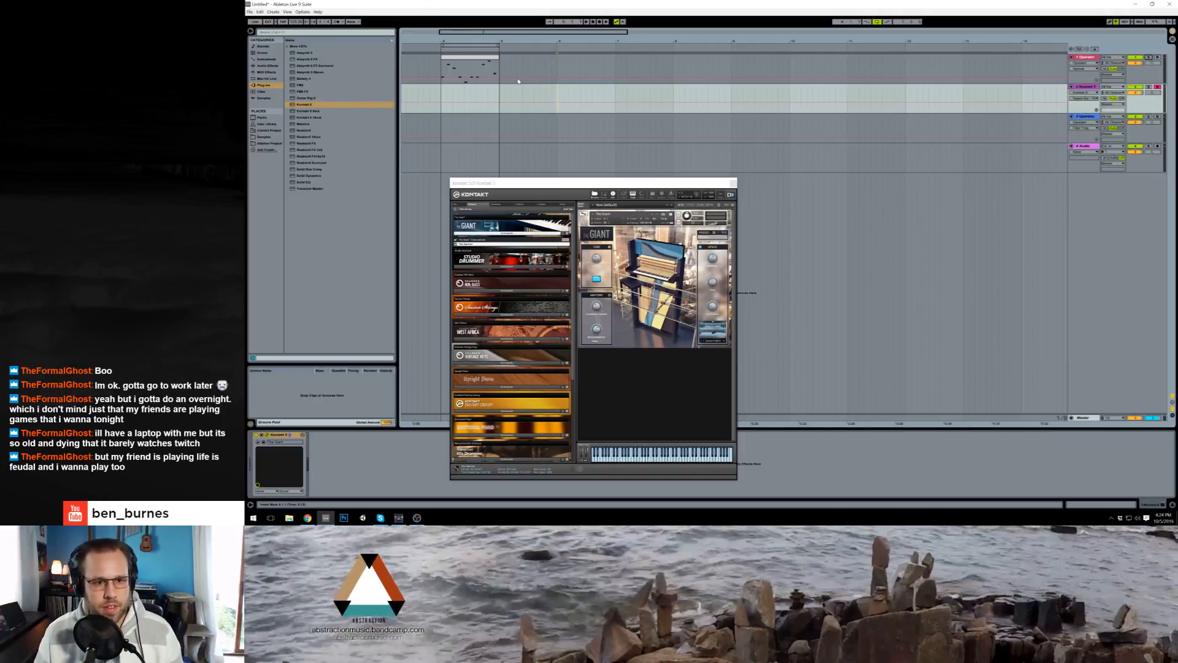
Step: Browse the Drum Loop Packs in the Samples folder and audition several drum loops from its third subfolder
left_click(273, 139)
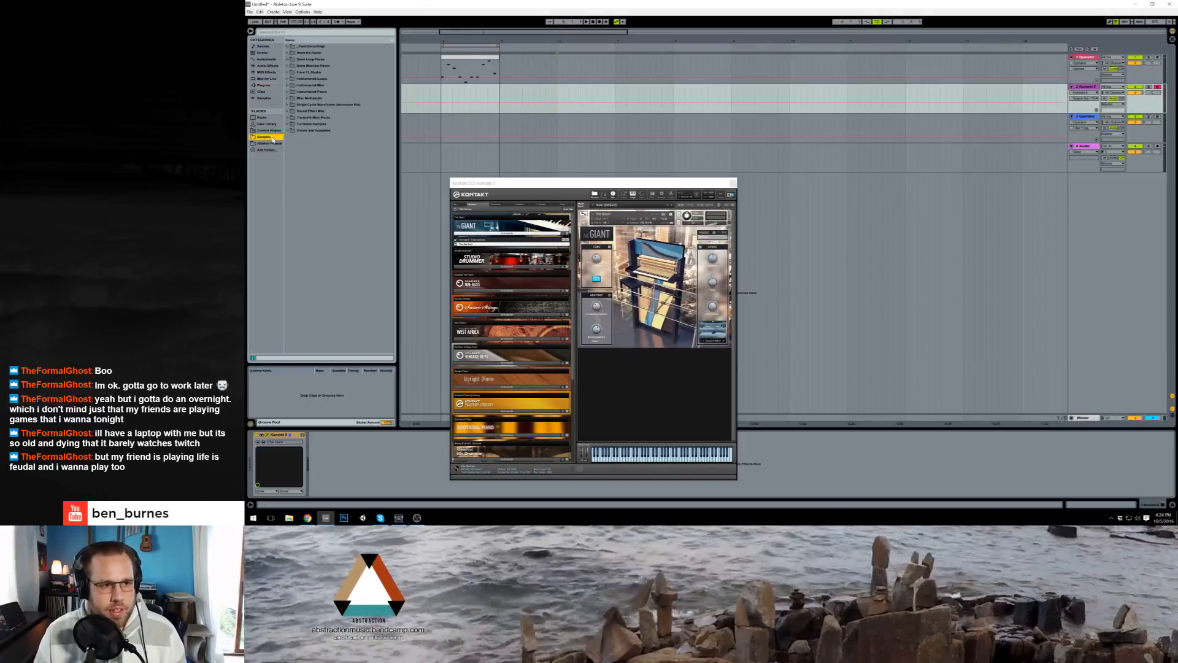
left_click(287, 59)
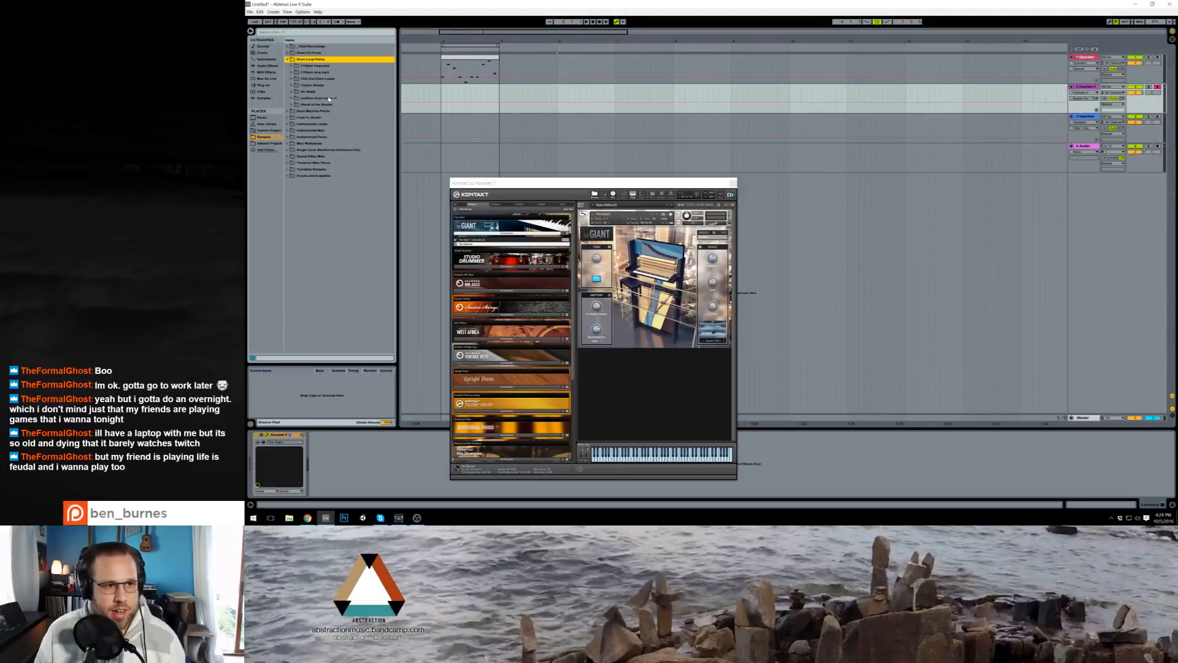
left_click(292, 78)
left_click(317, 137)
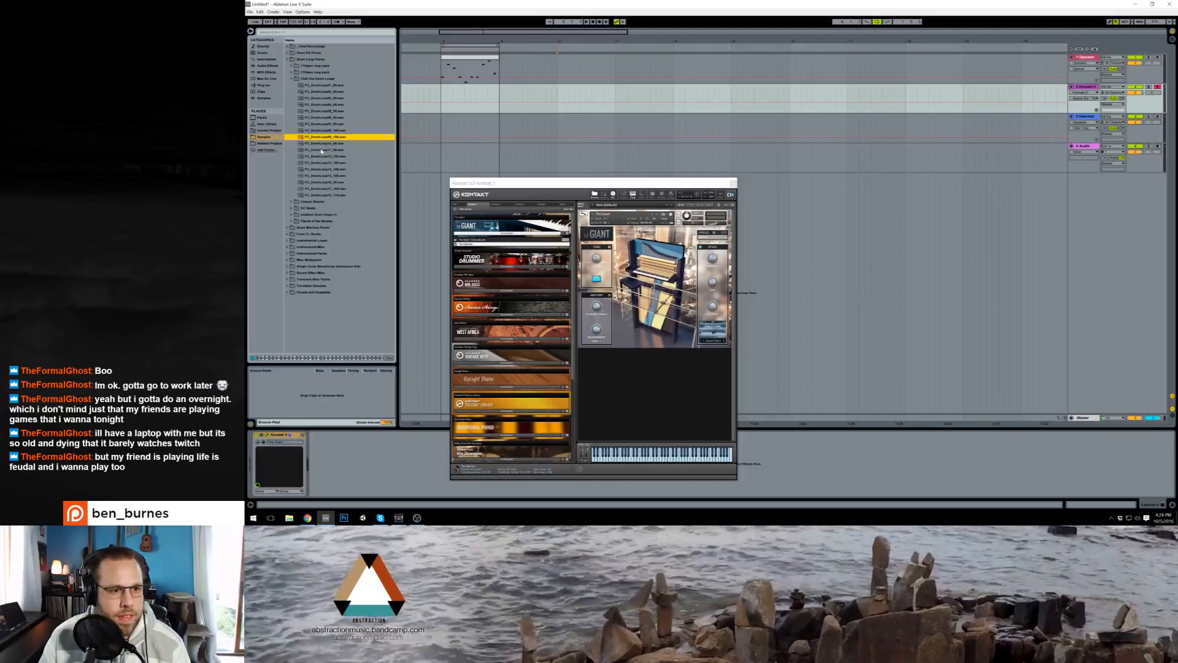
left_click(321, 151)
left_click(324, 162)
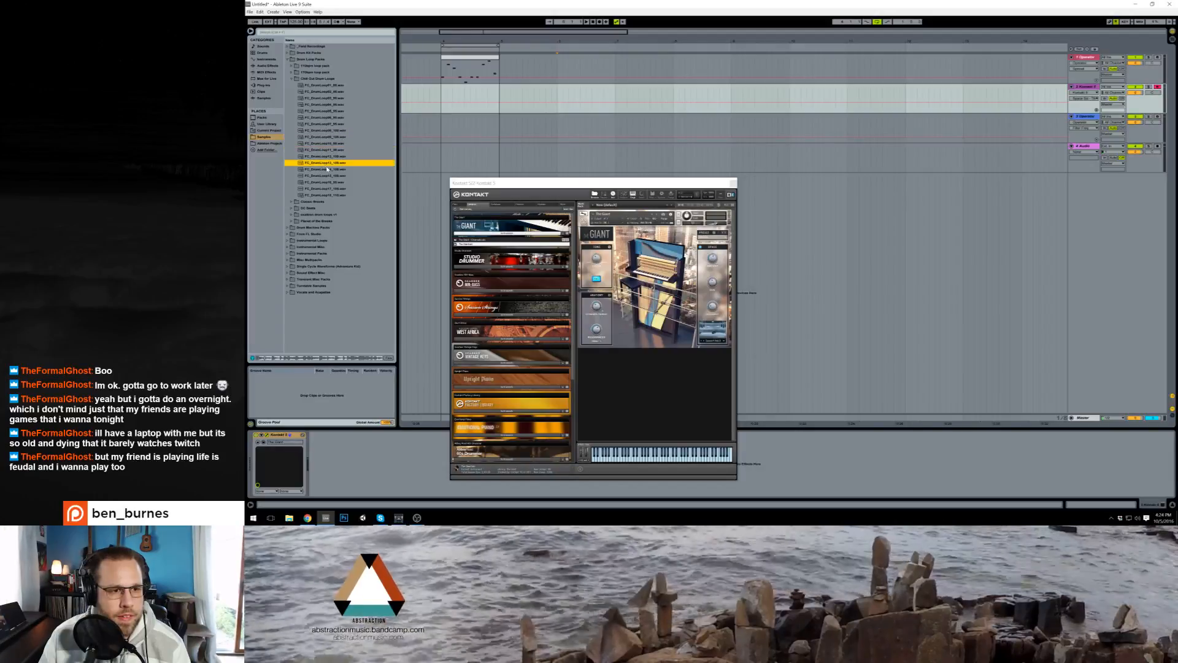
left_click(327, 169)
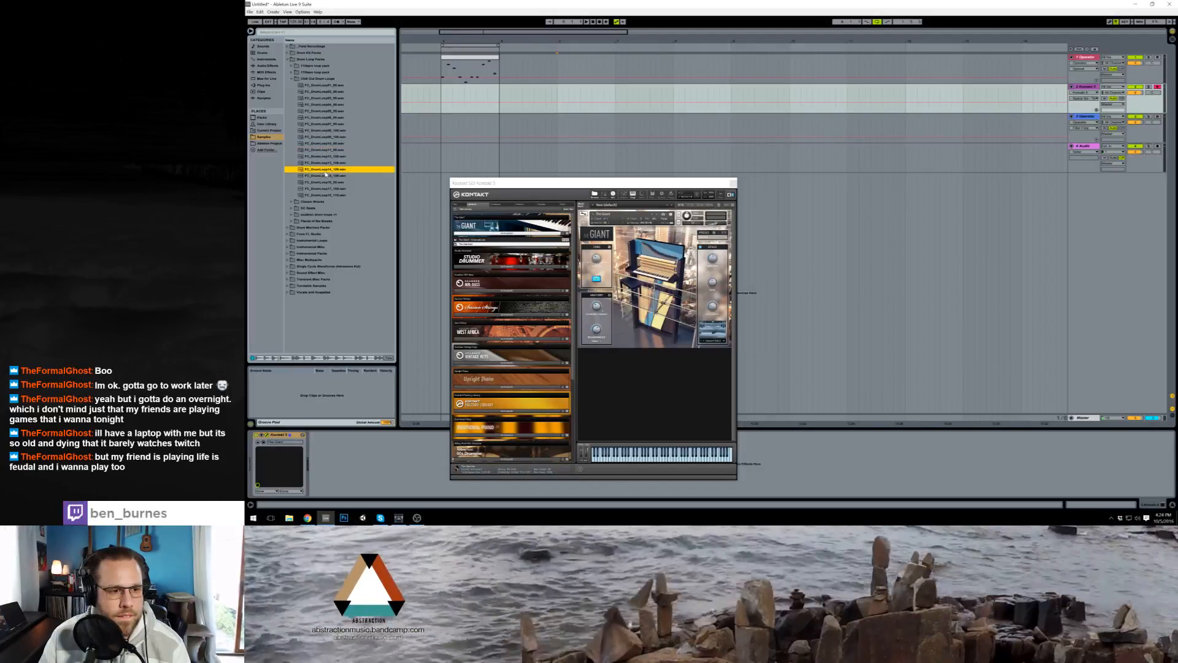
left_click(328, 182)
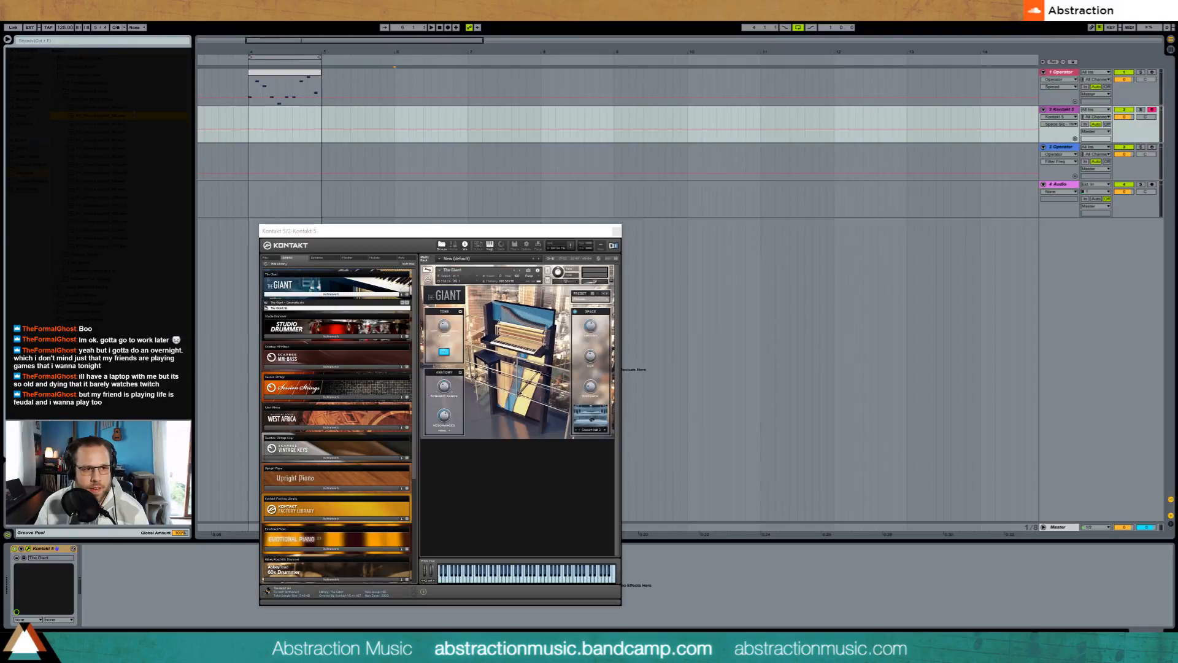
left_click(141, 175)
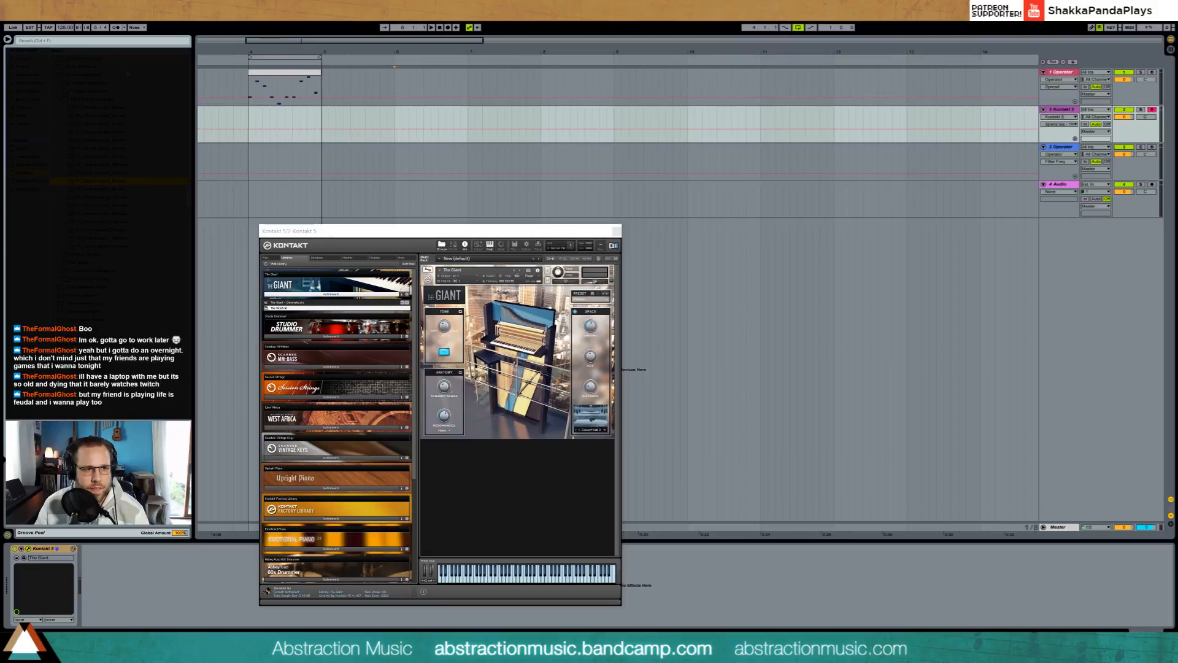
Step: Set the tempo to 80 BPM, place the chosen drum loop on the audio track at bar 6, and play it
left_click(64, 28)
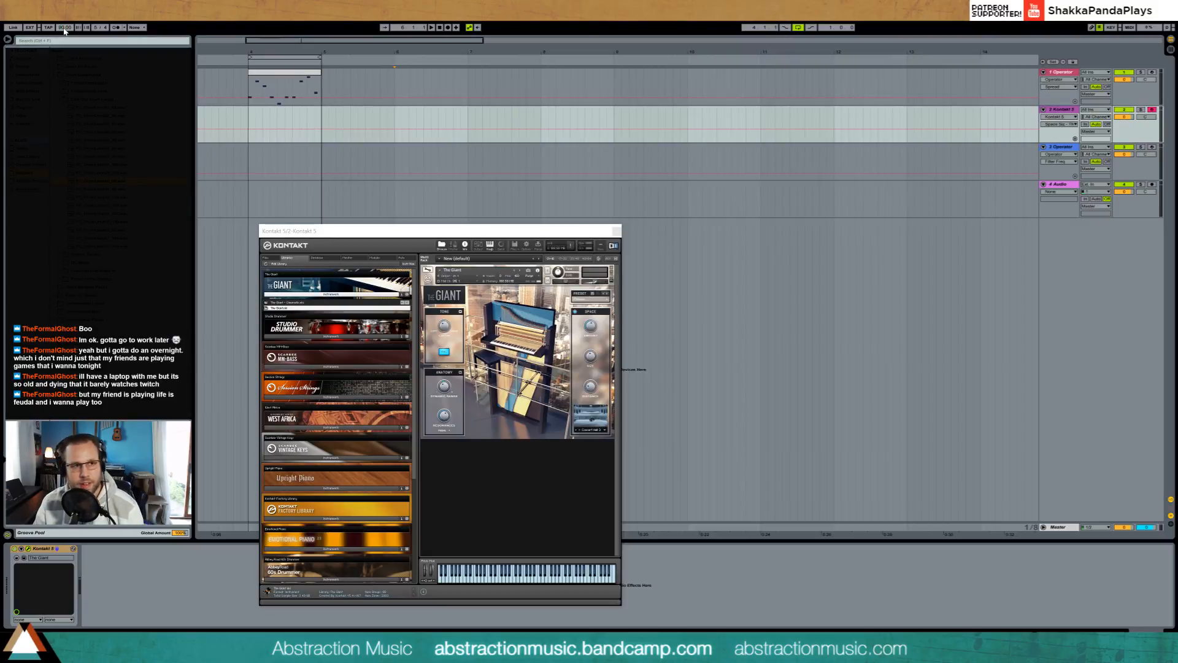
type("80")
key("Return")
left_click_drag(101, 181, 396, 202)
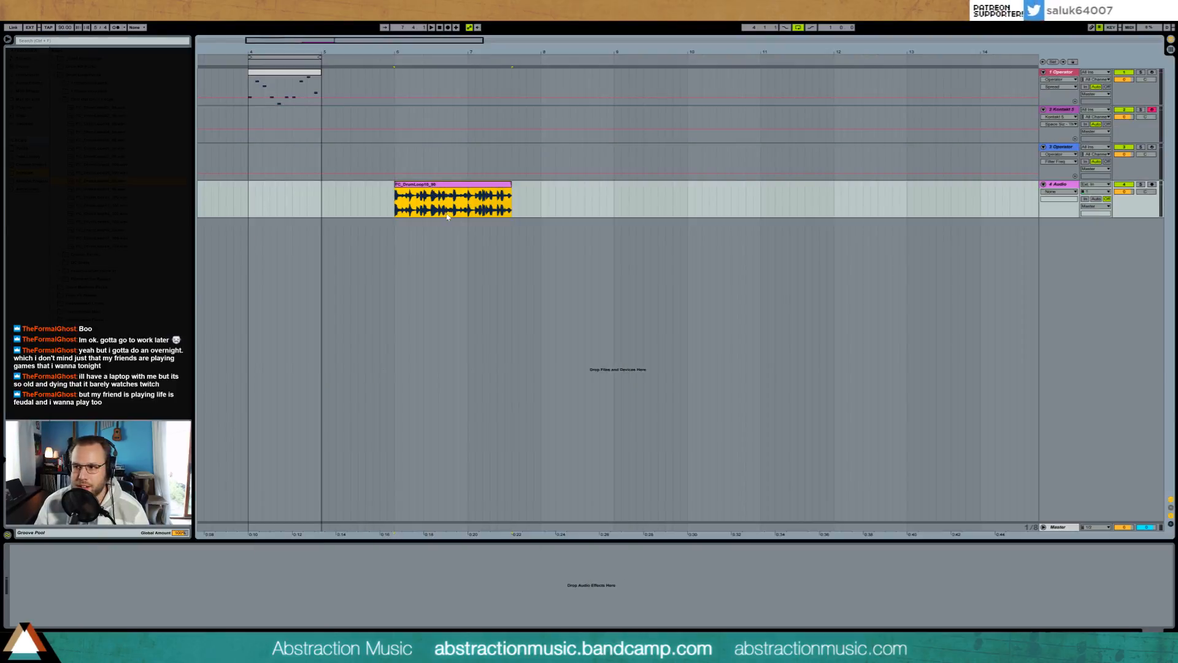
key("space")
key("space")
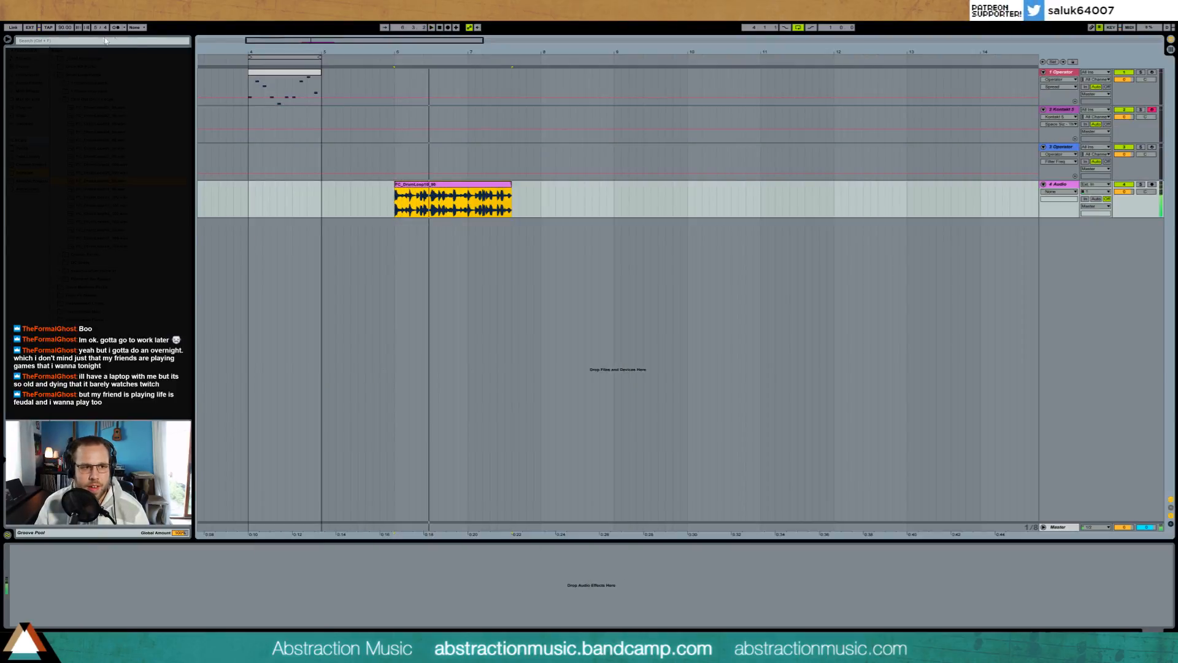
Step: Set the time signature to 4/4, move the drum loop clip earlier to start at bar 7, and play it
left_click(95, 28)
type("4")
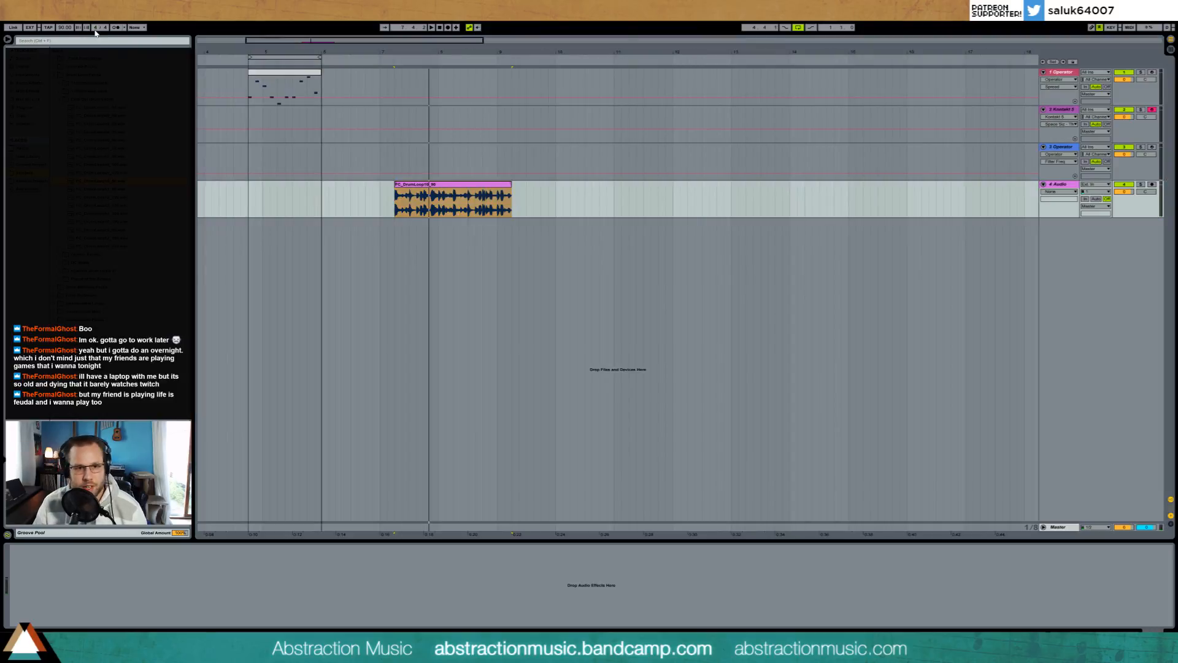
left_click(387, 196)
left_click_drag(416, 192, 413, 192)
key("space")
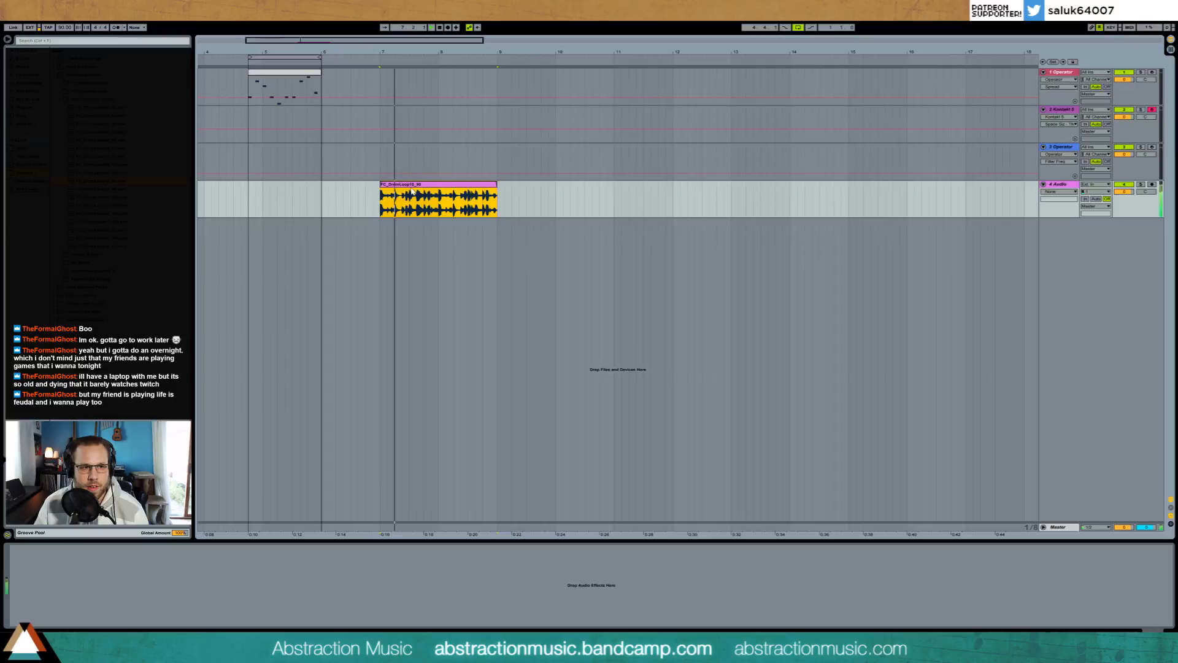
Step: Set the time signature to 7/4 and move the drum loop clip to start at bar 5
left_click(97, 30)
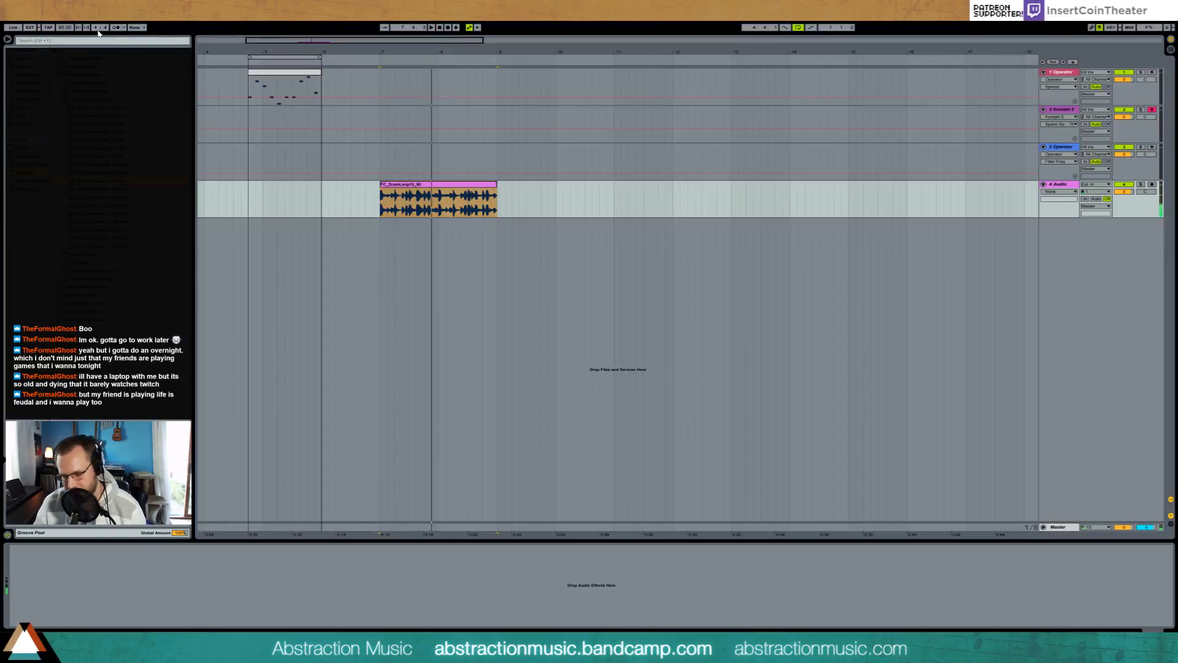
type("7")
left_click_drag(436, 195, 470, 189)
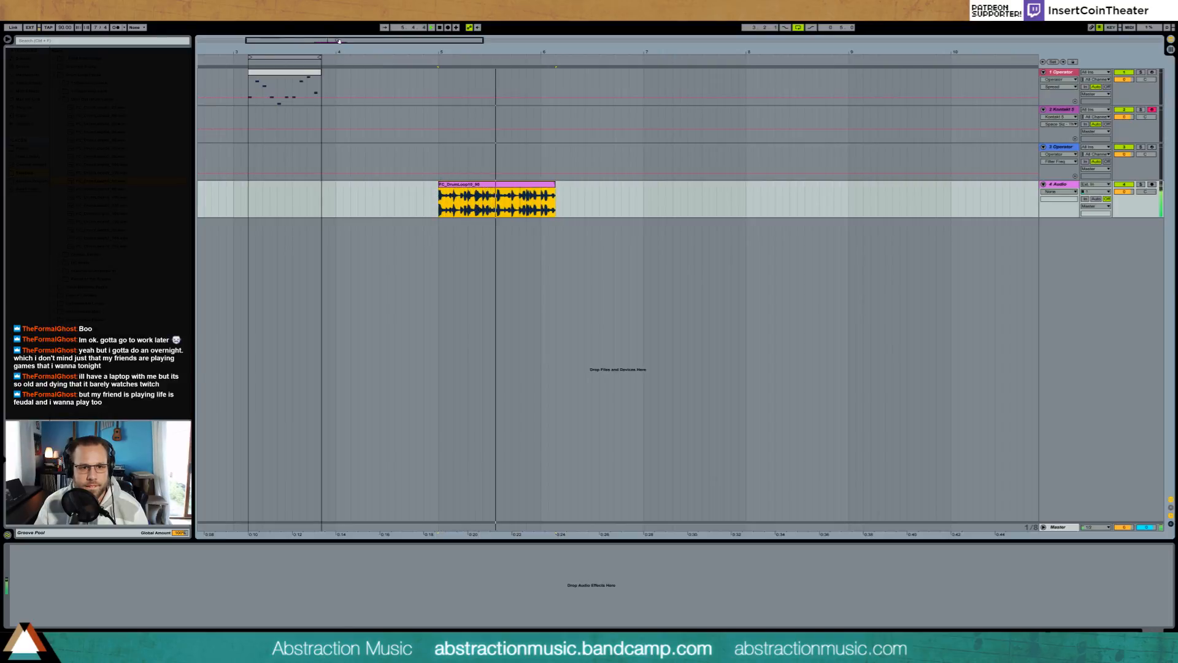
Step: Play the drum loop from its start to check how it fits the 7/4 meter
left_click_drag(338, 42, 337, 81)
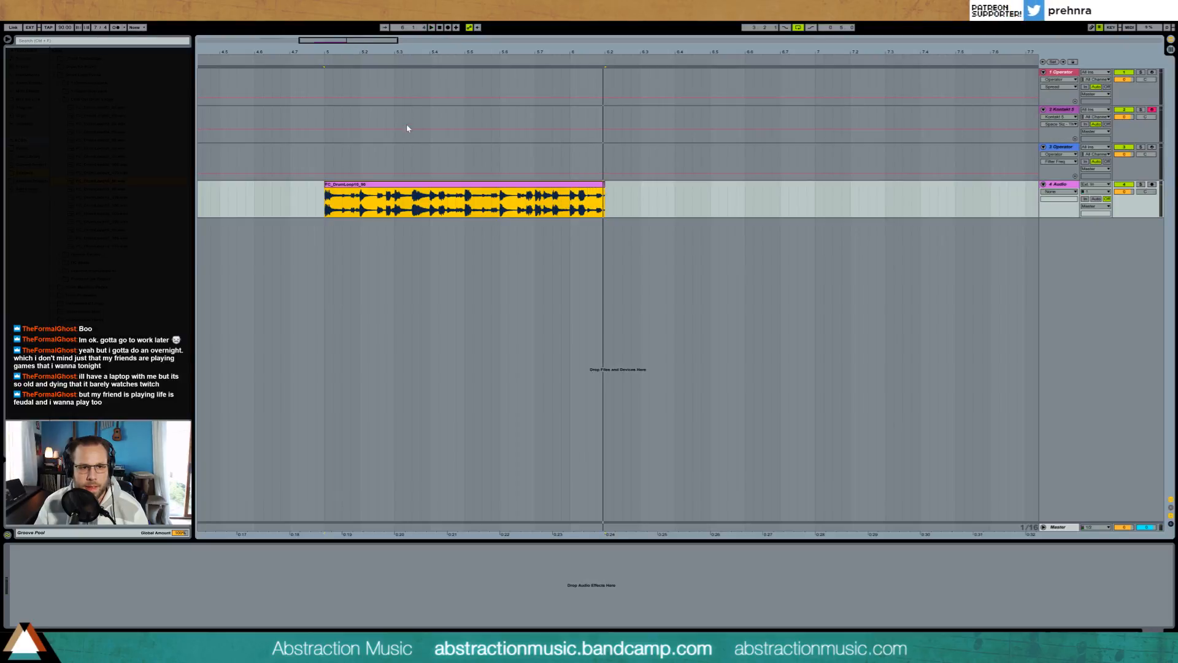
key("space")
key("space")
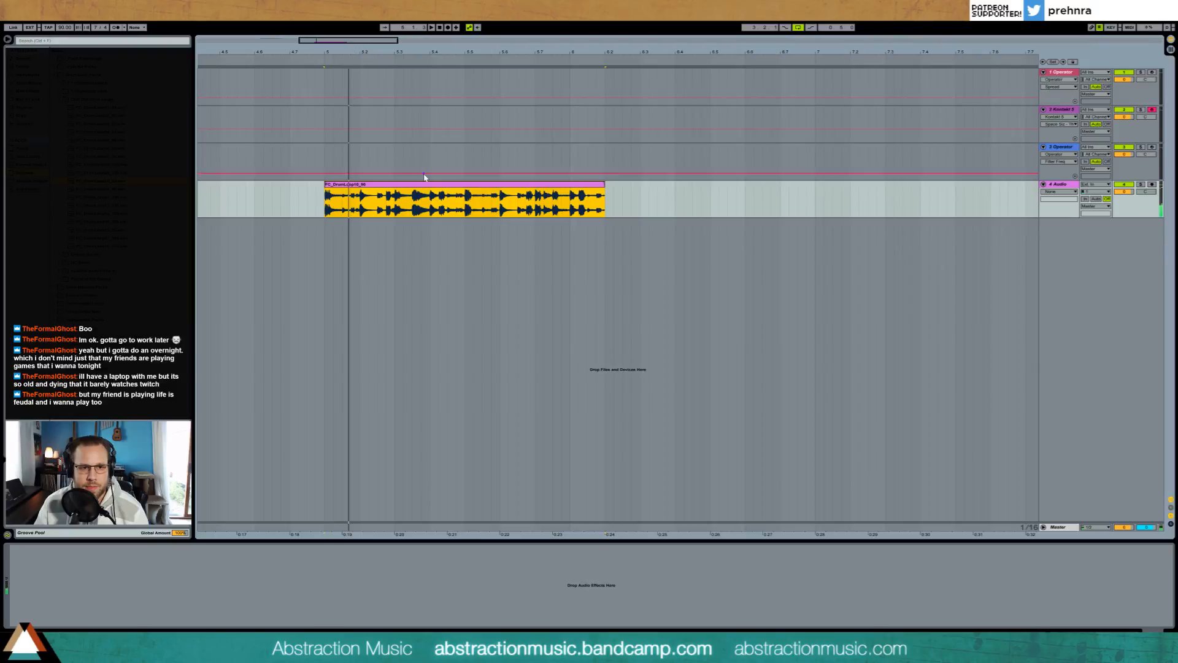
left_click_drag(368, 47, 373, 114)
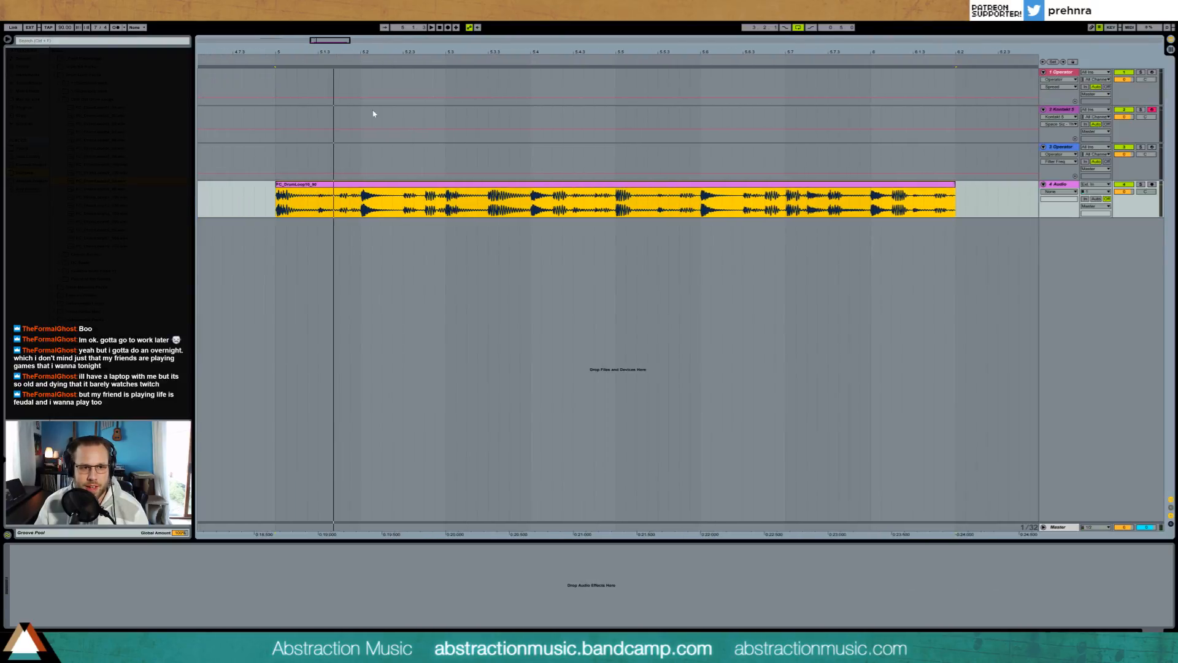
left_click(273, 209)
key("space")
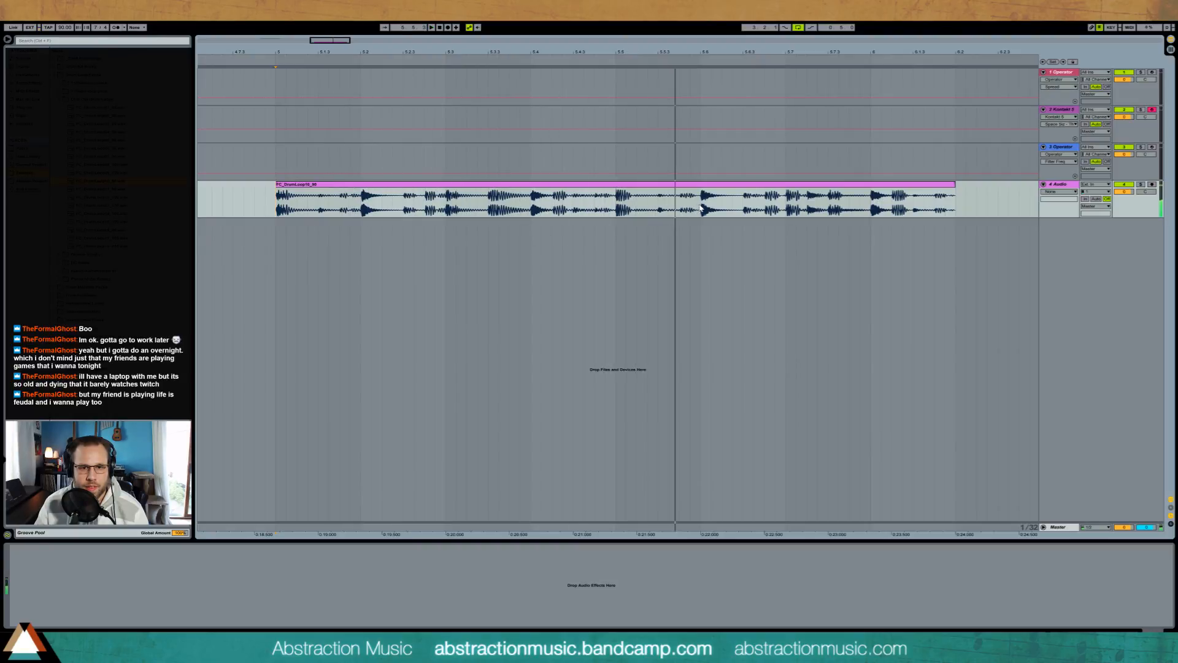
key("space")
Step: Shift the drum hit at beat 5.6 a sixteenth earlier, then paste a copy of the beat 5.5 hit just before it and play
left_click_drag(701, 207, 640, 204)
key("ctrl+e")
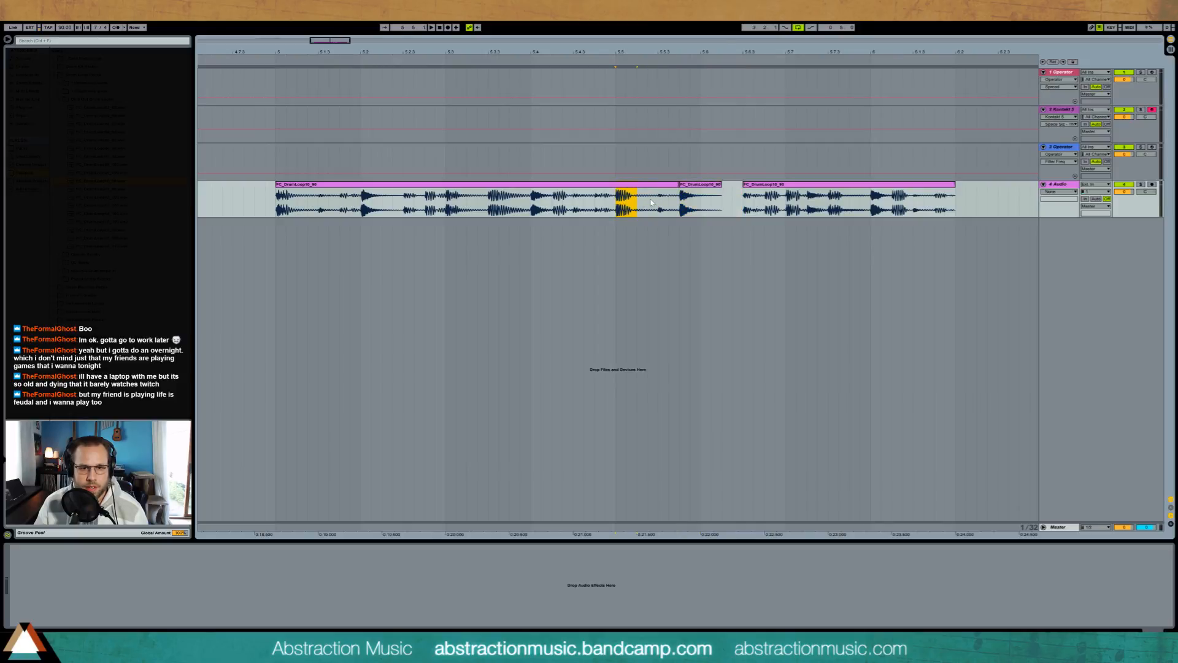
left_click(659, 202)
key("ctrl+v")
left_click(604, 205)
key("space")
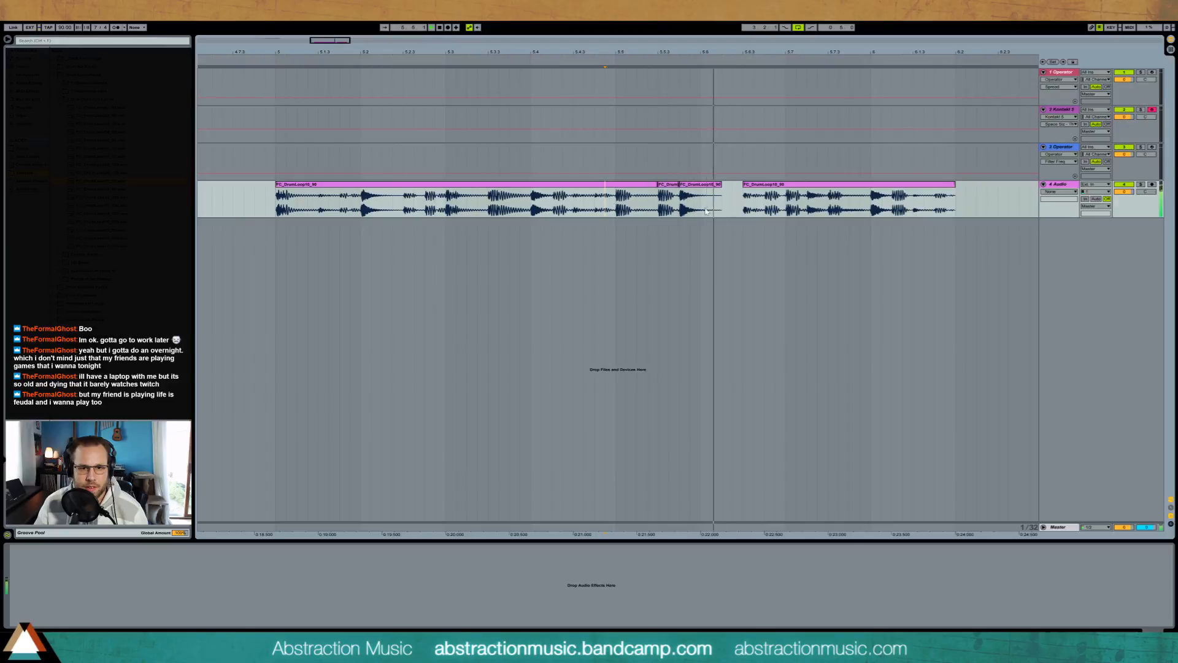
key("space")
Step: Extend the shifted slice over the gap and move the loop's last beat back to 5.7 so the loop ends at bar 6
left_click_drag(721, 185, 764, 186)
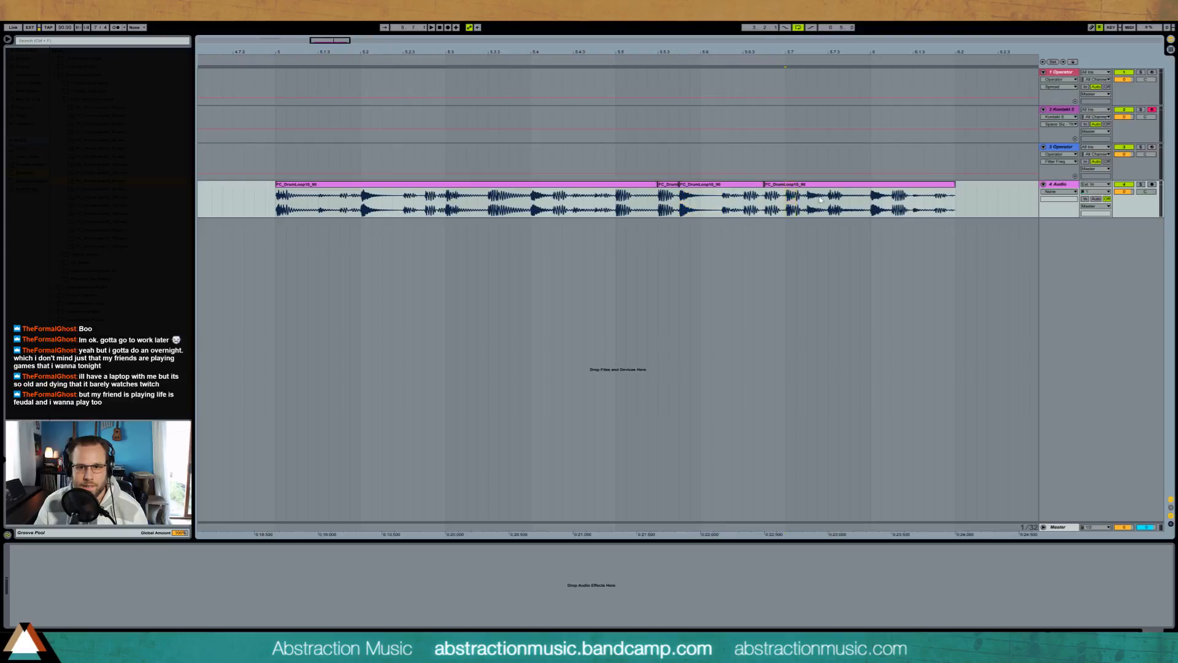
left_click_drag(785, 202, 921, 192)
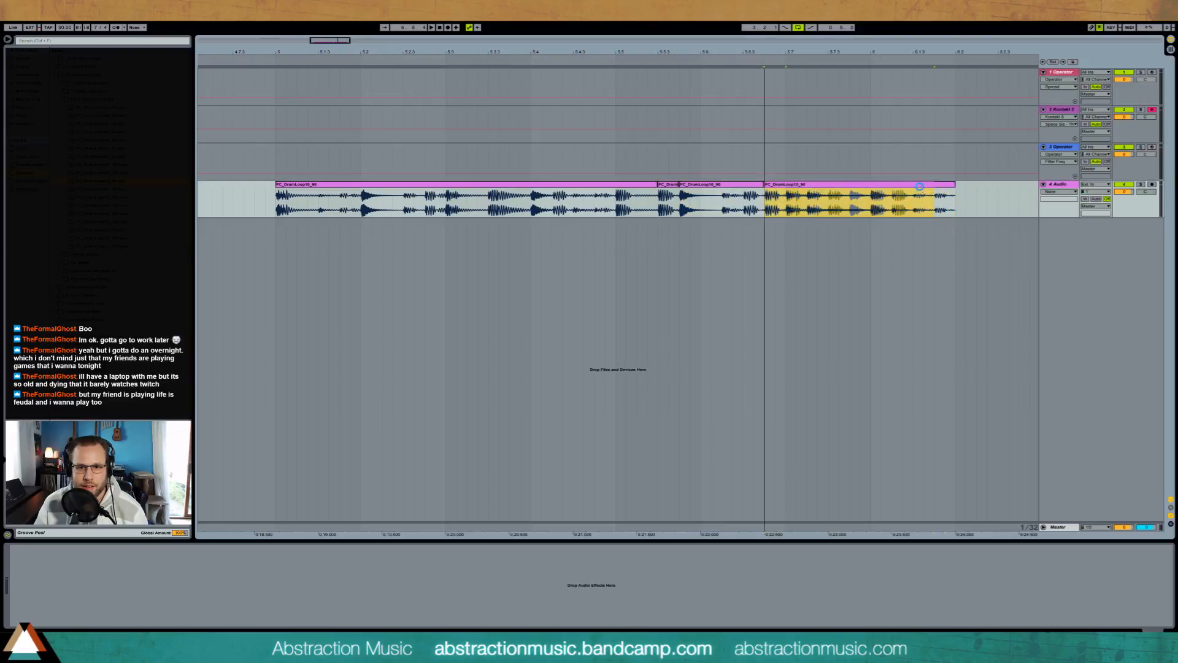
left_click(832, 207)
mouse_move(786, 202)
left_mouse_down()
mouse_move(849, 204)
mouse_move(802, 187)
left_mouse_up()
key("Delete")
left_click(861, 197)
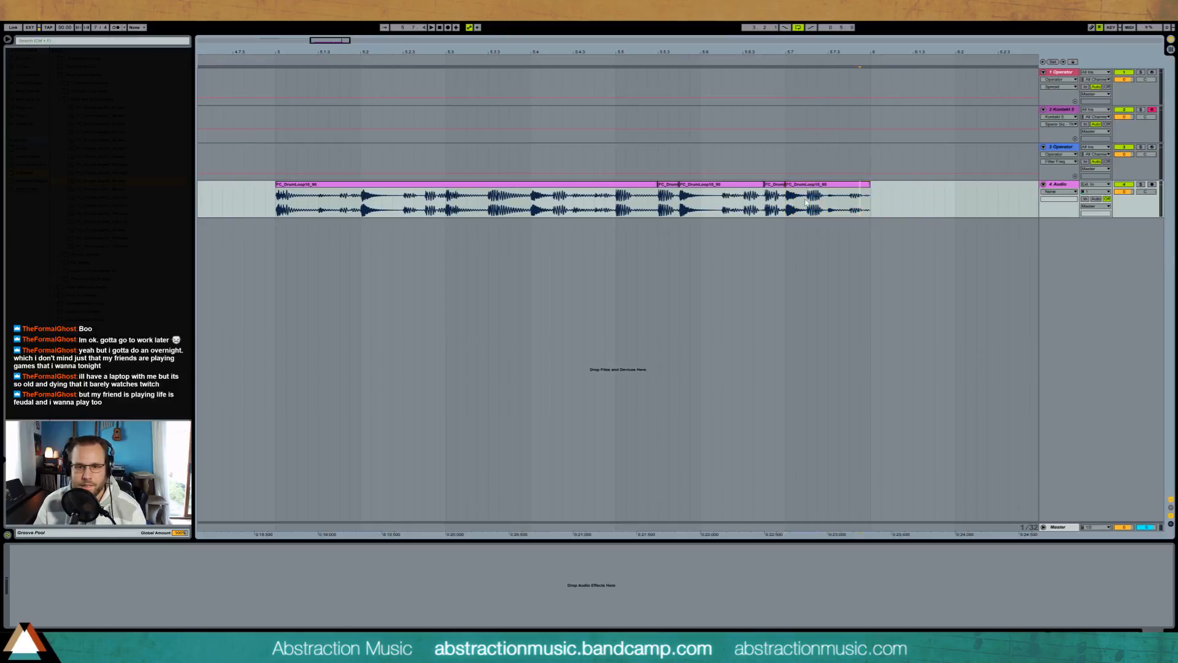
Step: Select all the drum loop slices across bar 5, loop that range, and play it
left_click(426, 192)
left_click(845, 190, "shift")
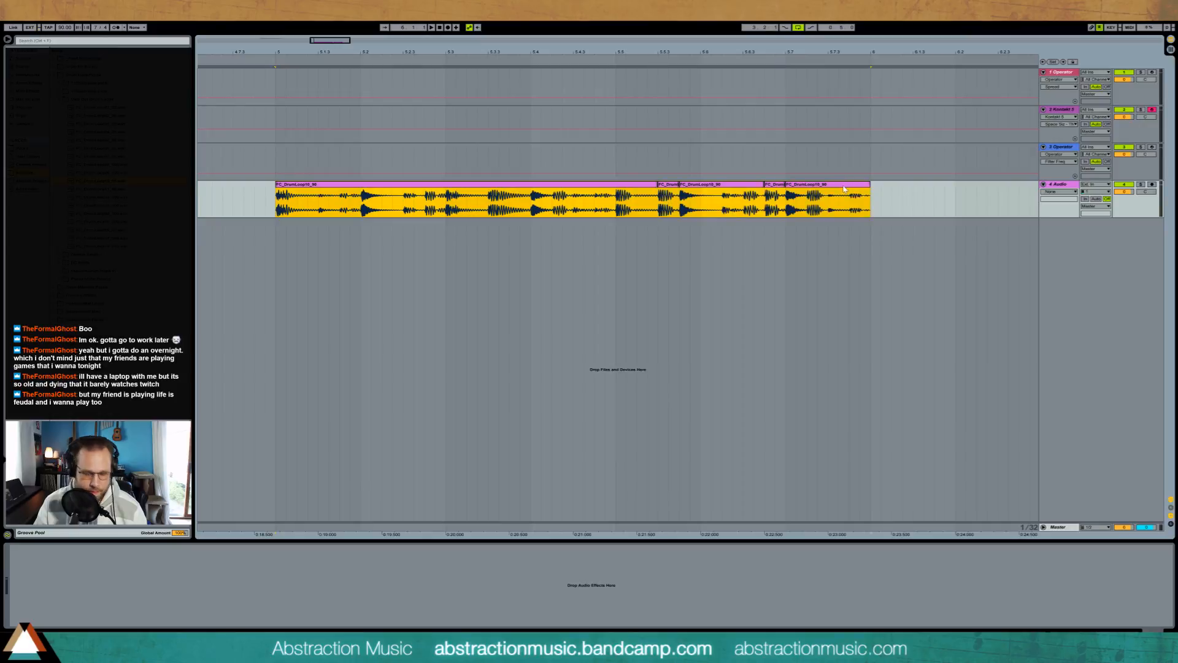
key("space")
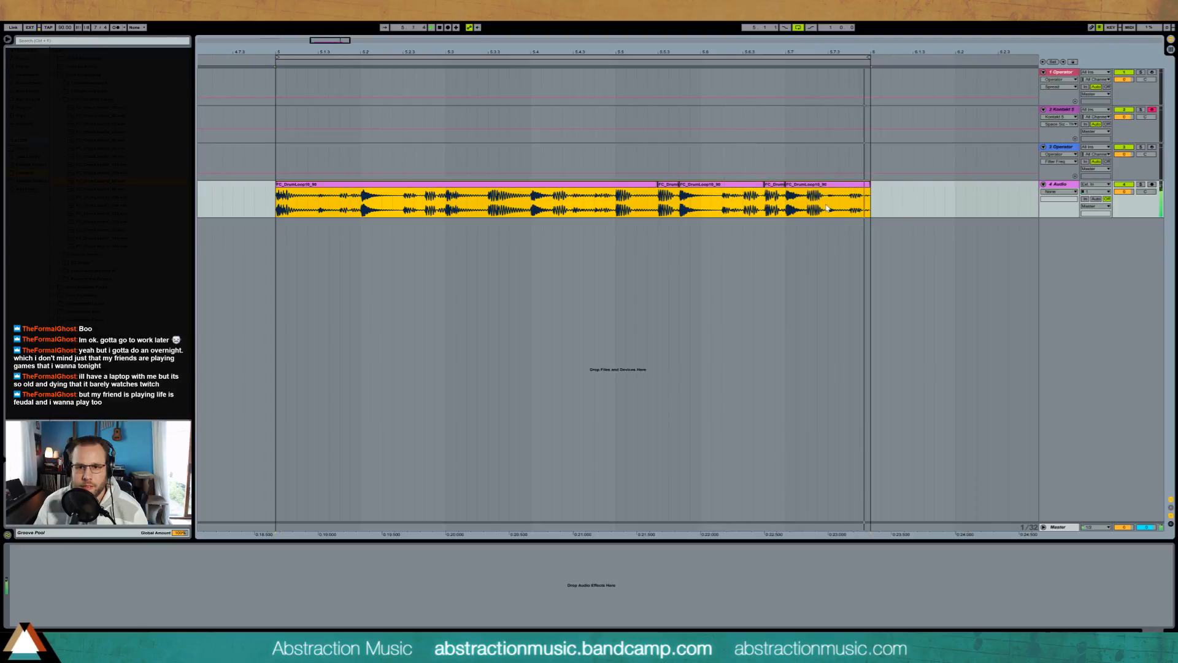
key("space")
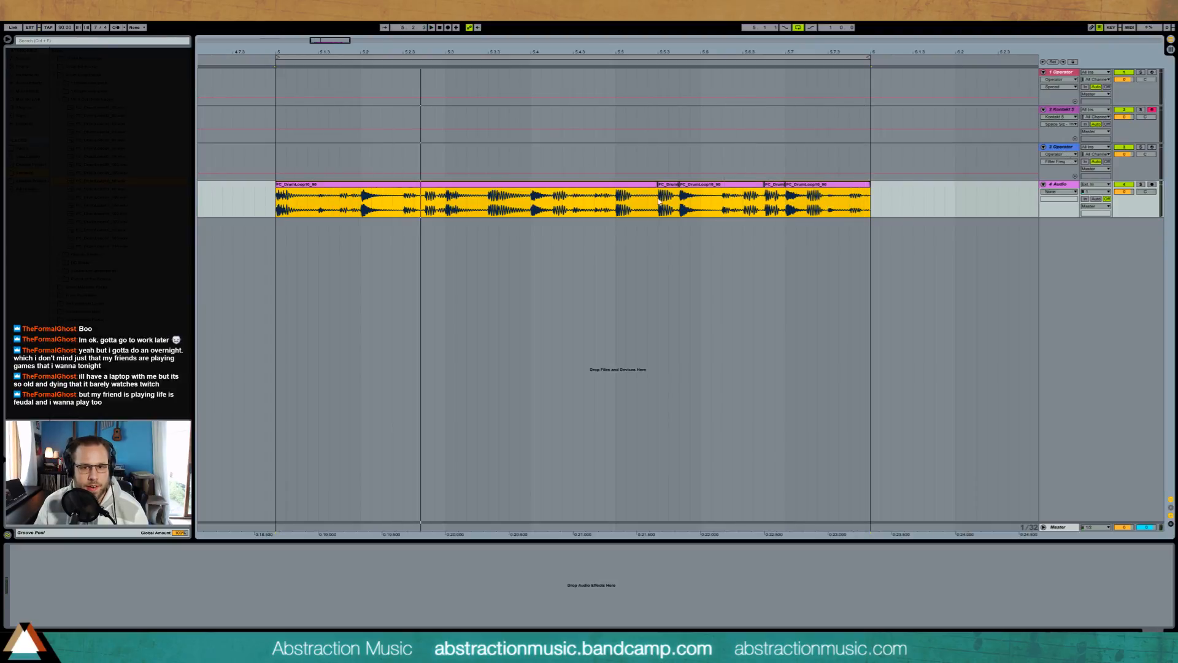
Step: Add an Auto Filter to the drum loop's audio track, set it to high-pass, and listen to the loop
left_click(278, 184)
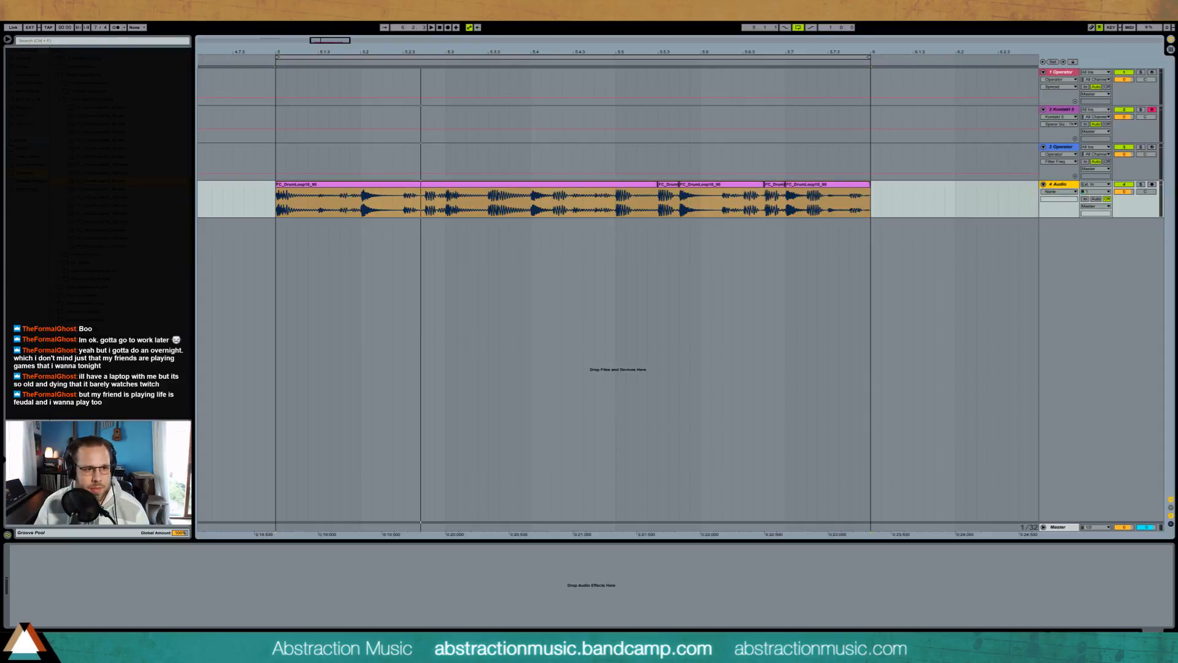
left_click(120, 149)
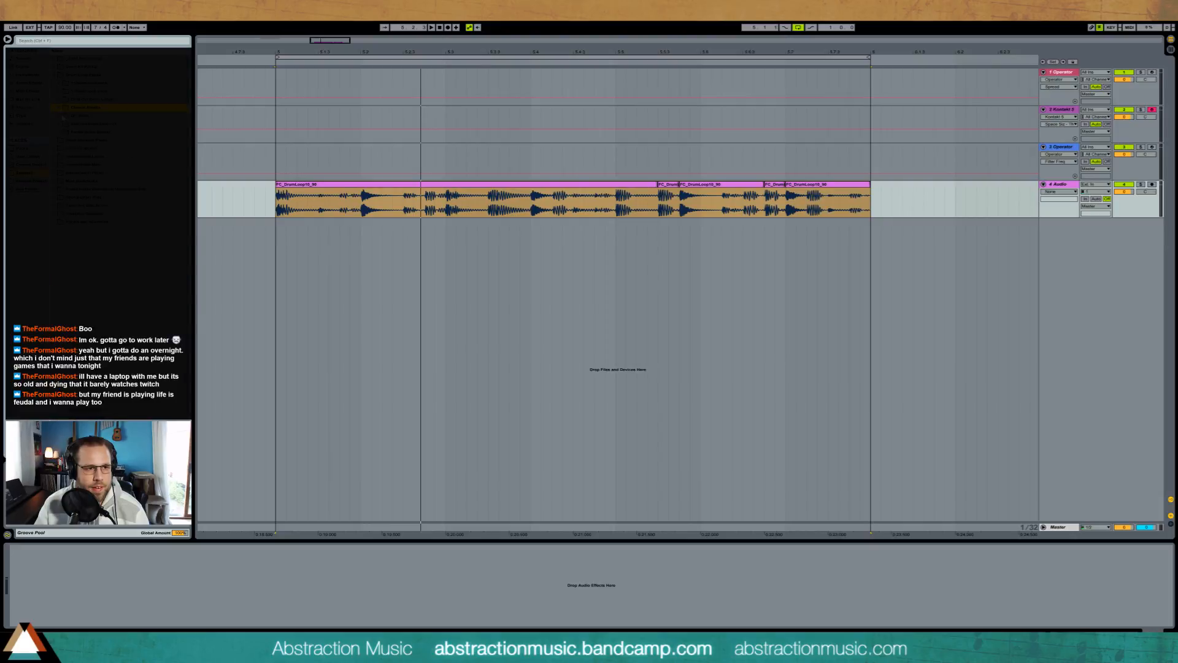
left_click(27, 75)
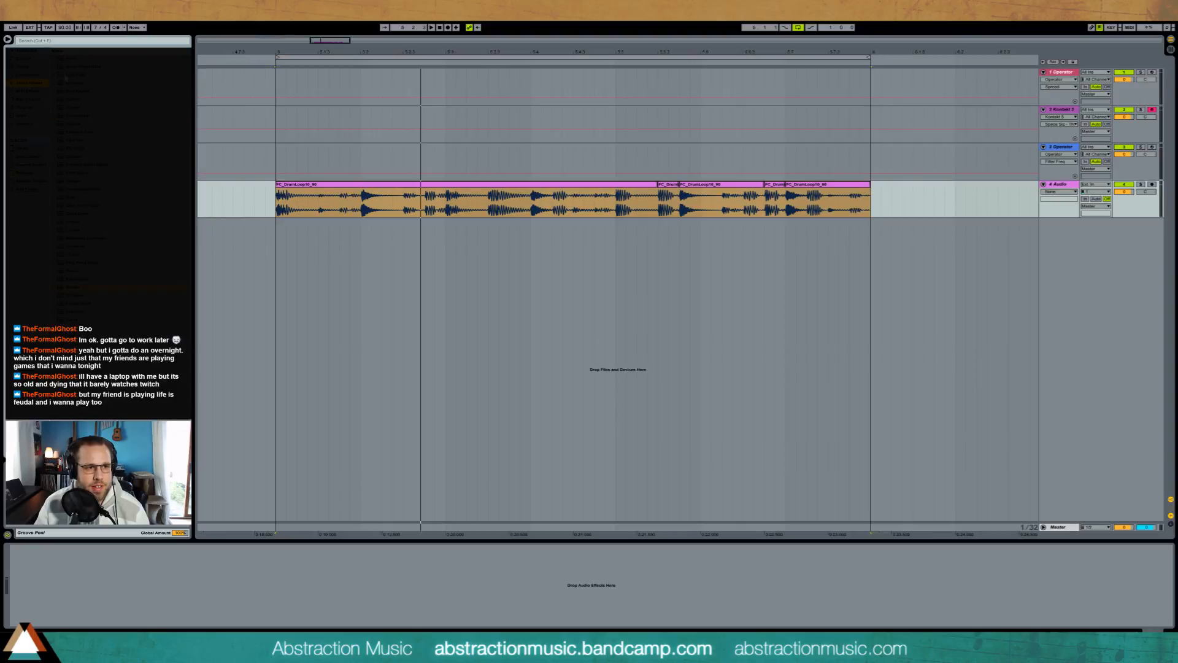
left_click_drag(139, 85, 60, 597)
left_click(49, 605)
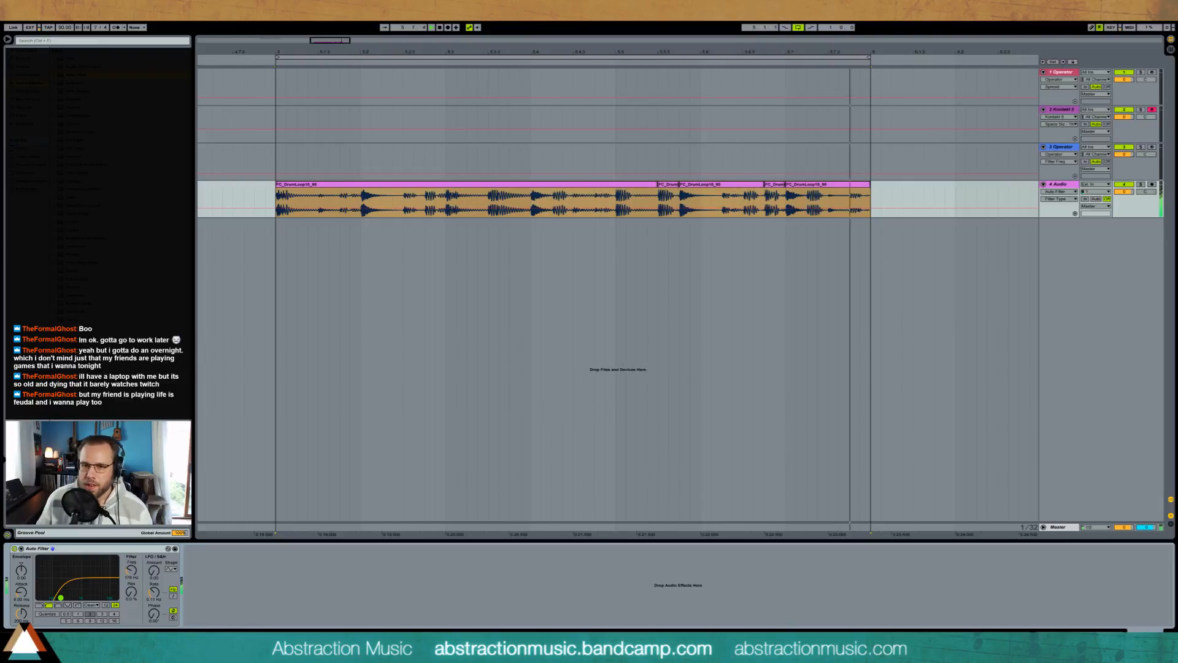
key("space")
Step: Delete the Operator track above the drum loop and insert a new MIDI track below the Kontakt piano track
left_click(1061, 148)
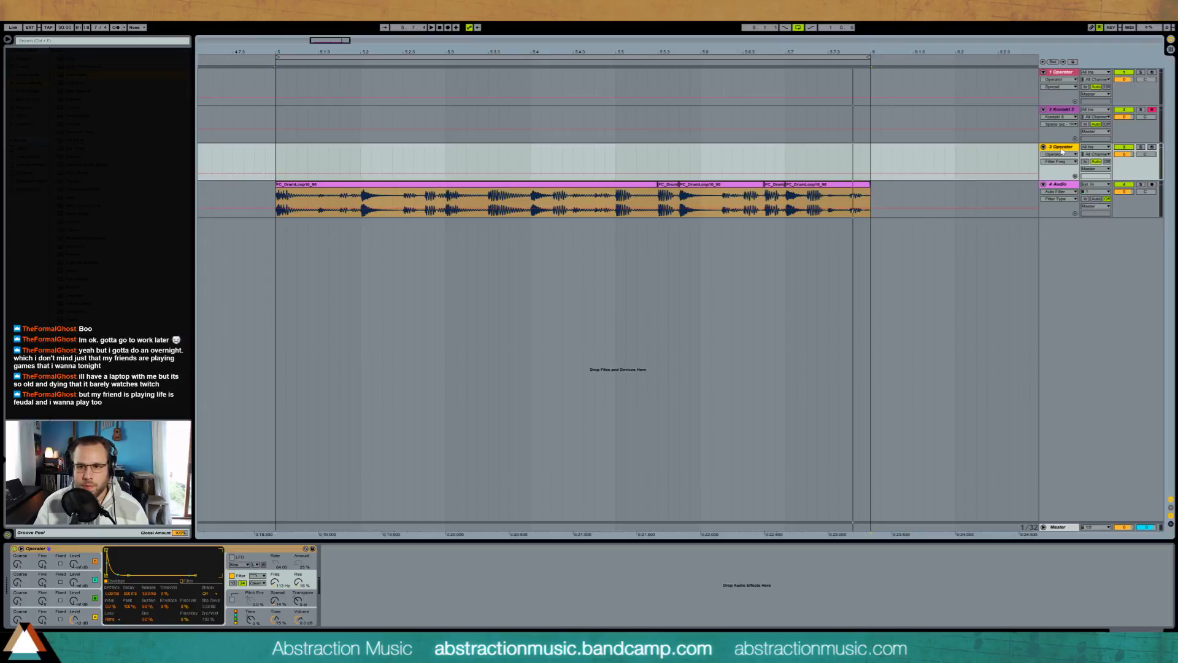
key("Delete")
left_click(1062, 109)
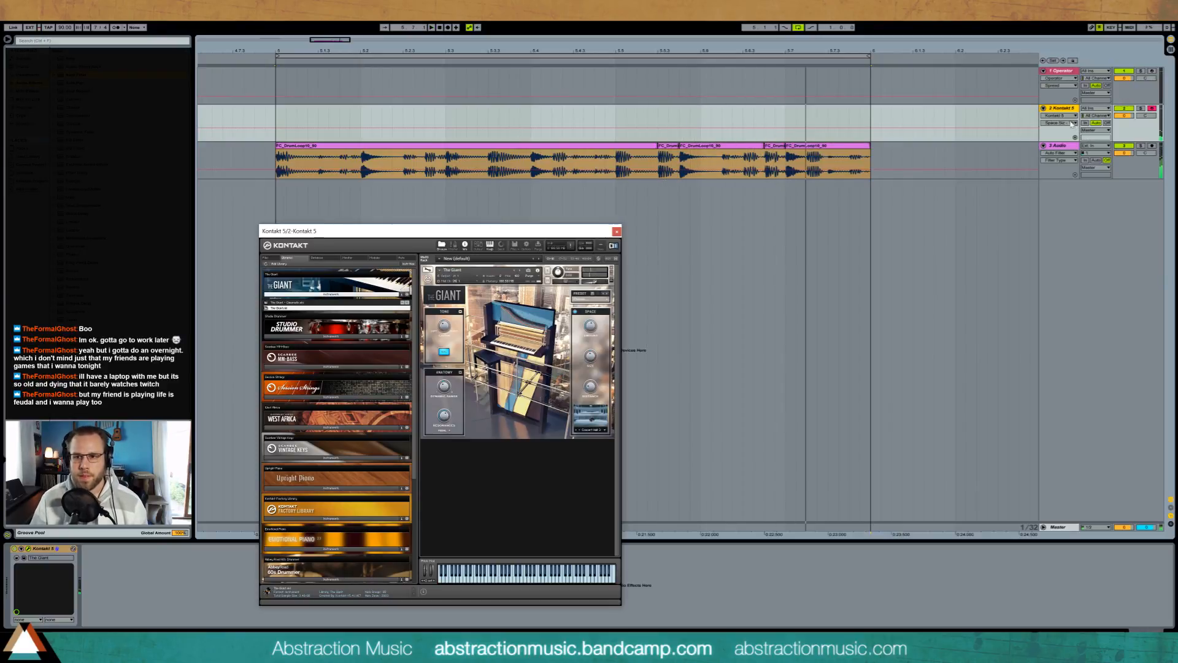
key("ctrl+shift+t")
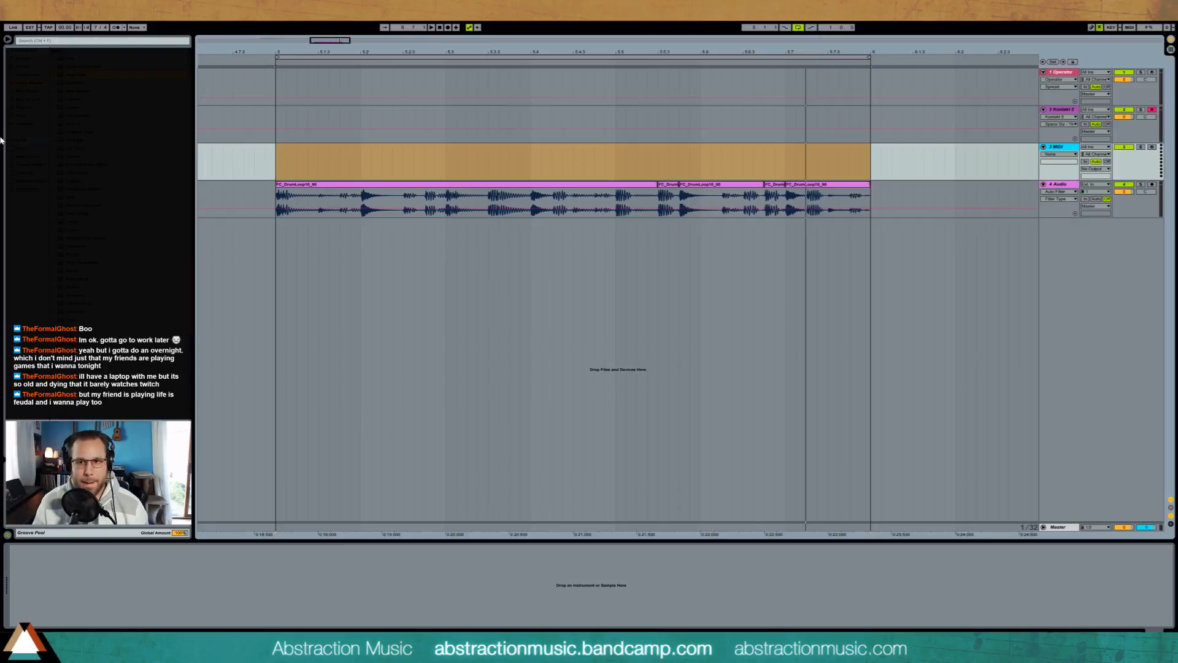
Step: Add Kontakt 5 to the new MIDI track, search its database for "upright", and load the Upright Bass instrument
left_click(31, 109)
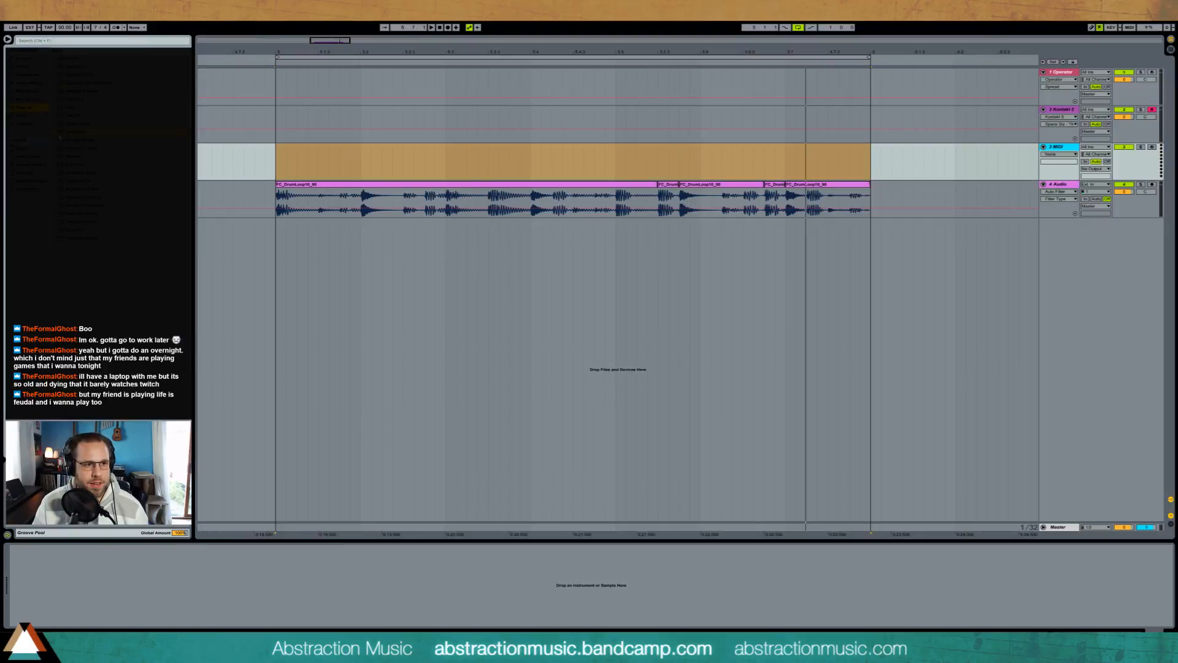
left_click_drag(418, 151, 419, 156)
left_click(325, 262)
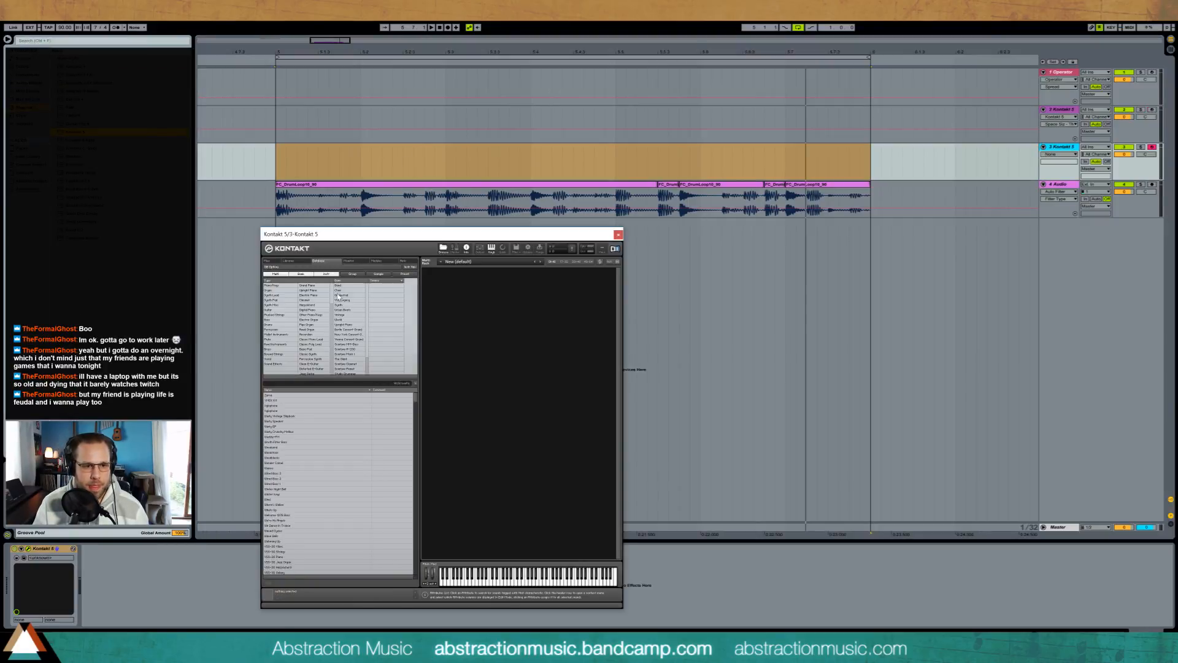
left_click(317, 384)
type("plucked s")
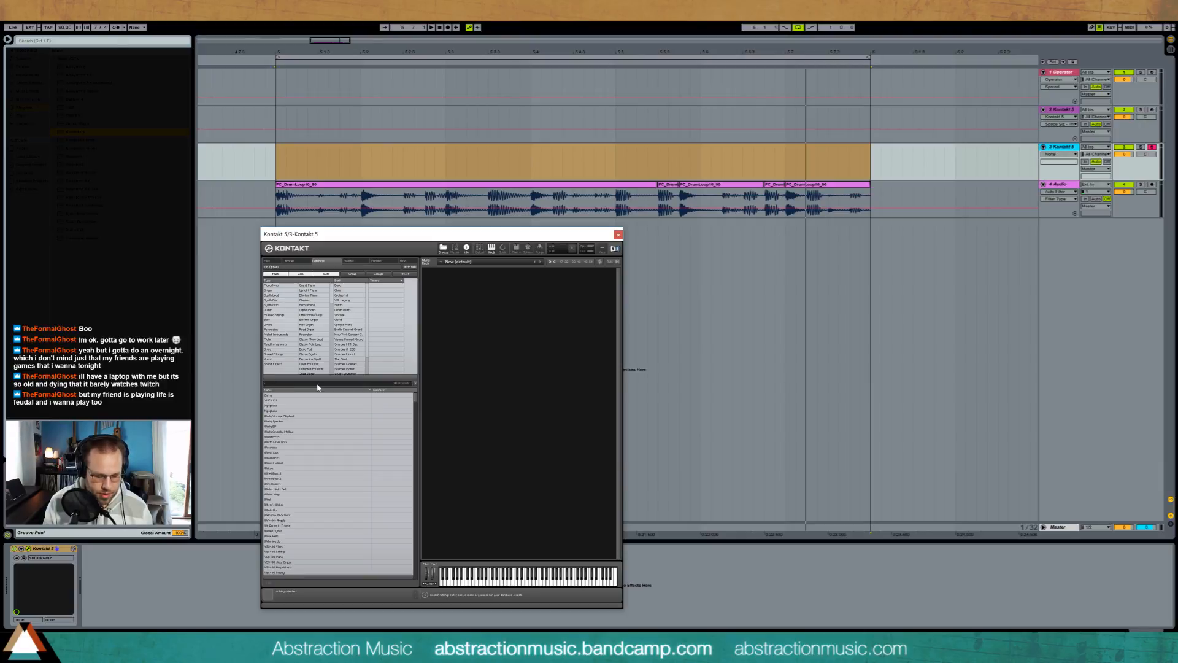
type("upright")
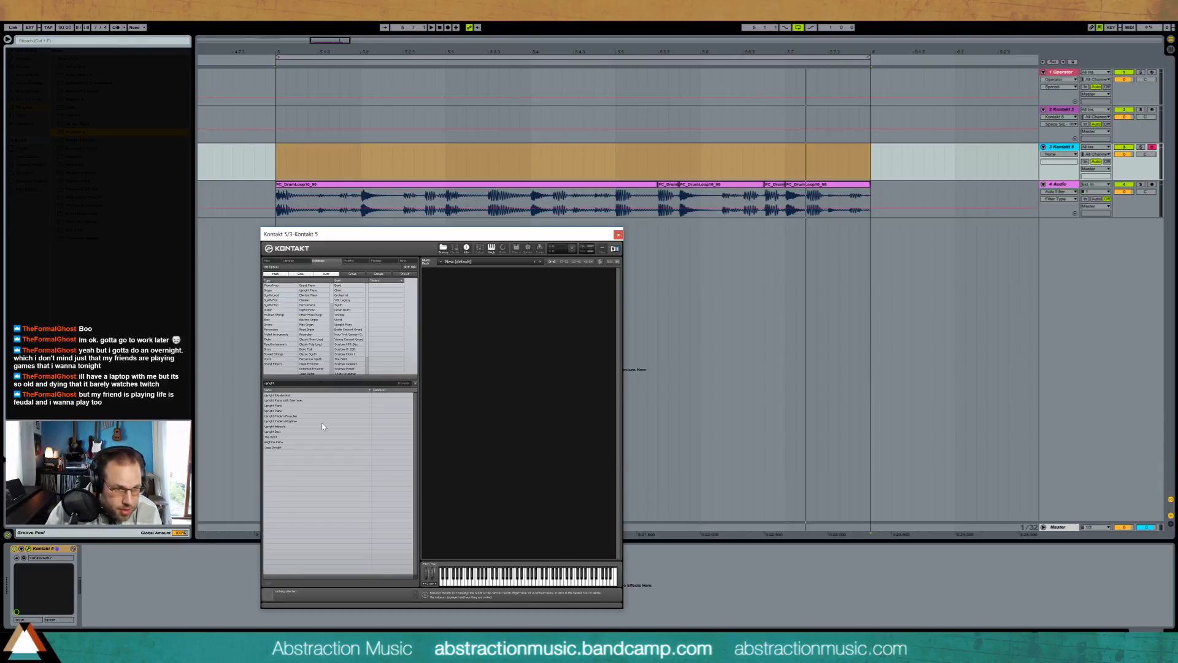
double_click(300, 432)
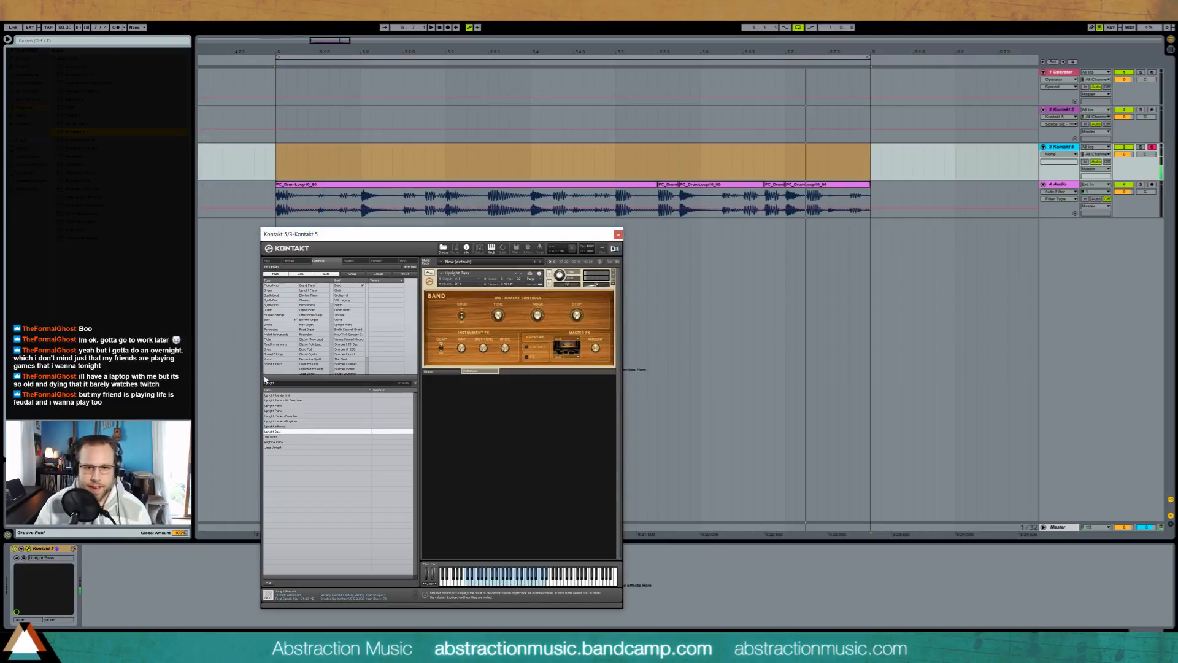
Step: Play the looped drum section with the Upright Bass track armed to try out a bass line
left_click(278, 163)
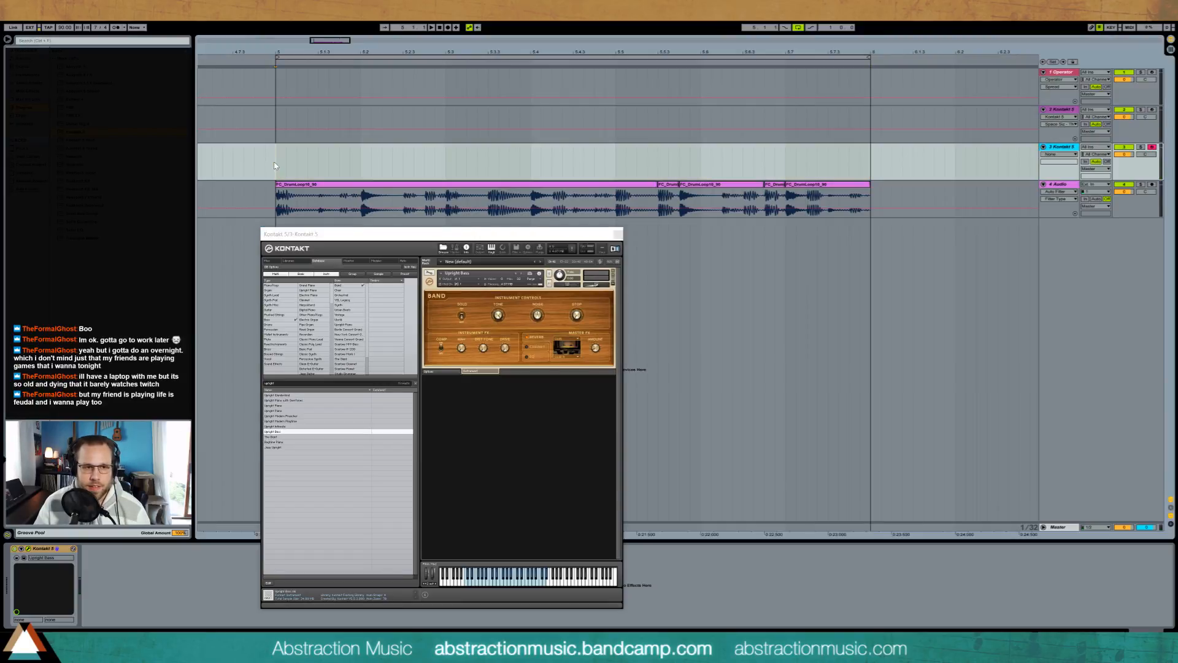
key("space")
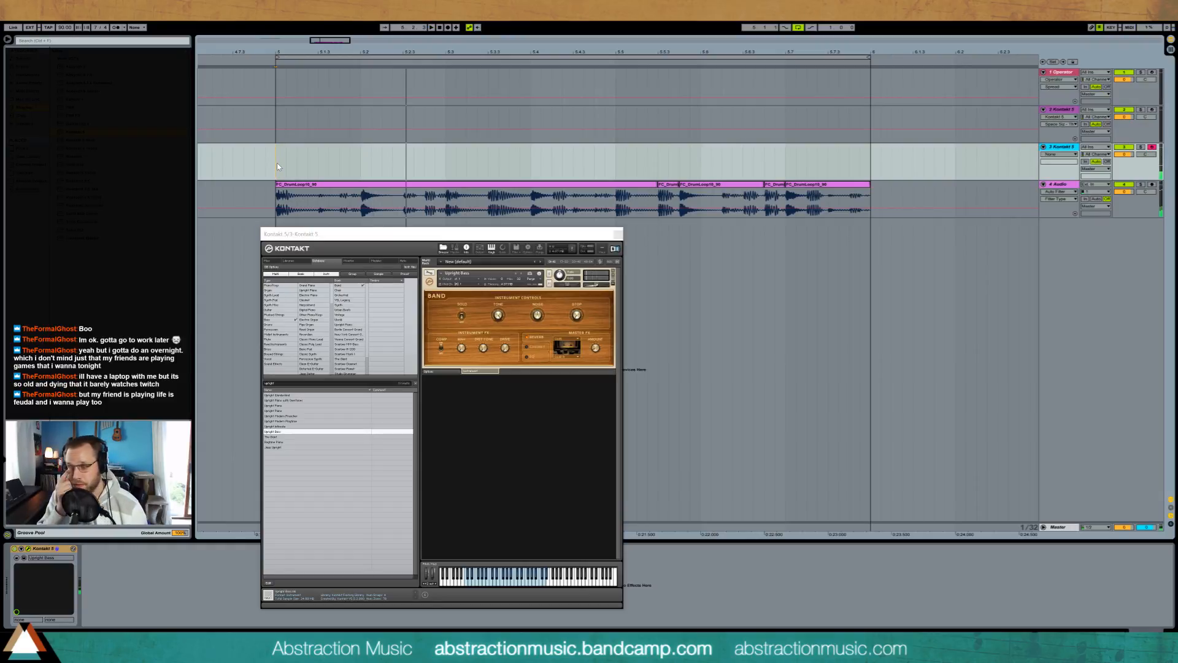
key("space")
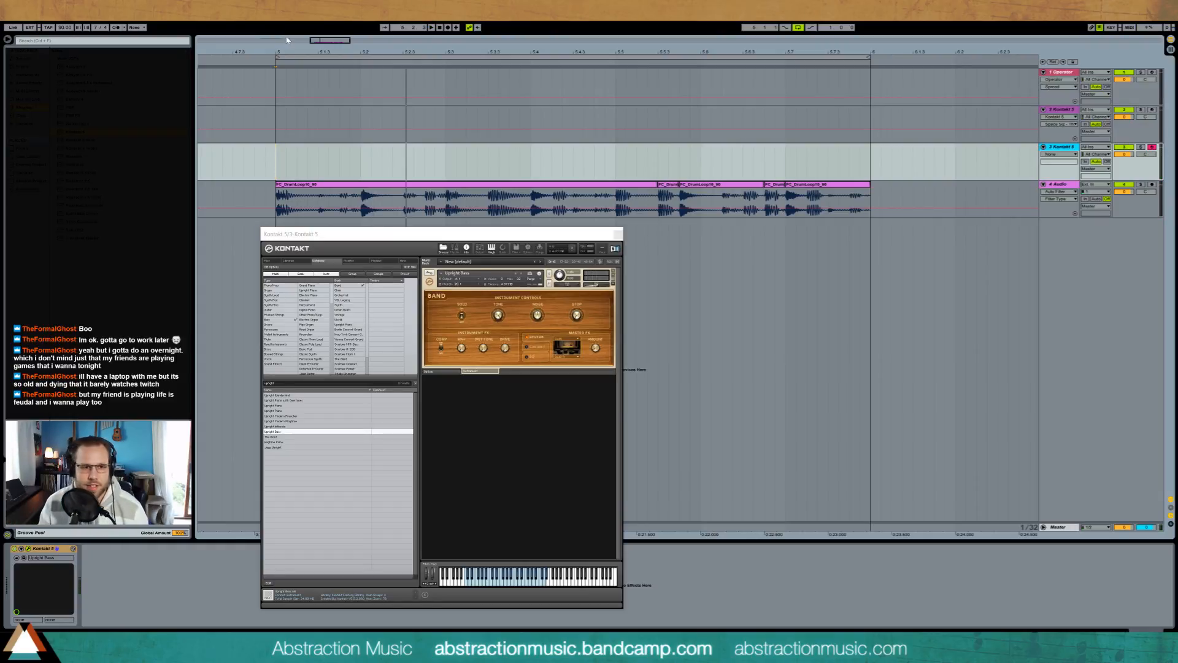
Step: Create an empty MIDI clip across bar 5 on the Upright Bass track and open it
left_click_drag(278, 151, 817, 173)
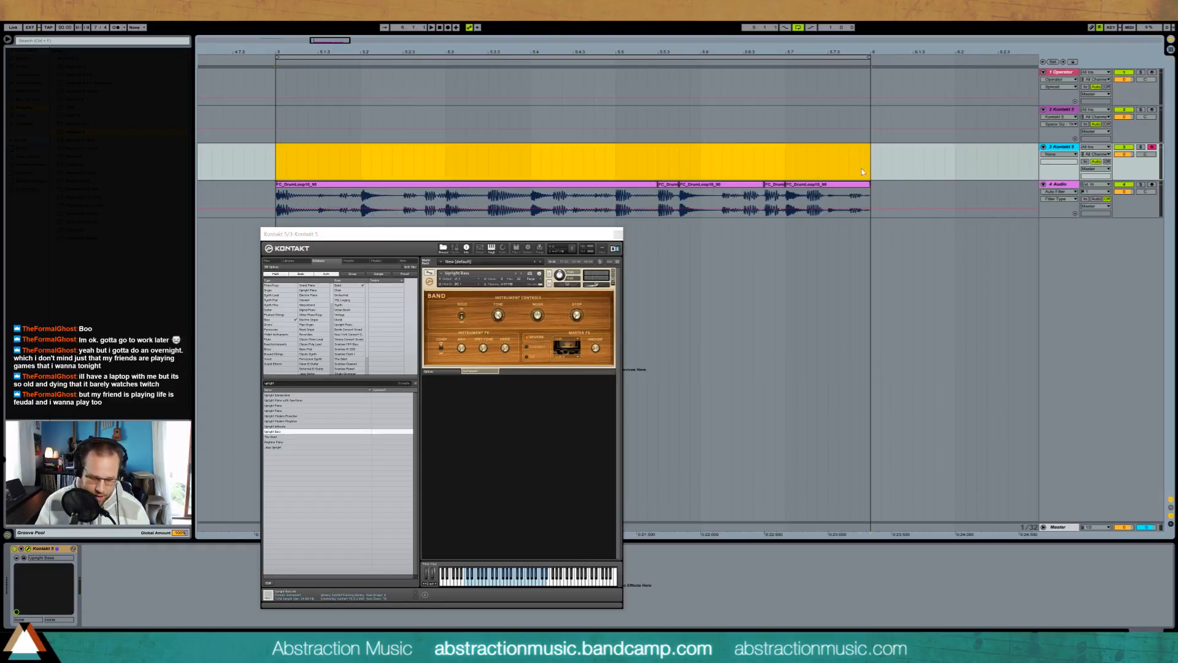
key("ctrl+shift+m")
double_click(763, 150)
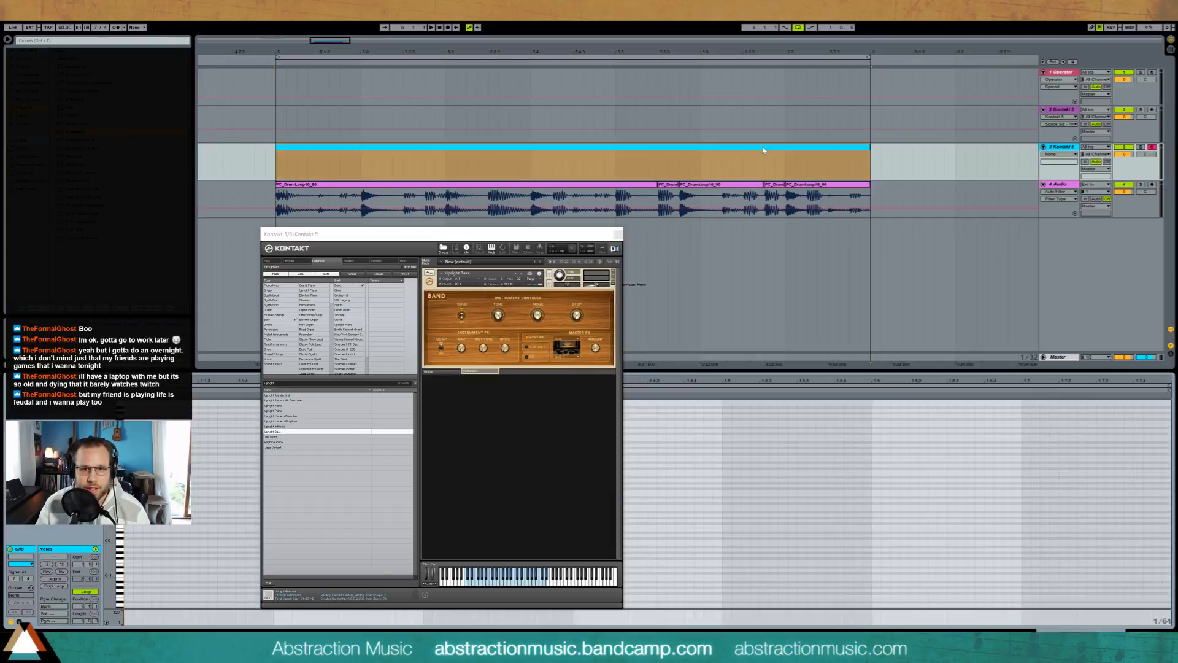
Step: Duplicate the whole edited drum loop so it repeats across bar 6
left_click(832, 185)
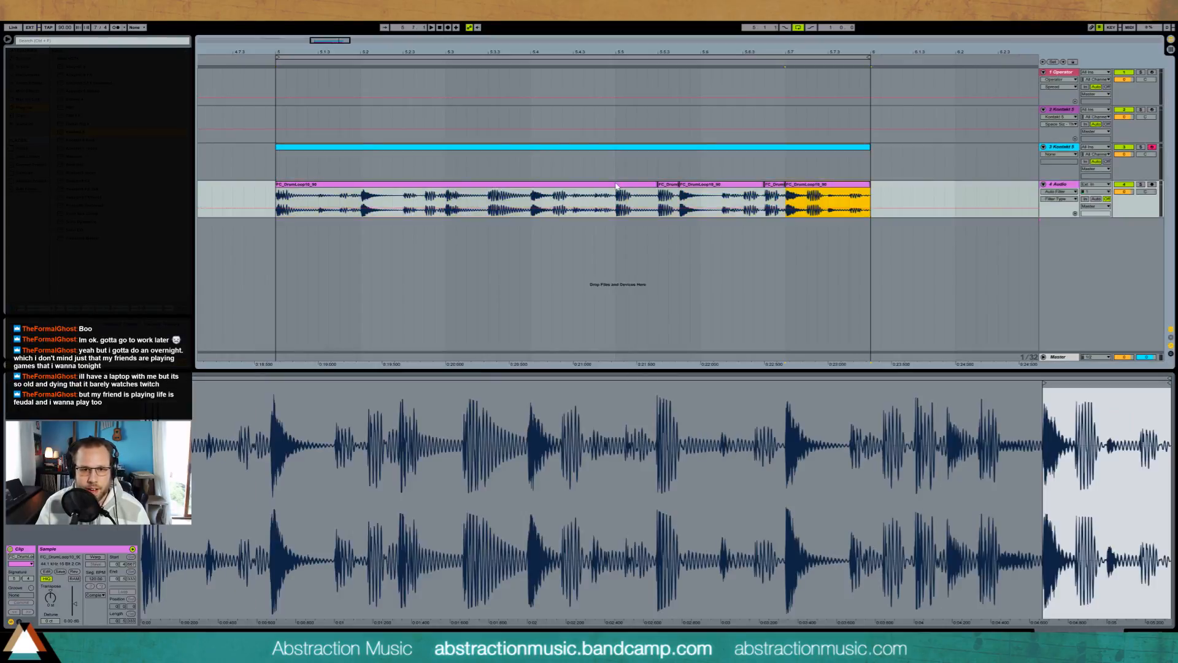
left_click(647, 184, "shift")
key("ctrl+d")
left_click_drag(346, 52, 505, 25)
Step: Replace the one-bar clip on the Upright Bass track with an empty MIDI clip spanning bars 5 and 6
left_click_drag(305, 167, 667, 164)
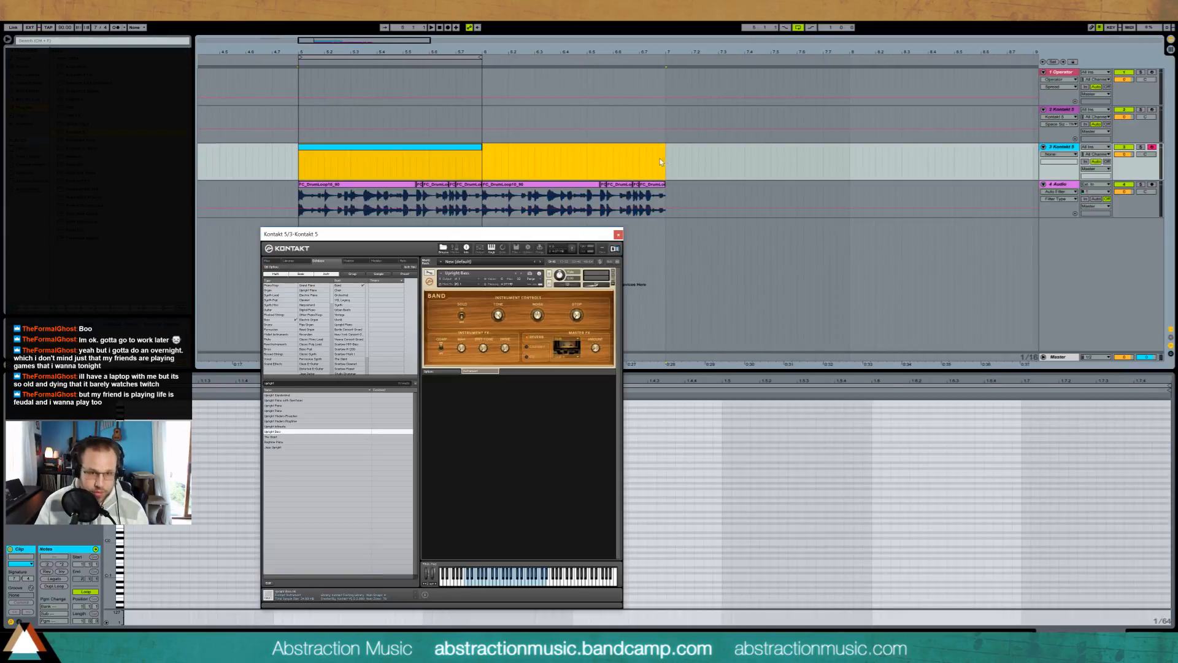
left_click(421, 155)
left_click(658, 168)
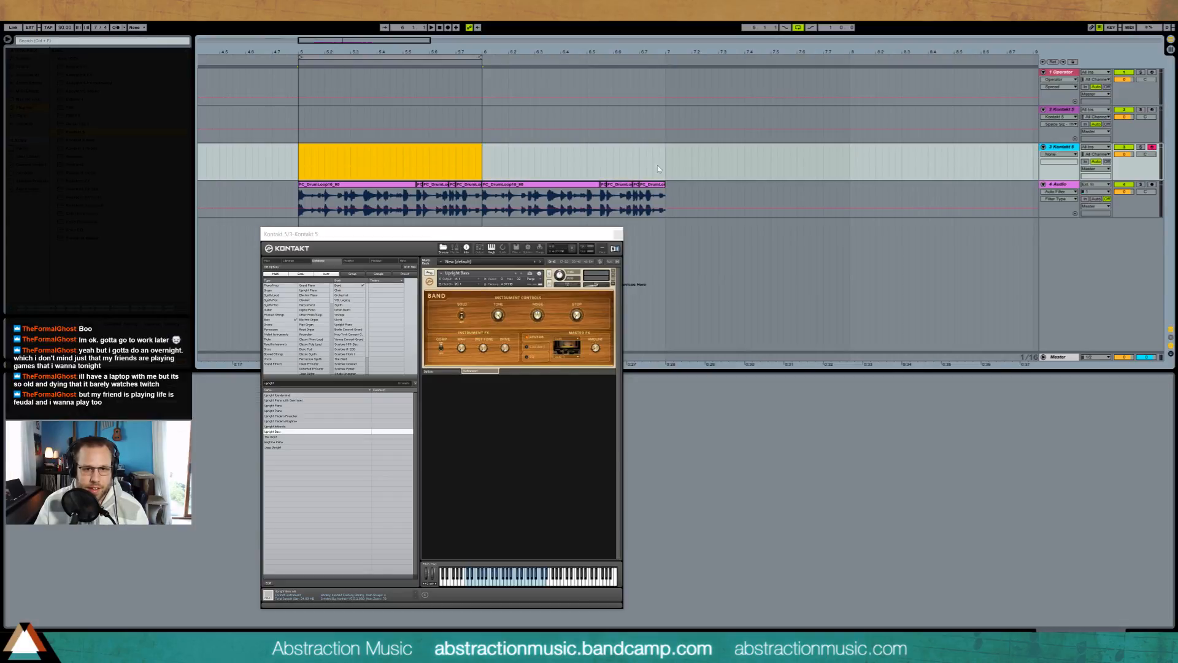
left_click(298, 165)
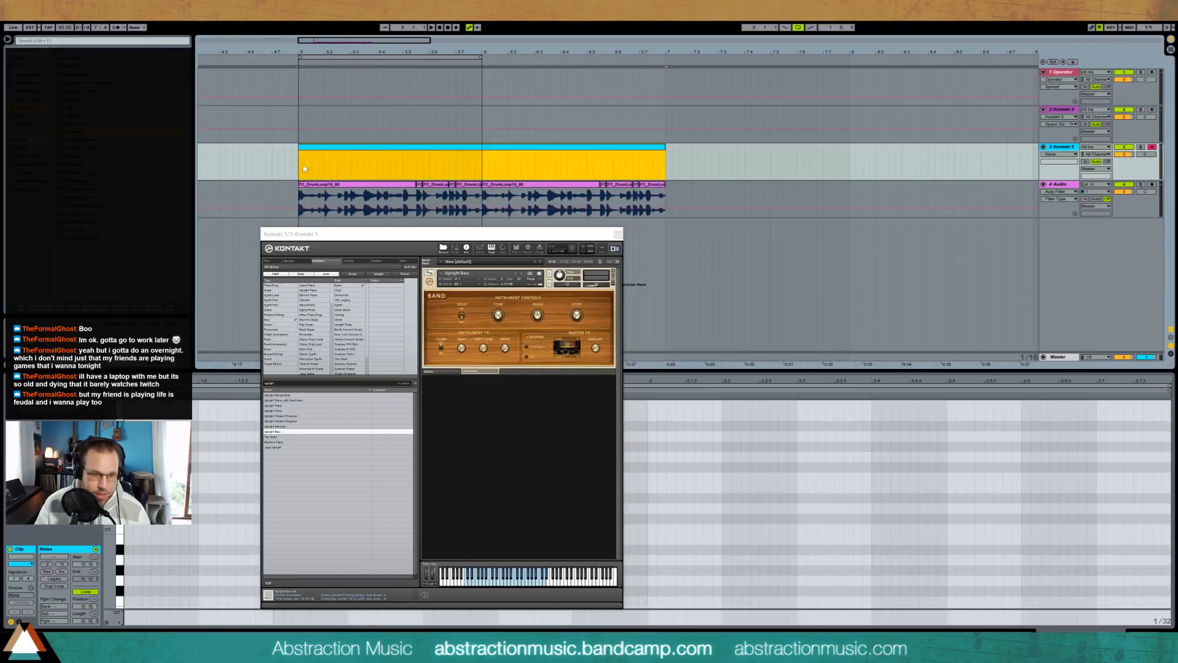
Step: Close the Kontakt window and create a return track with a Reverb effect for the drums
left_click(617, 235)
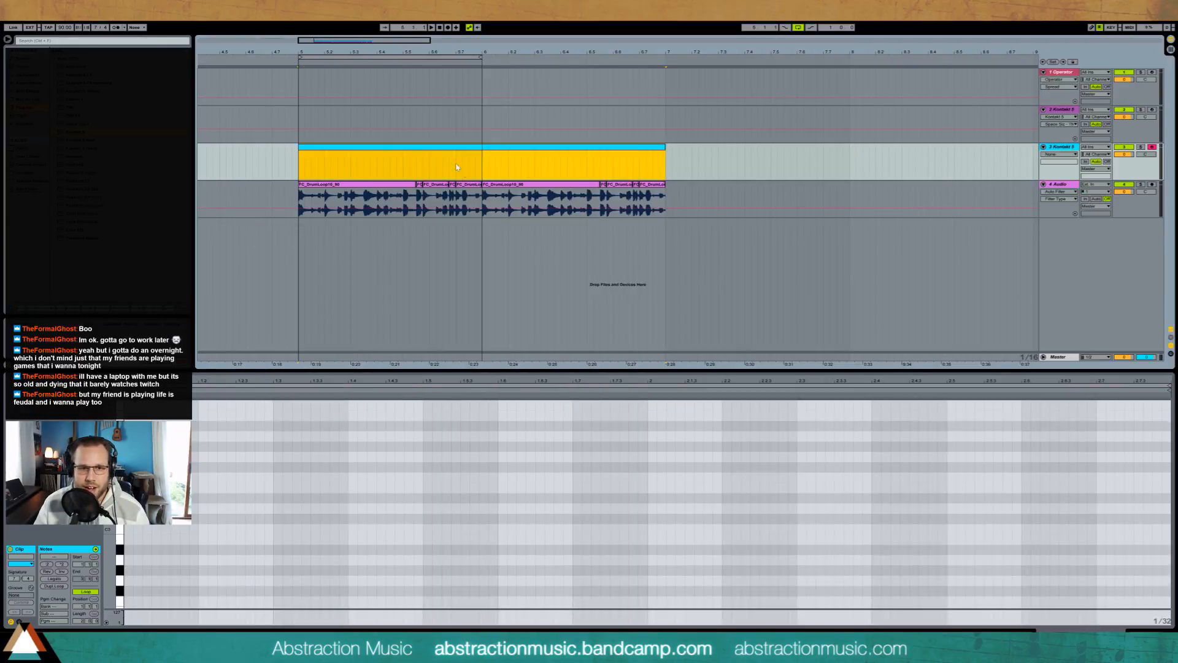
left_click(1070, 186)
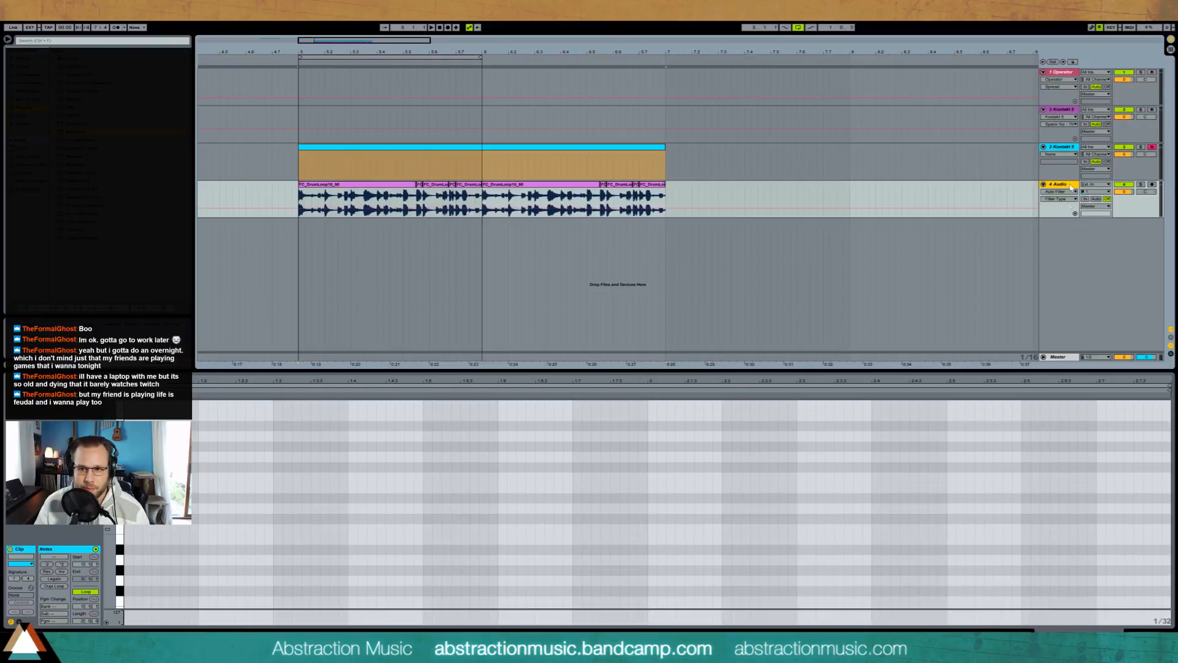
key("shift+Tab")
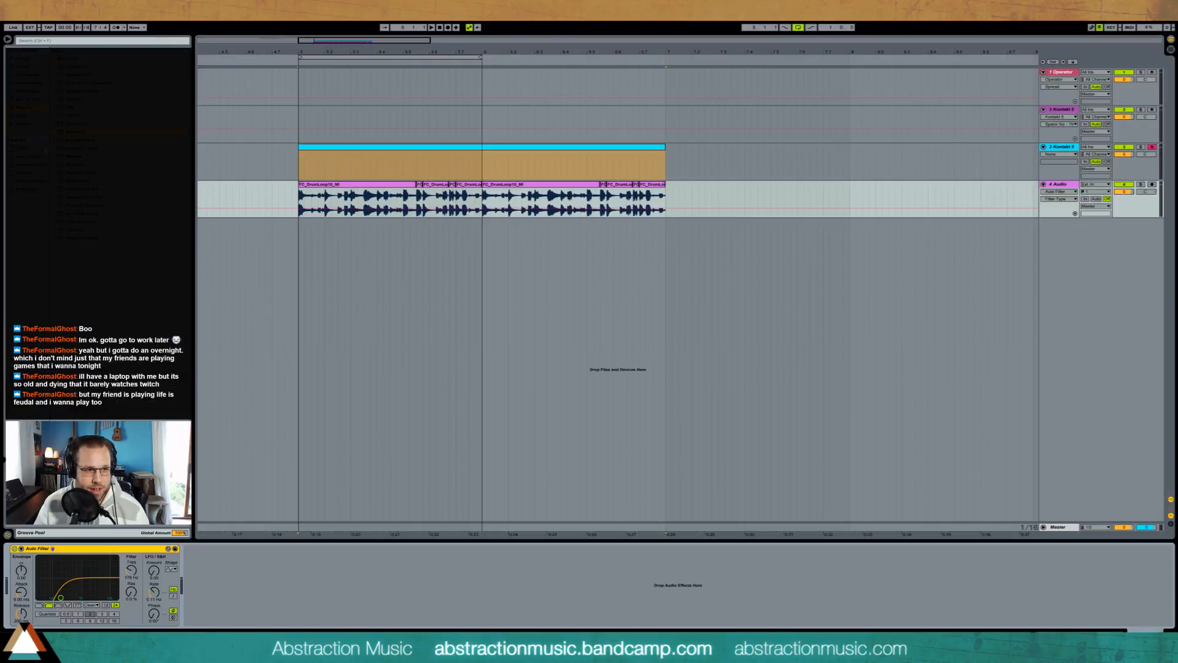
left_click(27, 83)
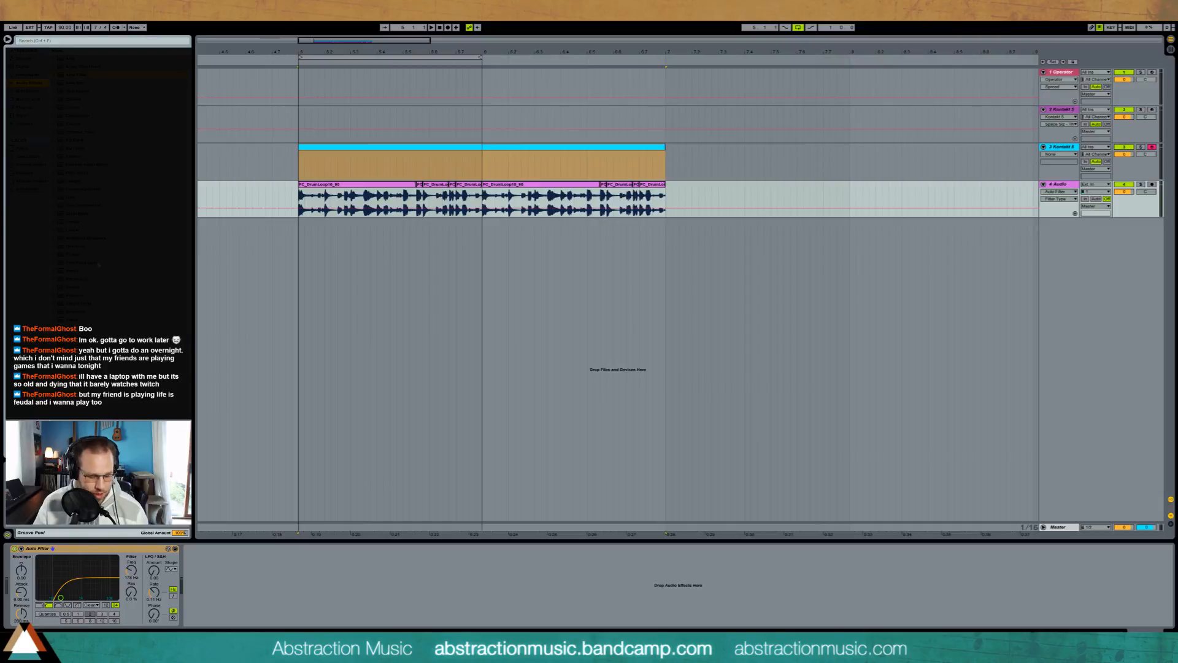
key("ctrl+alt+t")
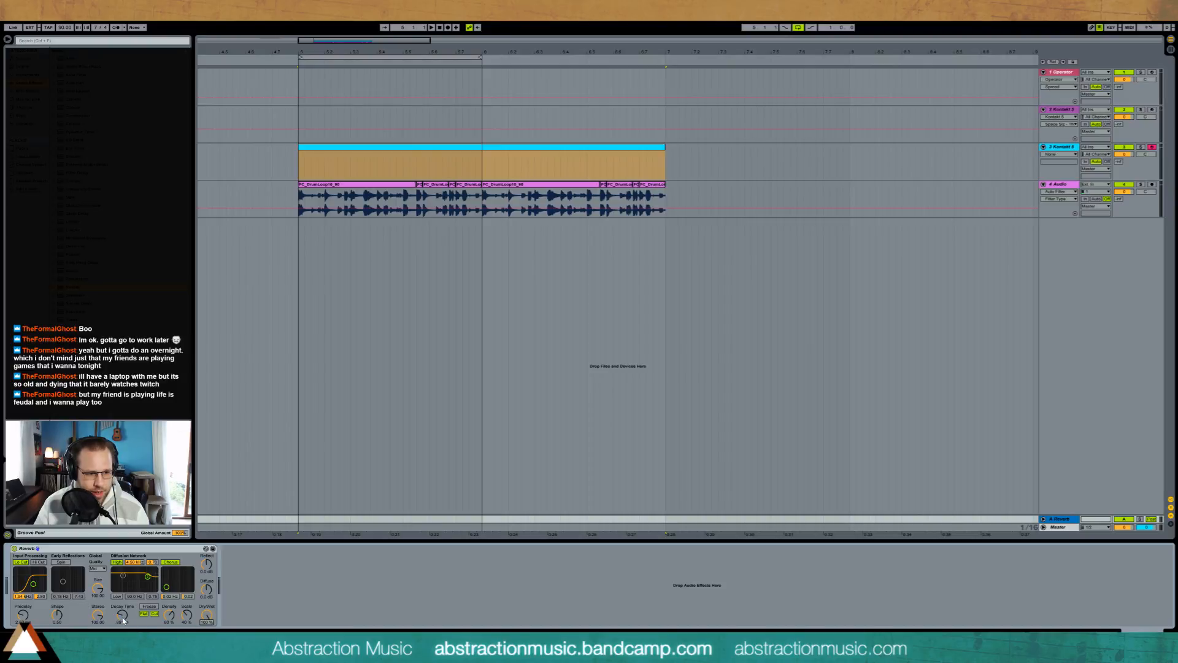
Step: Send the drum track to the Reverb return and lower the reverb's input filter frequency during playback
left_click_drag(1119, 199, 1119, 181)
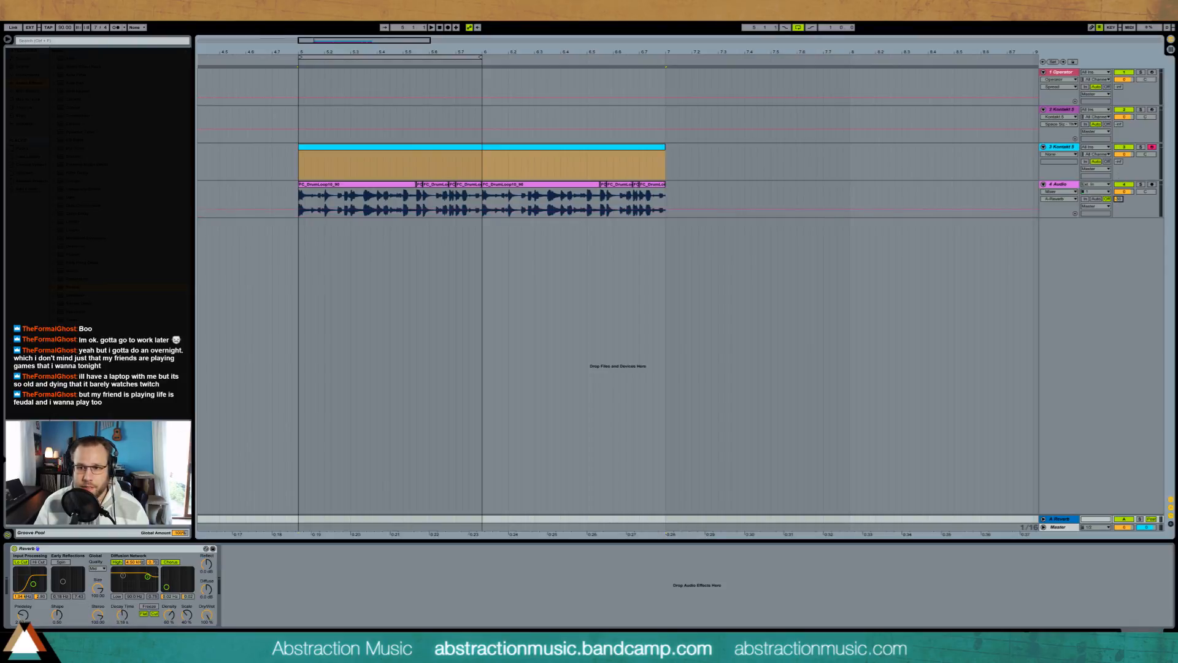
key("space")
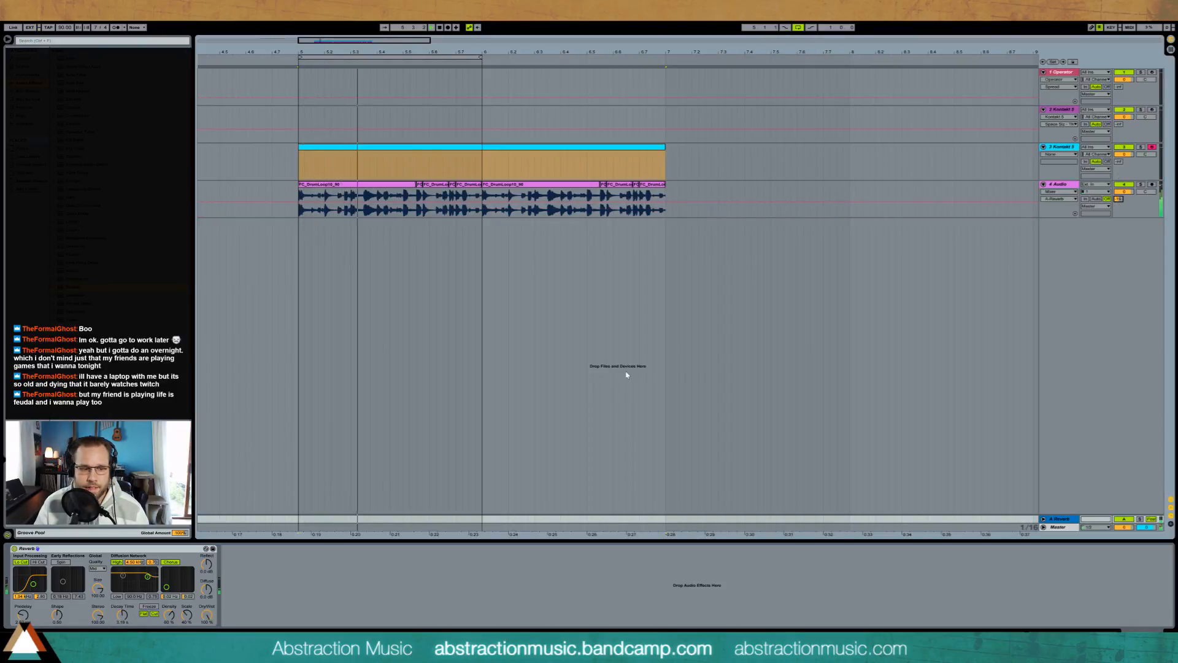
left_click_drag(34, 592, 28, 593)
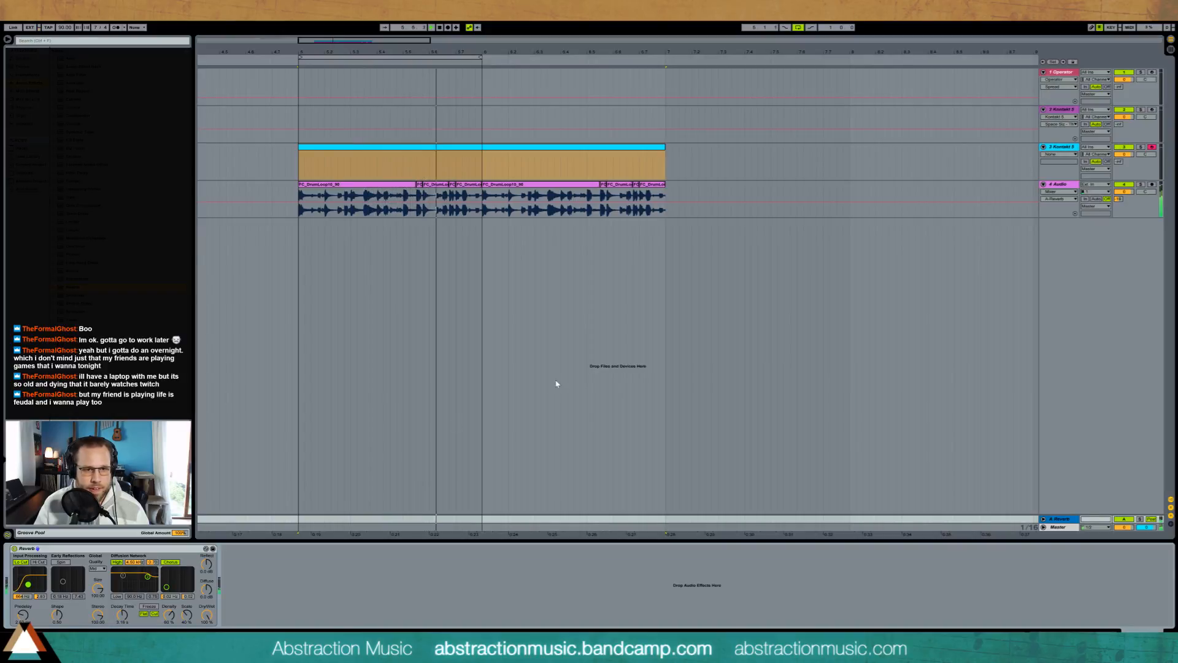
Step: Extend the loop across bars 5 and 6 and record a bass line there in place of the empty Upright Bass clip
left_click_drag(481, 57, 666, 78)
left_click(473, 153)
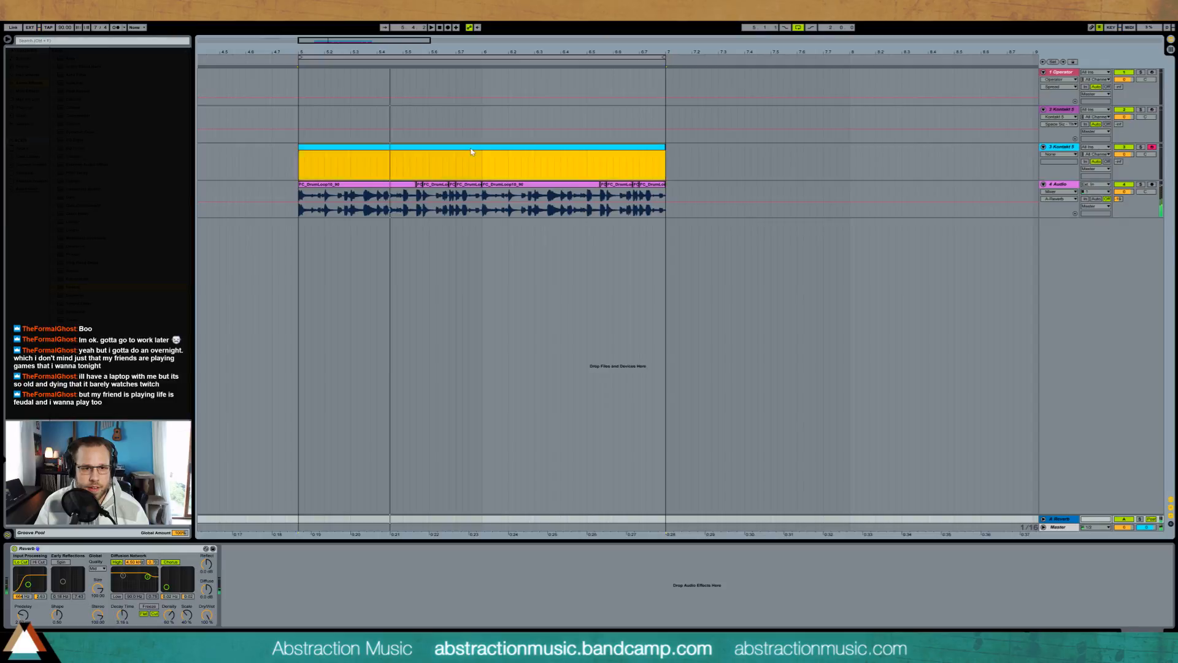
key("Delete")
key("space")
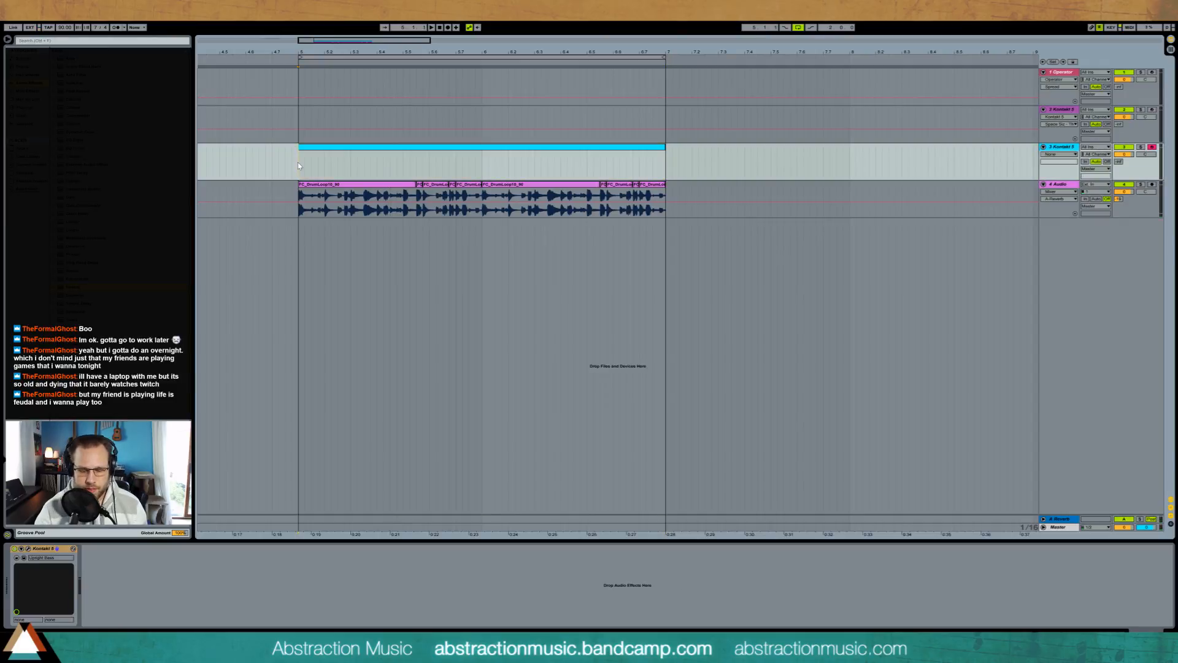
key("F9")
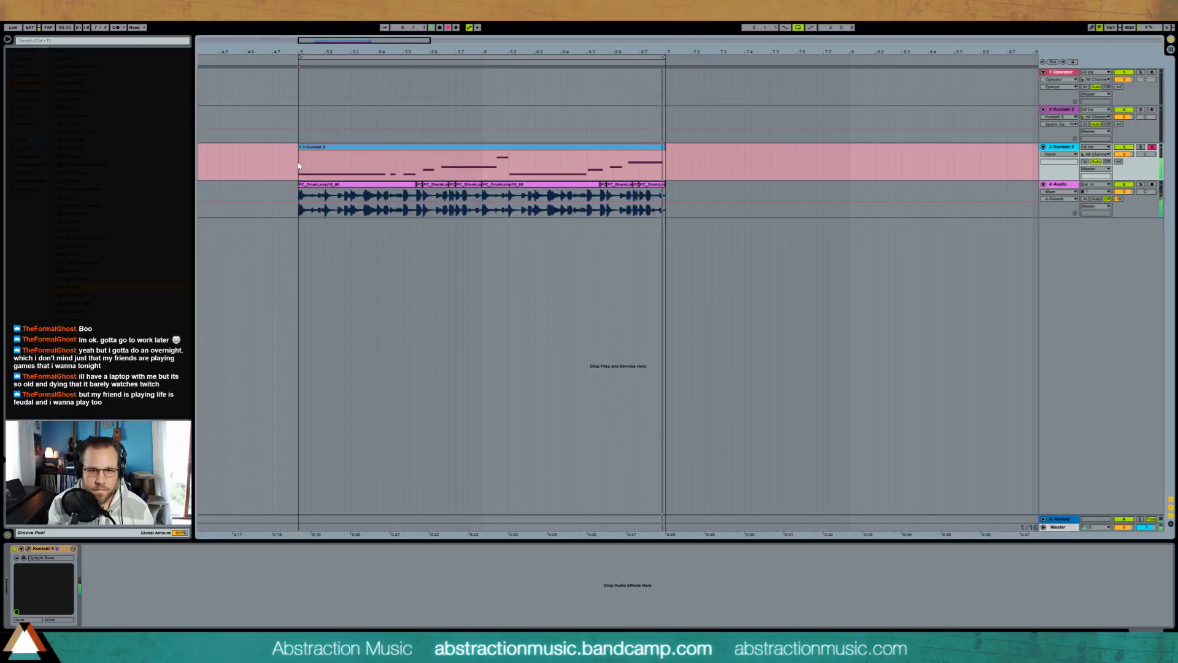
key("space")
key("space")
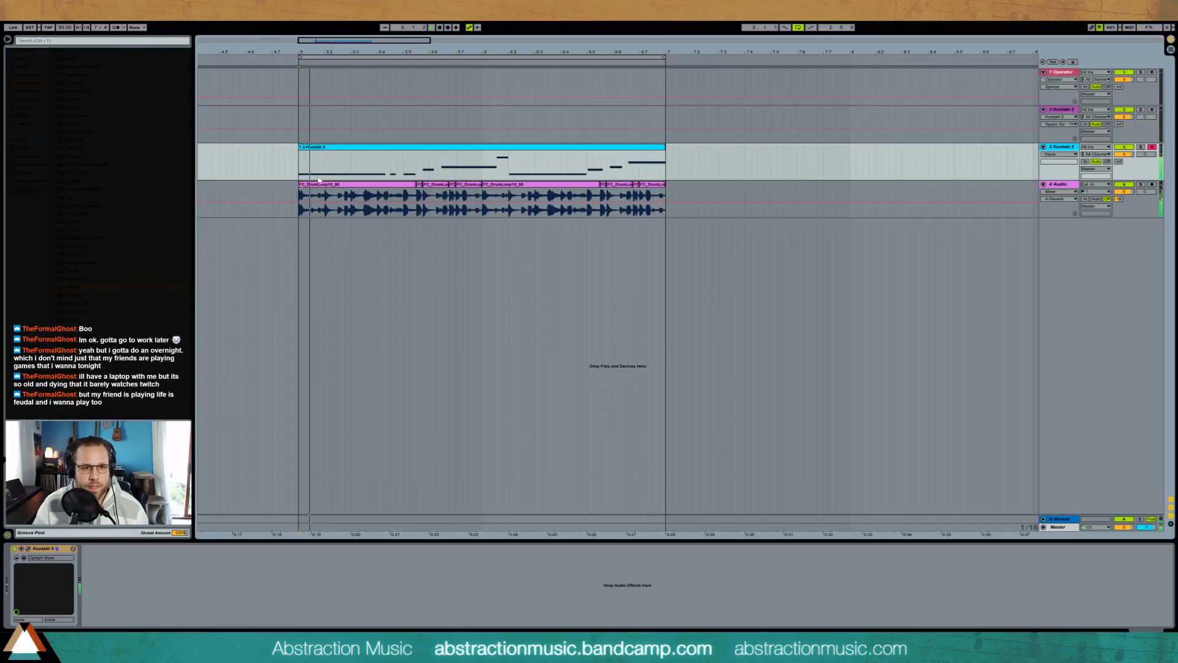
Step: Open the recorded bass clip, shorten the note before the highest one, and move the highest note earlier to meet its end
double_click(334, 147)
left_click(644, 472)
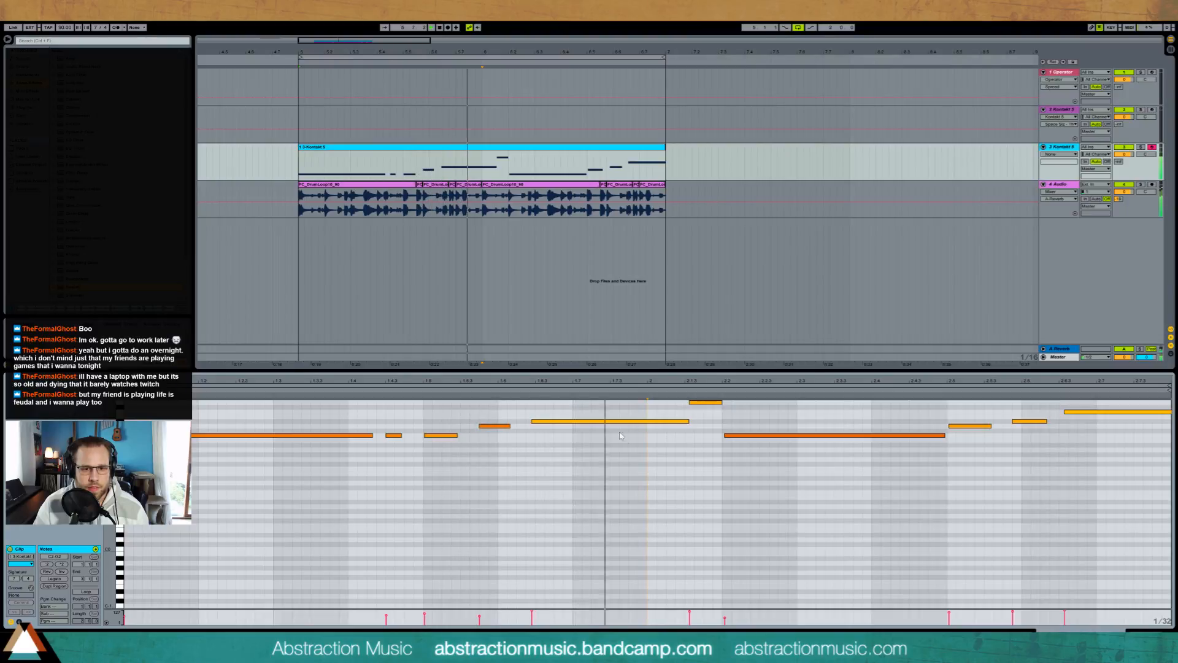
left_click_drag(689, 422, 608, 422)
left_click(706, 402)
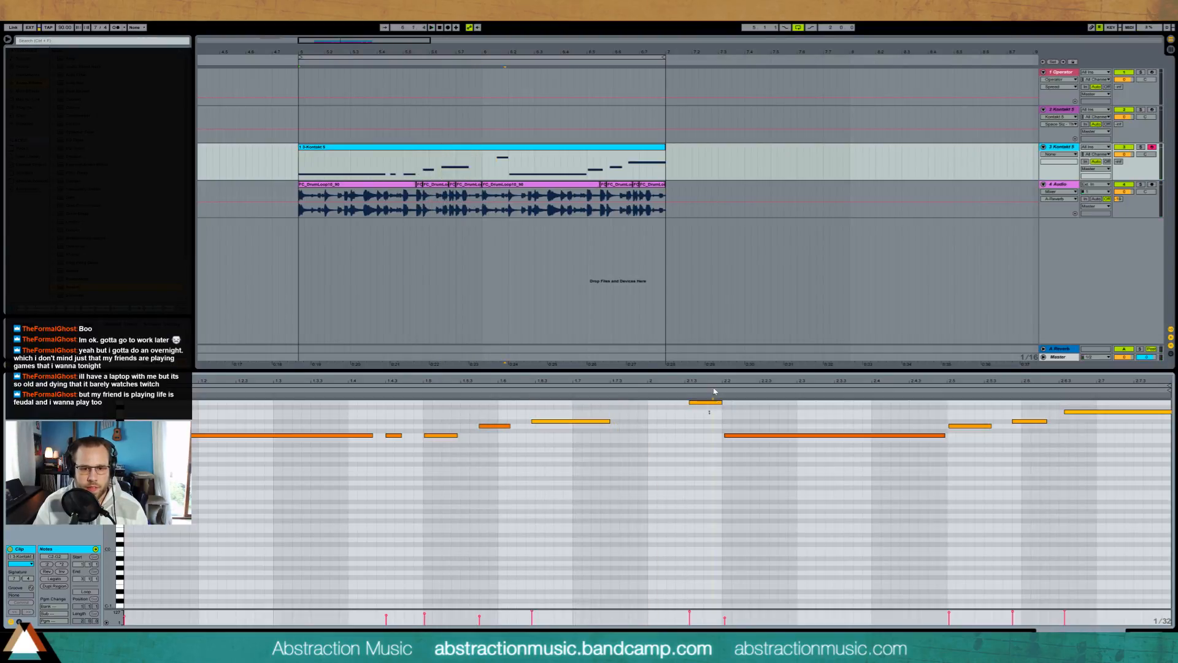
key("Left")
key("Left")
key("Left")
key("Left")
key("Left")
key("Left")
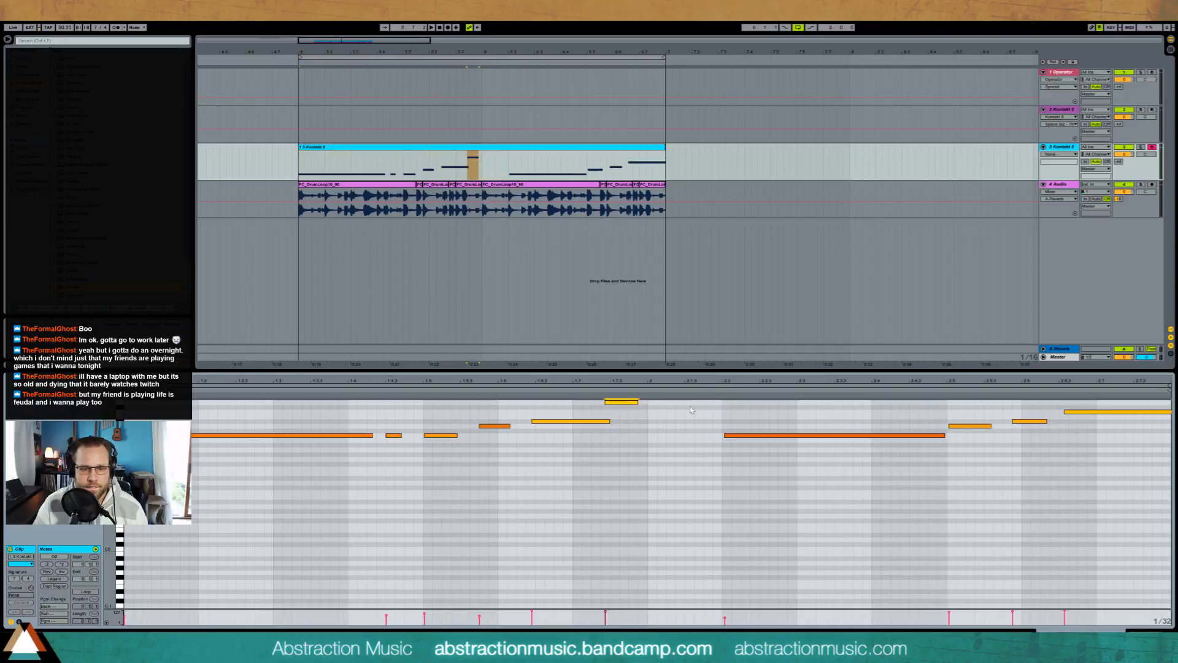
Step: Shorten the note before the highest one further and stretch the highest note from there to the start of the clip's second bar
left_click_drag(611, 422, 554, 424)
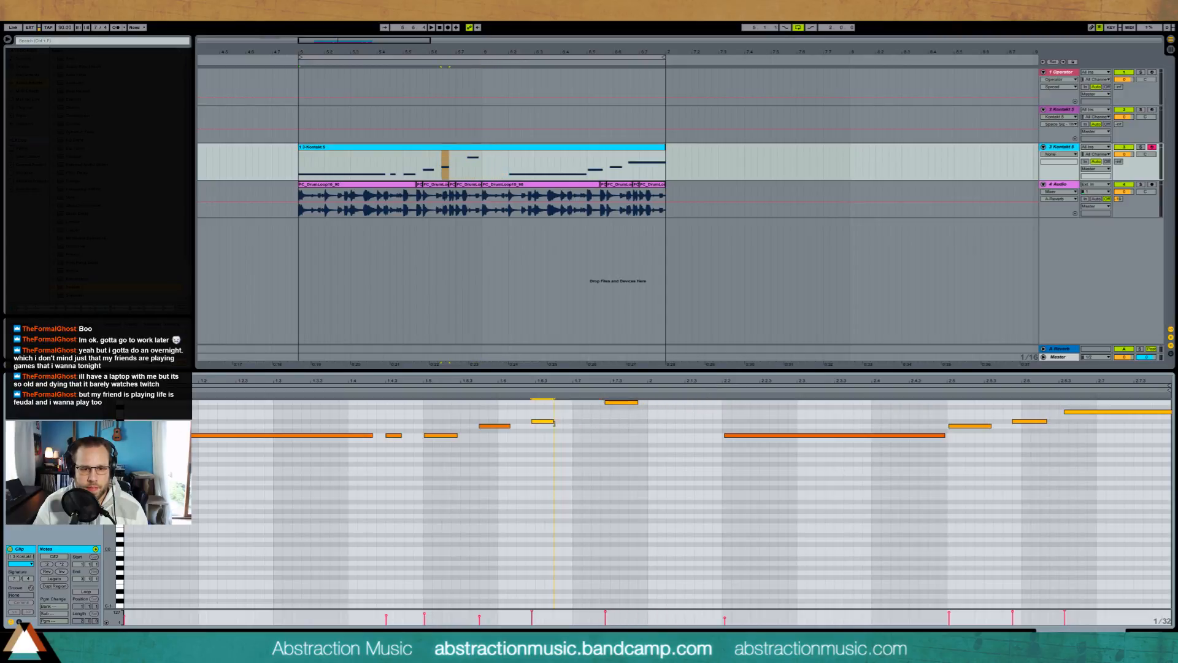
left_click_drag(617, 404, 647, 405)
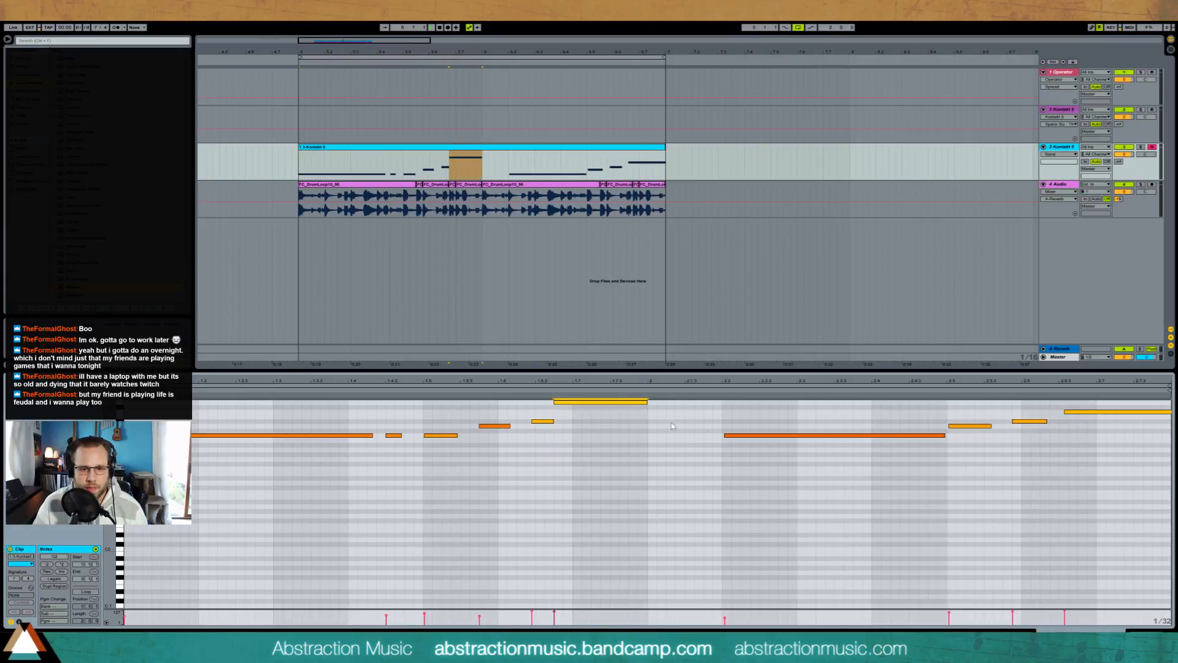
key("space")
Step: Move the second long low note earlier so it starts exactly on the clip's second bar
left_click_drag(728, 409, 753, 461)
key("ctrl+u")
key("Left")
key("Left")
key("Left")
key("Left")
key("Left")
key("Left")
key("Left")
key("Left")
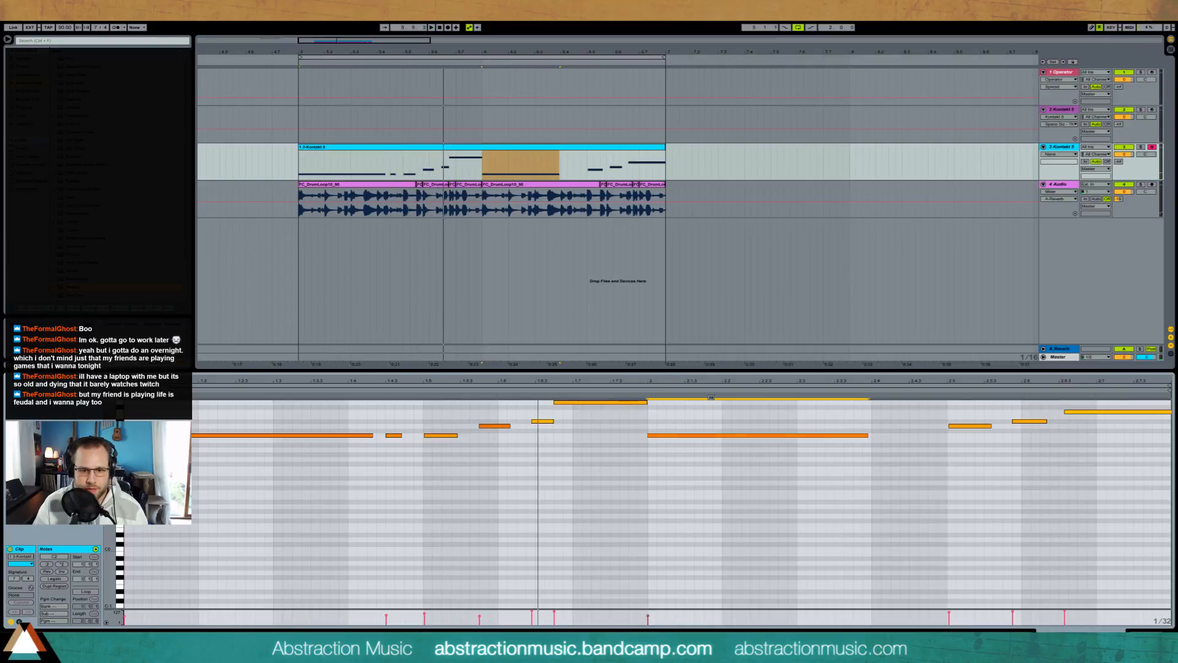
Step: Tighten the timing of the short bass notes in the clip's first bar, starting the one before the highest note slightly later
left_click(391, 435)
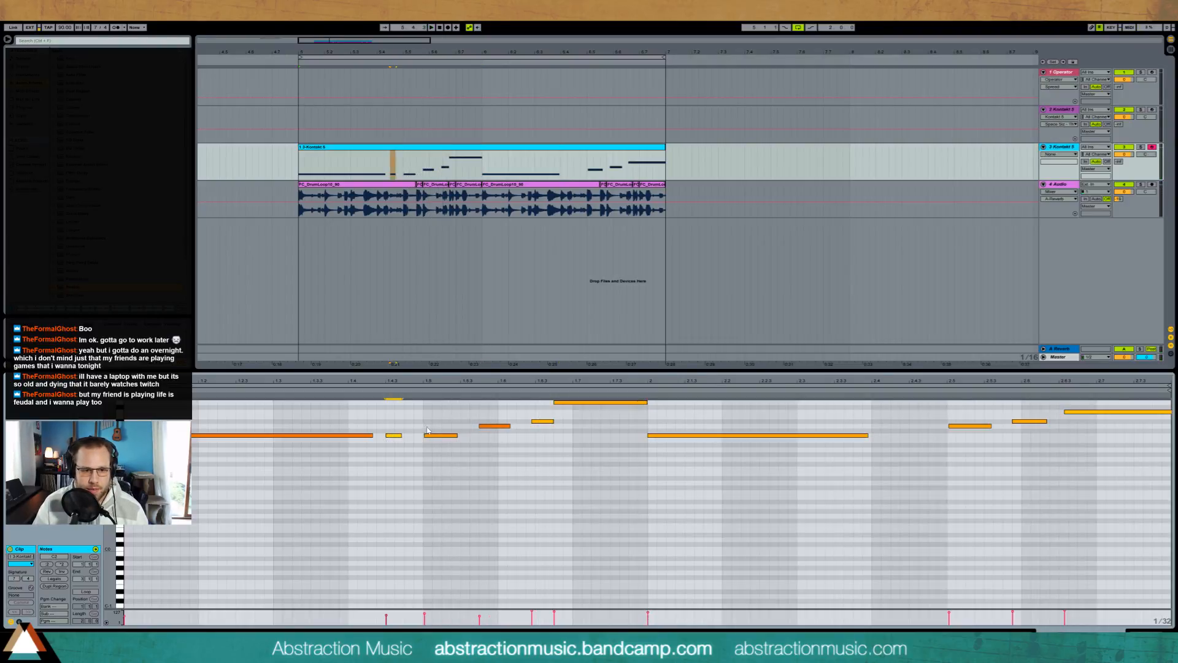
left_click(430, 435)
left_click_drag(533, 421, 557, 419)
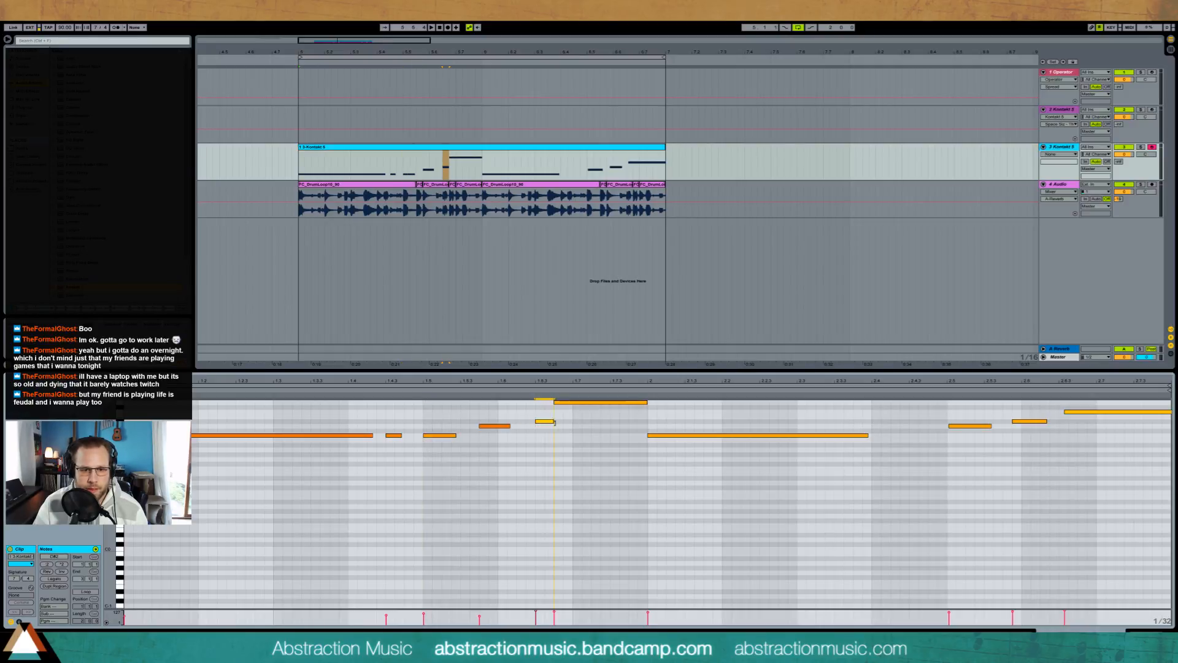
left_click(528, 395)
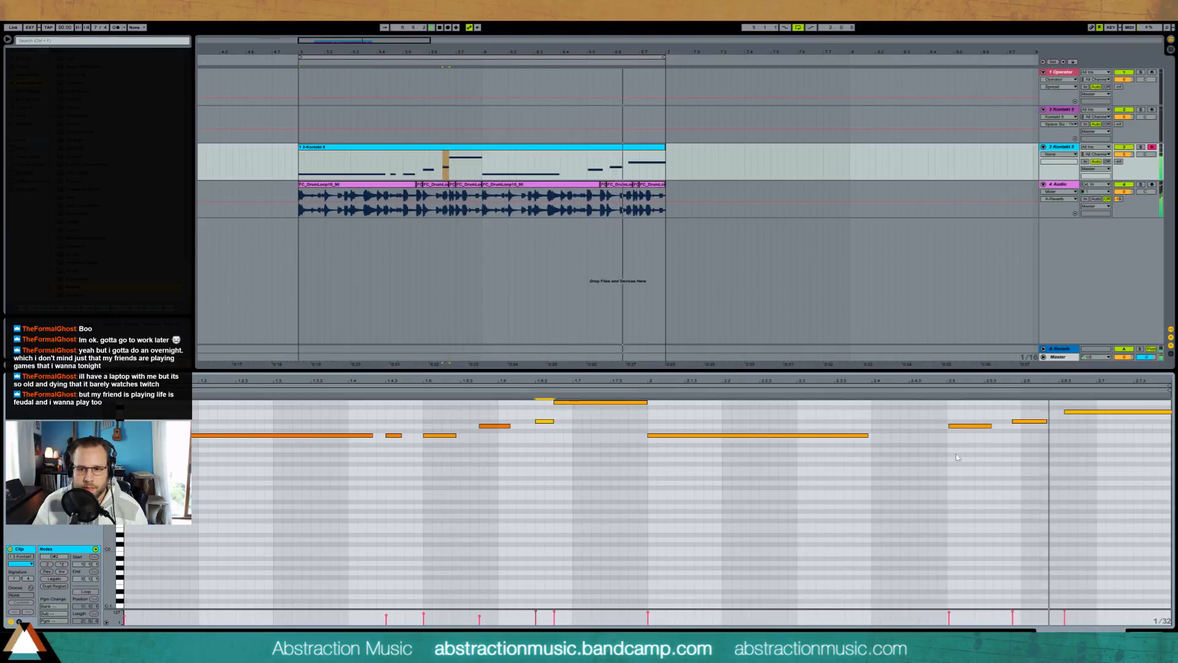
Step: Transpose the last three bass notes up and put the first two of them on the same pitch
scroll(1133, 500, "up", 2)
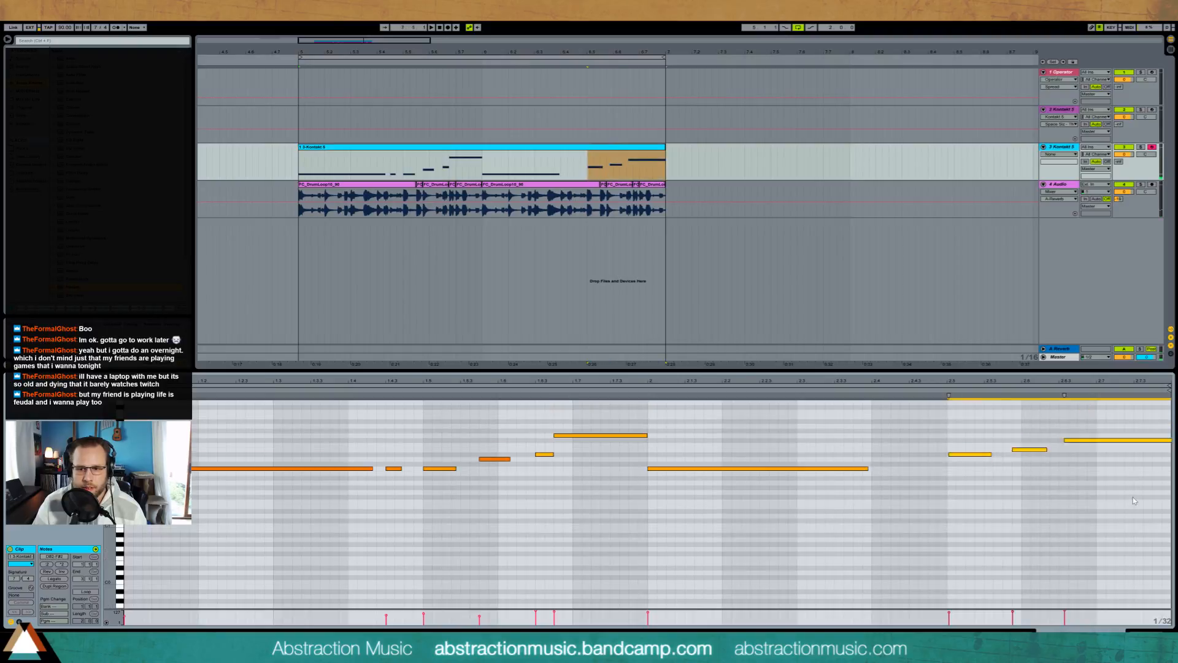
key("Up")
key("Up")
key("Up")
key("Up")
key("Up")
key("Up")
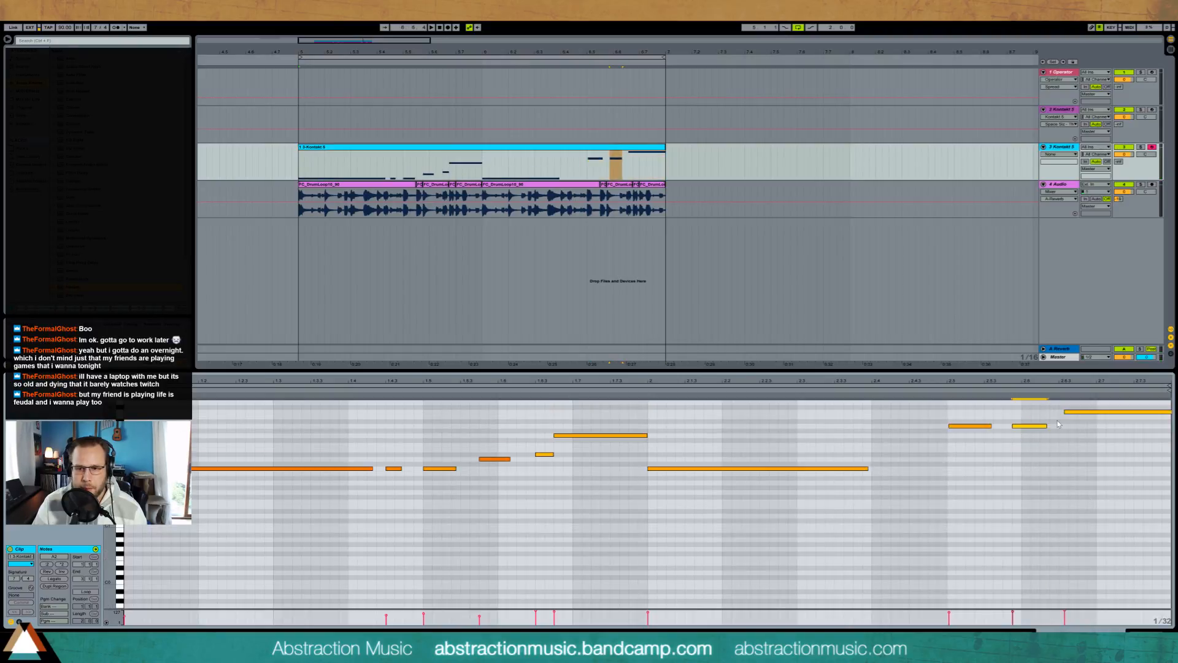
Step: Reshape the last three bass notes into a descending run and shift them slightly earlier
left_click_drag(978, 427, 979, 417)
left_click(1112, 412)
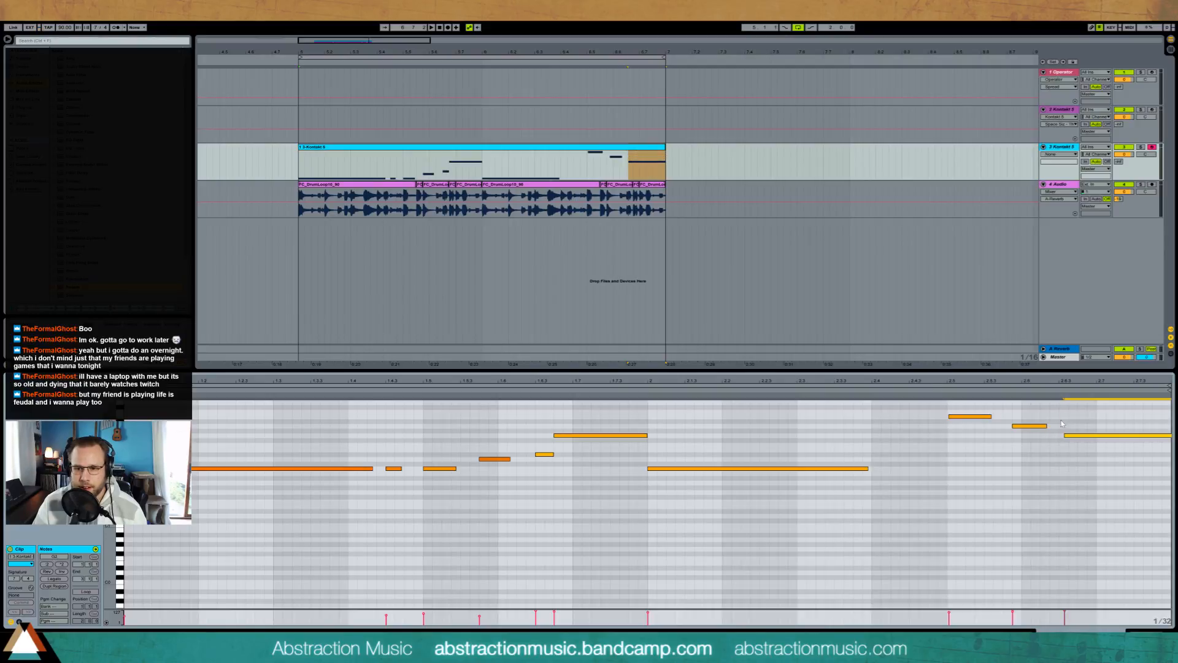
left_click_drag(970, 416, 968, 416)
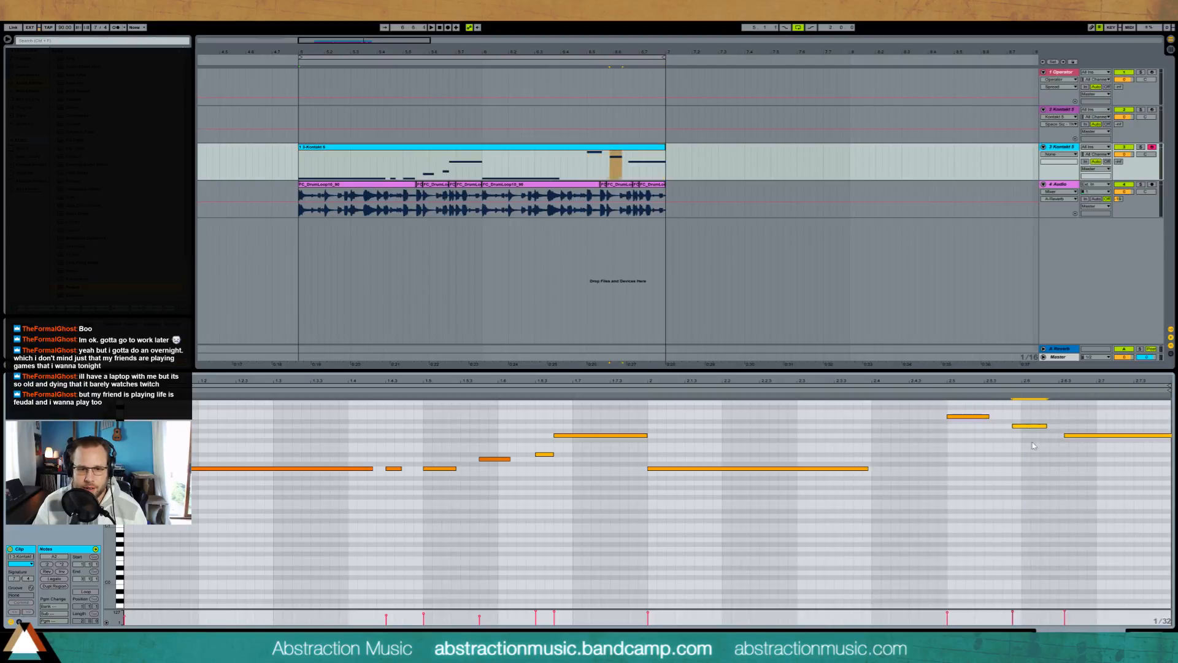
left_click(1085, 436)
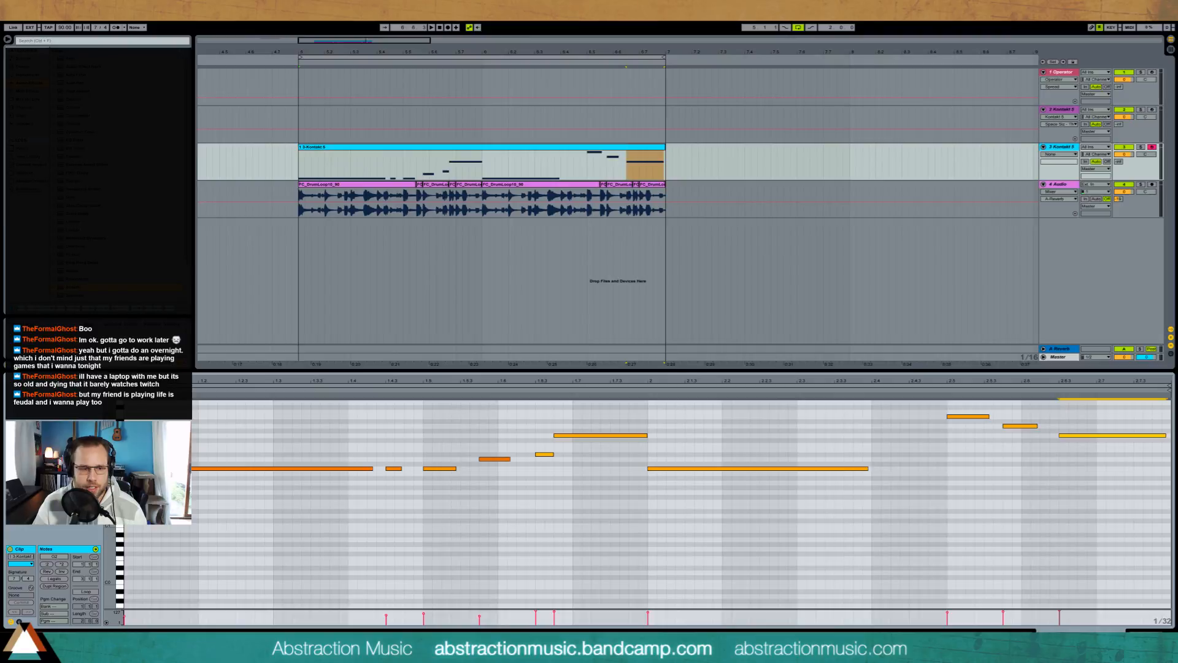
Step: Draw a downward pitch bend ramp over the end of the last bass note in the clip's envelope
left_click(19, 621)
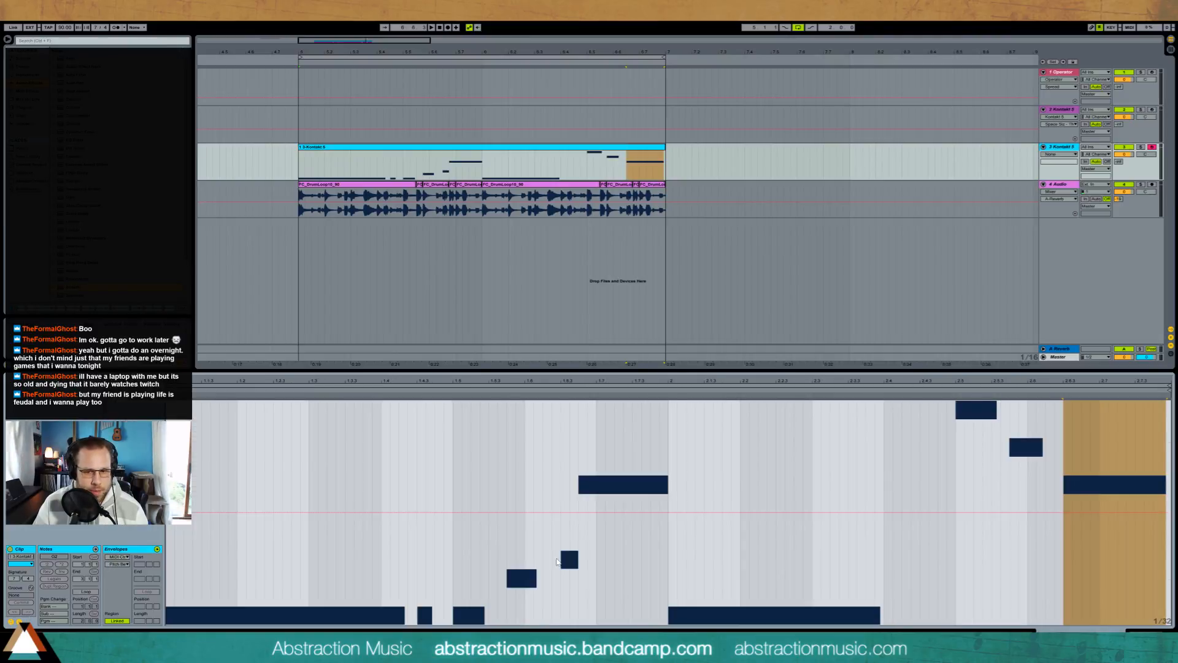
left_click(1132, 515)
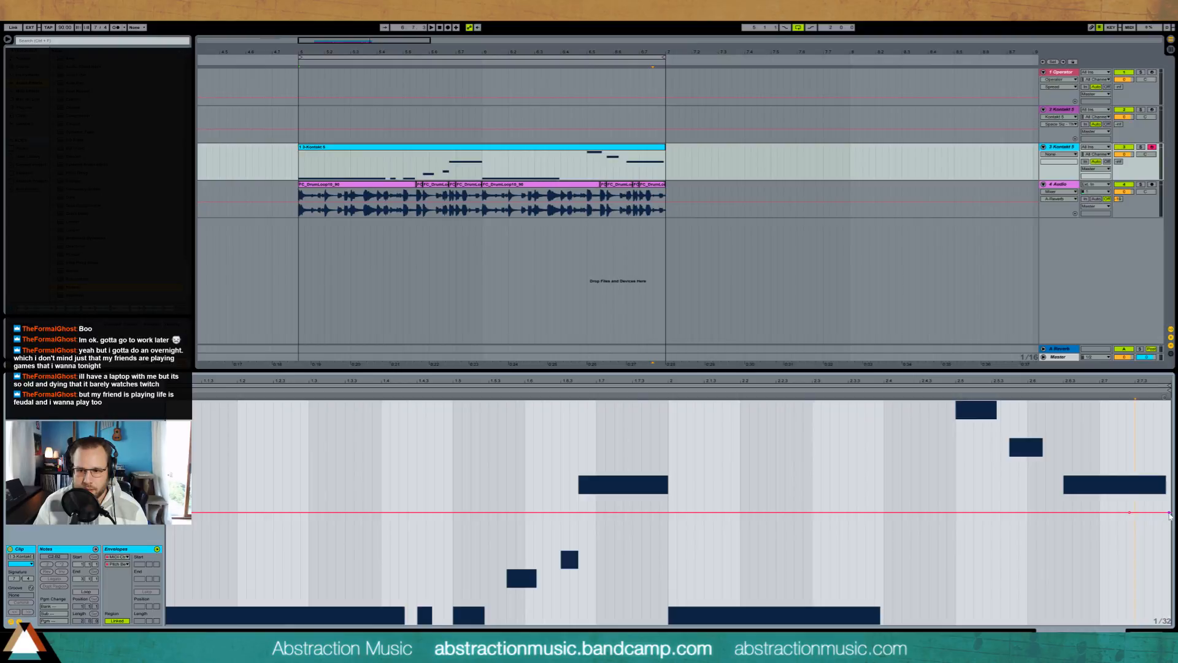
left_click_drag(1163, 514, 1169, 621)
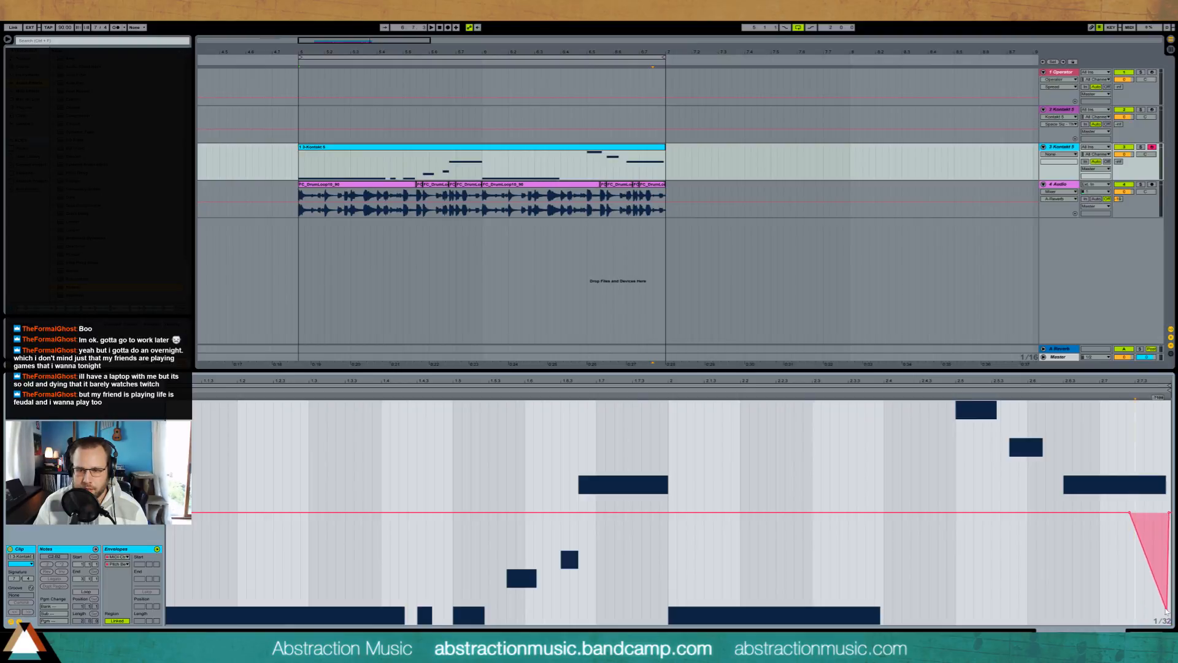
Step: Play the loop and check the Upright Bass instrument's controls in Kontakt
key("space")
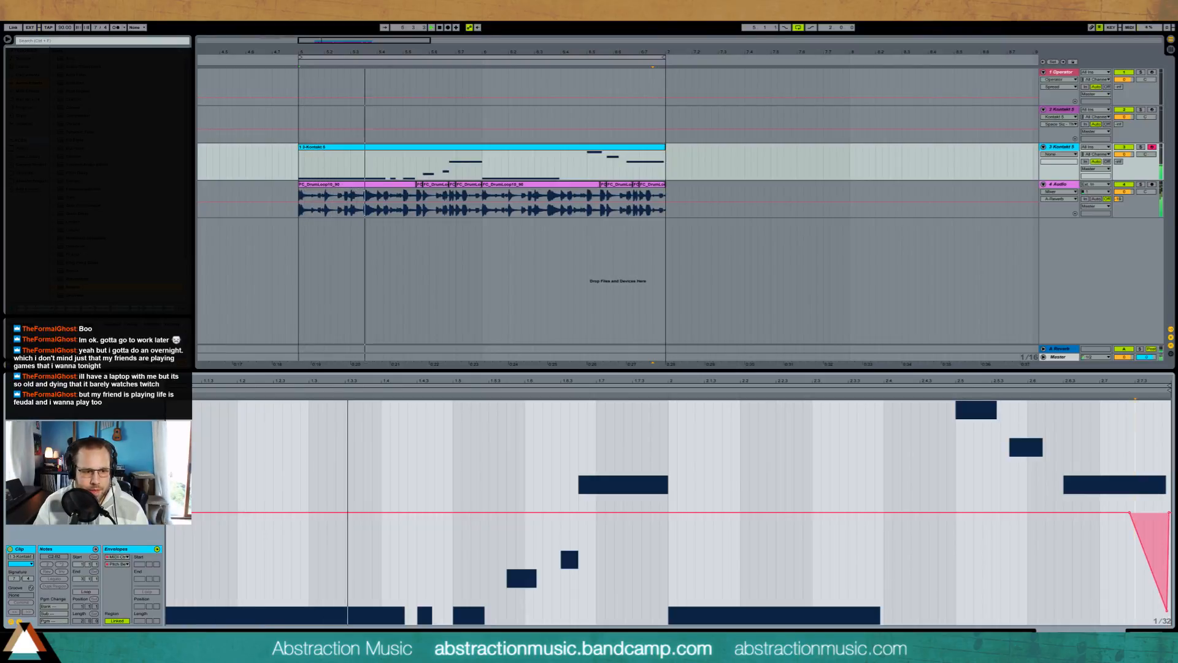
key("shift+Tab")
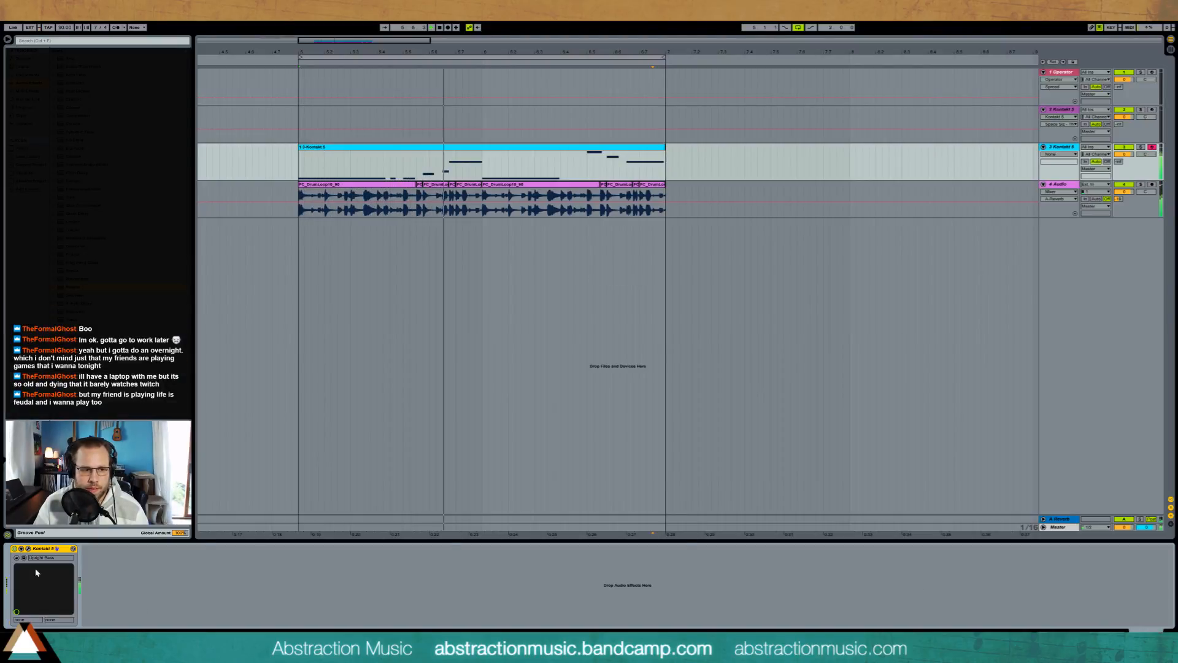
left_click(28, 549)
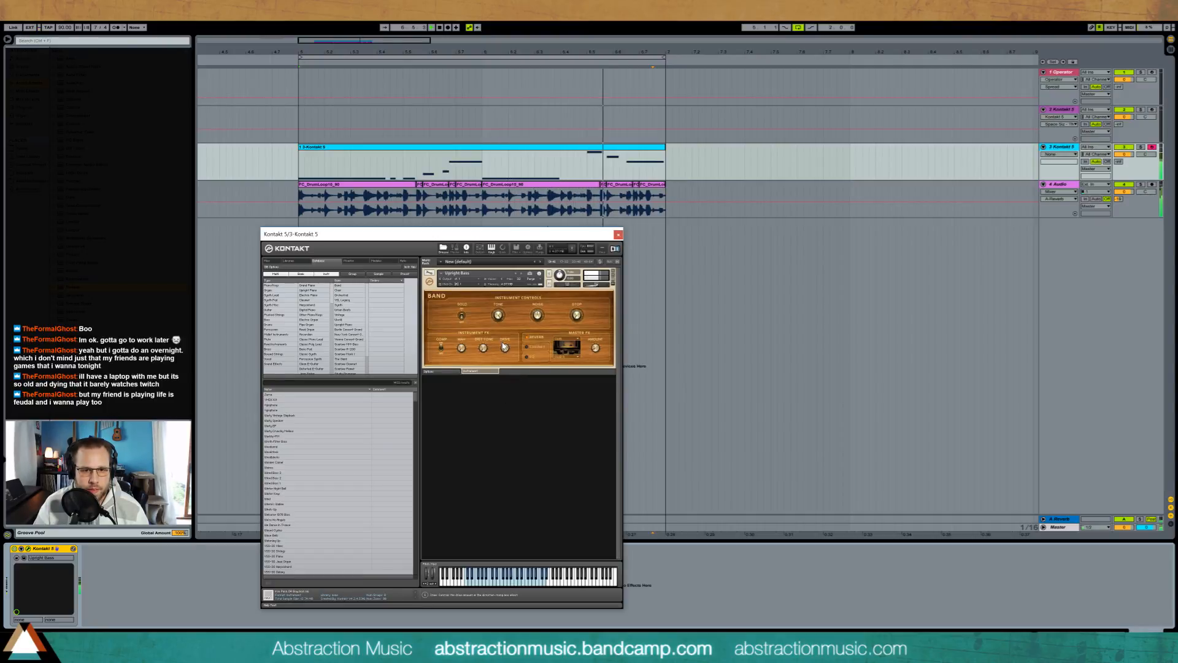
key("shift+Tab")
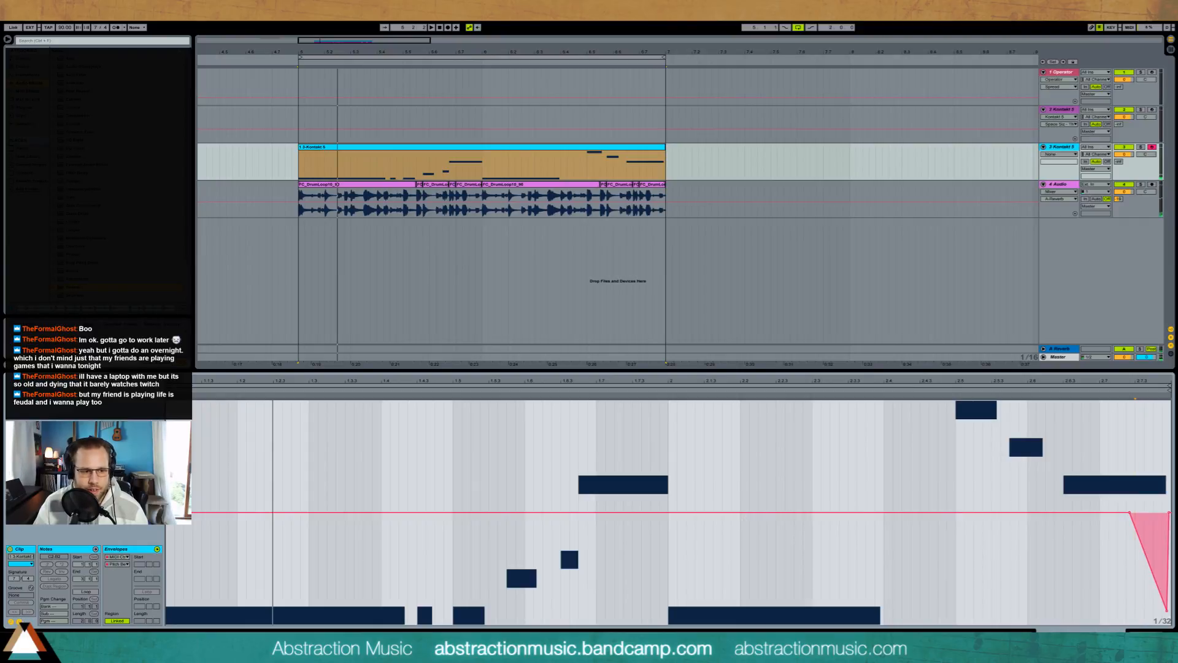
Step: Lower the first two notes of the closing bass run by one semitone and play the loop
left_click(19, 622)
left_click_drag(931, 413, 1036, 437)
key("Down")
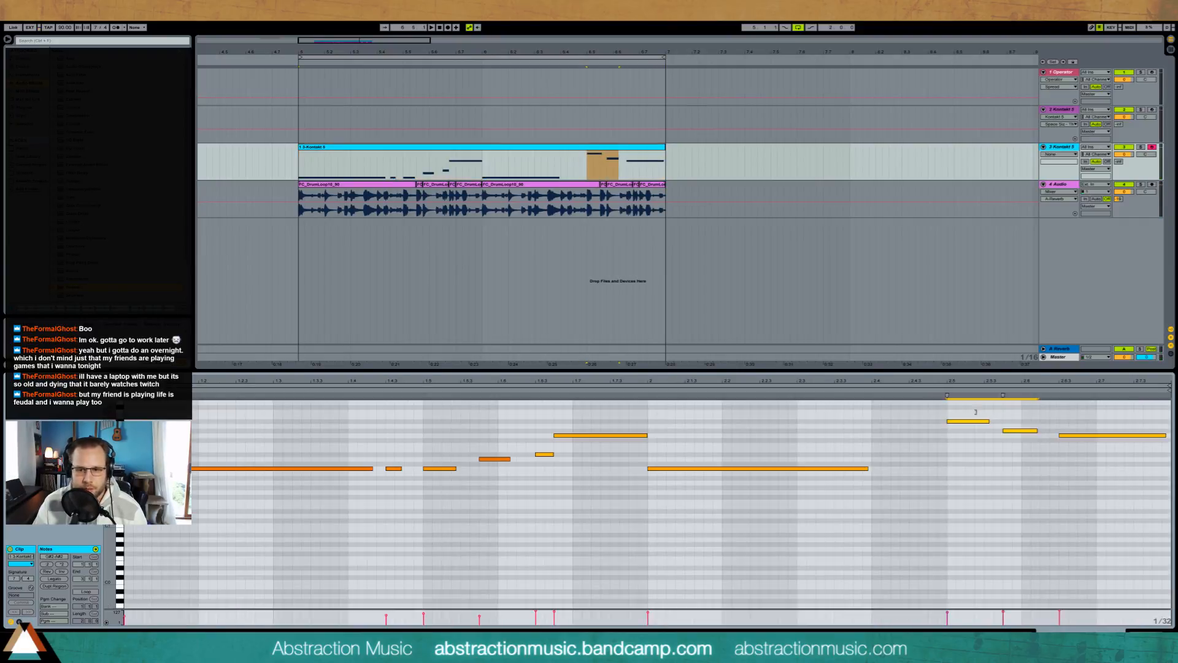
key("space")
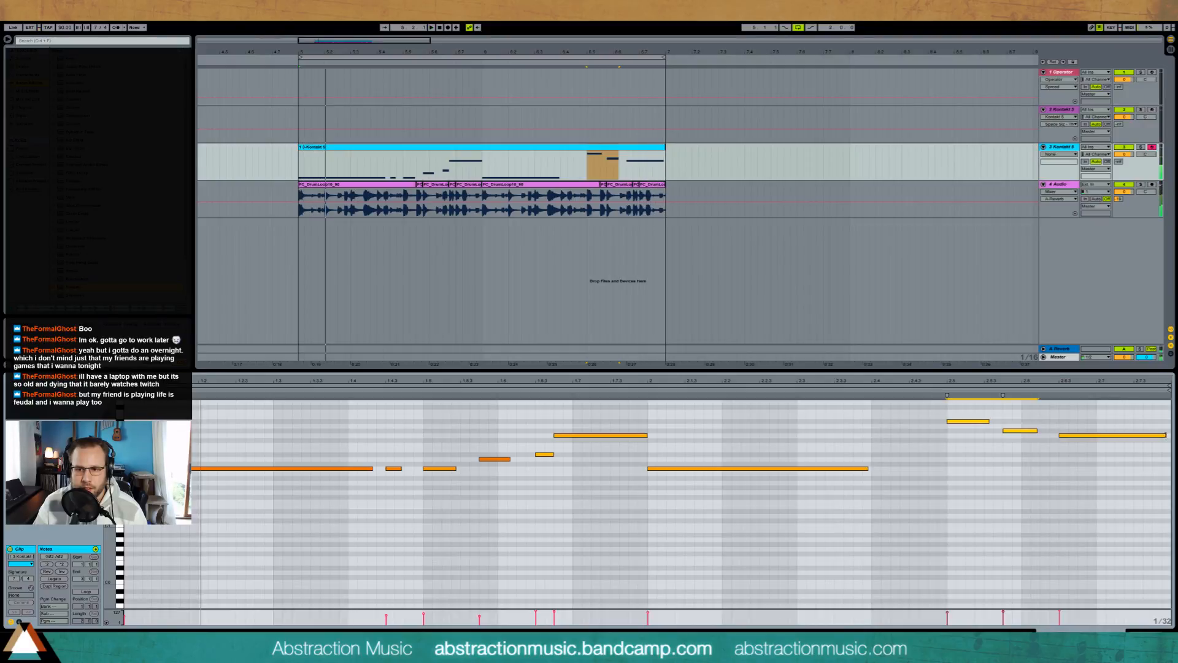
Step: Shorten the last note of the closing bass run, add a short lower pickup note at the clip's end and clear the pitch bend there
left_click_drag(1166, 435, 1110, 433)
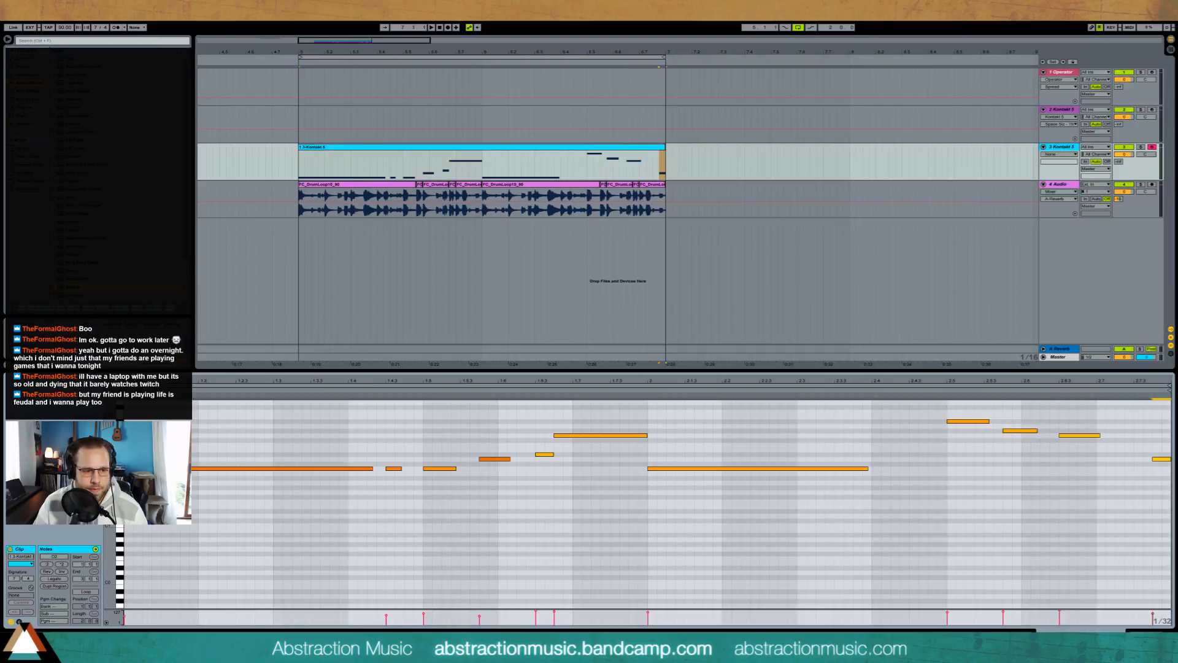
left_click(19, 621)
left_click_drag(1118, 532, 1171, 543)
key("Delete")
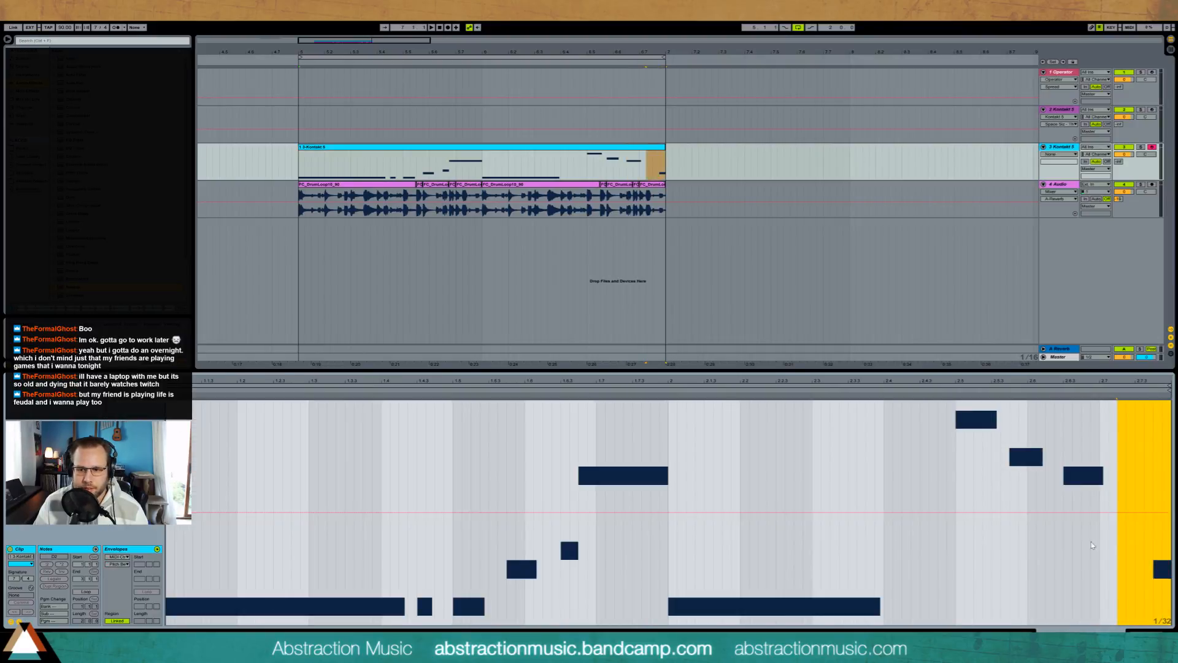
left_click(1065, 543)
Step: Lower the volume of the drum loop's audio track
key("shift+Tab")
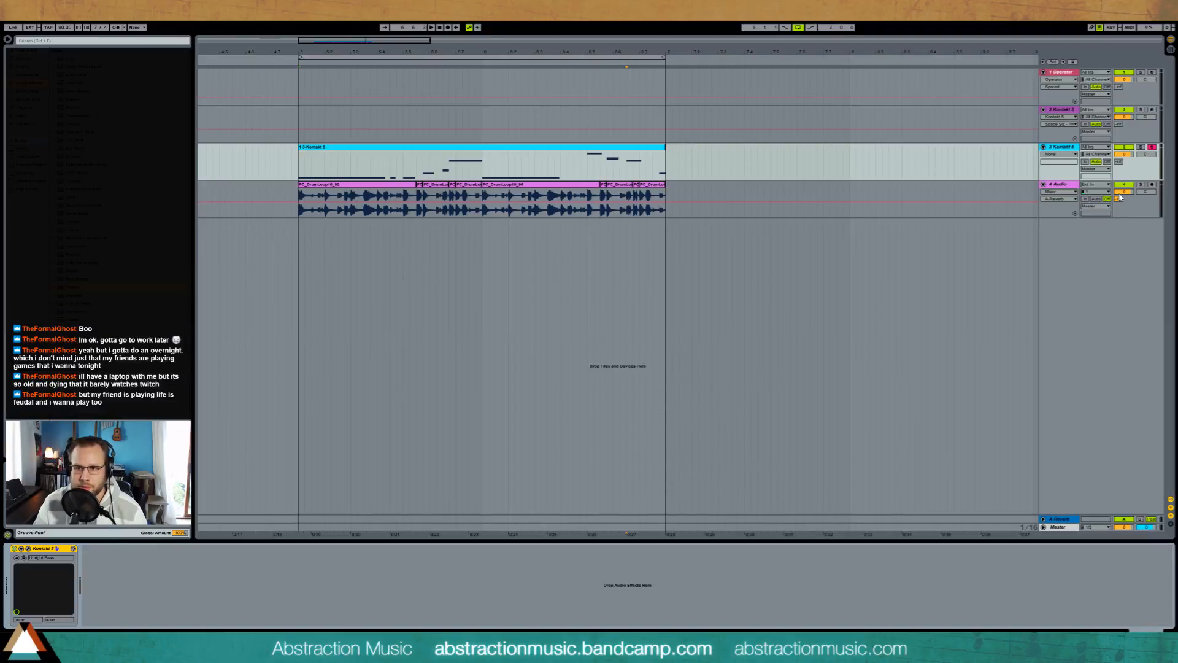
left_click_drag(1123, 192, 1124, 207)
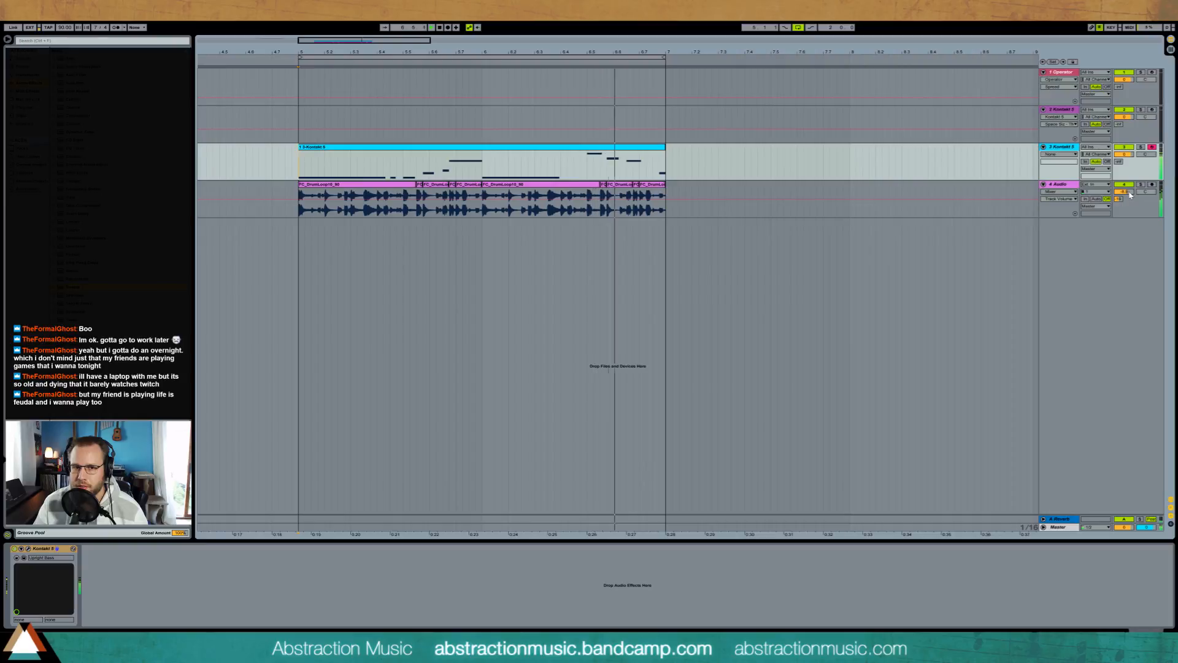
Step: Start the bass clip's final pickup note slightly earlier and lengthen the note before it until just short of that start
double_click(654, 150)
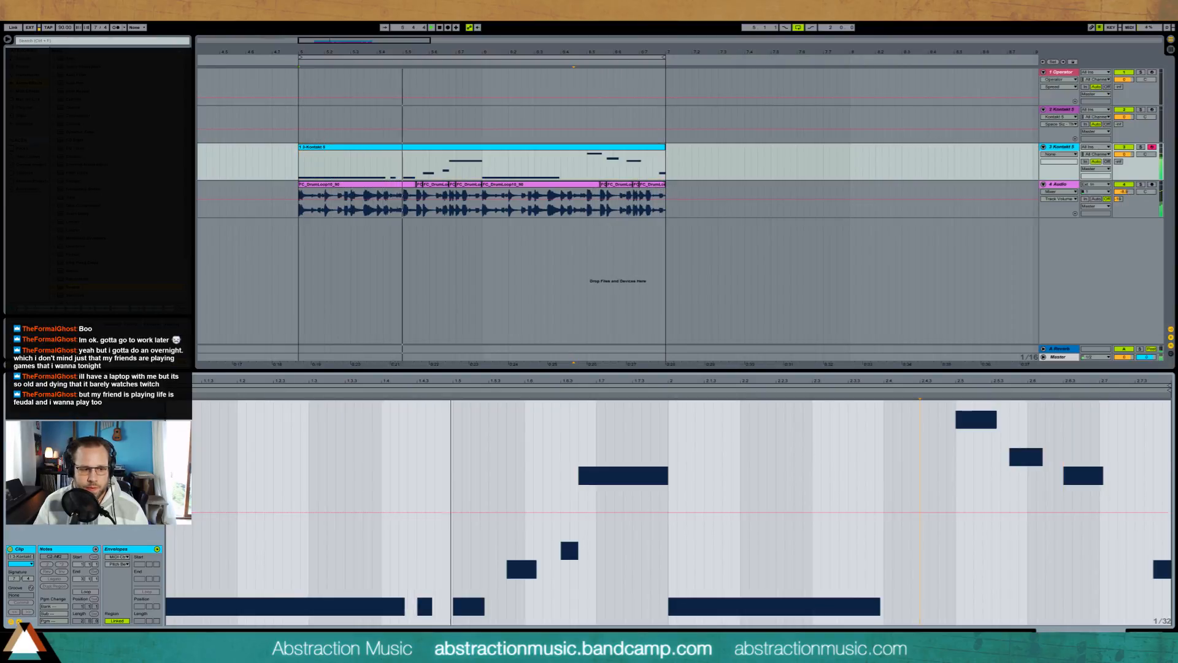
left_click(19, 622)
left_click_drag(1099, 436, 1134, 441)
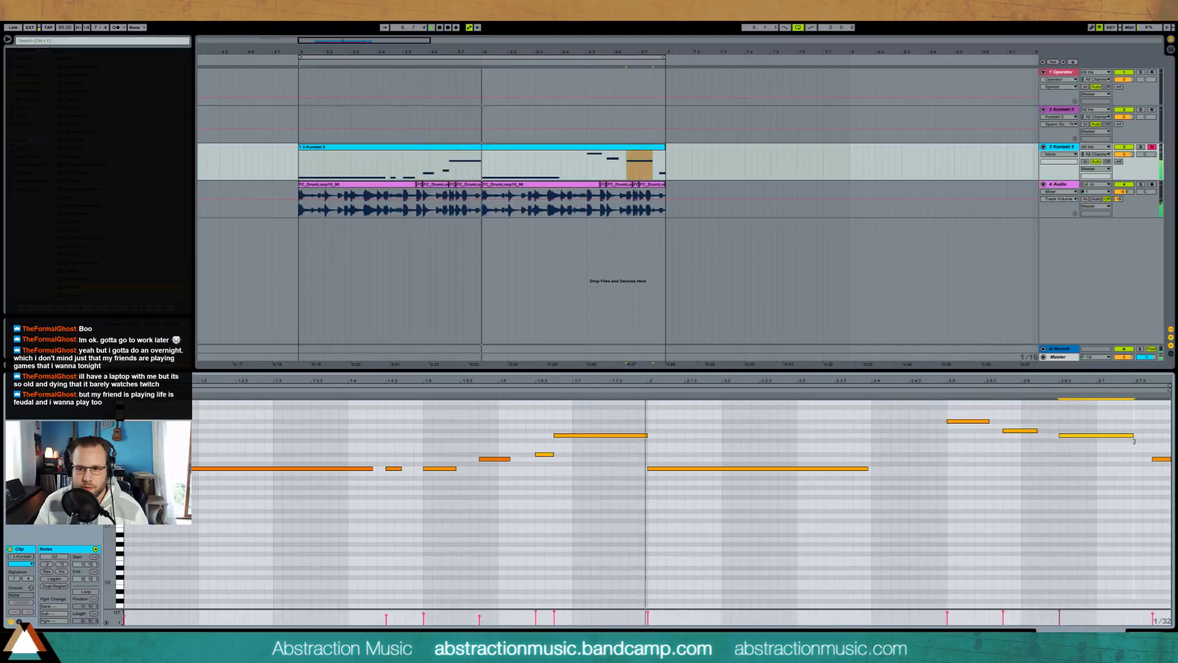
left_click(600, 447)
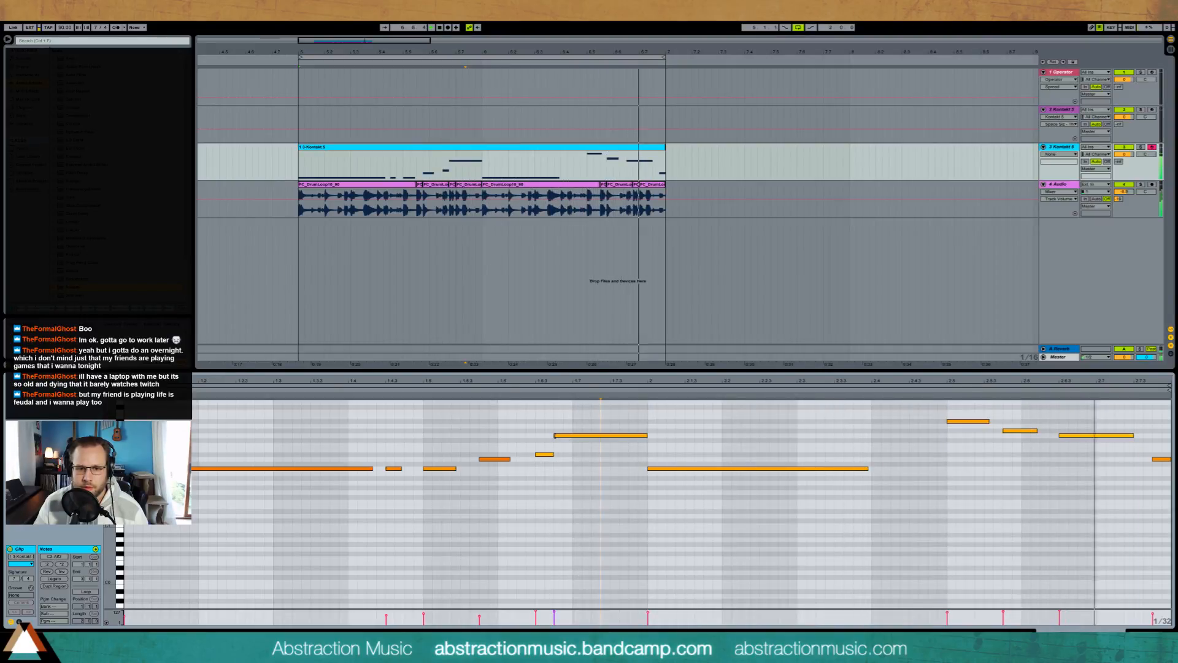
left_click(1156, 460)
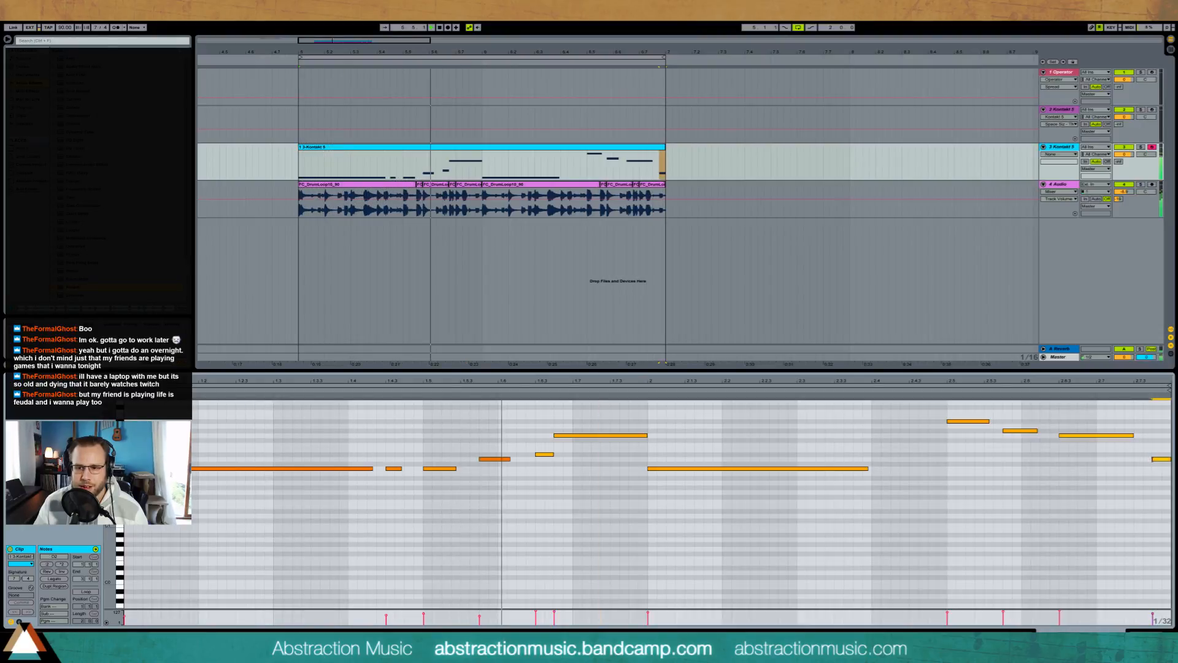
mouse_move(1153, 460)
left_mouse_down()
mouse_move(1135, 459)
mouse_move(1124, 435)
left_mouse_up()
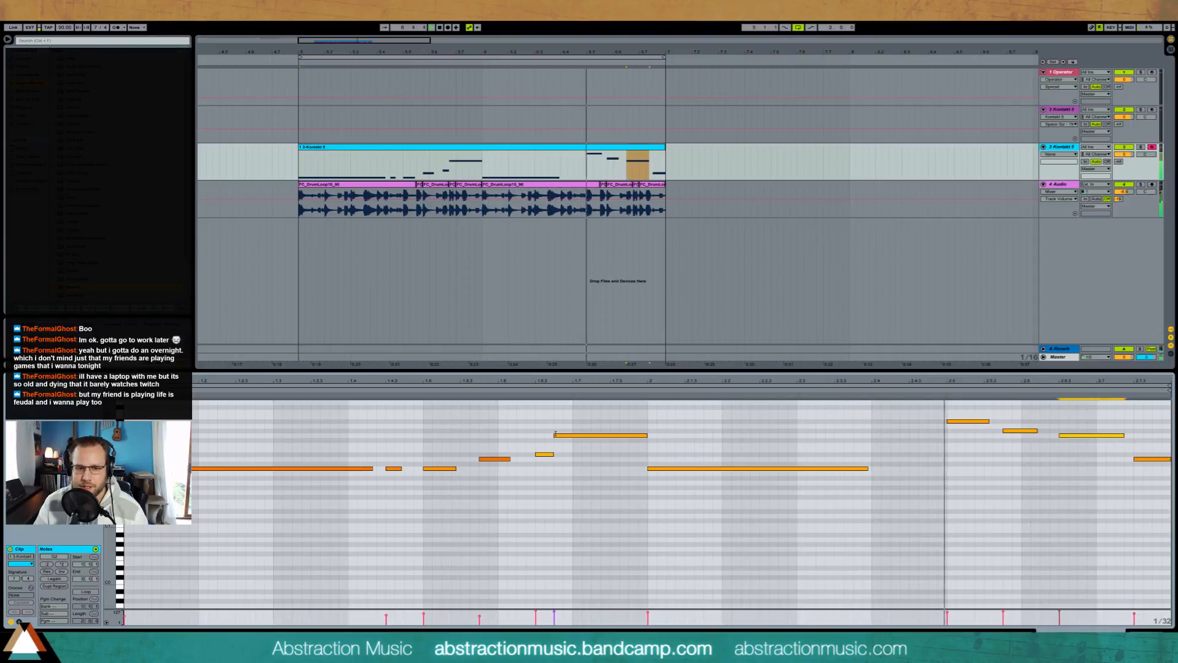
left_click_drag(555, 435, 573, 435)
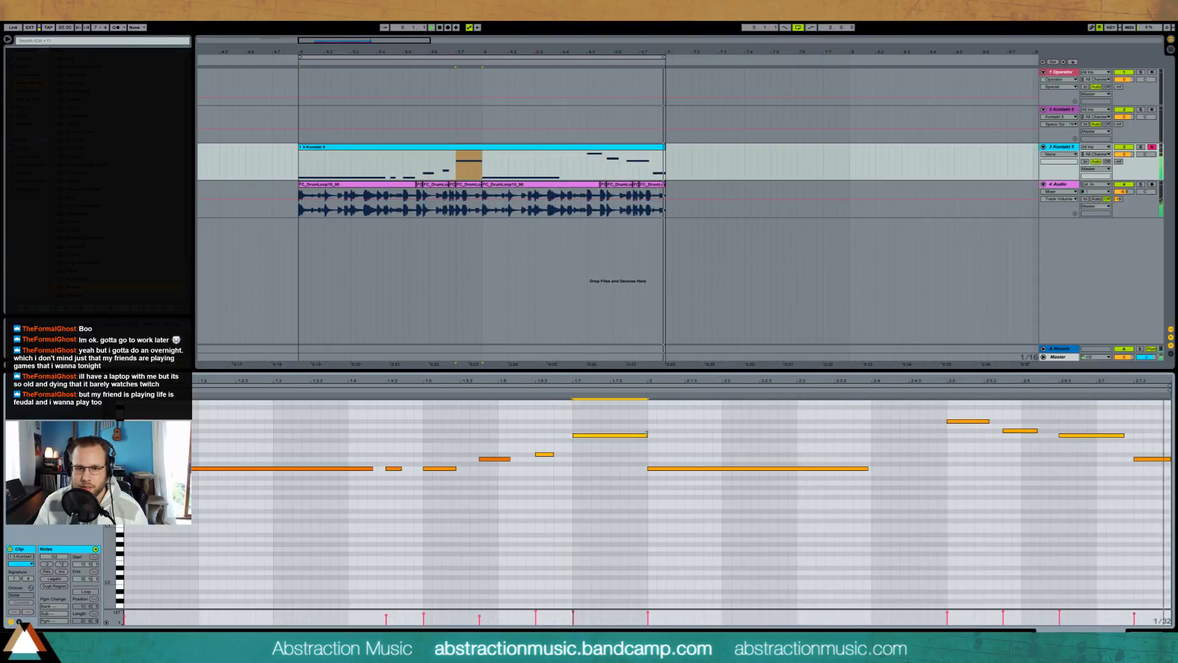
left_click_drag(647, 435, 628, 435)
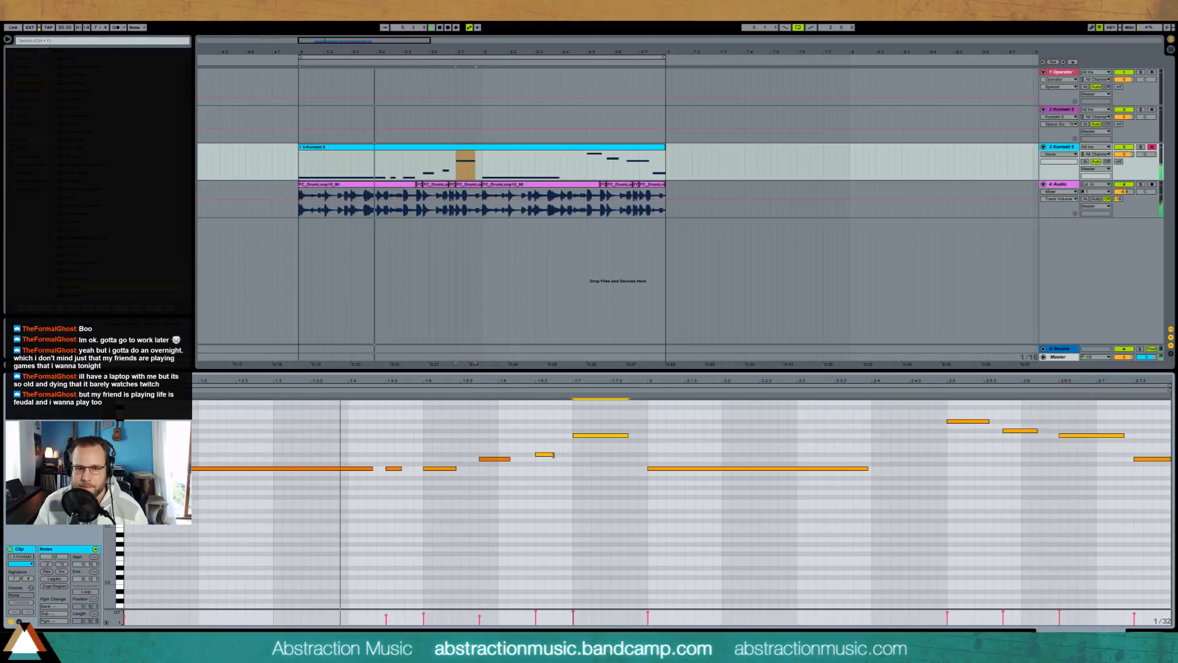
left_click_drag(554, 455, 563, 455)
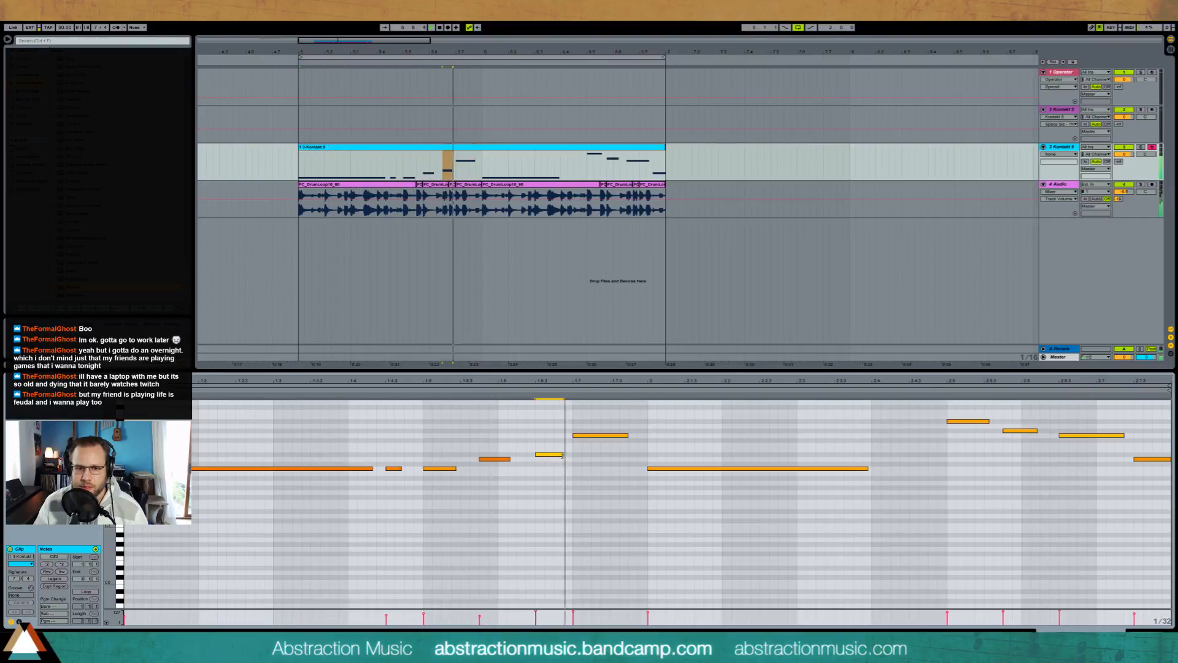
left_click_drag(573, 435, 553, 455)
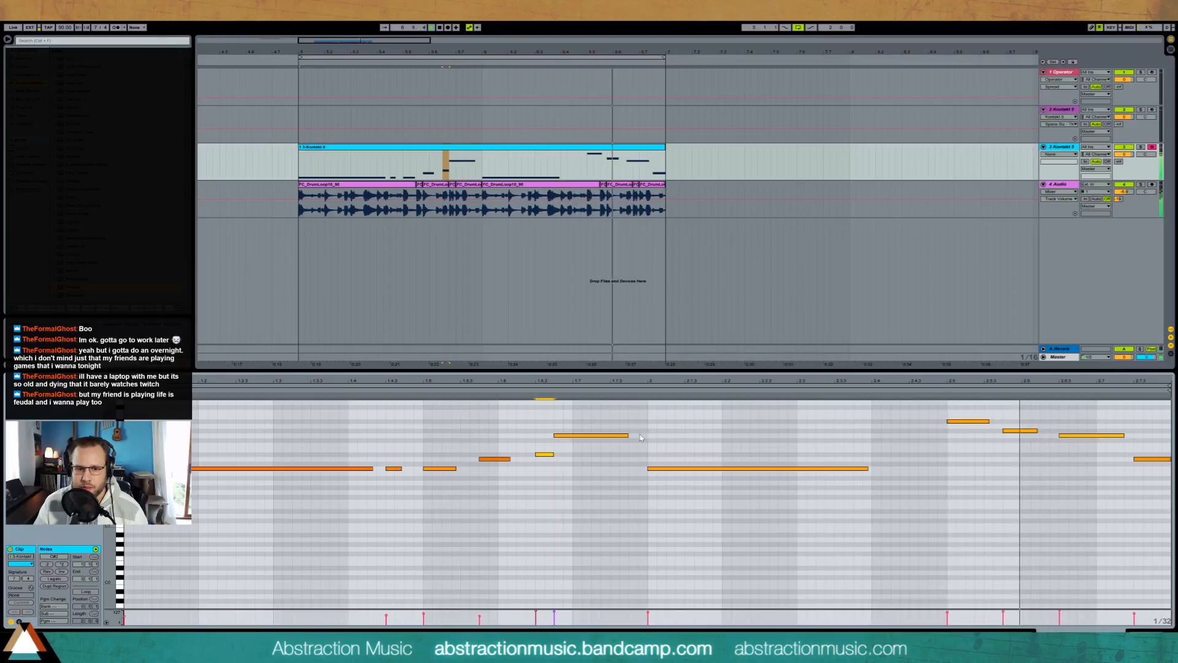
mouse_move(627, 435)
left_mouse_down()
mouse_move(583, 436)
mouse_move(646, 440)
left_mouse_up()
Step: Shorten the high bass note at the end of the first bar and add a lower note after it leading into the next bar
double_click(614, 445)
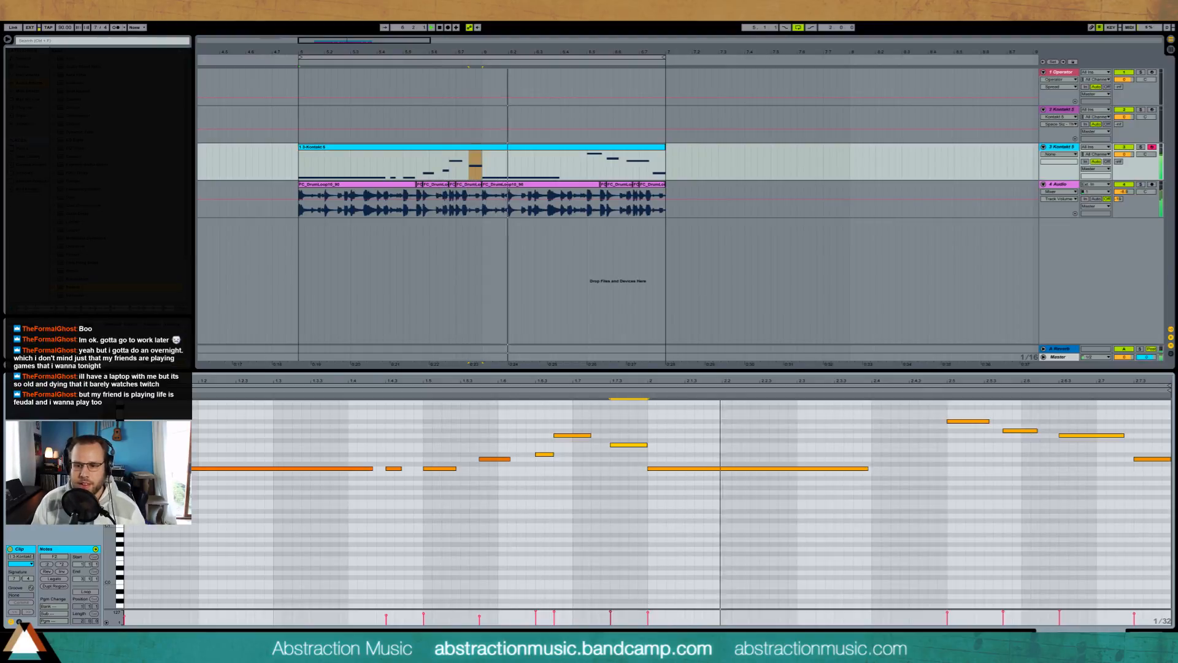
Step: Add a Compressor to the Upright Bass track and an EQ Eight before it with a low cut, fine-tuning the cutoff
left_click(1149, 634)
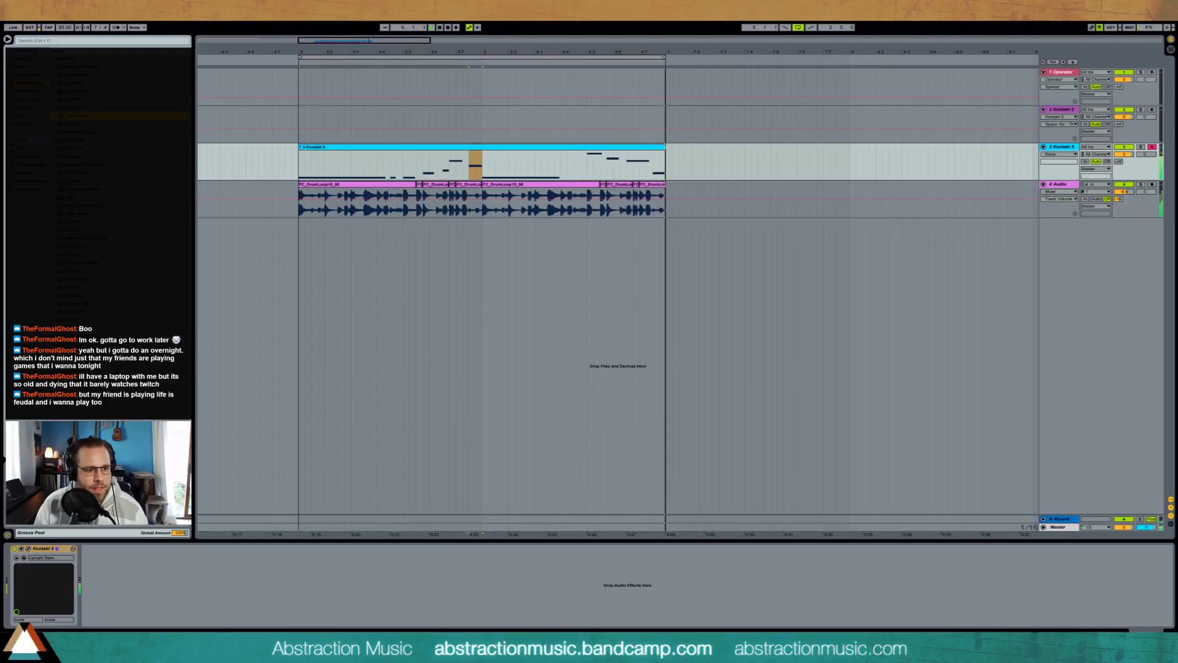
left_click_drag(78, 116, 129, 599)
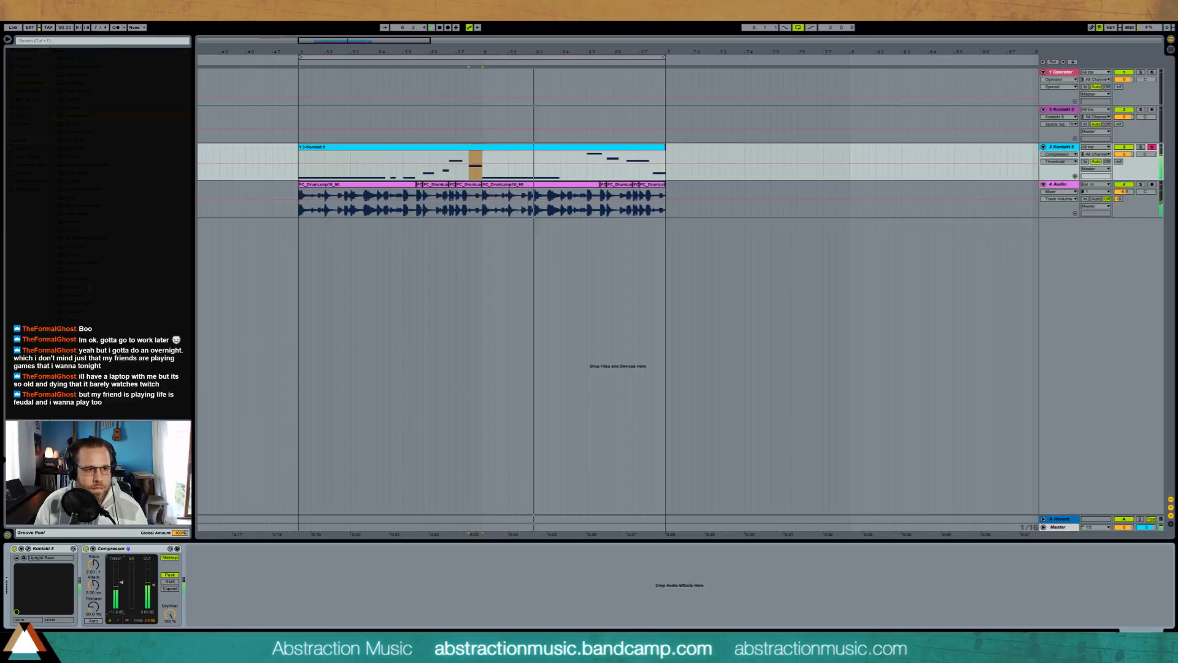
left_click_drag(75, 140, 122, 590)
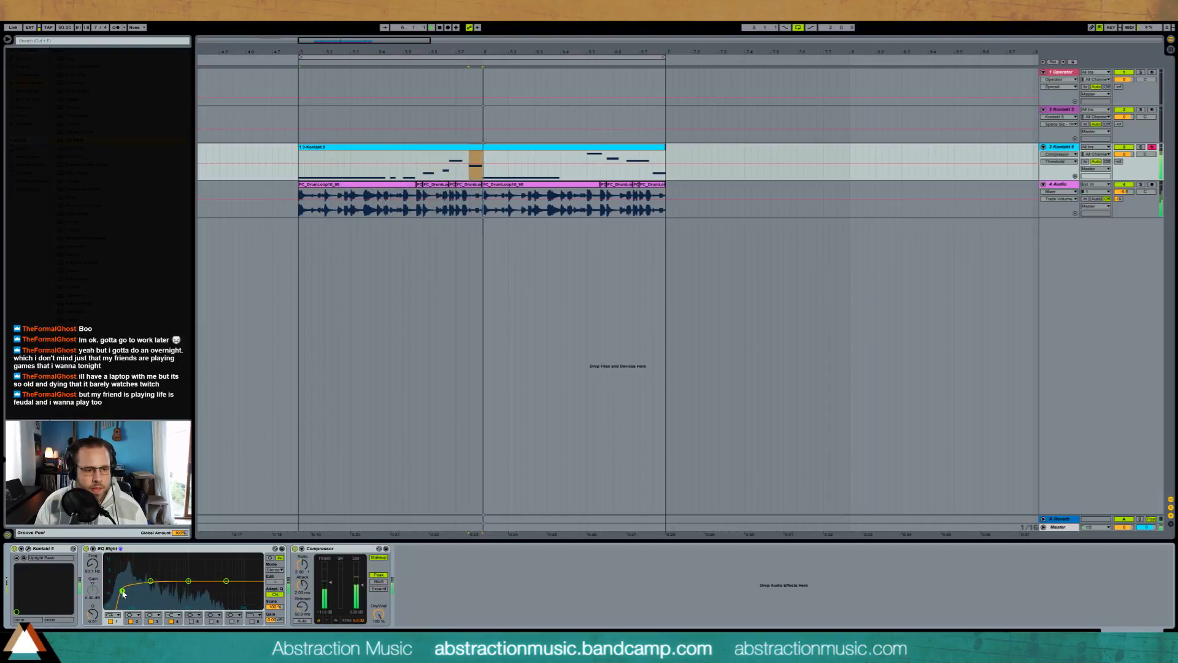
left_click_drag(122, 591, 124, 591)
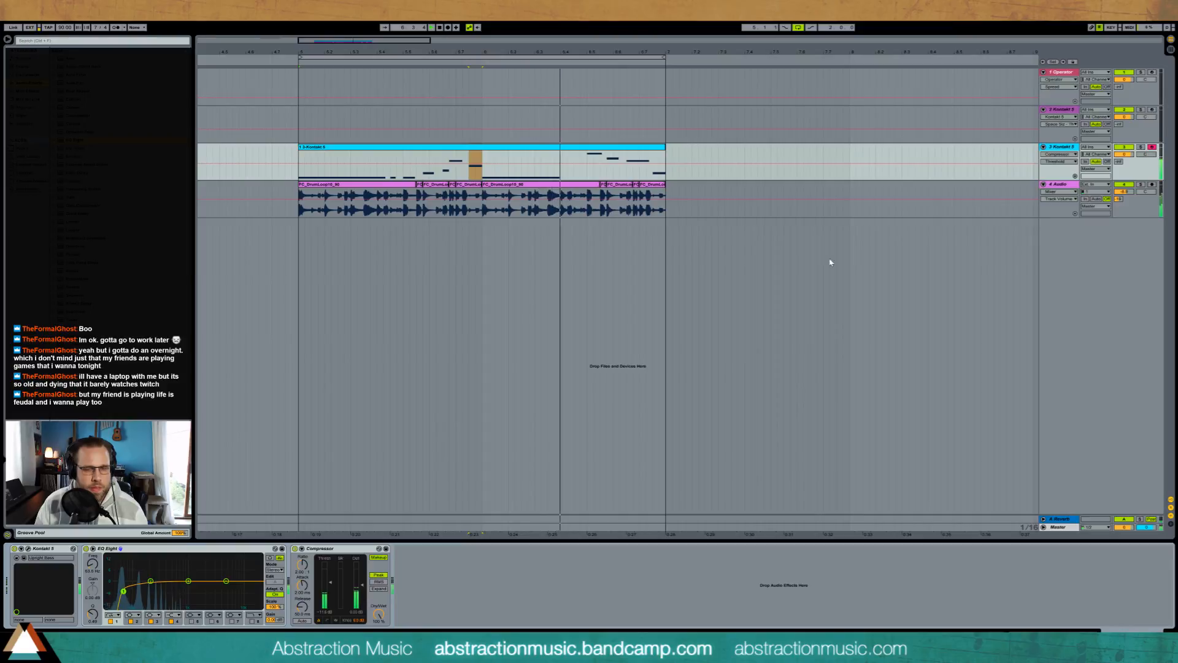
Step: Insert a MIDI track below the drum loop track, load an empty Drum Rack onto it and set the insert point at the loop start
left_click(1069, 185)
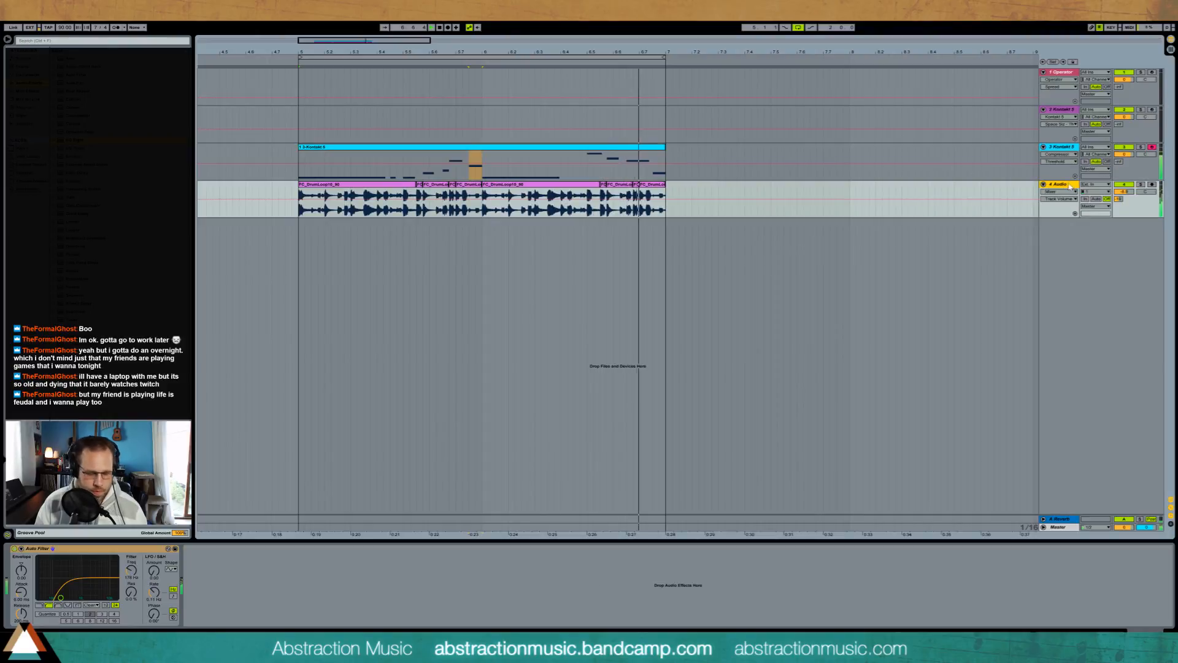
key("ctrl+shift+t")
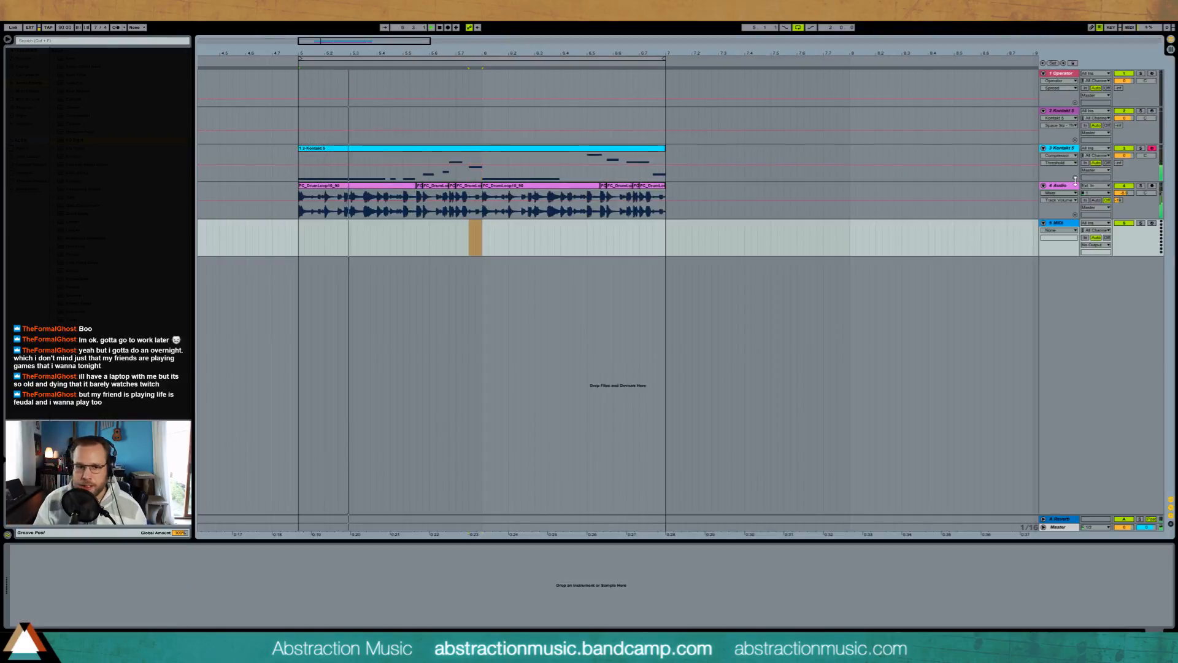
left_click(28, 91)
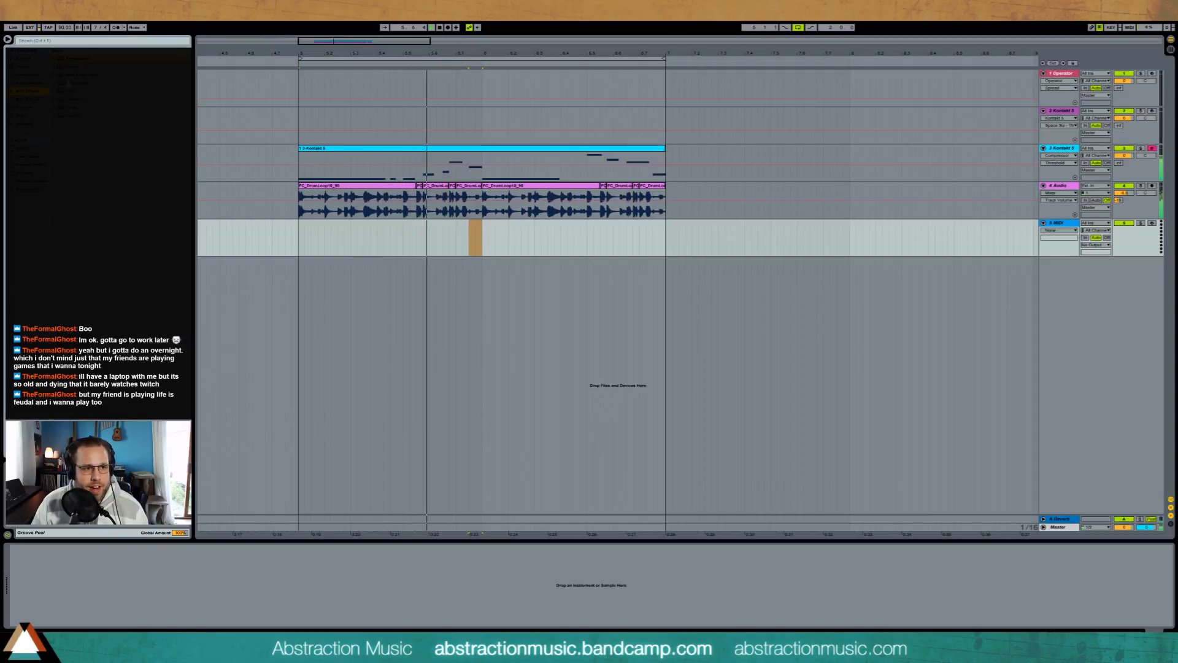
left_click(29, 75)
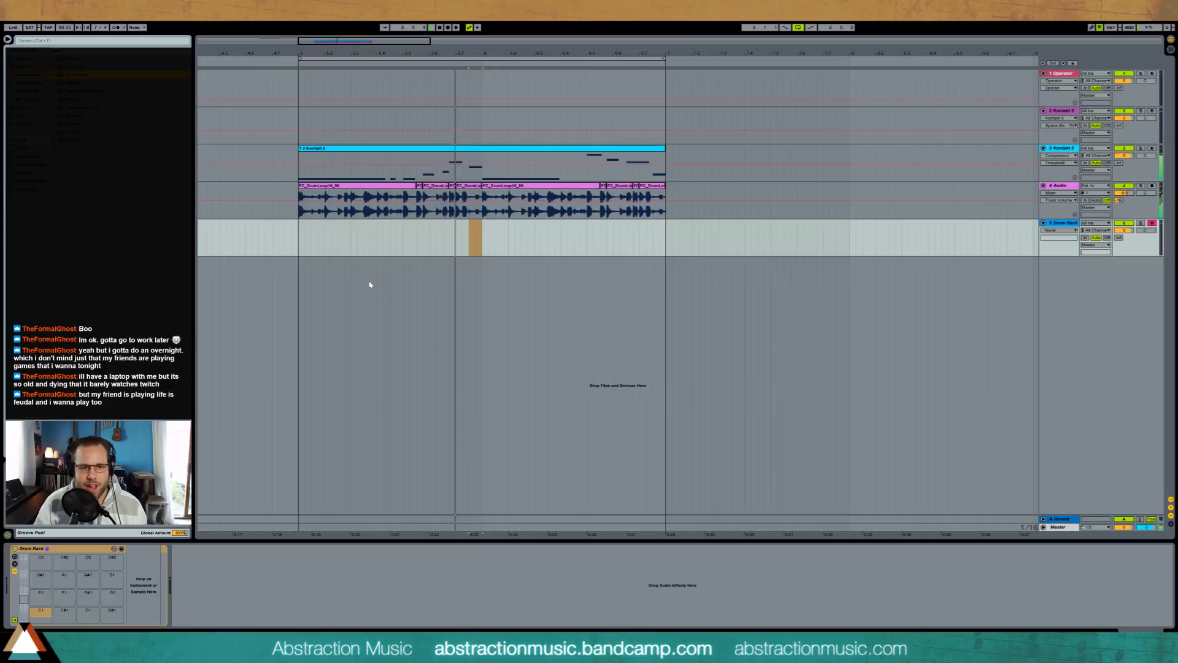
left_click(338, 245)
left_click(299, 246)
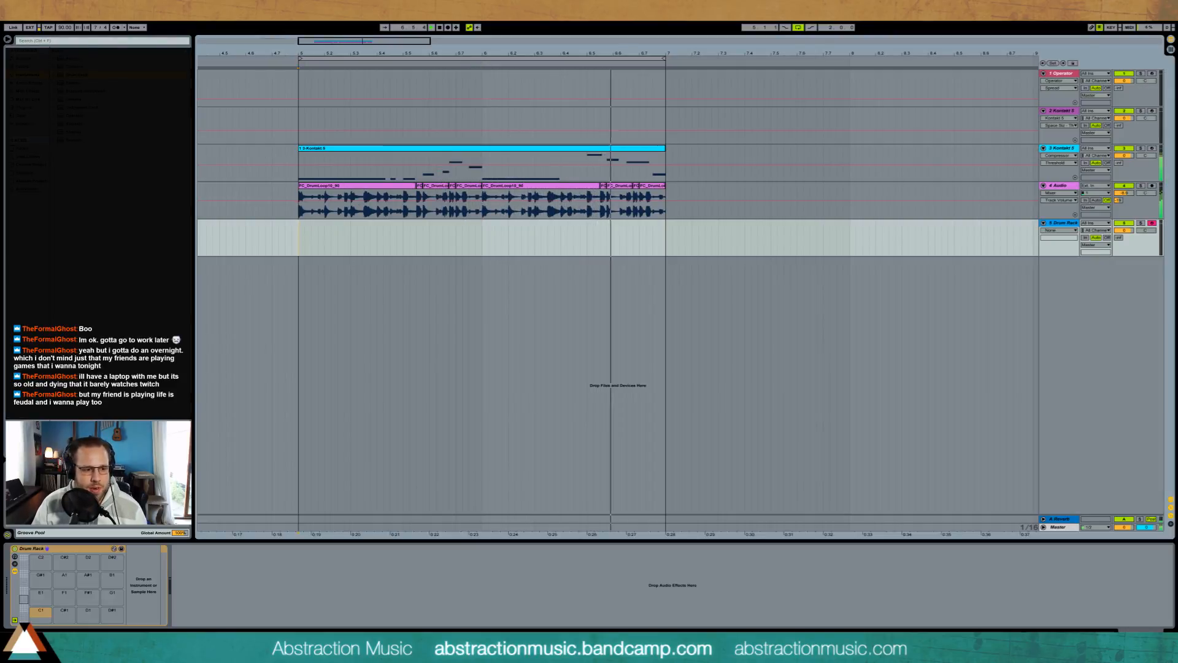
Step: Browse the sample folders and insert a new audio track below the Drum Rack track
left_click(31, 174)
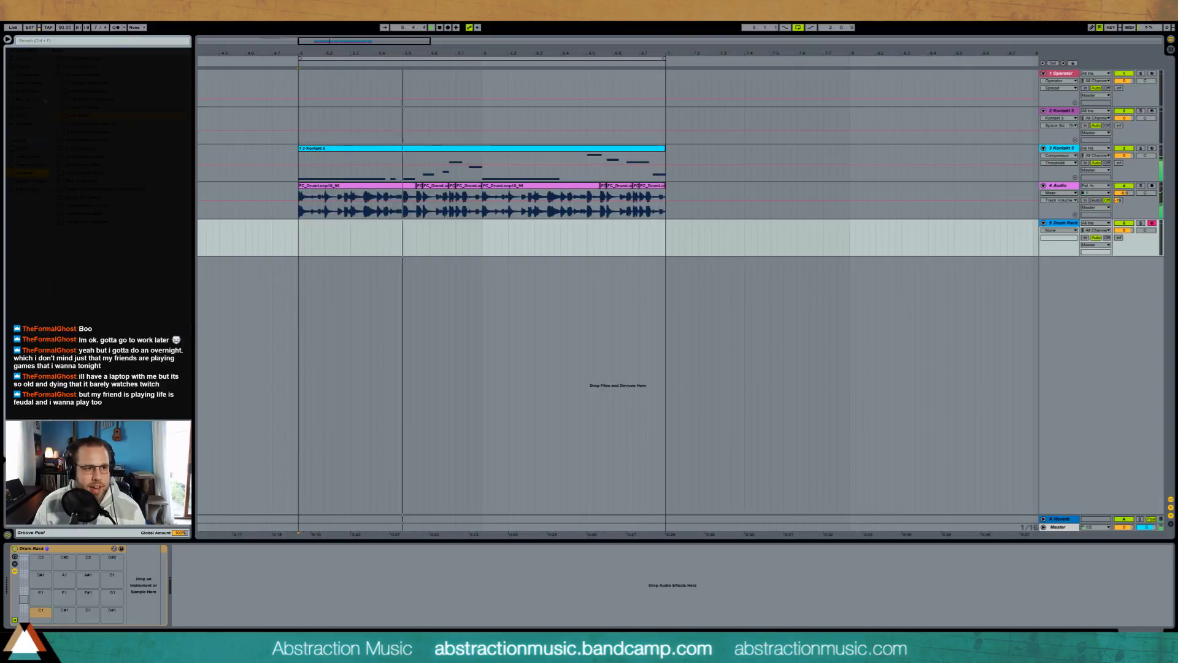
left_click(55, 75)
left_click(56, 59)
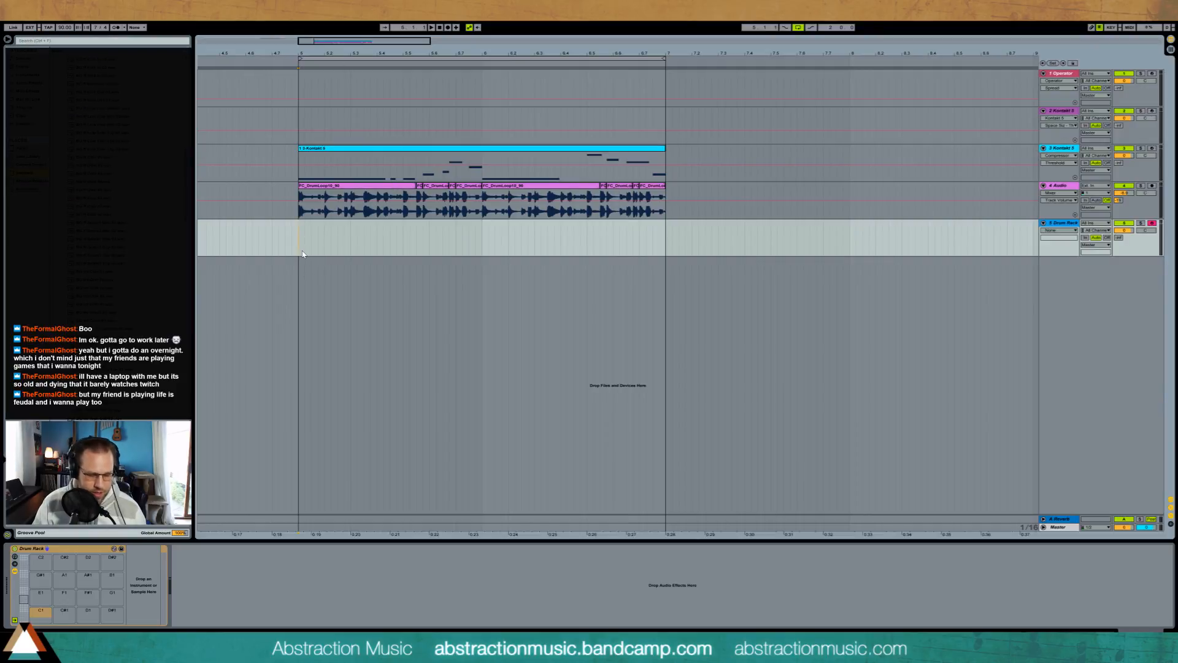
key("ctrl+t")
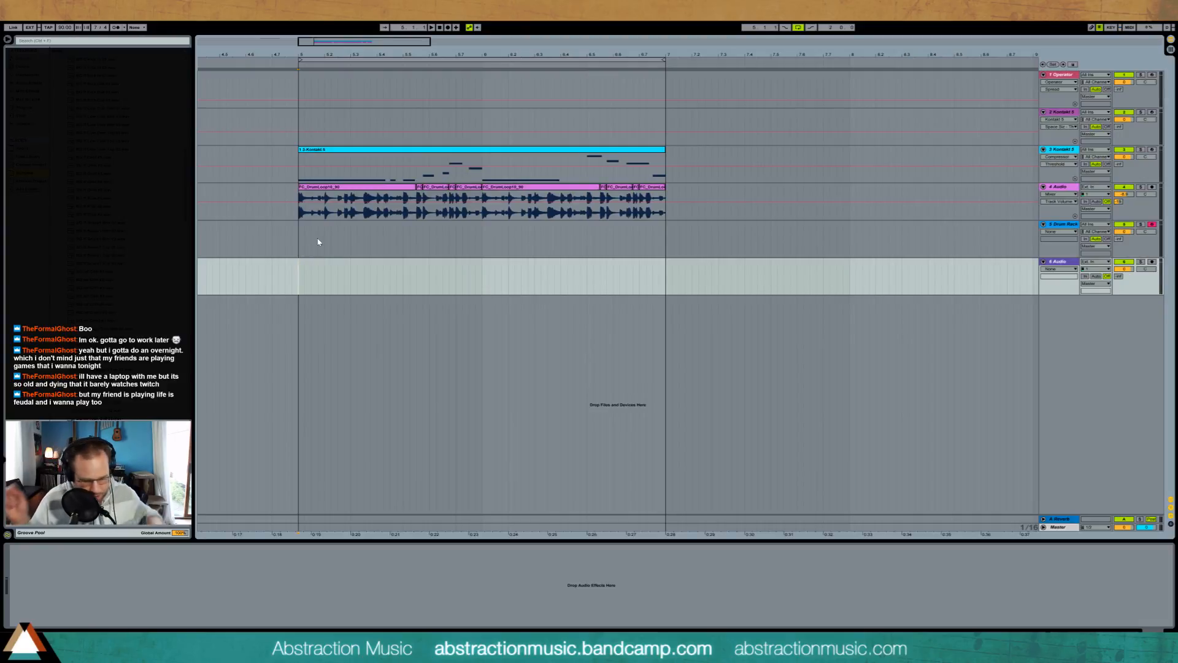
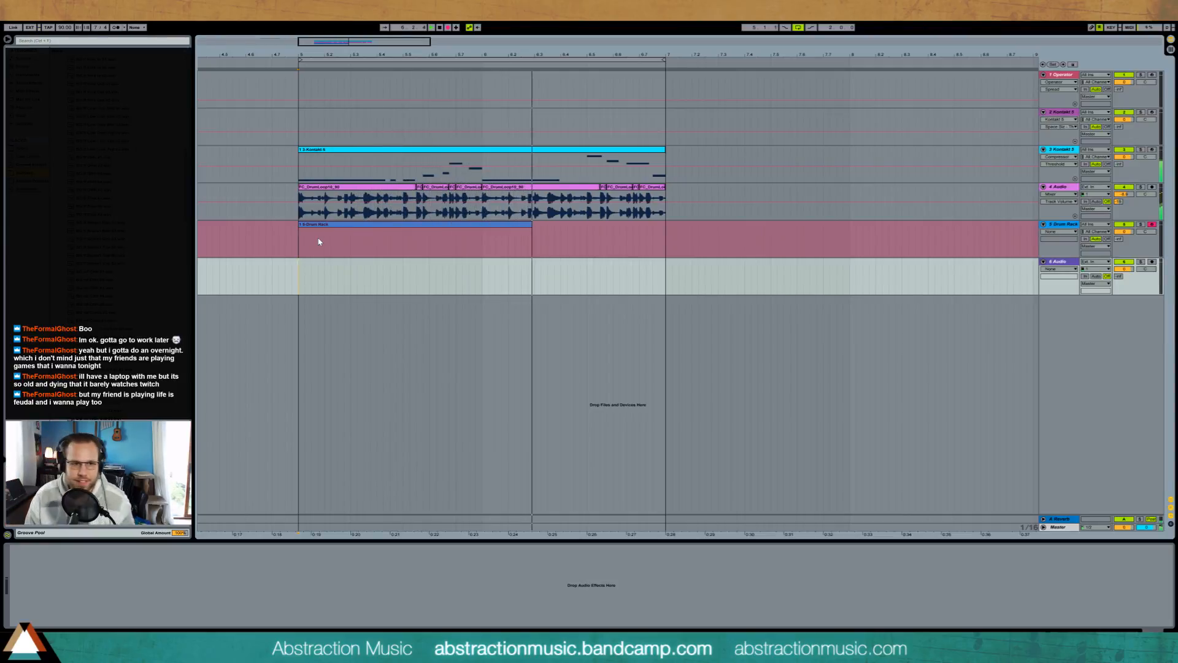
Step: Delete the MIDI clip recorded on the Drum Rack track, arm the new audio track and record percussive hits from the loop start
key("F9")
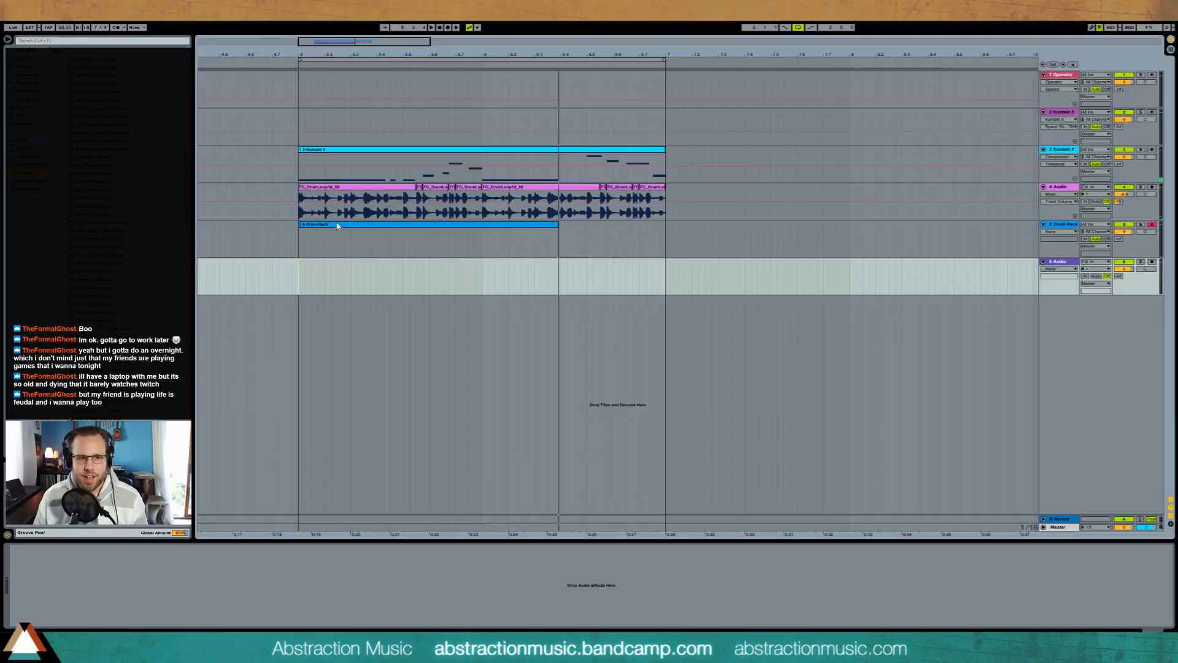
left_click(338, 228)
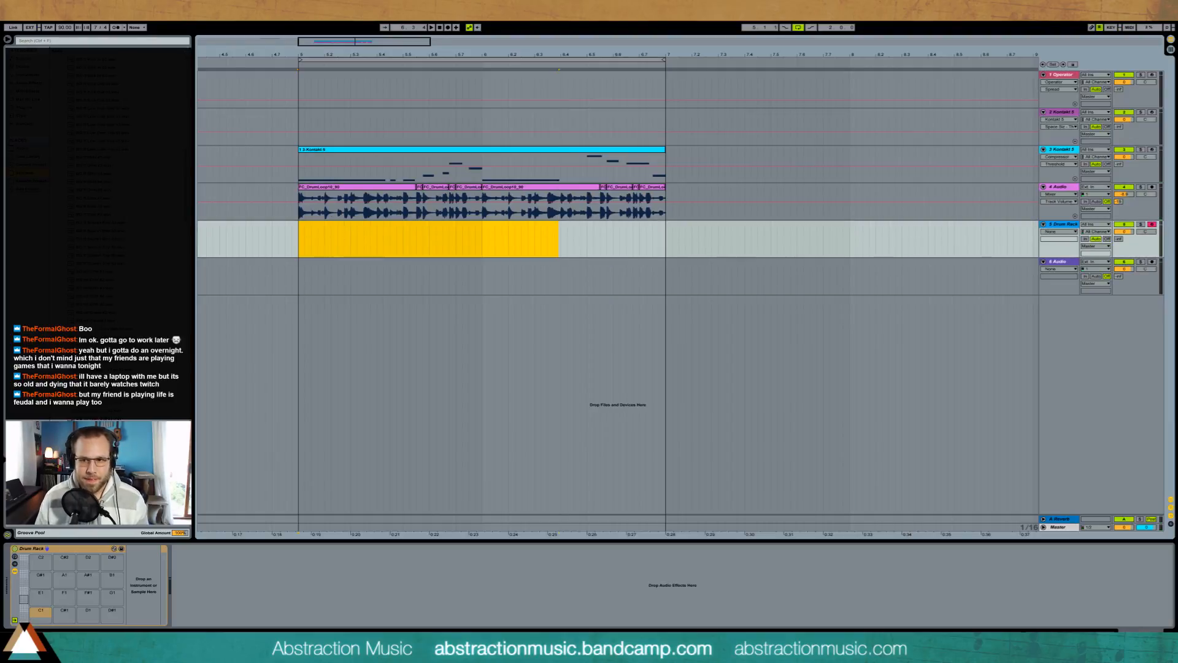
left_click(1151, 262)
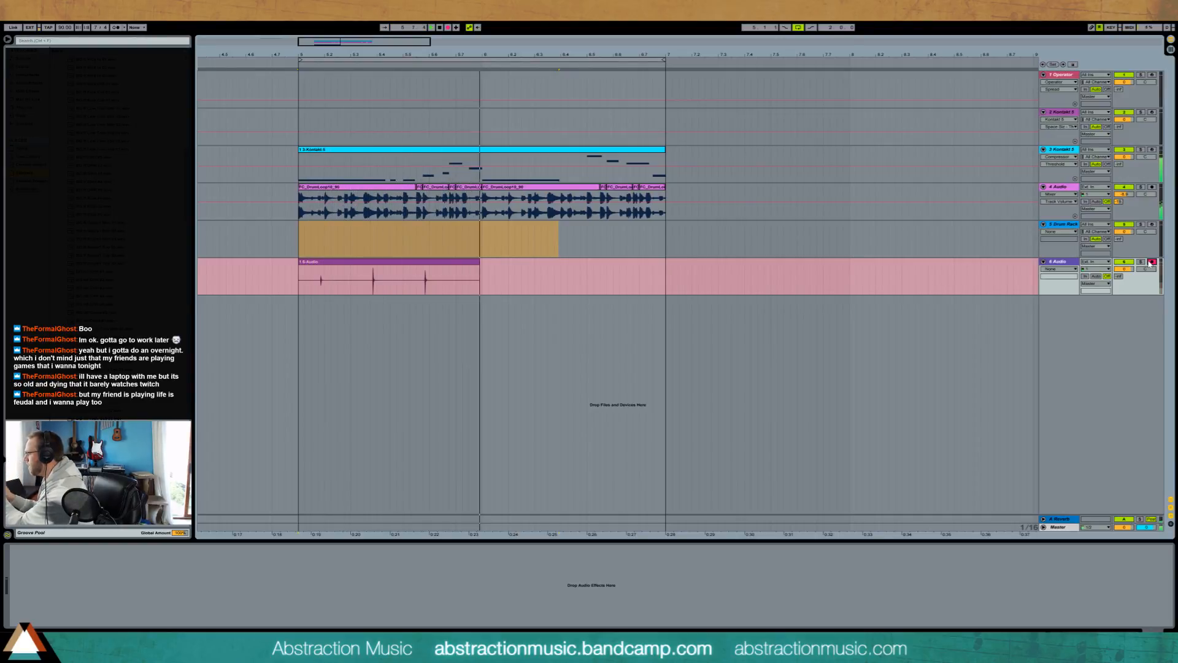
key("space")
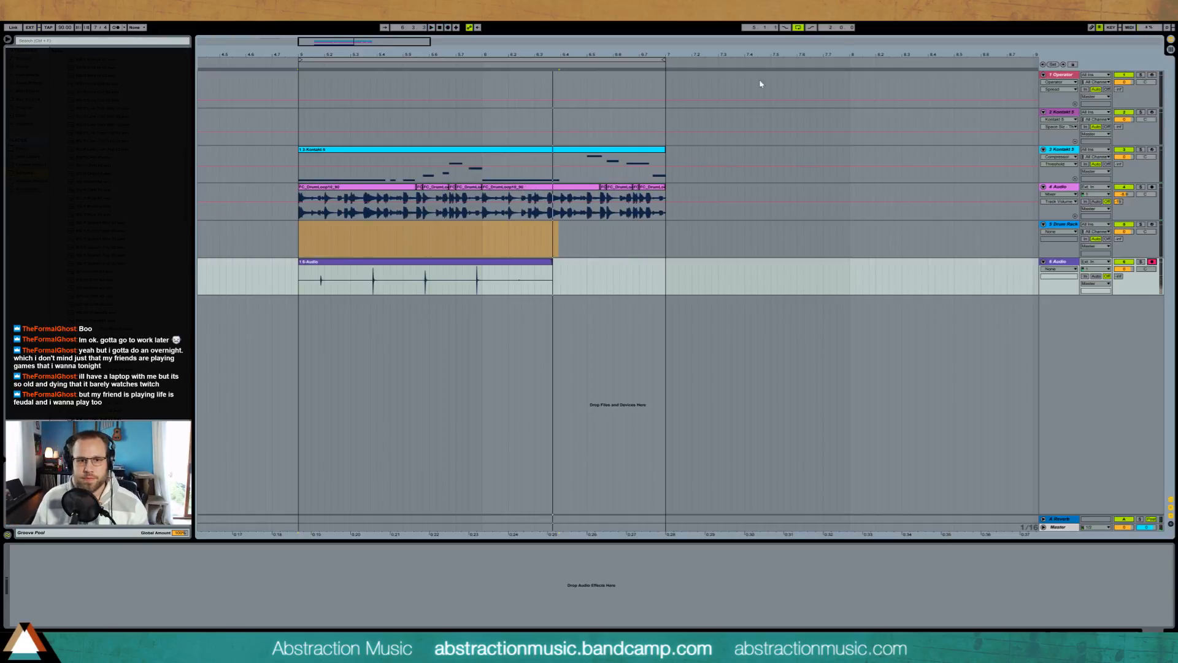
Step: Split the first two recorded hits into their own clips, shift each slightly later towards the drum loop's beats and play the result
left_click_drag(339, 43, 347, 290)
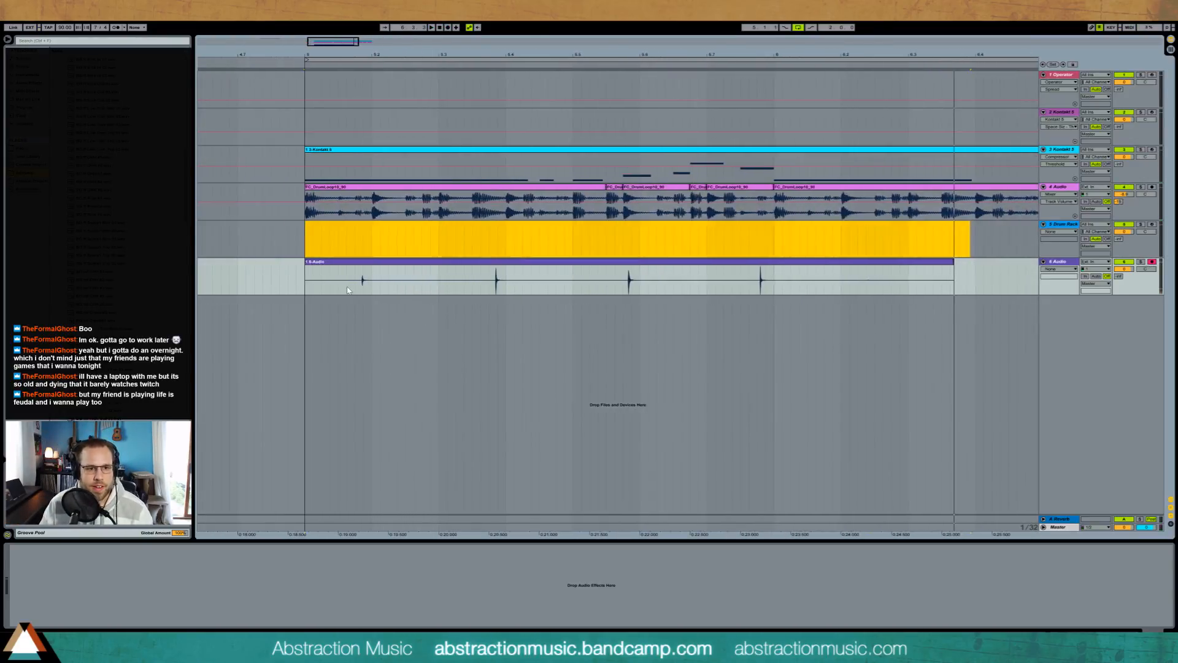
left_click(362, 280)
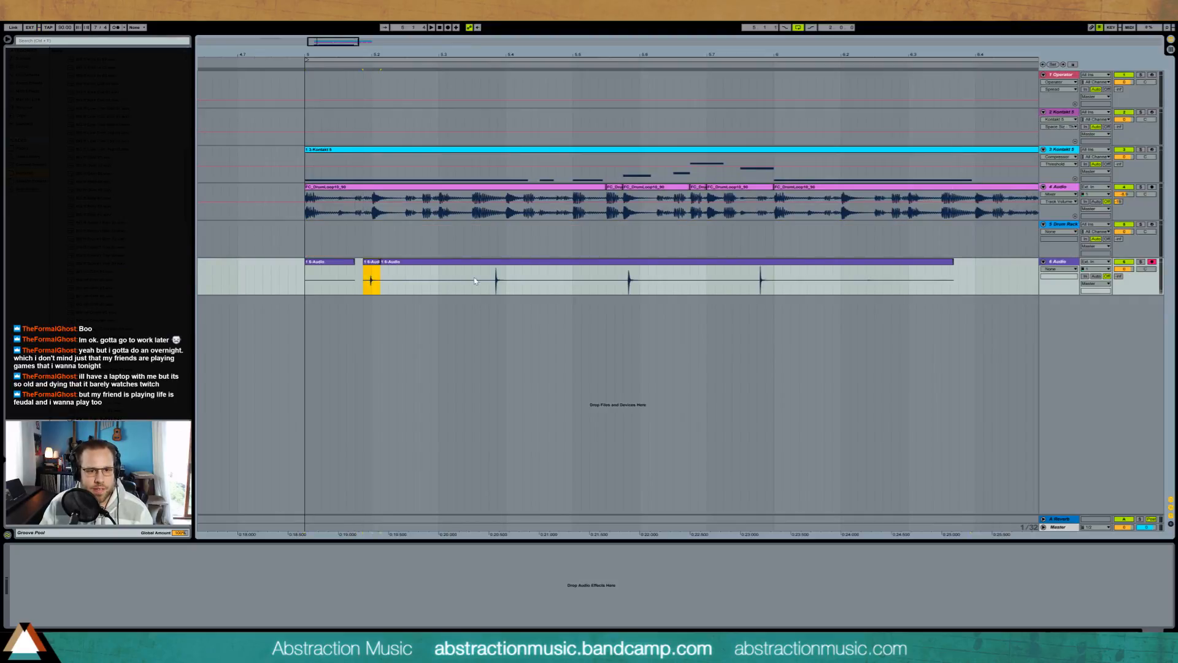
left_click_drag(498, 265, 507, 266)
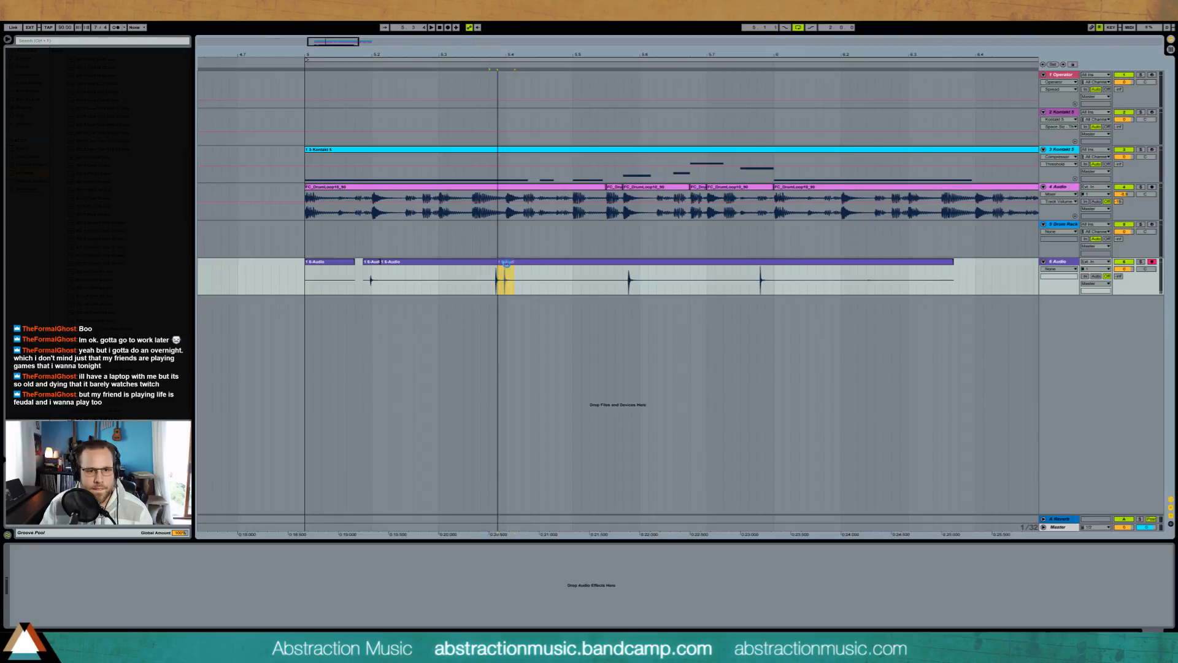
key("space")
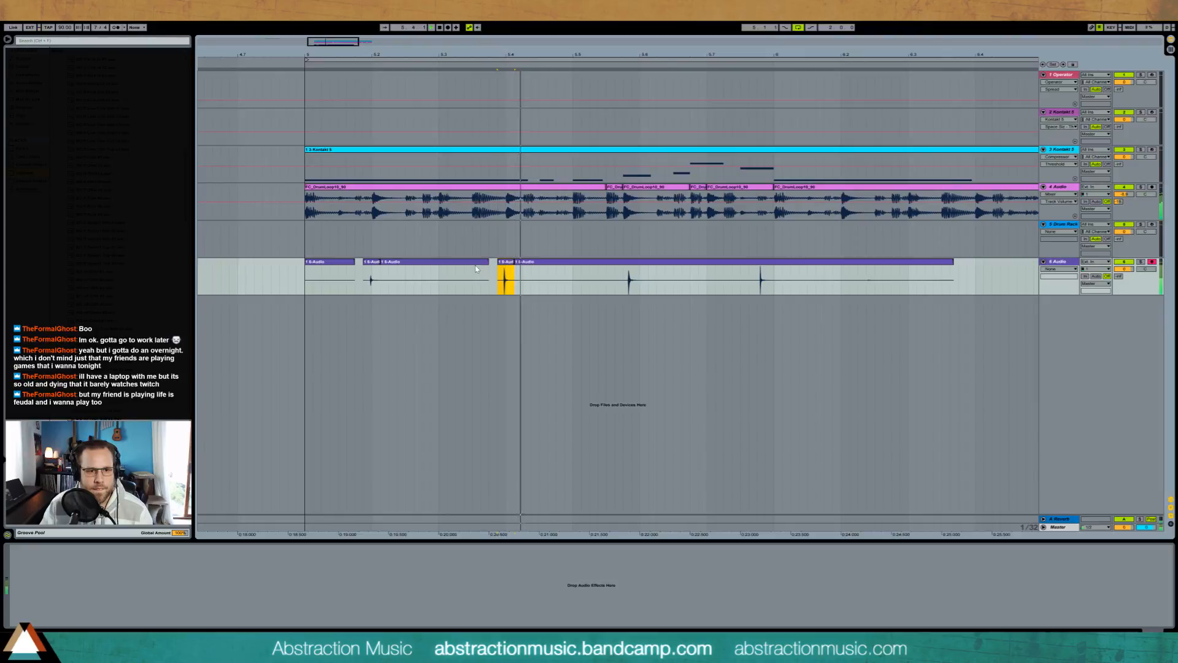
Step: Raise the percussion track's send to A-Reverb and delete the silent clip before the first hit
left_click(1118, 277)
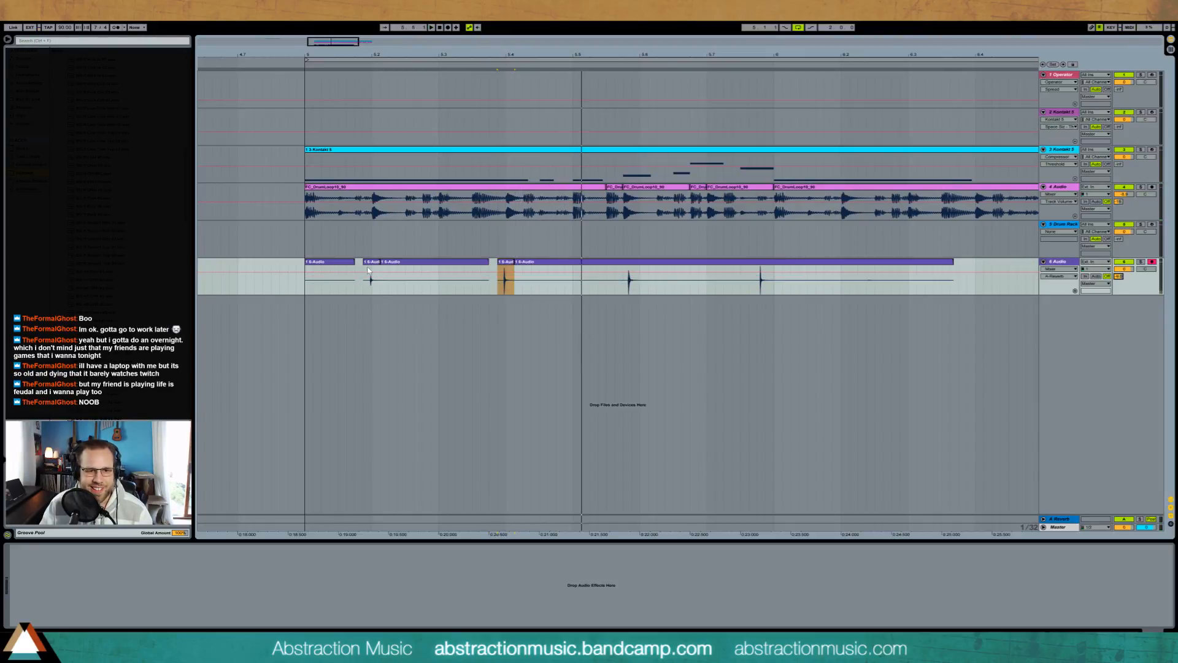
left_click(331, 265)
key("space")
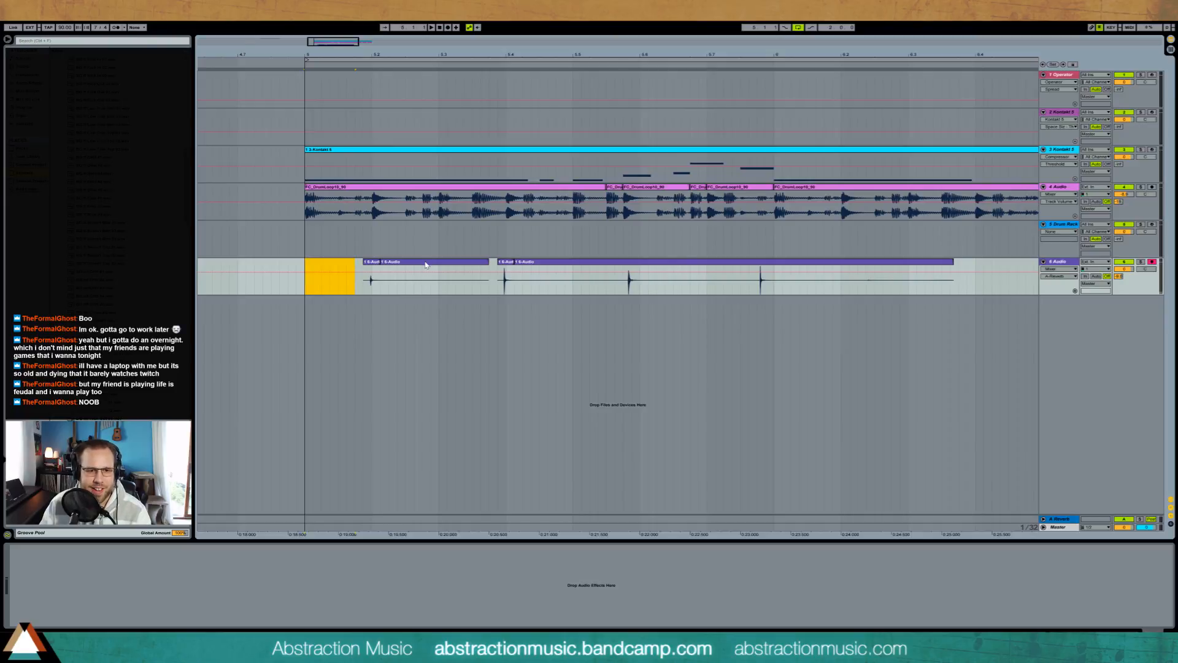
Step: Nudge the first hit closer to beat 5.2 and cut away the silence in front of it
double_click(371, 265)
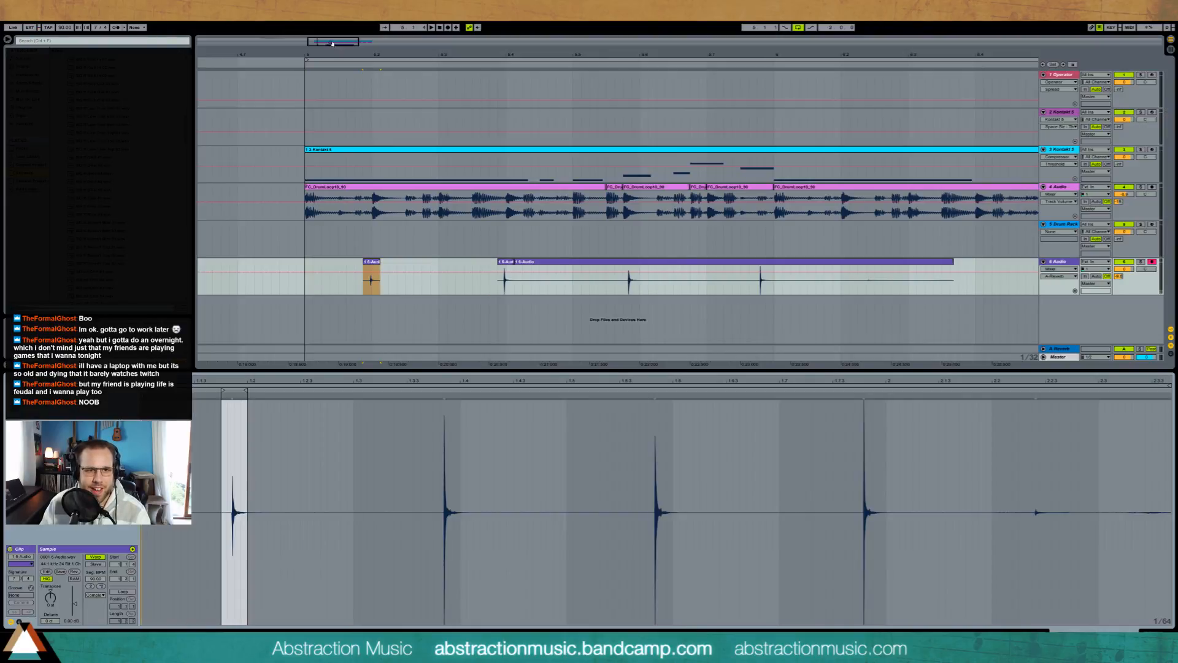
left_click_drag(332, 43, 318, 41)
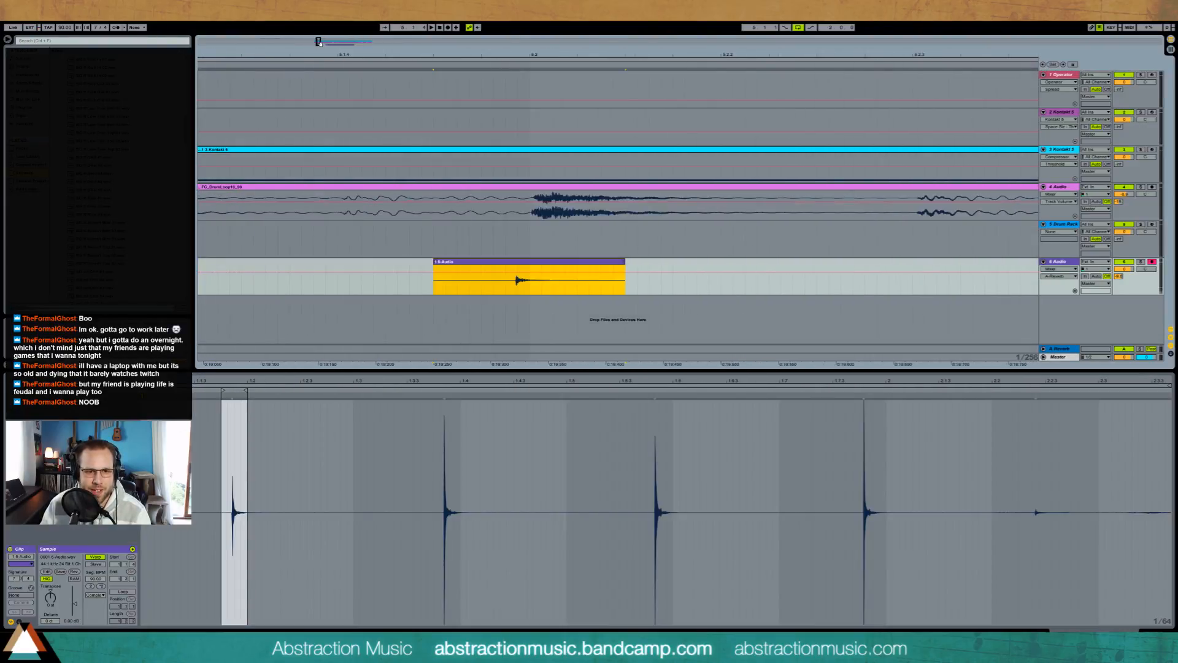
left_click_drag(492, 266, 499, 268)
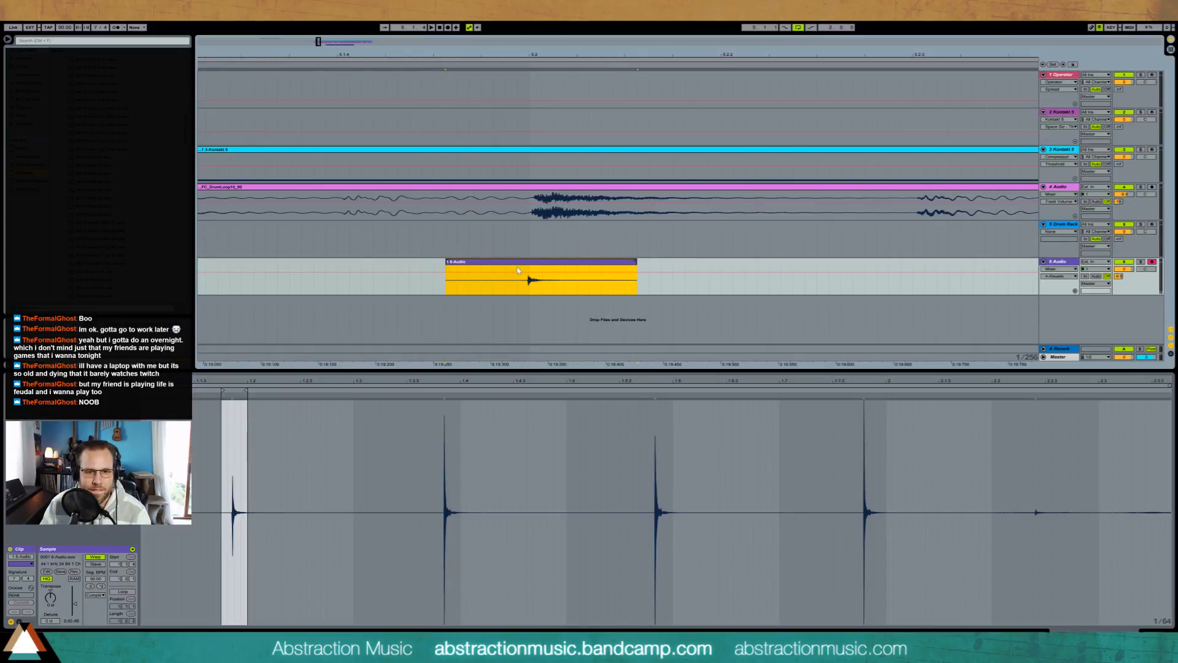
key("shift+Right")
key("Delete")
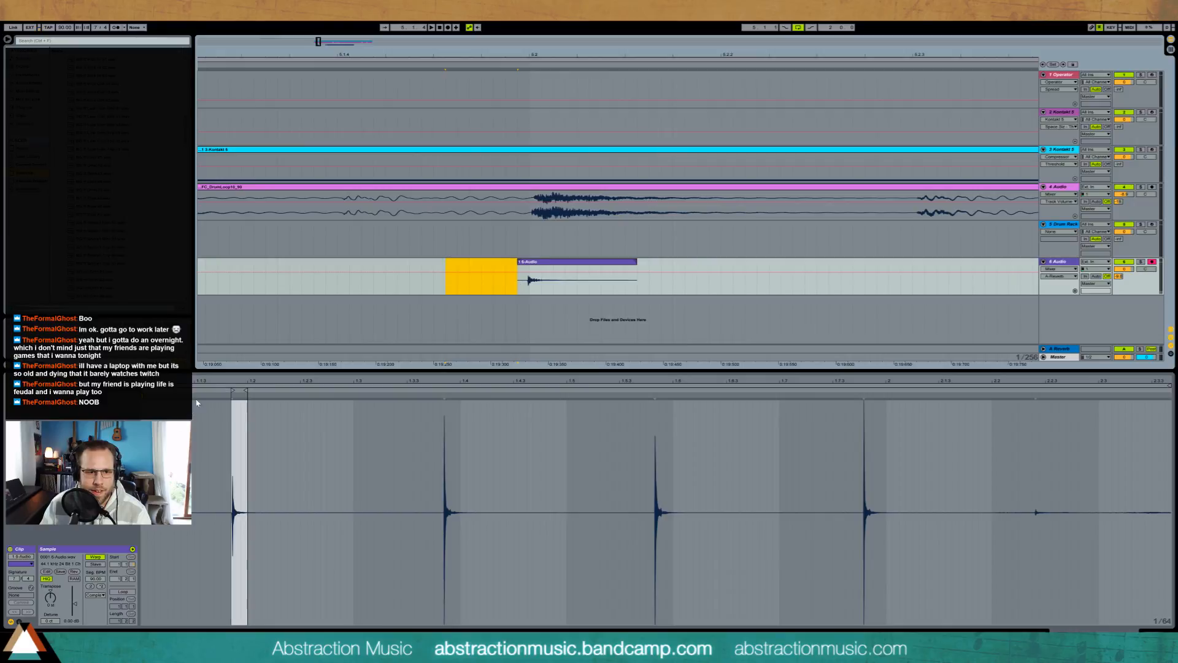
Step: Start the first hit's clip exactly on 5.2, lengthen its end and set its start marker on the transient
left_click_drag(238, 381, 302, 509)
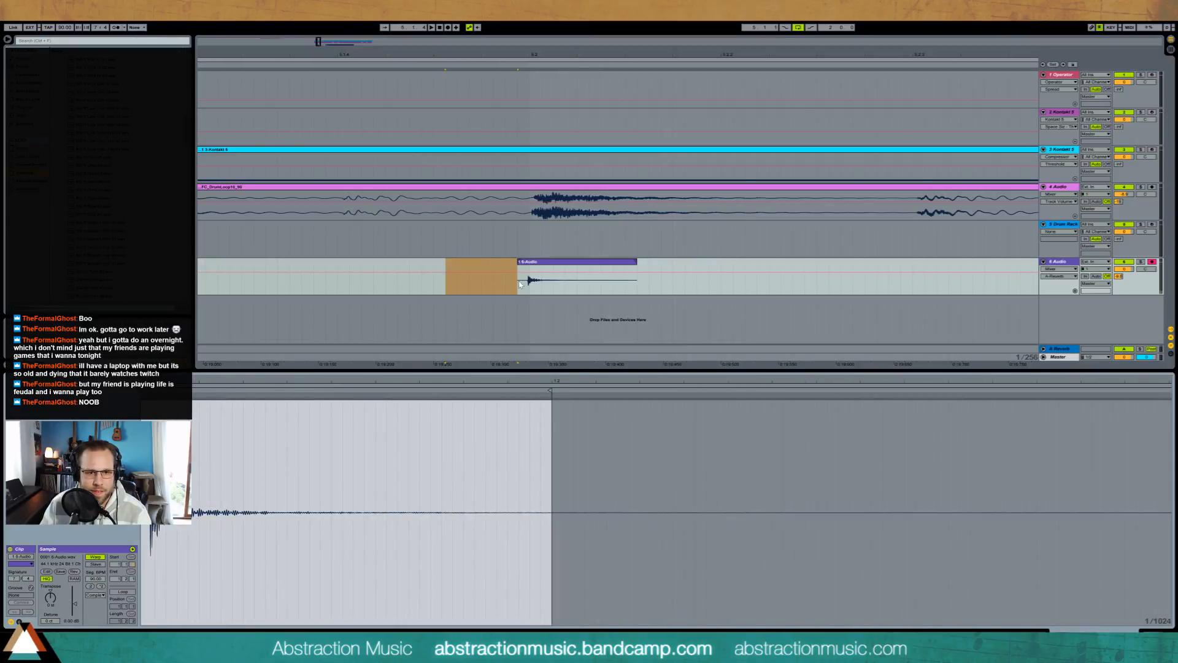
left_click_drag(519, 284, 529, 285)
key("Delete")
mouse_move(167, 381)
left_mouse_down()
mouse_move(294, 399)
mouse_move(274, 396)
left_mouse_up()
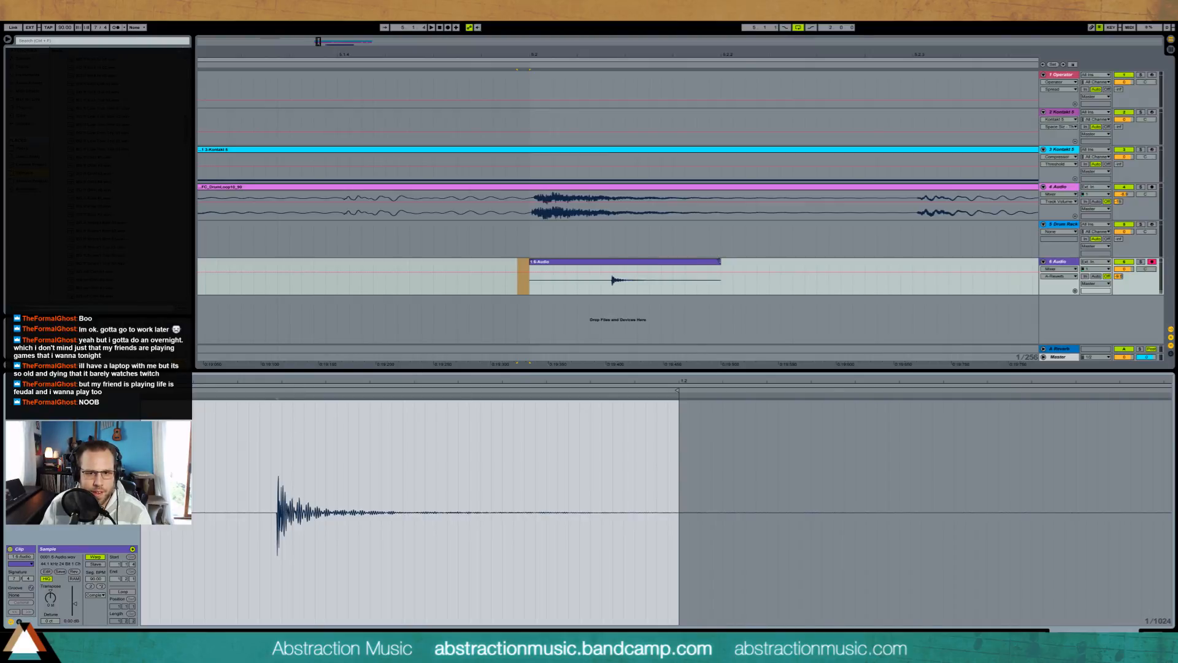
left_click_drag(719, 262, 1043, 264)
mouse_move(509, 380)
left_mouse_down()
mouse_move(605, 413)
mouse_move(657, 390)
mouse_move(673, 390)
mouse_move(639, 405)
mouse_move(771, 393)
mouse_move(776, 370)
left_mouse_up()
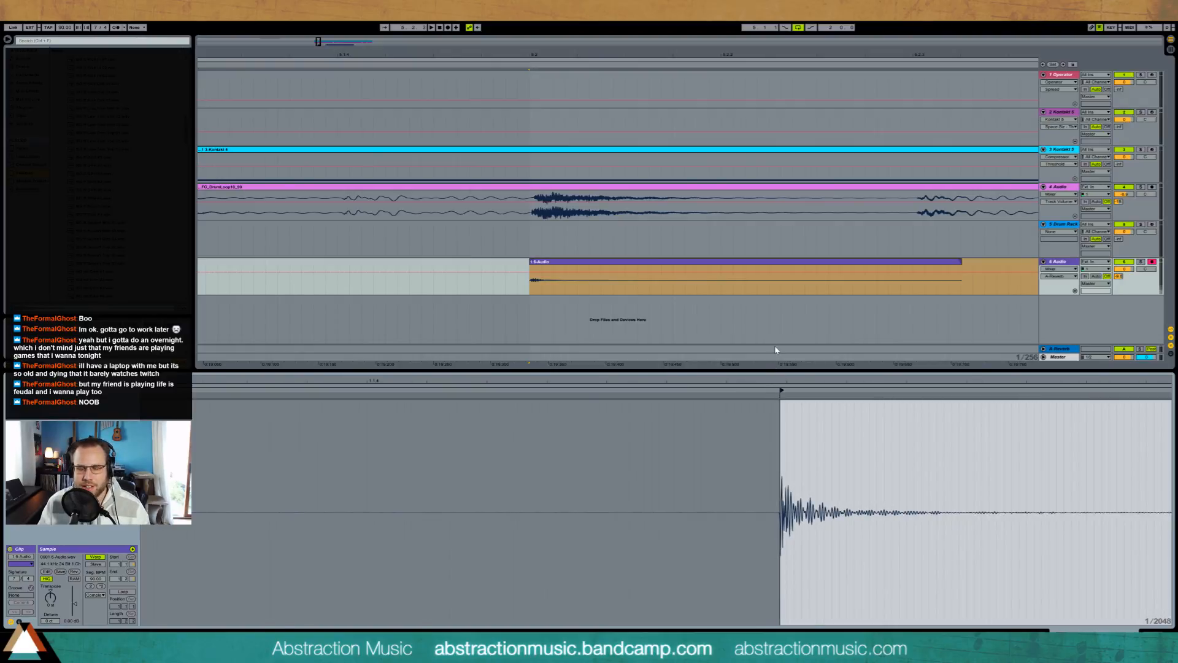
Step: Trim the long tail off the first hit and remove the silence between the second and third hits
left_click_drag(318, 41, 344, 32)
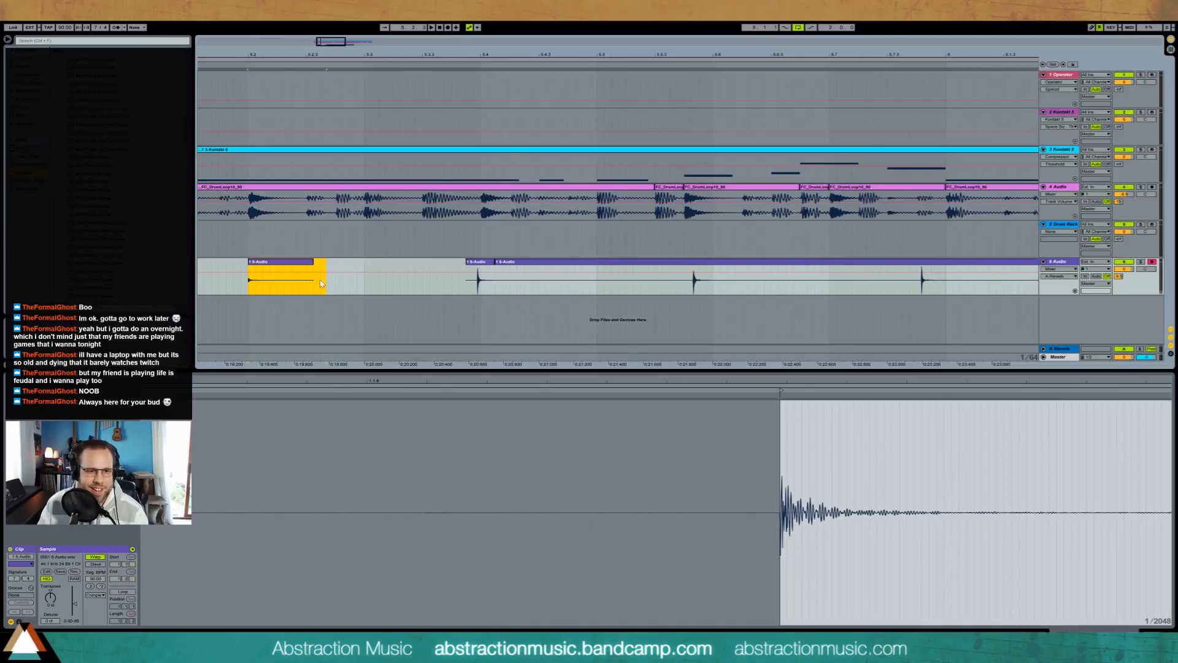
left_click_drag(328, 281, 261, 281)
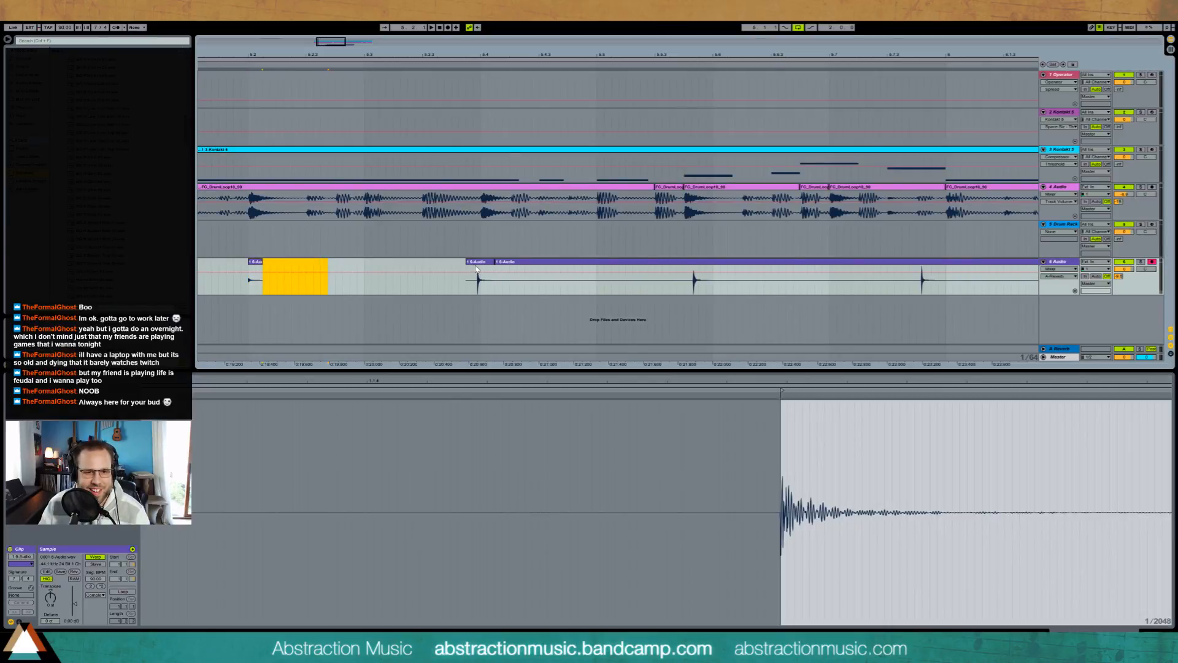
left_click_drag(684, 288, 540, 265)
left_click(517, 262)
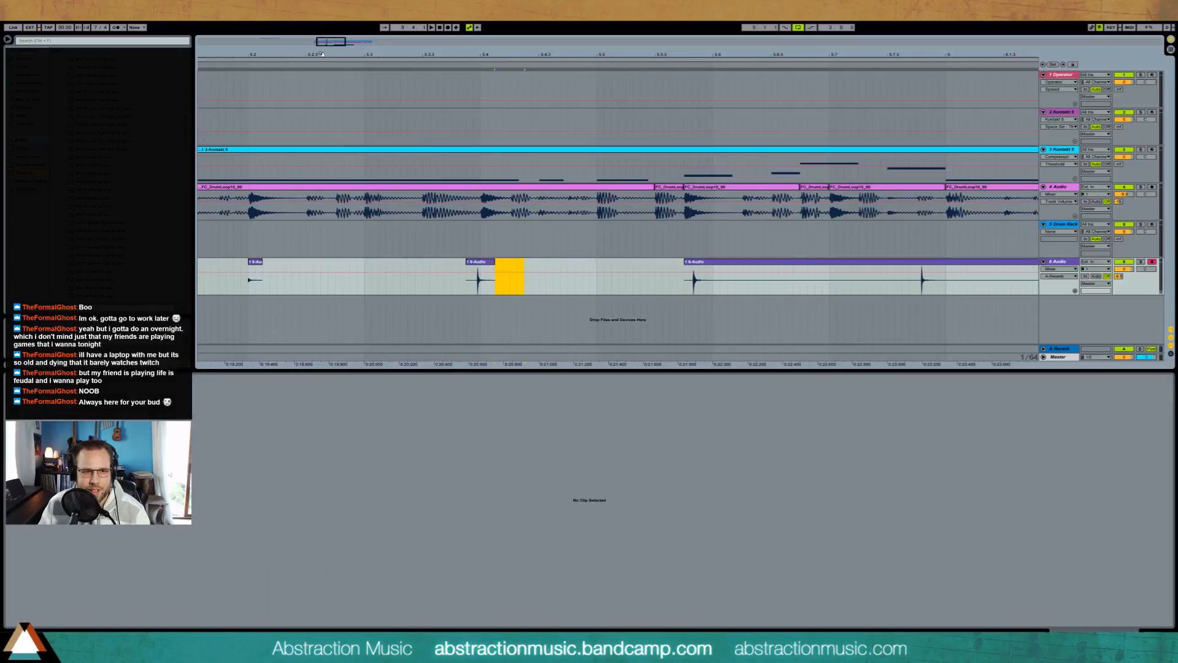
Step: Move the second hit later towards beat 5.4 and cut everything in its clip before the beat
left_click_drag(492, 54, 491, 195)
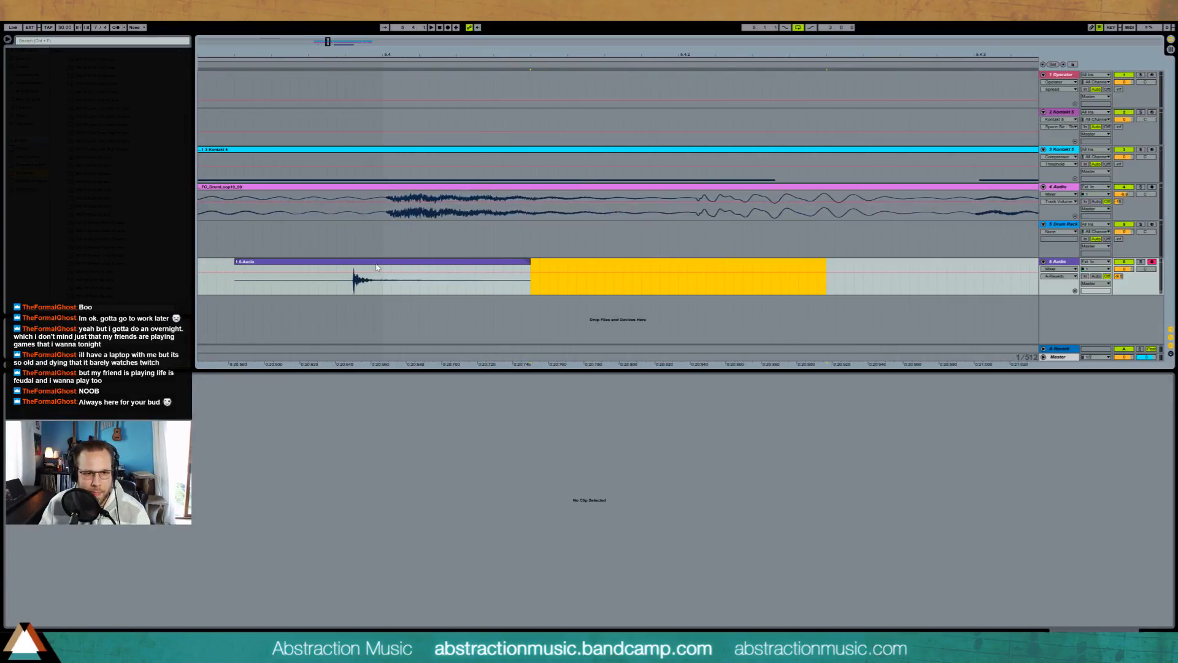
left_click_drag(377, 267, 401, 268)
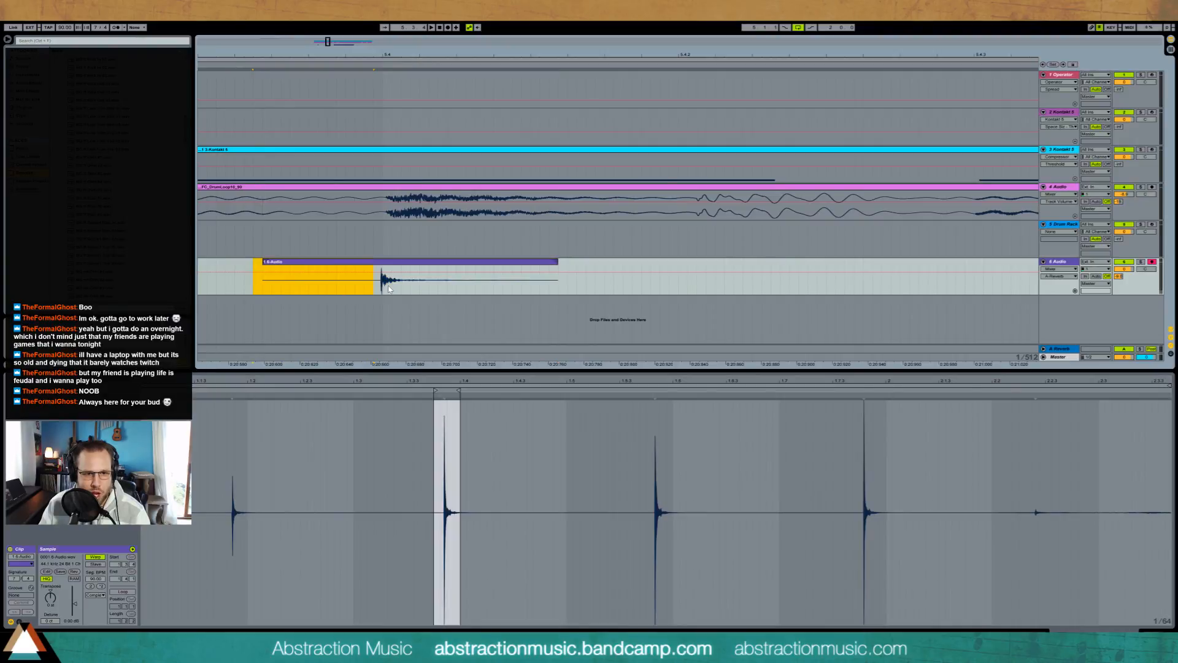
left_click_drag(310, 289, 262, 290)
key("Delete")
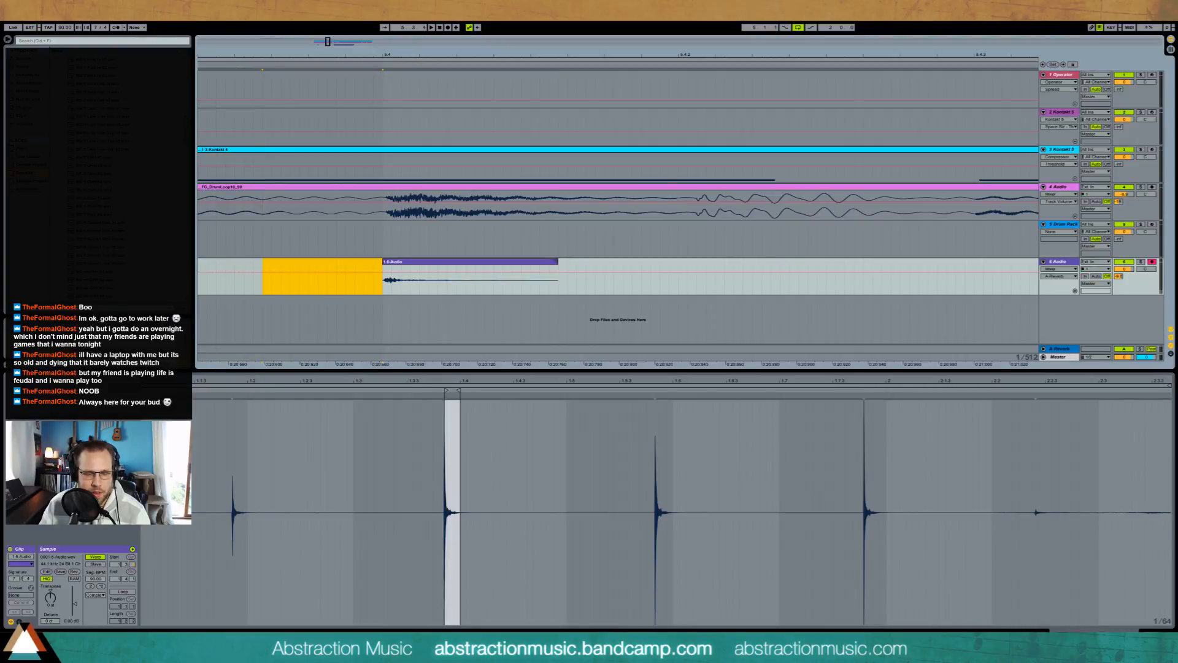
Step: Extend the second hit's clip and move its start marker back to just before the transient so the attack falls on 5.4
left_click_drag(448, 381, 799, 381)
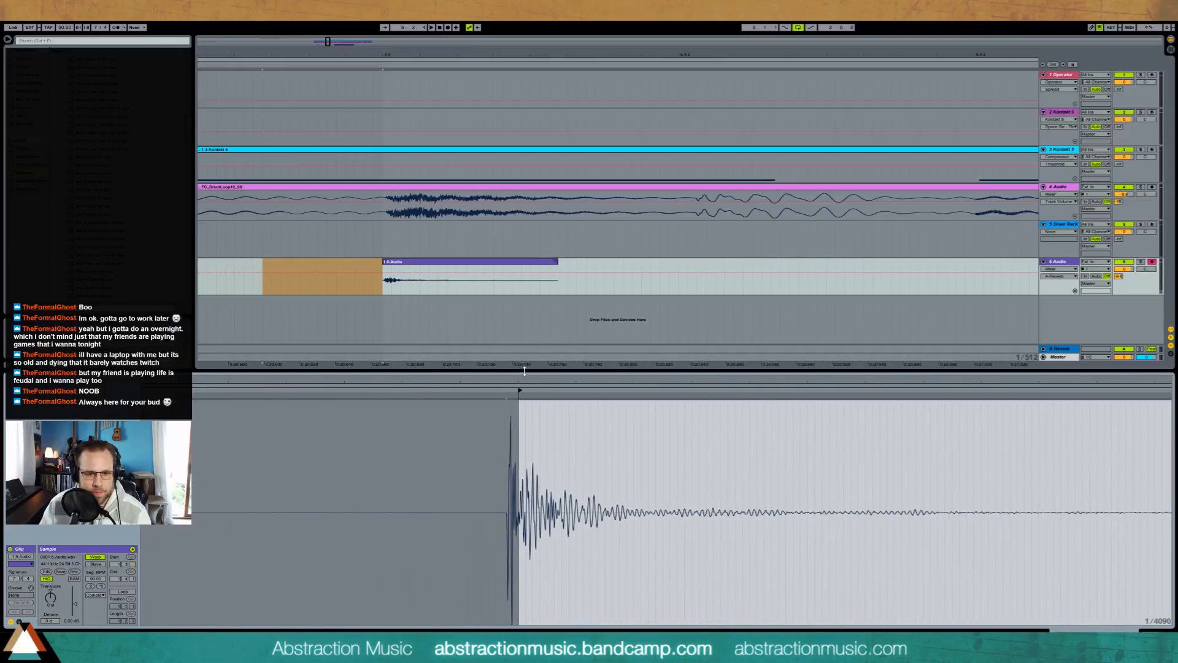
mouse_move(520, 390)
left_mouse_down()
mouse_move(508, 393)
mouse_move(508, 341)
left_mouse_up()
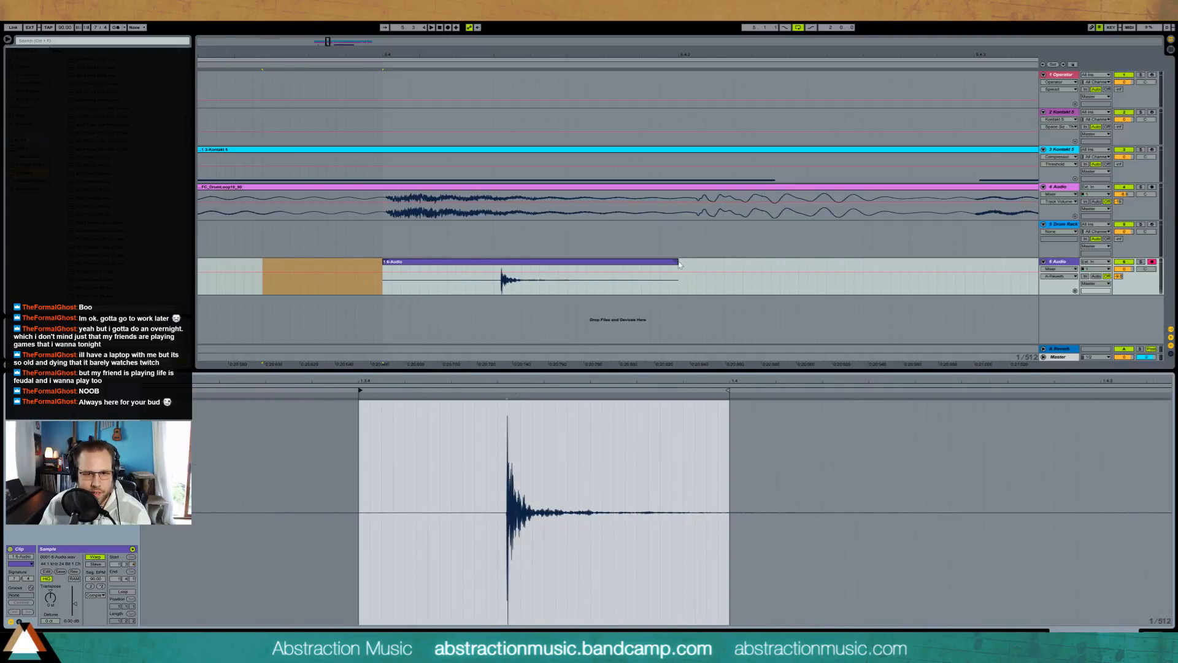
left_click_drag(679, 264, 964, 264)
mouse_move(360, 390)
left_mouse_down()
mouse_move(514, 388)
mouse_move(514, 429)
left_mouse_up()
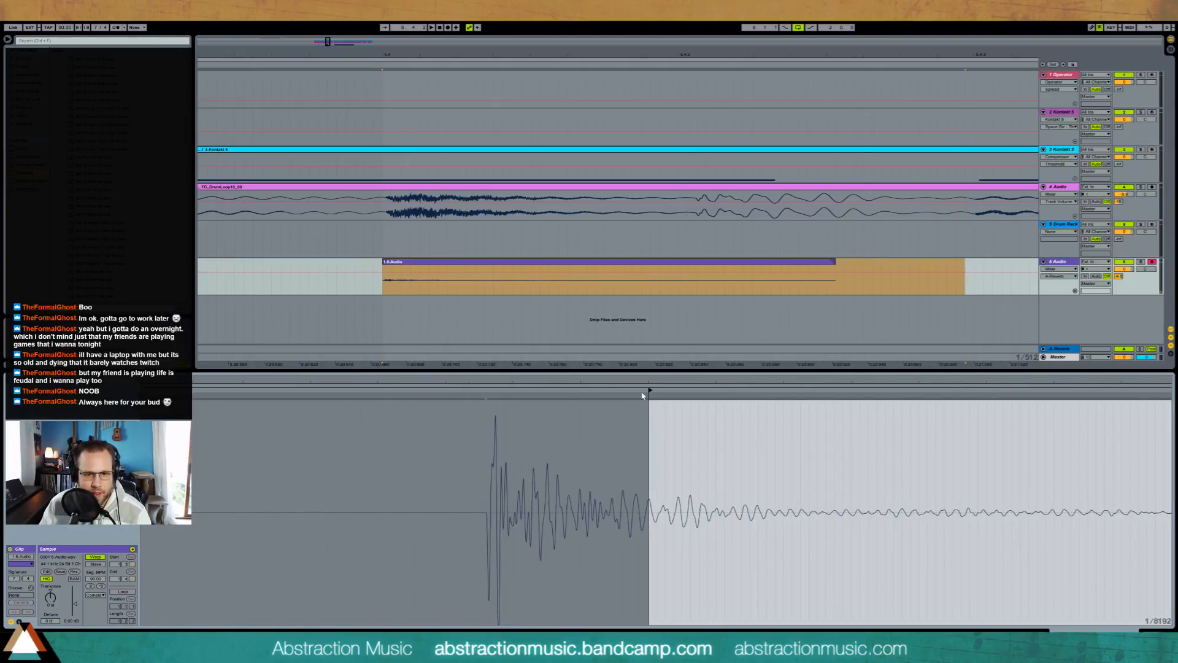
mouse_move(649, 391)
left_mouse_down()
mouse_move(465, 390)
mouse_move(486, 390)
left_mouse_up()
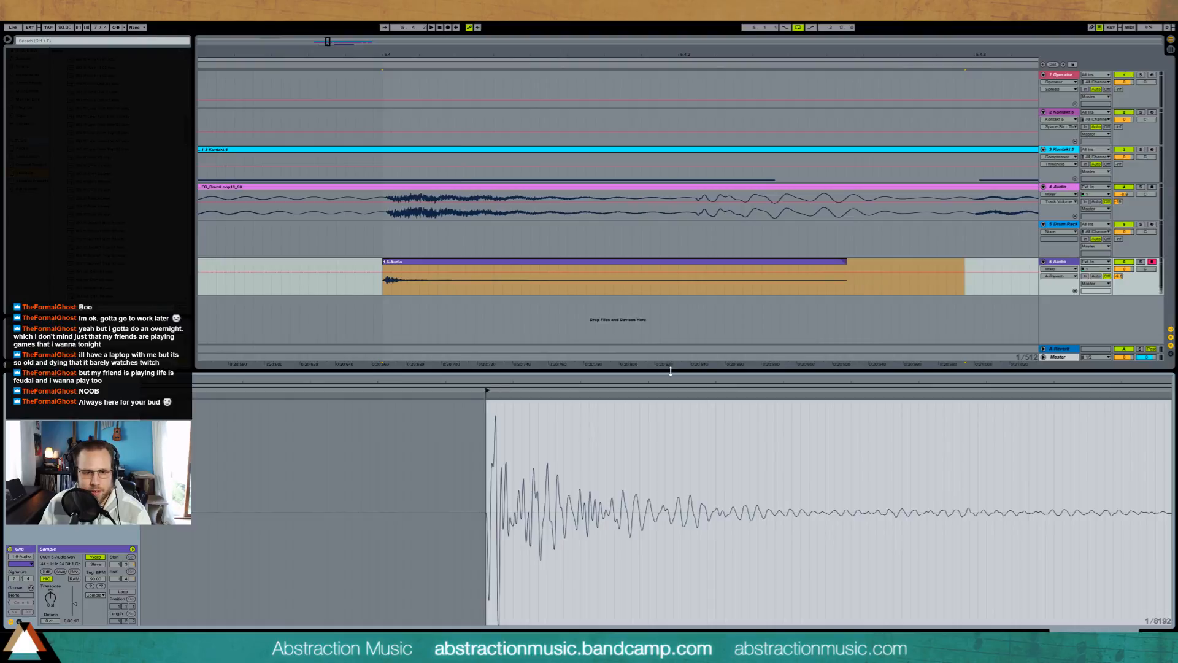
Step: Trim the second hit's clip down to a short tail after the attack
left_click(562, 323)
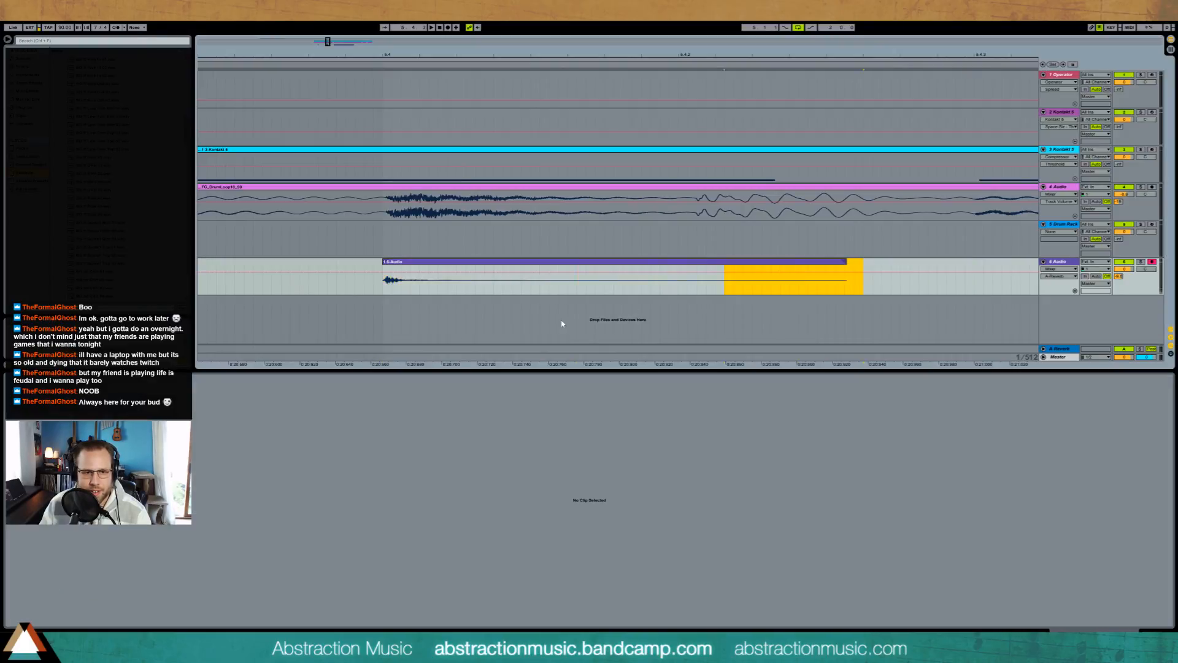
left_click(461, 280)
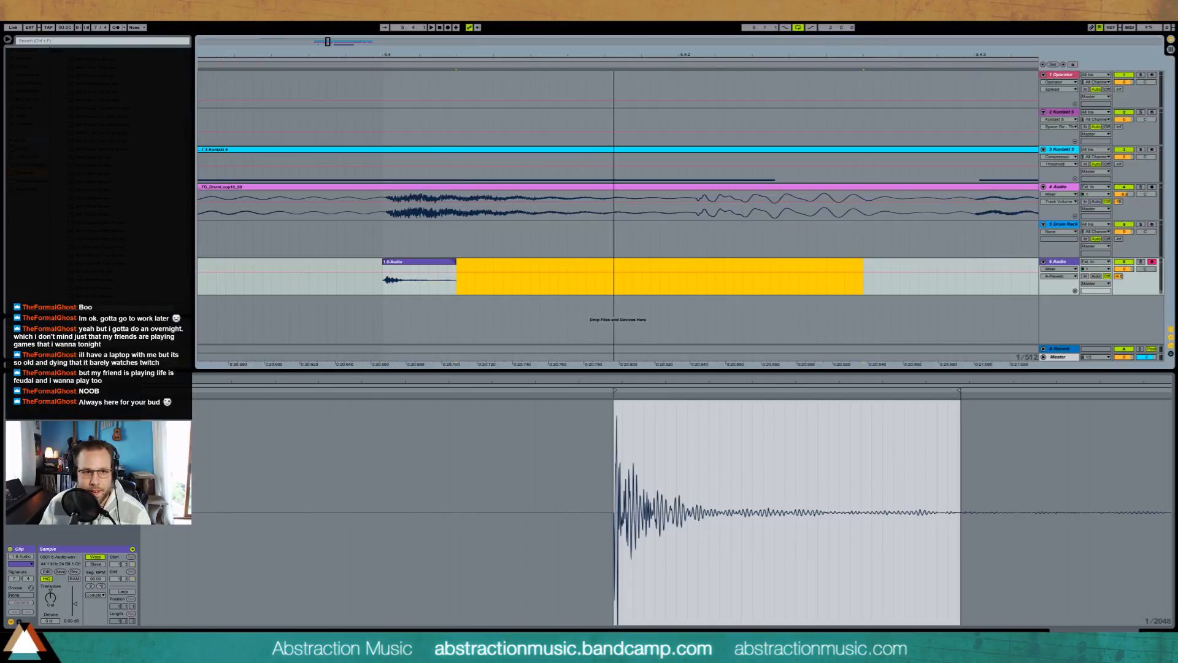
Step: Align the third hit with the drum hit at 5.5.4 by moving its clip's start marker onto the transient
left_click_drag(614, 55, 6, 33)
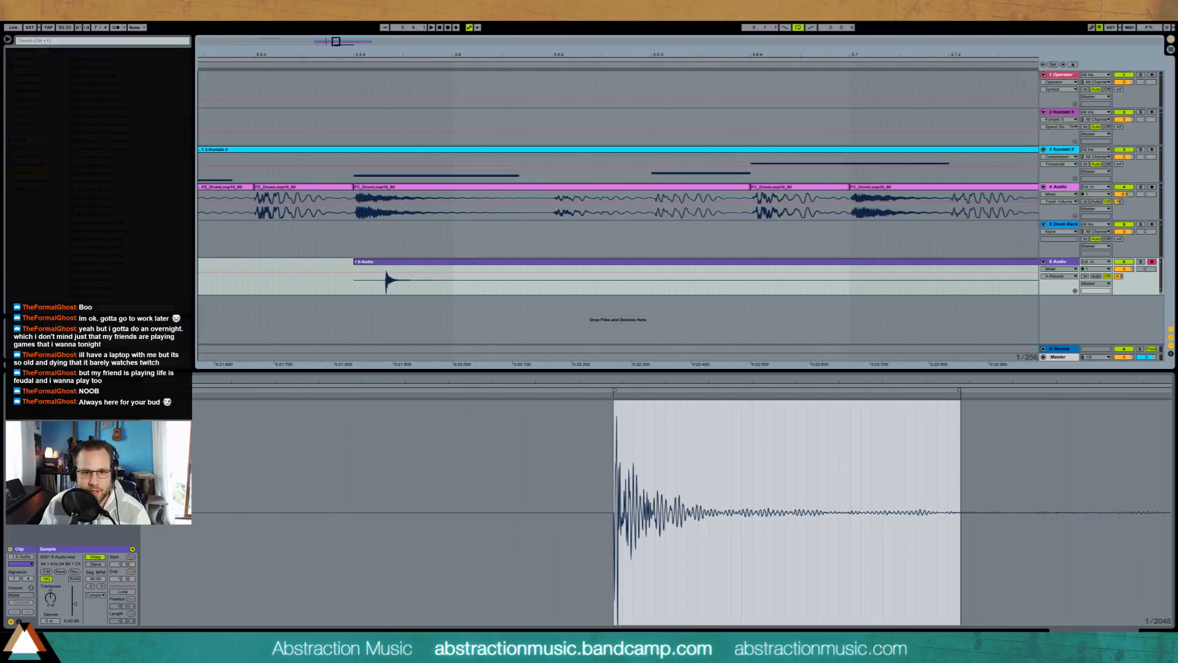
left_click_drag(336, 42, 336, 43)
left_click(456, 267)
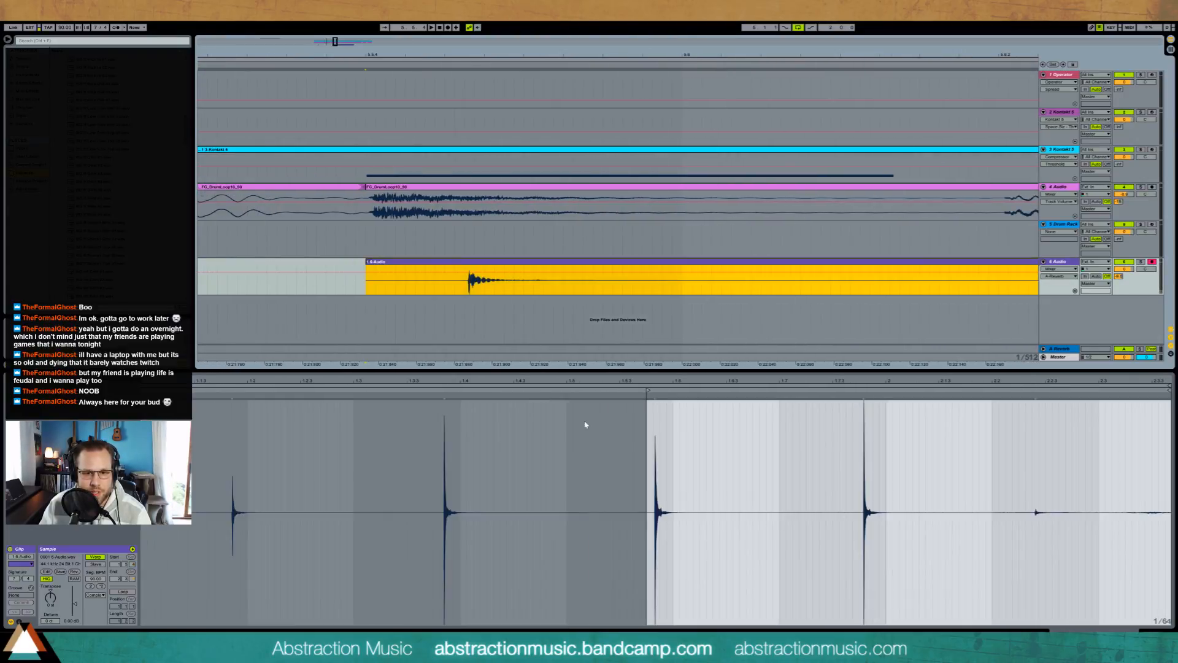
mouse_move(645, 380)
left_mouse_down()
mouse_move(645, 457)
mouse_move(496, 381)
left_mouse_up()
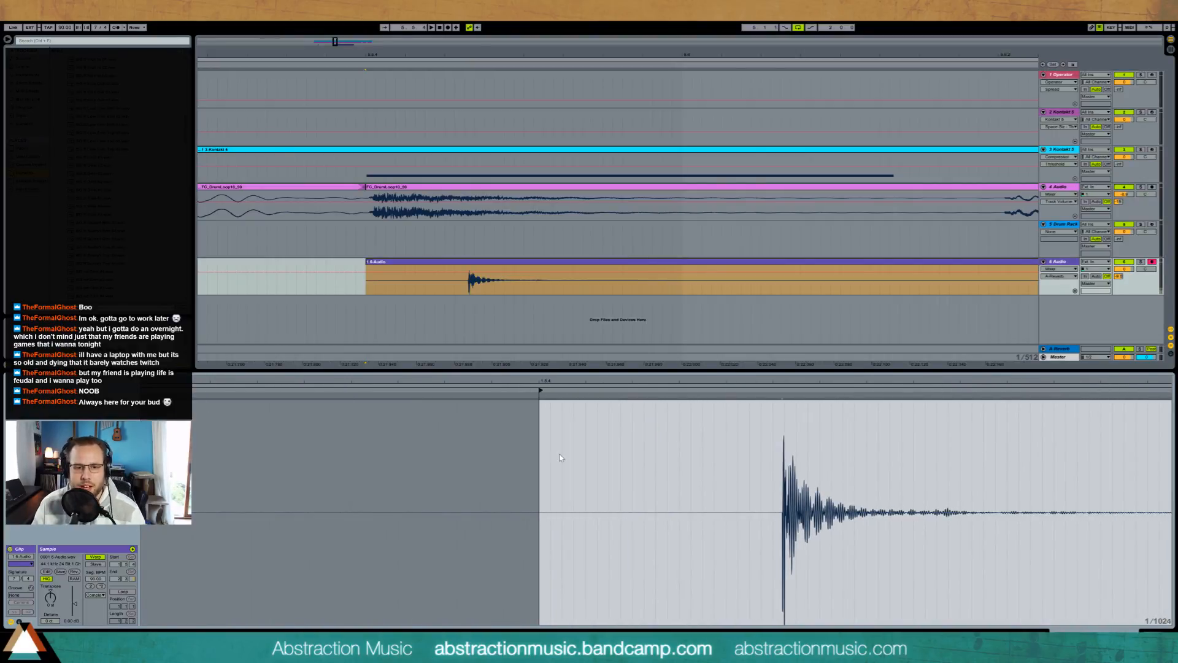
mouse_move(540, 390)
left_mouse_down()
mouse_move(783, 393)
mouse_move(788, 446)
mouse_move(787, 374)
mouse_move(219, 373)
left_mouse_up()
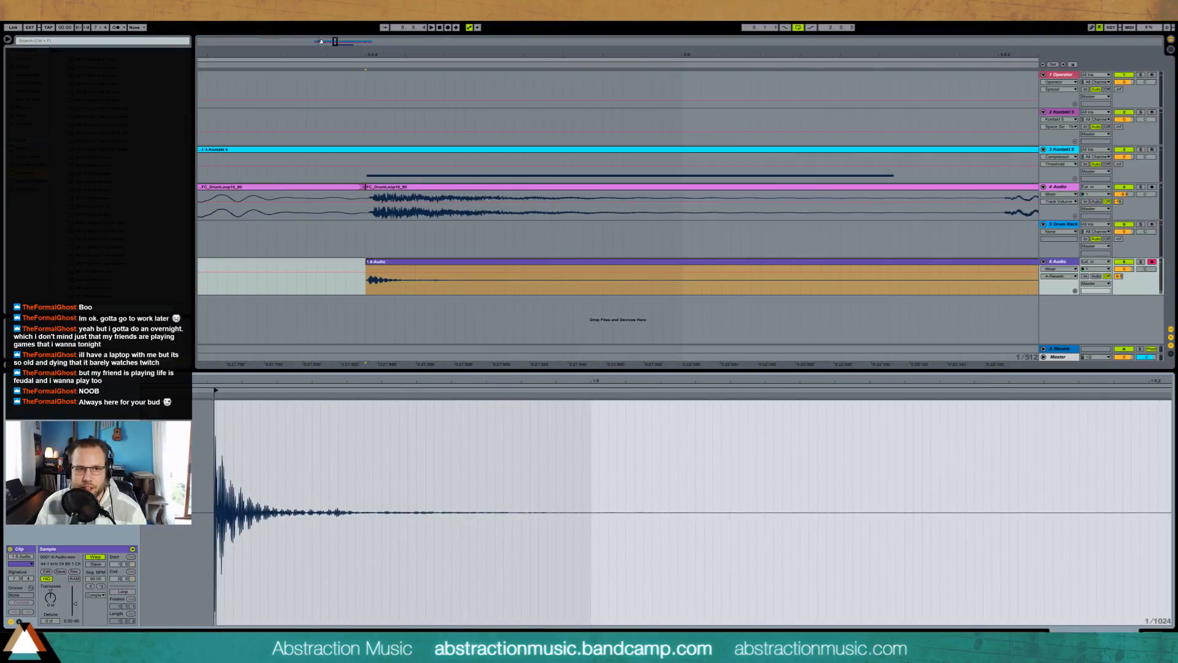
Step: Shorten the third hit's clip by deleting its tail and the unused fourth hit after it
left_click_drag(212, 54, 198, 24)
left_click_drag(736, 55, 617, 22)
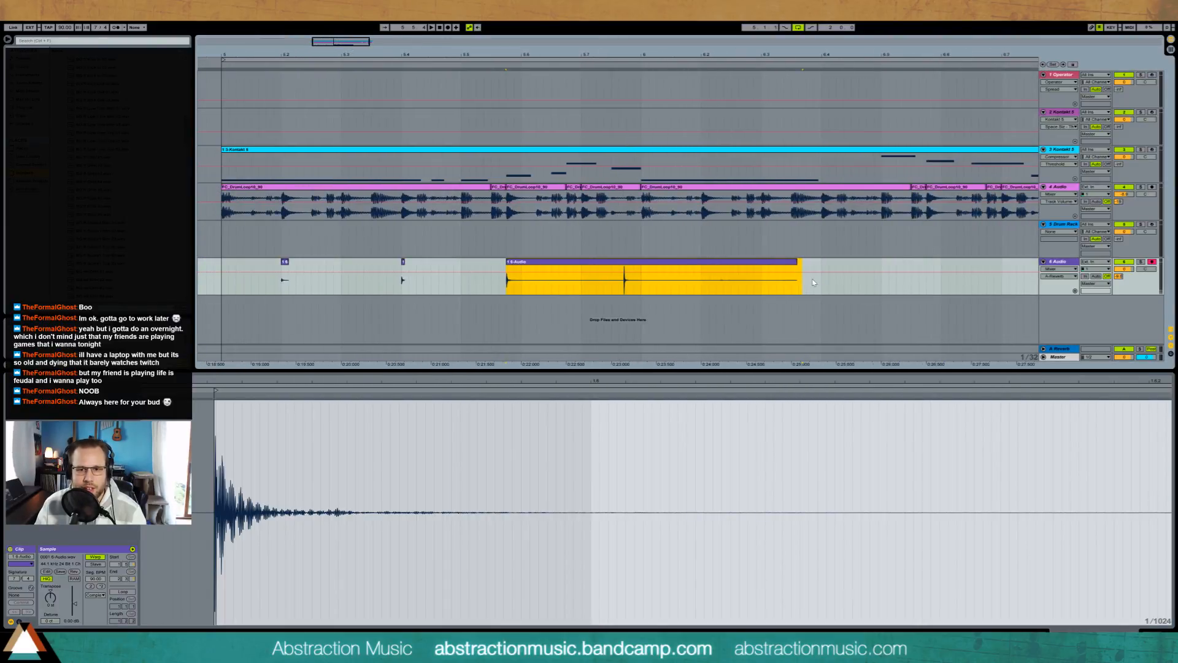
left_click_drag(814, 280, 484, 279)
key("Delete")
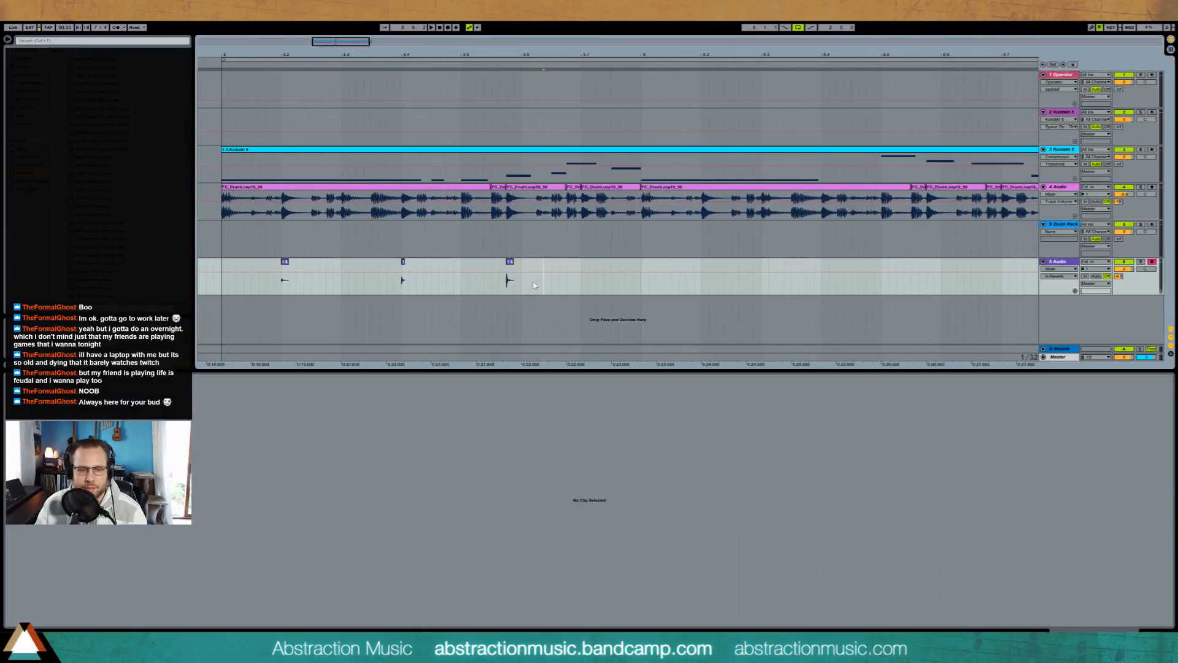
Step: Copy the second percussion hit onto the drum hit just before 5.7
left_click(403, 262)
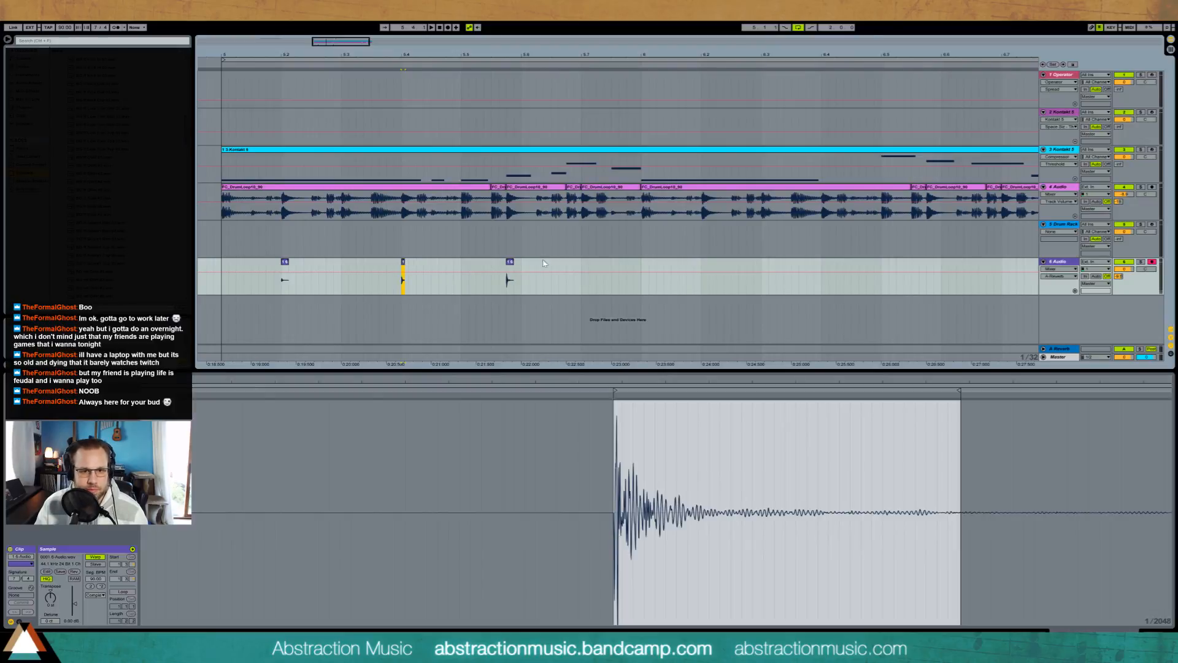
left_click(567, 292)
key("ctrl+v")
Step: Delete the empty Drum Rack track and audition the loop from bar 5
left_click(220, 287)
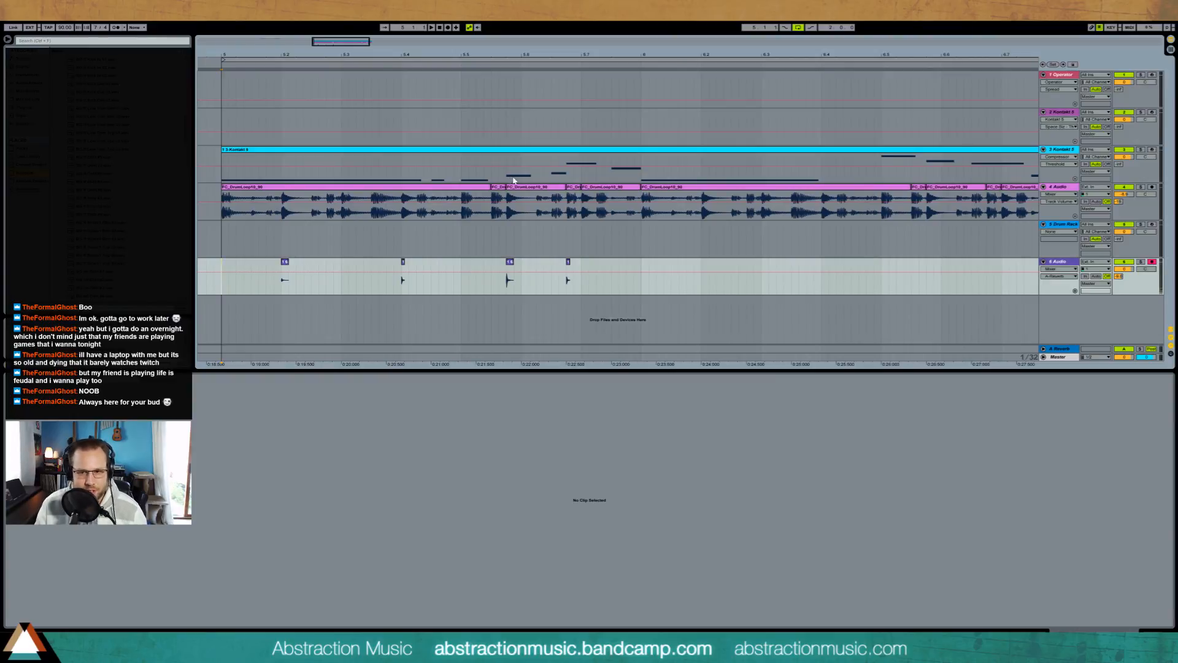
left_click(1065, 228)
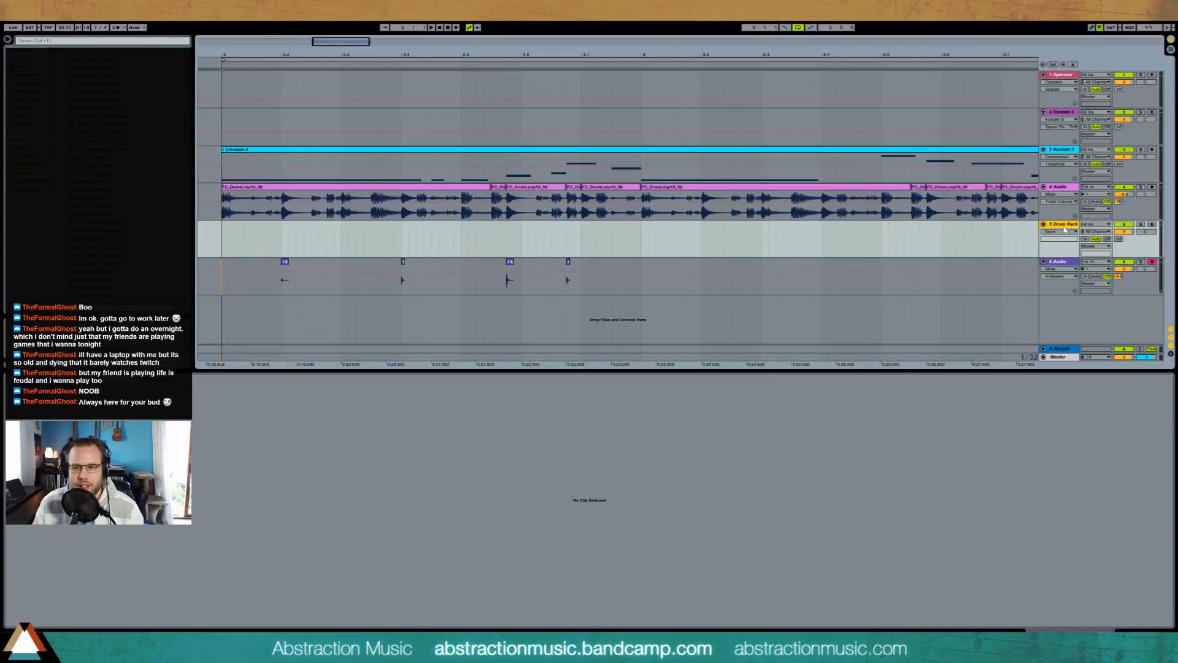
key("Delete")
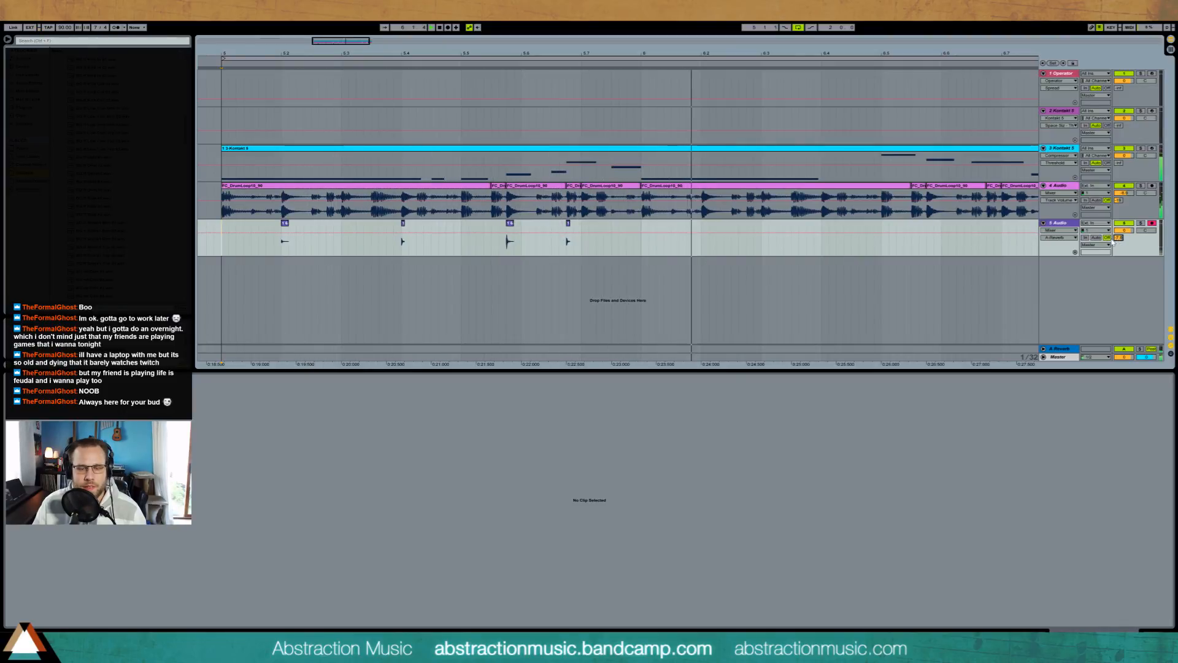
key("space")
Step: Duplicate the four percussion hits of bar 5 into bar 6
left_click_drag(641, 250, 635, 250)
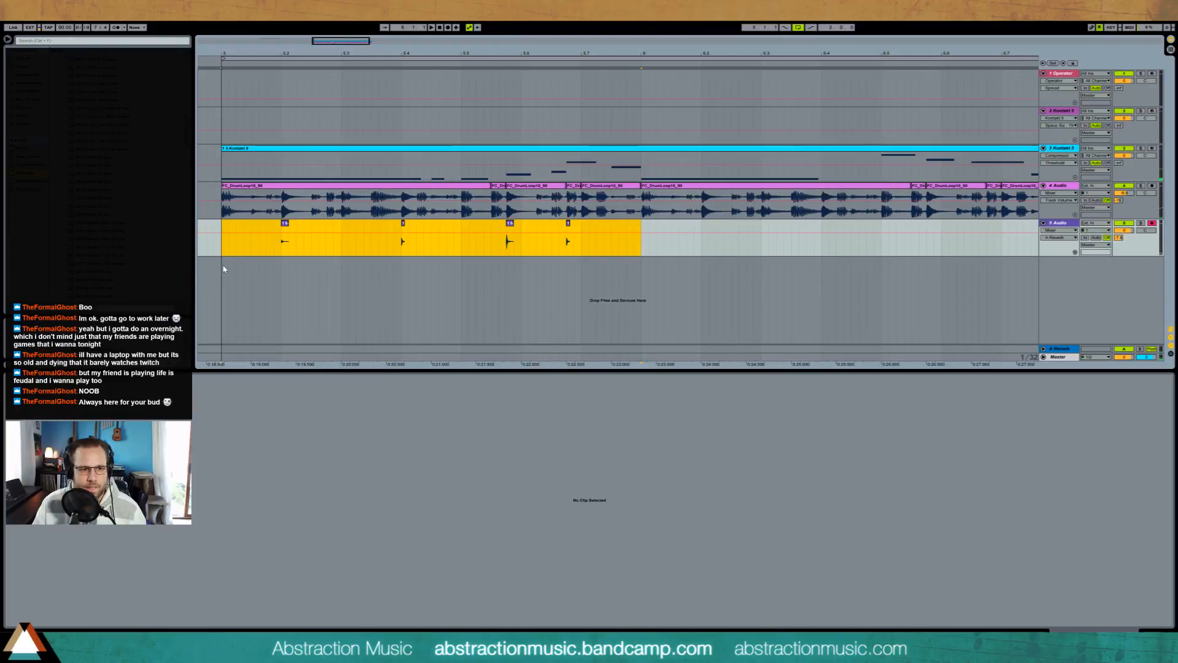
left_click_drag(224, 269, 223, 268)
key("ctrl+d")
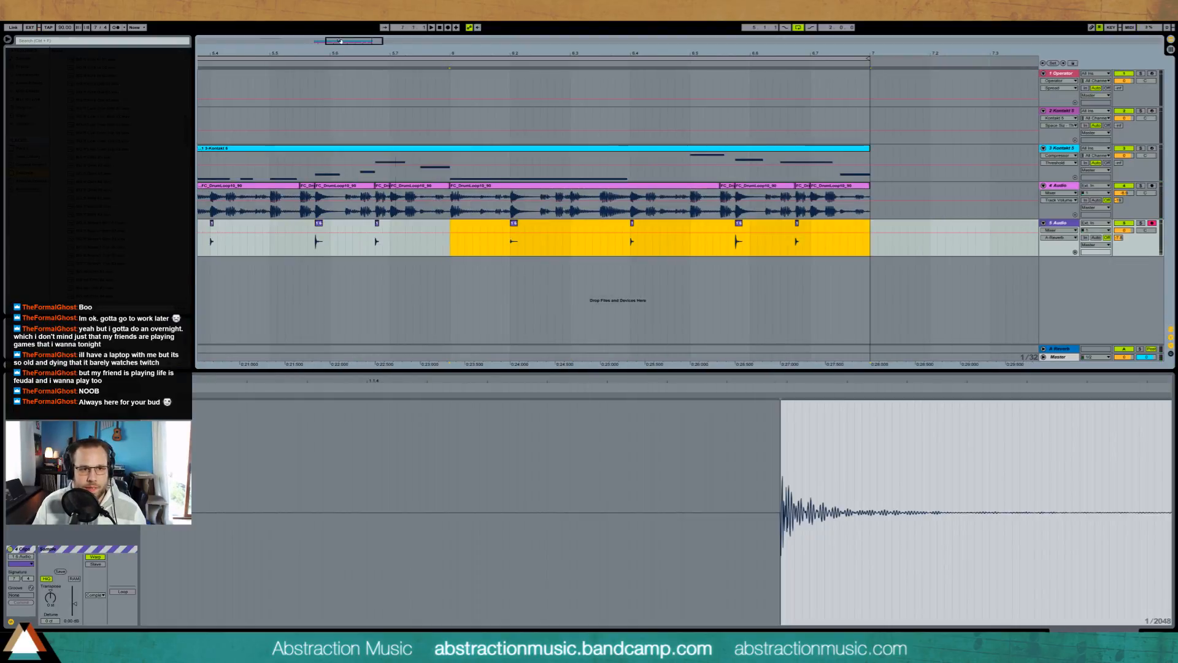
left_click_drag(341, 41, 306, 41)
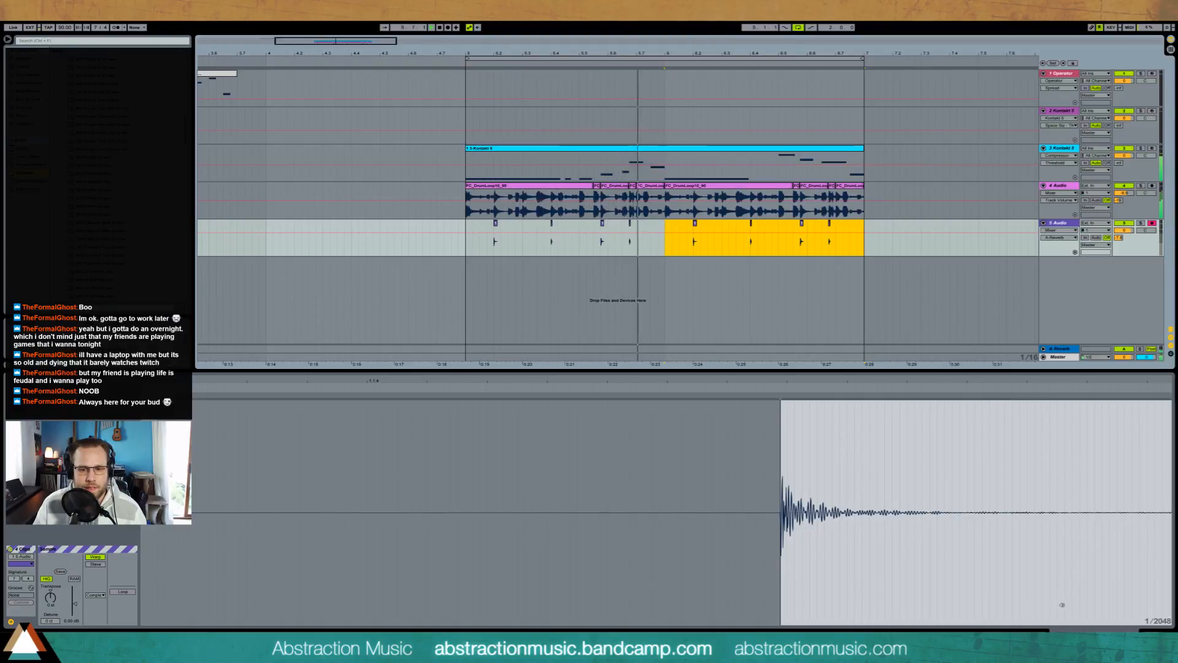
Step: Add an EQ Eight with a low cut, followed by a Compressor, to the percussion audio track
left_click(1073, 632)
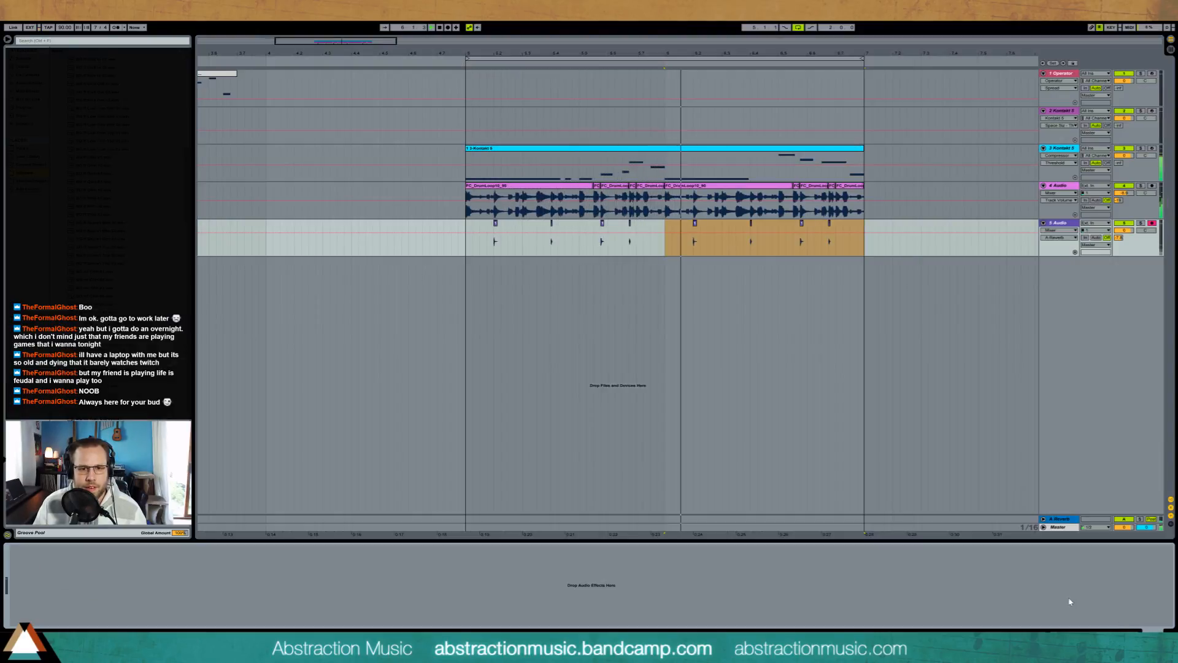
left_click(465, 238)
left_click(29, 83)
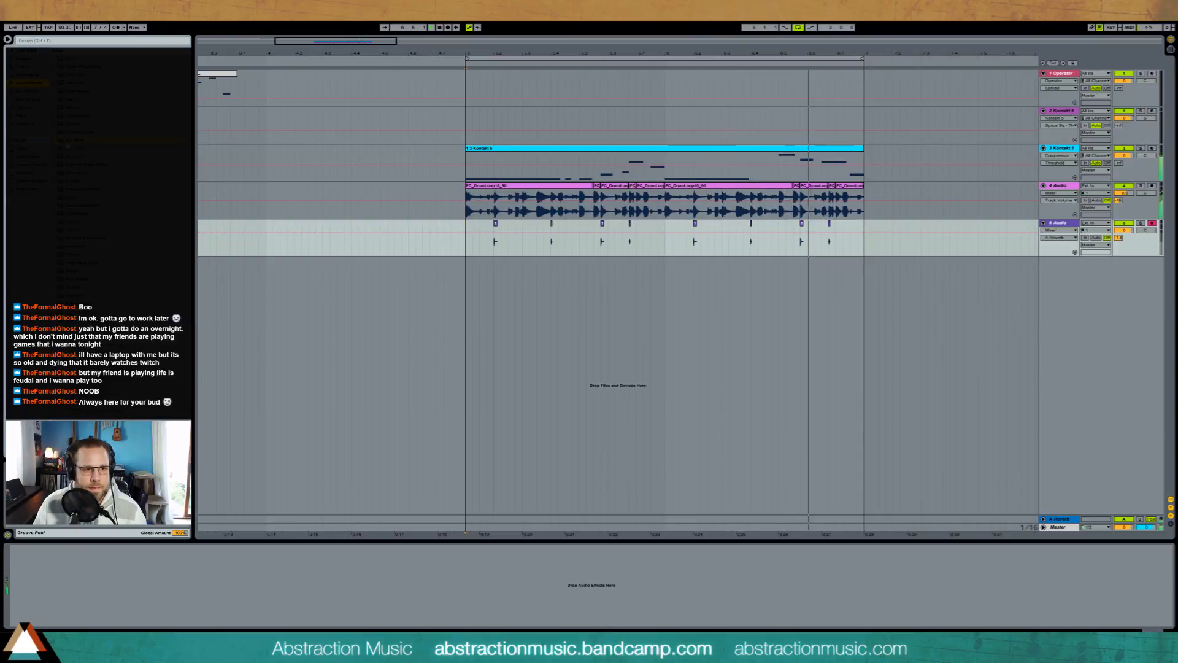
left_click(75, 140)
left_click_drag(75, 140, 123, 590)
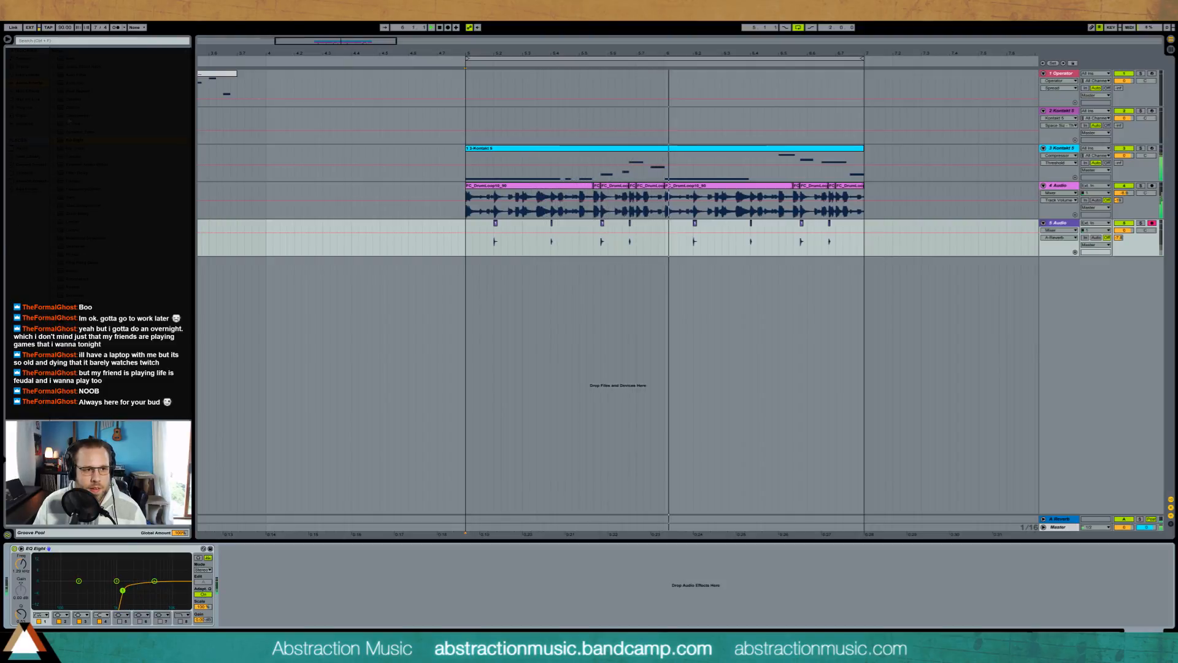
left_click_drag(78, 115, 288, 597)
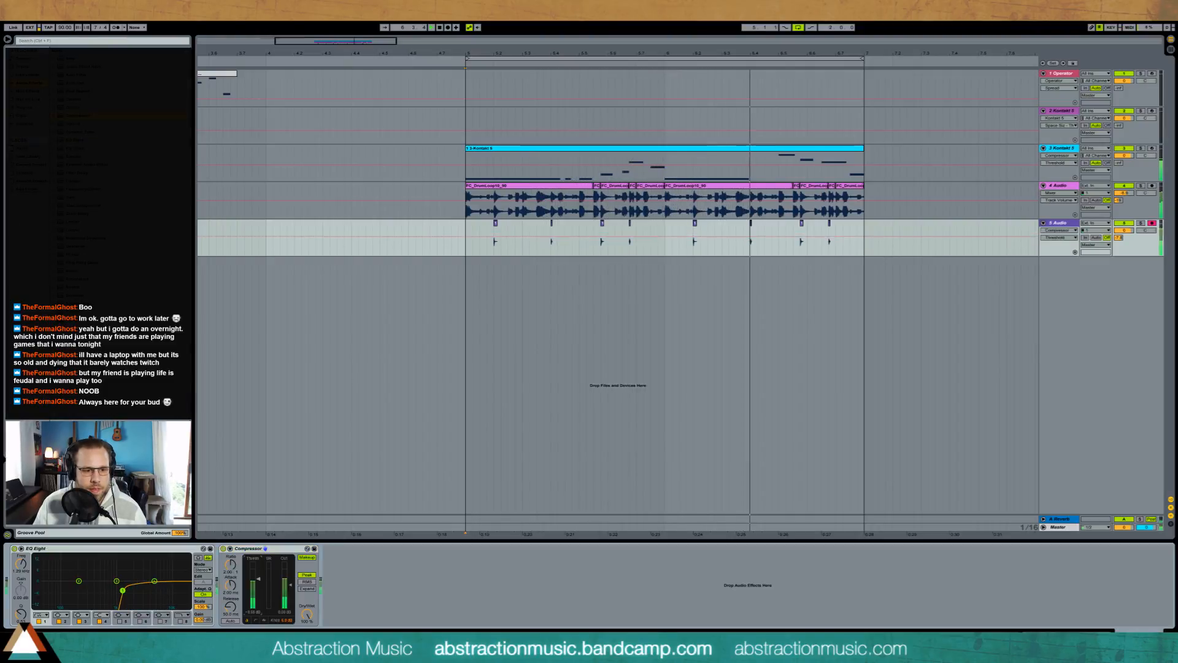
Step: Raise the bass track's A-Reverb send and check its clip notes and device chain
left_click_drag(1120, 164, 1120, 158)
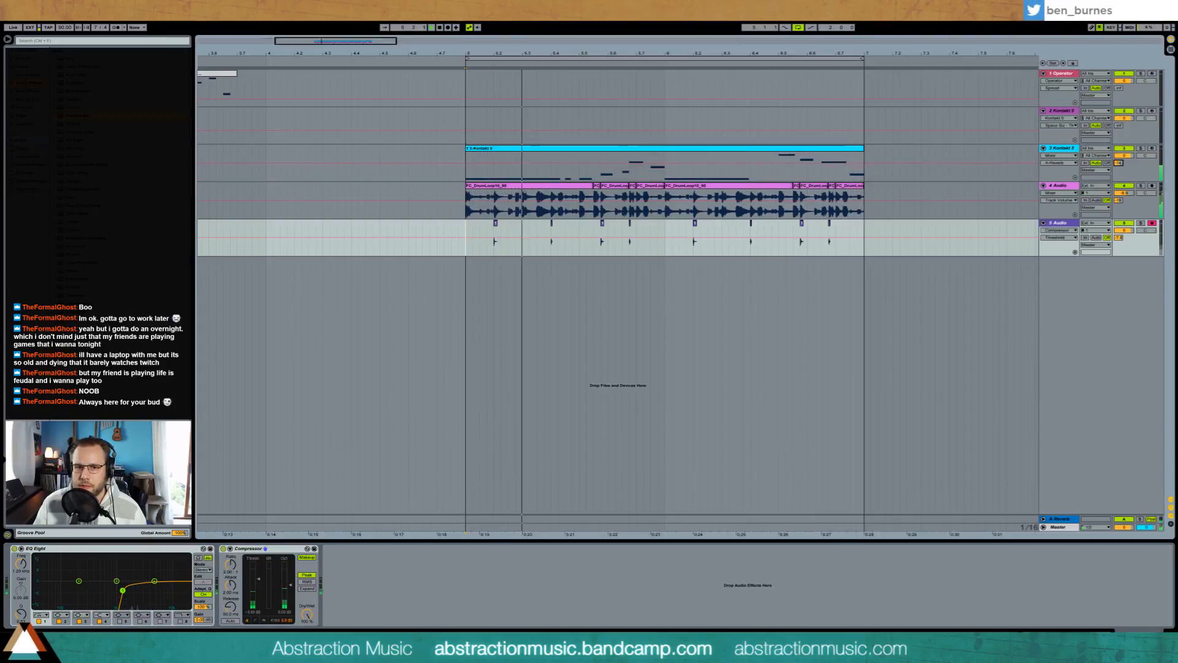
double_click(775, 149)
left_click(324, 465)
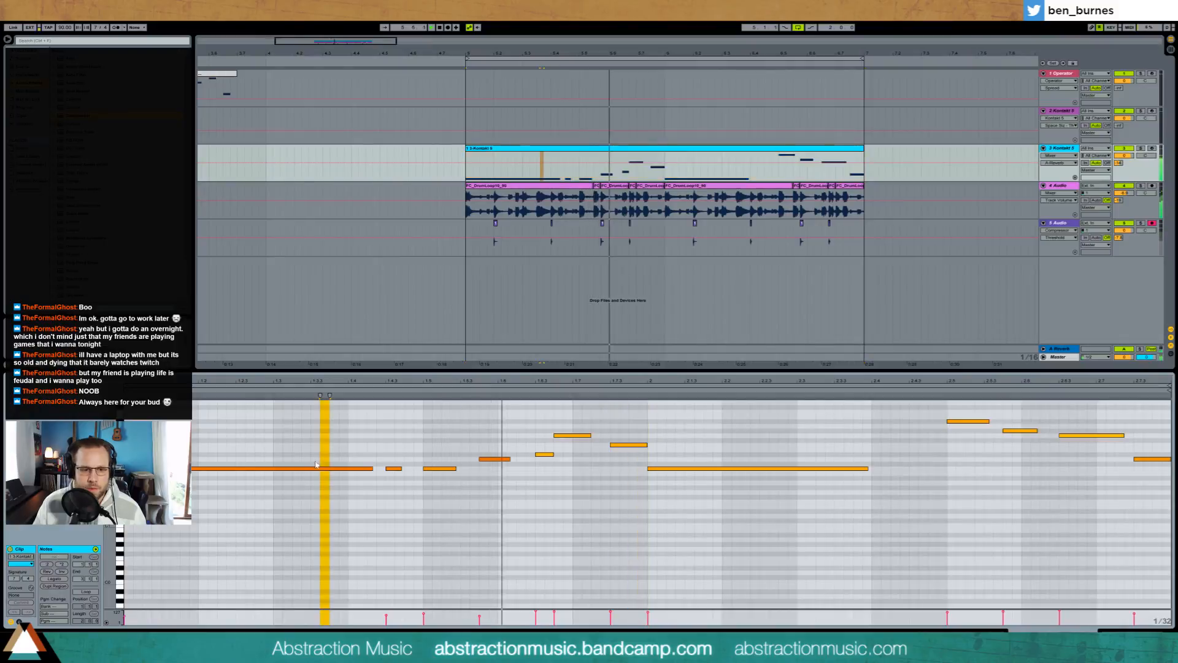
left_click(325, 469)
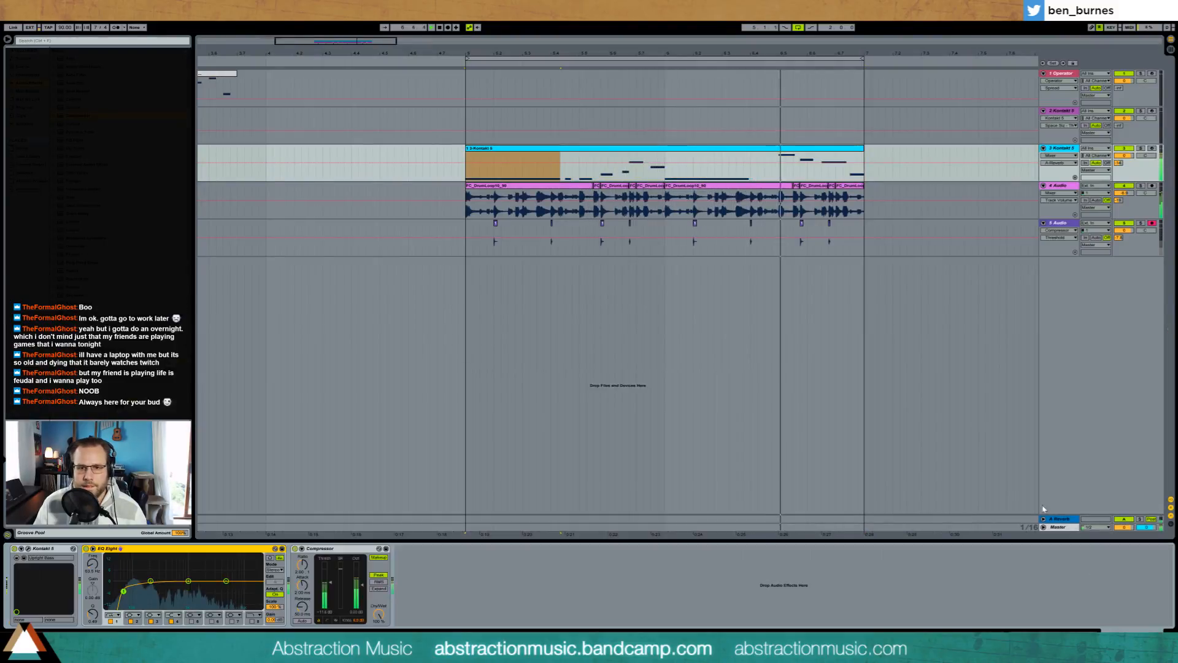
key("shift+Tab")
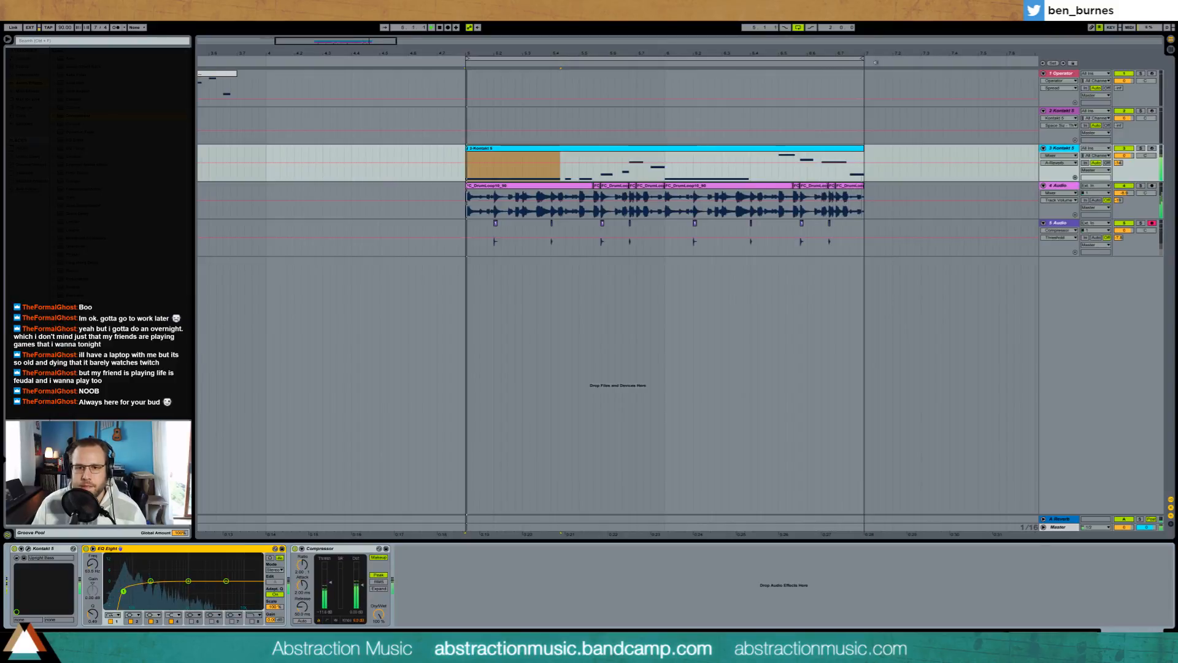
Step: Start the second-to-last note of the bass clip later and lengthen the note before it toward it
double_click(859, 147)
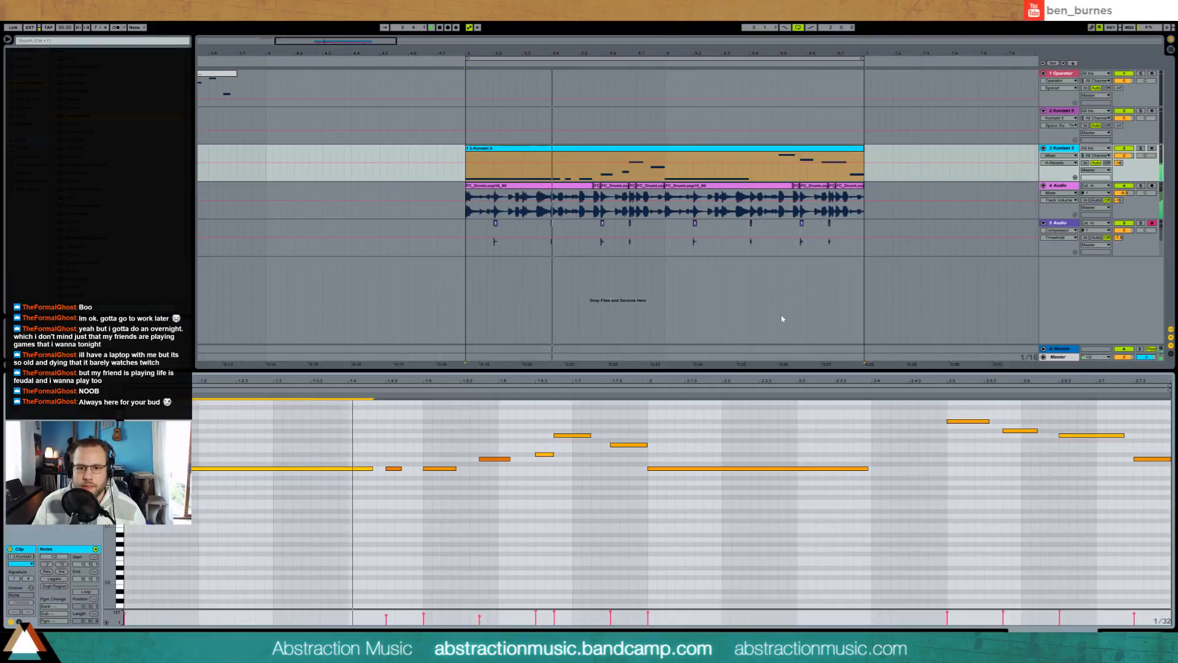
left_click_drag(1060, 435, 1077, 436)
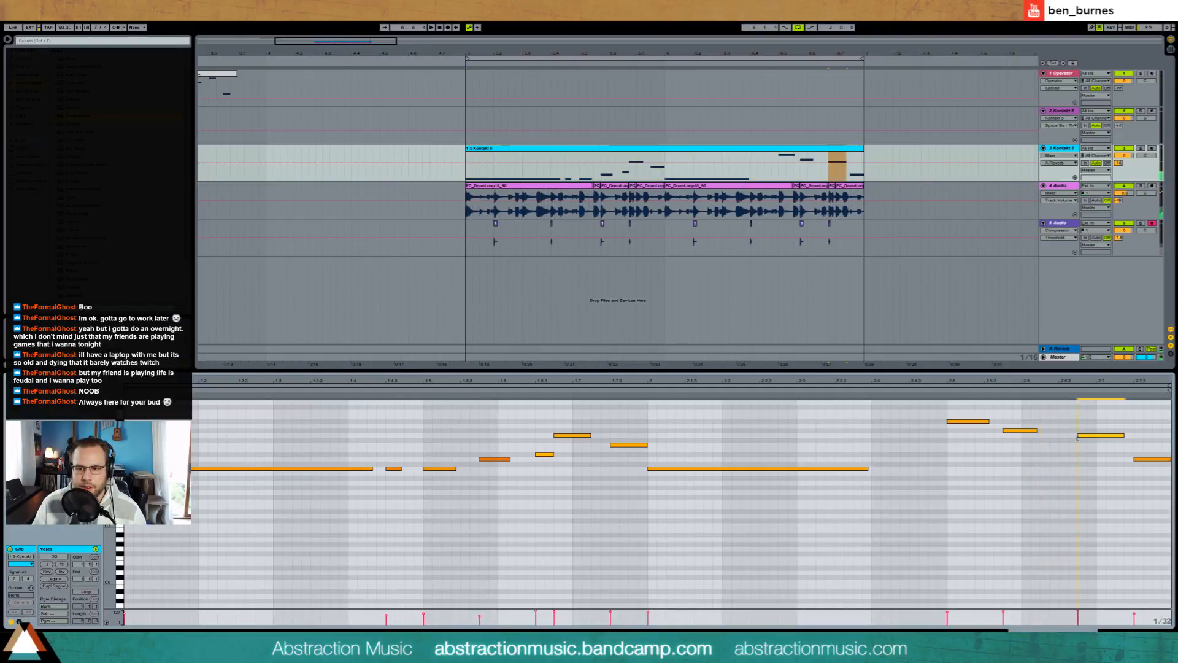
left_click(1036, 432)
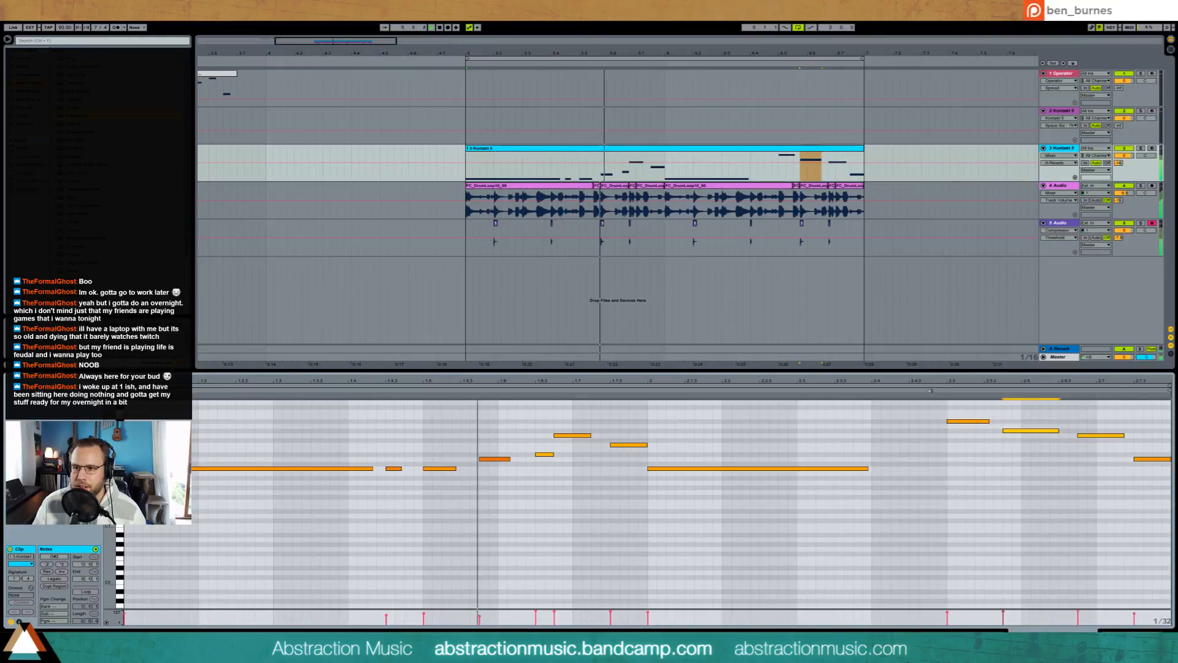
left_click(1139, 628)
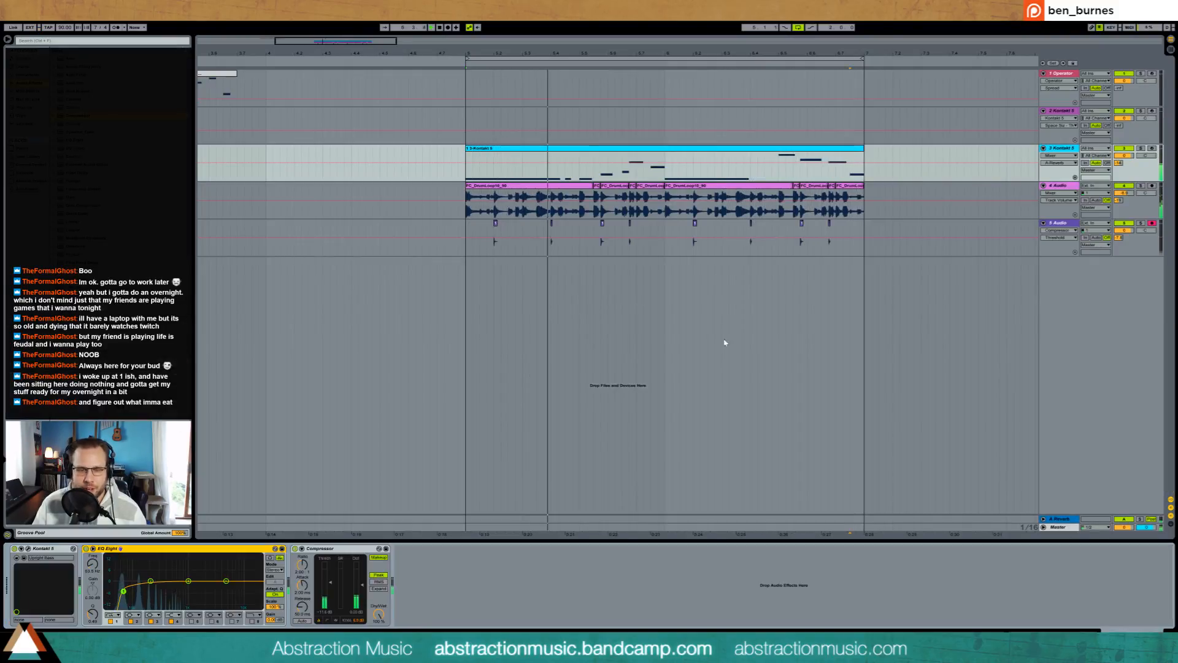
Step: Inspect the instruments on the Kontakt piano track and the Operator track
left_click_drag(392, 43, 422, 42)
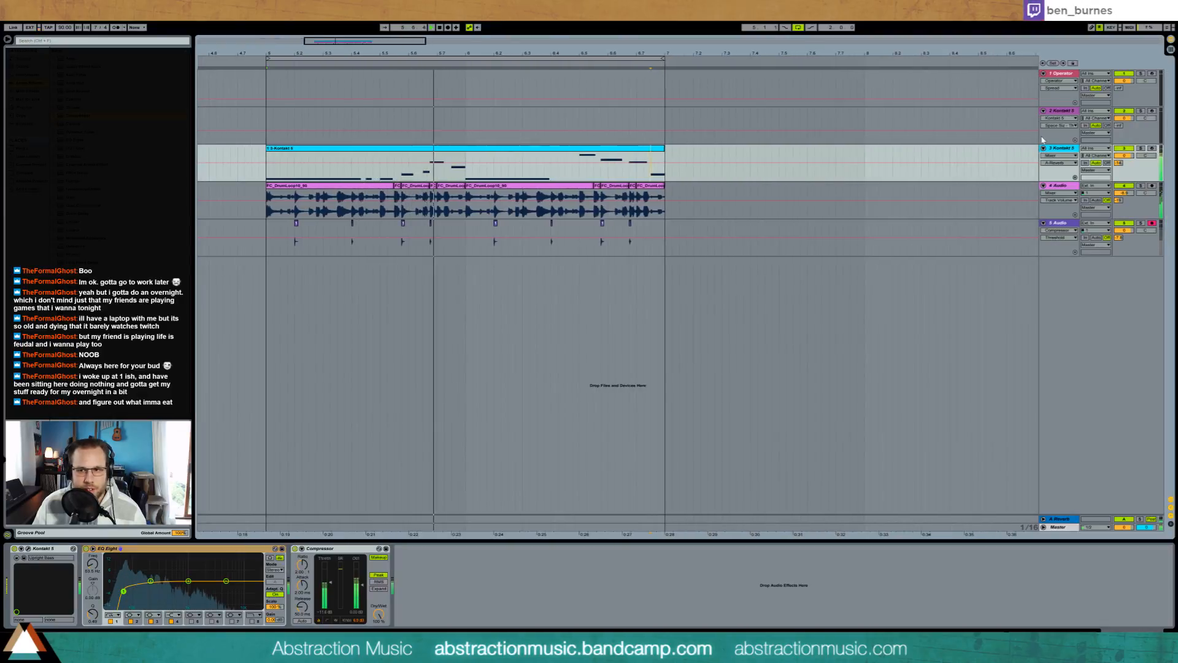
left_click(1060, 114)
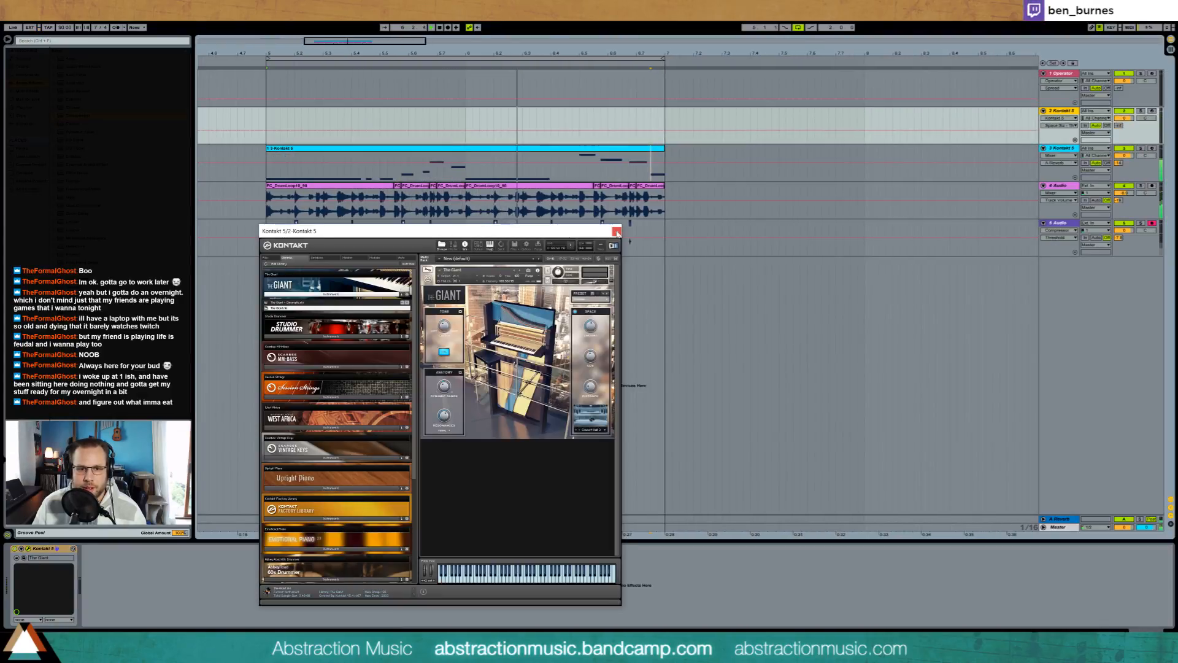
left_click(267, 78)
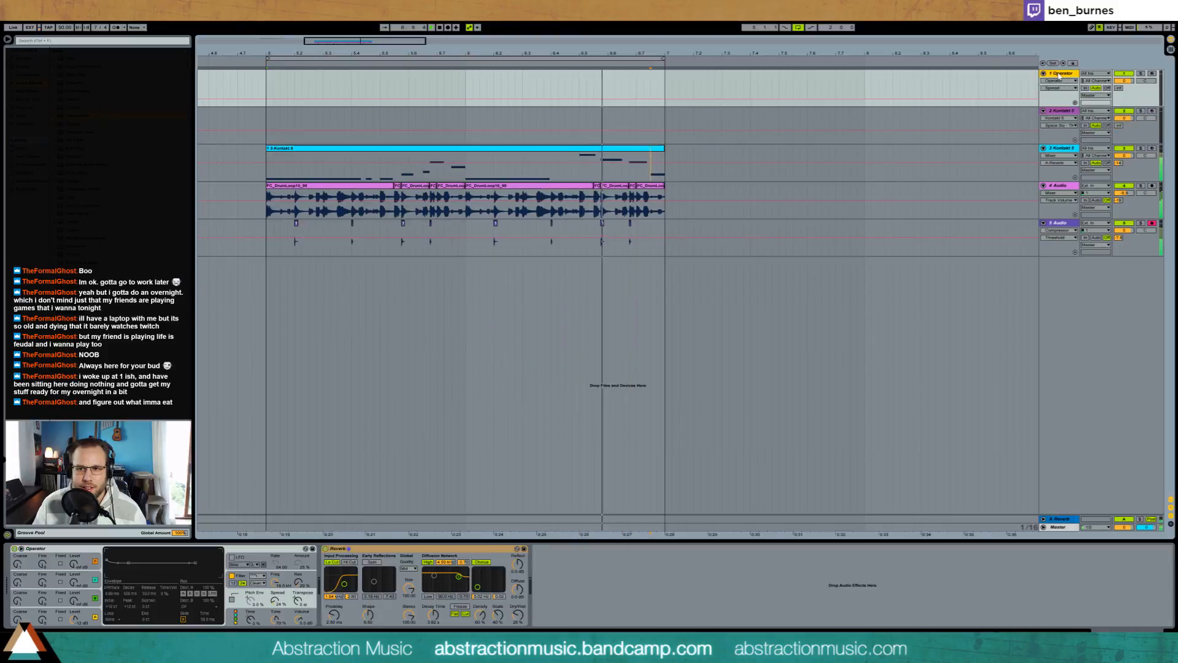
Step: Move the earlier Operator melody clip to the start of bar 5 and try its lowest note at B3 and A#3
left_click_drag(365, 41, 371, 20)
left_click(377, 74)
double_click(377, 77)
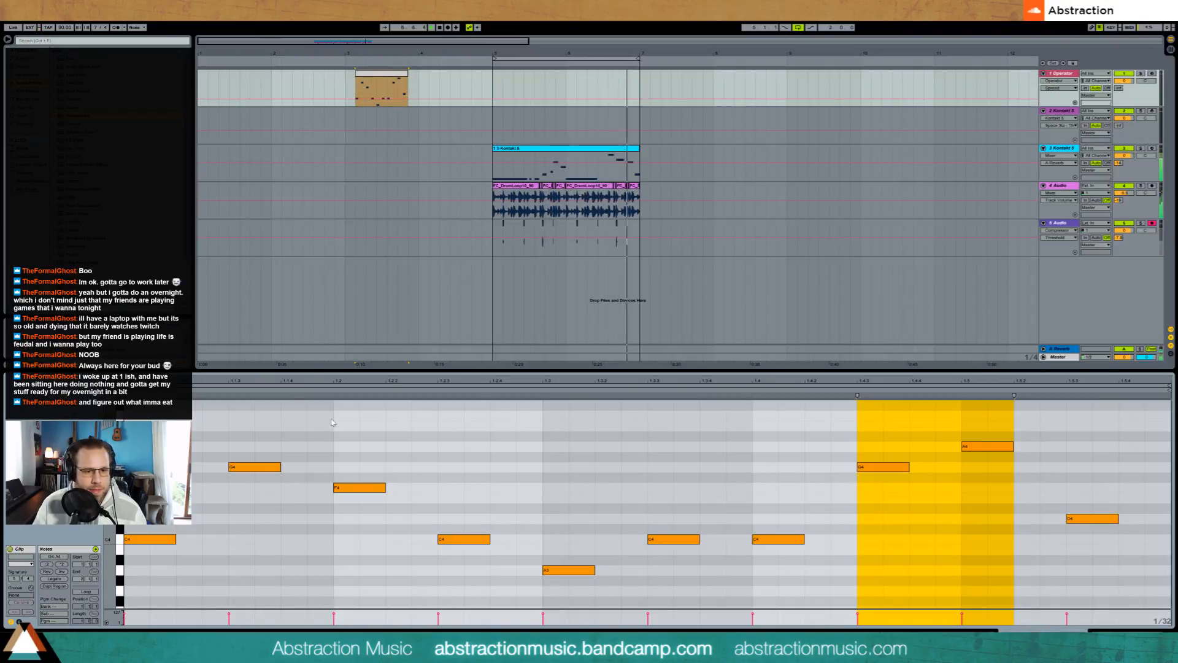
left_click(232, 434)
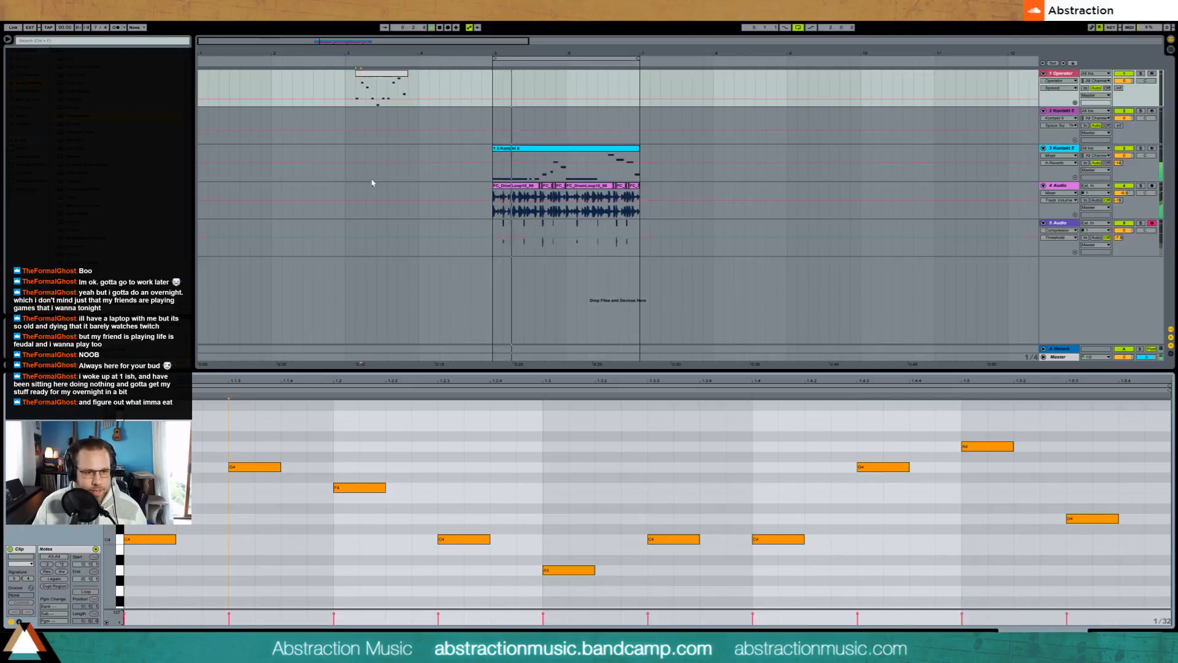
left_click_drag(381, 80, 518, 80)
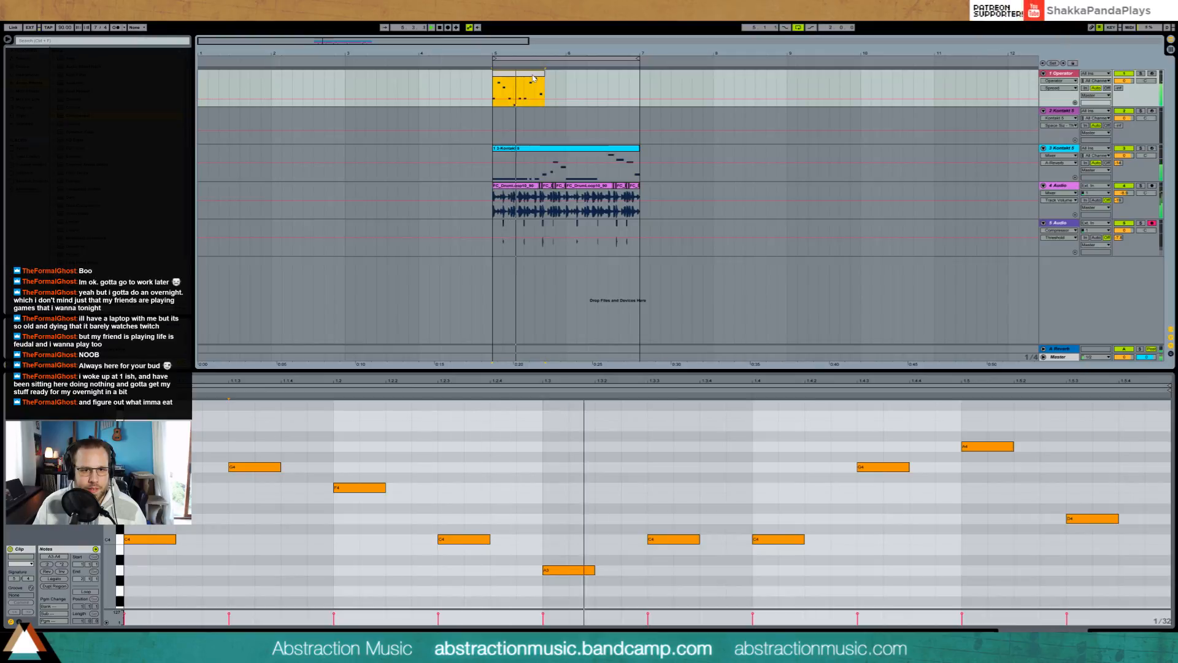
left_click_drag(554, 553, 576, 588)
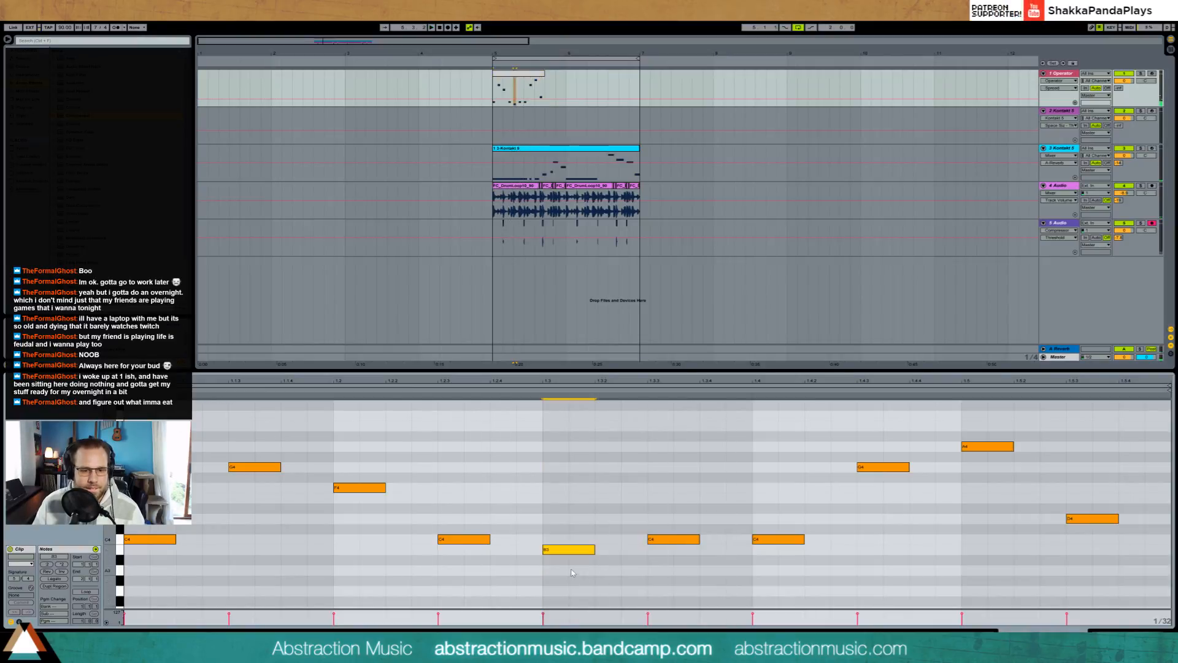
key("space")
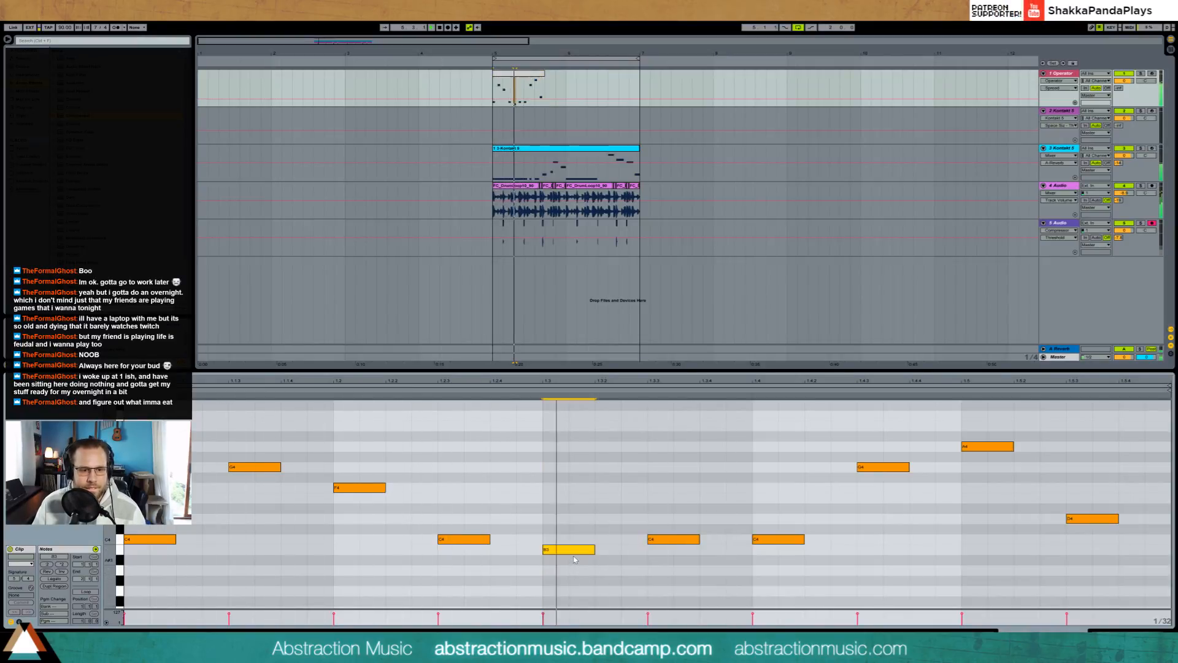
key("Down")
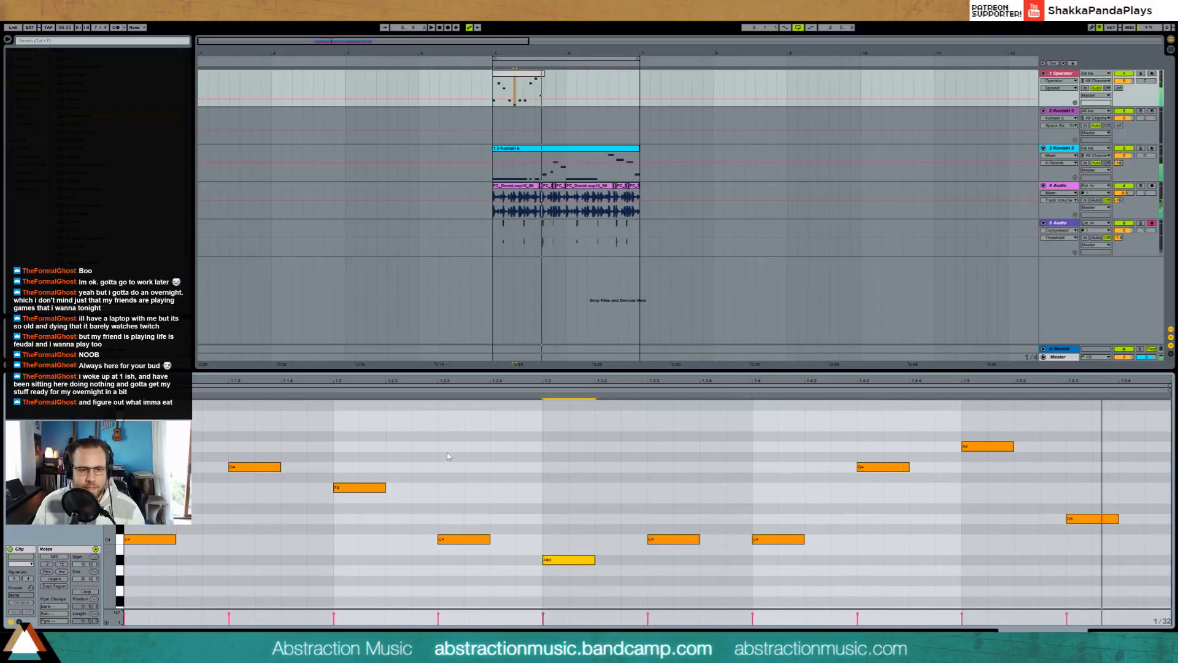
Step: Replace the Operator clip at bar 5 with a new empty one-bar MIDI clip
left_click(516, 74)
key("Delete")
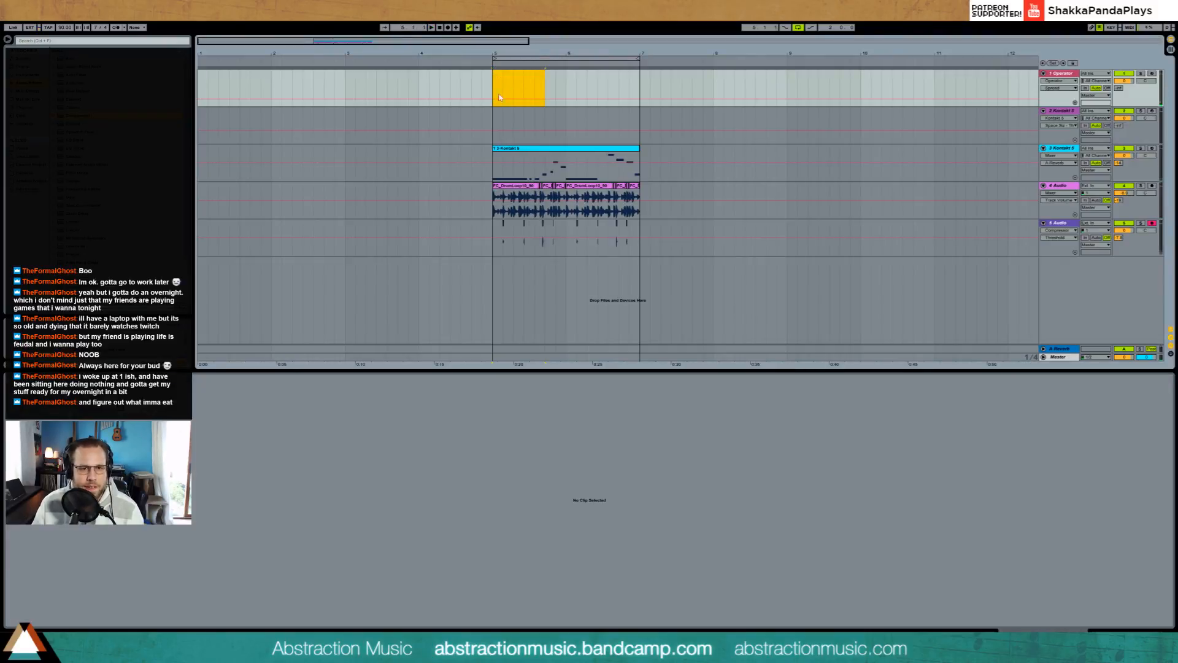
left_click_drag(563, 93, 566, 93)
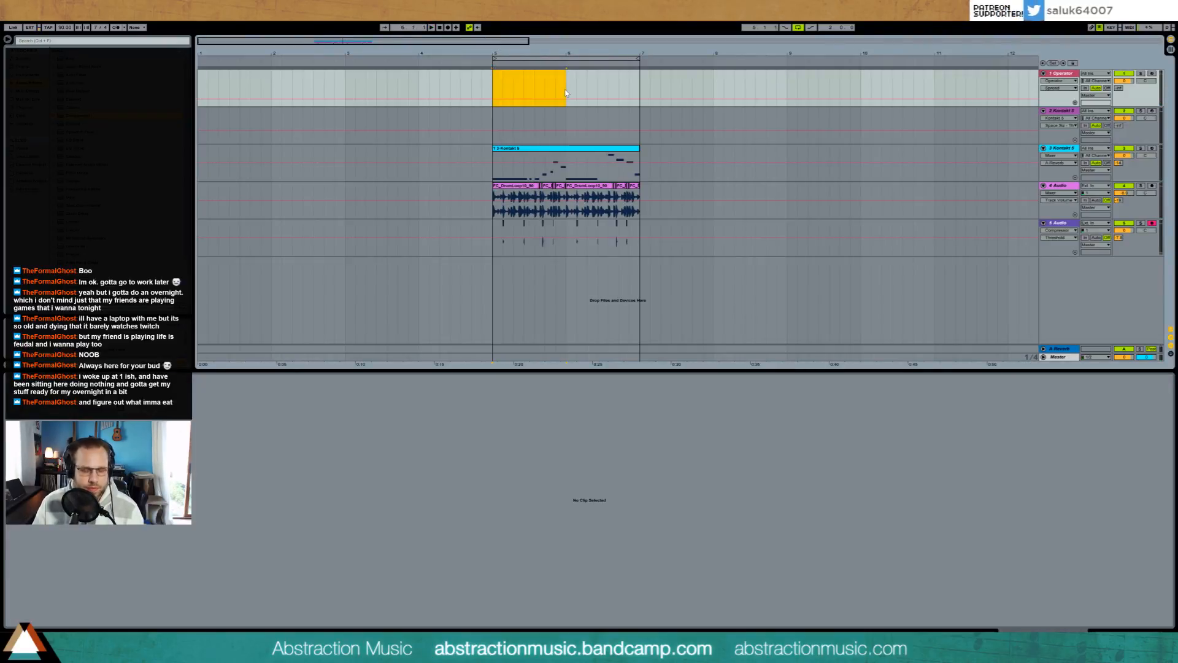
double_click(537, 84)
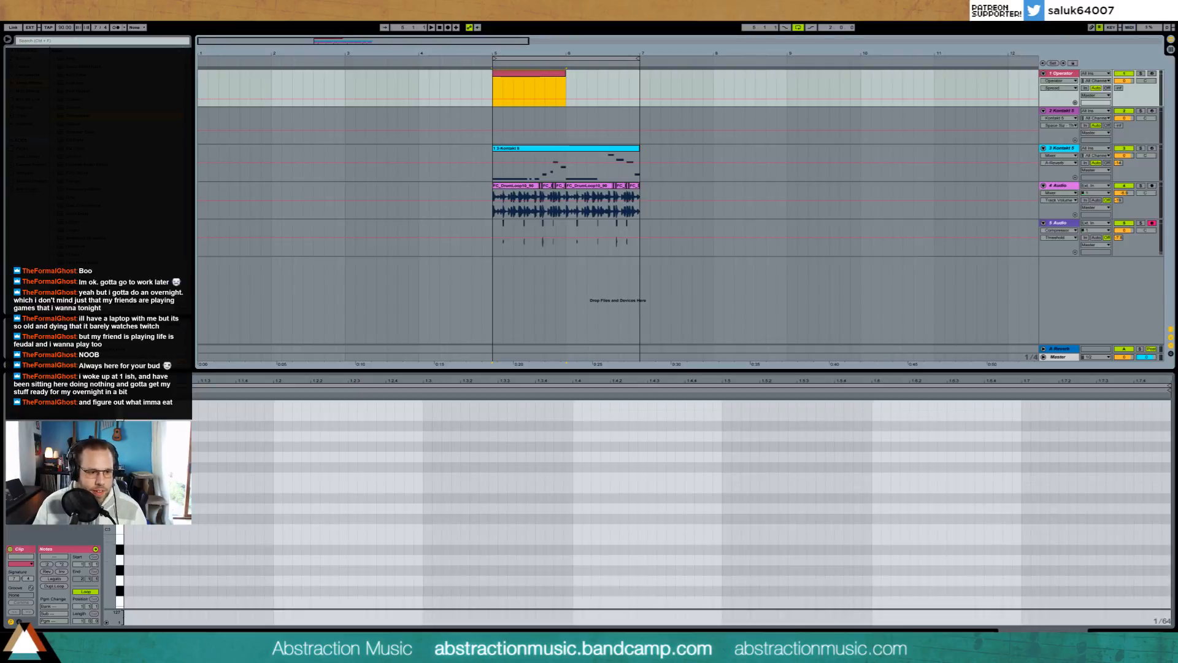
Step: Add a short note at the start of the new Operator clip and turn up the Operator track's A-Reverb send
double_click(128, 498)
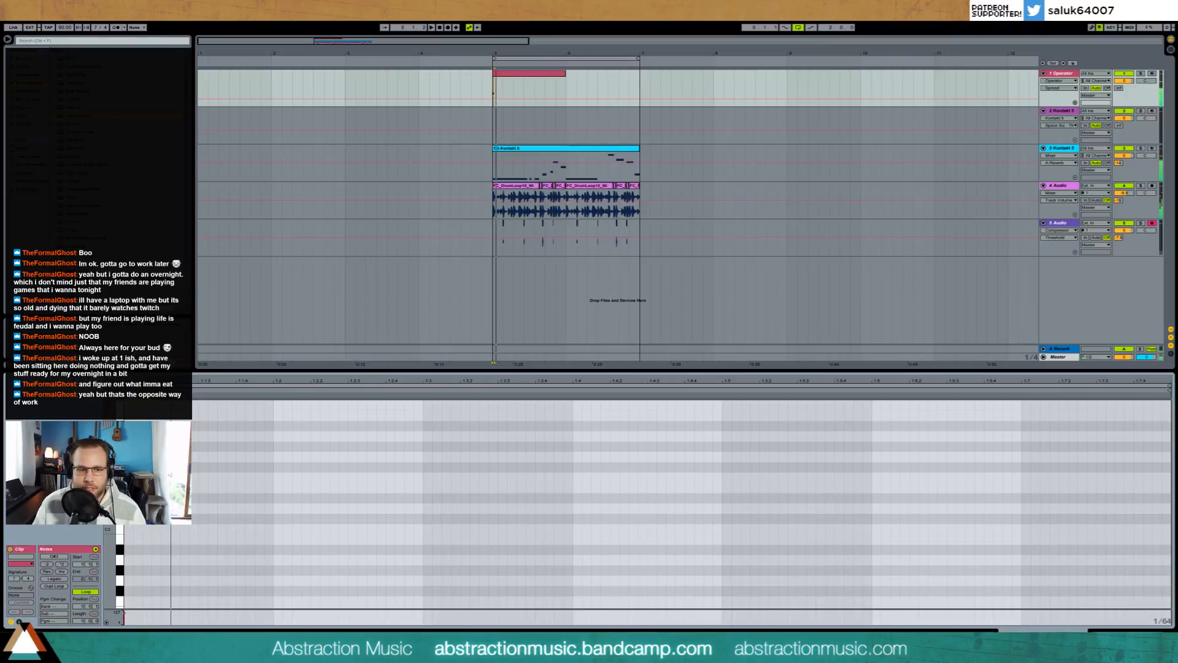
scroll(644, 503, "up", 2)
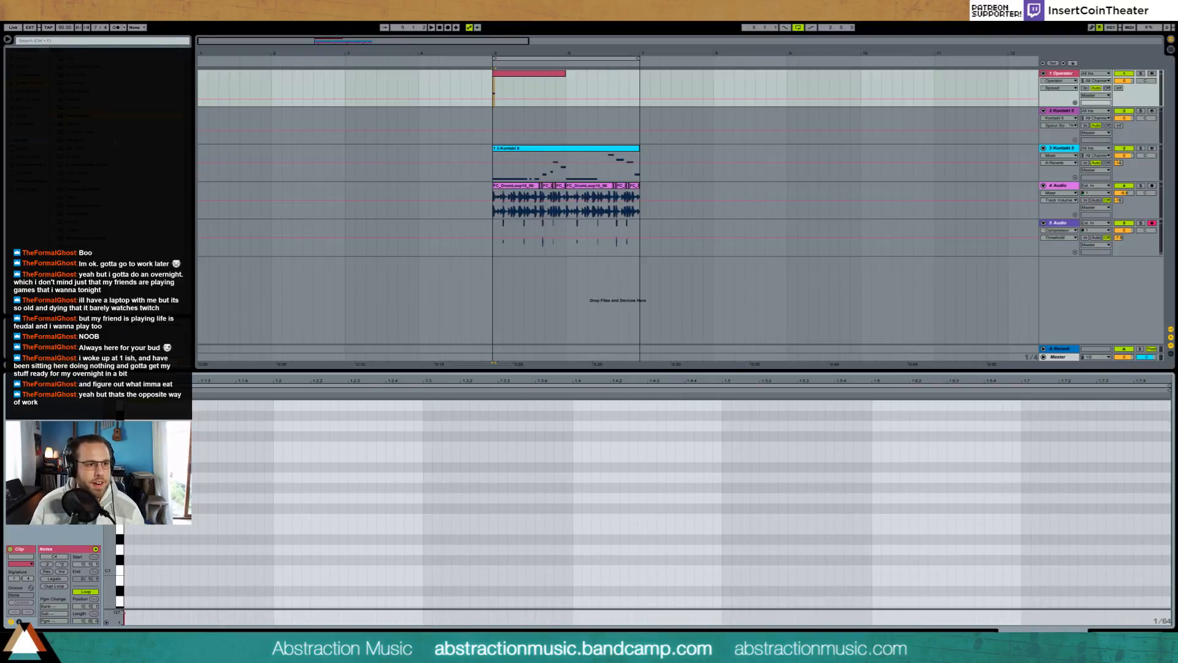
key("shift+Tab")
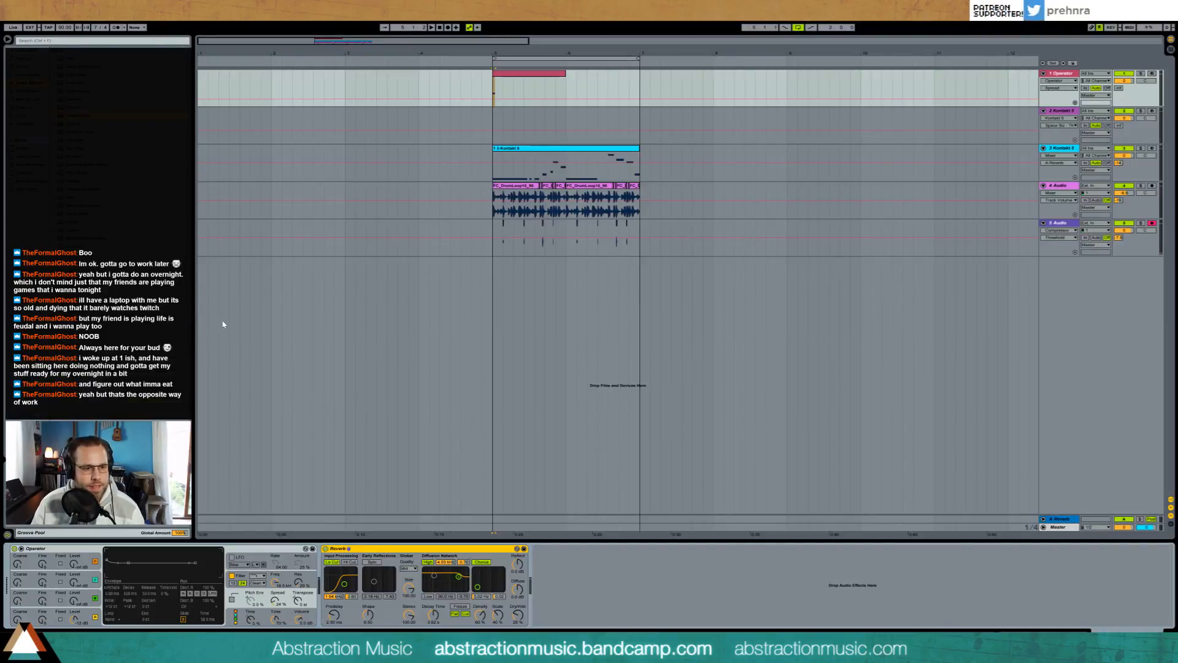
left_click_drag(1119, 89, 1119, 38)
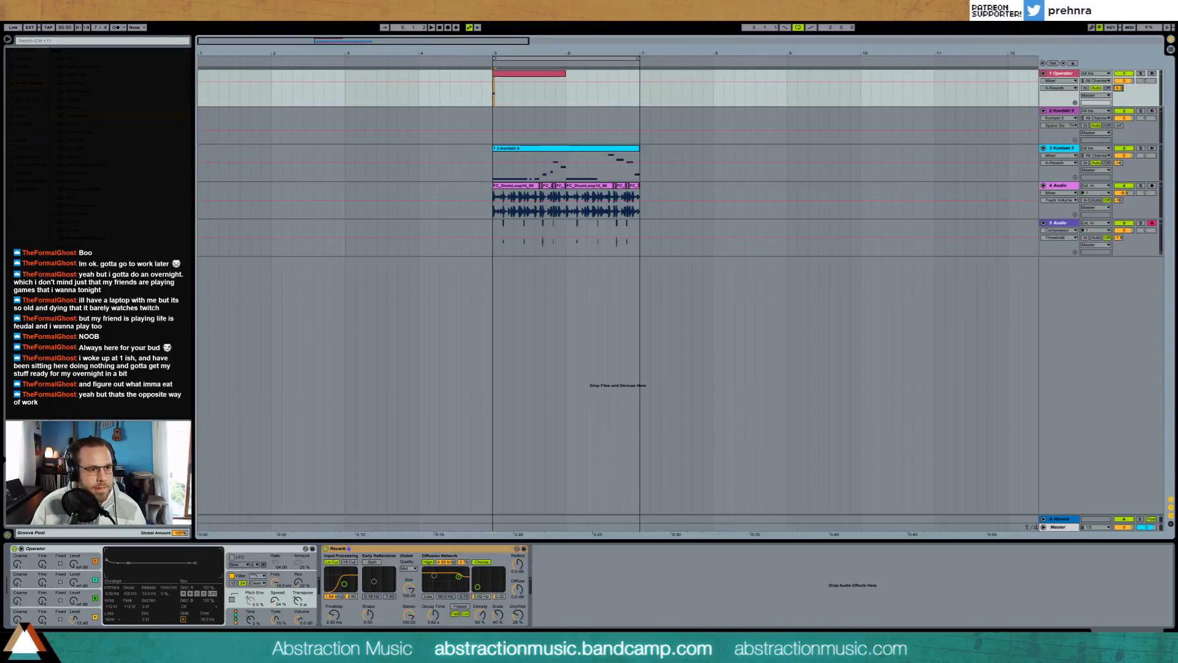
Step: Insert a Ping Pong Delay ahead of the Reverb on the Operator track and change its beat delay division
left_click(429, 547)
key("ctrl+v")
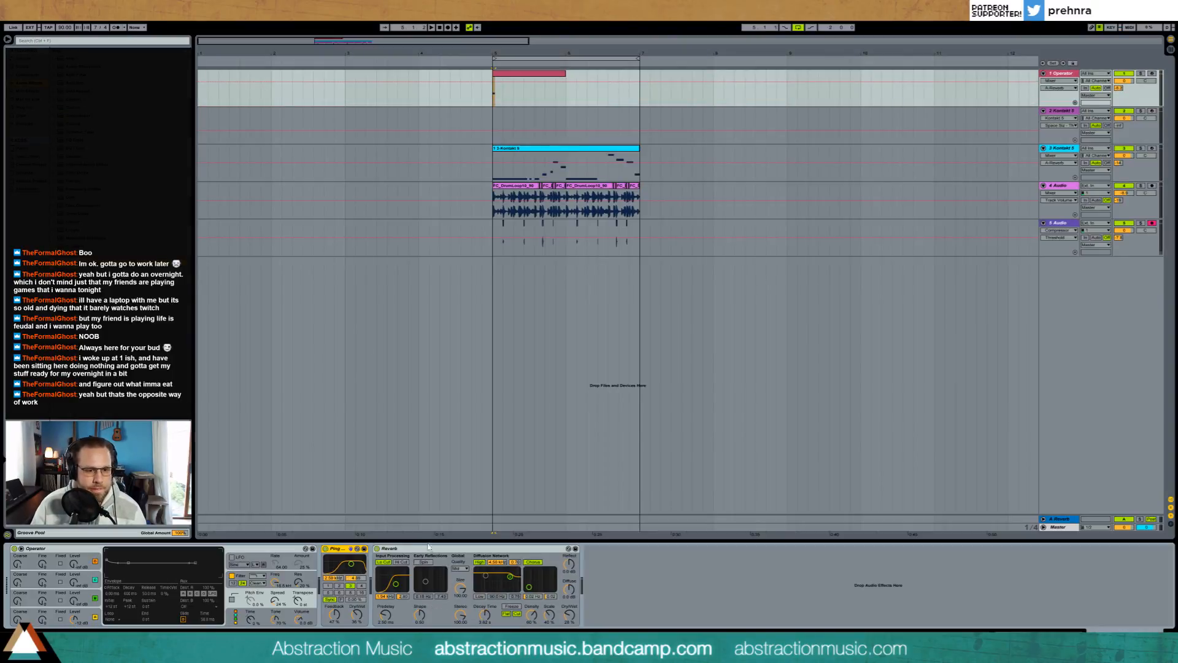
left_click(330, 586)
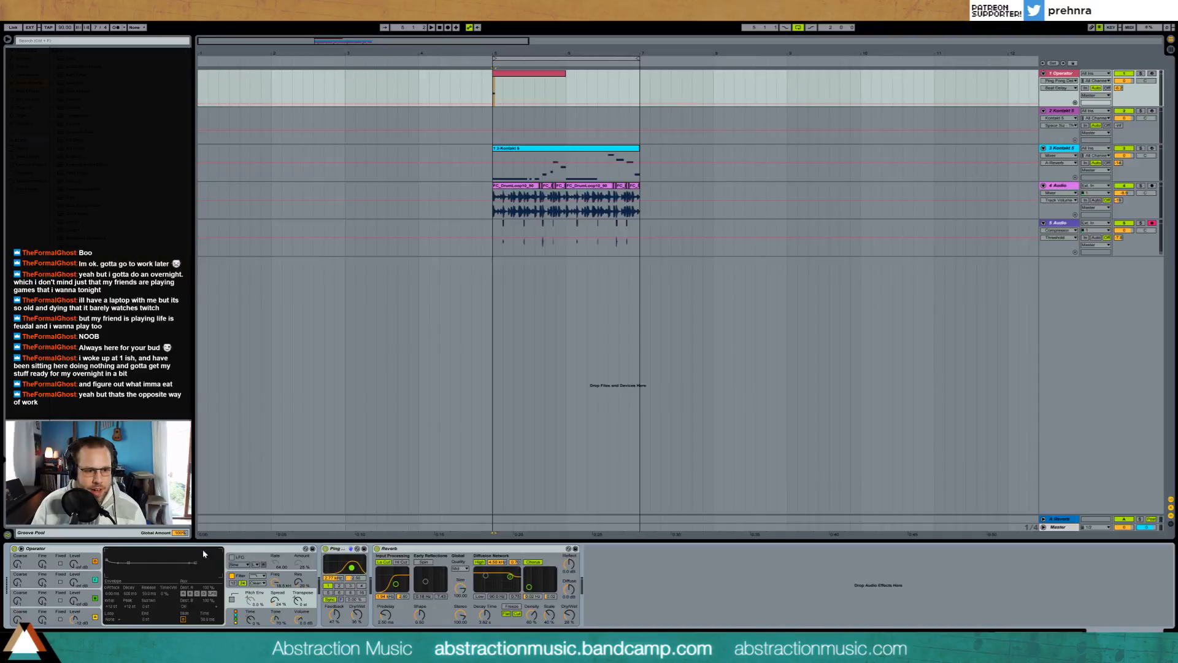
Step: Raise Operator's oscillator B level and shape its envelope into a short decay, checking the sound in playback
left_click_drag(74, 601, 74, 562)
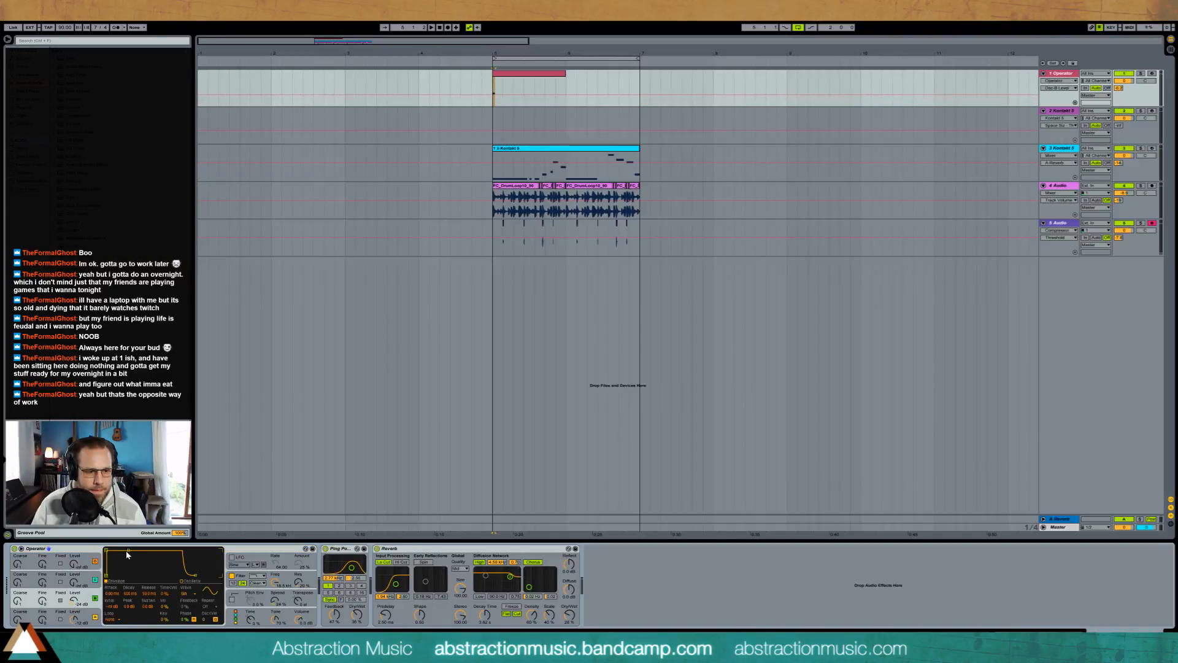
key("space")
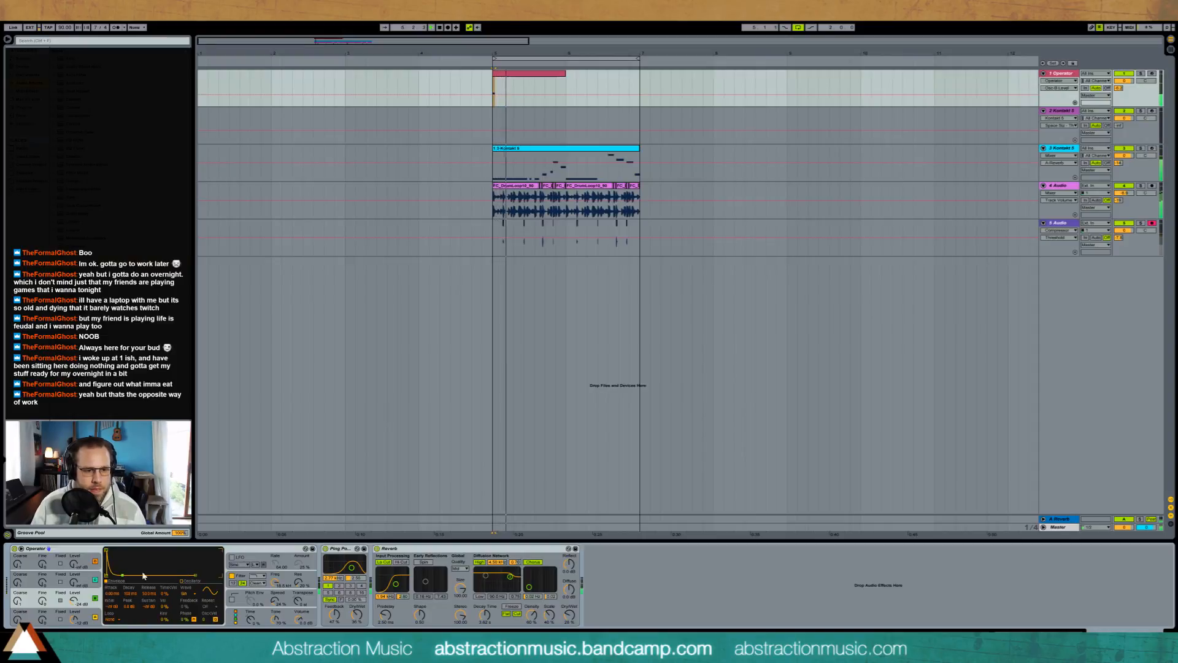
key("space")
Step: Insert a Simple Delay between Operator and the Ping Pong Delay, link its channels, raise its Dry/Wet and play the loop
left_click(535, 77)
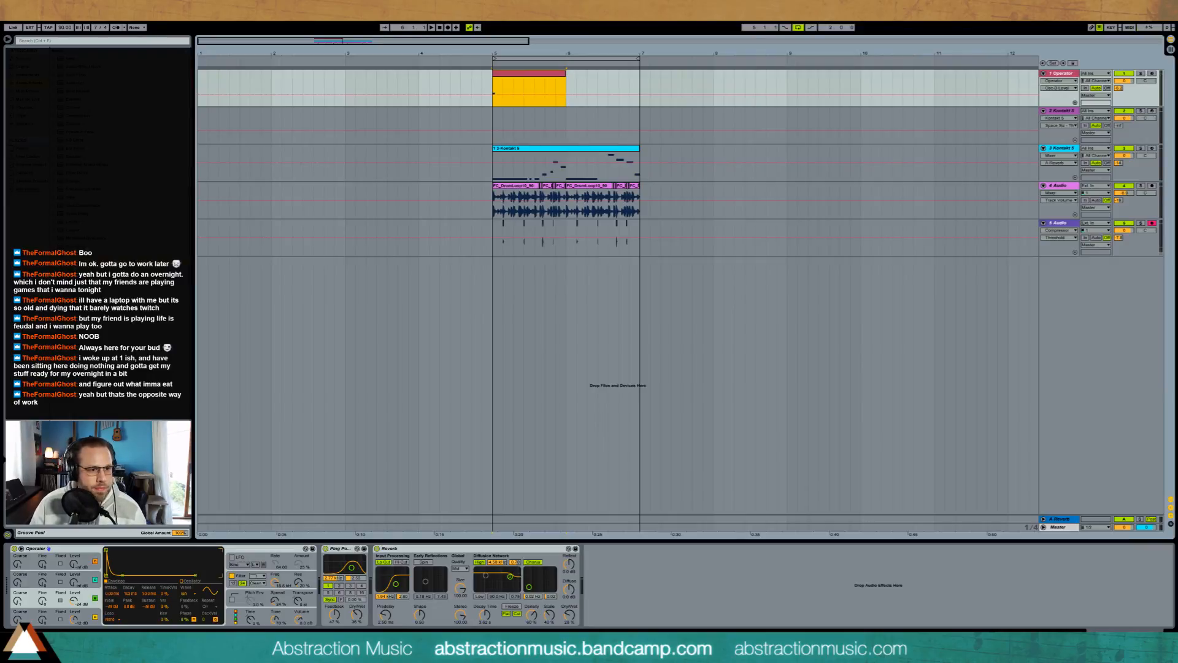
left_click_drag(80, 303, 336, 568)
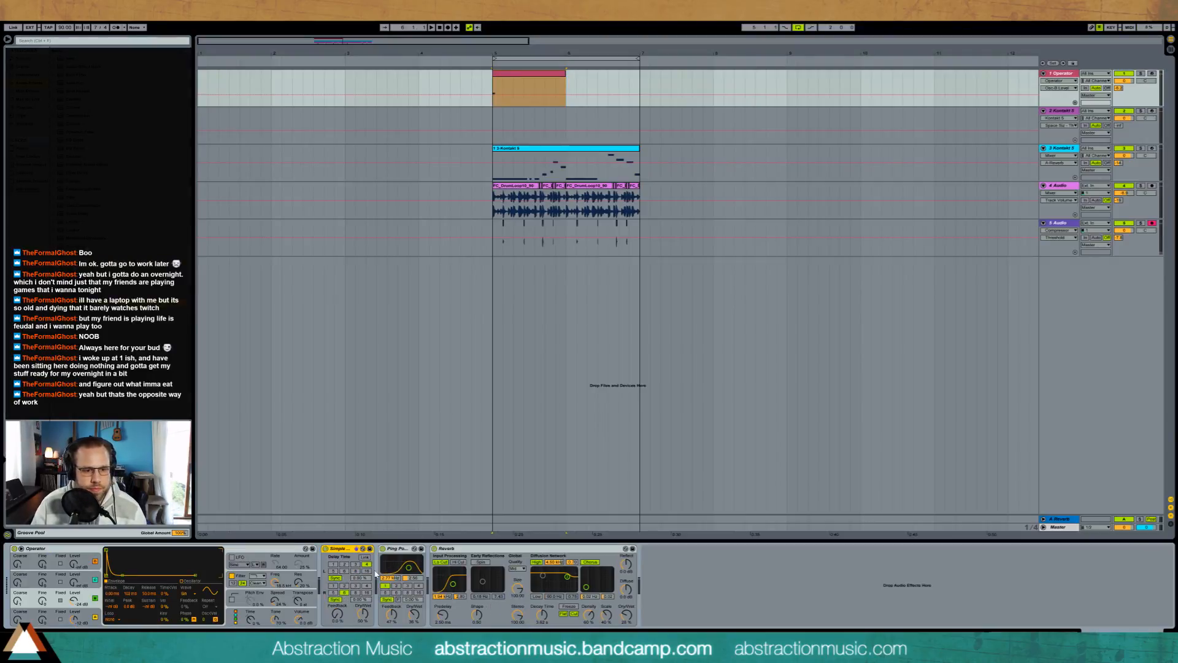
left_click(336, 571)
left_click(365, 557)
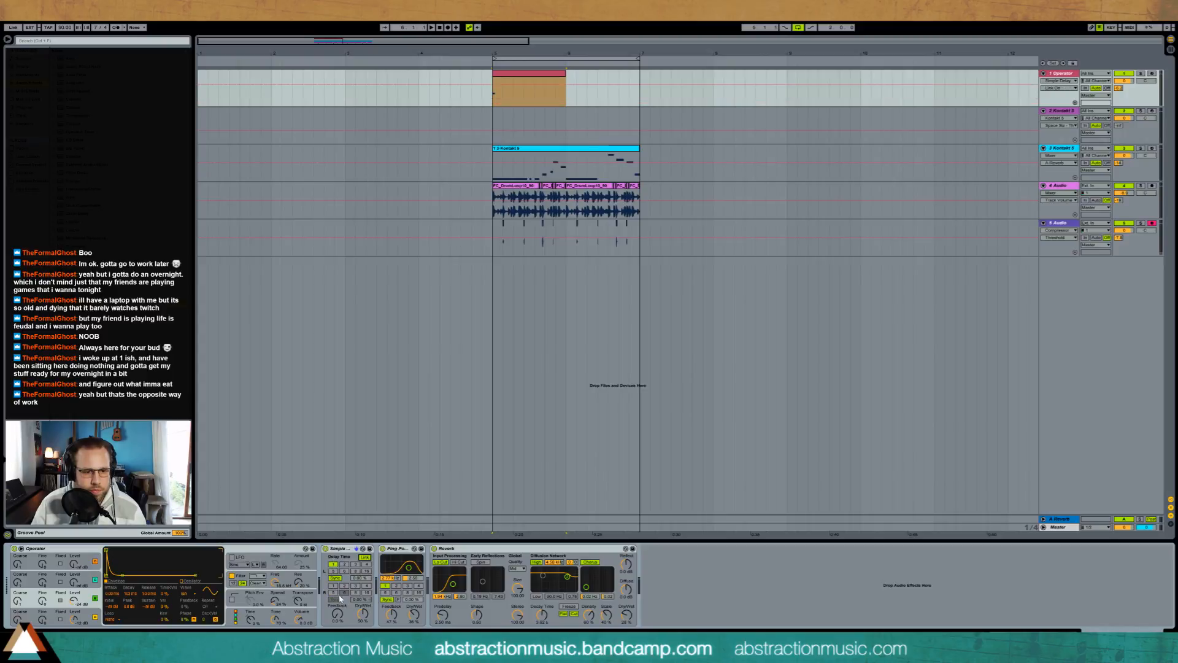
left_click_drag(366, 616, 365, 610)
key("space")
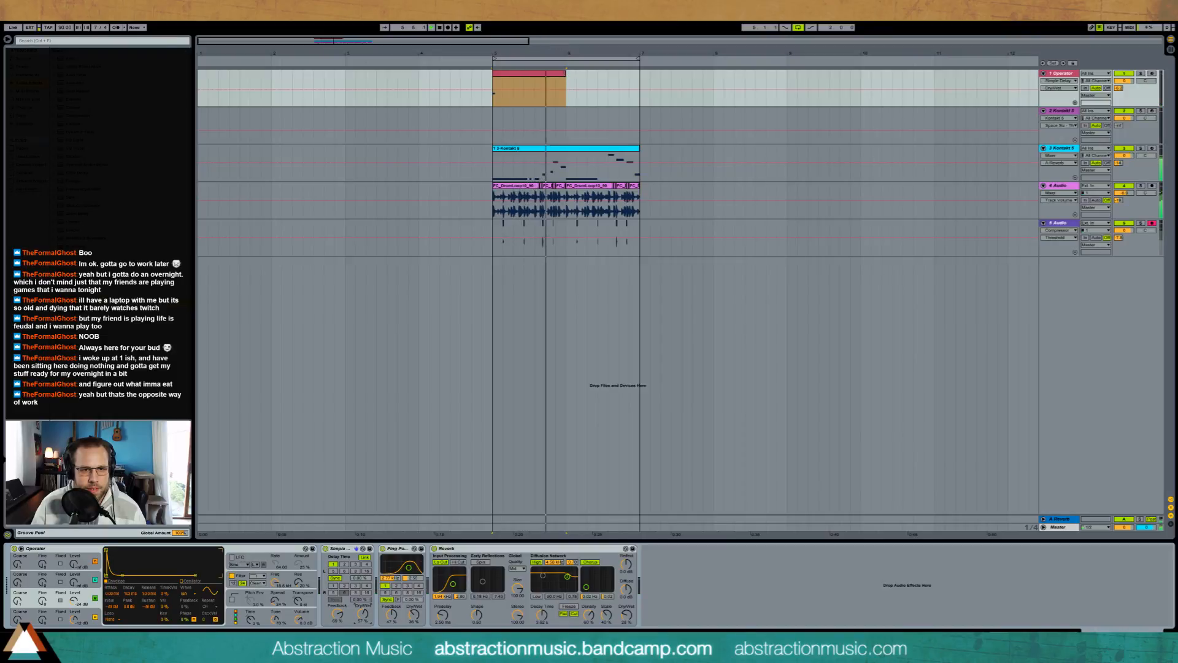
Step: Extend the Operator clip across bars 5 and 6 with the note repeated, and raise Operator's Spread while auditioning
left_click(548, 75)
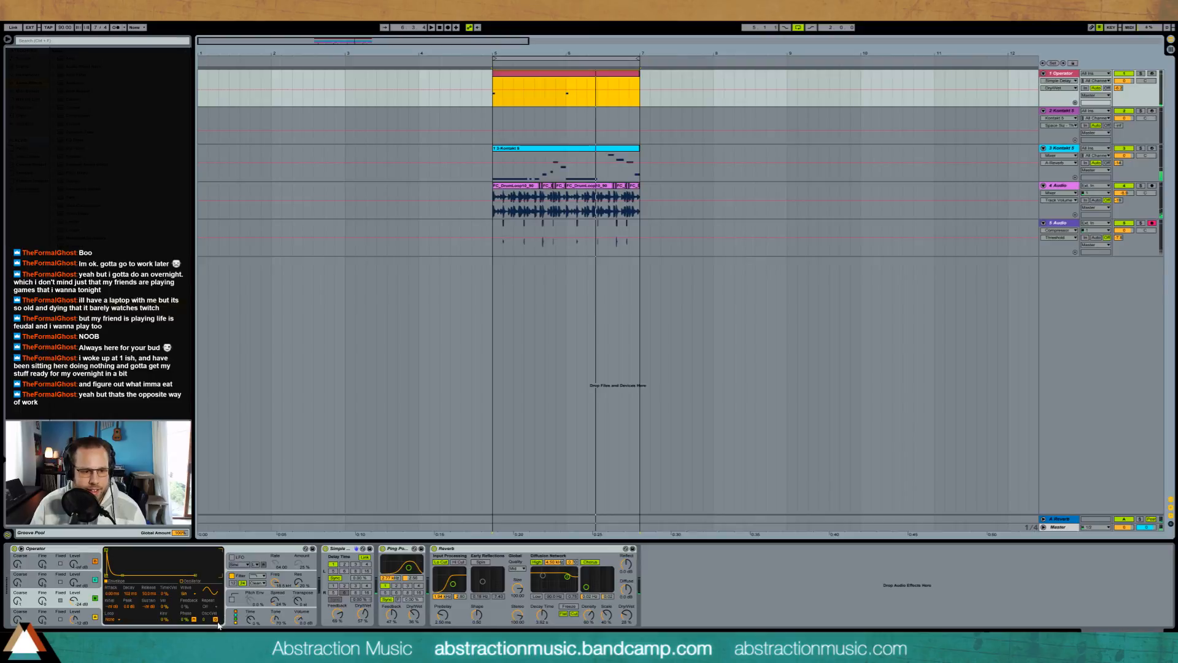
left_click(272, 605)
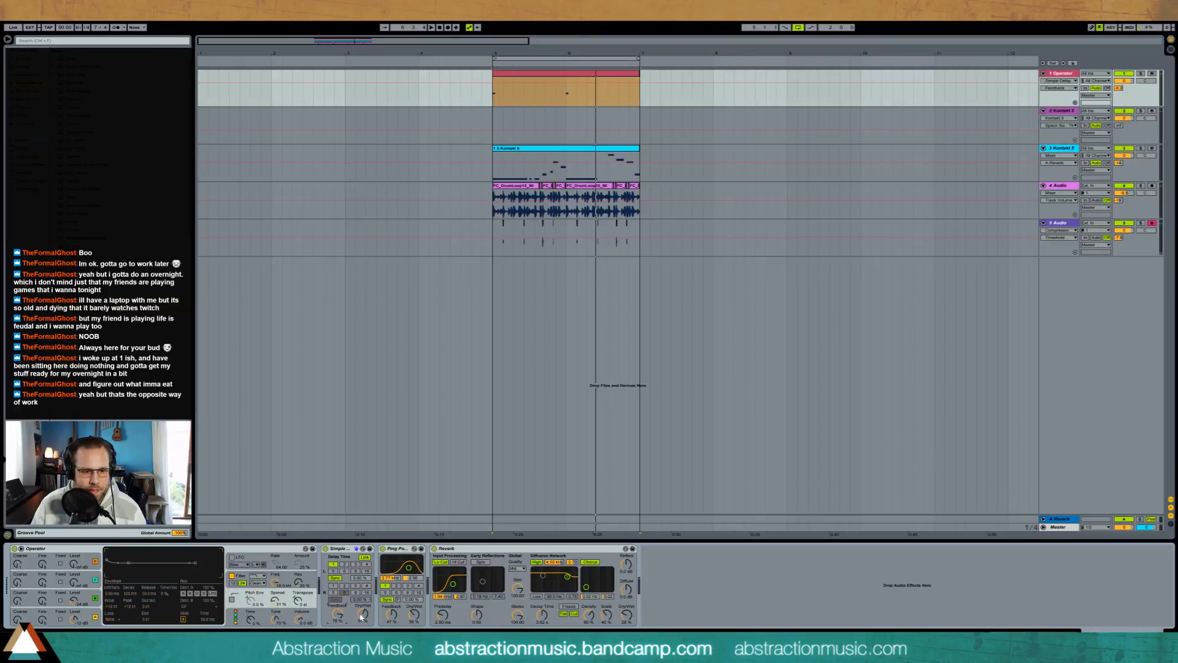
key("space")
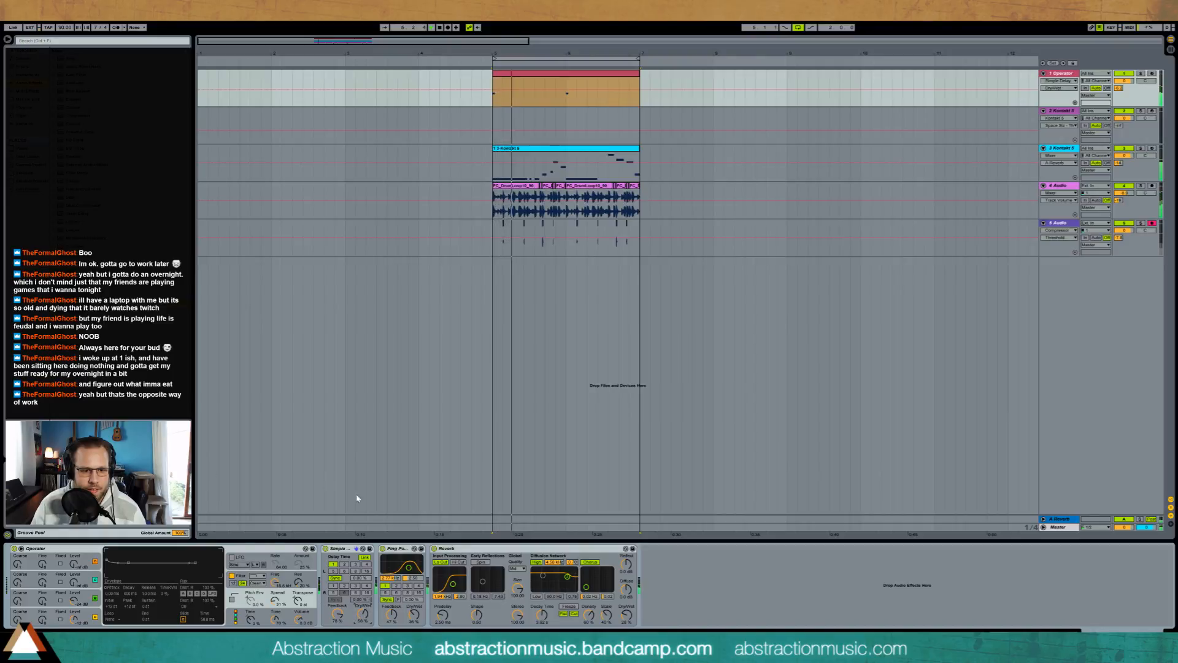
Step: Add short F4 and G4 notes at 1.2.3 and 1.5 in the Operator clip and listen to the loop
double_click(565, 73)
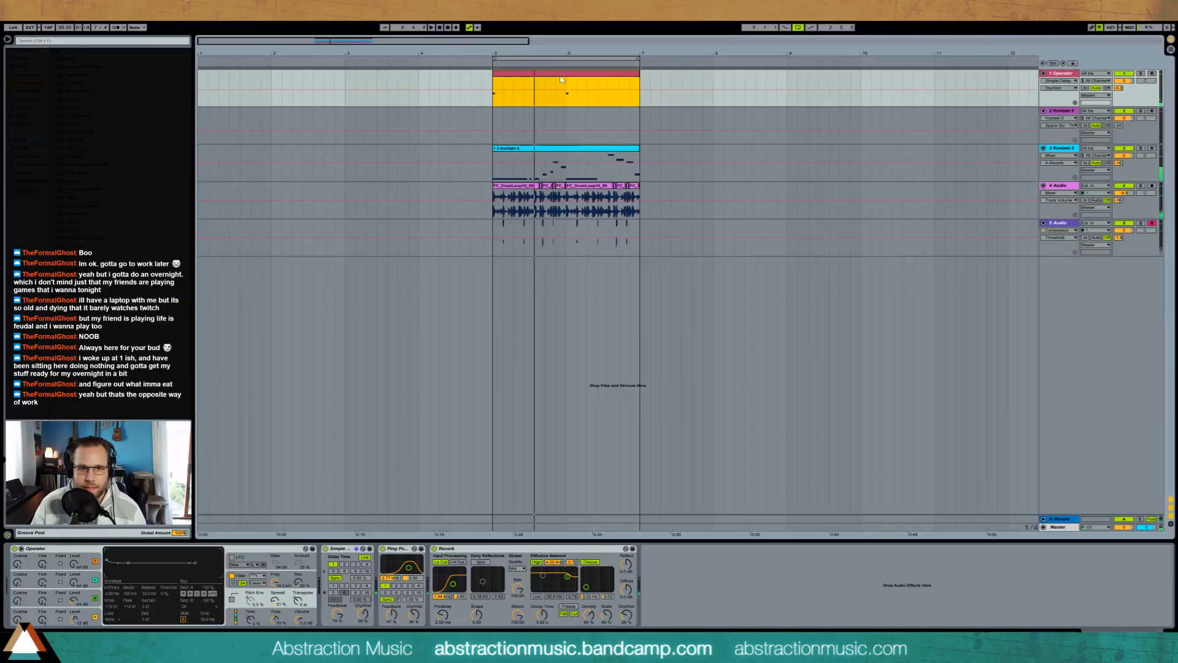
scroll(268, 466, "up", 5)
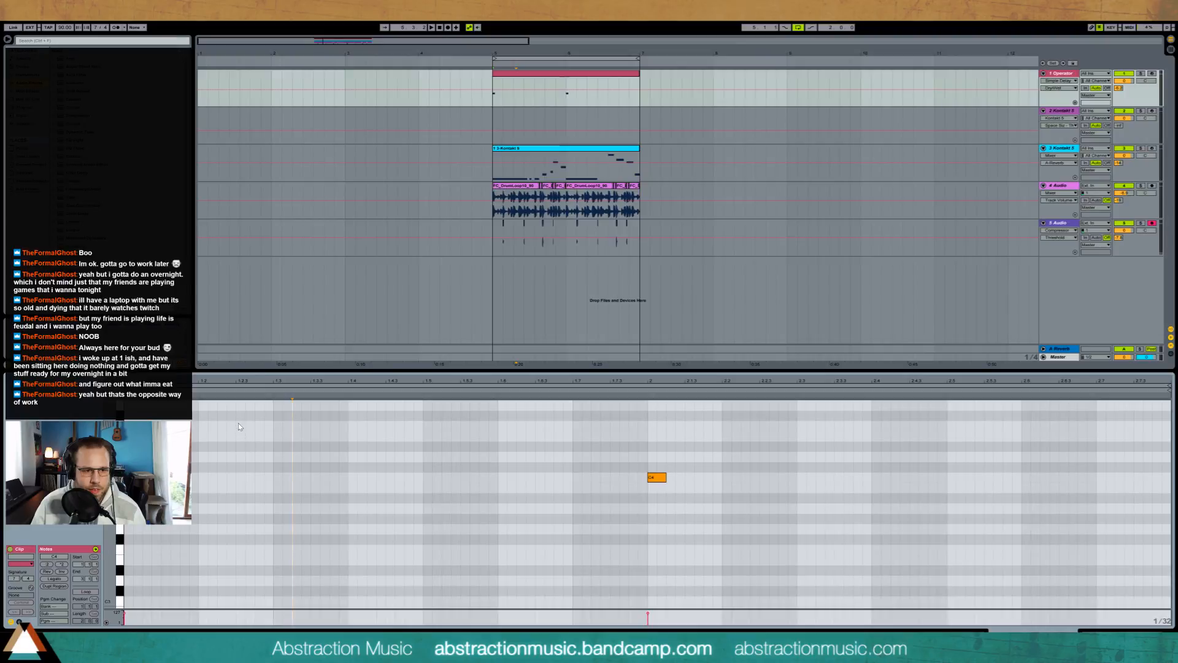
double_click(238, 423)
scroll(267, 440, "up", 3)
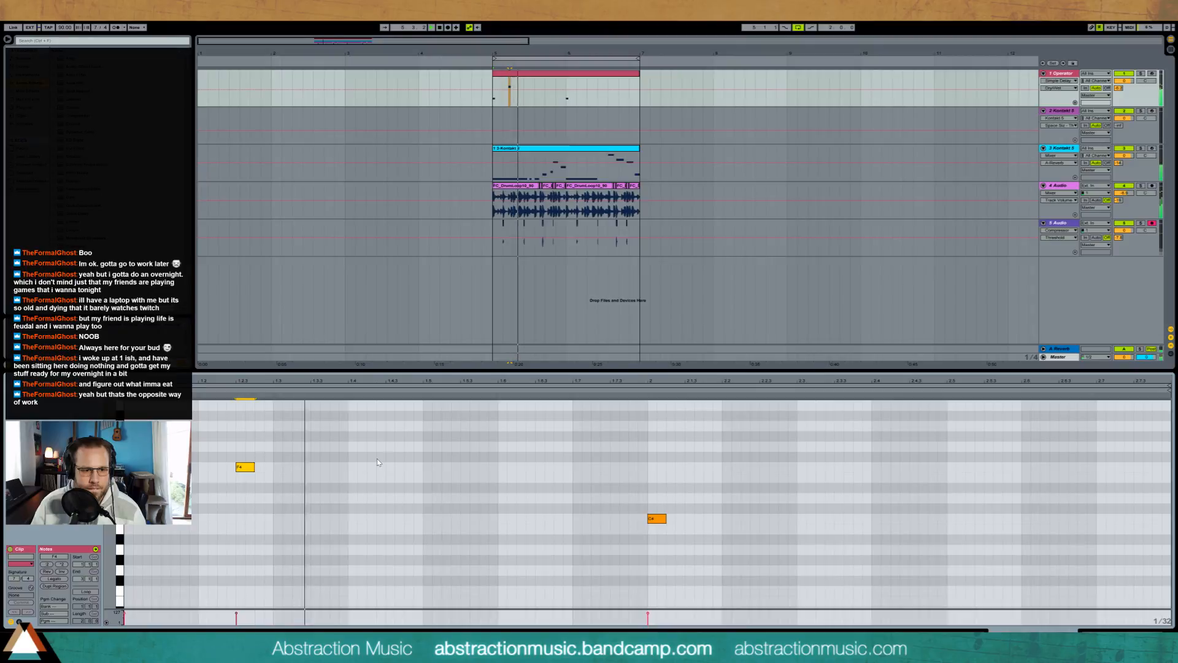
double_click(425, 446)
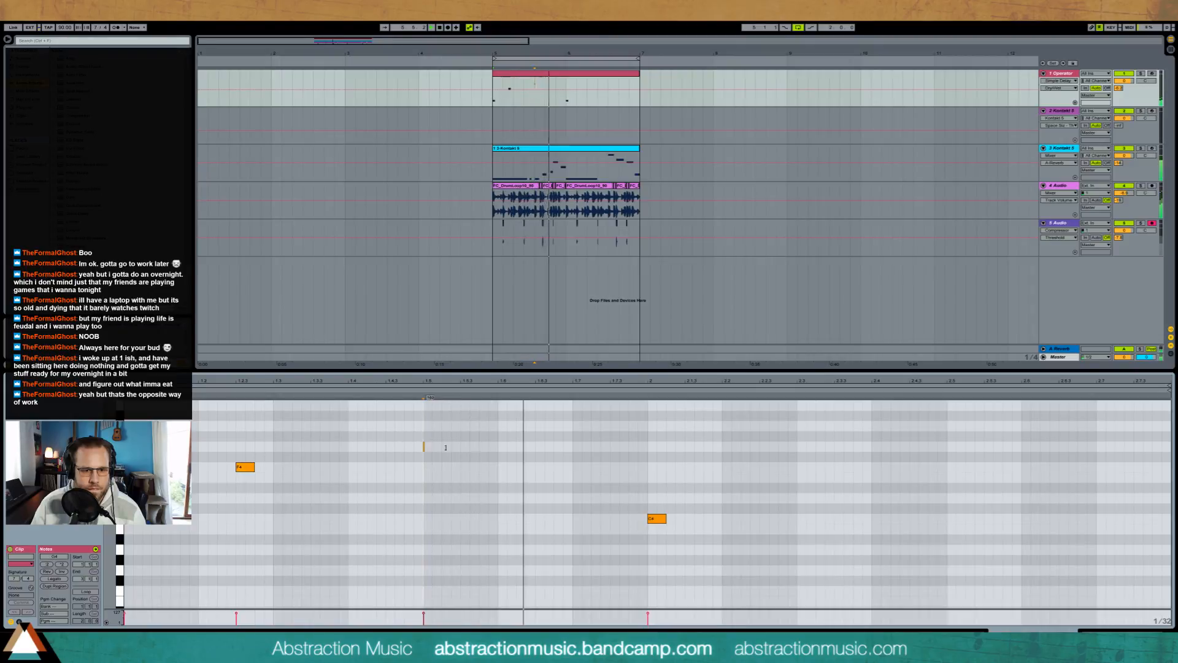
left_click_drag(452, 447, 442, 447)
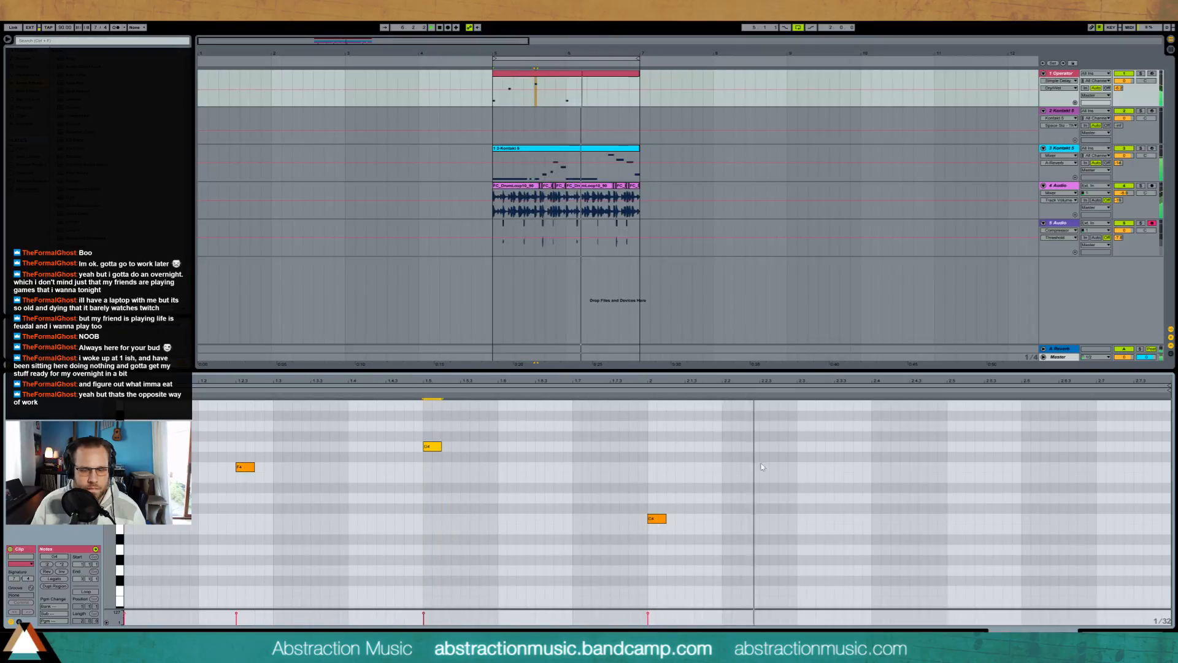
key("space")
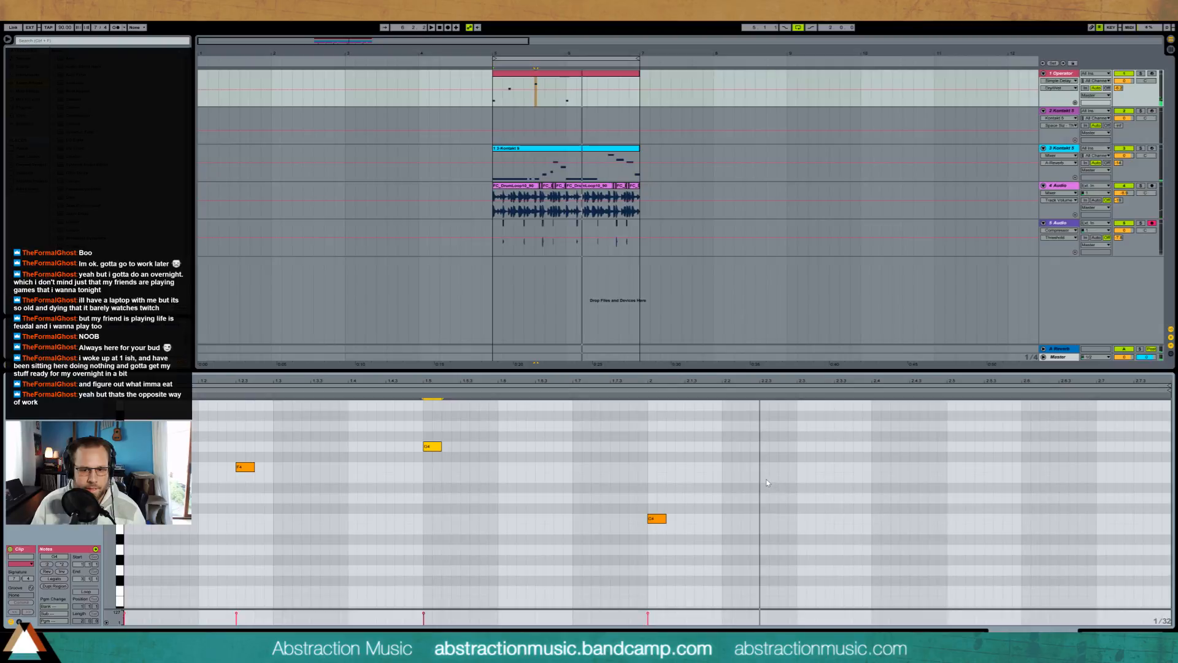
Step: Add second-bar notes D#4 at 2.2.3 and A#4 at 2.5 to the Operator clip and play the loop
double_click(767, 478)
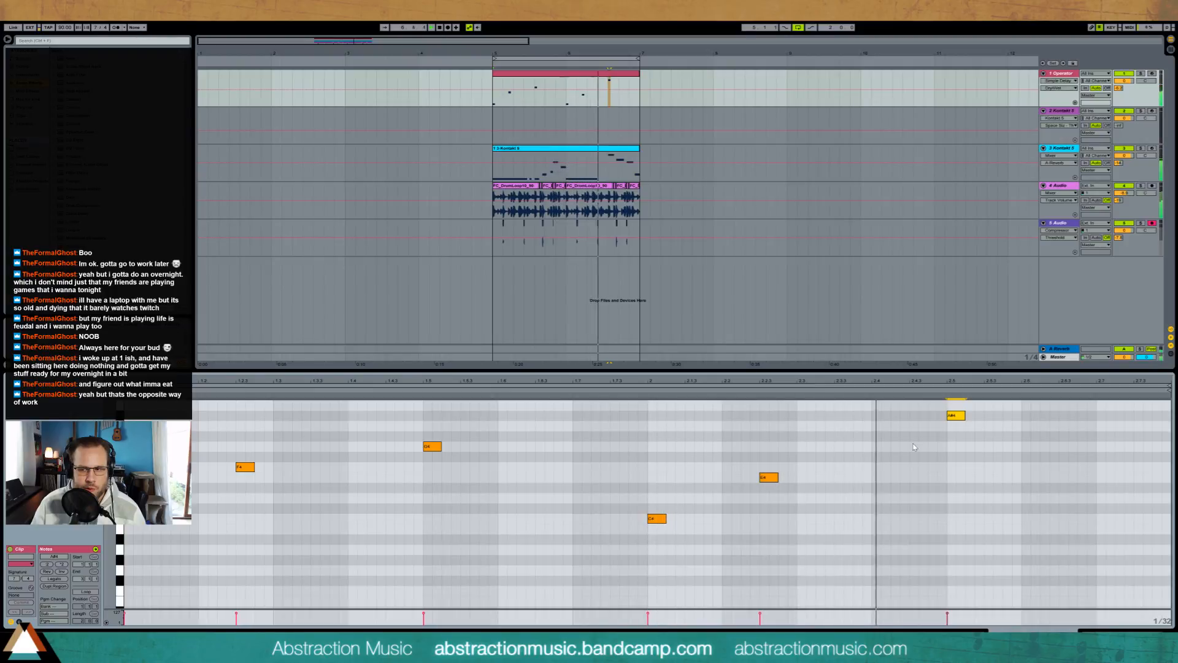
left_click_drag(769, 476, 769, 487)
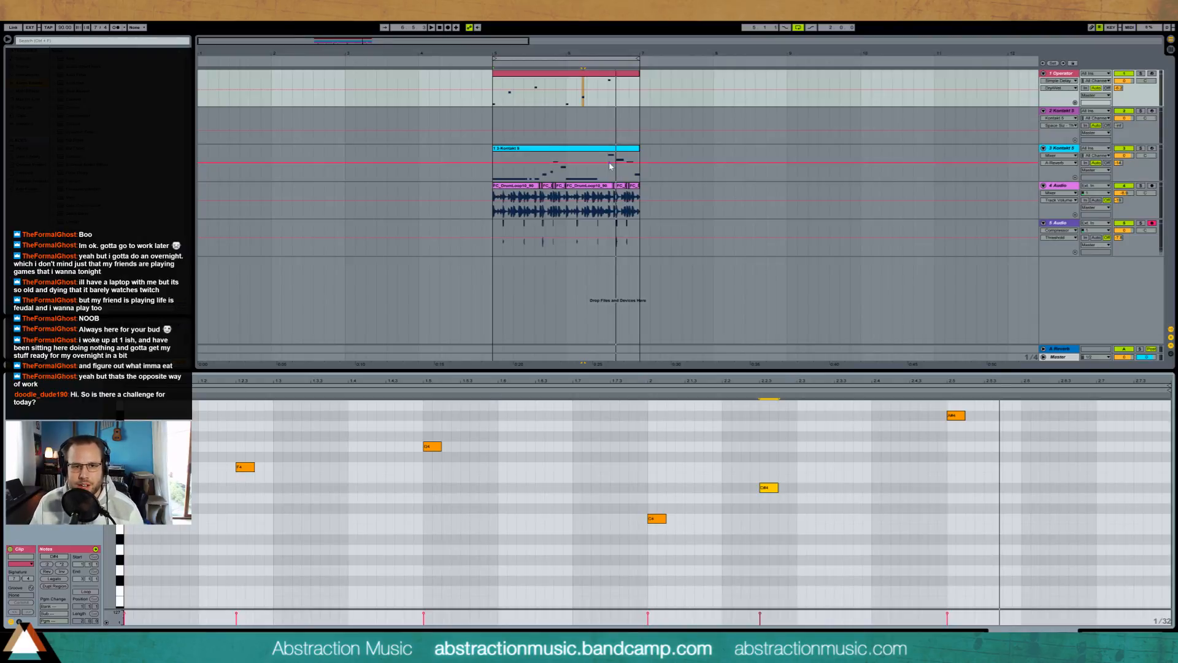
key("space")
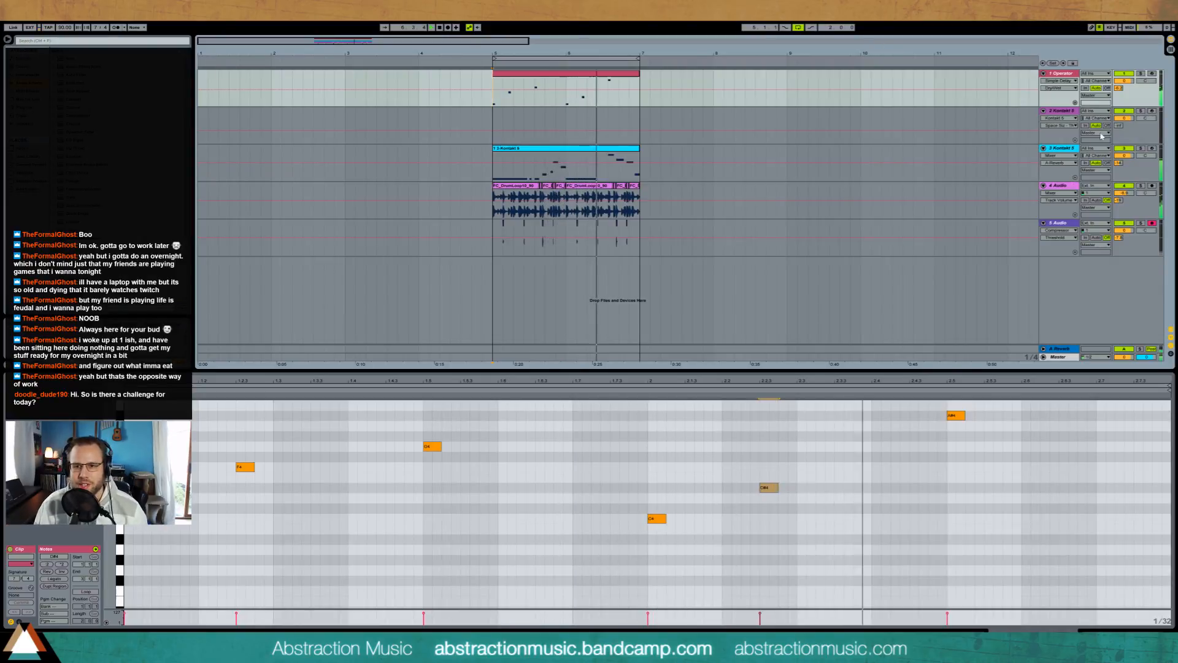
Step: Move the Kontakt piano track below the audio tracks, turn up its A-Reverb send and close the Kontakt window
left_click(1069, 112)
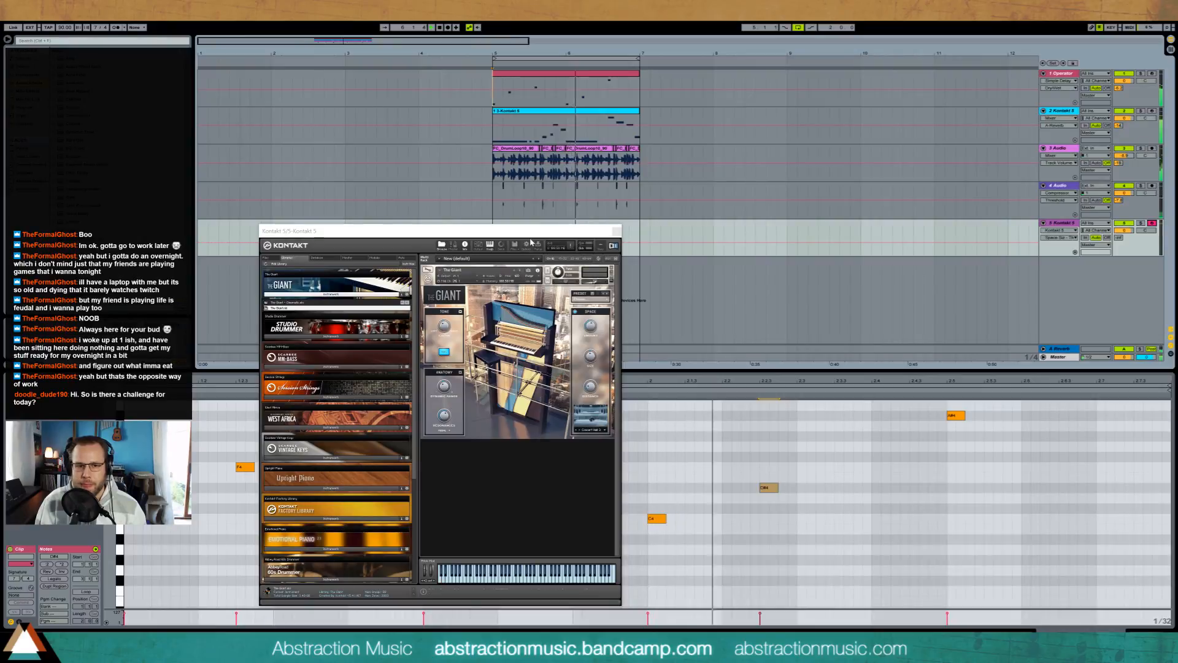
left_click_drag(453, 235, 361, 108)
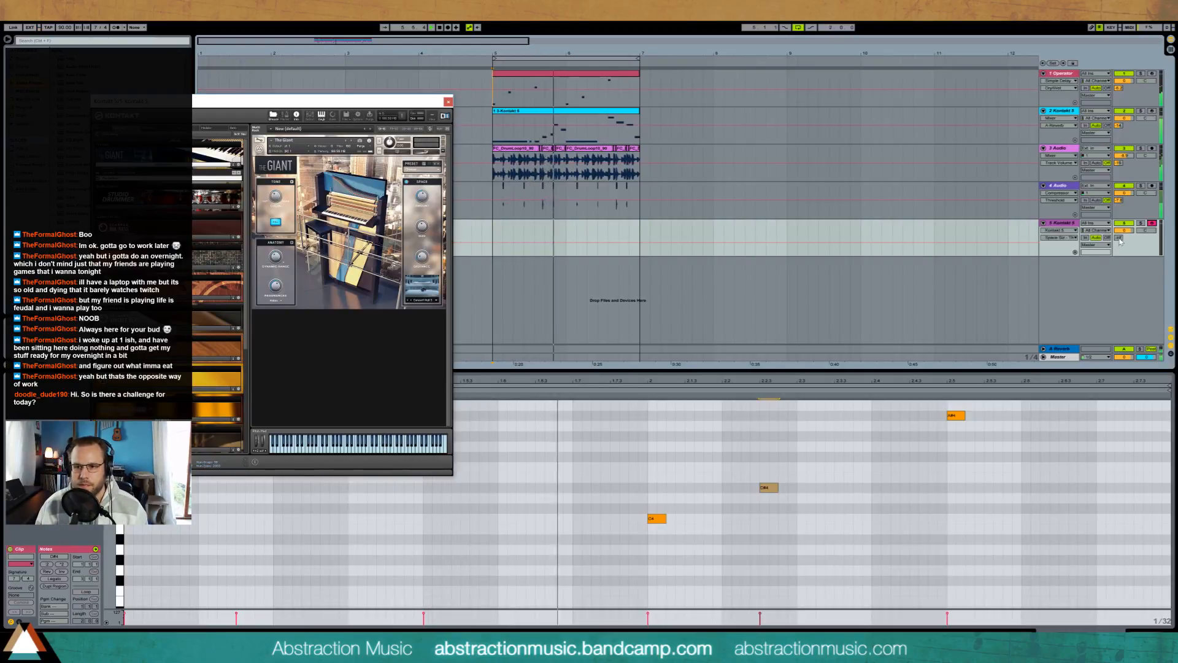
left_click_drag(1119, 237, 1119, 212)
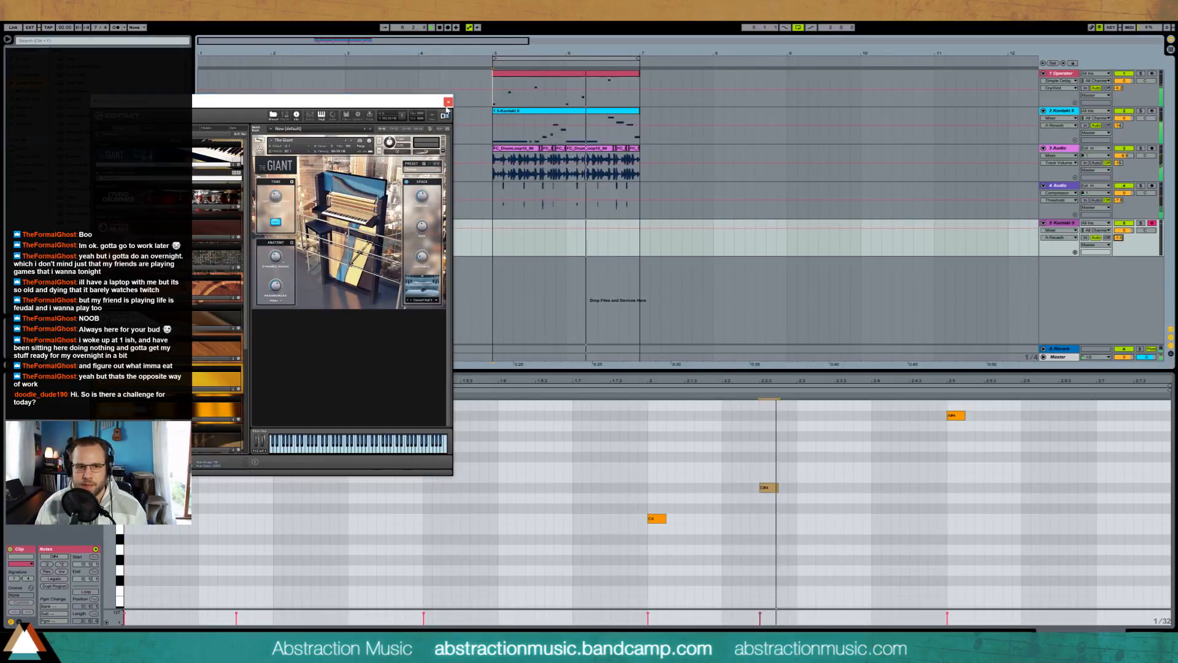
left_click(447, 102)
Step: Add a Ping Pong Delay after Kontakt on the piano track and raise its Feedback
left_click(1144, 634)
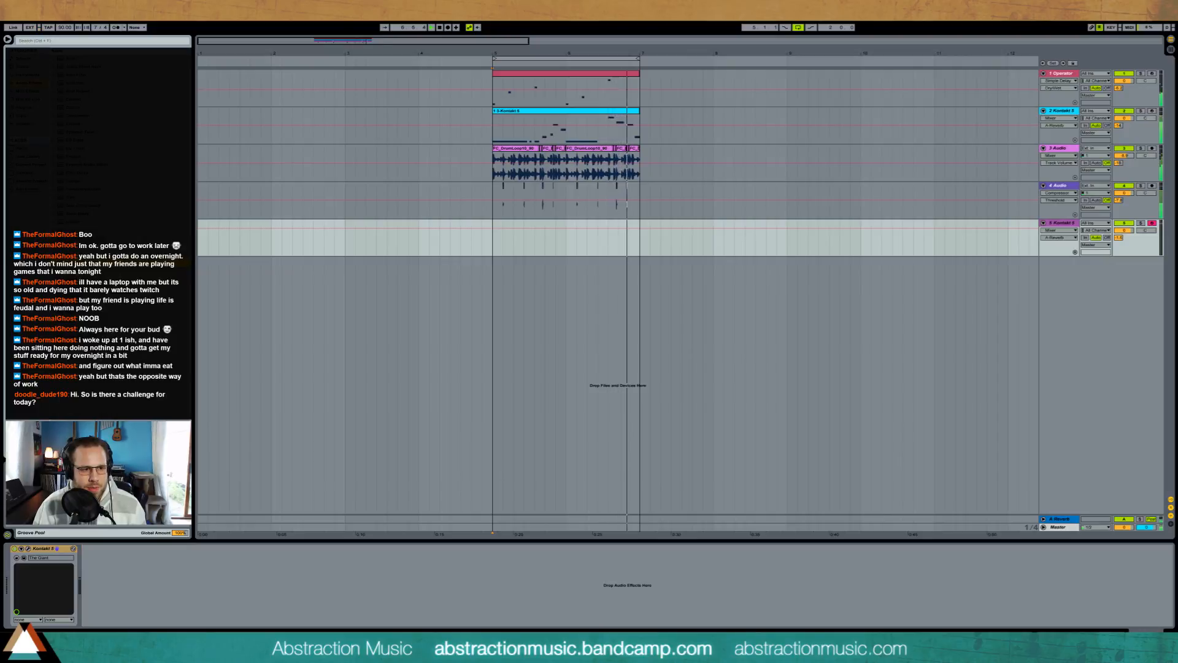
left_click_drag(137, 590, 138, 590)
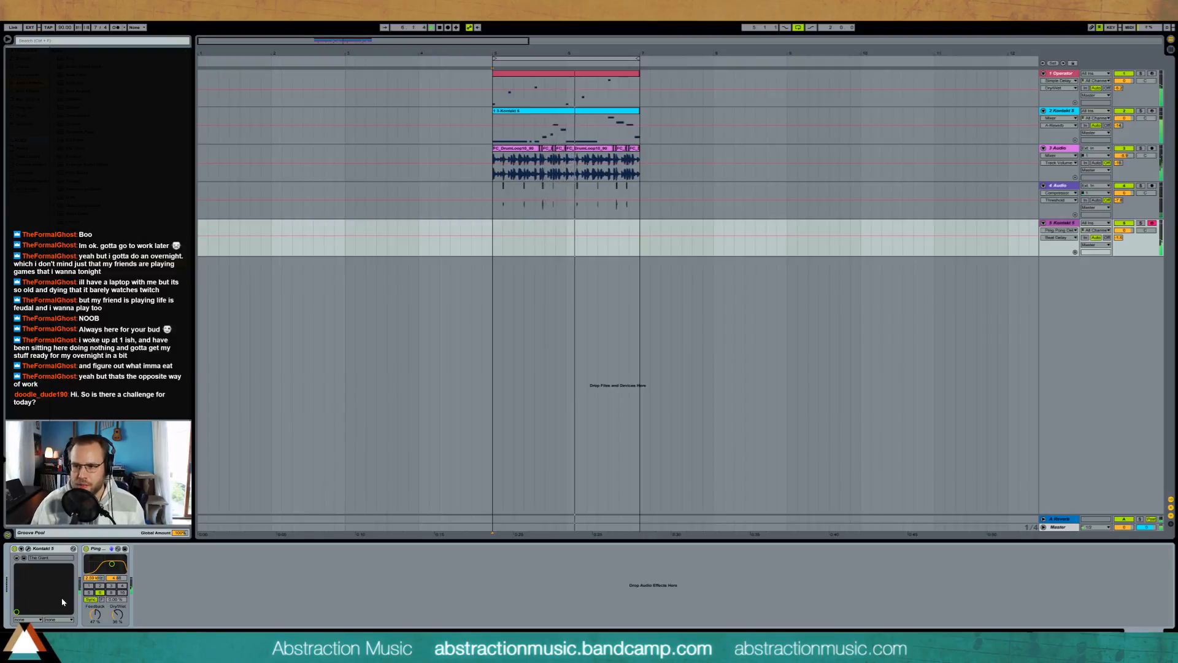
left_click_drag(95, 610, 95, 601)
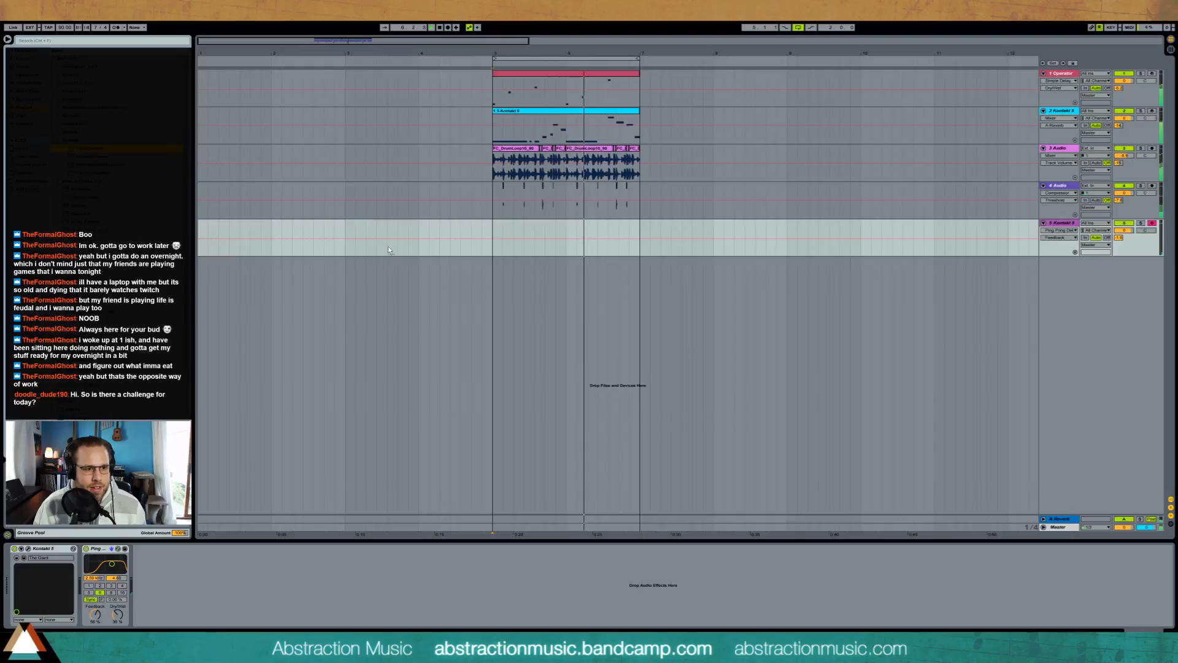
Step: Insert ValhallaRoom between Kontakt and the Ping Pong Delay, with Mix at about 50% and Decay at about 1.6 s
left_click_drag(78, 149, 81, 583)
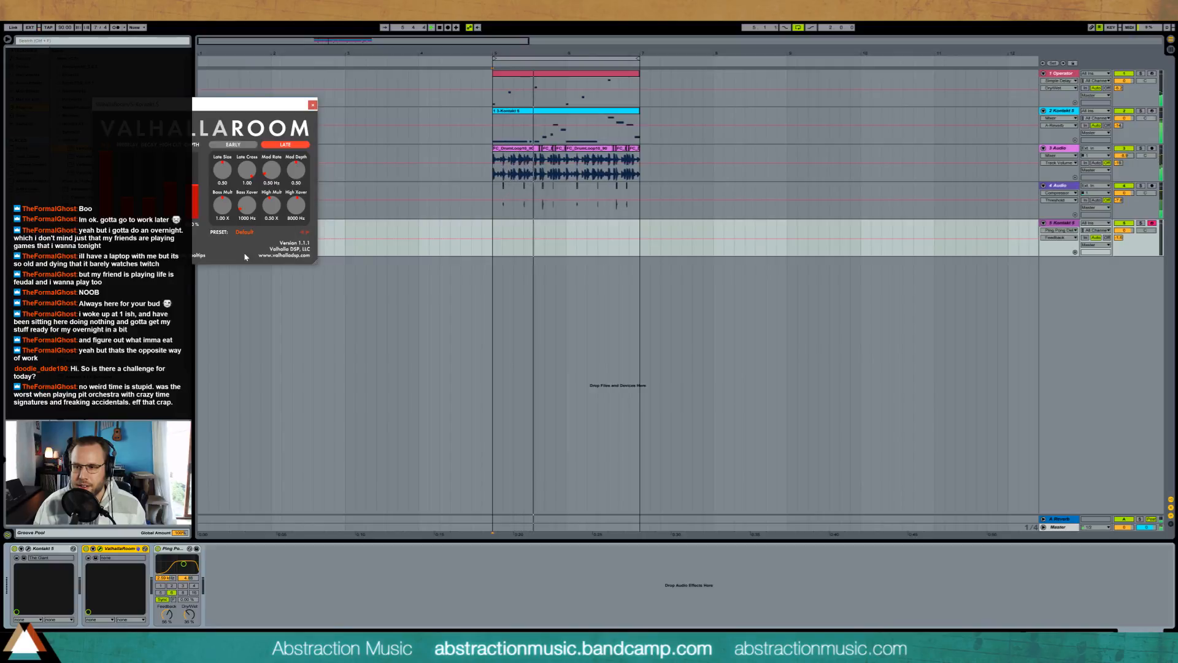
left_click_drag(250, 113, 434, 229)
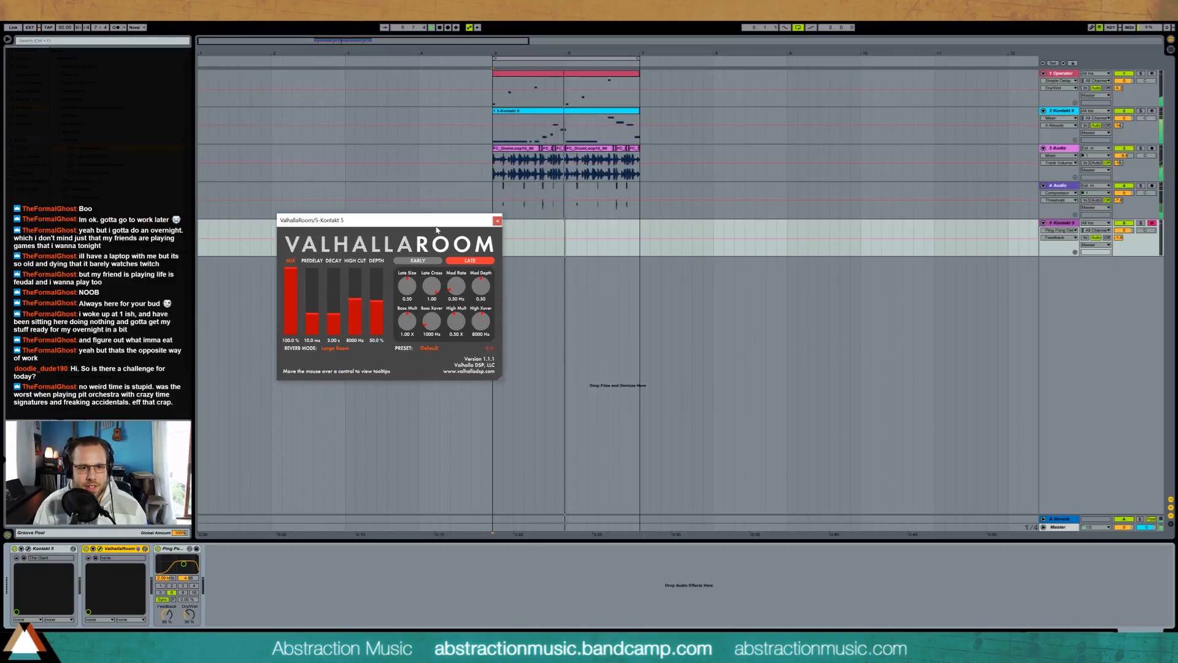
left_click_drag(292, 284, 304, 299)
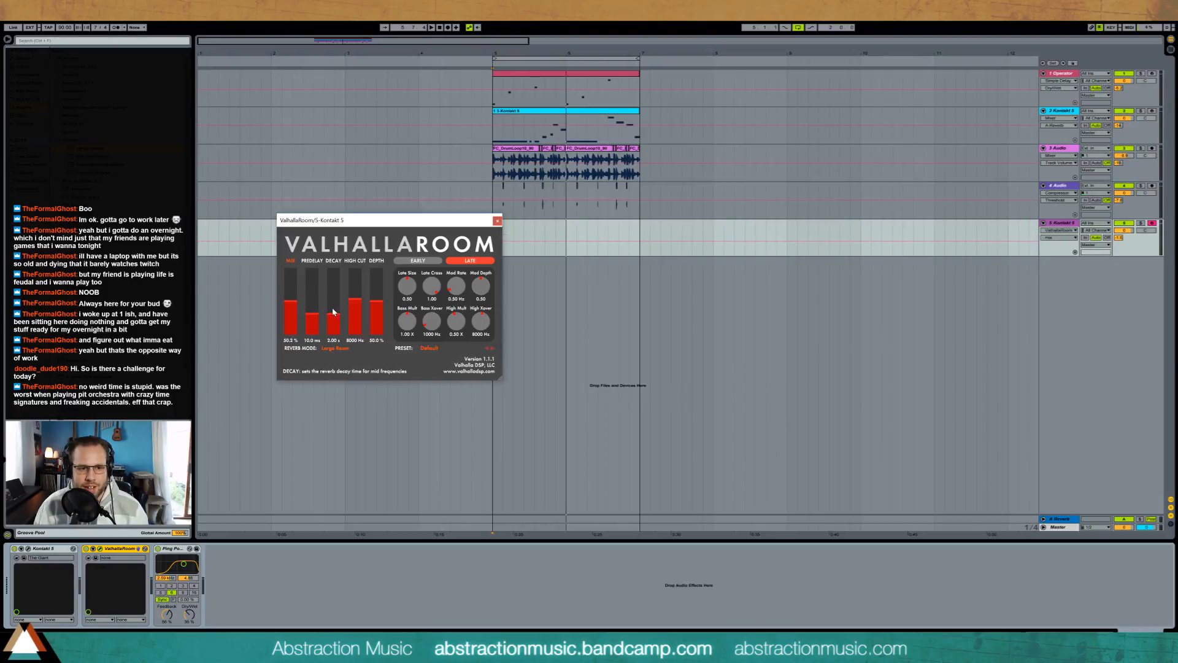
left_click_drag(334, 311, 332, 319)
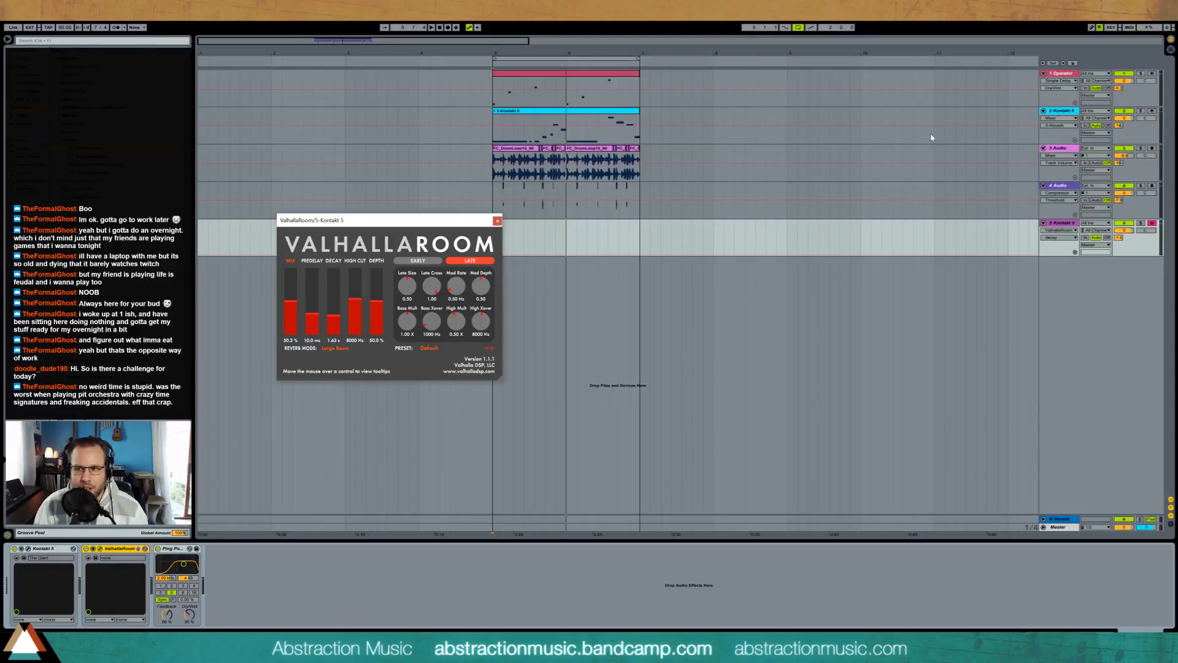
Step: Lengthen the piano track's ValhallaRoom Decay to about 3 s, lower Depth to about 40% and close the plug-in window
left_click(492, 100)
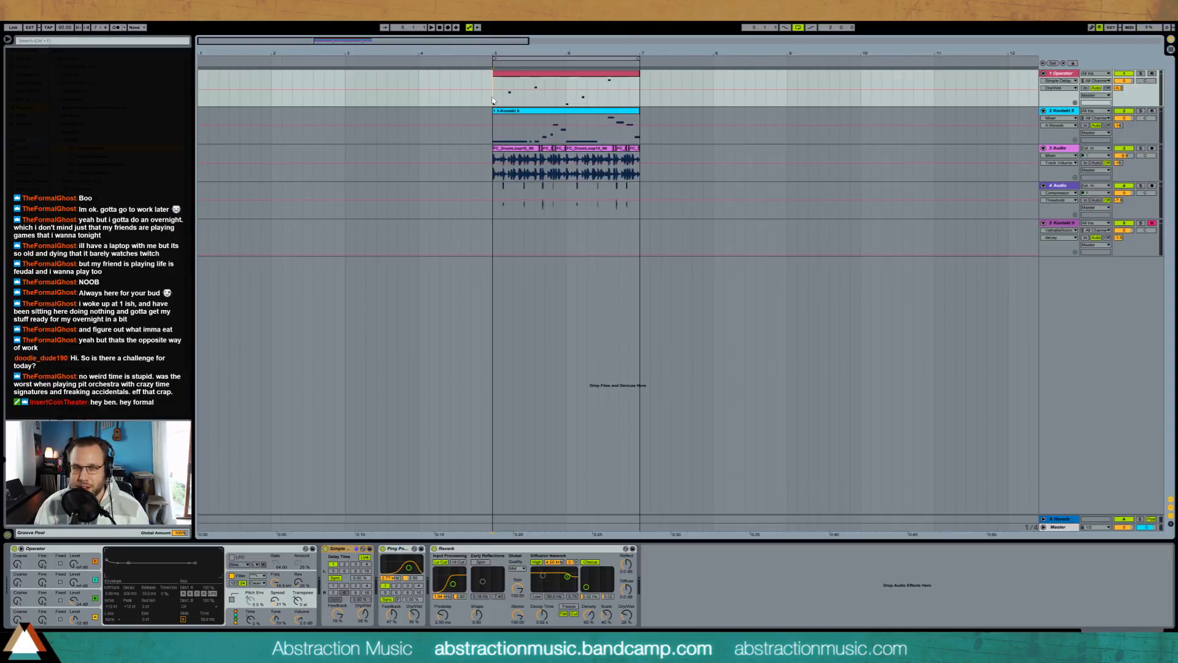
left_click(494, 236)
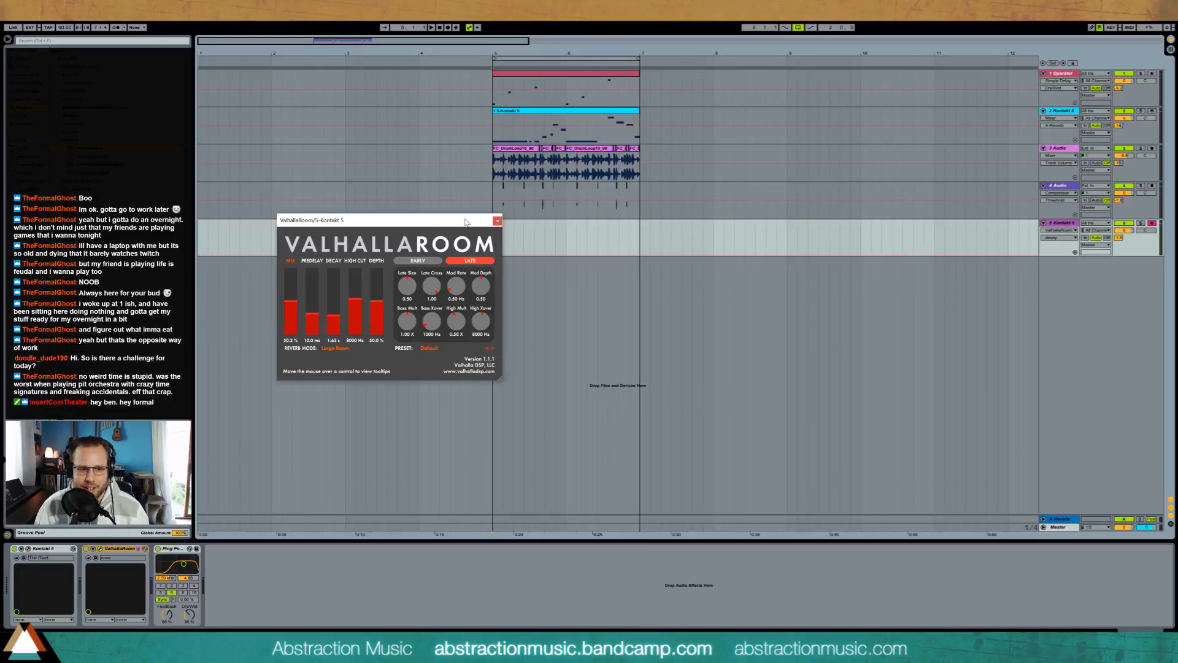
left_click_drag(466, 223, 429, 135)
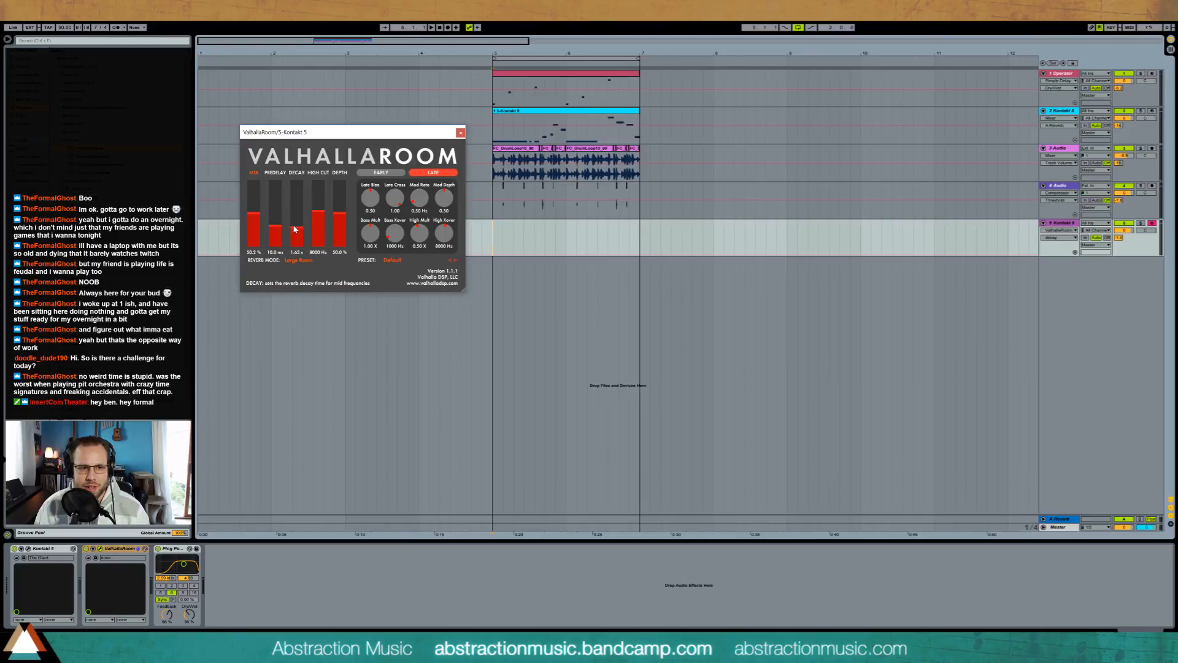
left_click_drag(294, 229, 341, 224)
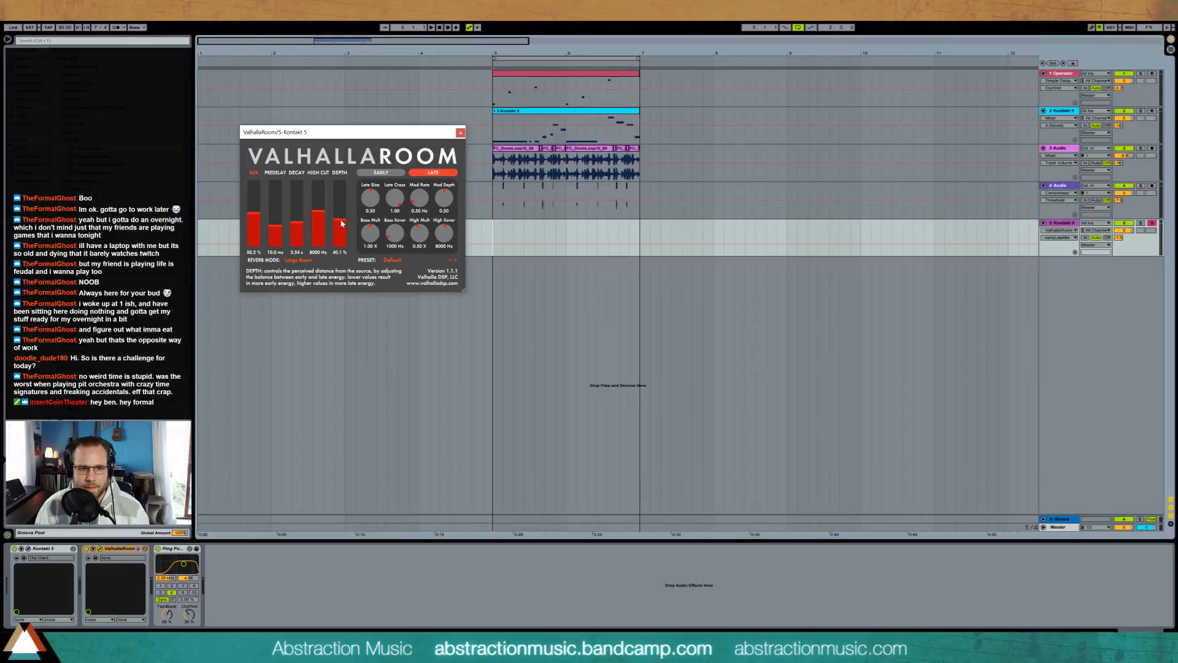
left_click(460, 133)
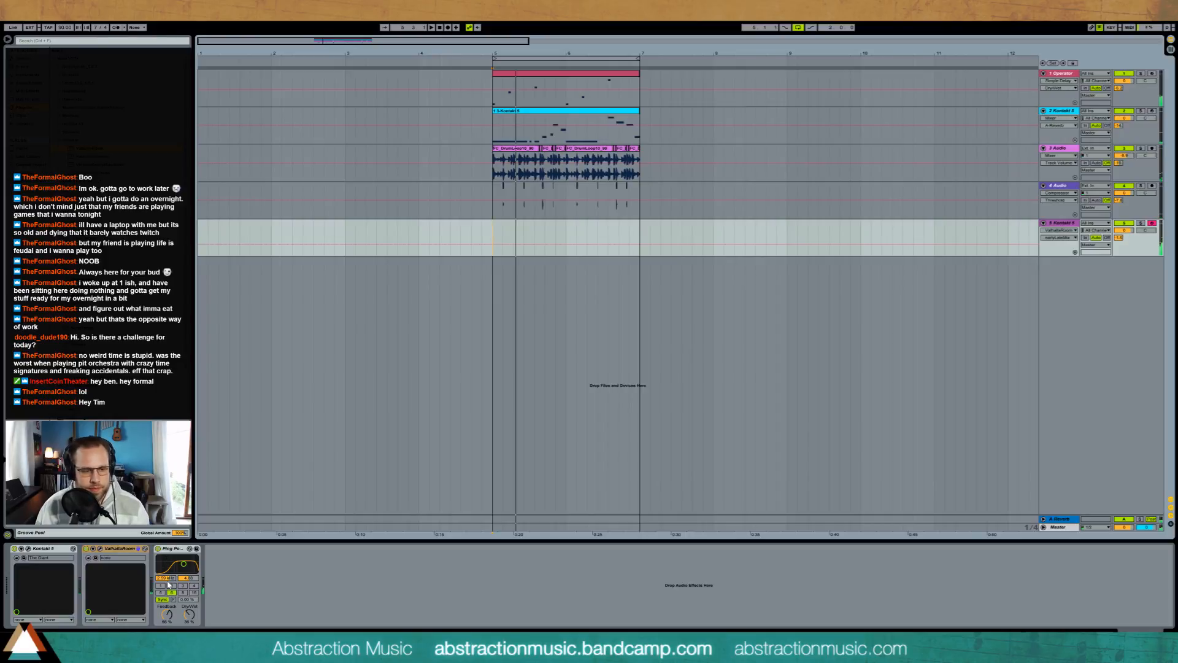
Step: Bypass the Ping Pong Delay on the piano track and delete it from the device chain
left_click(158, 548)
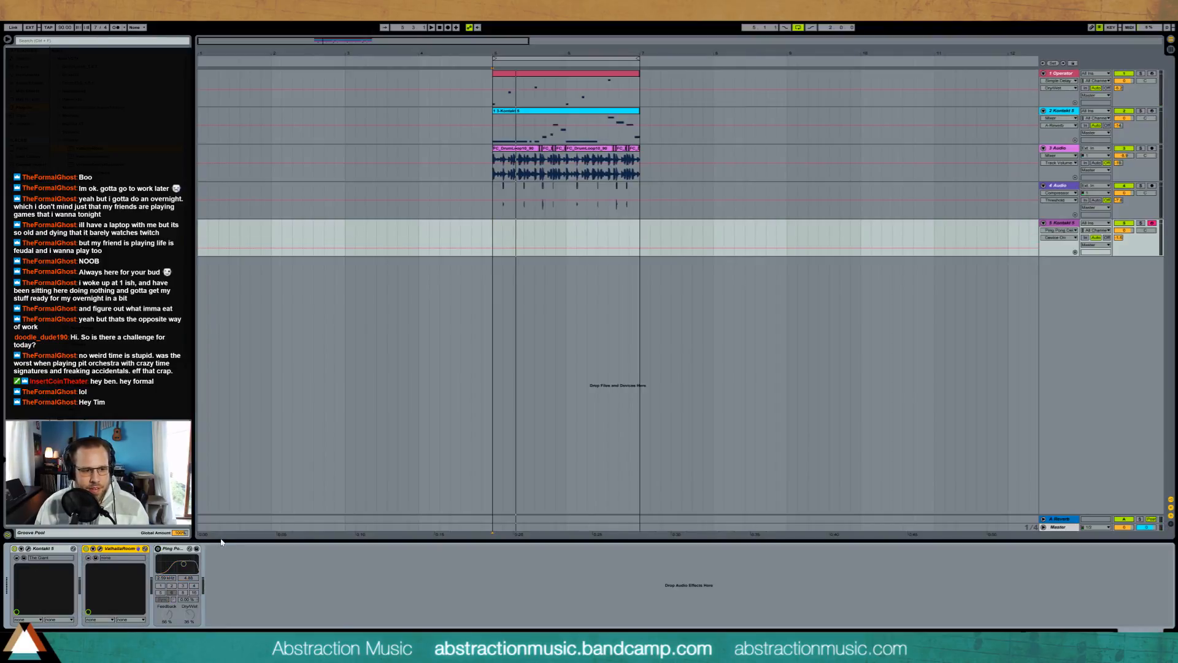
left_click(159, 554)
key("Delete")
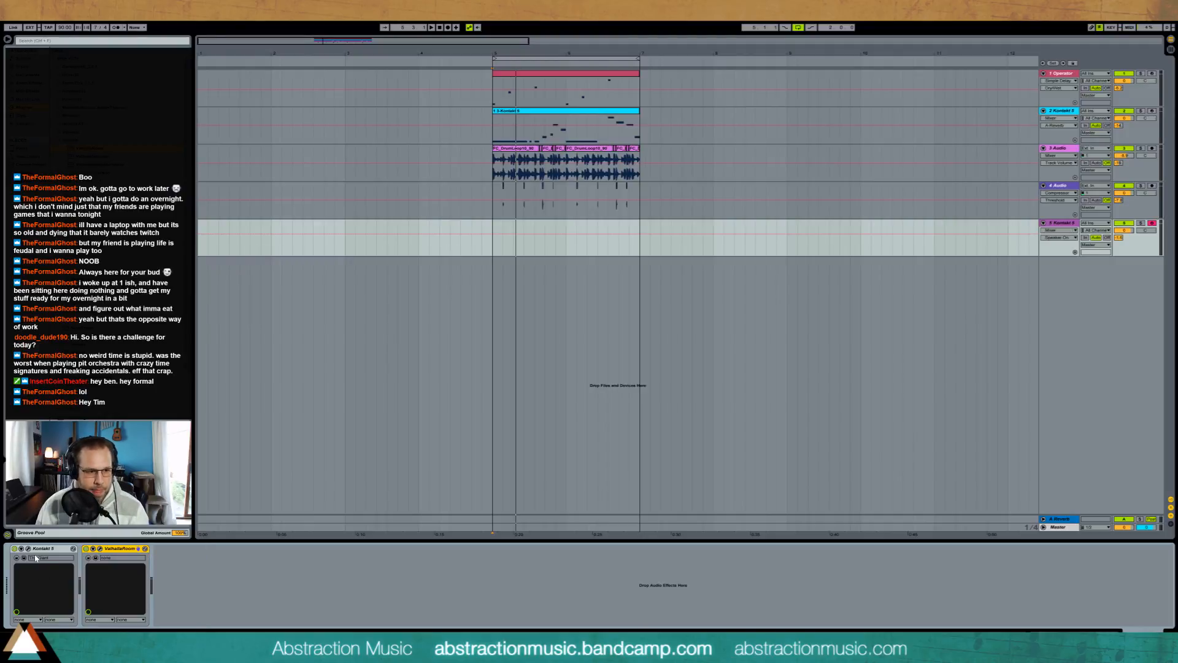
Step: Adjust the Color and Dynamic Range of The Giant in the piano track's Kontakt, then close the plug-in window
left_click(29, 550)
left_click(28, 548)
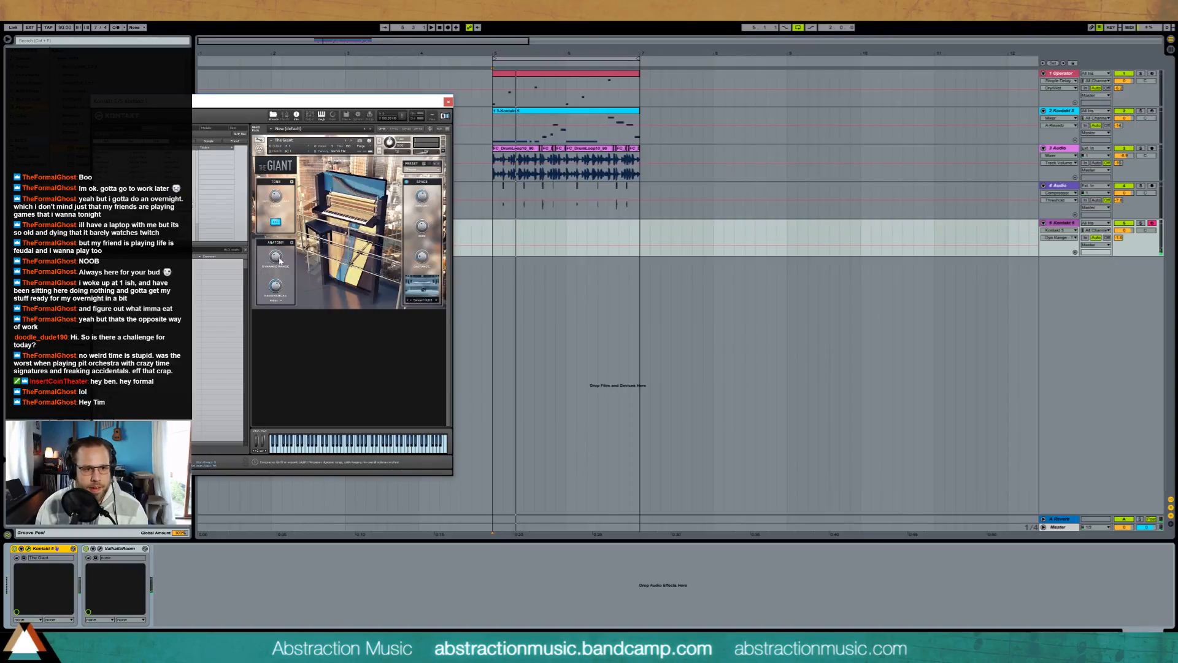
left_click_drag(272, 197, 275, 199)
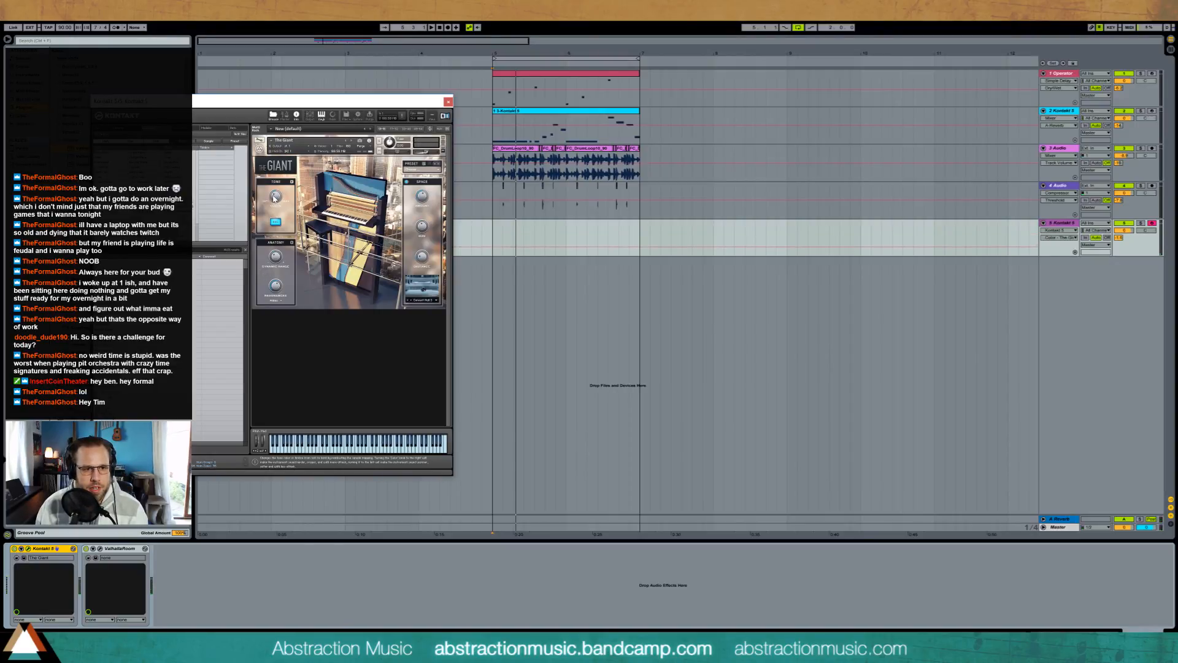
left_click(275, 257)
left_click(448, 103)
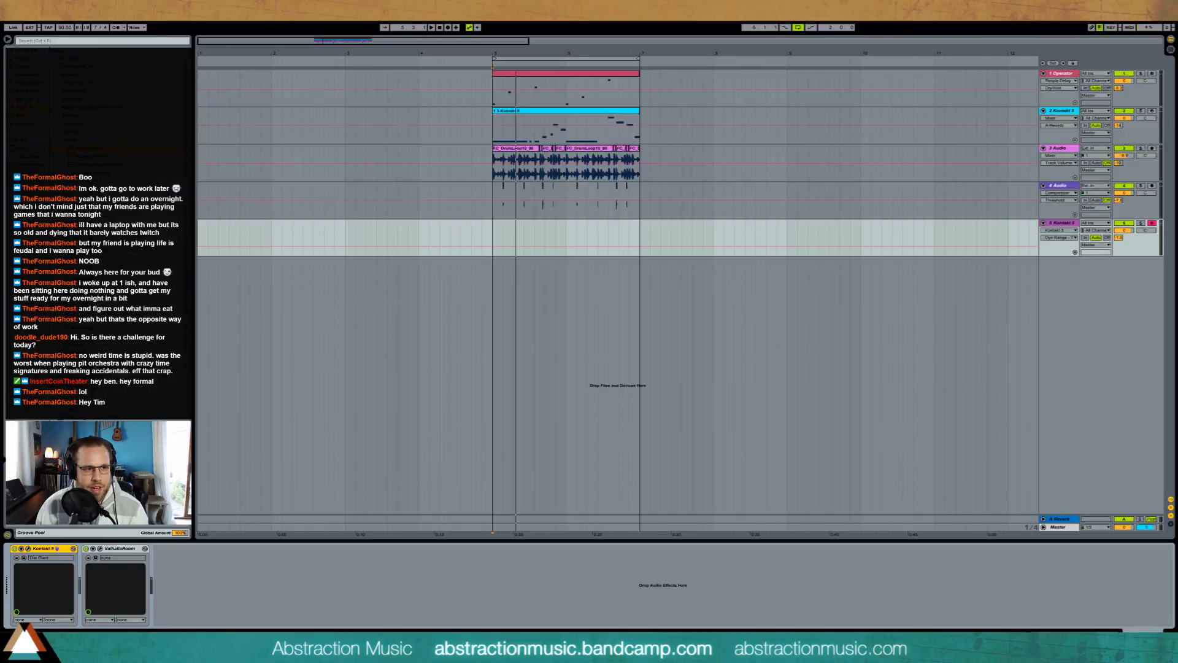
Step: Insert a Compressor between Kontakt and ValhallaRoom on the piano track and lower the track's volume
left_click(27, 76)
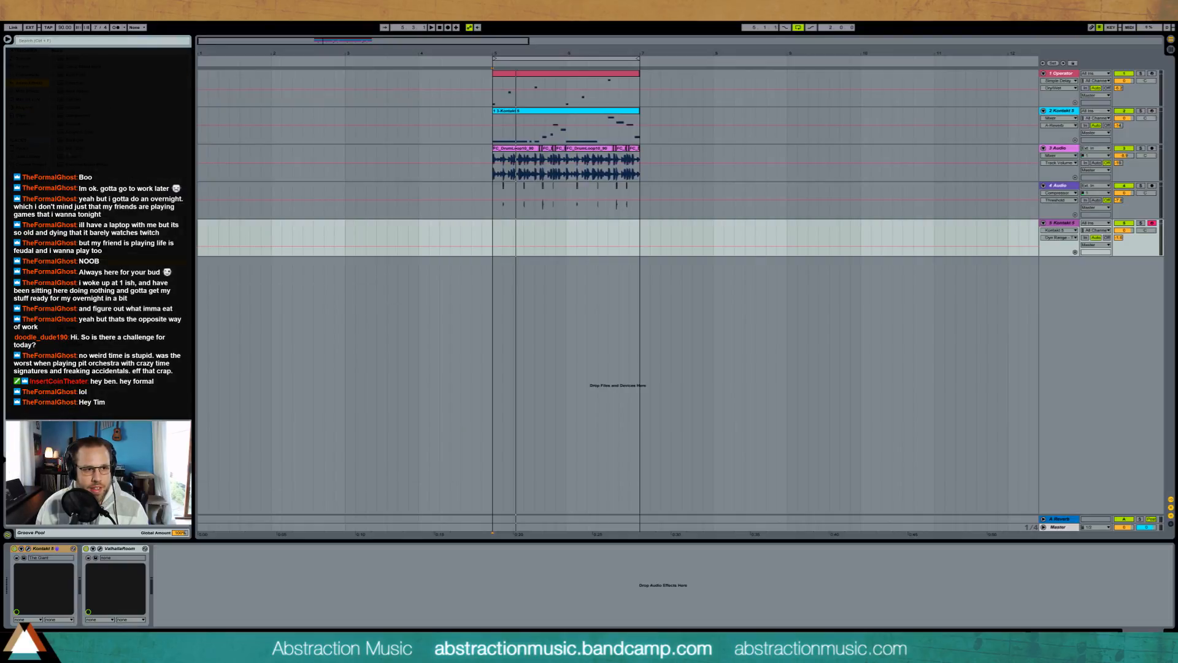
left_click_drag(553, 292, 124, 594)
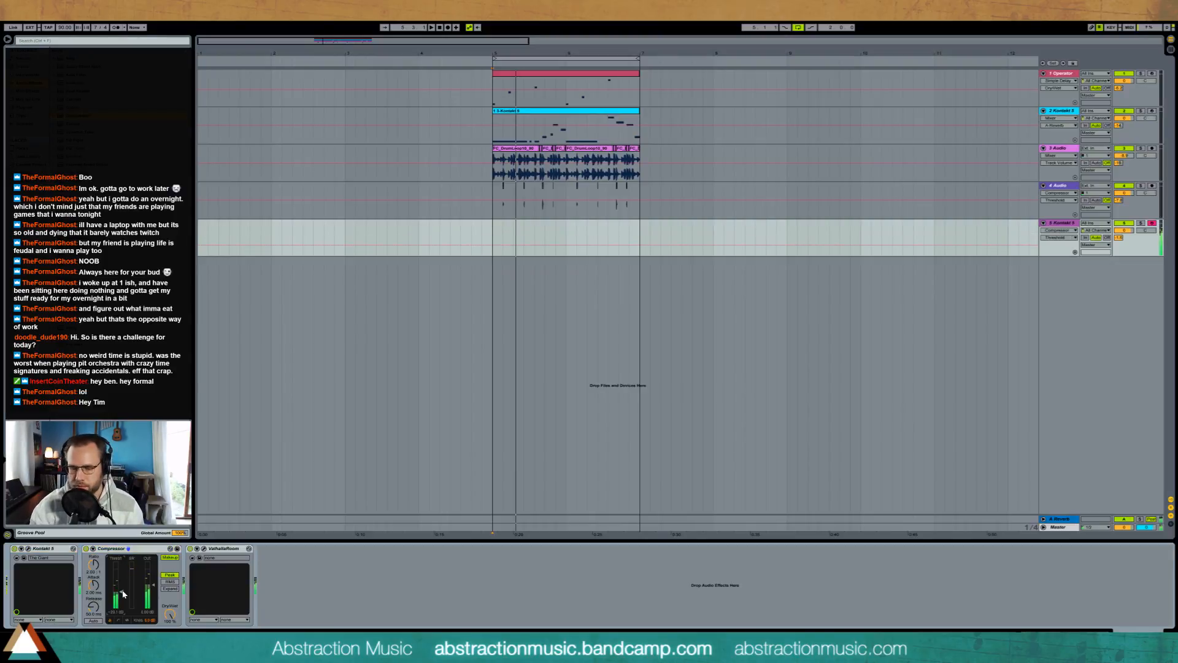
left_click(1119, 236)
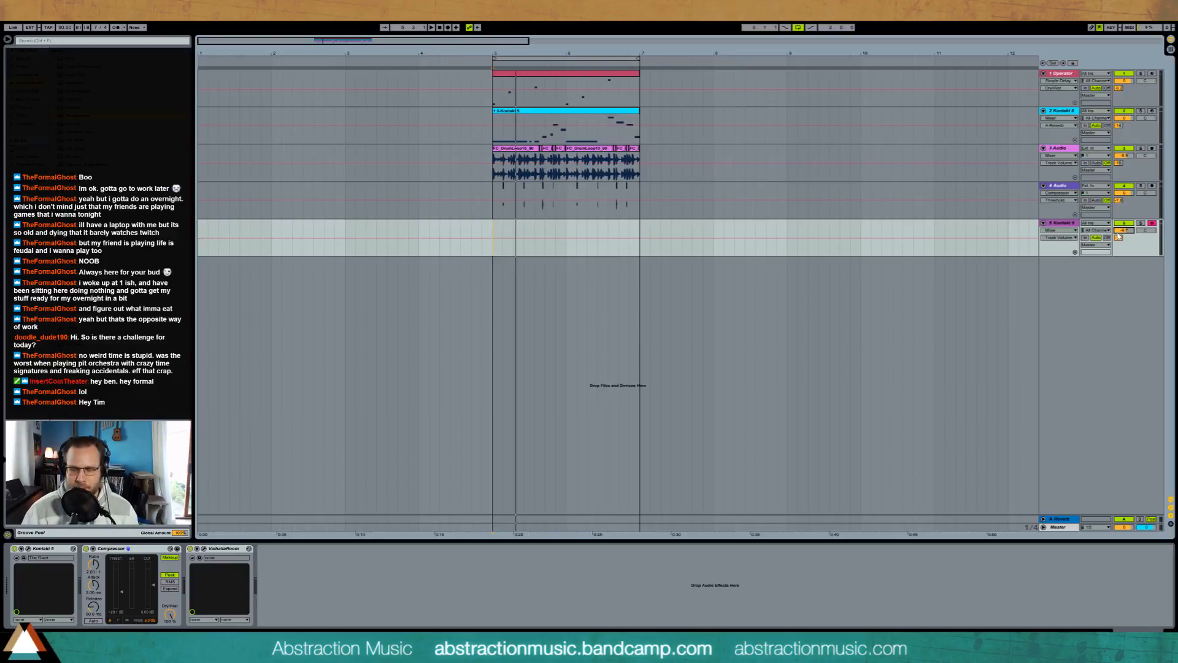
key("space")
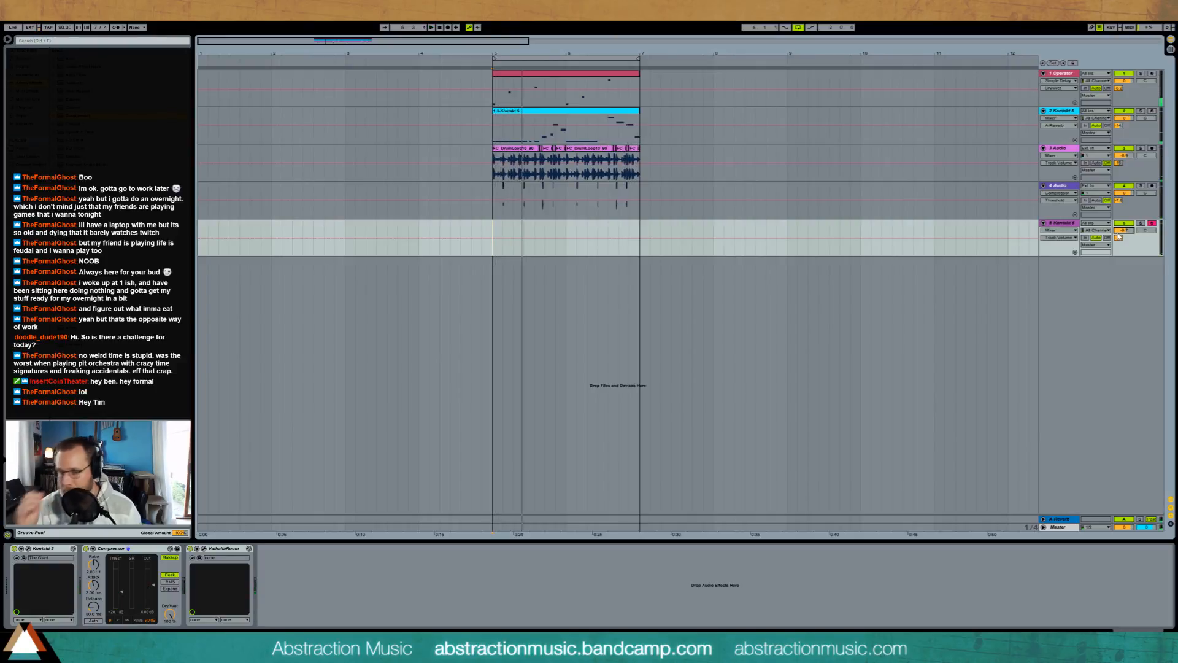
Step: Move the Operator track's Simple Delay and Ping Pong Delay to a new return track and raise its send on the Operator and piano tracks
left_click(600, 83)
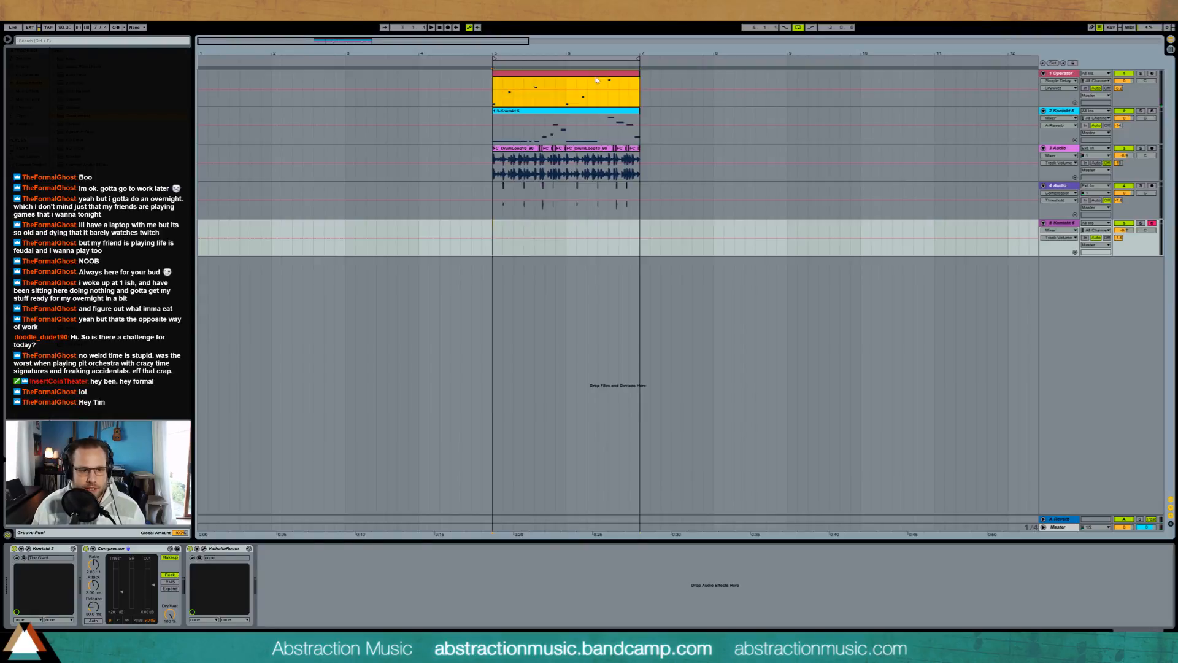
left_click(342, 549)
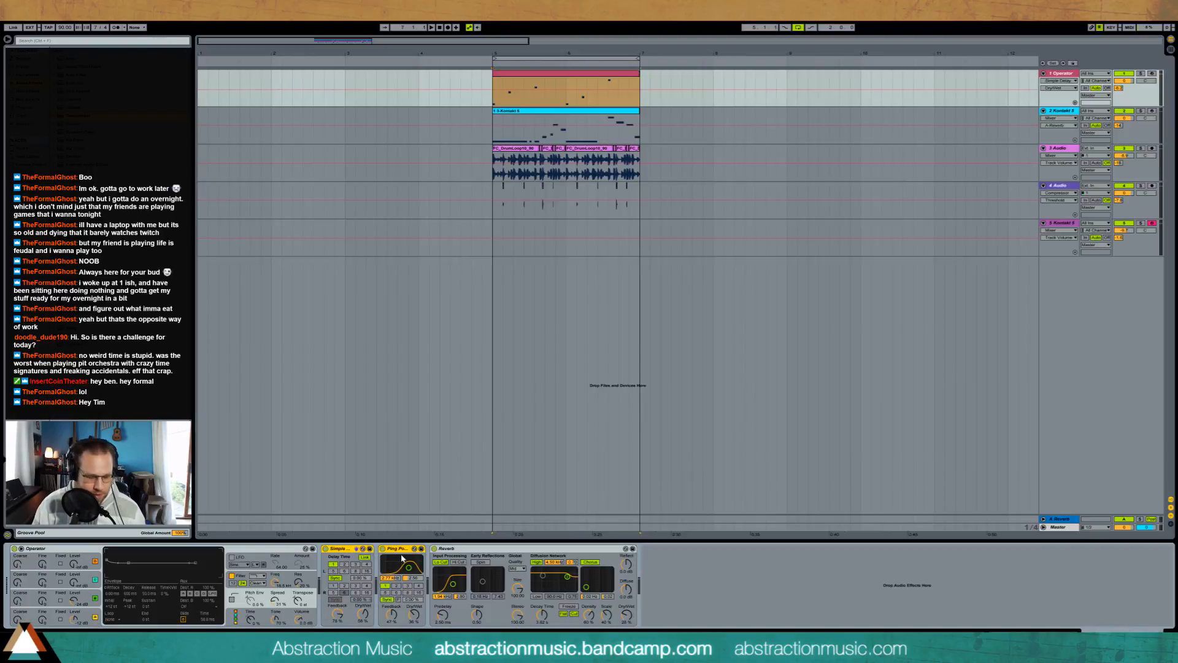
key("Delete")
key("ctrl+alt+t")
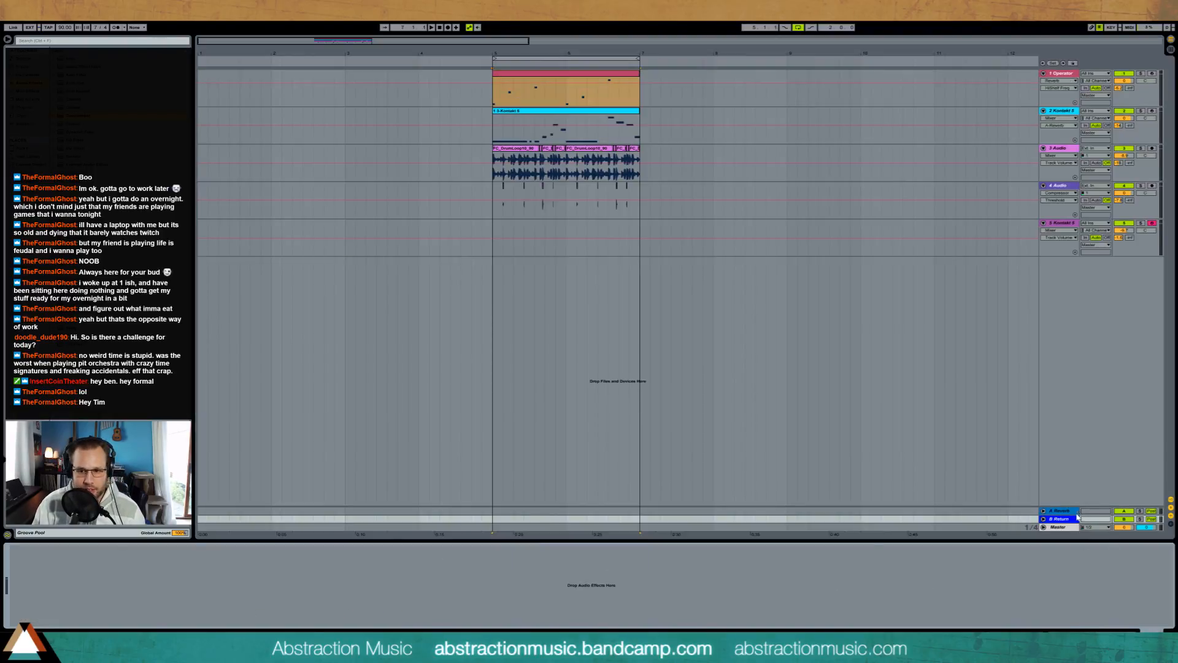
key("ctrl+v")
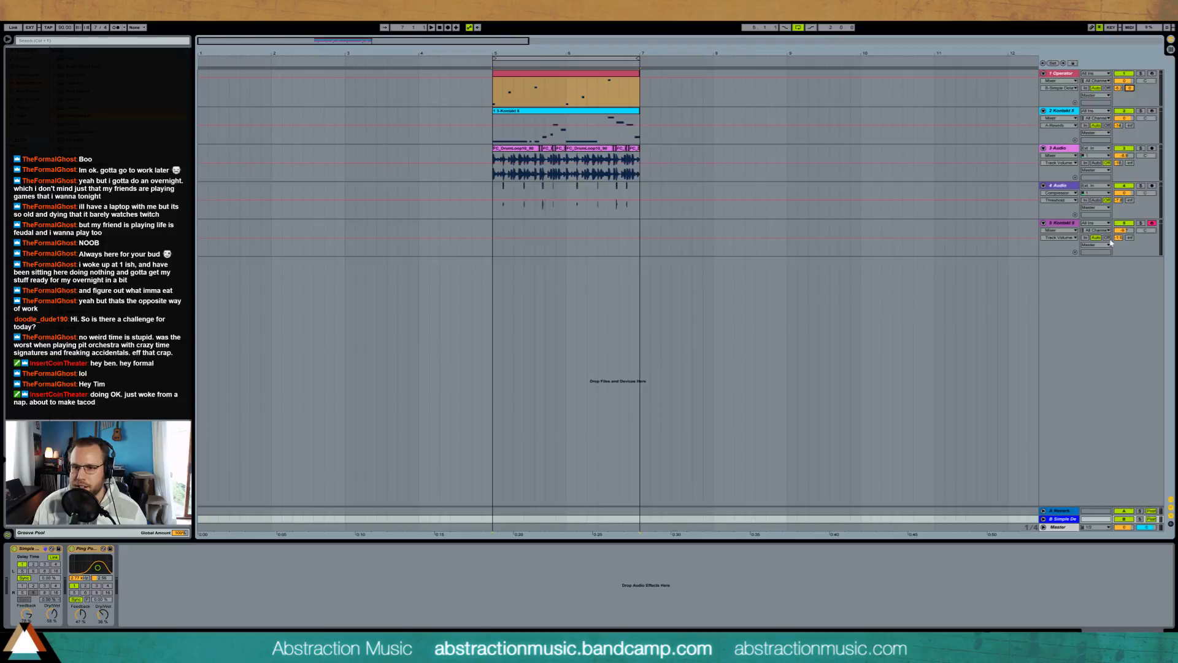
left_click(1129, 238)
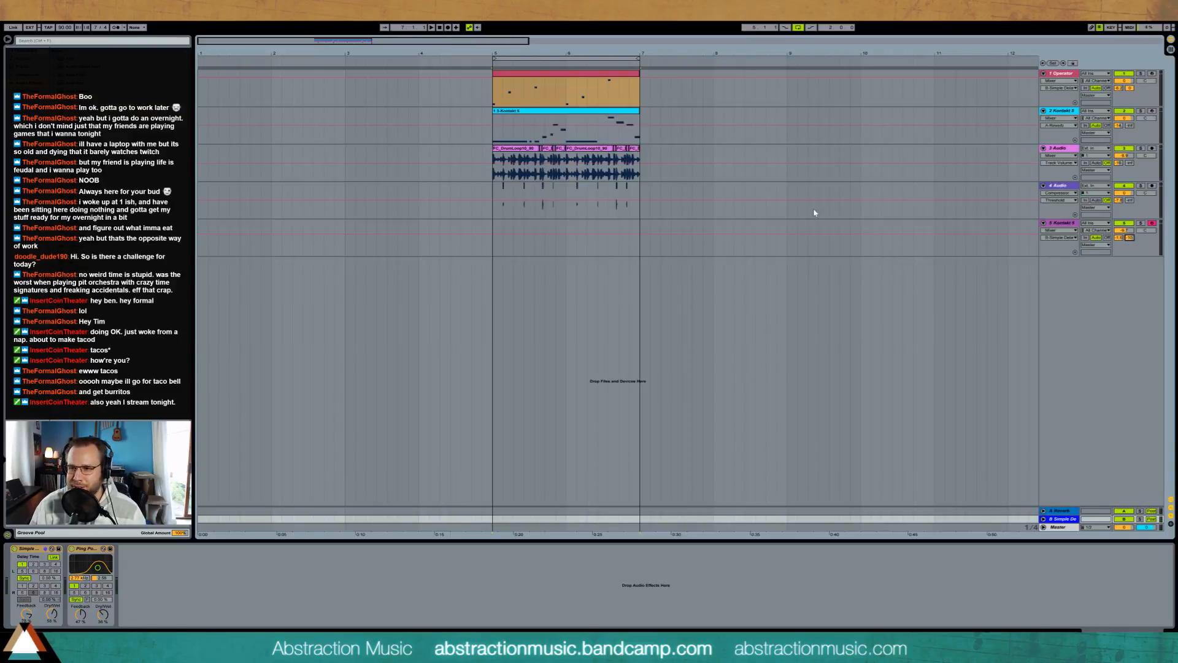
left_click(493, 232)
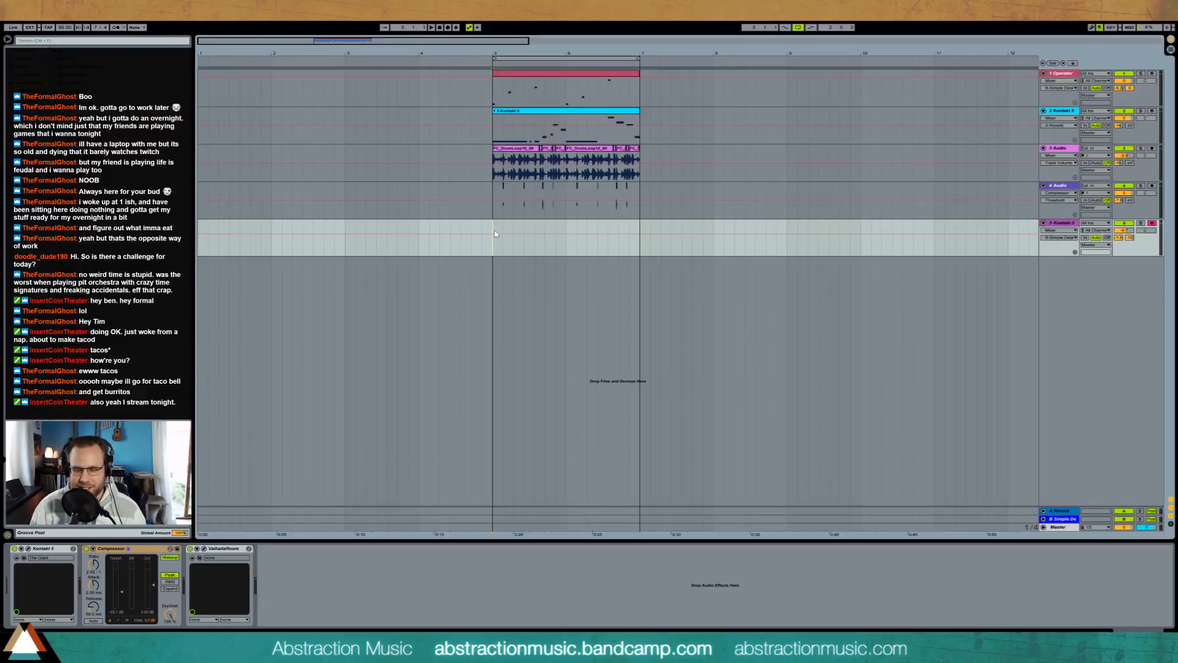
key("F9")
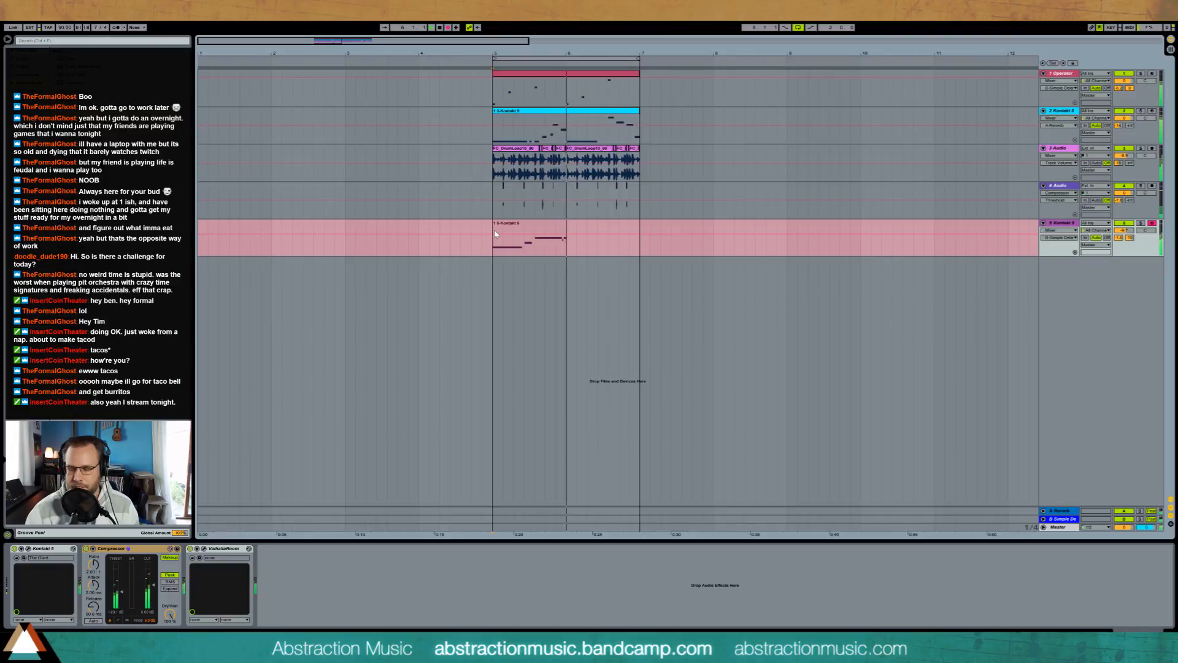
key("space")
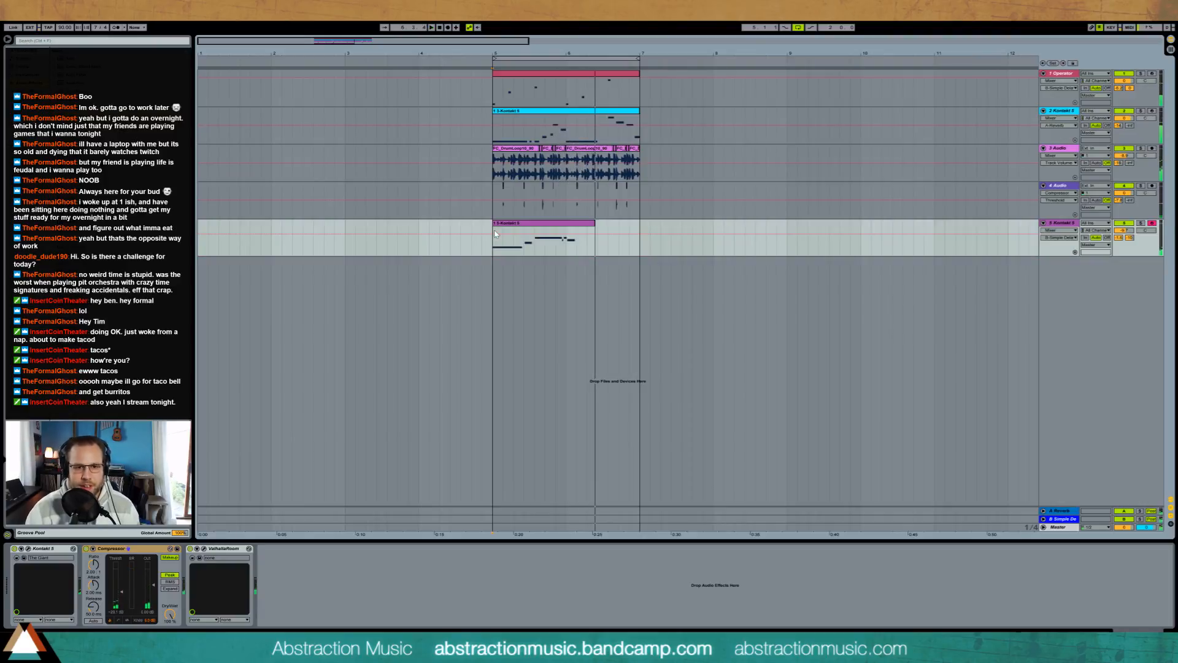
left_click(508, 224)
key("Delete")
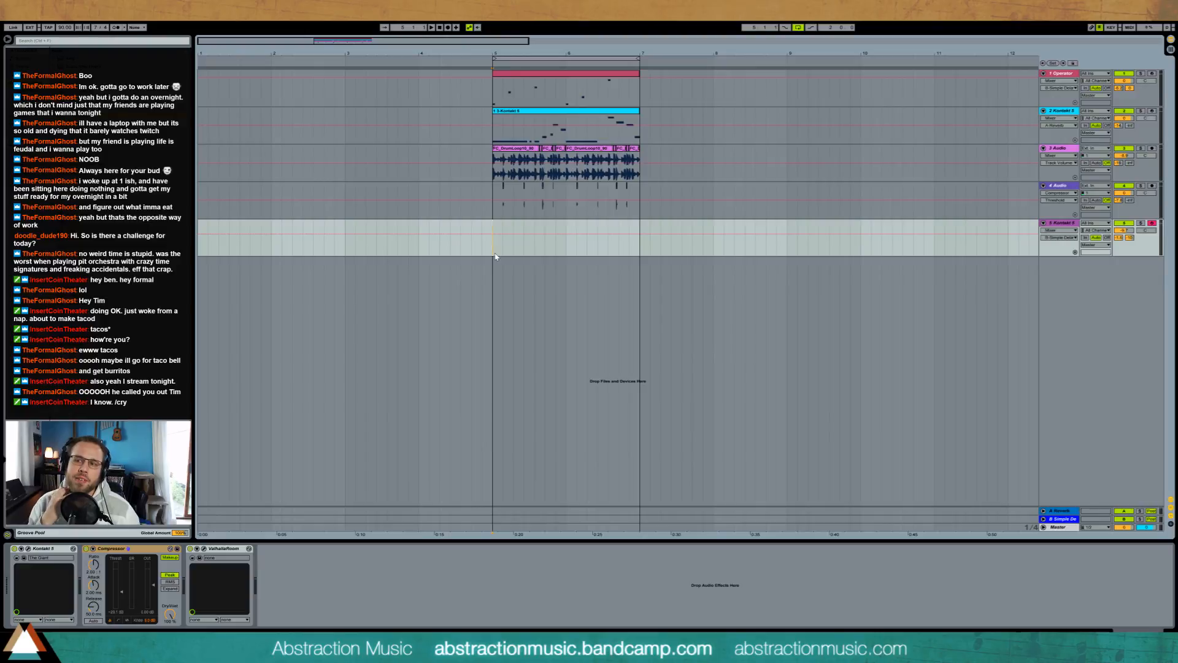
Step: Record a piano melody on the piano track over the loop from bar 5 to bar 7 and play it back
key("F9")
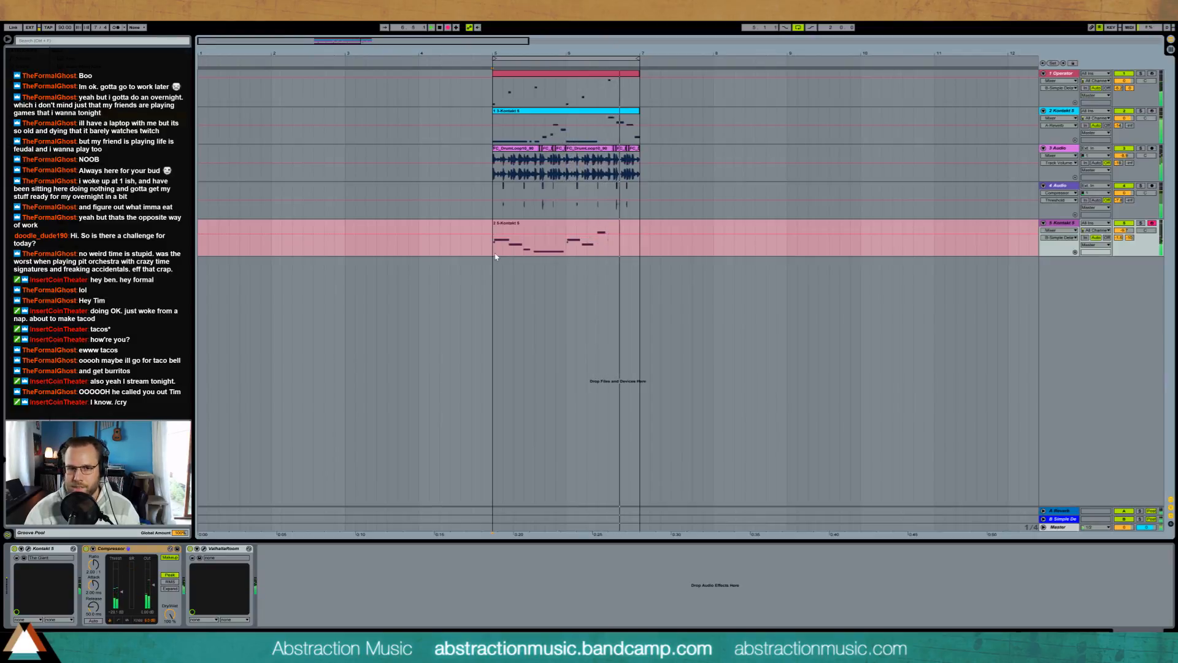
key("space")
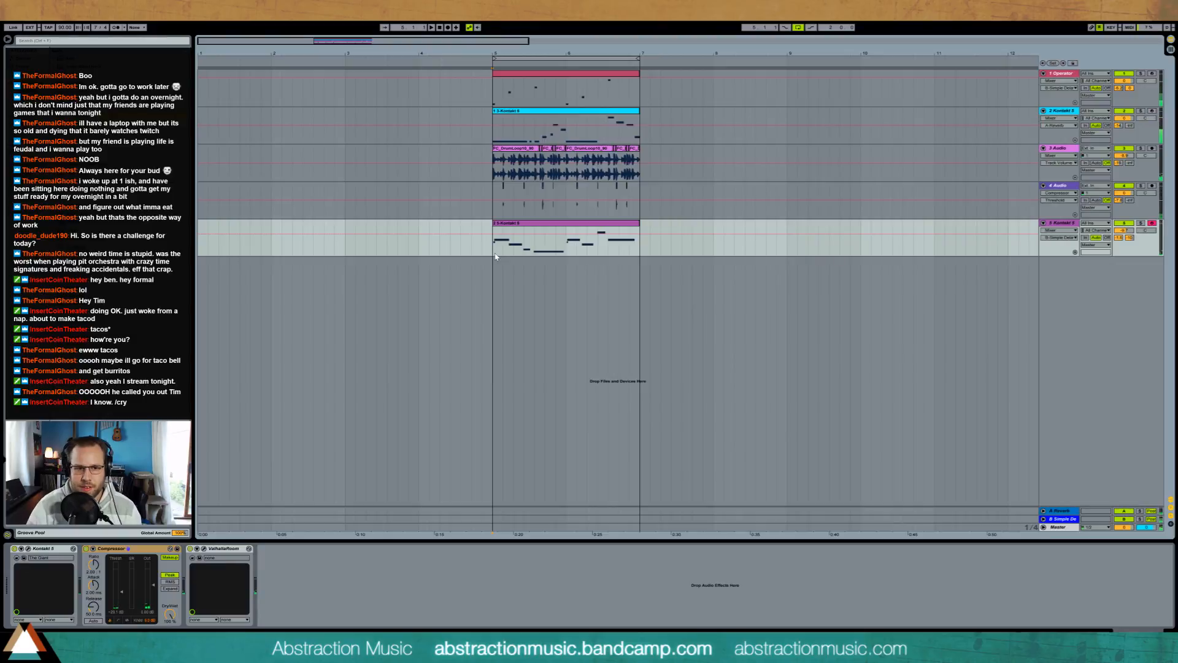
key("space")
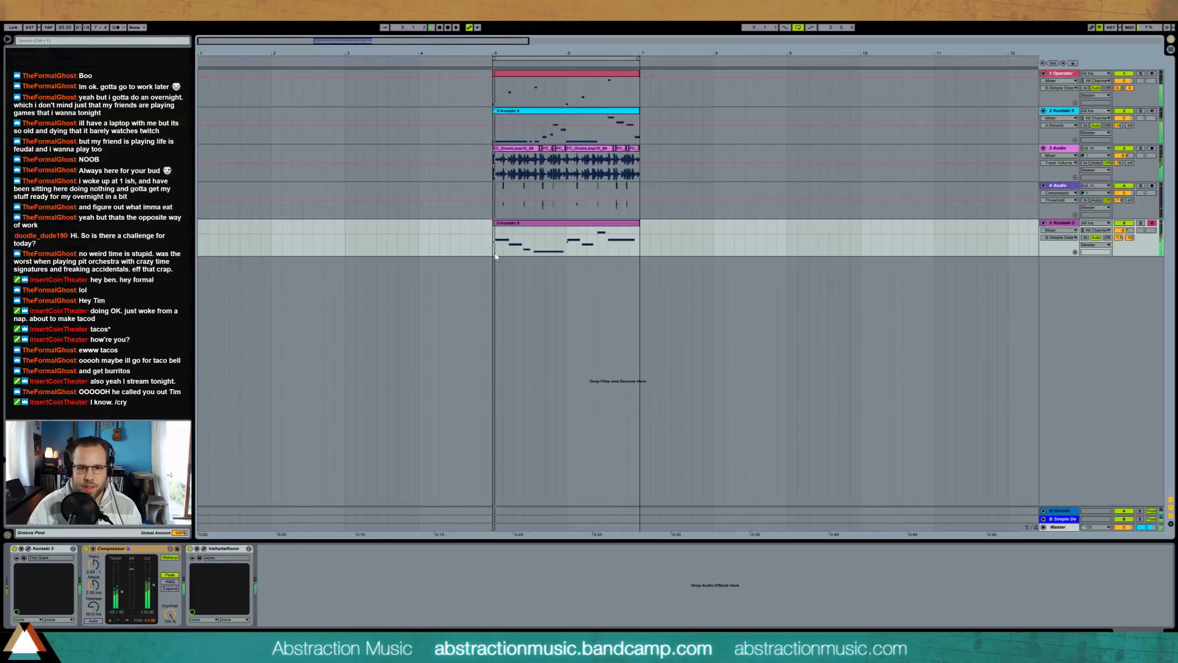
Step: Open the recorded piano clip and delete the extra notes lying before its start
double_click(555, 225)
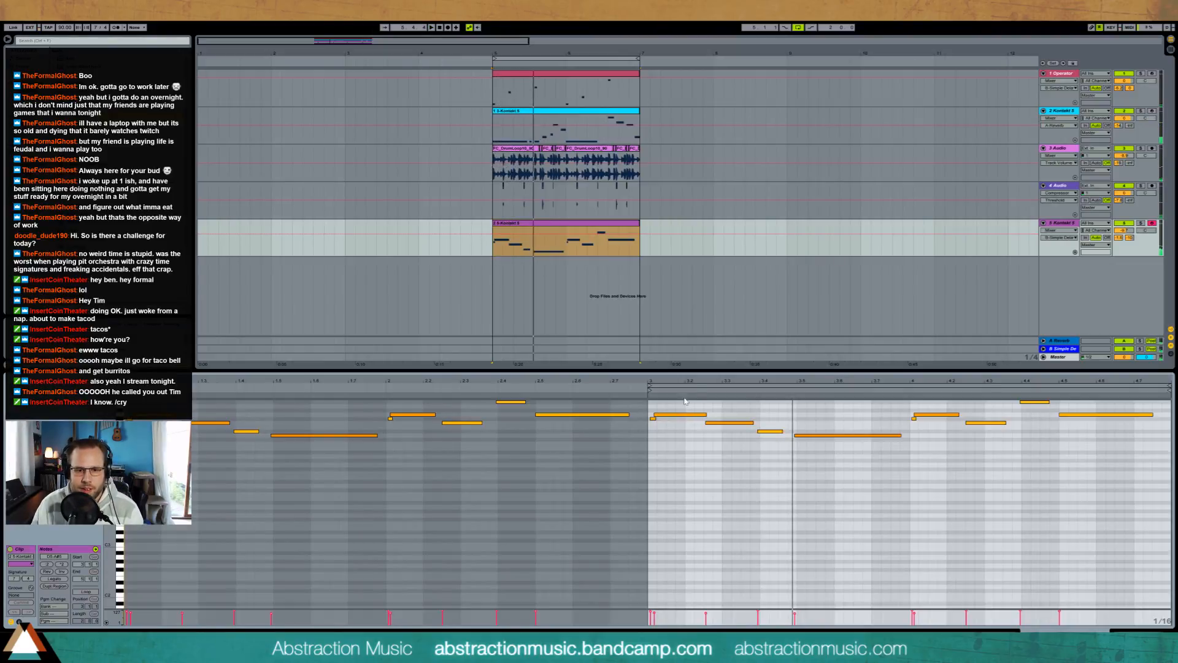
mouse_move(736, 381)
left_mouse_down()
mouse_move(737, 417)
mouse_move(736, 374)
left_mouse_up()
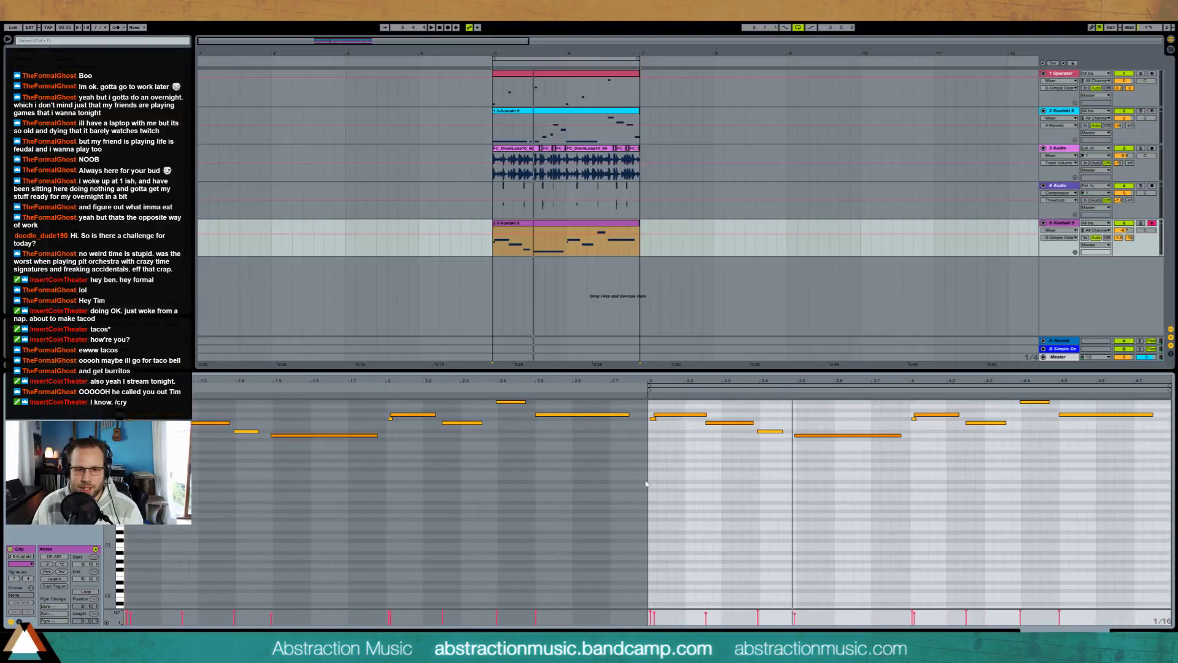
left_click_drag(640, 486, 126, 400)
key("Delete")
left_click(572, 225)
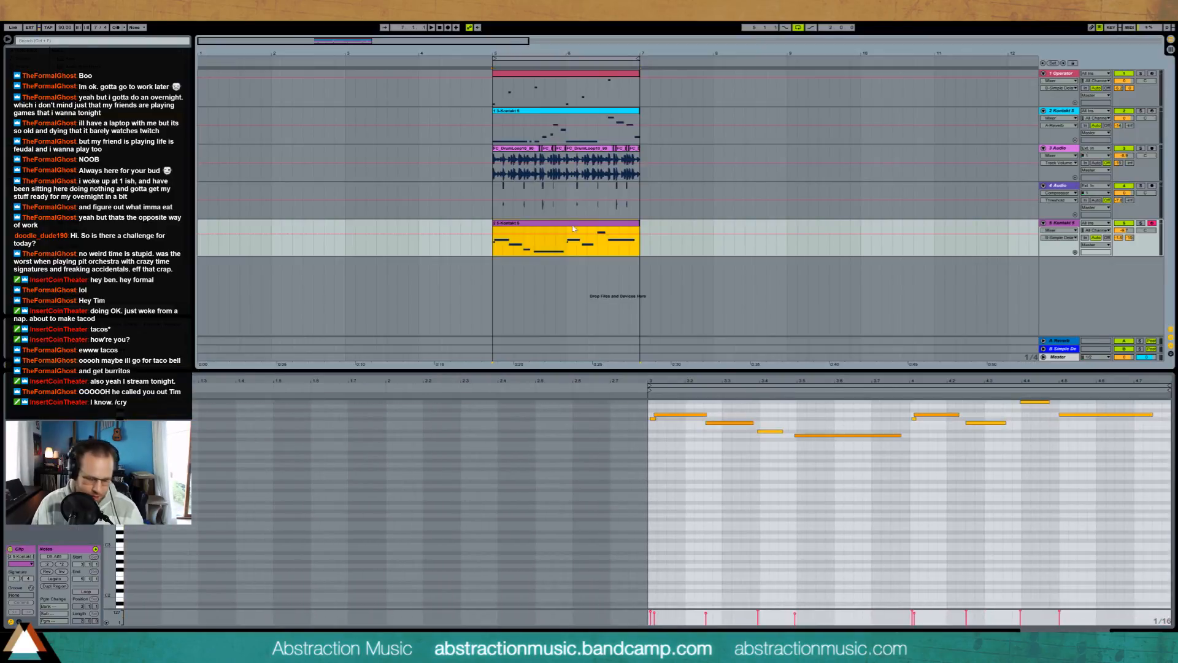
Step: Nudge the short D# note slightly later and the long D note after it earlier, then audition the timing
left_click(403, 449)
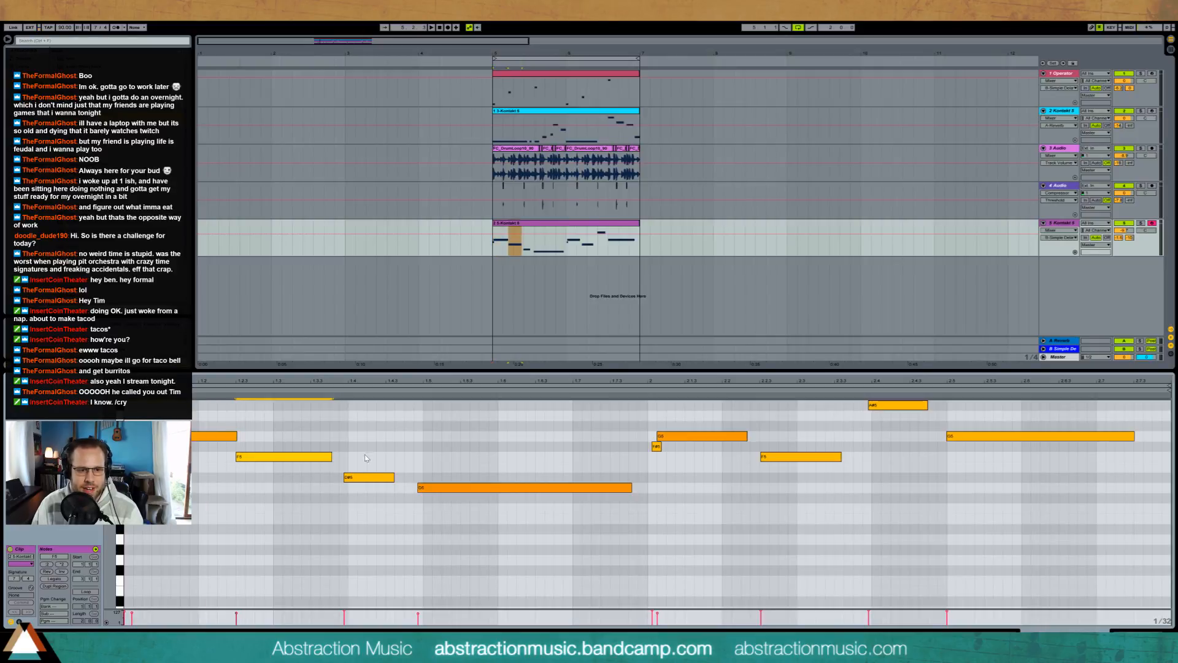
left_click_drag(368, 477, 372, 476)
left_click(451, 488)
key("Left")
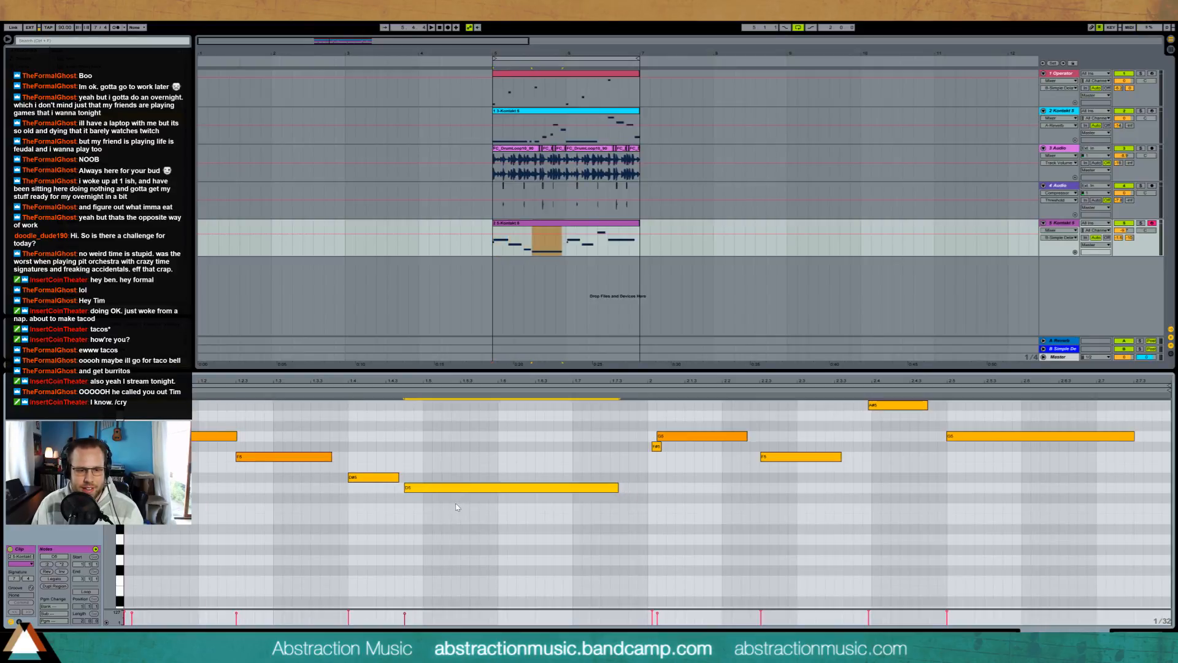
key("space")
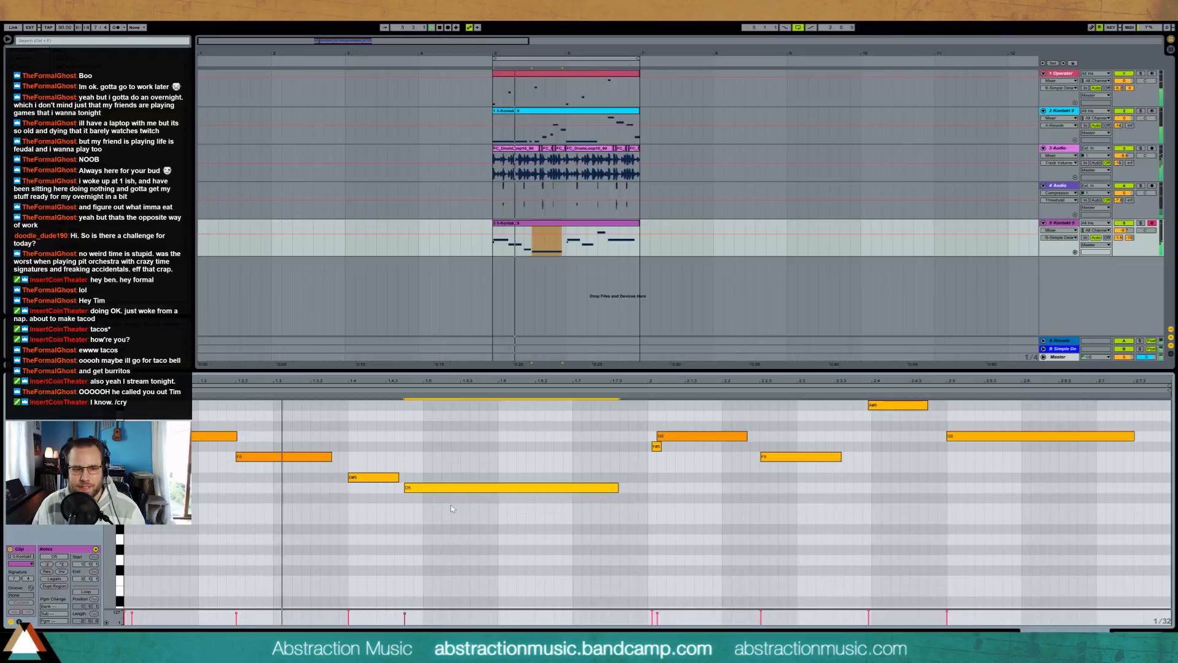
key("space")
Step: Move the long D note further forward in time, shorten the preceding D# note to end before it, and play the result
left_click_drag(425, 471, 446, 510)
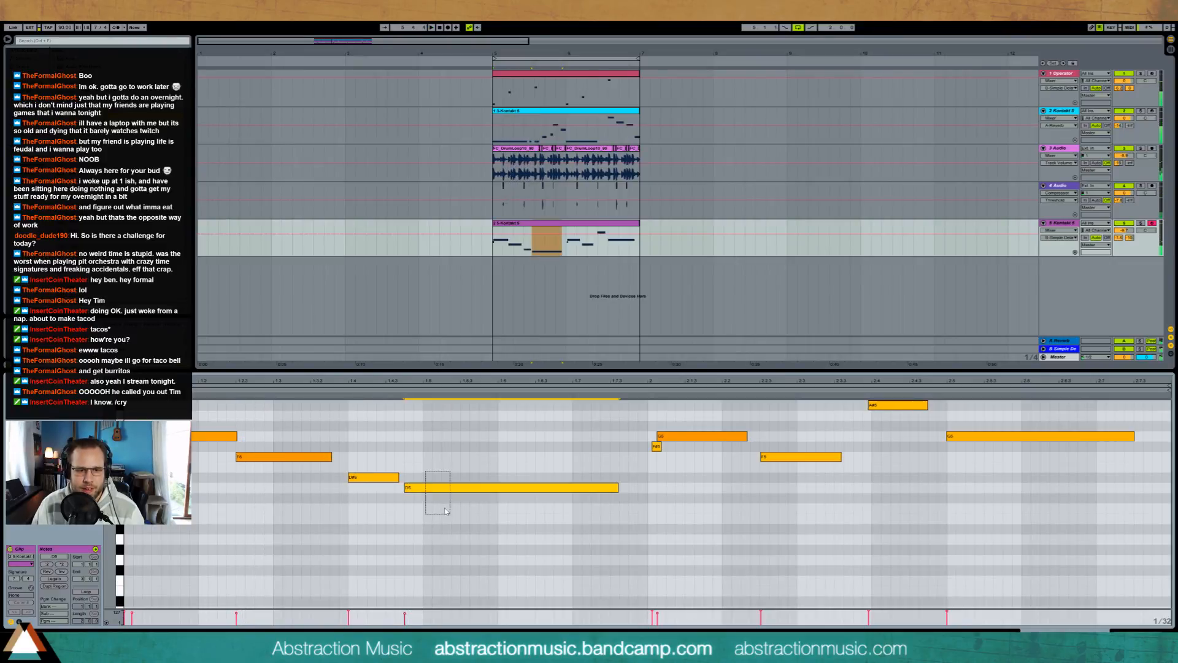
left_click(362, 478)
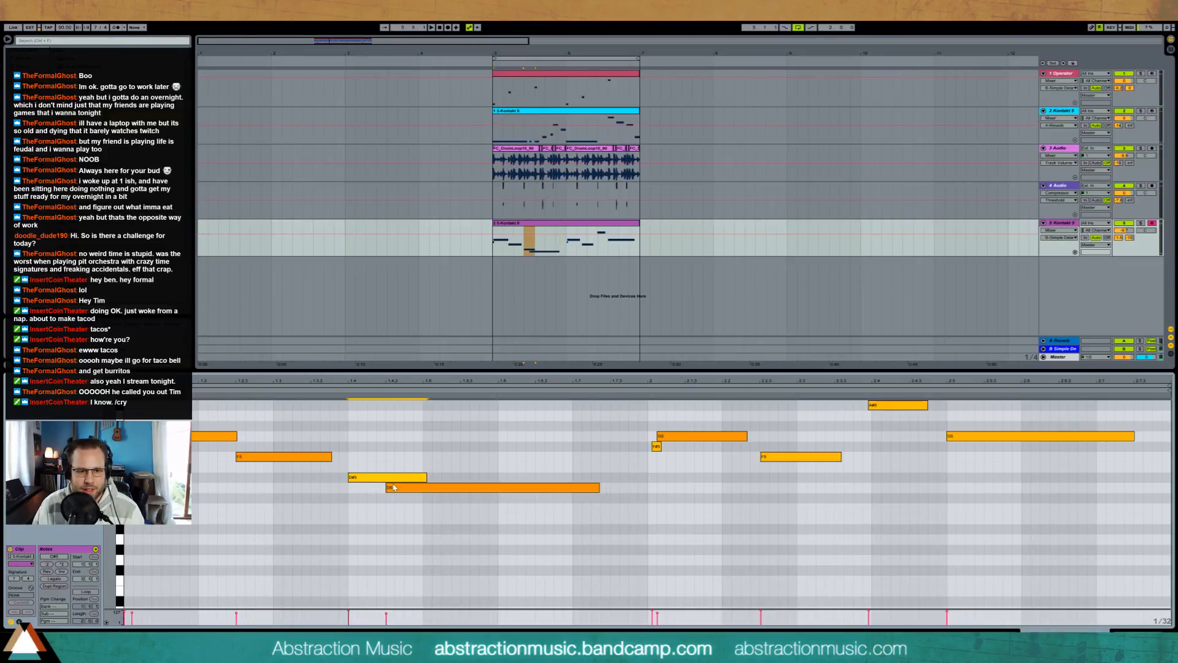
key("shift+Left")
key("shift+Left")
key("shift+Left")
key("space")
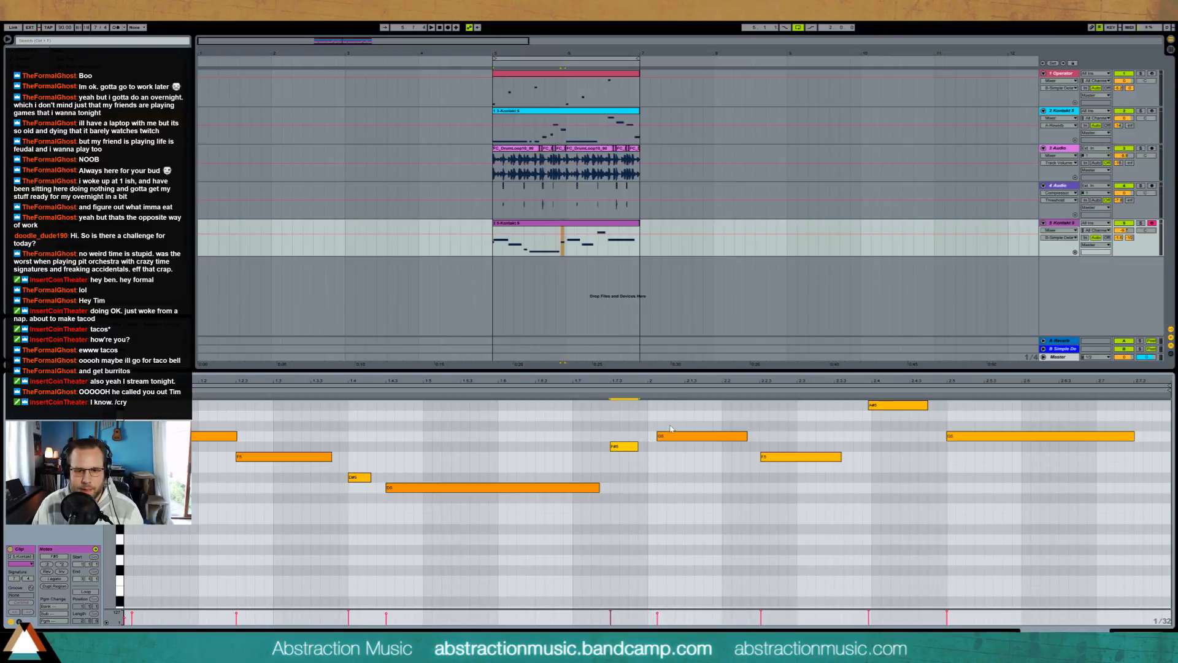
Step: Shift the G note near the start of the second bar earlier so it begins where the short F# note ends
left_click(678, 436)
key("Left")
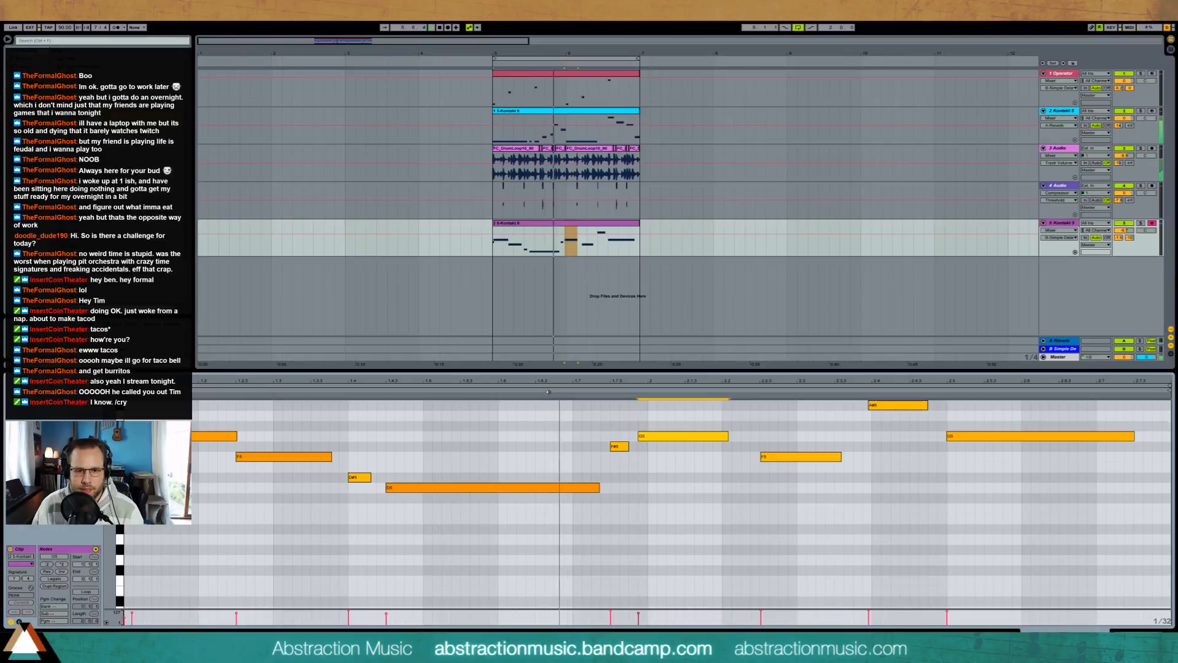
key("Left")
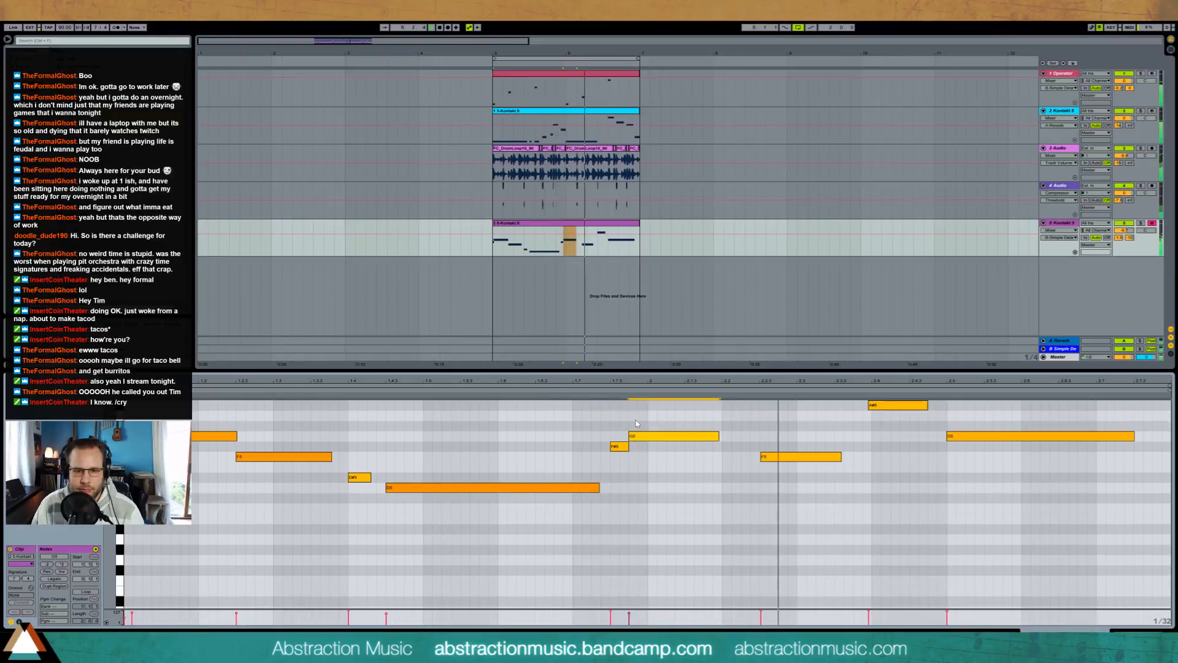
left_click(670, 494)
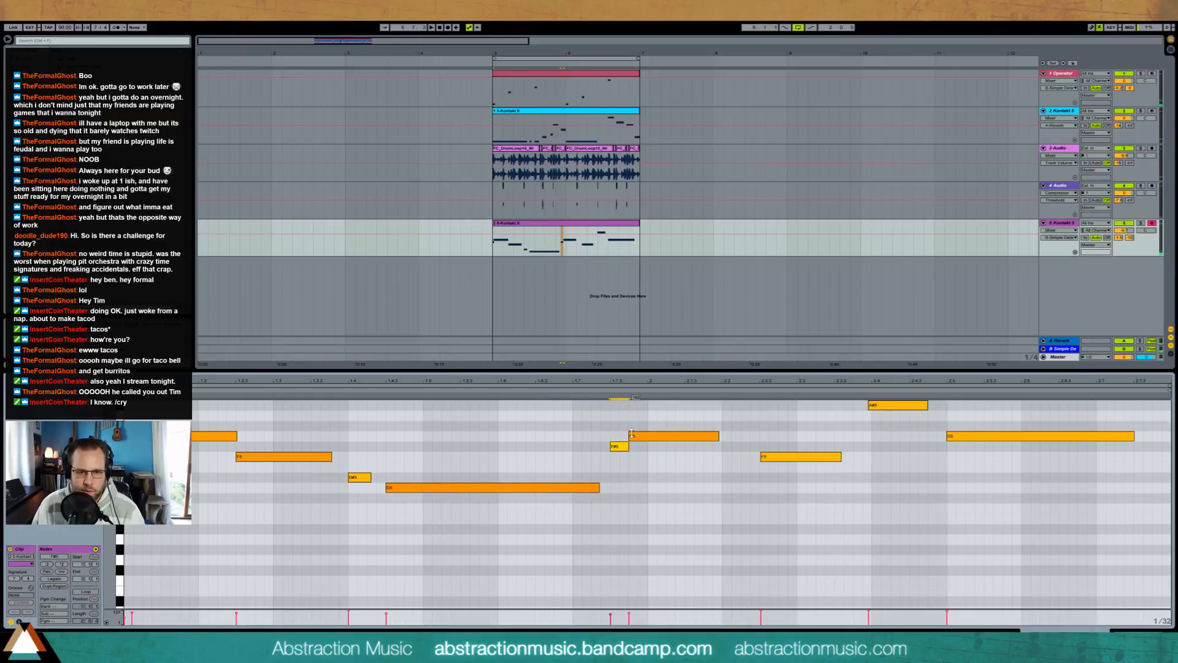
Step: Transpose the A# note in the second bar down an octave and lower the final long G note to F
left_click(792, 457)
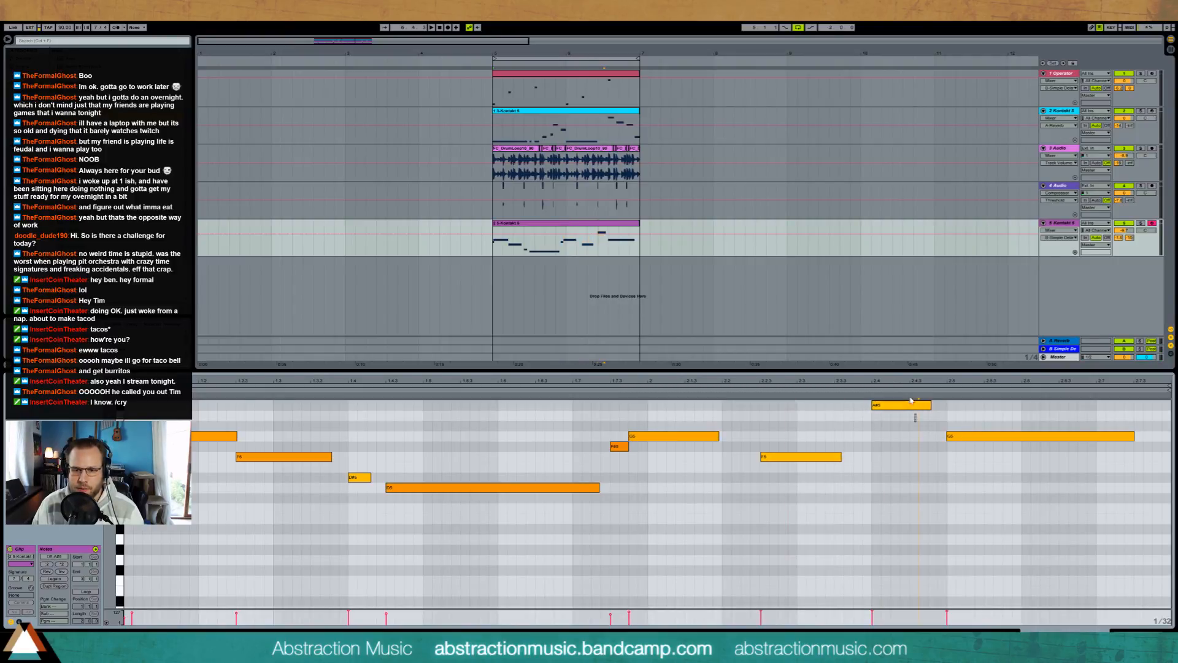
key("shift+Down")
left_click(982, 435)
key("Down")
key("Down")
key("Down")
key("Down")
key("Down")
key("Down")
key("Down")
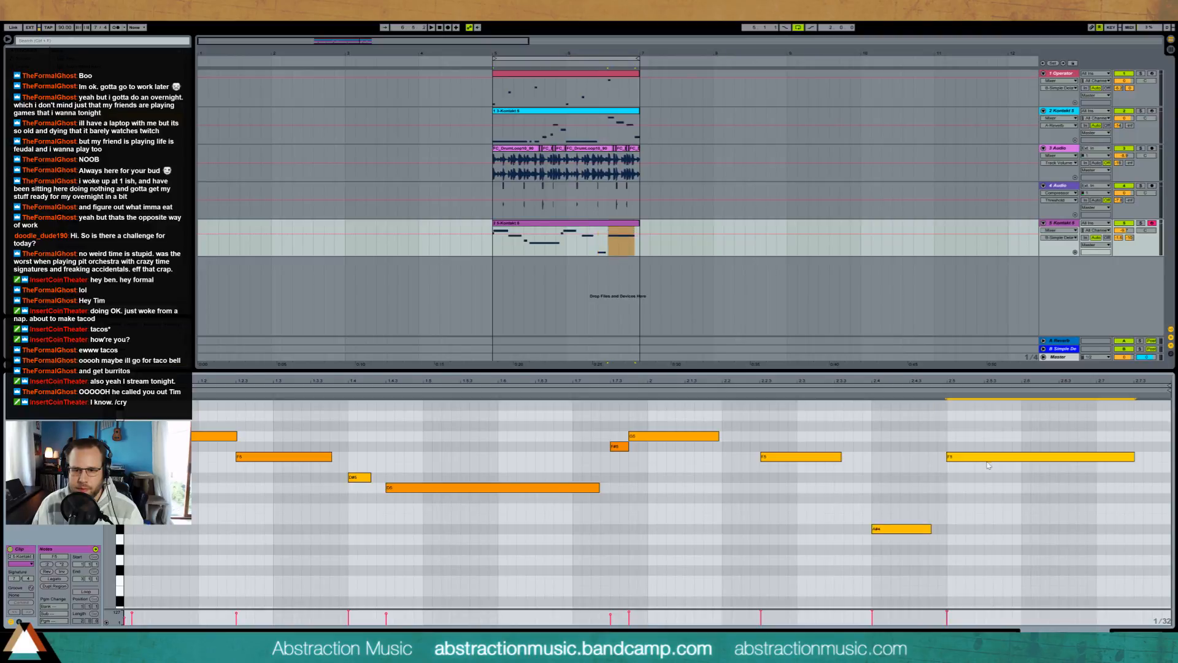
Step: Try the whole Kontakt melody an octave lower, play it, and return it to its original octave
key("ctrl+a")
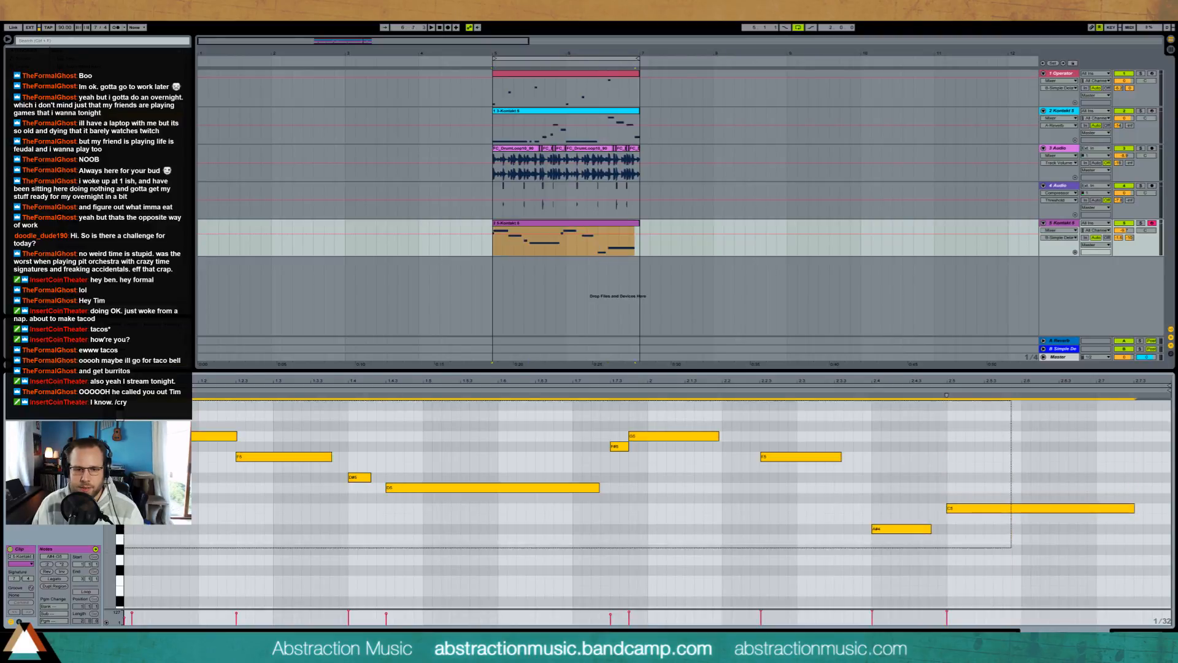
key("shift+Down")
key("space")
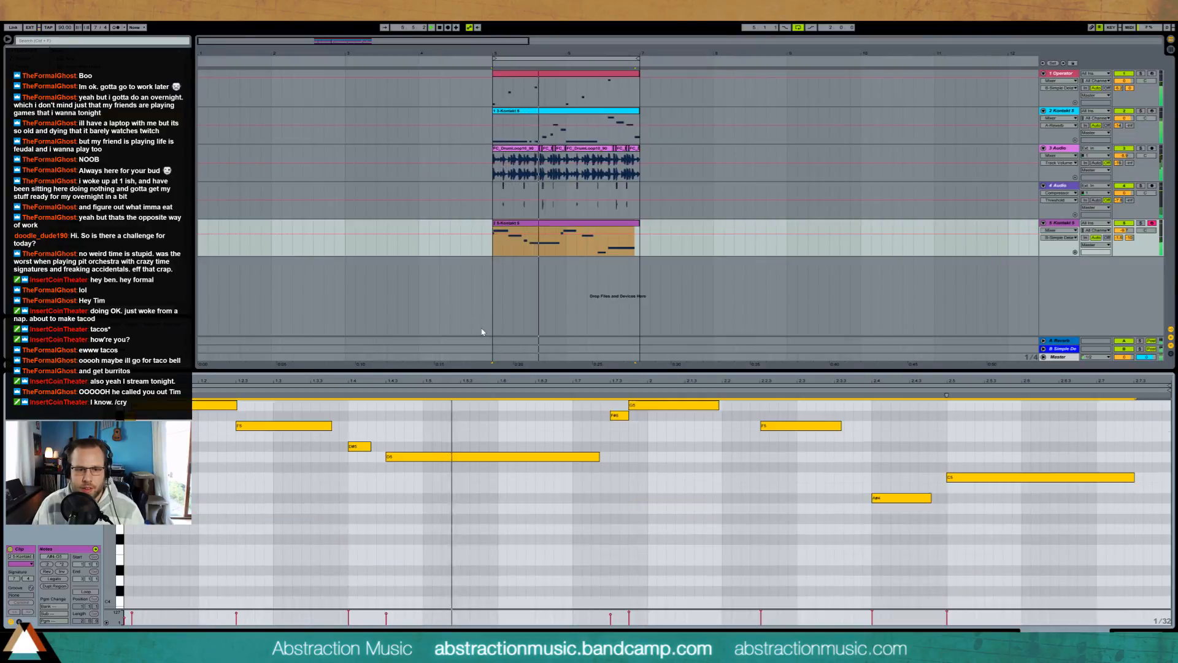
key("shift+Up")
Step: Transpose all notes in the Operator clip down an octave and play the result
left_click(577, 78)
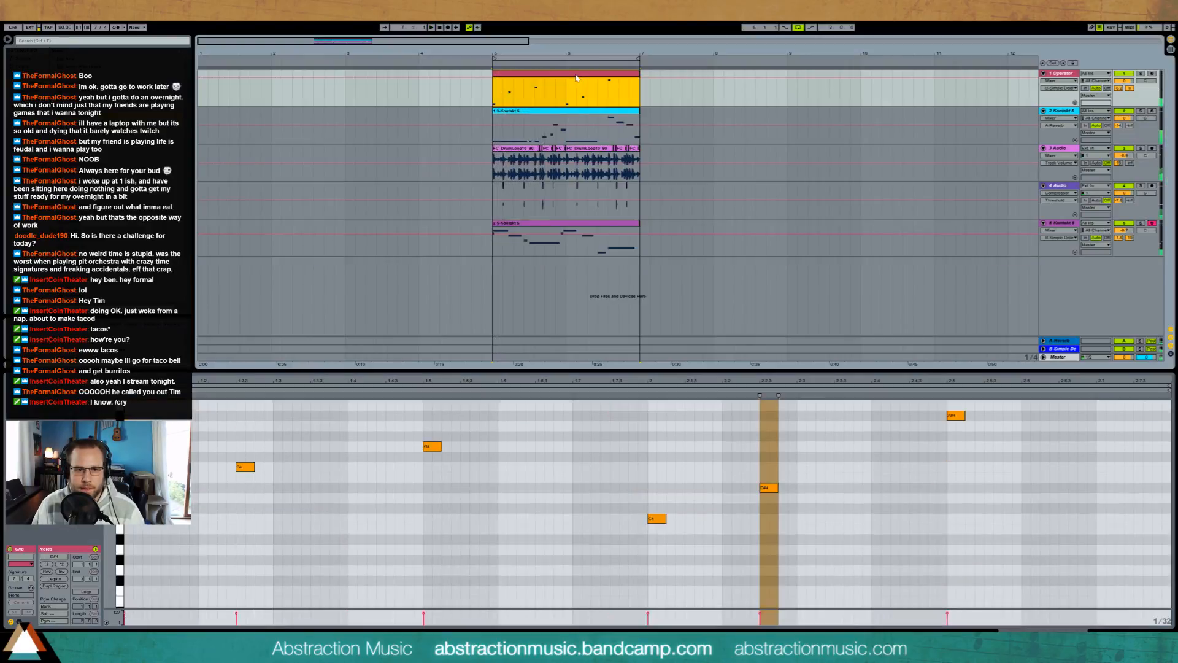
key("ctrl+a")
key("shift+Down")
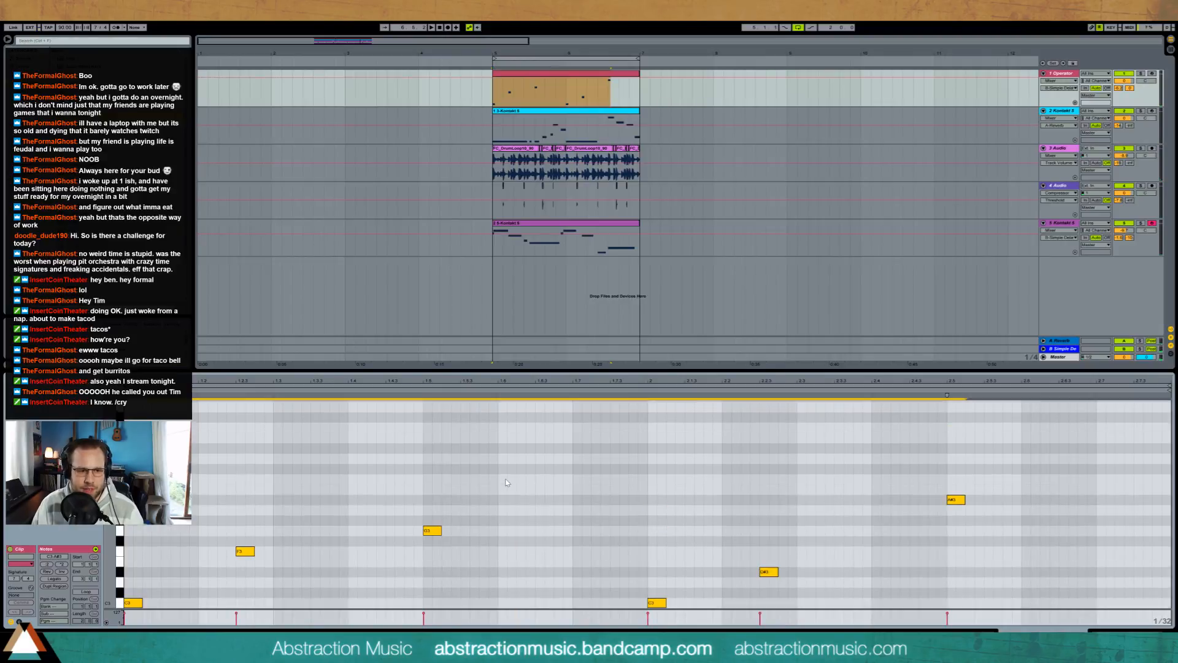
key("space")
Step: Transpose all notes of the Kontakt melody clip on the fifth track down an octave
left_click(561, 229)
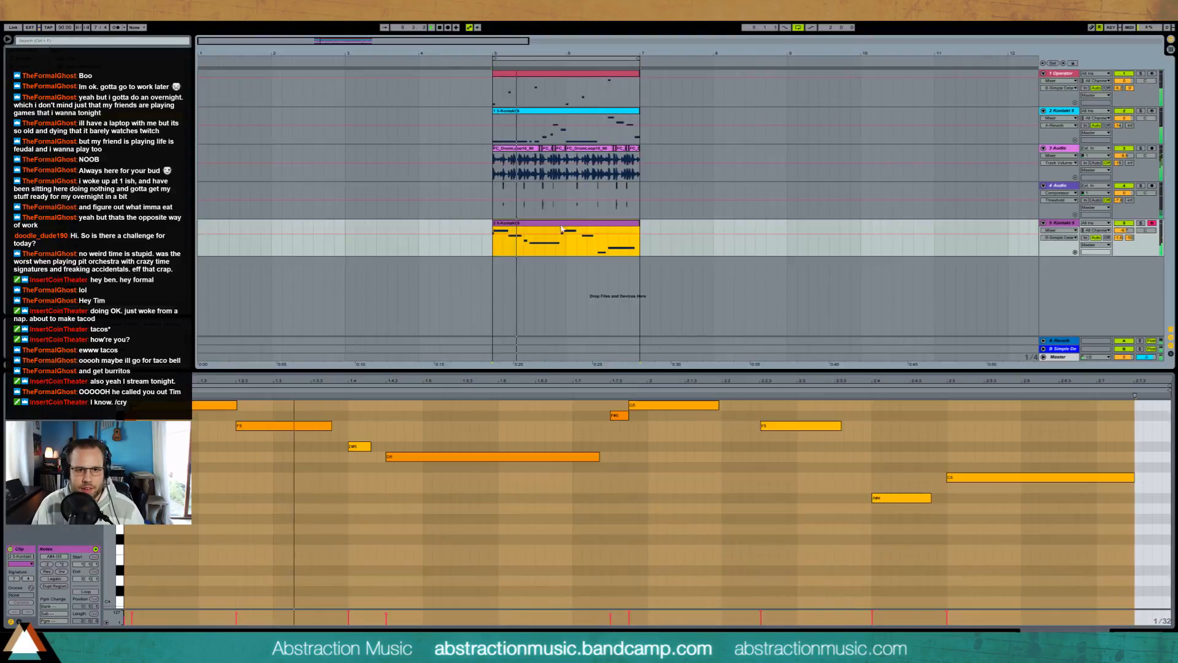
key("ctrl+a")
key("shift+Down")
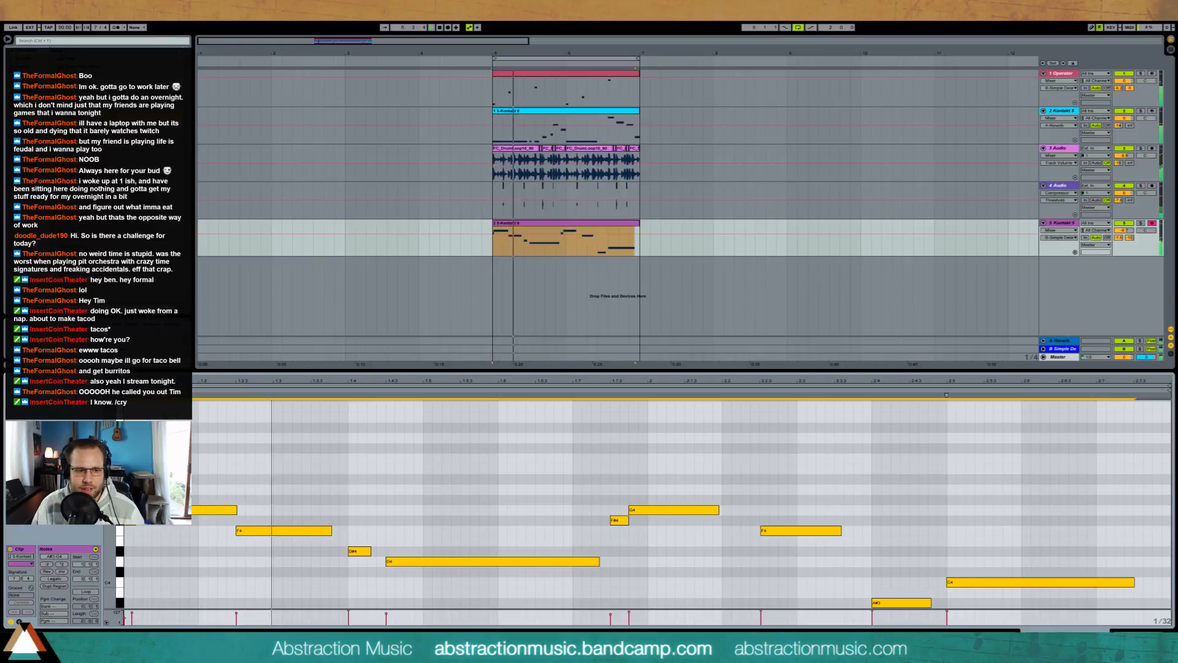
left_click_drag(130, 486, 1036, 605)
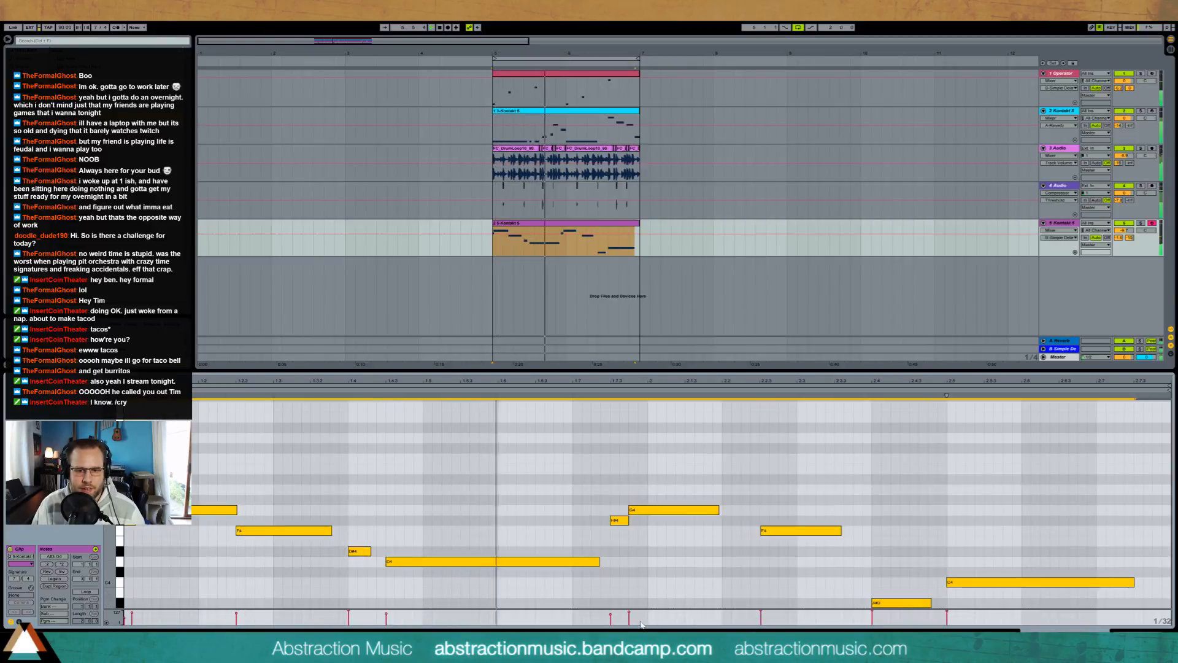
Step: Adjust the short F# note's velocity, start it earlier and lengthen it, and shorten the preceding long D note to end before it
left_click_drag(610, 614, 611, 613)
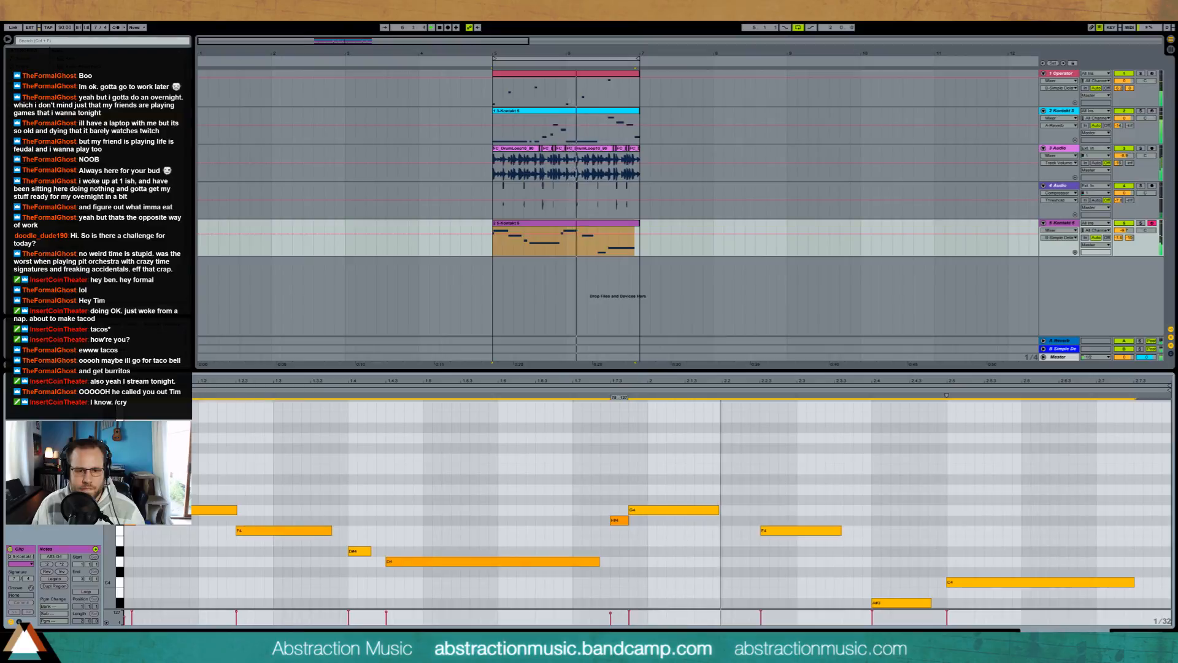
left_click(620, 533)
left_click(611, 520)
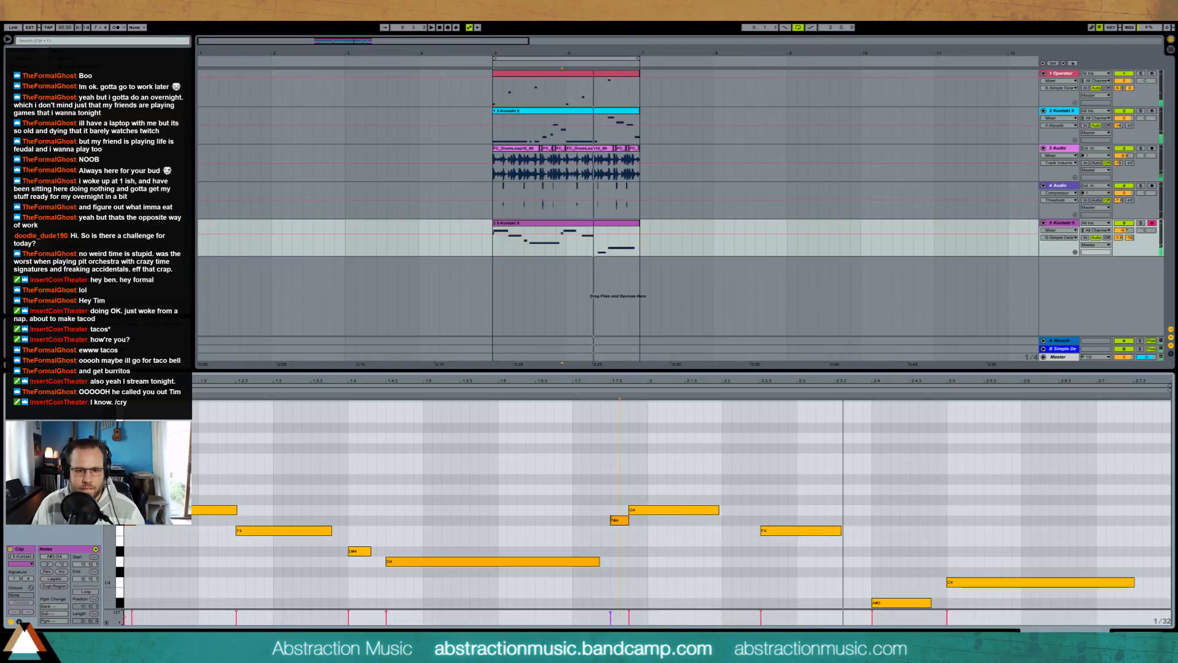
left_click_drag(612, 520, 589, 519)
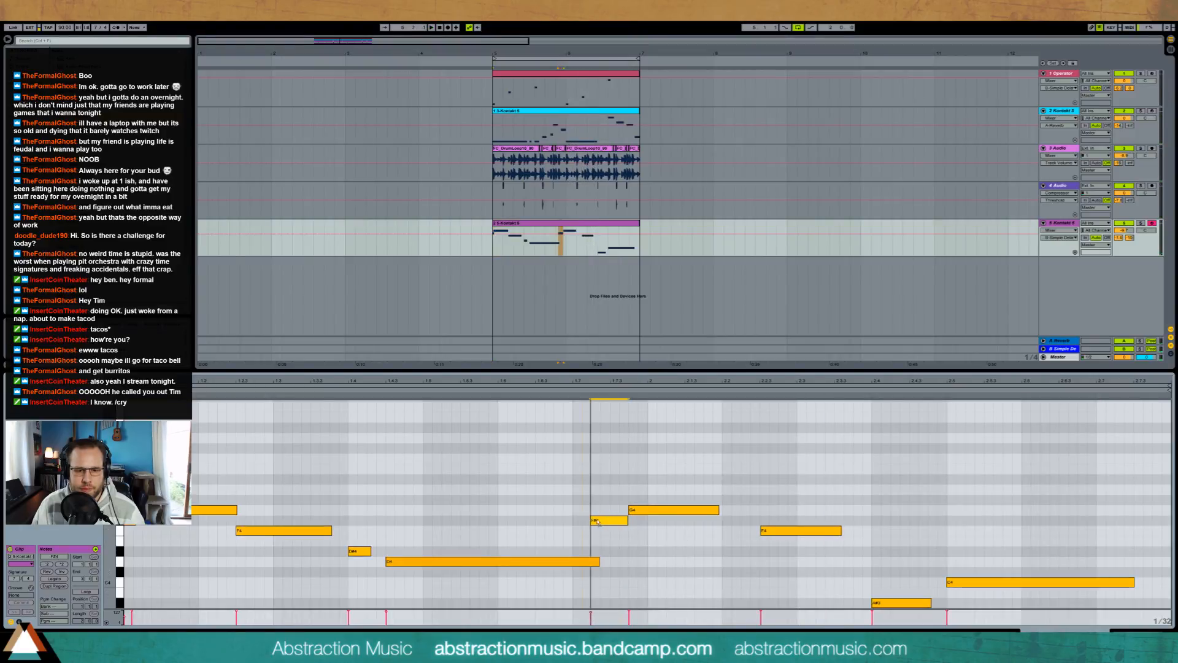
mouse_move(605, 523)
left_mouse_down()
mouse_move(569, 526)
mouse_move(535, 558)
left_mouse_up()
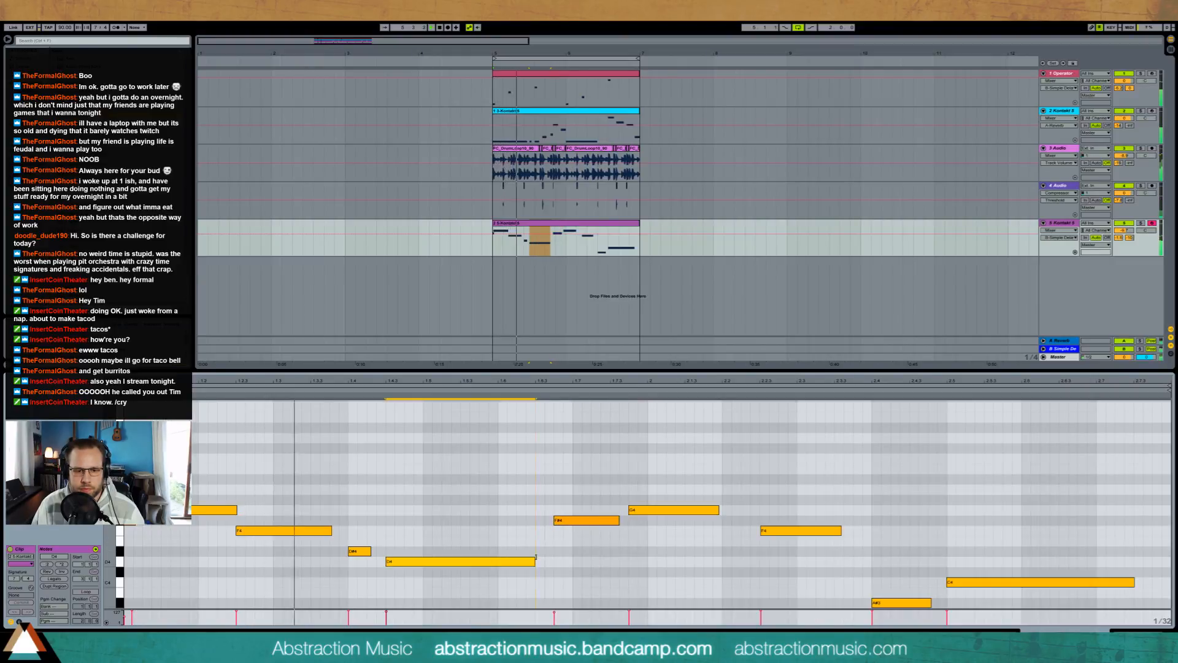
left_click(146, 554)
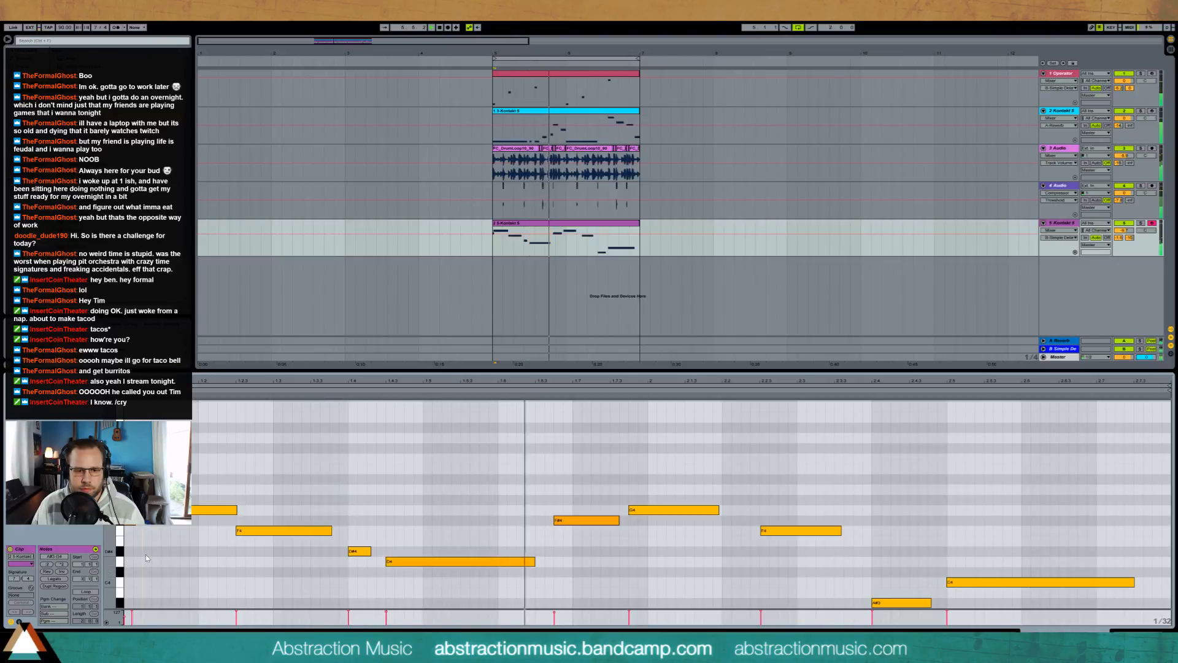
left_click_drag(124, 616, 124, 612)
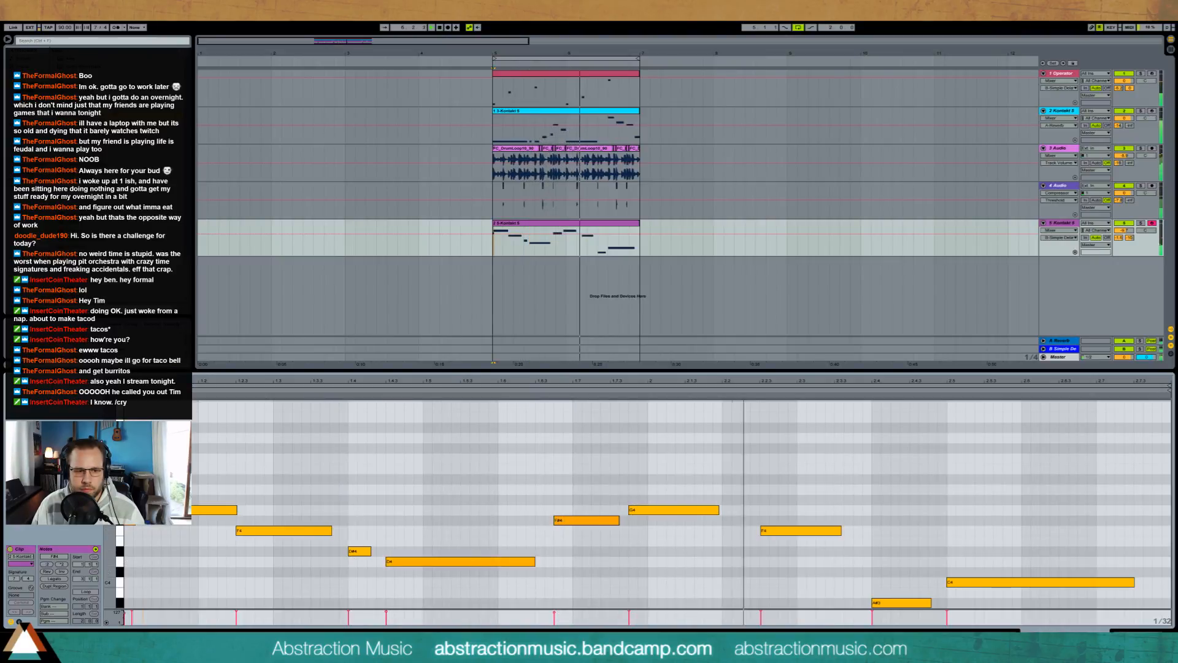
Step: Move the G note later to the start of the second bar, lengthen the F# note before it, and play the result
key("space")
key("Right")
key("Right")
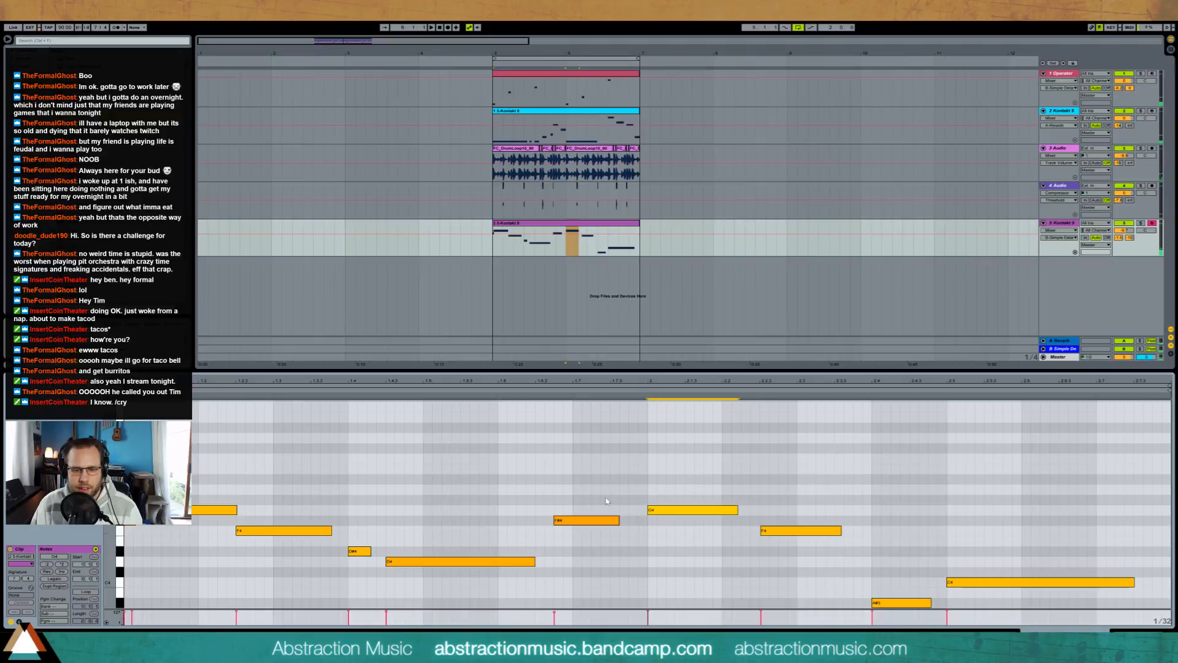
left_click(603, 520)
key("shift+Right")
key("space")
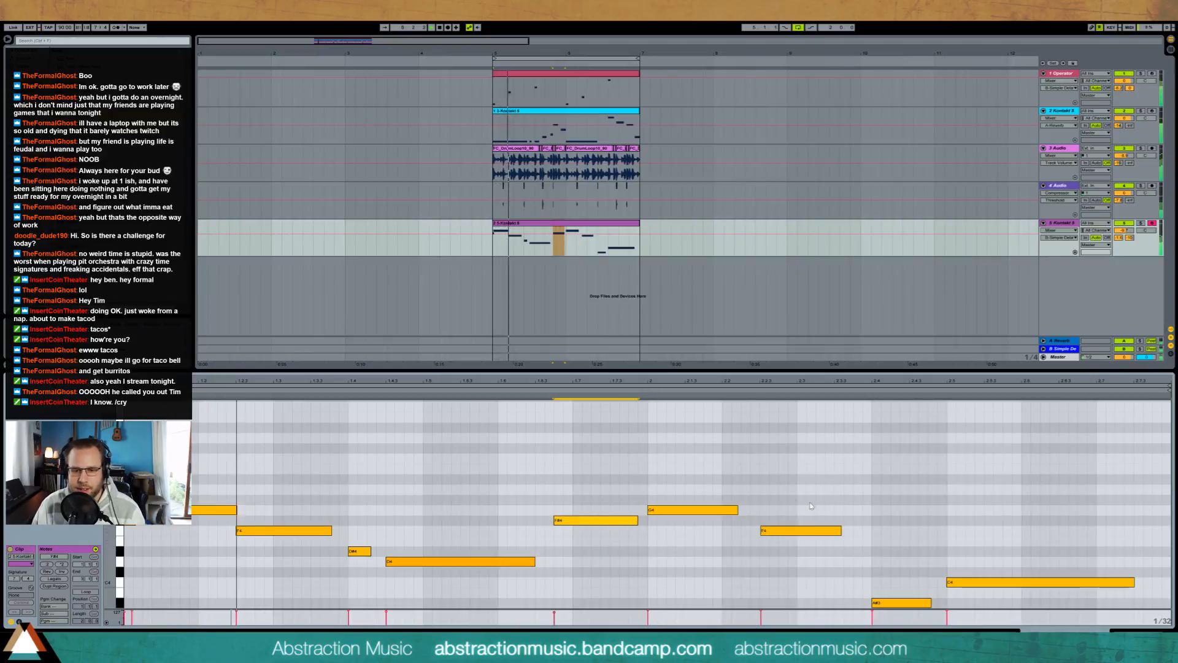
Step: Move the final long C note earlier so it overlaps the end of the low A# note
left_click(819, 530)
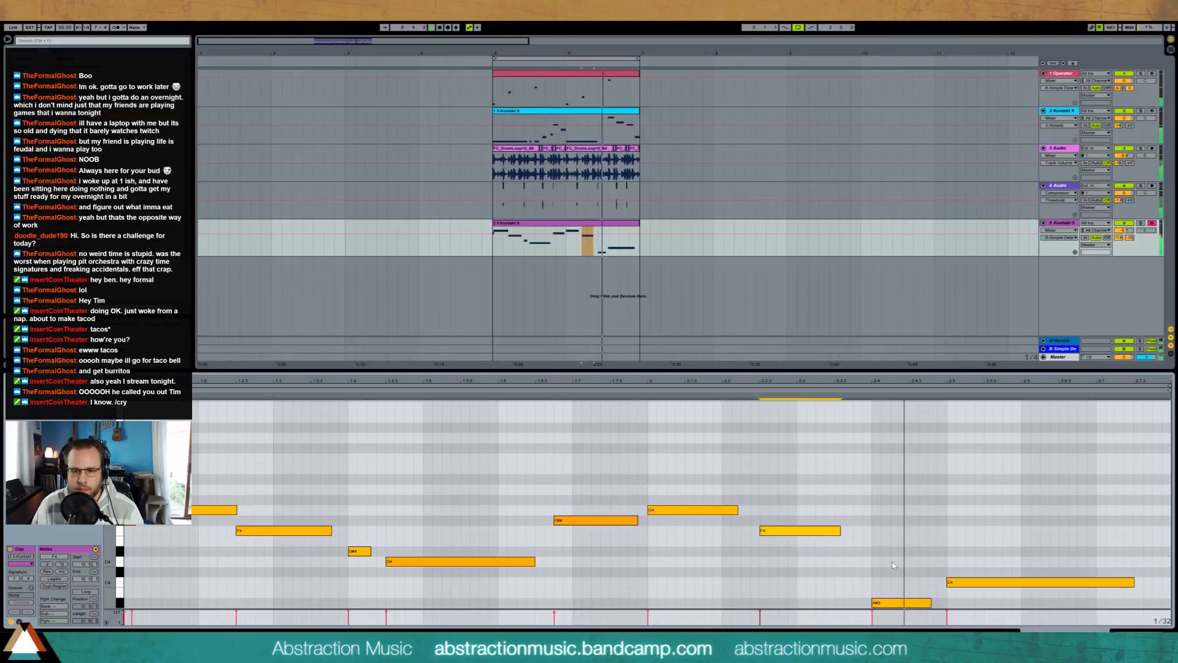
left_click_drag(981, 552, 1005, 597)
key("Left")
key("Left")
key("Left")
key("Left")
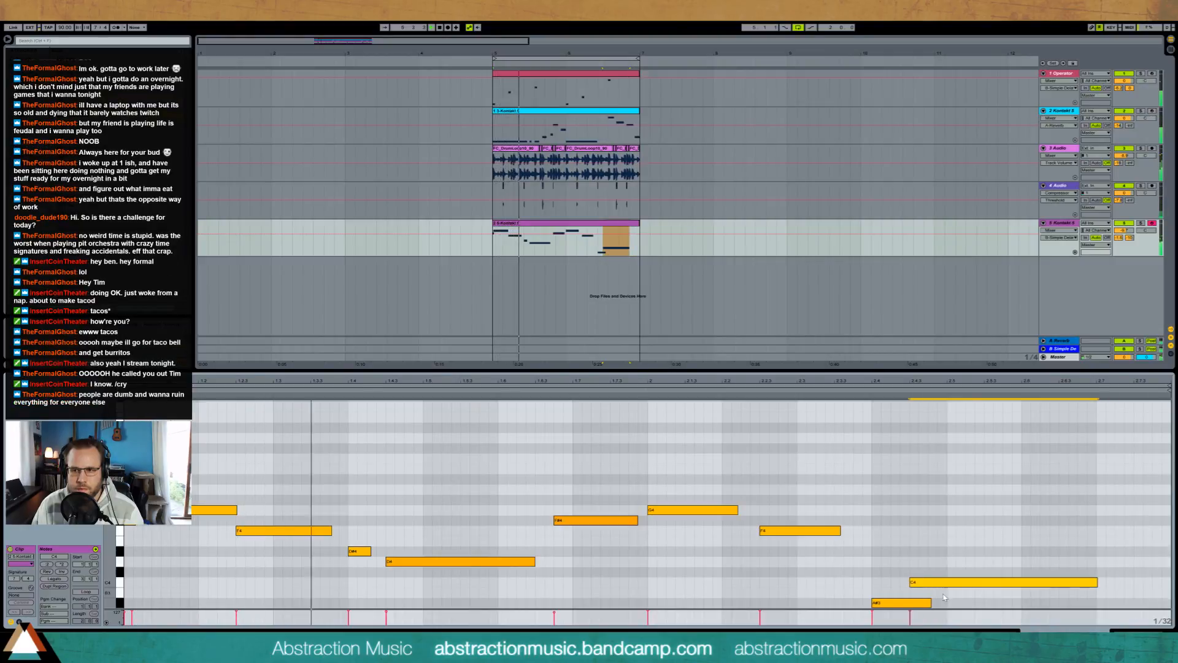
Step: Shorten the low A# note so it ends where the long C note begins
left_click(858, 600)
left_click_drag(861, 625, 863, 625)
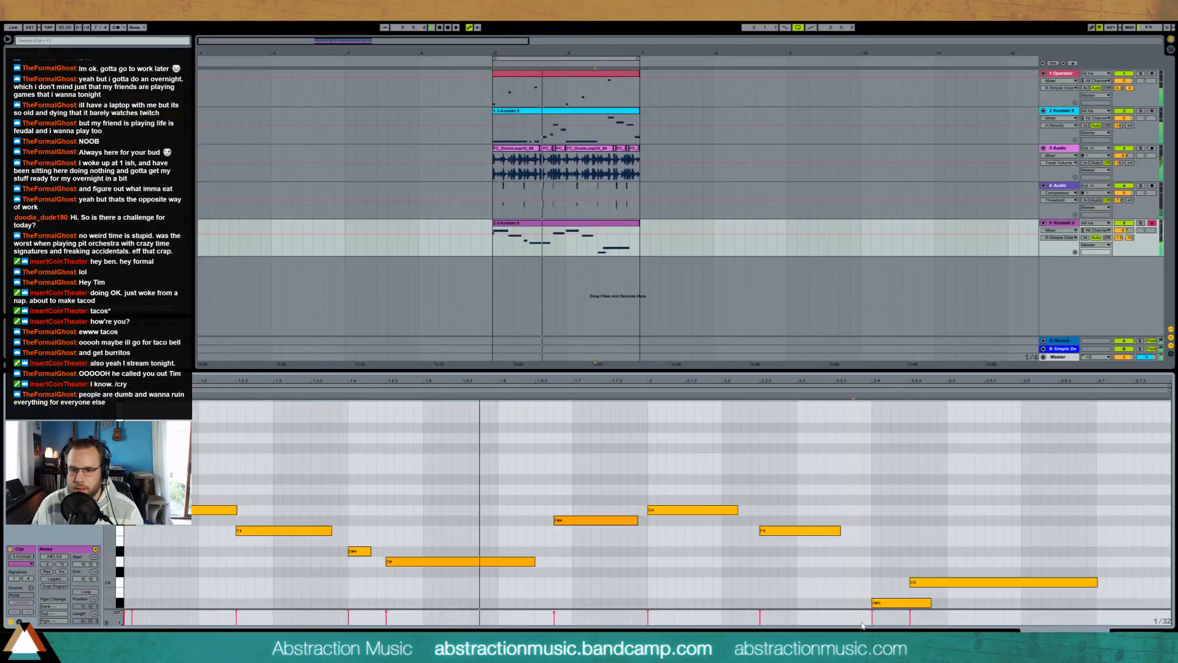
left_click(891, 605)
key("shift+Left")
key("shift+Left")
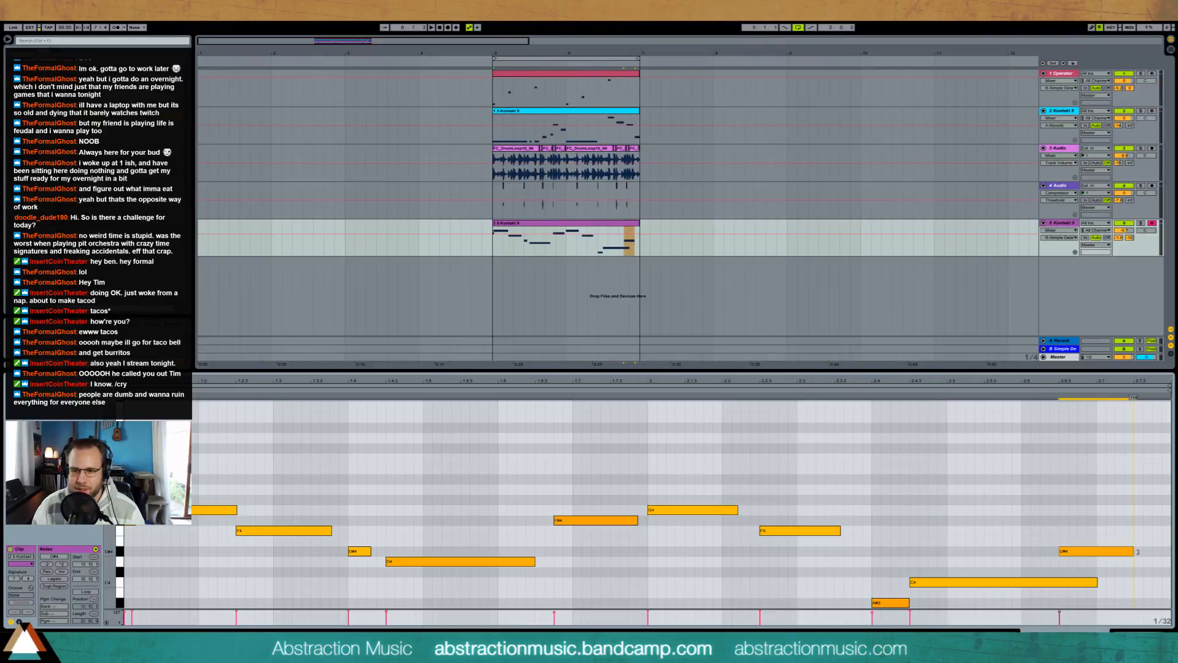
Step: Shorten the long C note to end just before the closing D# note and audition the phrase
left_click(1096, 582)
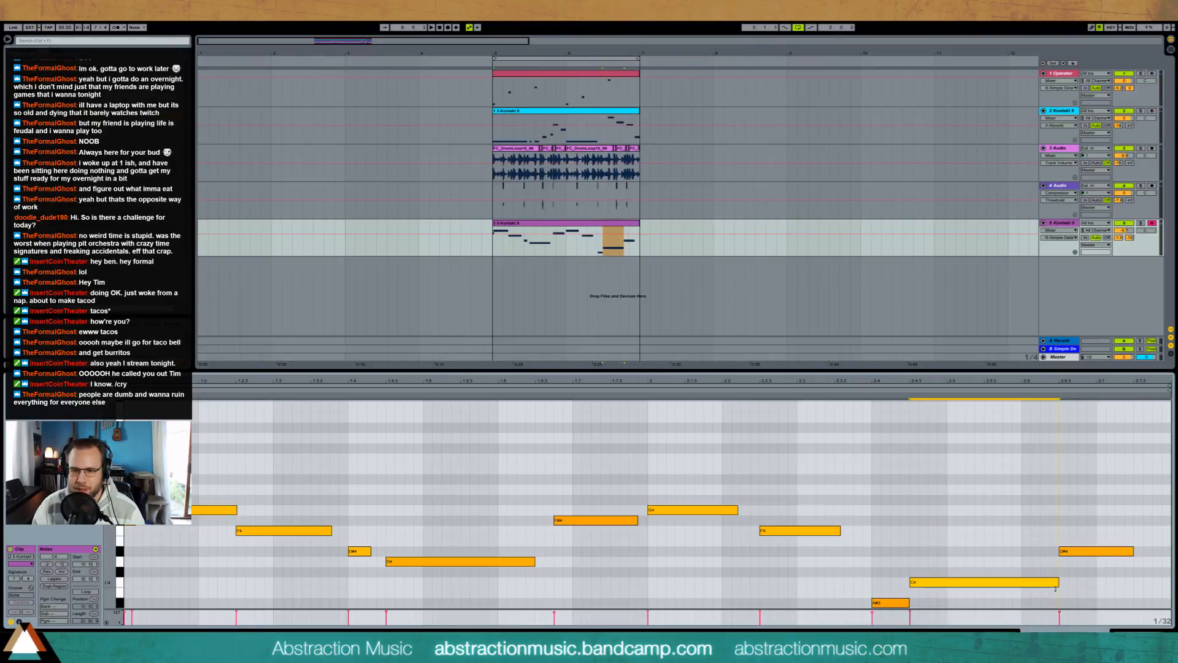
left_click(1086, 591)
key("space")
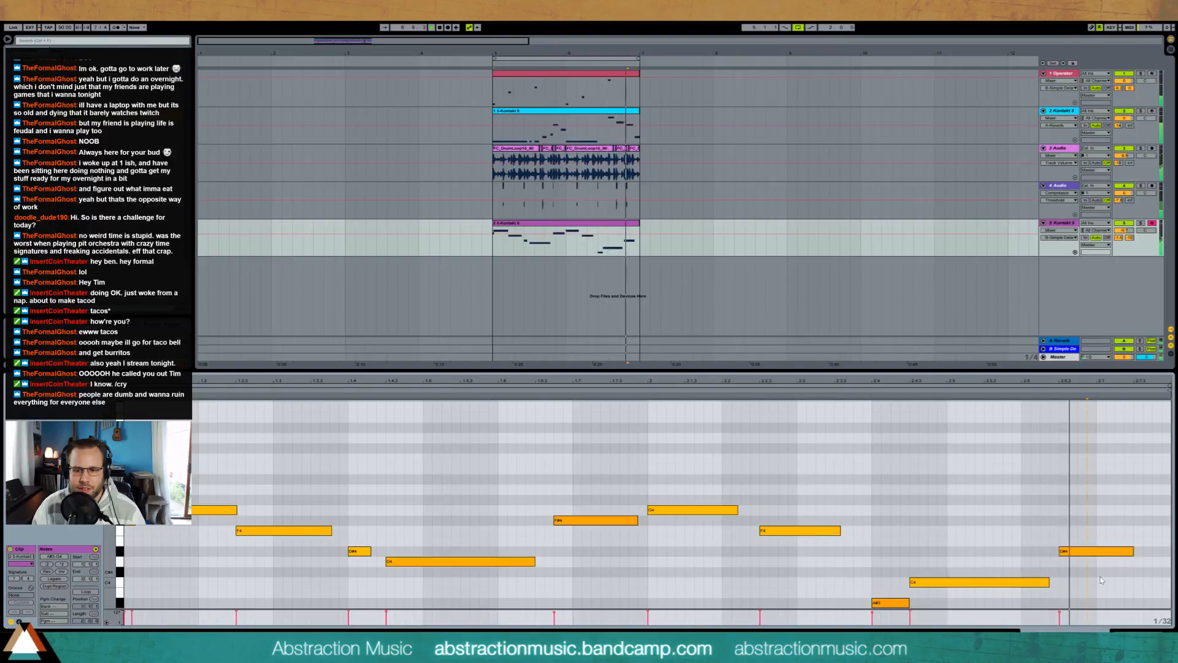
Step: Trim the closing D# note, add a D note directly after it, and shift the pair earlier with the D note shortened
left_click(1118, 552)
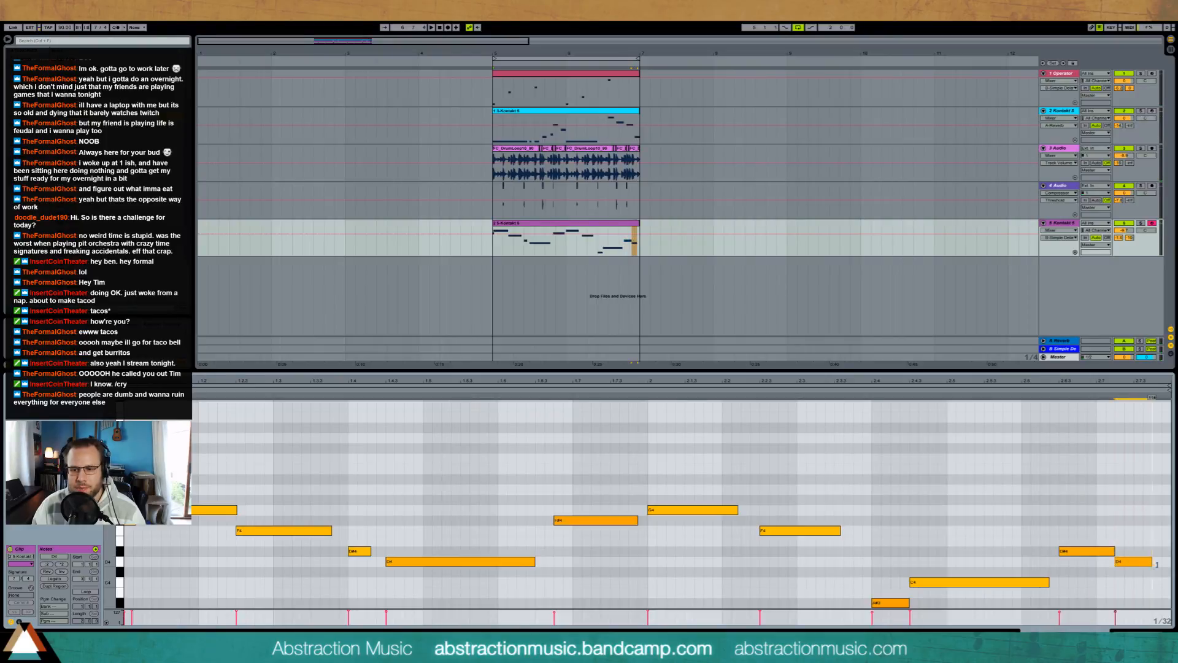
left_click(863, 391)
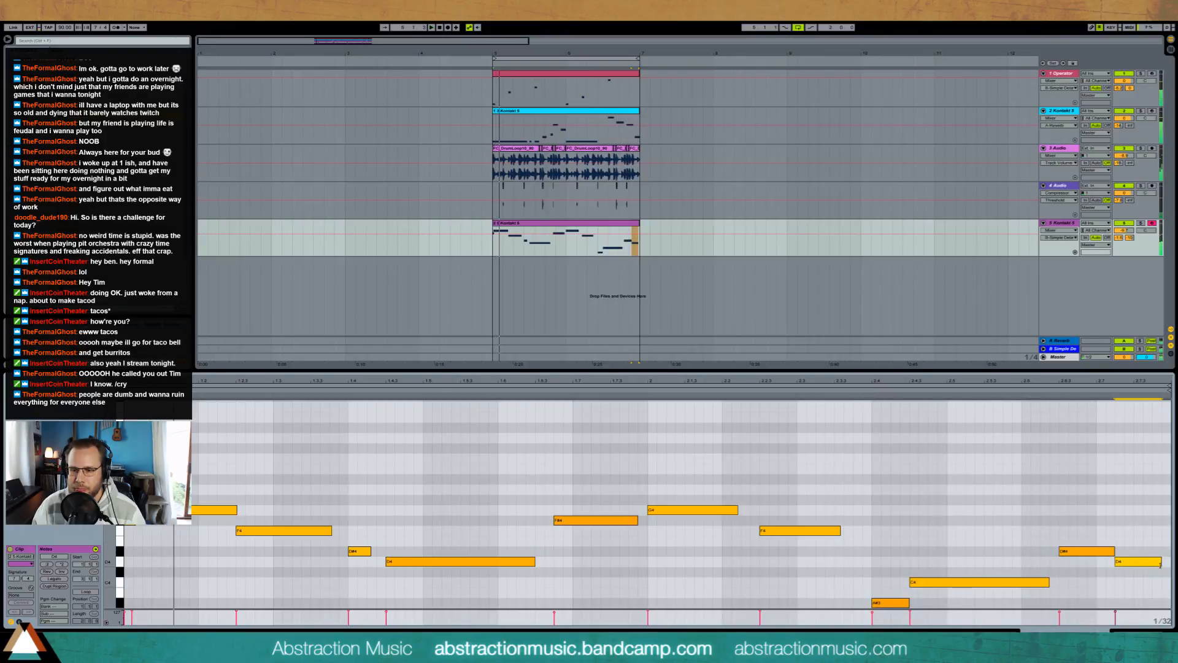
left_click_drag(1091, 533, 1142, 580)
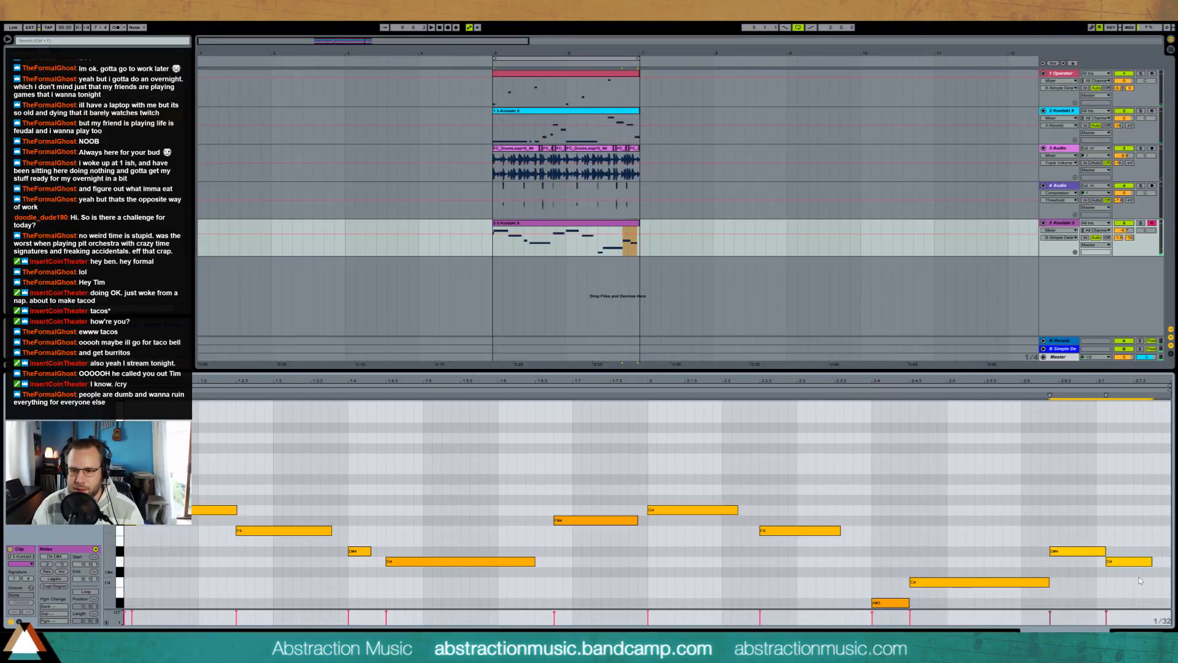
left_click(1137, 561)
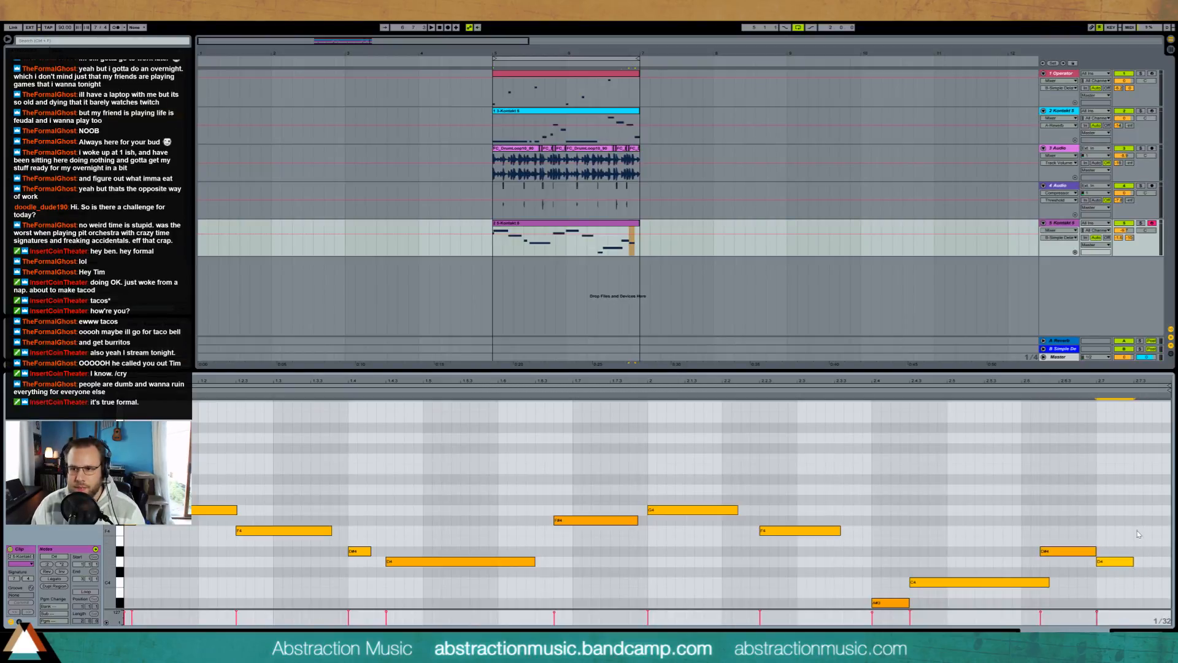
Step: Add a short F note after the closing D note and trim the long C note to end where the D# note begins
left_click(850, 391)
key("ctrl+z")
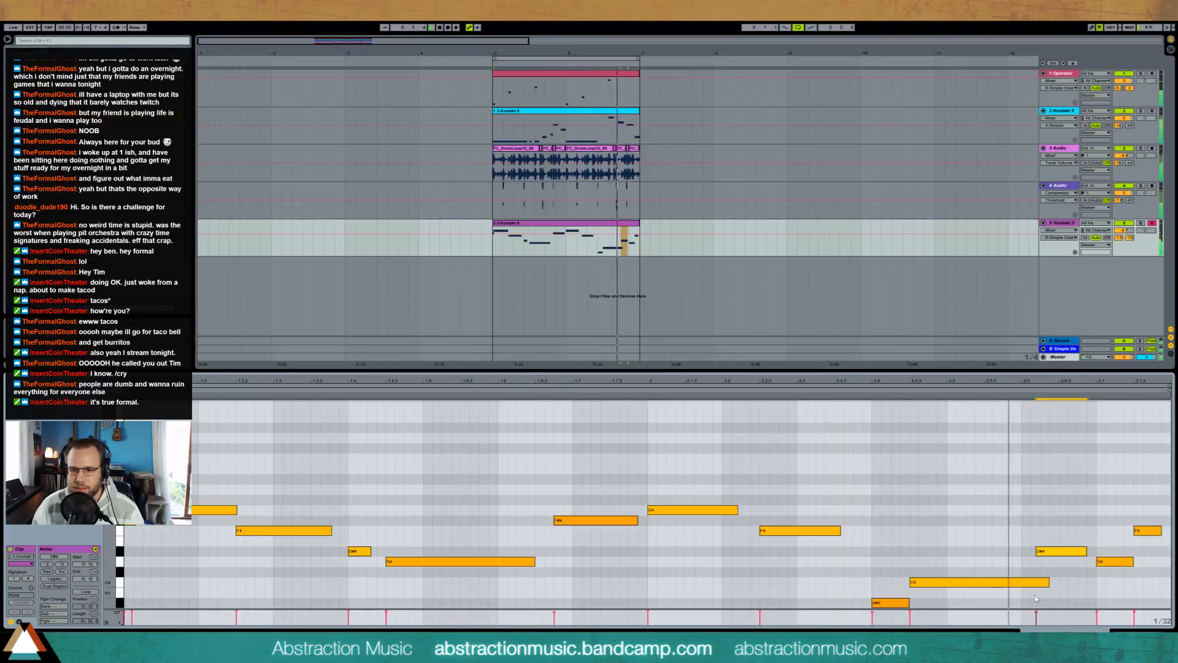
key("Right")
left_click(1061, 571)
left_click_drag(1048, 581, 1095, 551)
left_click(1070, 565)
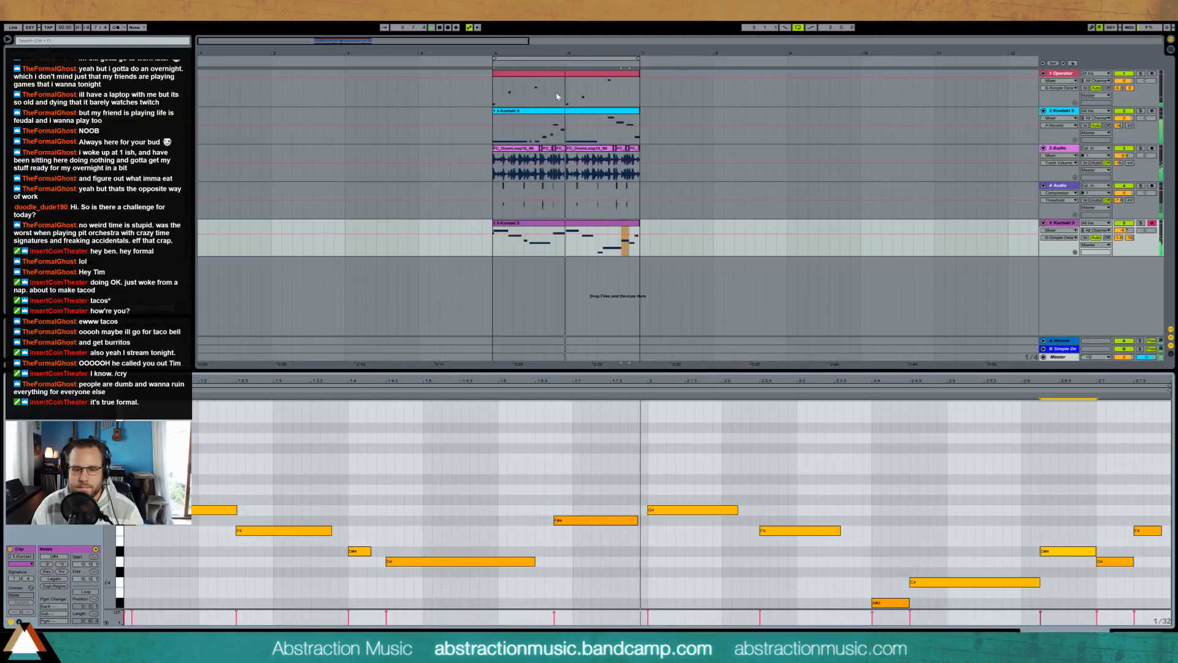
Step: Adjust the velocity of the F# note leading into the second bar
left_click(577, 520)
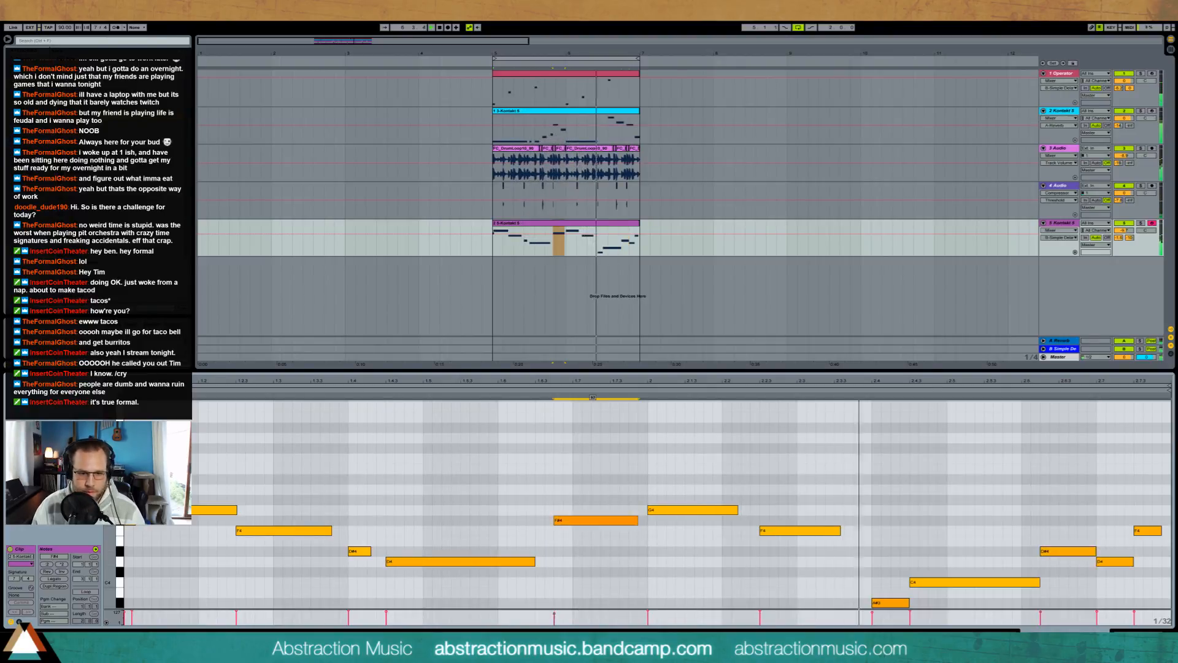
left_click_drag(589, 520, 589, 514)
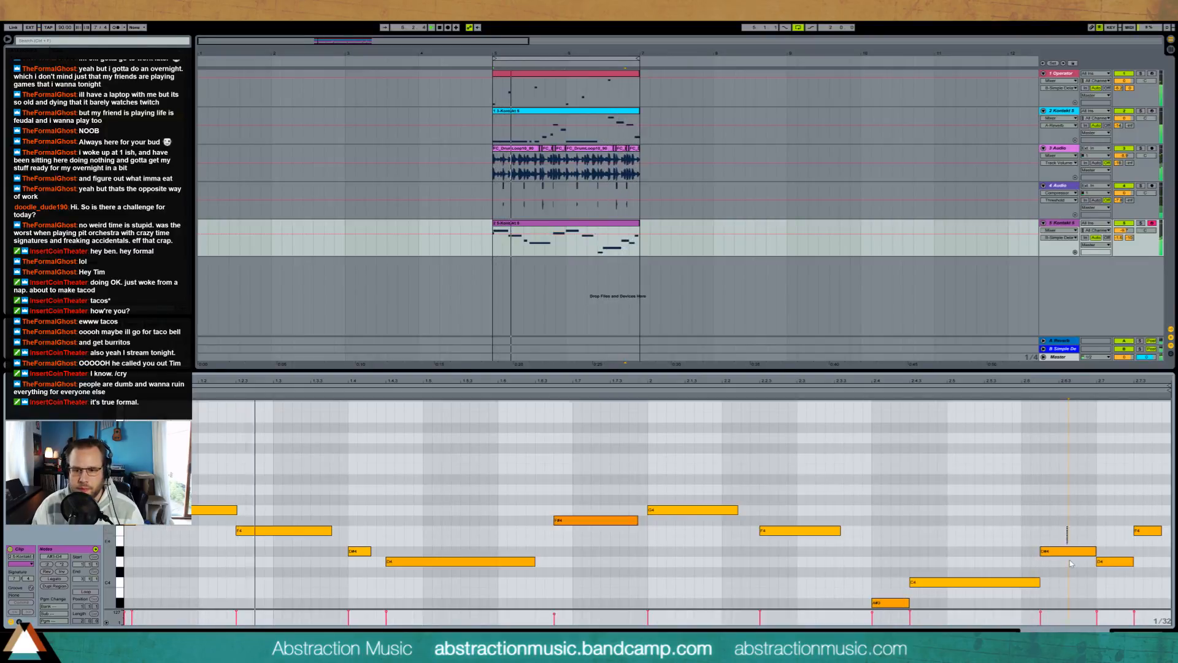
Step: Shorten the closing D# note and shift it earlier to overlap the long C note, and extend the final F note's start earlier
left_click_drag(1068, 551, 1114, 531)
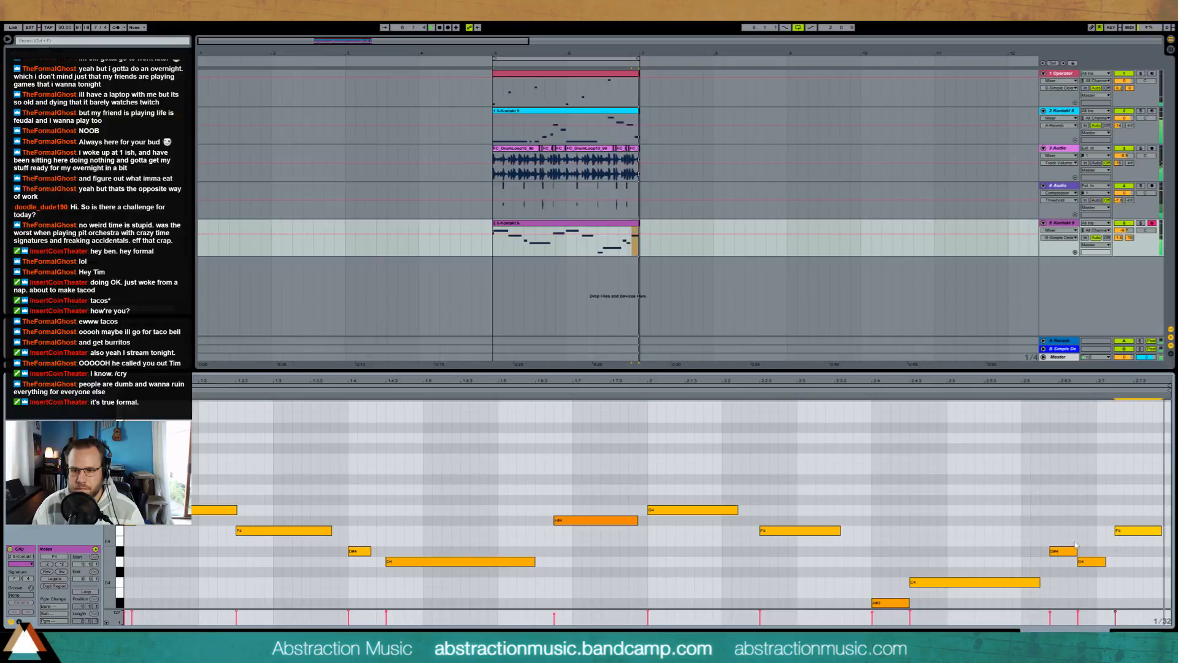
left_click_drag(1058, 532, 1082, 561)
key("Left")
key("Left")
left_click(1081, 587)
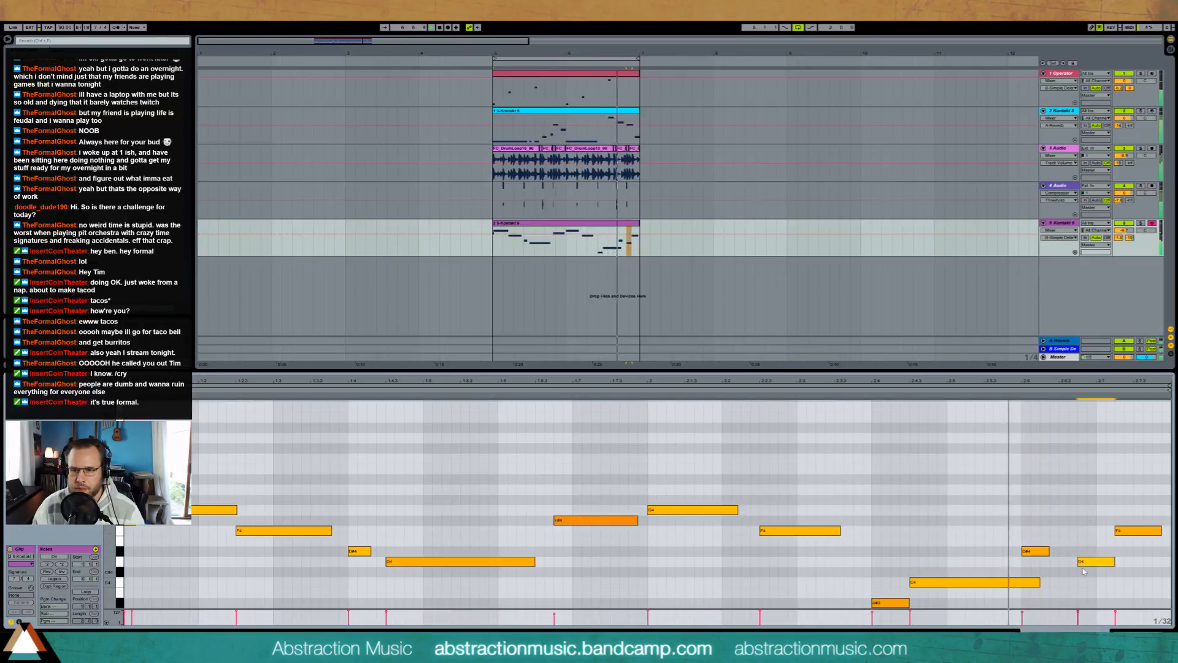
Step: Move the closing D note earlier to overlap the D# note, shift the final F note to where D ends, and play the result
left_click(1091, 554)
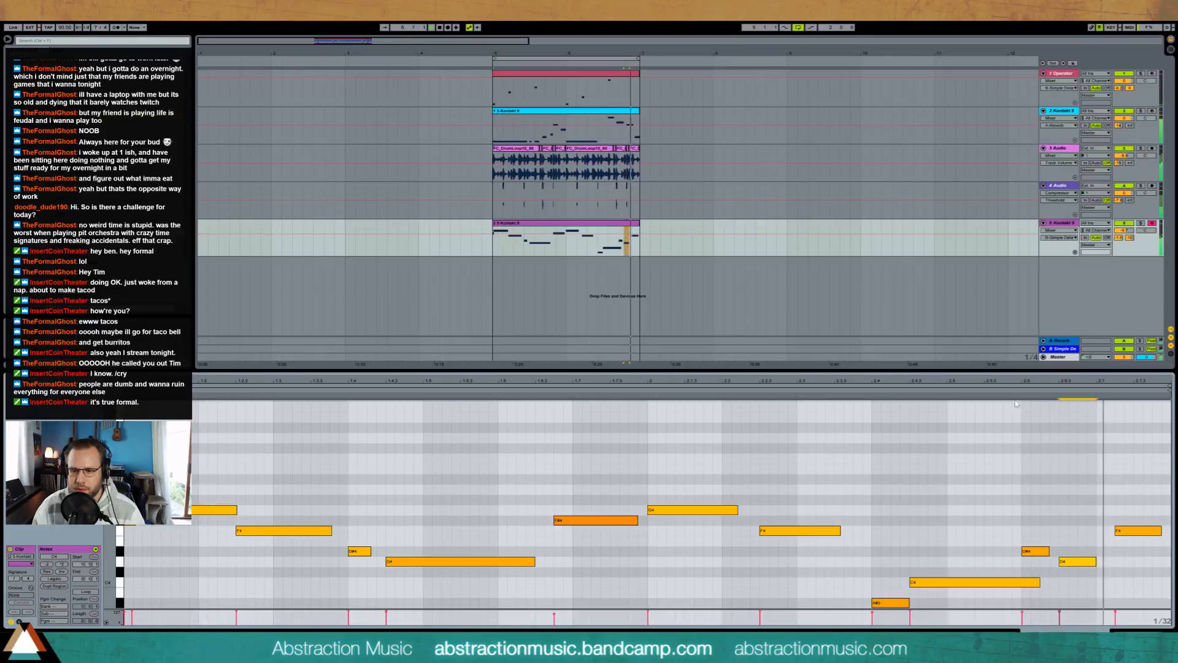
left_click_drag(1080, 564, 1071, 566)
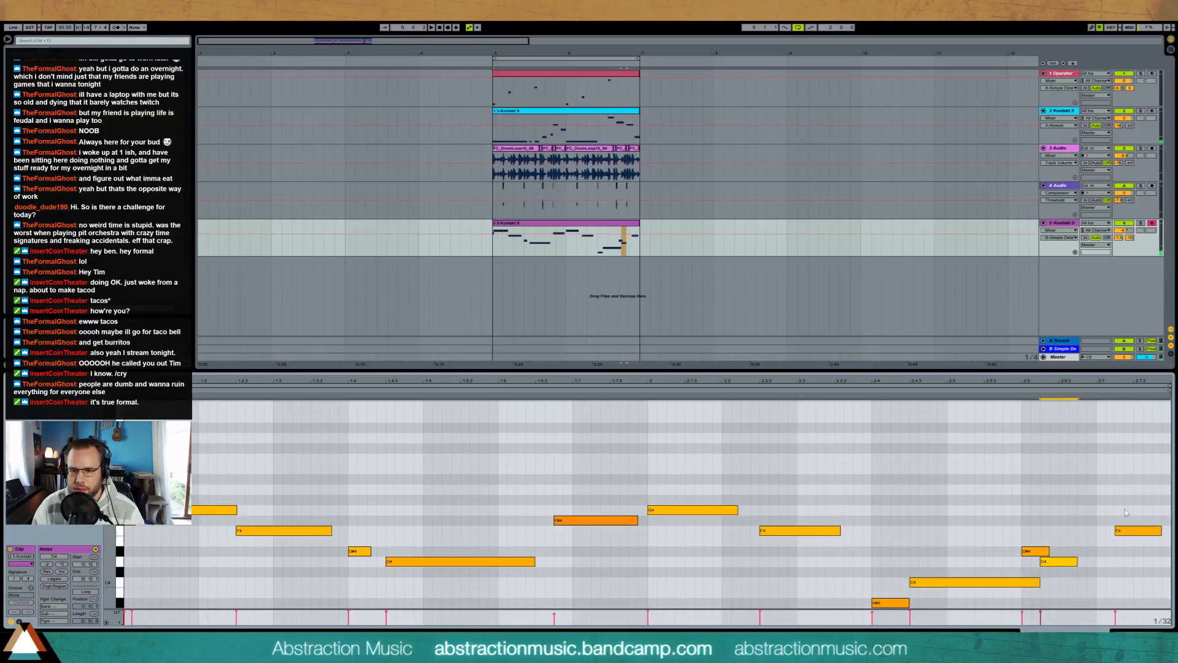
left_click_drag(1140, 530, 1130, 531)
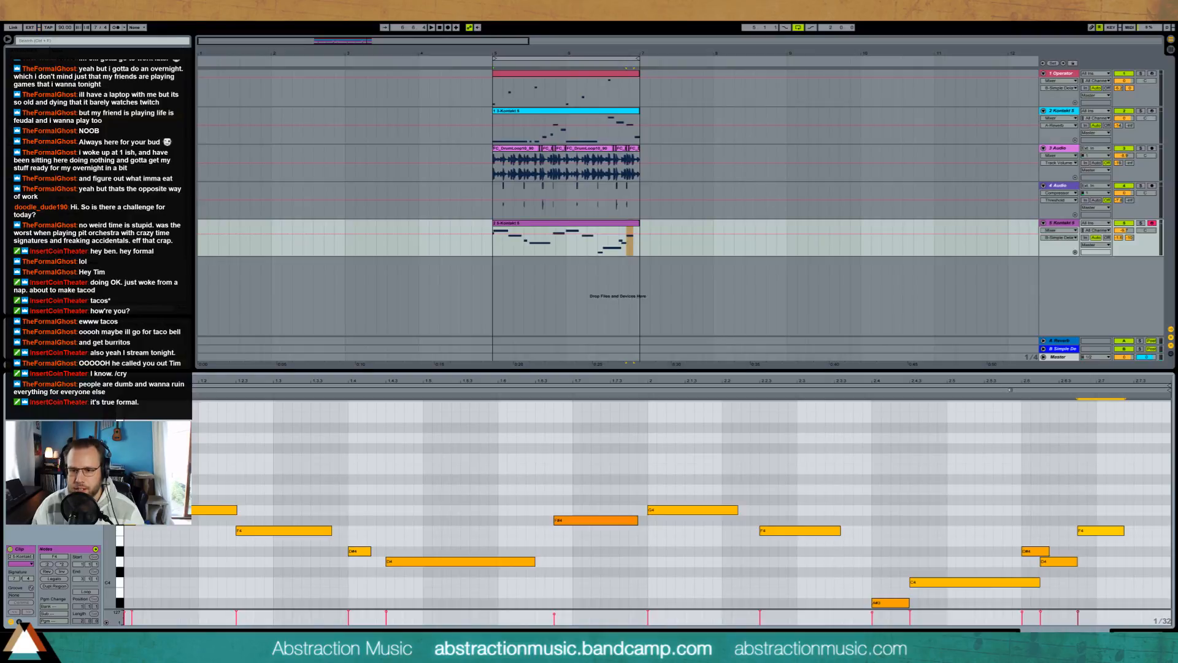
left_click(1098, 531)
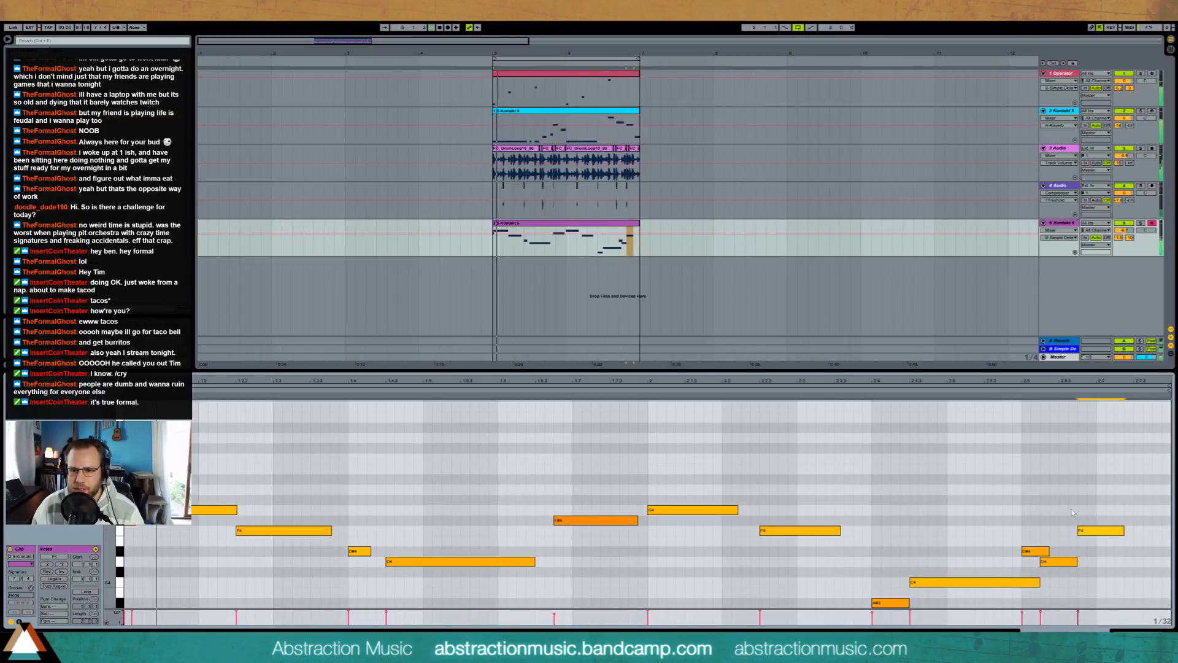
Step: Trim the closing D# note to end where D begins, lengthen the final F note, and adjust the drum loop track's panning
left_click(1043, 551)
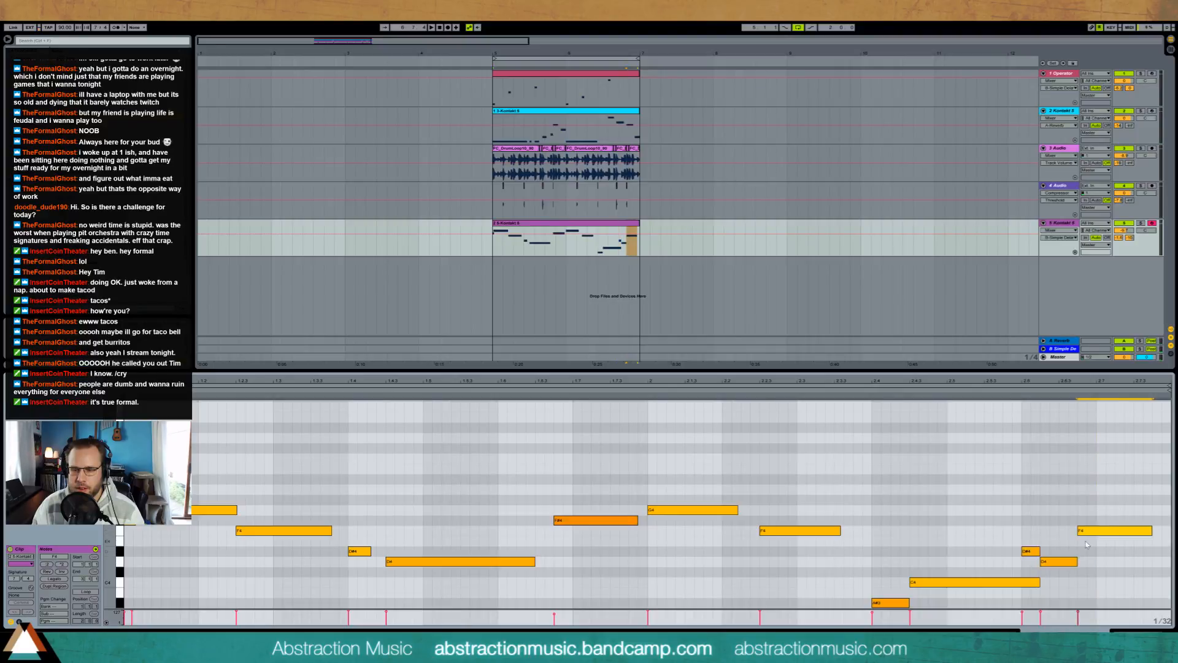
key("shift+Tab")
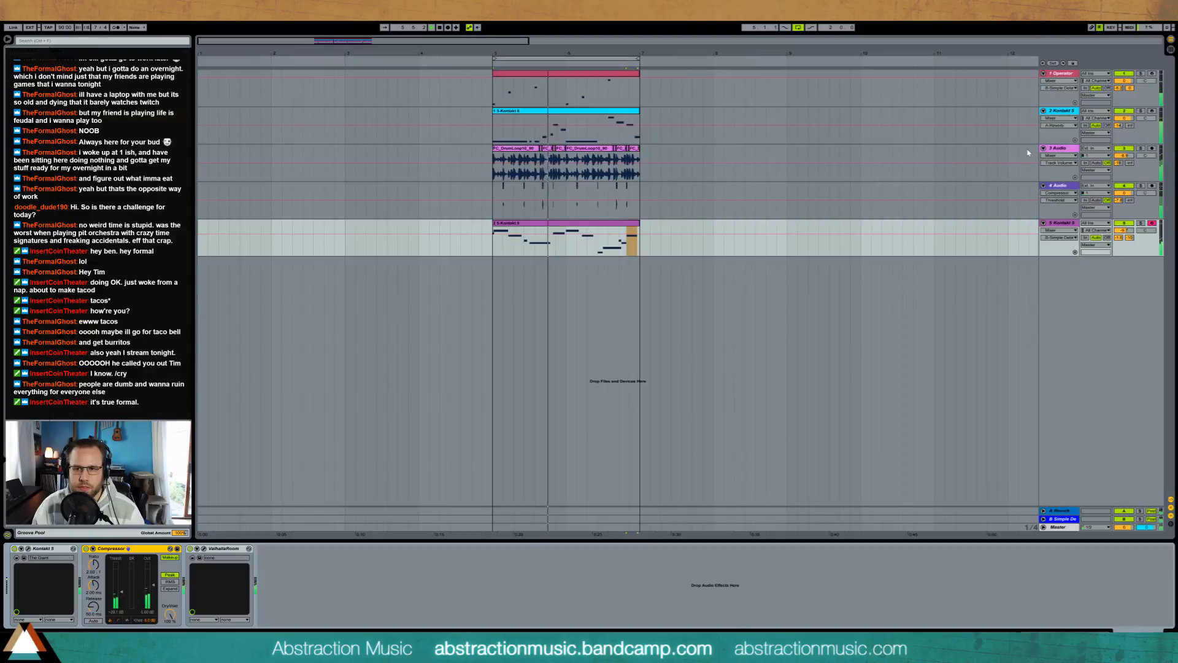
left_click_drag(1146, 156, 1145, 162)
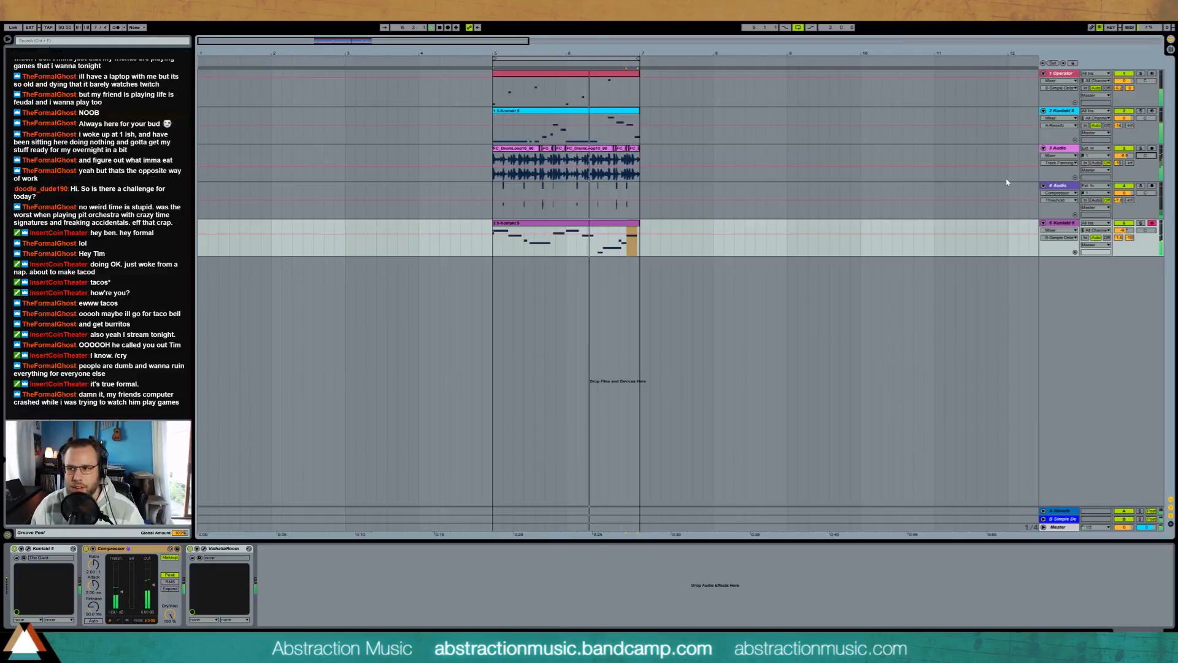
Step: Deactivate the F note early in the piano clip's second bar and the closing D# and D notes, keeping the low A# active
double_click(618, 223)
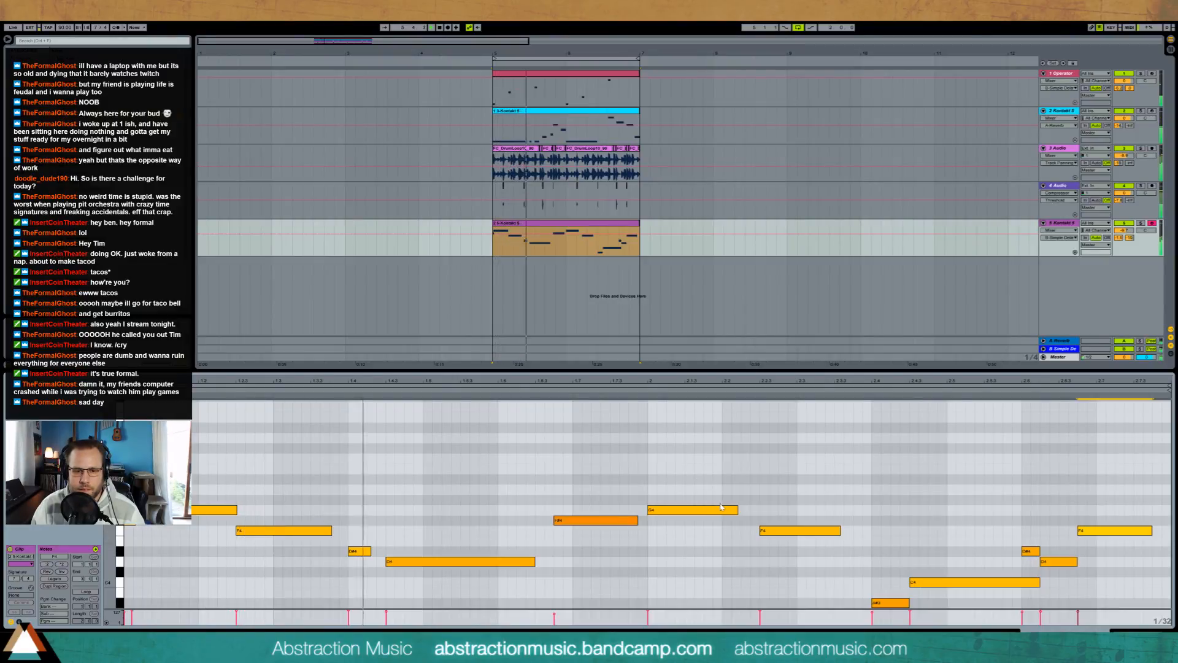
left_click(788, 531)
key("0")
left_click(889, 603)
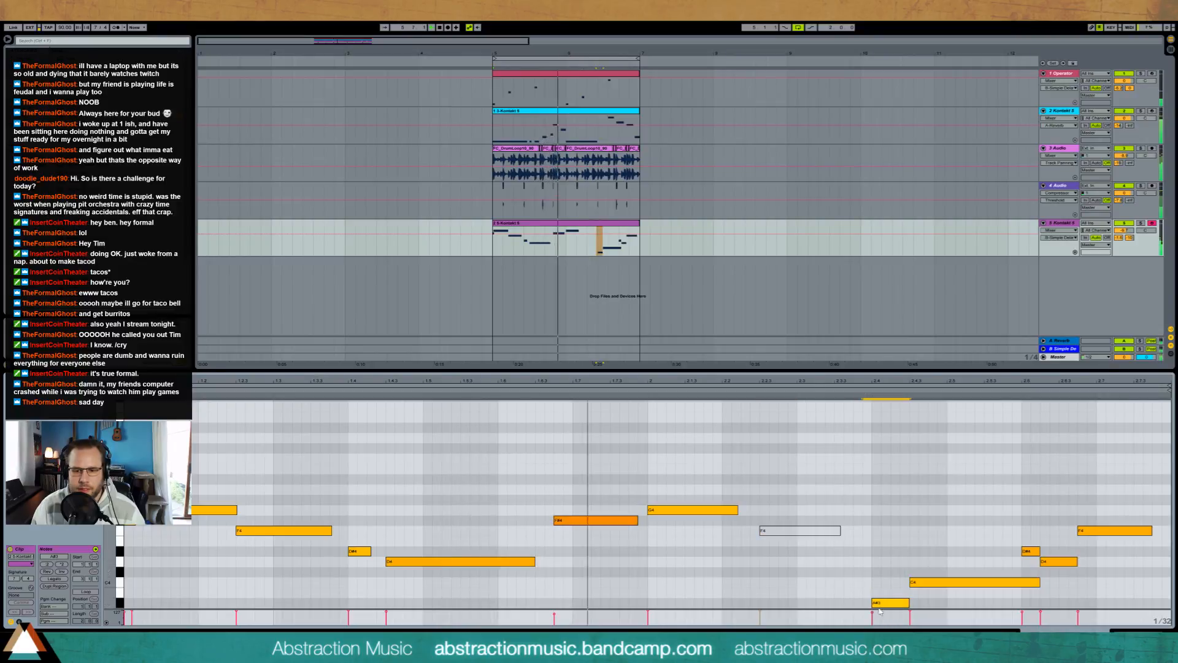
key("0")
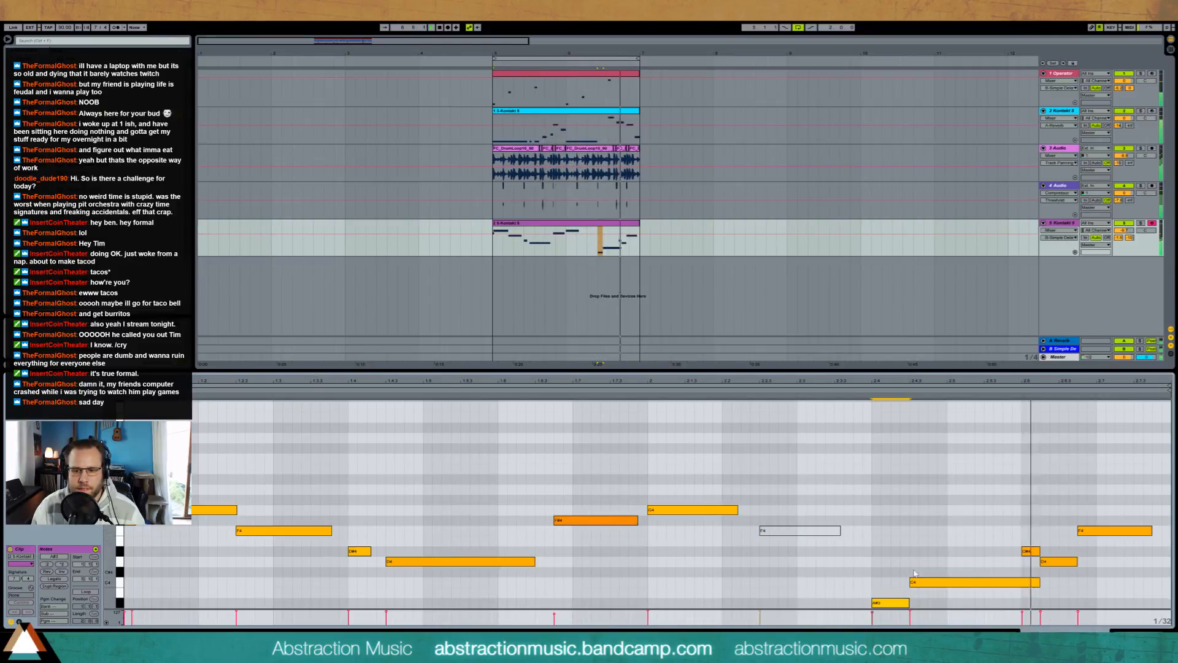
key("0")
left_click_drag(1015, 546, 1058, 565)
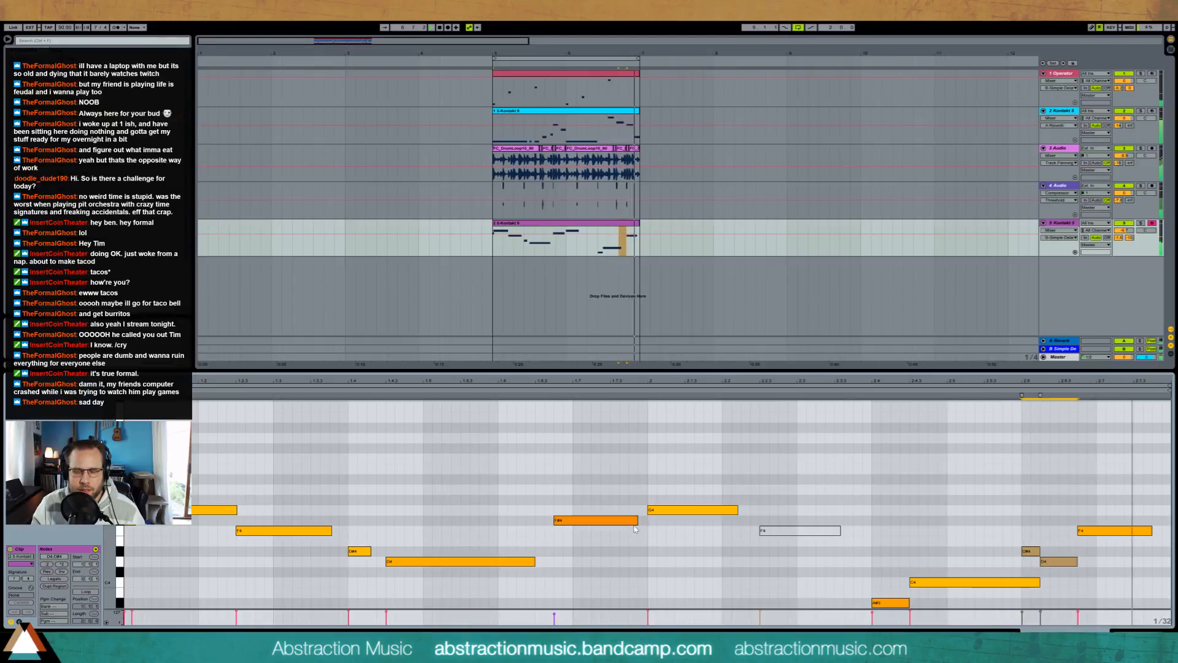
left_click(975, 512)
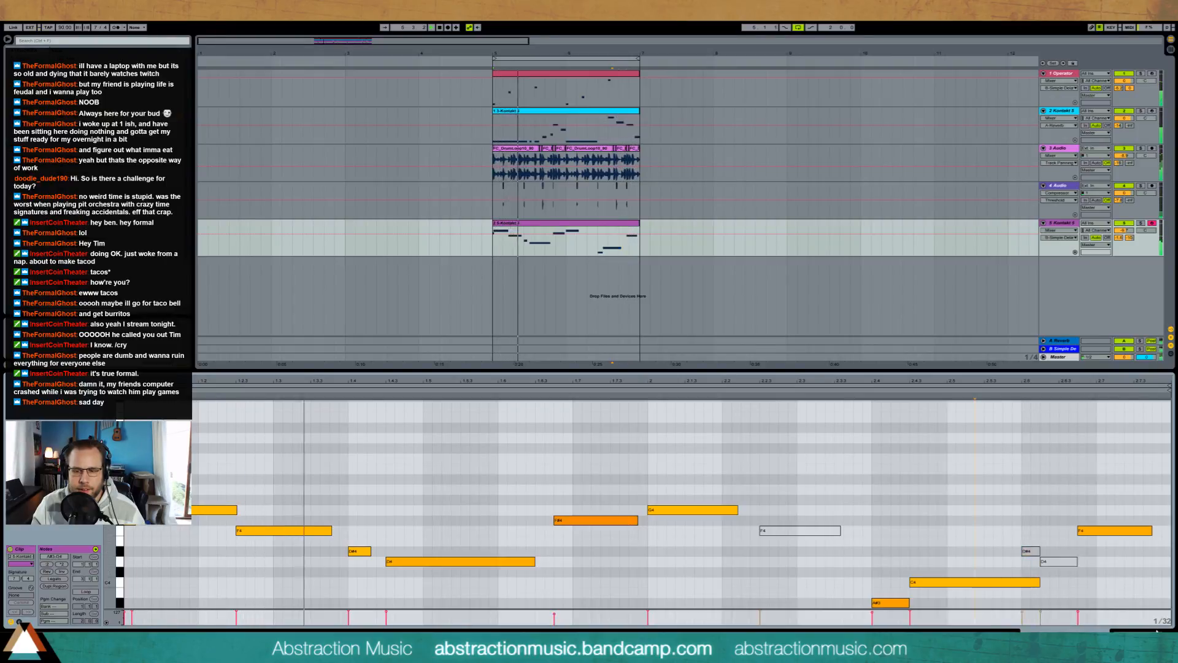
key("shift+Tab")
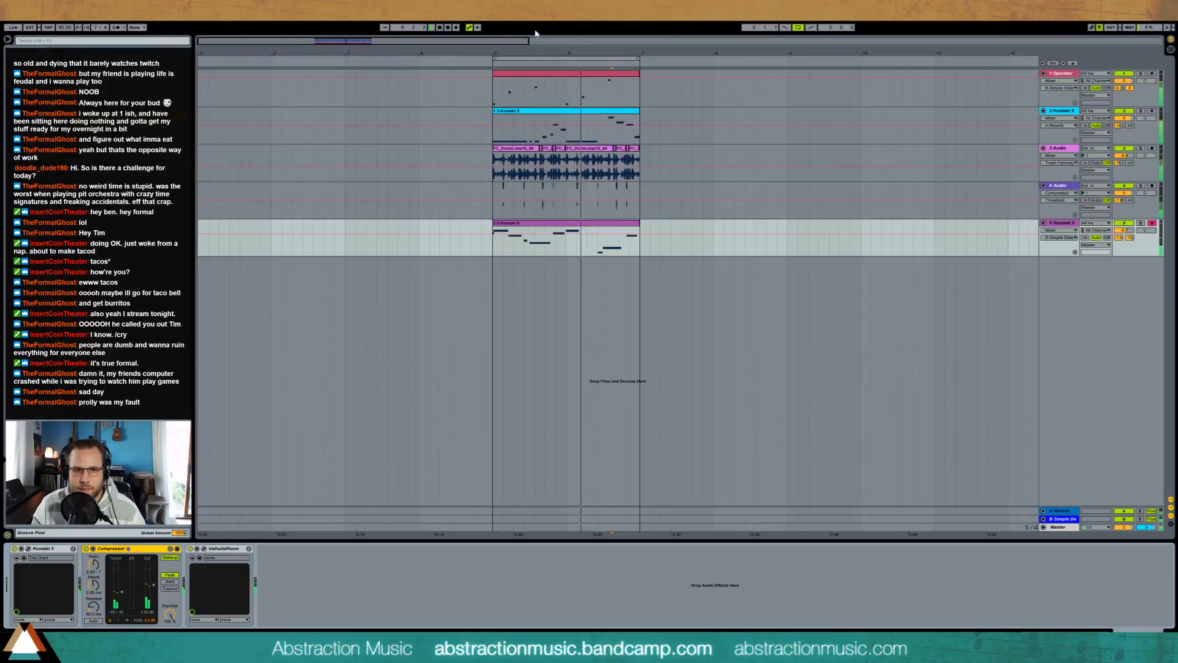
Step: Copy bar 6's opening drum hit to just before beat 6.3, add a copy of the short preceding slice after it, and play
left_click_drag(353, 42, 353, 53)
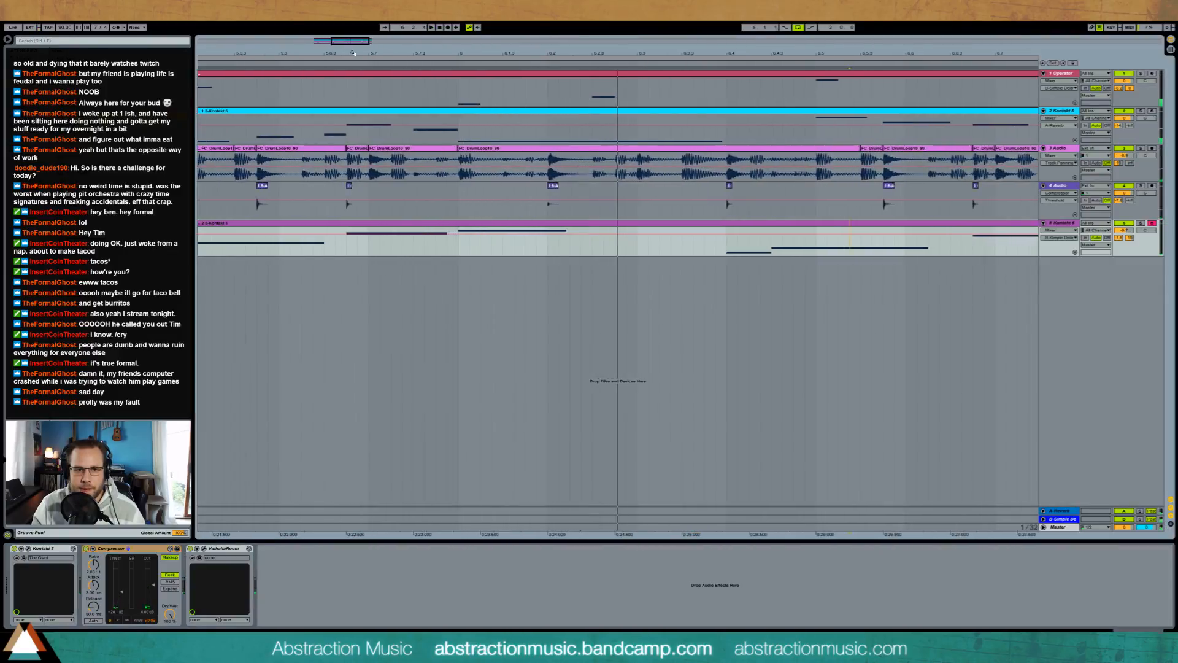
left_click(459, 174)
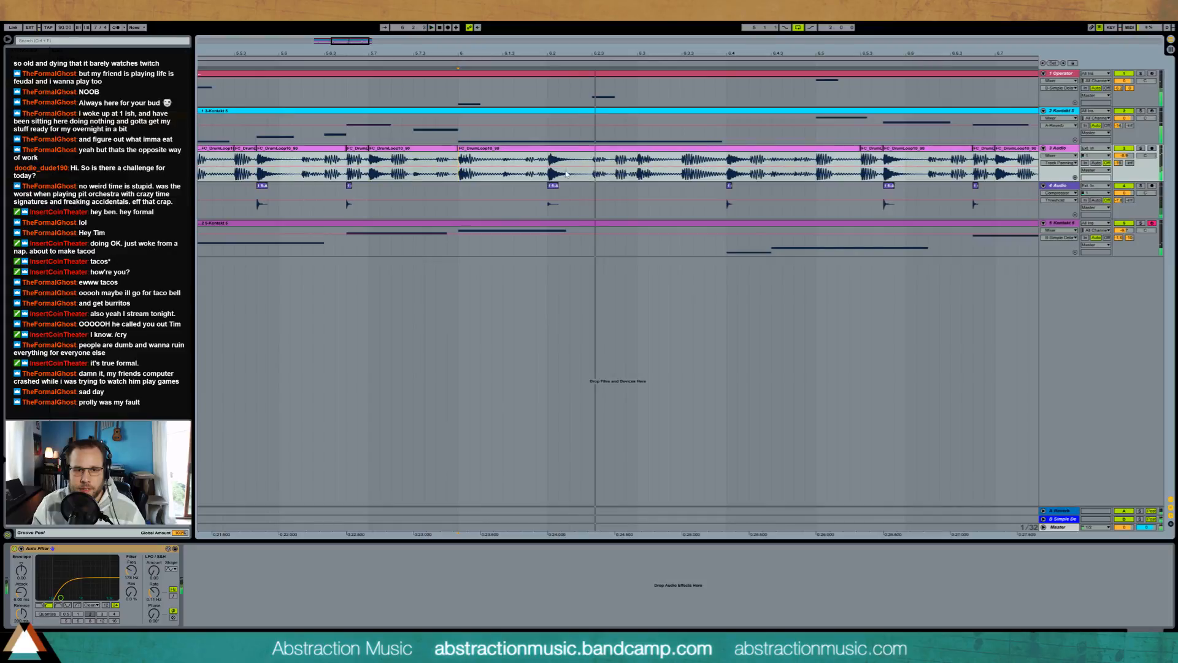
left_click(464, 176)
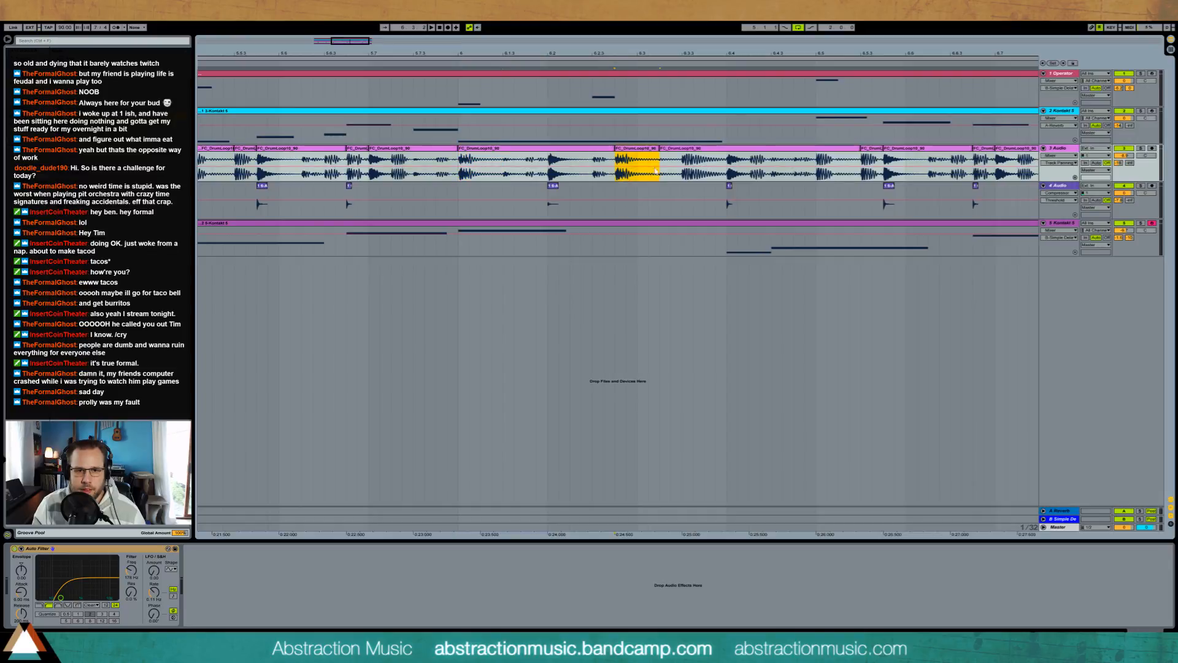
left_click(662, 149)
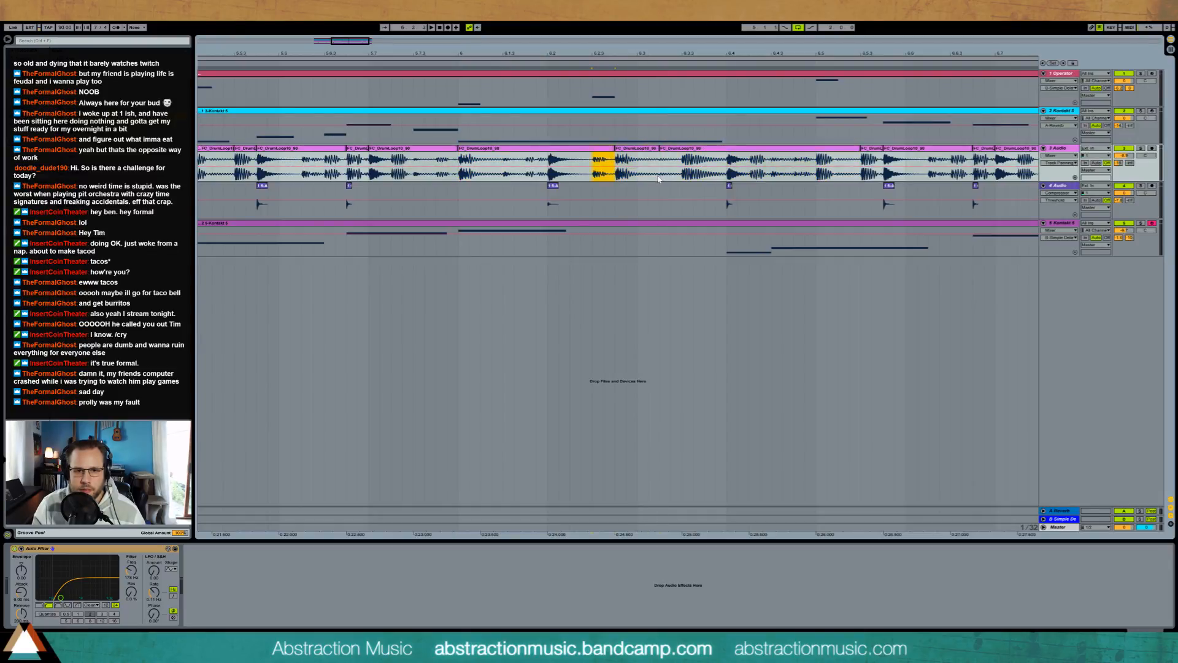
left_click(453, 174)
key("space")
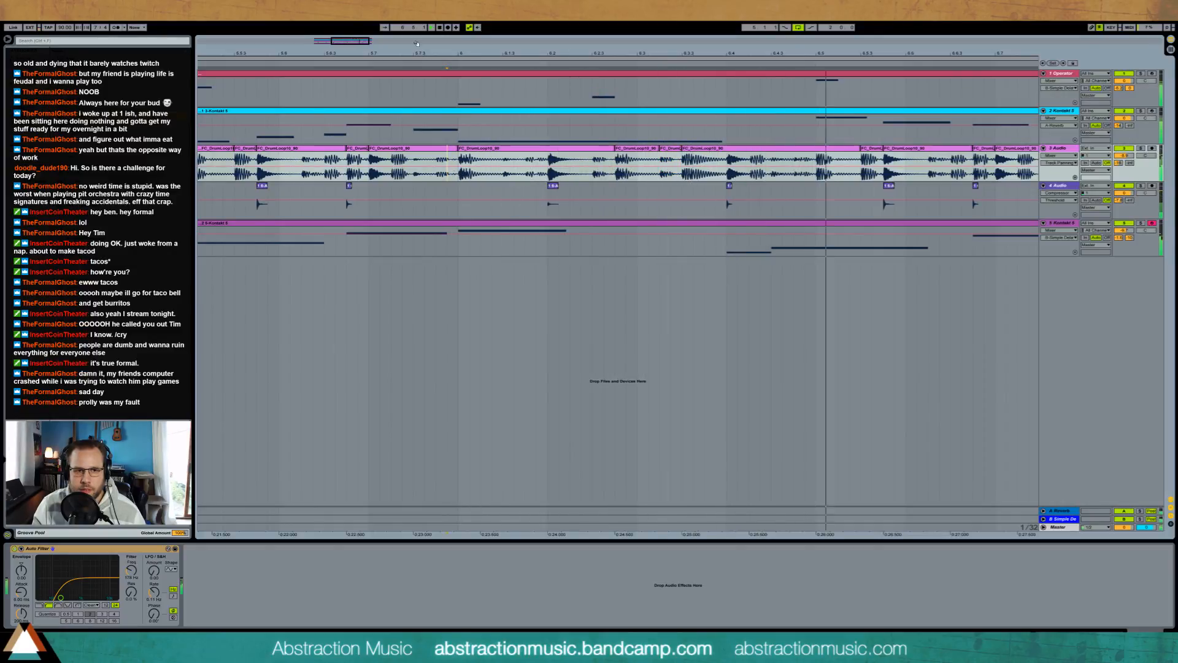
Step: Duplicate the drum loop slice starting at beat 6.5 directly after itself
left_click_drag(358, 41, 370, 41)
key("space")
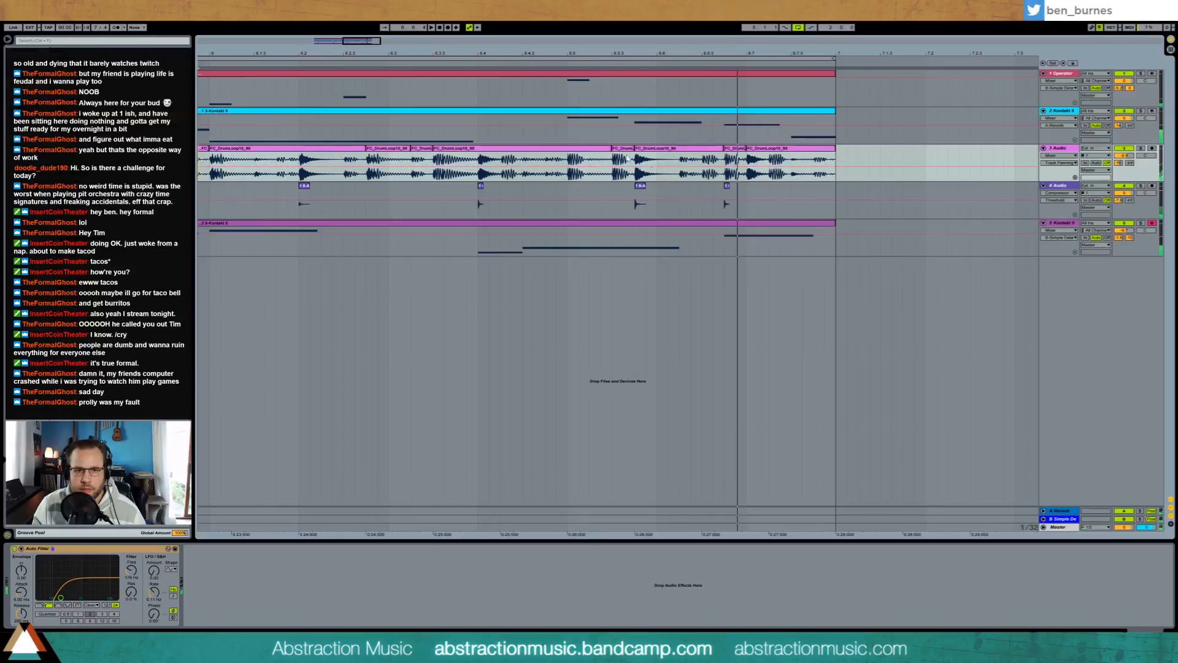
left_click(568, 158)
key("space")
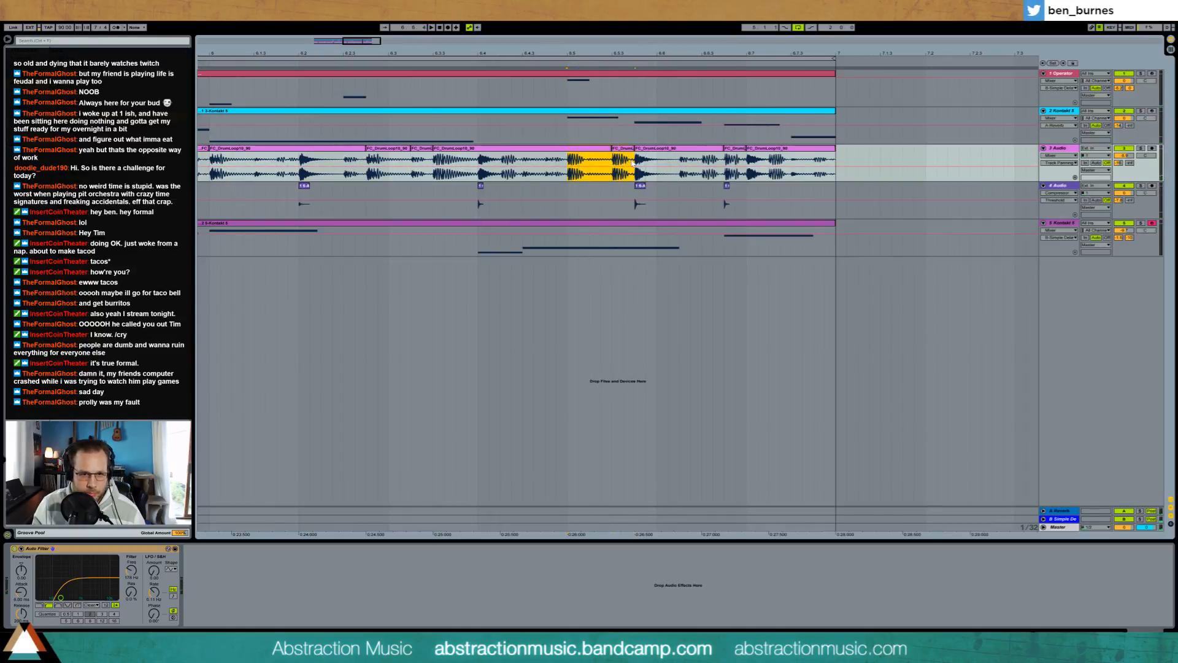
key("ctrl+d")
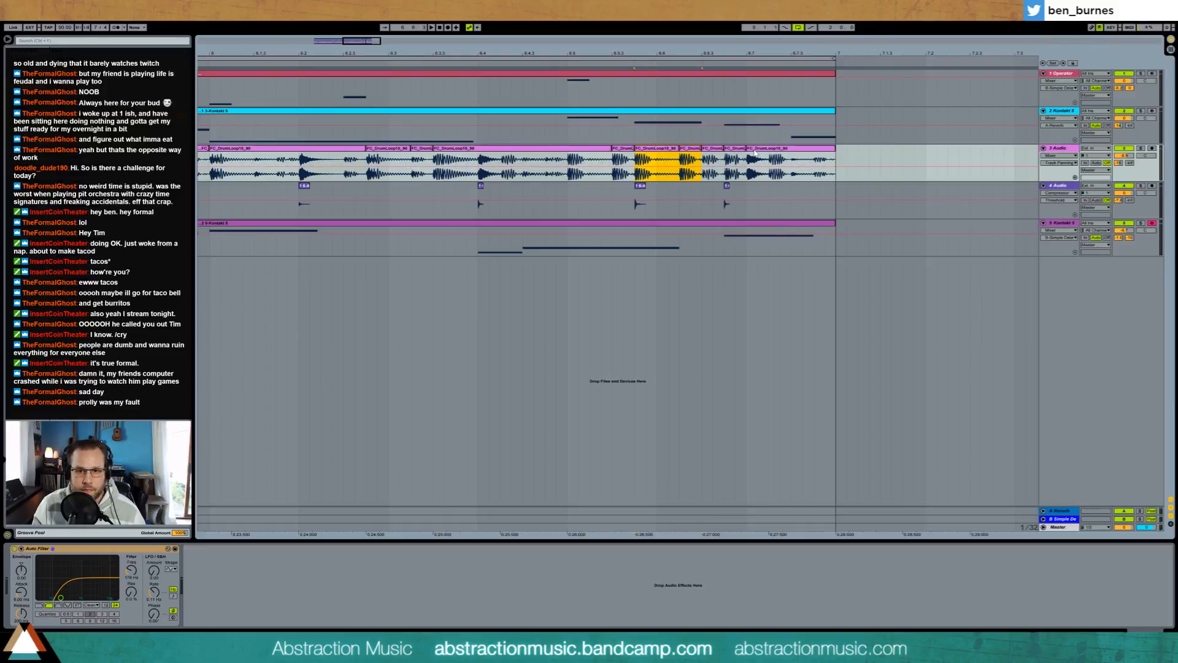
Step: Move the snare slice at beat 6.7 earlier, rearrange the remaining drum slices to fill the loop's end, and play the loop
left_click_drag(755, 149, 710, 149)
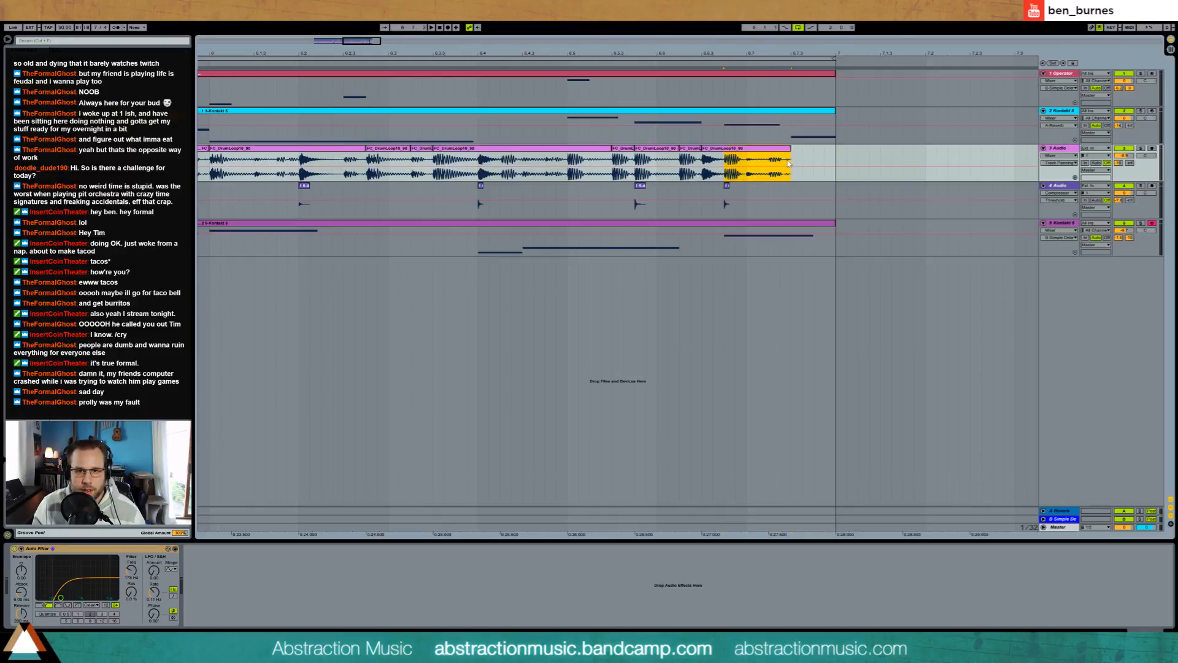
left_click_drag(775, 149, 808, 157)
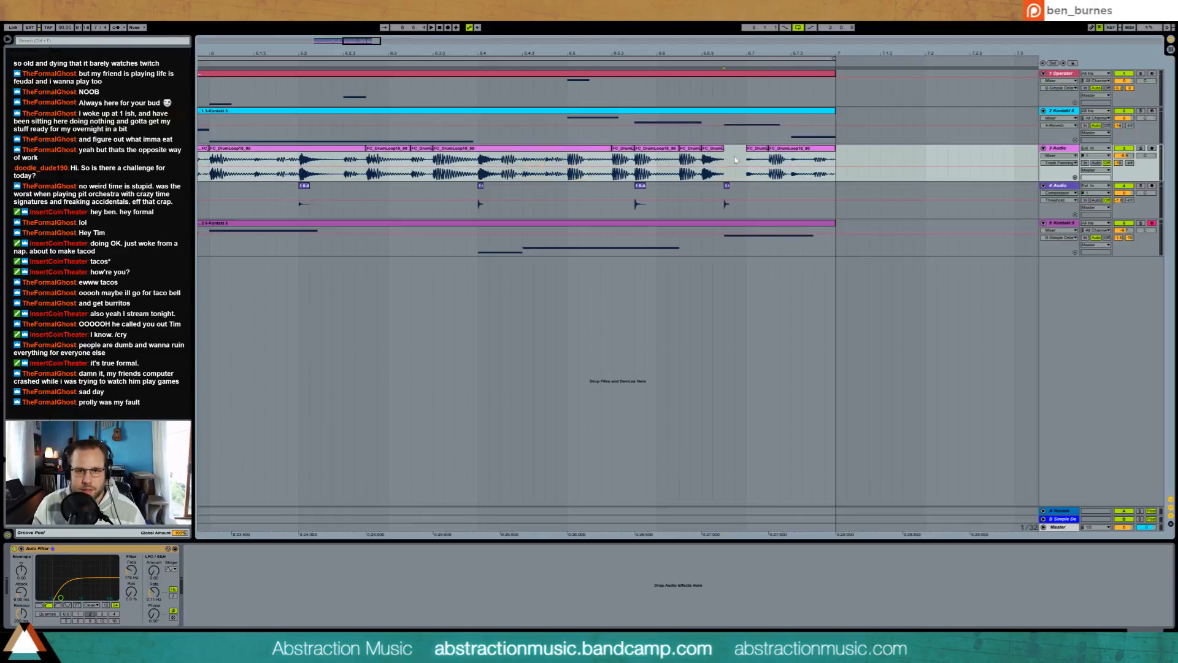
mouse_move(332, 44)
left_mouse_down()
mouse_move(345, 35)
mouse_move(331, 30)
left_mouse_up()
left_click(463, 64)
key("space")
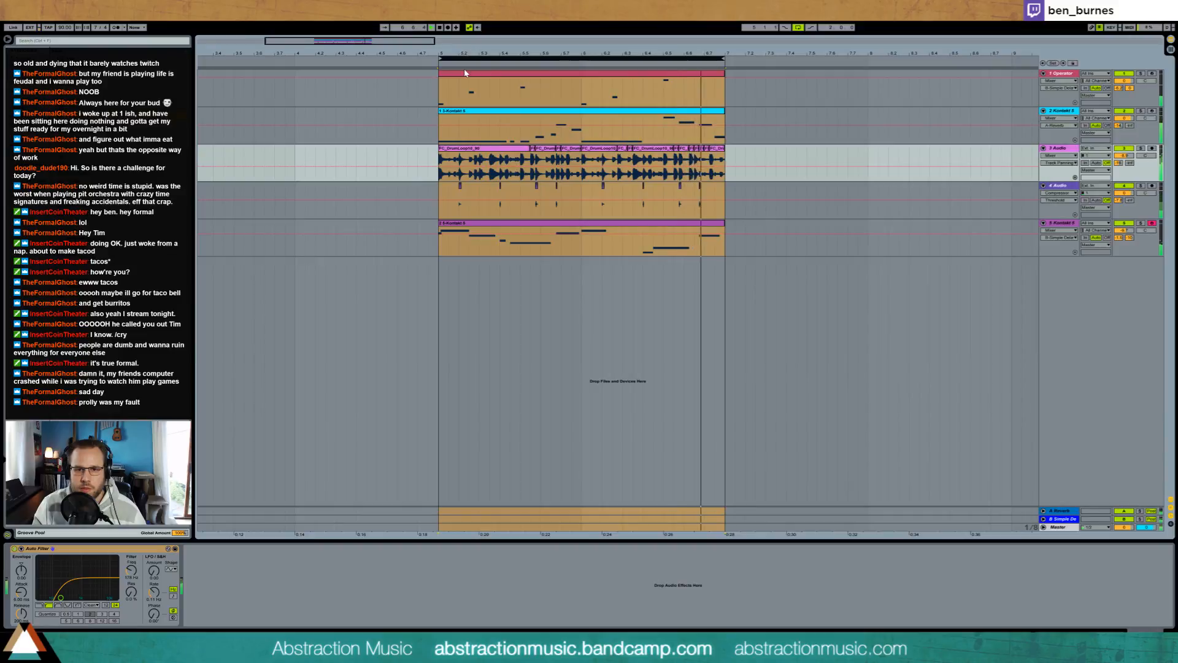
Step: Move the beat 6.5 accent sample on track 4 to the shifted snare, delete the last accent, and play from the loop start
left_click_drag(358, 44, 373, 96)
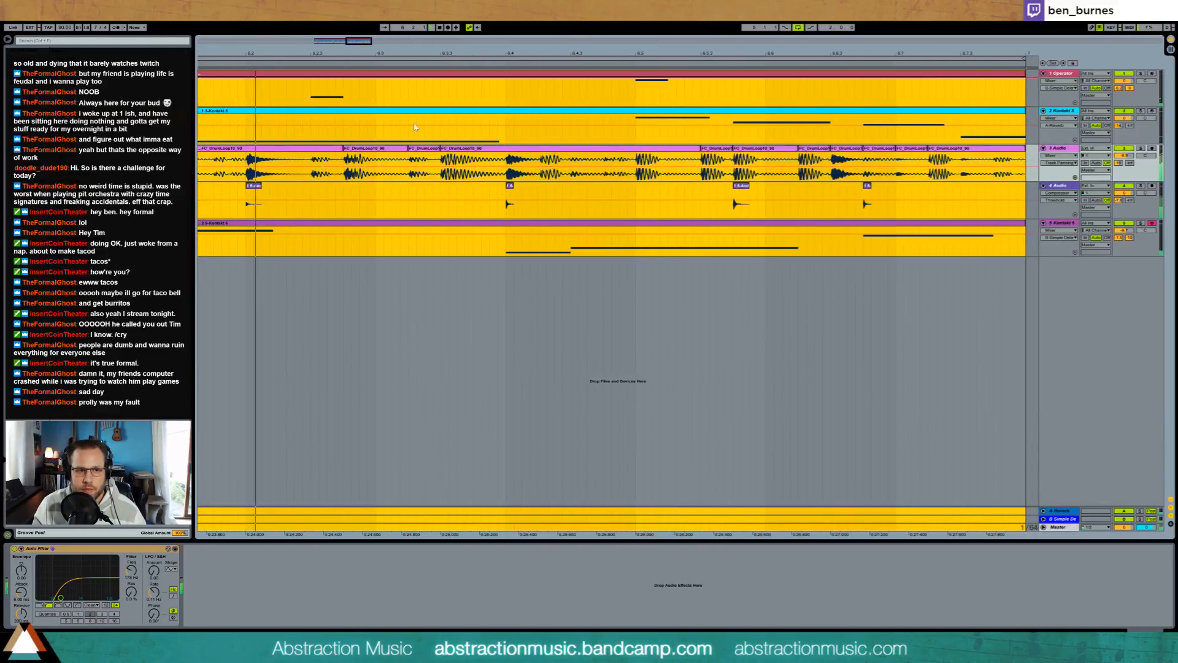
left_click(808, 189)
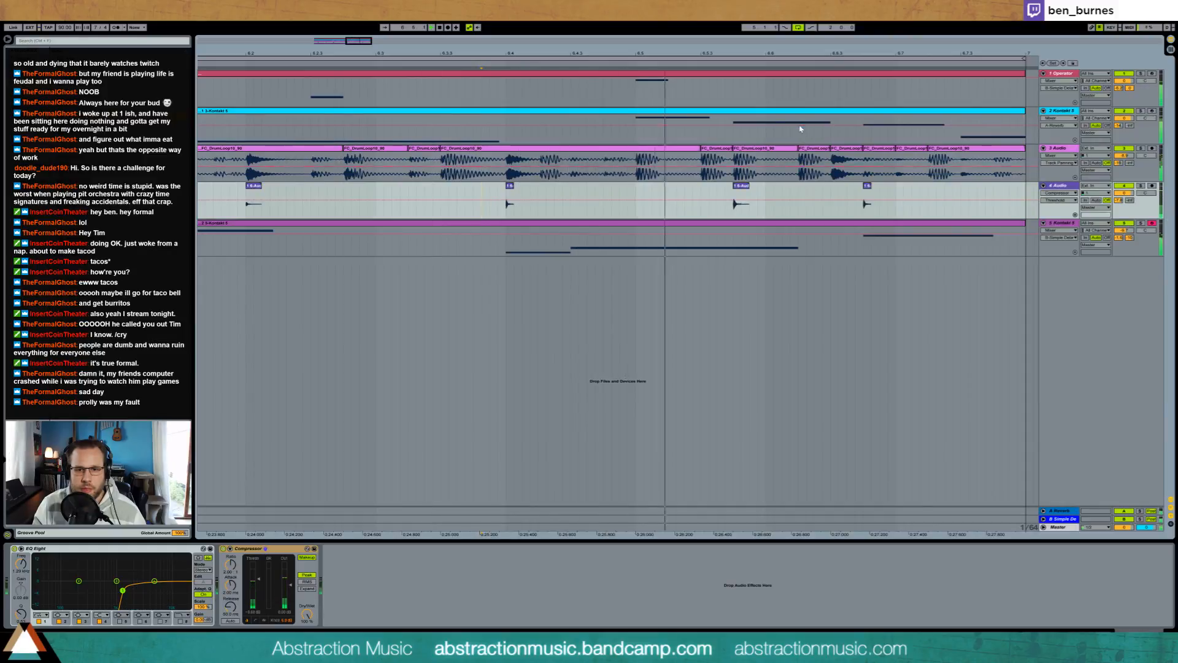
left_click_drag(614, 54, 397, 53)
left_click_drag(617, 194, 638, 193)
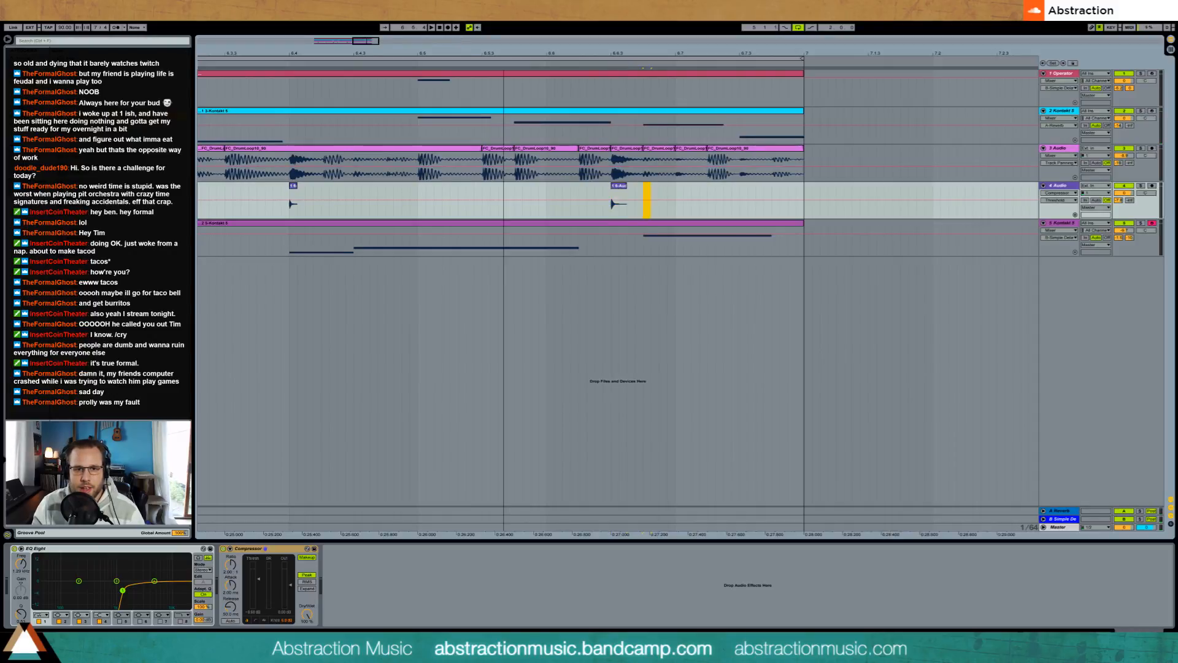
left_click_drag(504, 54, 655, 38)
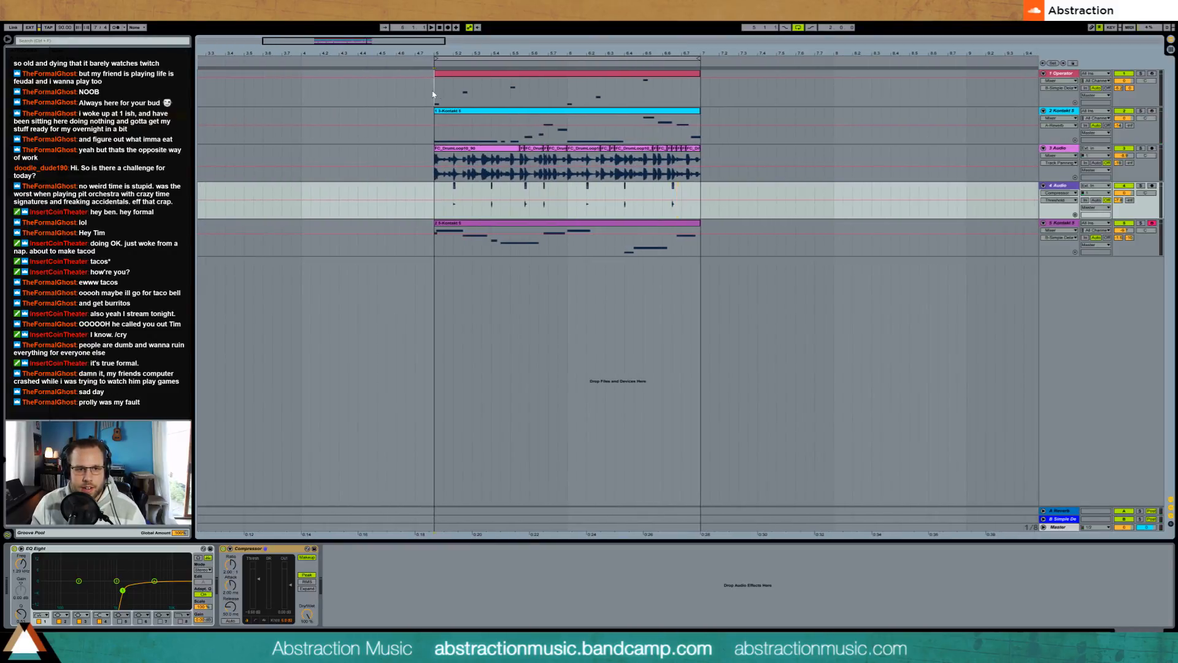
left_click(432, 94)
key("space")
Step: Bypass and re-enable ValhallaRoom on the piano track to compare the sound, and raise the track's send to the B delay return
left_click(544, 224)
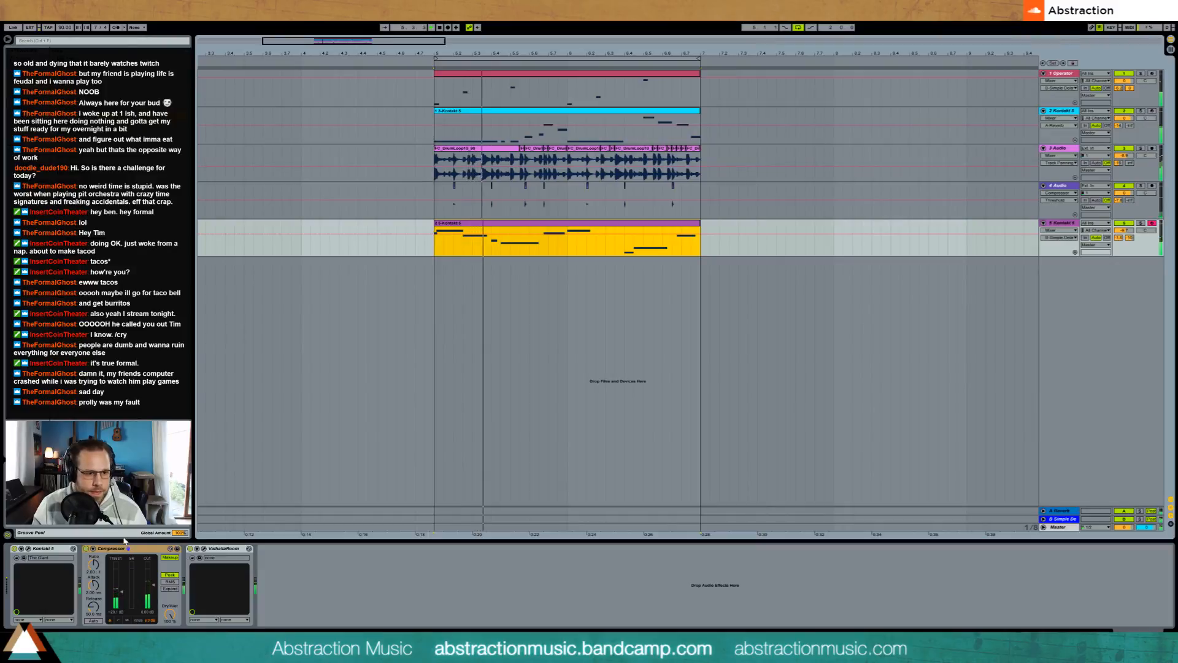
left_click(190, 548)
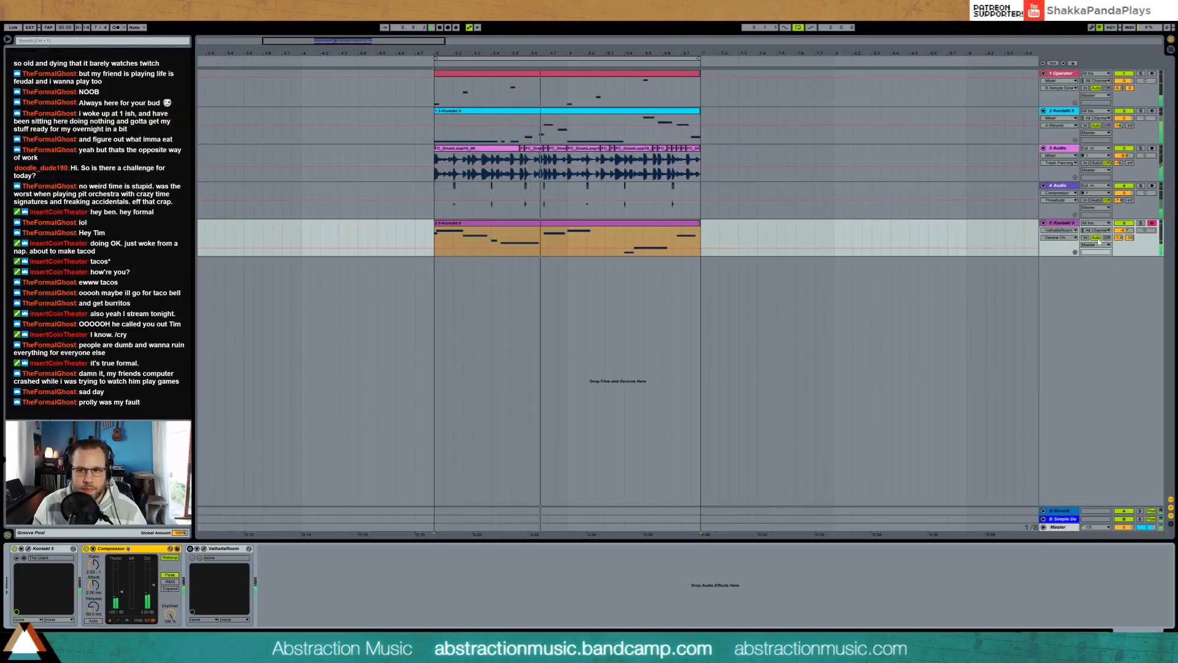
left_click(190, 548)
left_click_drag(1129, 238, 1129, 212)
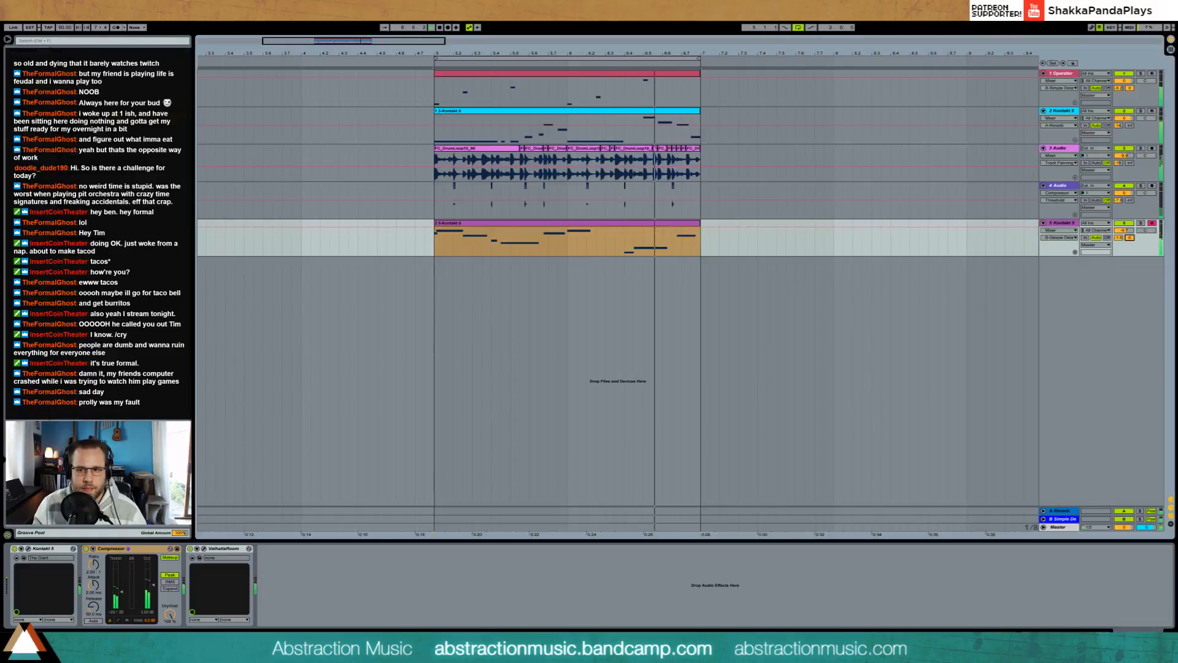
double_click(690, 228)
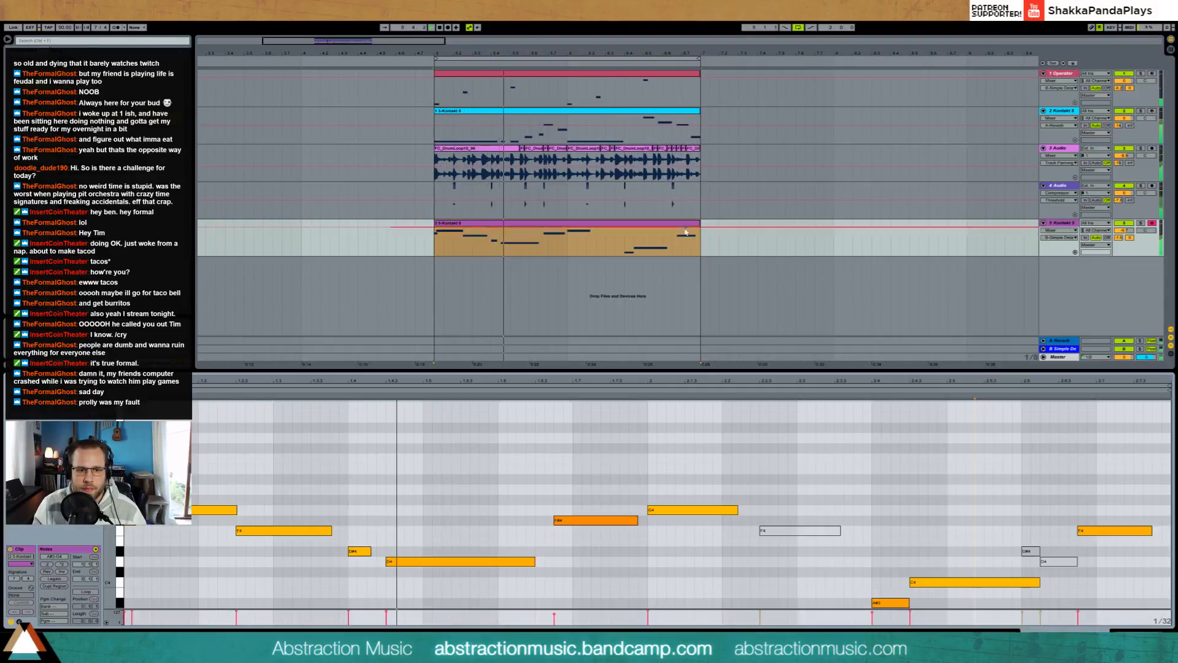
left_click(1141, 635)
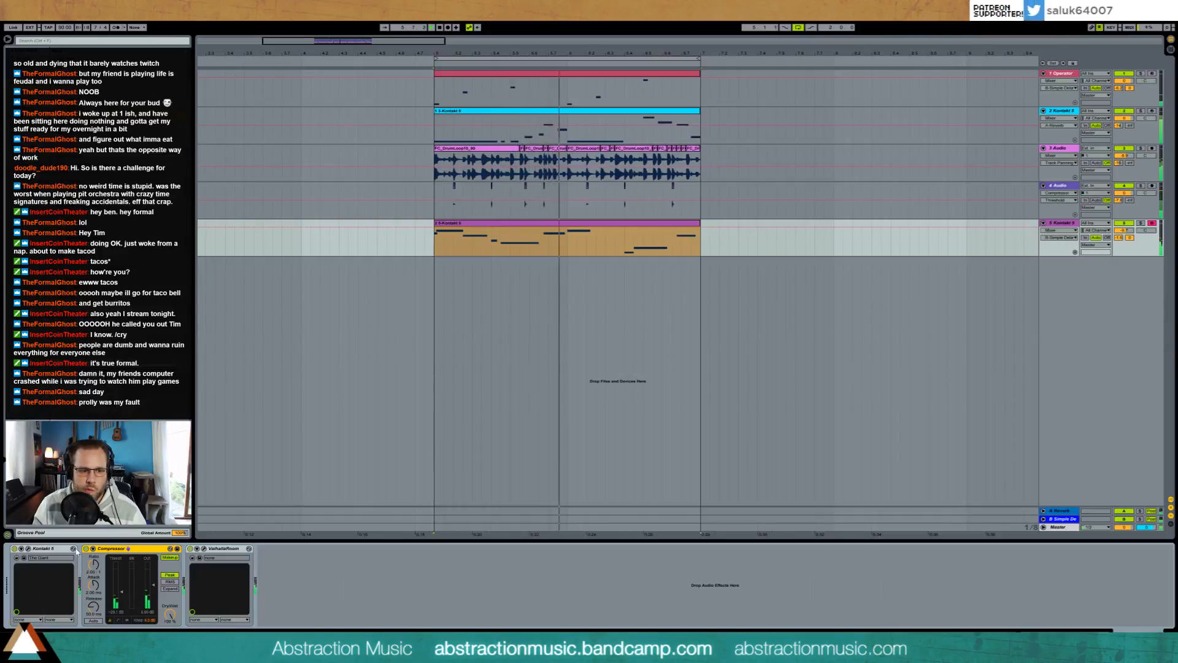
Step: Compare the piano with its Compressor off and on, raise the ratio, and adjust the threshold and attack
left_click(86, 548)
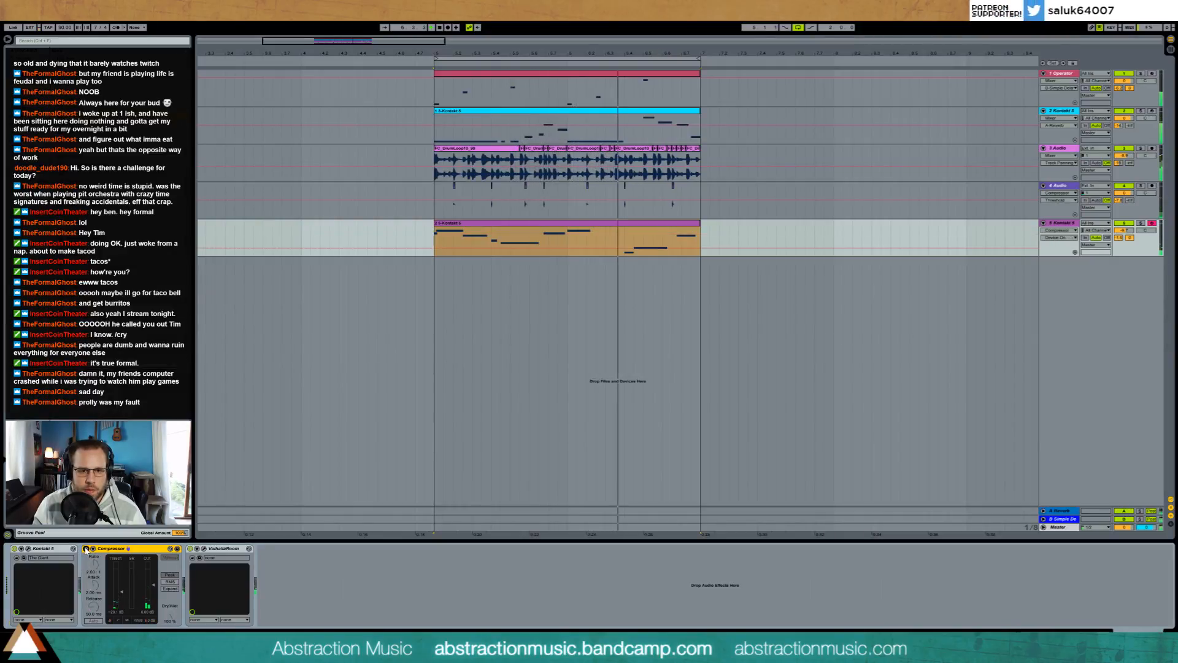
left_click(86, 549)
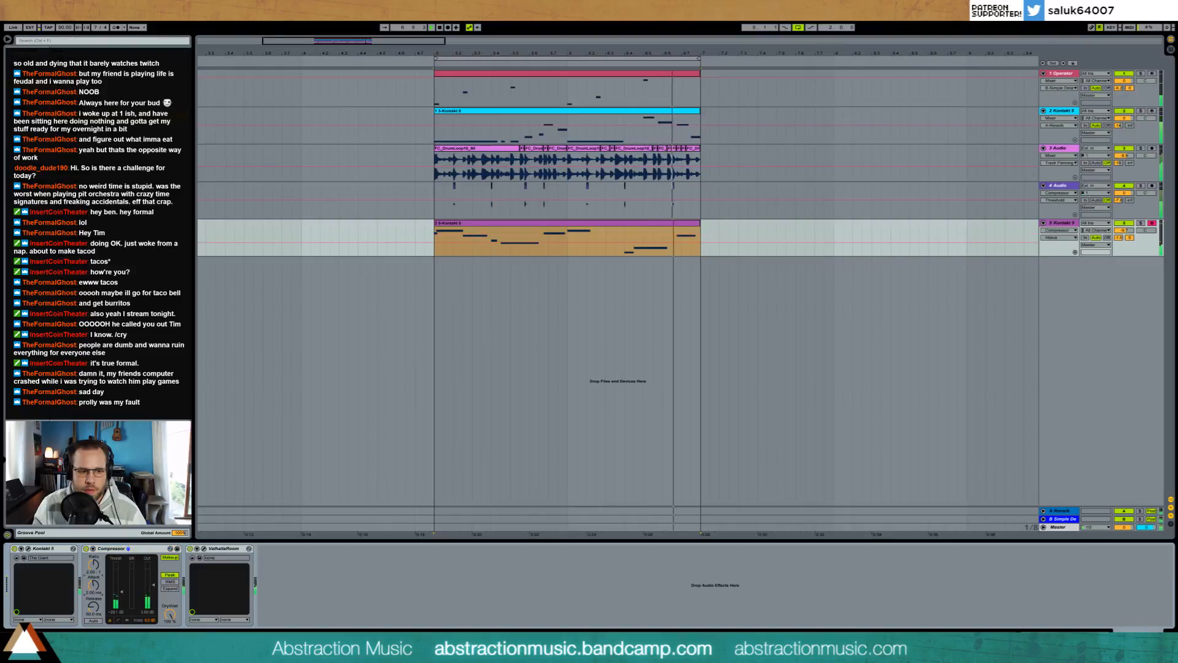
left_click_drag(95, 569, 95, 548)
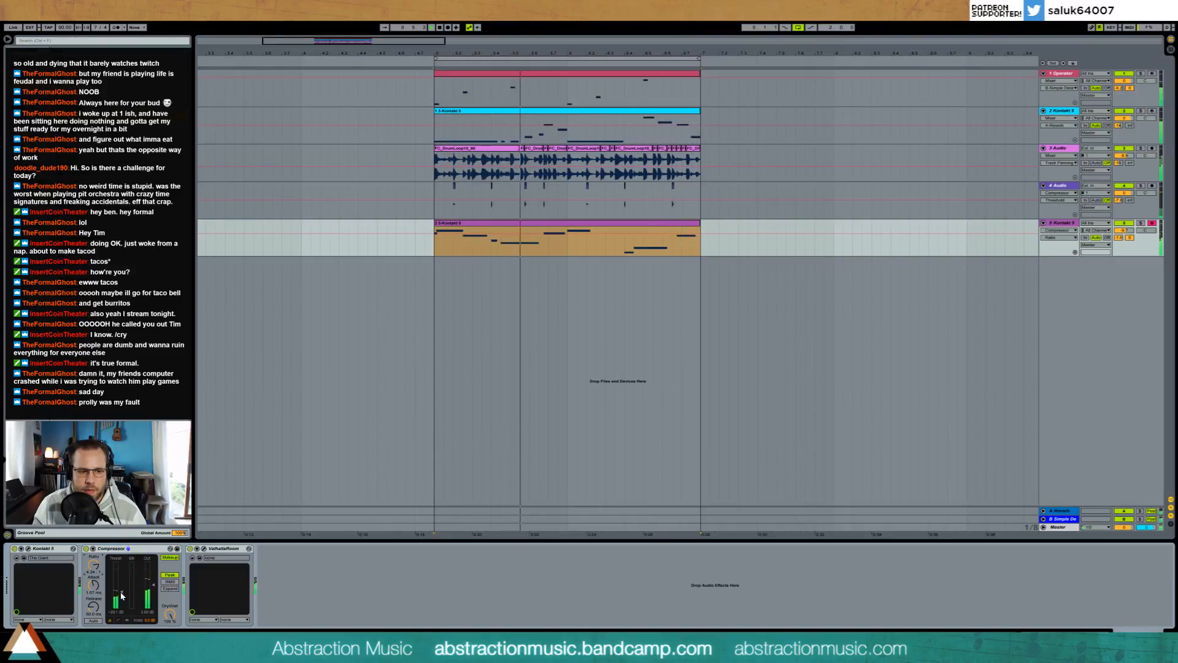
left_click_drag(121, 593, 96, 586)
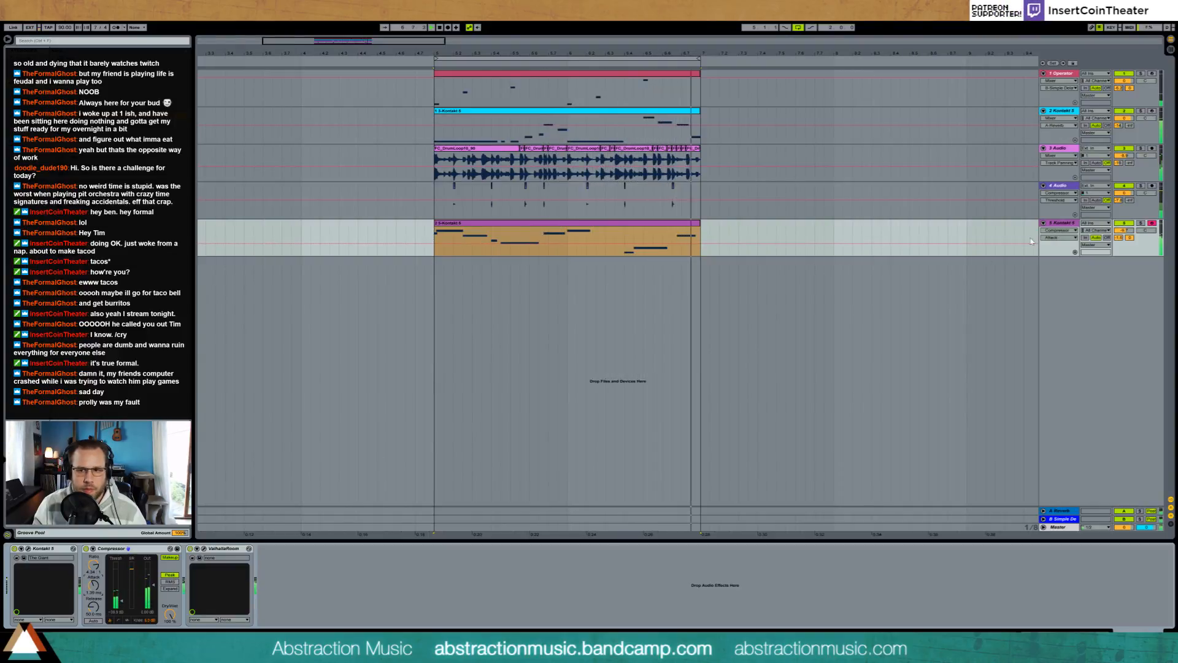
Step: Lower the piano track's volume, lower its Compressor threshold further, and stop playback
left_click_drag(1124, 230, 1124, 240)
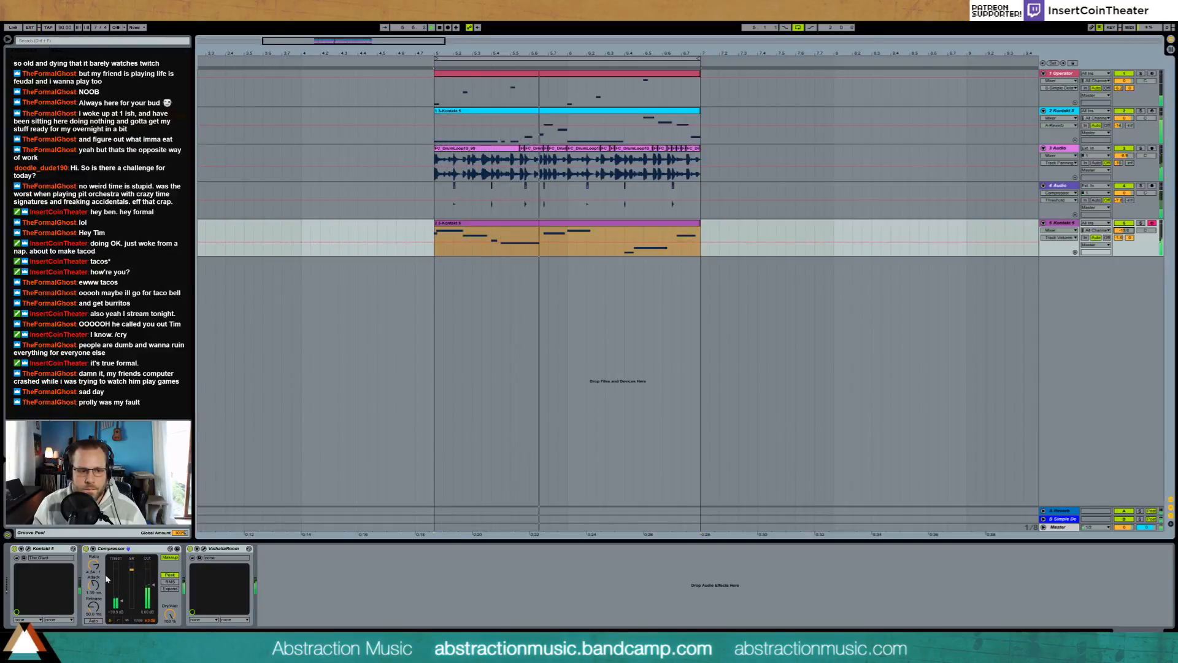
left_click_drag(121, 600, 120, 603)
key("space")
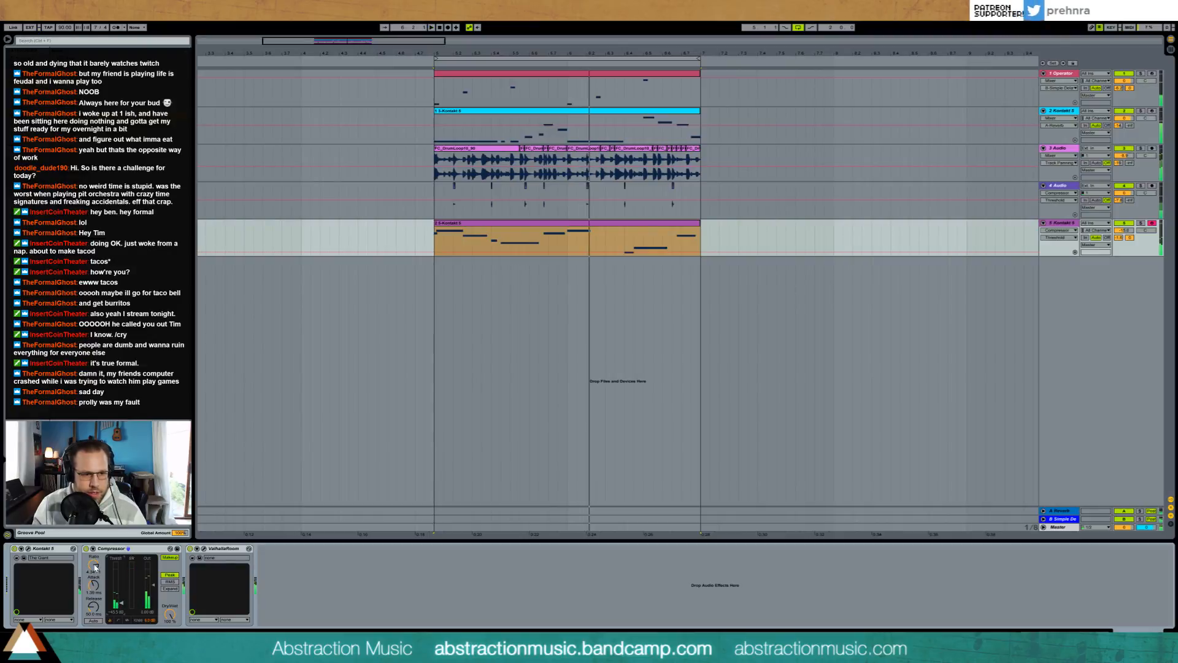
Step: Adjust the piano track Compressor's ratio and shorten its attack and release while the loop plays
left_click(93, 565)
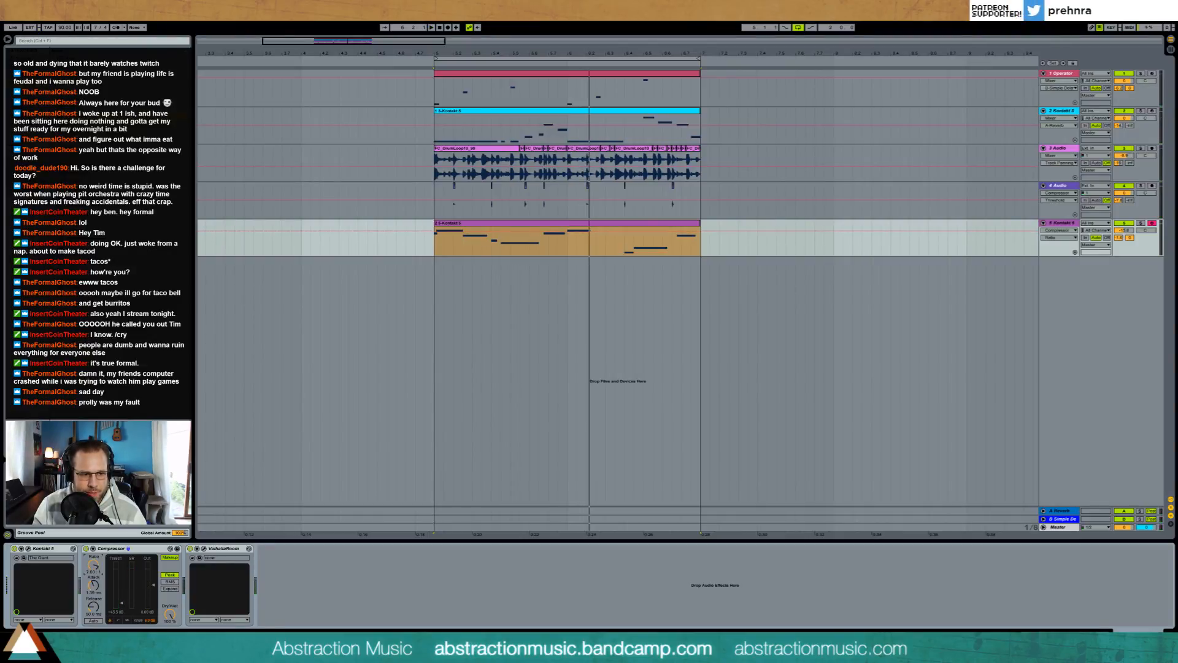
key("space")
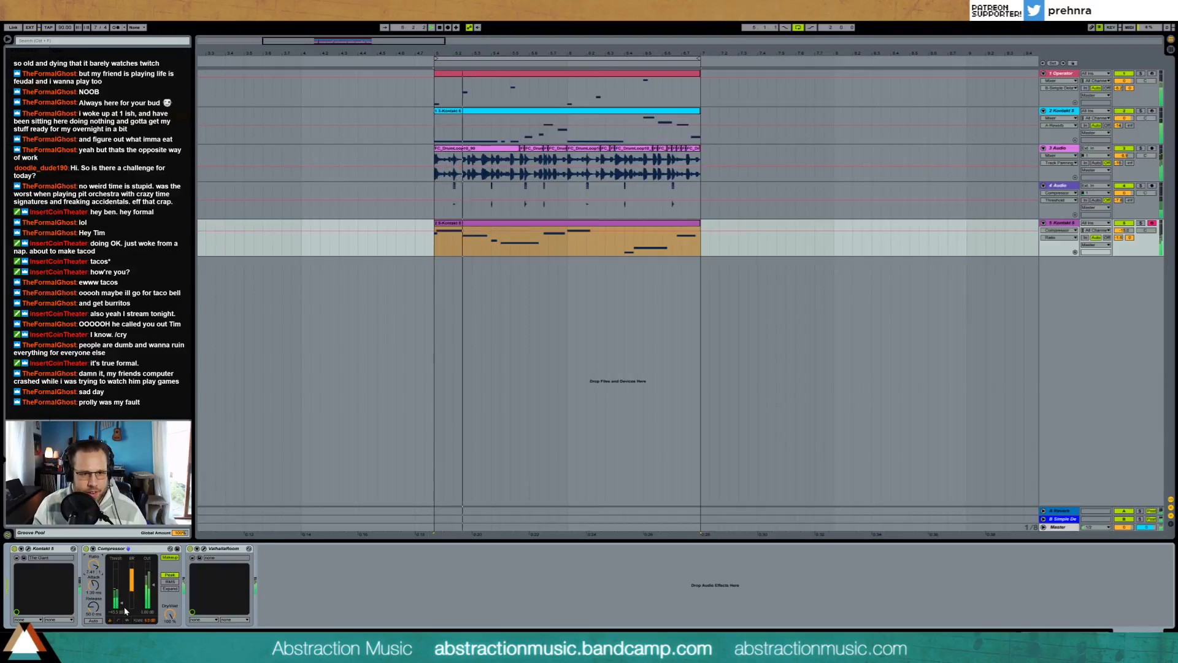
left_click_drag(94, 584, 94, 621)
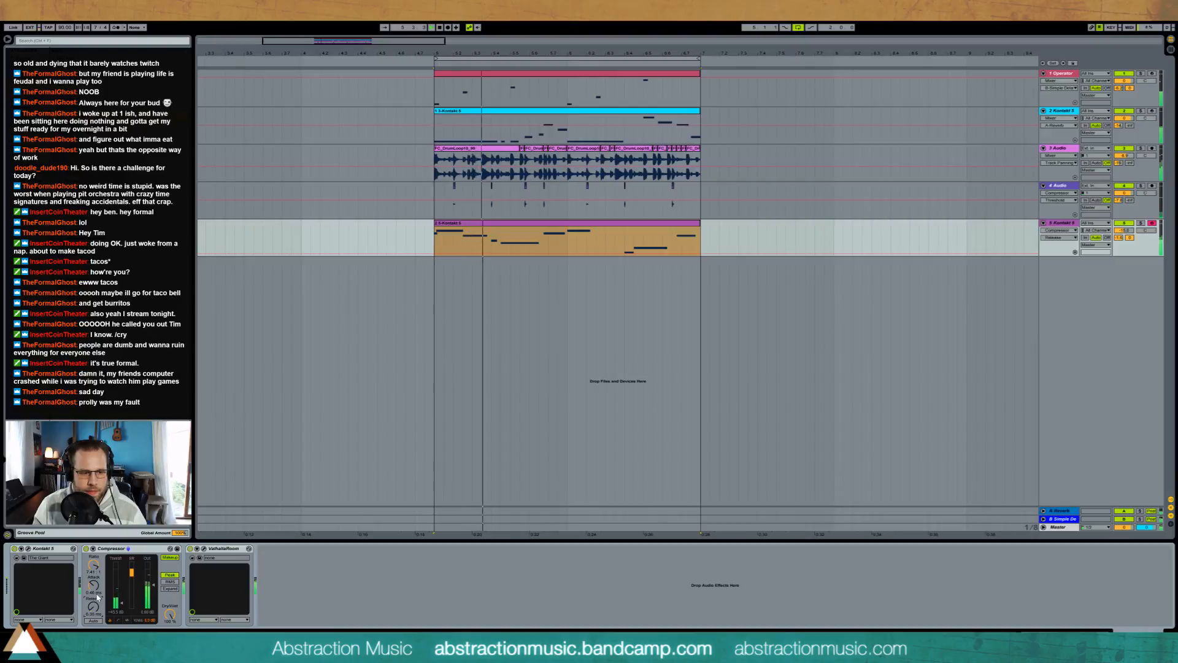
Step: Toggle ValhallaRoom on the piano track, lower the track's volume, and play the loop
left_click(190, 550)
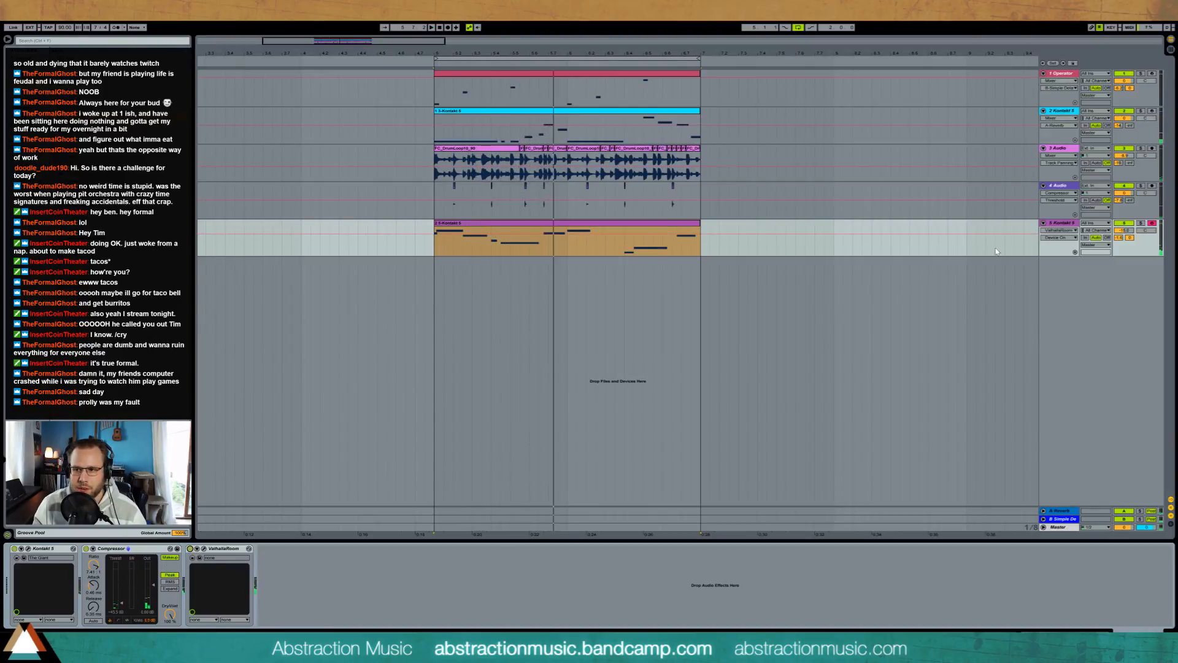
left_click_drag(1123, 232, 1124, 244)
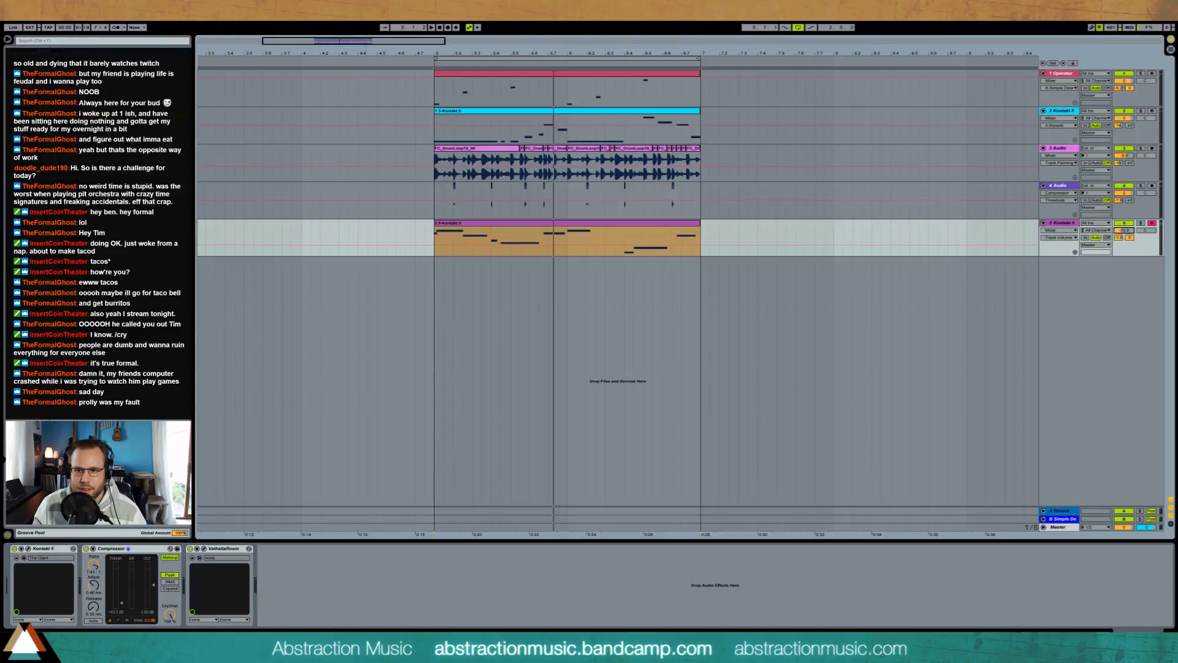
key("space")
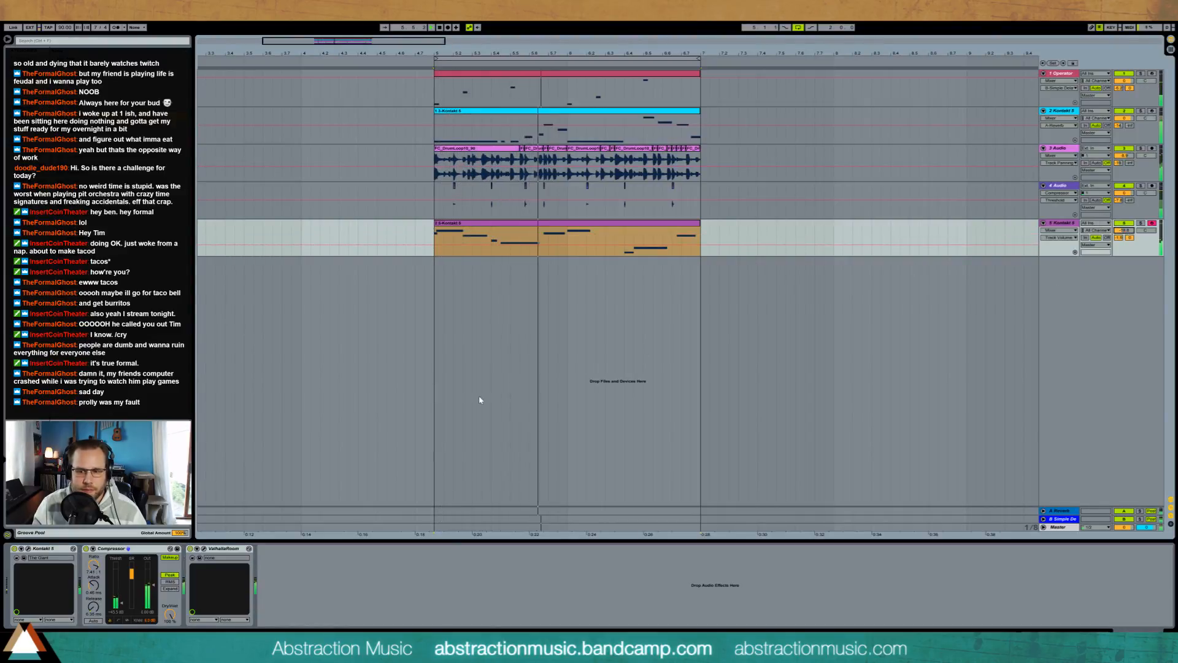
Step: Raise the piano Compressor's ratio, readjust its threshold and attack, and lower its output gain
left_click_drag(121, 604, 121, 602)
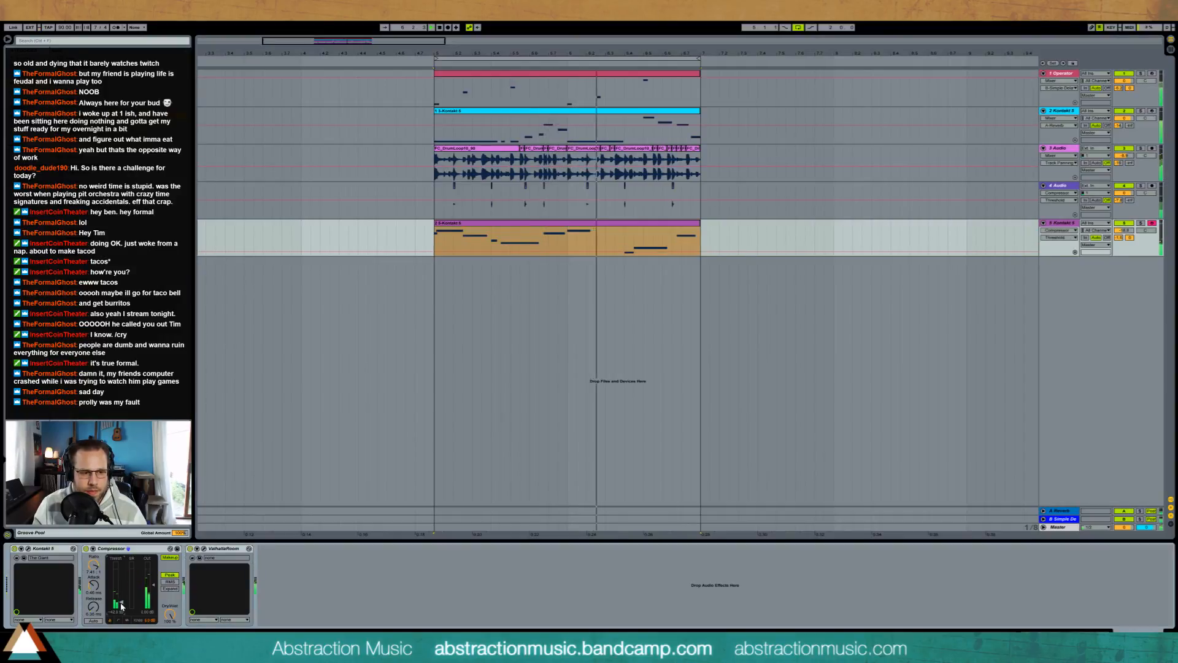
left_click_drag(93, 565, 93, 548)
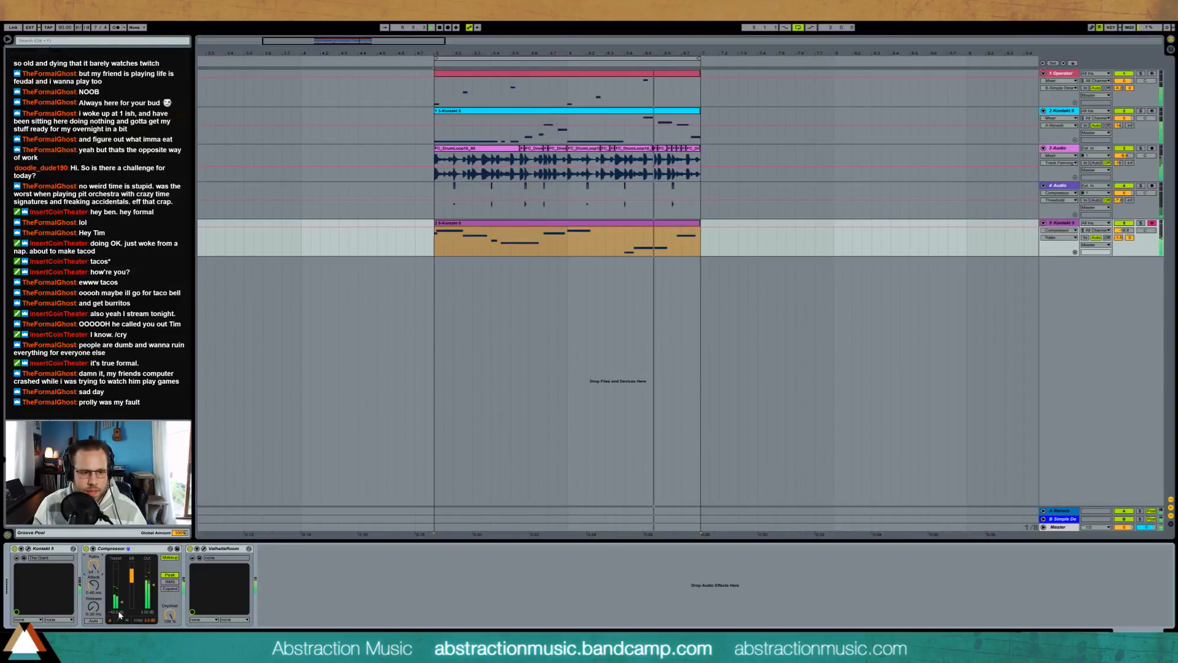
left_click_drag(121, 602, 102, 577)
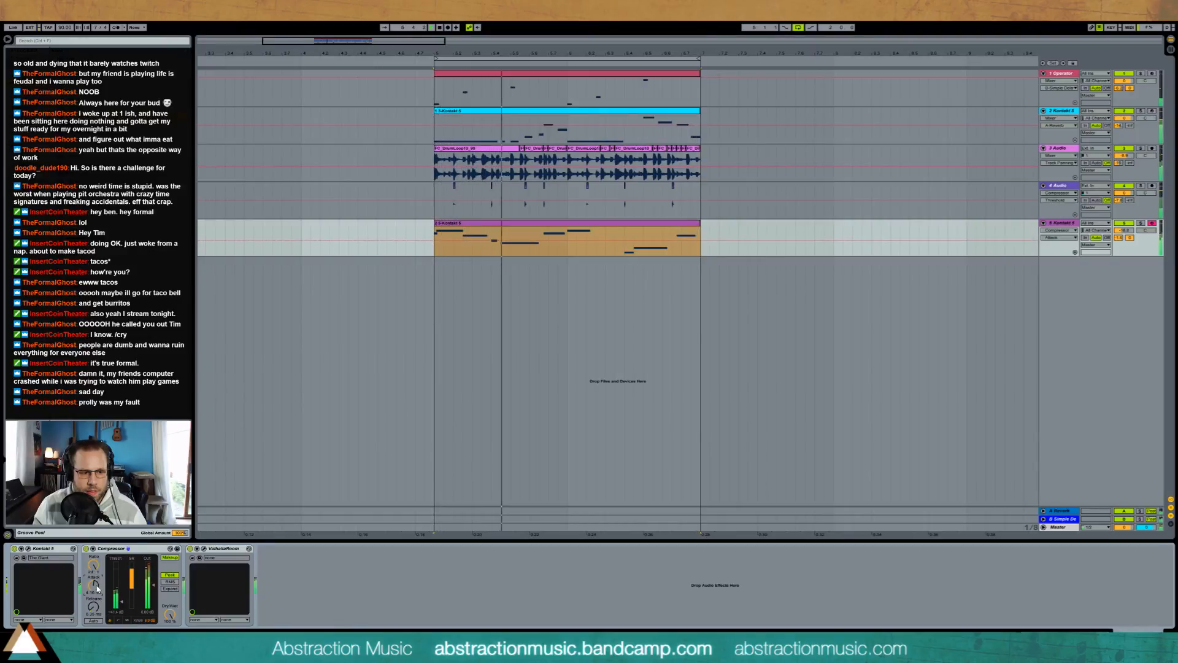
mouse_move(121, 602)
left_mouse_down()
mouse_move(122, 580)
mouse_move(122, 605)
left_mouse_up()
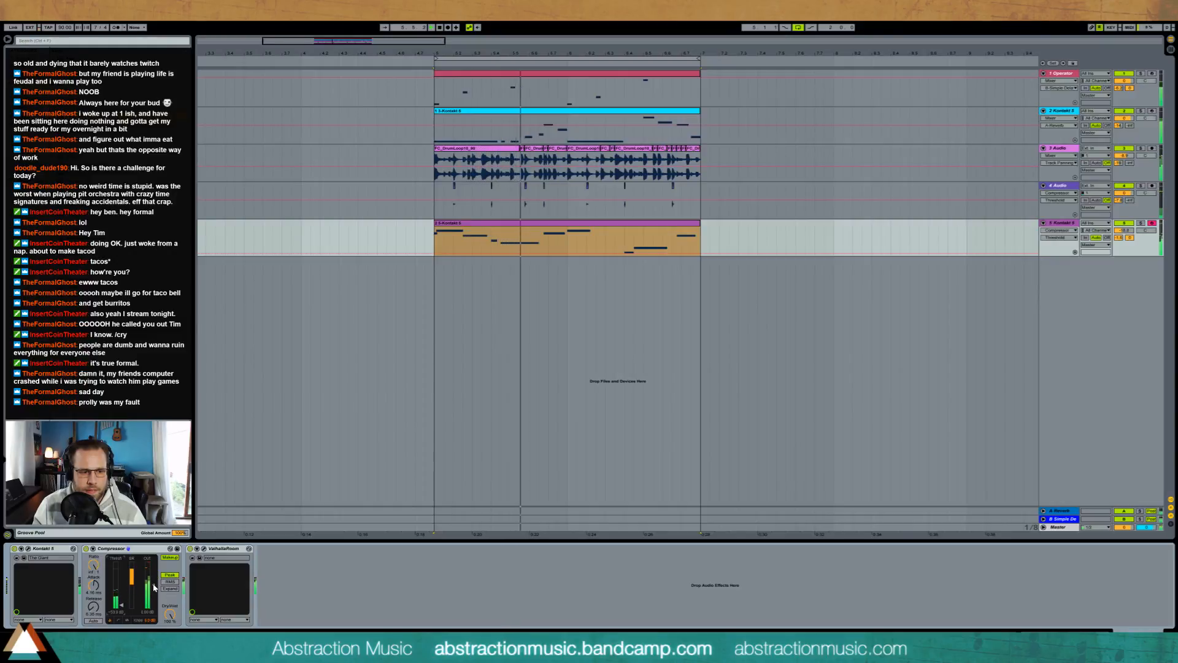
left_click_drag(153, 584, 153, 590)
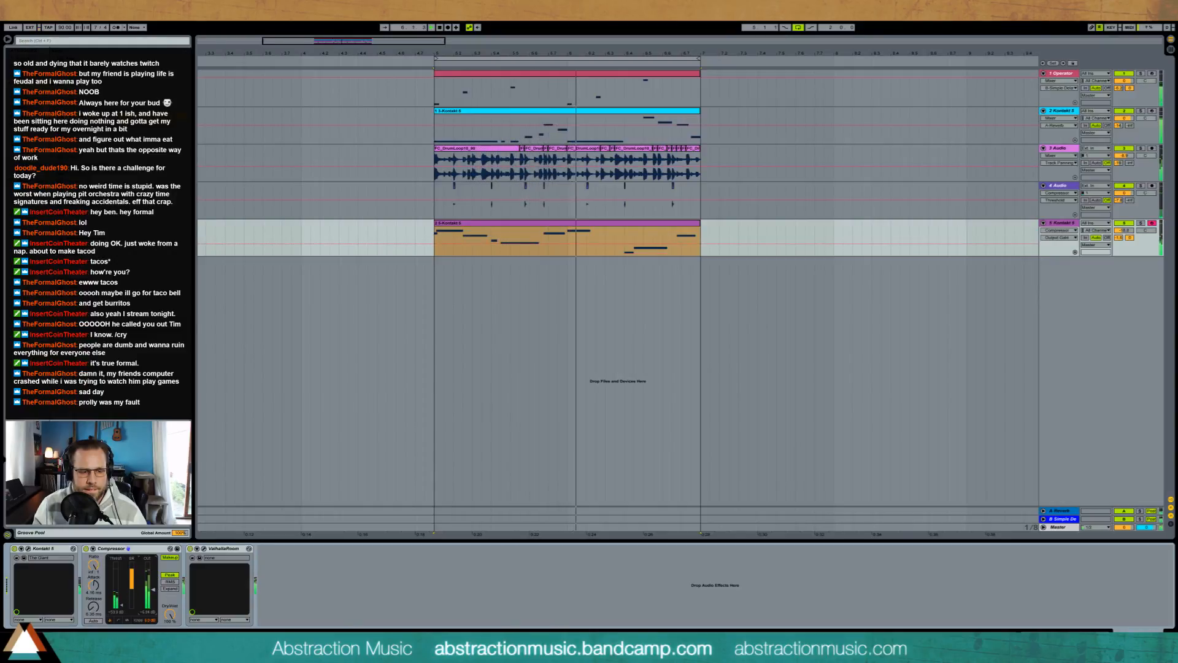
Step: Try ValhallaRoom ahead of the Compressor on the piano track, restore the device order, and check the Kontakt instrument window
left_click_drag(222, 548, 114, 553)
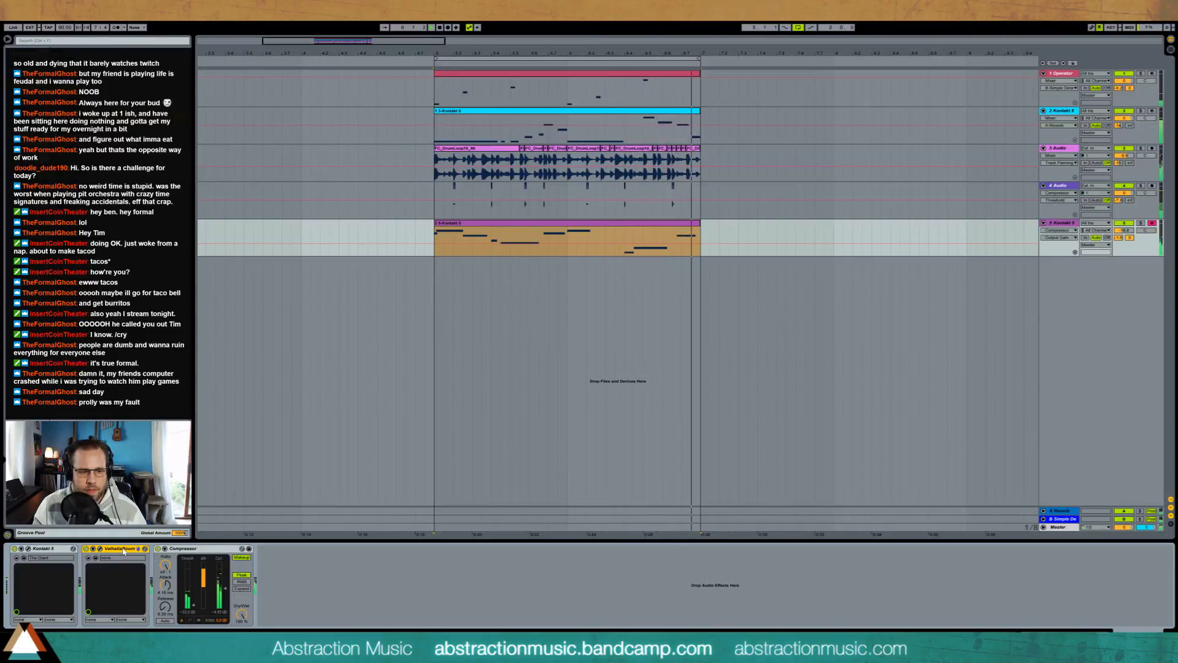
left_click_drag(123, 551, 271, 560)
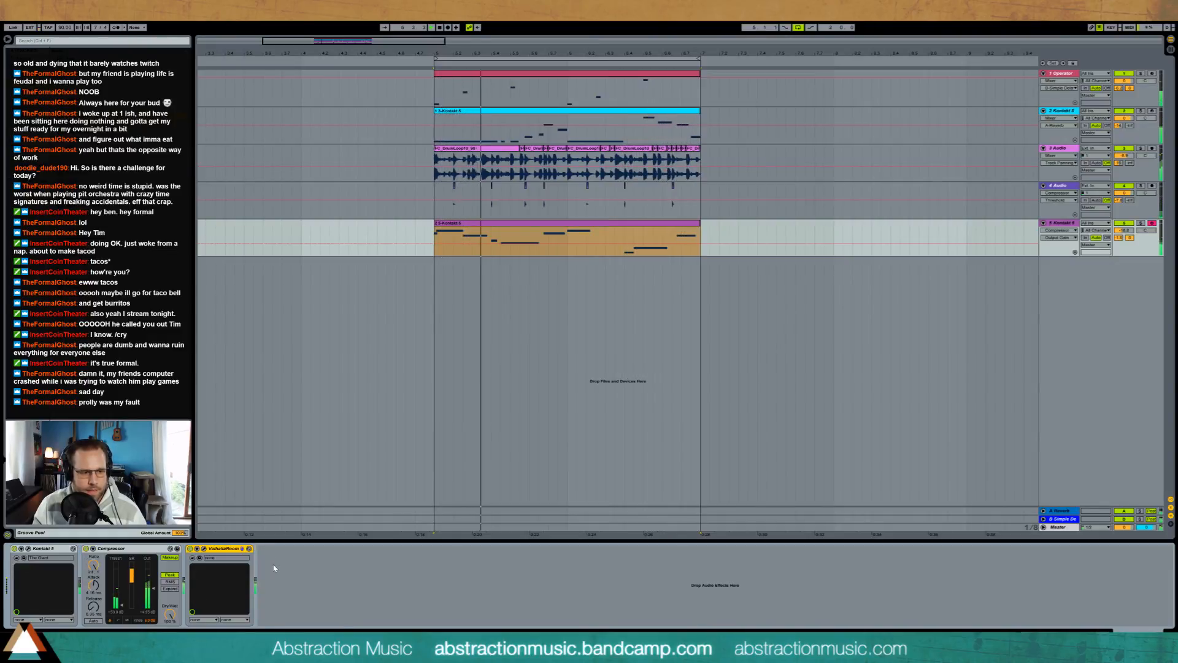
left_click(28, 550)
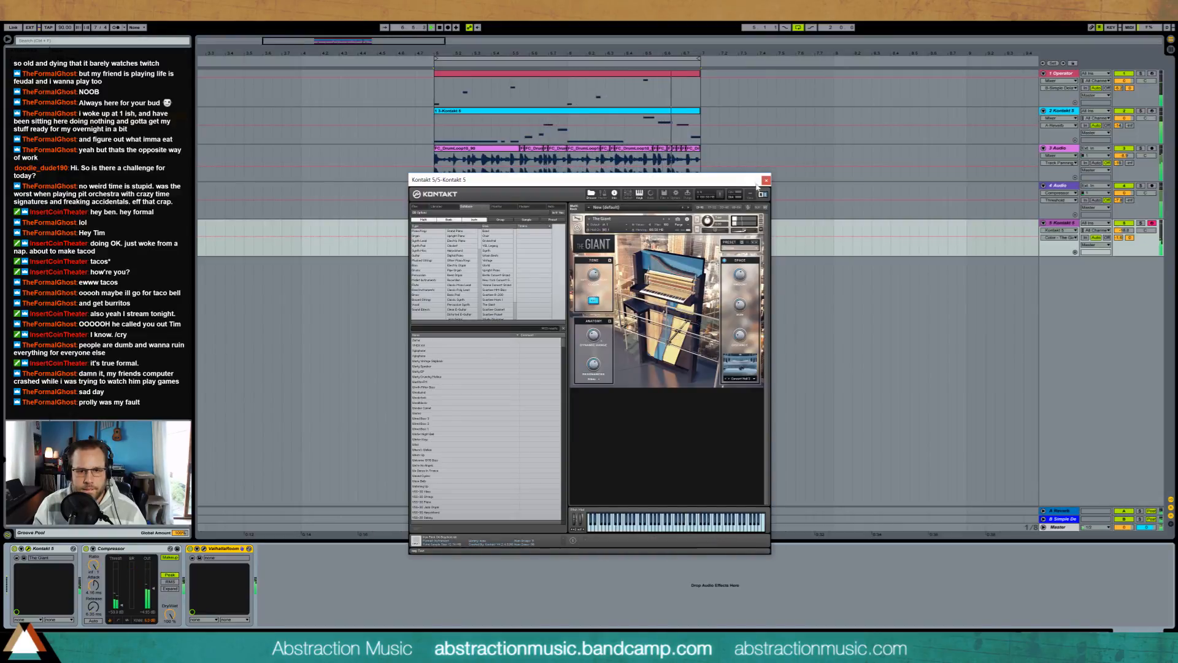
left_click(765, 181)
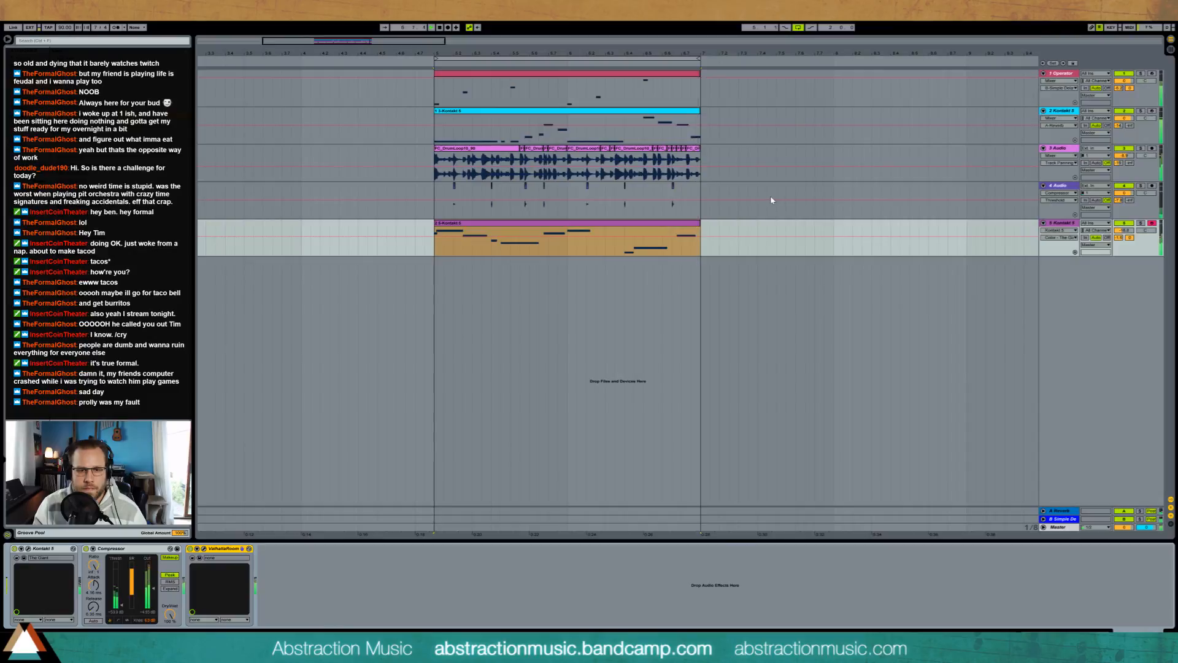
Step: Examine the notes of the Operator clip, then return to the track's devices
left_click(589, 75)
double_click(589, 75)
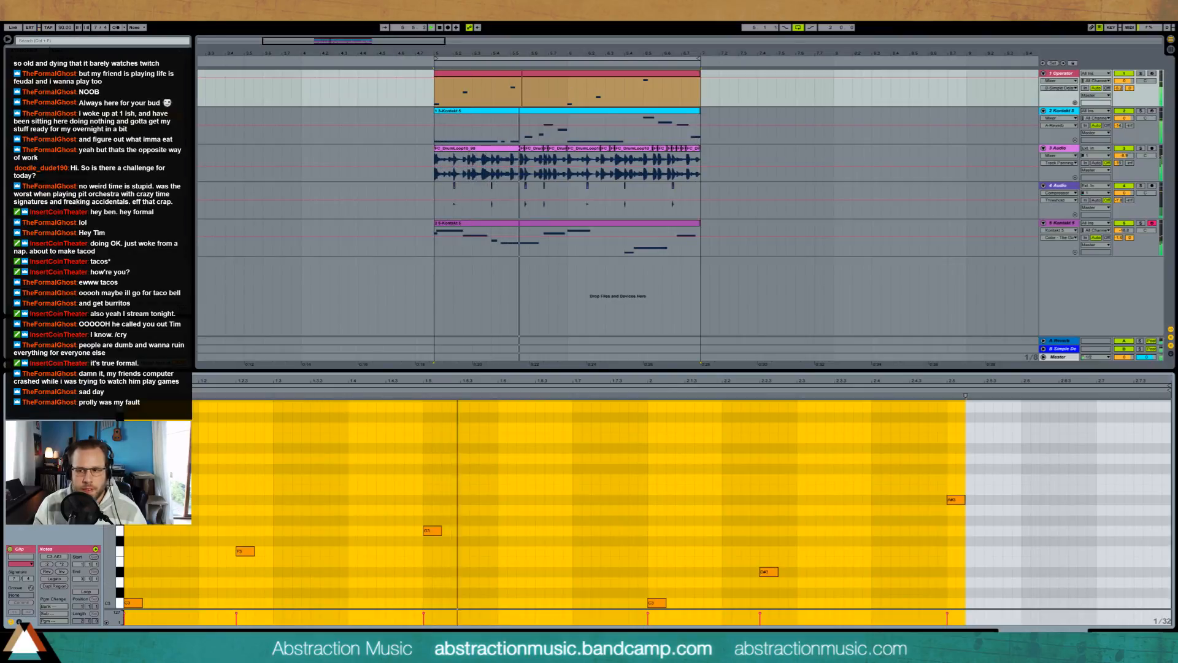
left_click(1123, 636)
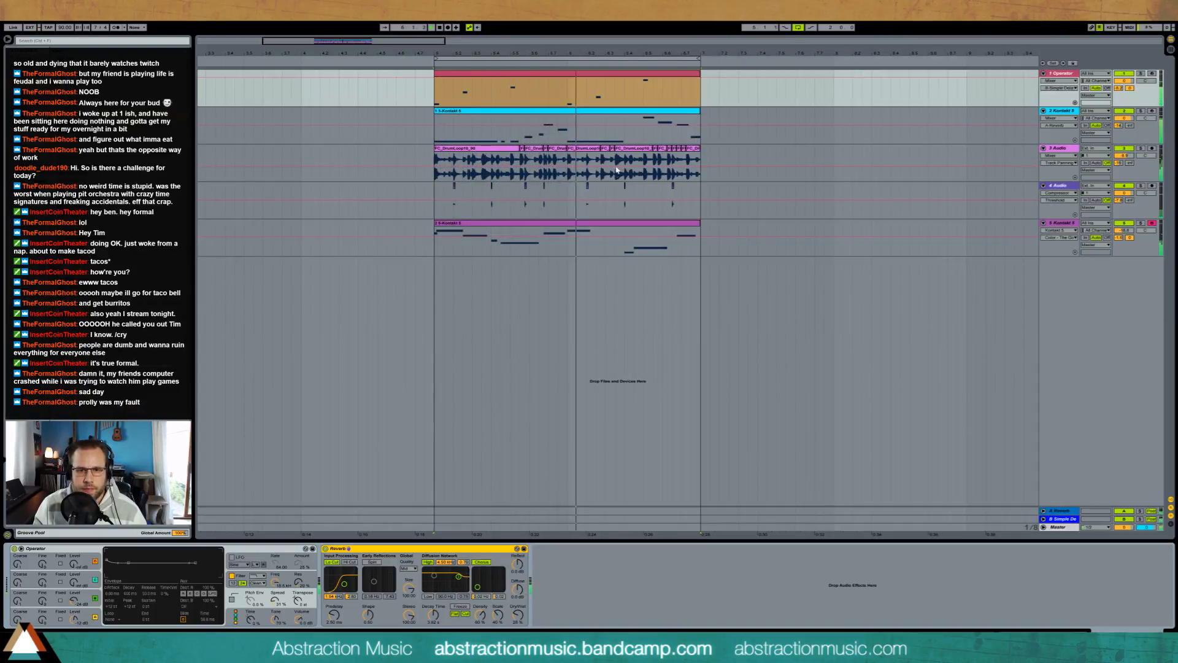
Step: Move the piano Kontakt track above all other tracks and rename it Piano
left_click_drag(1060, 223, 1054, 78)
key("ctrl+r")
type("Piano")
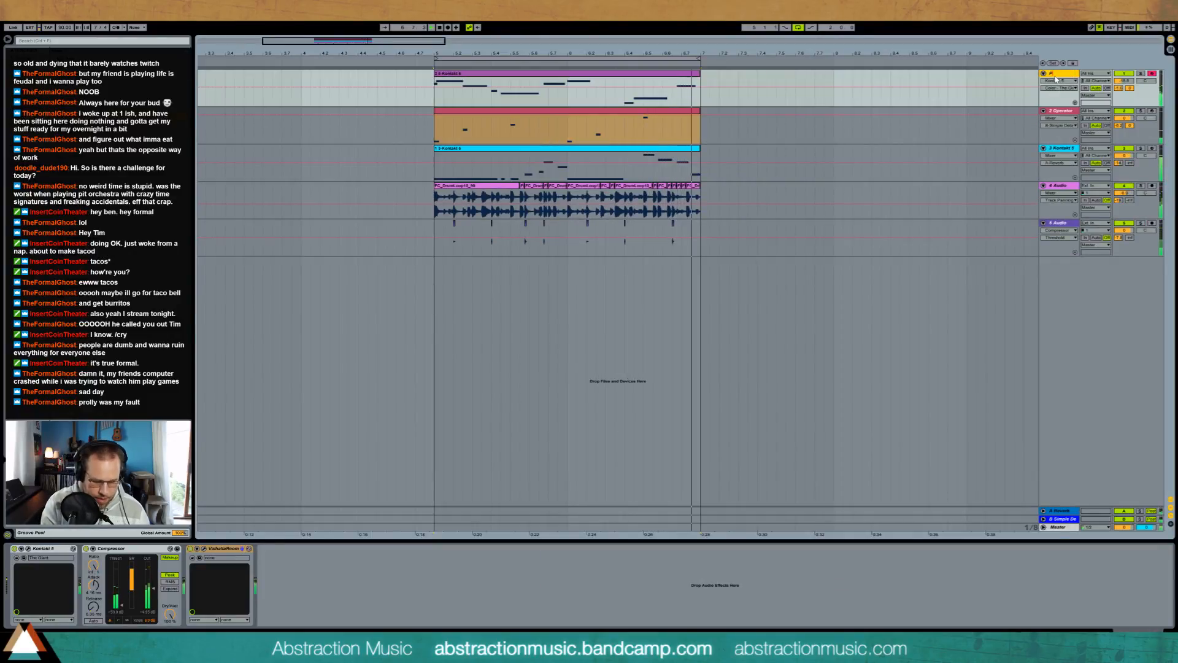
key("Return")
Step: Rename the Operator track Boops and the bass Kontakt track FunkyBass
left_click(1065, 111)
key("ctrl+r")
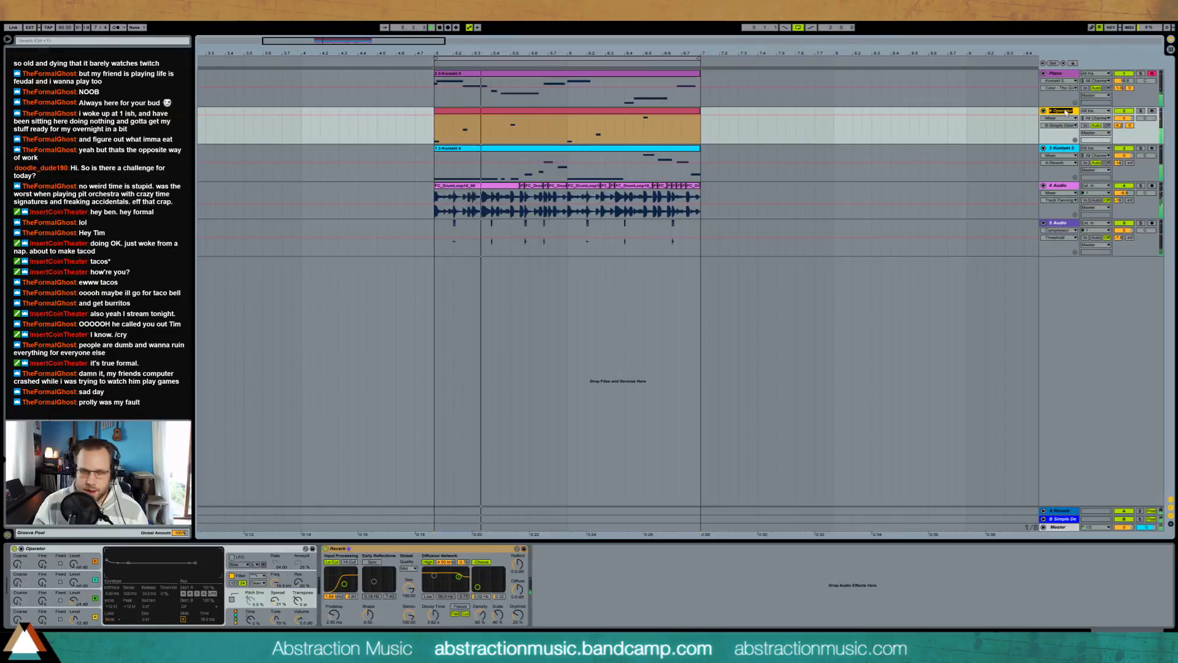
type("Boops")
key("Return")
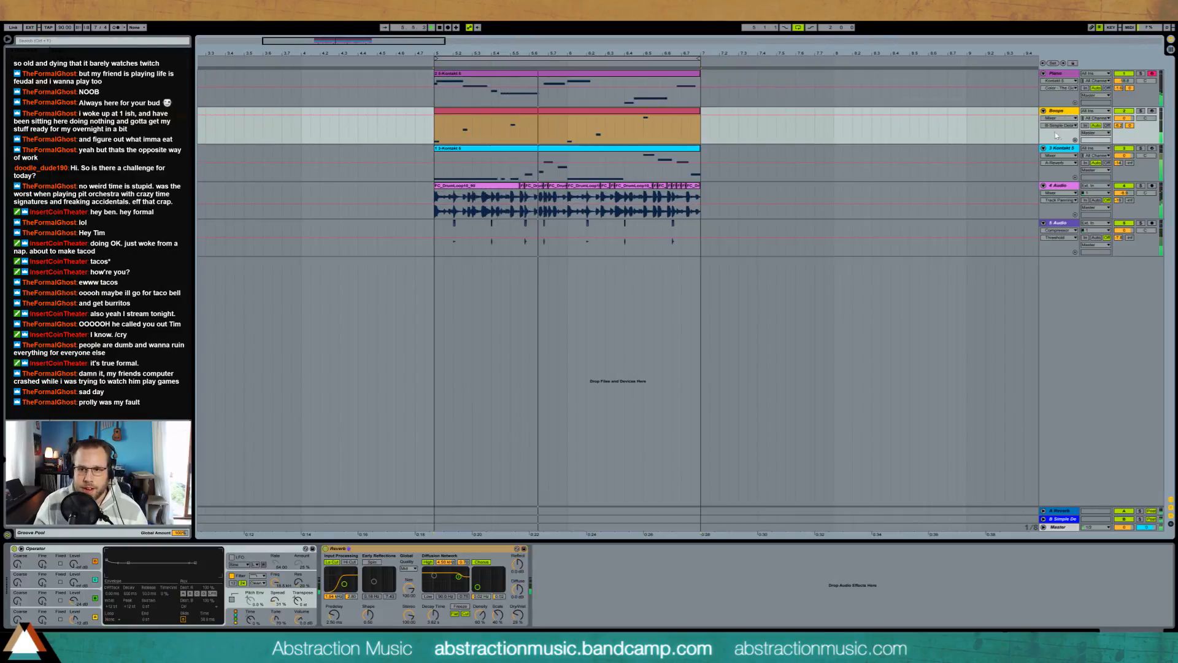
left_click(1065, 147)
key("ctrl+r")
type("Funky Bass")
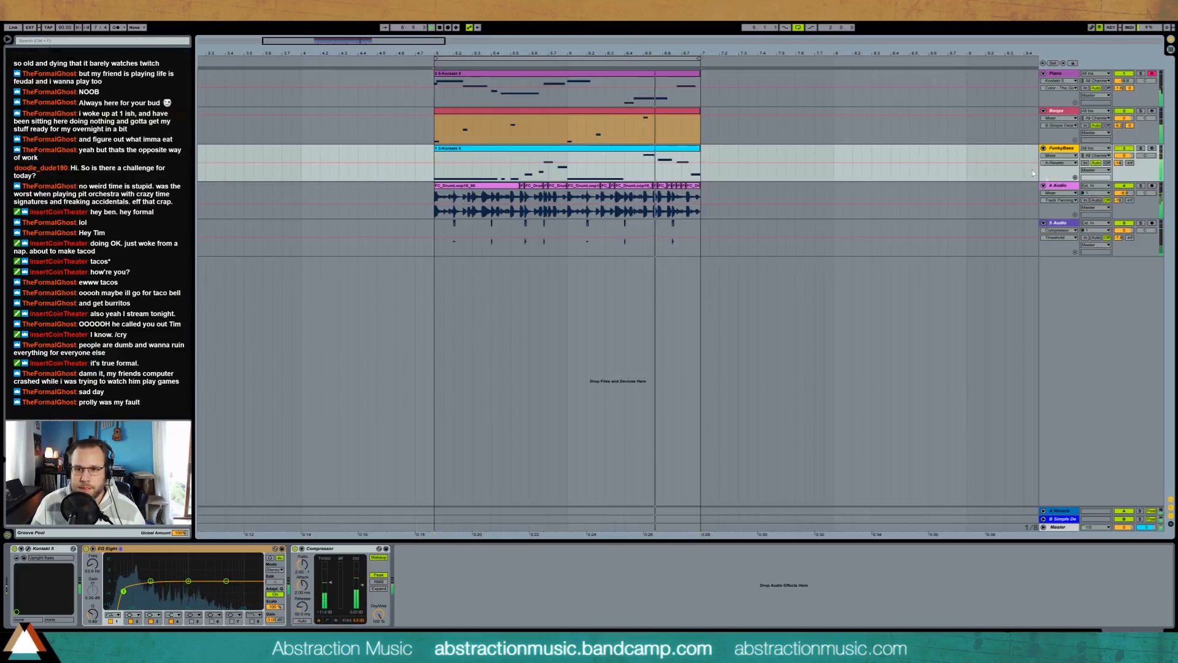
Step: Rename the sliced drum track Drumloop and the accent sample track Clack
left_click(1051, 184)
key("ctrl+r")
type("Drumloop")
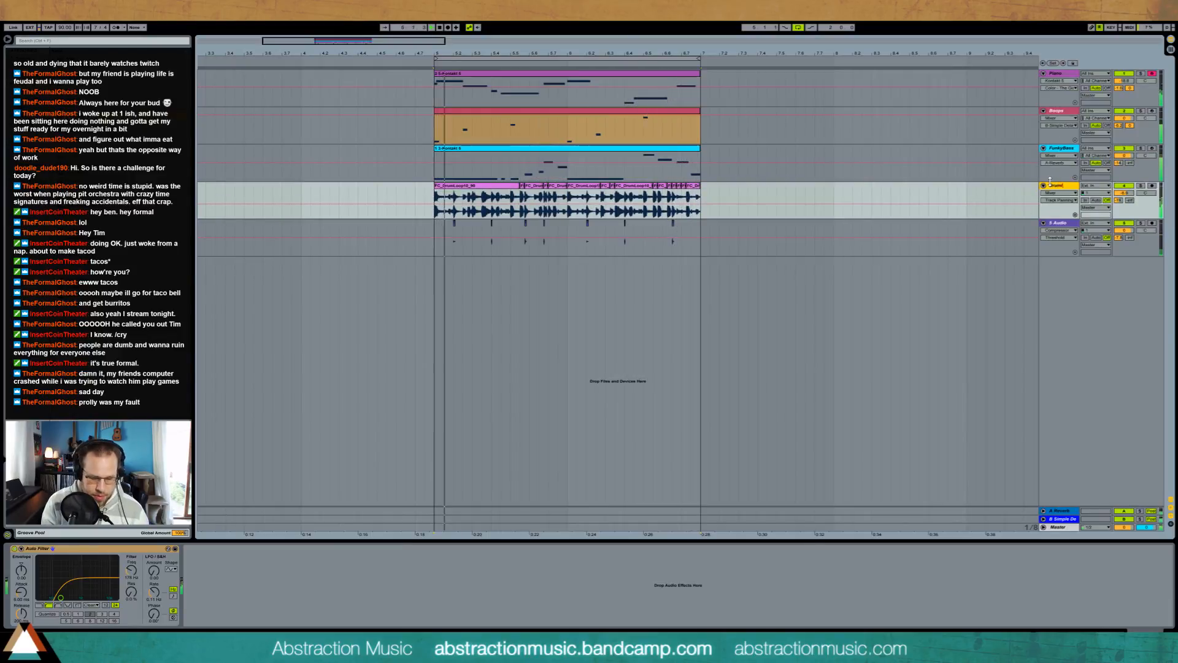
left_click(1055, 225)
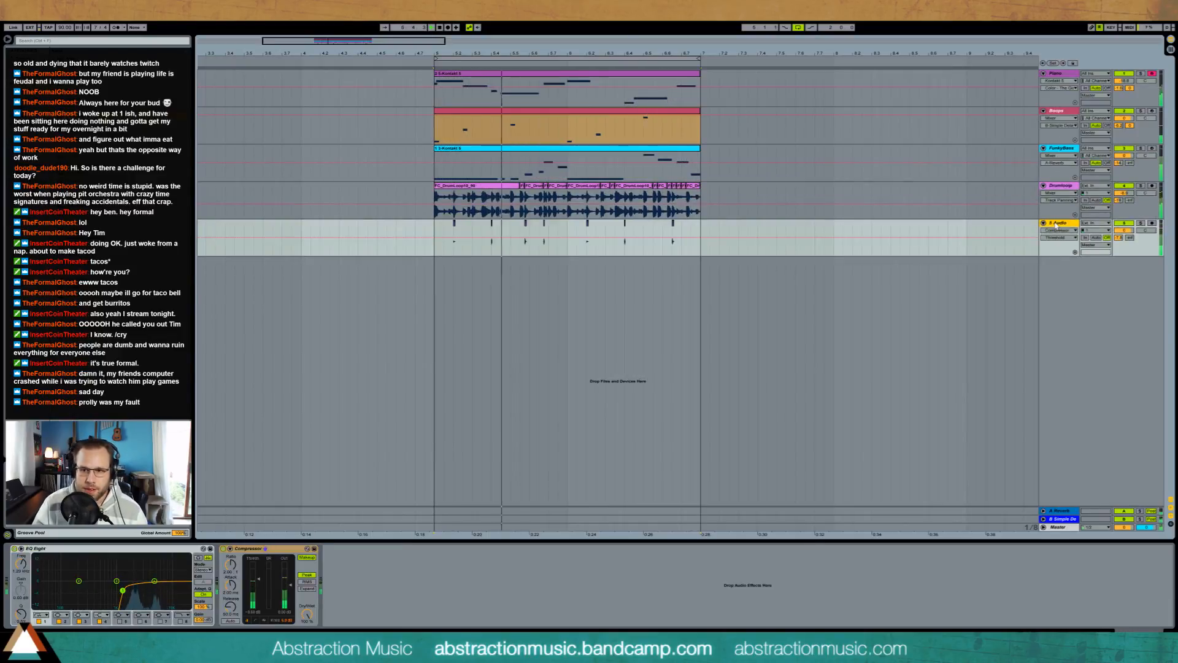
key("ctrl+r")
type("Click")
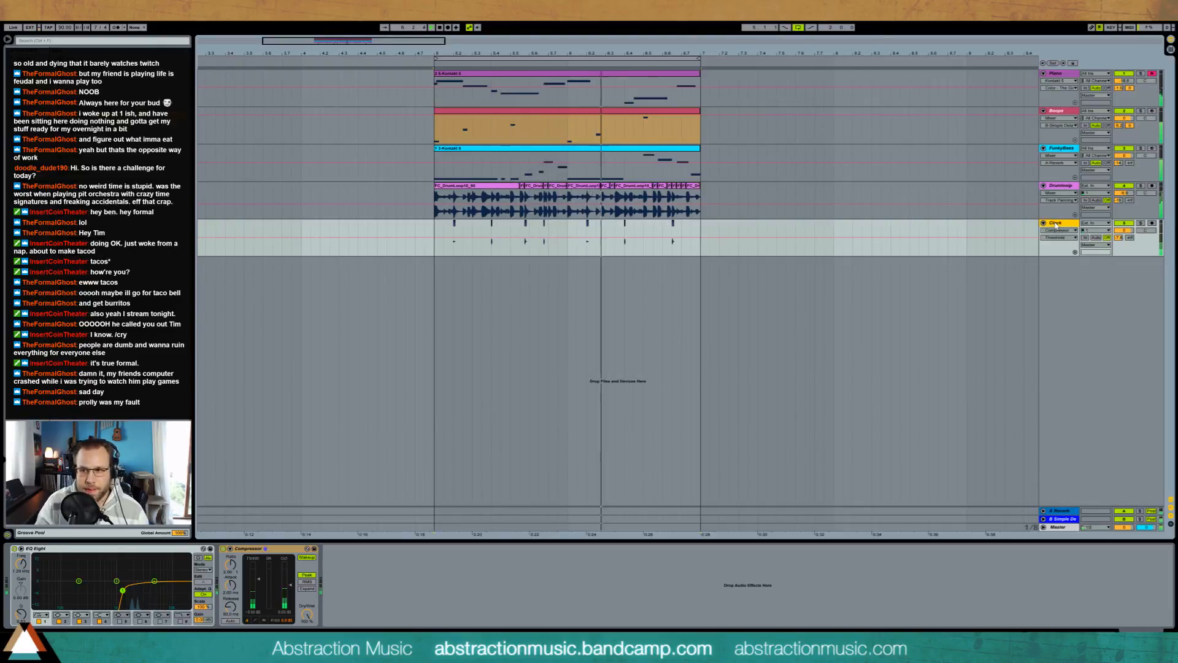
key("Return")
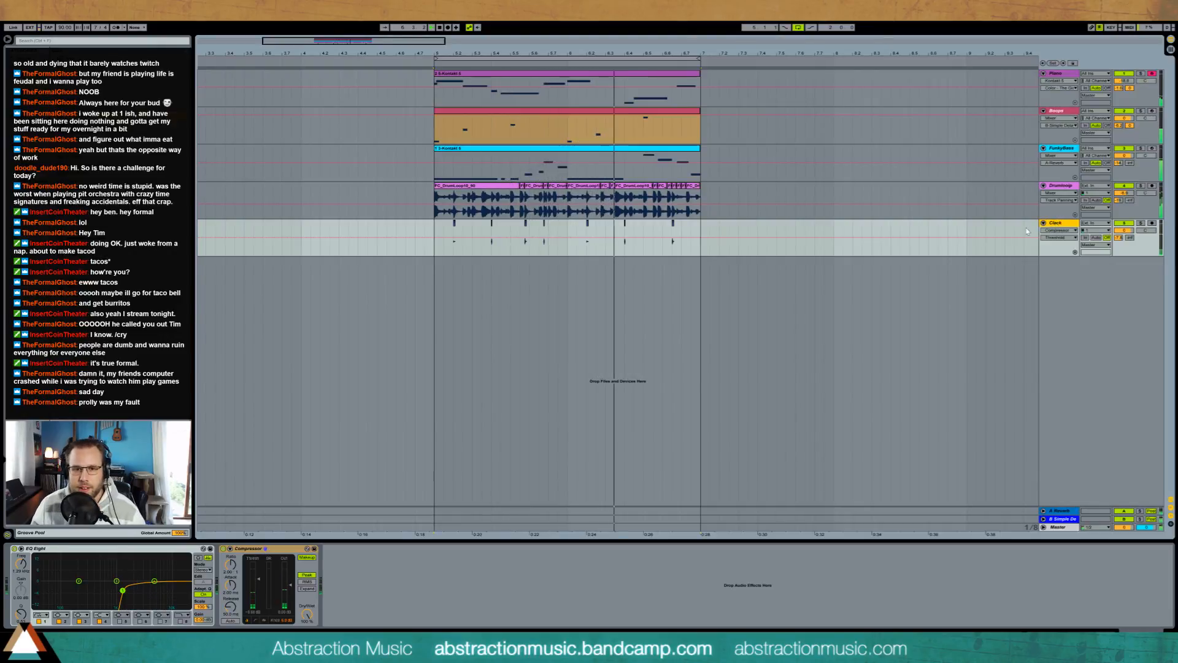
Step: Select the clips on all five tracks and move them together to start at bar 2
left_click_drag(345, 41, 369, 79)
left_click(502, 94)
key("ctrl+a")
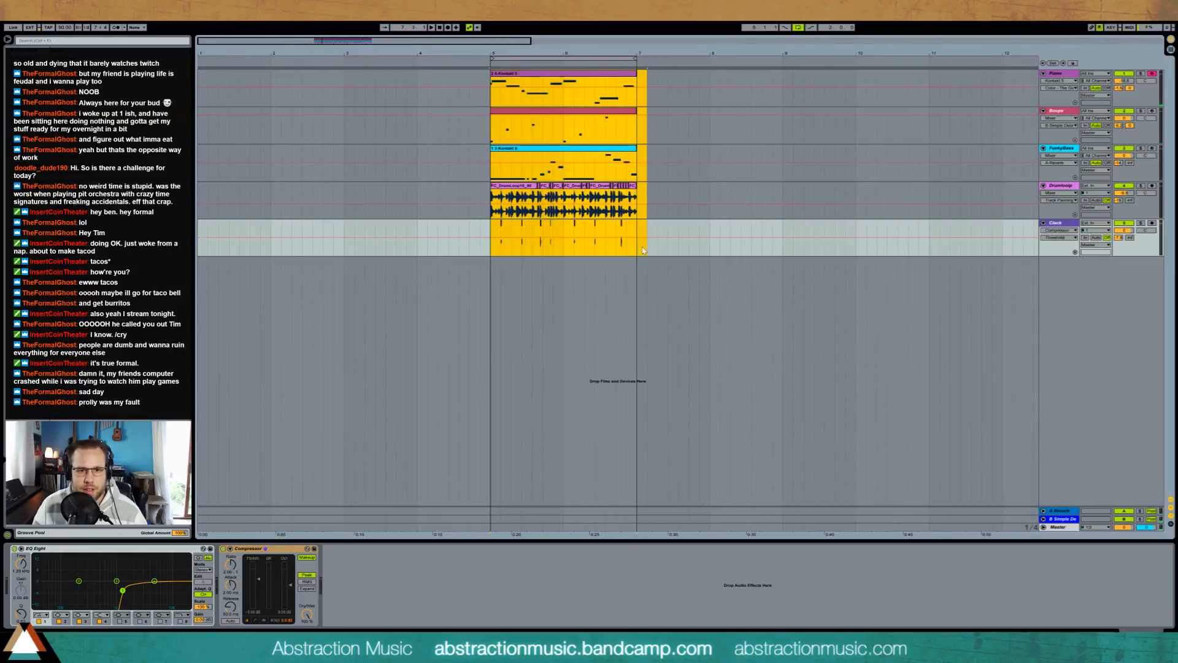
left_click_drag(557, 90, 330, 96)
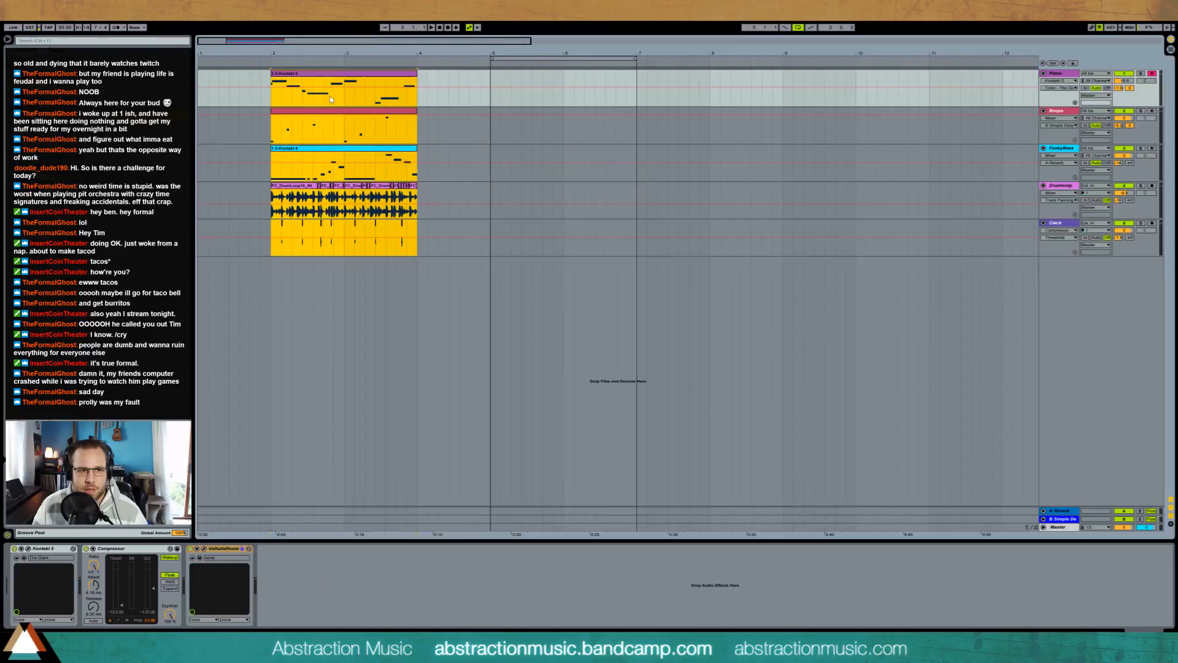
left_click(268, 95)
Step: Move the loop region to start at bar 2 and extend it to four bars, ending at bar 6
left_click_drag(535, 56, 317, 60)
left_click_drag(416, 59, 564, 70)
left_click(407, 128)
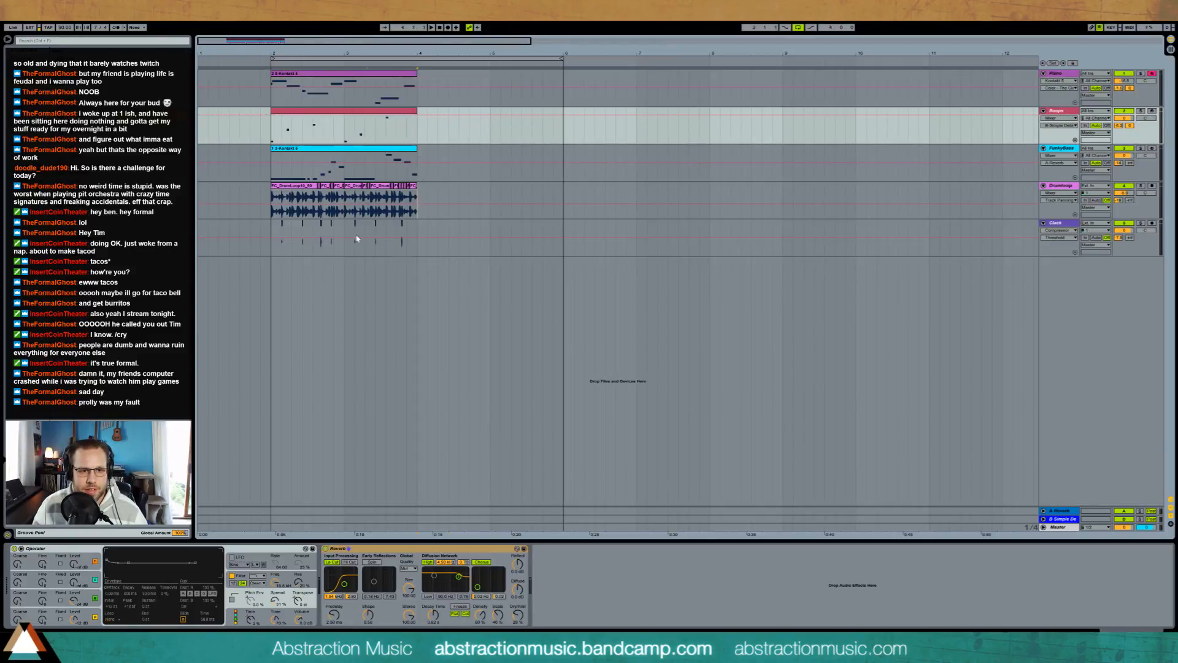
Step: Duplicate the clips on all five tracks so the copies fill bars 4 and 5
left_click_drag(357, 239, 281, 265)
key("ctrl+d")
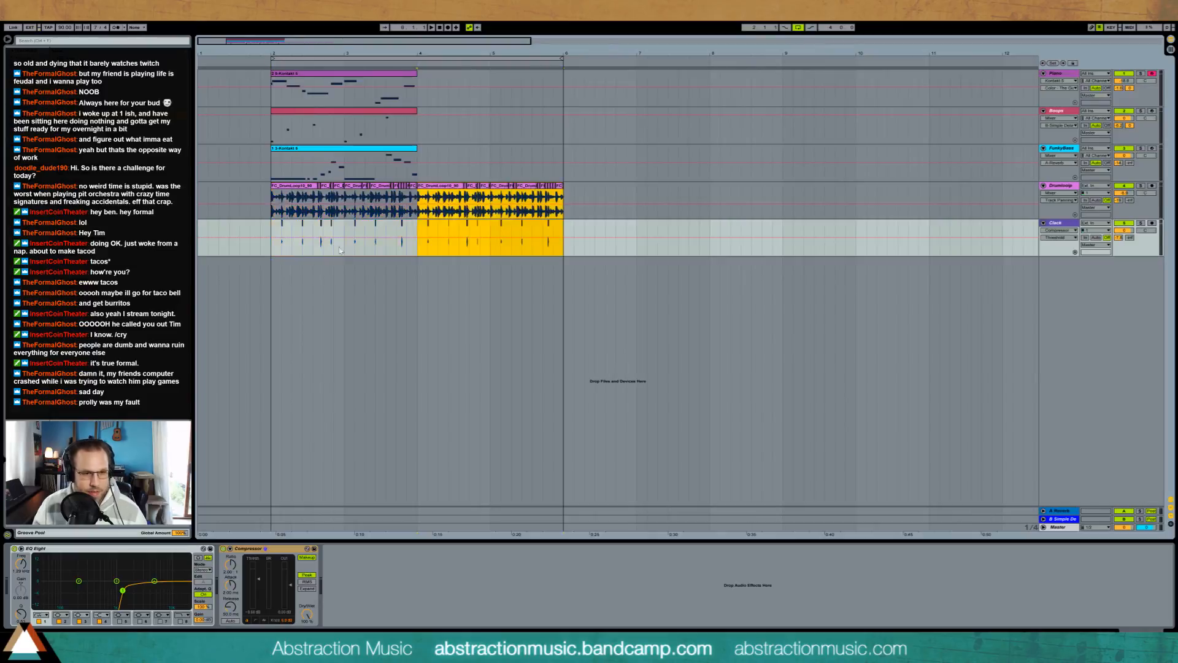
left_click(414, 149)
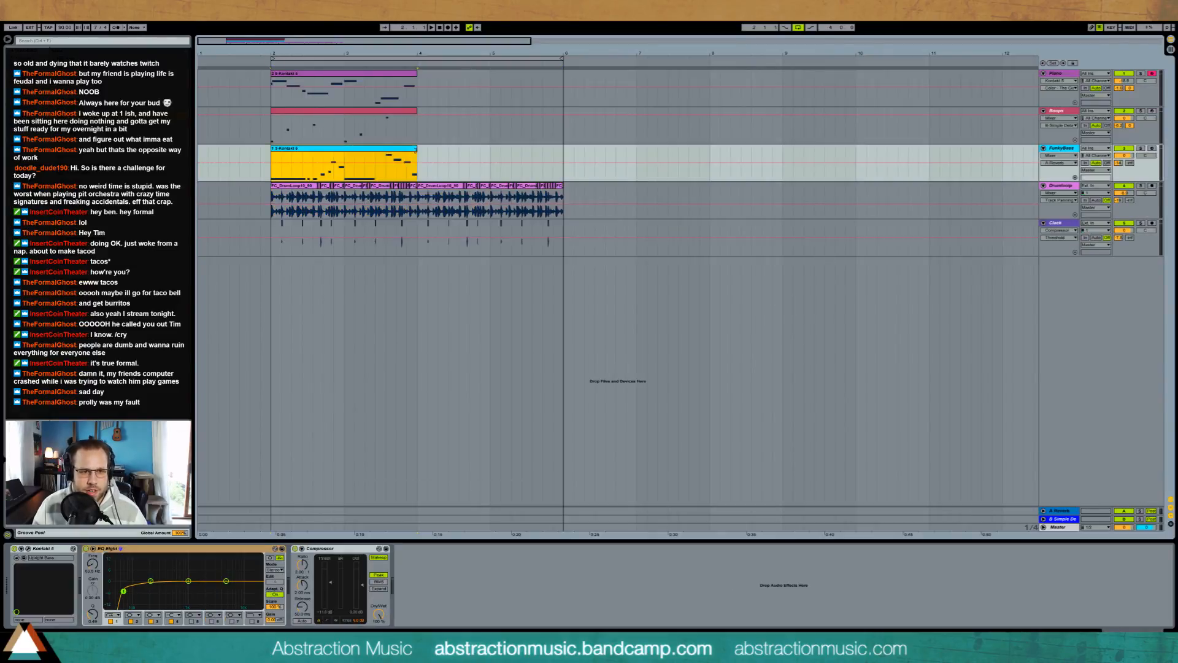
key("ctrl+d")
left_click(413, 116)
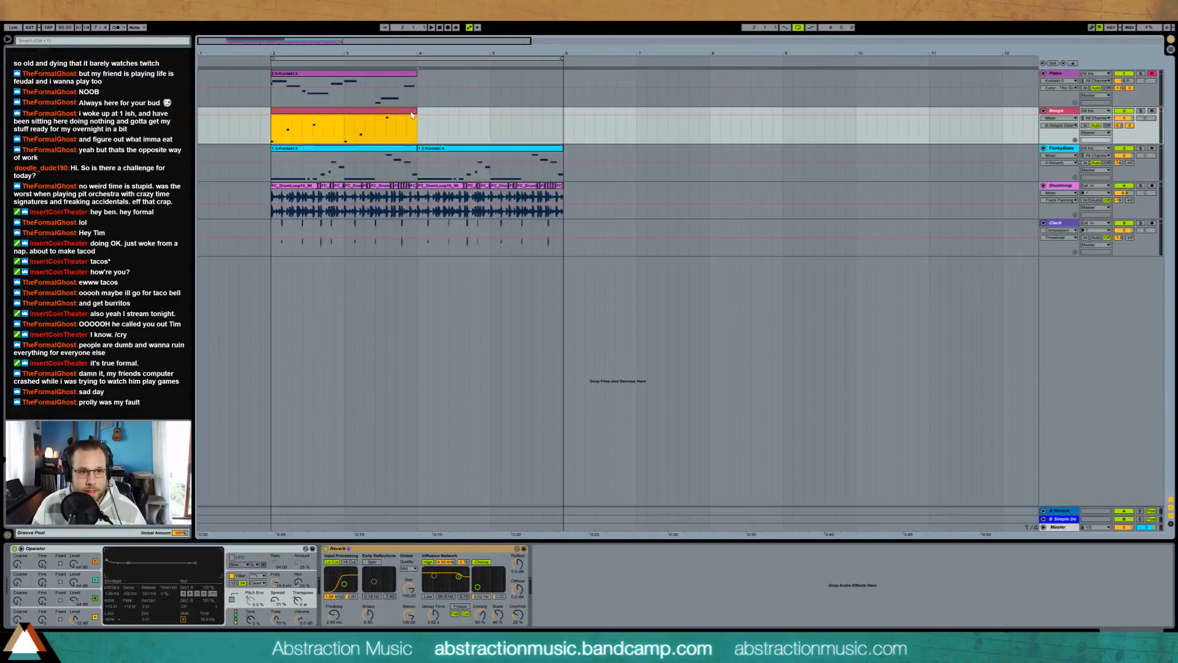
key("ctrl+d")
left_click(413, 86)
key("ctrl+d")
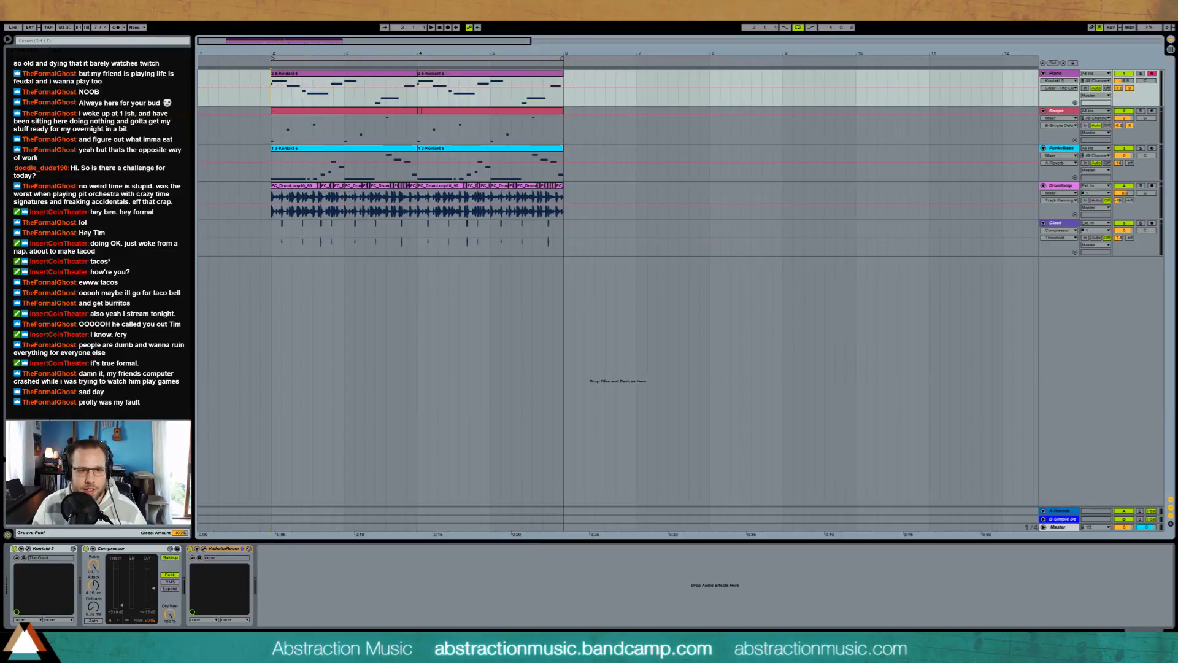
Step: Consolidate the duplicated clips on the Boops and FunkyBass tracks into one clip each, and play the four-bar loop
left_click(422, 115)
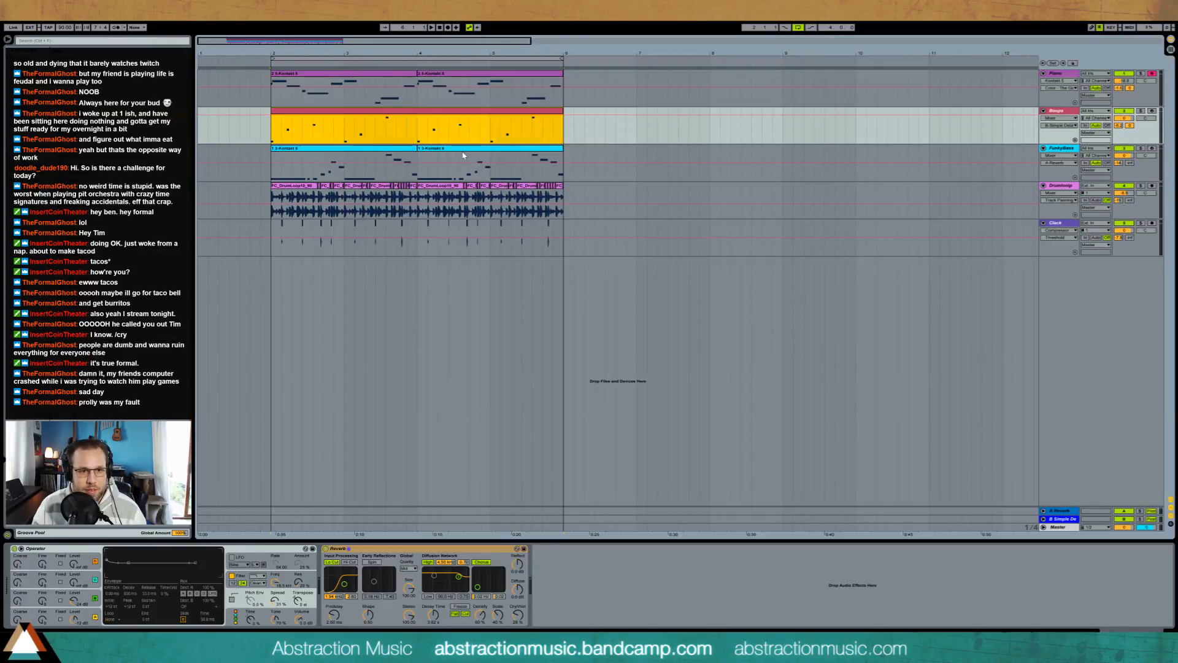
left_click(421, 157)
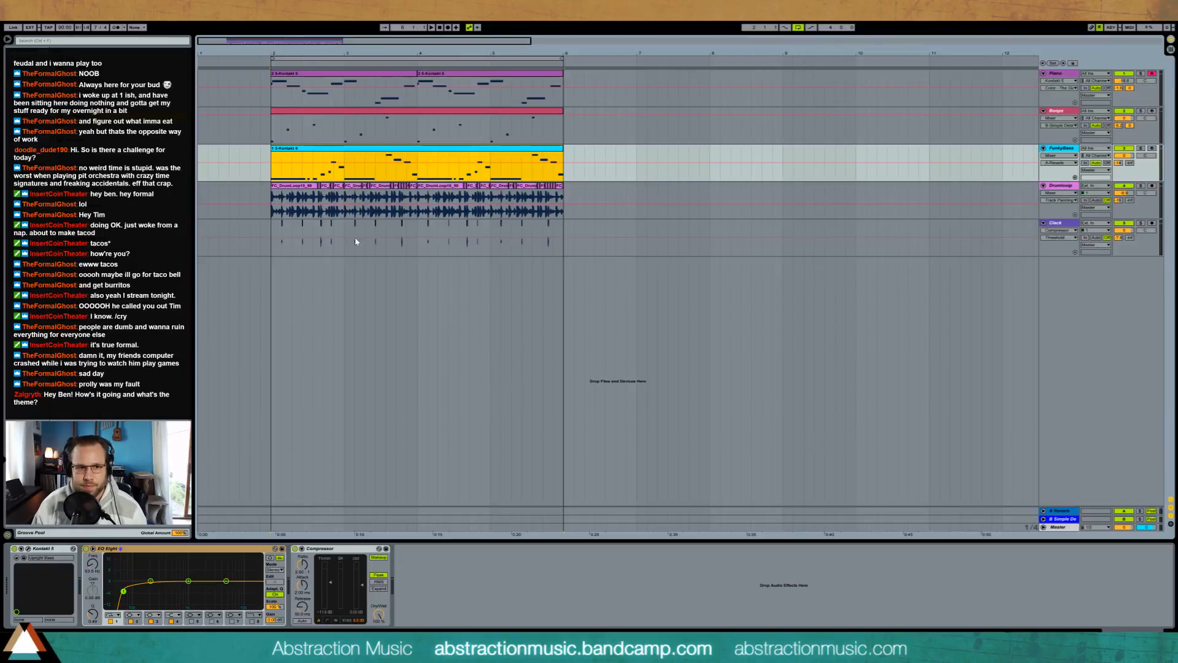
key("space")
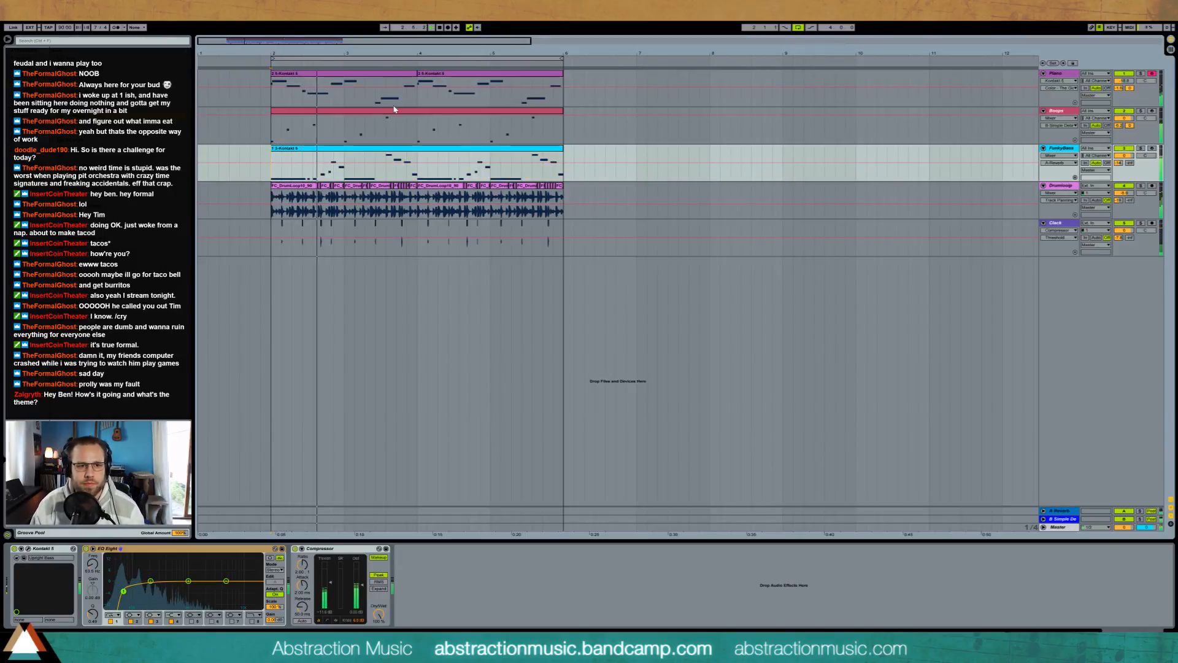
Step: Play the loop from bar 2 and consolidate the two Piano clips into one four-bar clip
left_click(356, 75)
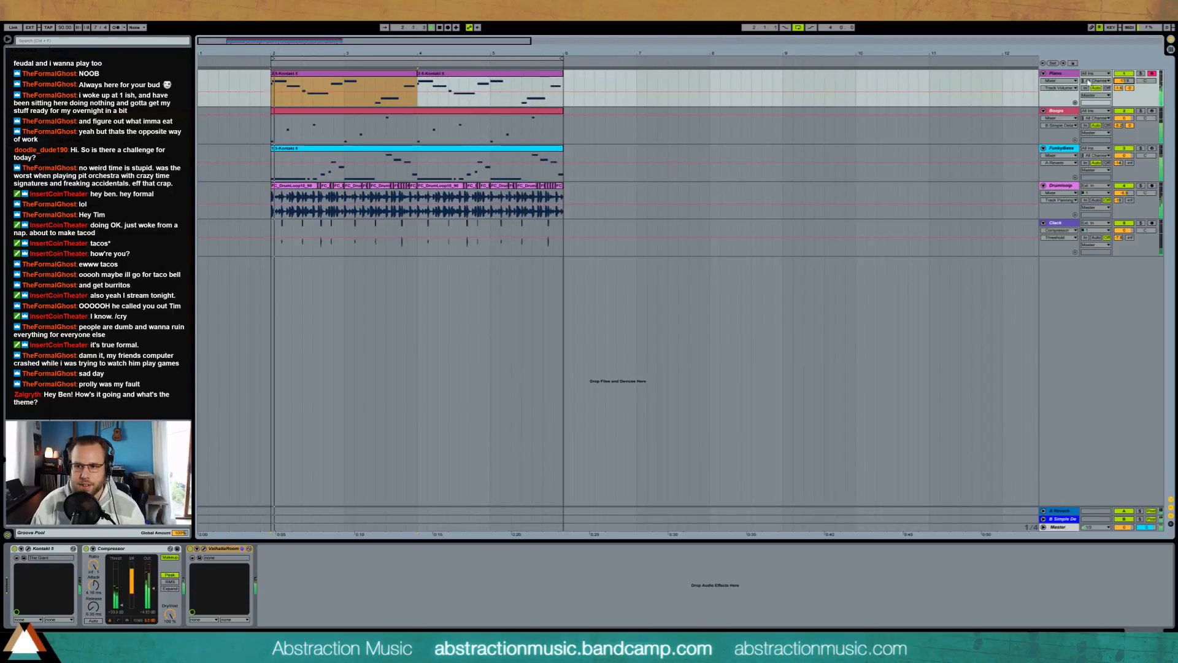
left_click(268, 102)
key("space")
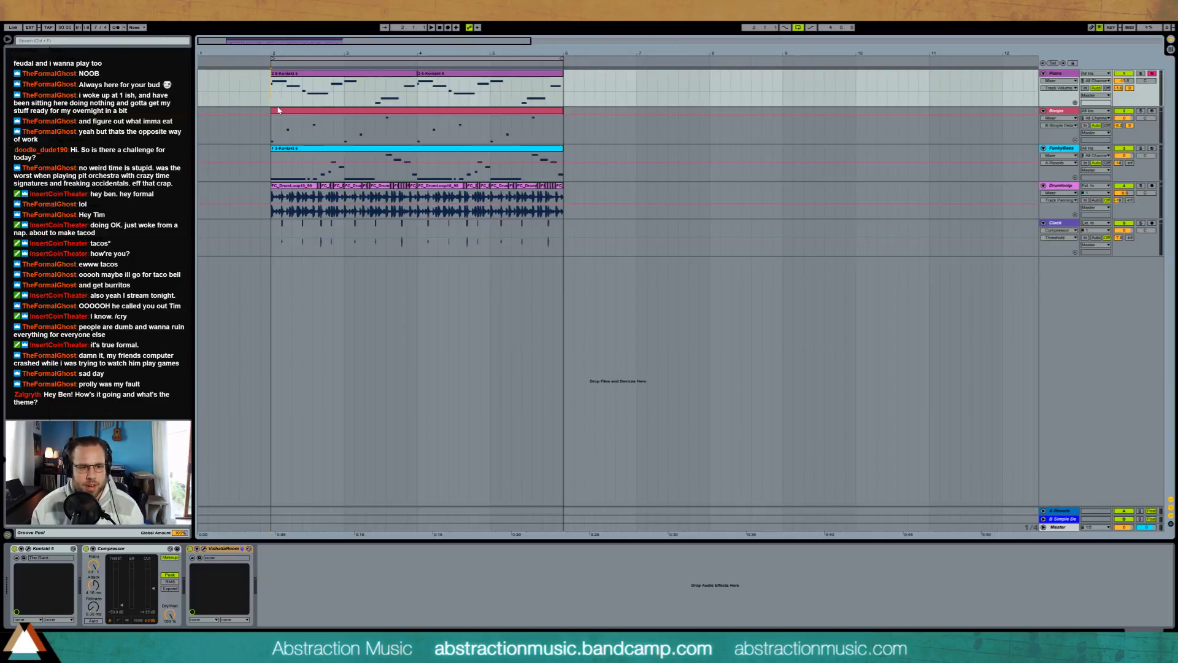
key("space")
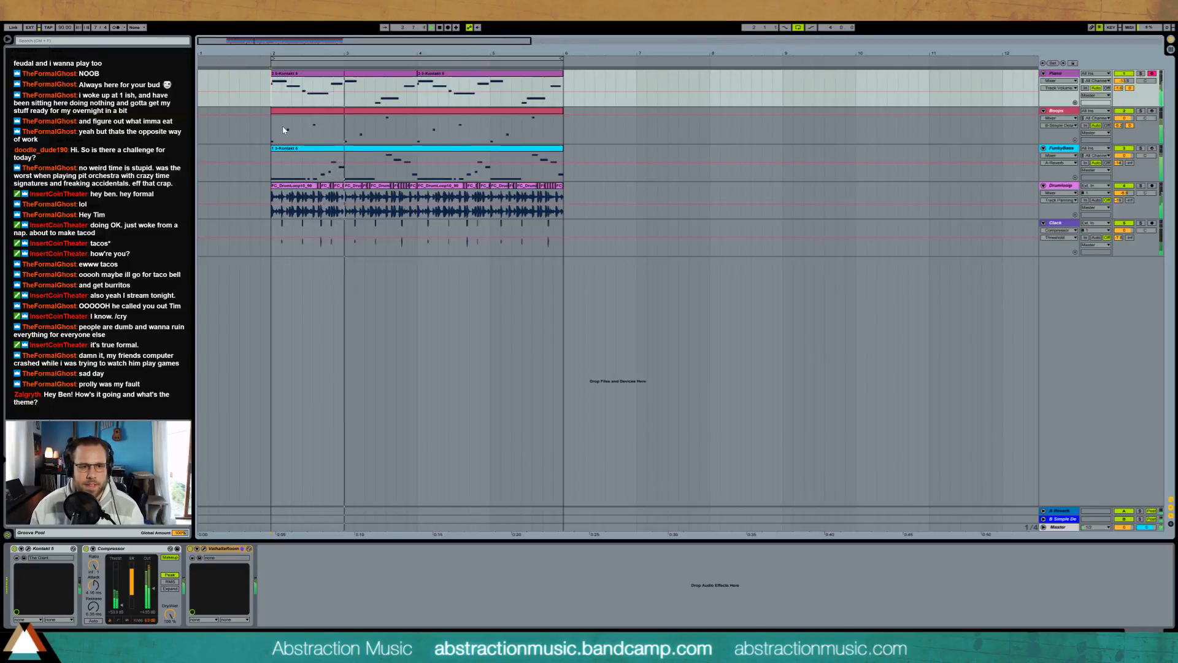
left_click(432, 74)
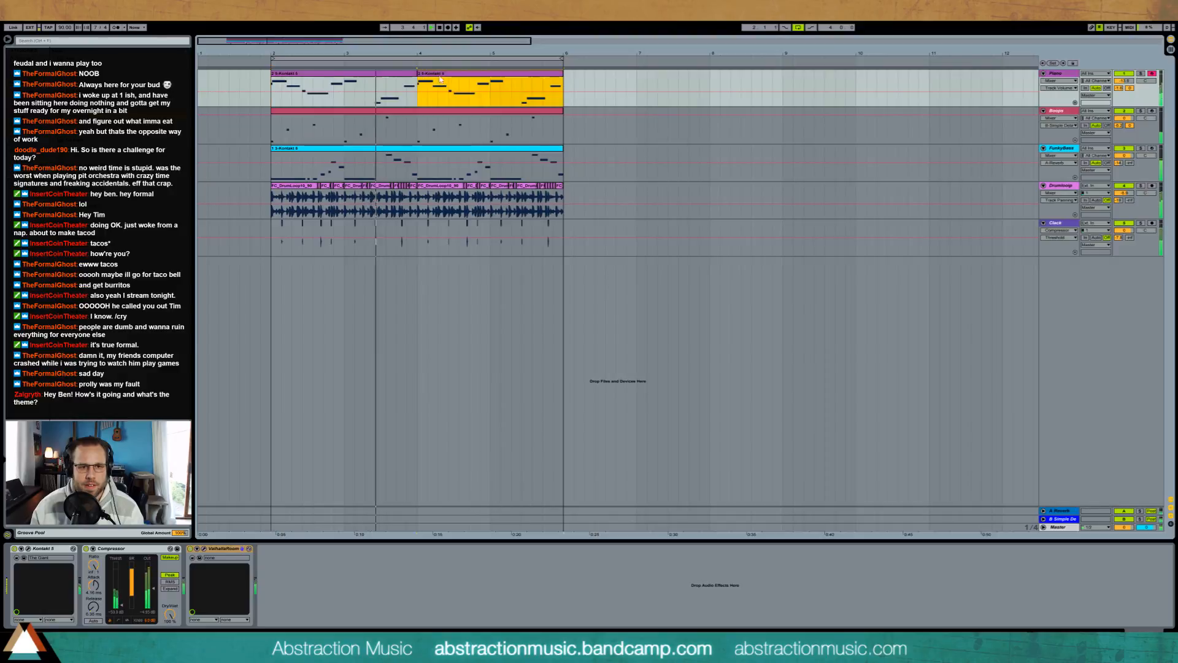
left_click(402, 74, "shift")
key("ctrl+j")
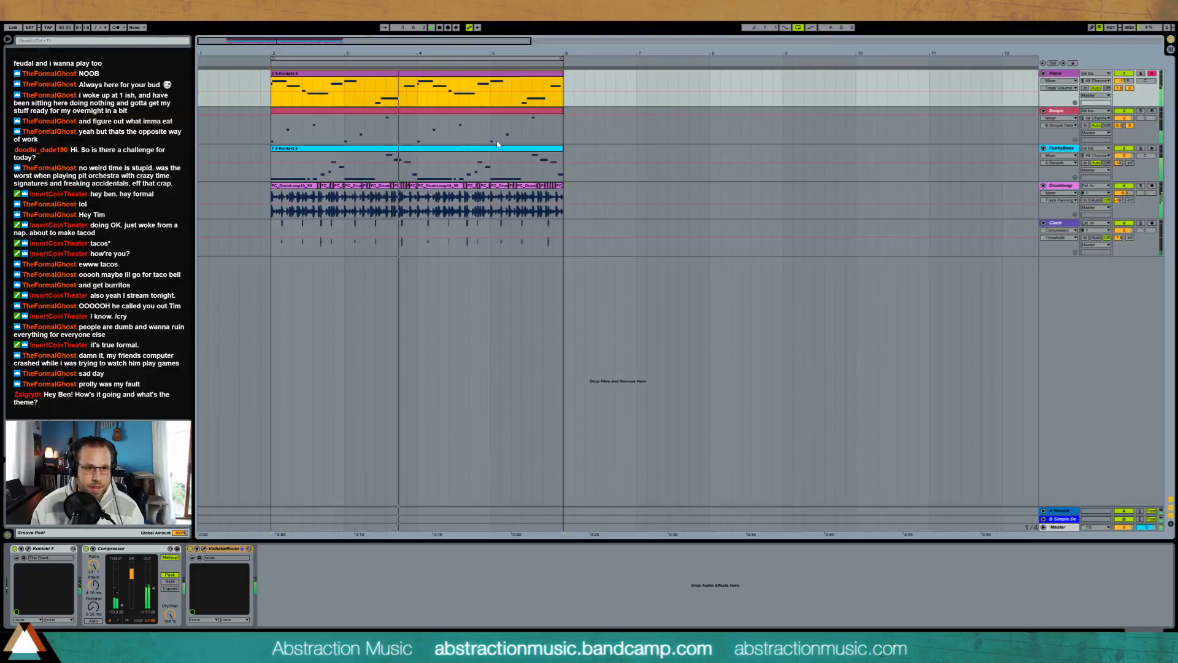
Step: Open the consolidated Piano clip's notes for editing
double_click(463, 74)
left_click(722, 485)
scroll(722, 484, "up", 2)
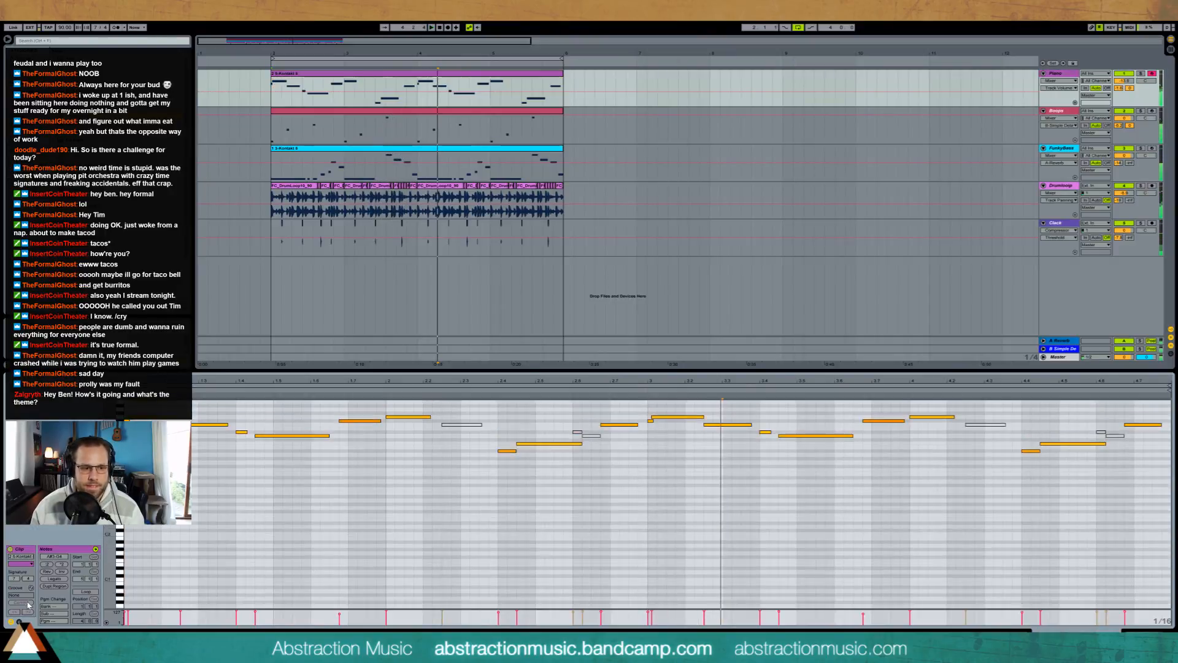
left_click(19, 622)
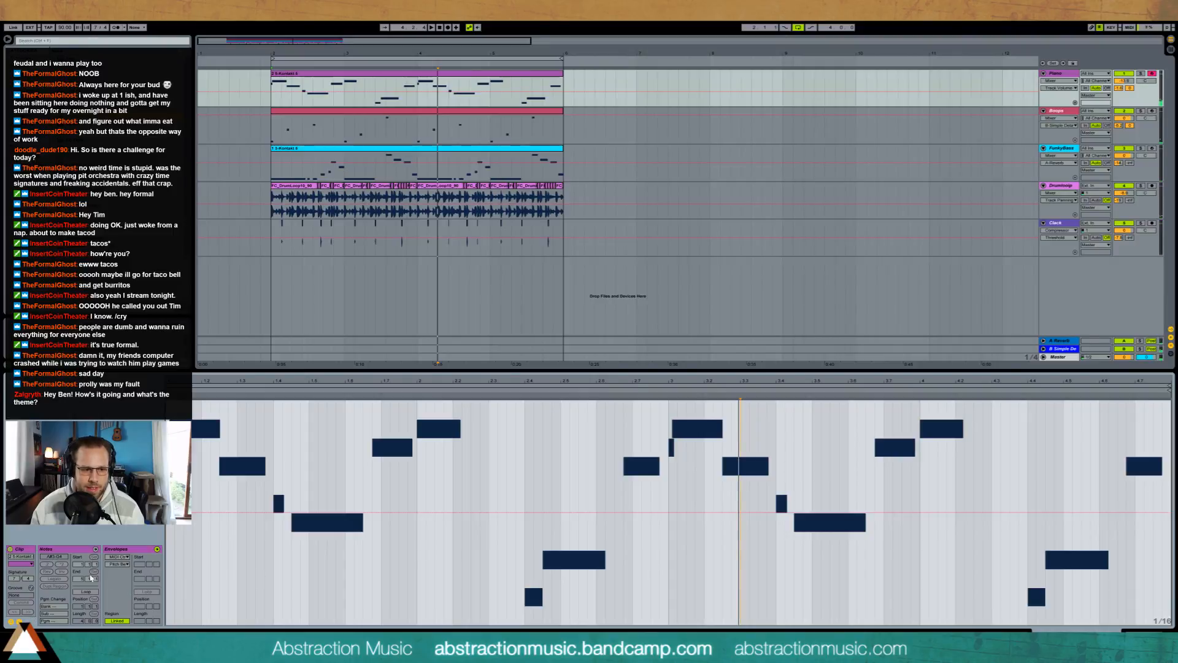
left_click(19, 621)
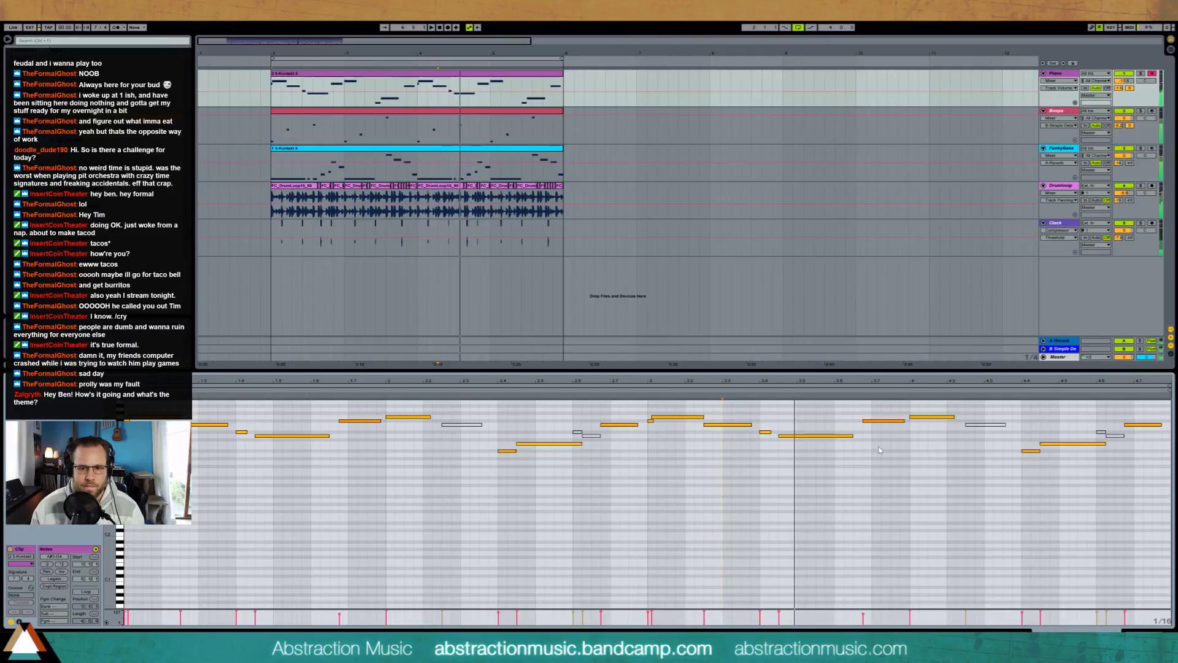
scroll(879, 449, "up", 4)
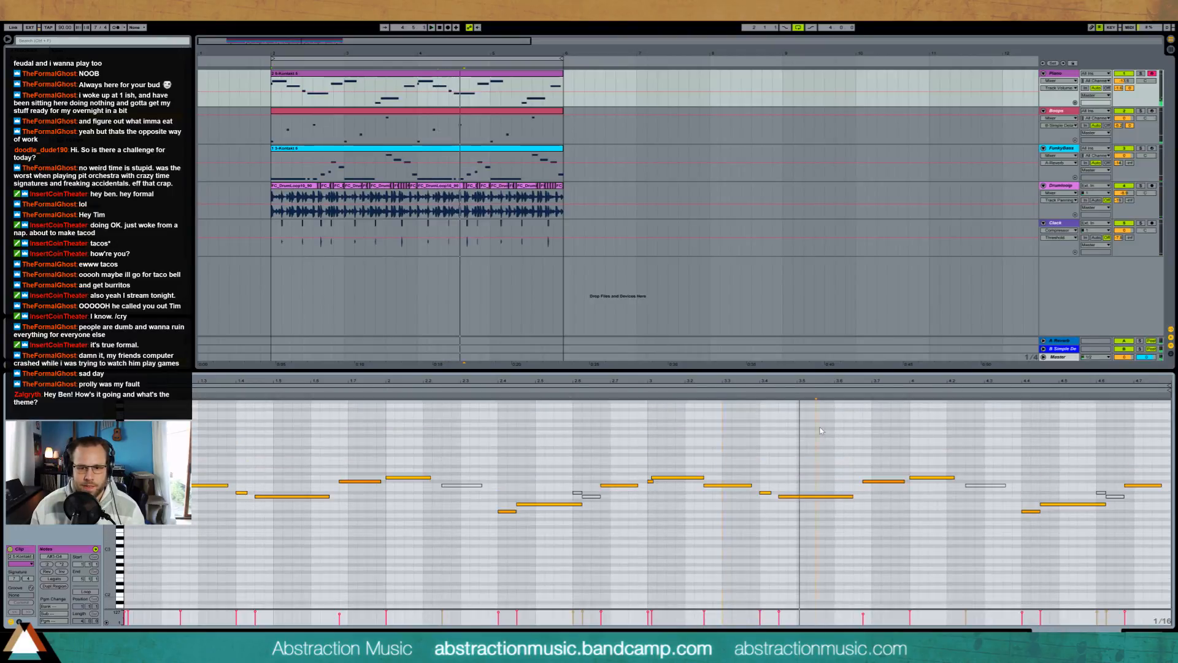
Step: Add two high notes in the Piano clip's third bar, lengthen both, and shorten the long low note to end where the first begins
double_click(821, 429)
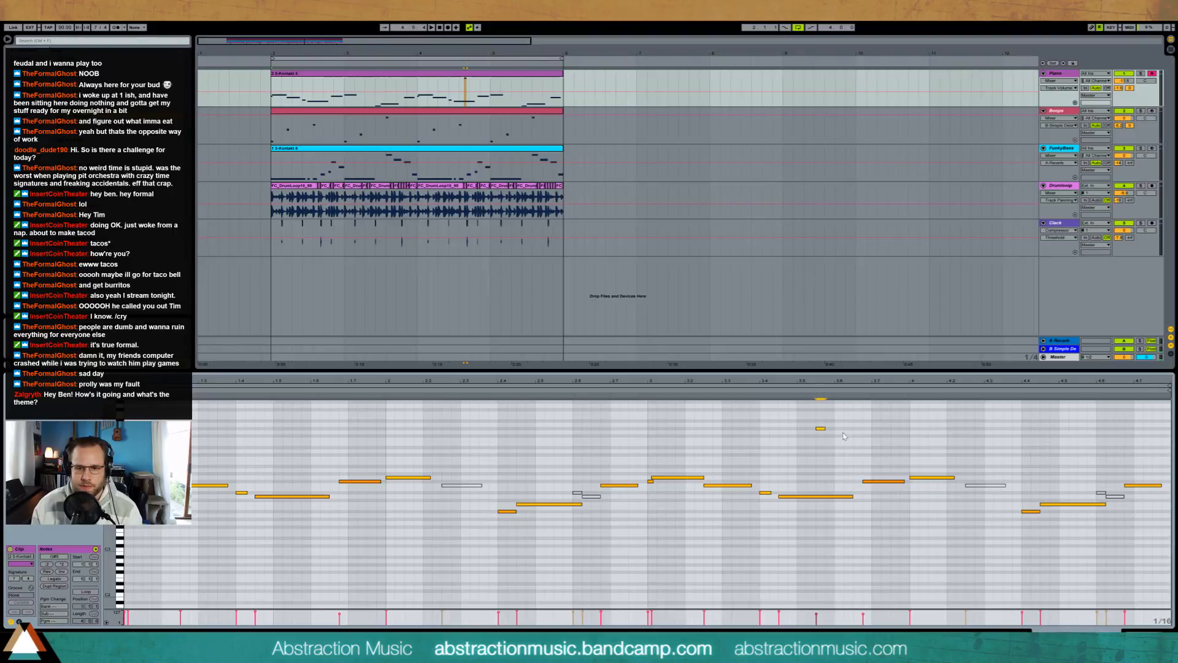
left_click(840, 497)
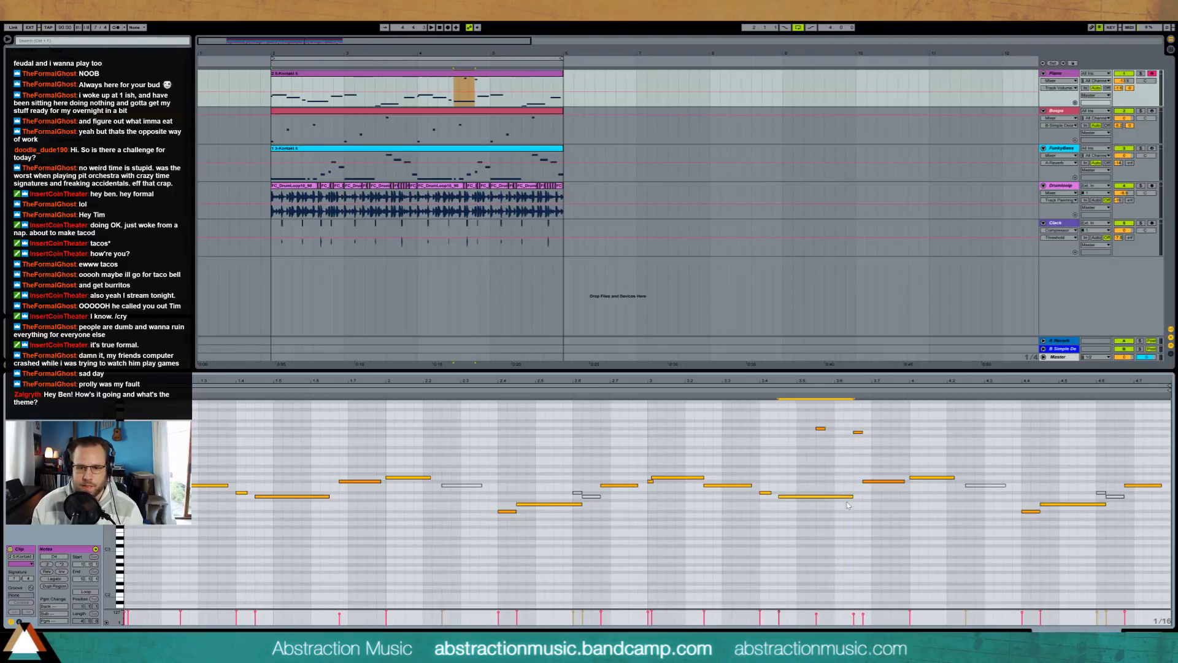
left_click_drag(834, 496, 817, 498)
left_click_drag(810, 423, 876, 460)
key("shift+Right")
left_click(771, 391)
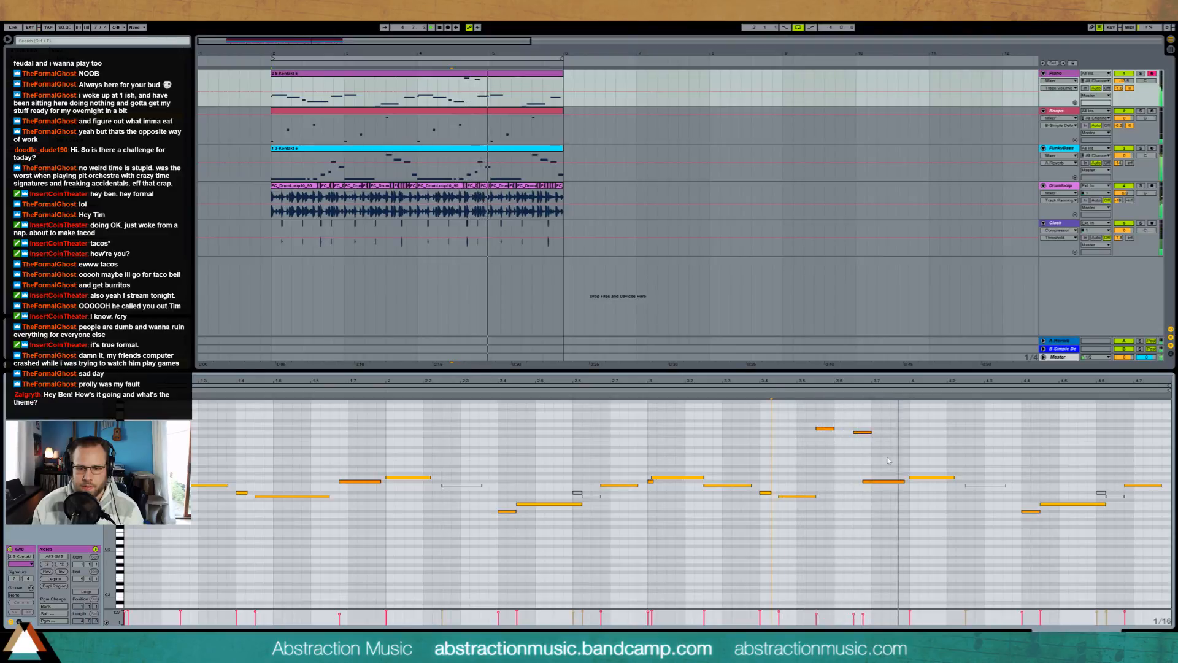
Step: Delete the Piano note following the two high notes, place the second high note directly after the first, and play the passage
left_click(884, 481)
key("Delete")
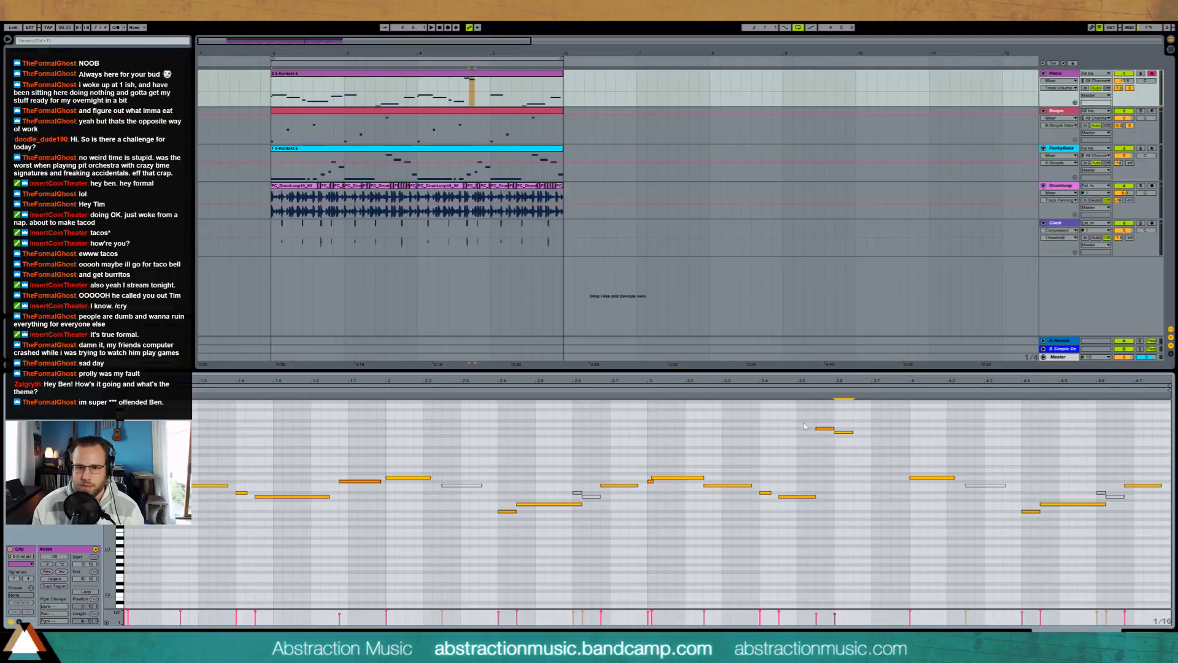
left_click(750, 390)
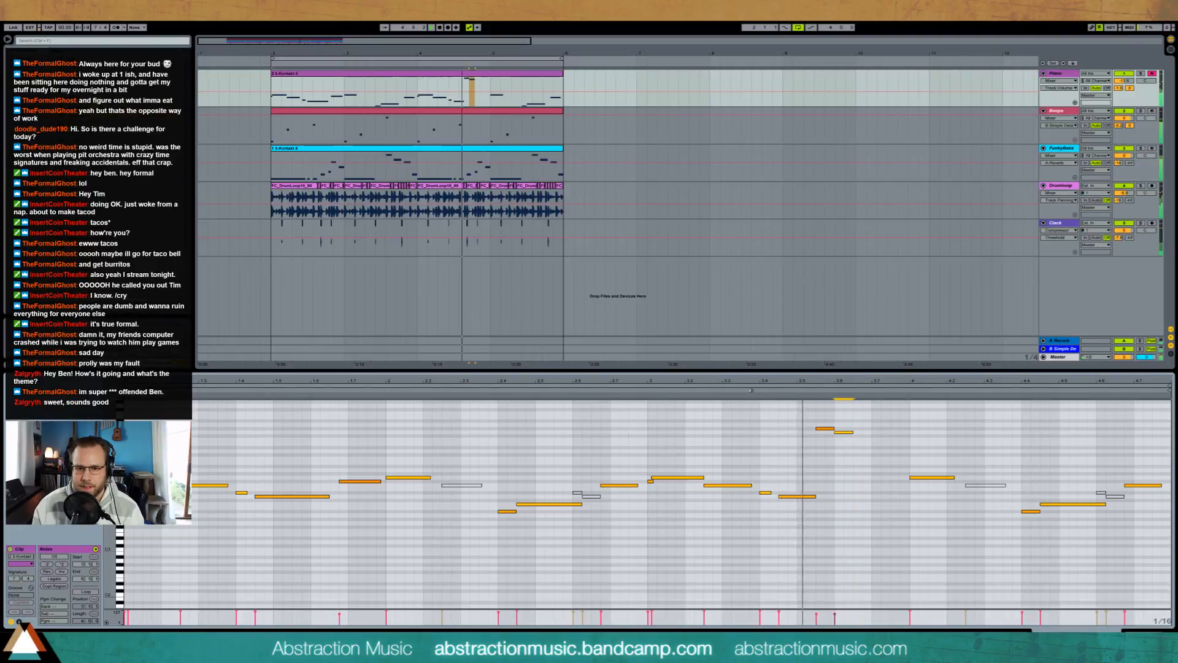
key("space")
Step: Shorten the first high Piano note slightly, lengthen the second one, and play the phrase back
left_click_drag(823, 414, 872, 451)
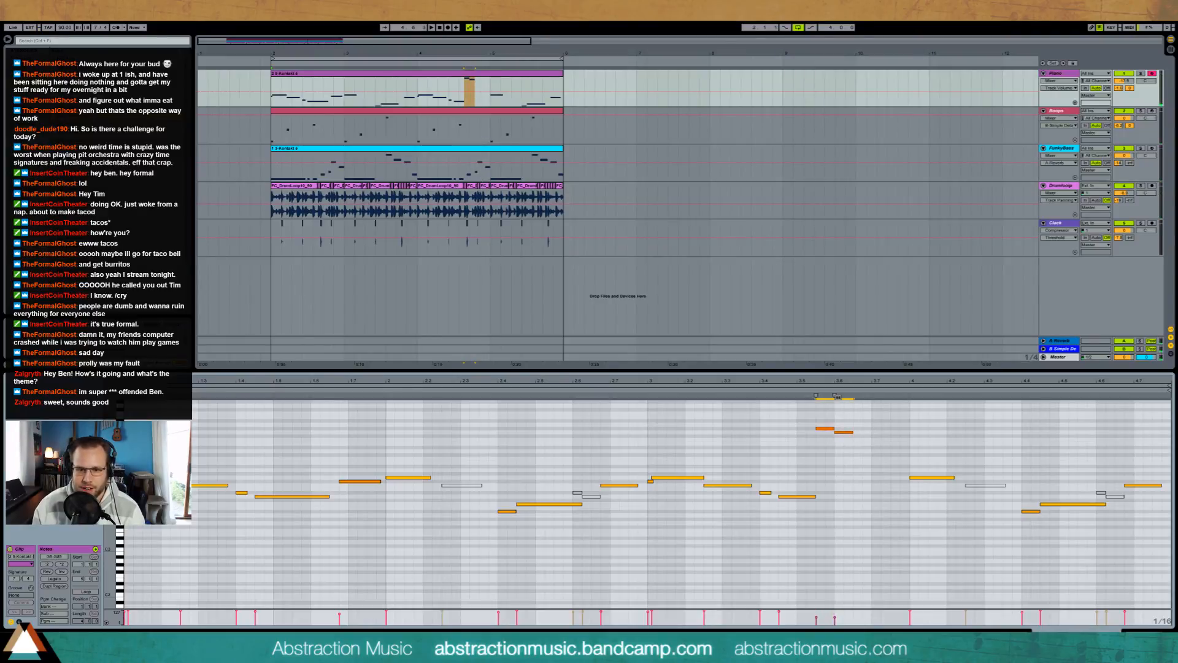
left_click(872, 442)
left_click(831, 429)
left_click_drag(833, 426, 859, 433)
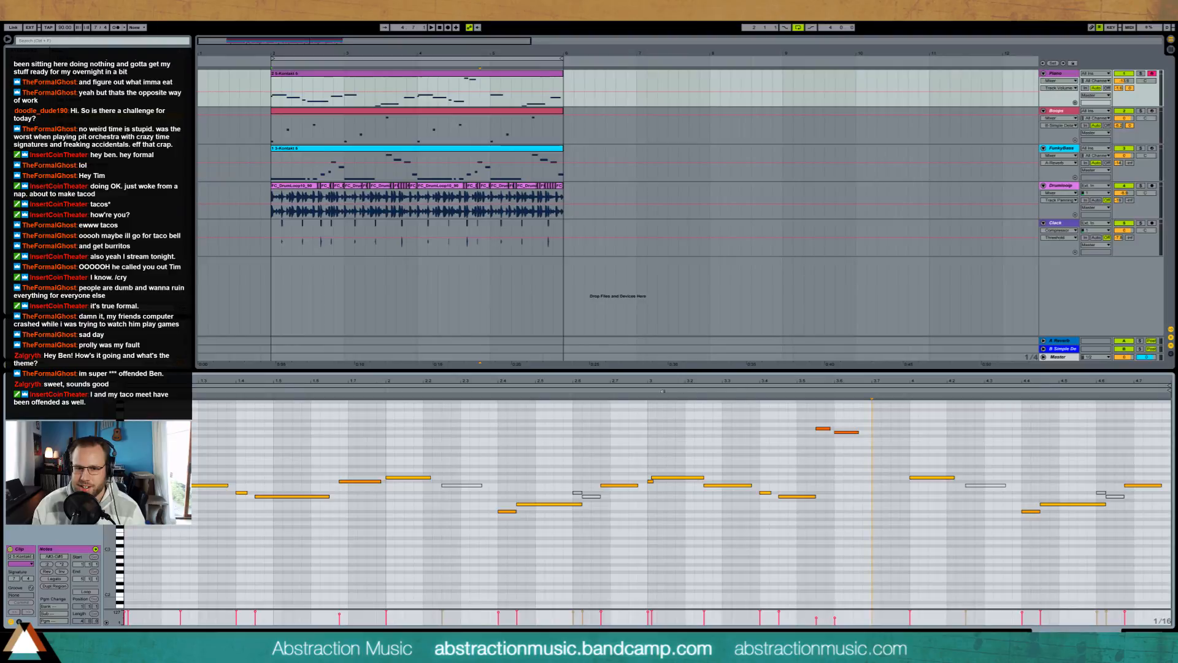
left_click(645, 389)
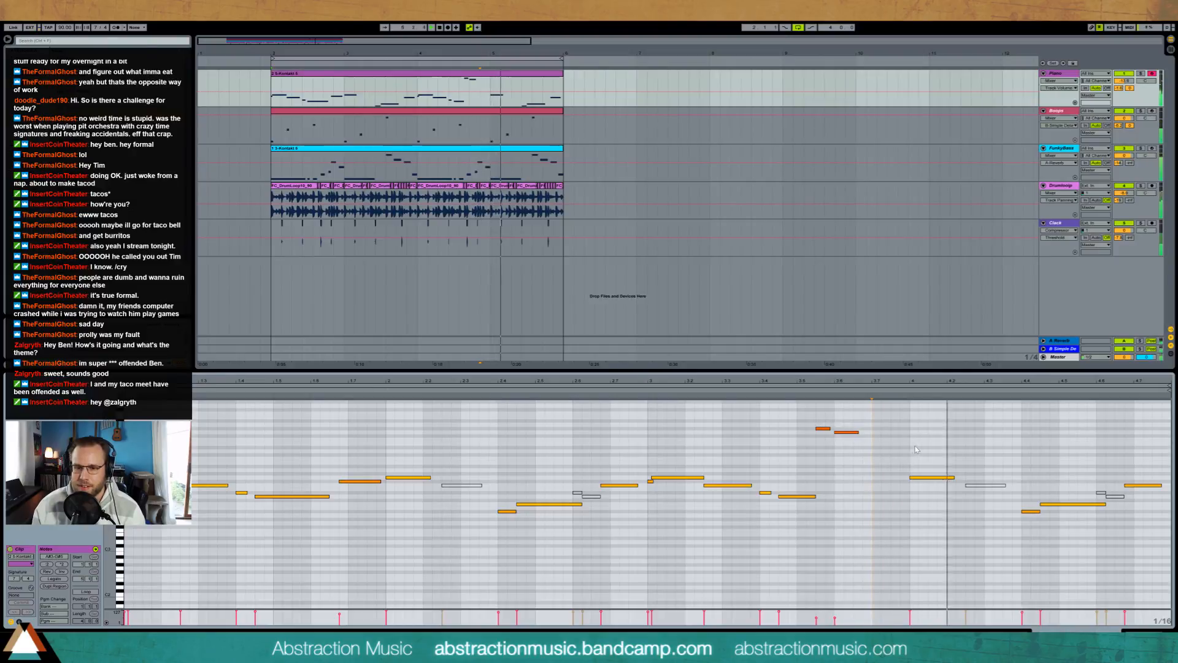
key("space")
Step: Add a half-beat lead-in note just before the Piano clip's fourth bar, a semitone above that bar's first note, and play it
left_click(977, 446)
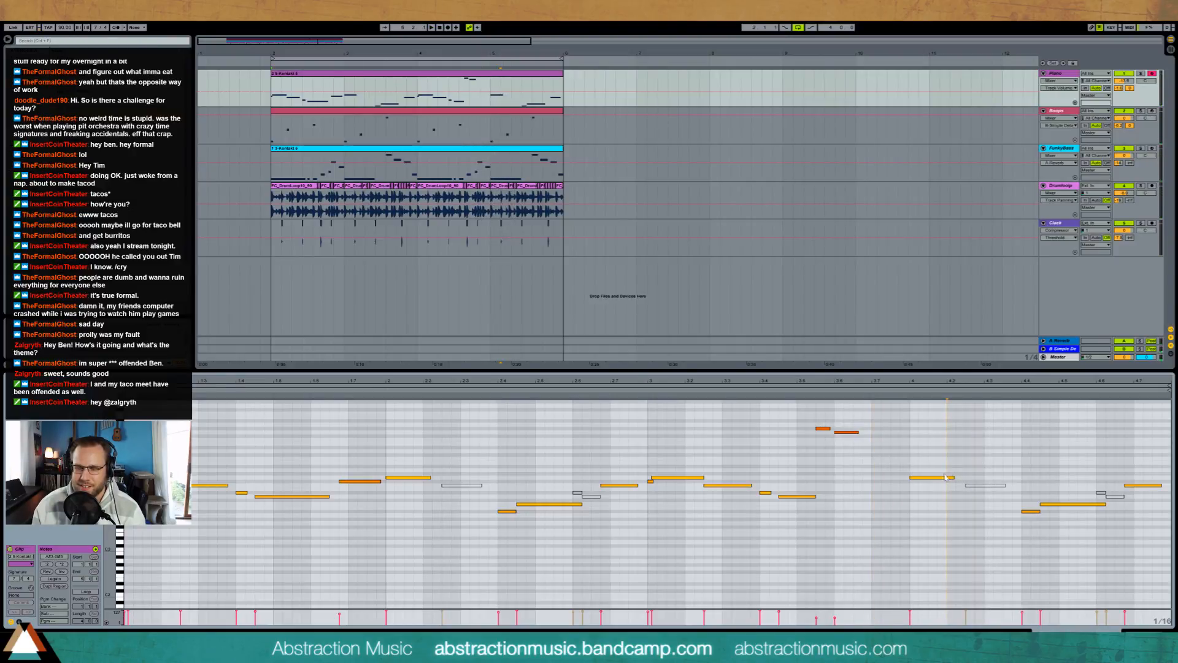
left_click(921, 502)
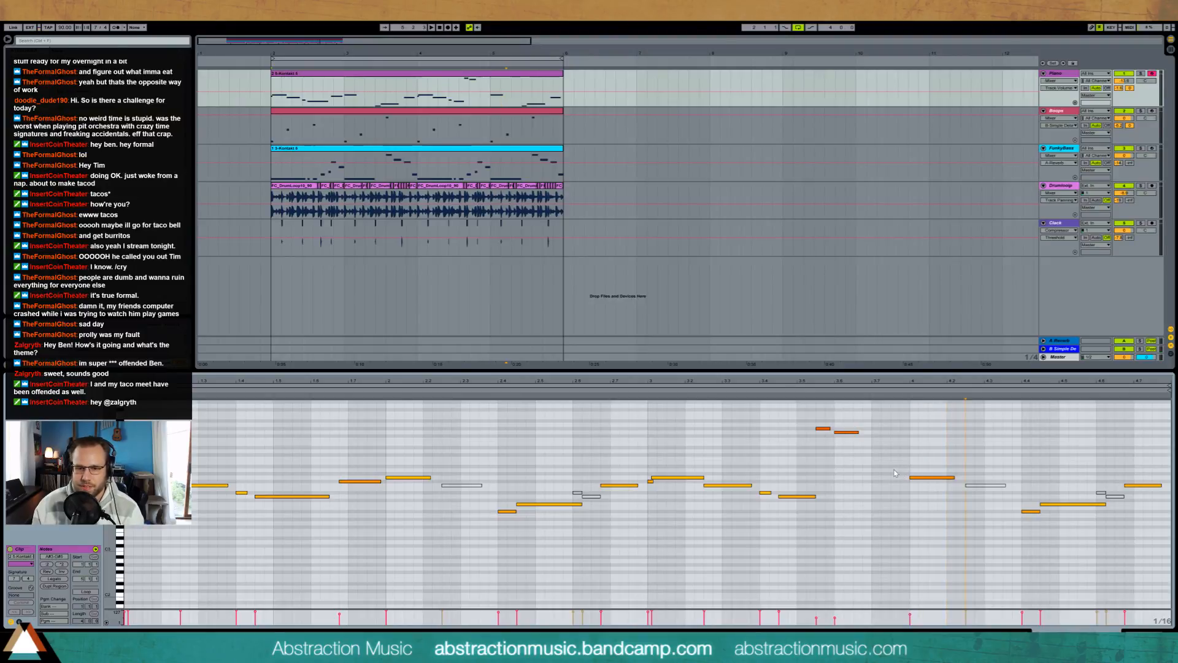
left_click_drag(901, 473, 909, 473)
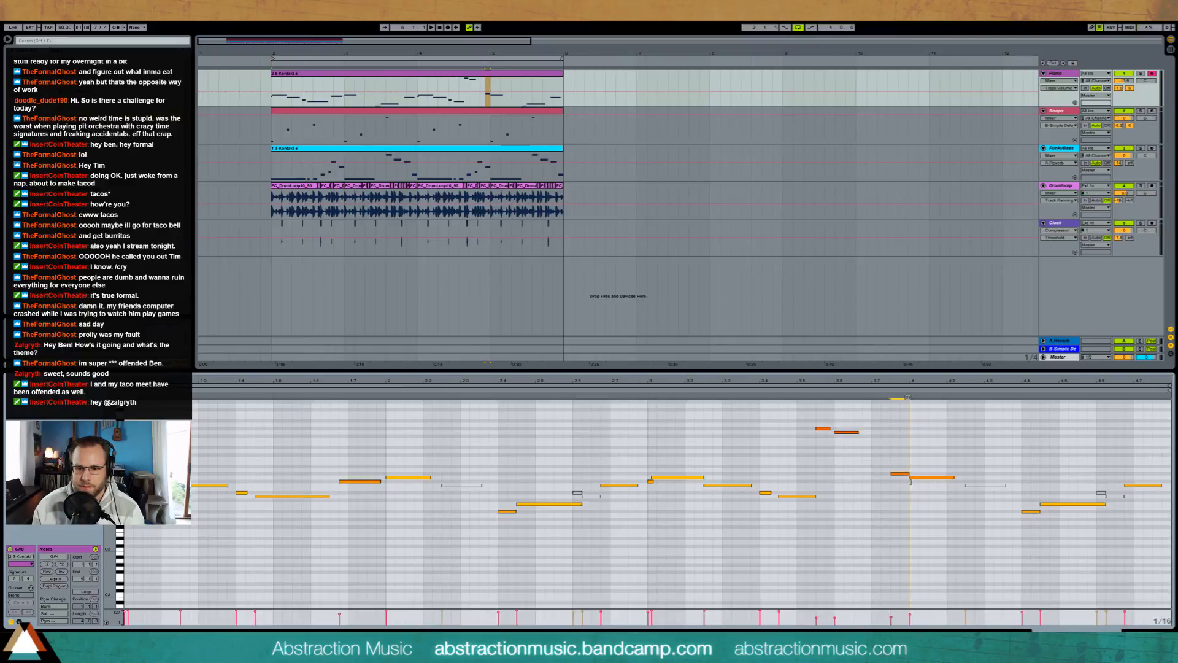
left_click(752, 389)
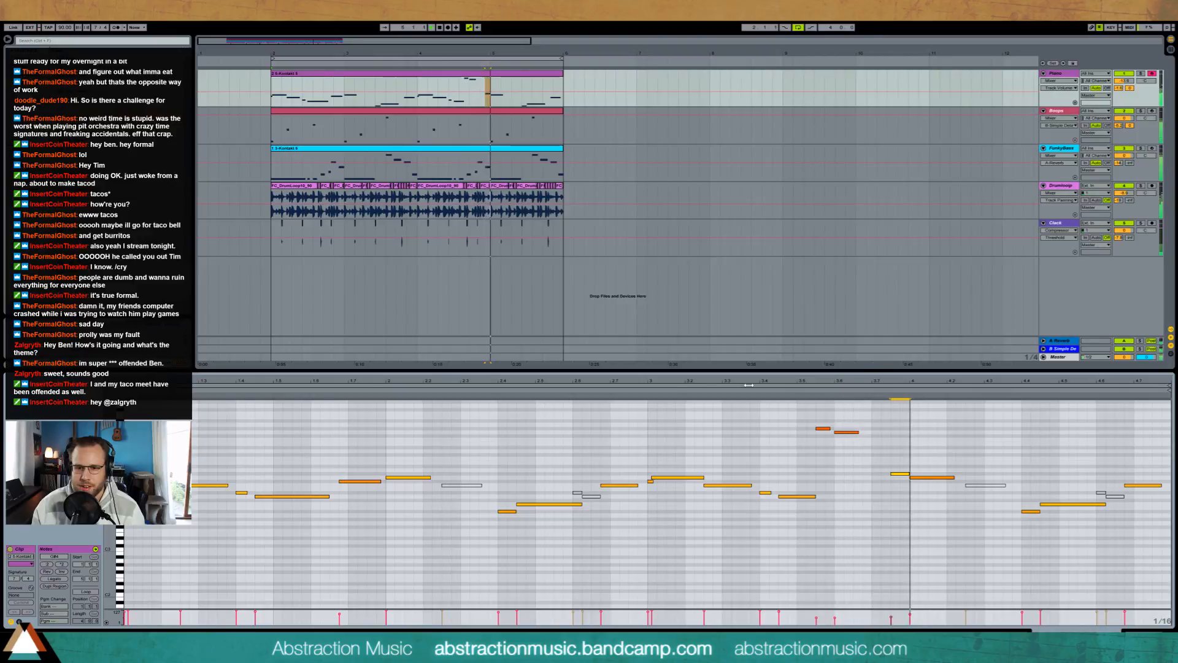
key("space")
Step: Reactivate the muted note in the Piano clip's fourth bar and raise the two low notes after it by an octave
left_click(983, 485)
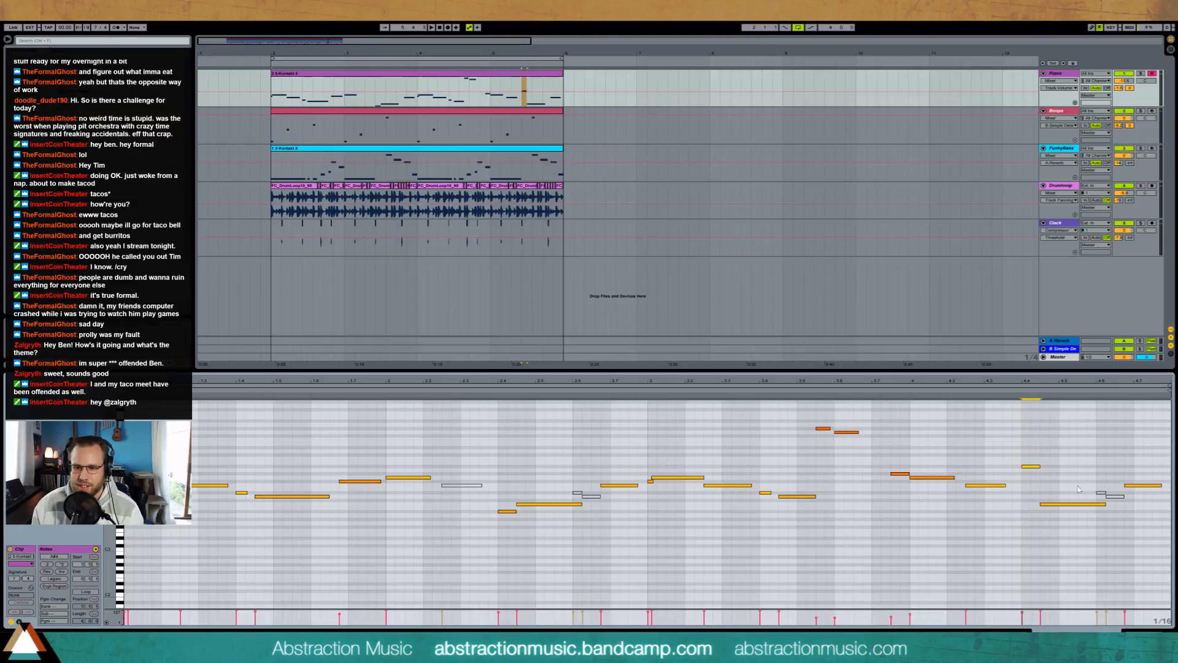
left_click(1070, 504)
key("shift+Up")
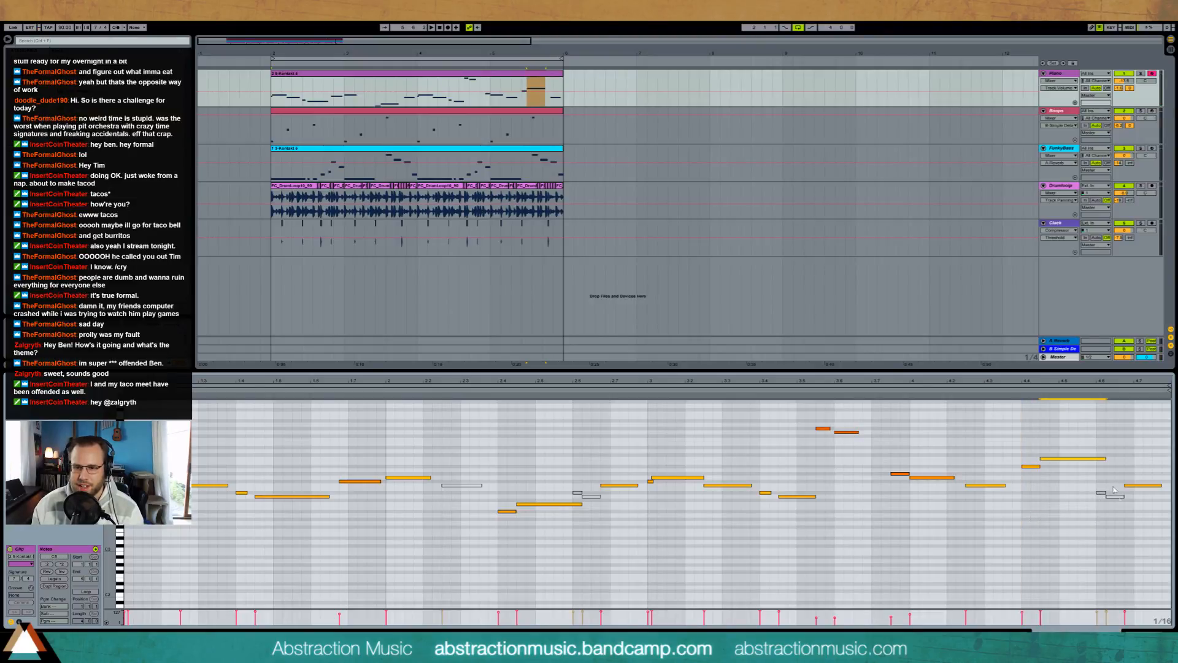
Step: Reactivate the muted note before the Piano clip's last note, raise it a semitone, and play the loop
left_click(1116, 495)
left_click(1115, 502)
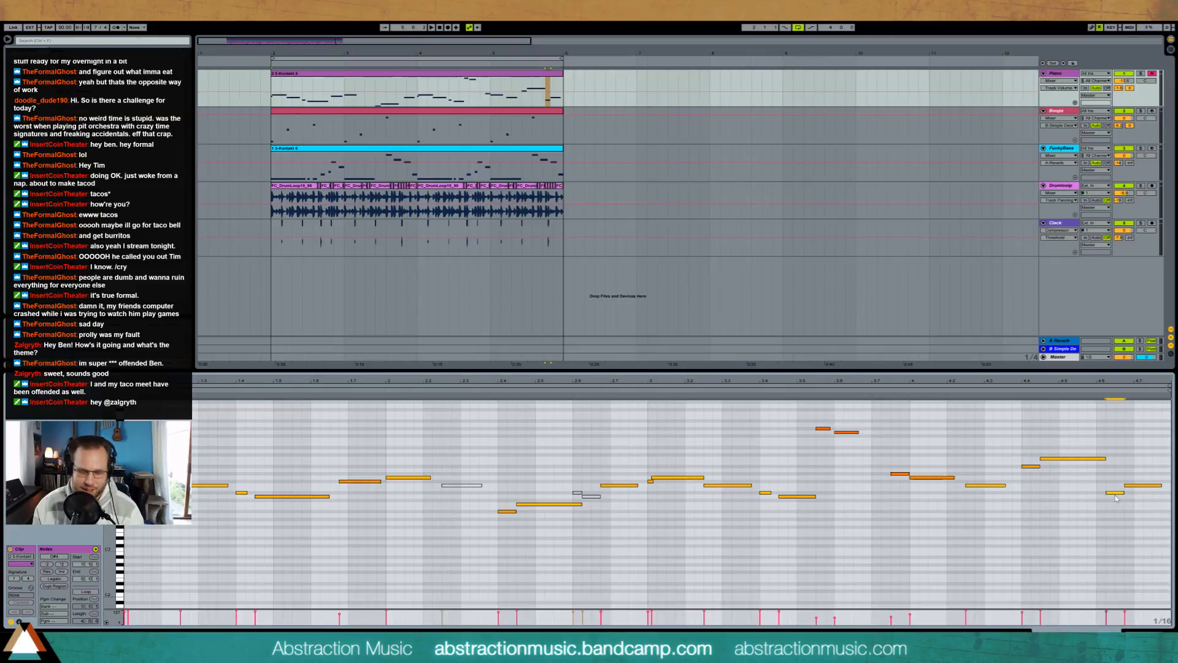
left_click(1115, 493)
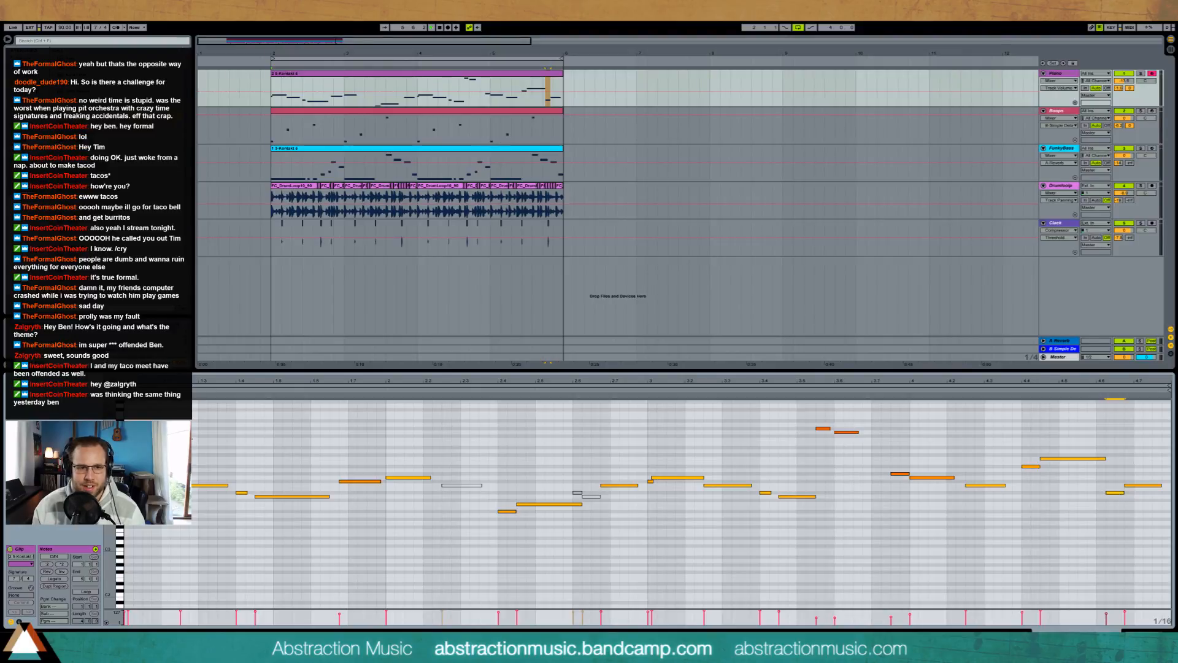
left_click(348, 421)
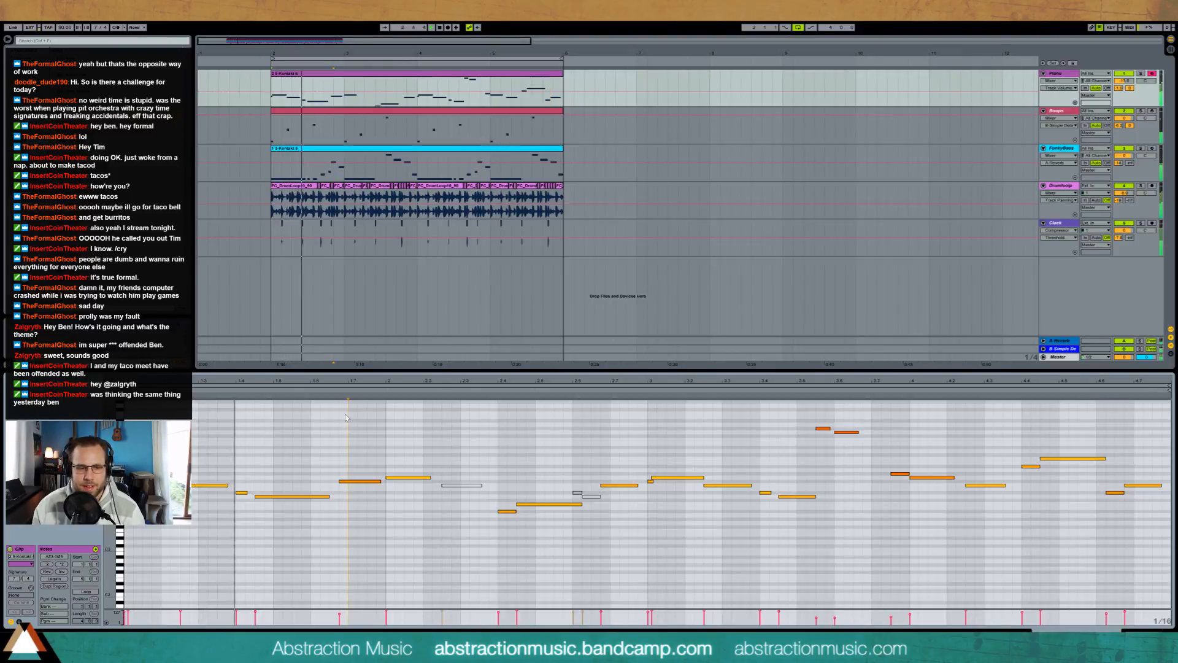
Step: Open the Boops clip's notes for editing while the loop plays
left_click(469, 115)
left_click(563, 478)
scroll(575, 475, "up", 2)
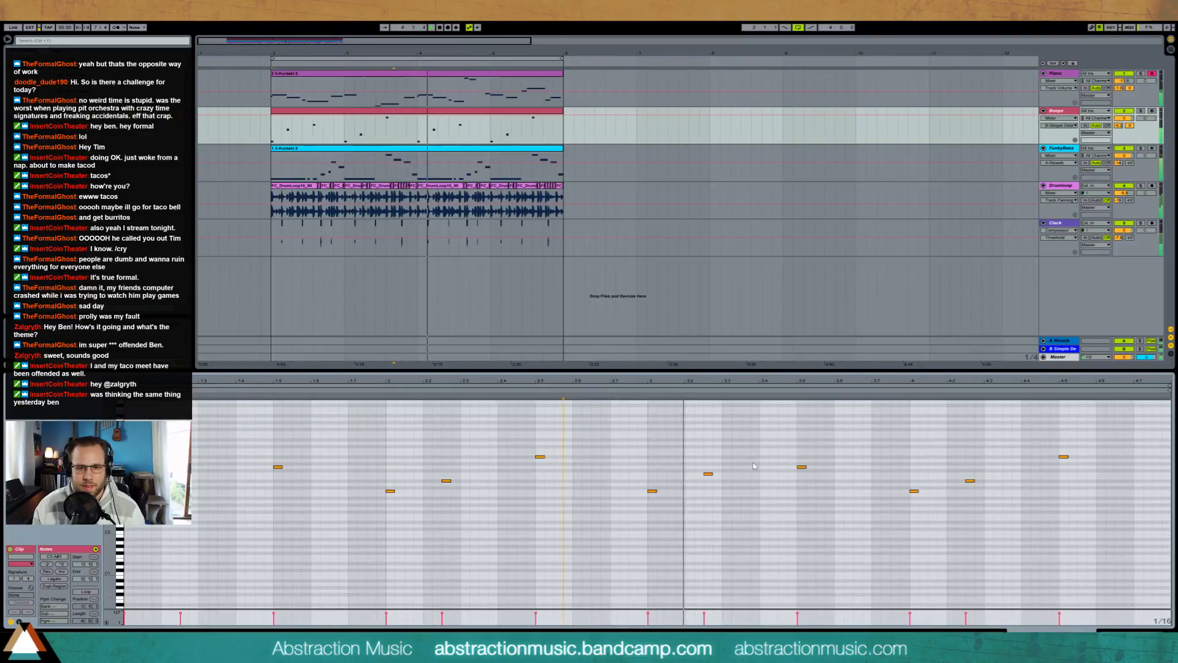
Step: Try an extra short note at two different pitches just before the last Boops note of the third bar
double_click(783, 473)
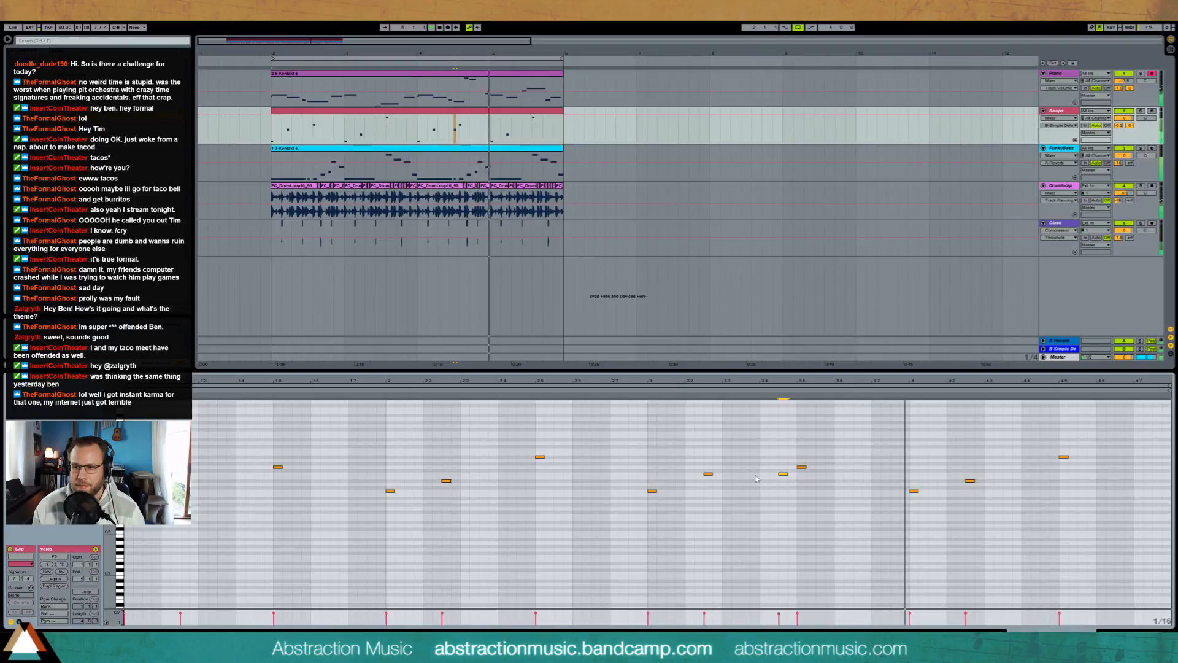
key("space")
key("Delete")
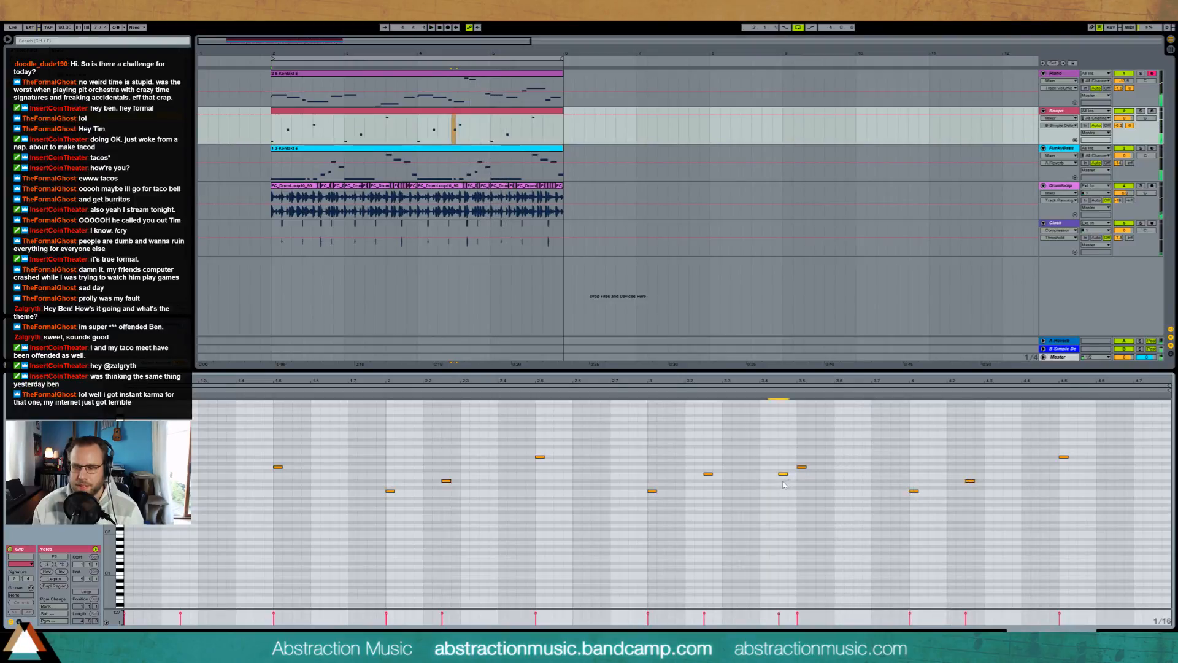
left_click(773, 463)
double_click(784, 464)
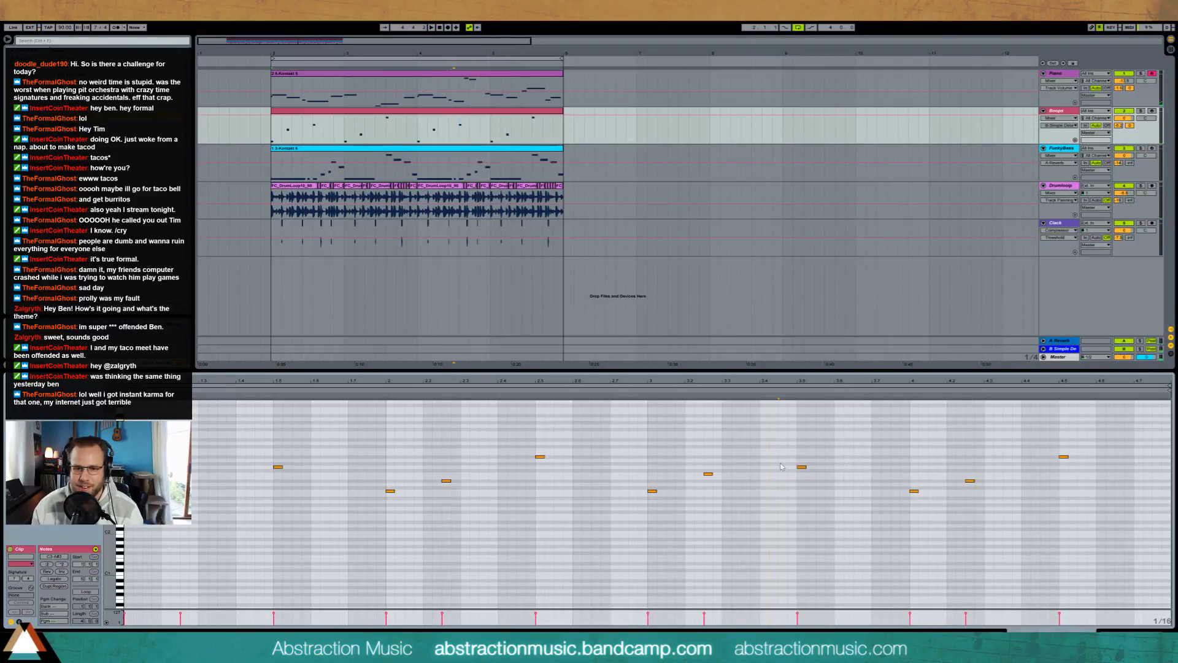
key("space")
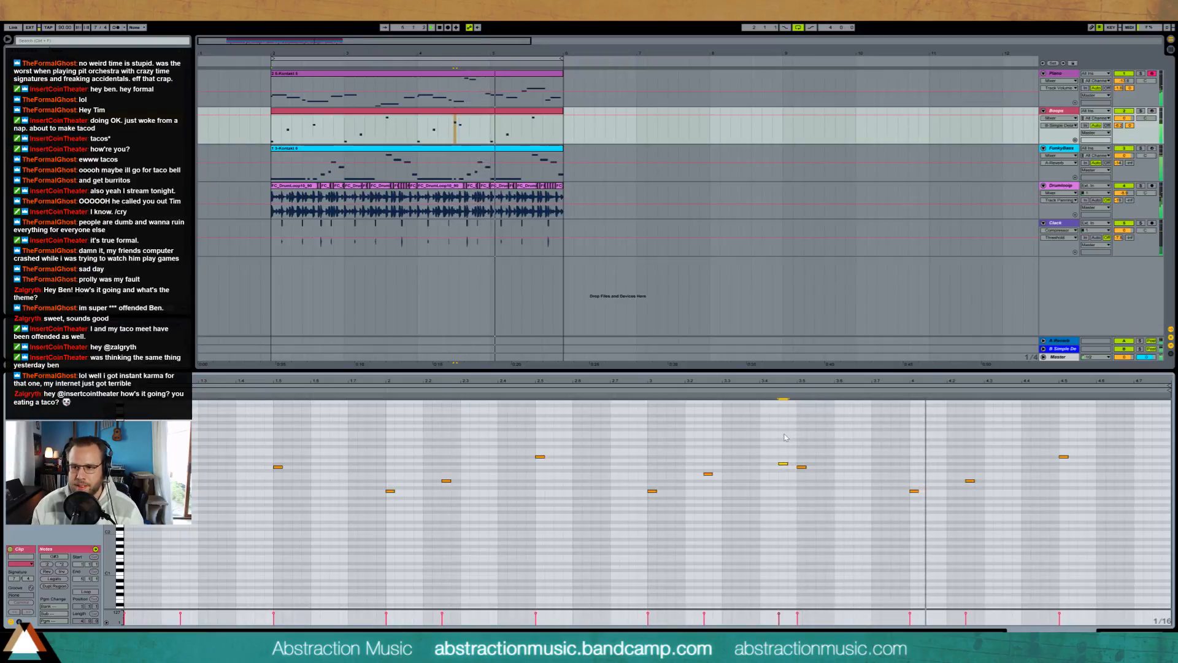
key("space")
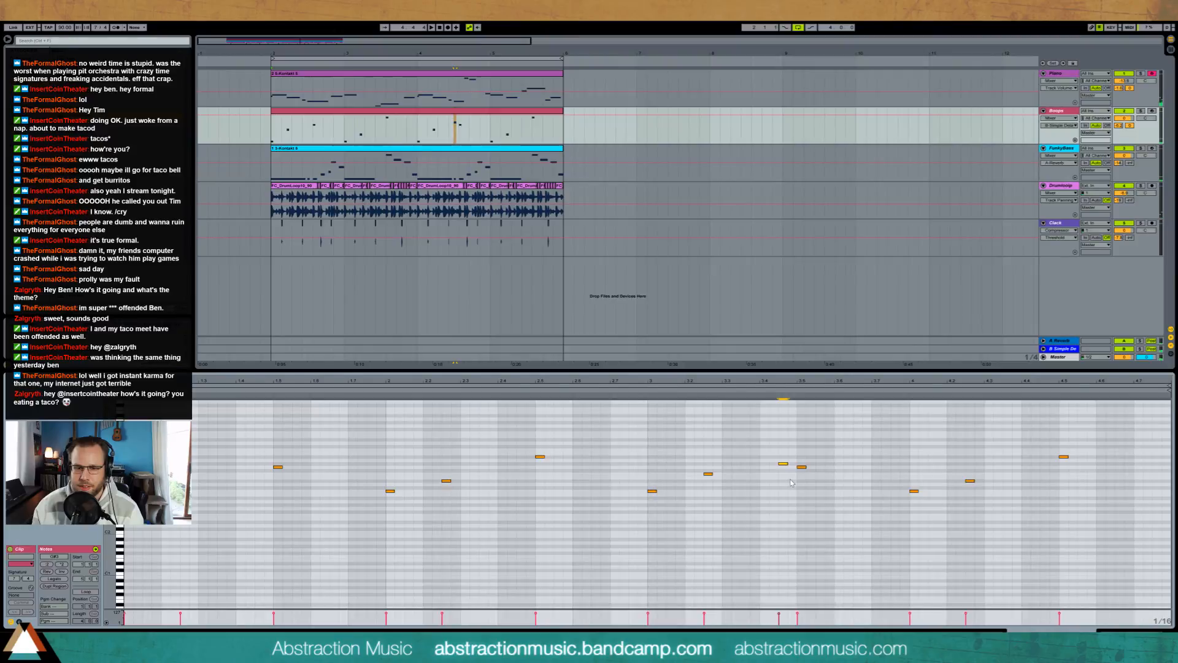
key("Delete")
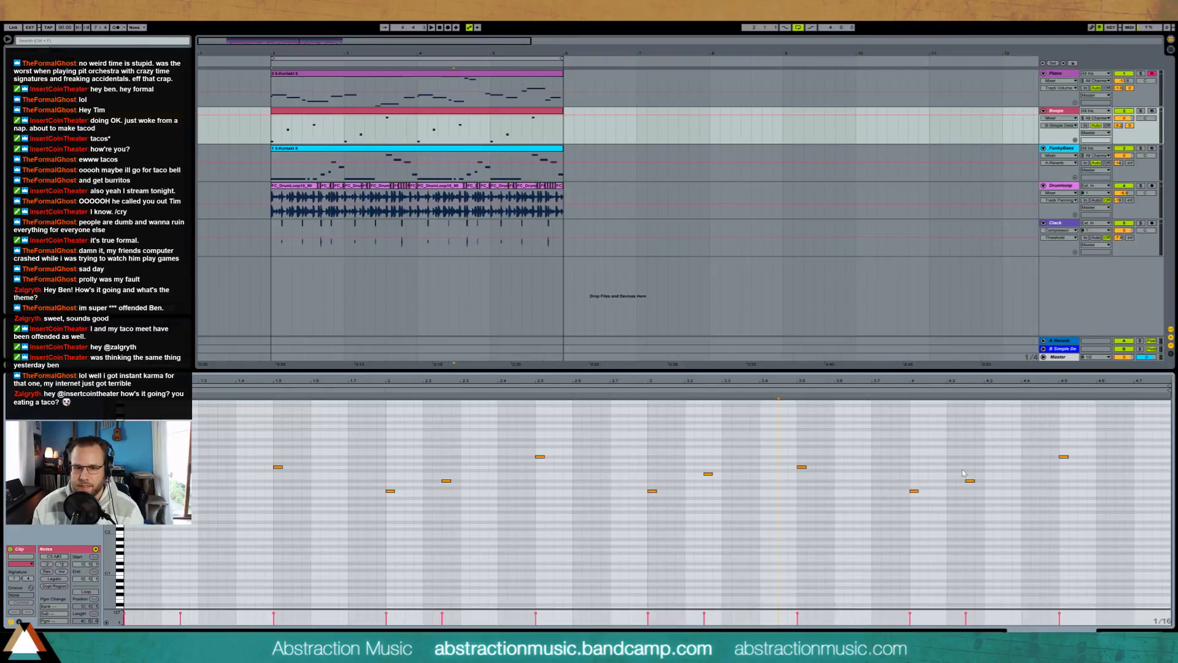
Step: Extend the Boops clip's closing phrase with one note before and one higher note after its last note, moving that last note two sixteenths later
double_click(1045, 463)
left_click_drag(1057, 442, 1071, 464)
key("Right")
key("Right")
key("Right")
key("Left")
left_click(901, 390)
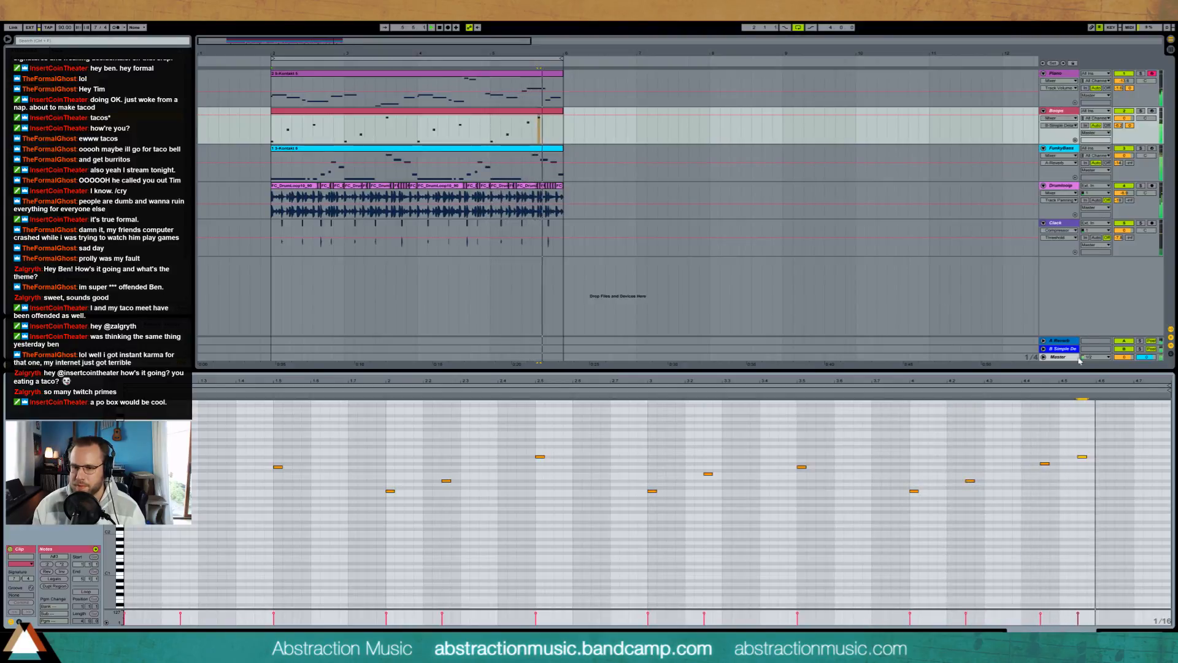
double_click(1120, 450)
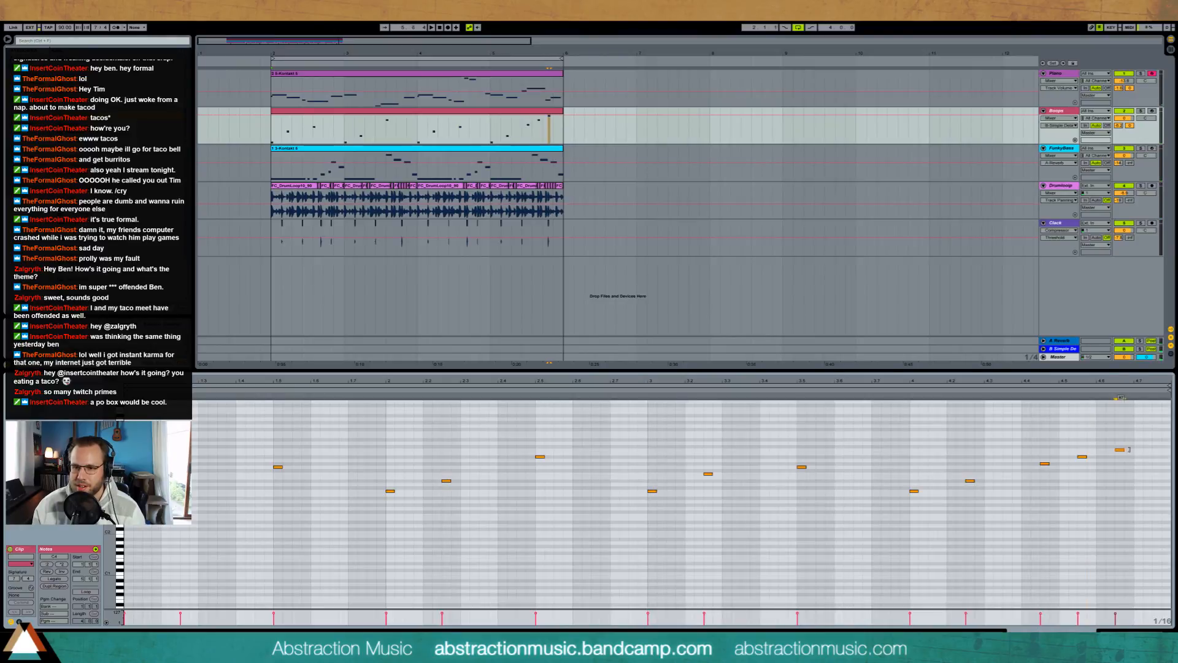
Step: Lengthen the Boops clip's last note to two sixteenths and play the loop
left_click_drag(1133, 456, 1133, 457)
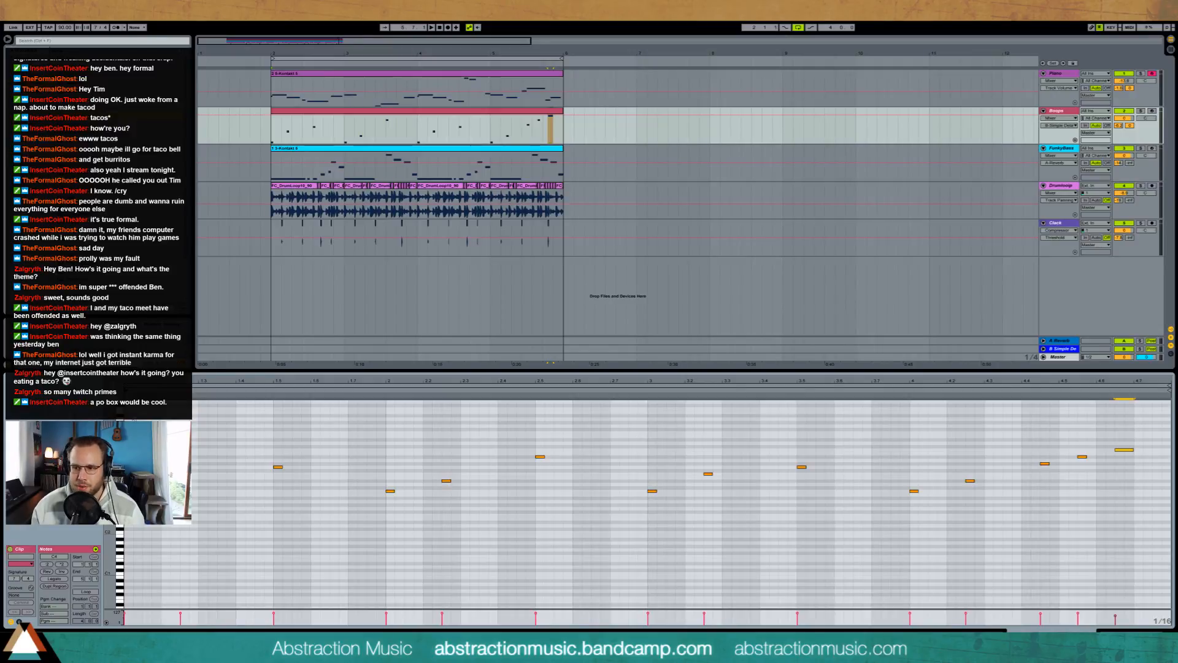
key("space")
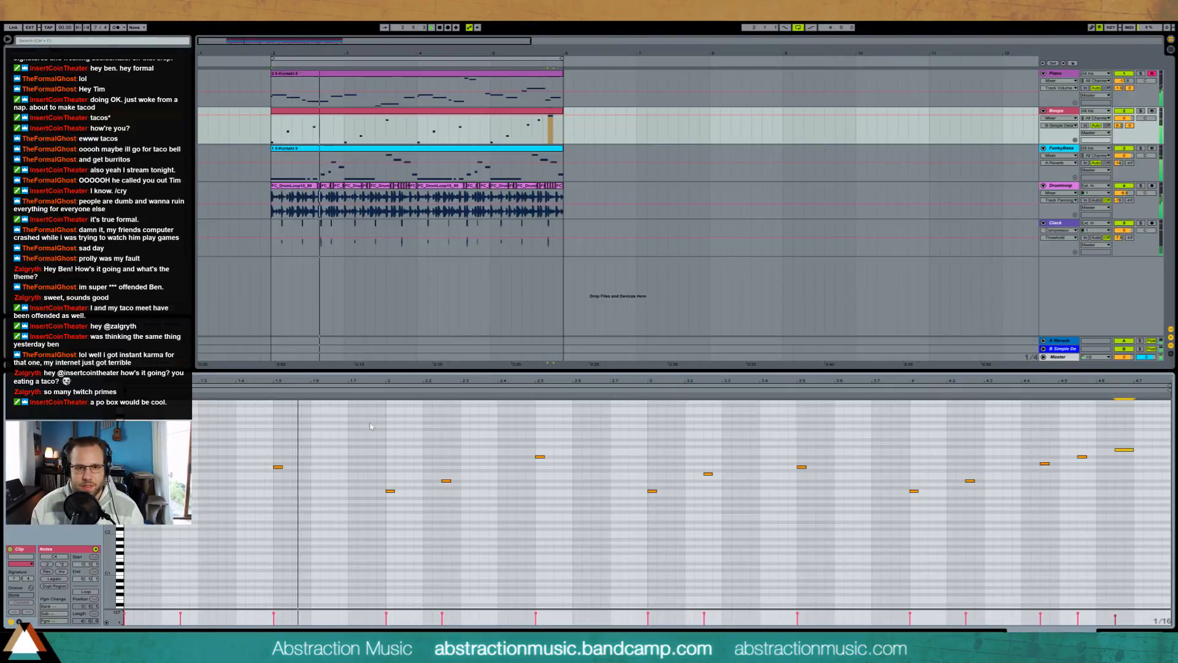
Step: Examine the Piano clip's notes in the first two bars while the loop plays
left_click(357, 77)
left_click(361, 481)
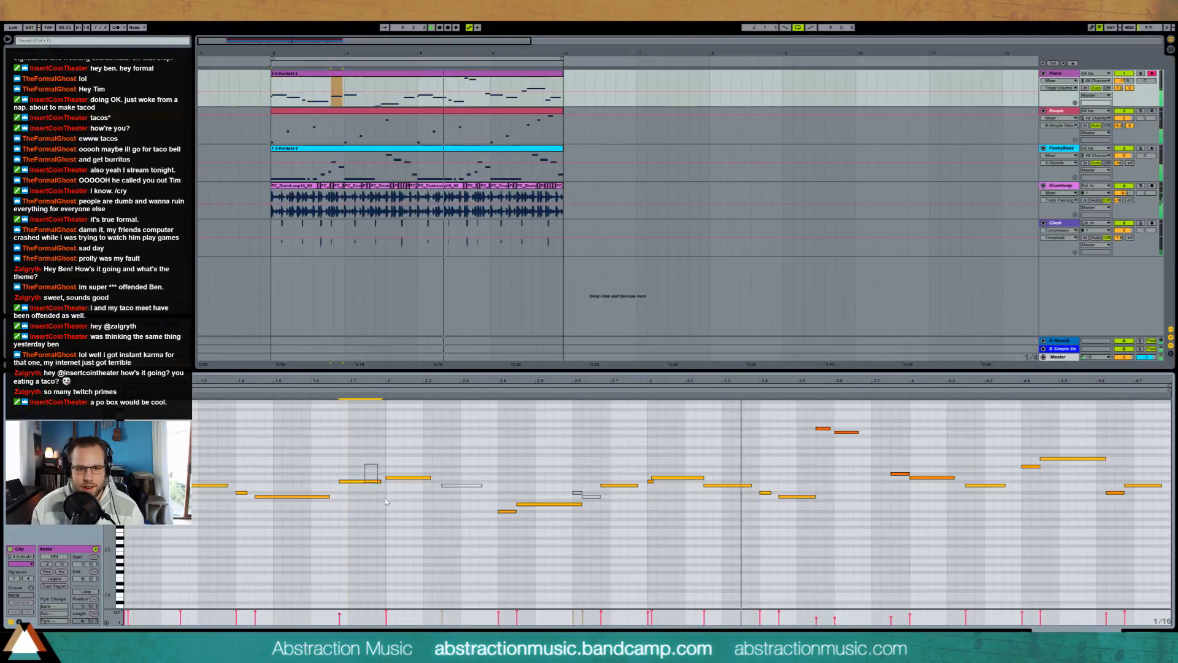
left_click_drag(600, 468, 613, 488)
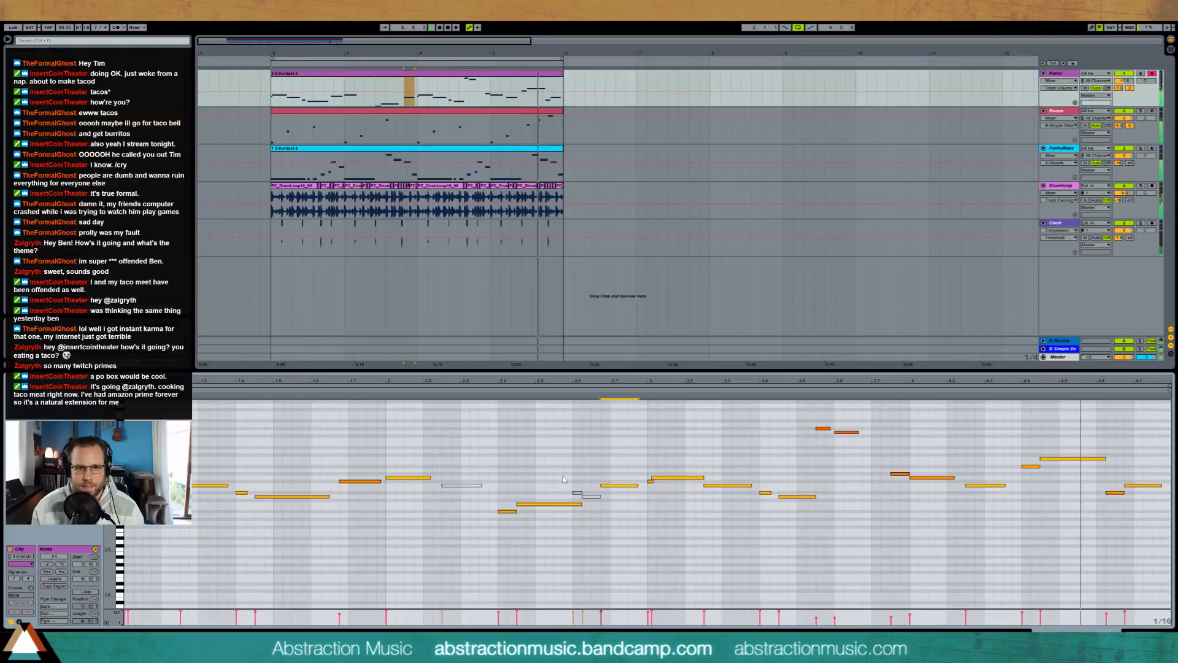
key("shift+Tab")
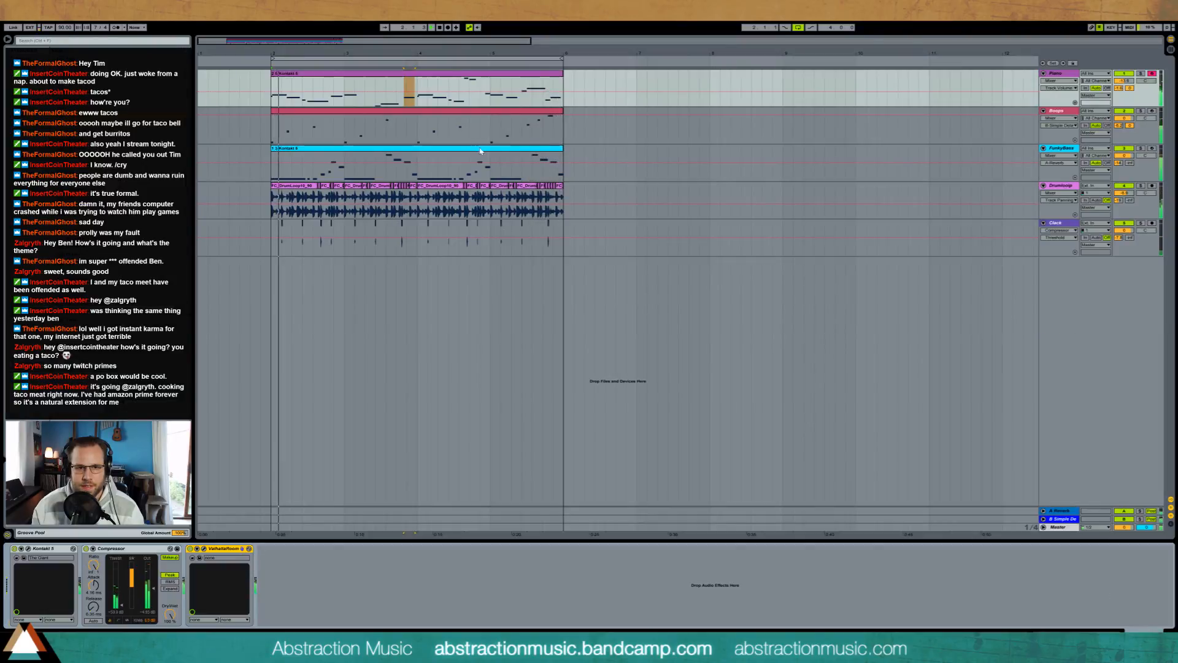
Step: Shorten the Boops clip's last note to one sixteenth, close its note view, and stop playback
double_click(532, 115)
left_click(1120, 452)
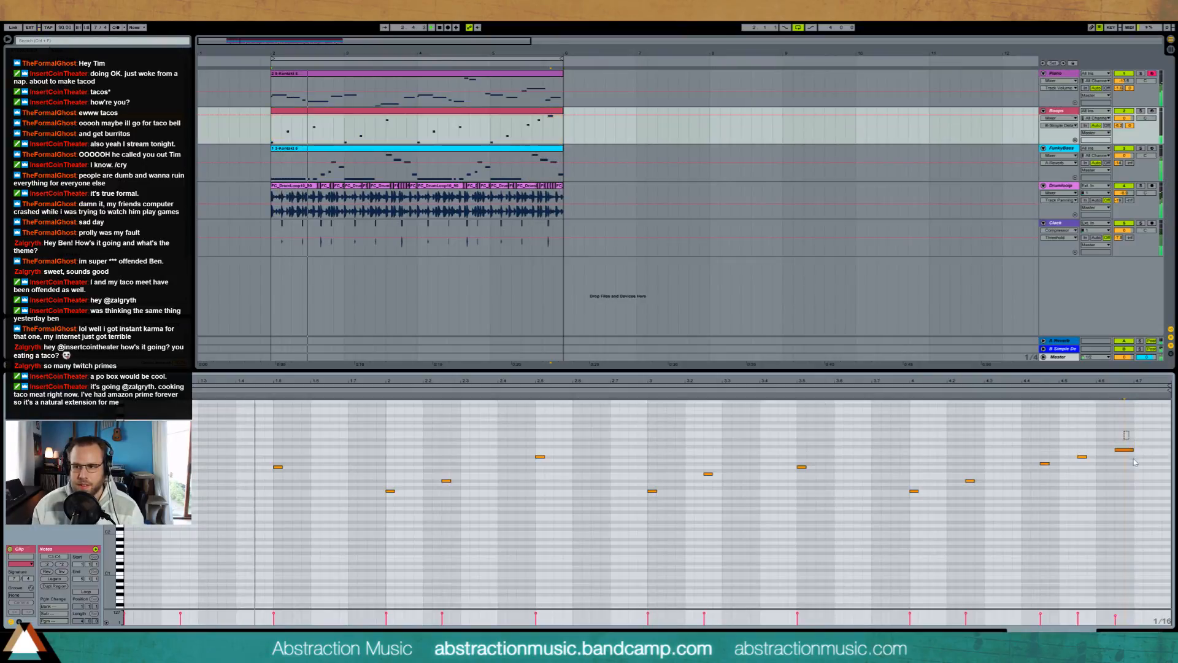
left_click_drag(1133, 450, 1124, 451)
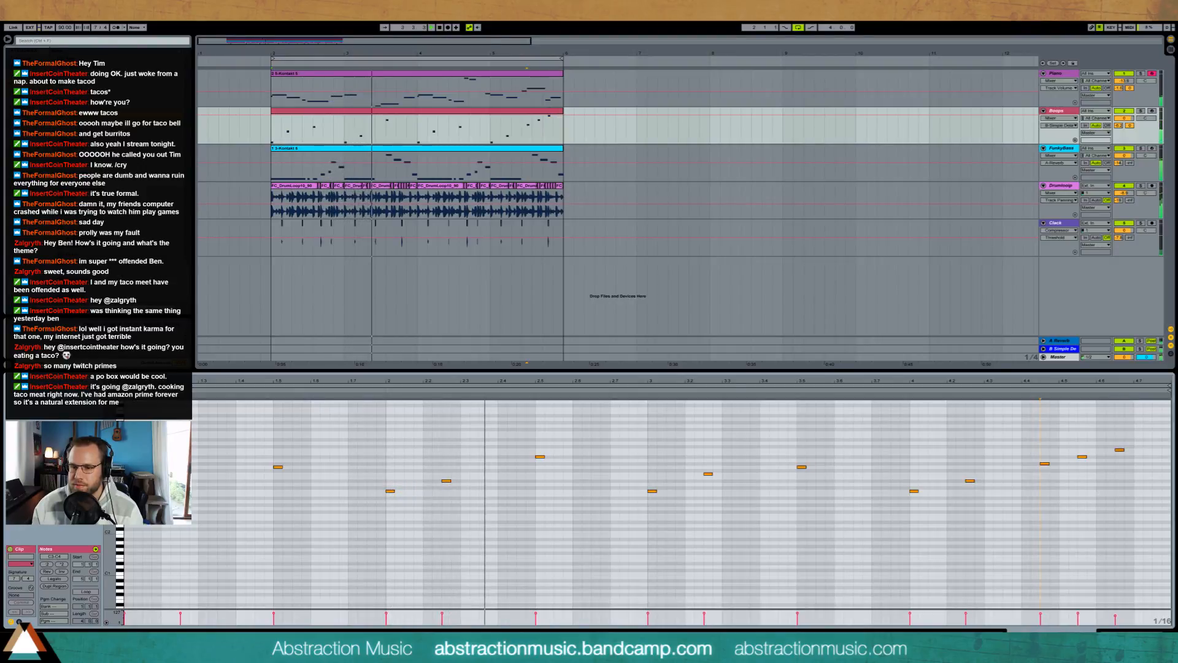
key("shift+Tab")
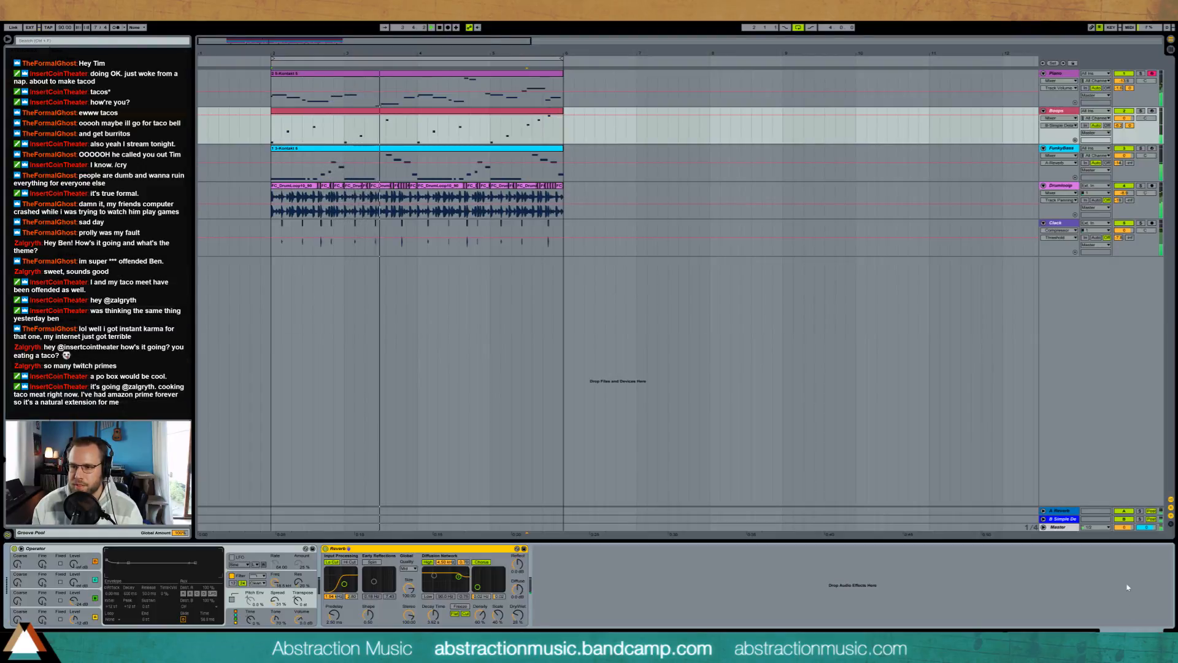
key("space")
Step: Insert a new MIDI track and move it below all the existing instrument and drum tracks
left_click(359, 113)
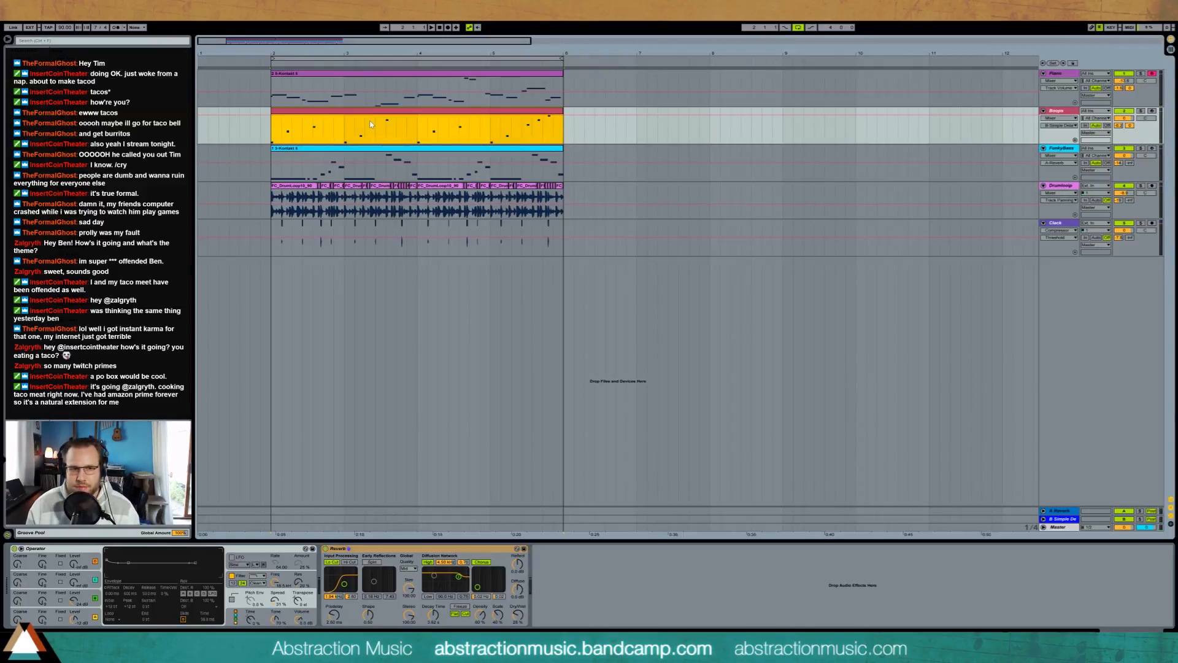
key("ctrl+shift+t")
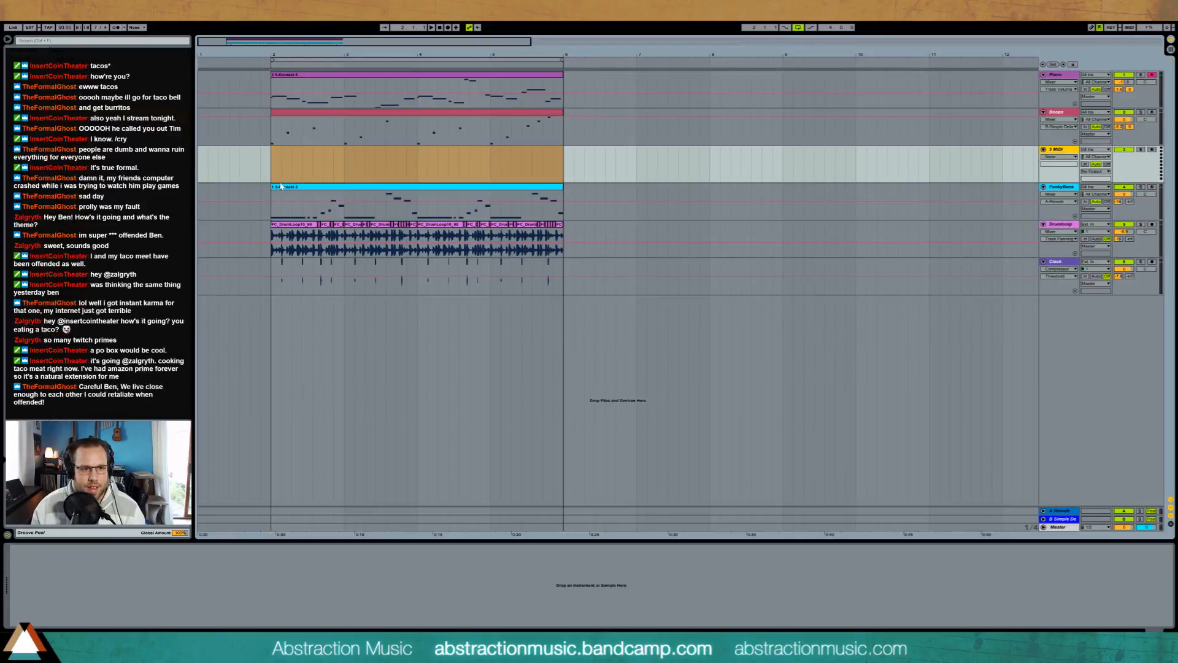
left_click(270, 165)
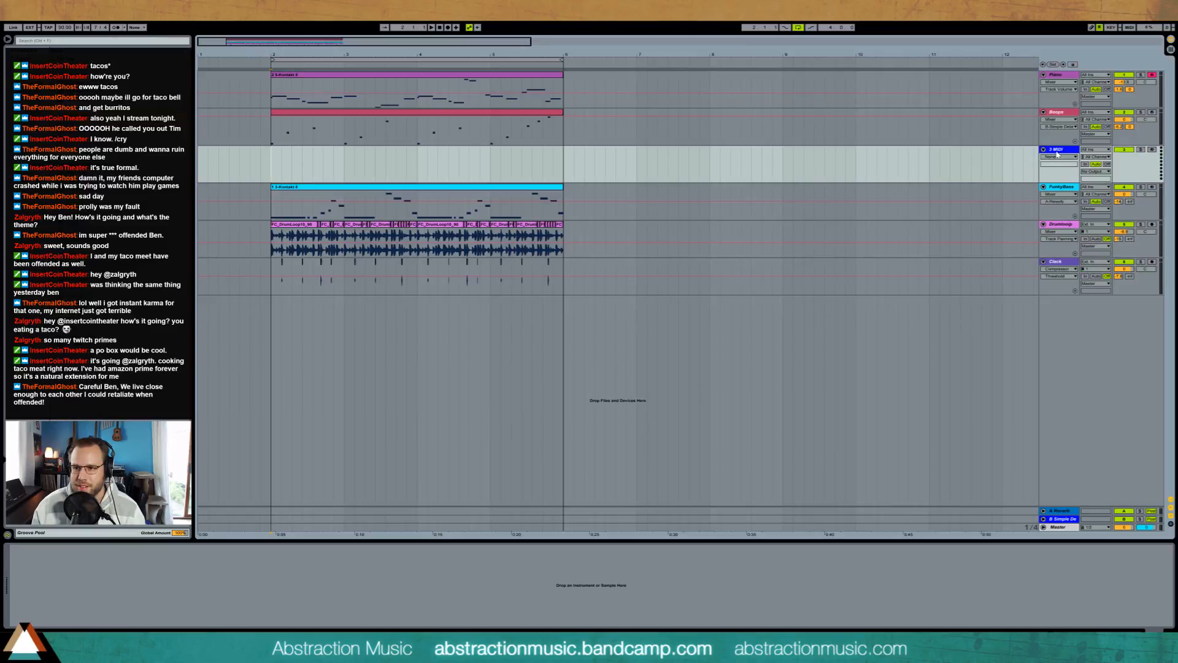
left_click_drag(1058, 153, 1070, 294)
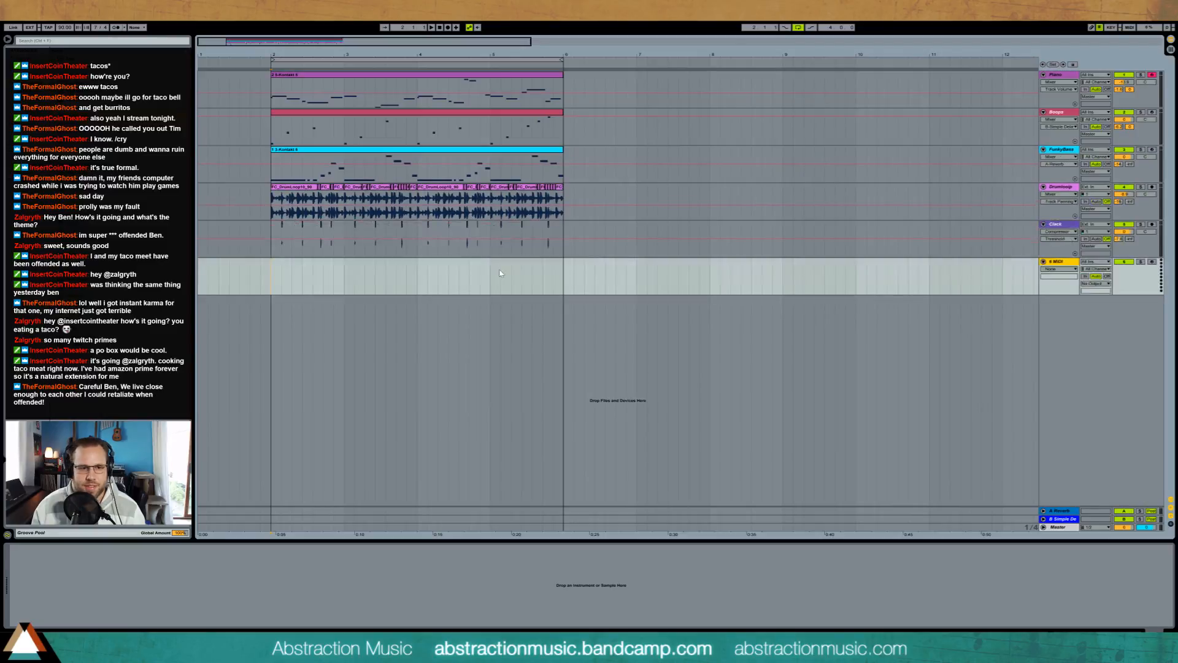
left_click(273, 280)
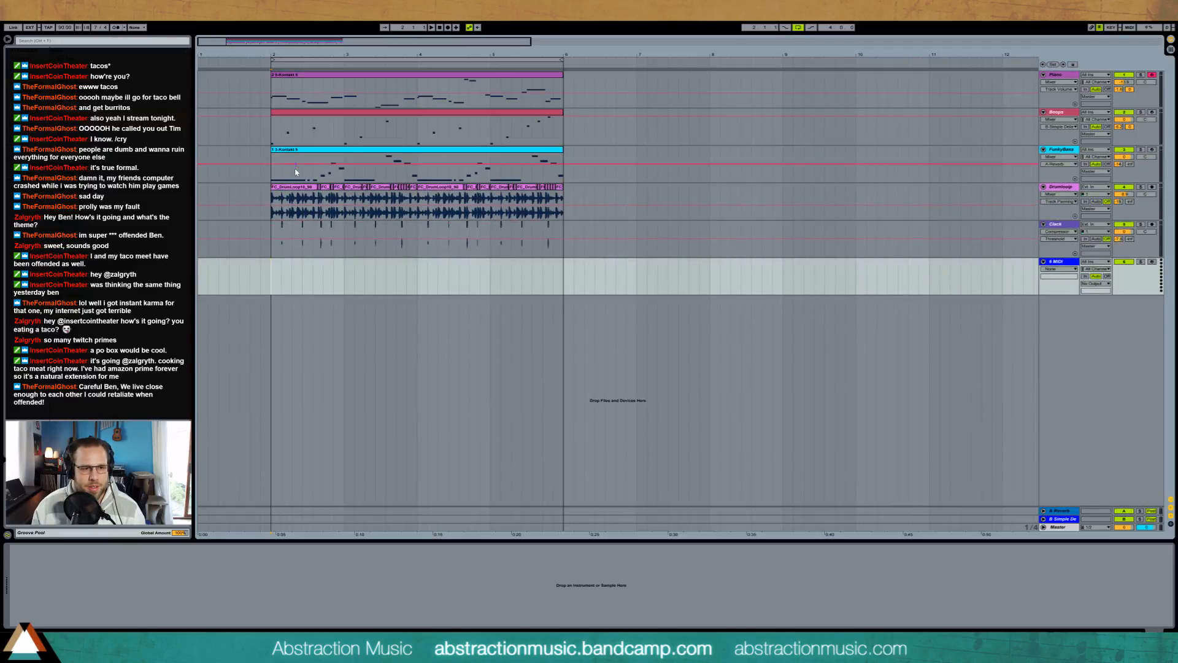
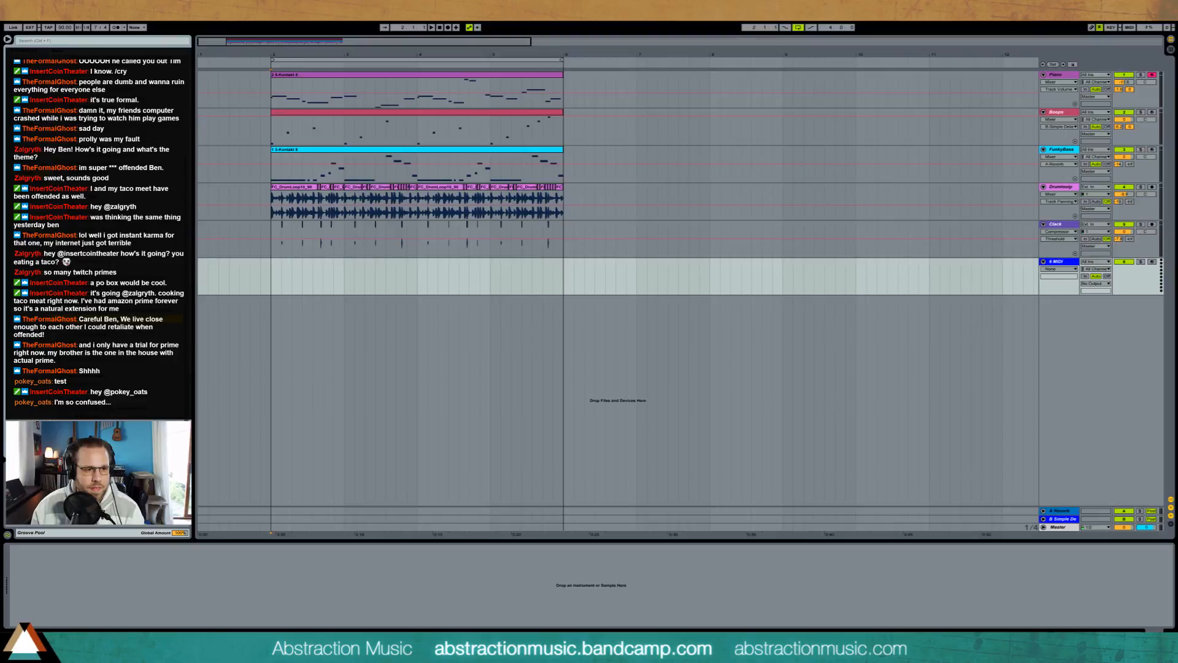
Step: Place the Stick on a Grater sample at bar 2 on the new bottom track and cut it down to one short hit
left_click_drag(1177, 280, 272, 276)
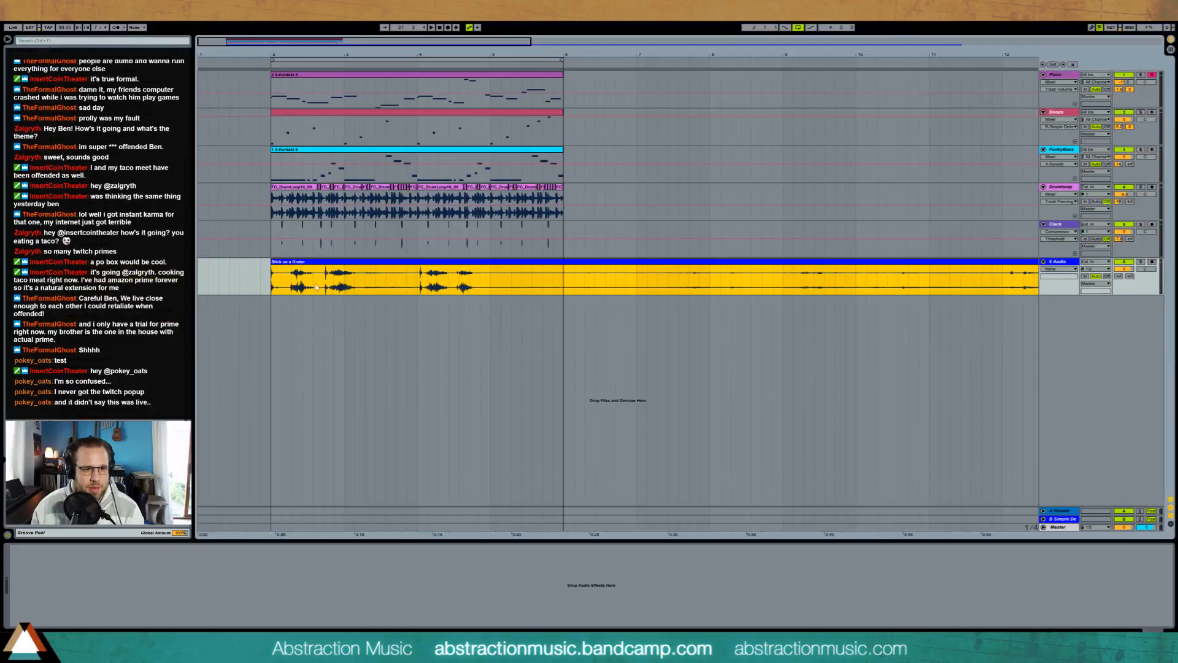
key("space")
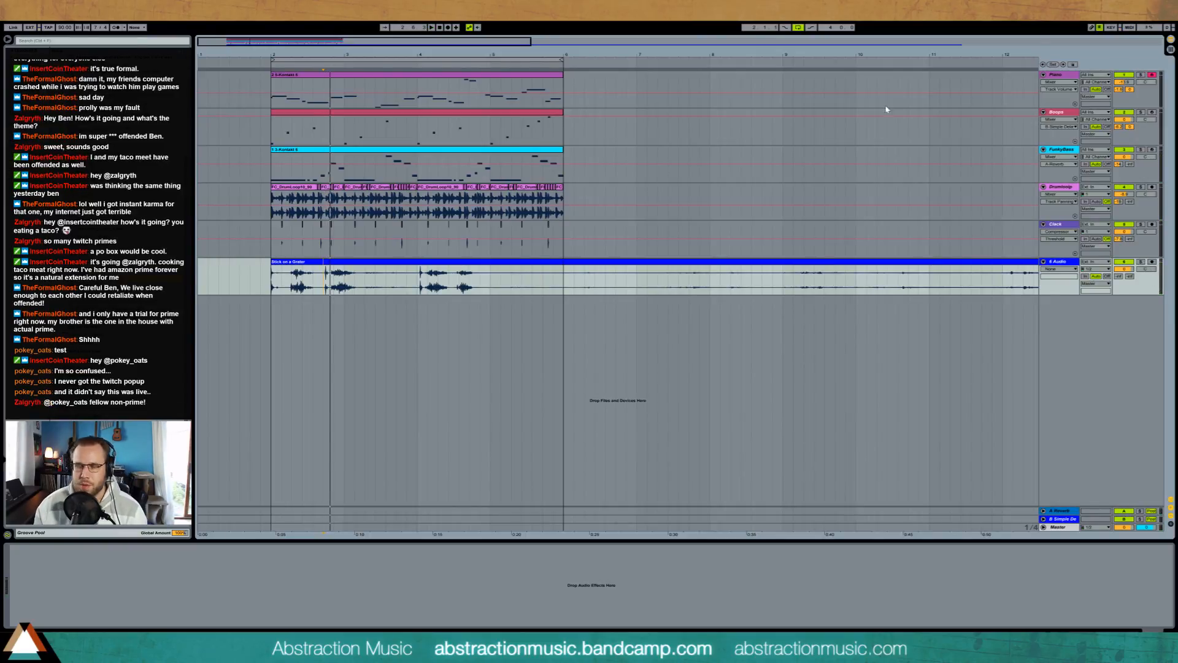
left_click_drag(336, 55, 433, 283)
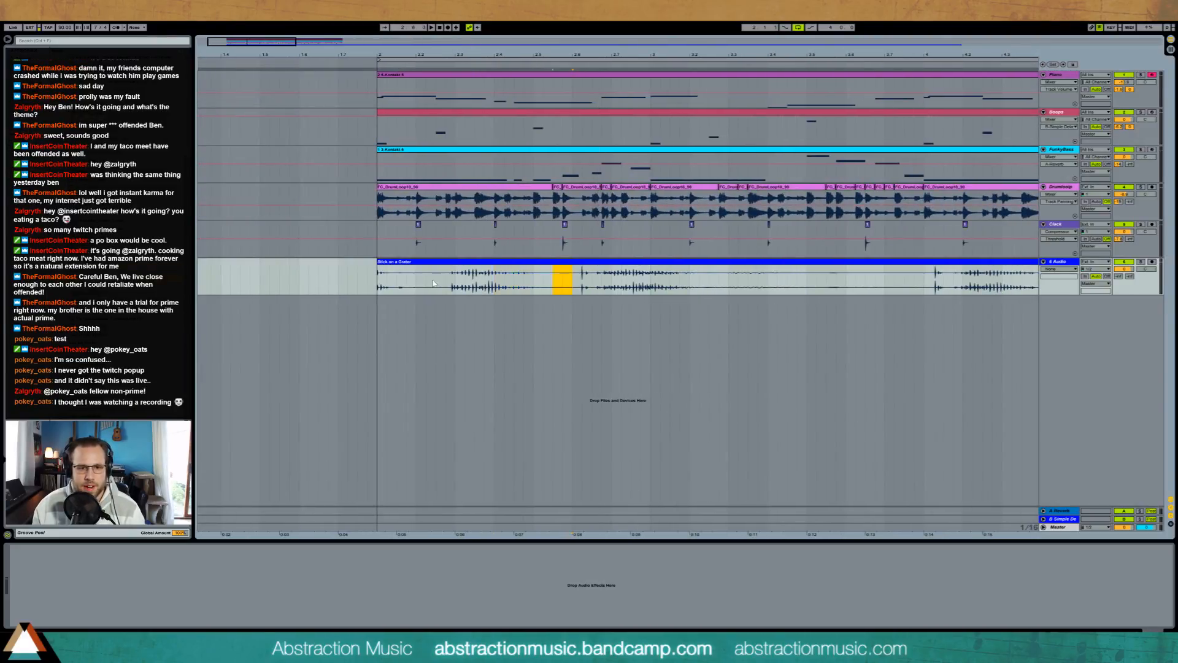
key("Delete")
left_click_drag(644, 281, 670, 280)
key("Delete")
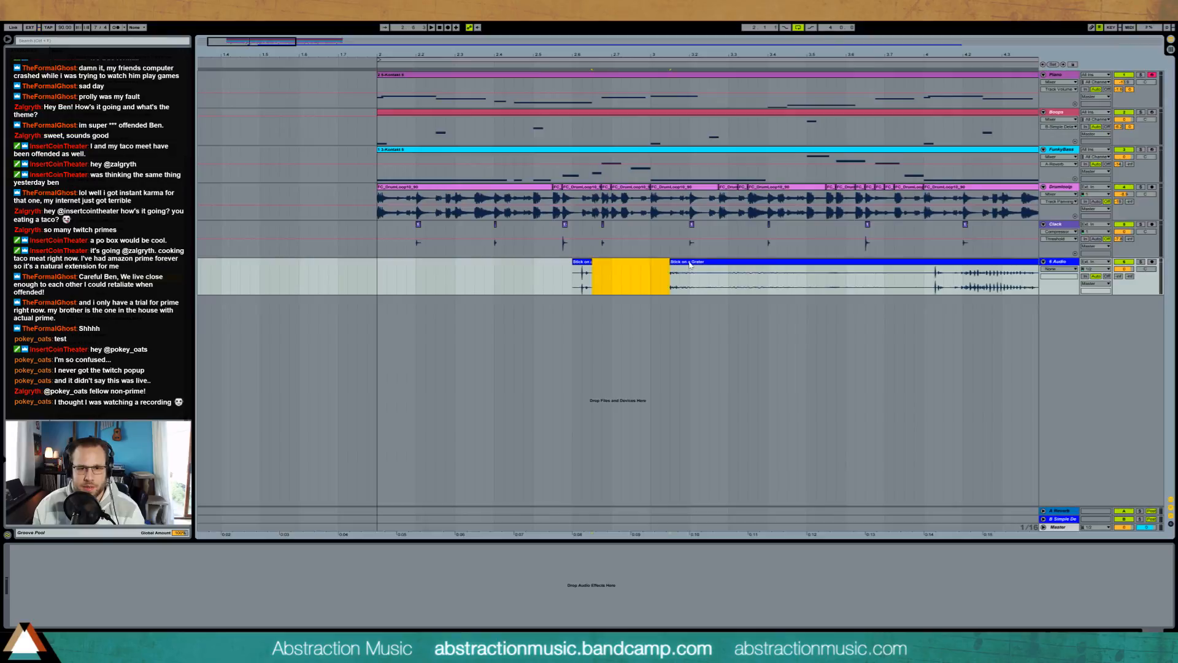
left_click(678, 262)
key("Delete")
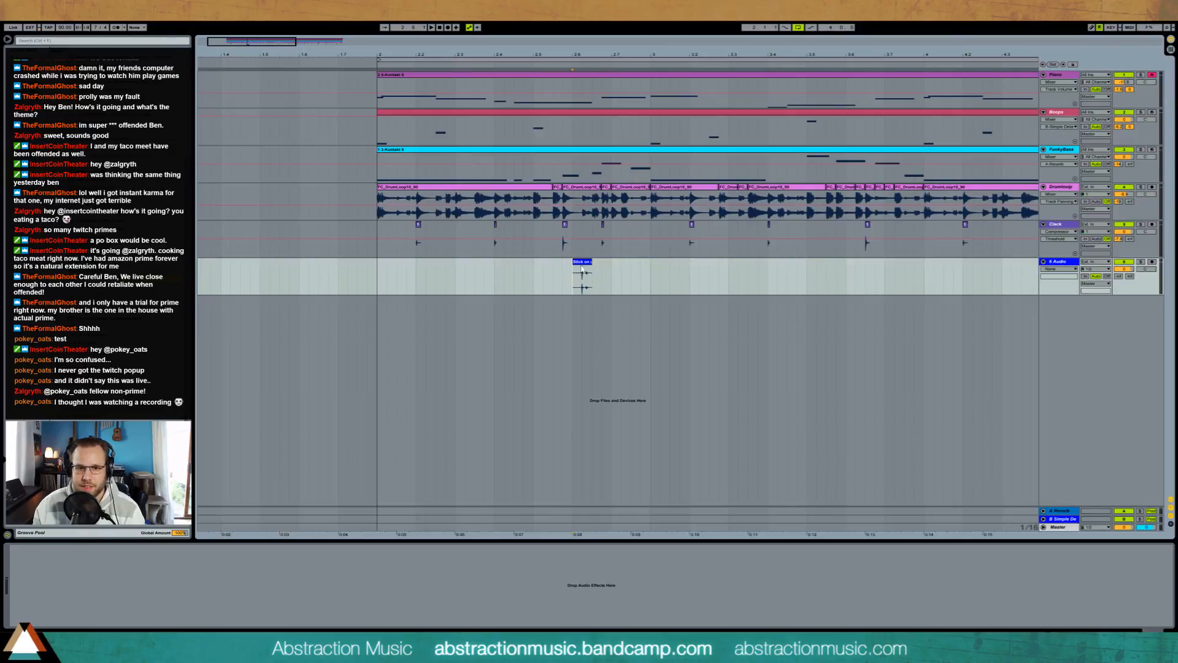
Step: Move the isolated grater hit to the beginning of bar 2 and trim off the part before the bar line
left_click_drag(582, 270, 383, 282)
left_click_drag(349, 55, 68, 135)
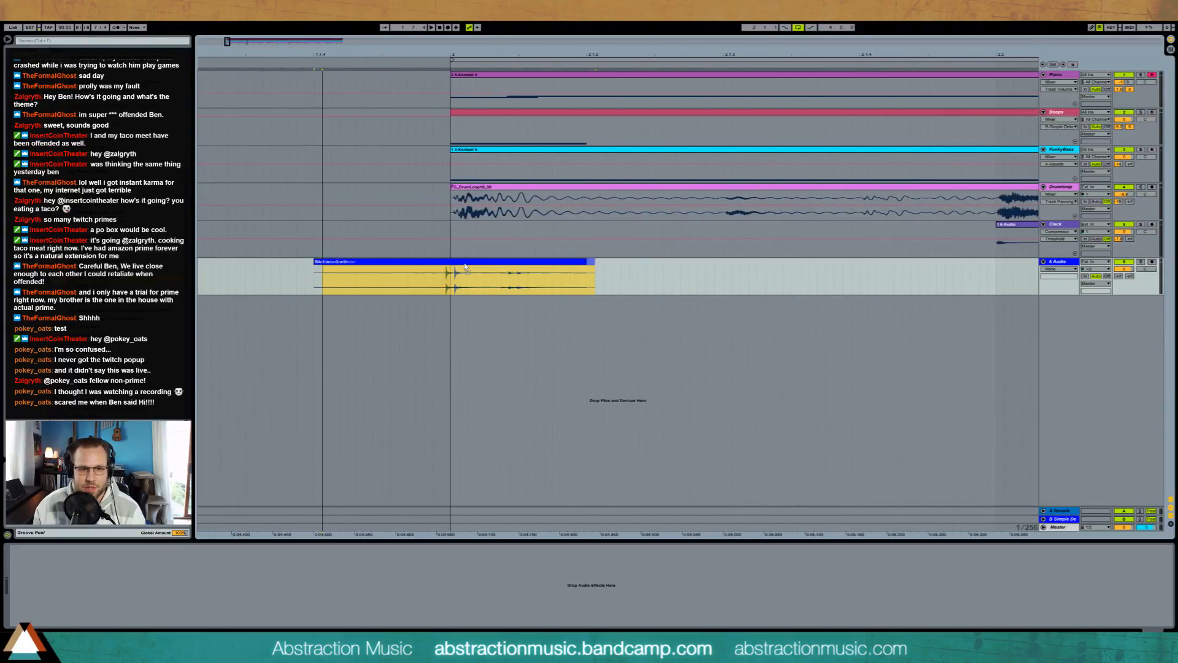
left_click_drag(346, 272, 451, 272)
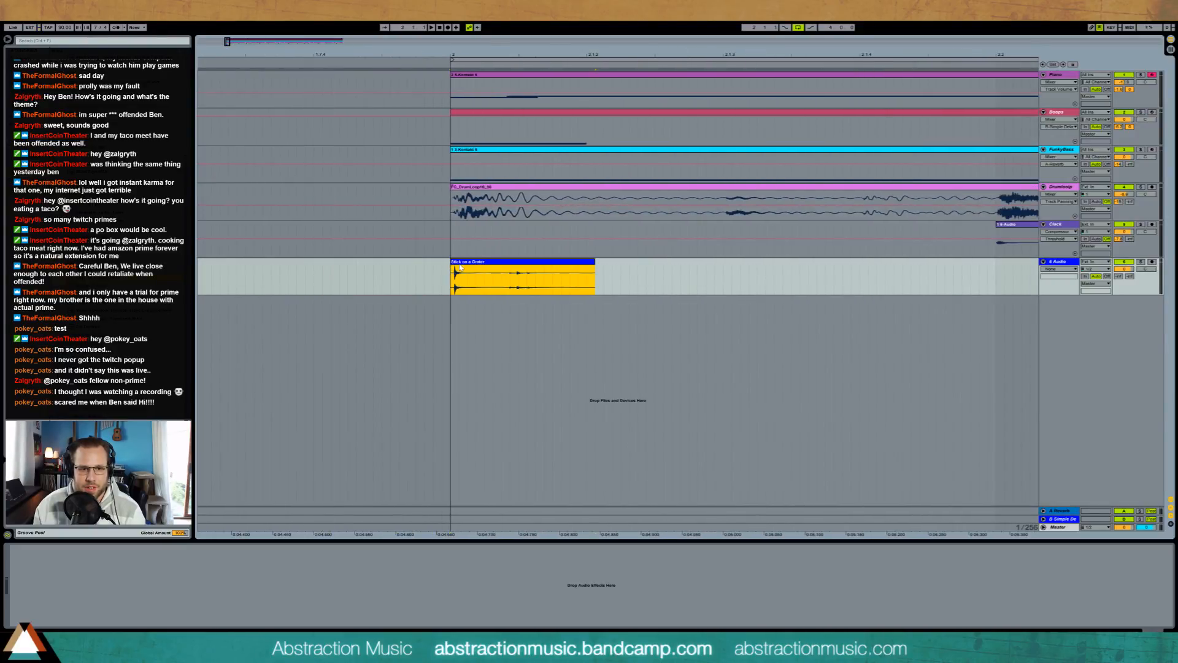
Step: Align the grater clip's start marker exactly with the hit's transient and cut away everything after that first hit
double_click(461, 269)
left_click_drag(186, 381, 182, 506)
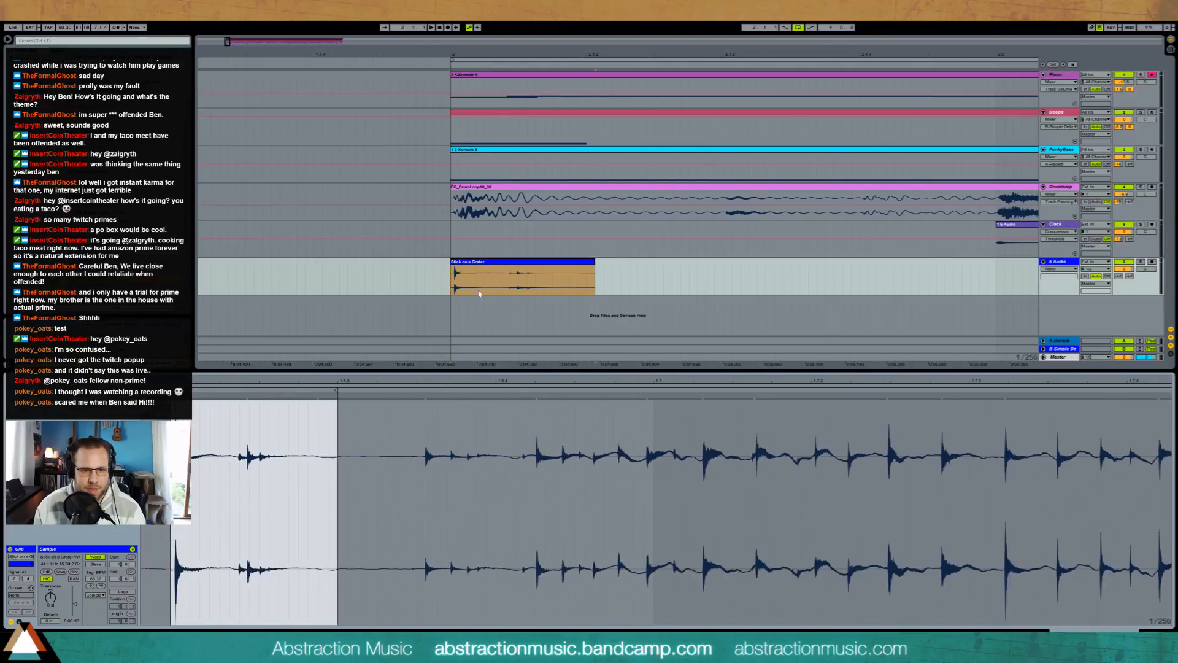
left_click(595, 265)
left_click_drag(685, 267, 868, 268)
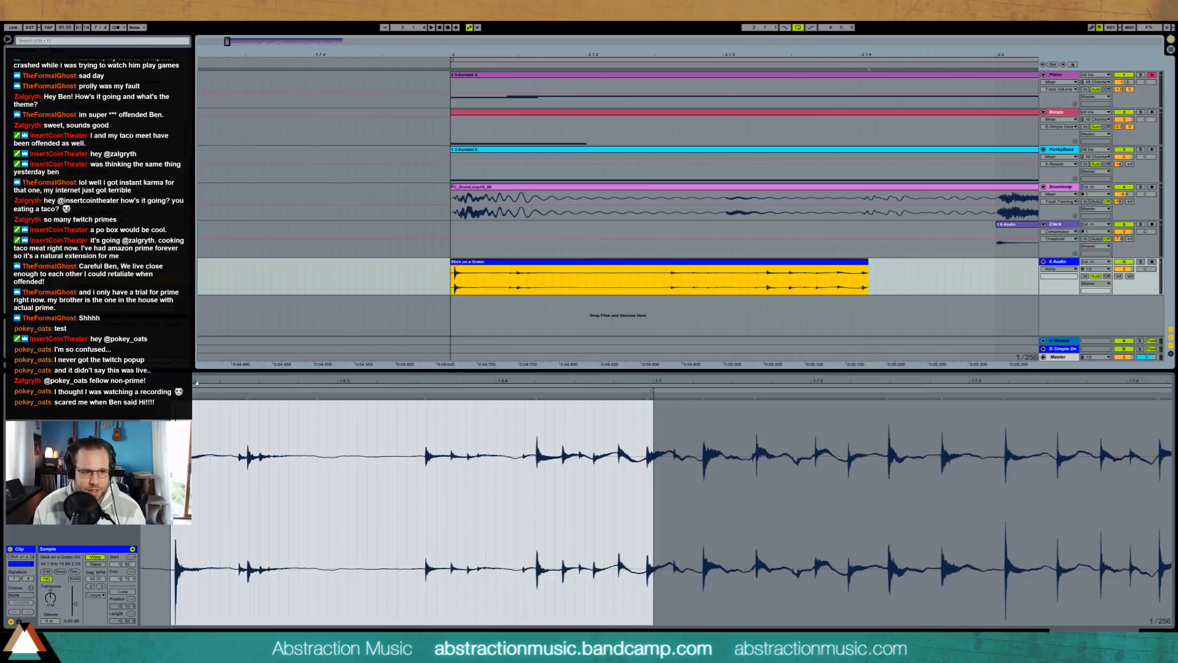
left_click_drag(173, 381, 172, 479)
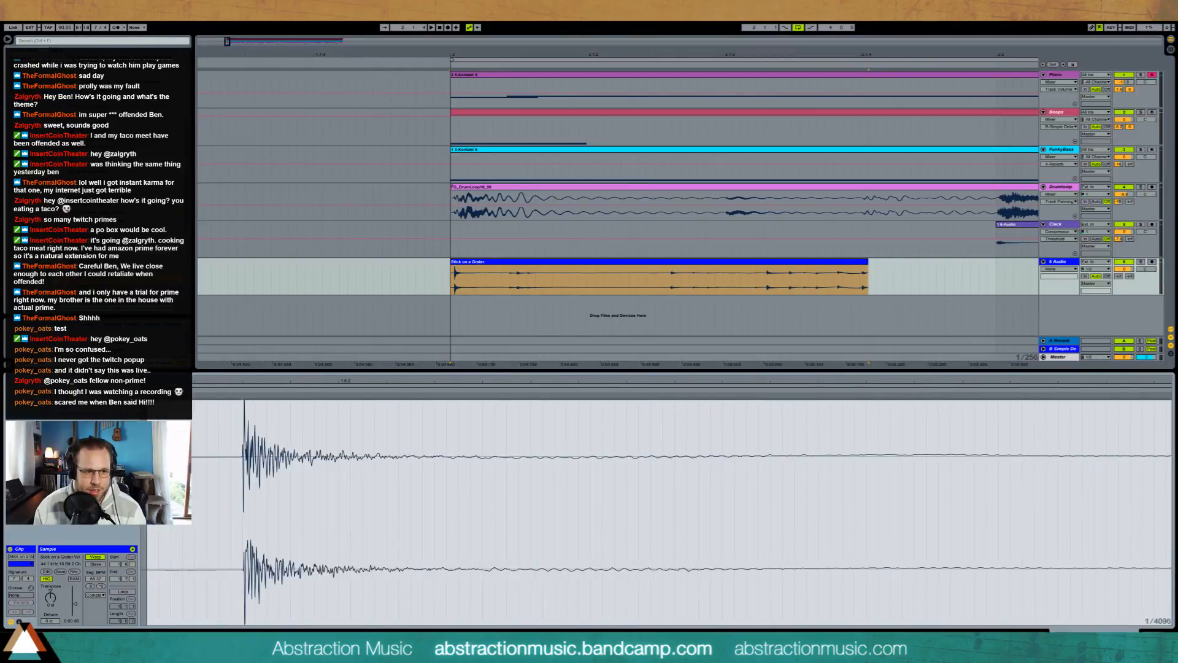
left_click_drag(148, 390, 243, 390)
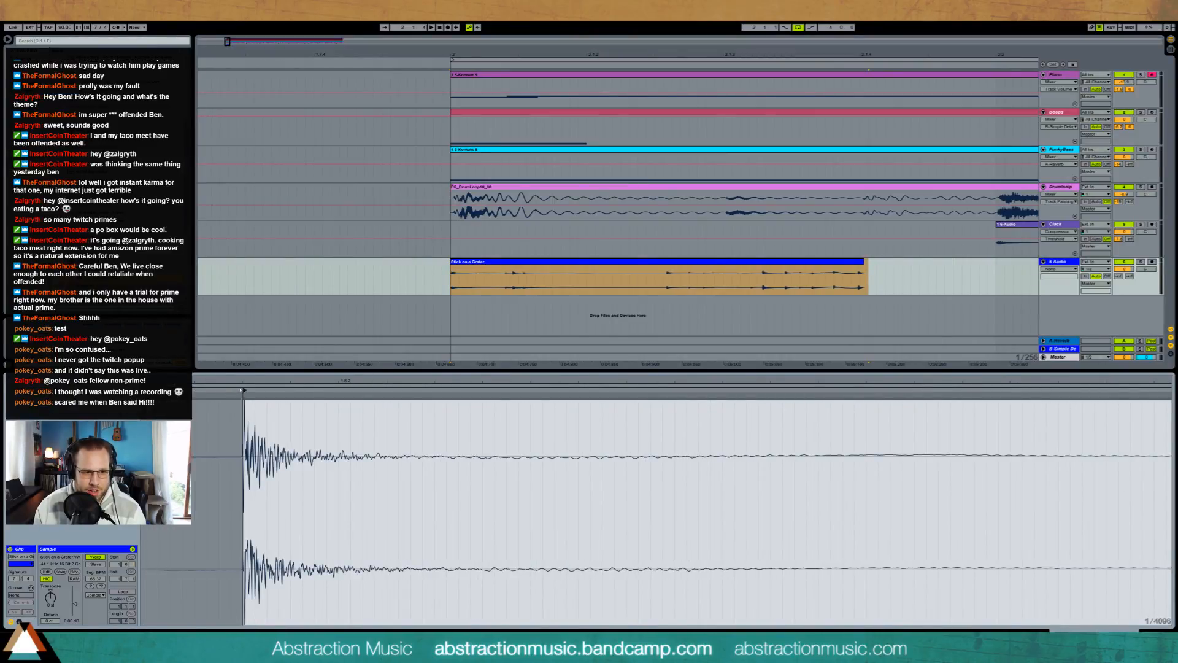
left_click_drag(363, 383, 523, 362)
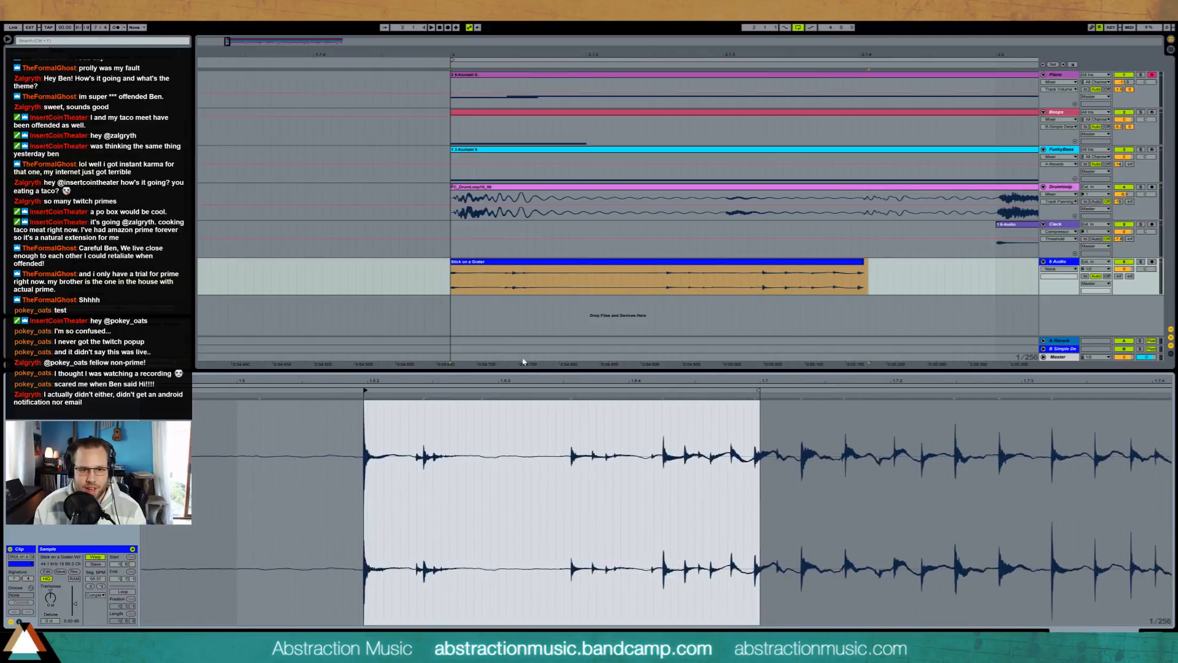
left_click_drag(500, 281, 858, 286)
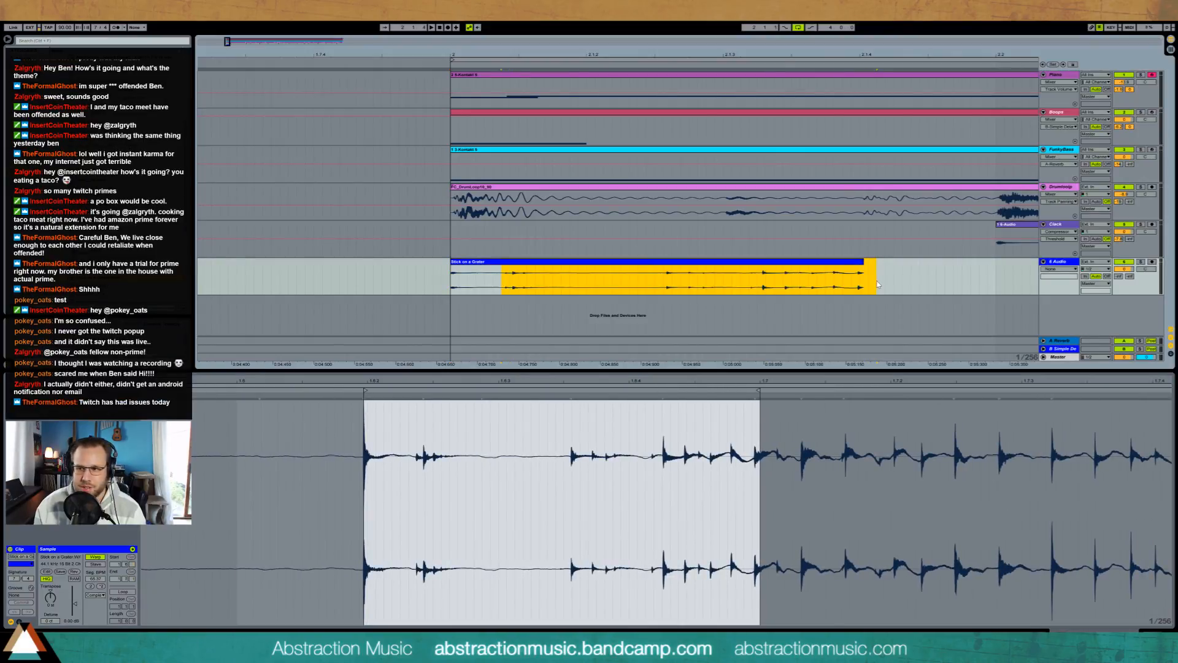
key("Delete")
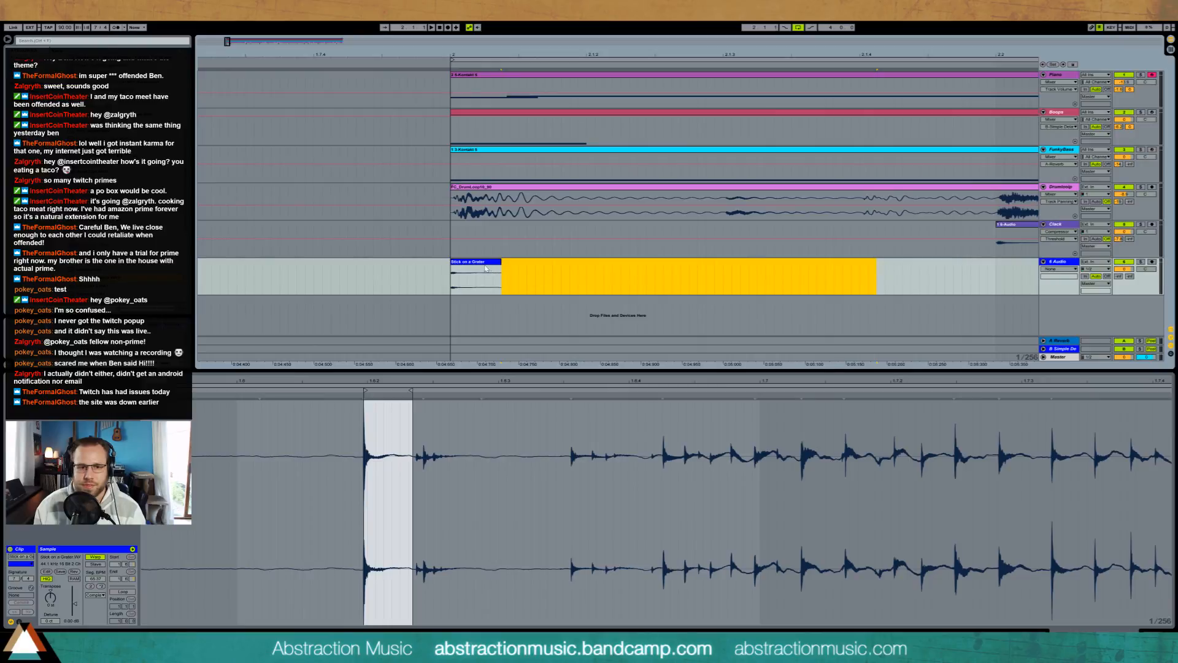
Step: Raise the grater track's Simple Delay send and repeat the hit one and a half beats and four beats into bar 2
left_click_drag(227, 44, 269, 46)
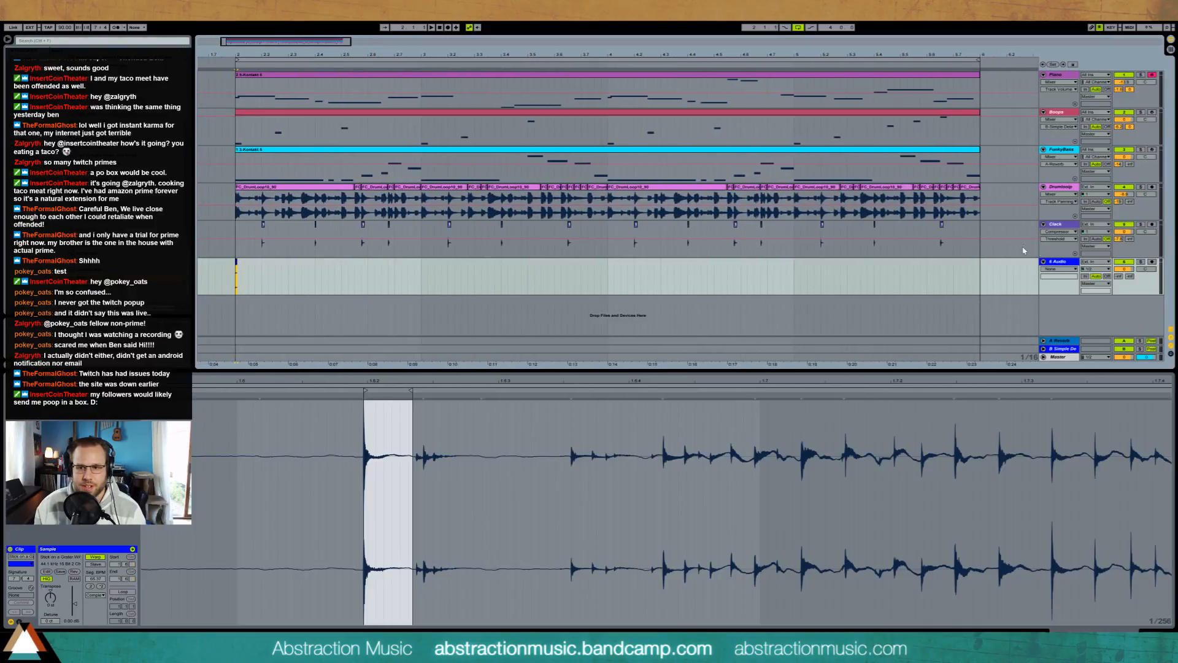
left_click_drag(1121, 277, 1131, 230)
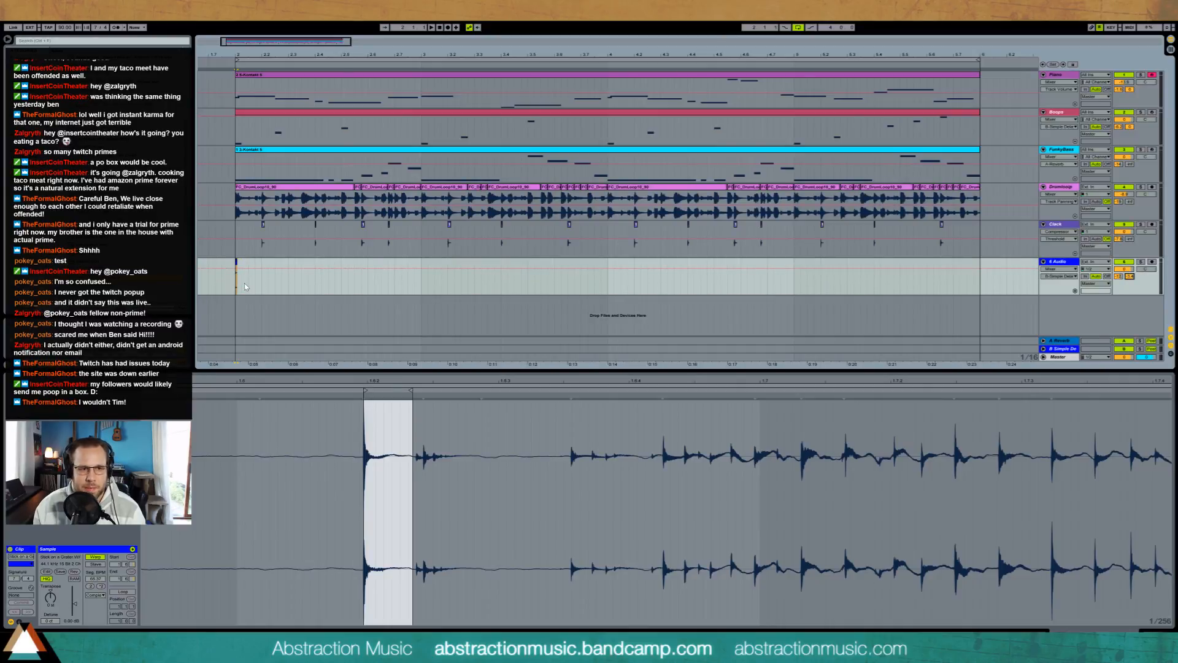
left_click_drag(277, 285, 234, 287)
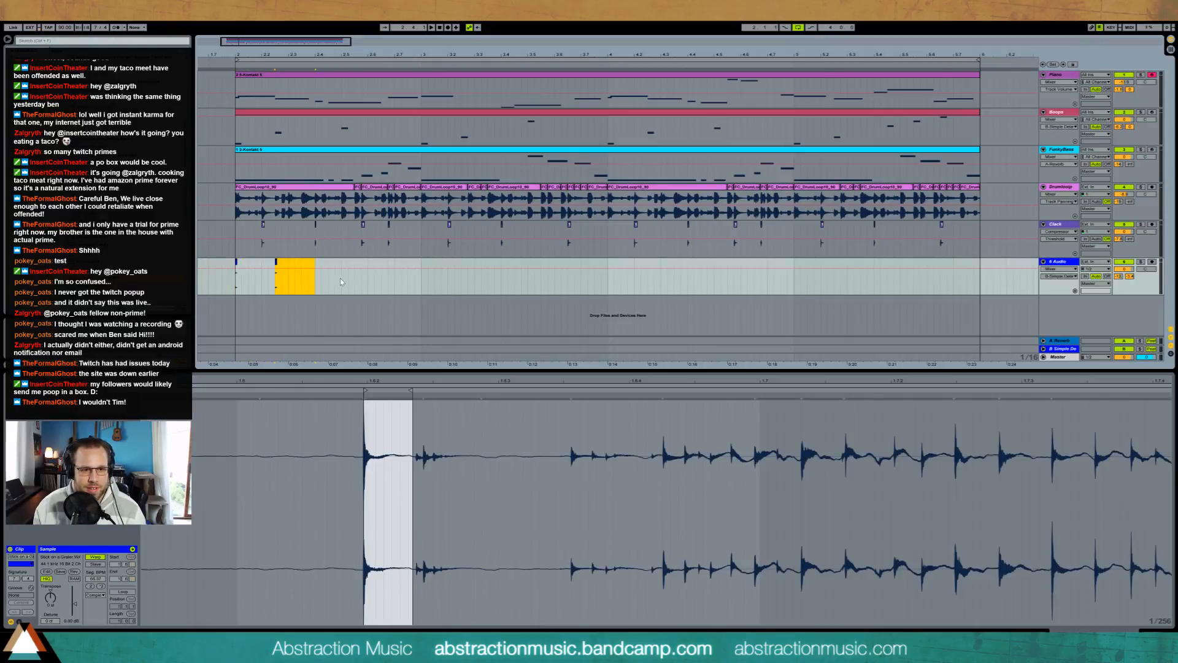
left_click_drag(341, 281, 276, 284)
key("ctrl+d")
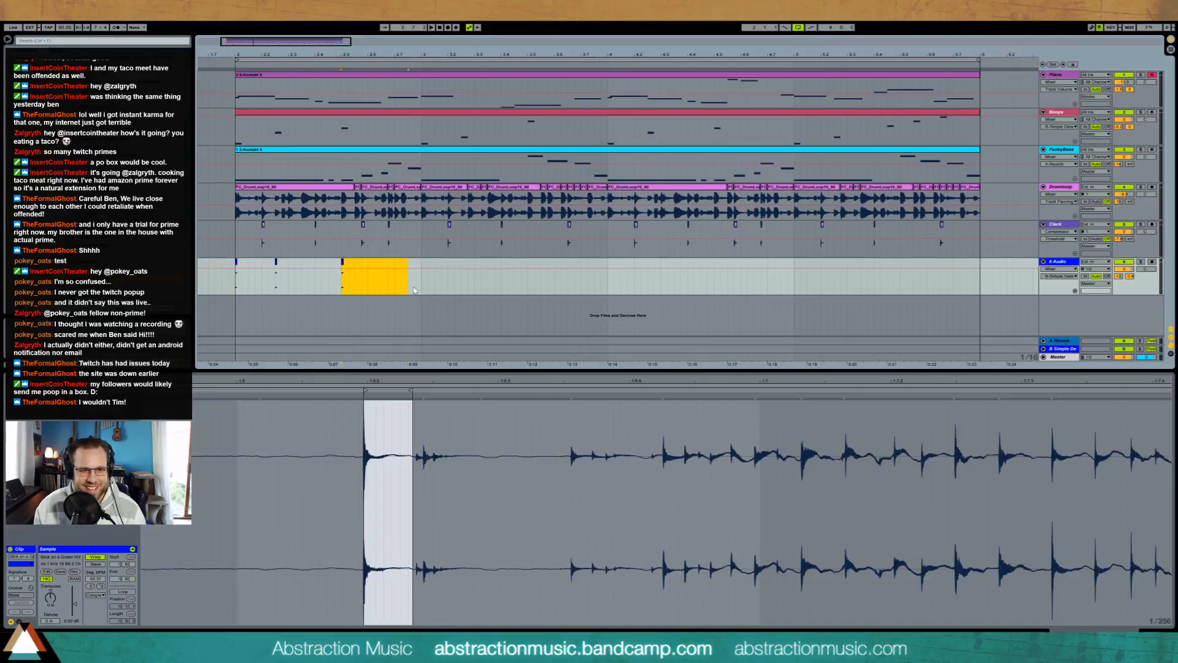
Step: Duplicate the three-hit grater pattern from bar 2 across the remaining bars of the four-bar loop
left_click_drag(422, 285, 241, 290)
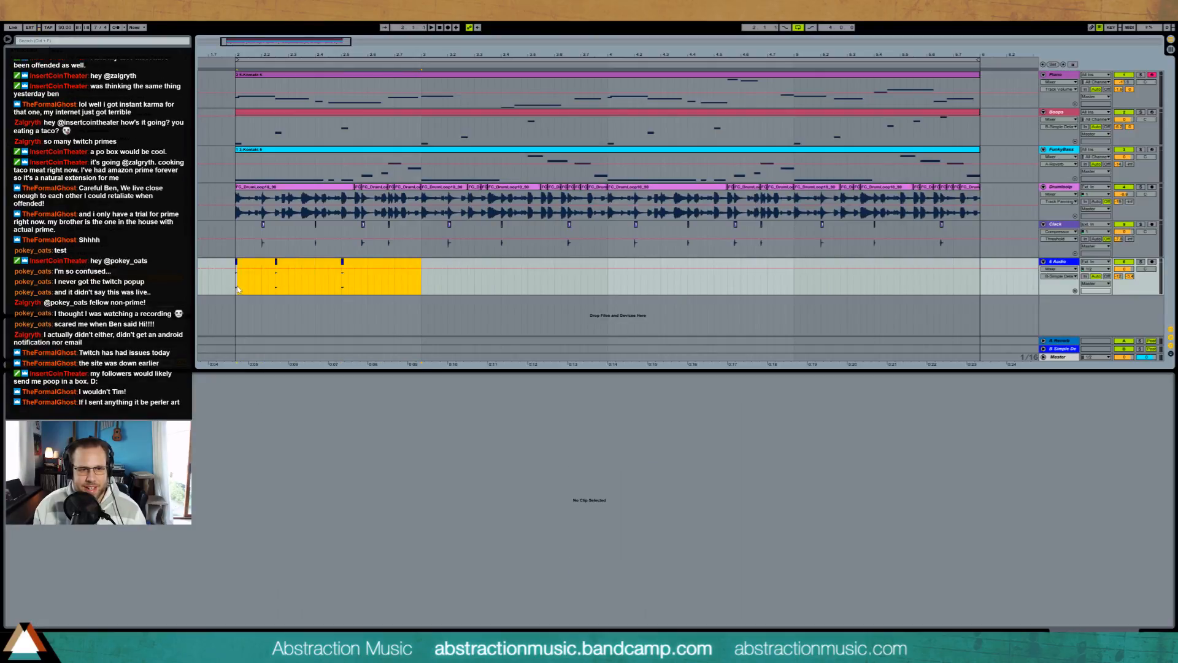
key("ctrl+d")
left_click(575, 287)
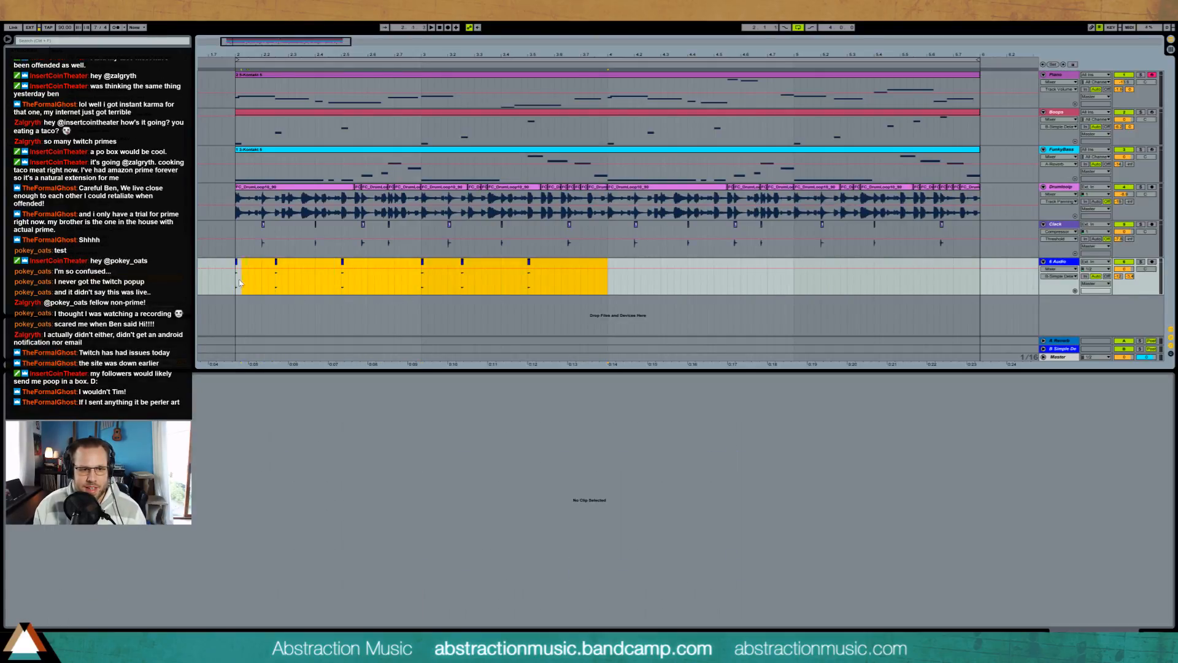
left_click_drag(239, 283, 235, 284)
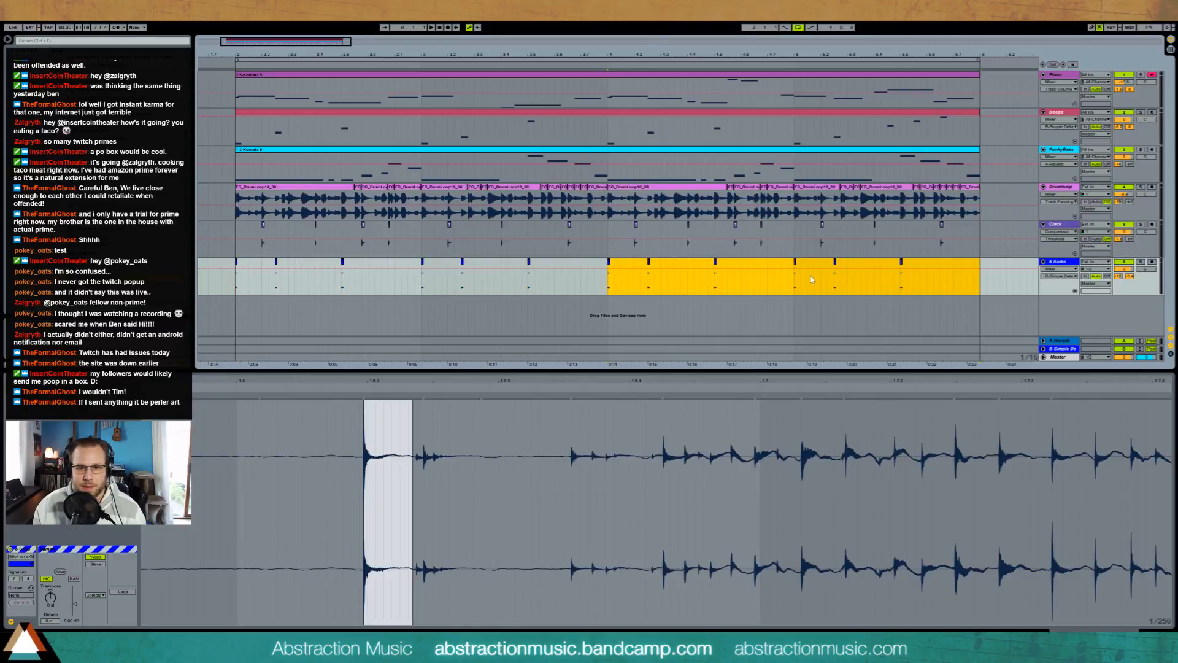
Step: Move the last grater hit in bar 5 half a beat earlier and repeat it twice at one-beat intervals
left_click_drag(872, 286, 903, 264)
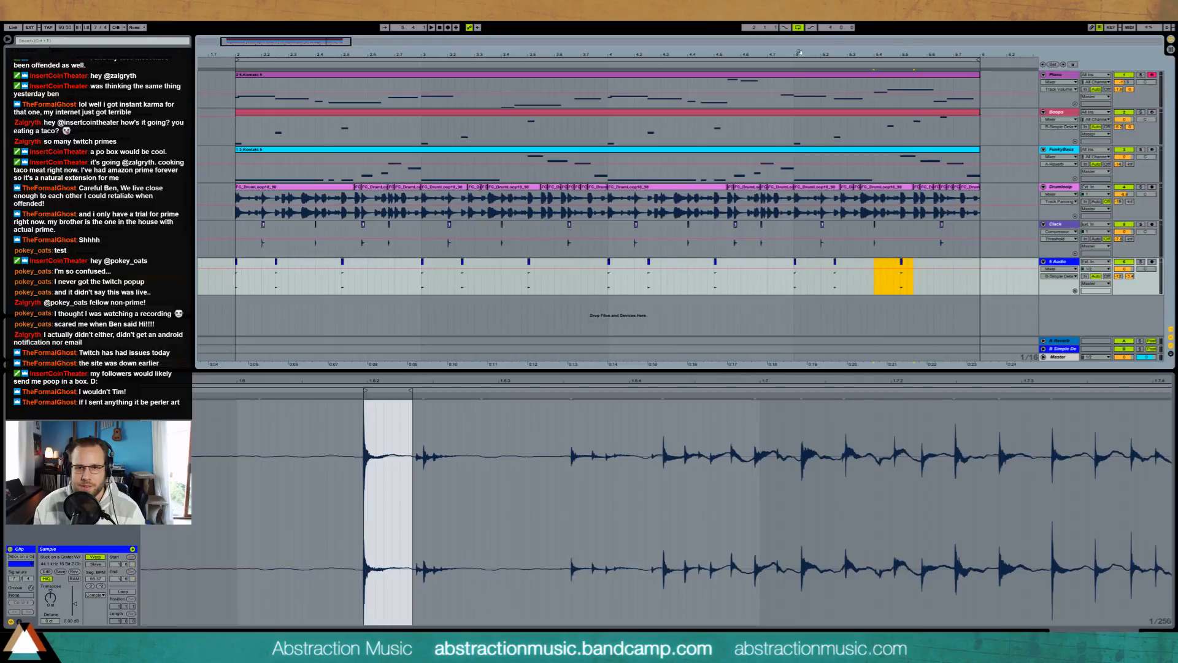
left_click_drag(333, 44, 346, 99)
left_click_drag(521, 264, 471, 267)
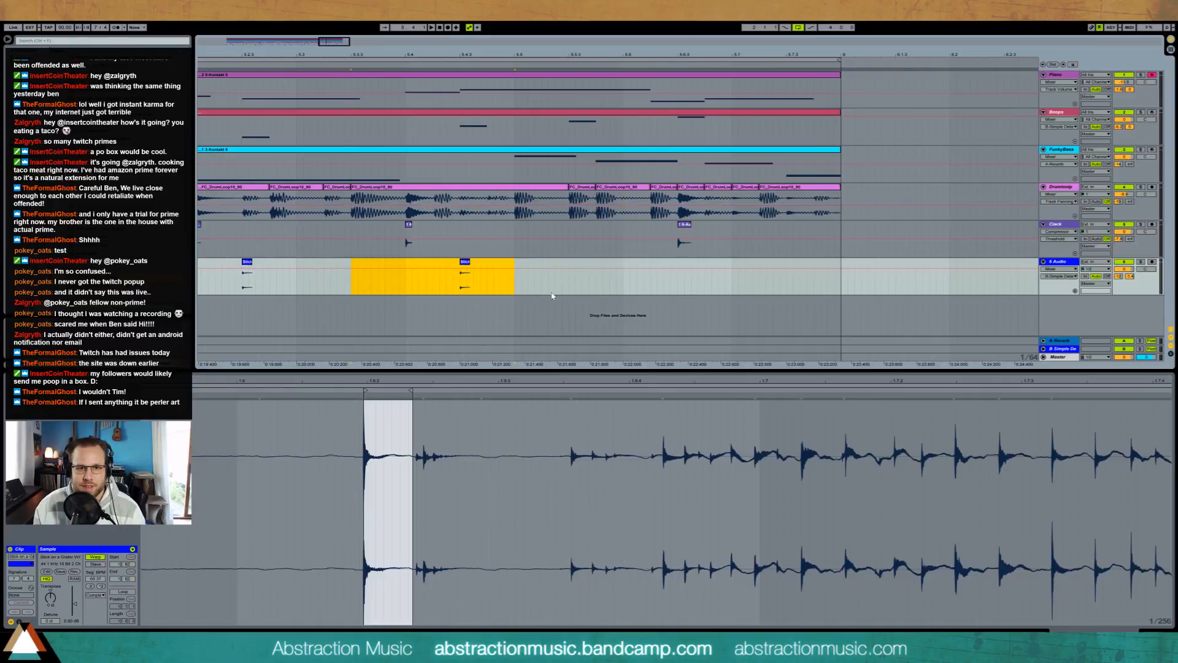
left_click(460, 277)
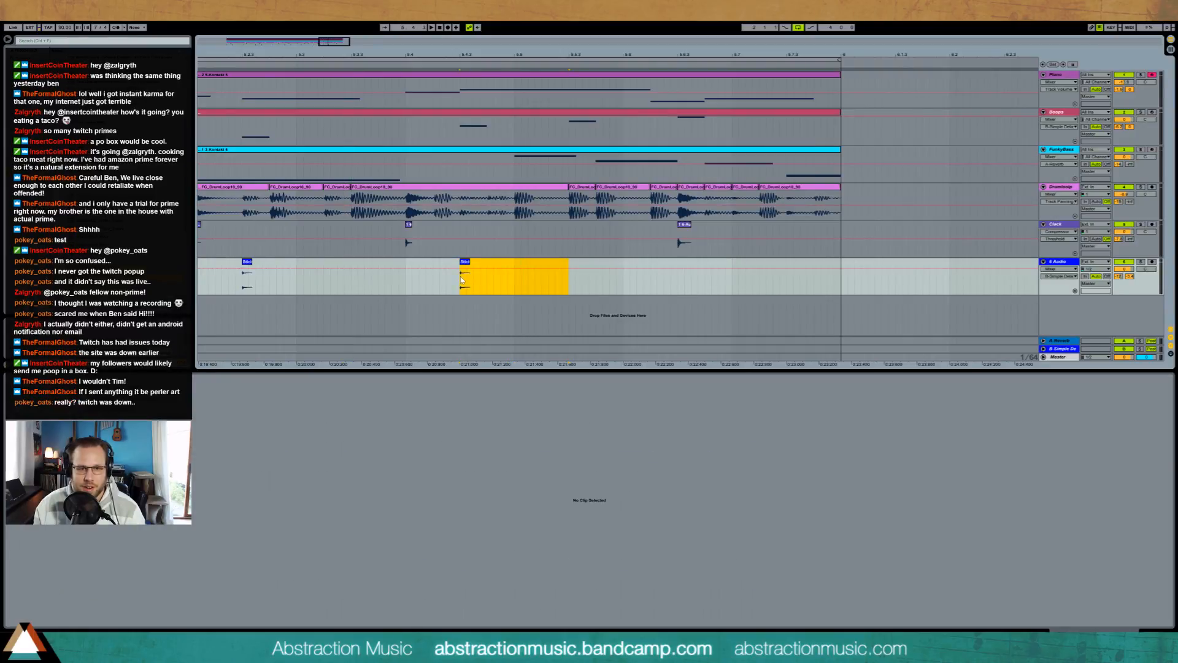
key("ctrl+d")
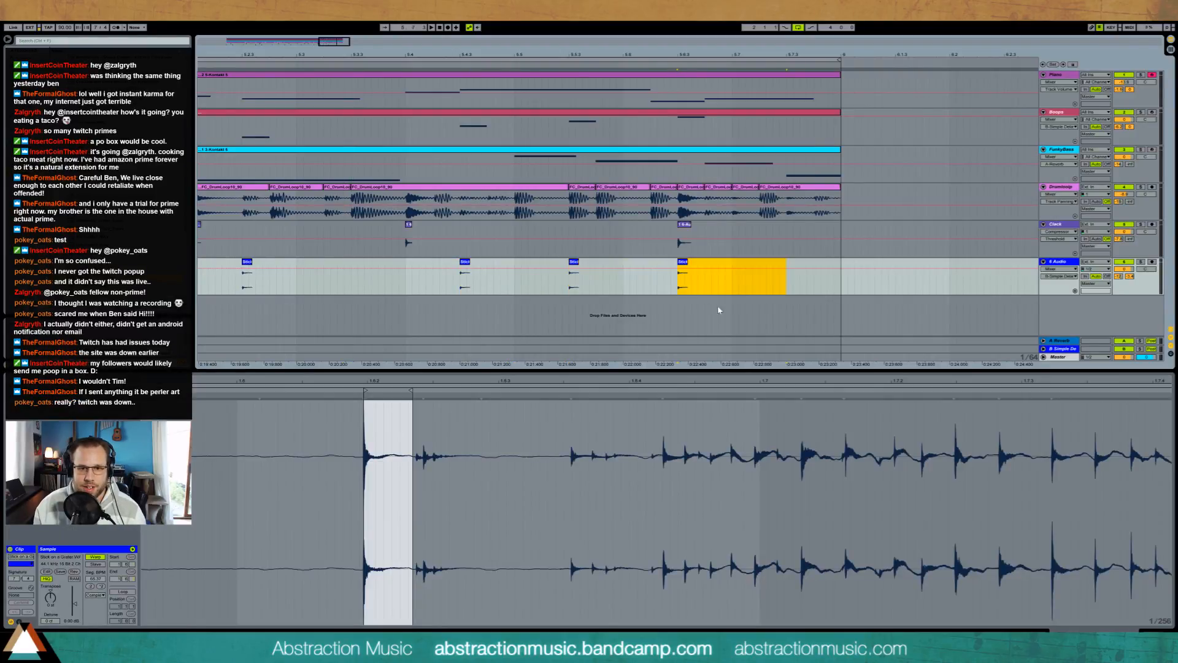
Step: Play the loop from bar 2 and adjust the grater track's Simple Delay and Reverb sends
left_click_drag(336, 42, 329, 19)
key("space")
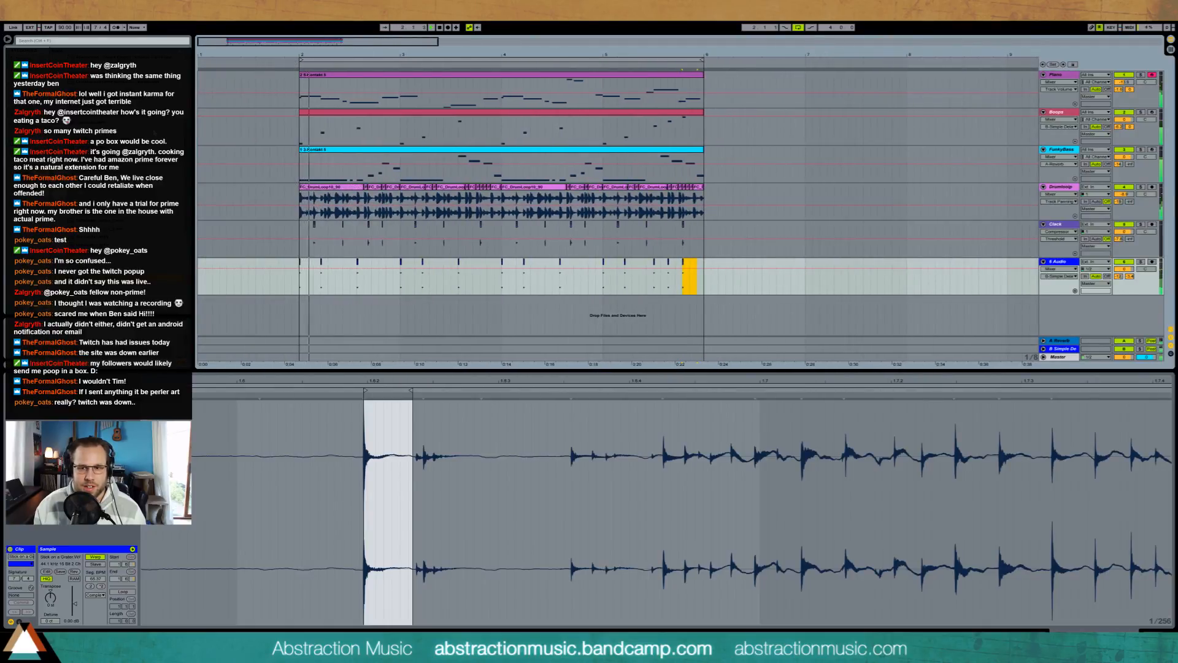
left_click_drag(1130, 276, 1130, 258)
left_click(1118, 276)
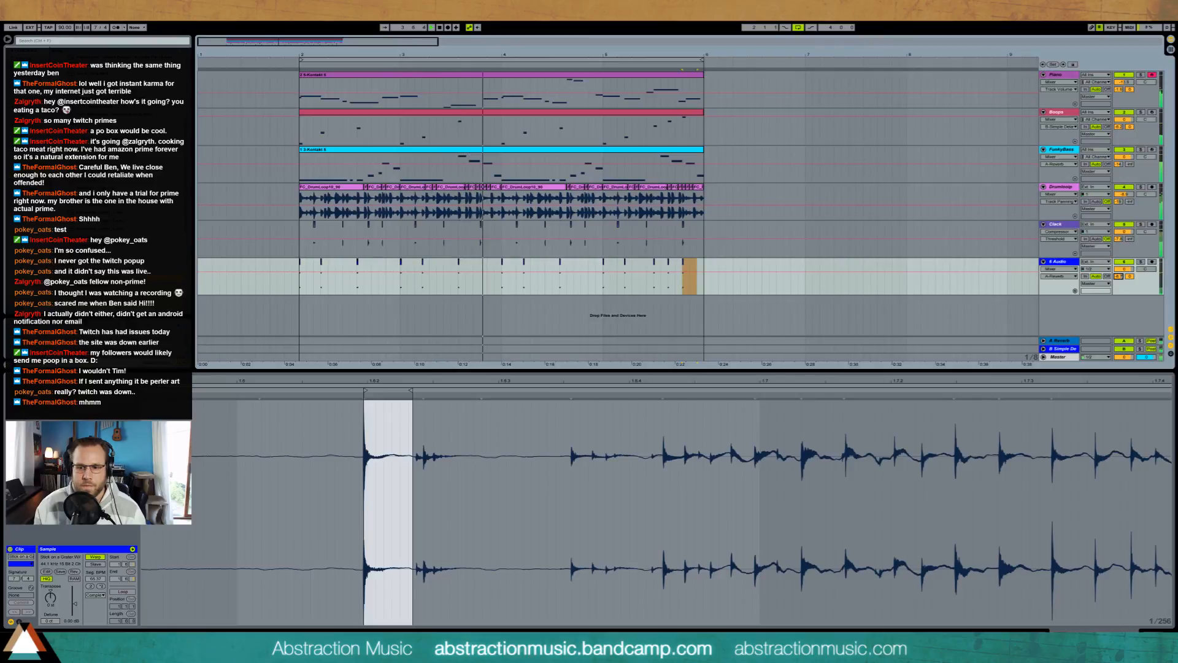
Step: Show the grater track's device view and listen to the track soloed, returning to the full mix
left_click(1151, 634)
left_click(1140, 262)
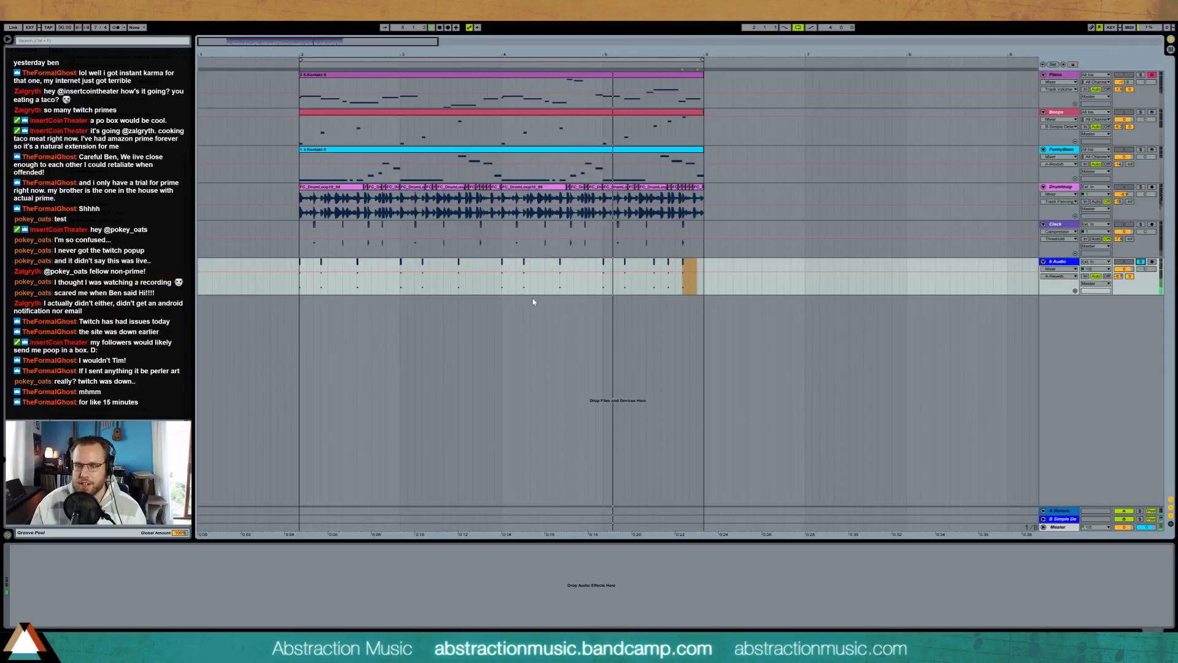
left_click(1140, 262)
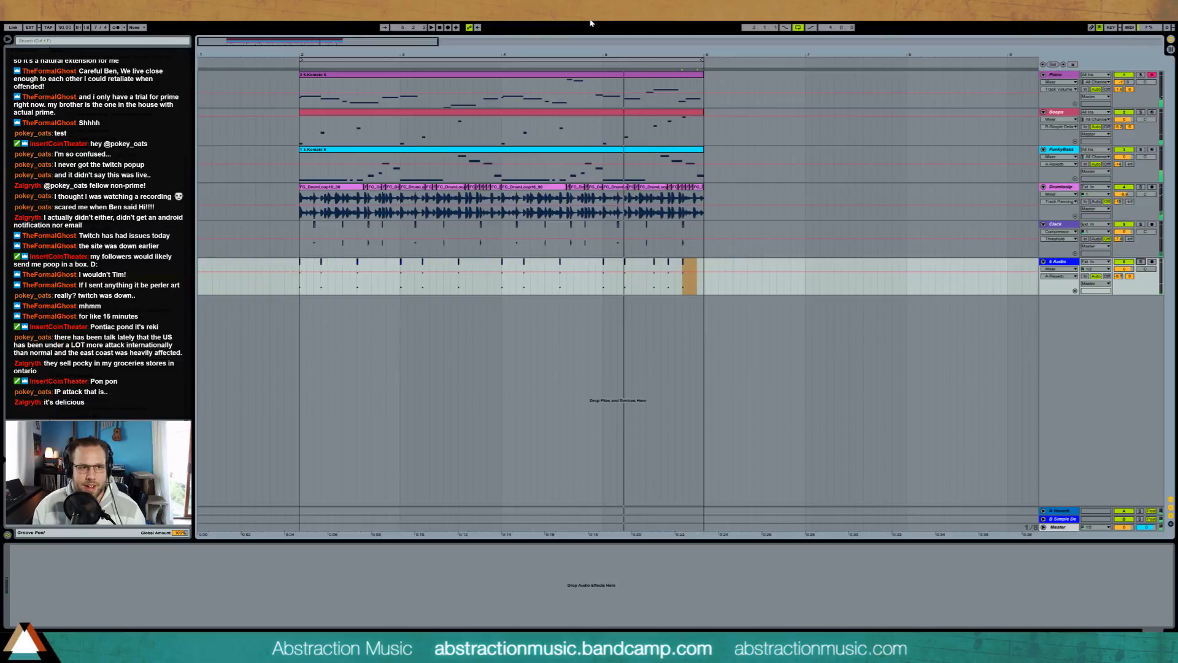
key("ctrl+shift+s")
left_click(917, 462)
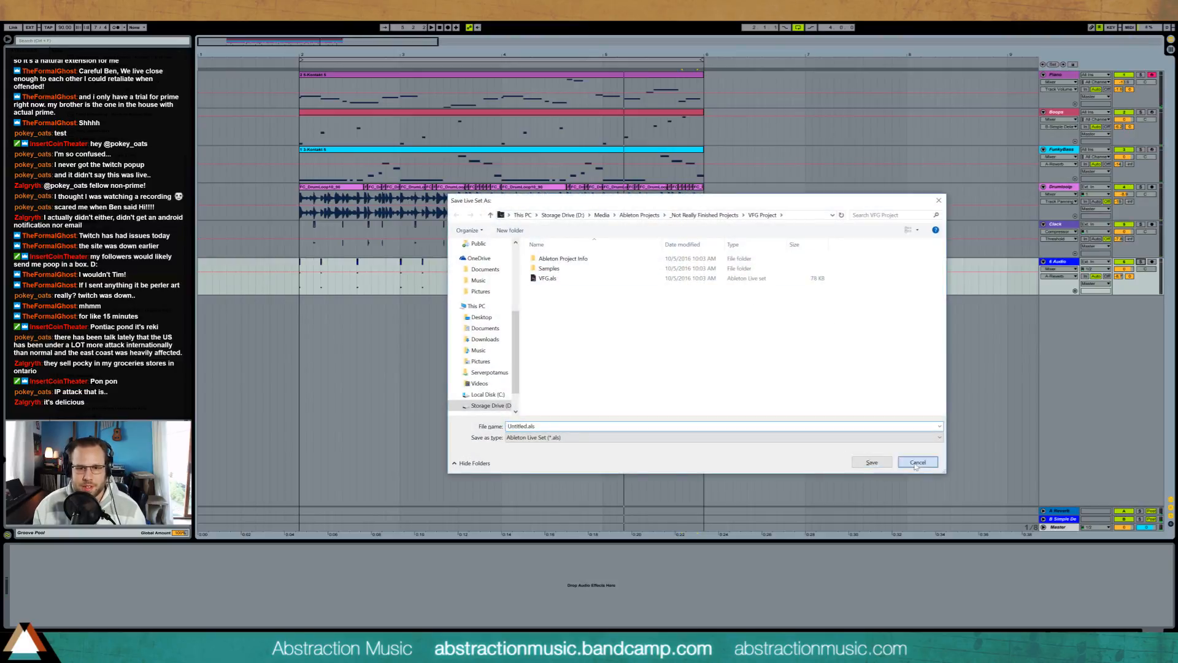
left_click(301, 291)
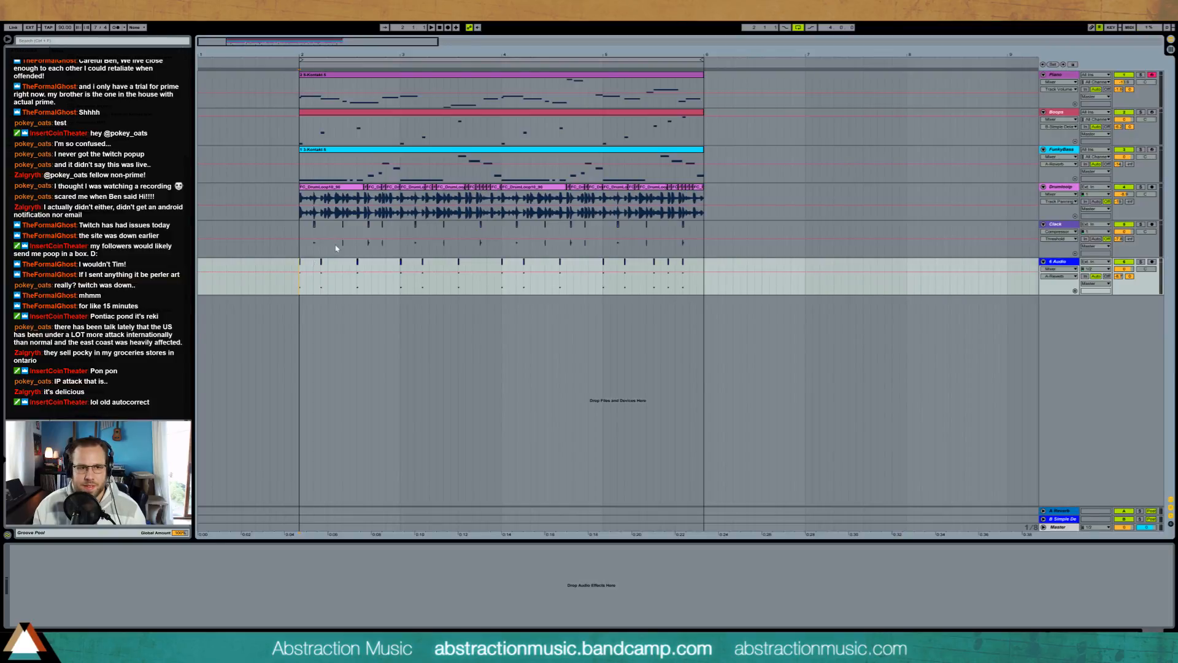
left_click(1071, 75)
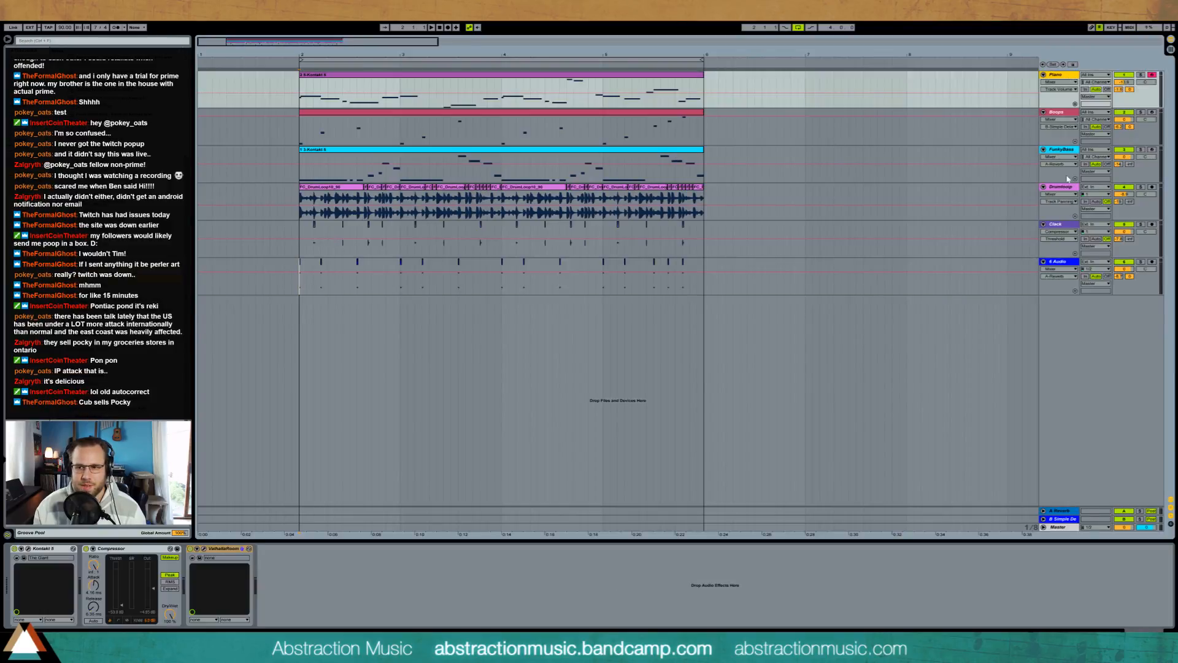
Step: Rename the grater audio track Click and adjust the Simple Delay send of the Clack track above it
left_click(1064, 267)
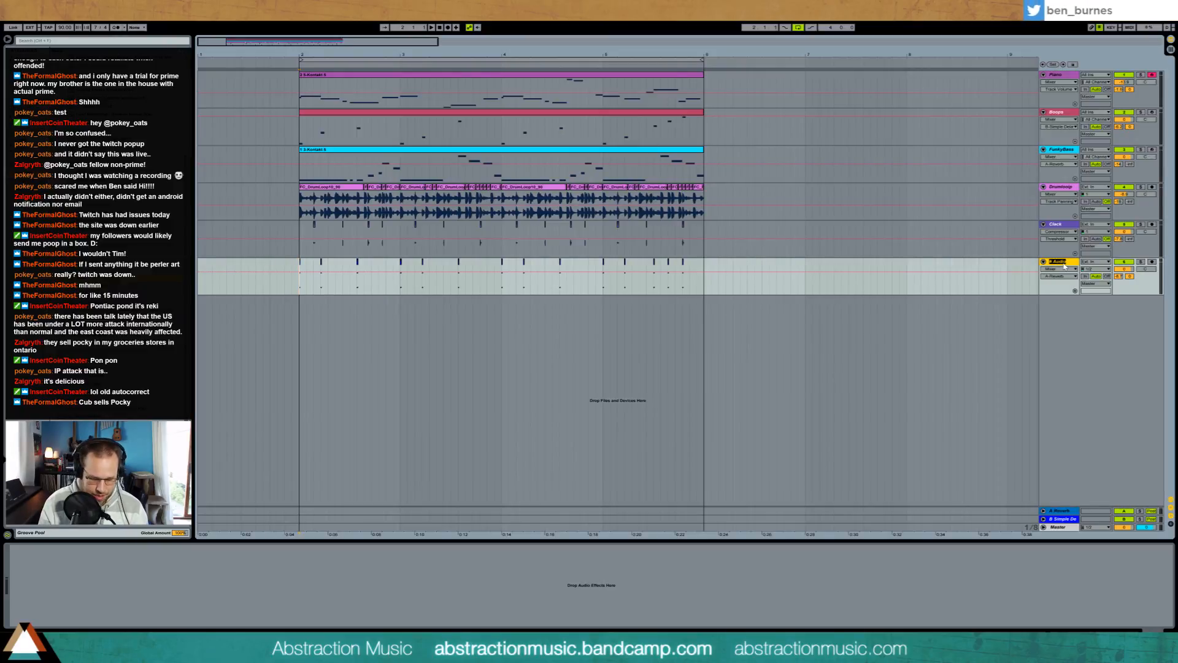
type("Click")
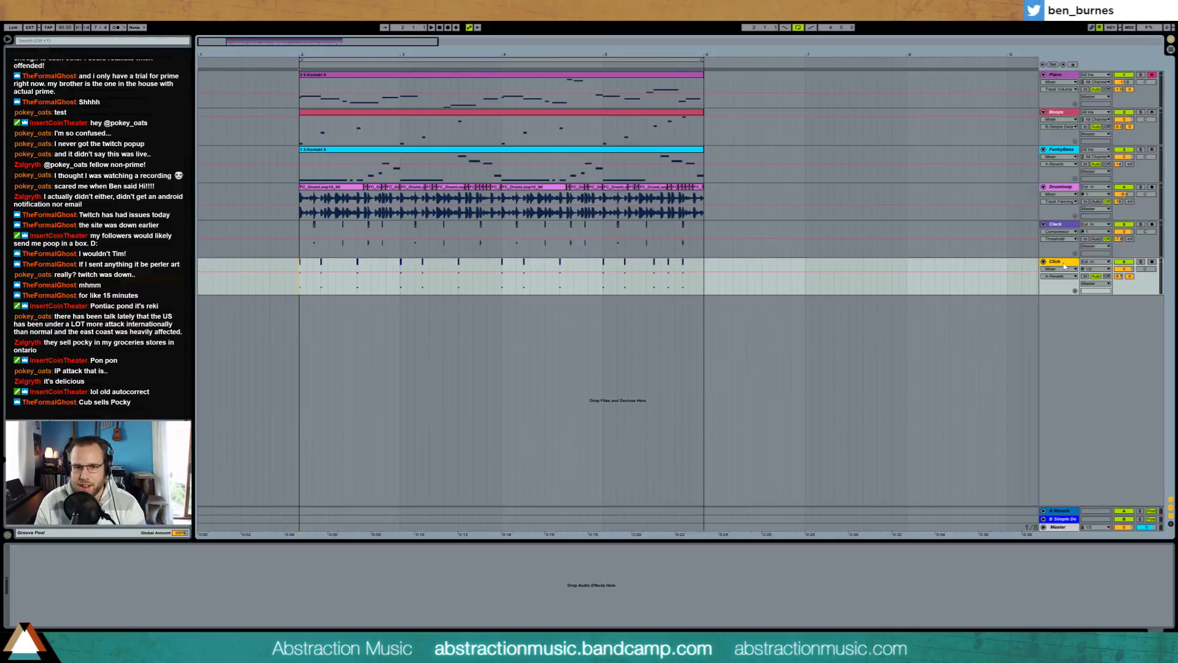
left_click(1130, 239)
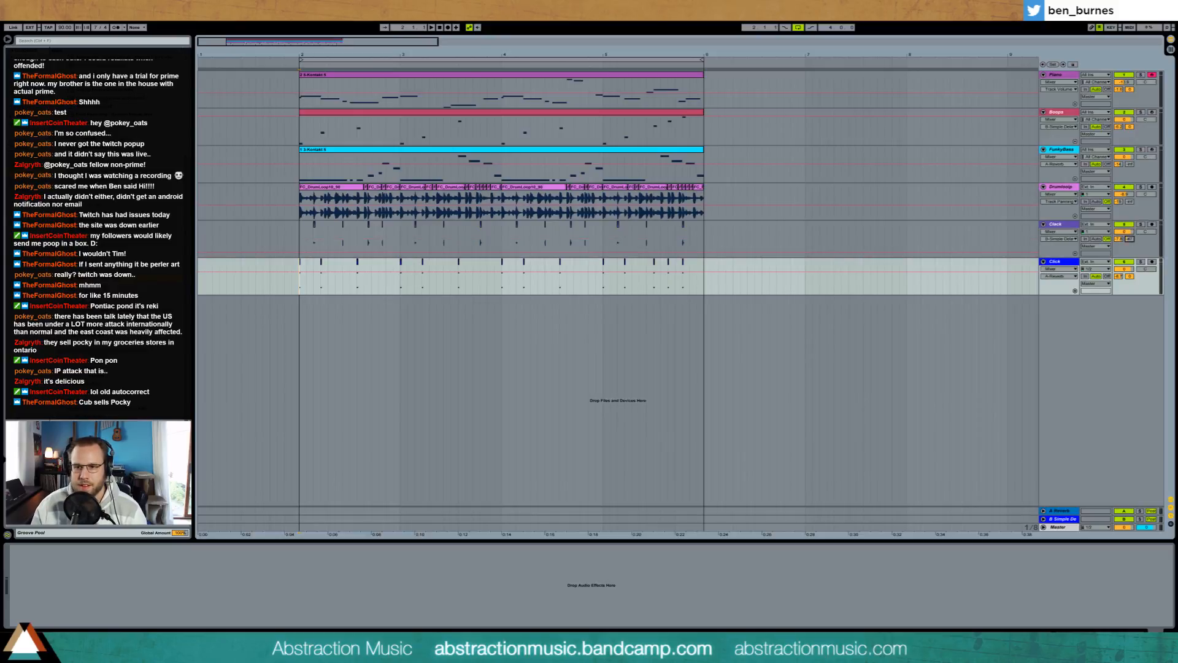
left_click(1065, 225)
left_click_drag(1129, 239, 1129, 222)
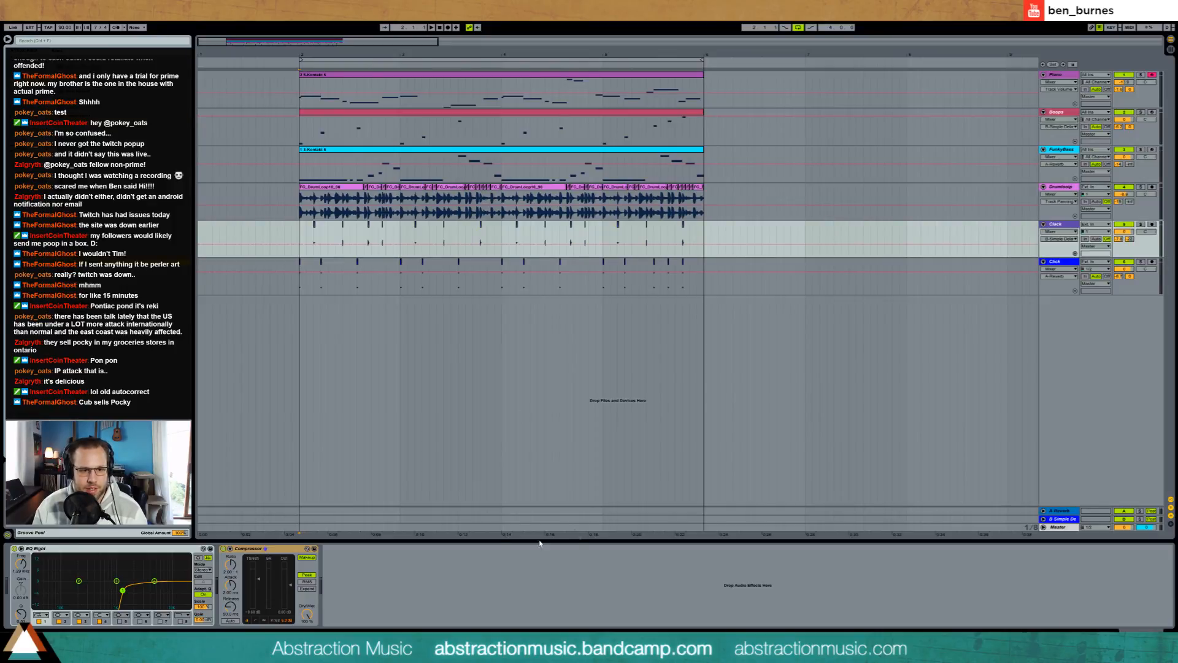
Step: Add a Ping Pong Delay after the Clack track's Compressor, adjust its dry/wet mix and listen to the loop
left_click_drag(540, 542, 423, 589)
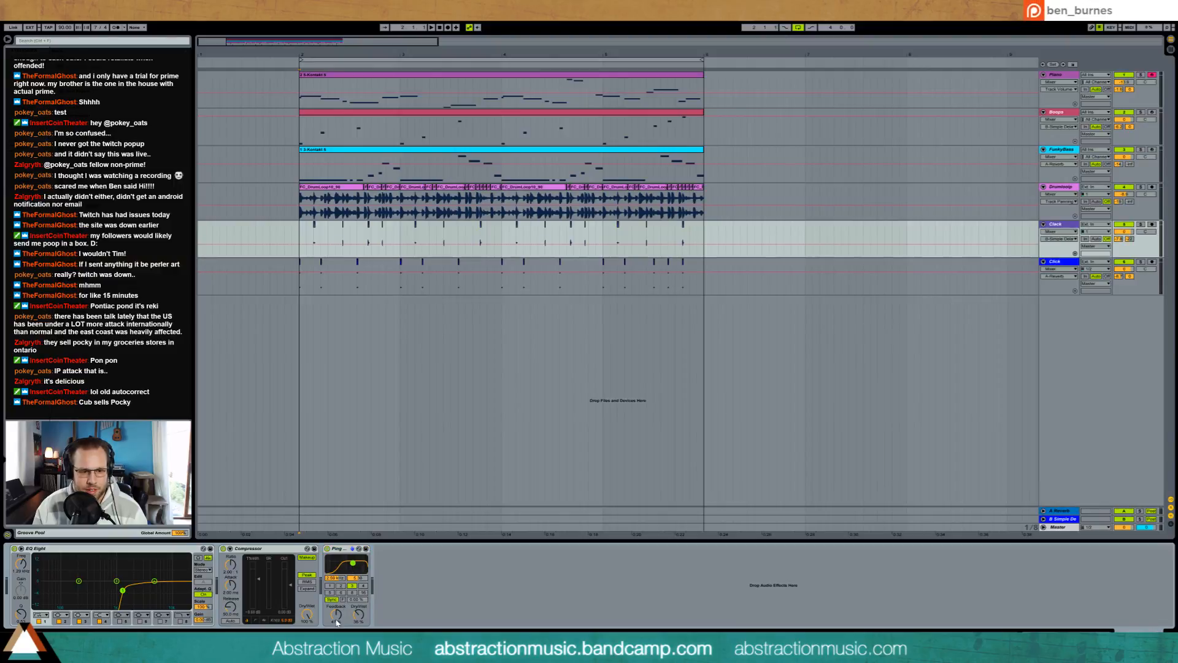
left_click_drag(336, 613, 363, 611)
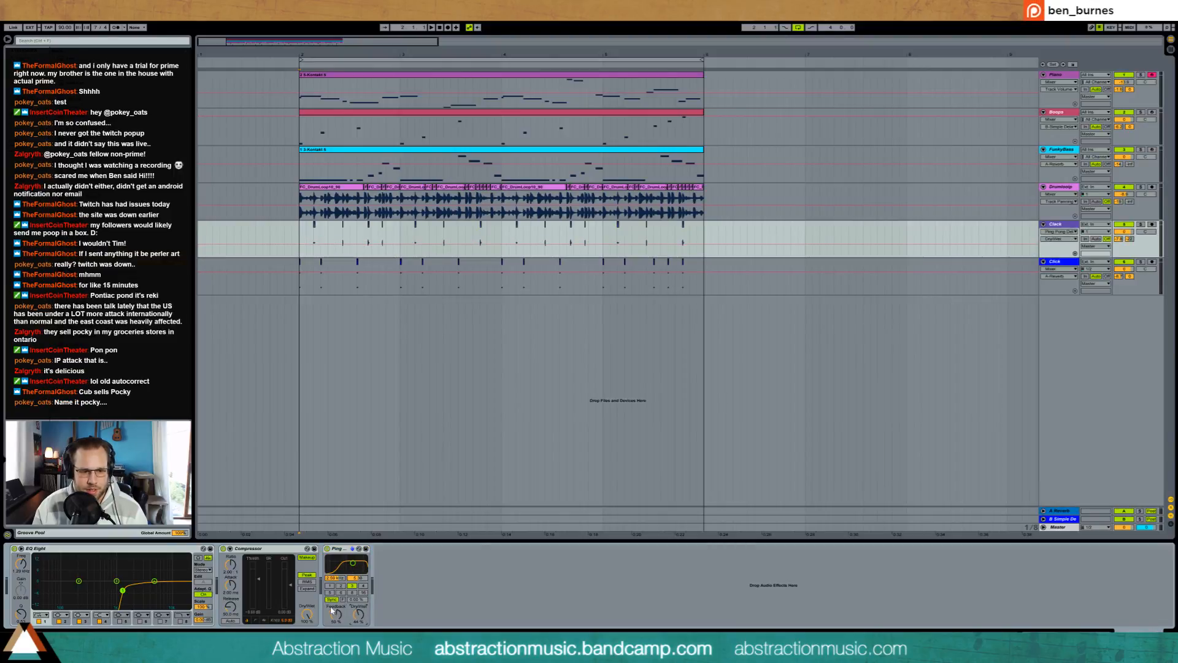
key("space")
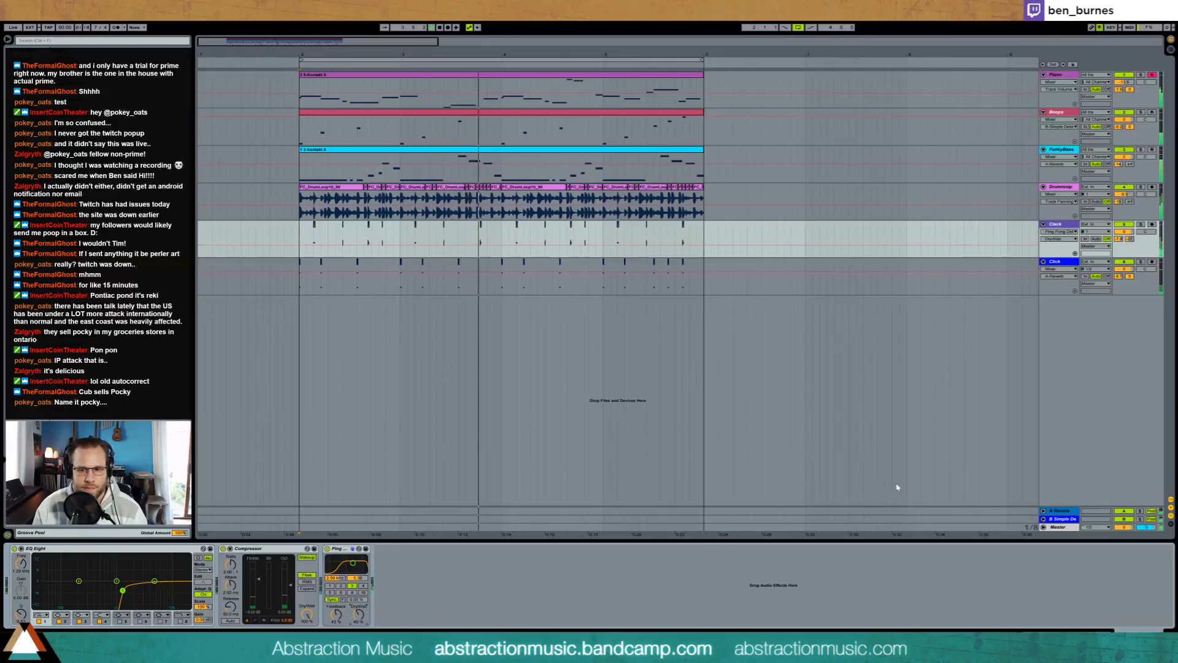
left_click(588, 318)
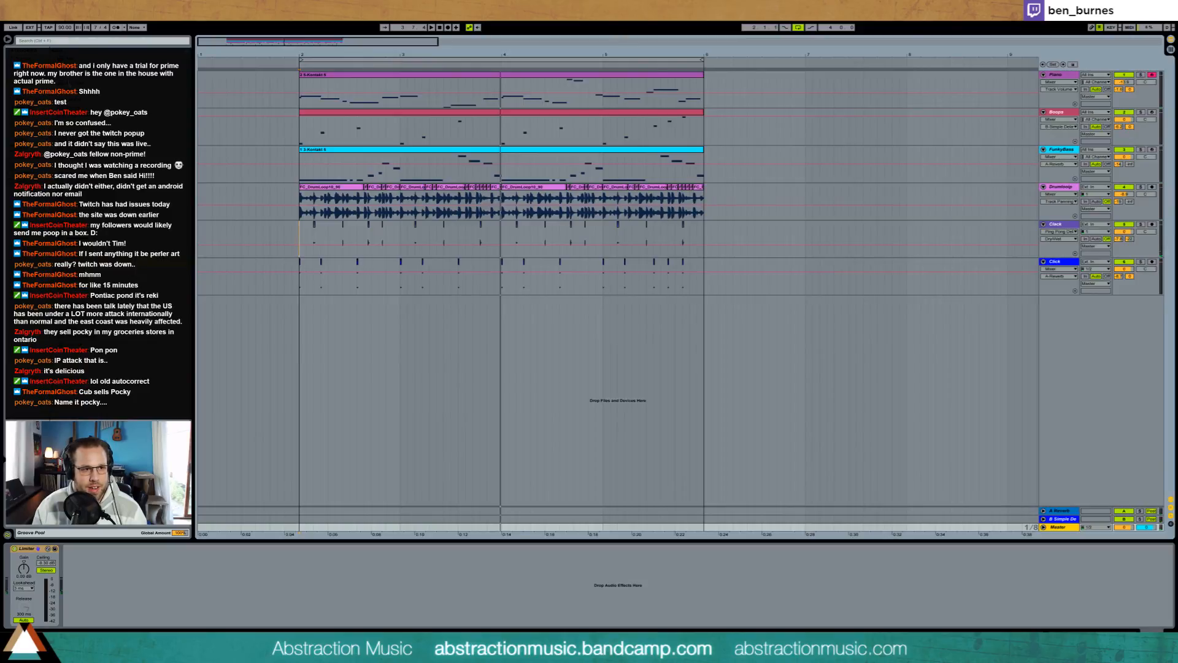
Step: Add an Auto Pan before the Limiter on the master track, with a sawtooth waveform, 0° phase and tempo-synced rate
left_click_drag(92, 83, 27, 558)
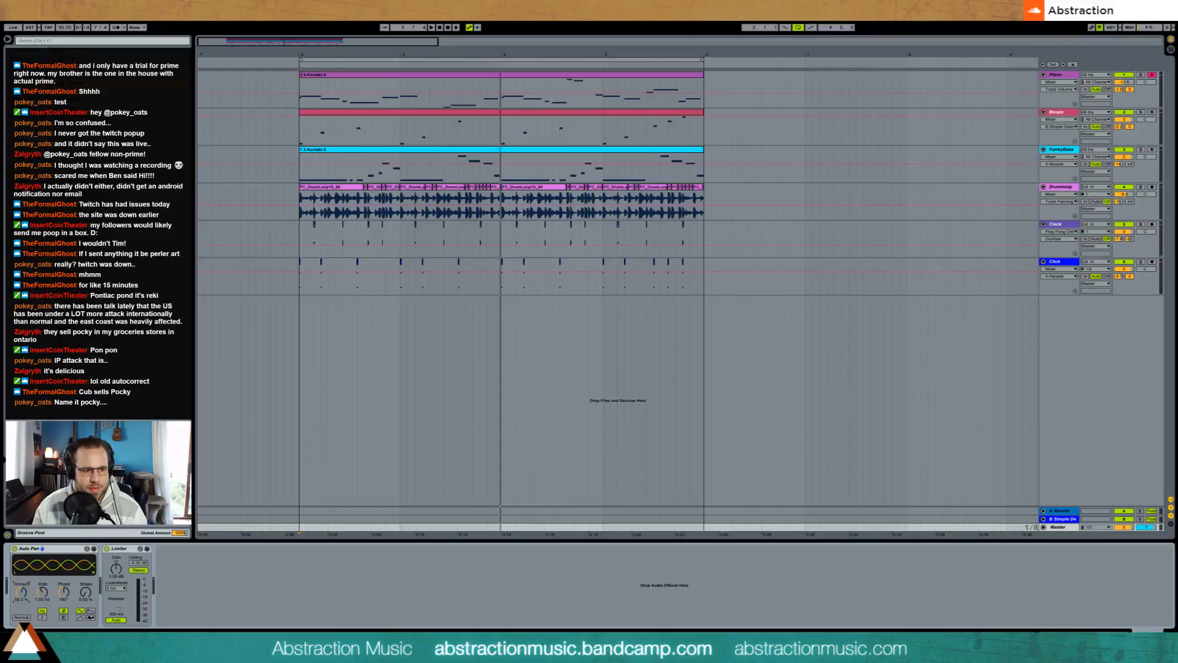
left_click(92, 611)
left_click_drag(86, 592, 69, 613)
left_click(42, 617)
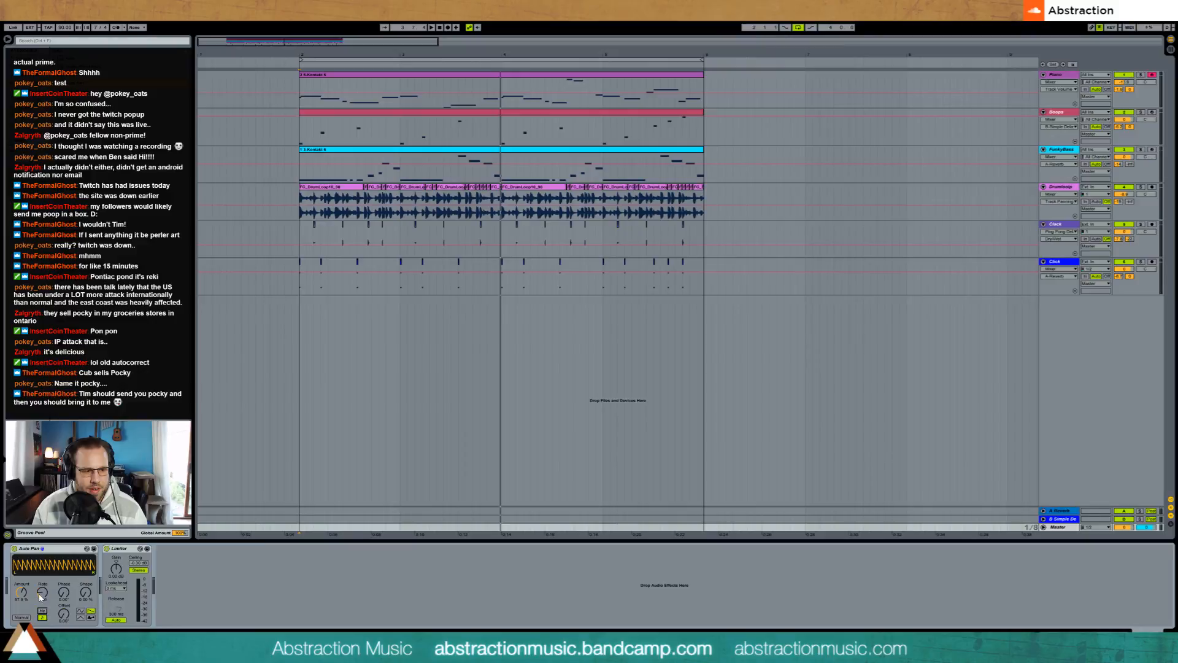
Step: Play the loop and adjust the rate and amount of the master's Auto Pan by ear
key("space")
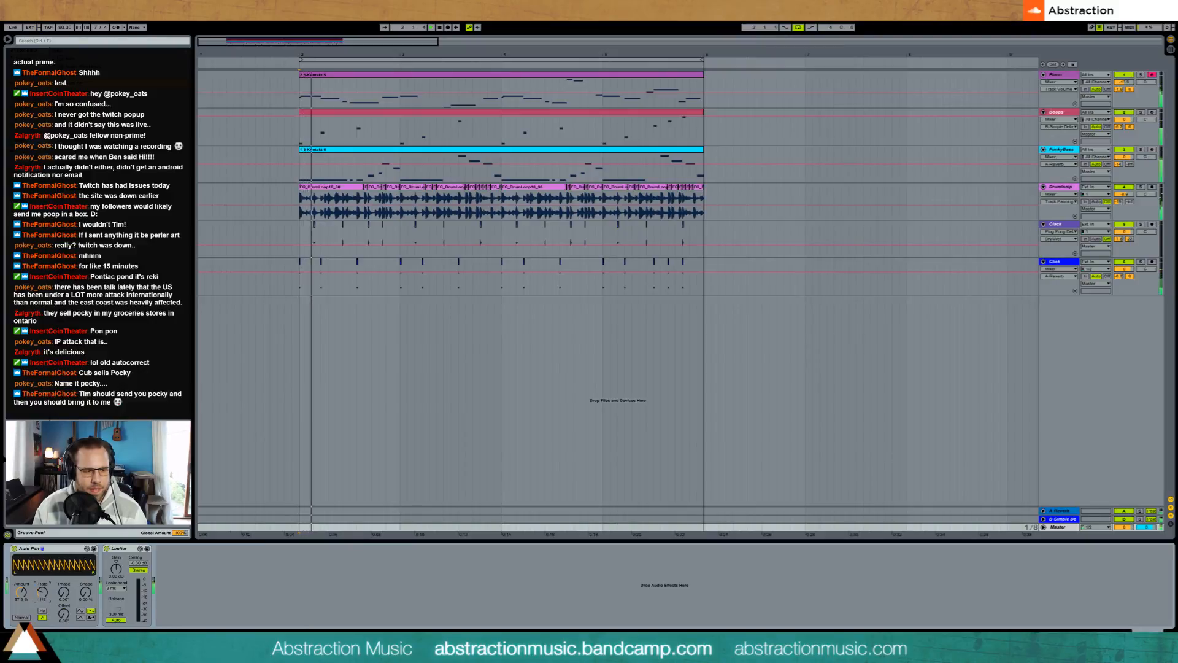
left_click_drag(40, 595, 22, 549)
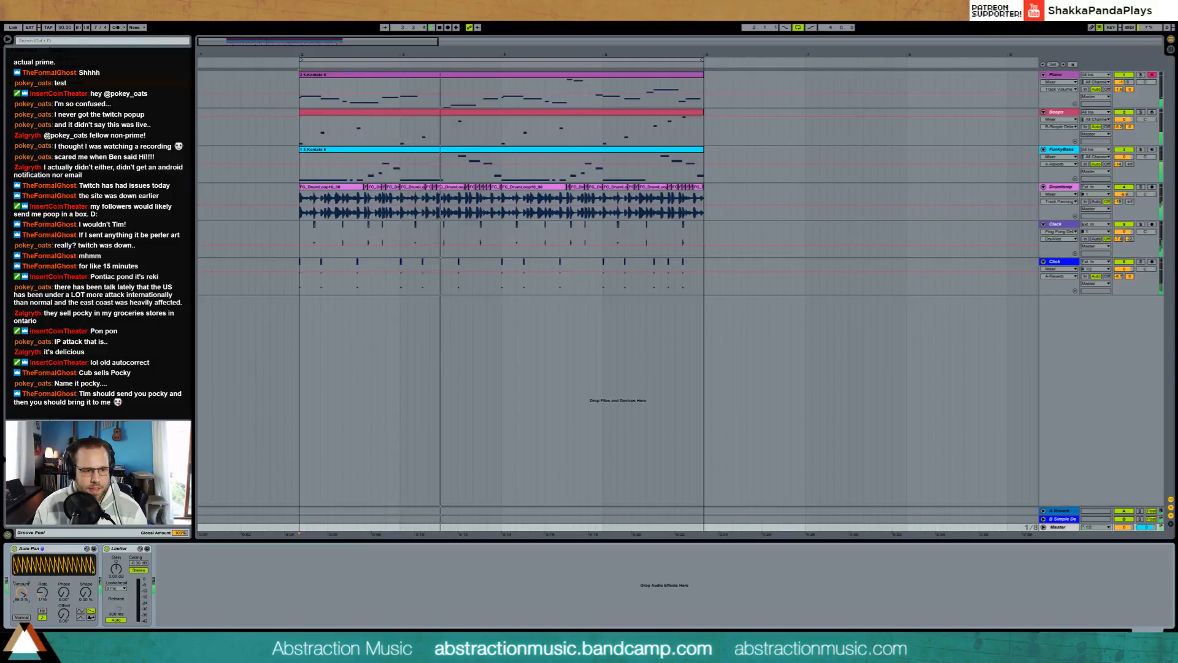
mouse_move(21, 593)
left_mouse_down()
mouse_move(21, 630)
mouse_move(21, 611)
left_mouse_up()
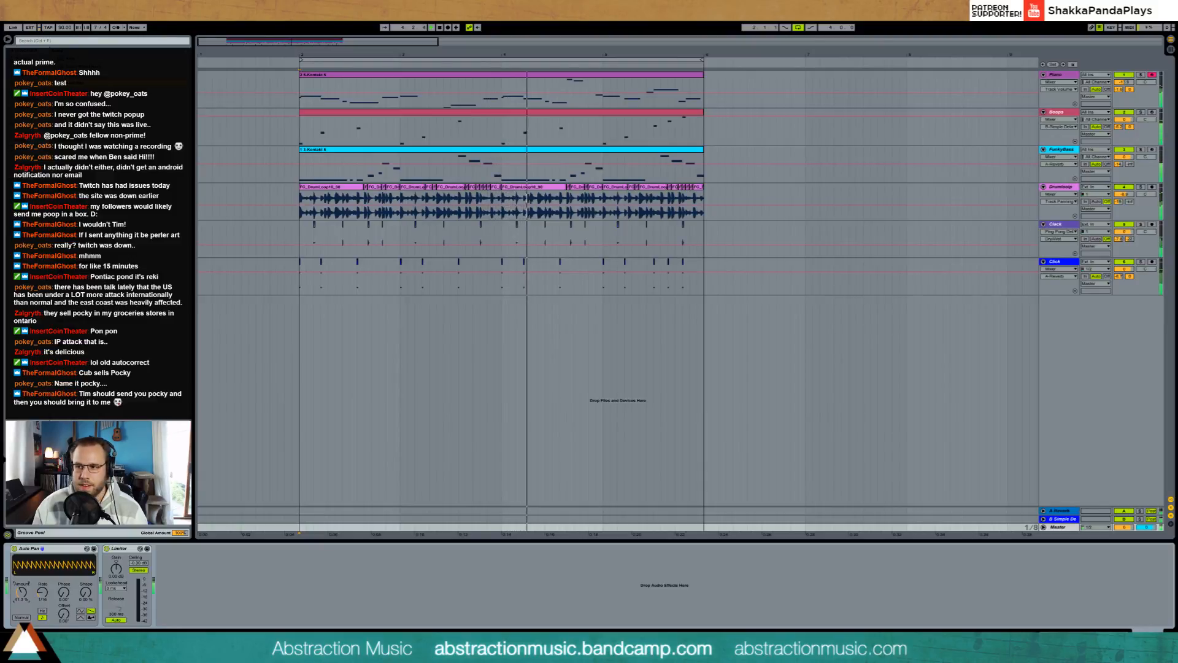
left_click_drag(23, 593, 23, 595)
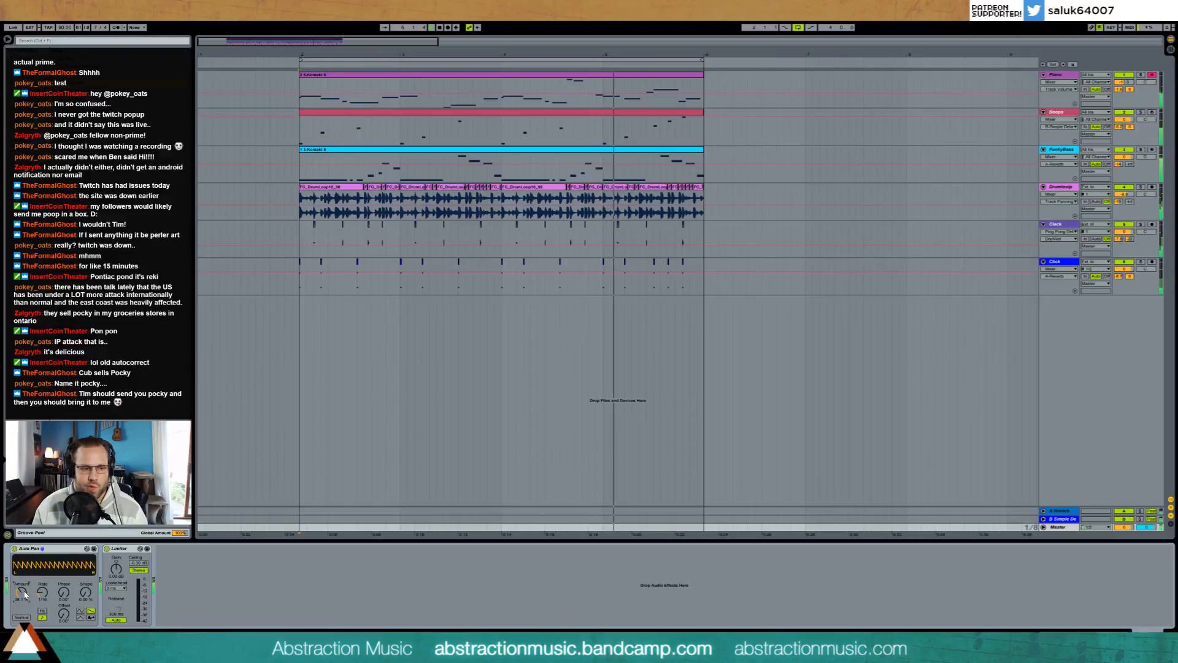
Step: Compare the mix with the Auto Pan bypassed and active, and fine-tune its amount
left_click(14, 548)
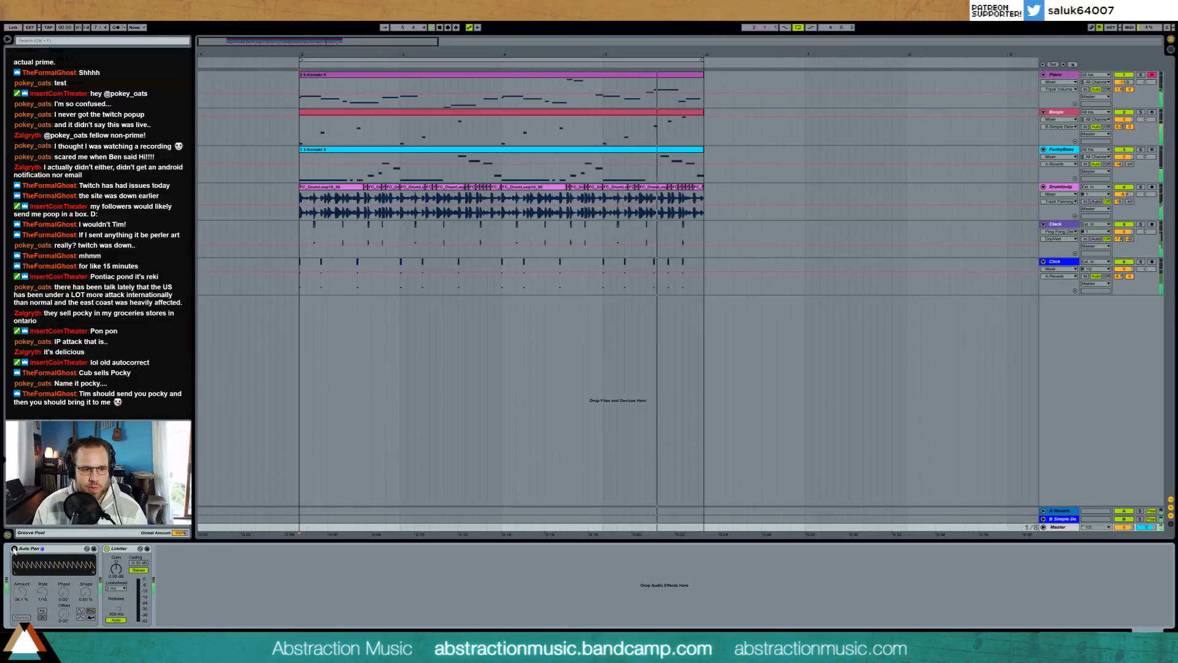
left_click(14, 549)
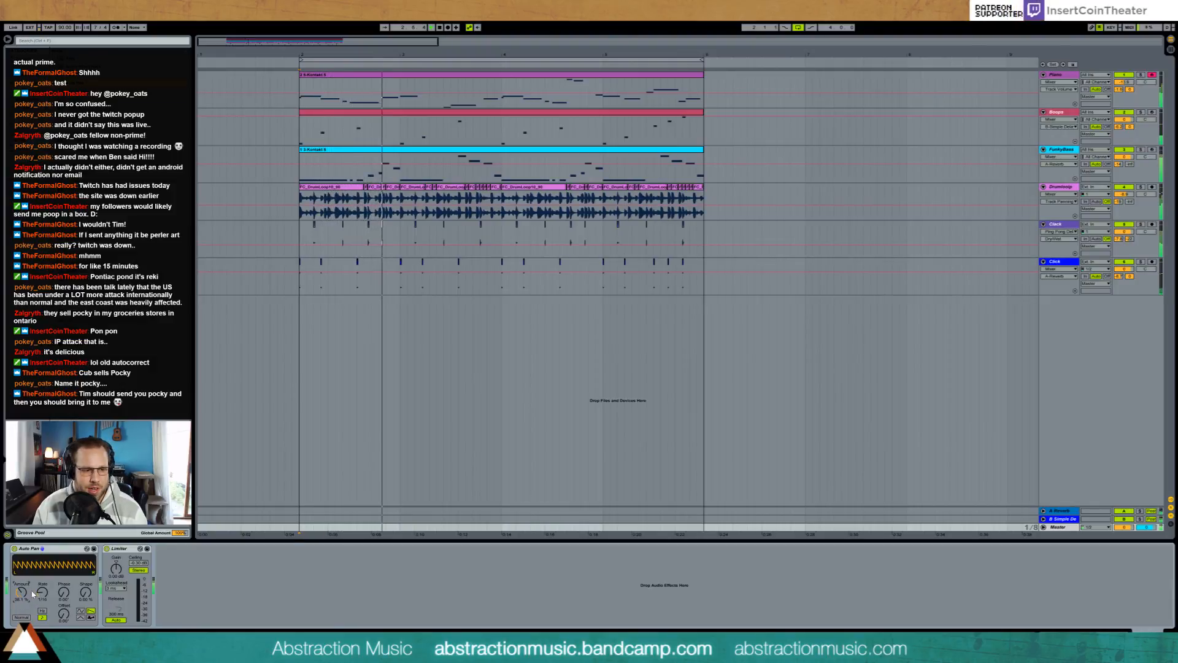
left_click_drag(26, 594, 23, 592)
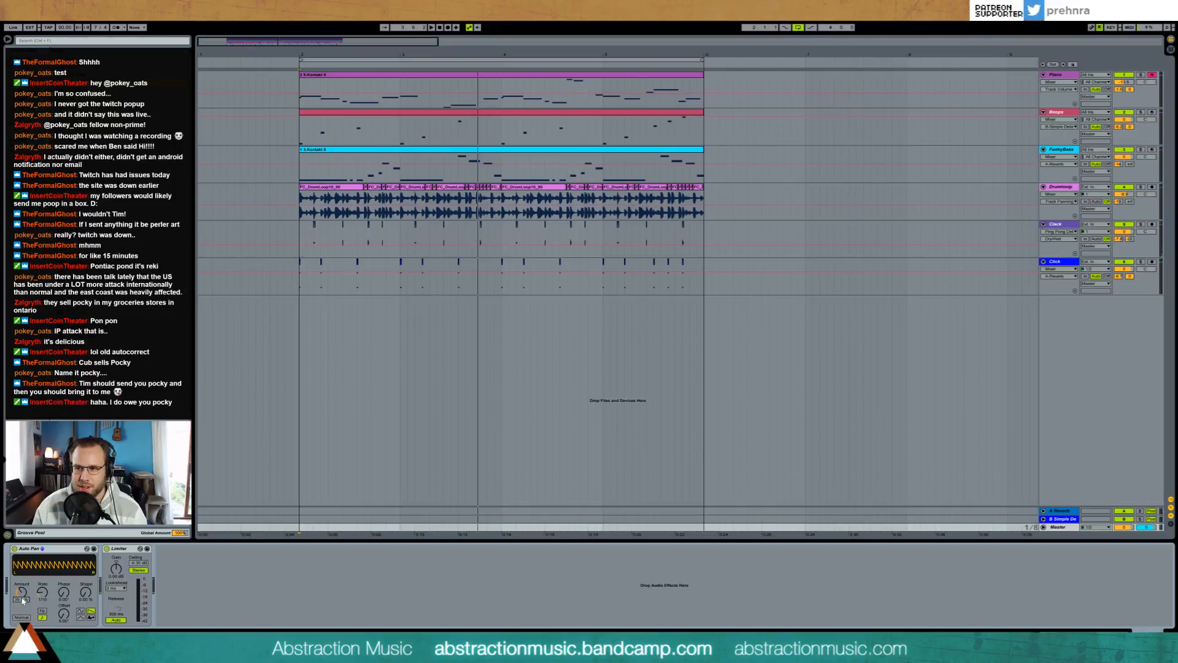
Step: Replay the loop, check the Piano and return track devices, and readjust the amount of the master's Auto Pan
key("space")
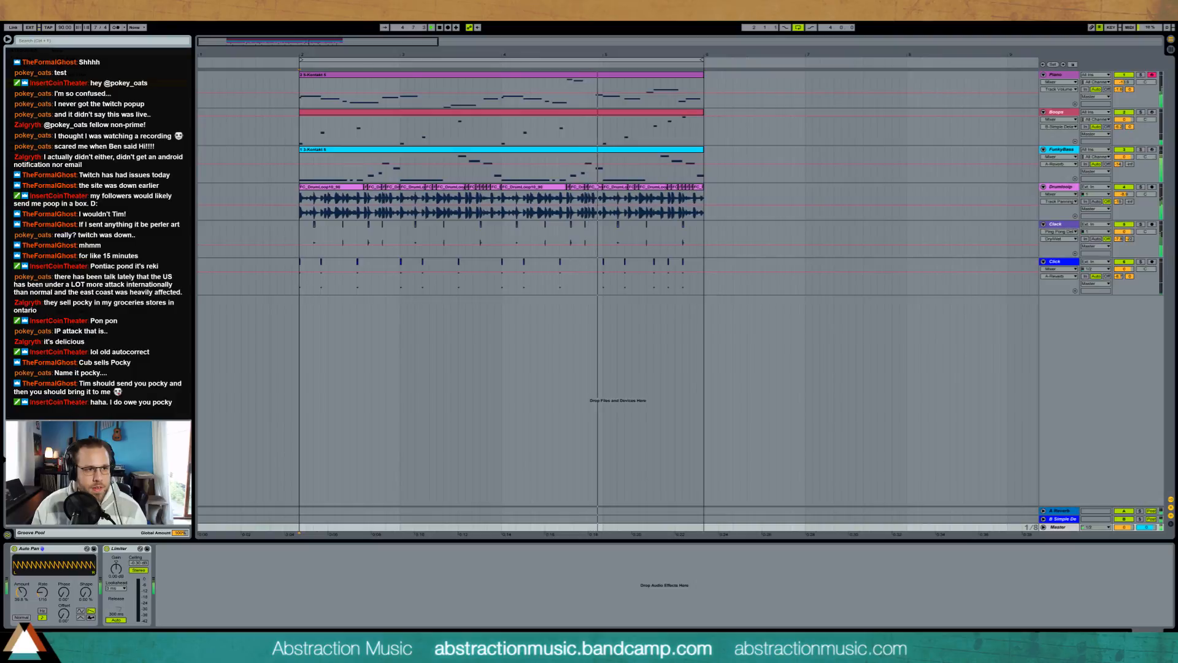
left_click(1057, 75)
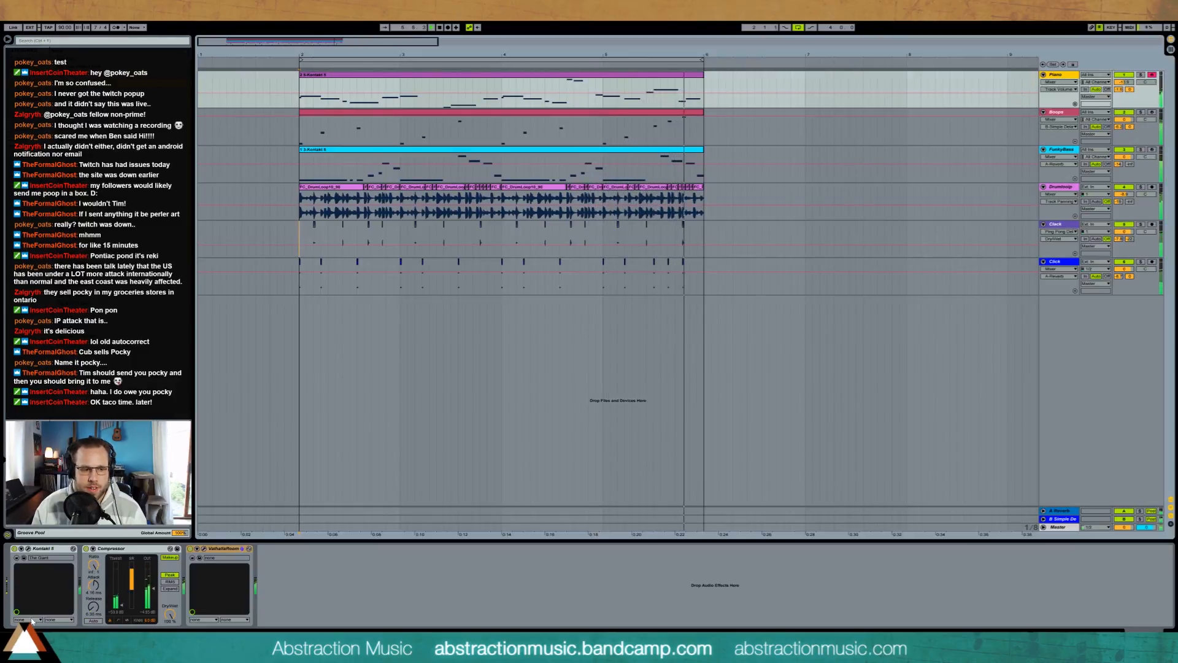
left_click(401, 528)
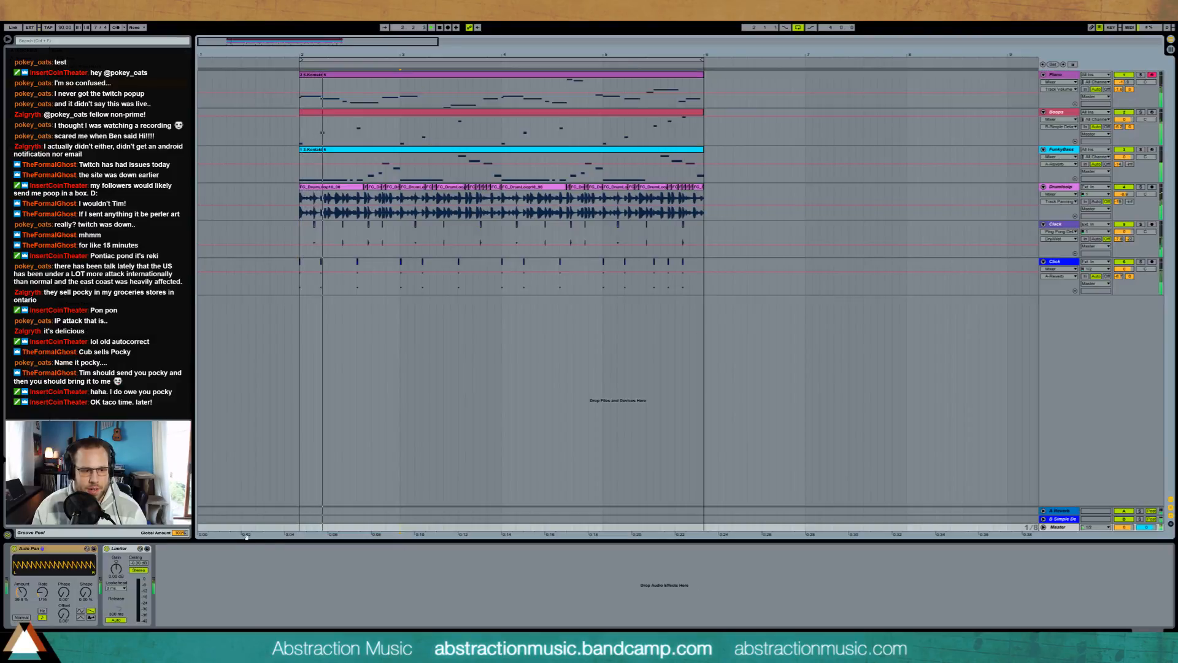
left_click(308, 520)
left_click(312, 511)
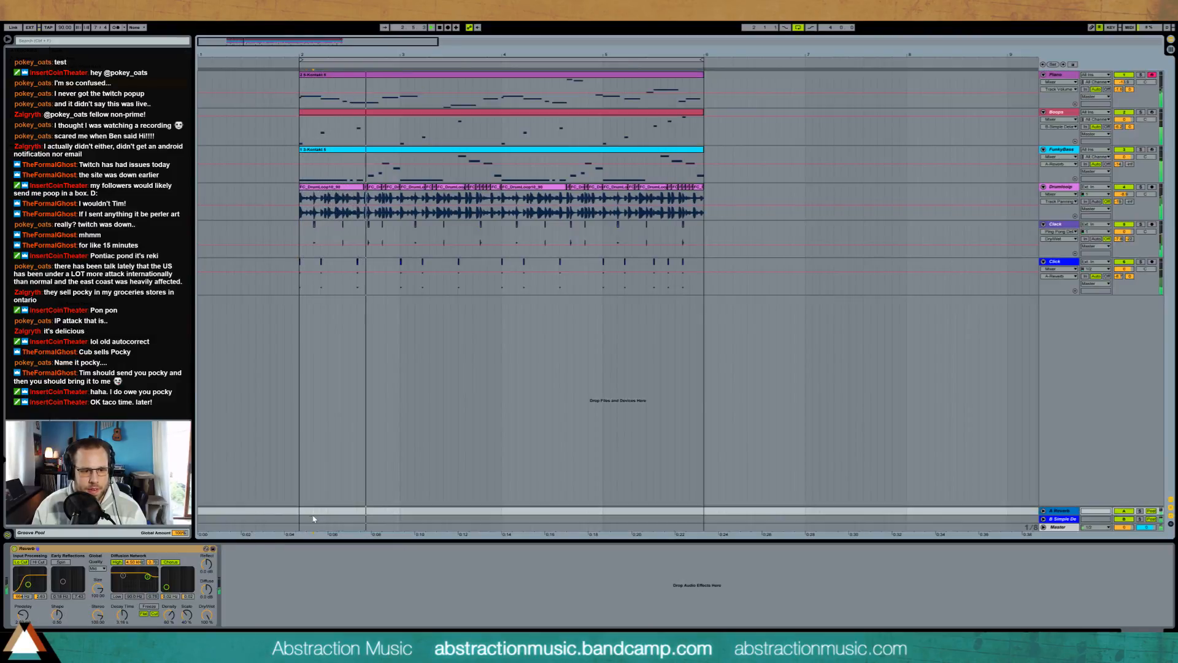
left_click(313, 519)
left_click(313, 526)
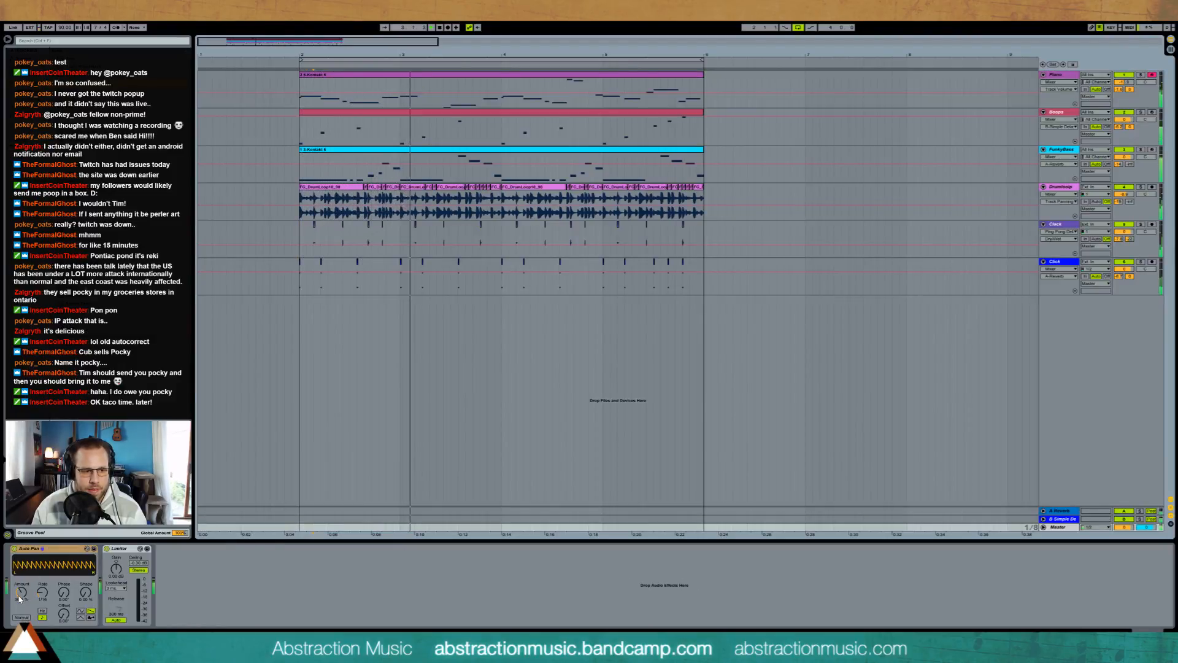
left_click_drag(22, 592, 22, 596)
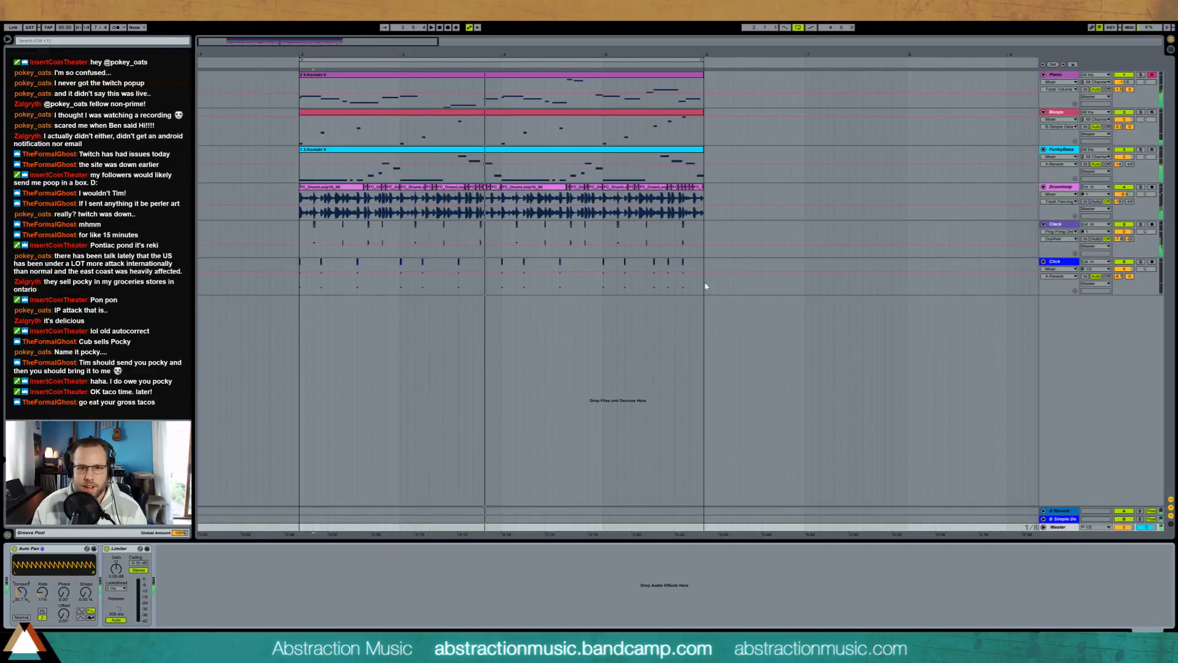
Step: Duplicate the four-bar loop on all six tracks so a copy starts at bar 6
left_click_drag(702, 281, 322, 102)
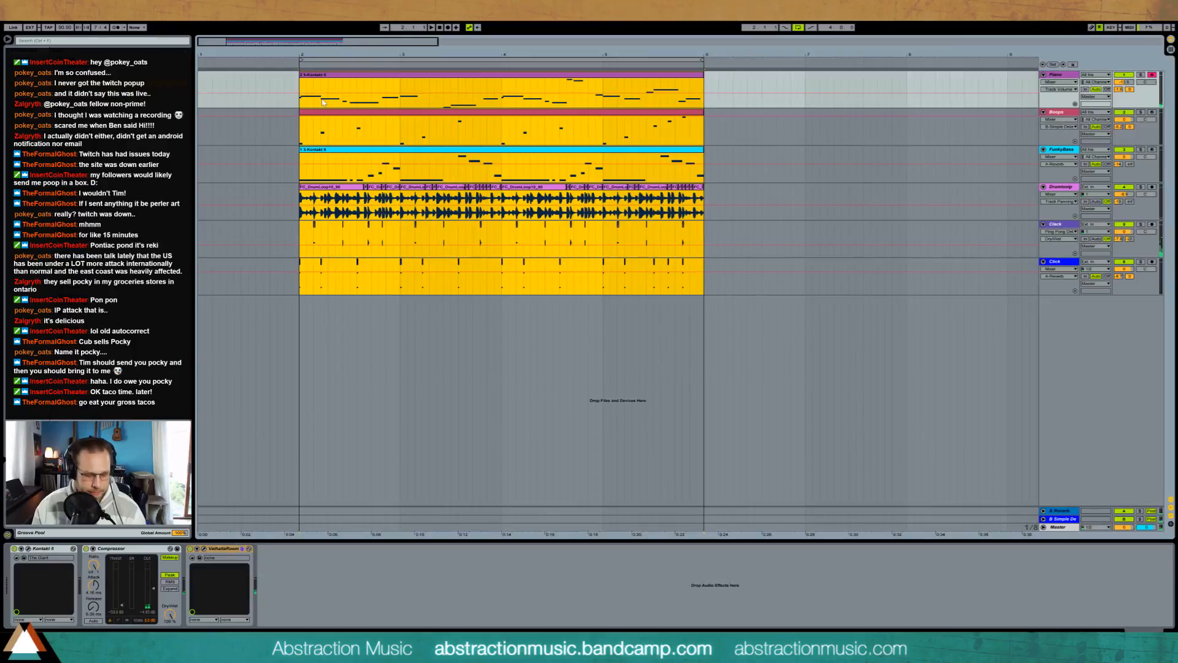
key("ctrl+d")
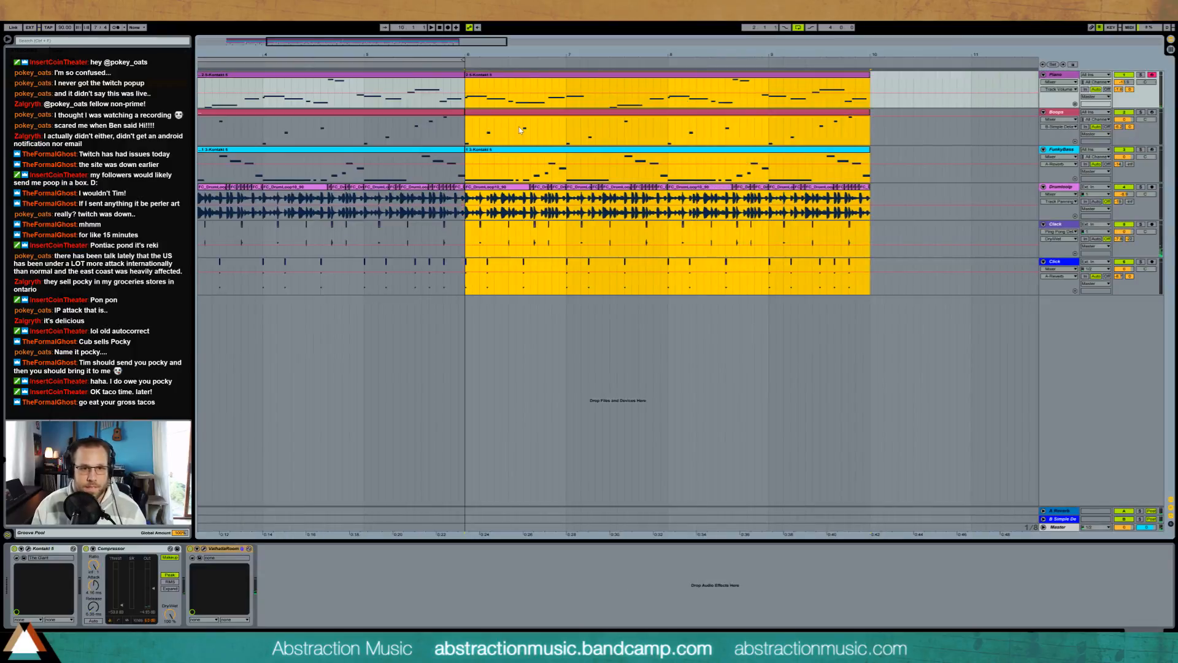
Step: Insert a new MIDI track below the Piano track and load an Operator instrument onto it
left_click(1057, 75)
key("ctrl+shift+t")
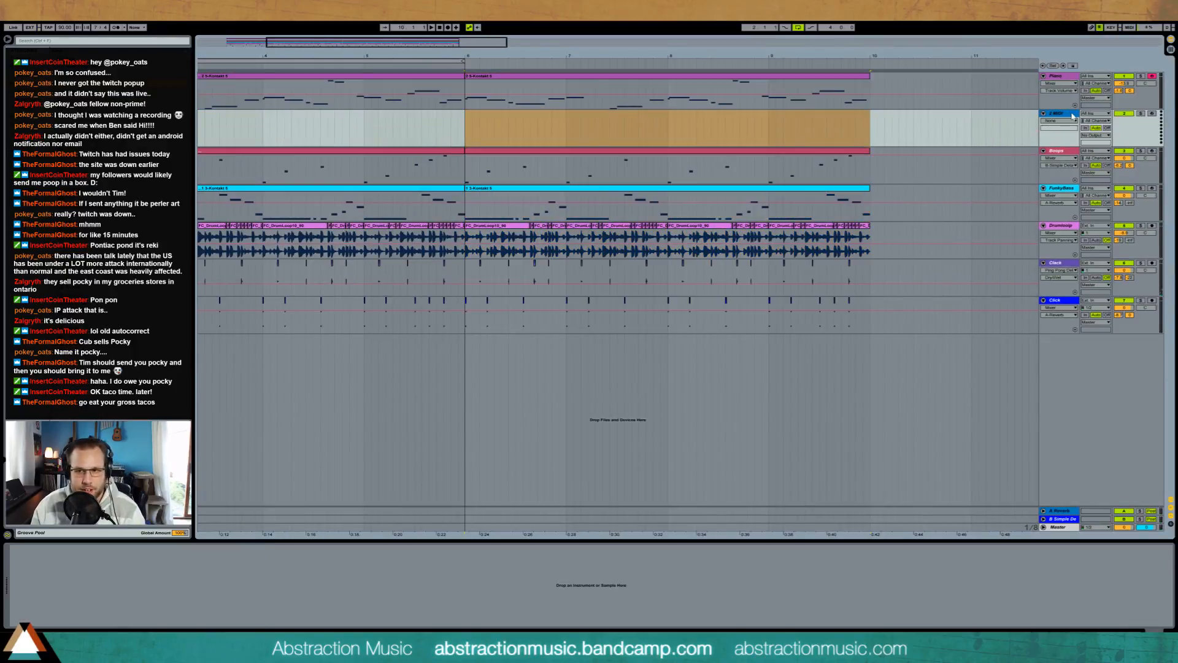
key("ctrl+r")
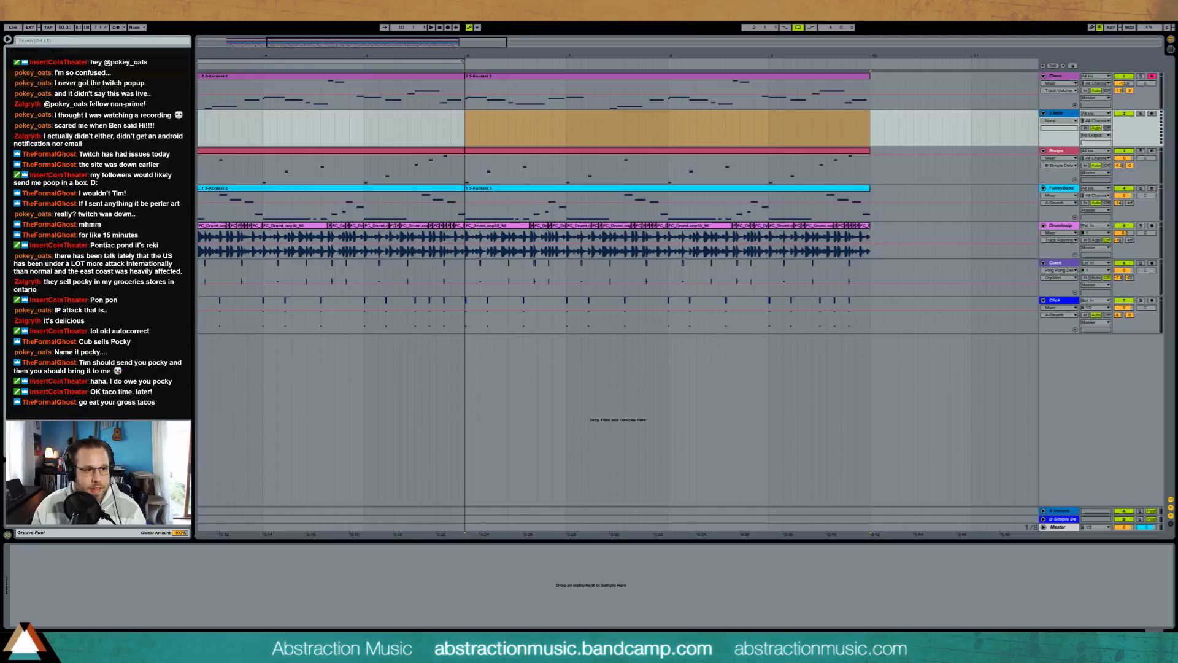
left_click_drag(531, 138, 529, 135)
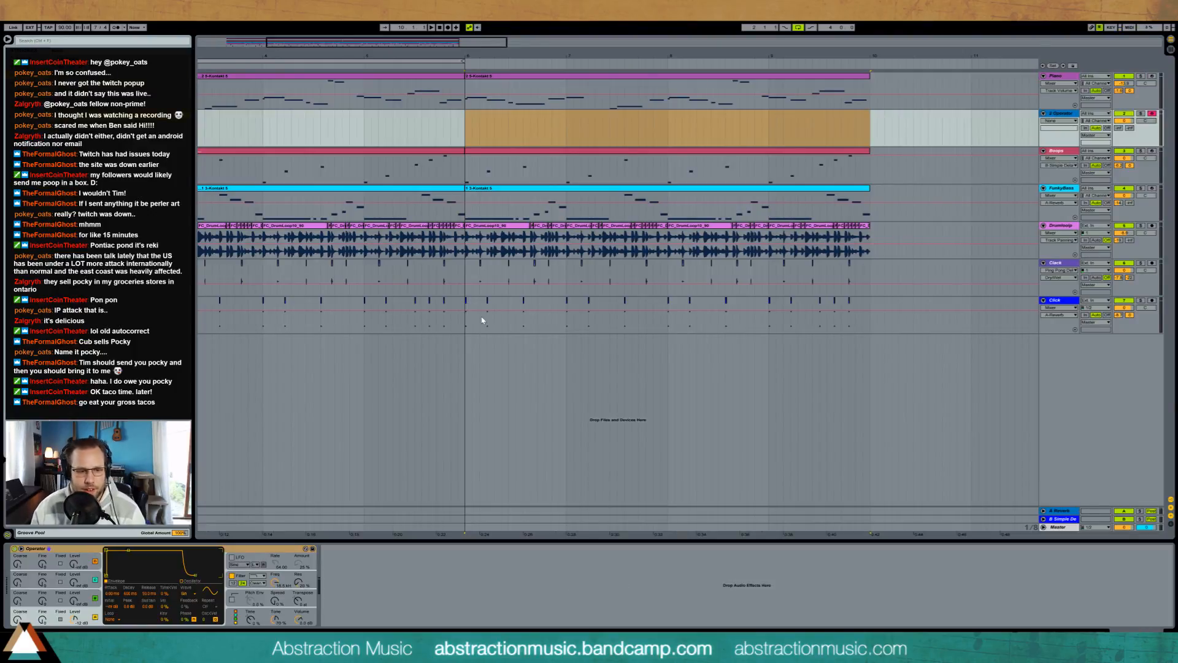
Step: Shape Operator's basic tone with a slower oscillator A attack, more Spread and adjusted levels for oscillators A and B
left_click_drag(108, 555, 132, 550)
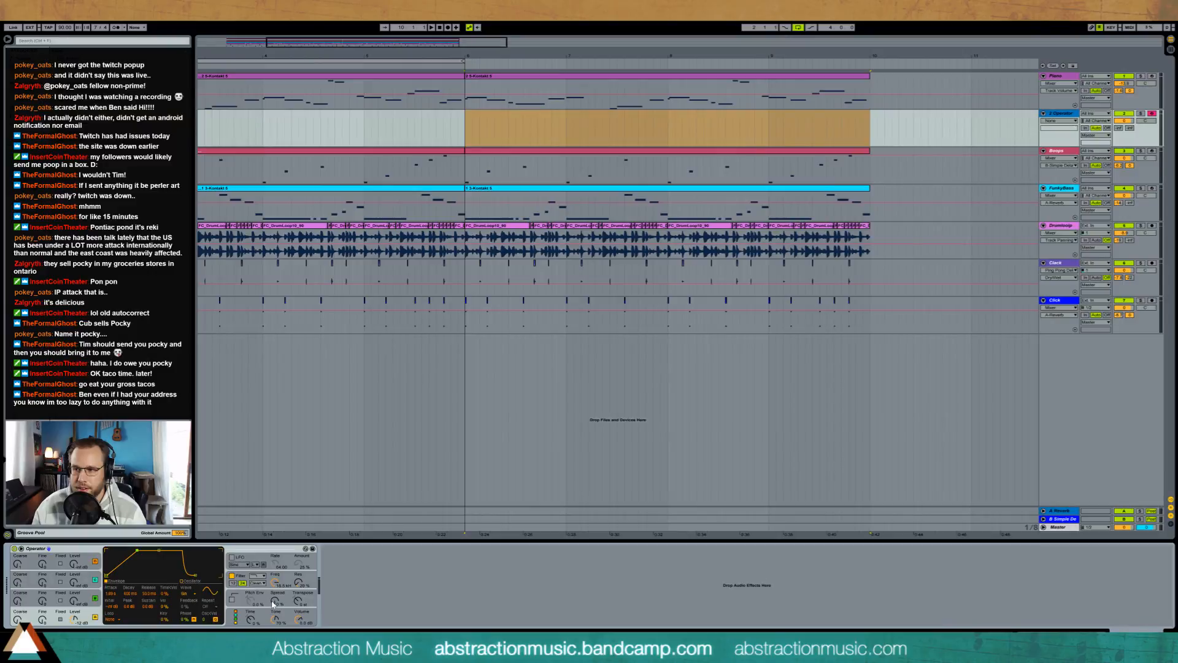
left_click(274, 603)
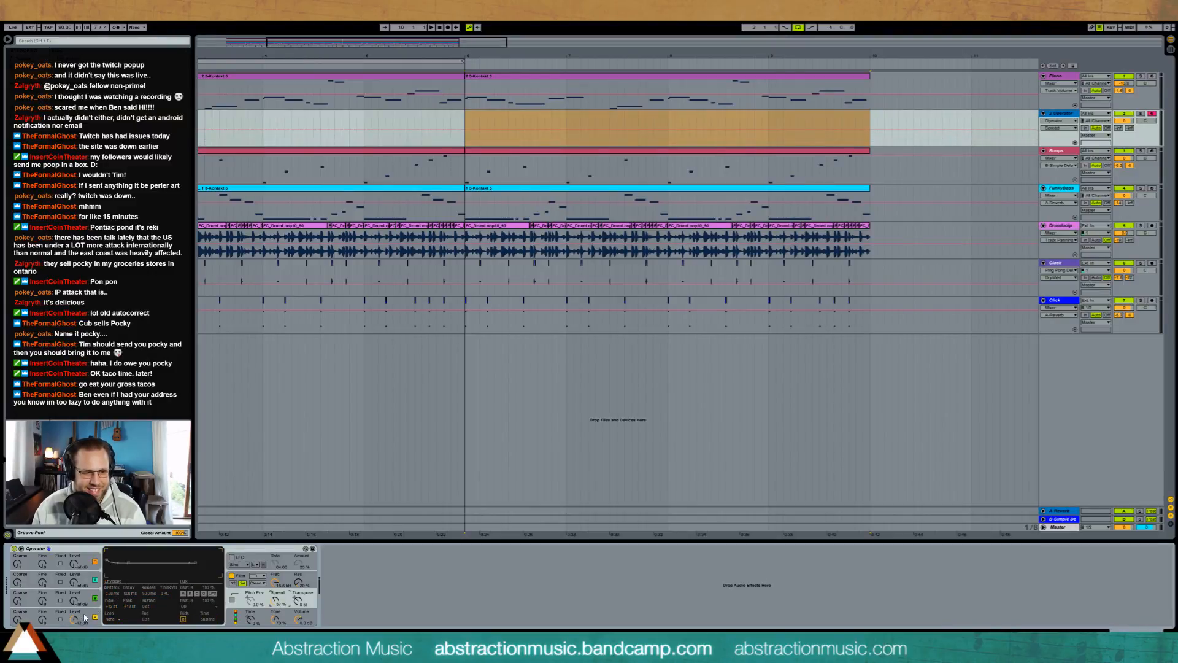
left_click_drag(84, 600, 72, 620)
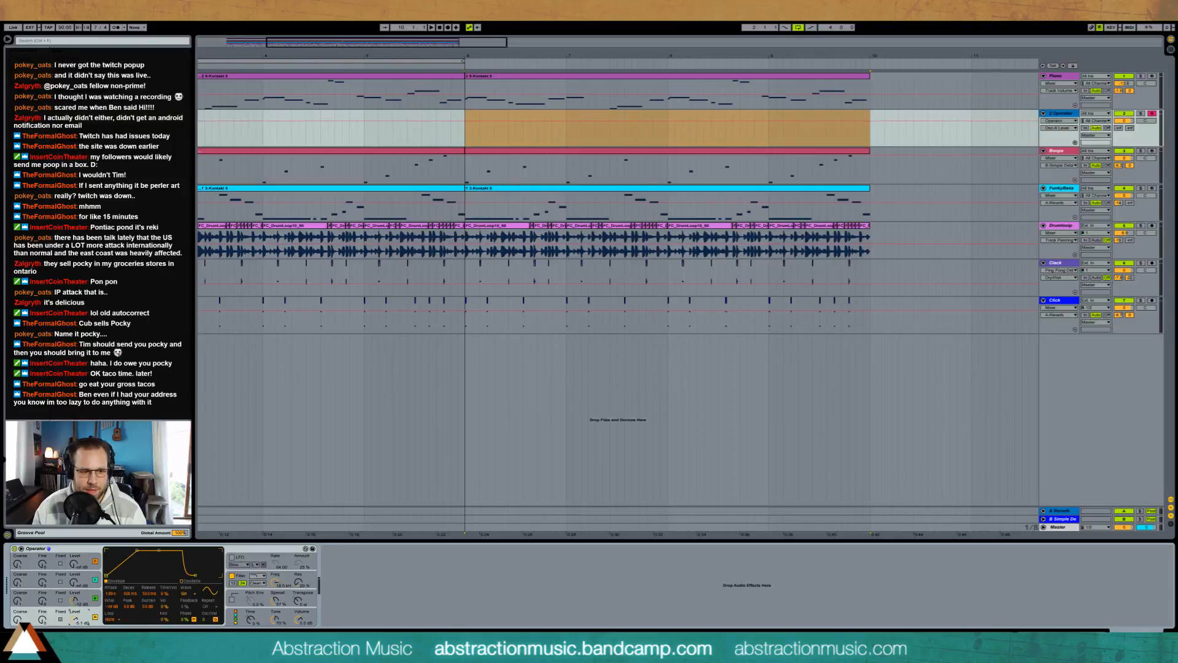
left_click(75, 598)
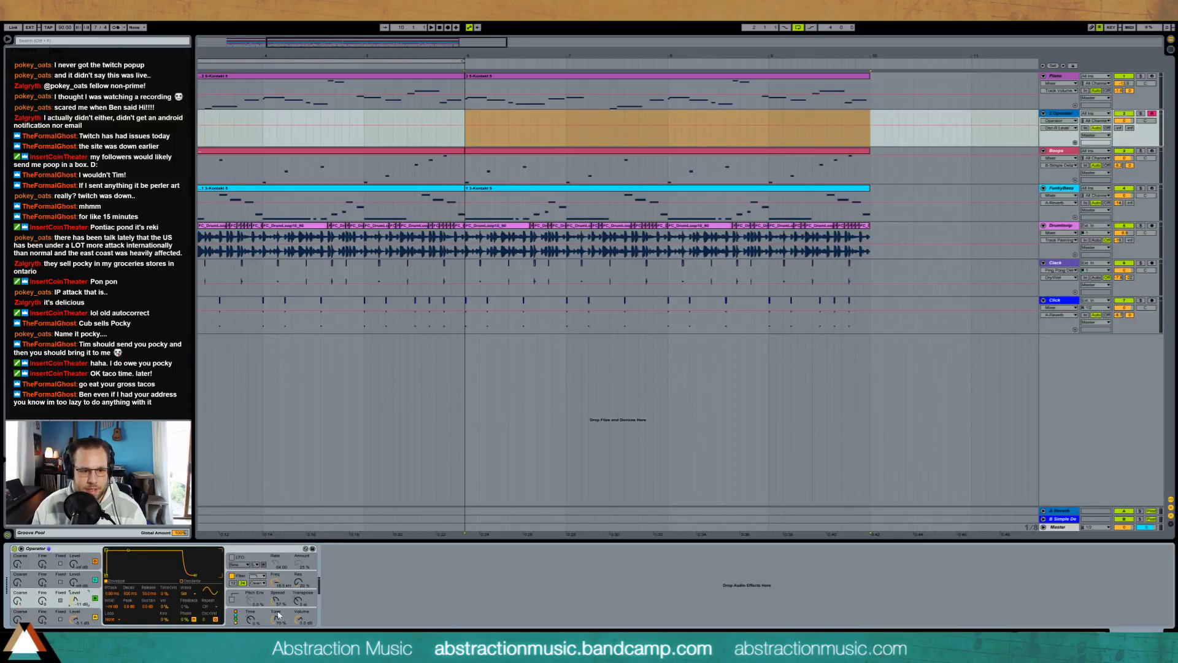
mouse_move(278, 600)
left_mouse_down()
mouse_move(295, 573)
mouse_move(276, 598)
left_mouse_up()
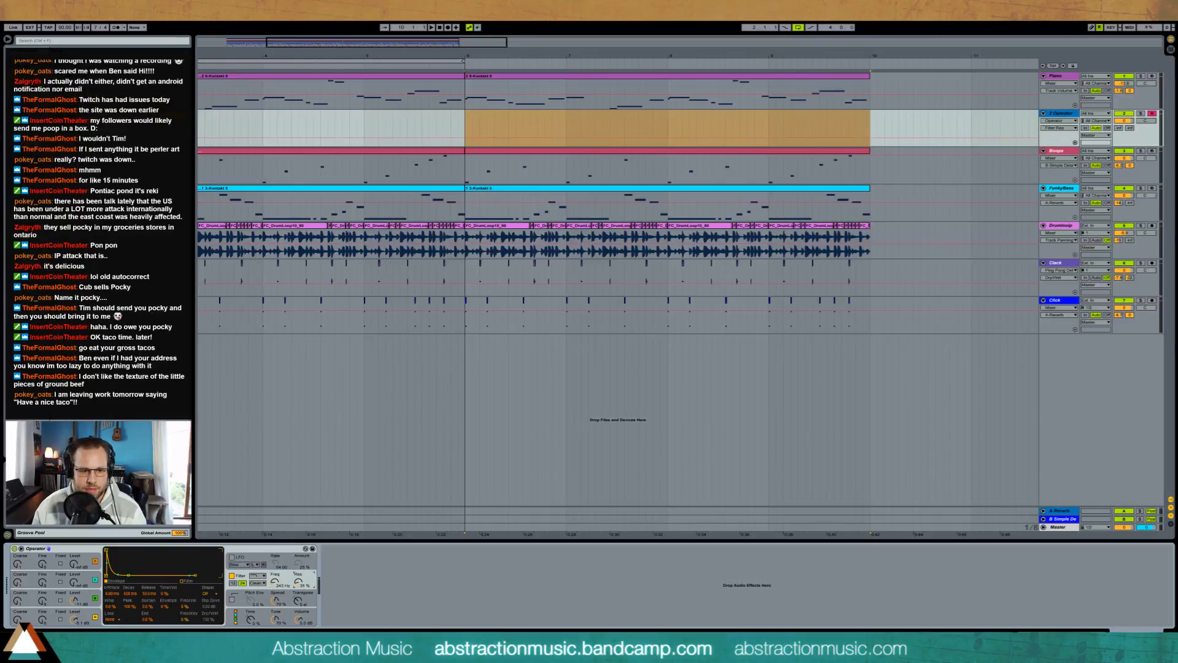
Step: Adjust the resonance of Operator's filter and turn on its LFO
left_click_drag(298, 581, 298, 591)
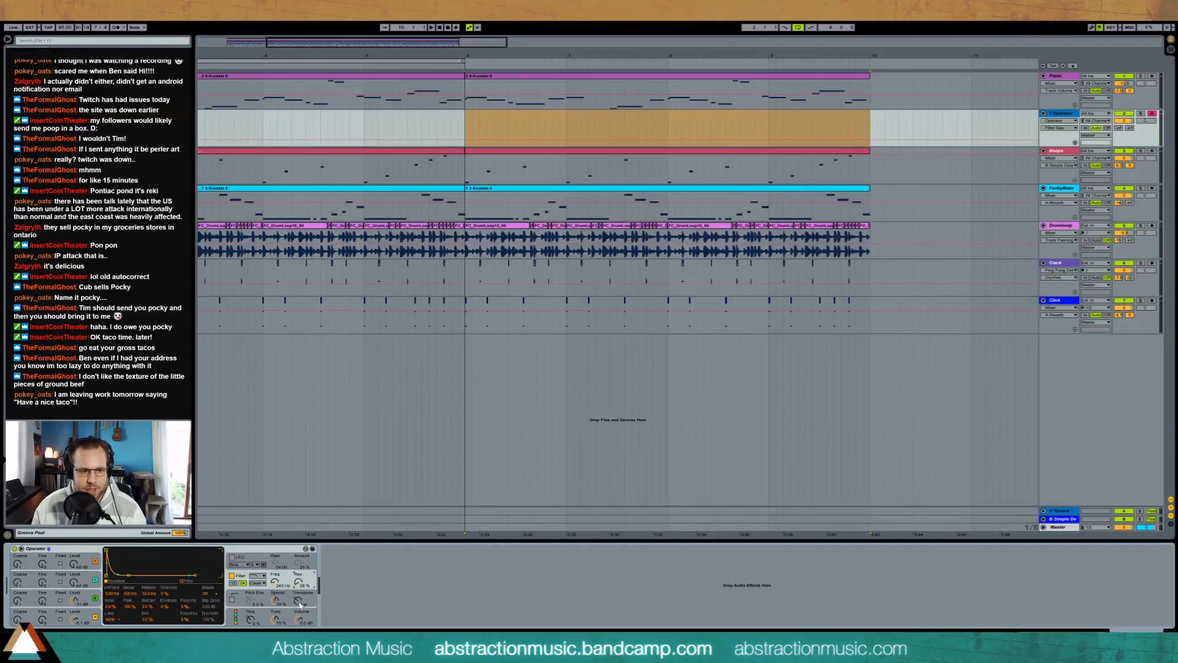
left_click(233, 558)
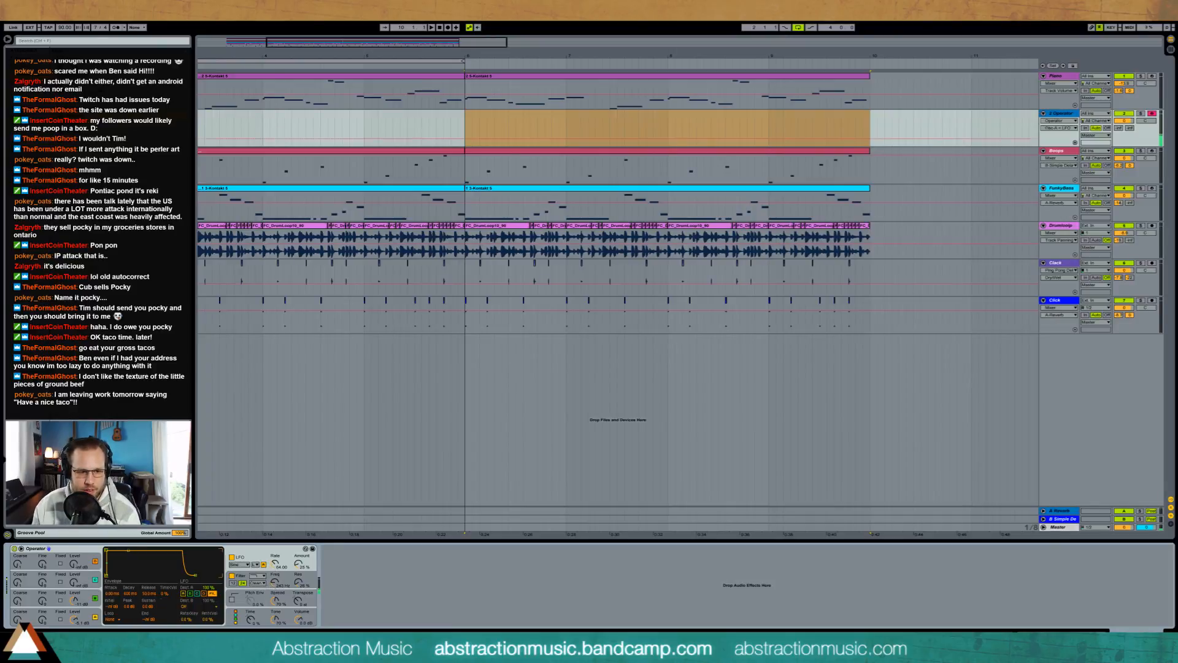
Step: Adjust the frequency of Operator's filter and raise the Operator track's reverb and simple delay sends
left_click_drag(274, 581, 273, 575)
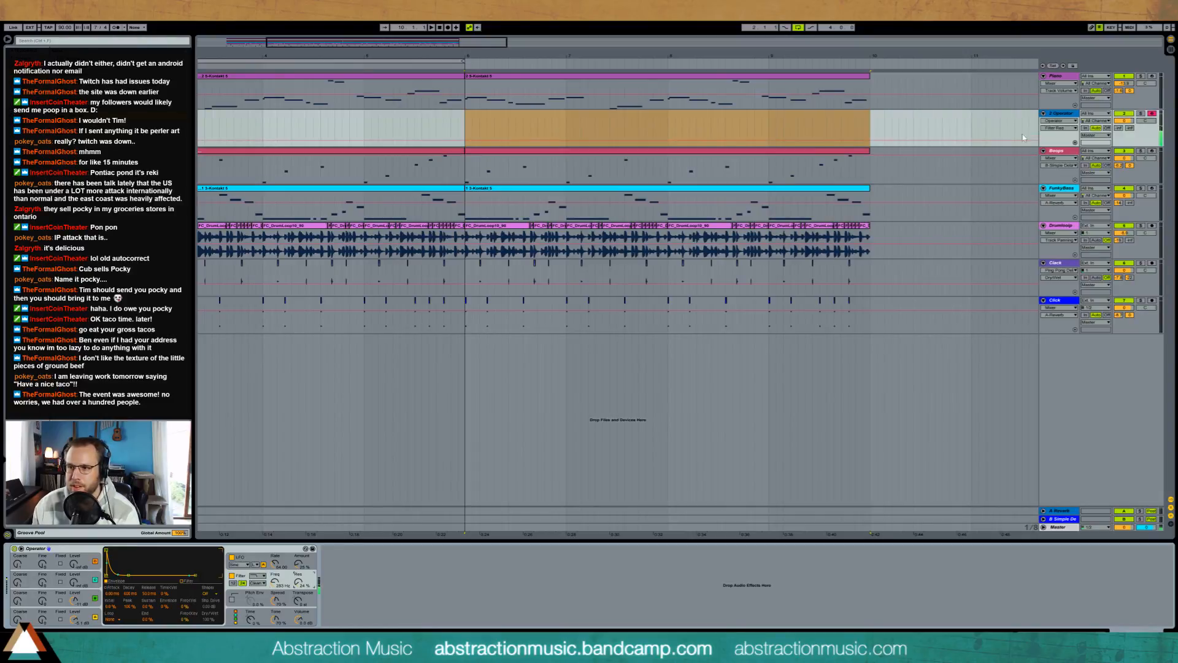
left_click(1128, 128)
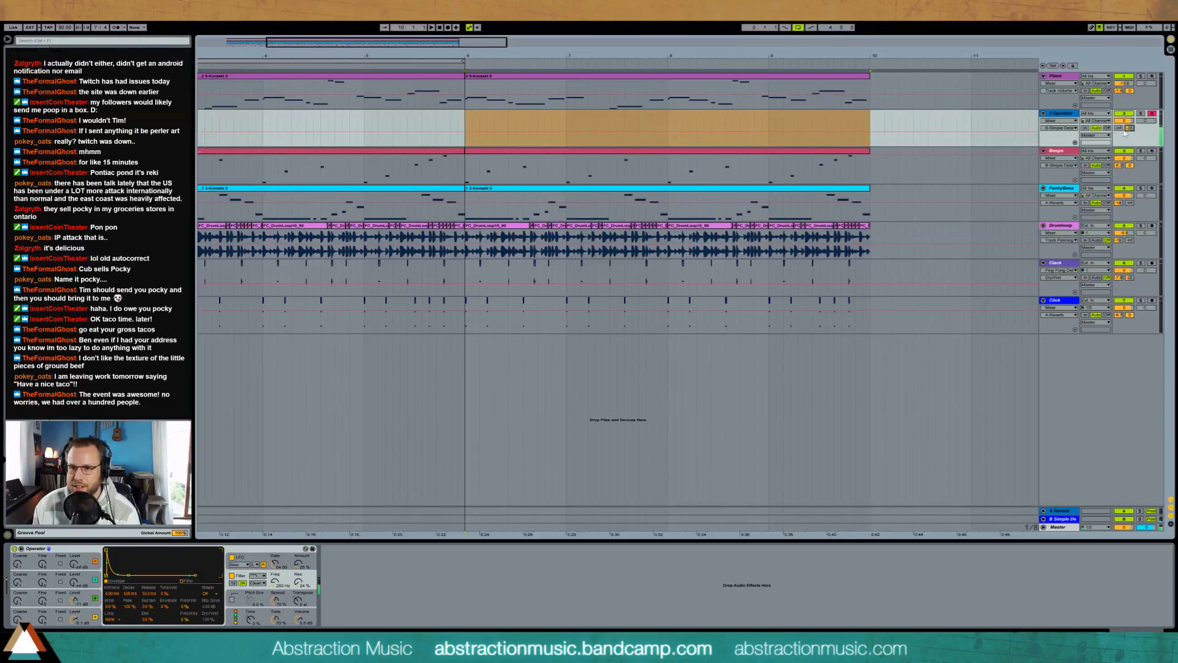
left_click_drag(1118, 128, 1118, 68)
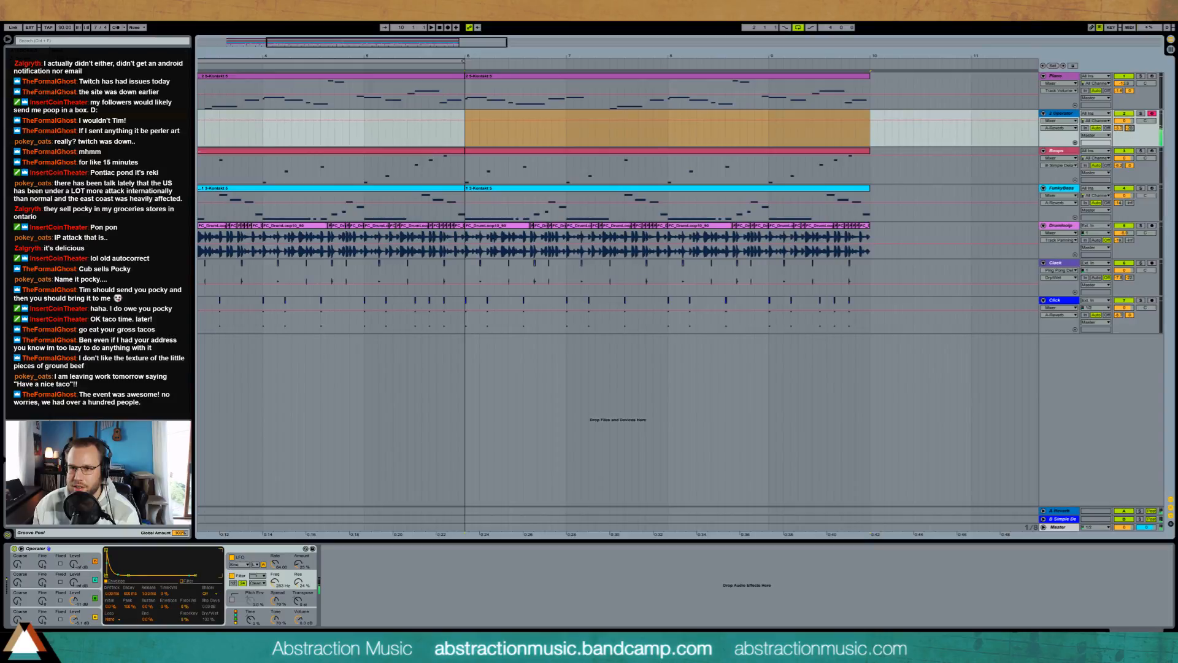
left_click_drag(1129, 128, 1129, 122)
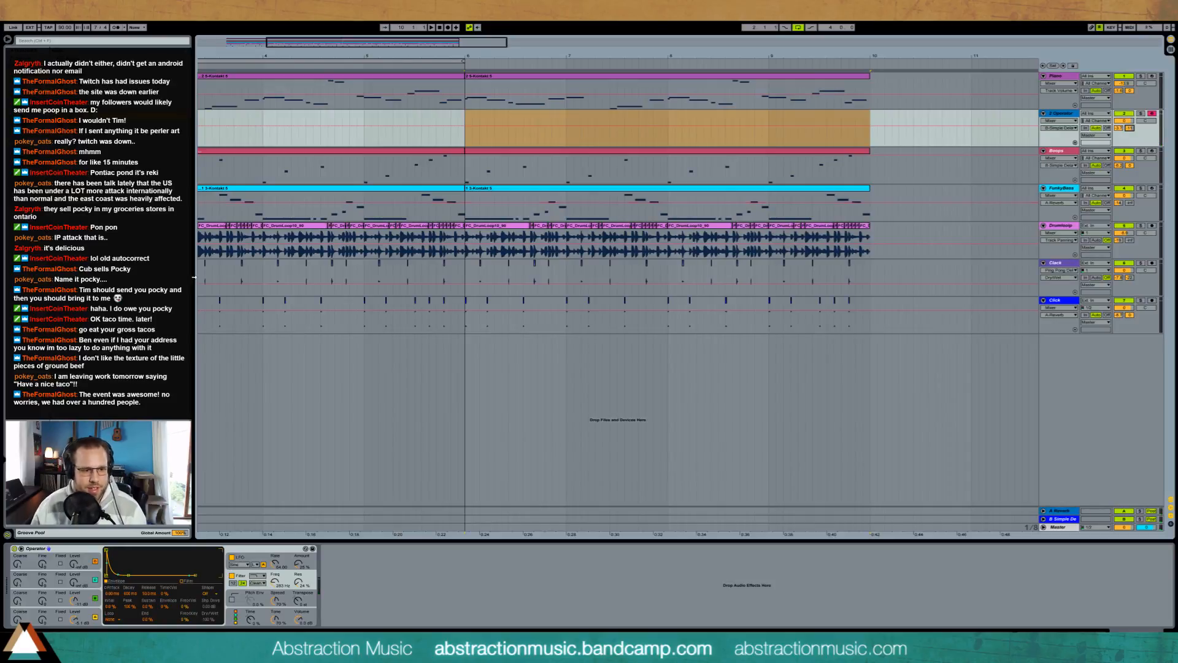
Step: Choose a square waveform for Operator's oscillator A and a saw waveform for oscillator B
left_click(75, 620)
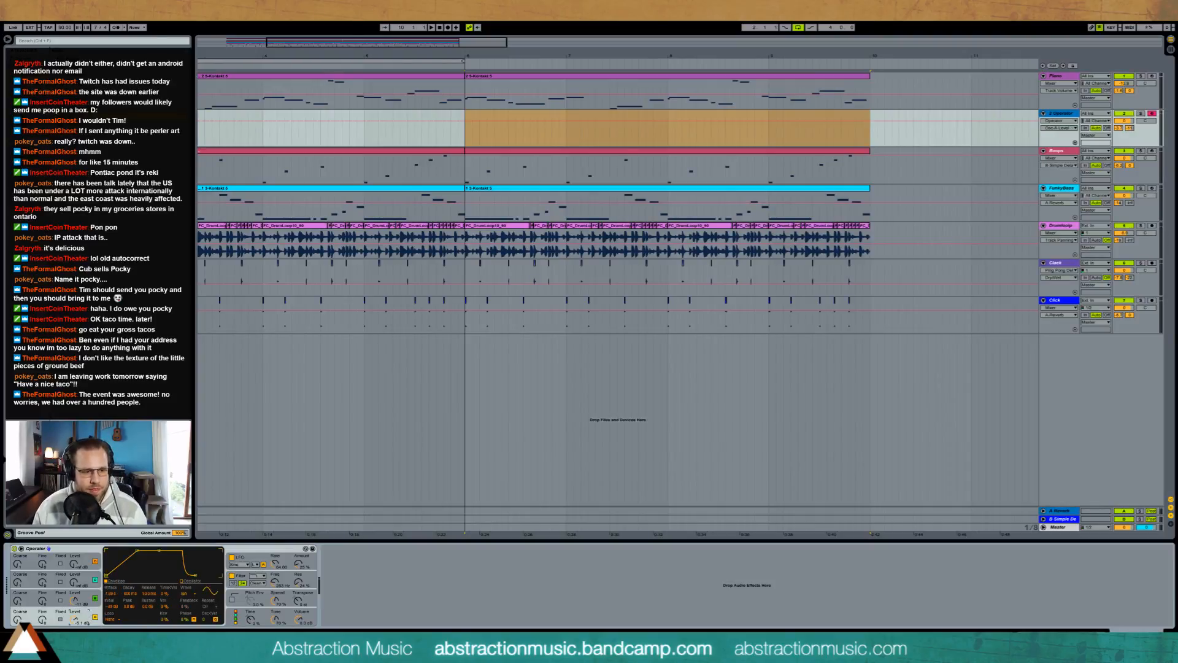
left_click(186, 593)
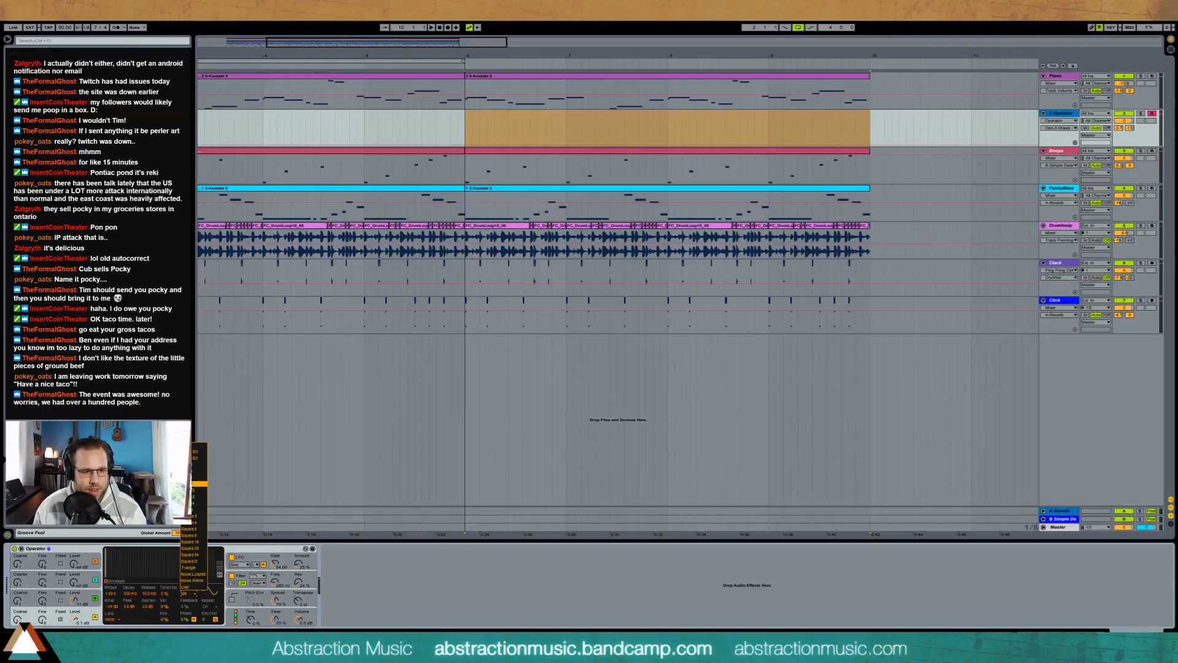
left_click(201, 522)
left_click(90, 597)
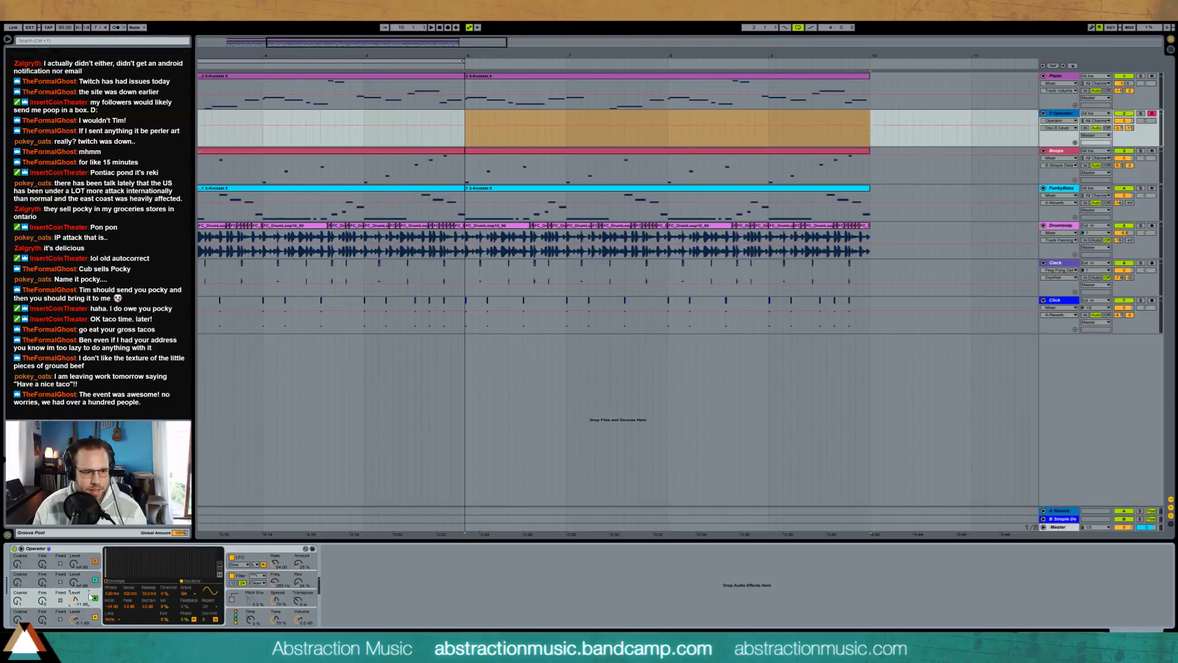
left_click(184, 595)
left_click(198, 491)
Step: Adjust the coarse and fine tuning of Operator's oscillator B
left_click_drag(42, 601, 39, 612)
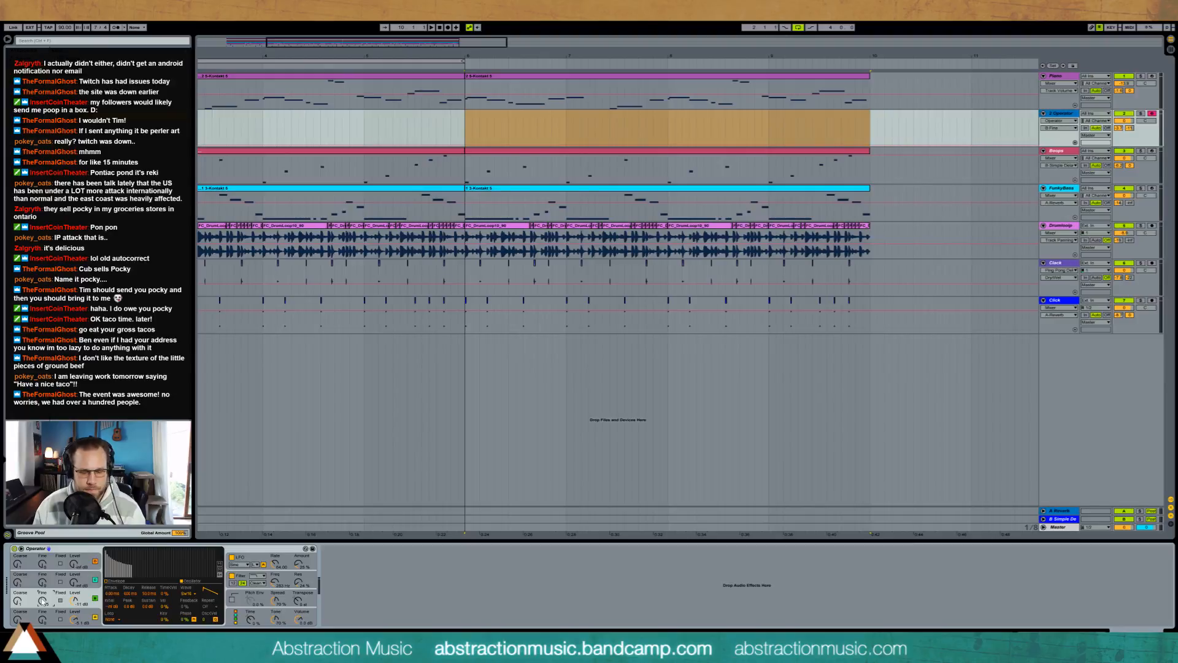
left_click(45, 620)
left_click(18, 601)
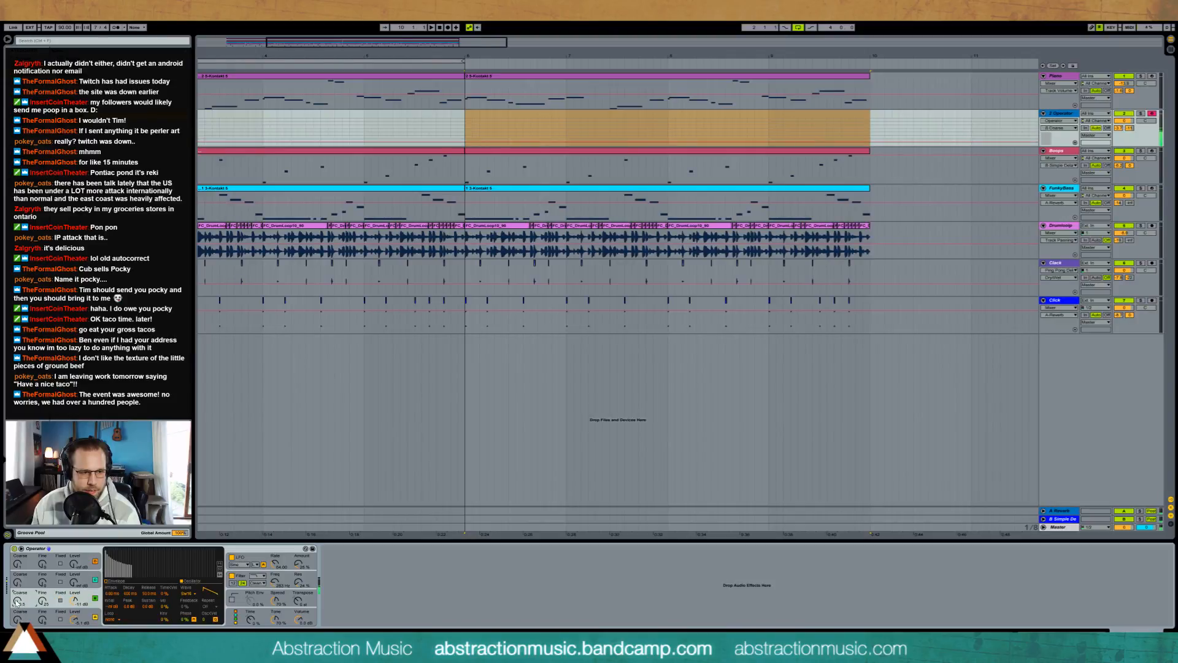
left_click(43, 601)
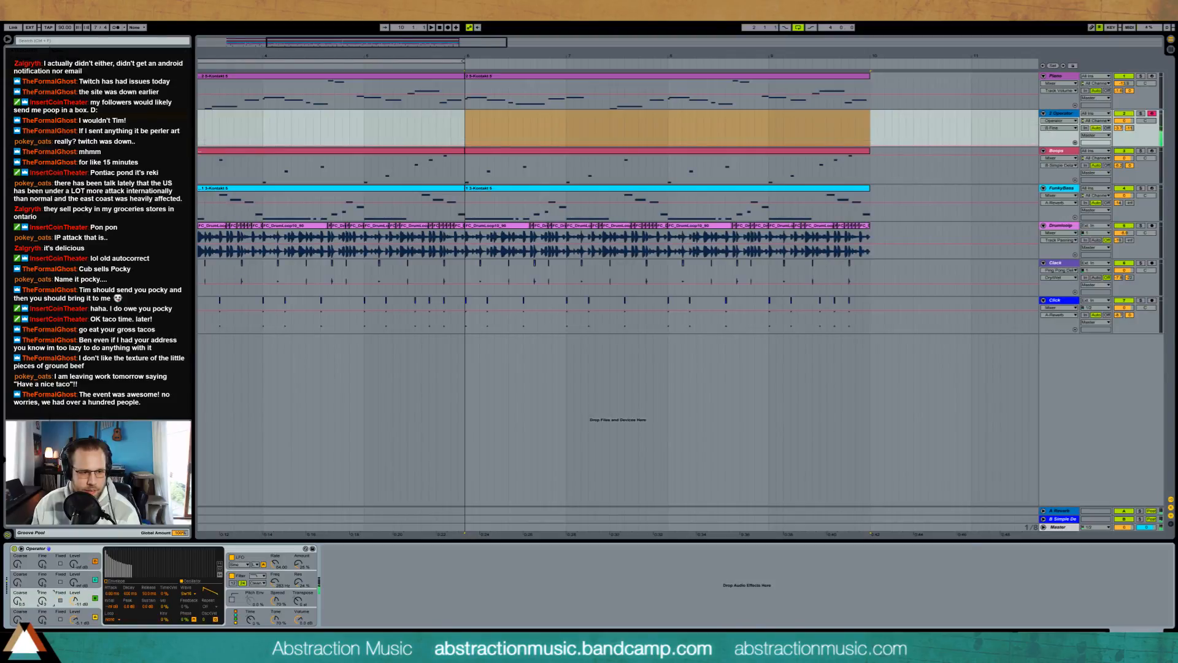
left_click(19, 600)
left_click(41, 601)
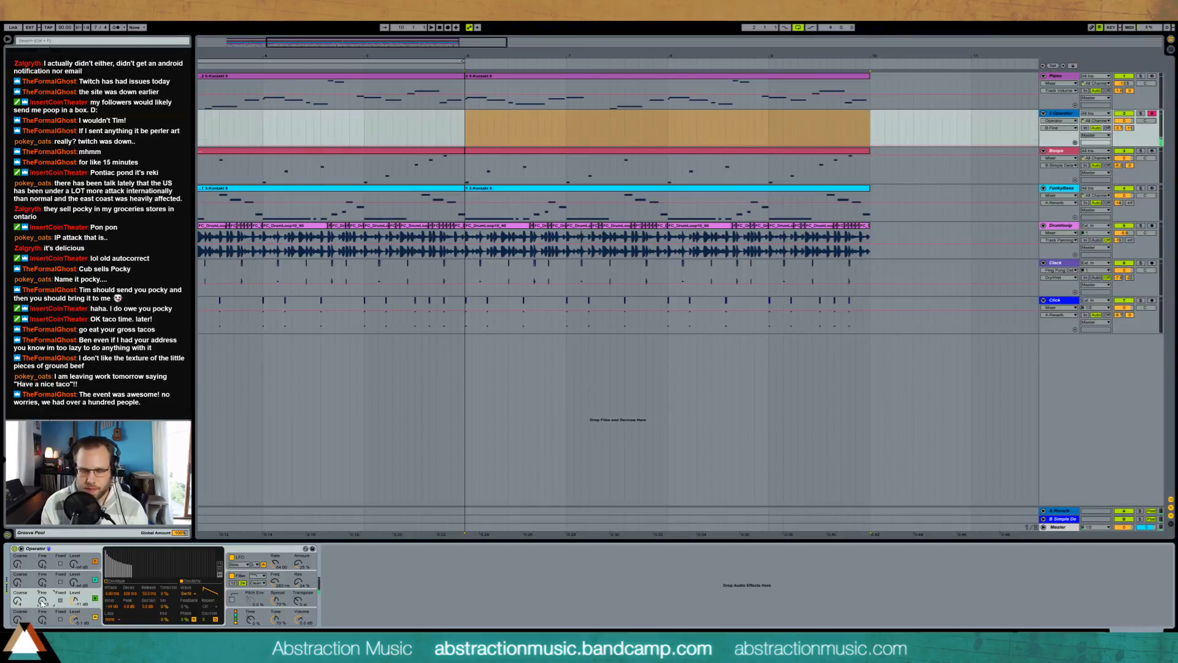
Step: Shorten the attack of oscillator A's volume envelope in Operator
left_click(81, 612)
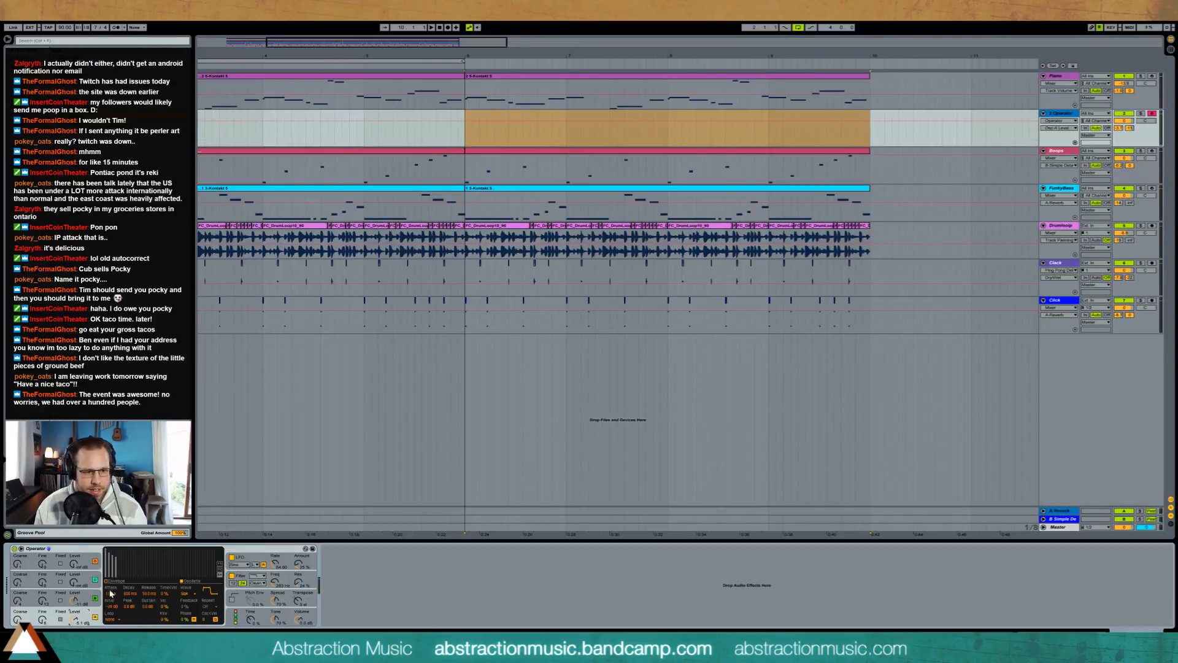
left_click(114, 582)
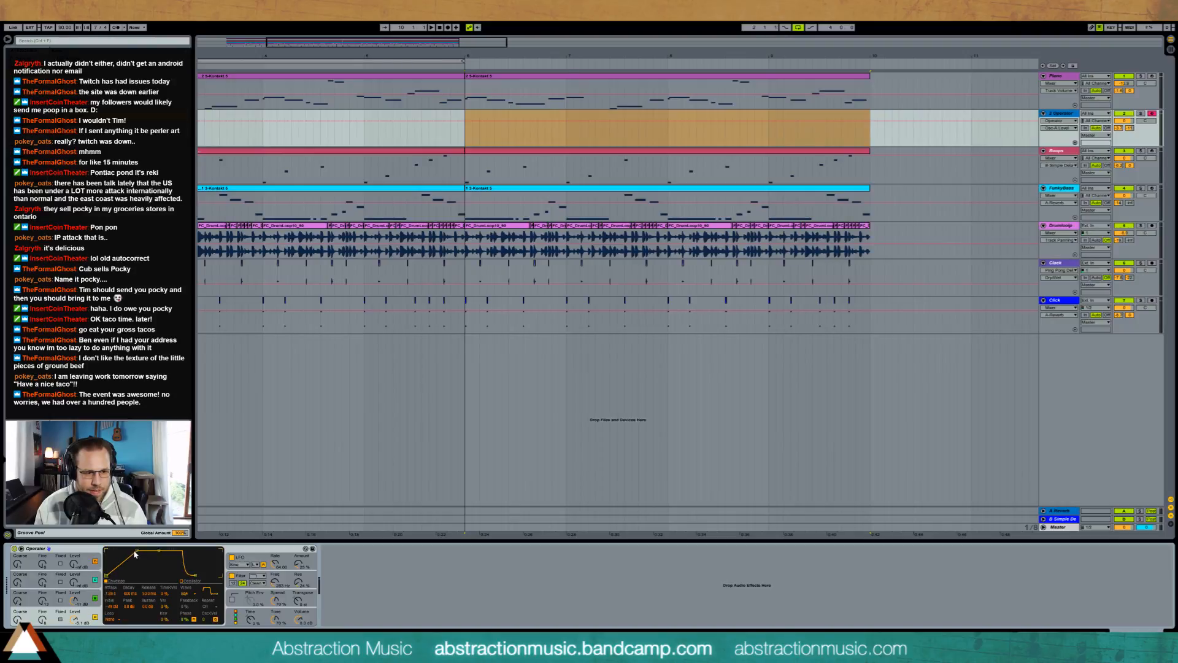
left_click_drag(129, 551, 130, 550)
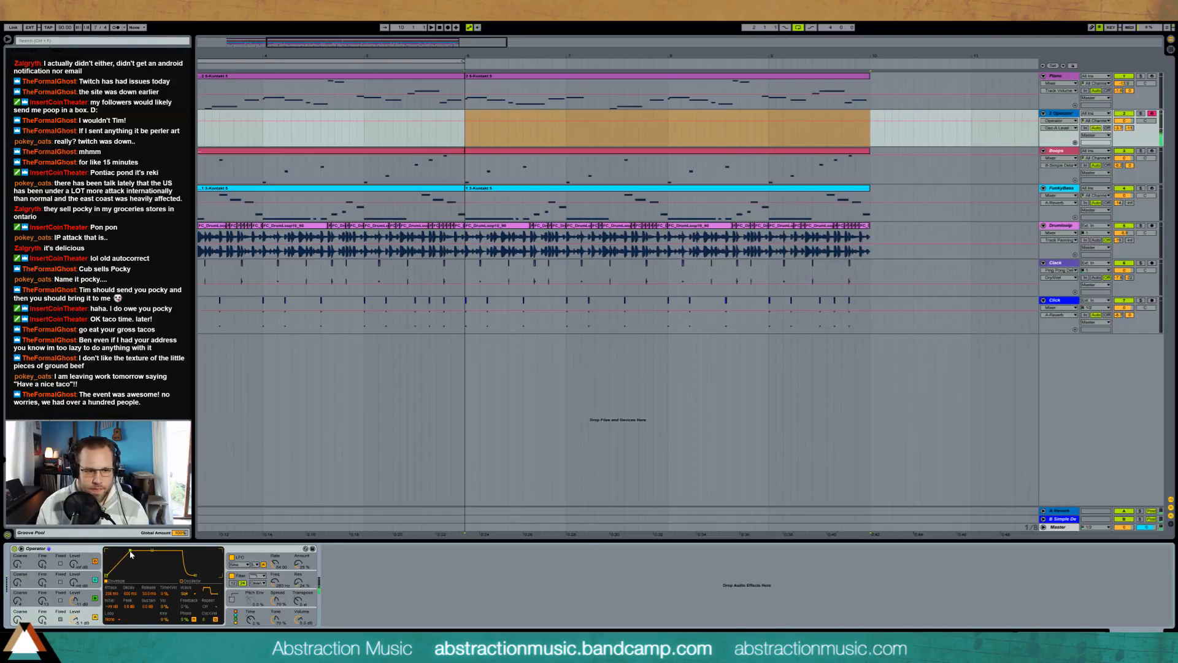
Step: Raise the velocity sensitivity of the levels of Operator's oscillators B and A
left_click(233, 608)
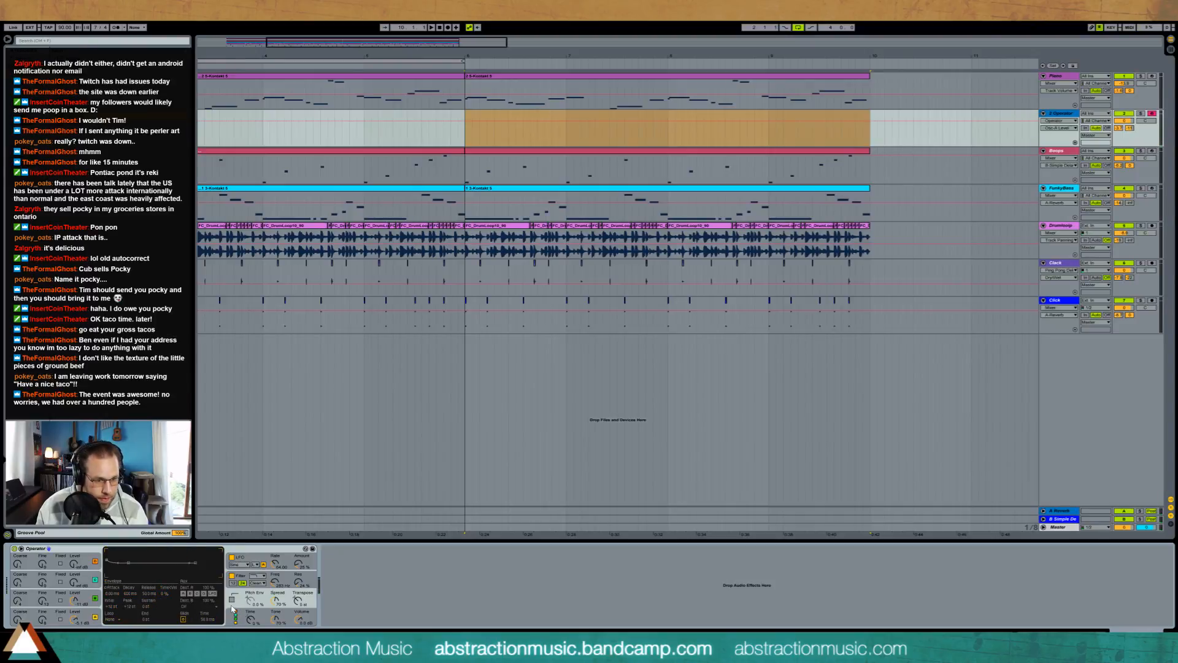
left_click(231, 618)
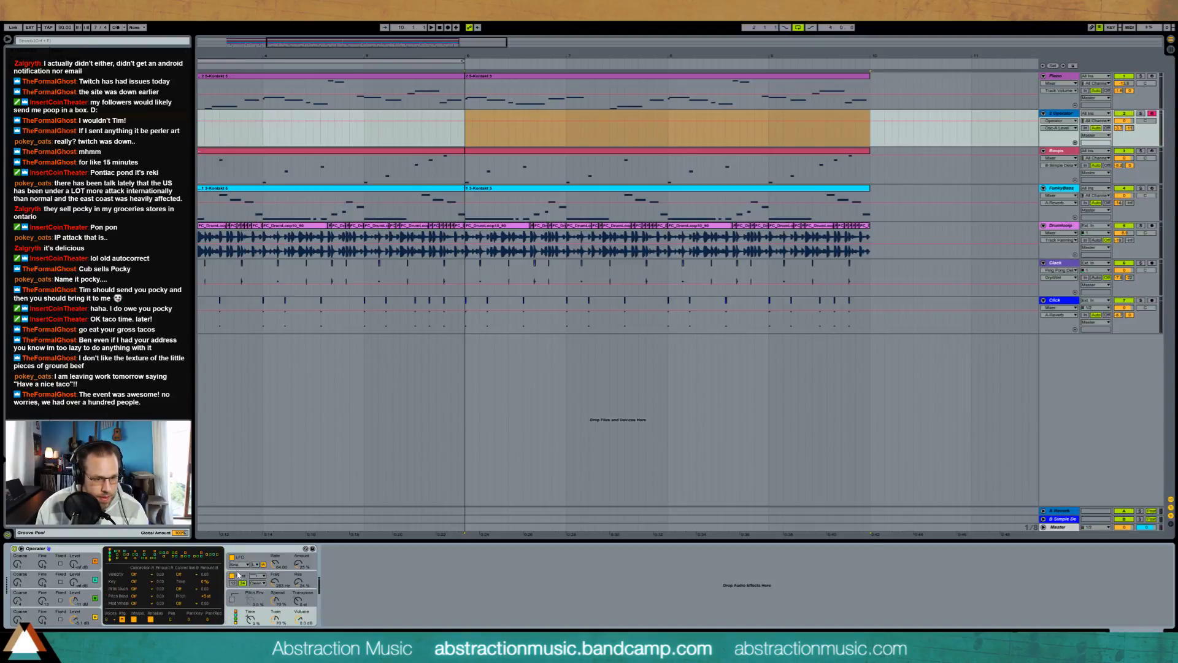
left_click(102, 617)
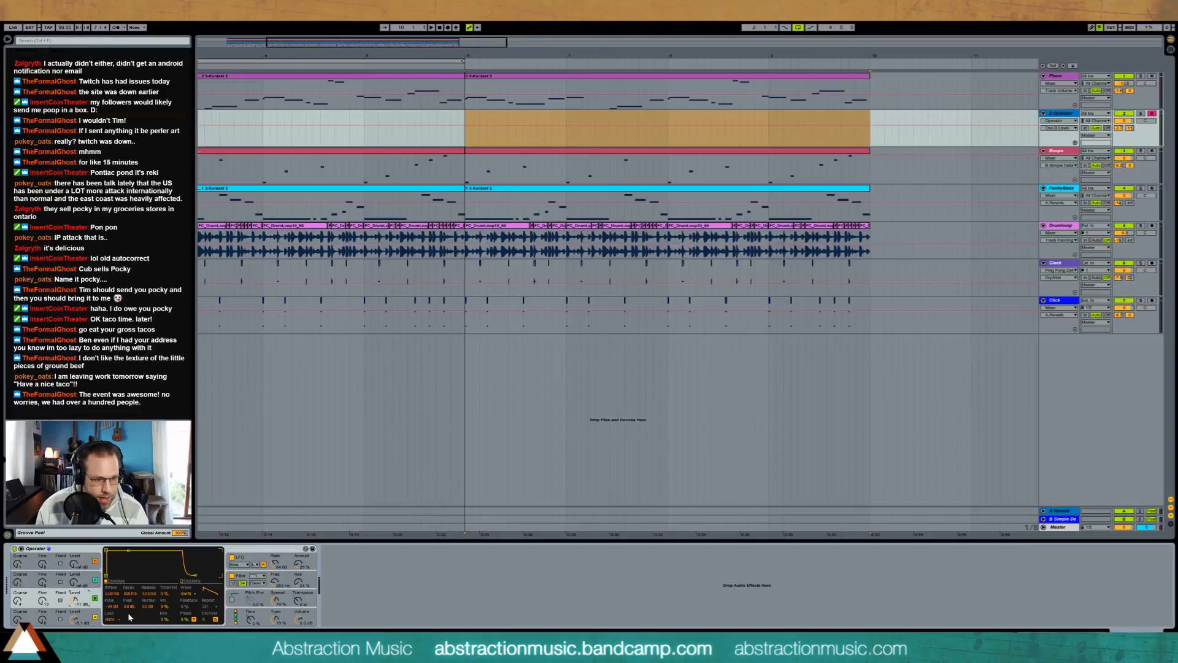
left_click(166, 594)
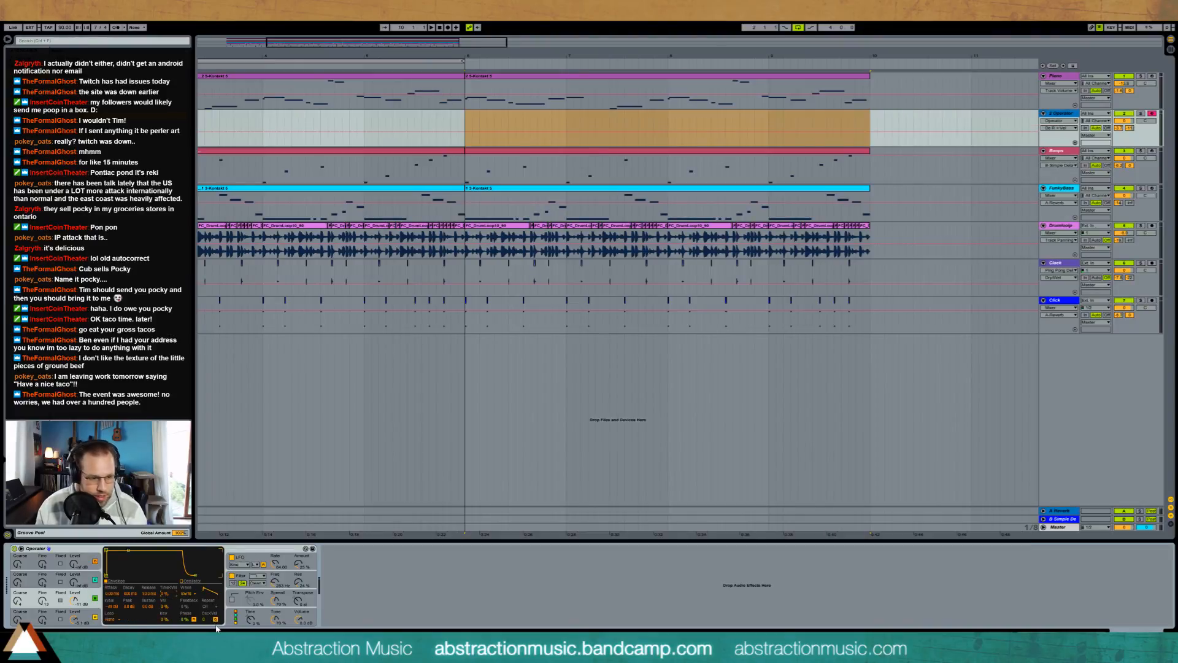
left_click(166, 606)
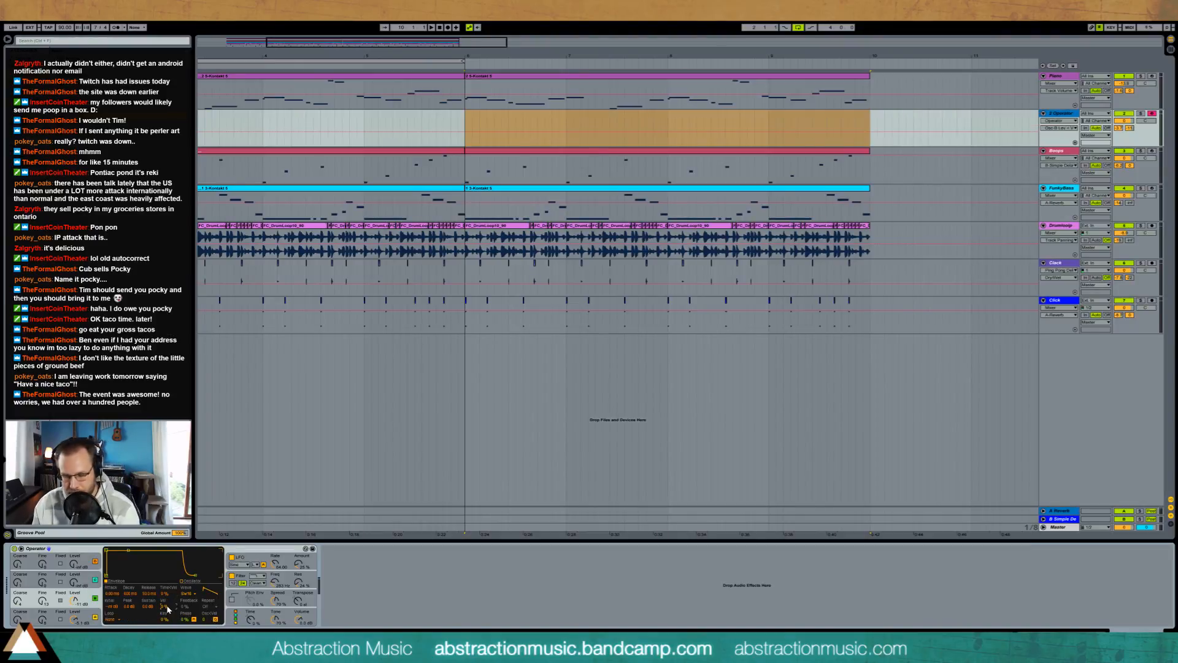
left_click_drag(167, 607, 167, 558)
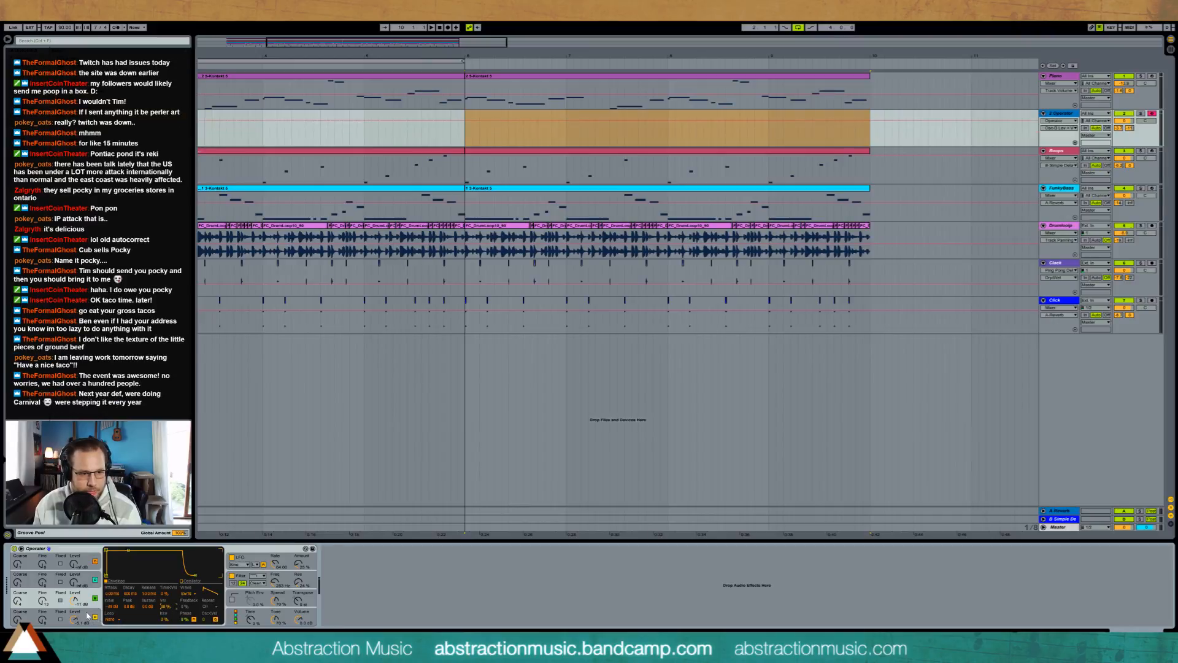
left_click(87, 616)
left_click(166, 609)
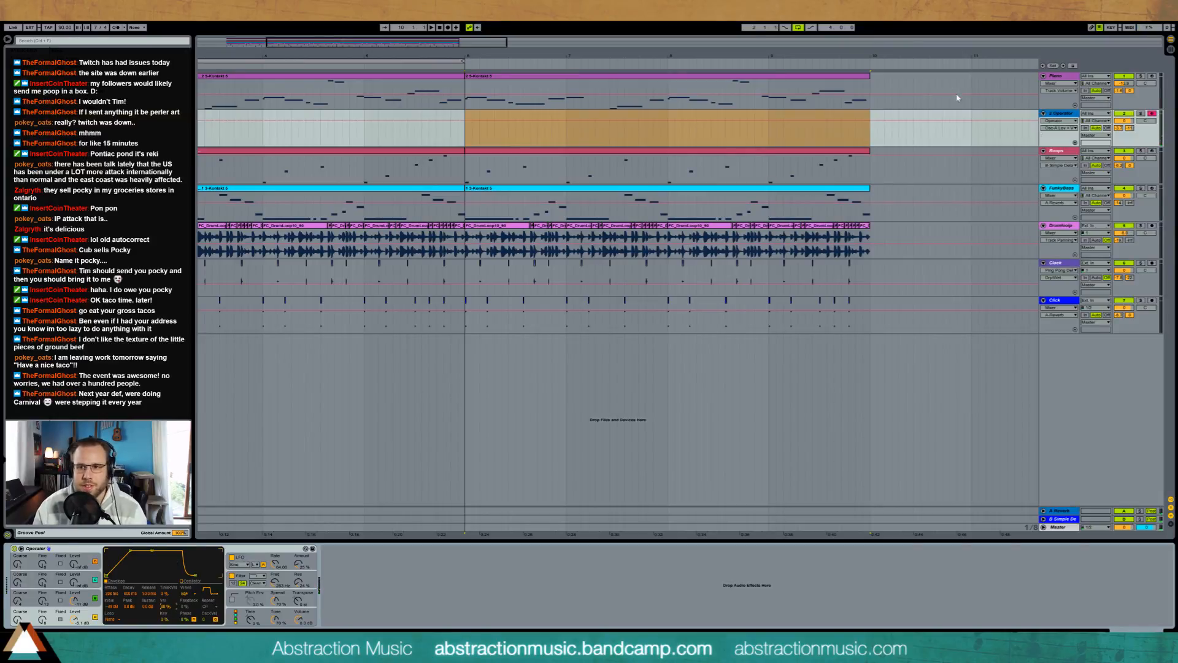
Step: Adjust the Operator track's reverb send and play the arrangement from bar 6
left_click_drag(1127, 129, 1118, 124)
left_click(461, 135)
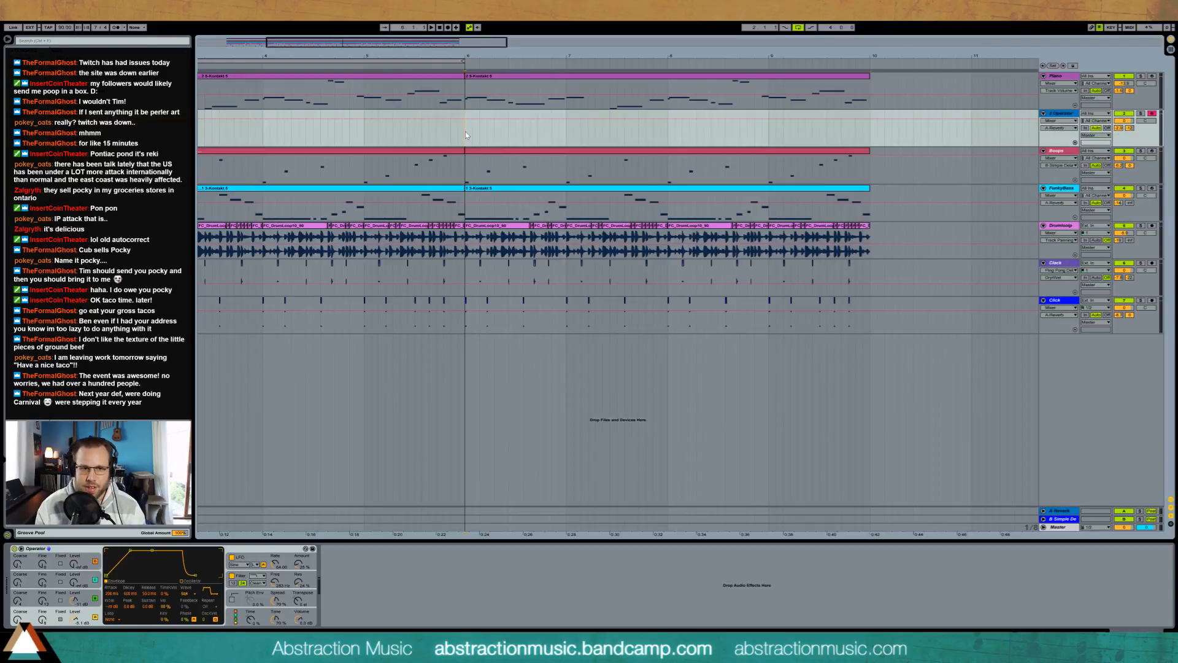
key("space")
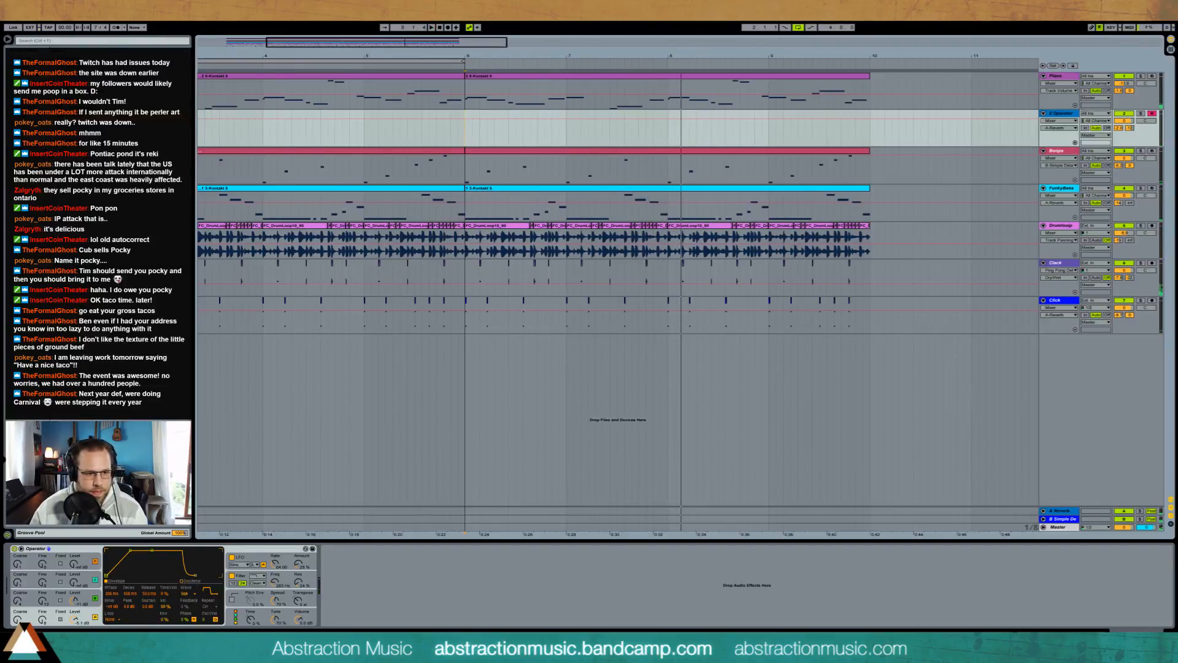
Step: Lengthen the envelope releases of Operator's oscillators A and B
left_click_drag(192, 574, 206, 576)
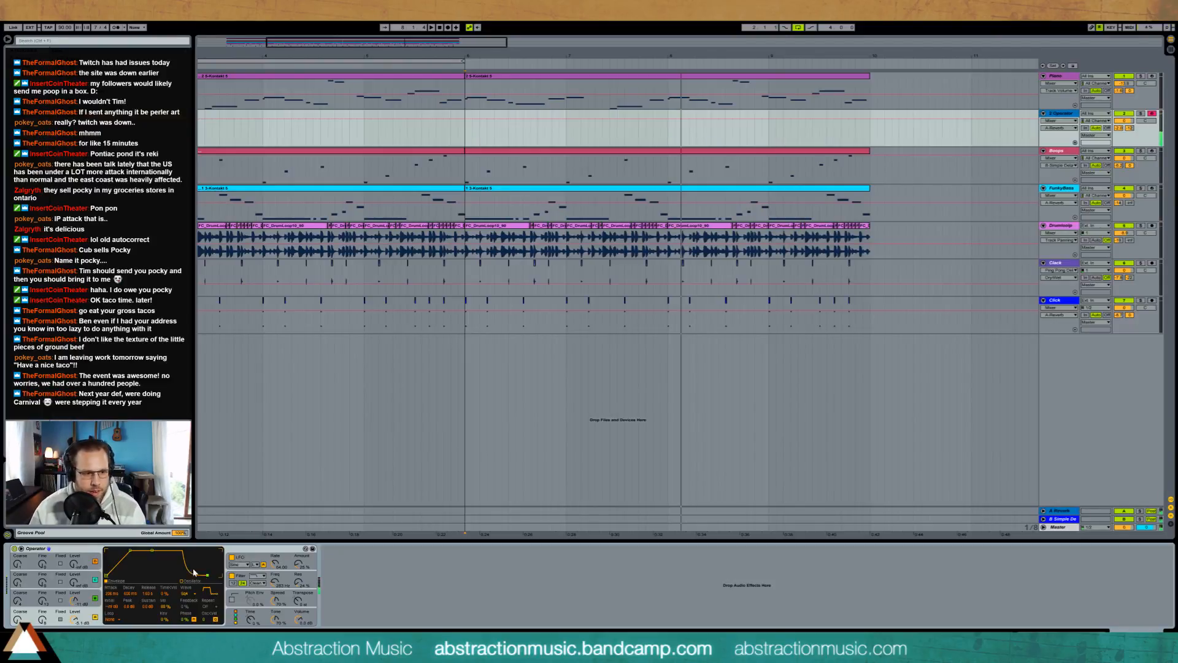
left_click(82, 613)
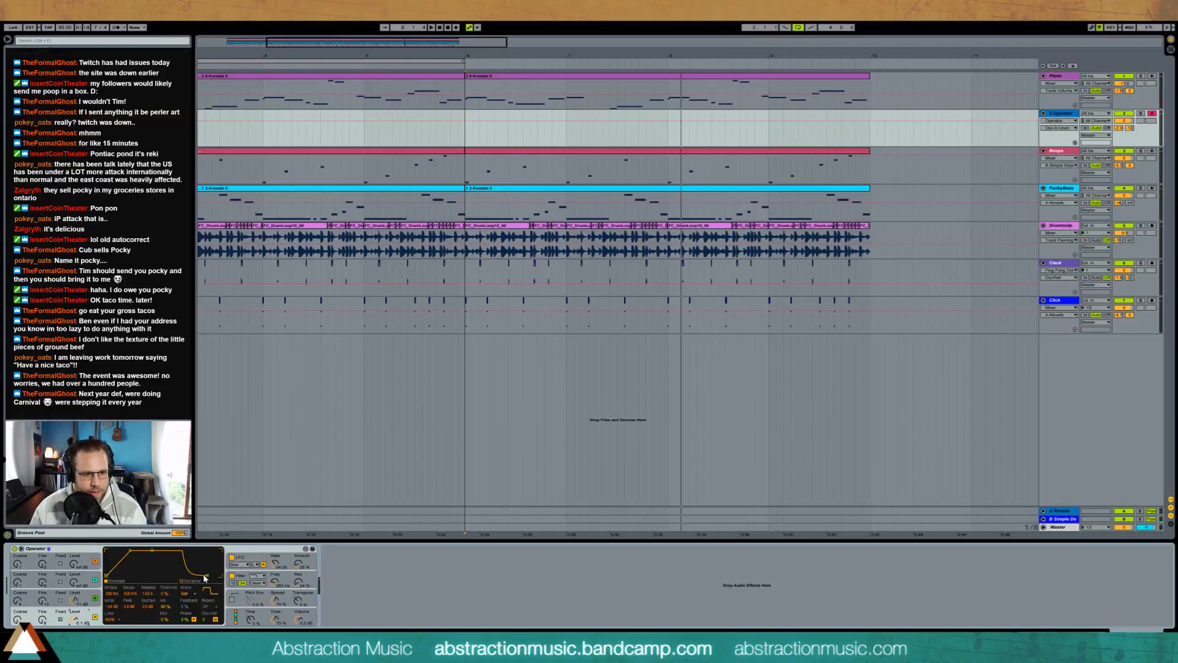
left_click_drag(205, 575, 200, 576)
left_click(86, 598)
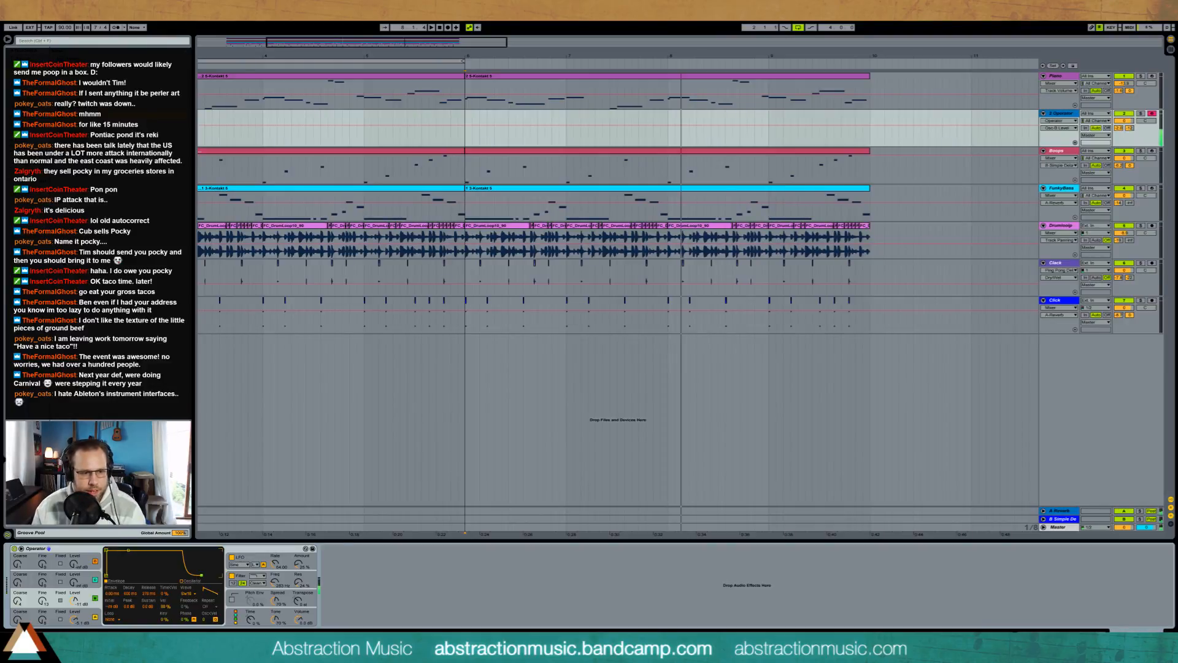
left_click(85, 614)
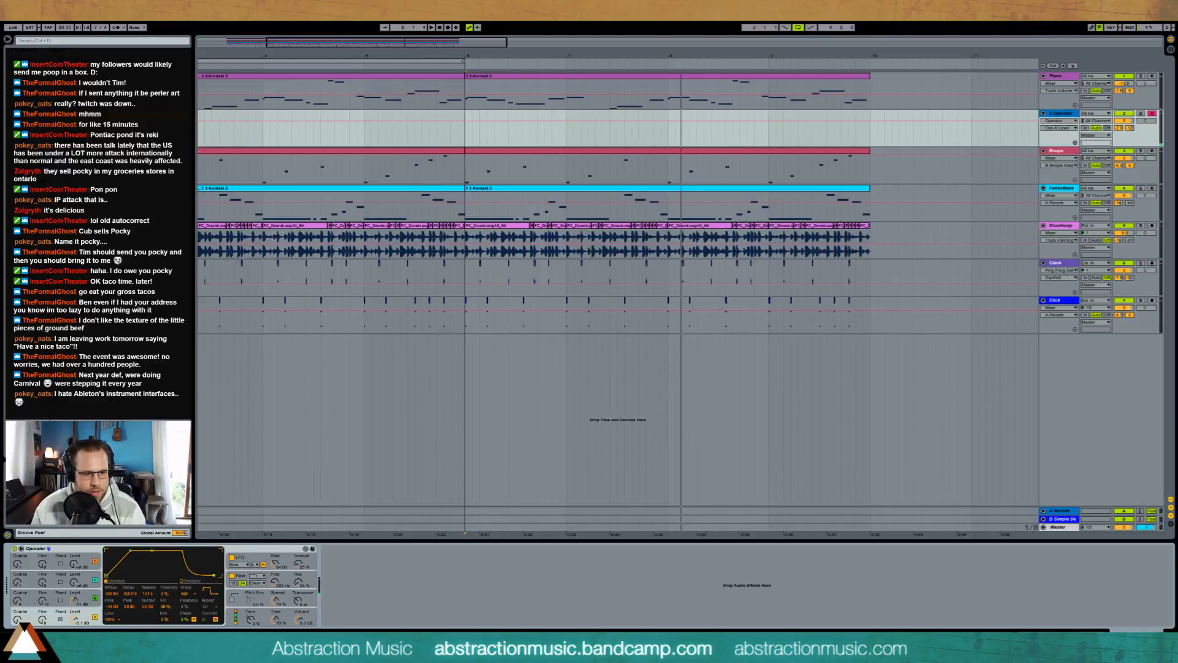
left_click(98, 598)
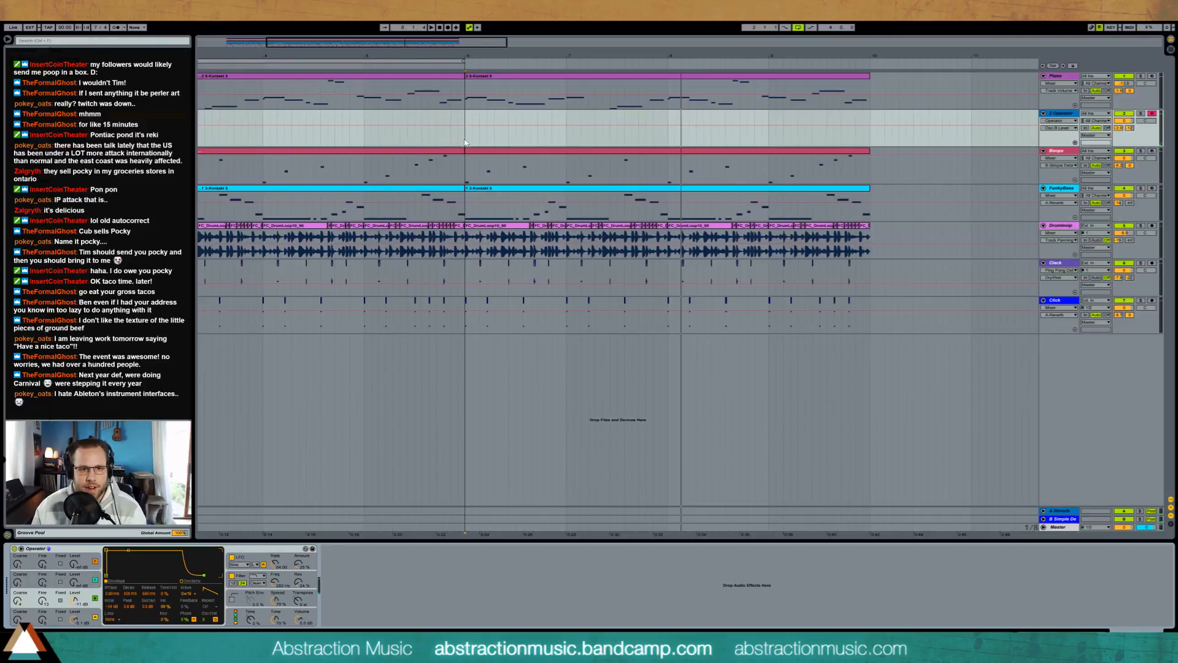
Step: Create a one-bar MIDI clip at bar 6 on the Operator track and enter a five-beat note from its start
key("space")
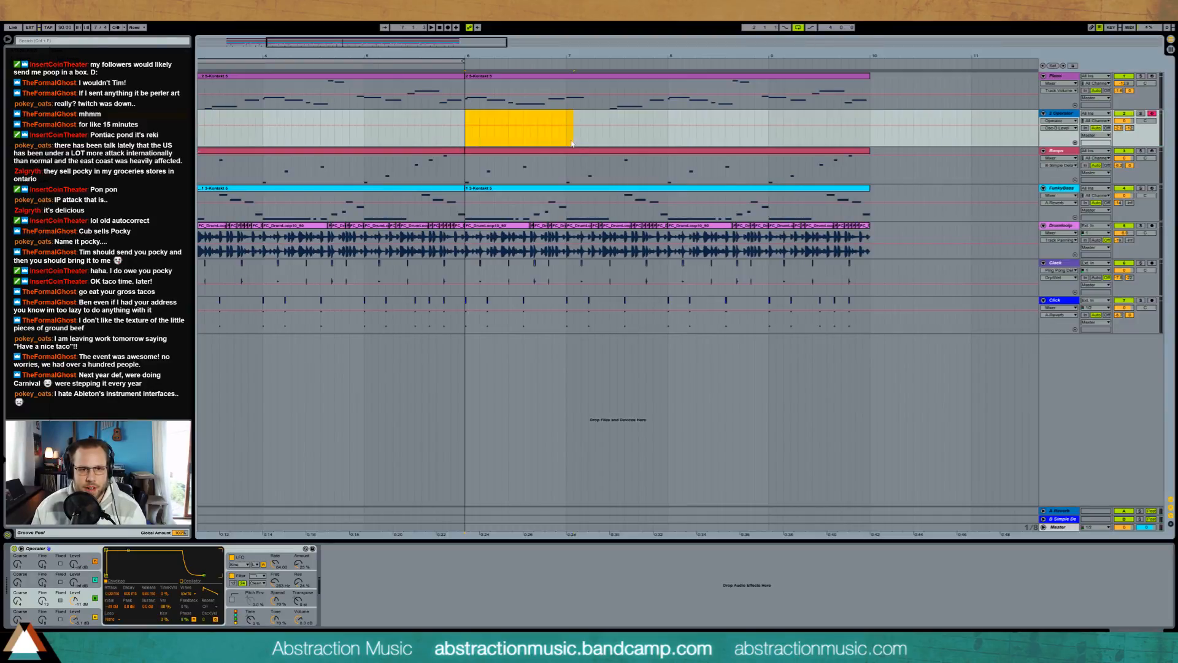
key("ctrl+shift+m")
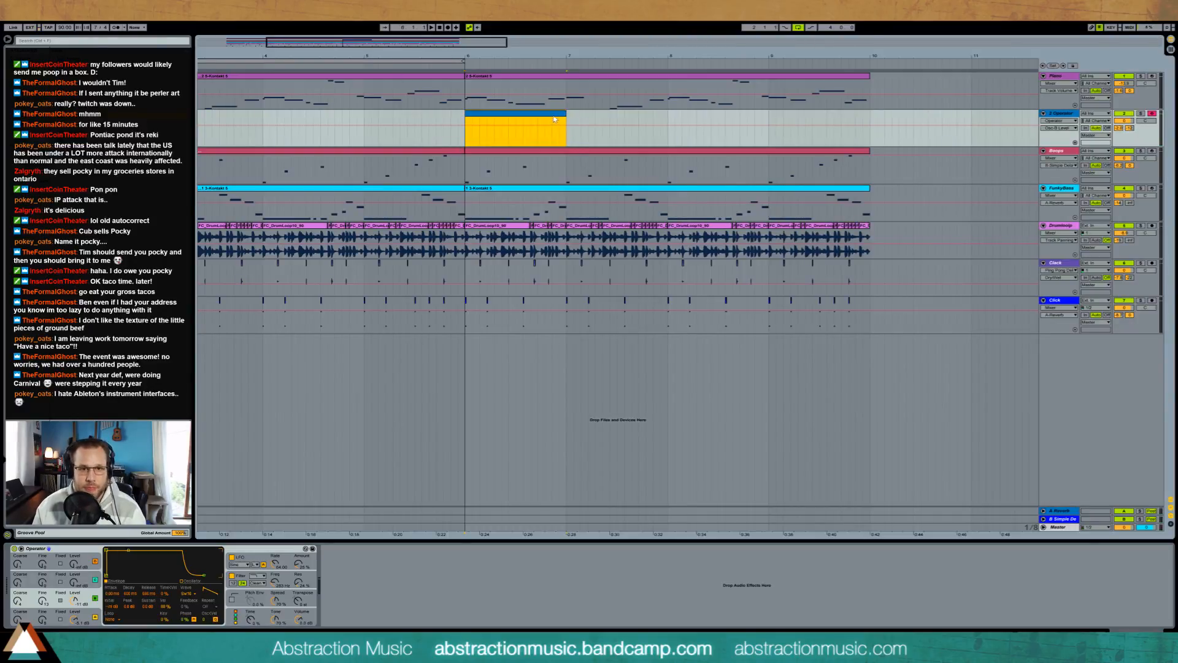
double_click(548, 113)
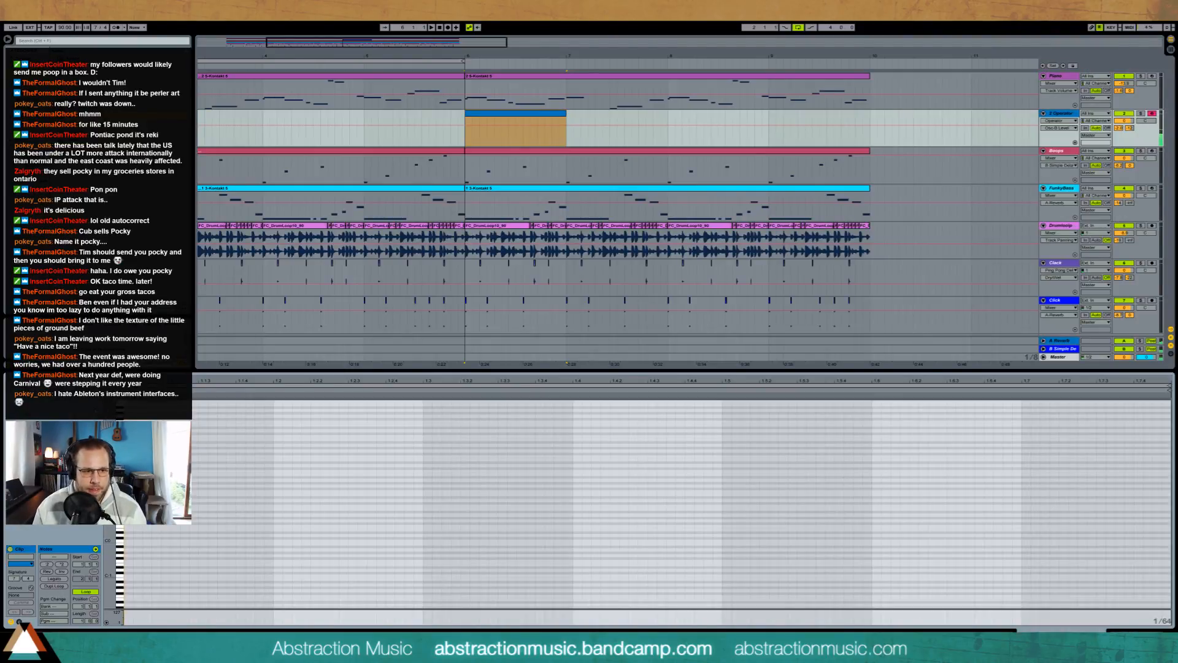
scroll(648, 504, "up", 3)
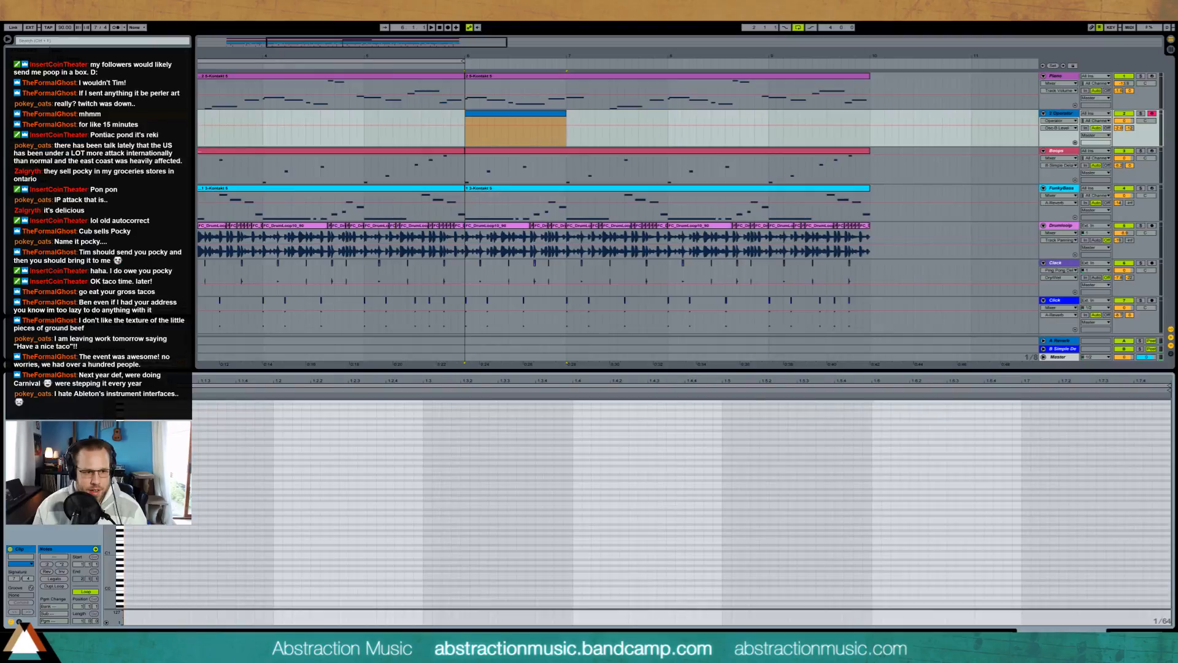
double_click(127, 447)
left_click_drag(132, 448, 872, 449)
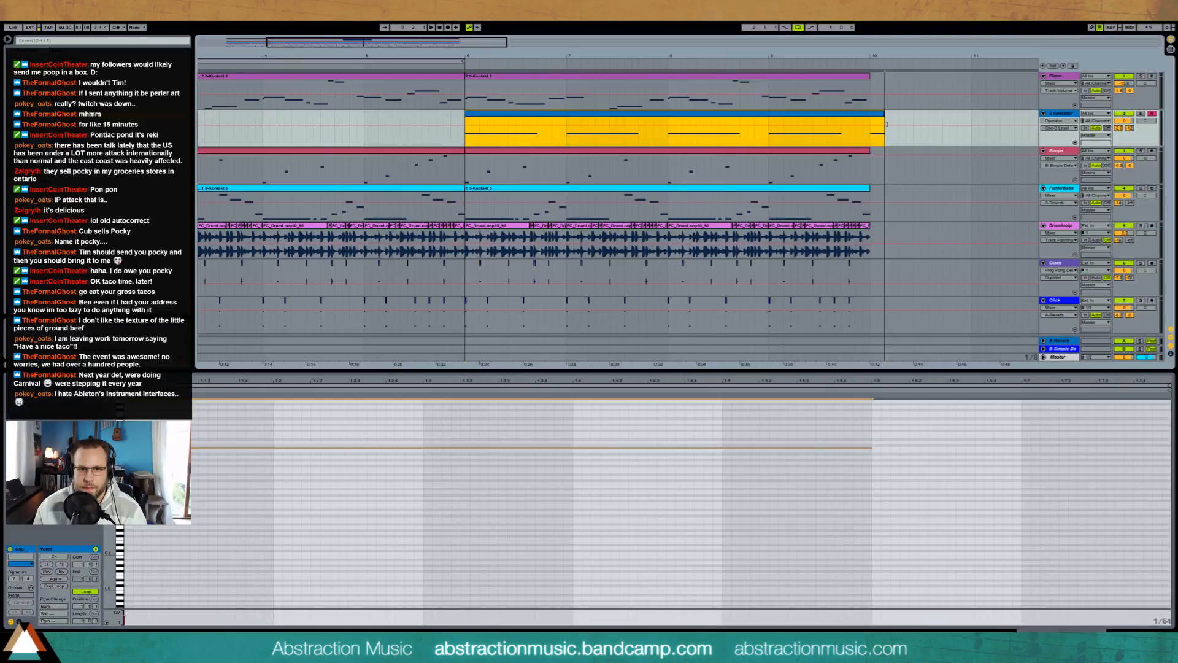
Step: Extend the Operator clip to end at bar 10 and loop bars 6 to 10 during playback
key("space")
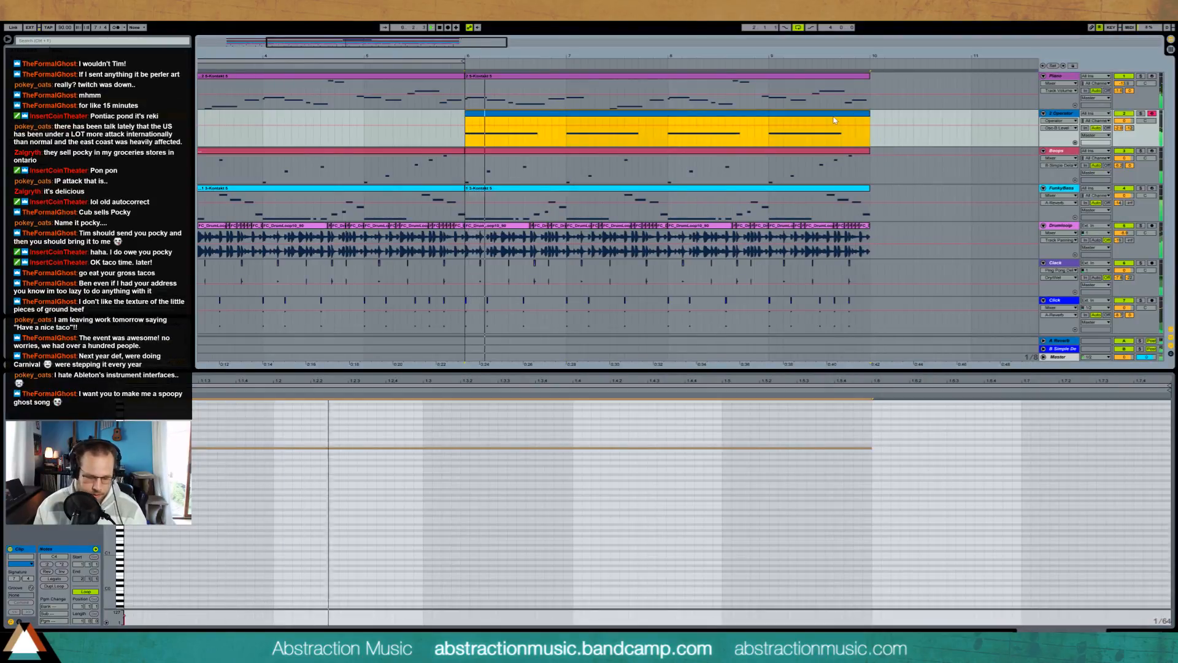
key("ctrl+l")
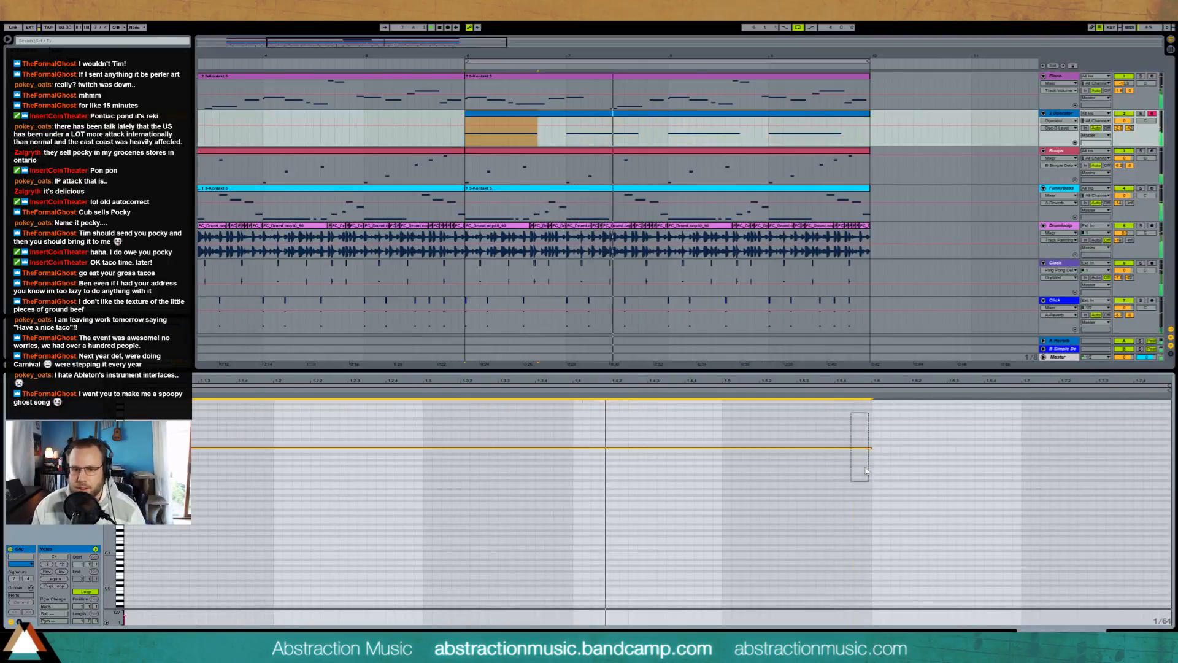
Step: Lengthen the note in the Operator clip by one beat
left_click_drag(871, 448, 1021, 448)
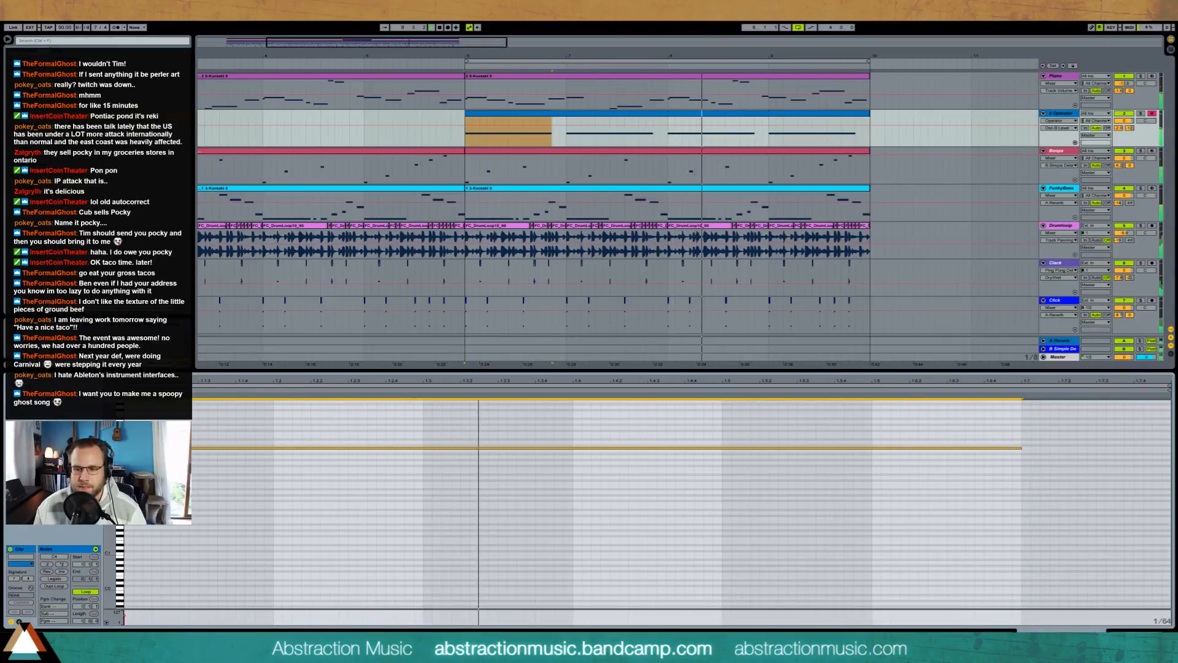
key("shift+Tab")
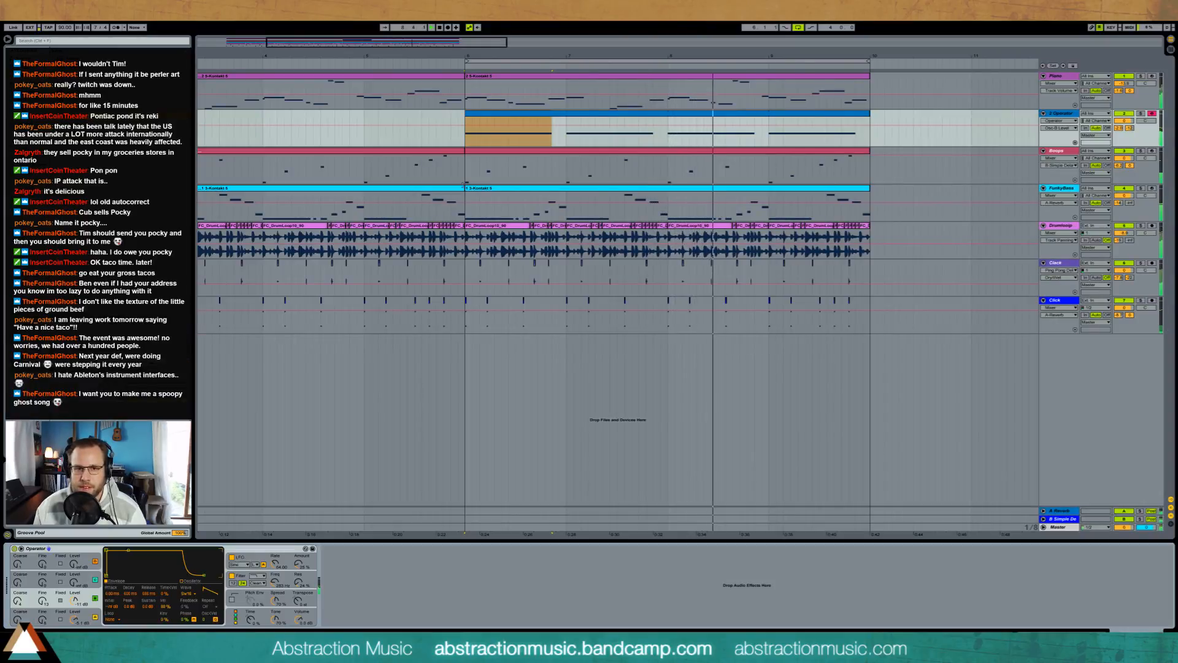
left_click(1055, 232)
key("ctrl+t")
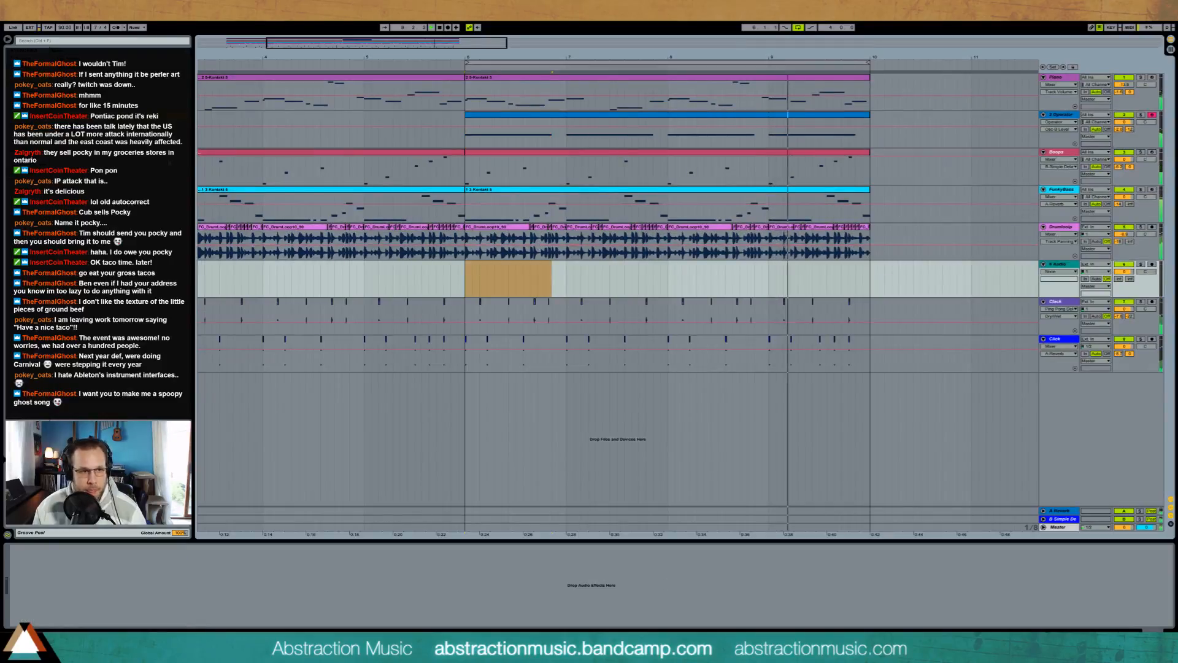
left_click(466, 281)
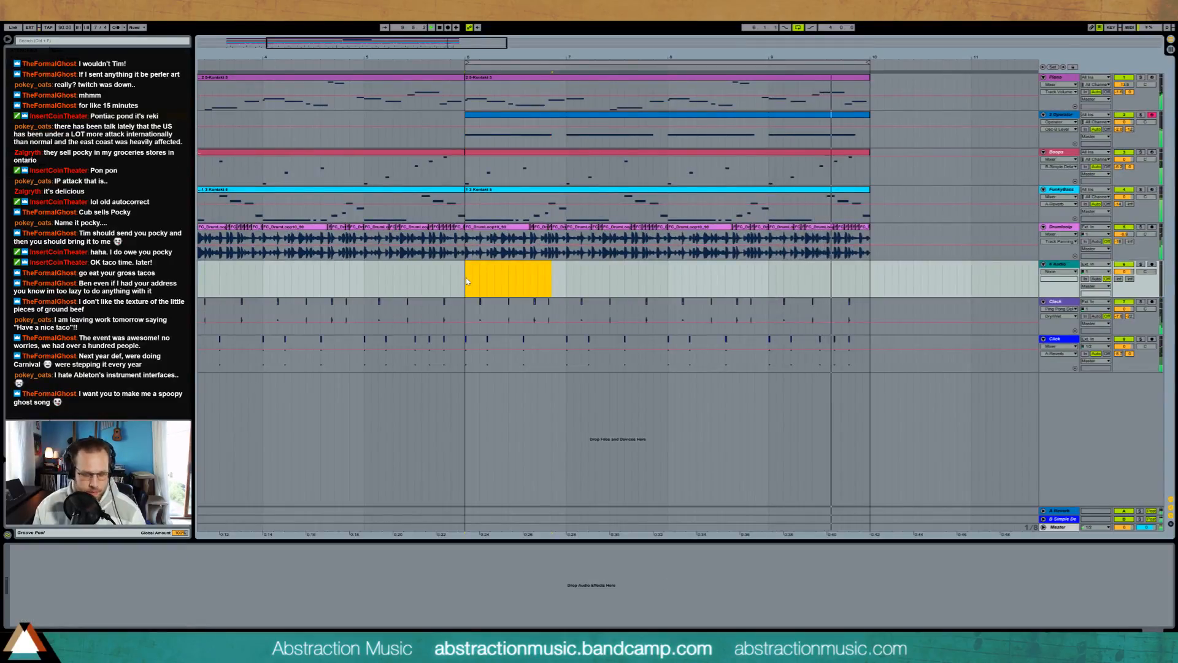
left_click(466, 281)
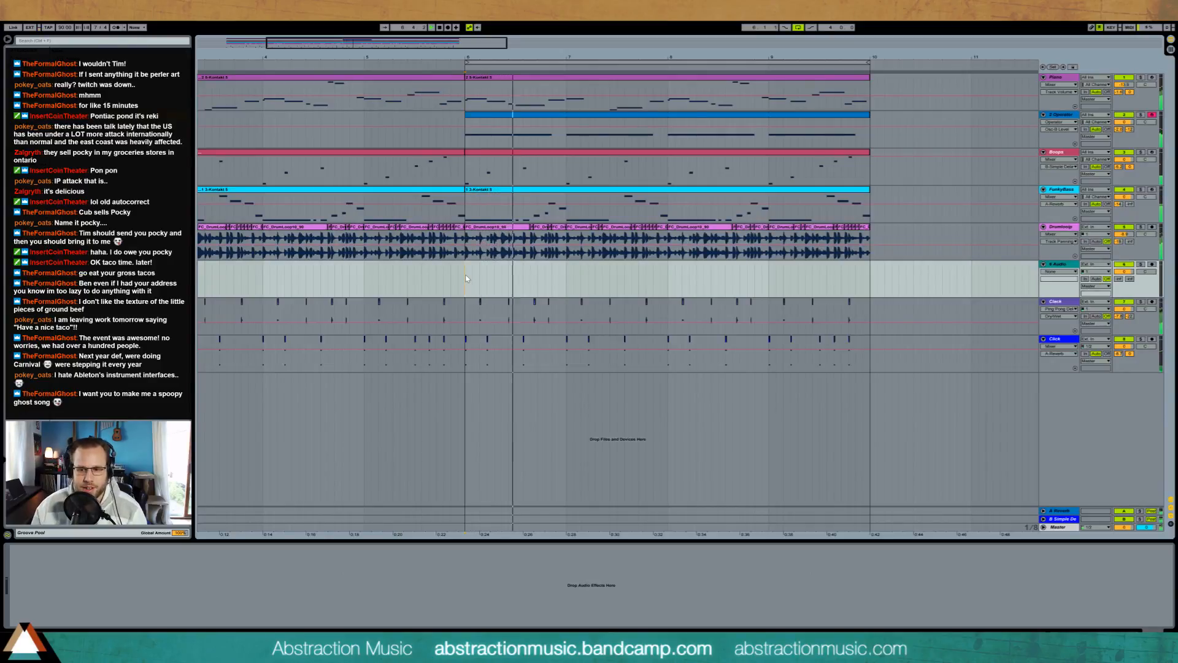
key("space")
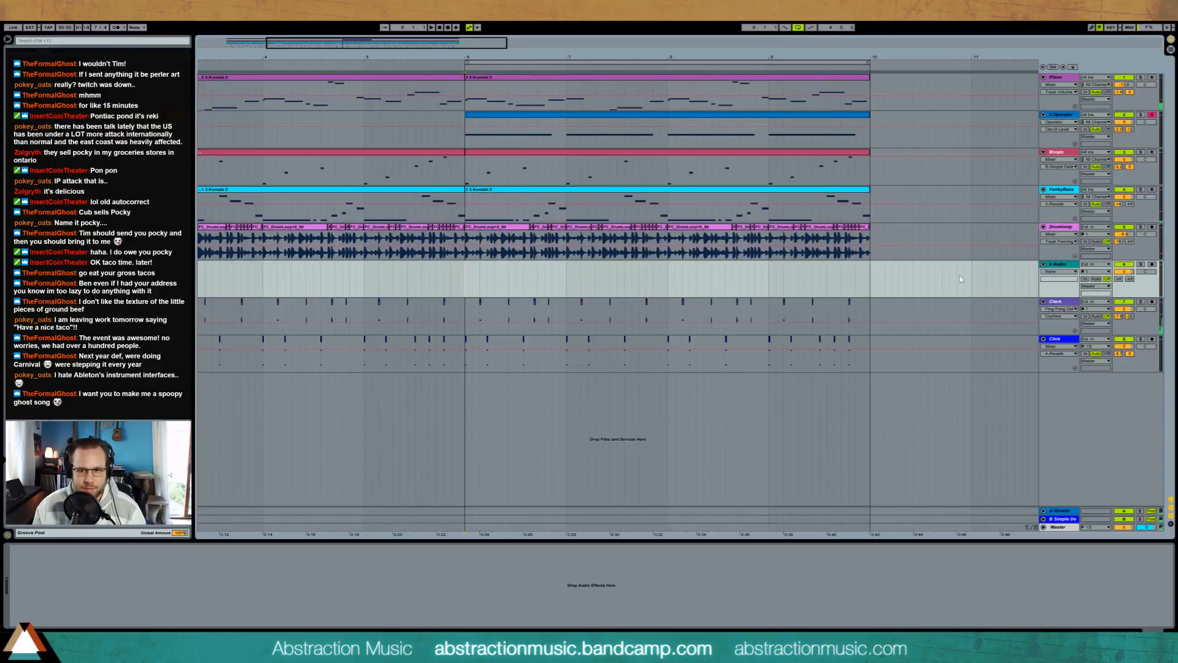
Step: Insert a new MIDI track below the Drumloop track and delete the empty audio track
left_click(1063, 271)
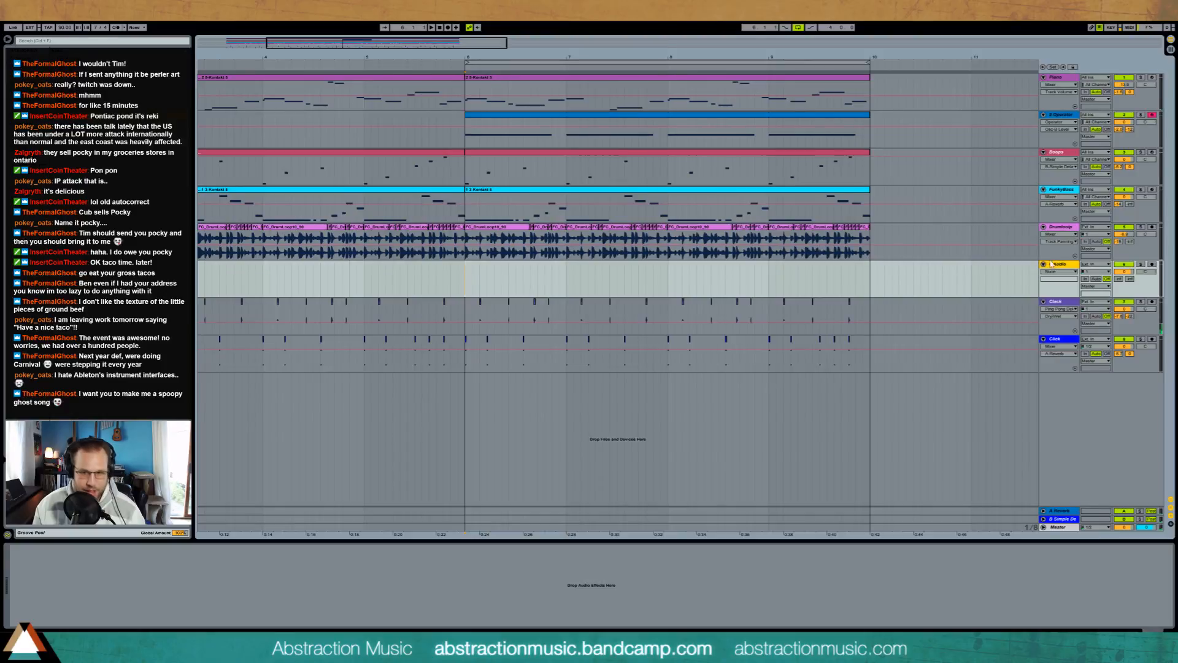
key("ctrl+shift+t")
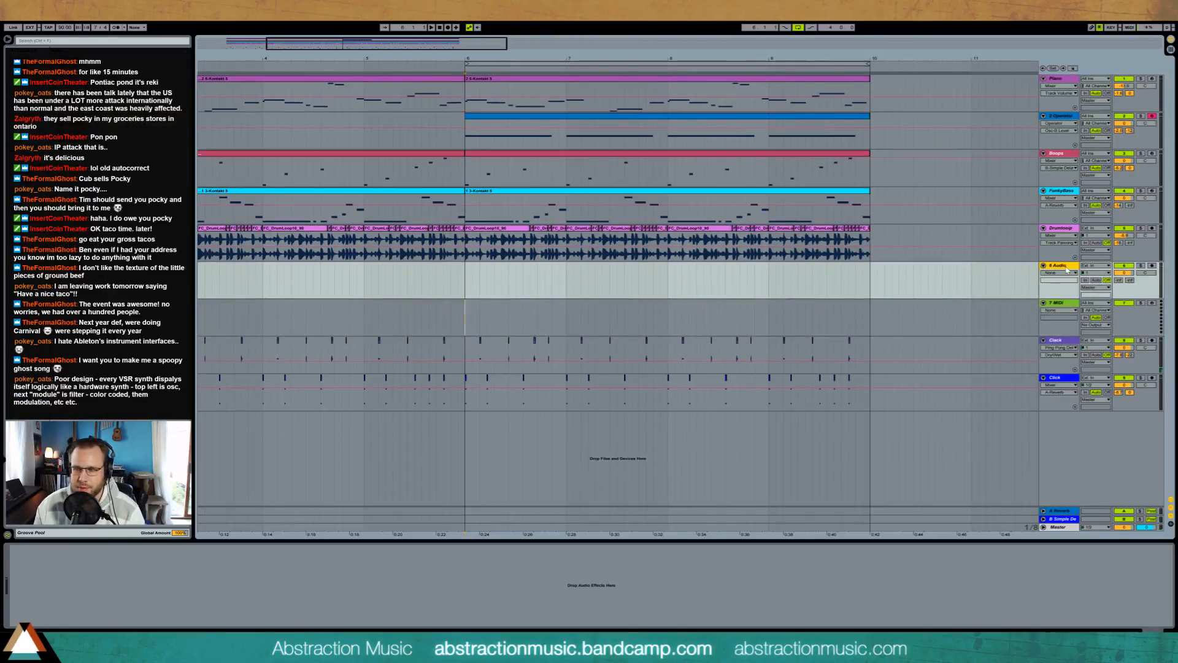
key("Delete")
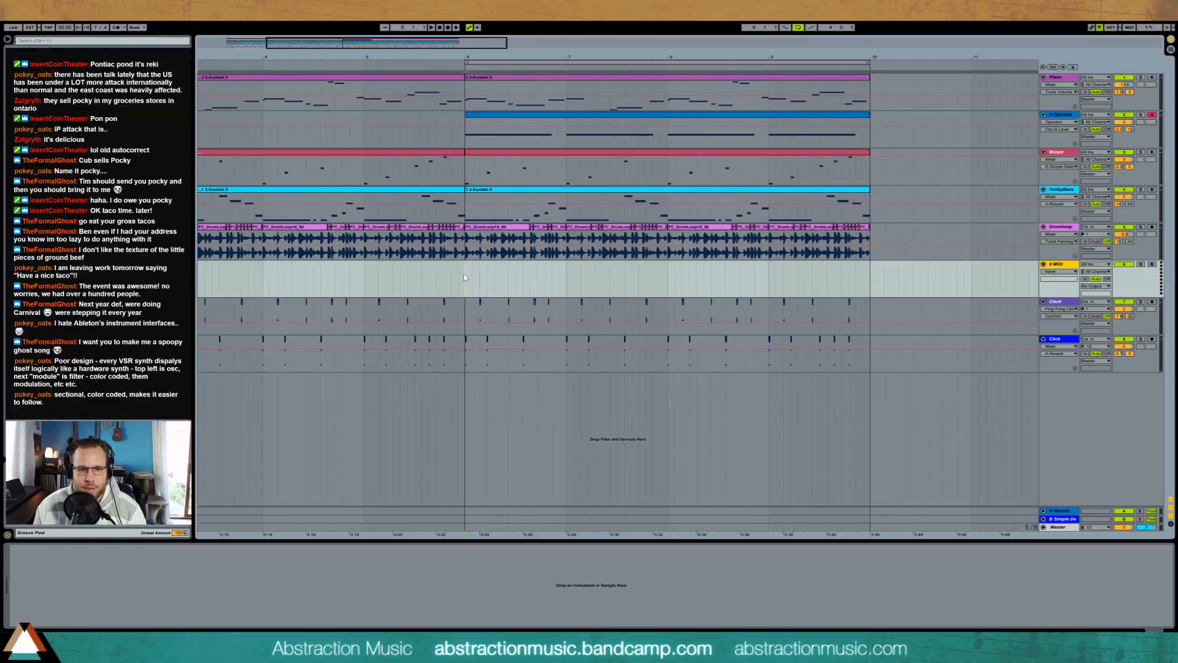
Step: Load a Drum Rack on the new MIDI track and place the ride cymbal sample on one of its pads
left_click_drag(465, 278, 471, 278)
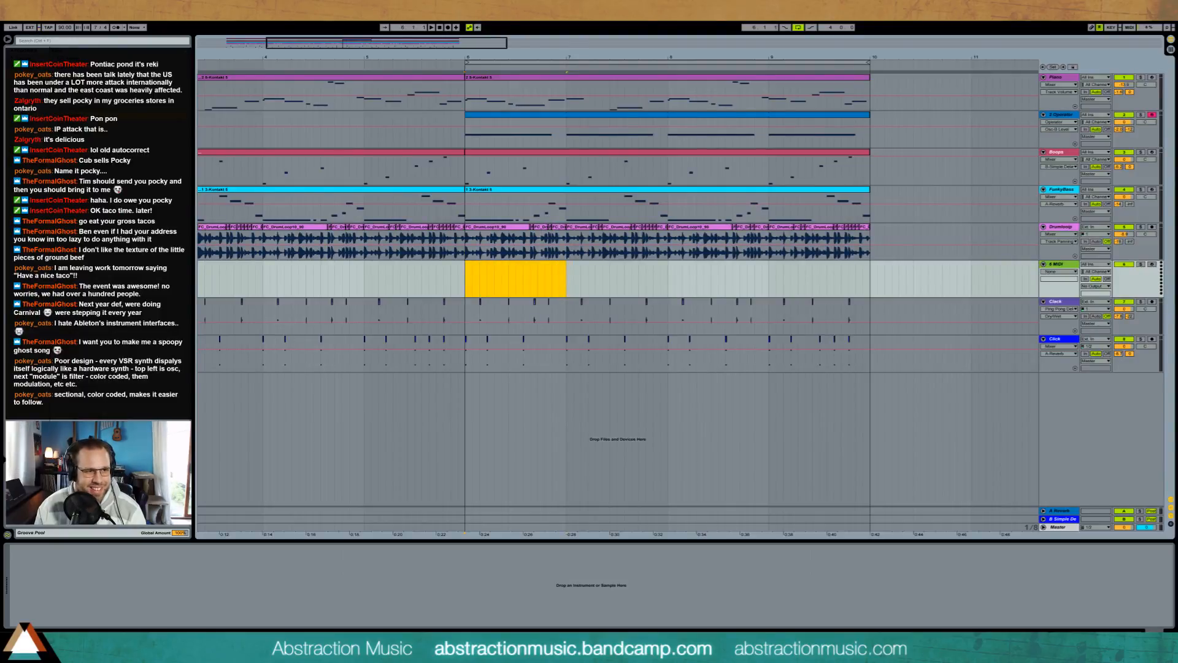
left_click_drag(125, 101, 208, 103)
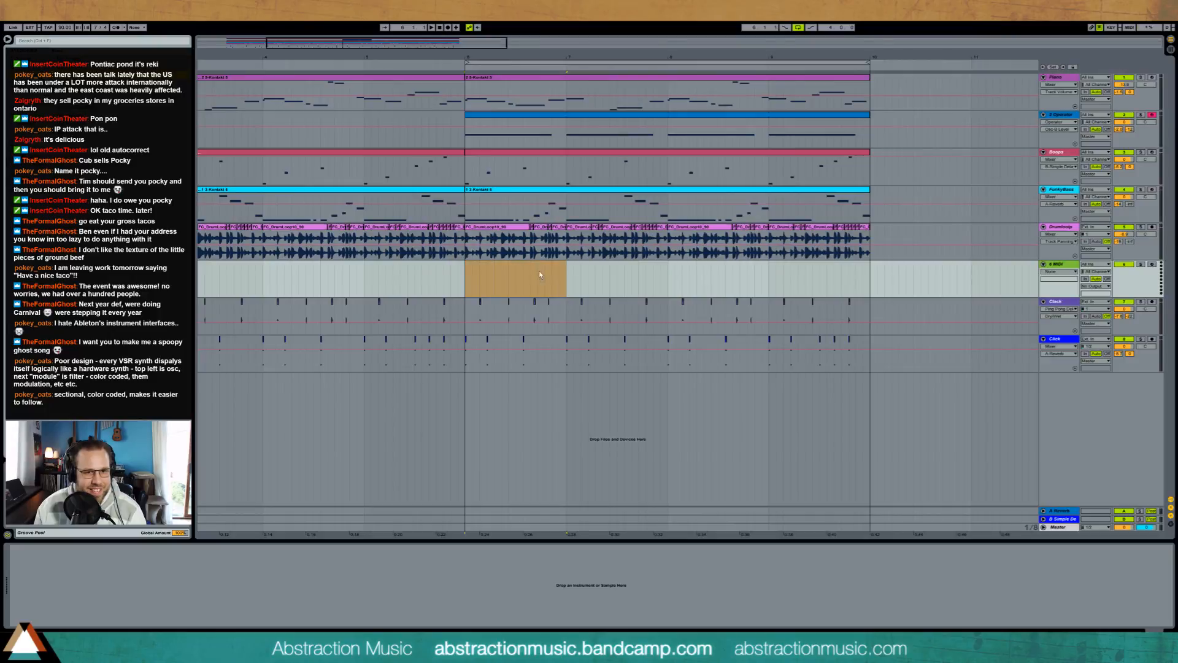
left_click_drag(539, 274, 543, 277)
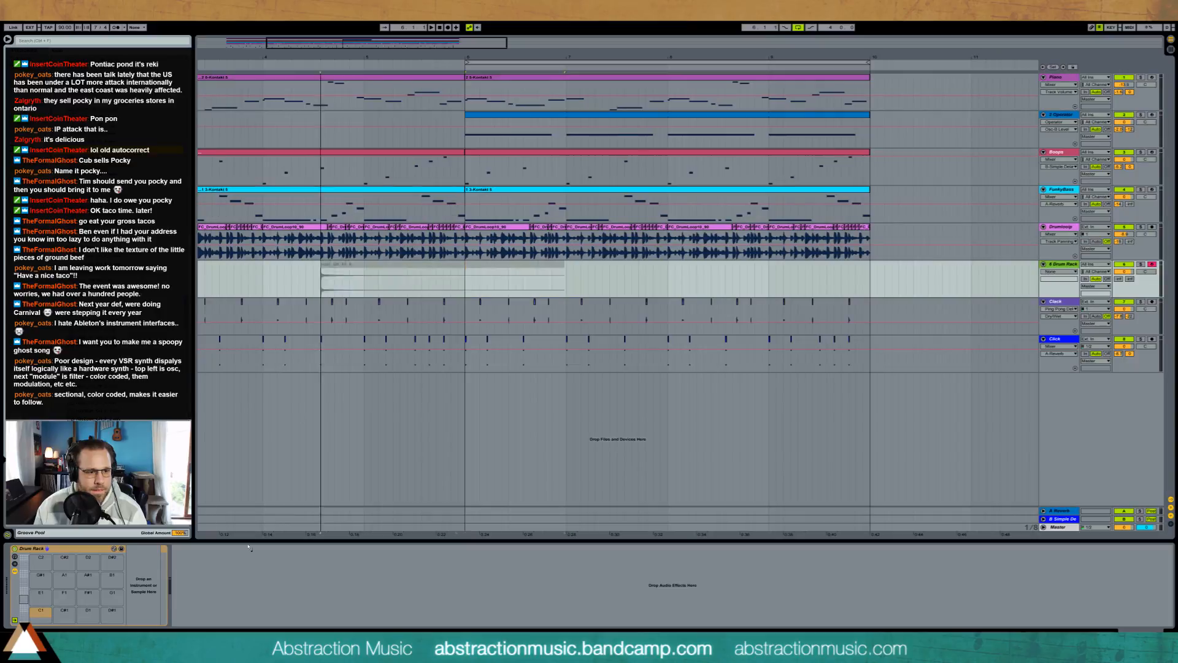
left_click_drag(321, 316, 51, 596)
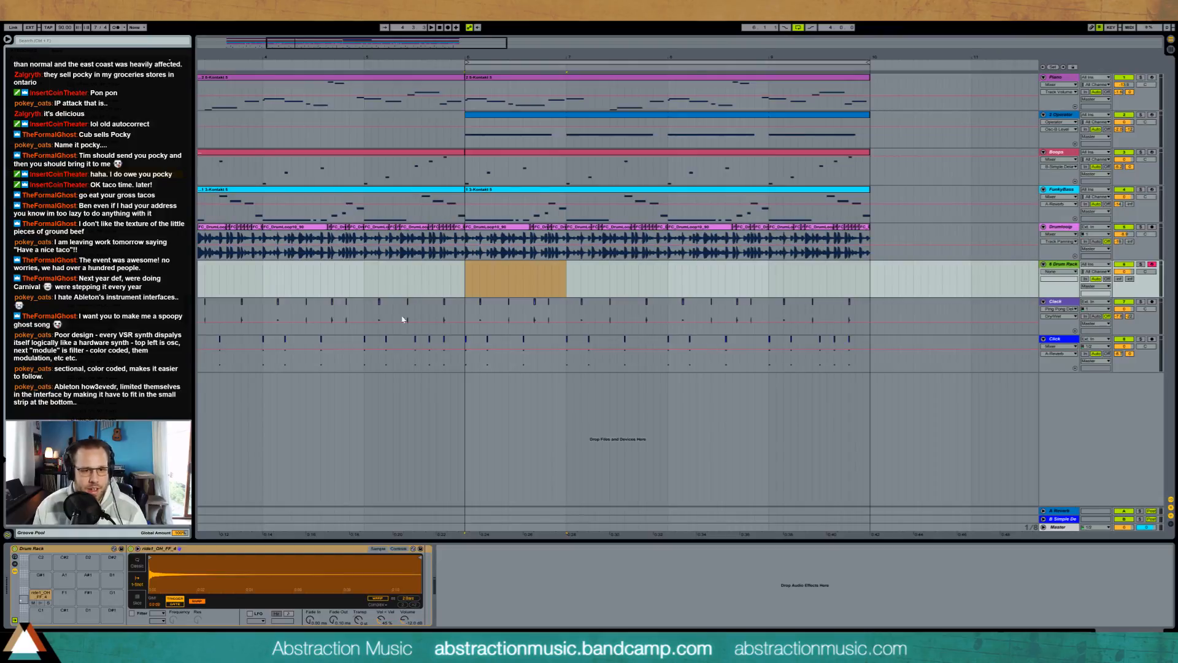
Step: Create a one-bar MIDI clip at bar 6 on the Drum Rack track and open it for note editing
left_click(463, 277)
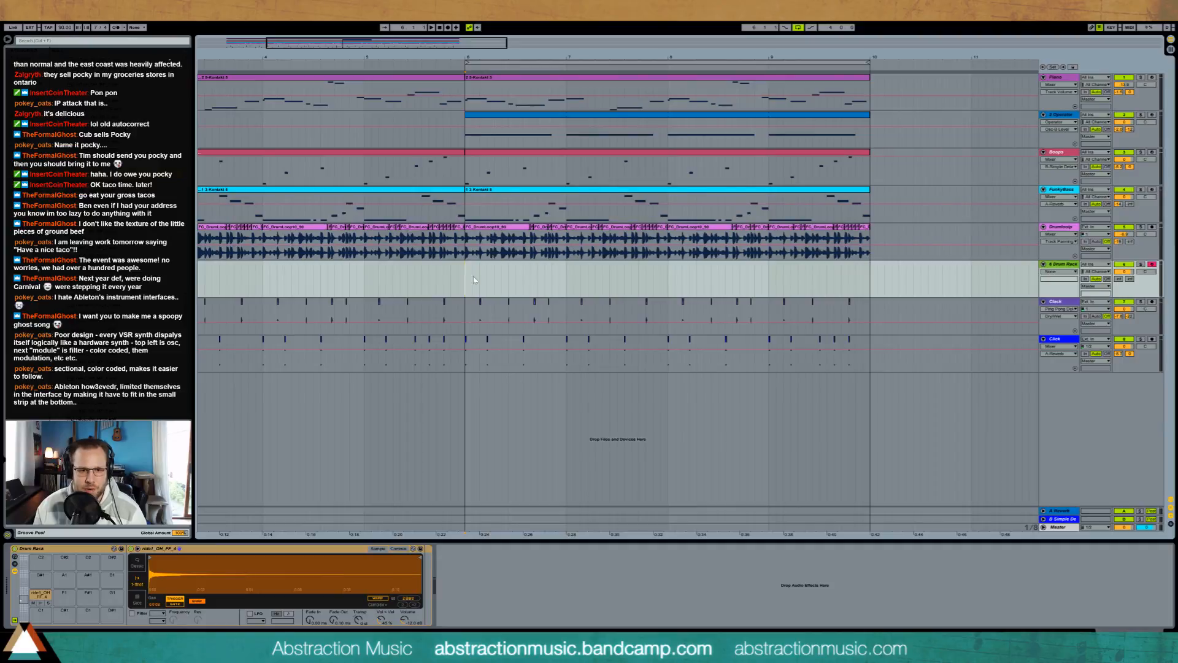
left_click(564, 281)
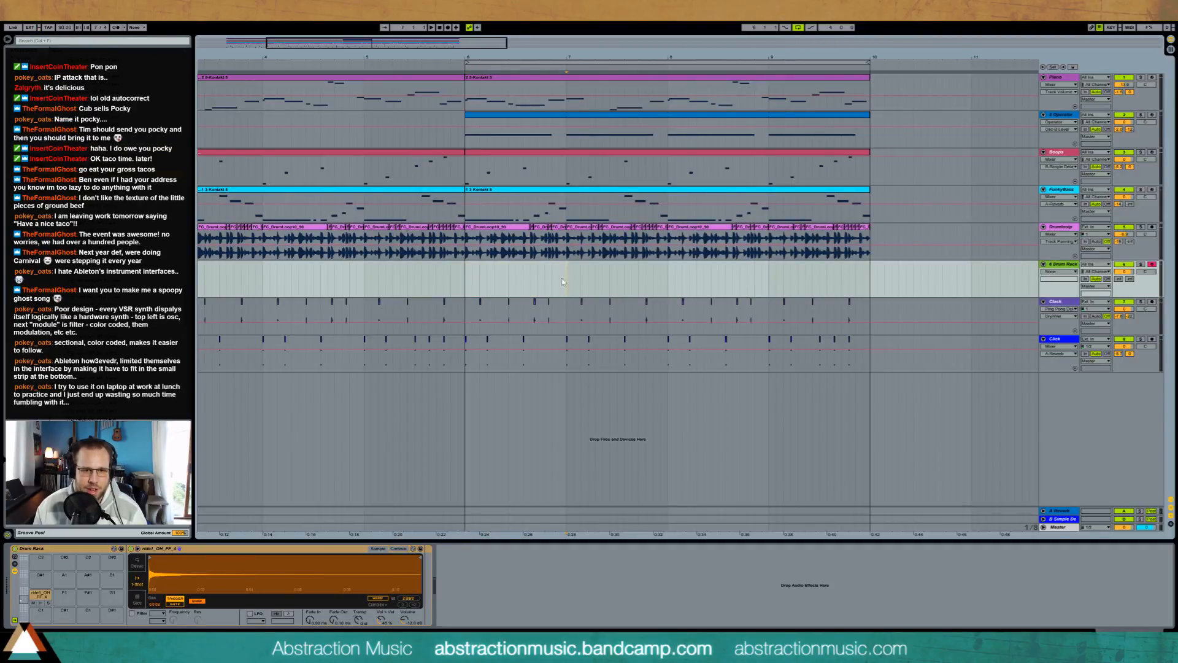
left_click_drag(563, 282, 464, 279)
key("ctrl+shift+m")
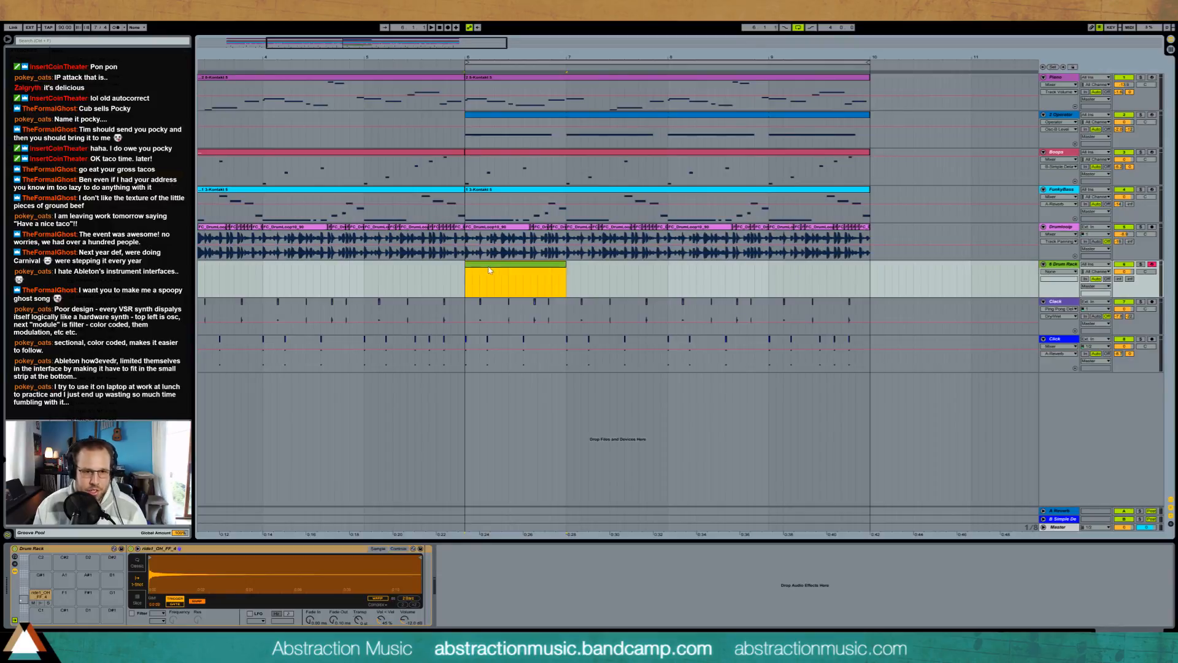
double_click(489, 269)
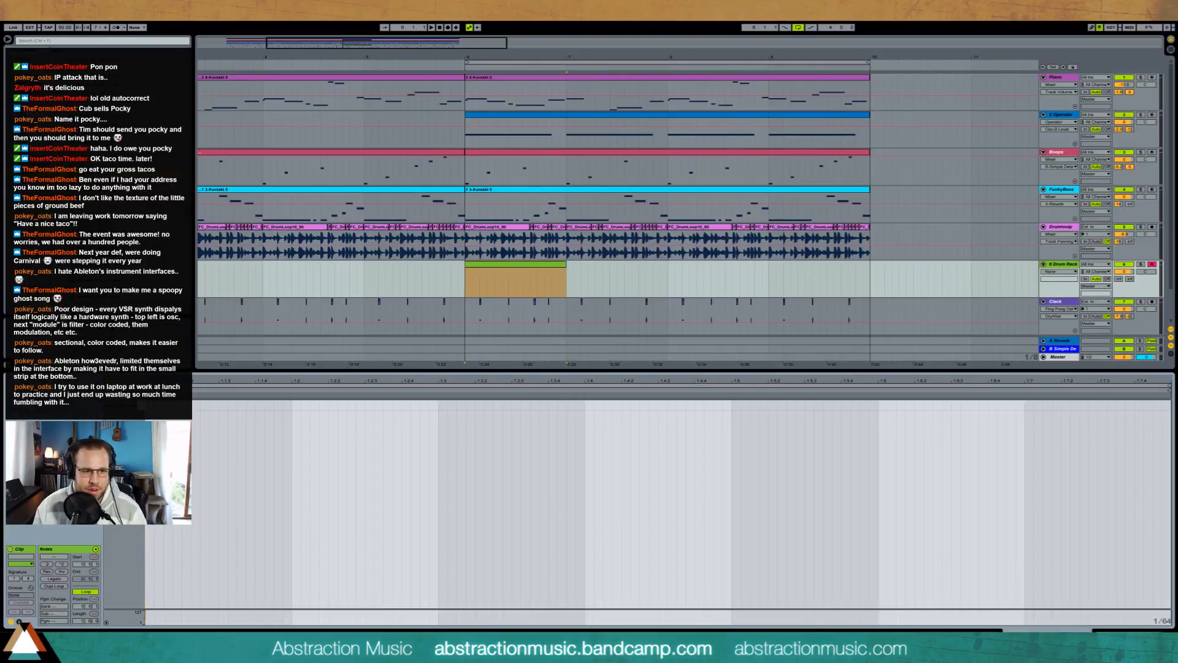
Step: Enter a one-beat ride note at the clip's start and duplicate it twice at one-and-a-half-beat intervals
left_click_drag(196, 405, 292, 405)
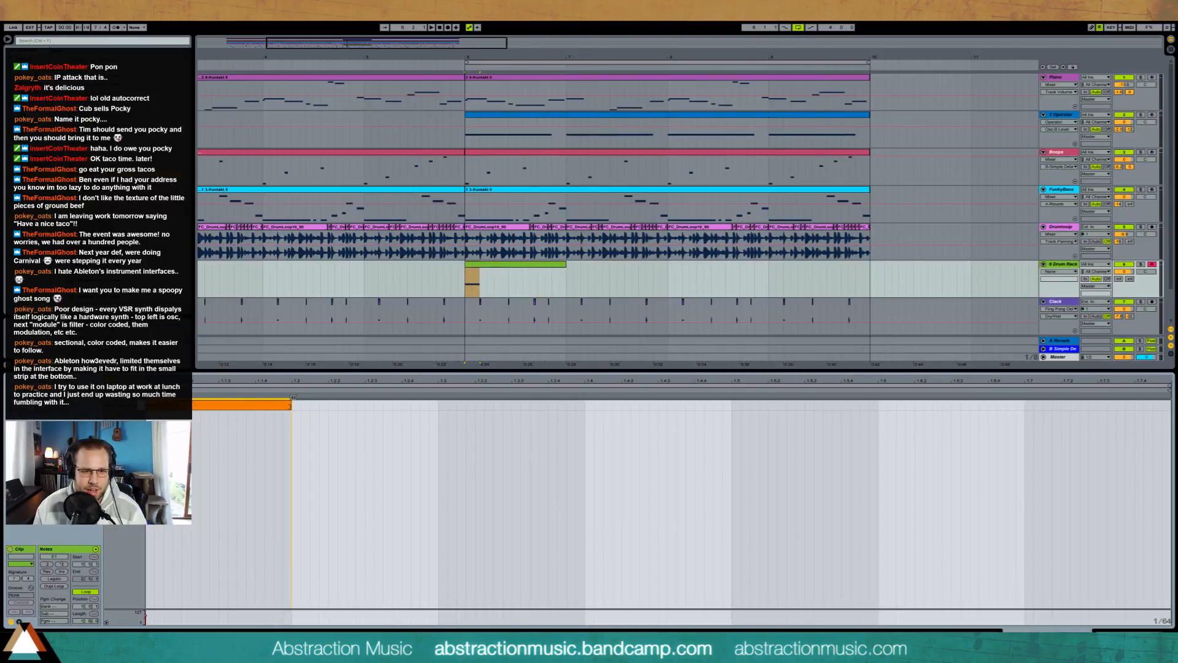
key("space")
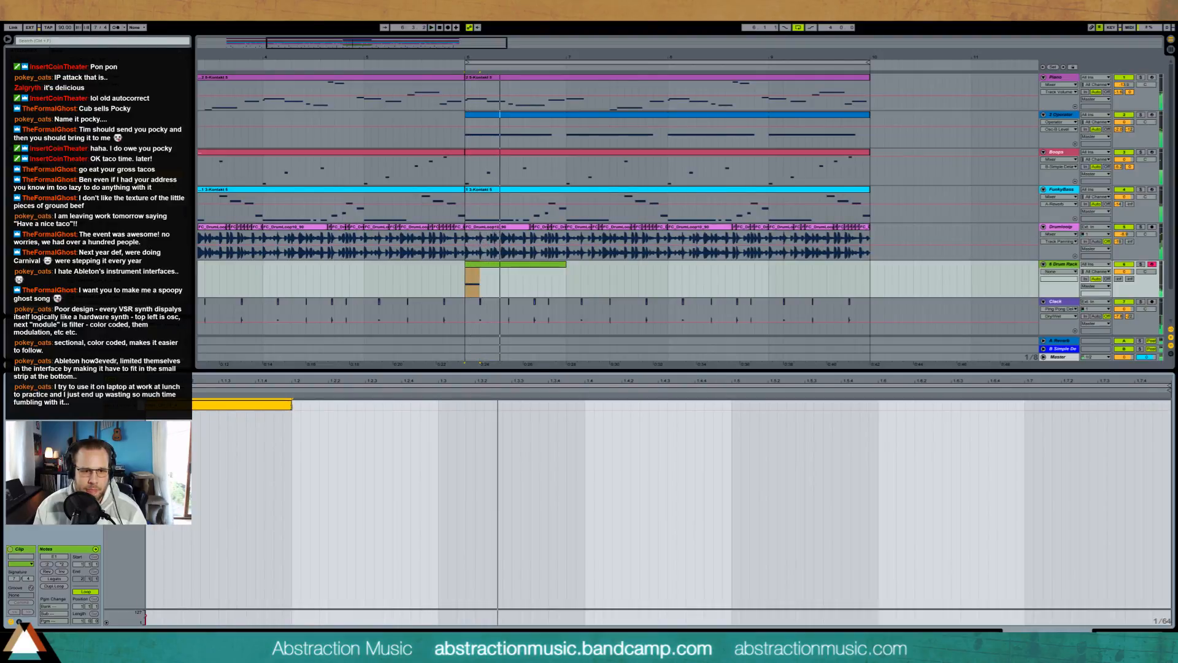
left_click_drag(367, 408, 148, 404)
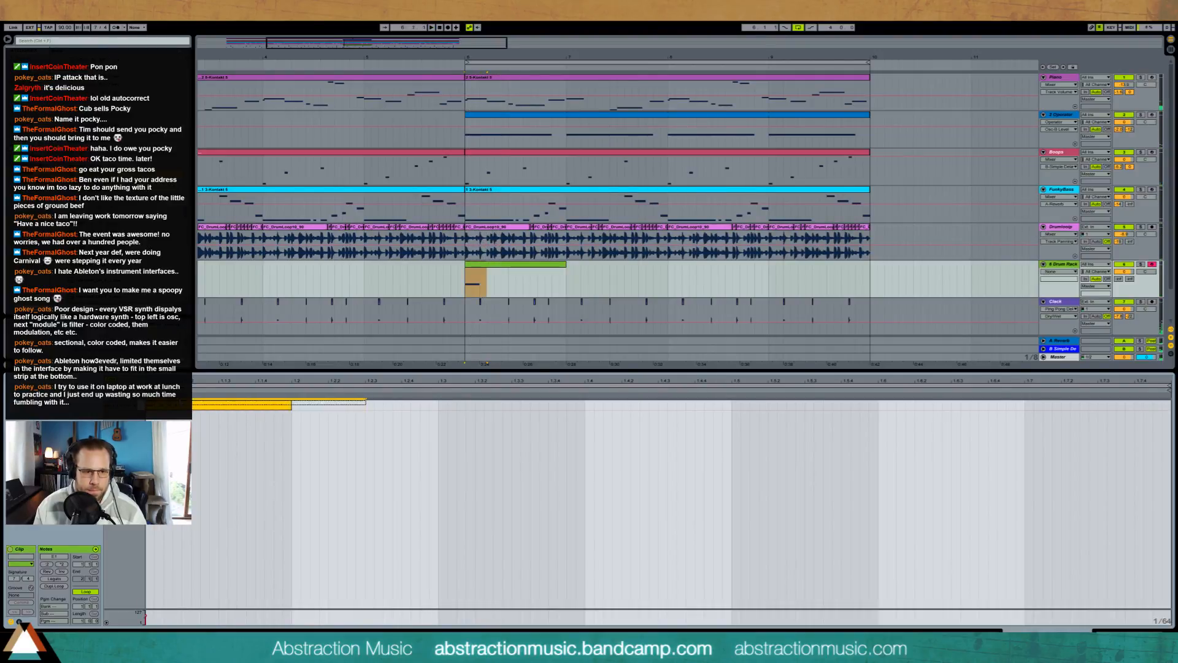
key("space")
key("ctrl+d")
key("ctrl+d")
key("space")
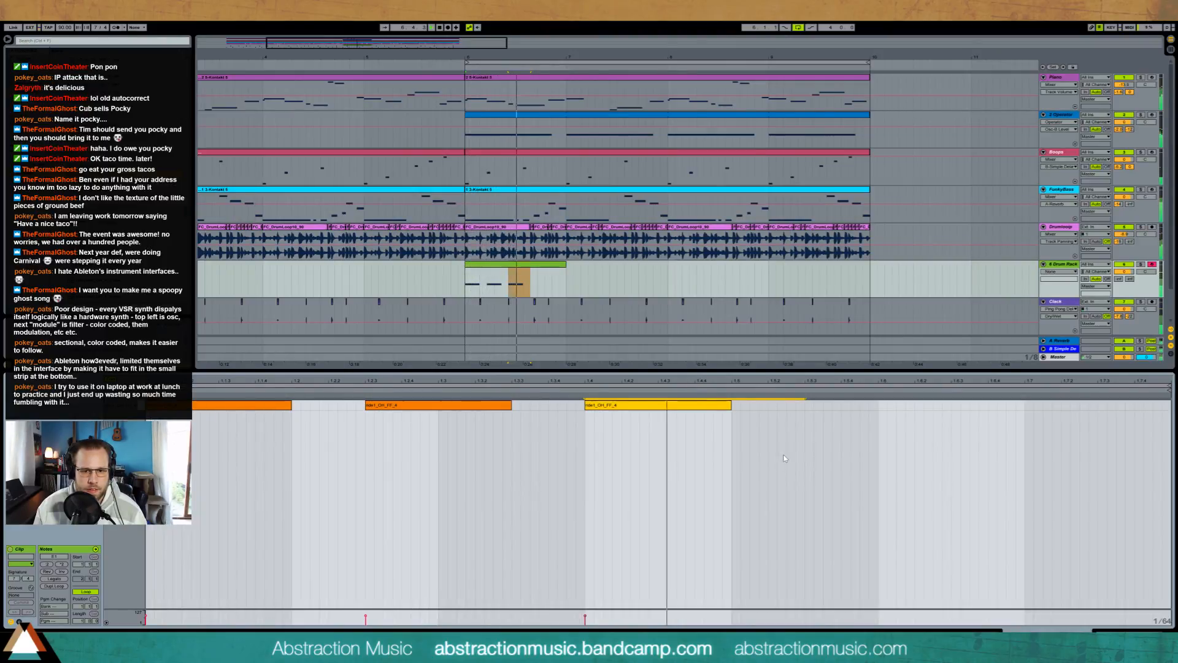
Step: Add a short fourth ride note on the last half beat of the bar
key("space")
left_click(1101, 407)
left_click_drag(1102, 408, 1162, 411)
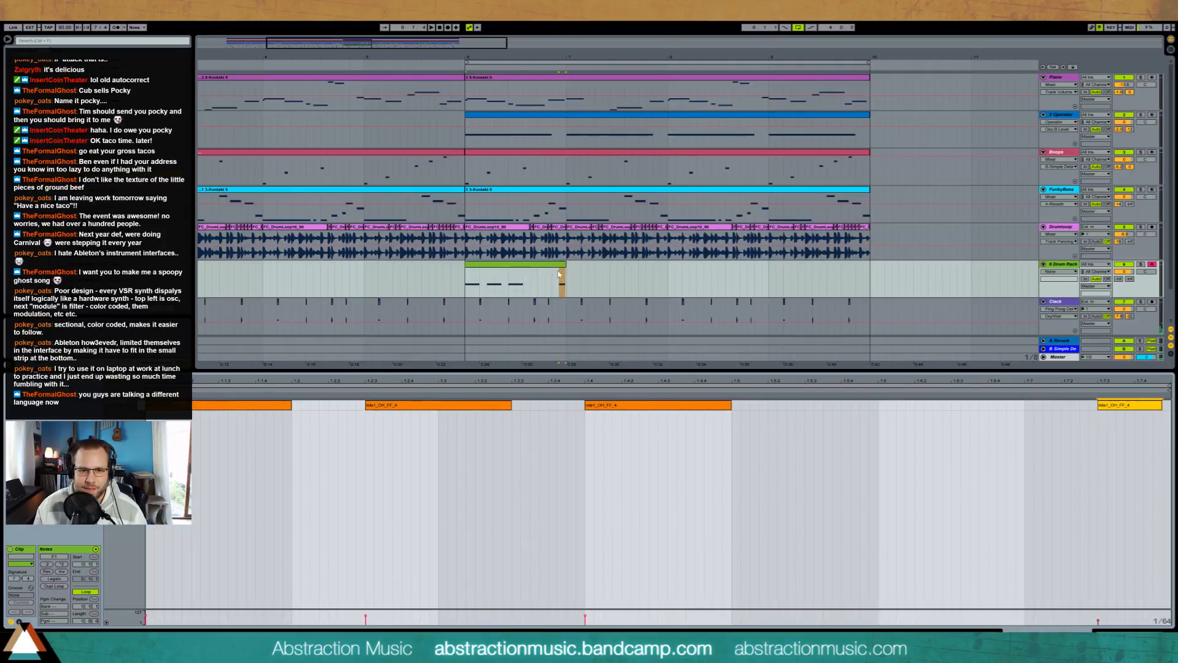
Step: Extend the looped Drum Rack clip to bar 10 and play the section from bar 6
left_click_drag(564, 279, 872, 276)
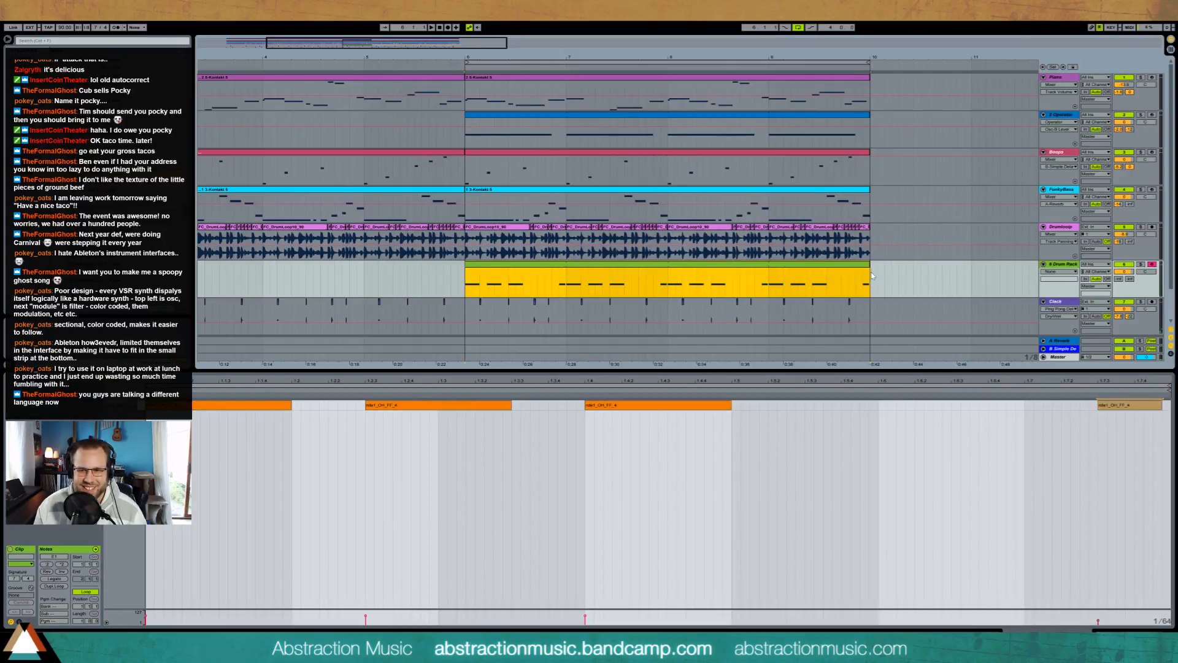
key("space")
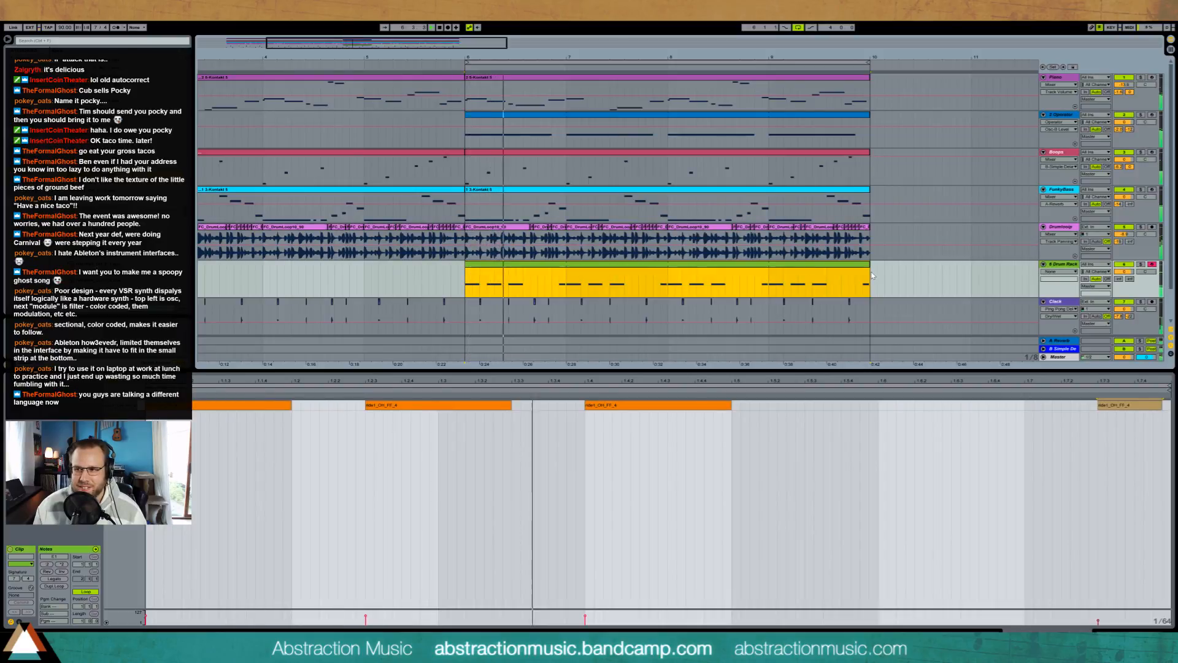
key("Tab")
key("Tab")
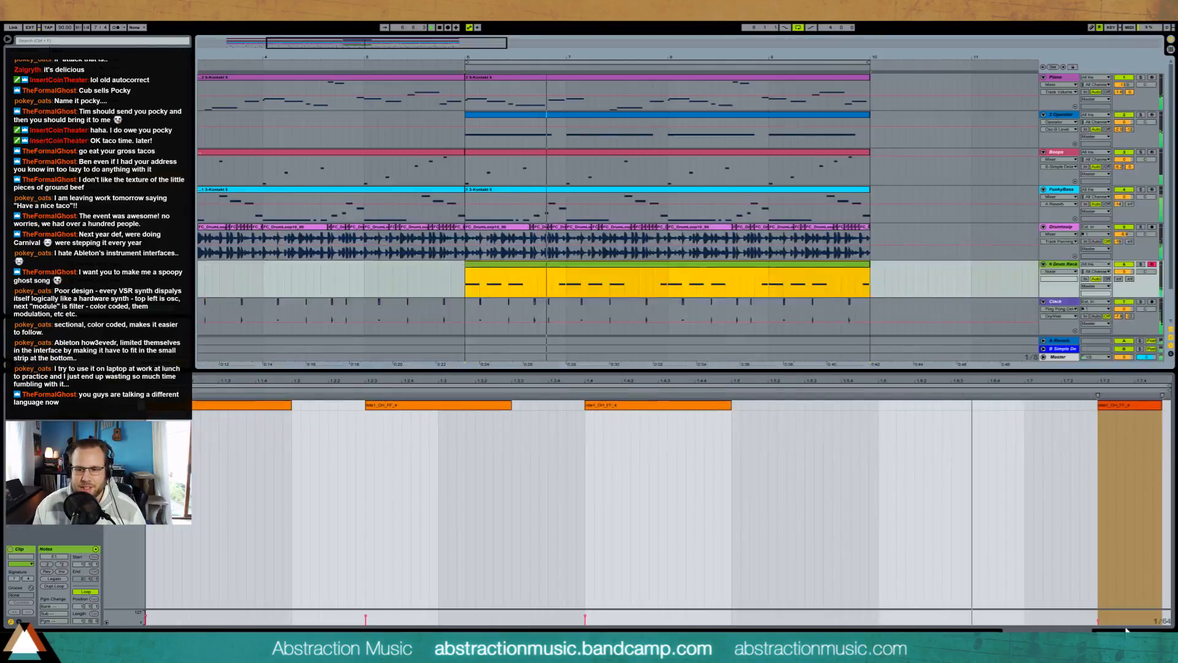
key("shift+Tab")
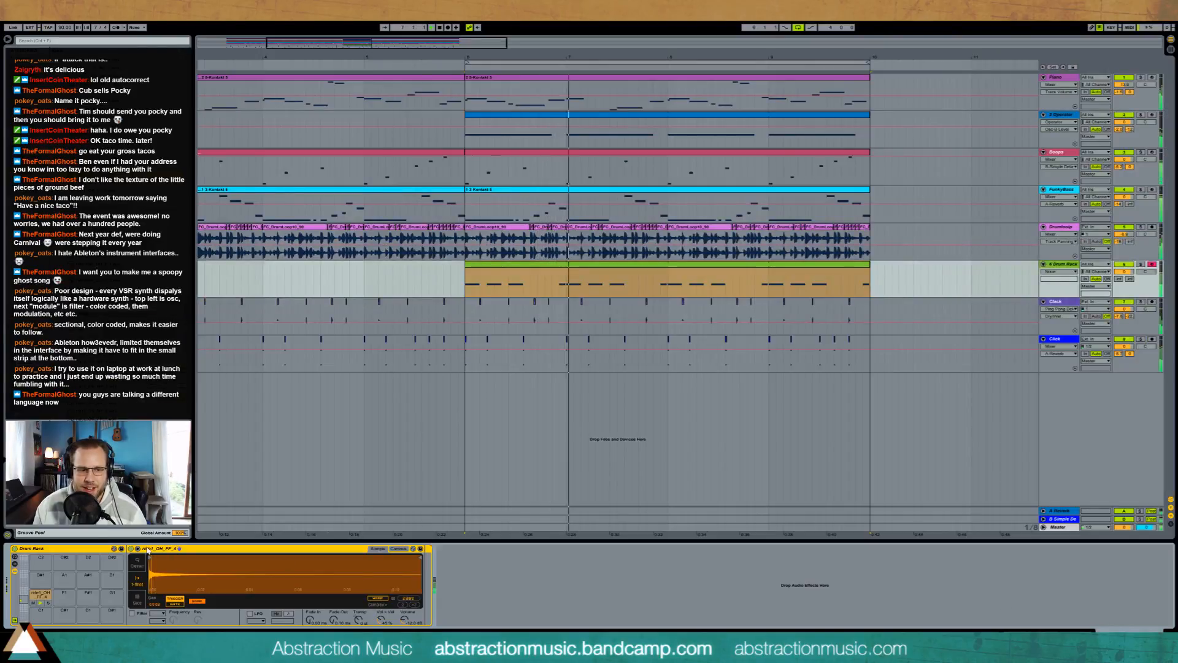
Step: Play the whole arrangement from bar 2 to hear the transition into bar 6
left_click(544, 170)
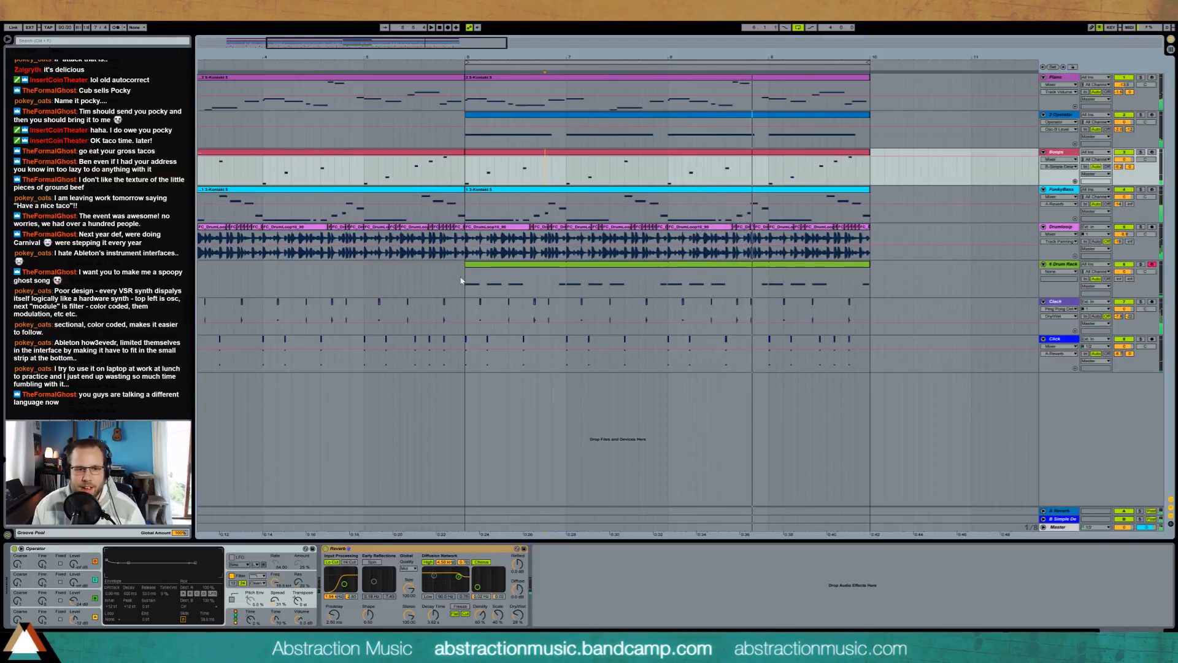
key("minus")
key("minus")
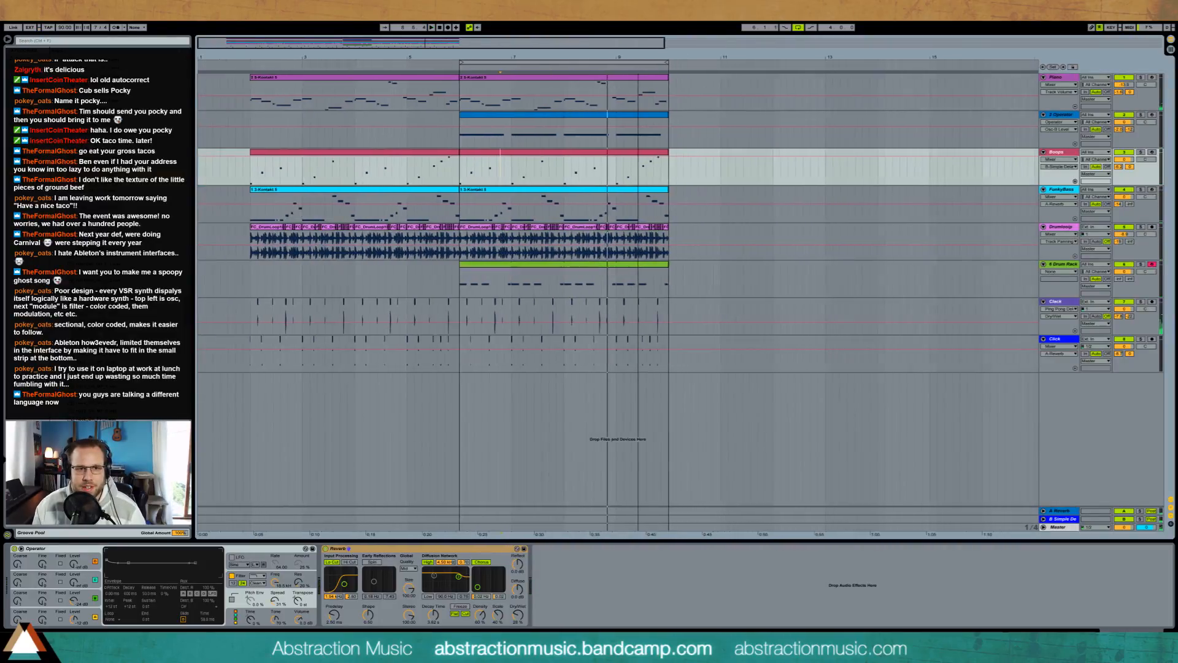
left_click(248, 64)
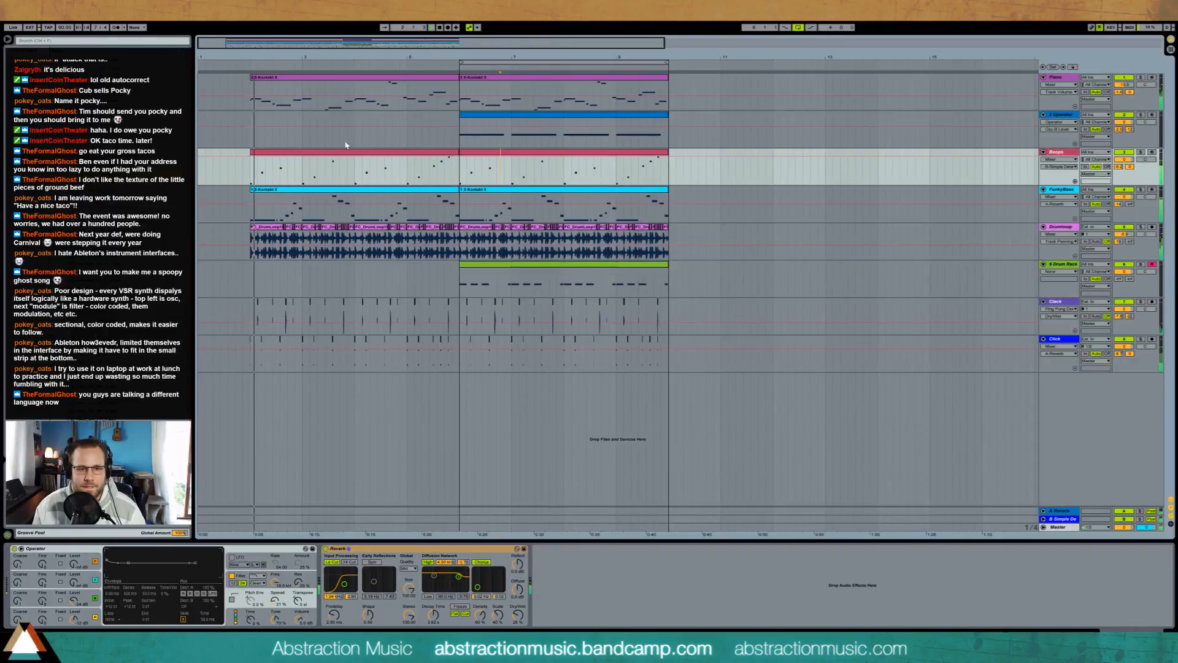
left_click_drag(433, 43, 328, 42)
Step: Show the Drumloop track's Auto Filter frequency automation and raise it over about the last two beats of bar 5
left_click(1061, 227)
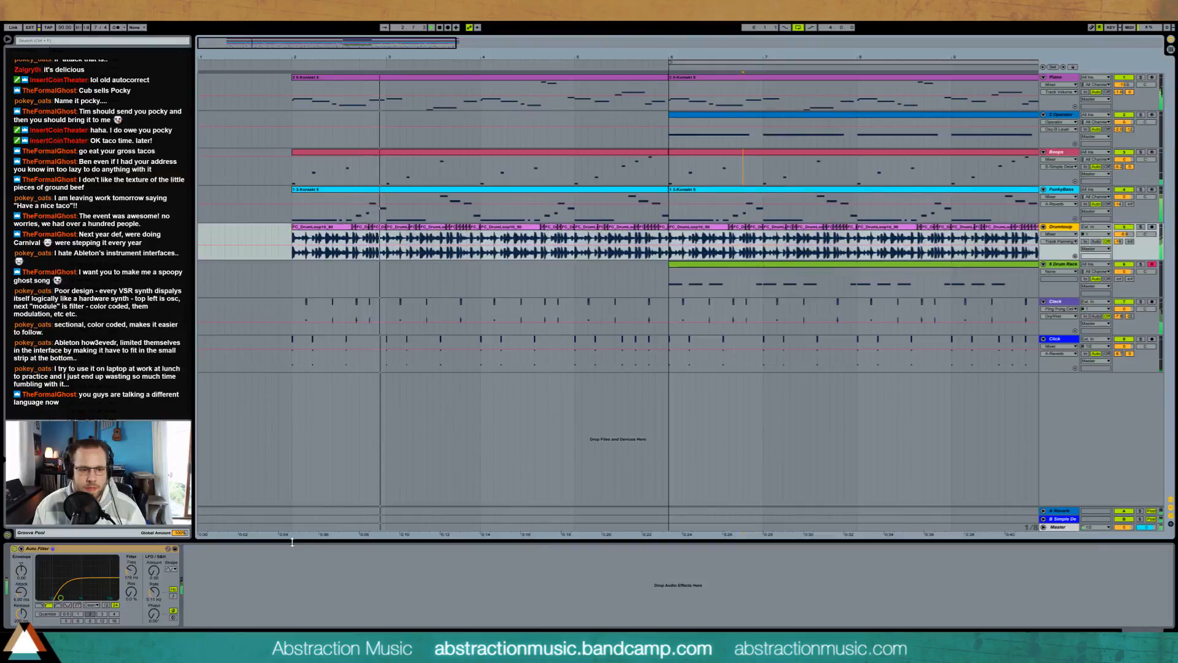
left_click(132, 571)
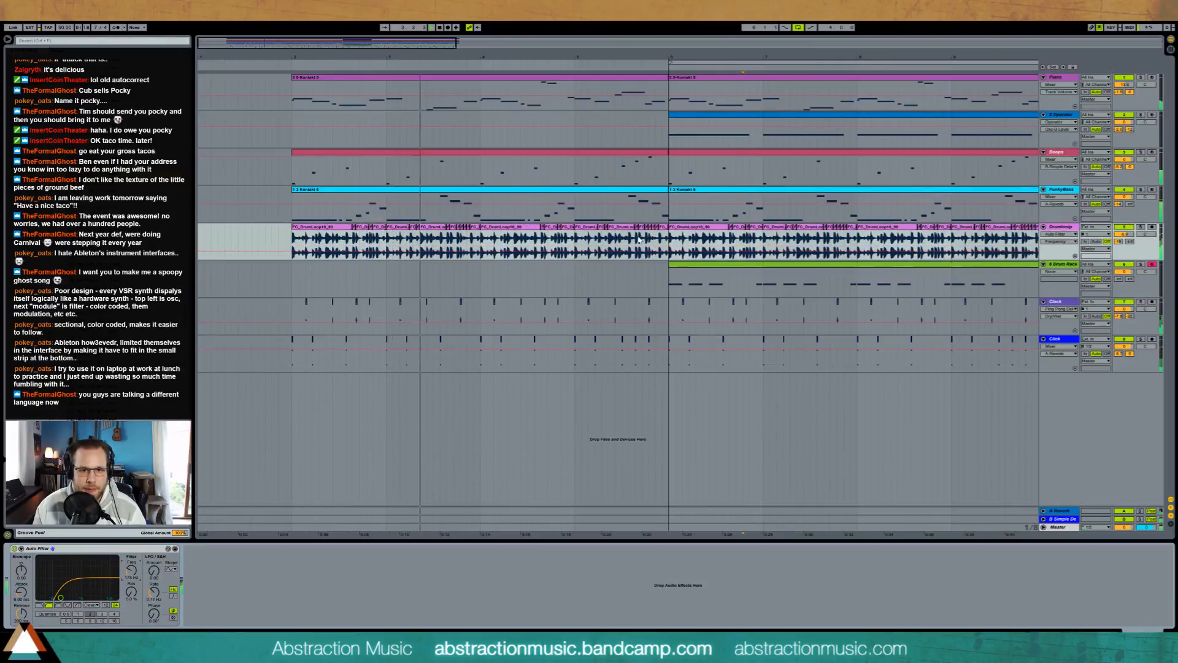
left_click_drag(642, 245, 666, 253)
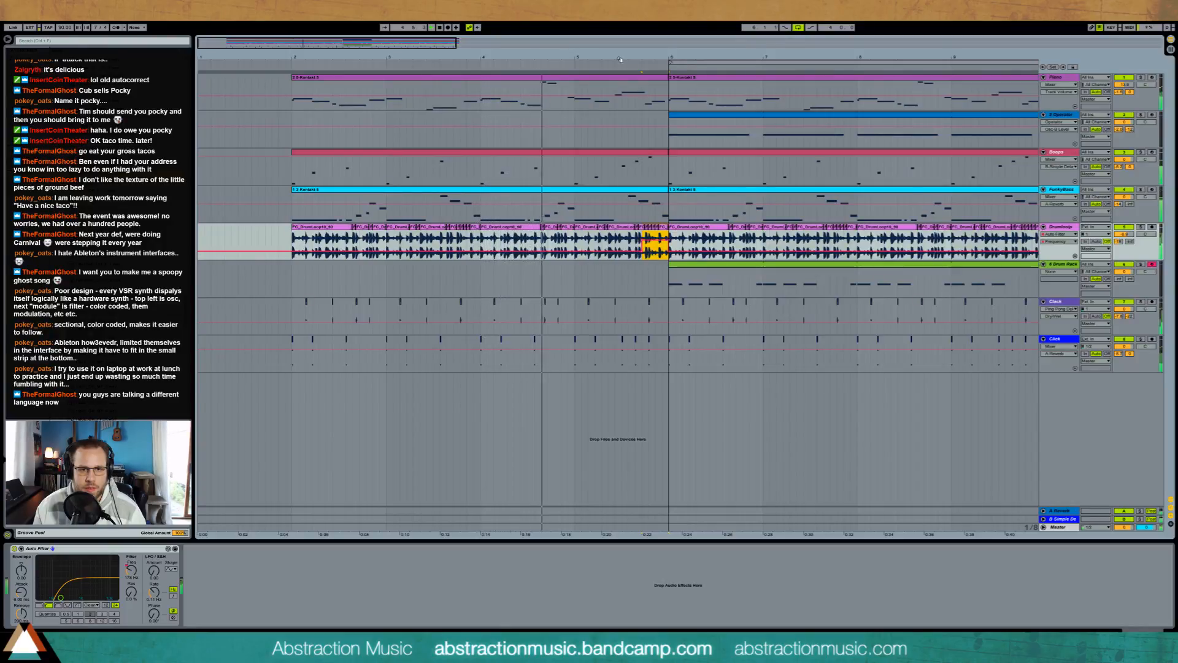
left_click_drag(423, 46, 495, 37)
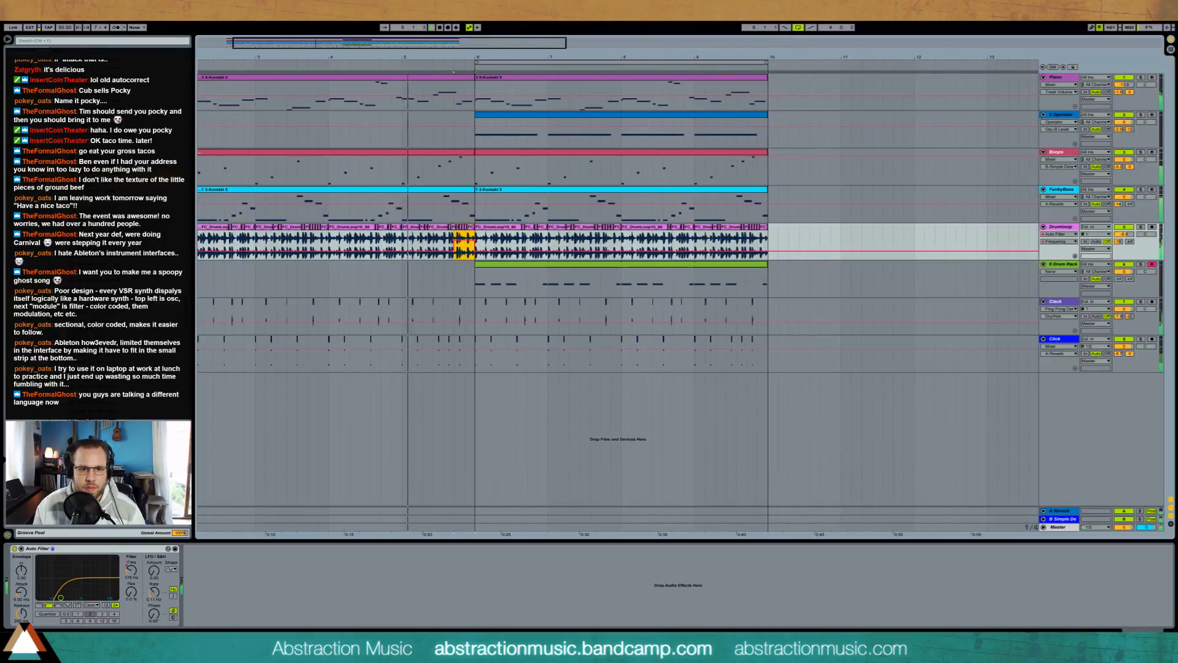
left_click(411, 227)
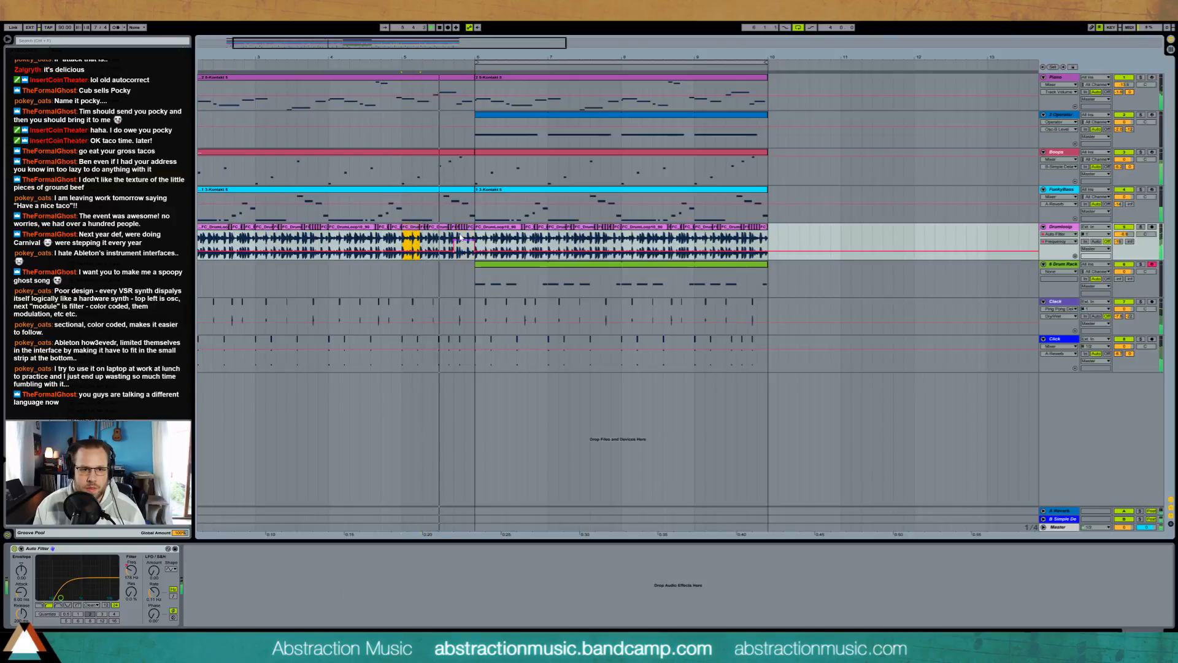
left_click(473, 232, "shift")
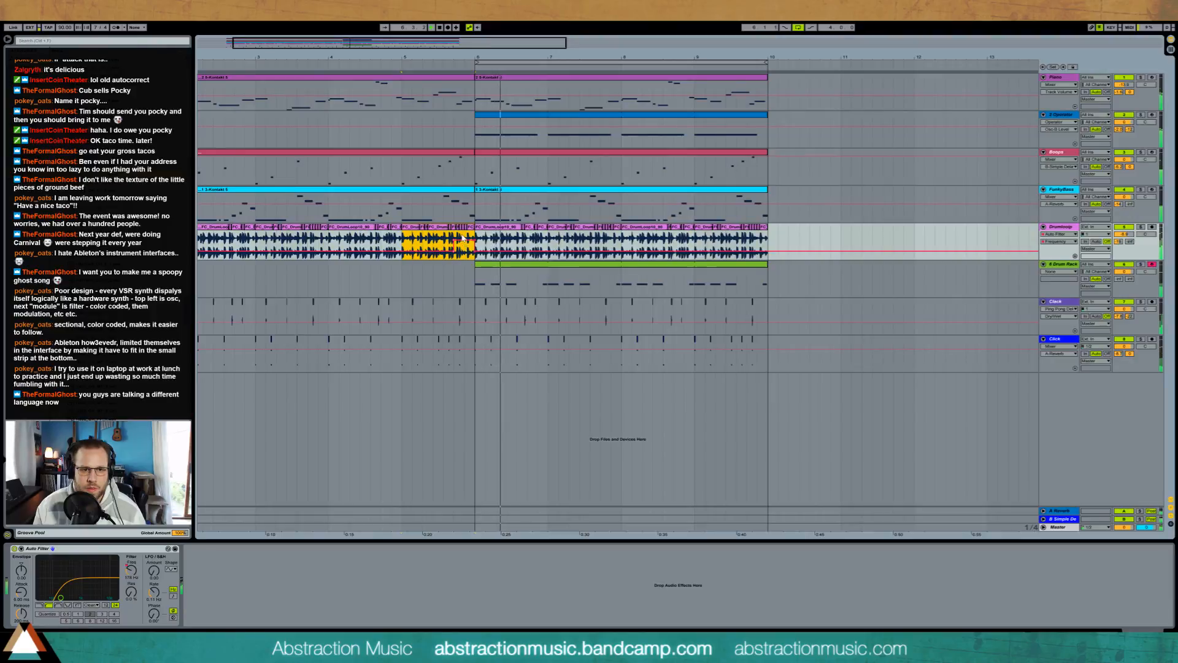
left_click_drag(462, 240, 462, 236)
key("space")
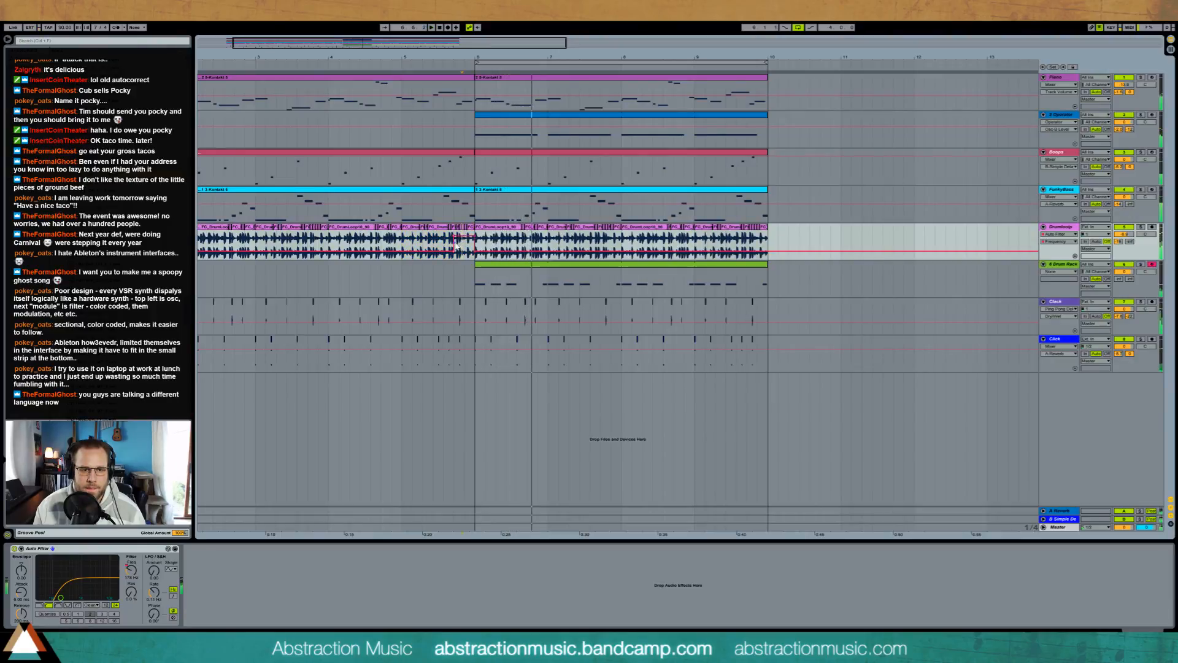
Step: Play from late in bar 5 to hear the drum loop's filter change leading into bar 6
key("space")
left_click(443, 244)
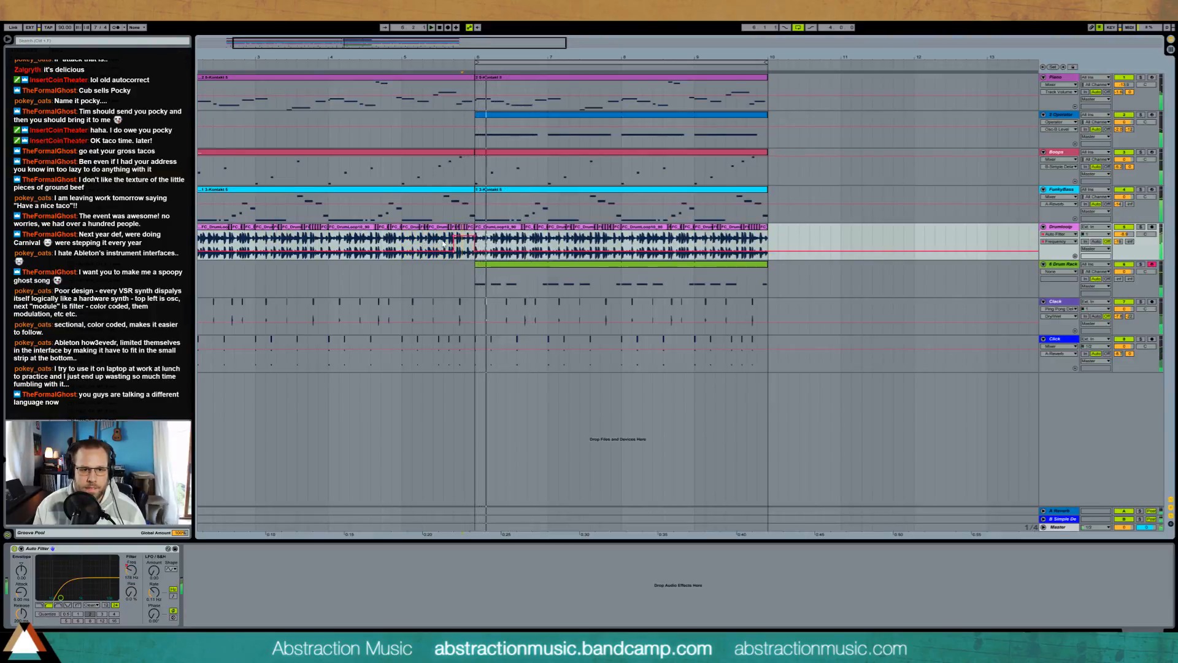
key("space")
key("space")
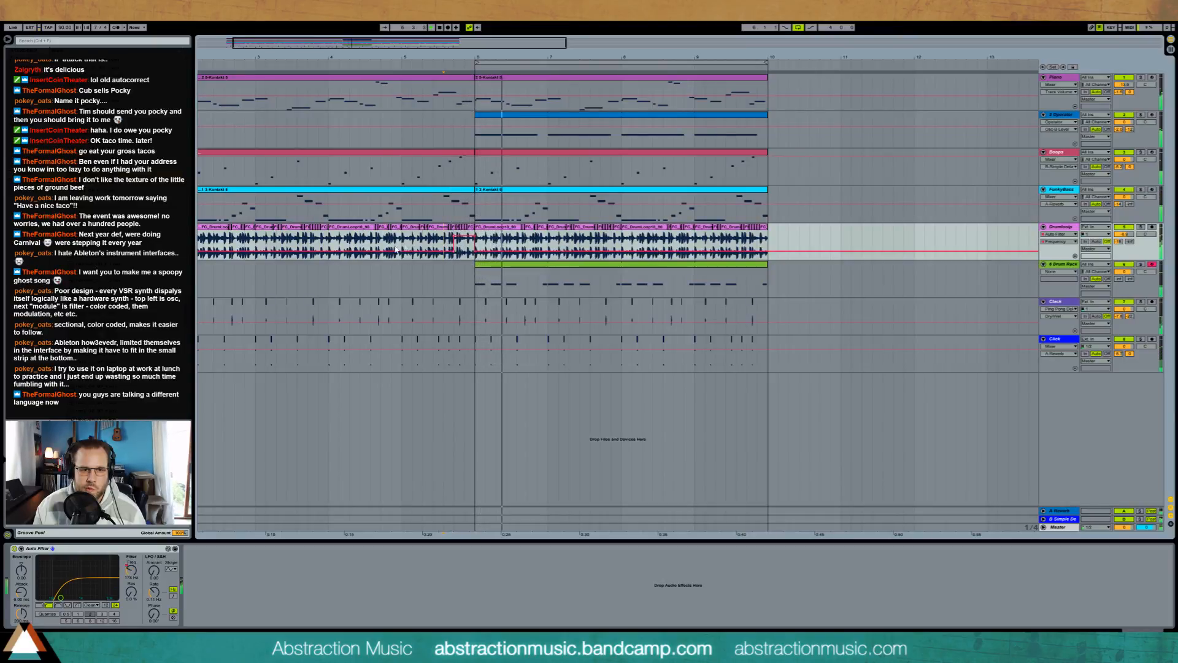
Step: Copy bar 5 of the Drumloop track, including its filter automation, over bar 9
left_click_drag(403, 245, 476, 246)
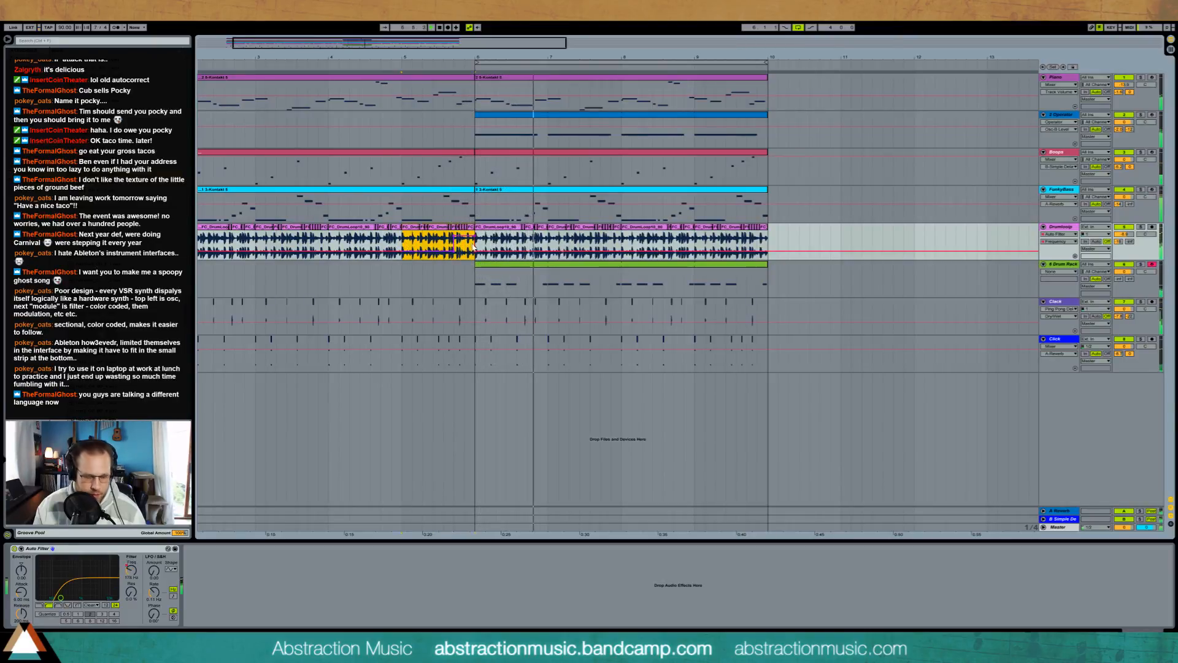
key("ctrl+c")
left_click(696, 242)
key("ctrl+v")
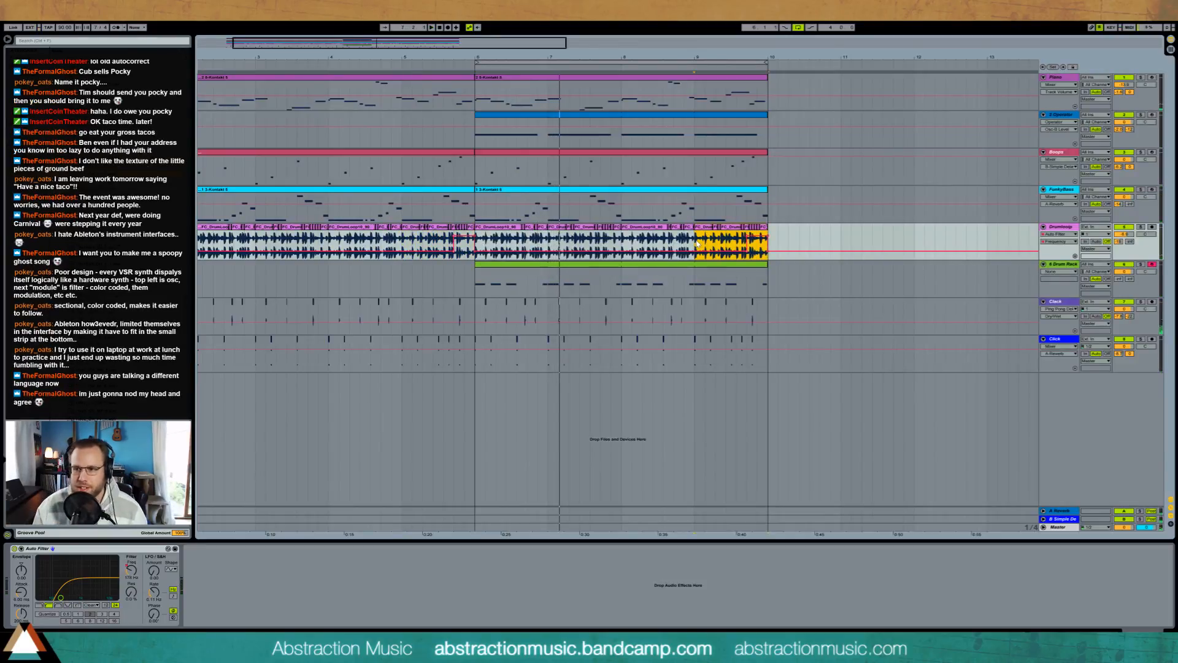
Step: Load the MaxV Roland808 CP #1 clap sample onto an empty pad of the Drum Rack
left_click(642, 270)
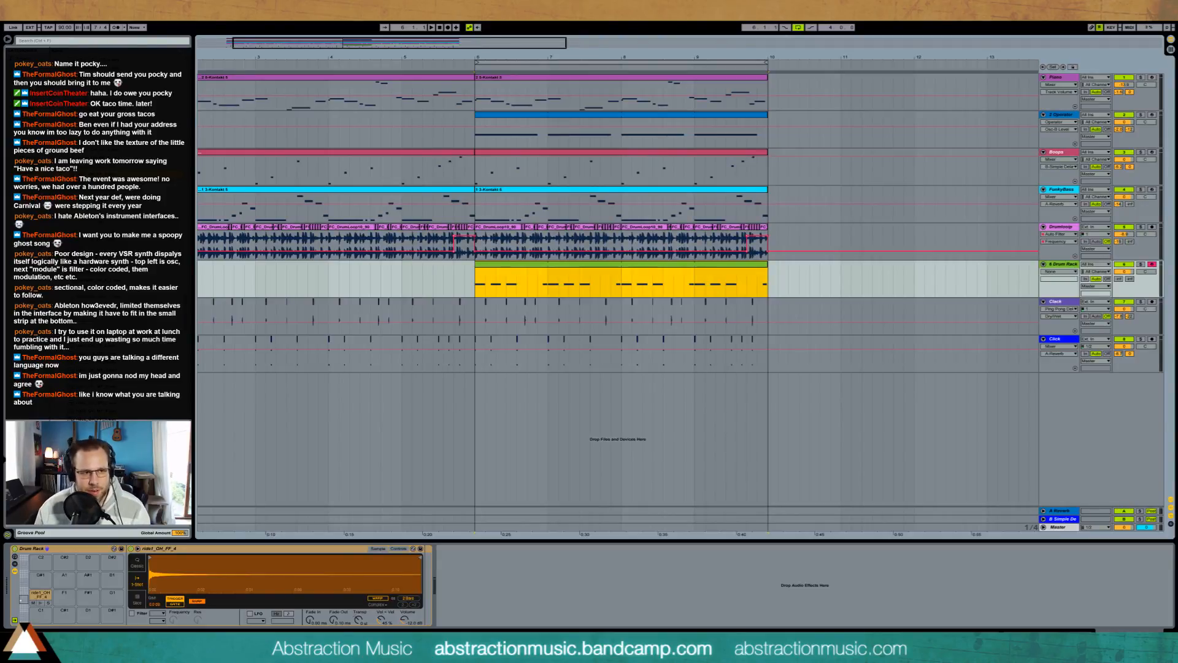
key("alt+Tab")
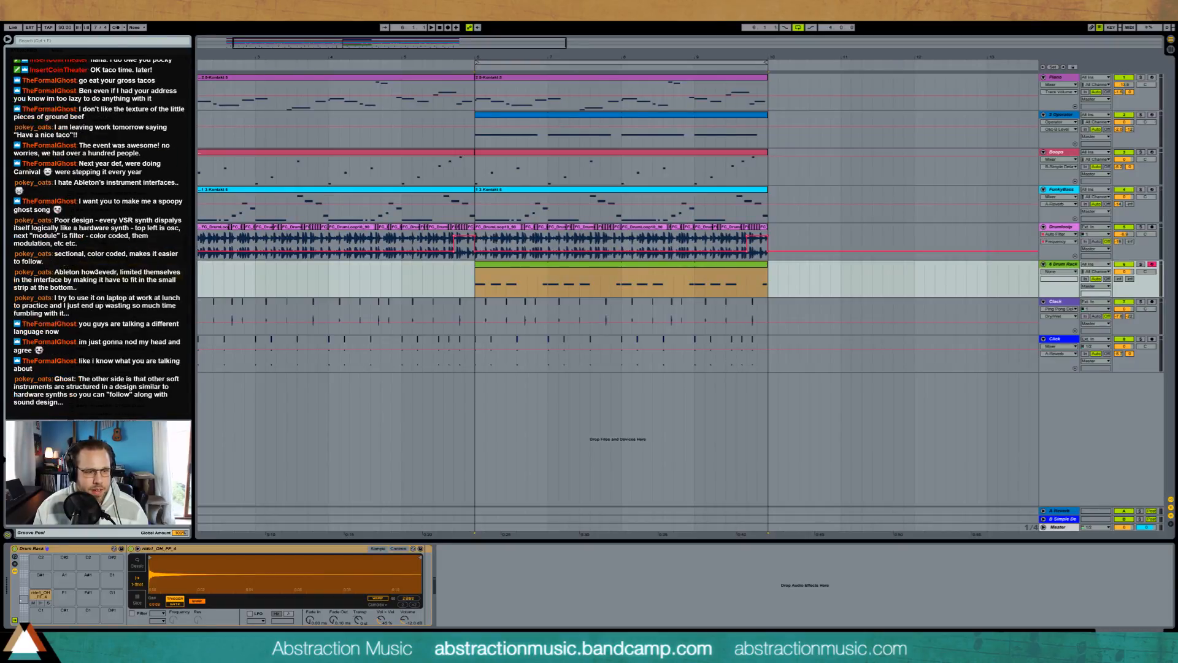
left_click_drag(147, 369, 64, 614)
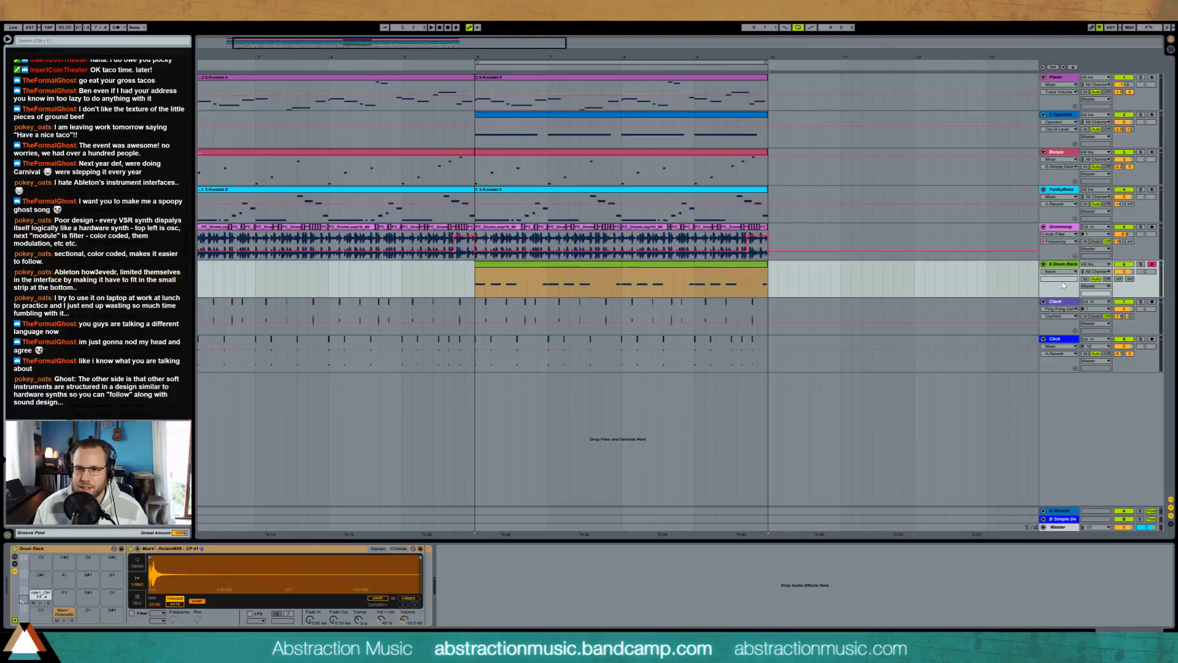
Step: Open the Piano track's Kontakt instrument to view its interface and close it again
left_click(1000, 104)
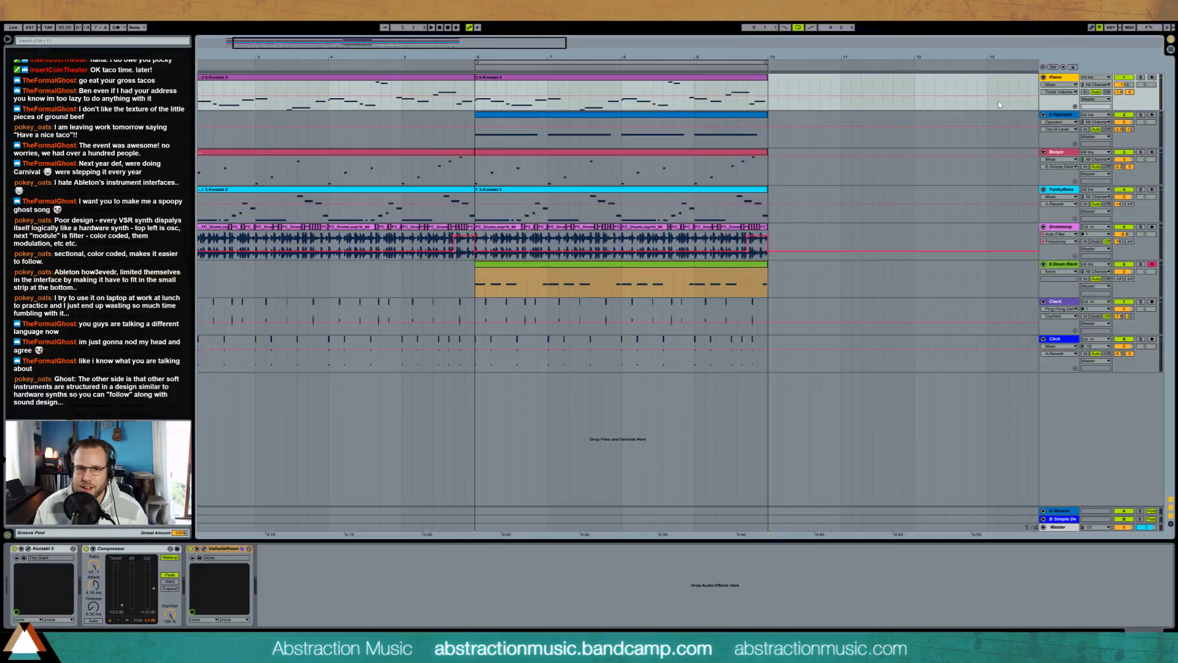
left_click(33, 553)
left_click_drag(609, 174, 649, 108)
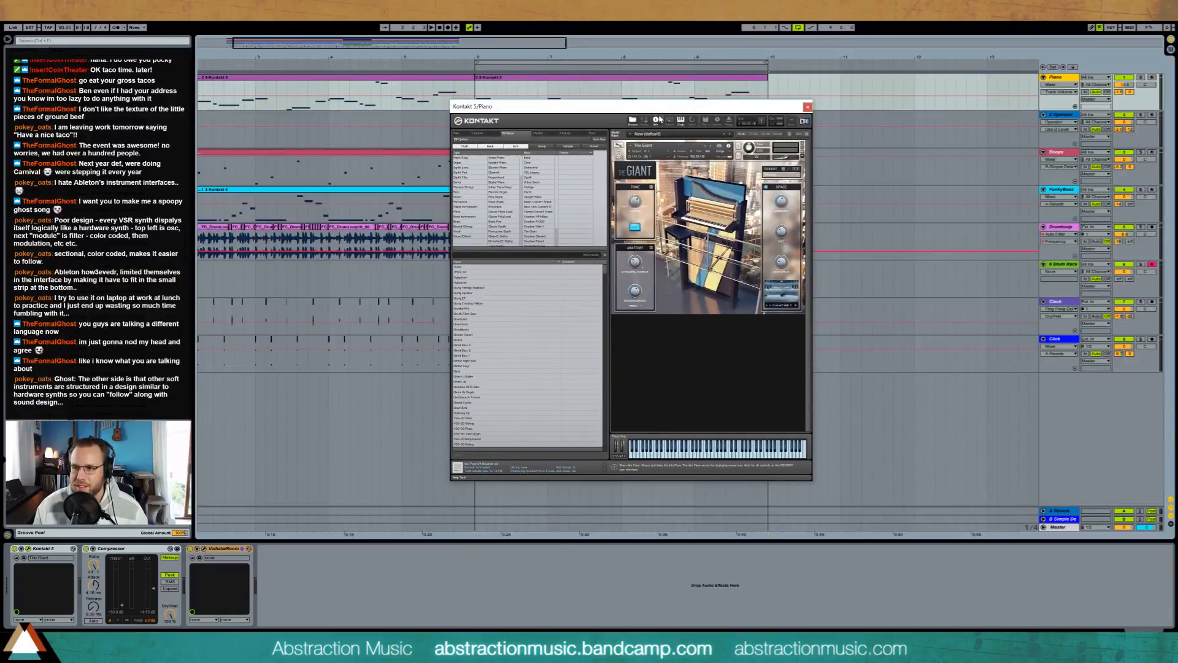
left_click(806, 107)
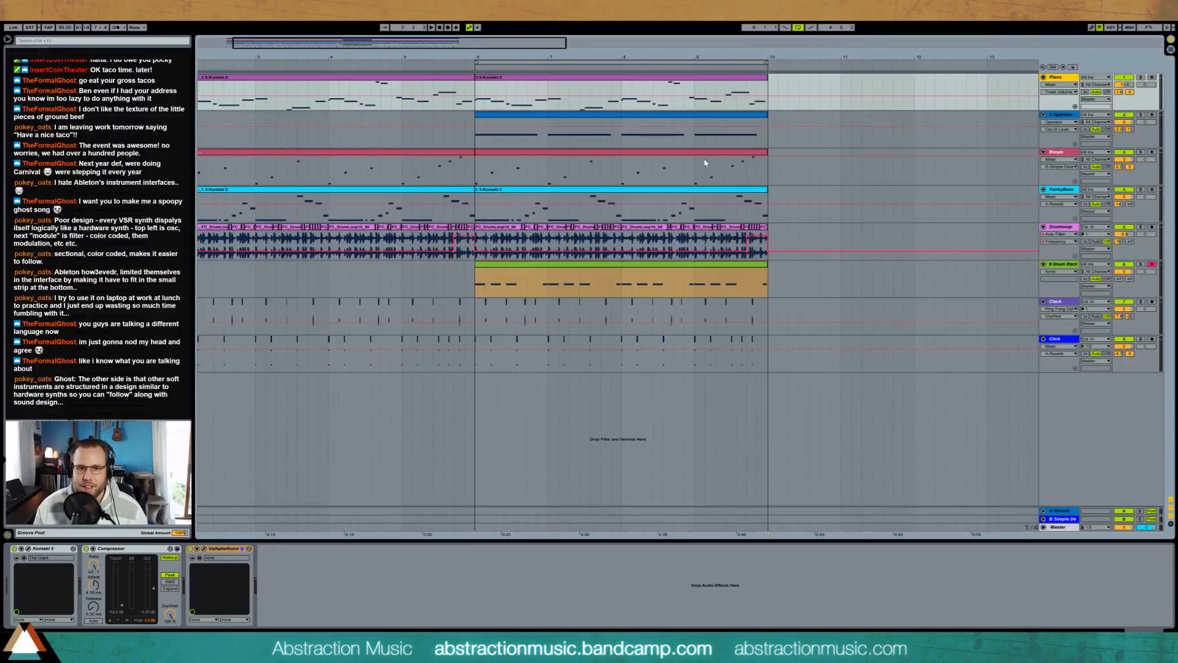
Step: Enter half-beat clap notes on beats 2 and 4 of the Drum Rack clip while playing the section
double_click(526, 273)
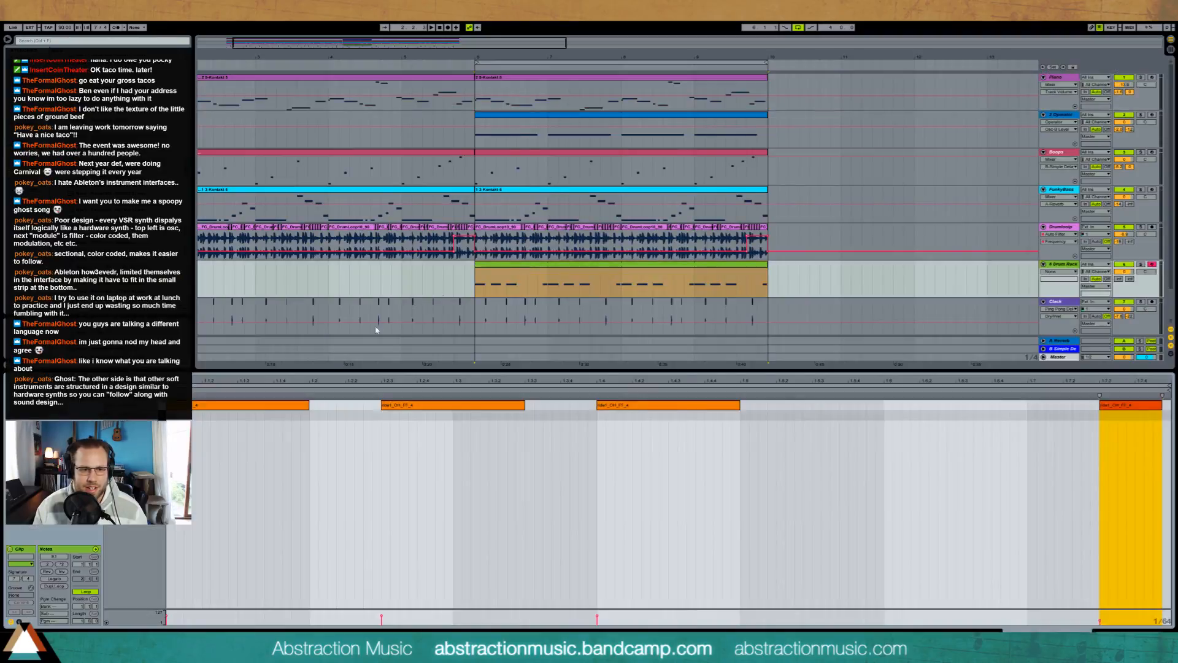
double_click(314, 415)
mouse_move(318, 399)
left_mouse_down()
mouse_move(388, 397)
mouse_move(378, 383)
left_mouse_up()
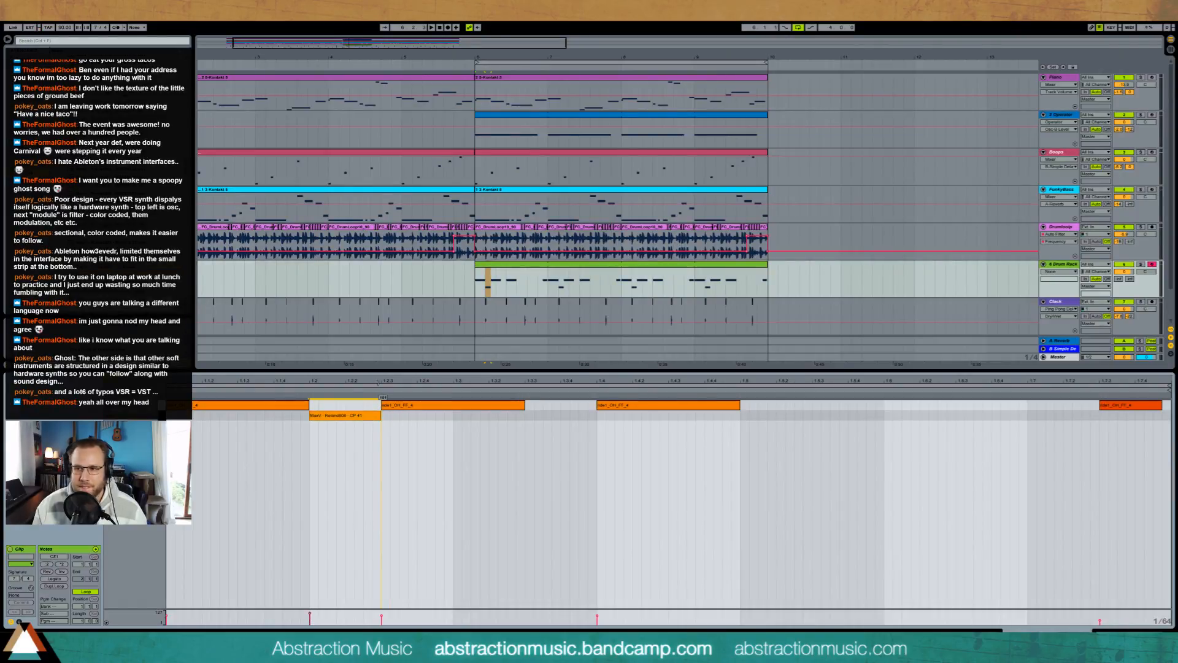
key("space")
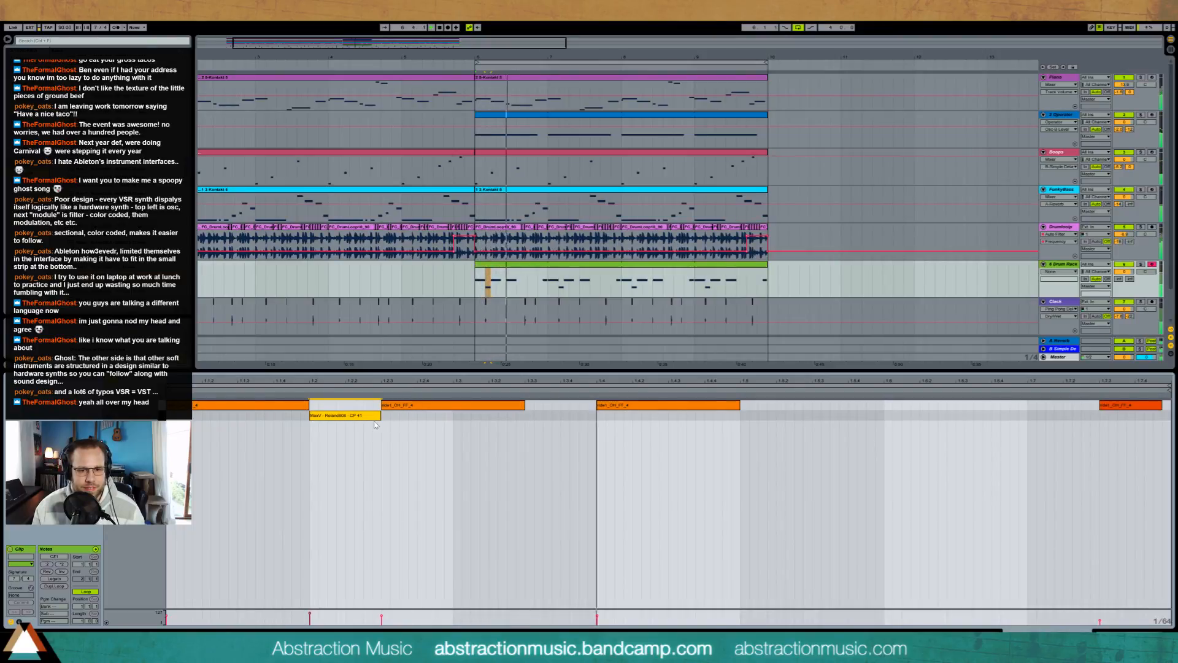
left_click_drag(363, 420, 651, 417, "ctrl")
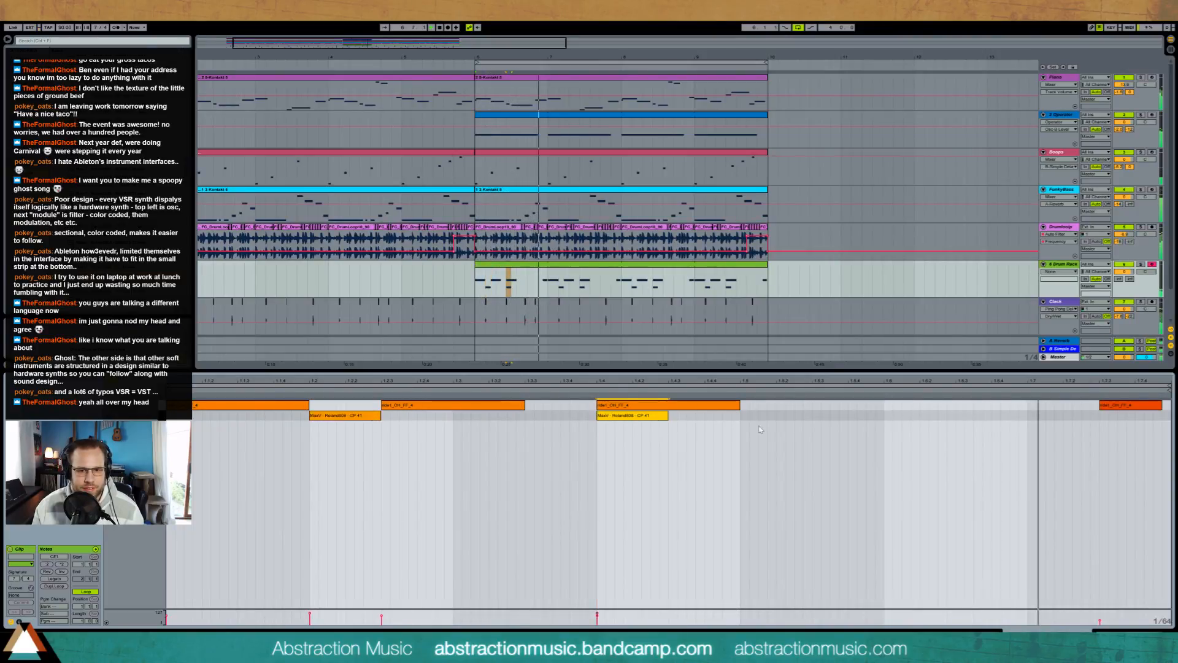
Step: Add two more half-beat clap notes, one a quarter beat before beat 6 and one on beat 7
double_click(847, 416)
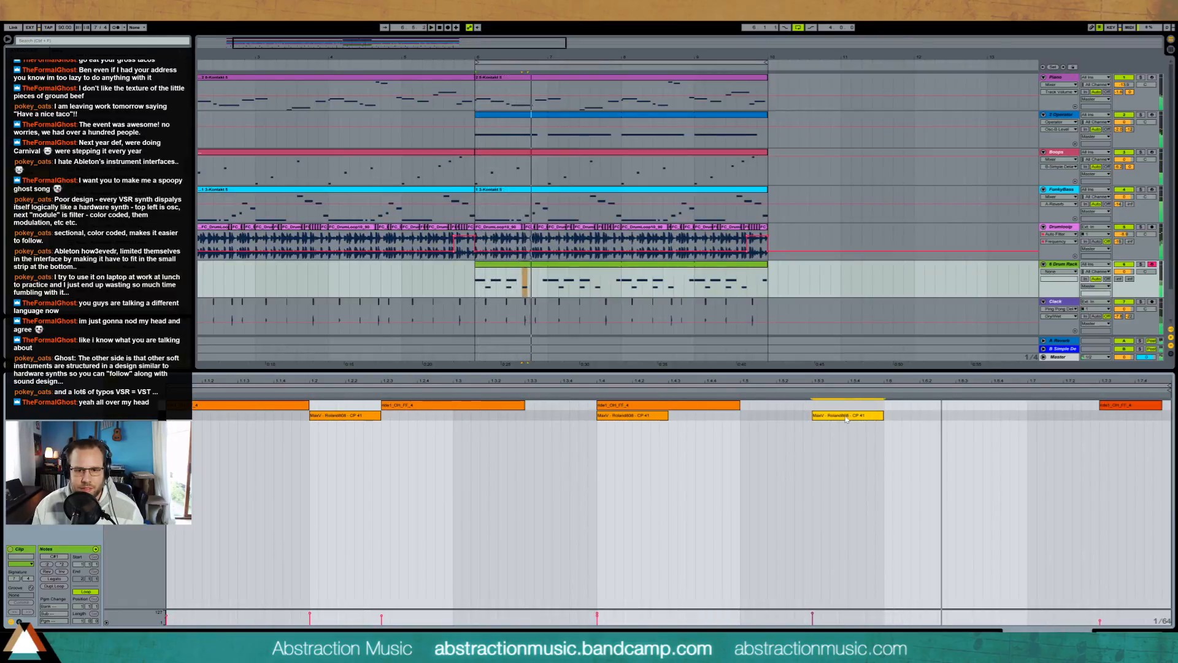
left_click_drag(845, 419, 881, 419)
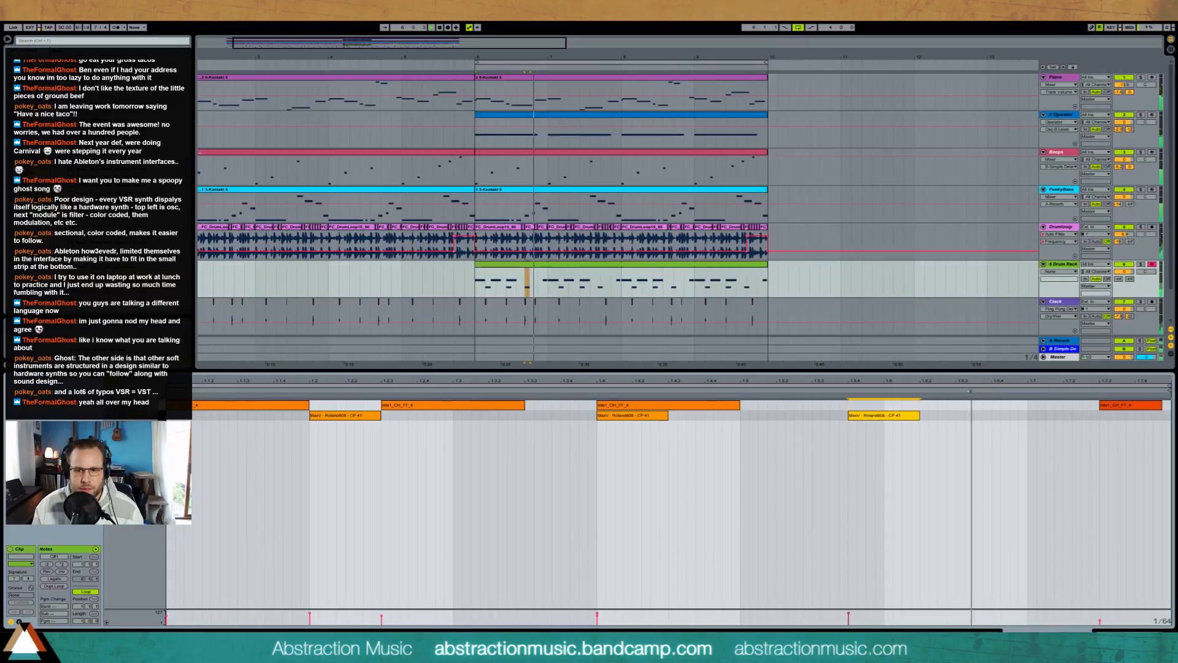
left_click(1026, 416)
double_click(1032, 417)
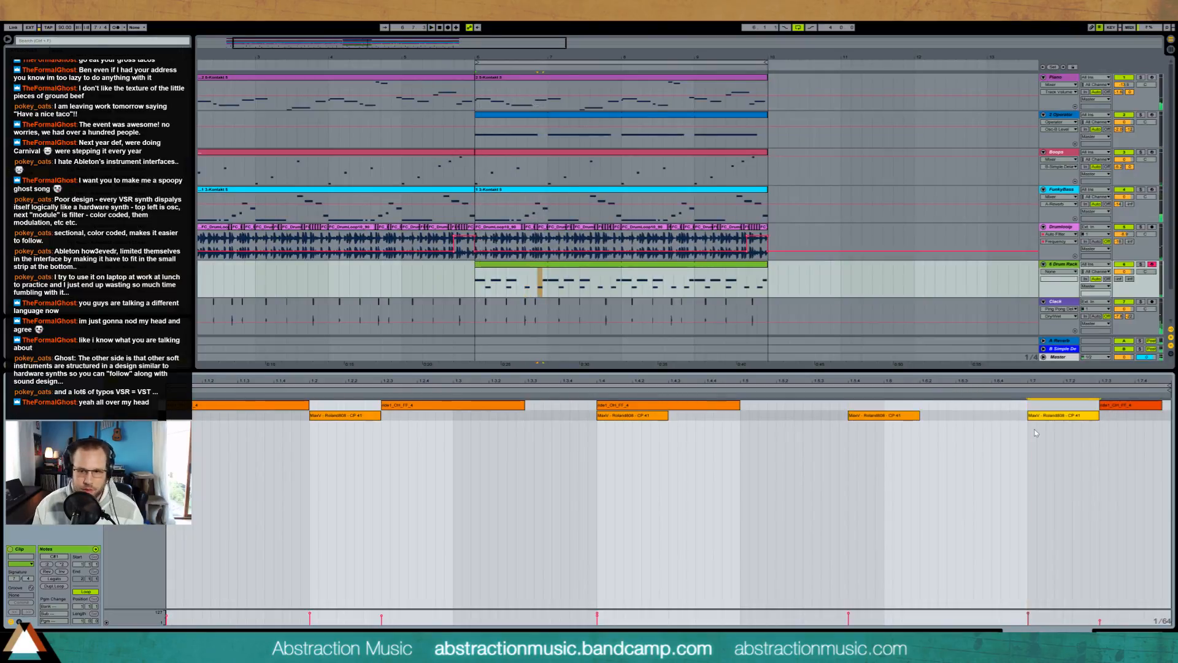
left_click(416, 279)
double_click(517, 274)
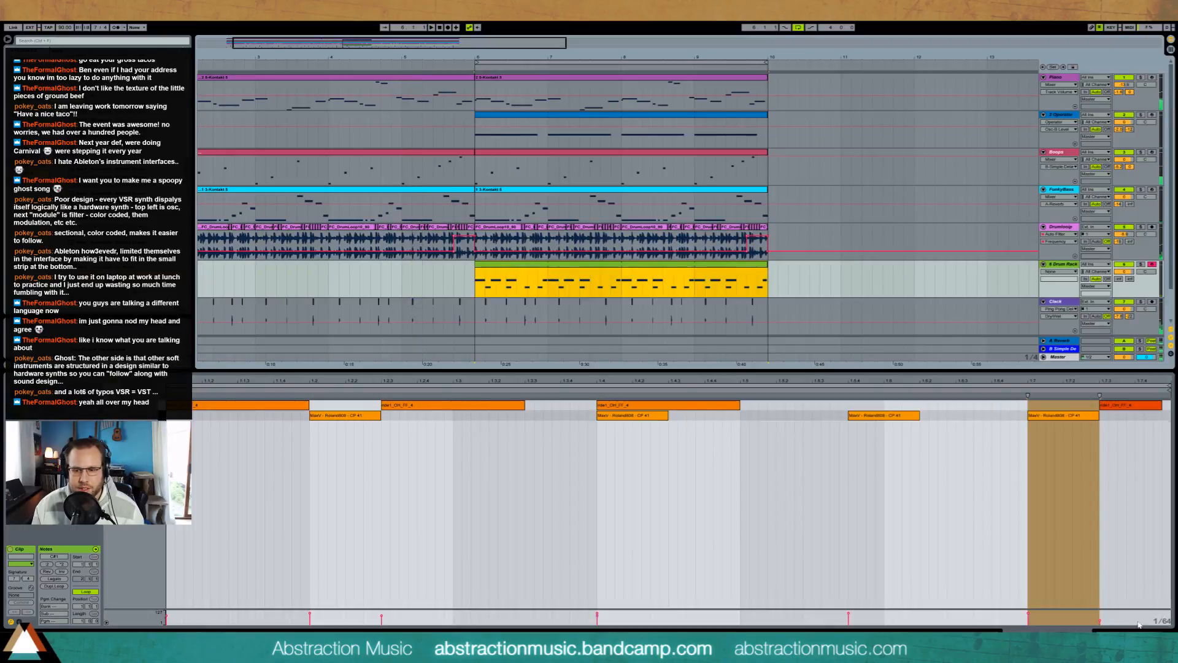
Step: Replace the Drum Rack's clap with a VEC1 Clap sample, cutting off its tail and lengthening its fade-out
key("shift+Tab")
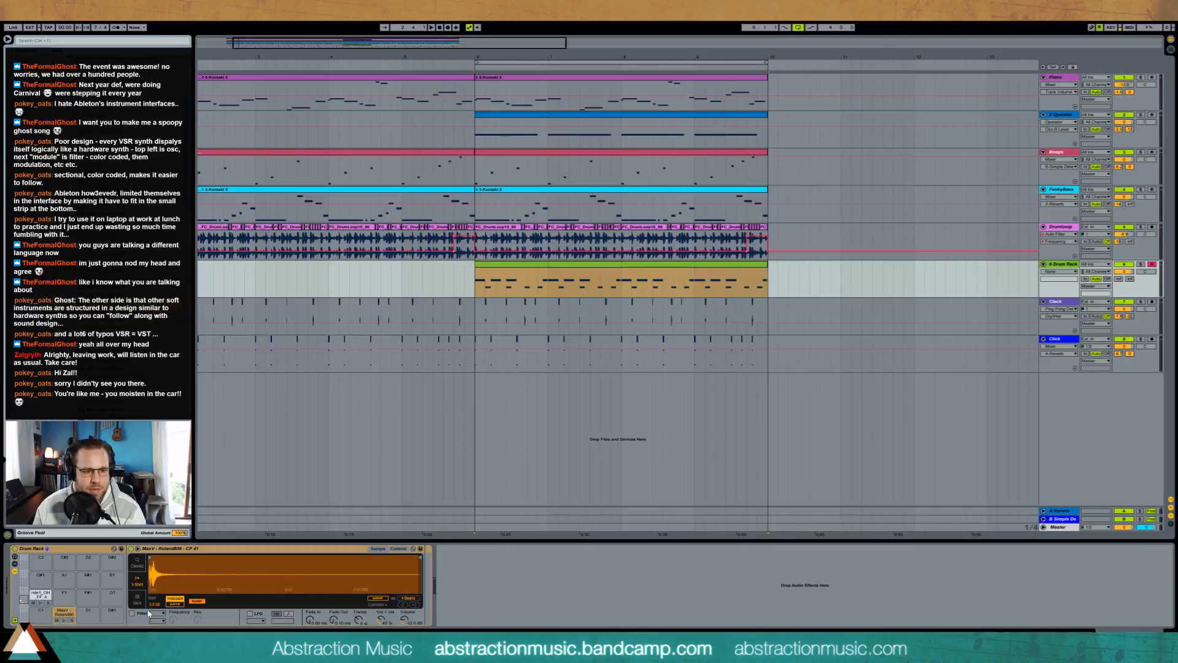
left_click_drag(105, 369, 355, 575)
mouse_move(420, 558)
left_mouse_down()
mouse_move(264, 559)
mouse_move(274, 558)
left_mouse_up()
left_click_drag(337, 616, 337, 601)
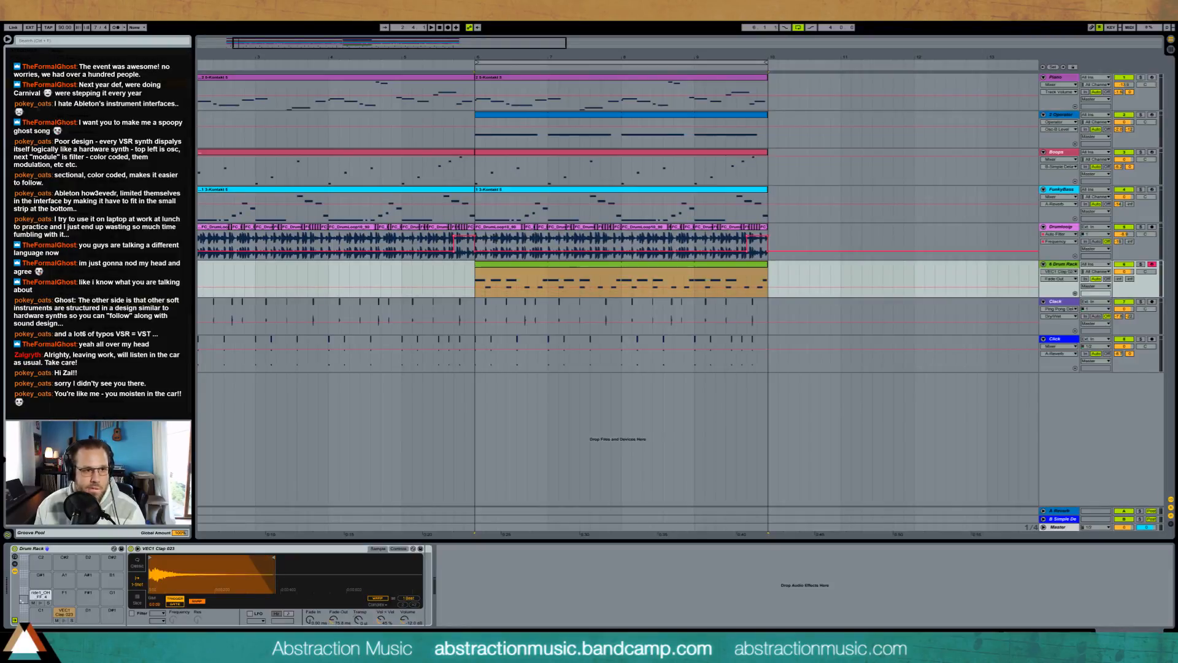
Step: Add a Compressor after the Drum Rack, adjust its threshold and play the section from bar 6
left_click_drag(446, 572, 465, 599)
key("space")
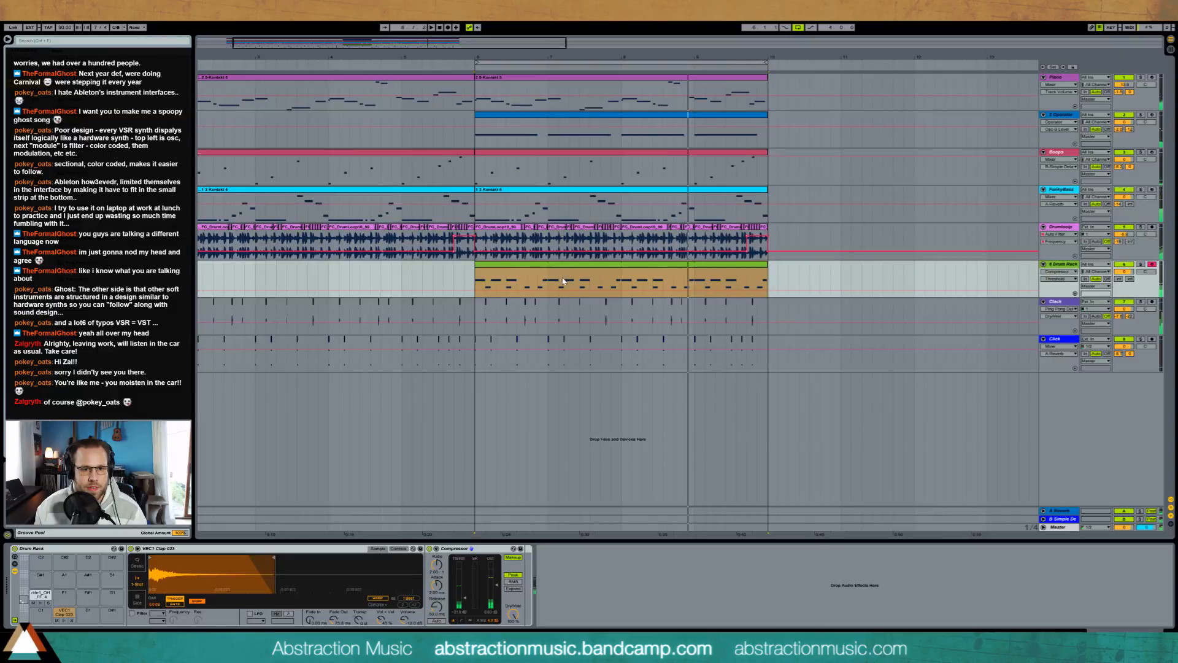
Step: Consolidate bars 6 and 7 of the looped Drum Rack part into one two-bar clip and play it with its notes open
left_click_drag(621, 280, 563, 280)
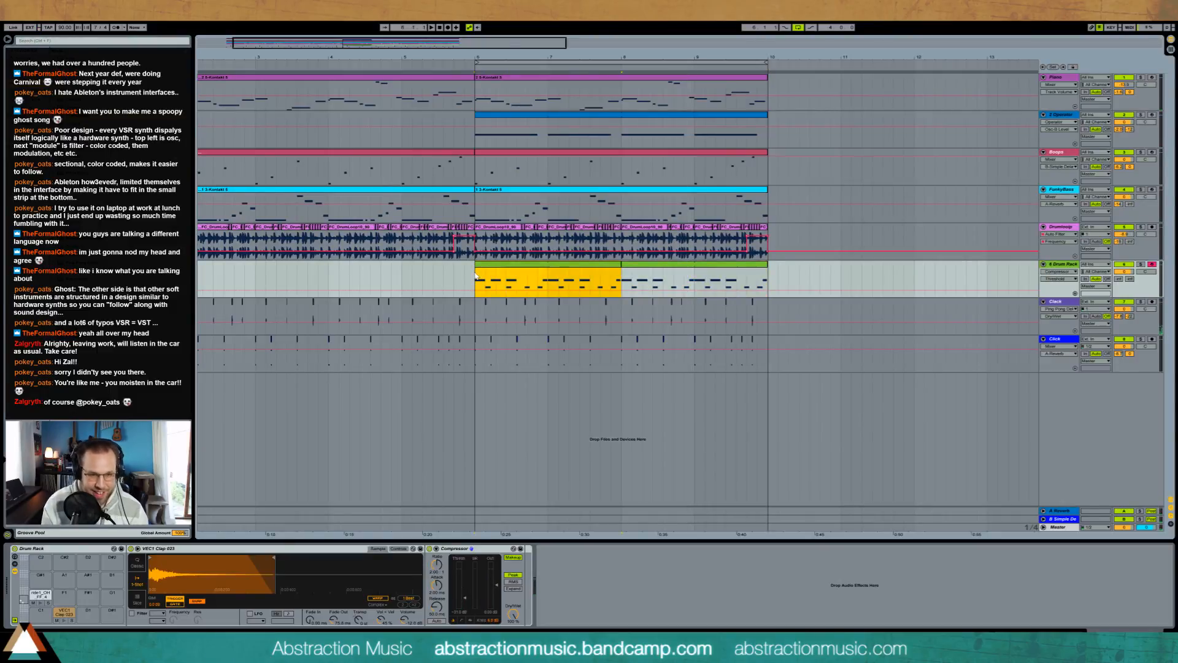
double_click(606, 268)
key("space")
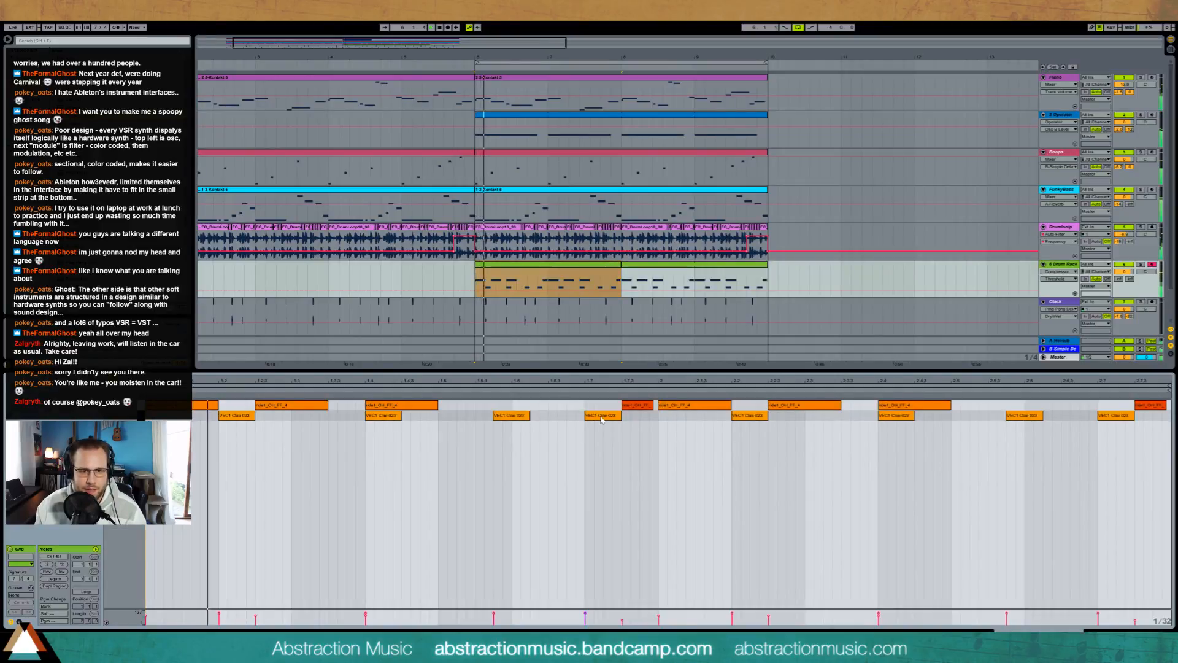
Step: Move the first bar's fourth clap to a quarter beat after beat 6 and replay the section from bar 6
left_click_drag(601, 417, 545, 418)
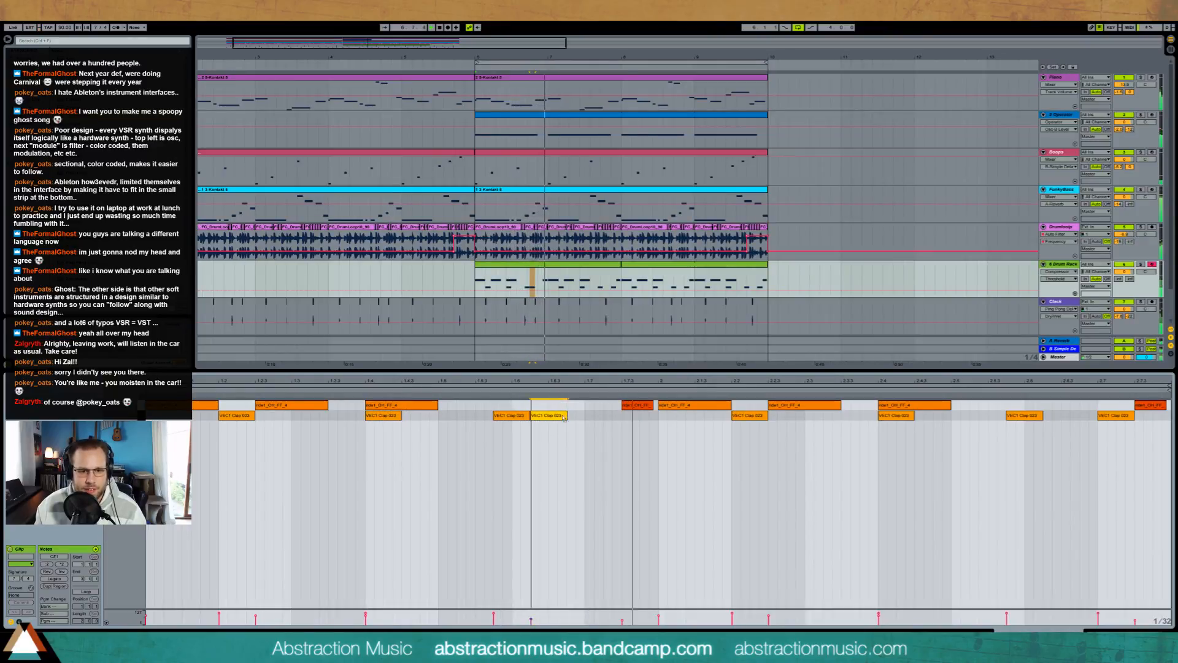
left_click_drag(548, 417, 566, 417)
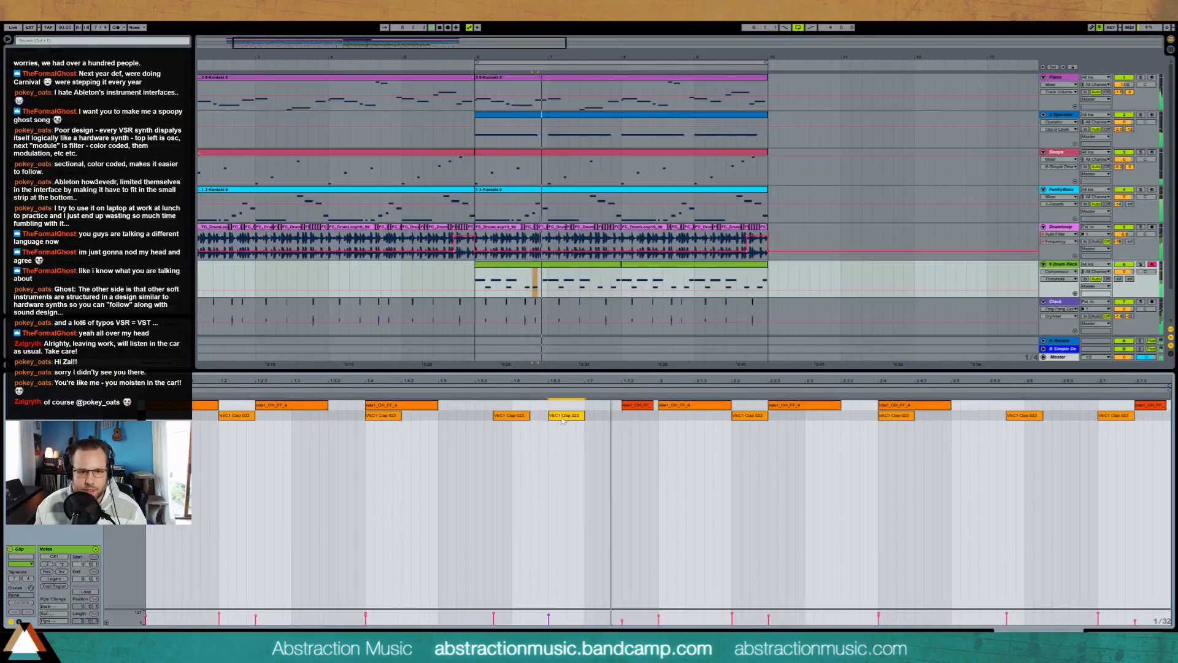
left_click_drag(553, 416, 536, 417)
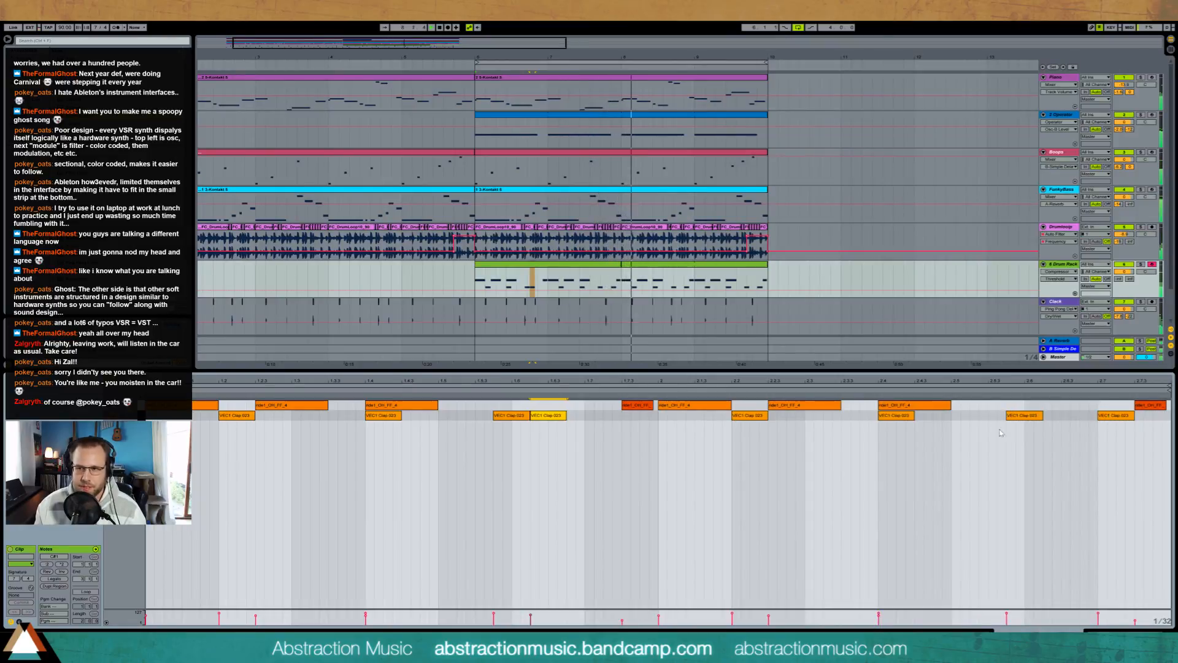
left_click(583, 292)
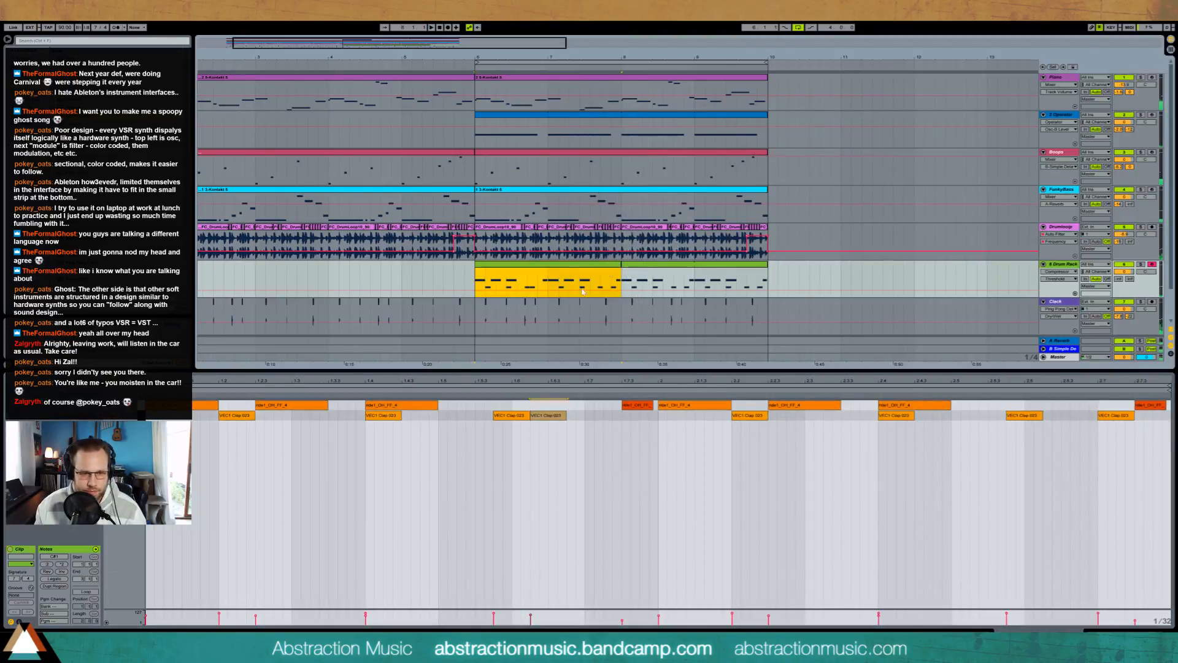
key("space")
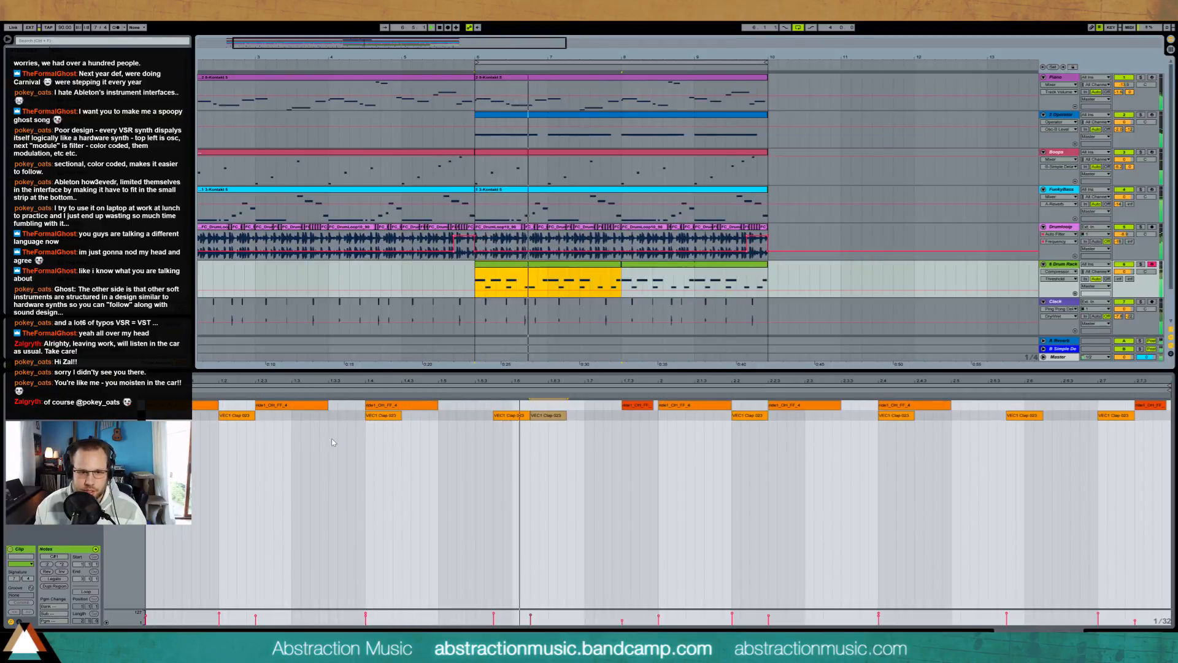
Step: Nudge the first bar's fourth clap slightly later in small moves, replaying the section to check its timing
left_click_drag(548, 415, 557, 415)
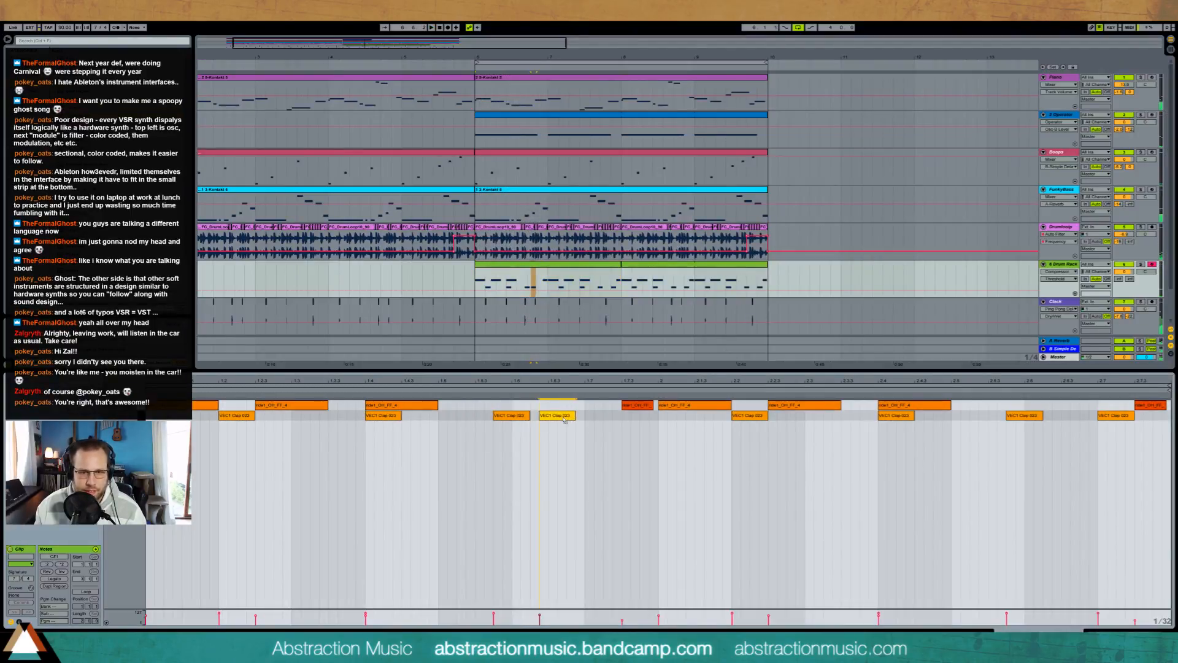
key("space")
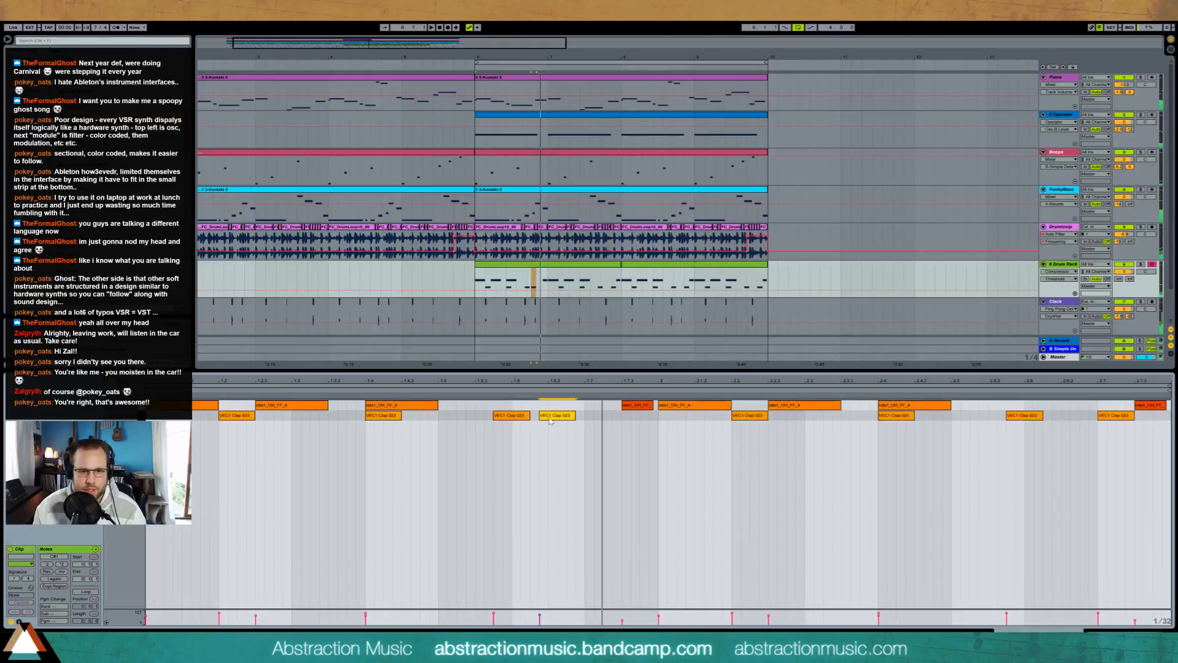
left_click_drag(547, 415, 559, 420)
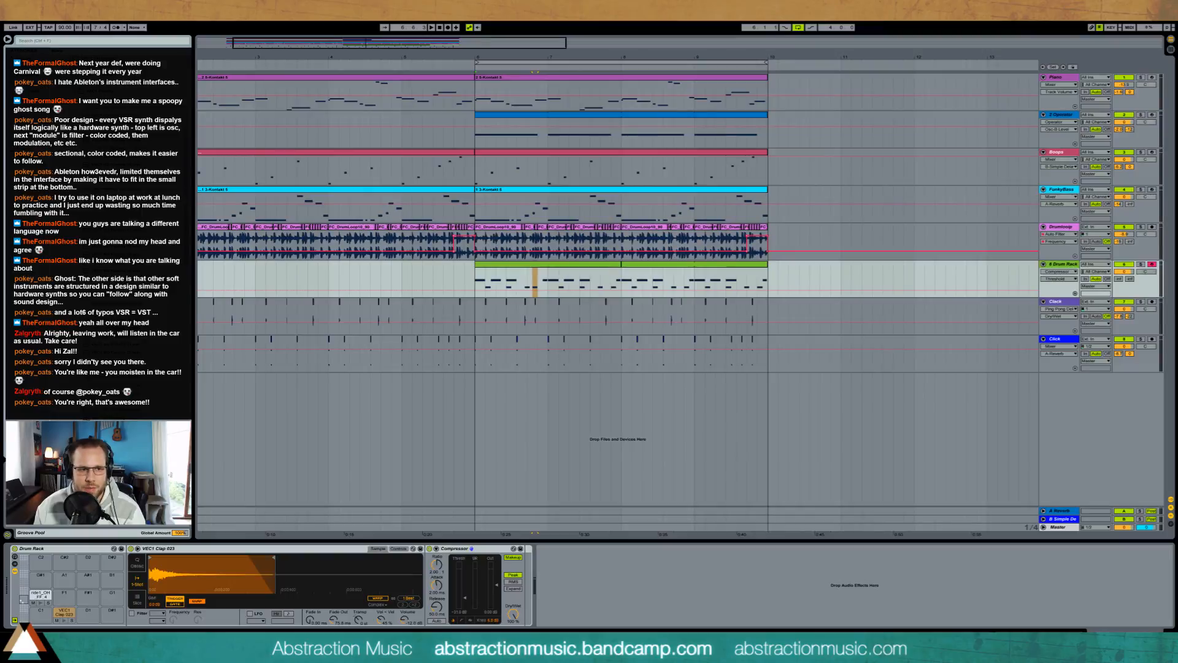
Step: Load a VEC1 BD Punch kick into the Drum Rack and write its notes across the clip's first bar during playback
left_click_drag(92, 276, 40, 613)
double_click(510, 270)
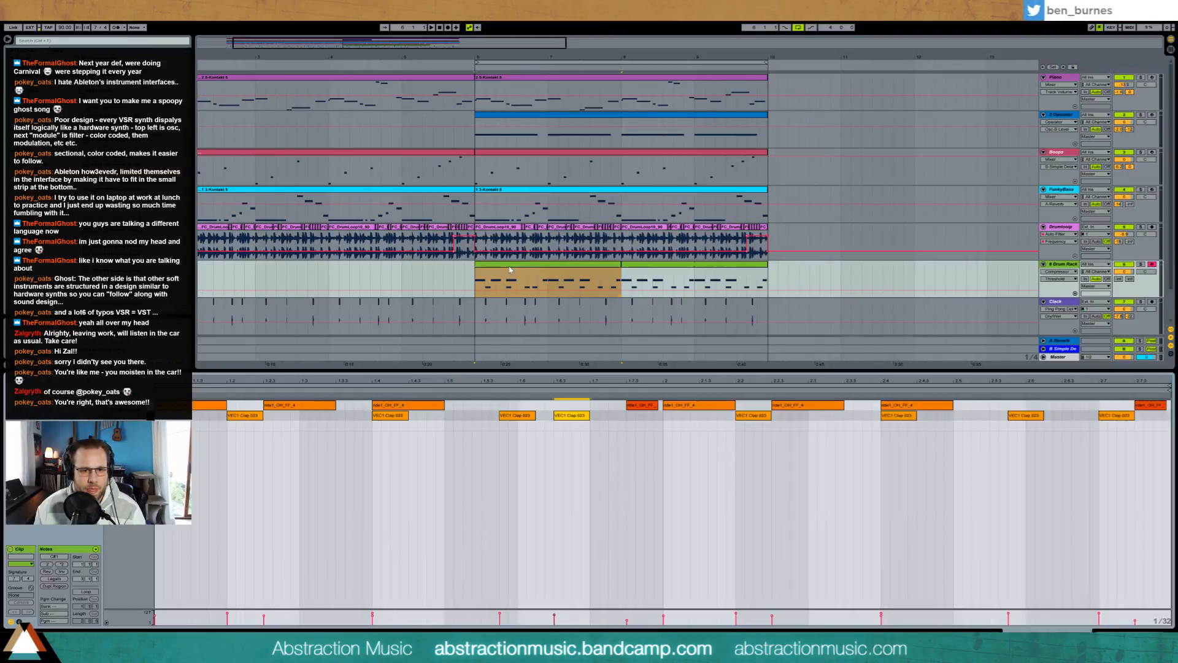
double_click(159, 425)
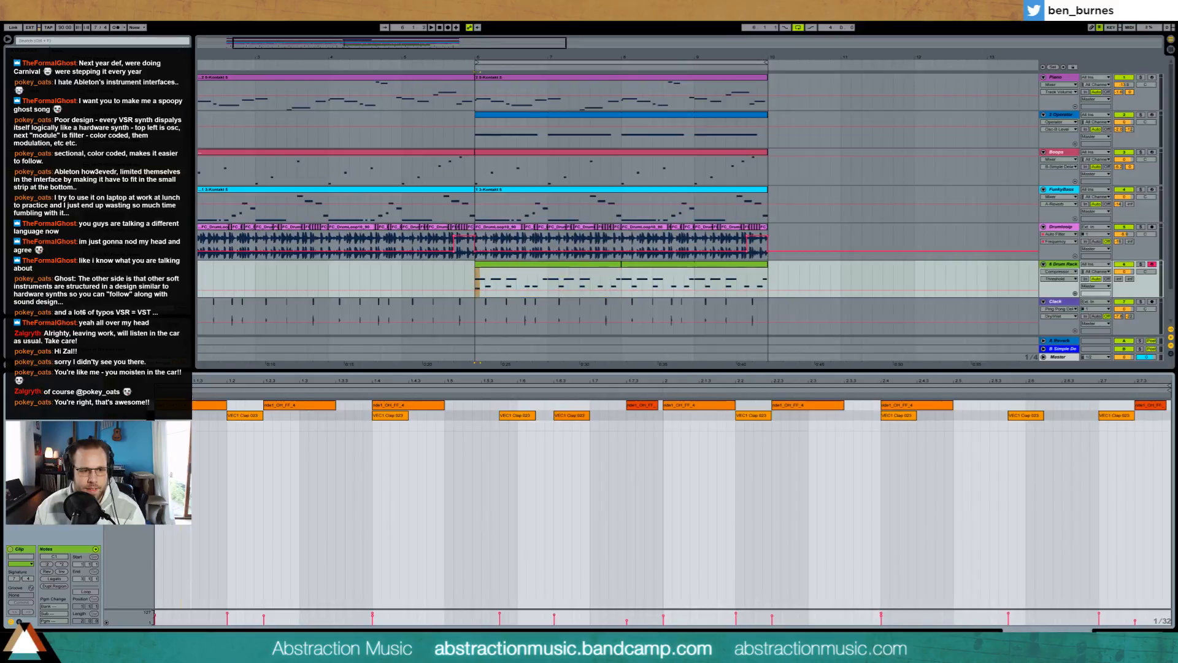
key("space")
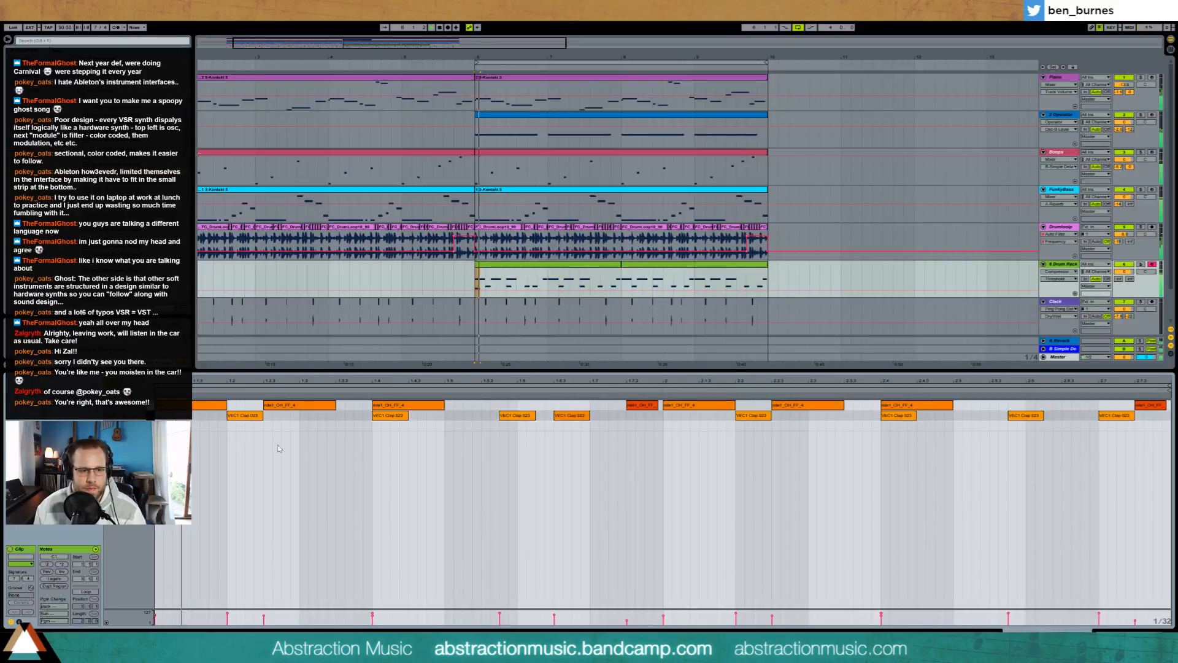
double_click(309, 425)
left_click_drag(320, 427, 327, 427)
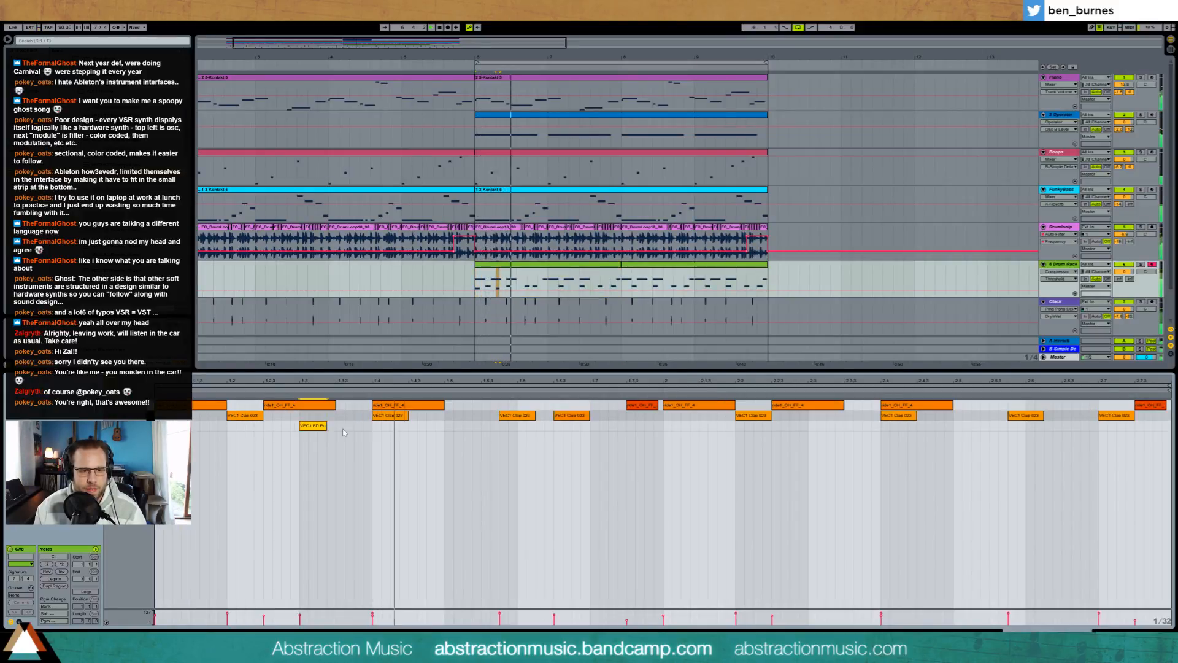
double_click(452, 425)
double_click(540, 426)
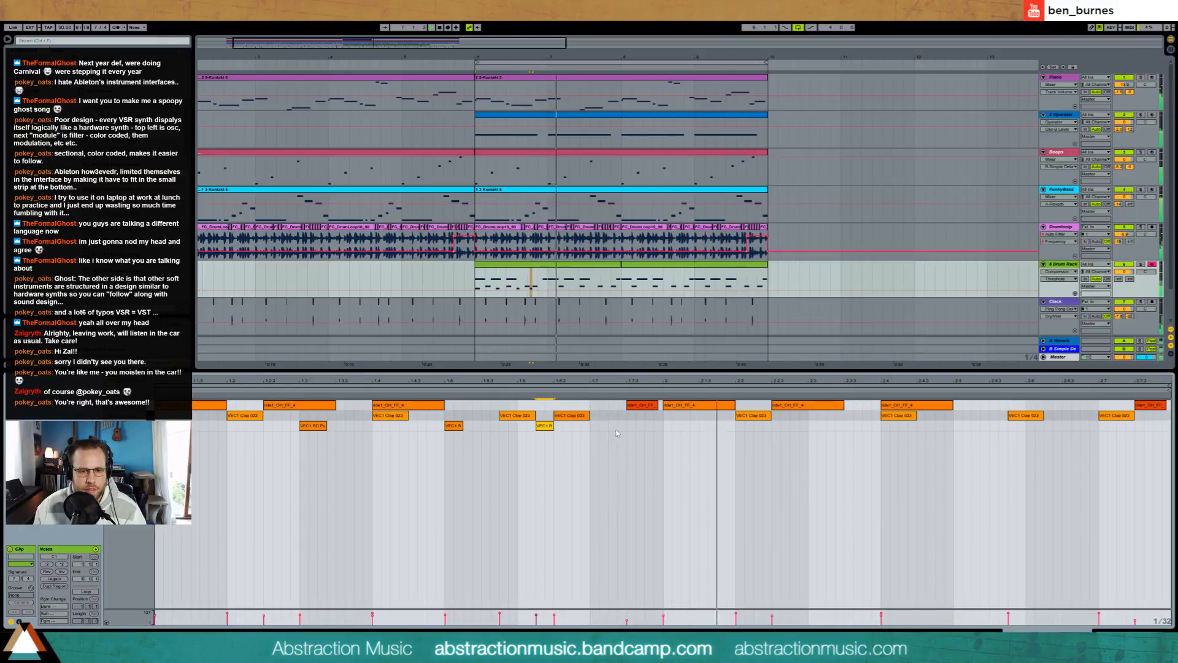
double_click(632, 425)
Step: Duplicate the first bar's kick notes into the second bar and play the section
key("space")
left_click_drag(665, 425, 173, 451)
key("ctrl+d")
key("space")
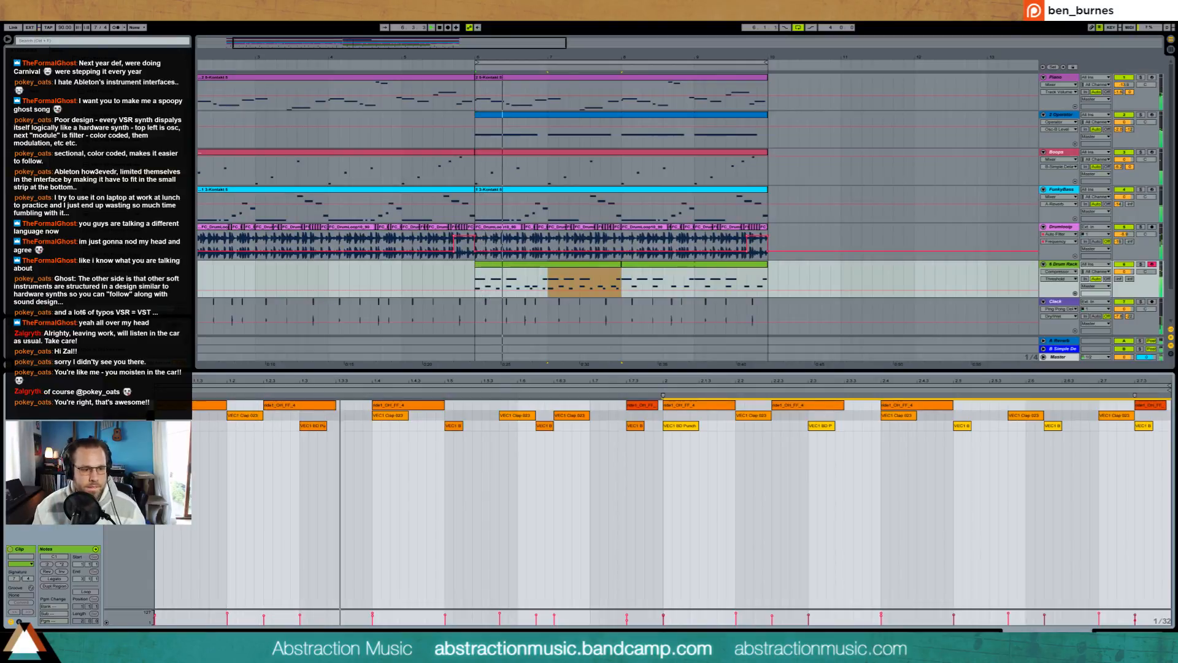
Step: Loop the two-bar Drum Rack clip and extend it to bar 10, closing its note view
left_click(86, 592)
left_click_drag(620, 265, 766, 263)
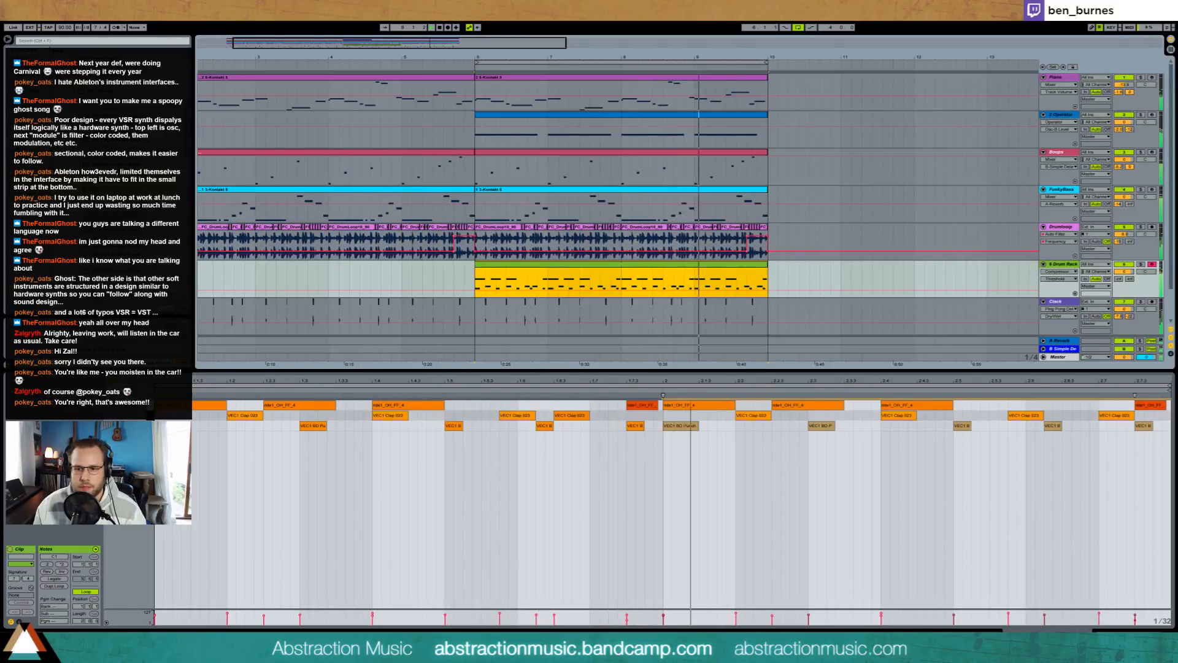
left_click(1123, 630)
left_click(587, 442)
key("ctrl+s")
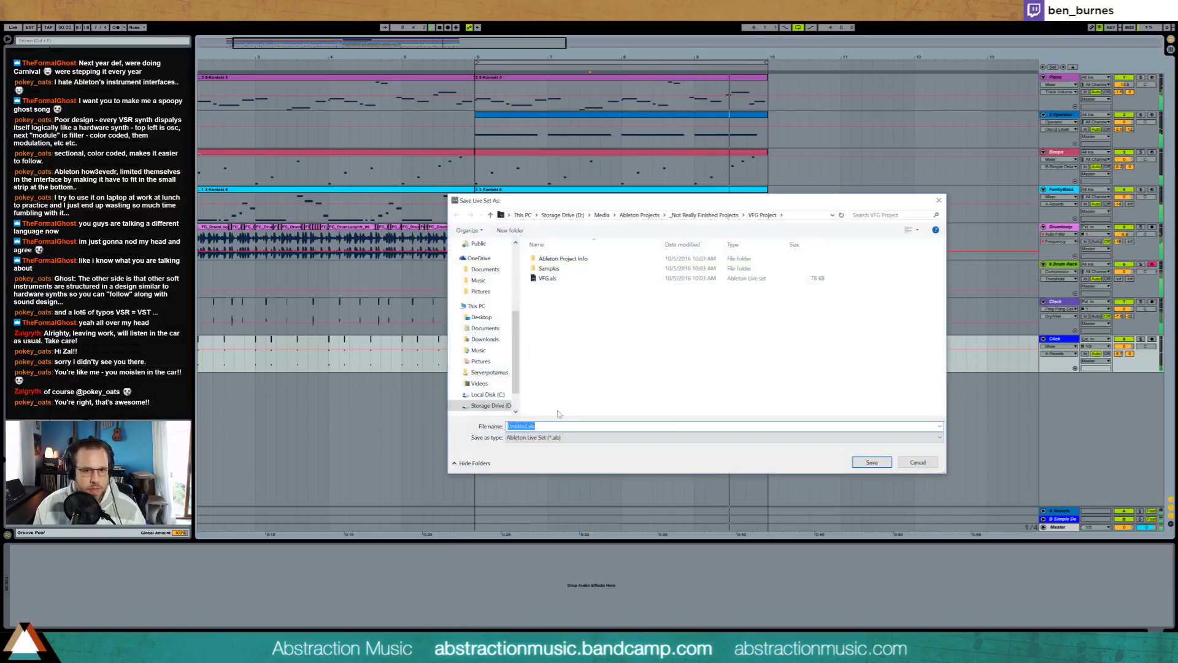
left_click(638, 215)
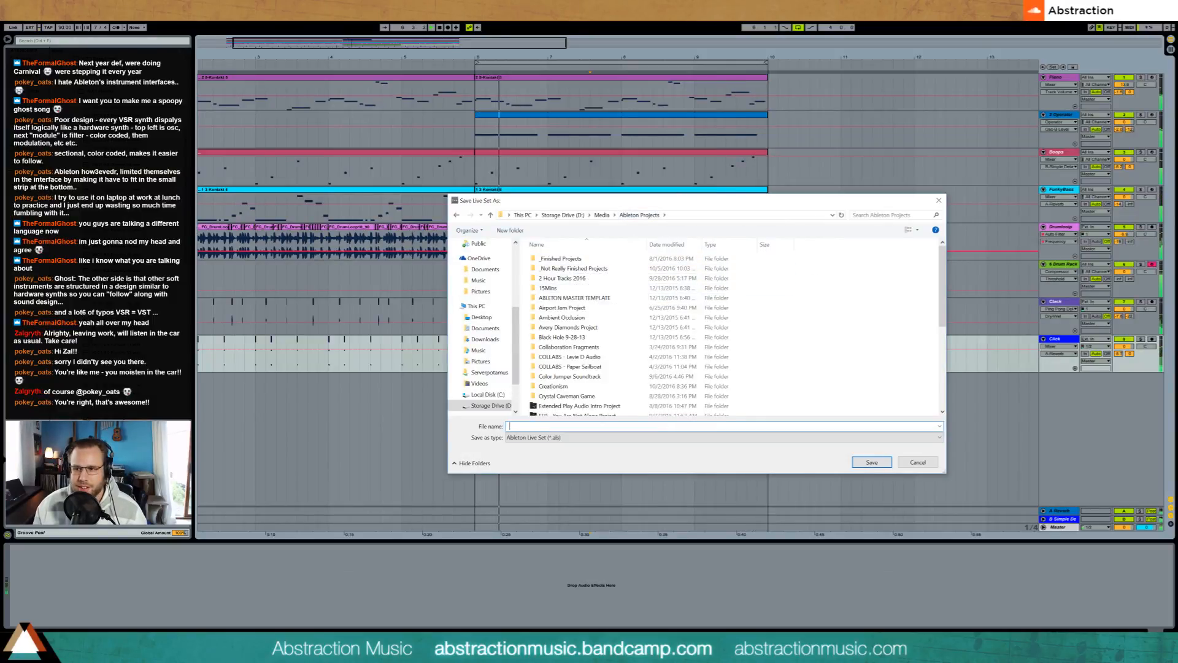
left_click(939, 200)
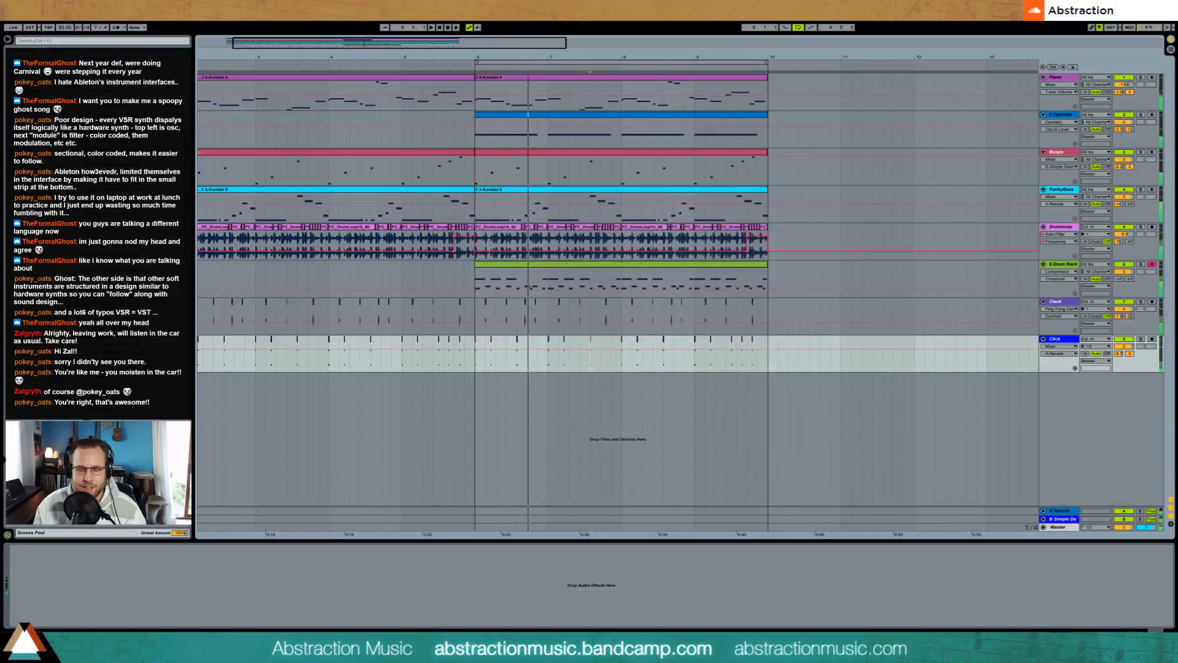
key("ctrl+s")
left_click(639, 215)
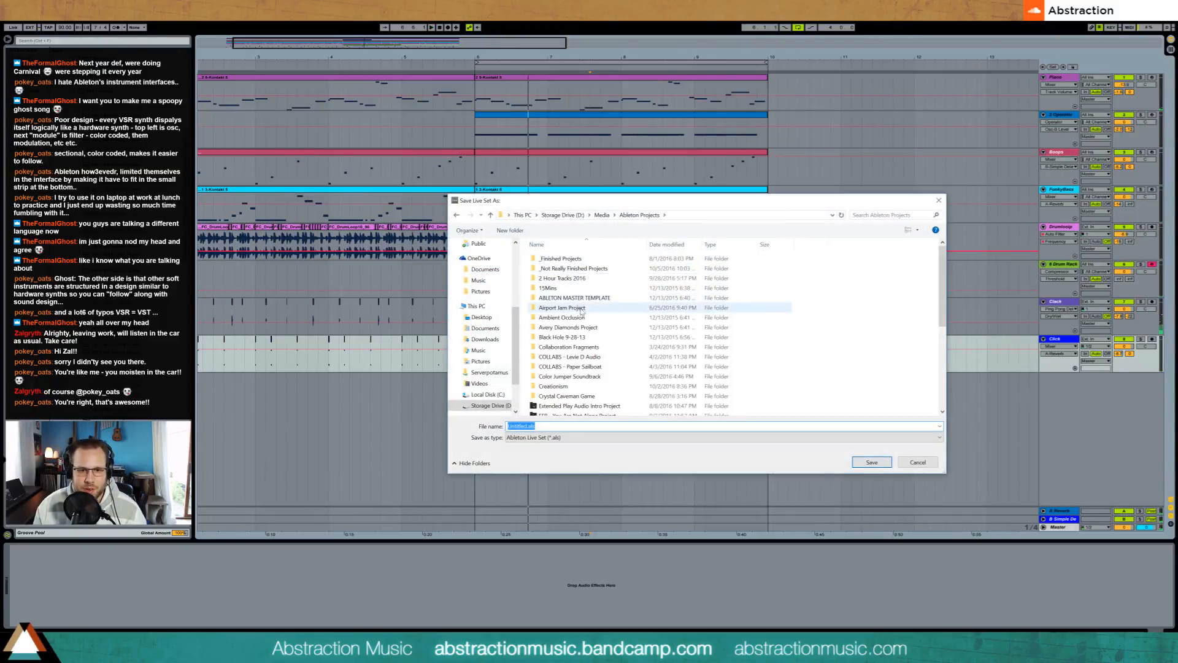
double_click(586, 279)
scroll(819, 335, "down", 9)
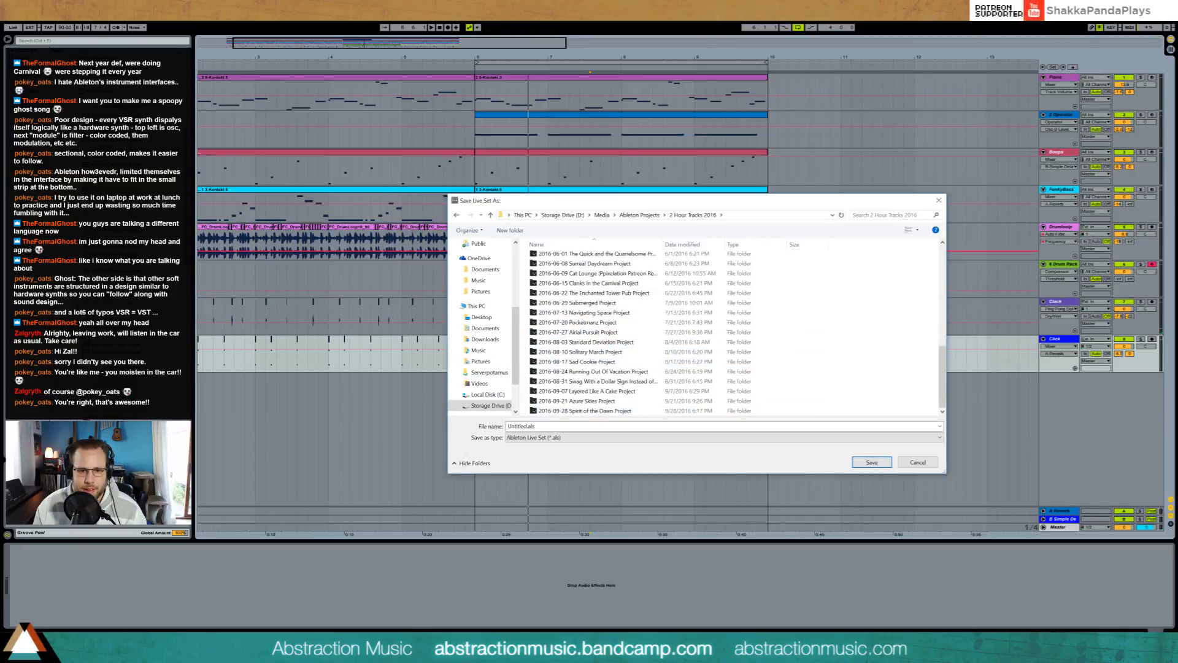
left_click(549, 426)
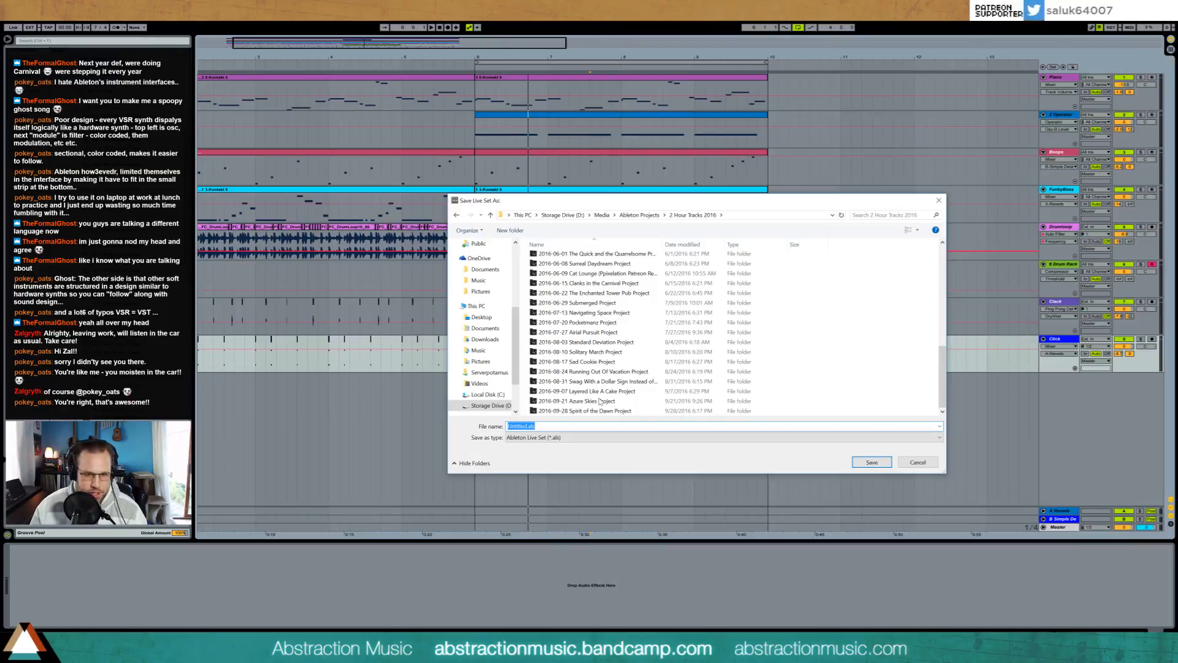
key("Escape")
Step: Play the arrangement from its start and begin saving the set in 2 Hour Tracks 2016, entering 2016-10-05 as file name
left_click_drag(488, 49, 490, 37)
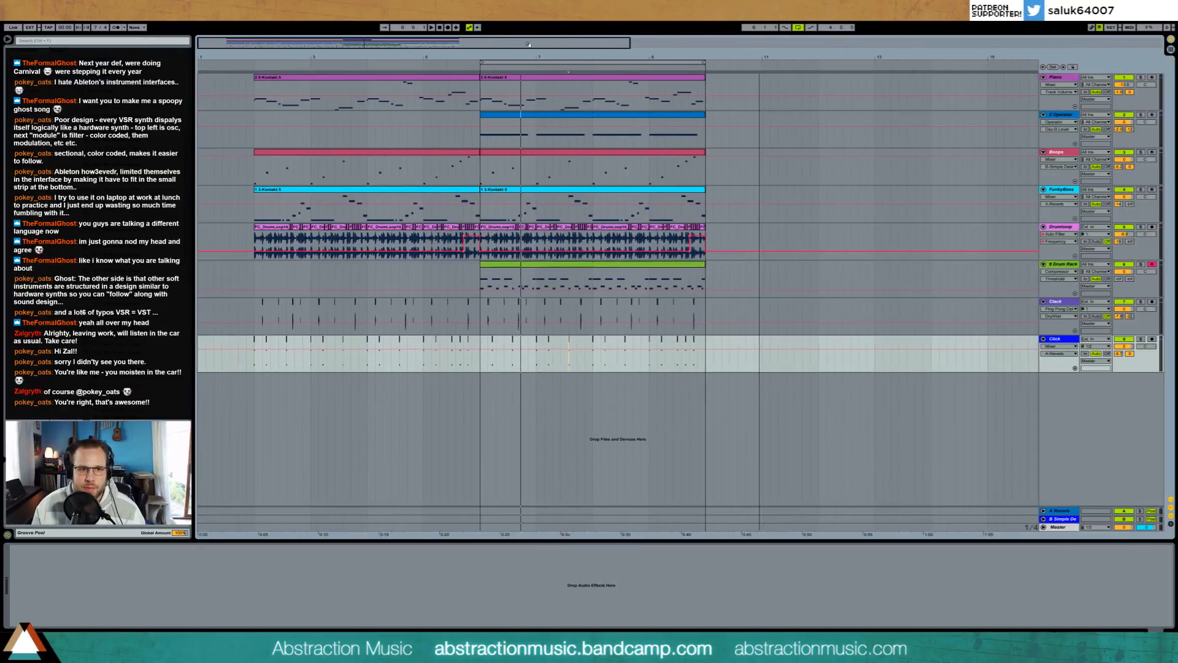
left_click(247, 71)
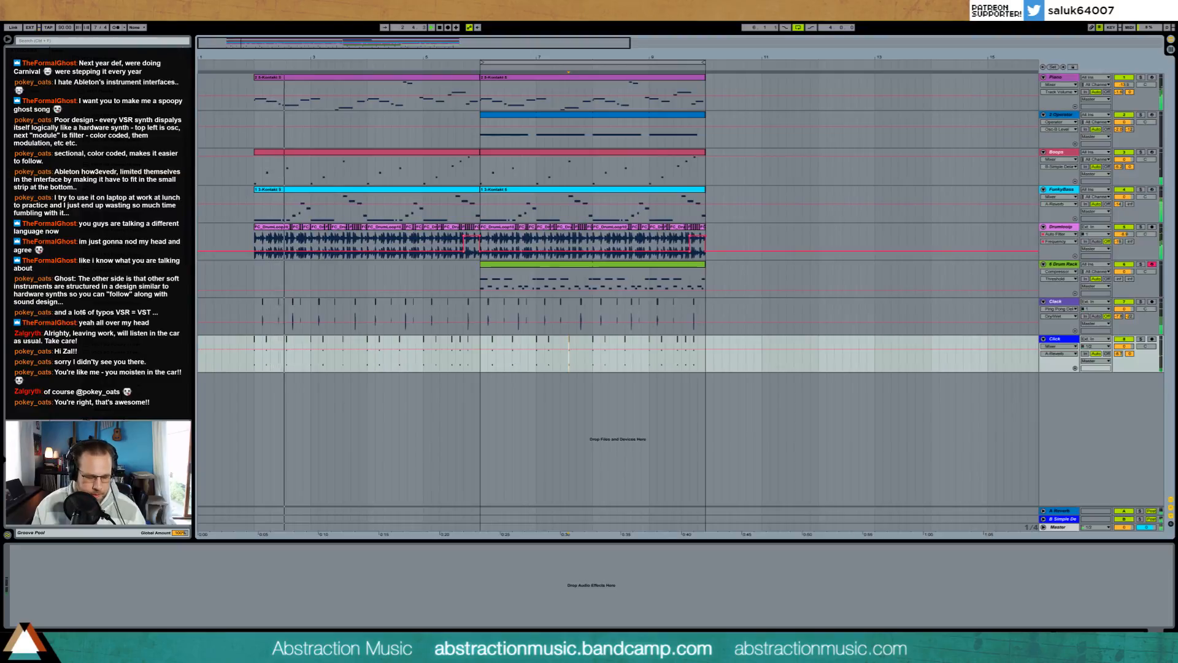
key("ctrl+s")
left_click(640, 215)
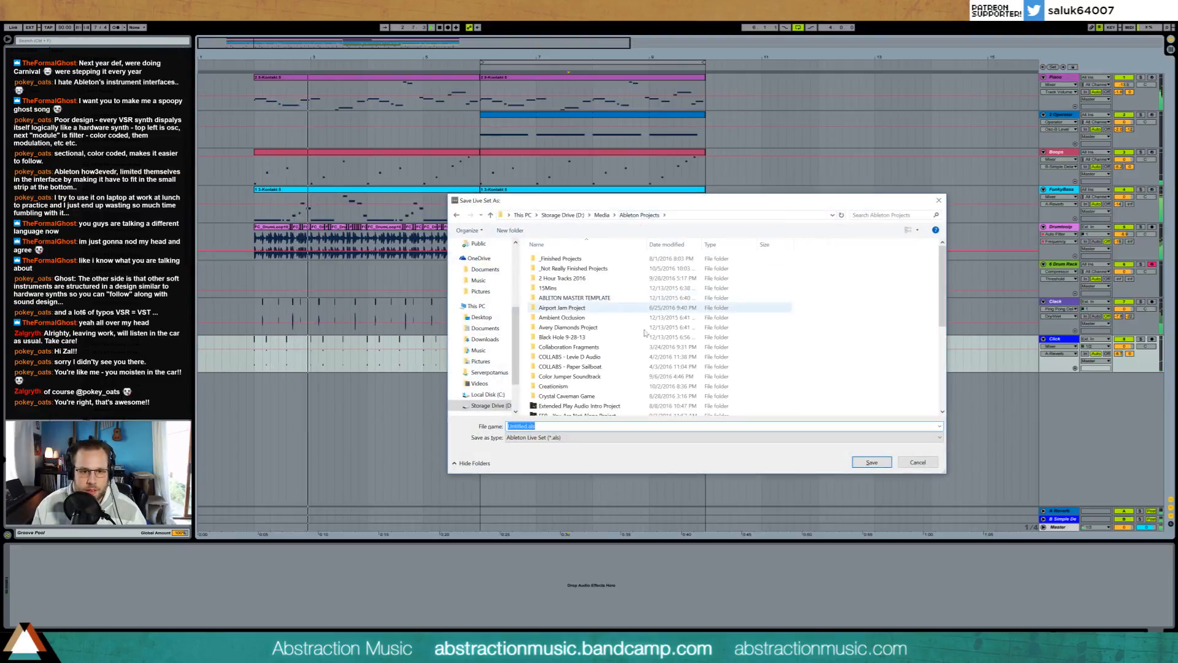
double_click(576, 281)
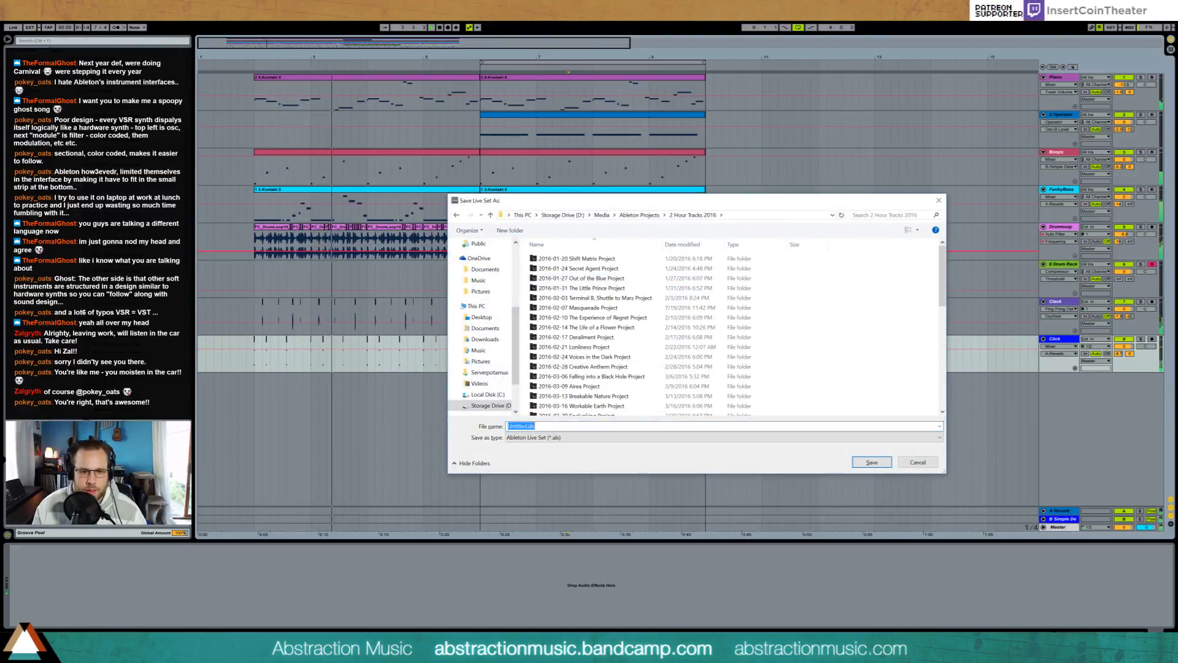
type("2016-10-05")
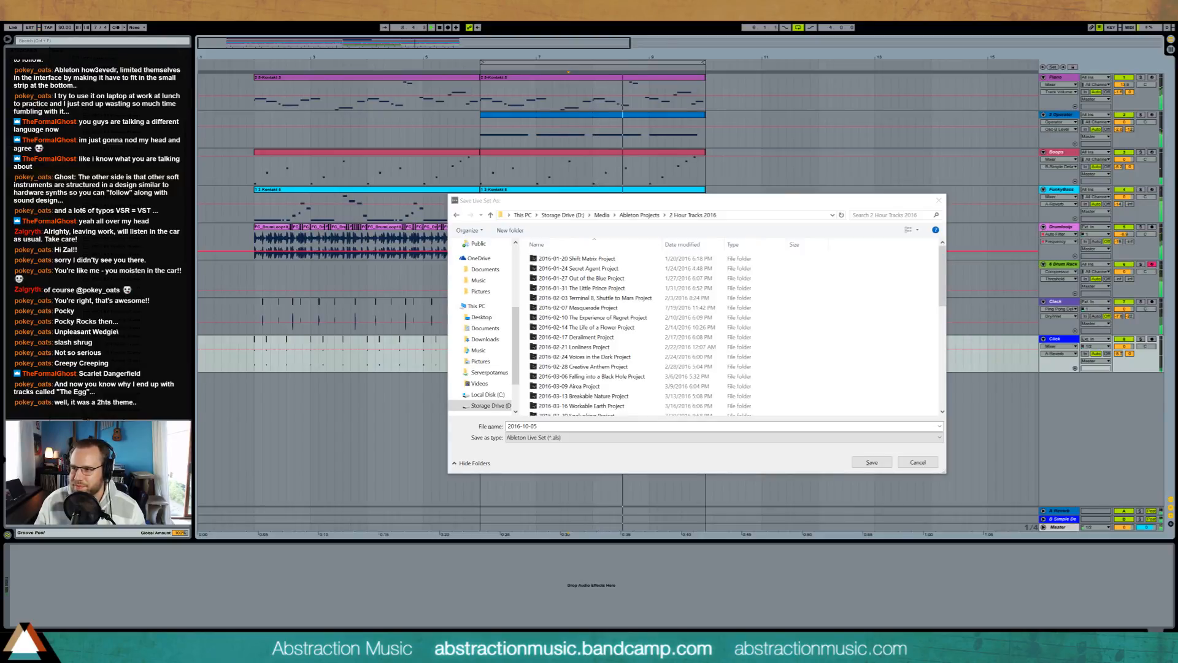
Step: Switch to the browser's video game name generator and generate several lists of action names as track title ideas
left_click_drag(789, 91, 886, 176)
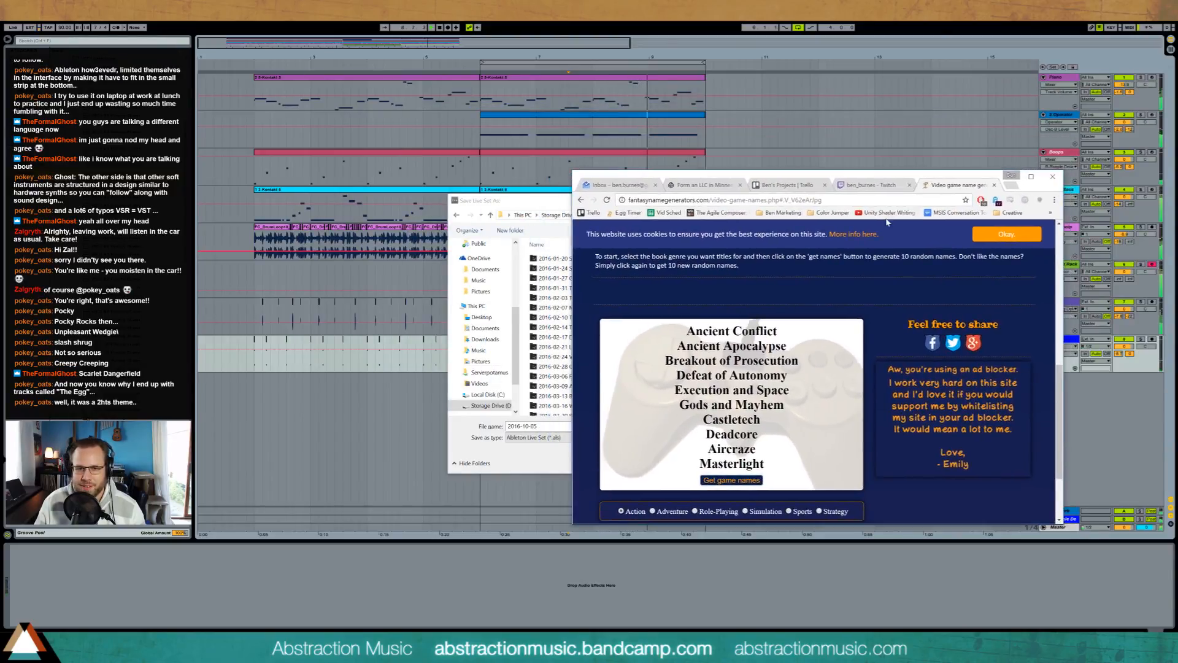
scroll(743, 444, "down", 1)
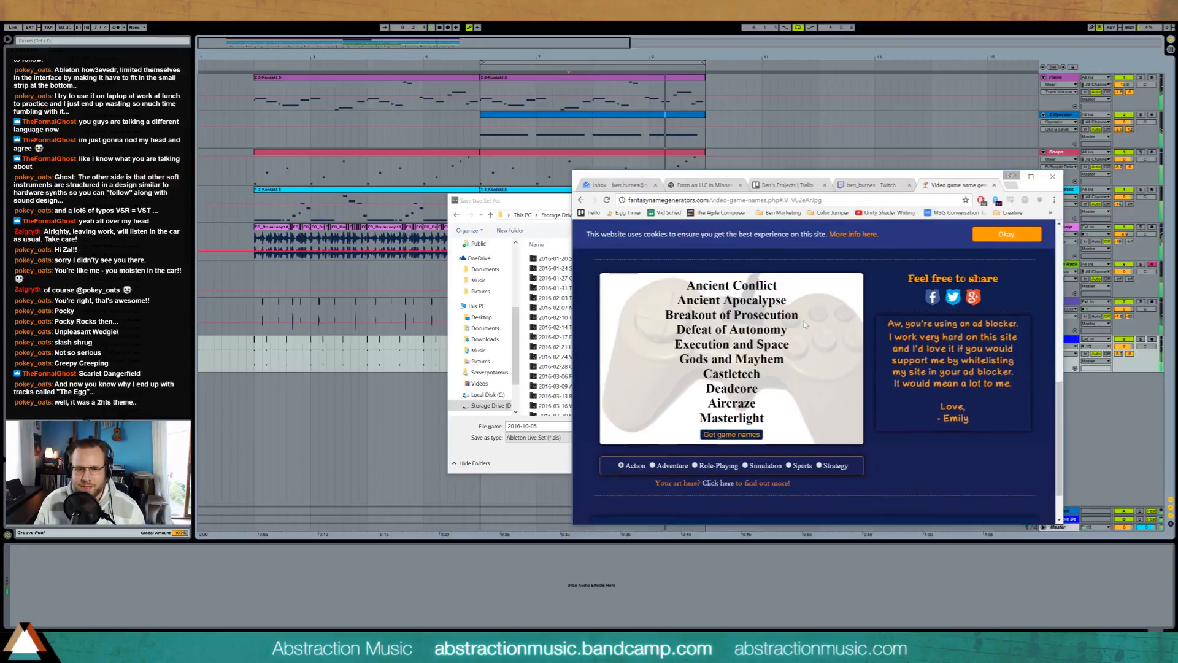
left_click(743, 434)
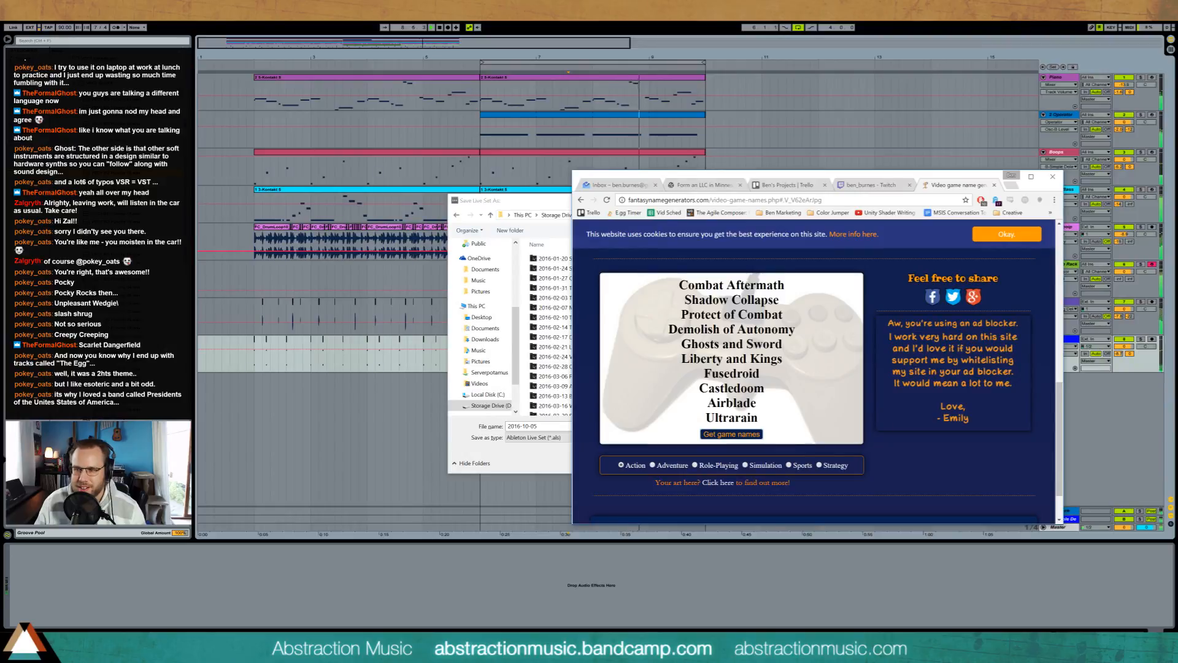
left_click(723, 434)
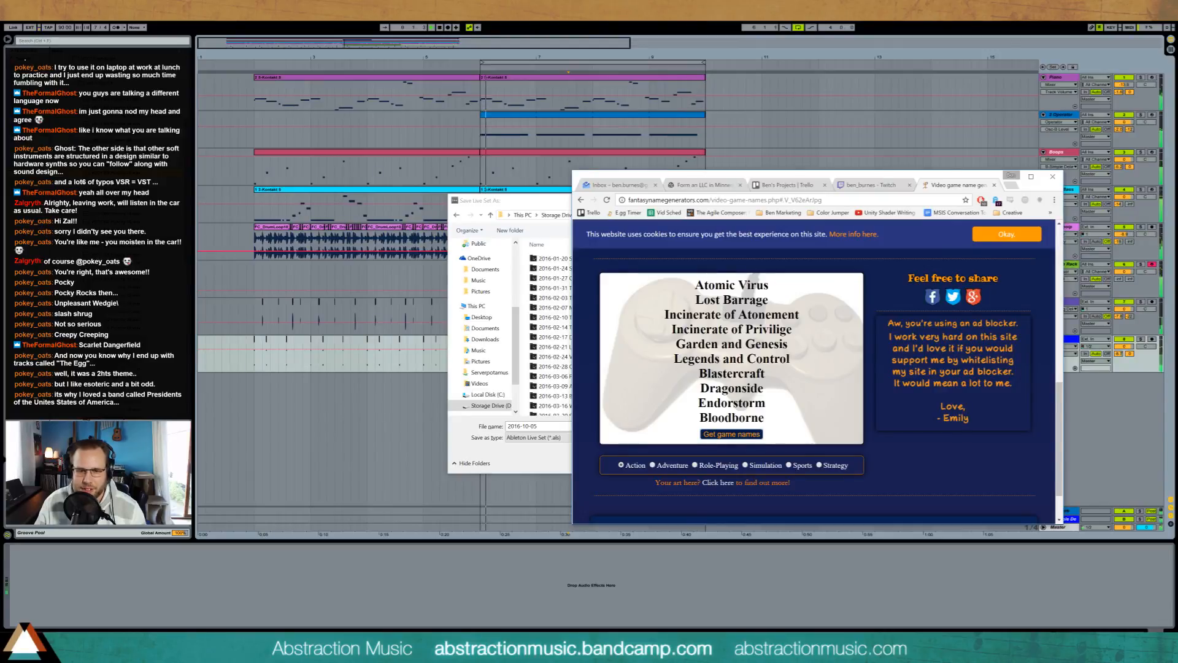
double_click(732, 373)
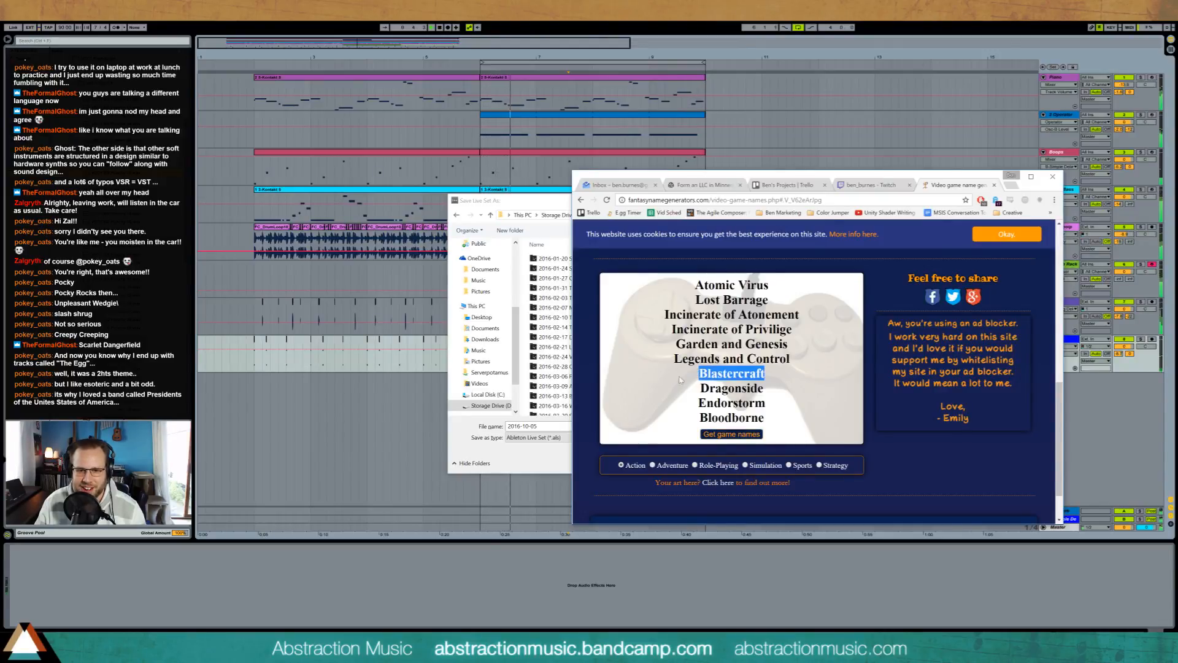
left_click_drag(767, 418, 678, 419)
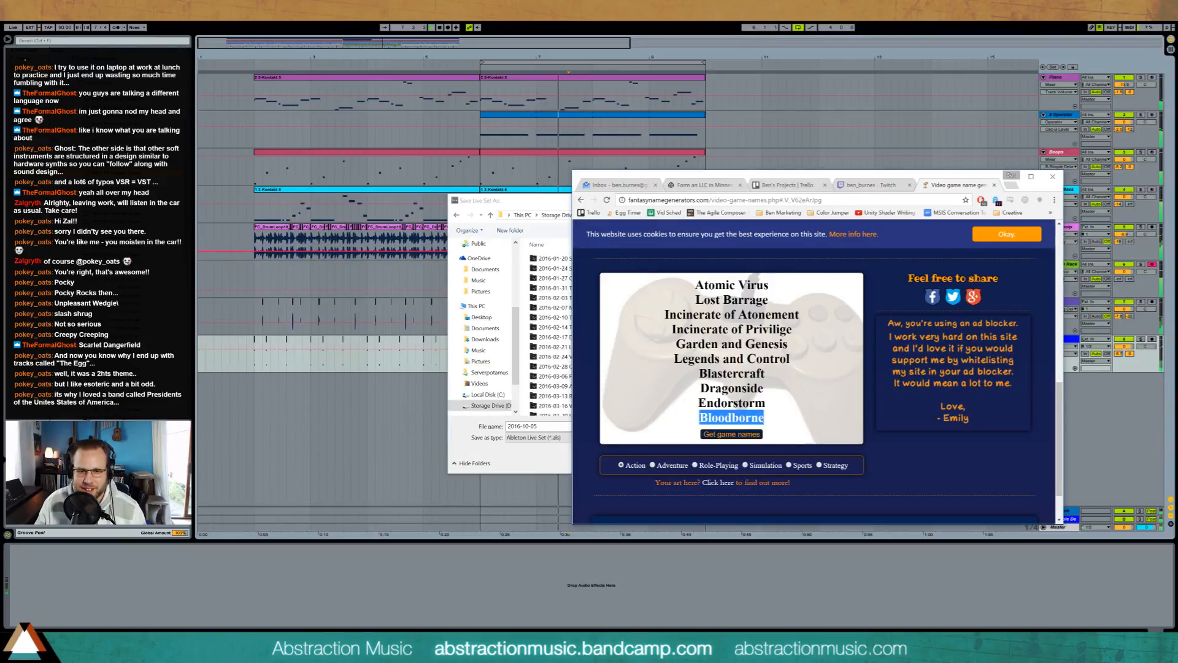
left_click(743, 435)
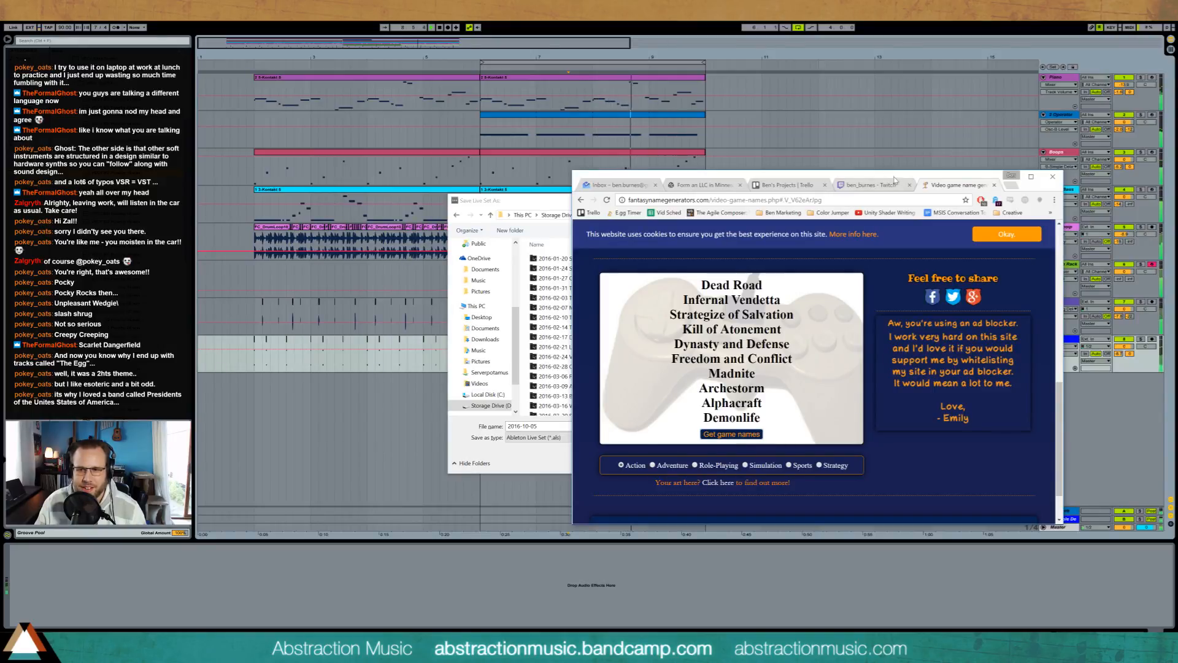
left_click_drag(891, 180, 1177, 181)
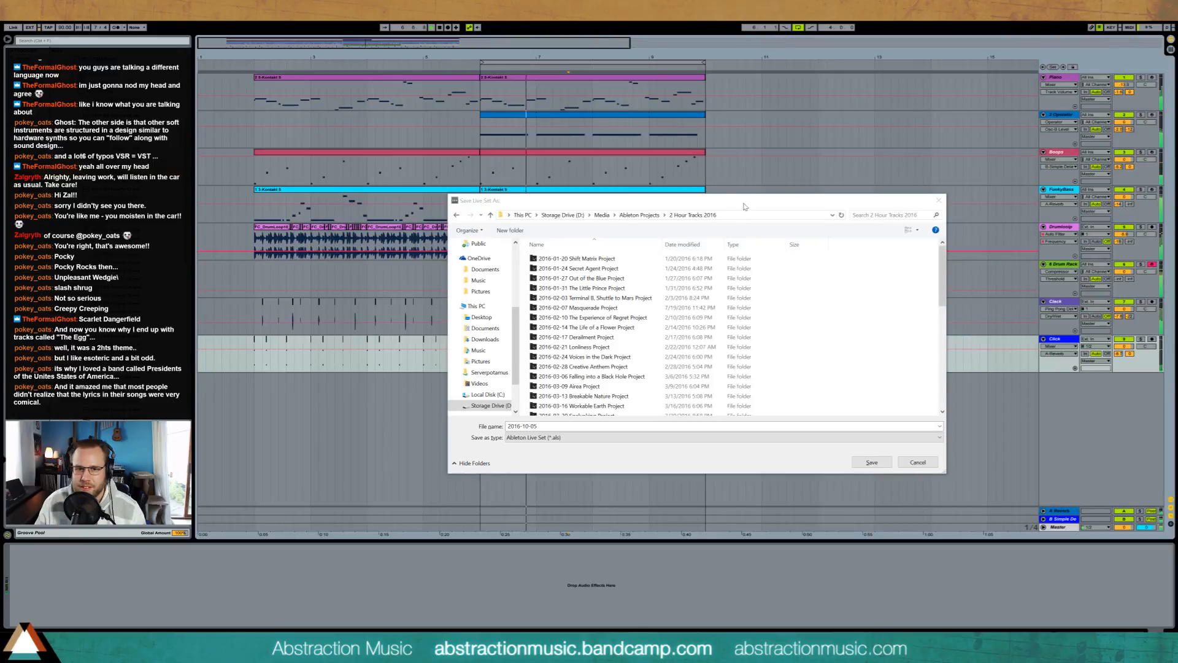
Step: Complete the file name as "2016-10-05 Scarlet Dangerfield, International Spy" and save the Live set
left_click_drag(744, 206, 779, 144)
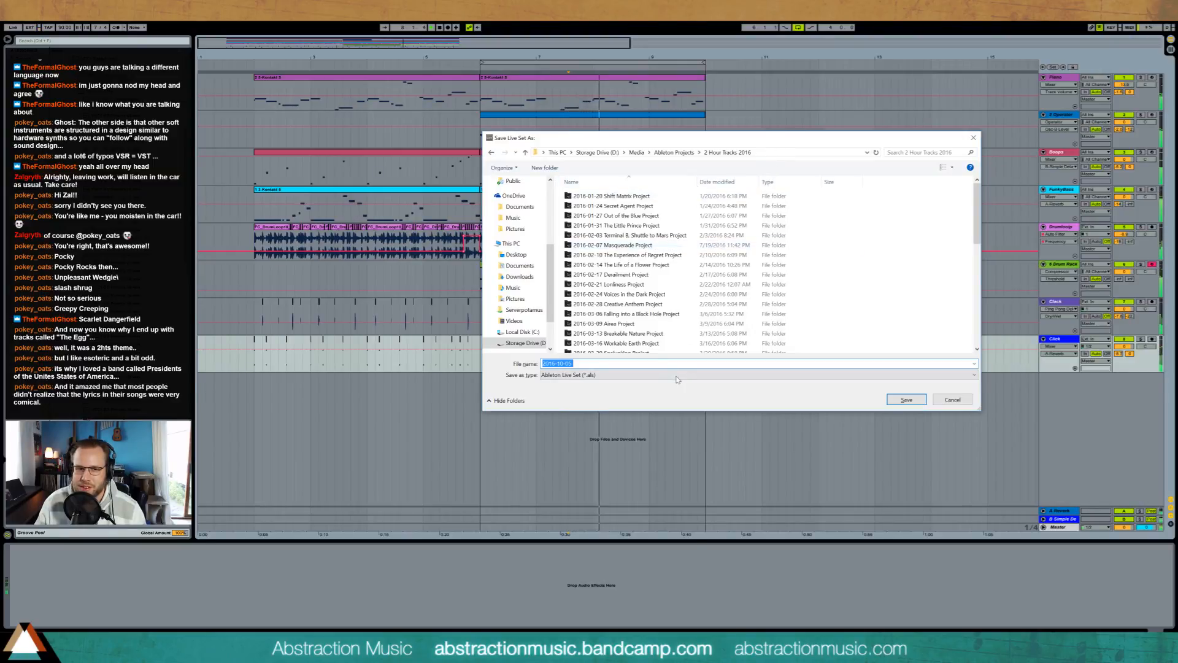
left_click(653, 360)
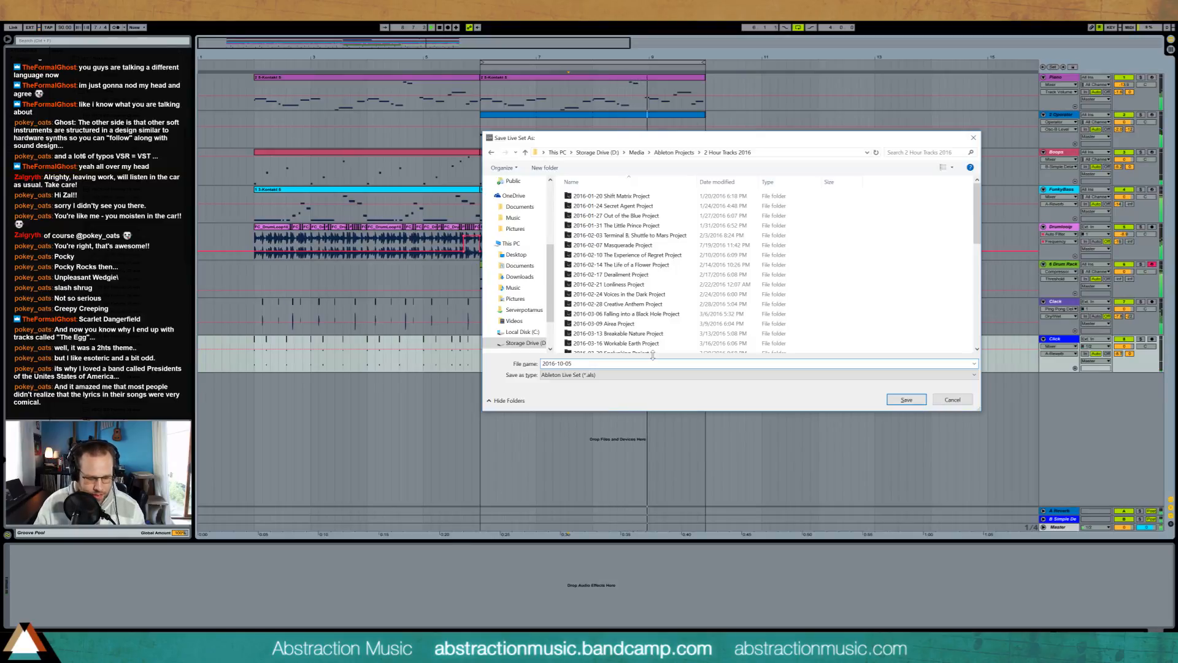
type("Scarl")
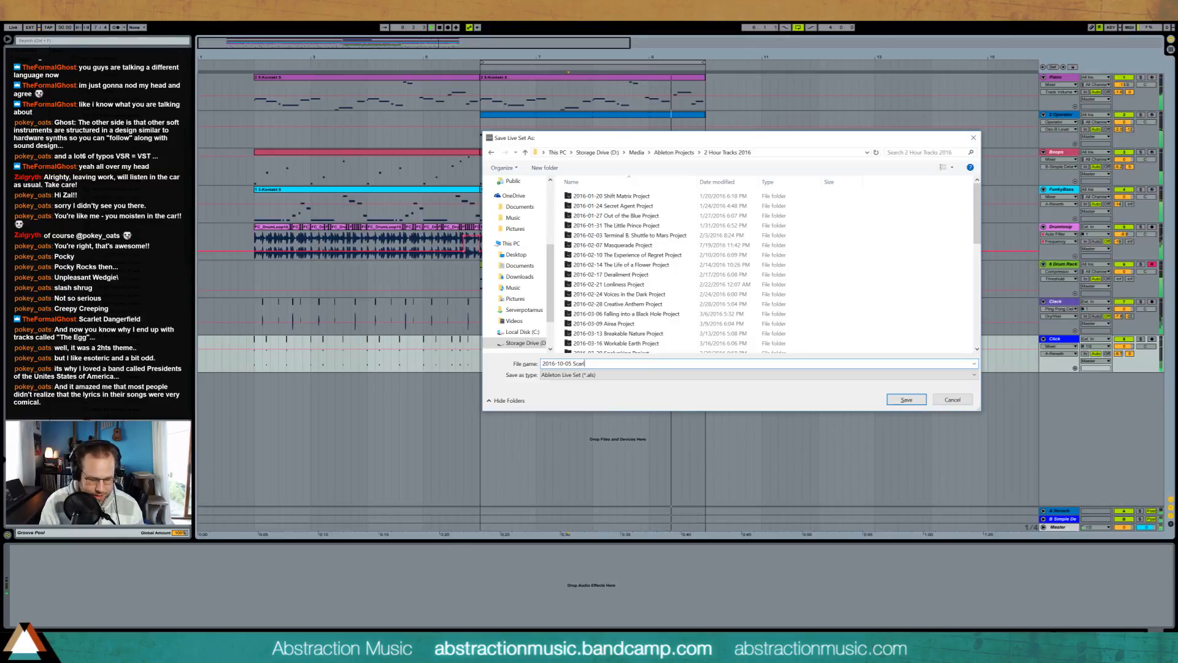
type("et Dangerfield. In")
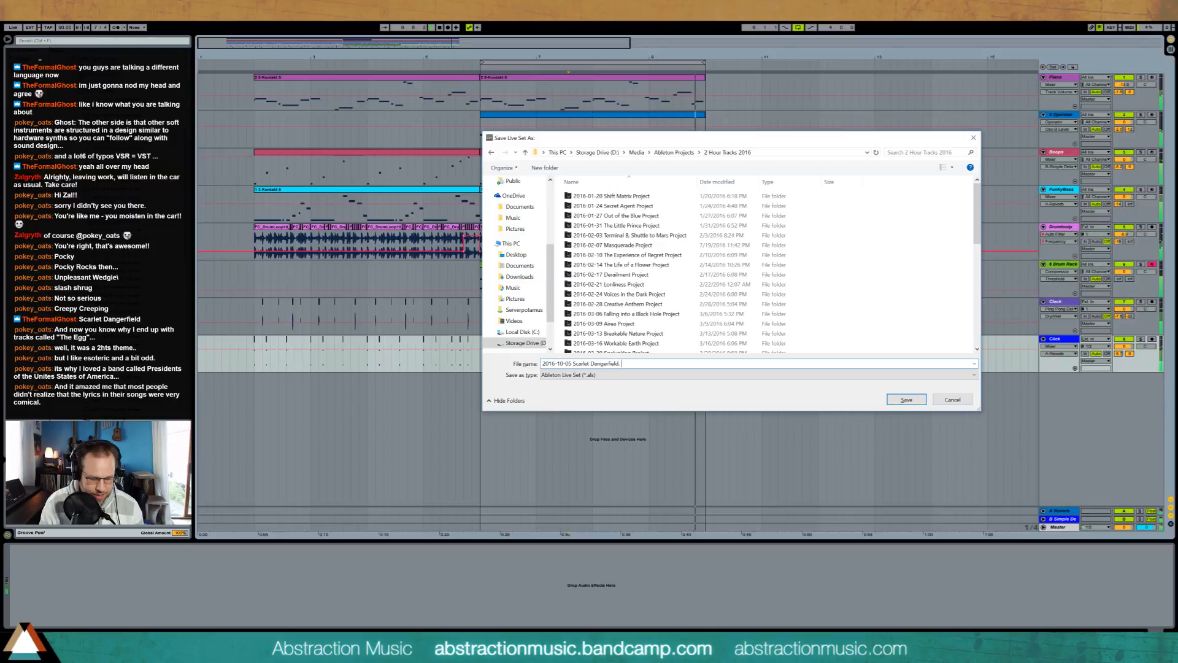
type("ternational Spy")
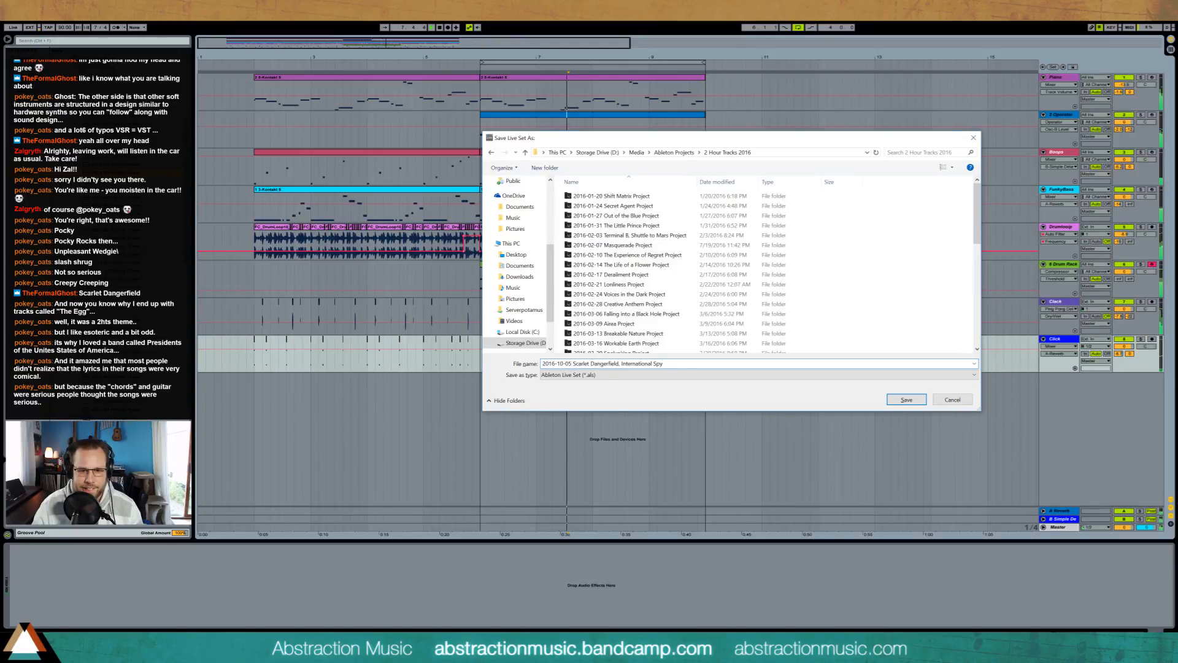
key("Return")
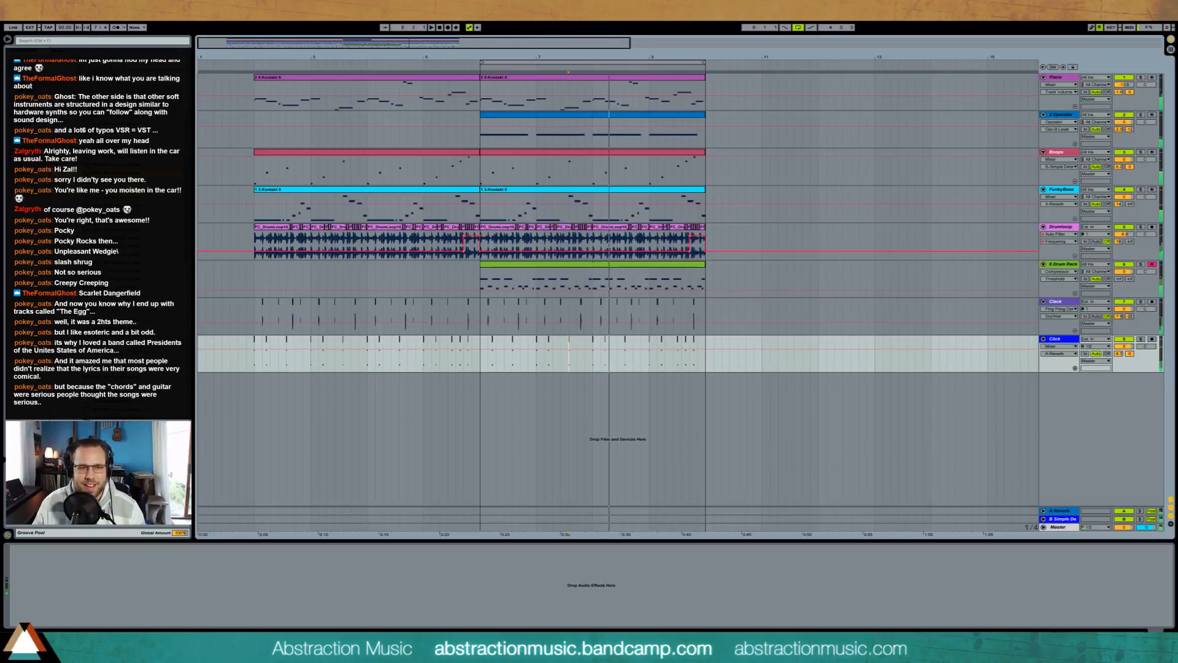
left_click_drag(481, 91, 709, 358)
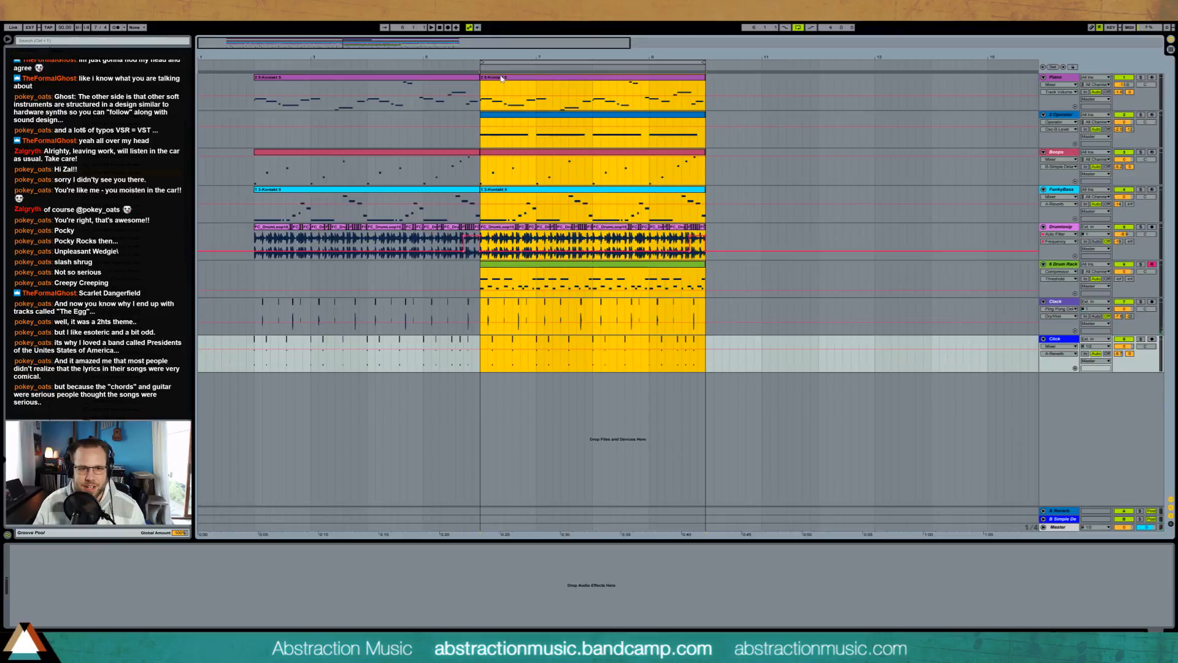
left_click_drag(474, 58, 511, 77)
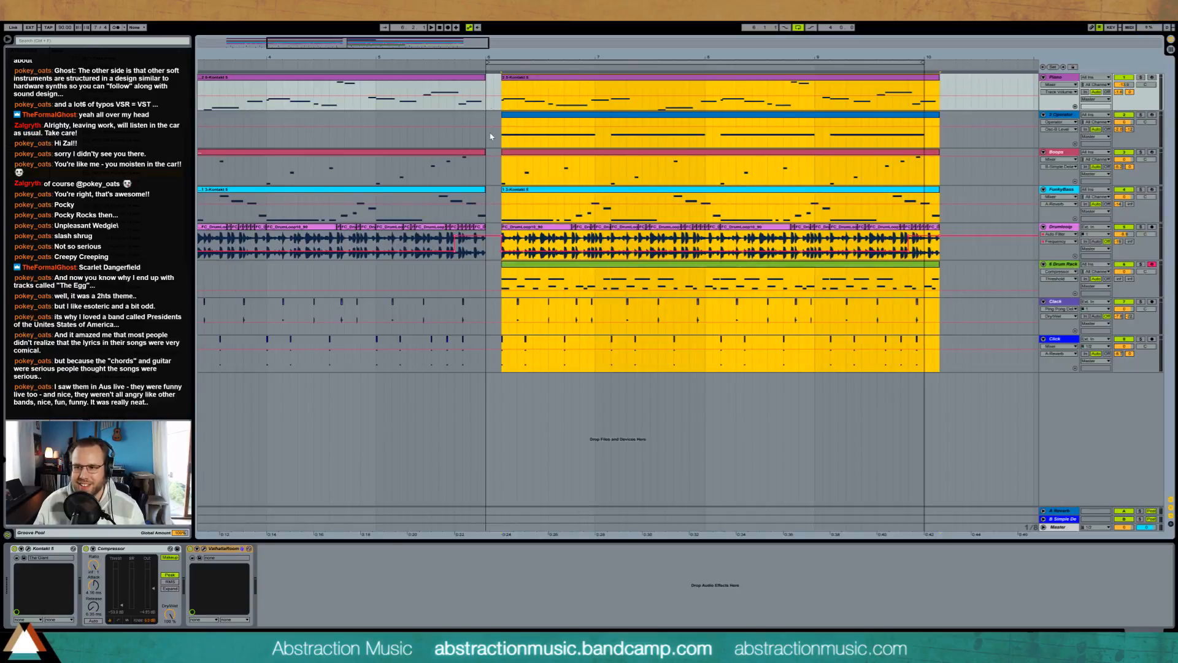
left_click(489, 93)
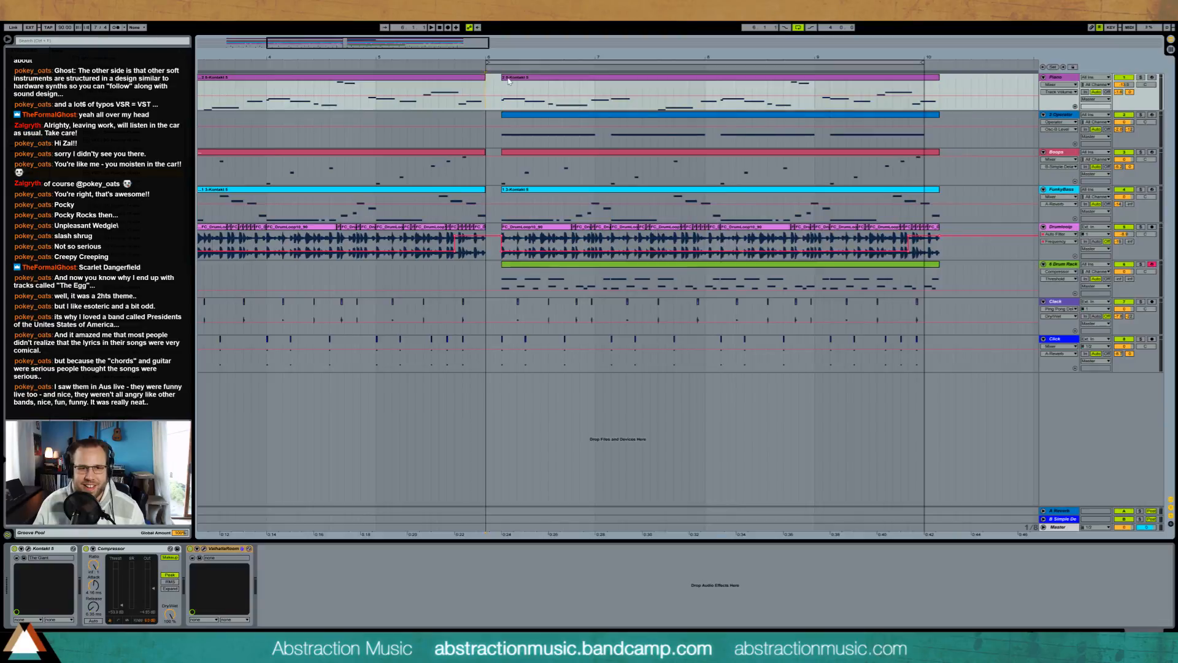
left_click(942, 370, "shift")
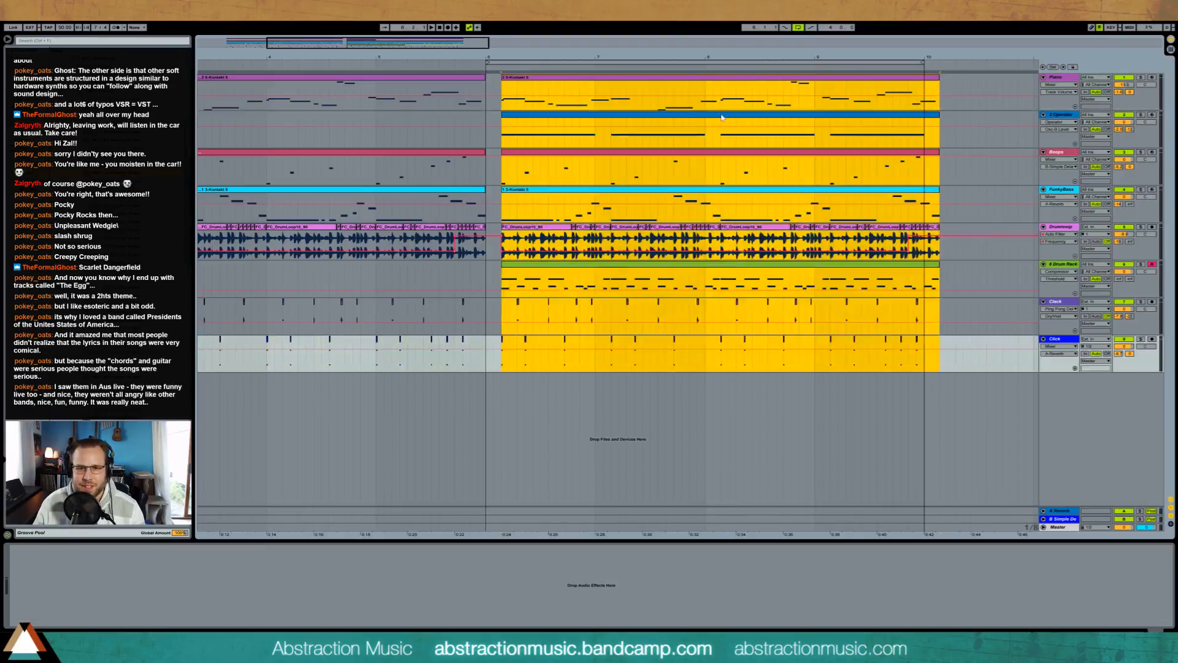
left_click_drag(523, 80, 516, 80)
left_click_drag(389, 44, 387, 21)
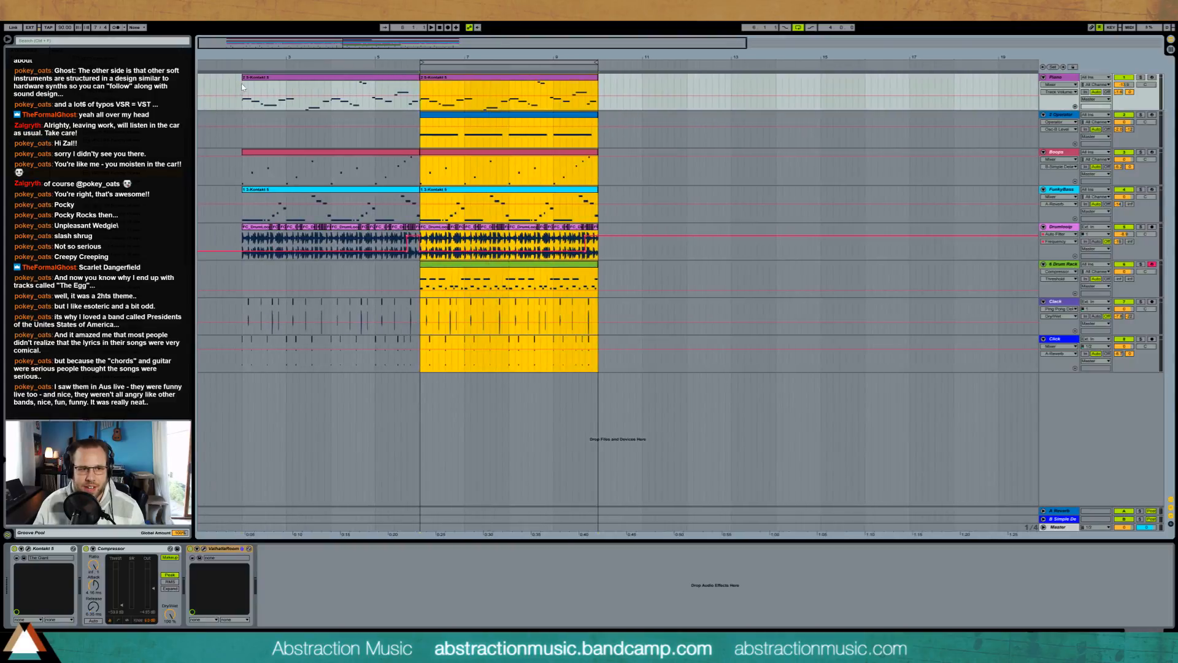
Step: Move all clips and their automation one bar later to start at bar 3, and shift the loop to bars 7 to 11
left_click_drag(243, 86, 617, 367)
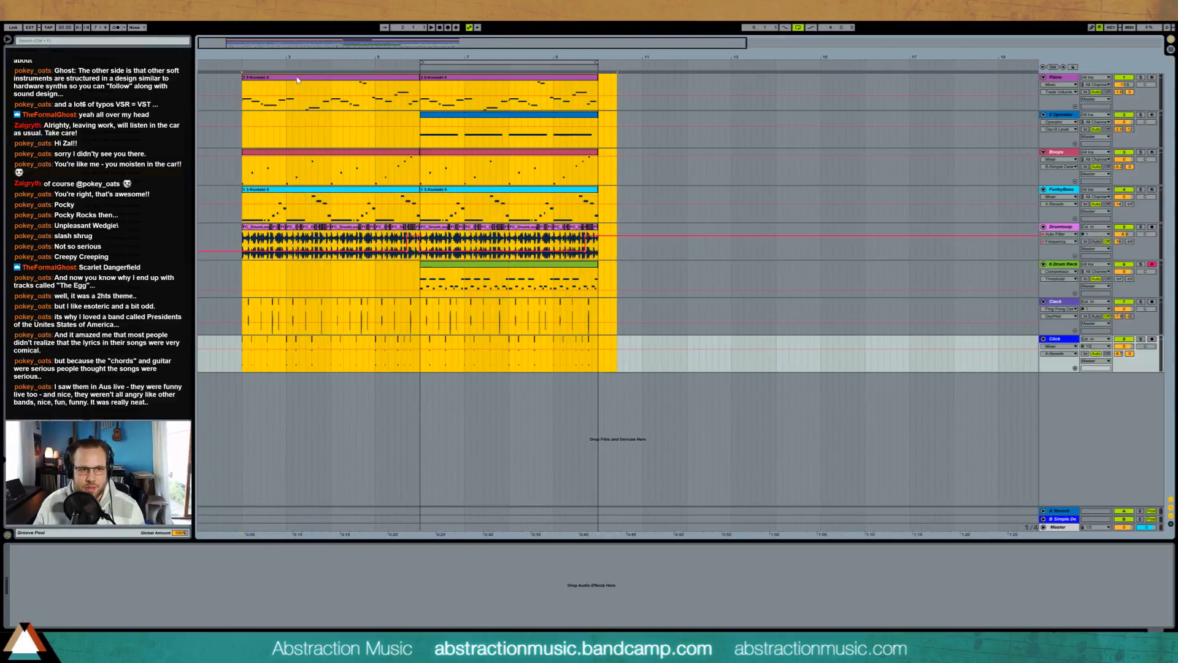
left_click_drag(312, 81, 338, 80)
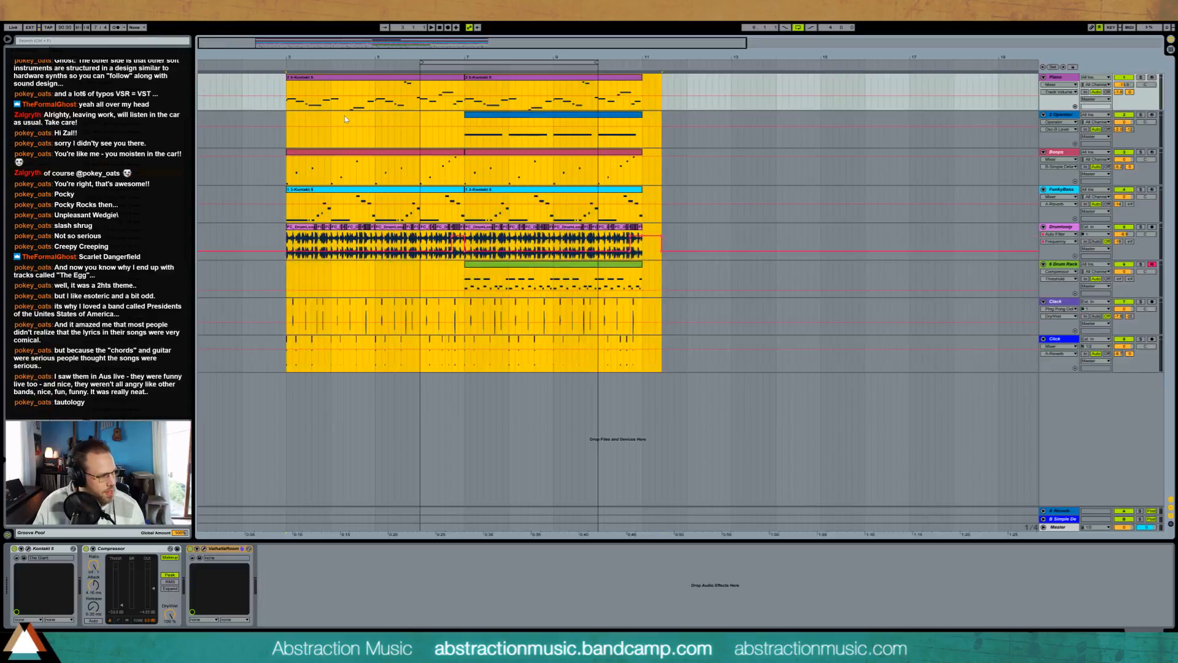
left_click(240, 81)
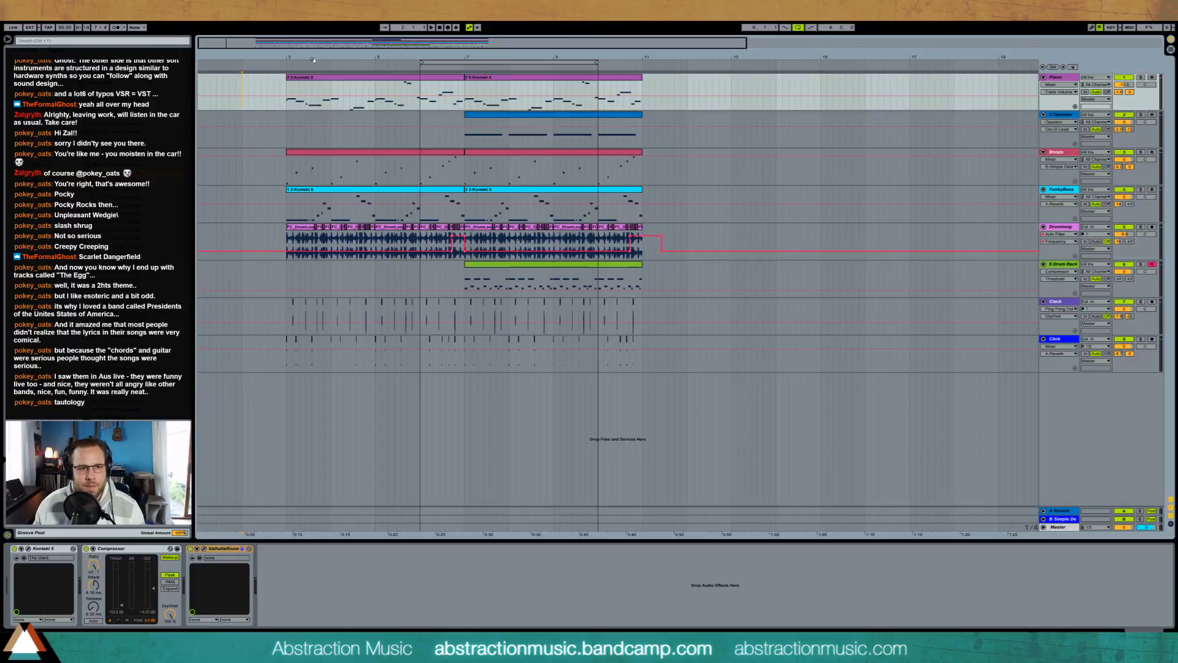
left_click_drag(252, 40, 274, 50)
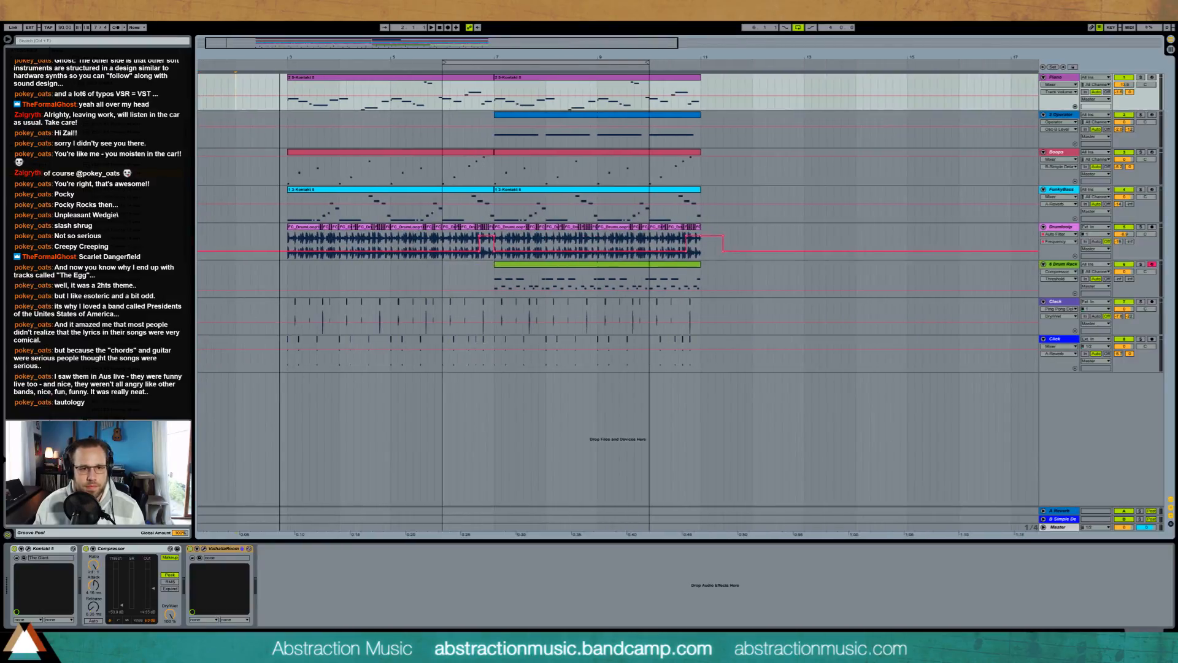
left_click_drag(469, 63, 522, 62)
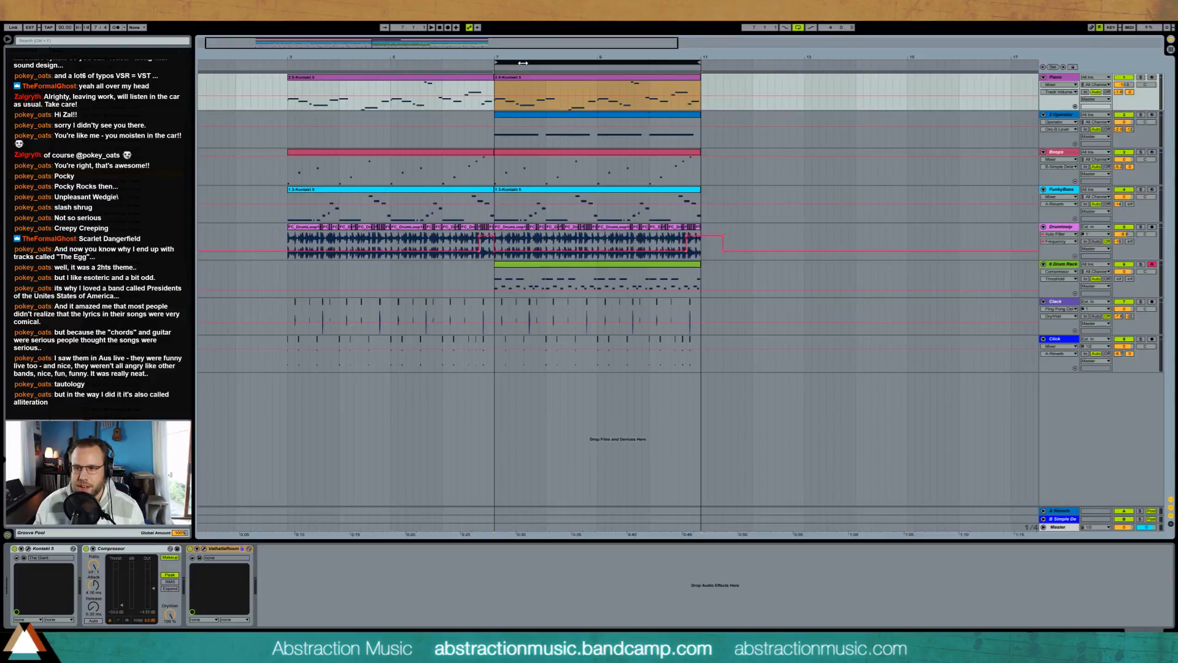
Step: Shift the whole arrangement another bar later so that its first clips start at bar 4
left_click(317, 80)
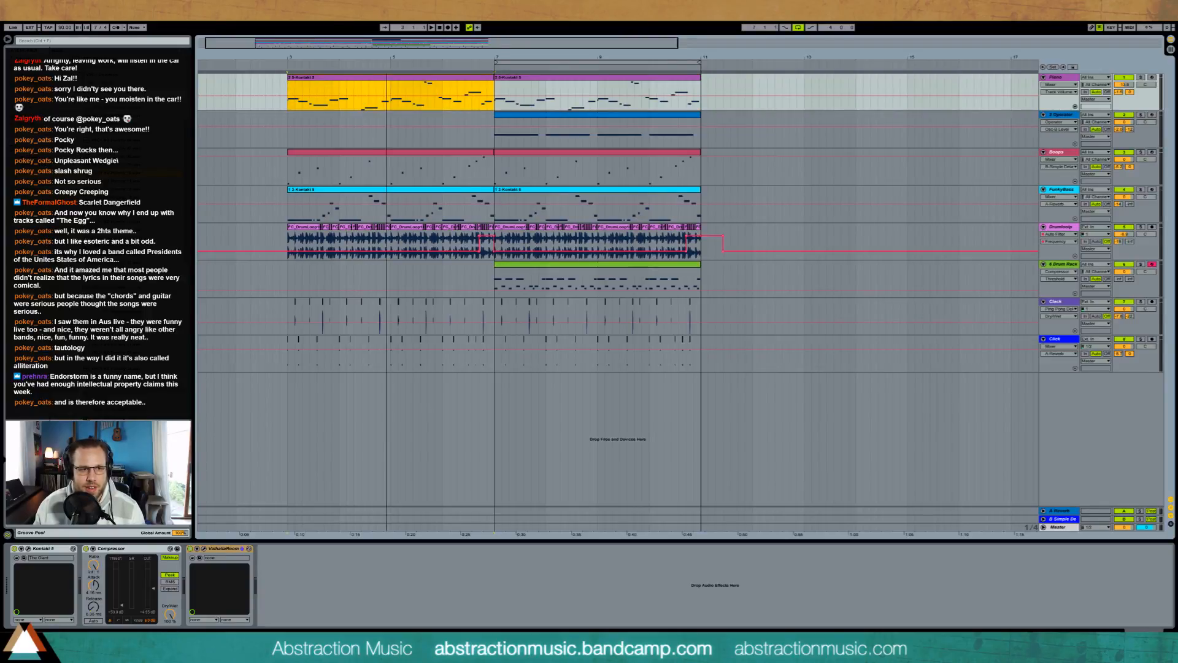
left_click_drag(317, 40, 309, 40)
left_click_drag(300, 93, 722, 363)
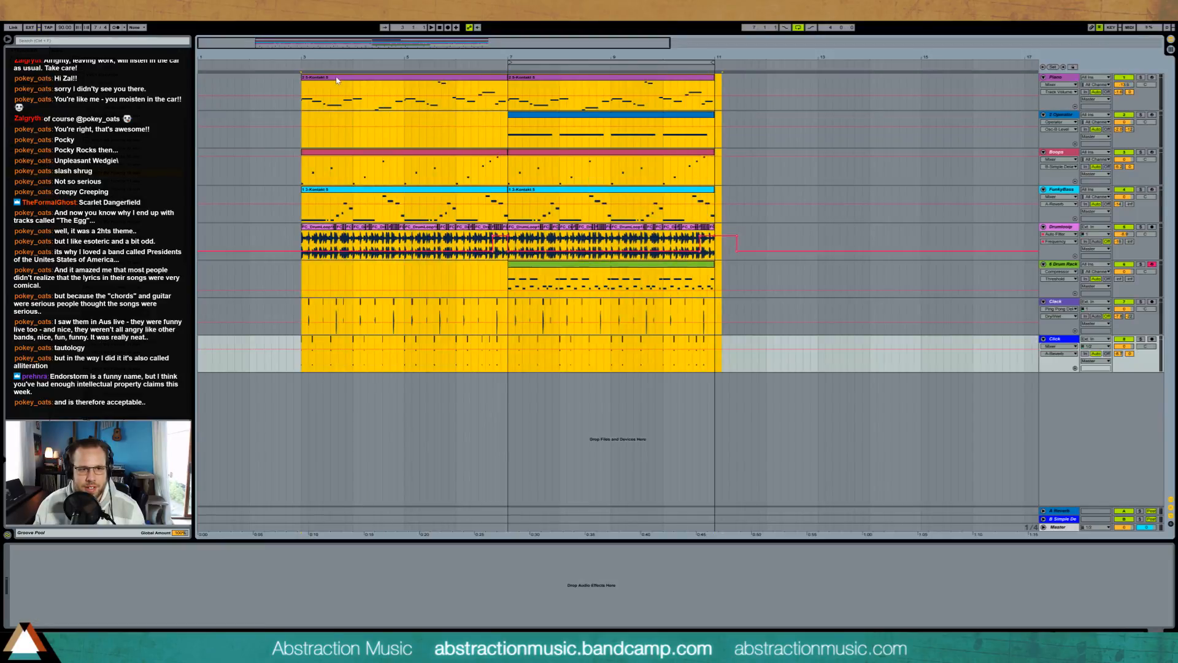
left_click_drag(337, 80, 386, 80)
left_click(303, 109)
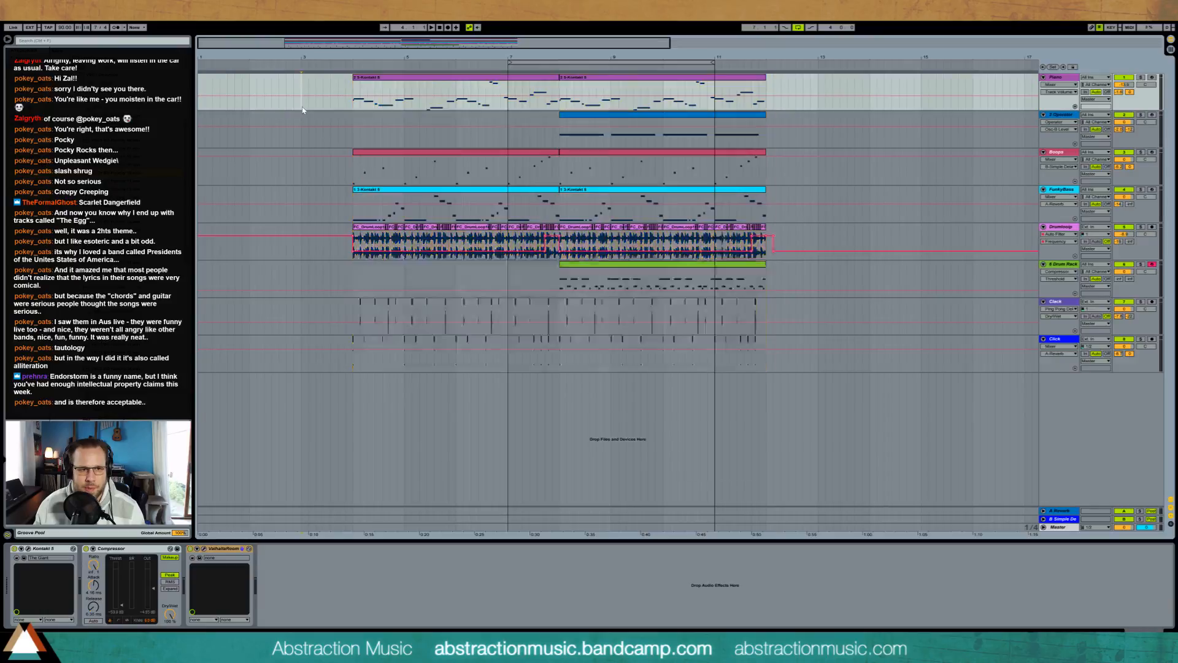
left_click(249, 102)
left_click_drag(389, 114, 437, 110)
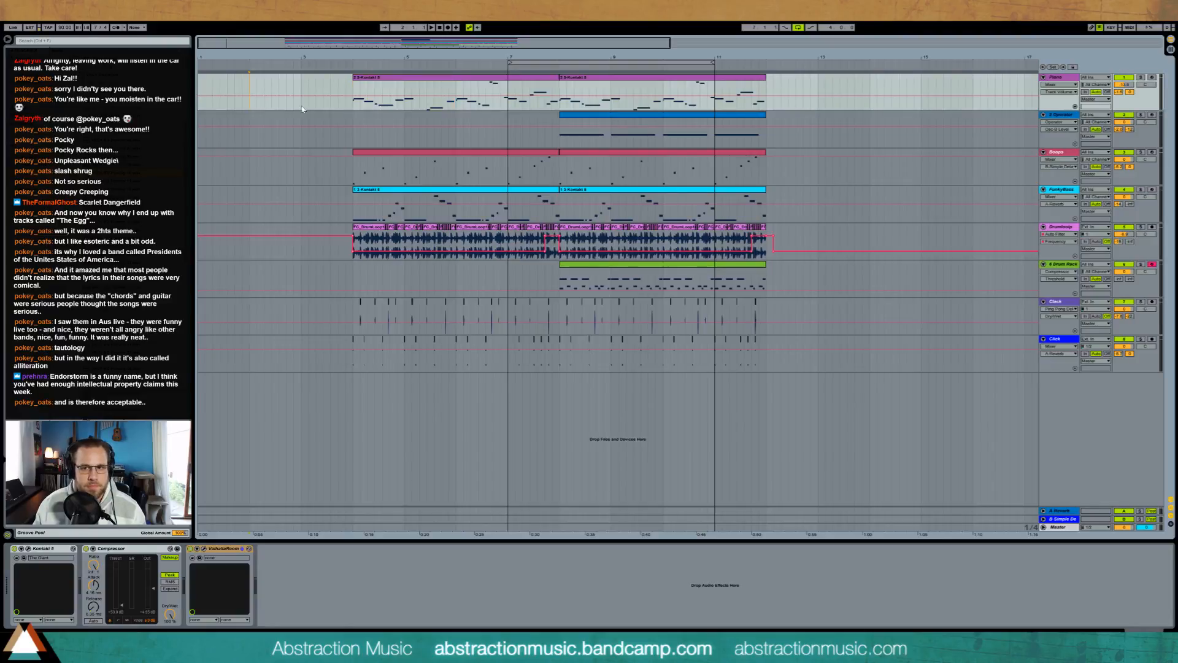
Step: Copy the first bar of the FunkyBass clip to bar 2 and duplicate it into bar 3
left_click_drag(354, 212, 406, 217)
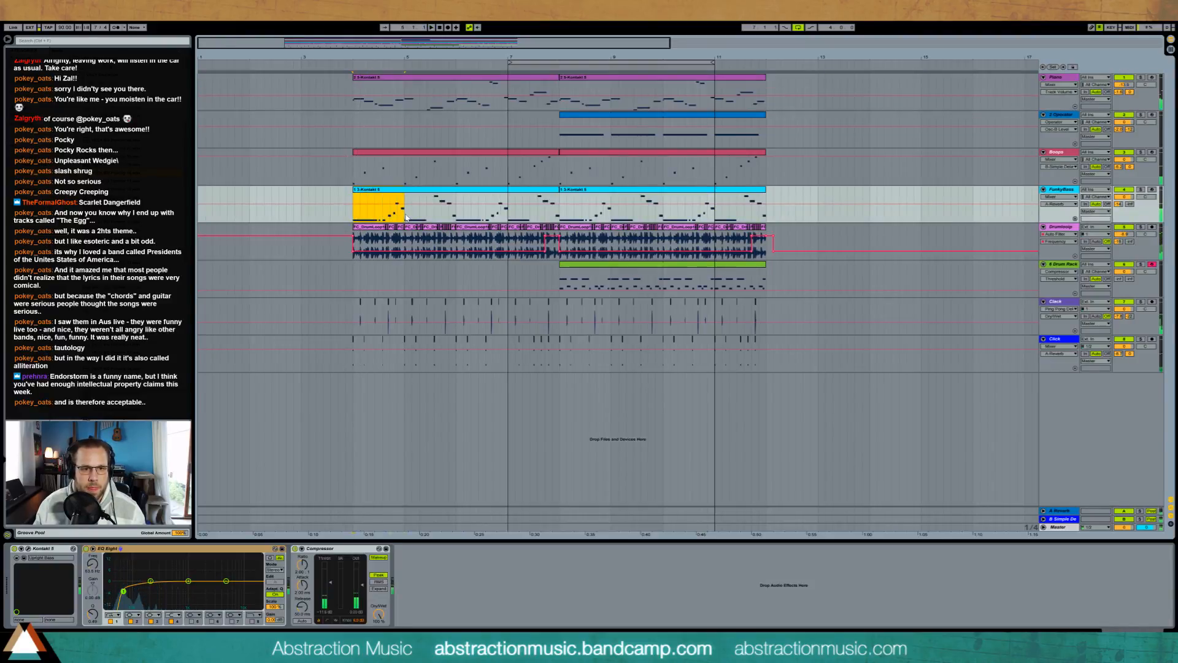
left_click(253, 210)
key("ctrl+v")
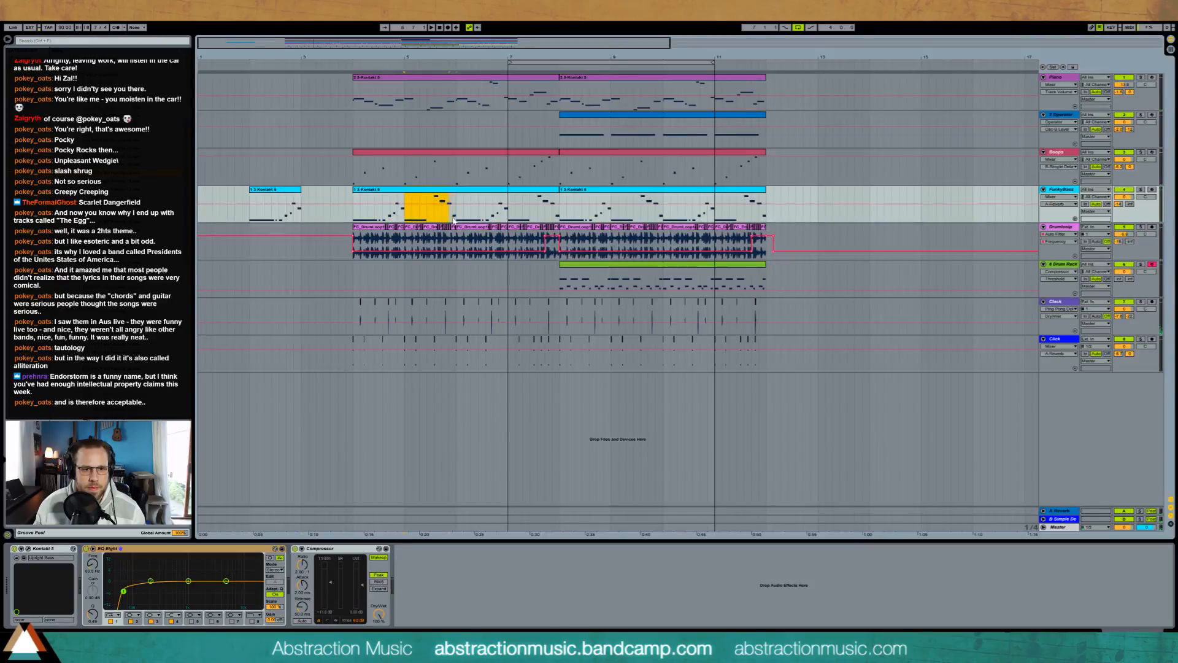
key("ctrl+d")
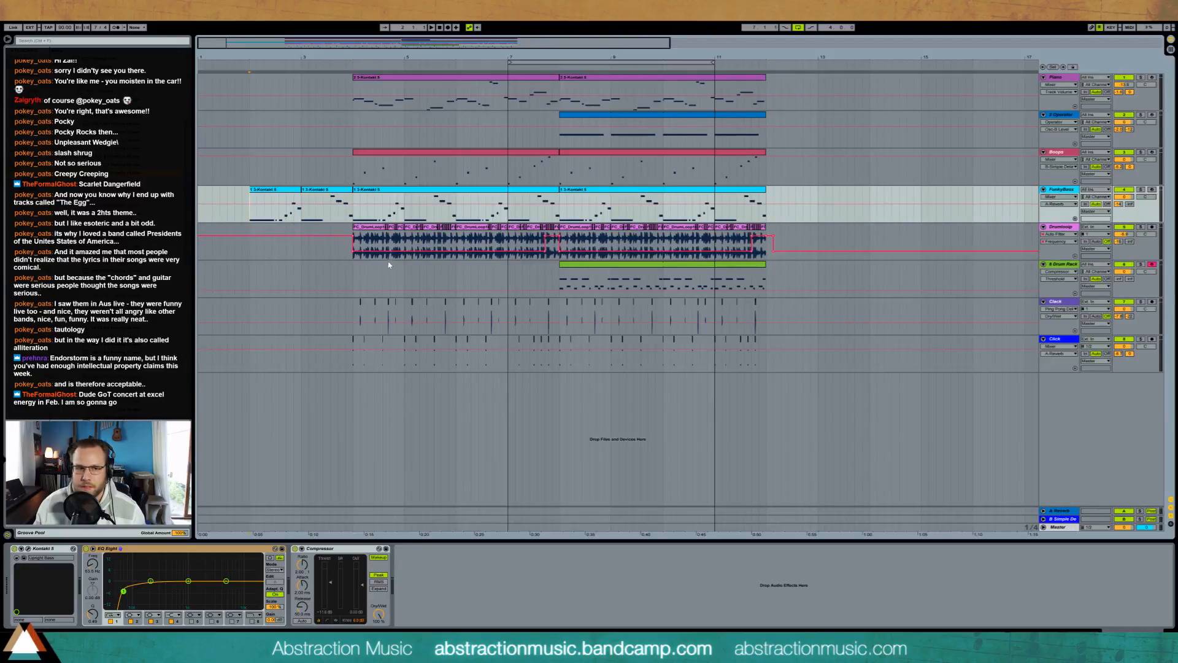
Step: Flatten the Drumloop filter frequency automation before bar 4 to its low level and play from bar 2
left_click(354, 258)
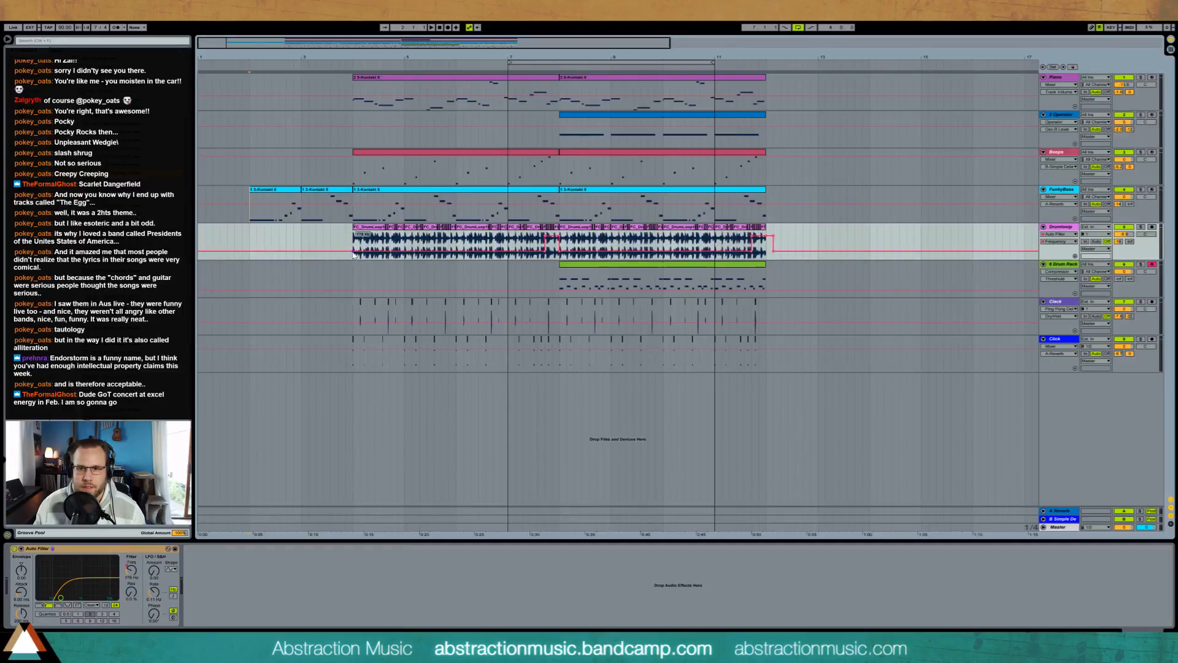
left_click(252, 221)
key("space")
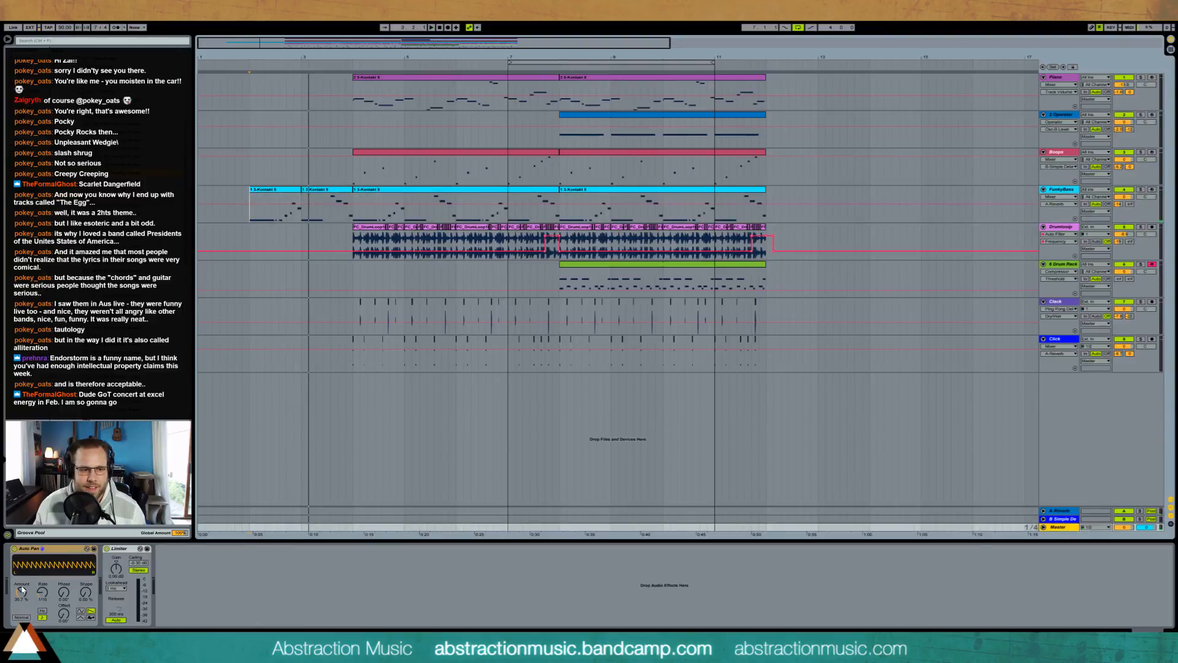
Step: Automate the Master track's Auto Pan to be off before bar 4 and on from there, removing the stray breakpoint
right_click(16, 551)
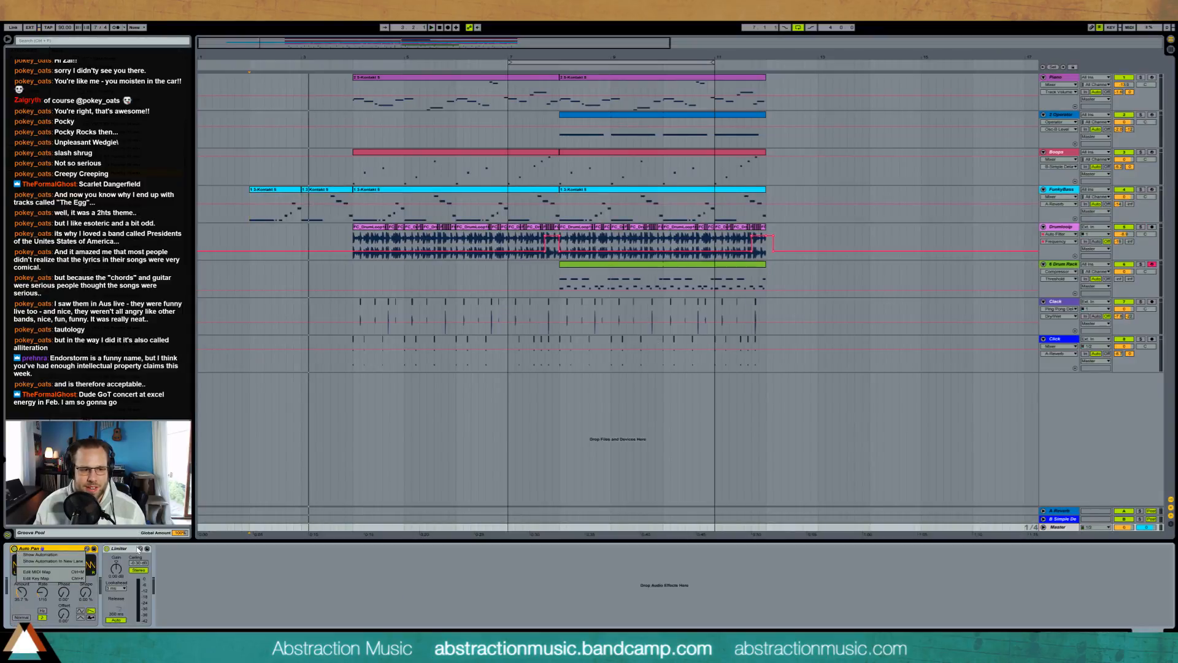
left_click(57, 553)
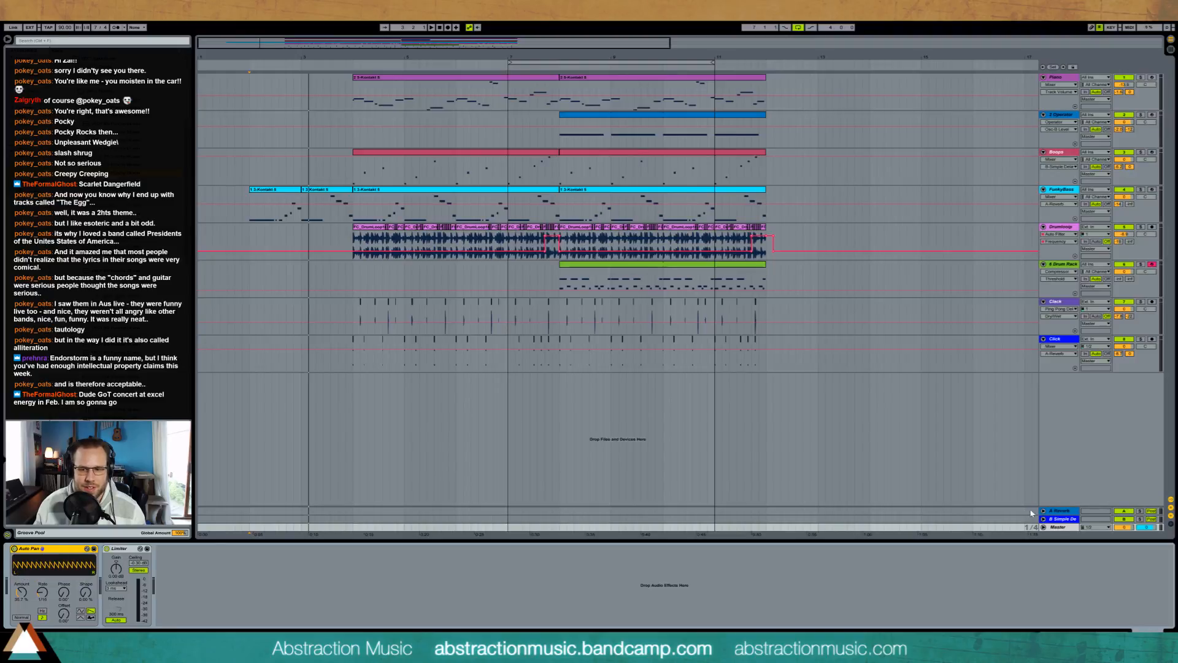
left_click(1043, 527)
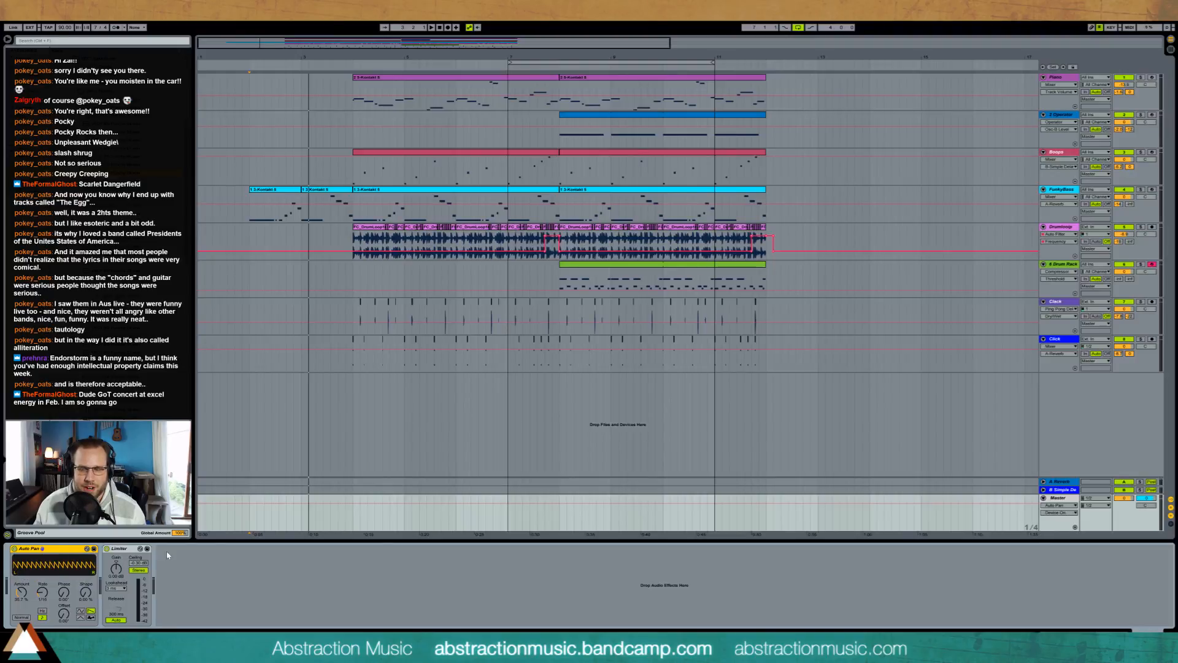
left_click(14, 549)
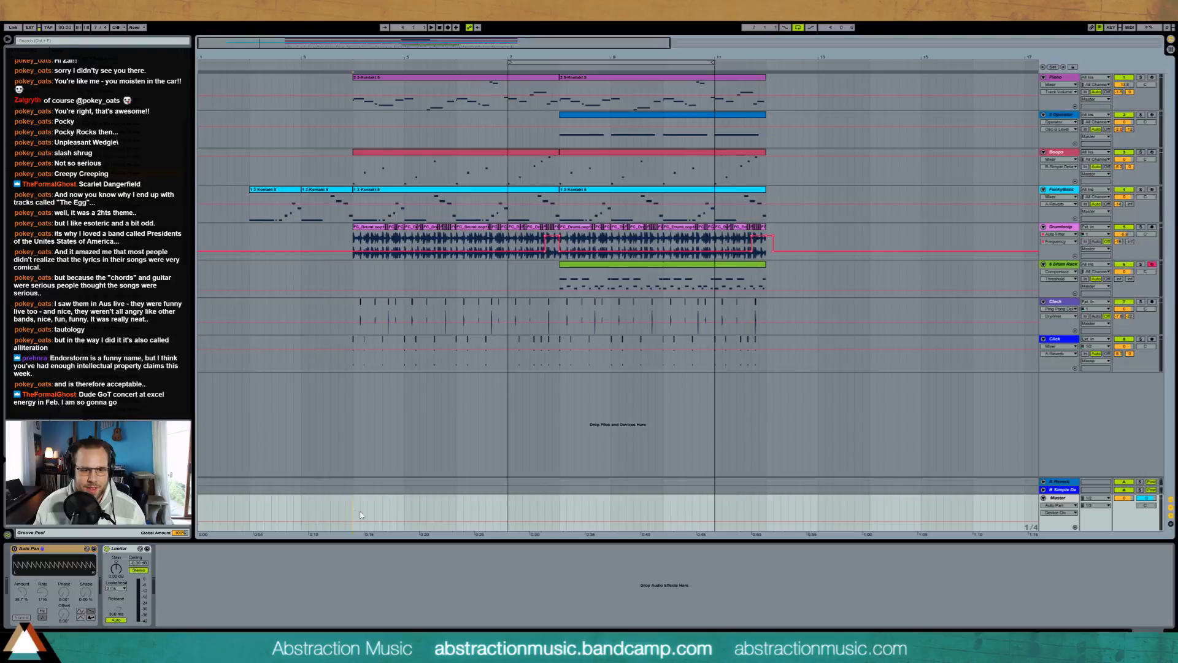
left_click_drag(355, 510, 397, 496)
left_click(309, 529)
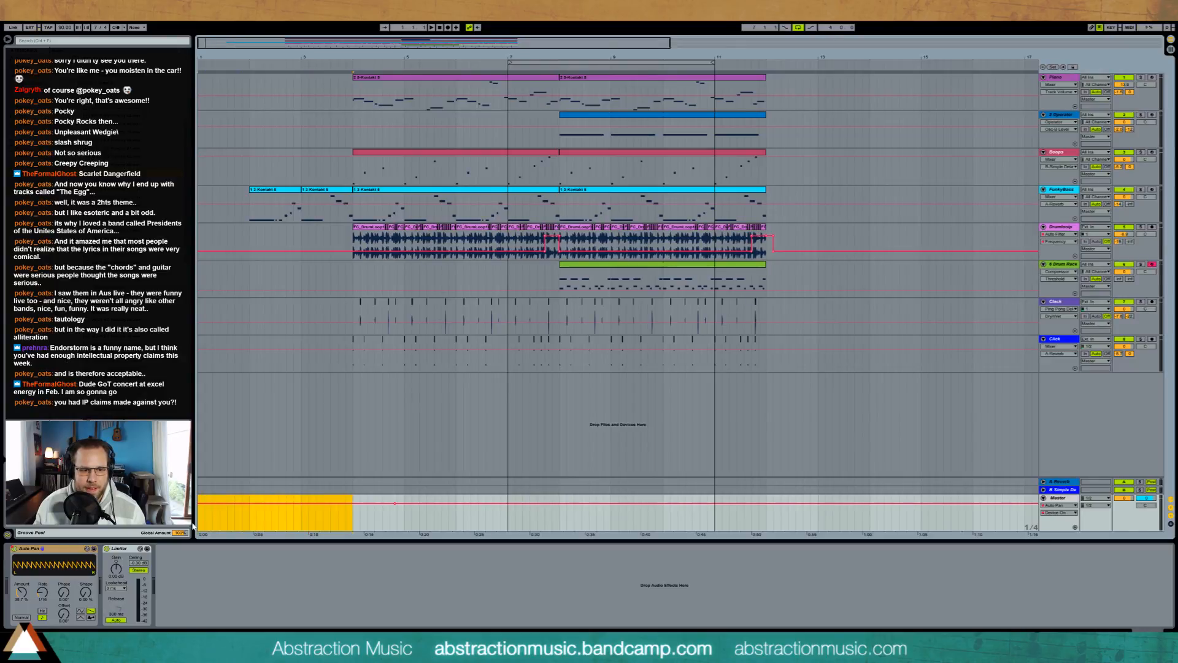
left_click_drag(333, 505, 212, 528)
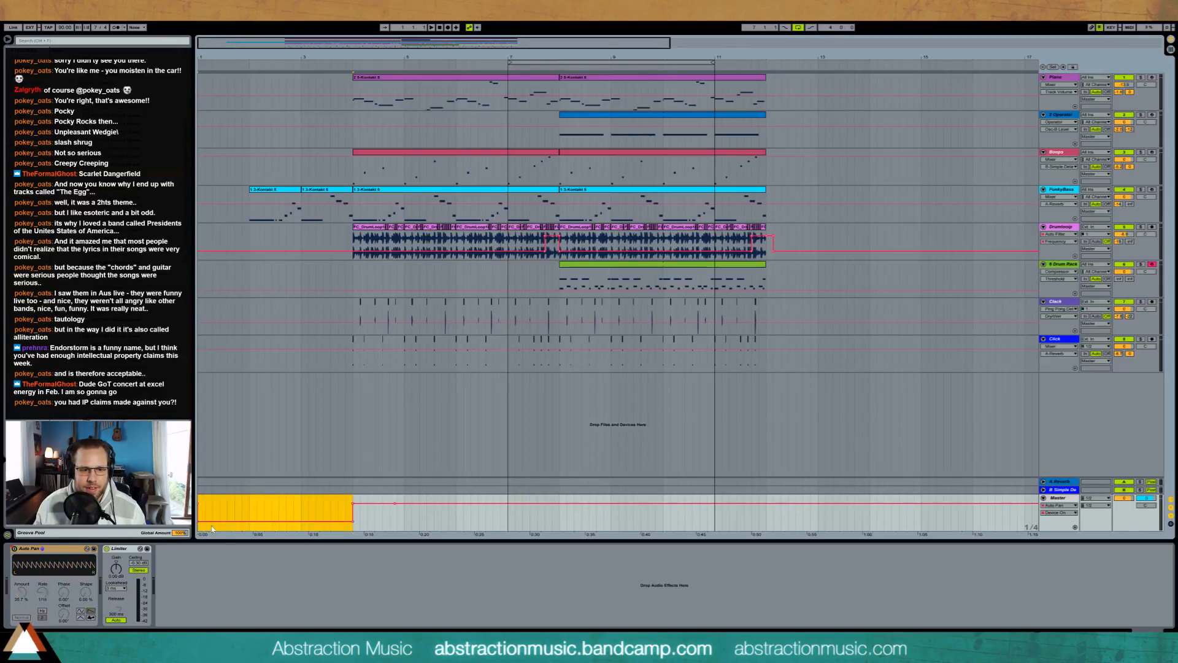
left_click(375, 516)
left_click(395, 503)
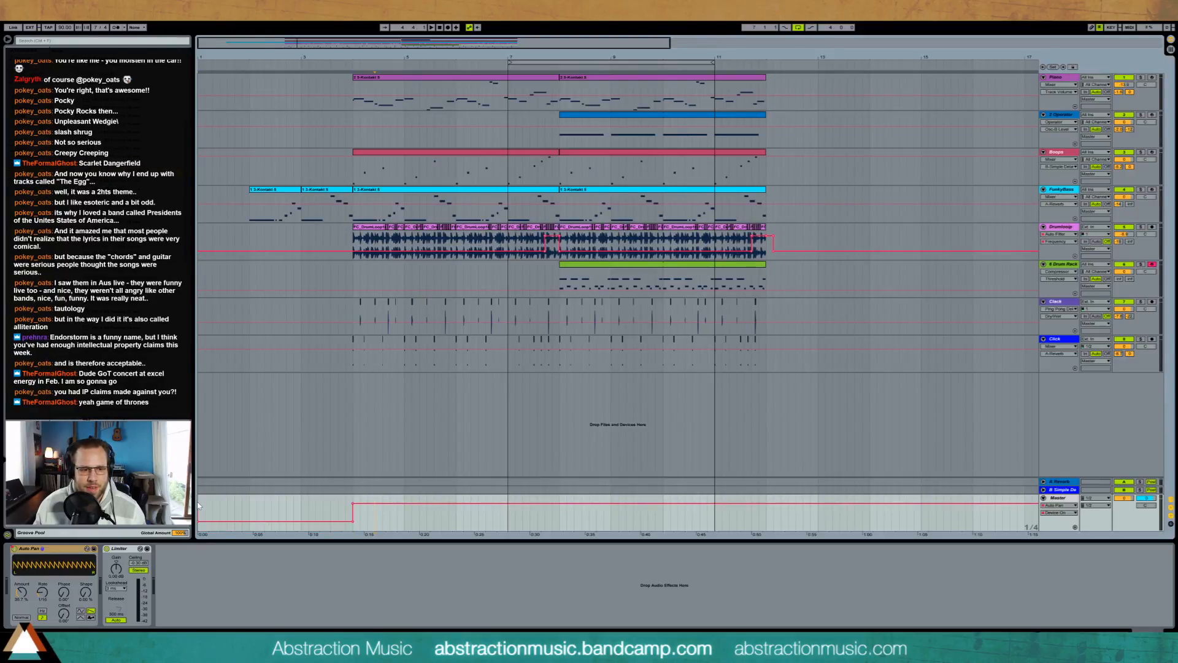
Step: Play the bass intro from bar 2 to audition it with Auto Pan off
left_click(250, 509)
key("space")
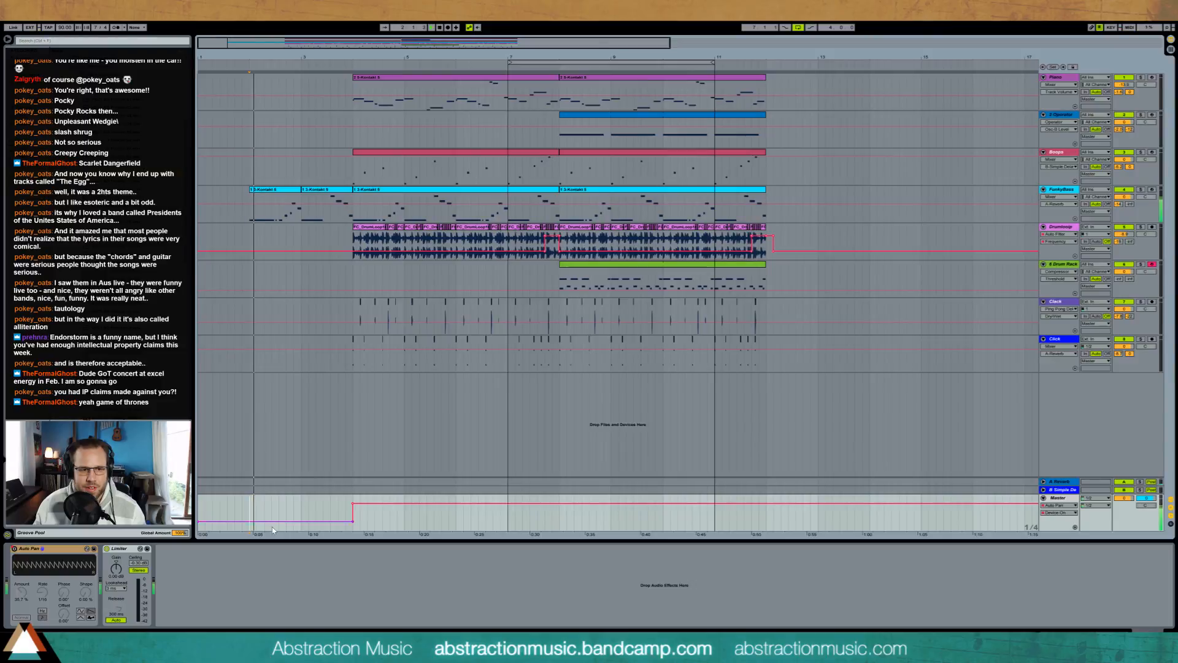
key("space")
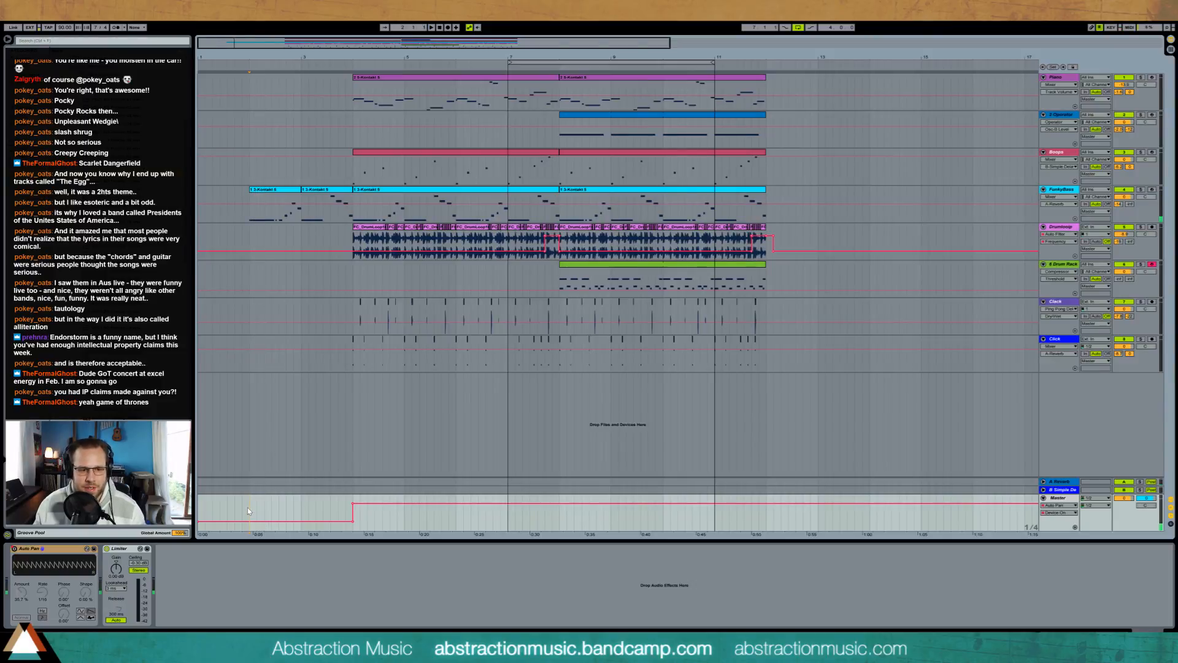
key("space")
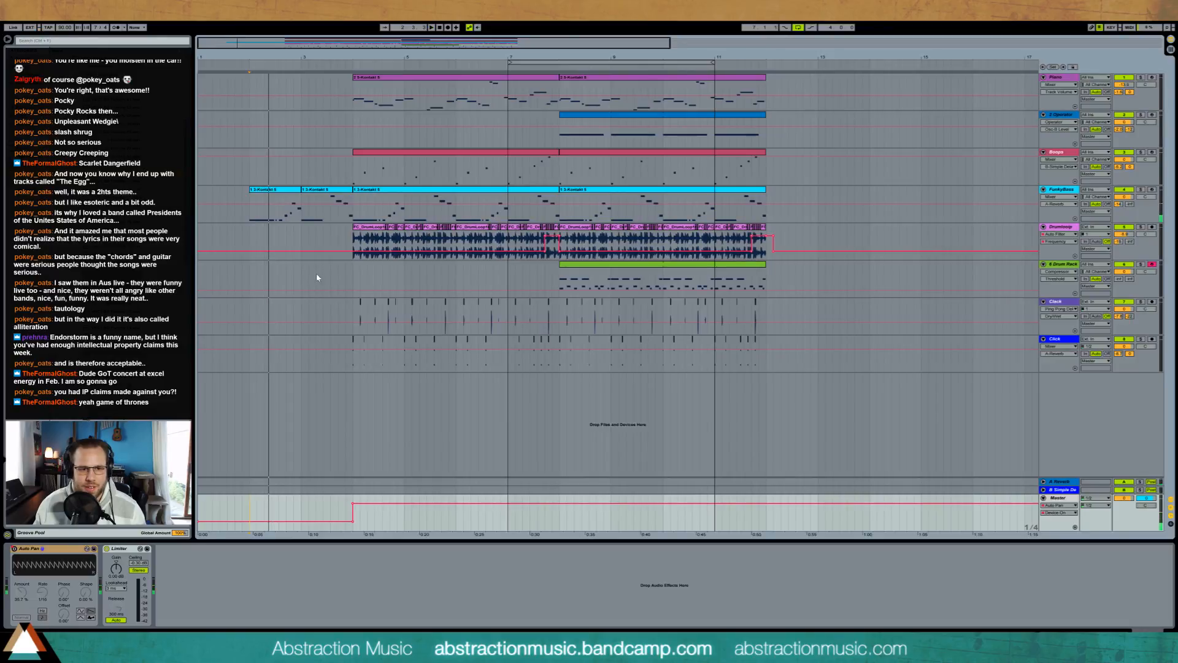
Step: Copy the first two bars of the Boops clip to bar 2 and play the intro
left_click_drag(353, 179, 452, 182)
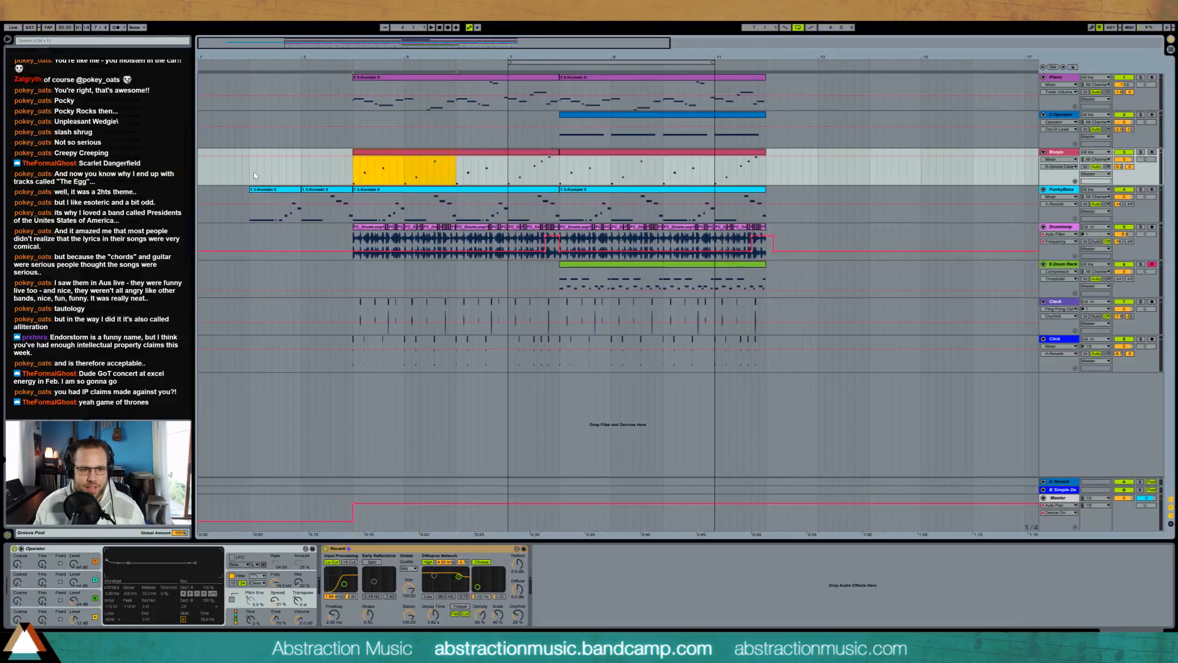
left_click_drag(255, 176, 353, 178)
key("space")
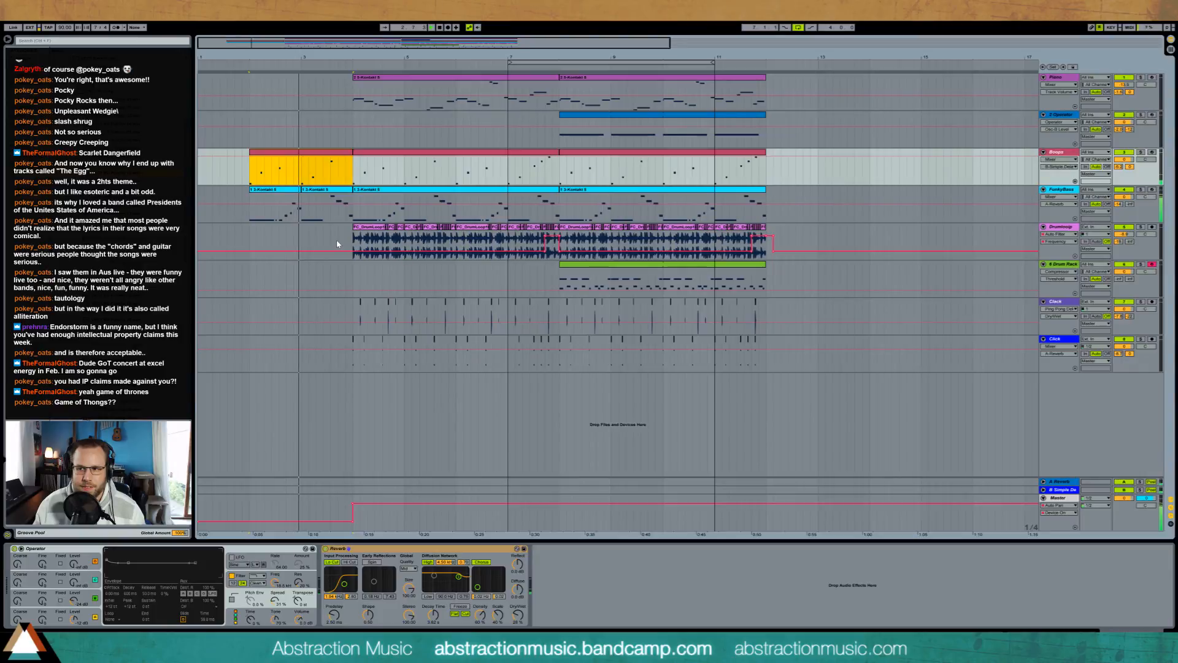
Step: Copy the first two bars of the Drumloop clips to bar 2
left_click_drag(353, 241, 457, 245)
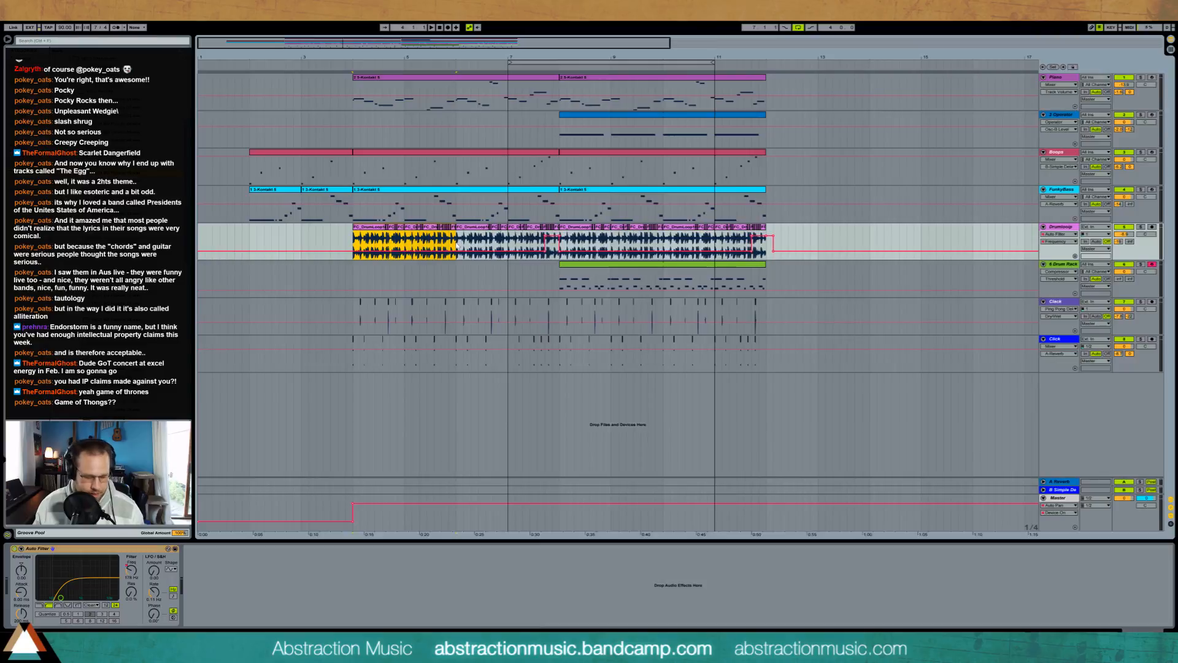
left_click(252, 235)
key("ctrl+v")
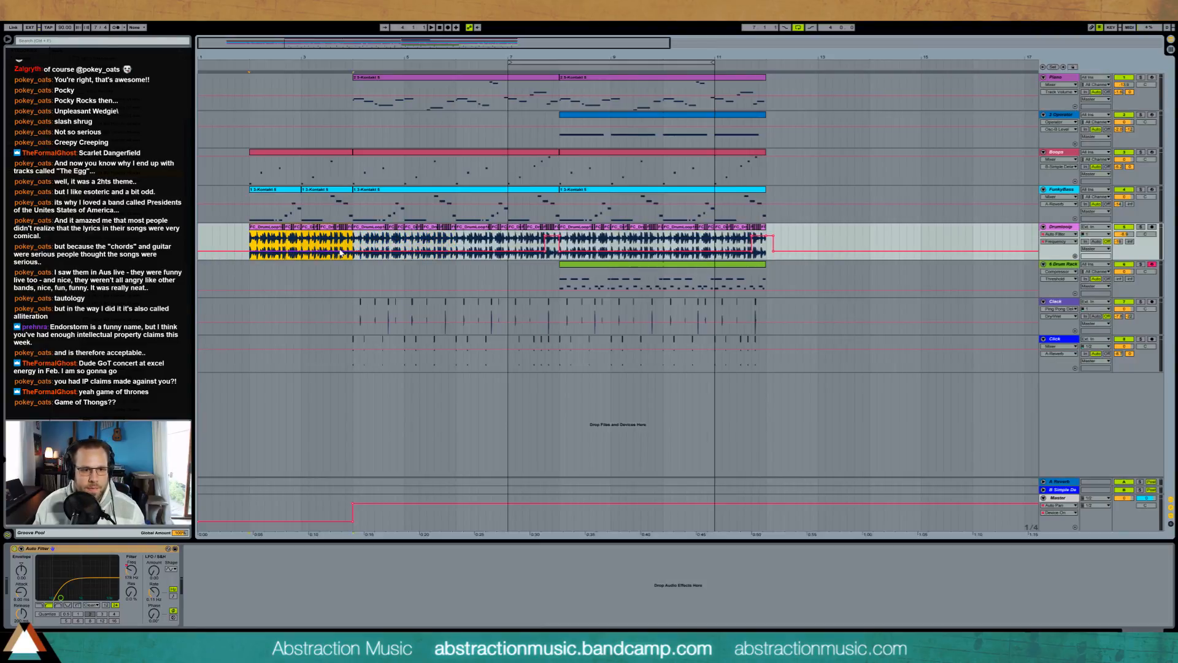
Step: Raise the Drumloop Auto Filter frequency automation up to bar 4 and play the intro into the main section
key("space")
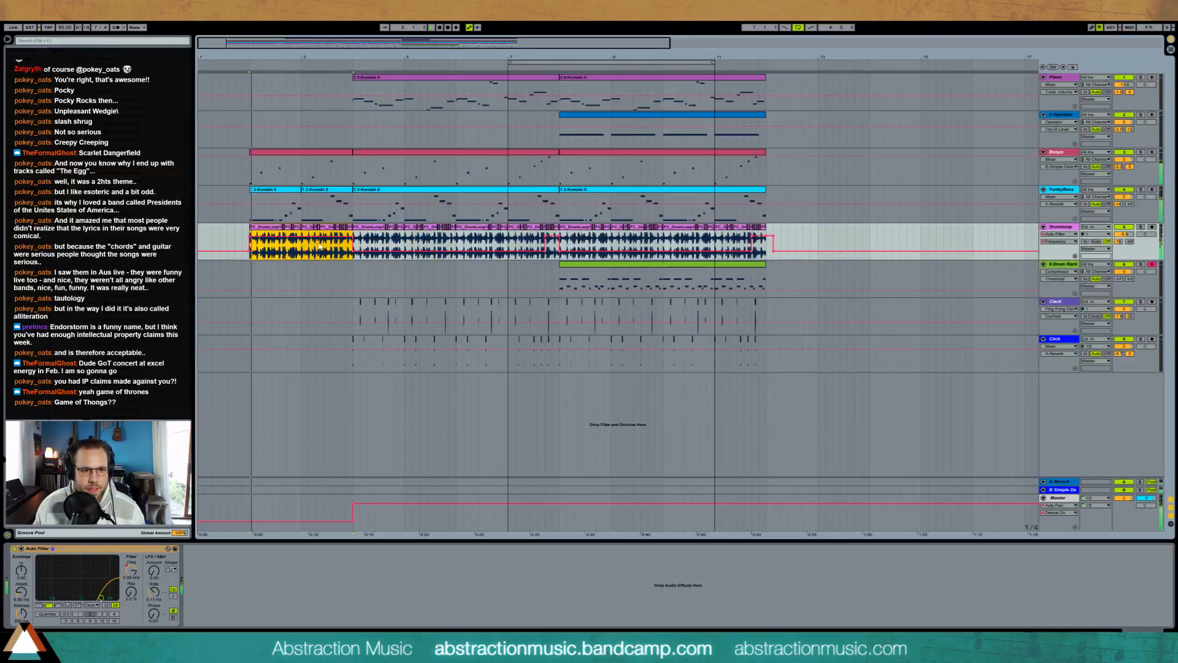
left_click(235, 252)
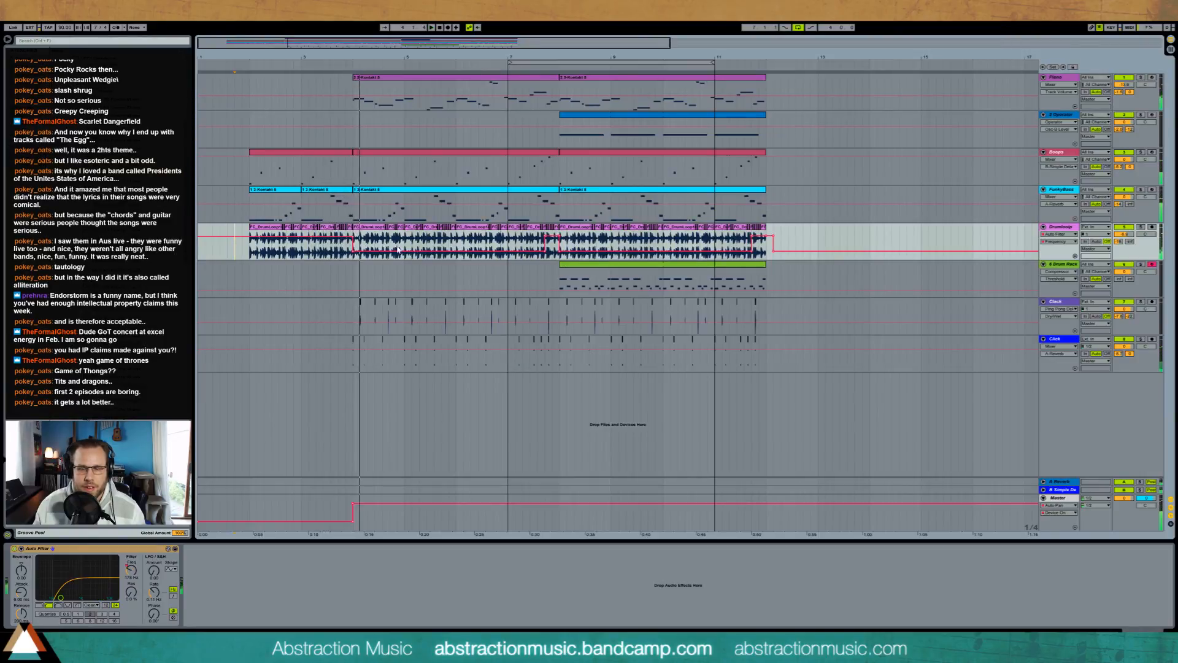
left_click(356, 265)
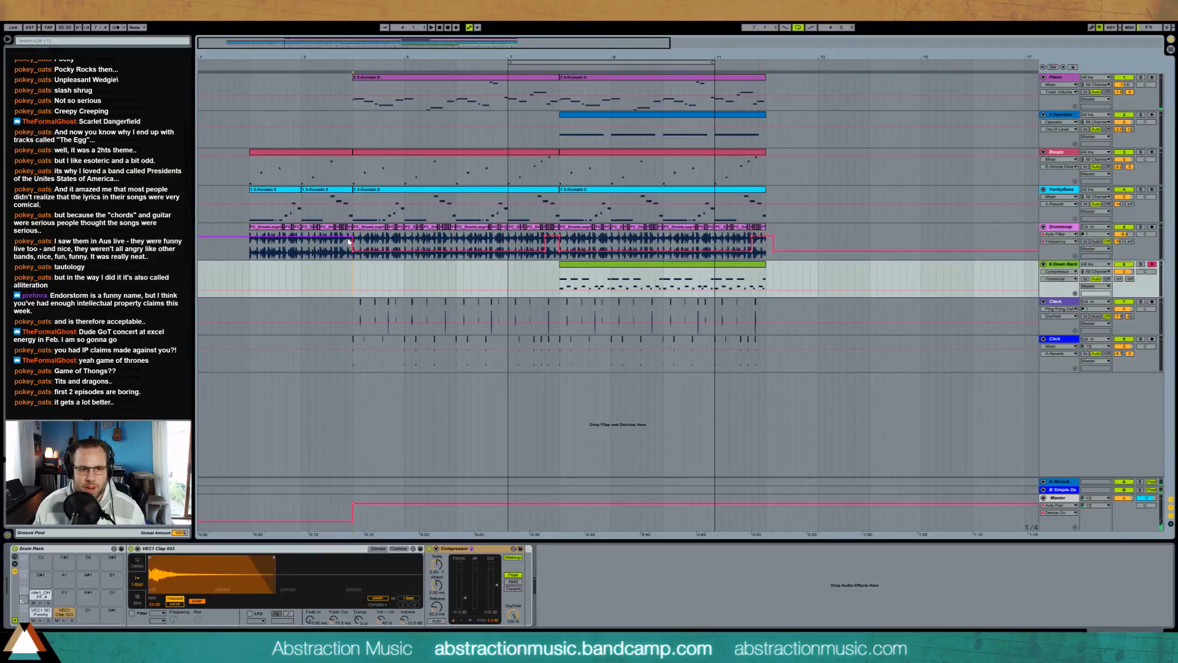
Step: Shape the Drumloop Auto Filter frequency automation into a short downward ramp just before bar 4 and play the transition
left_click(347, 241)
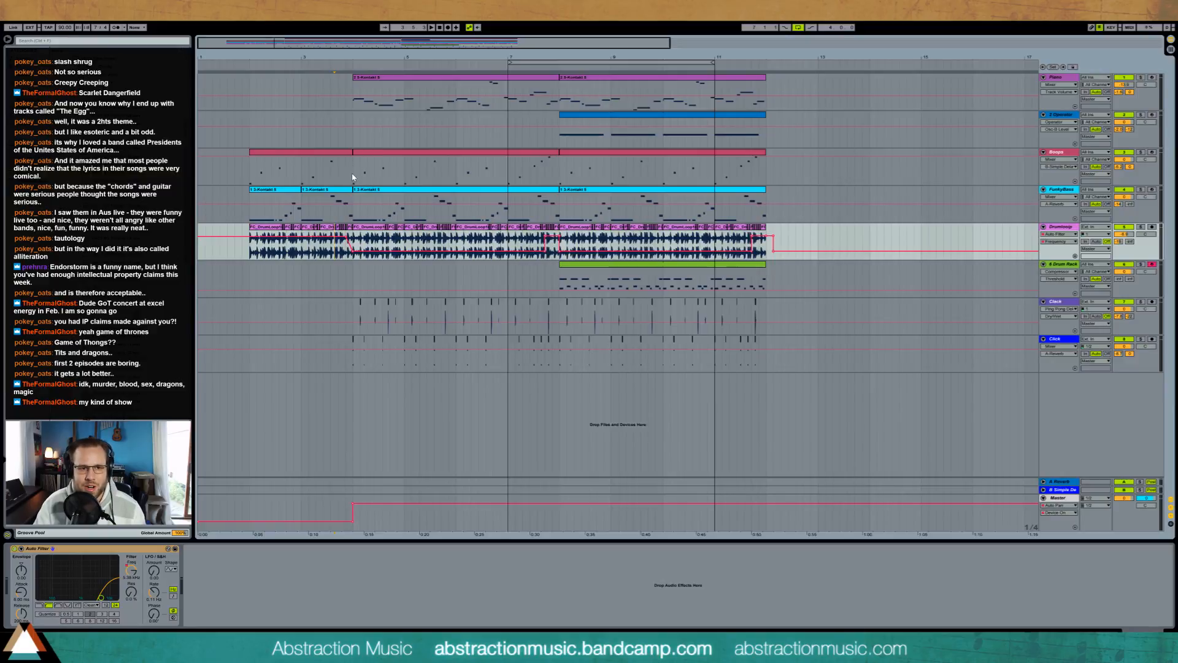
left_click_drag(352, 179, 247, 257)
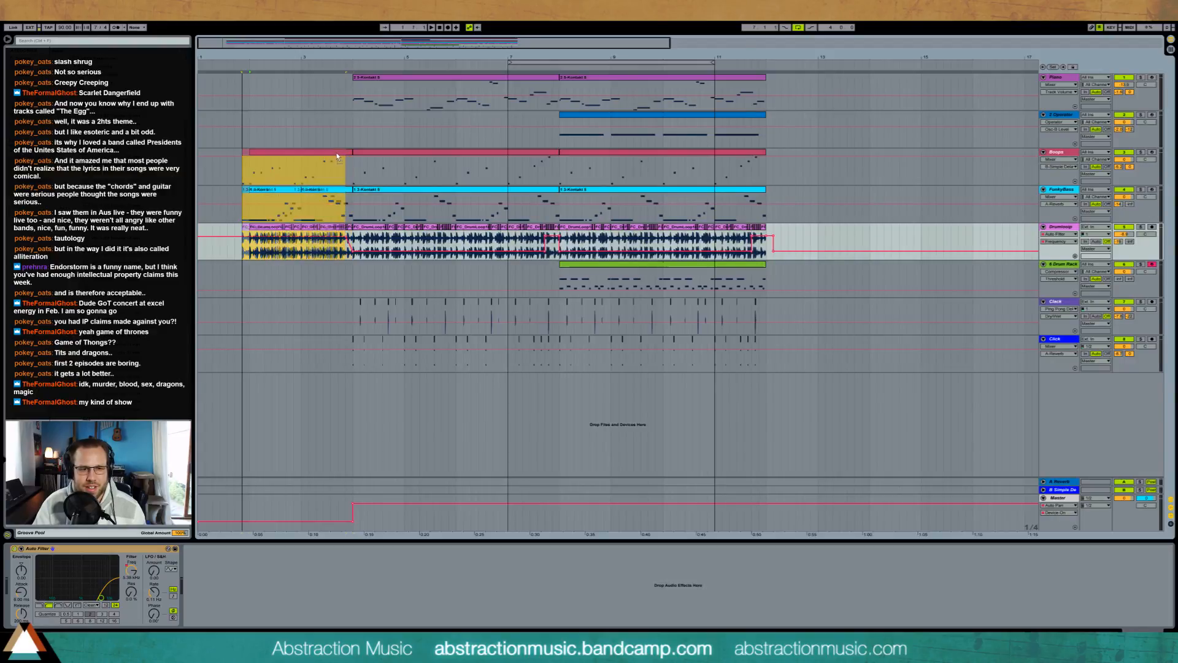
left_click(337, 168)
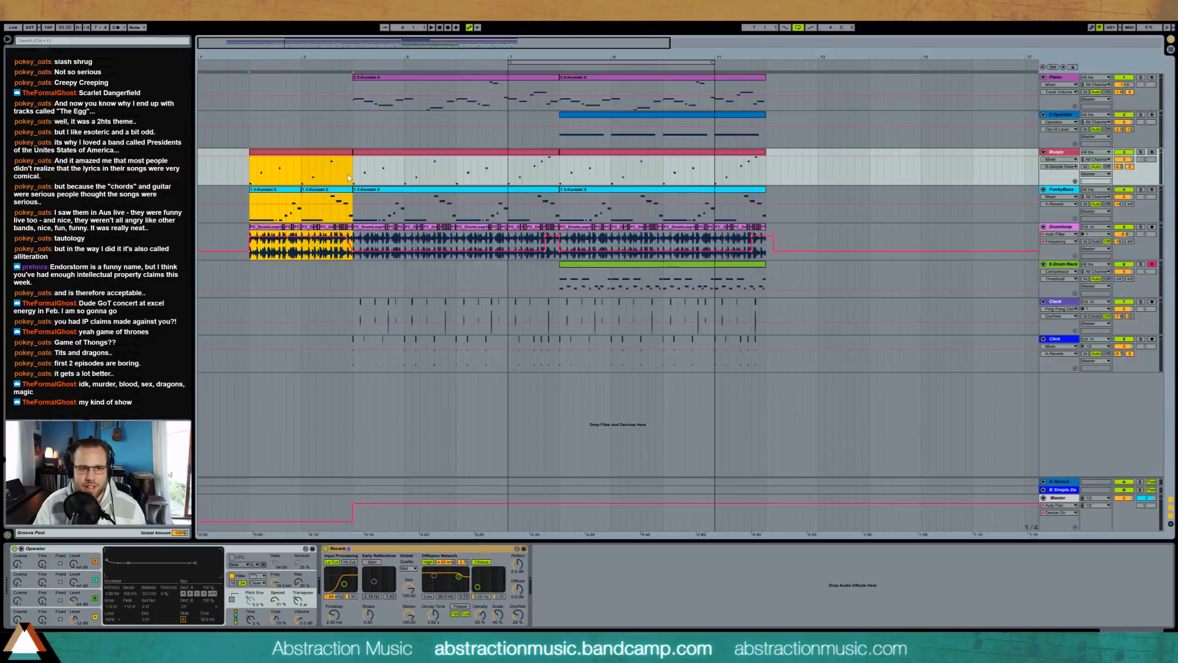
left_click(251, 255)
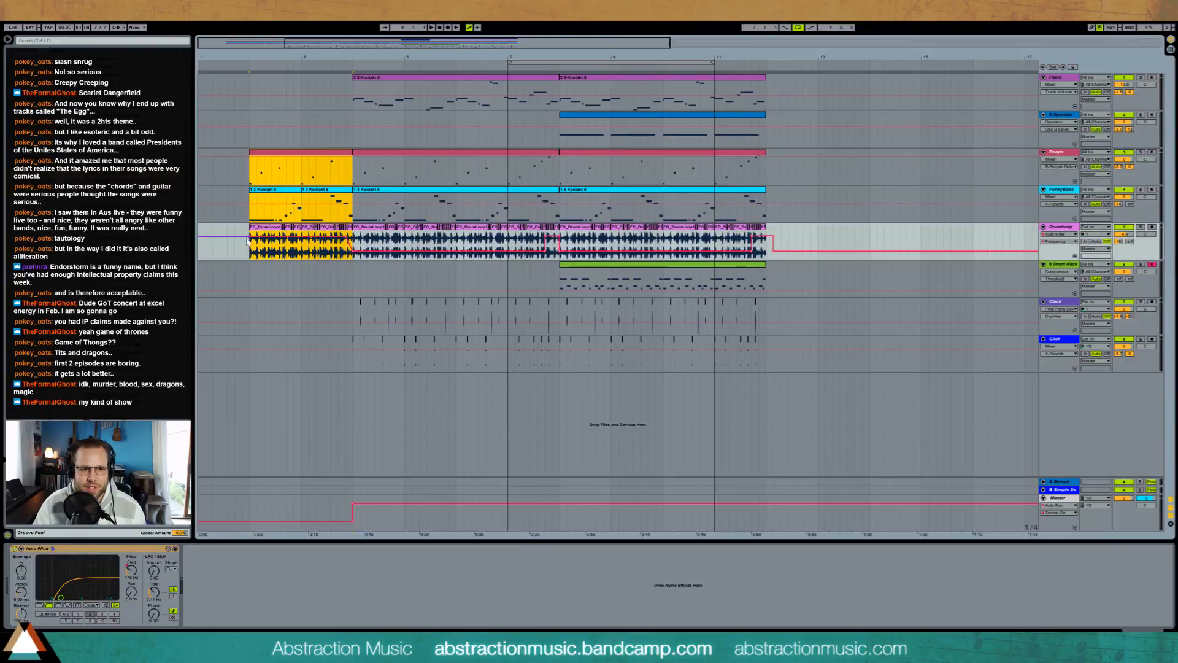
left_click(342, 257)
key("space")
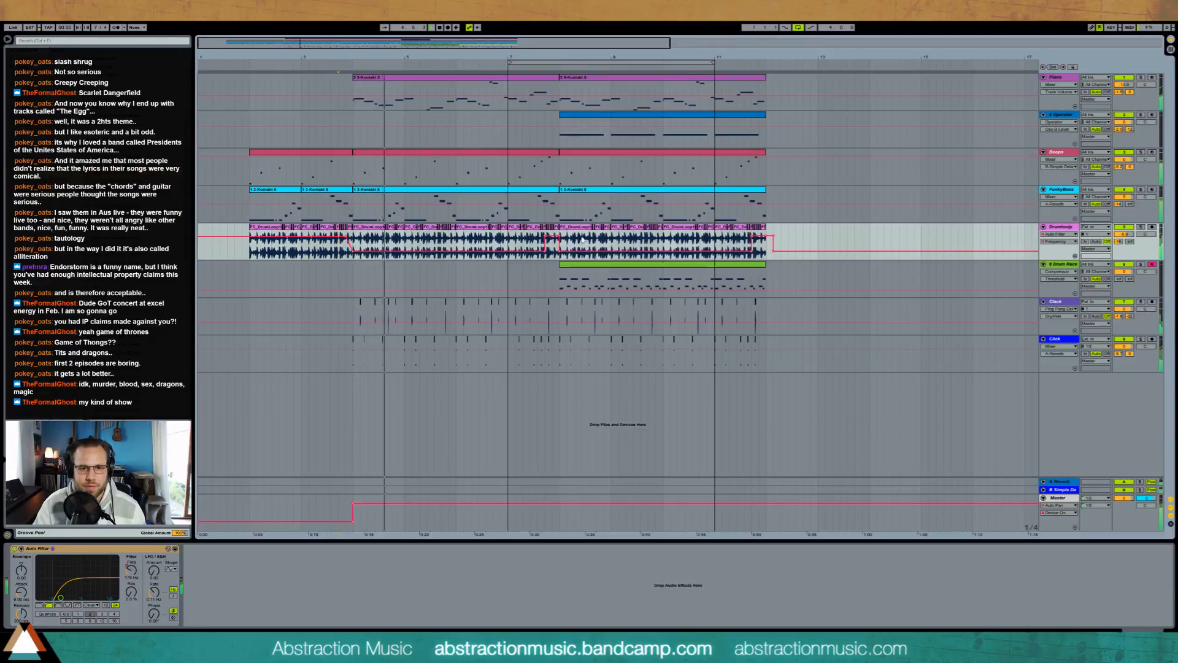
Step: Move the loop to start at bar 8, then adjust the Piano track's Compressor threshold and release and audition it
left_click_drag(596, 62, 646, 62)
left_click(488, 109)
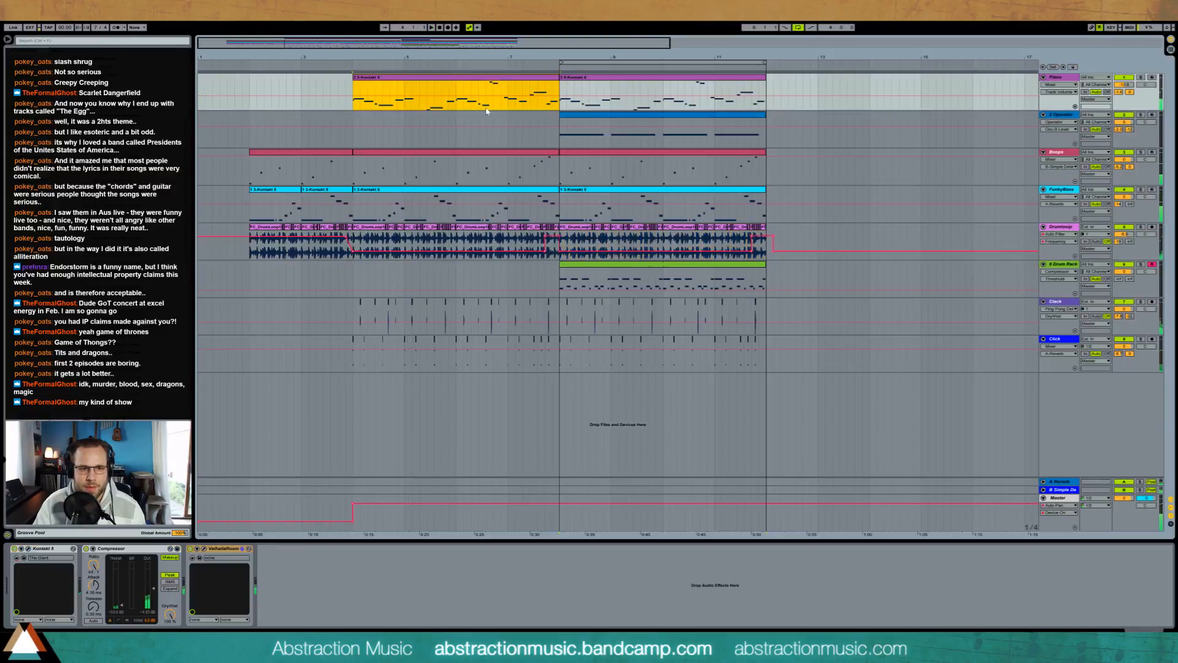
left_click(121, 606)
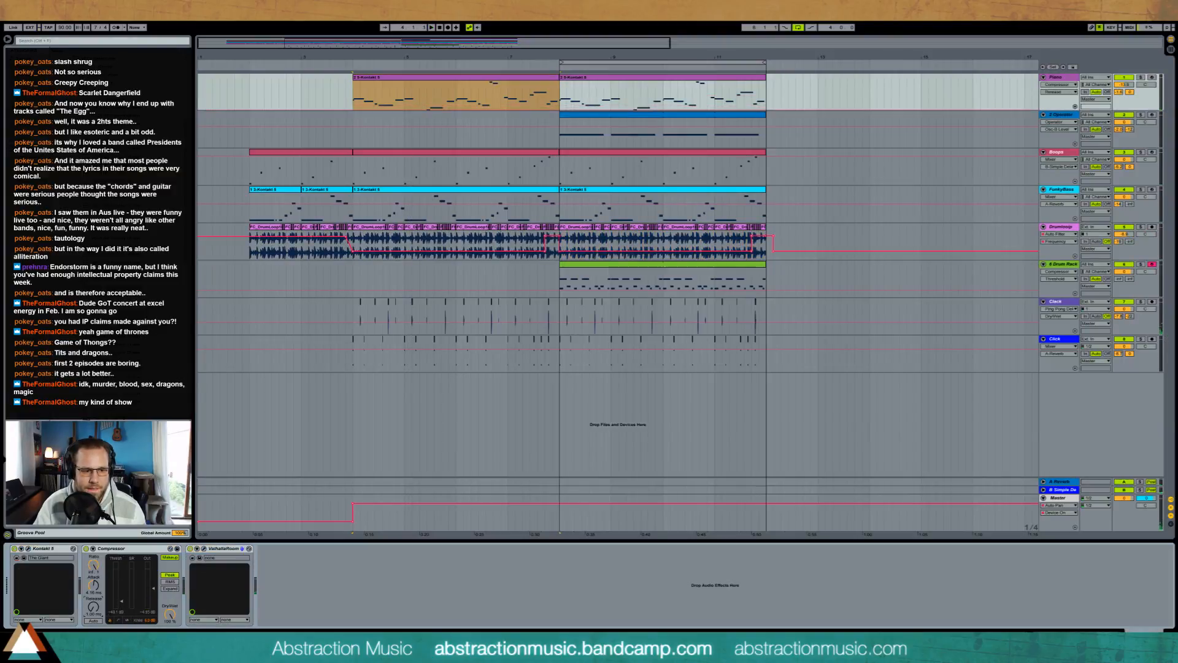
key("space")
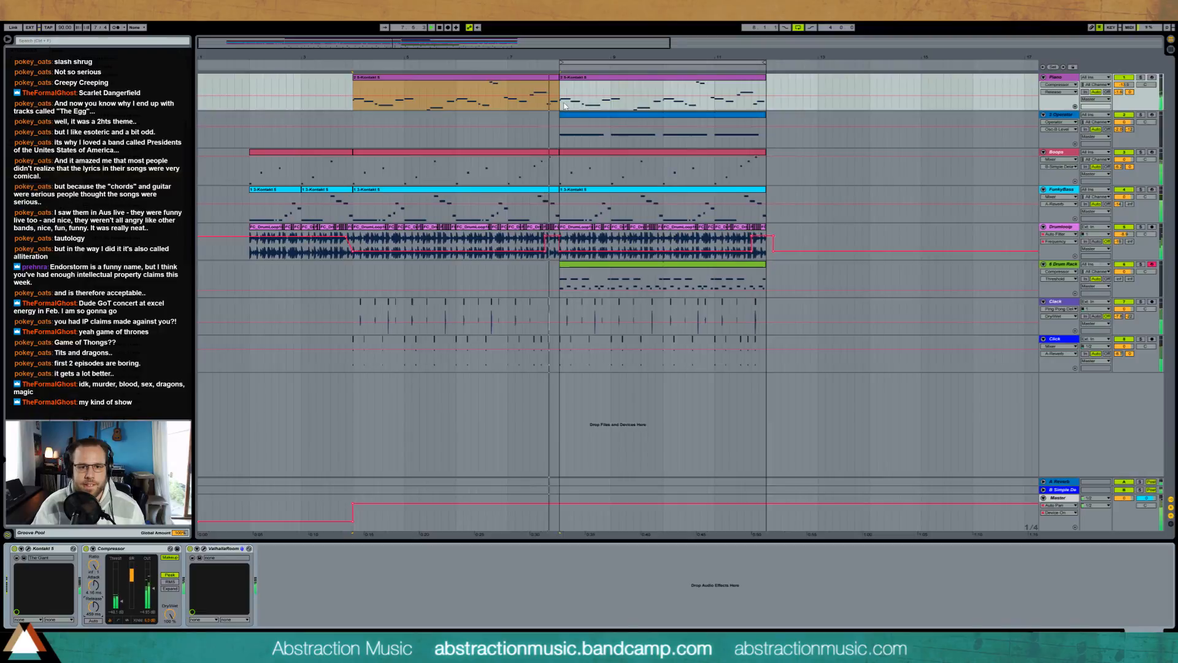
key("space")
Step: Move the clips of all tracks from bars 8 to 12 four beats later and shift the loop to match
left_click_drag(562, 105, 765, 365)
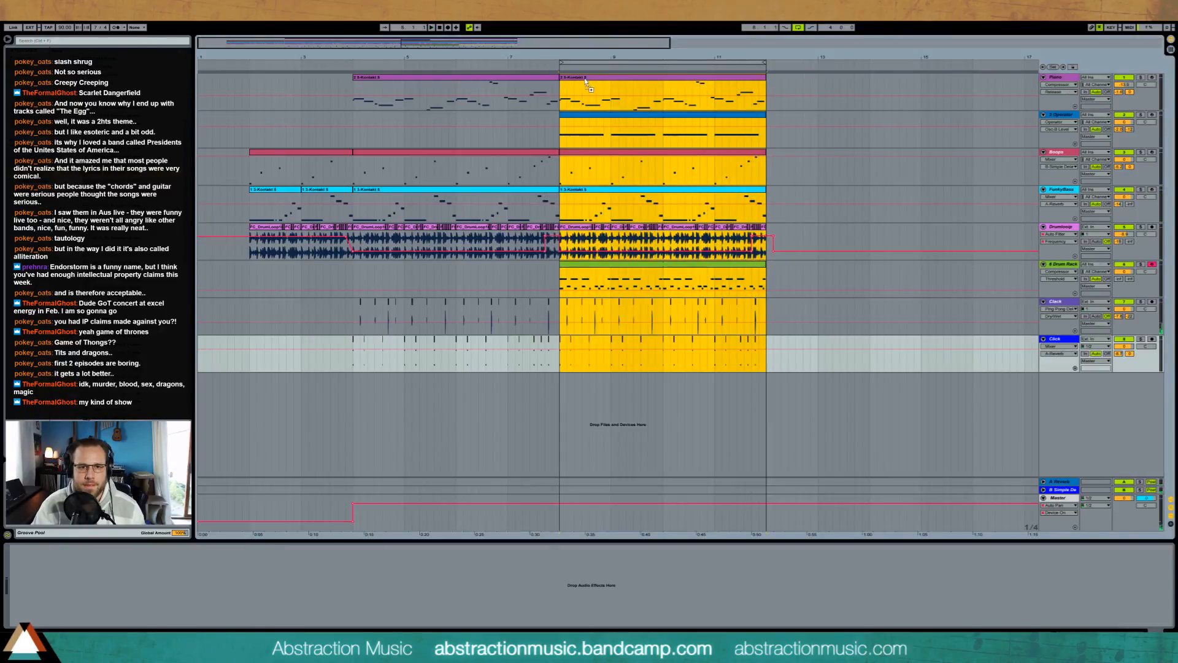
left_click_drag(579, 81, 614, 64)
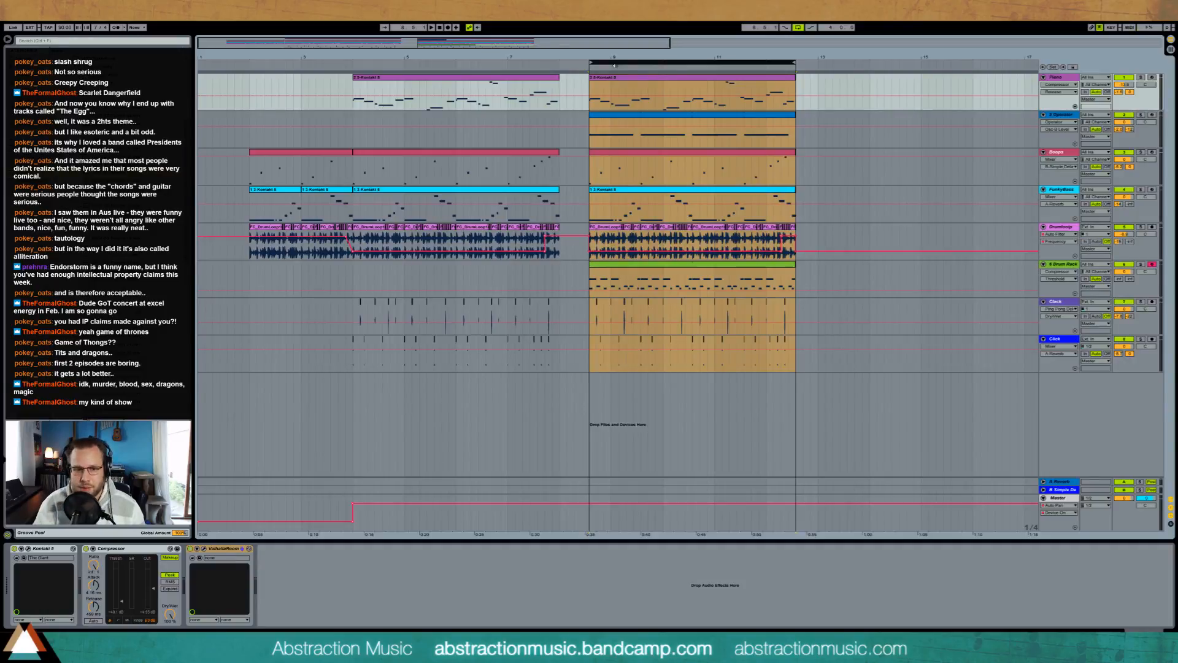
left_click(565, 366)
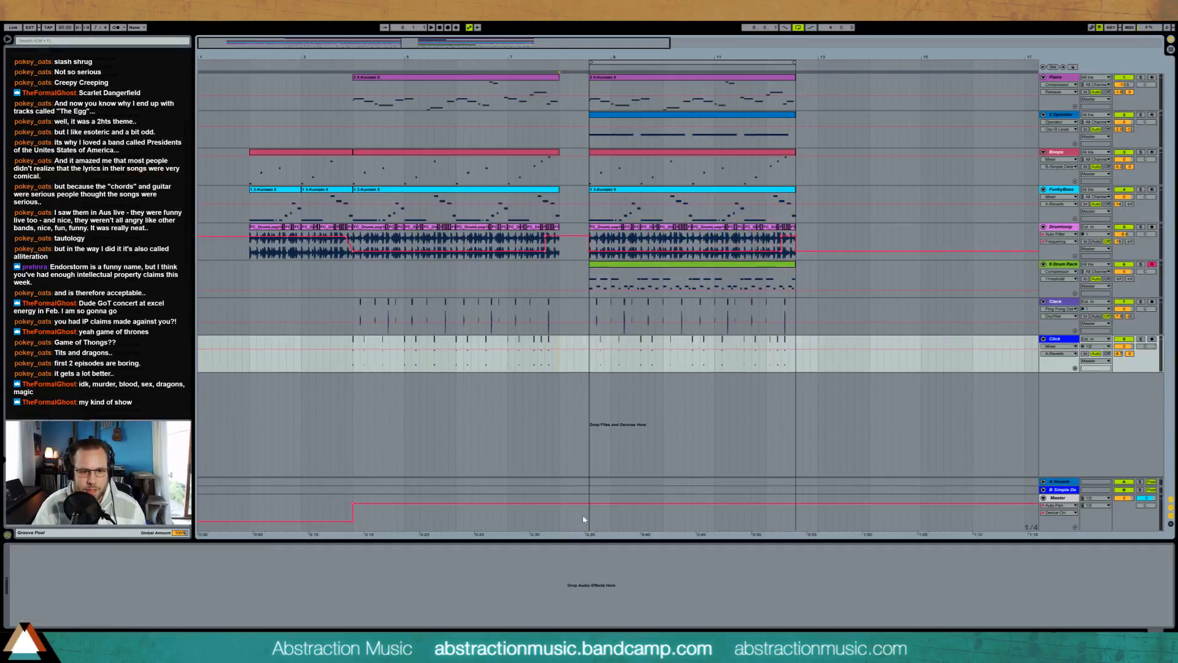
Step: Draw a Master Auto Pan amount automation ramp rising to maximum across the four-beat gap, dropping back where the next section starts
left_click(583, 520)
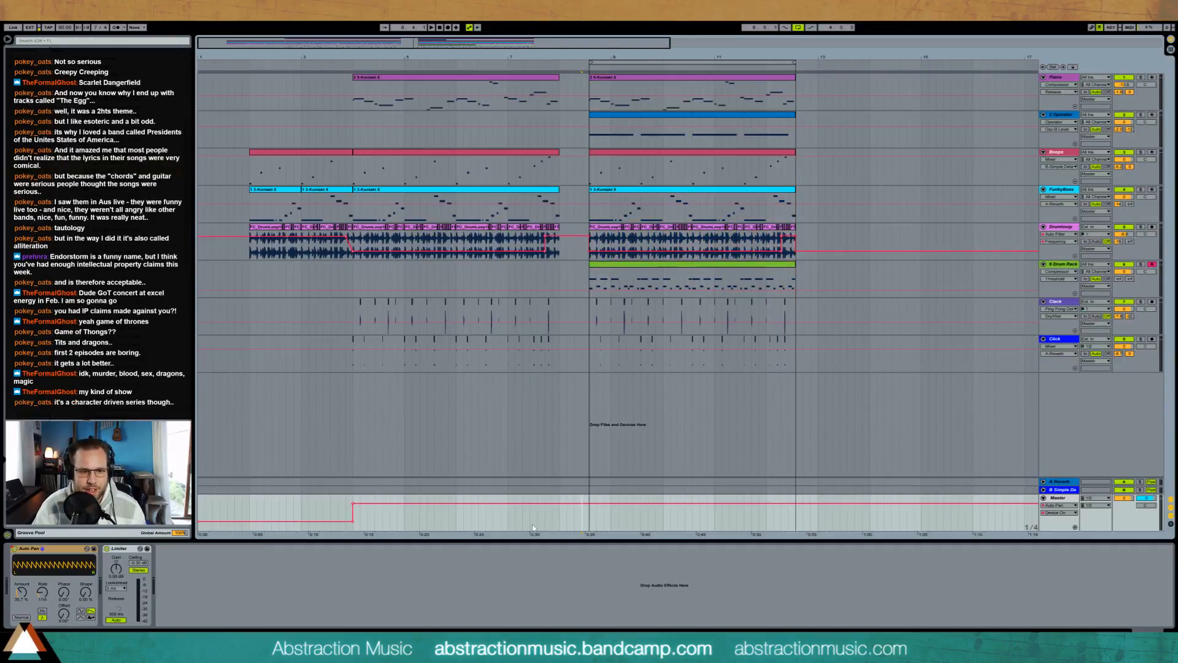
left_click_drag(560, 514, 583, 508)
left_click(560, 509)
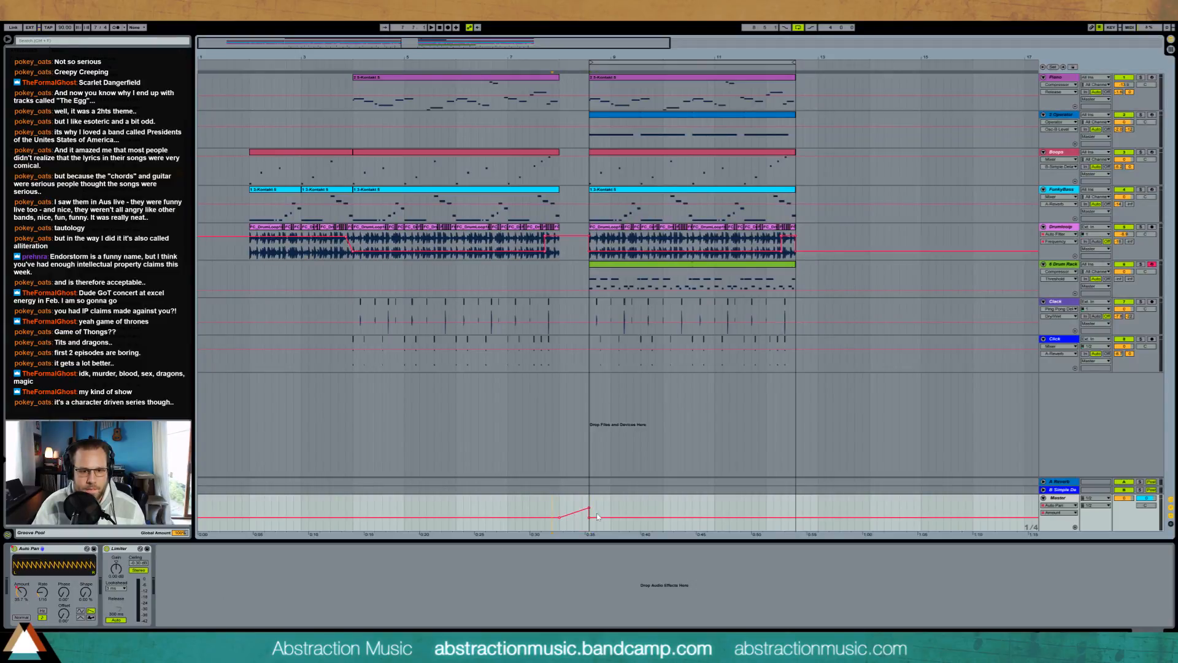
left_click_drag(590, 509, 590, 499)
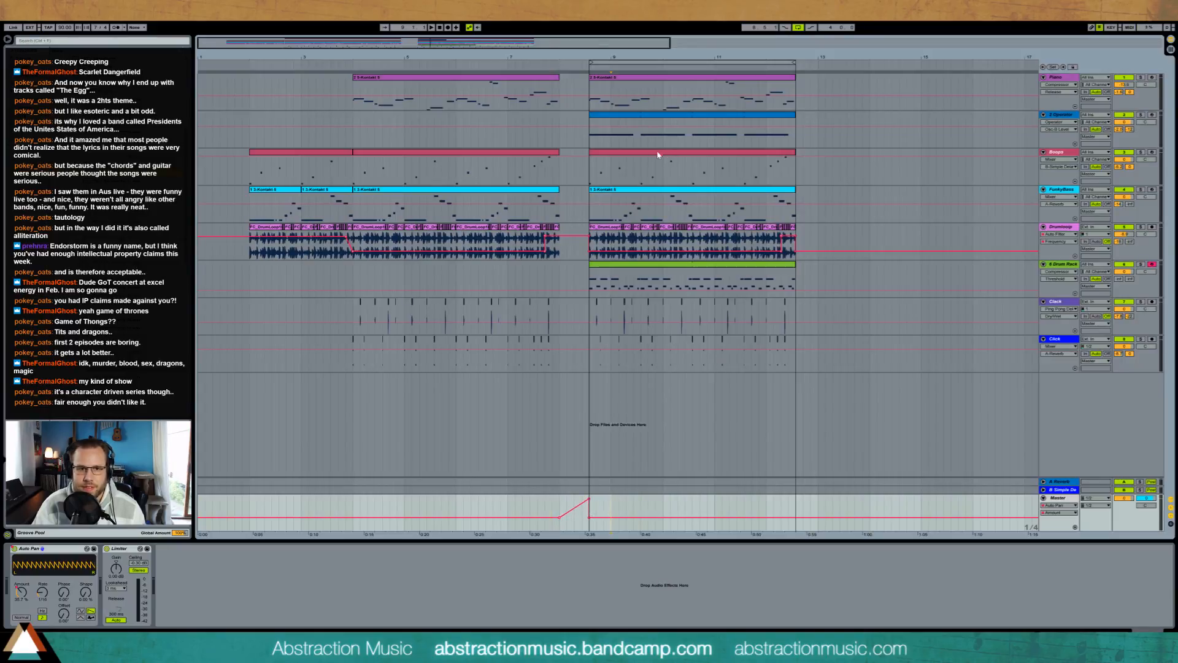
Step: Insert a 4/4 time signature change at bar 8, where the four-beat gap begins
left_click_drag(418, 45, 473, 86)
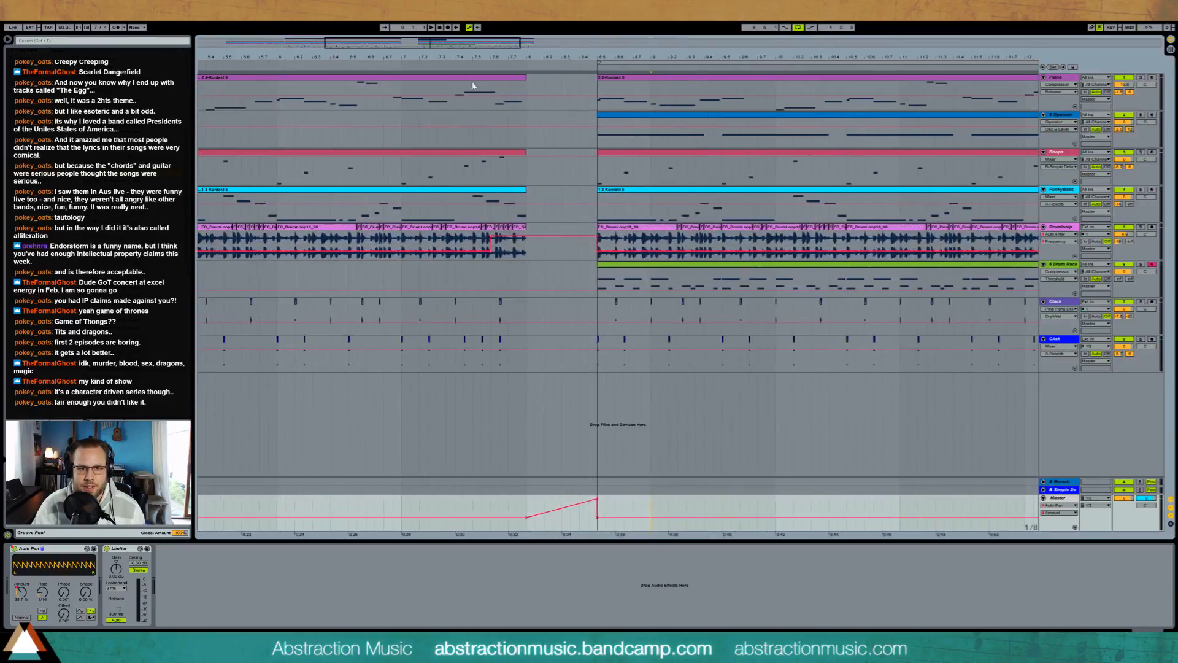
right_click(526, 67)
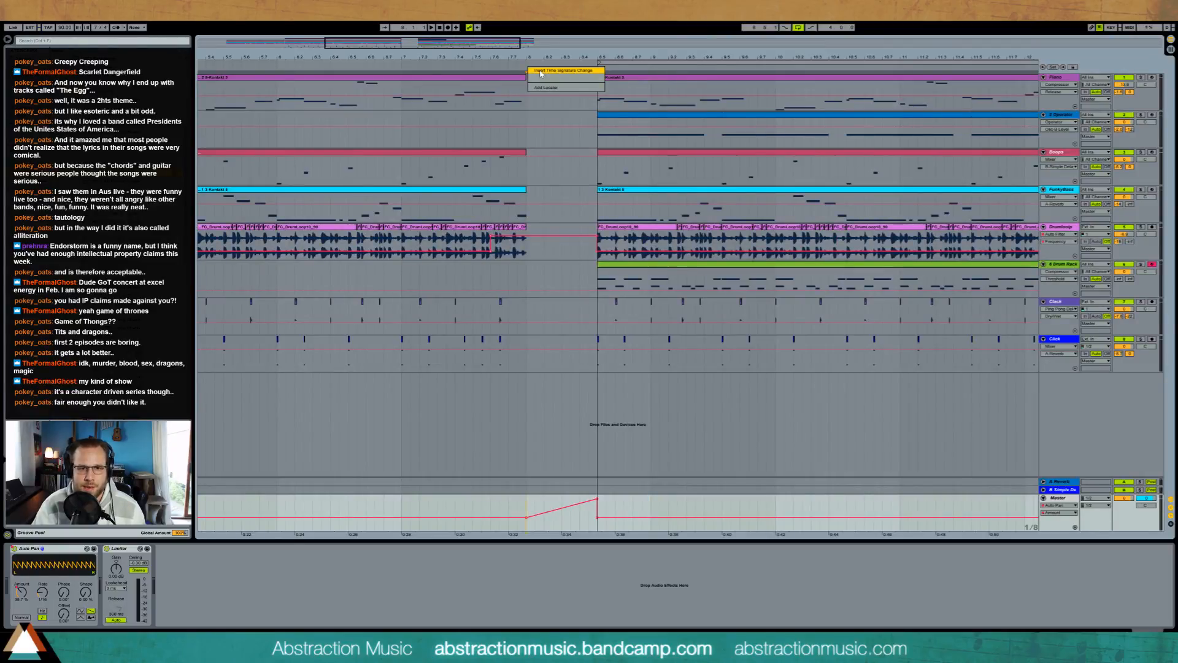
left_click(541, 71)
type("4/4")
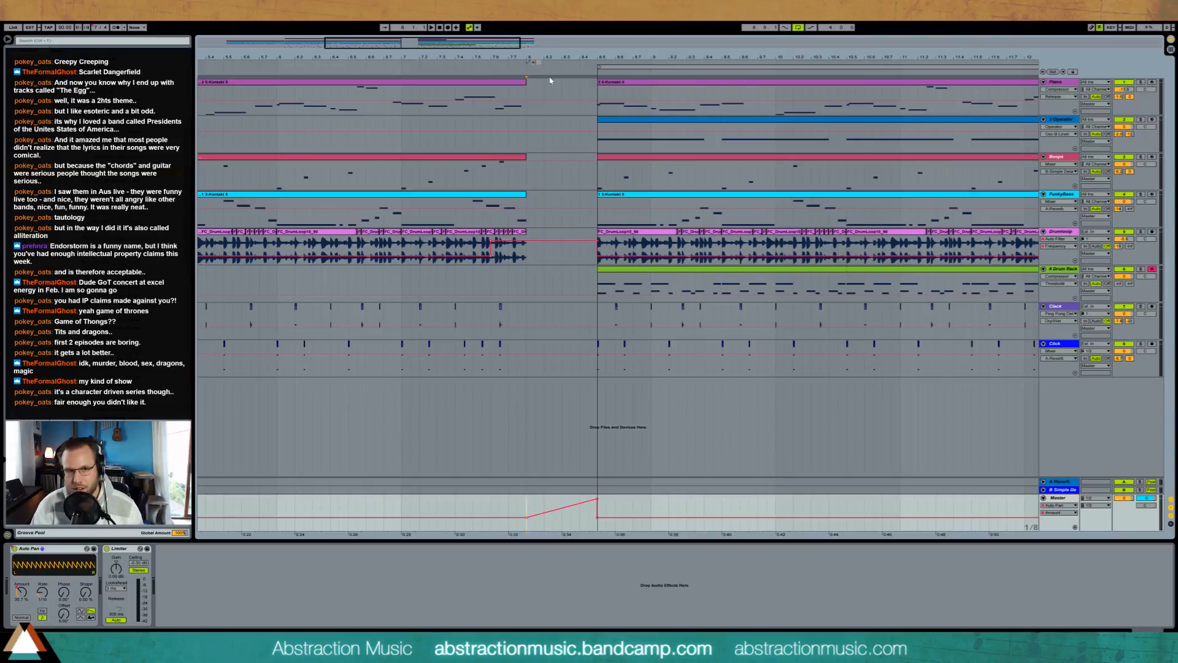
key("Return")
Step: Insert a 7/4 time signature change at the end of the gap, where the next section starts
right_click(598, 74)
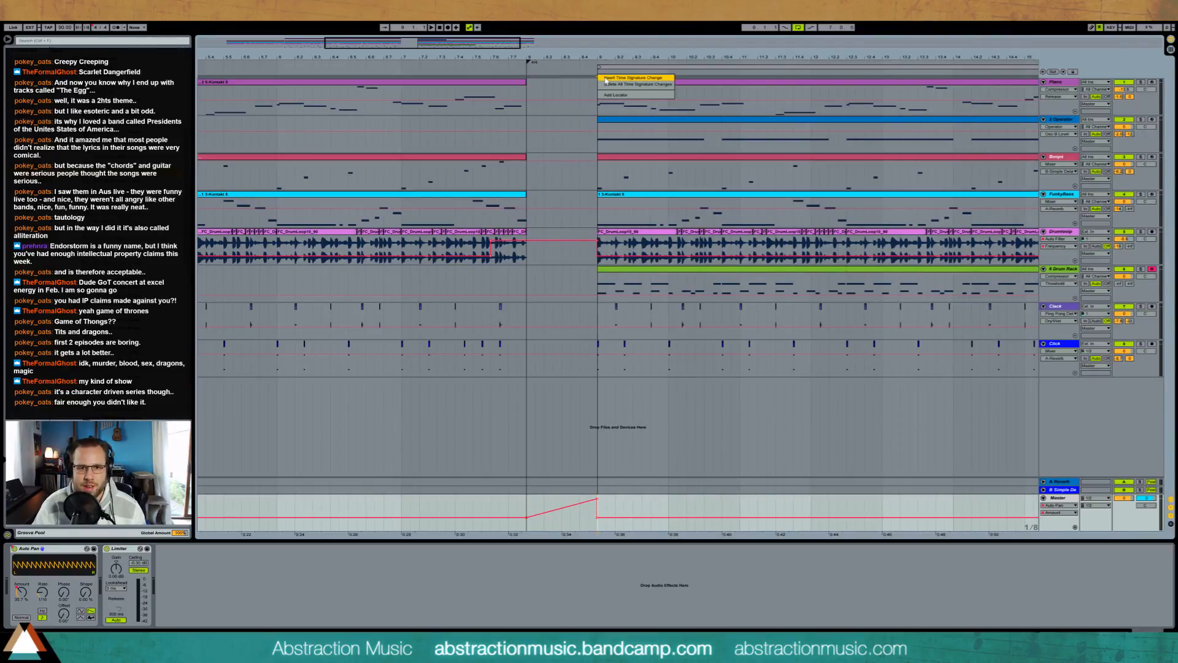
left_click(632, 78)
type("7/4")
key("Return")
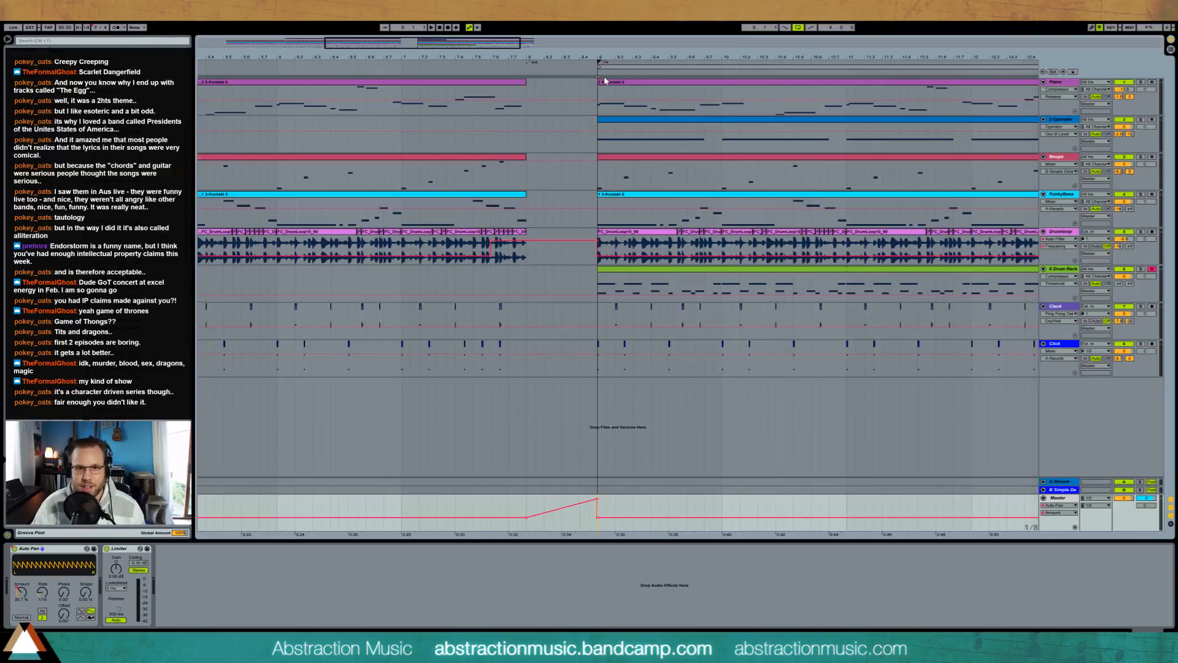
left_click_drag(411, 59, 409, 26)
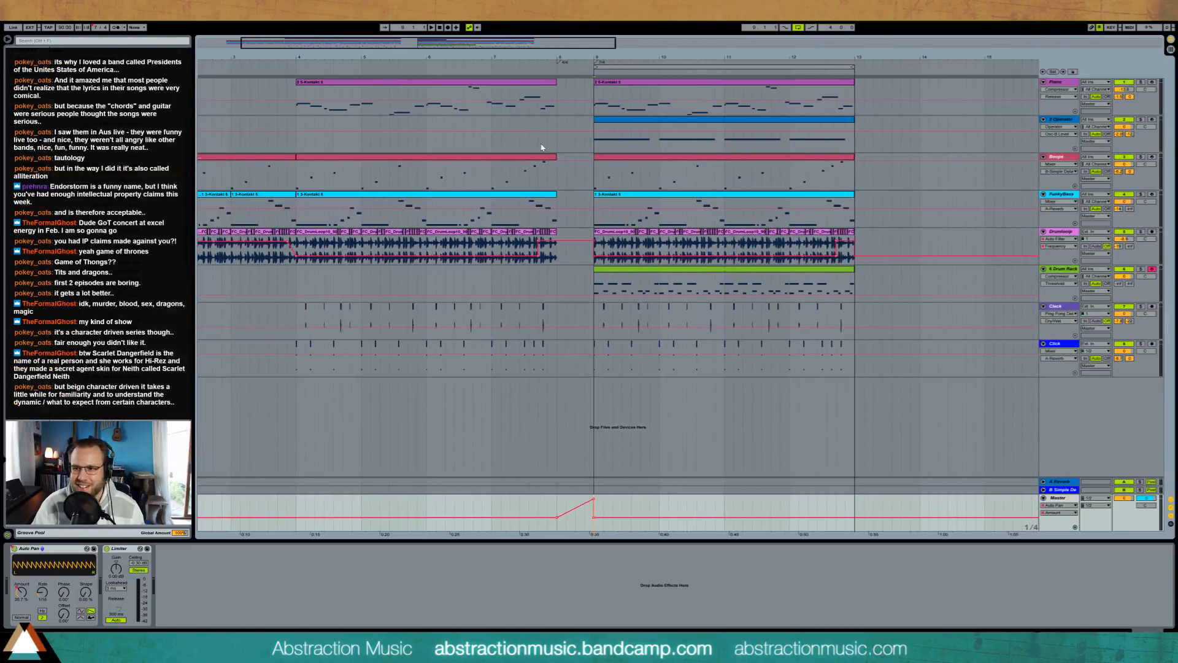
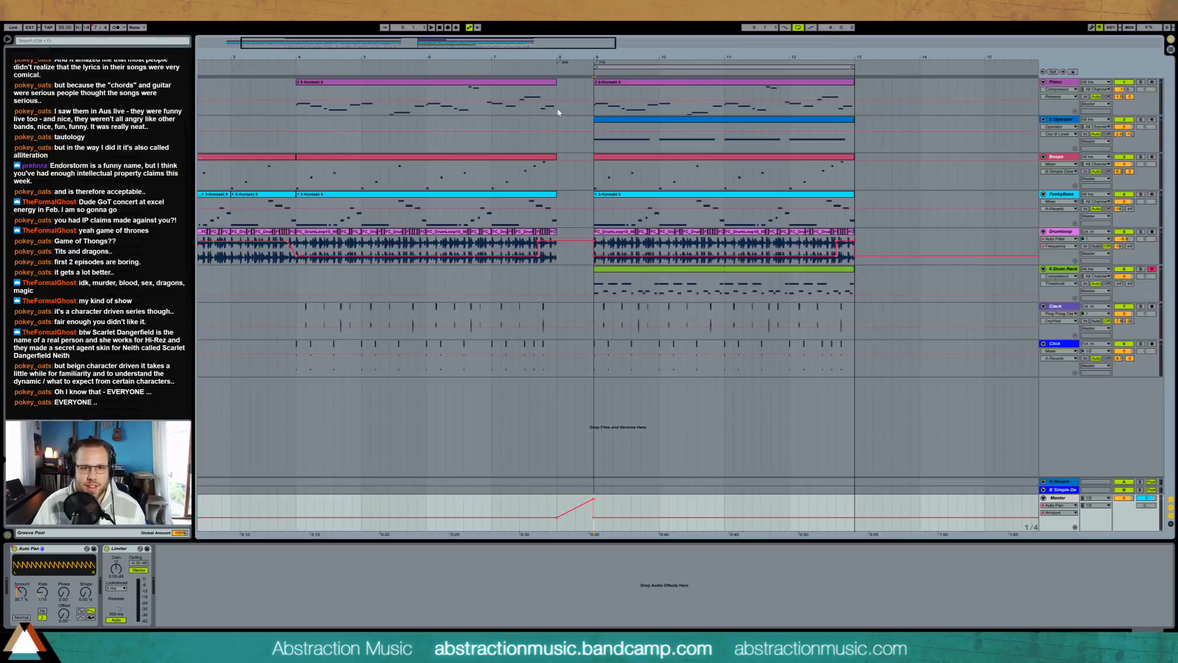
left_click_drag(558, 112, 571, 94)
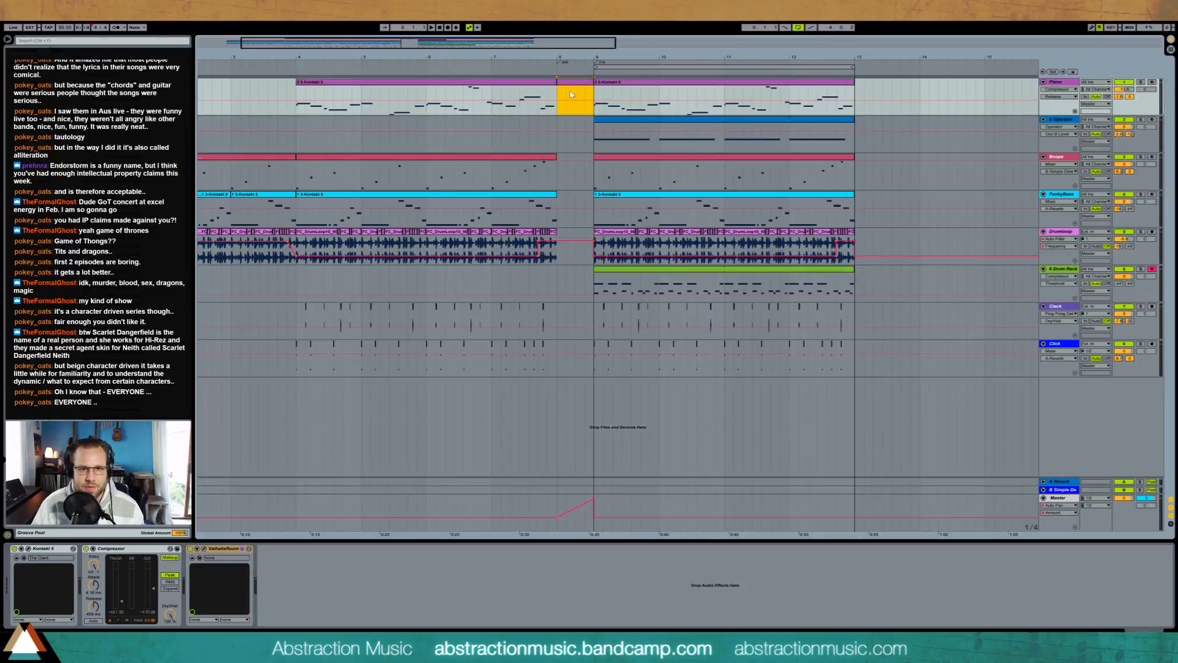
key("ctrl+shift+m")
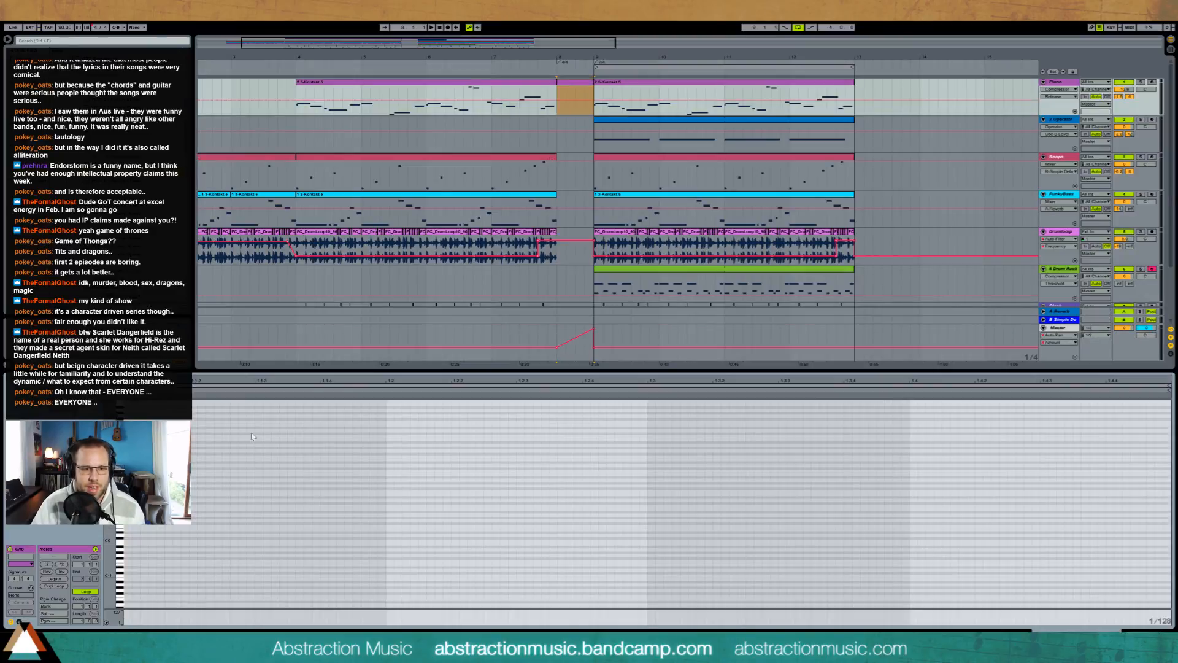
left_click(608, 90)
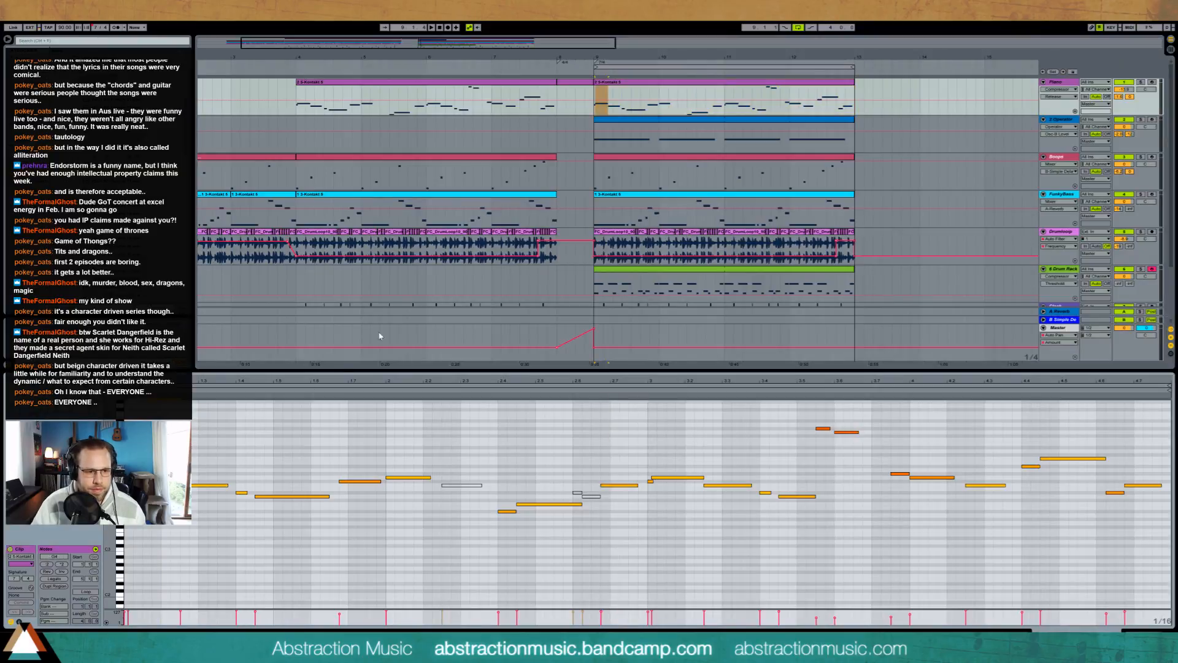
left_click(576, 83)
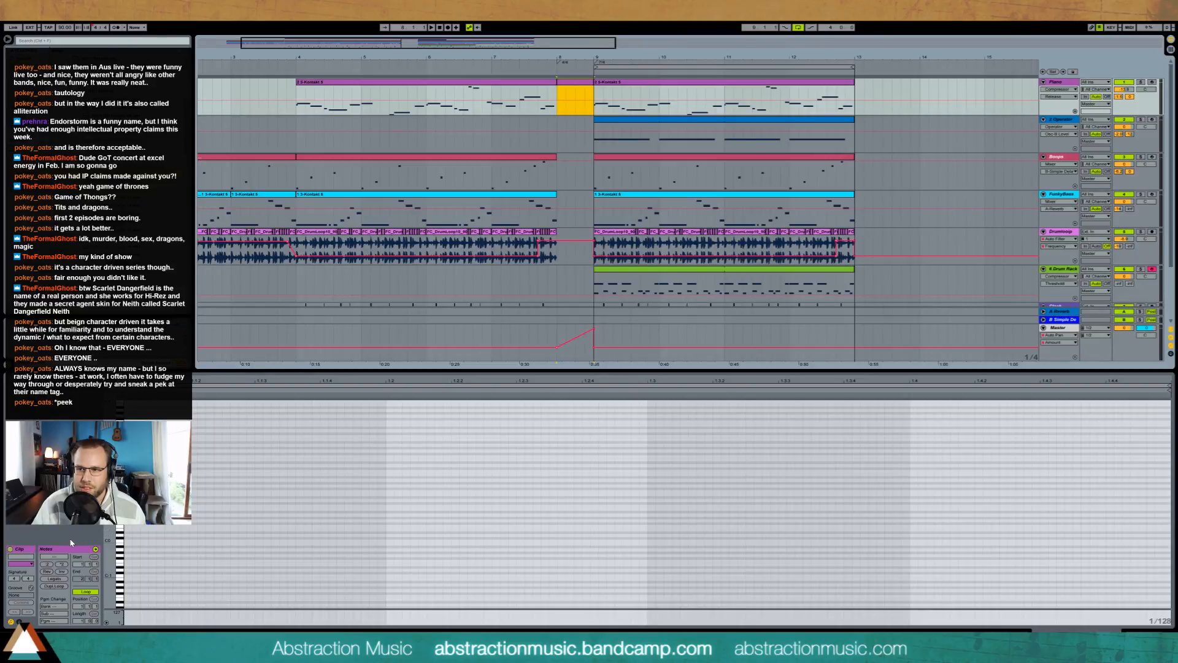
left_click(132, 491)
key("ctrl+v")
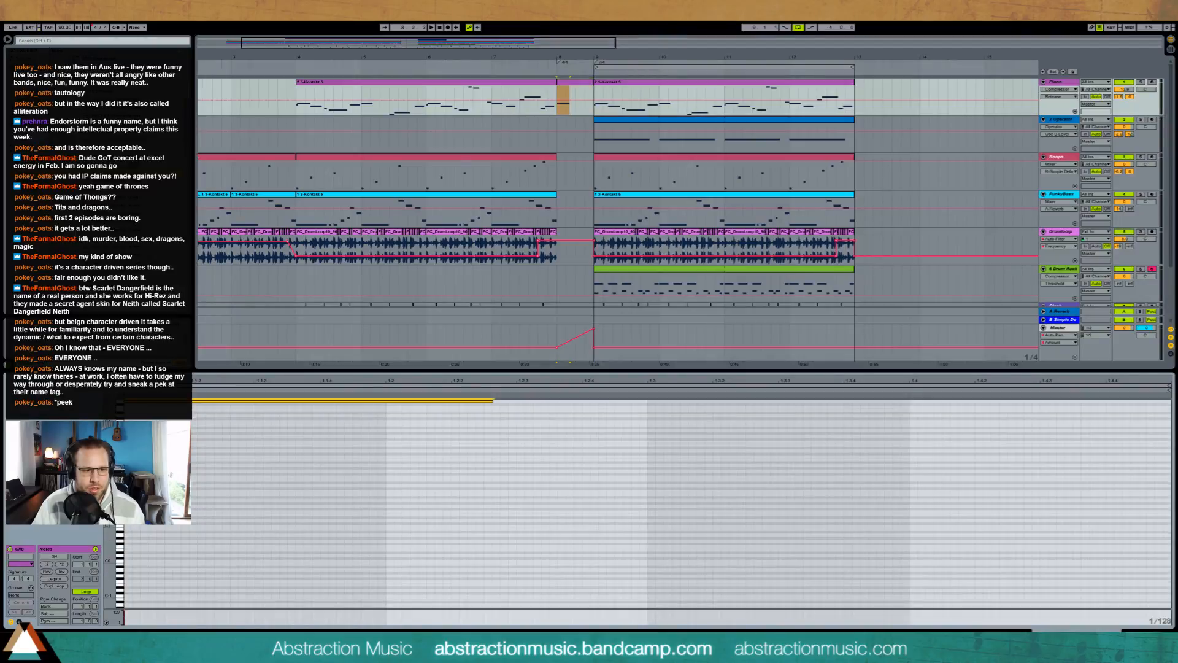
scroll(216, 498, "up", 3)
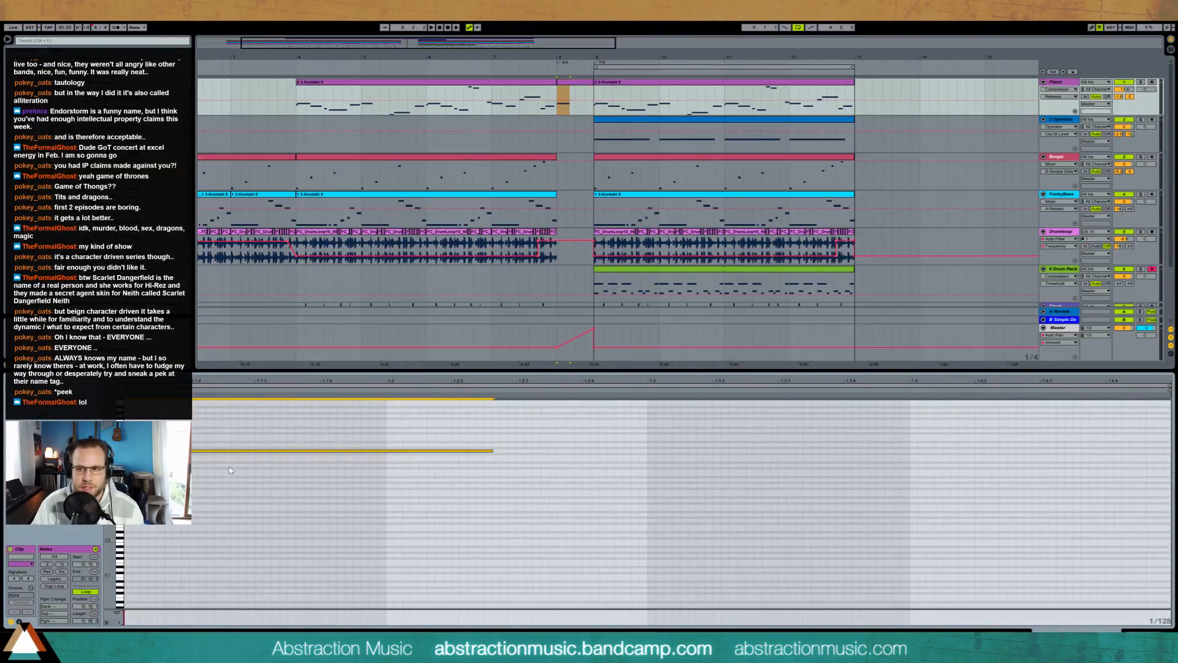
key("ctrl+z")
left_click(580, 83)
key("Delete")
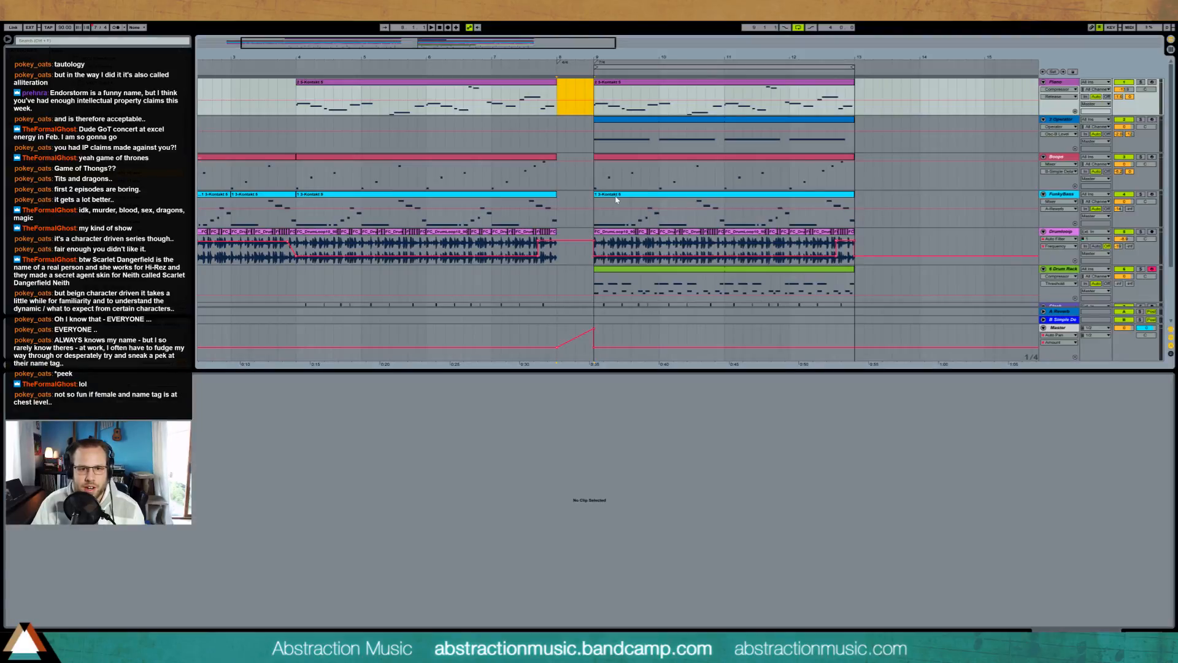
Step: Create a clip in the empty bar 8 of the FunkyBass track, paste the next clip's opening long note lowered two semitones, and play it back
left_click(600, 206)
left_click(235, 441)
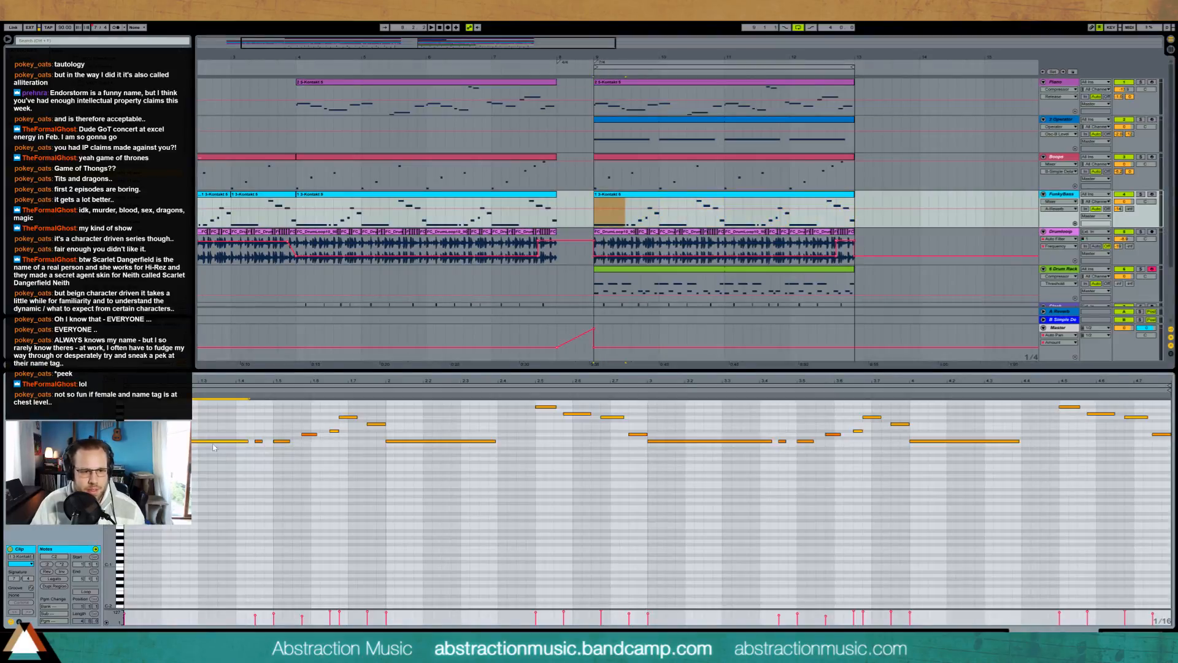
left_click_drag(559, 220, 592, 215)
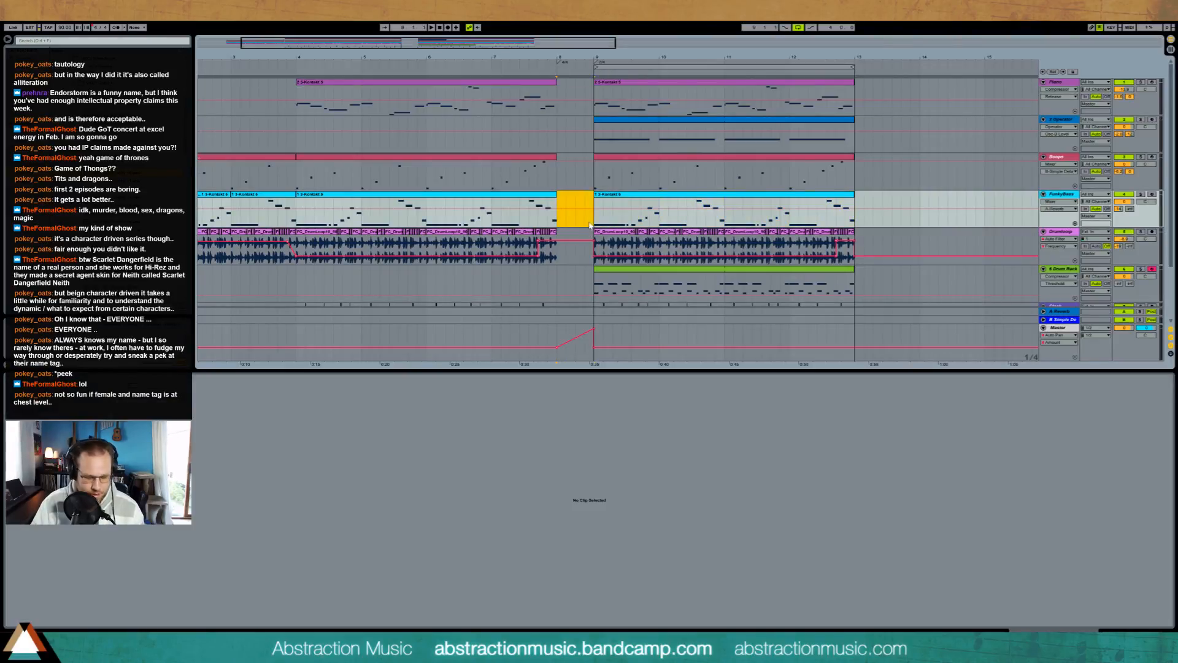
key("ctrl+shift+m")
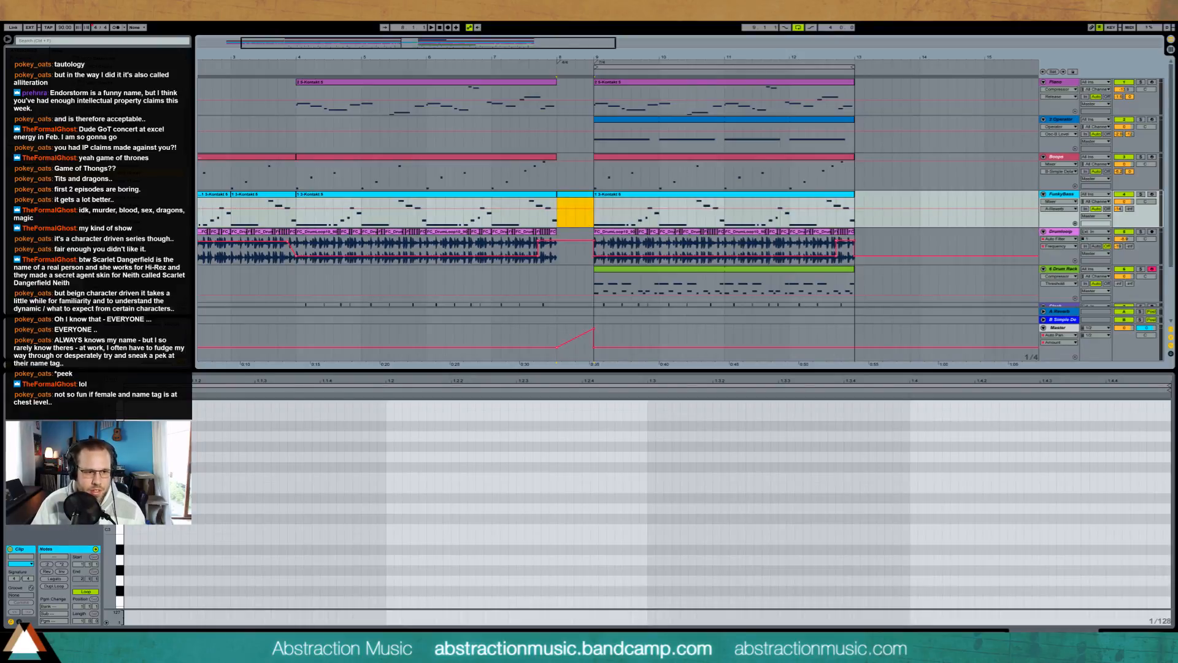
left_click(265, 475)
key("ctrl+v")
key("Down")
key("Down")
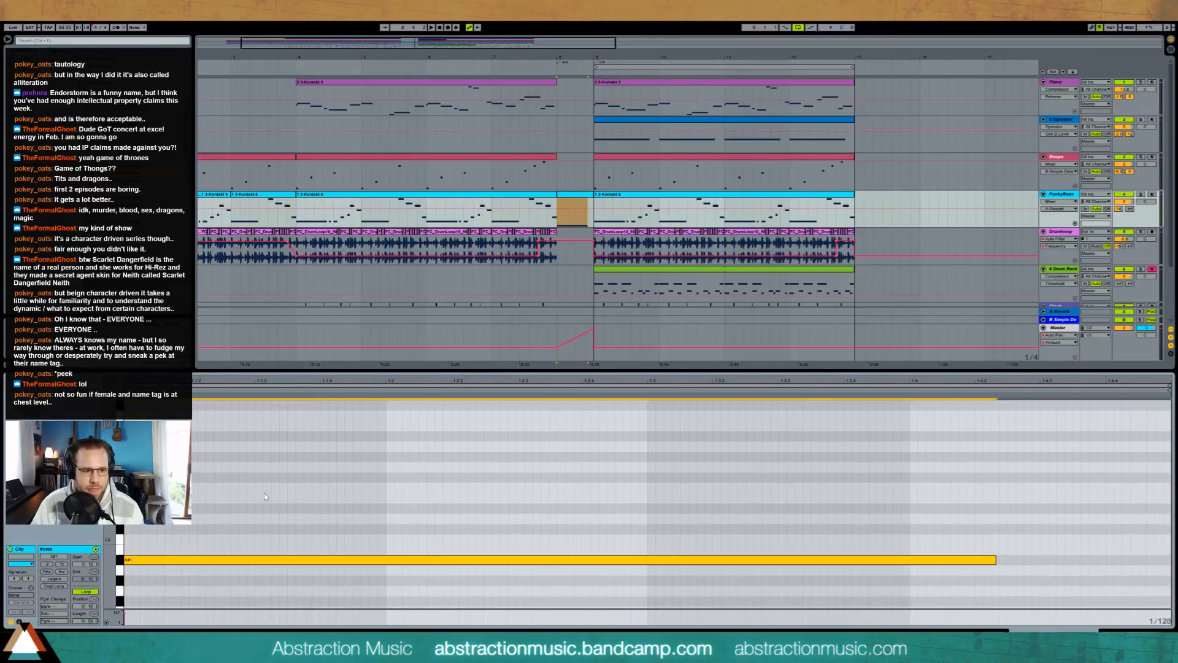
key("space")
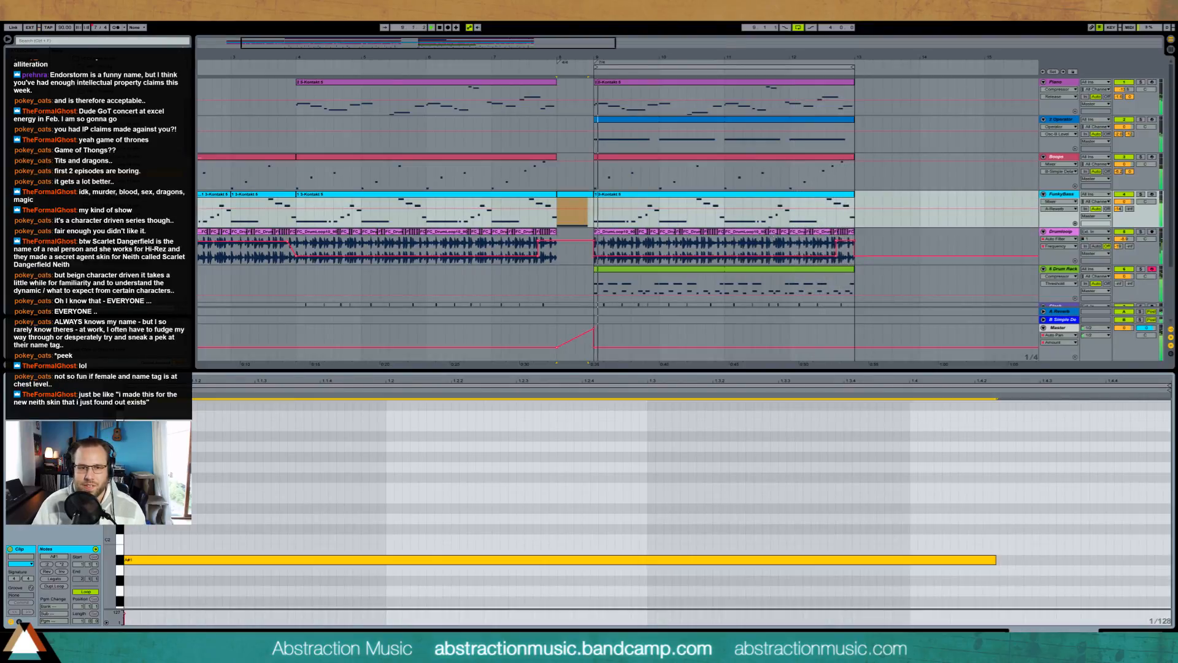
Step: Copy the last Clack and Click hits before bar 8 and paste them at two positions within the bar
key("shift+Tab")
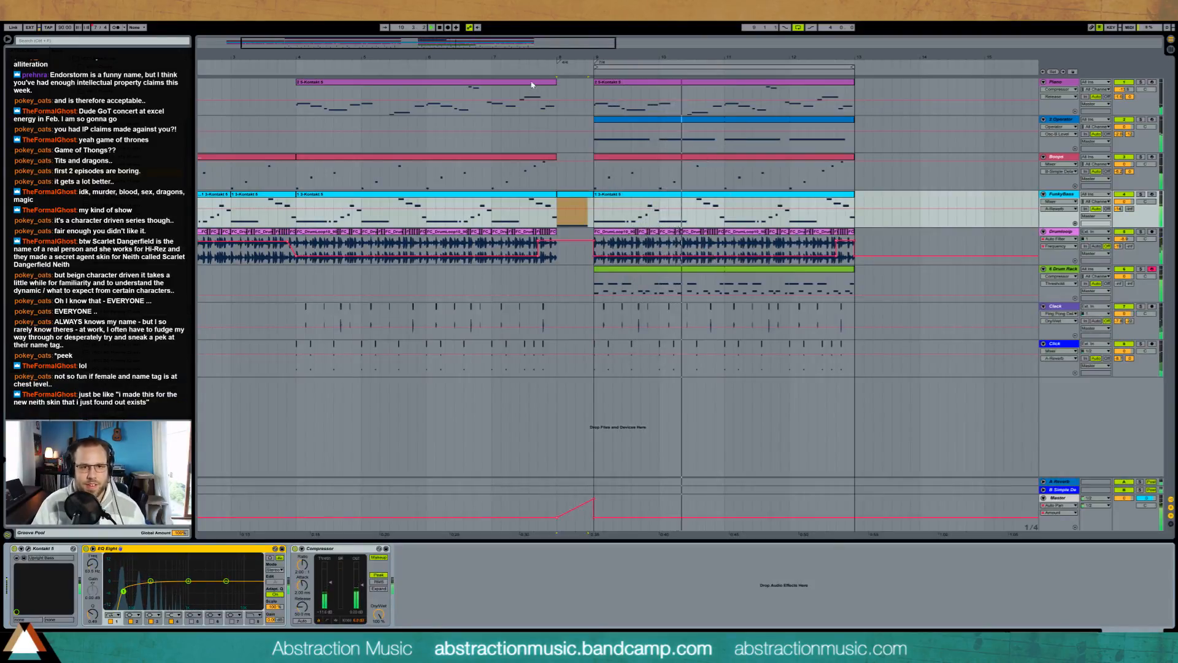
left_click_drag(497, 42, 408, 58)
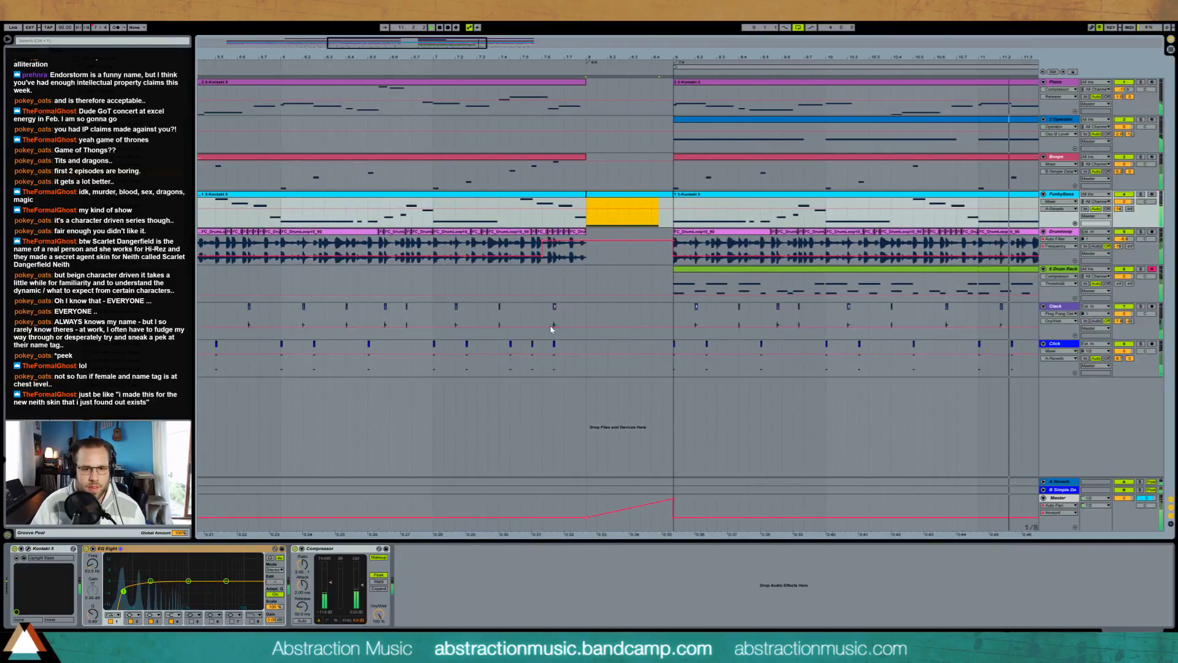
left_click_drag(554, 308, 563, 366)
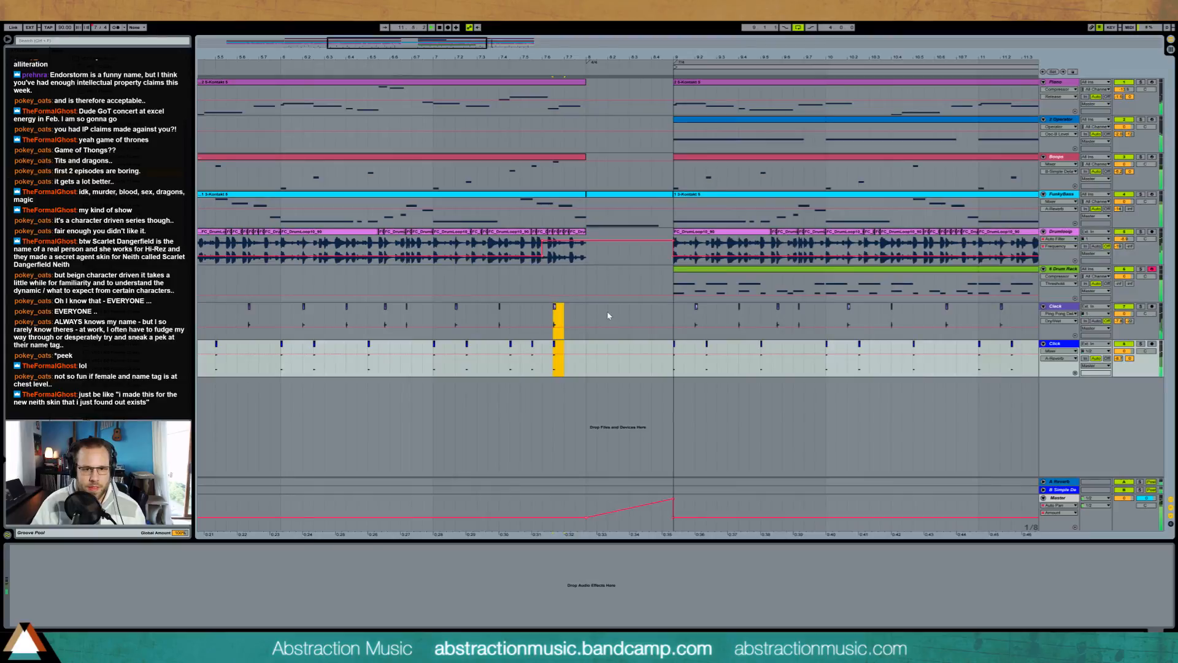
left_click(608, 313)
key("ctrl+v")
left_click(652, 314)
key("ctrl+v")
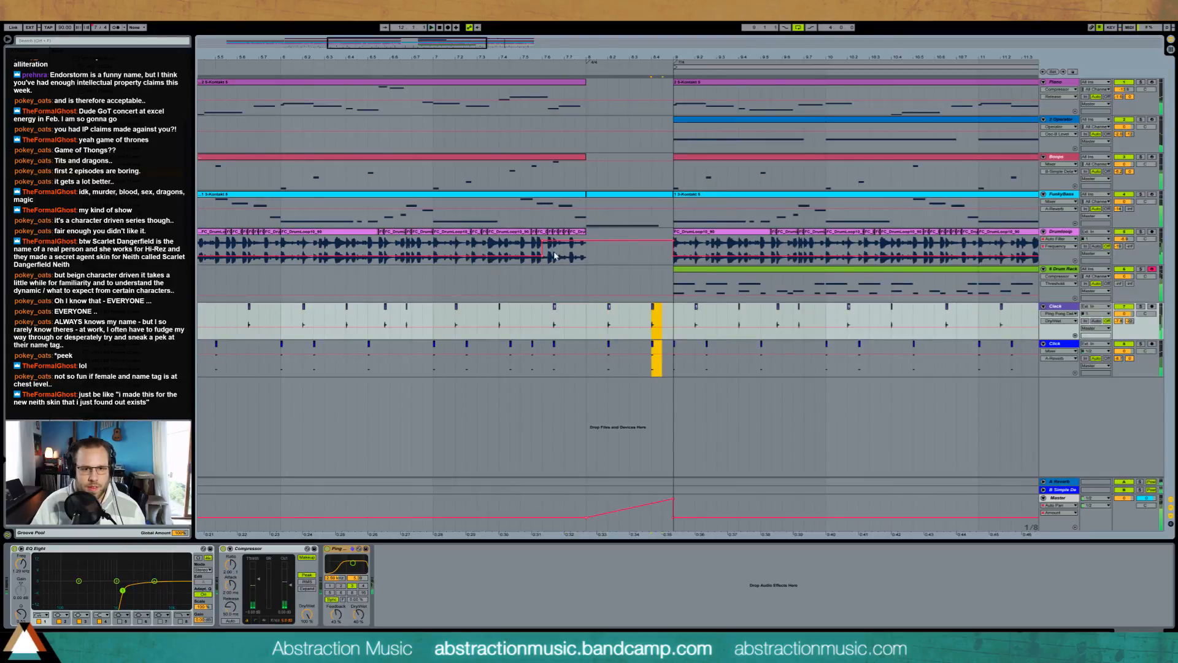
Step: Copy the Drumloop section from the start of bar 7 to the start of bar 8, lock the automation envelopes and play the transition
left_click(460, 246)
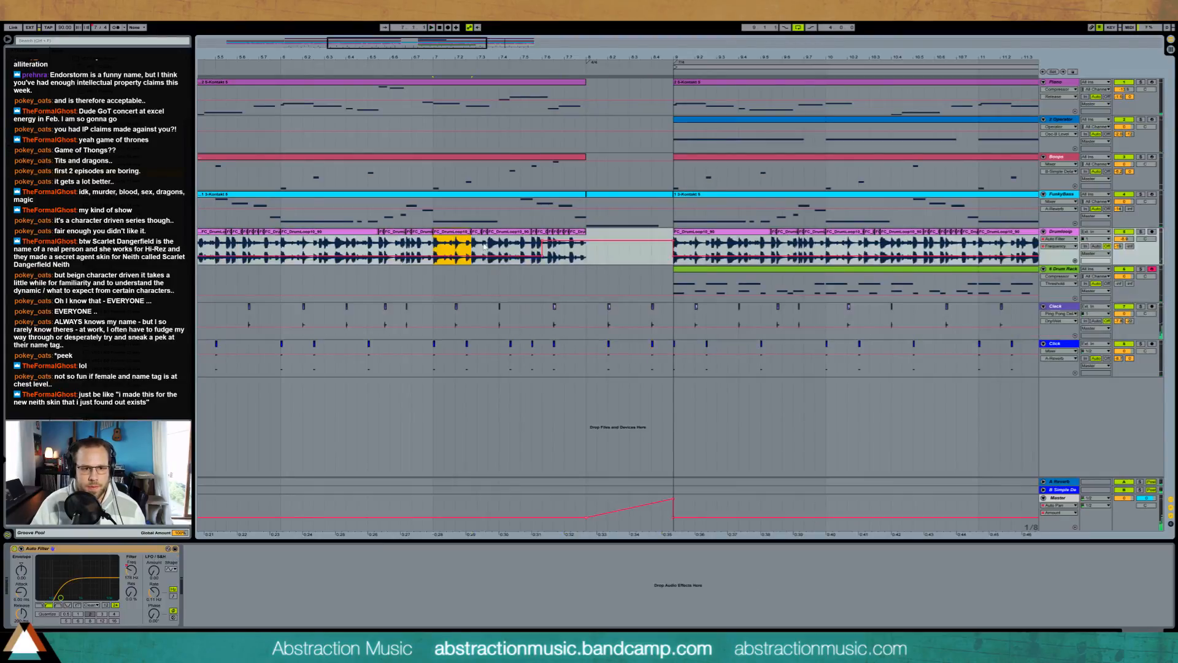
key("ctrl+v")
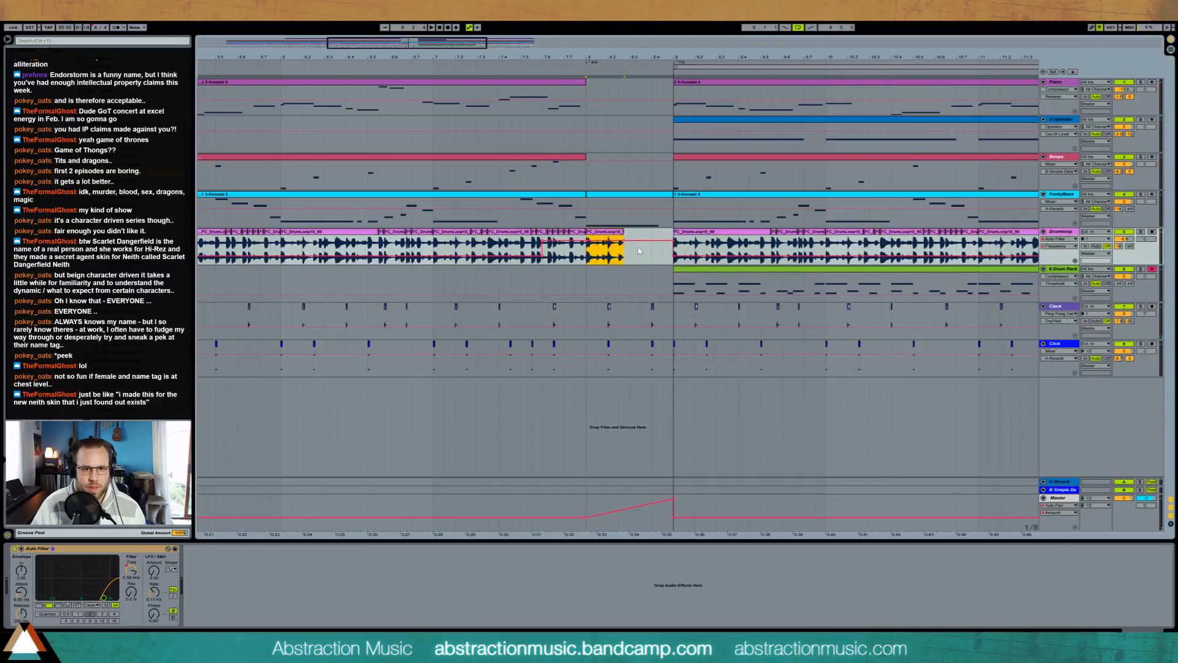
left_click(1071, 72)
left_click_drag(408, 44, 409, 80)
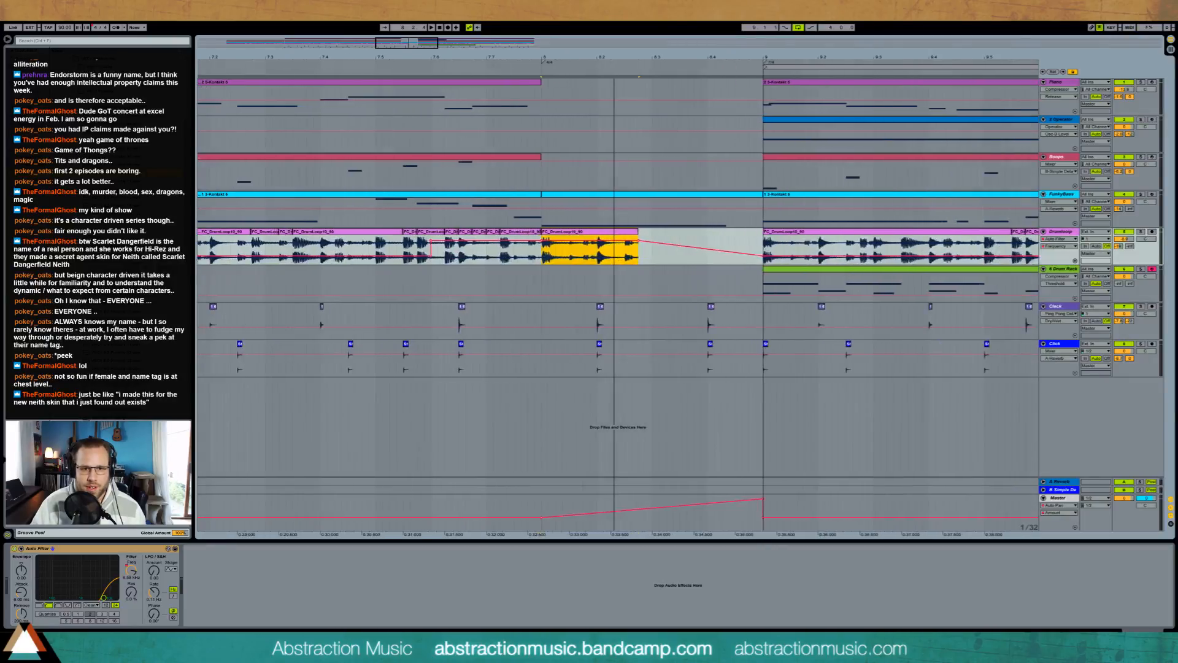
key("space")
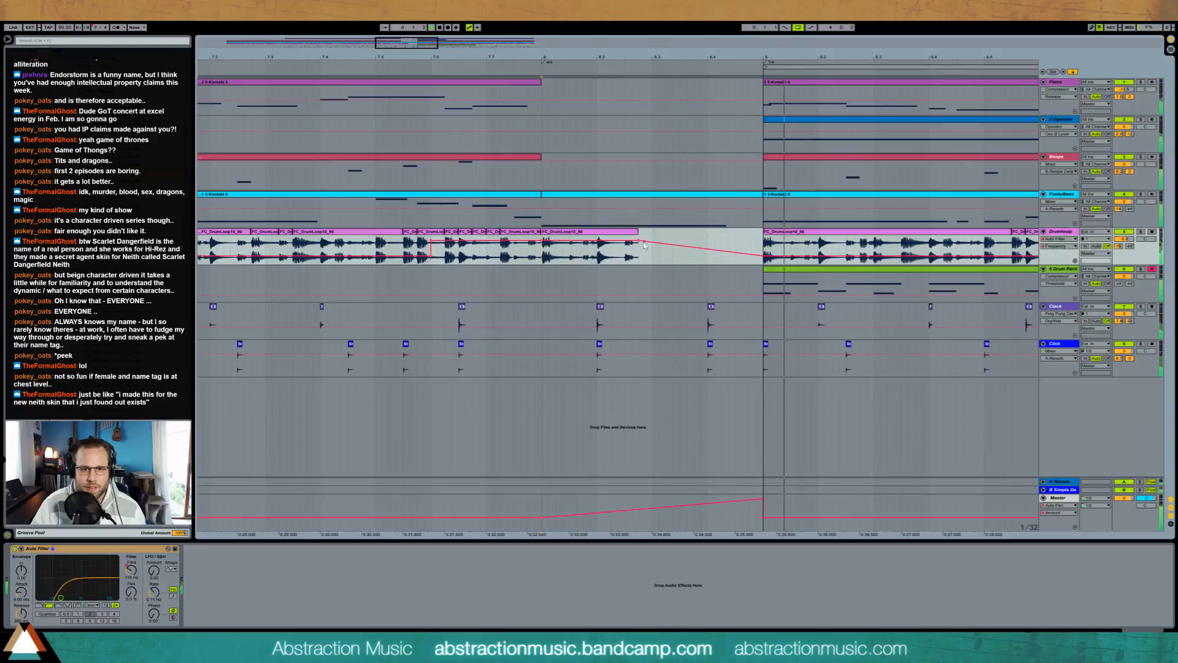
Step: Fill the rest of bar 8 on the Drumloop track with copies of the chopped slices from bar 7
left_click(627, 237)
key("space")
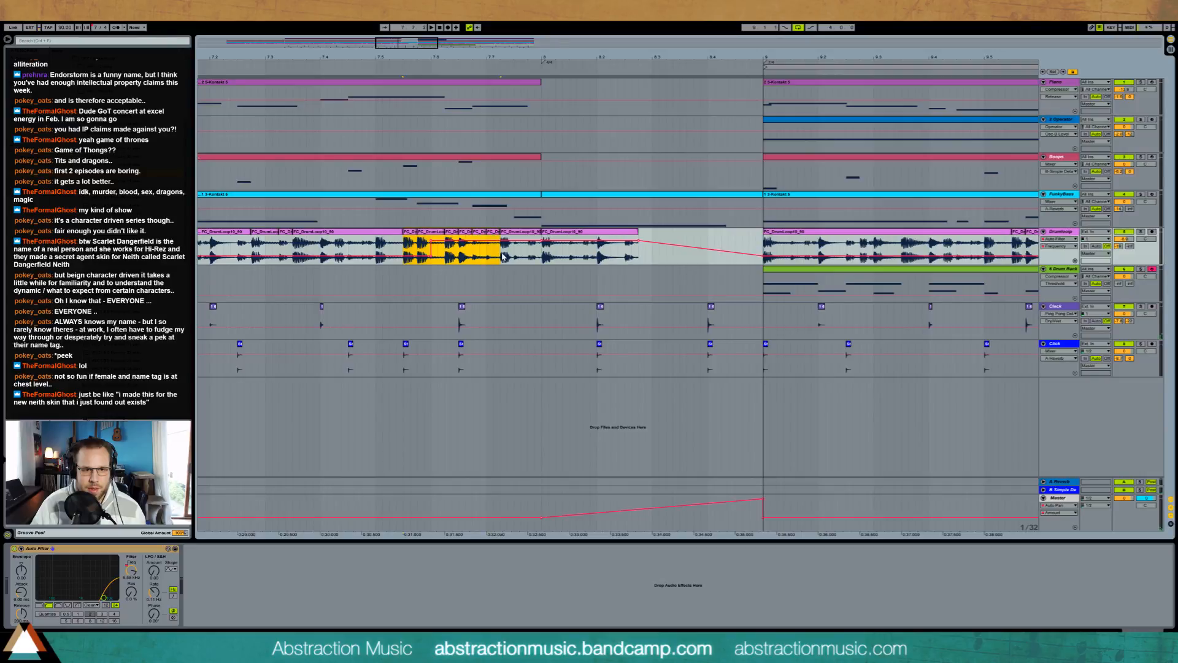
left_click(649, 257)
key("ctrl+v")
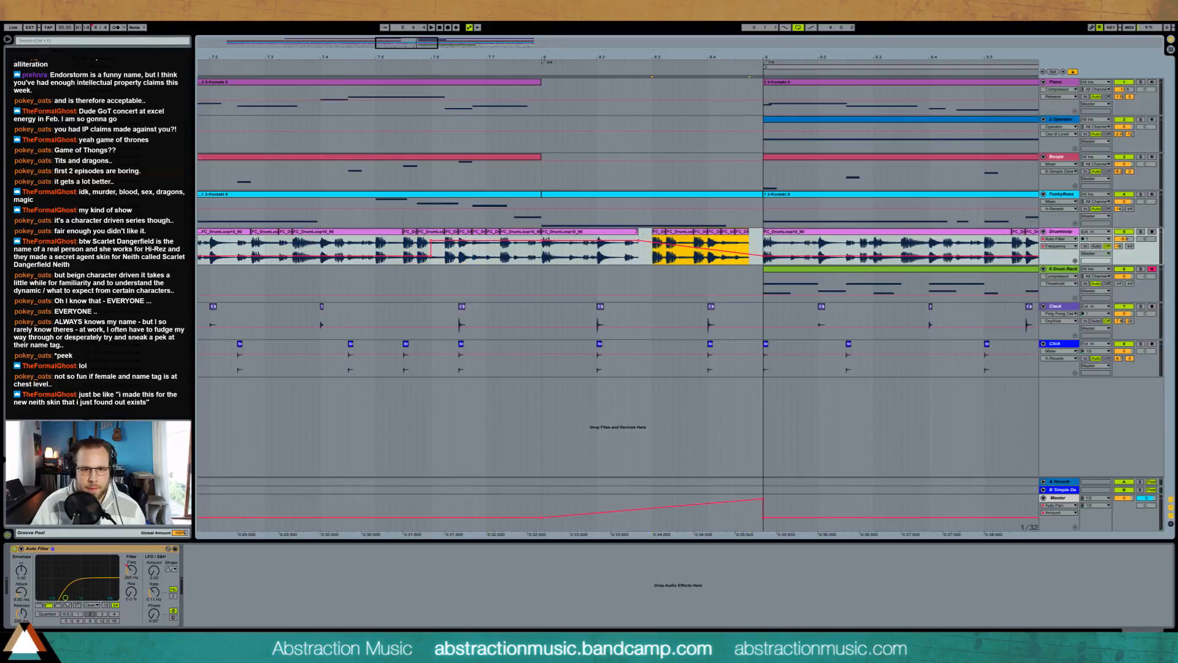
mouse_move(636, 232)
left_mouse_down()
mouse_move(648, 232)
mouse_move(636, 232)
left_mouse_up()
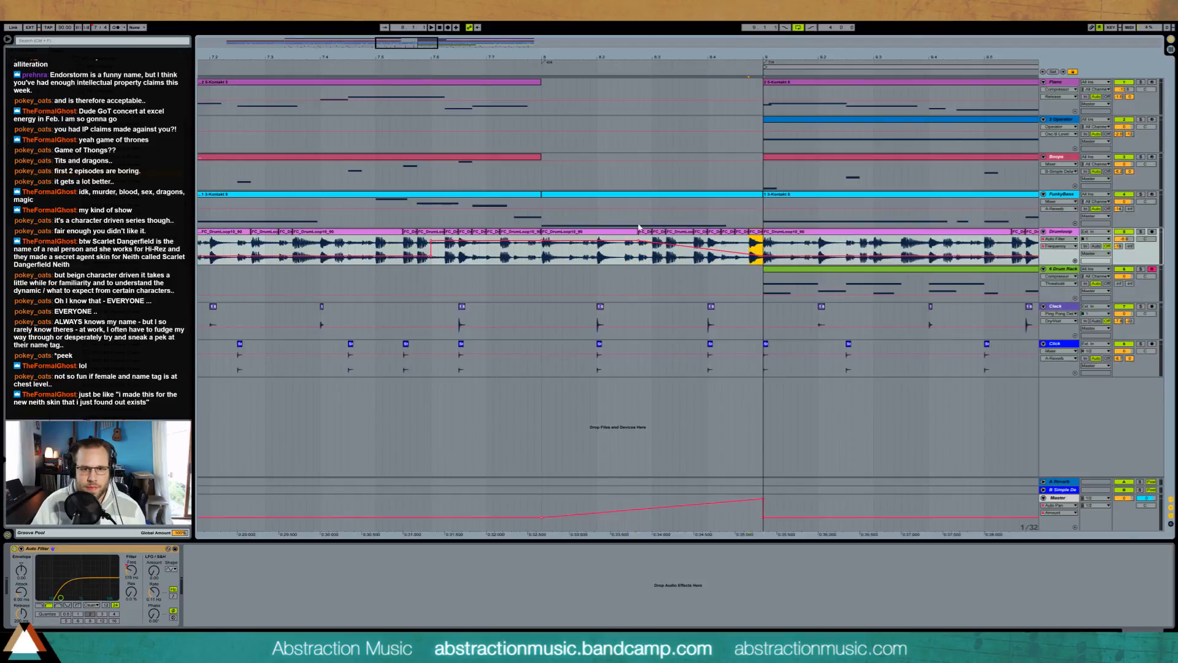
Step: Add a short B1 note at the end of the FunkyBass clip in bar 8, extend its start earlier and listen to the transition
double_click(708, 195)
left_click(1035, 552)
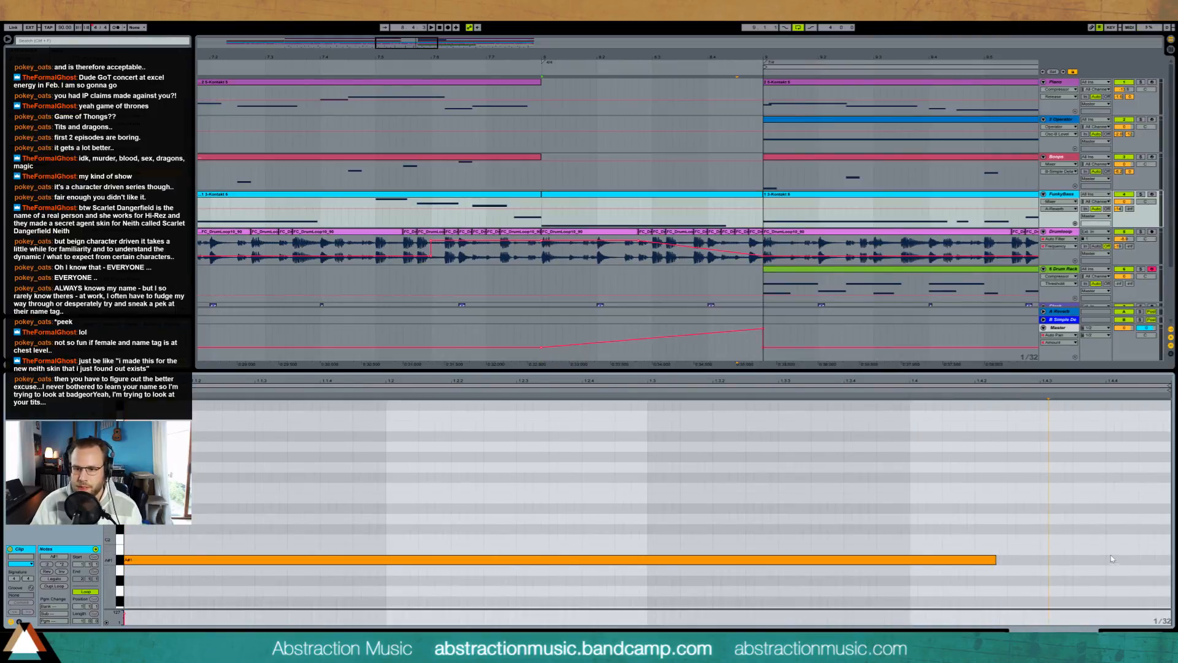
double_click(1156, 548)
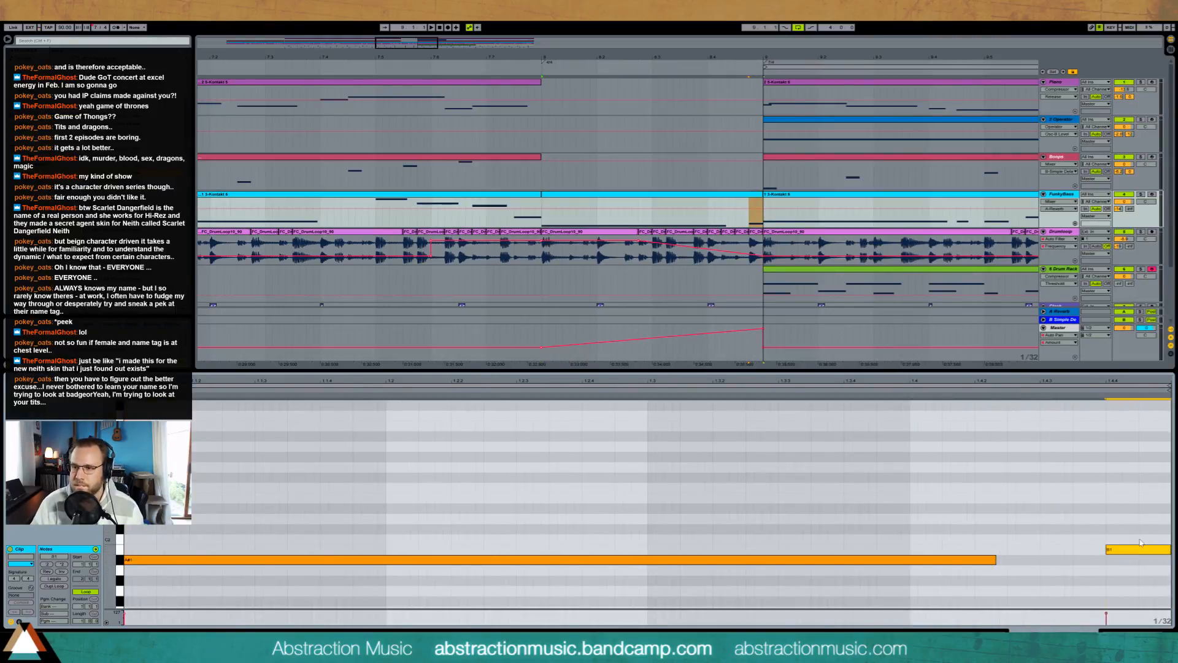
key("space")
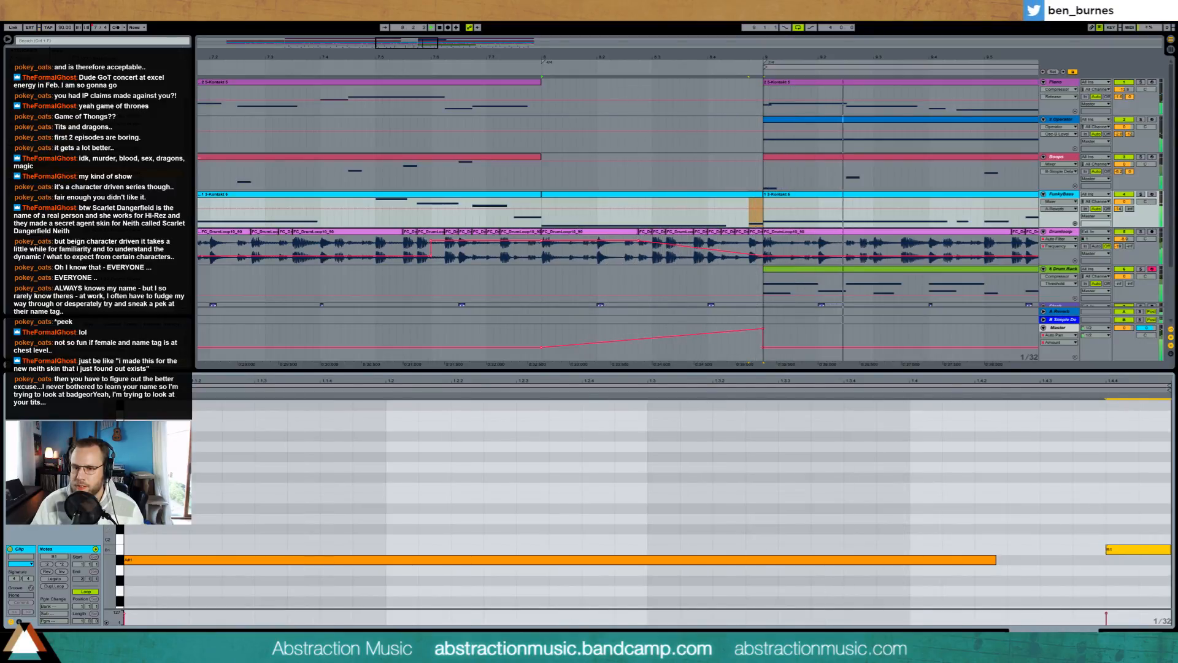
key("Left")
key("Left")
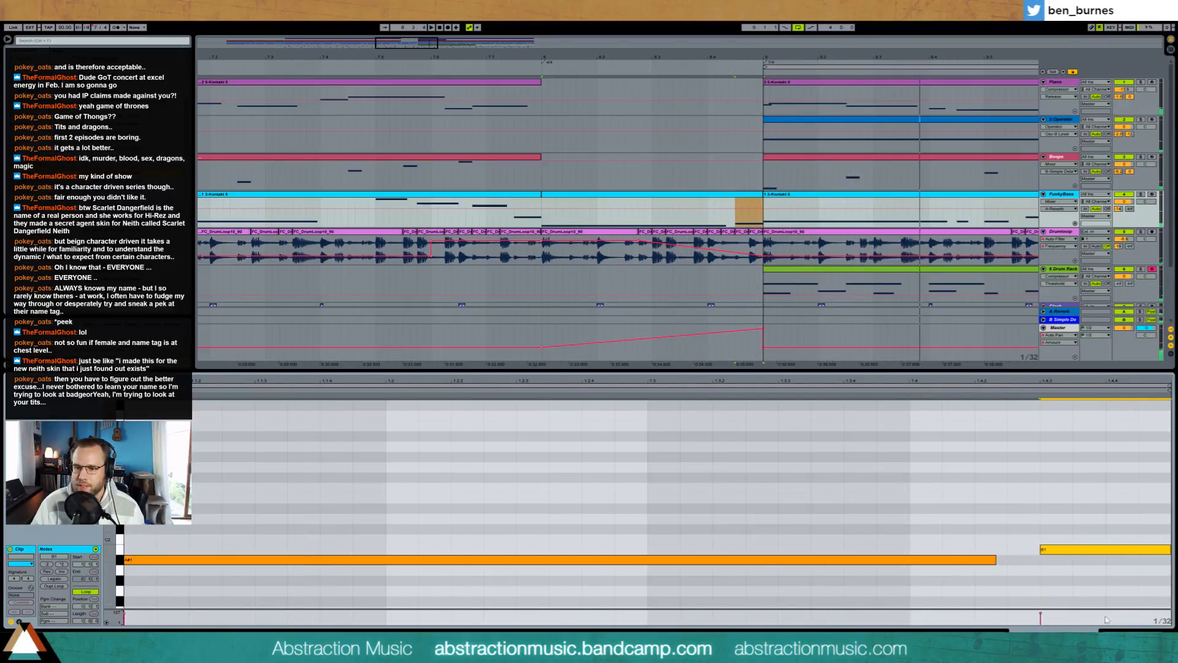
key("shift+Tab")
left_click_drag(416, 43, 416, 25)
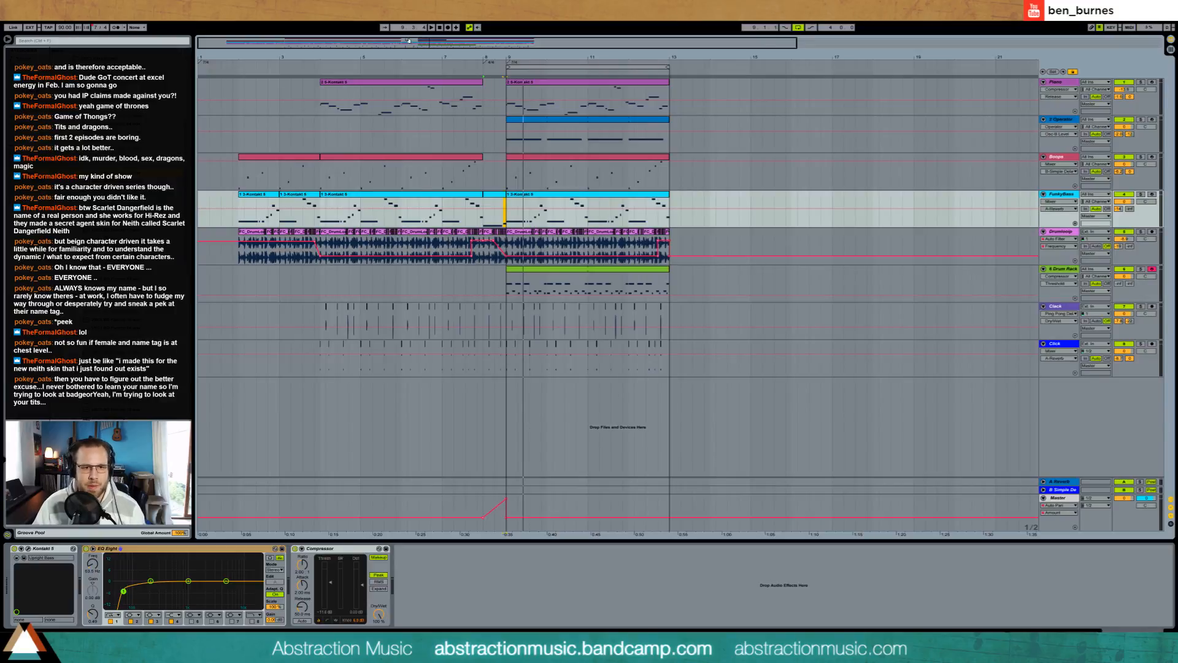
left_click_drag(403, 43, 403, 94)
left_click_drag(485, 187, 567, 179)
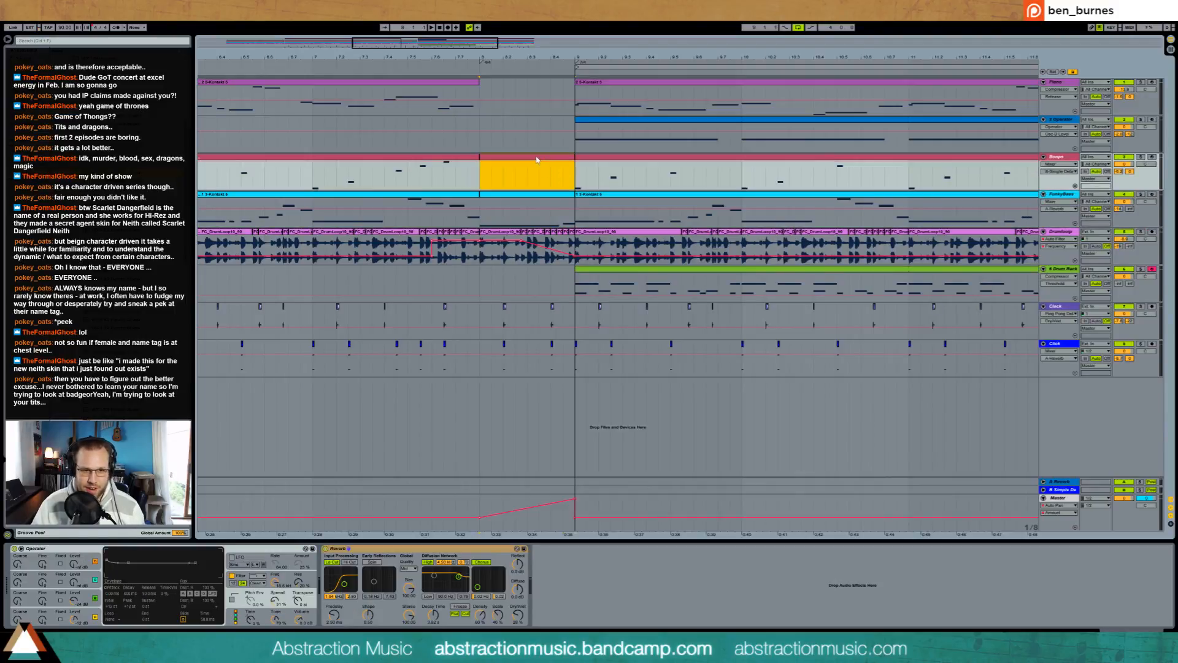
double_click(537, 159)
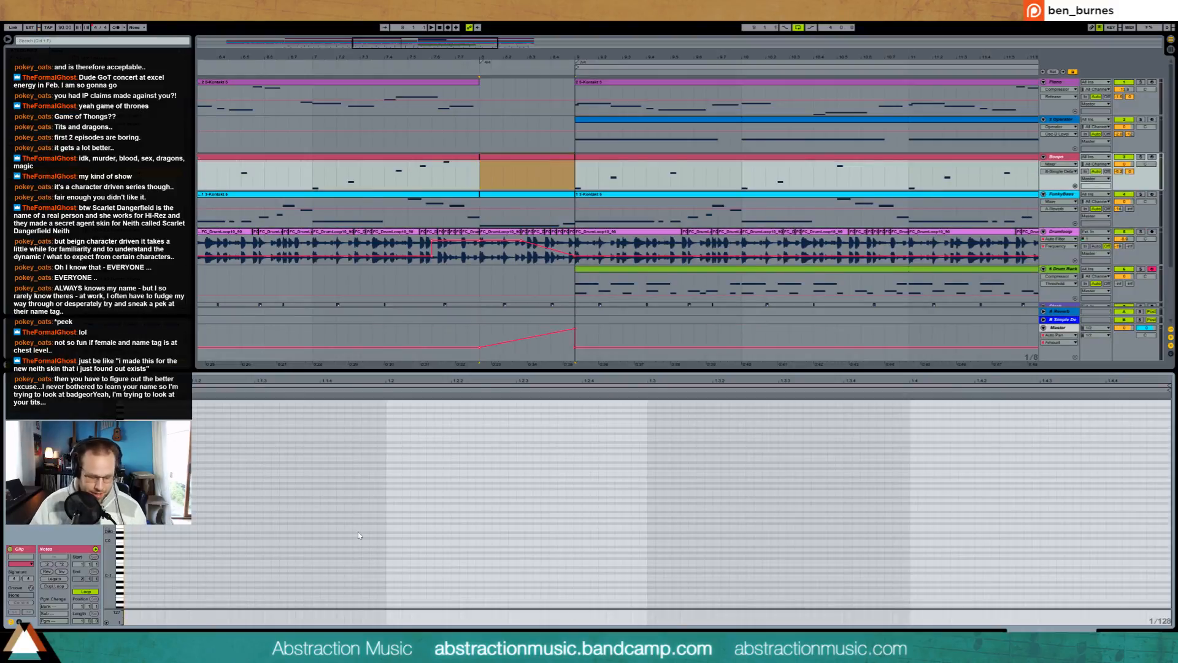
key("ctrl+2")
key("ctrl+2")
key("ctrl+2")
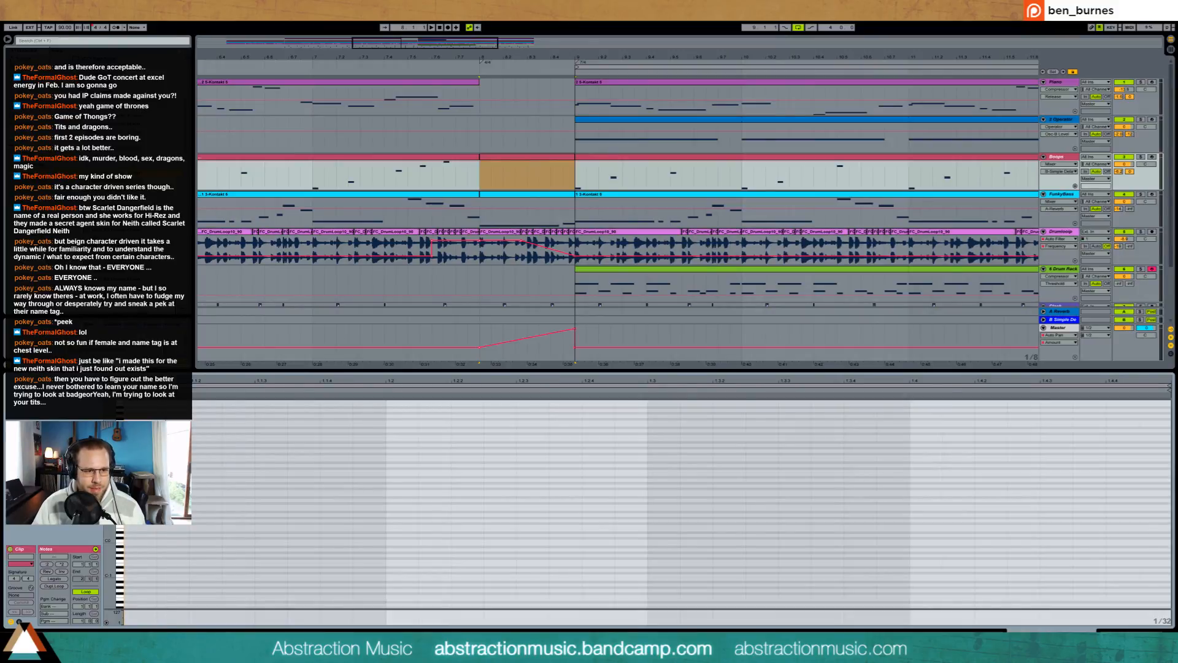
Step: Copy the opening slice of bar 7 on the red synth track into bar 8, extend it to bar 9 and consolidate it
left_click(317, 187)
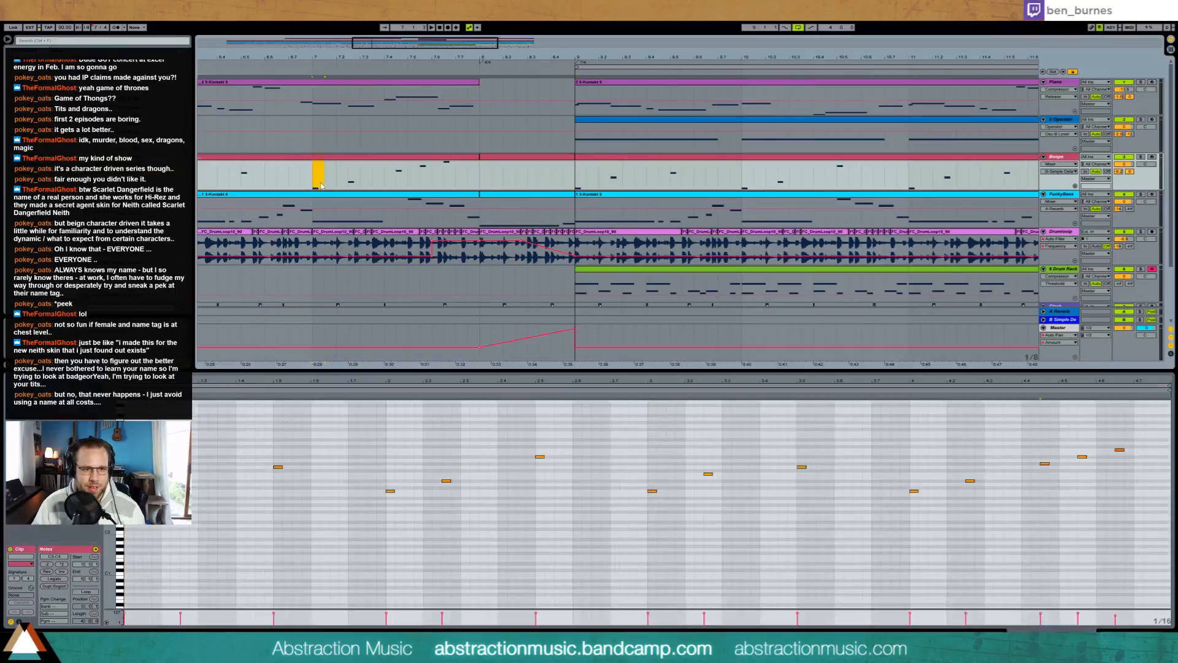
left_click(485, 178)
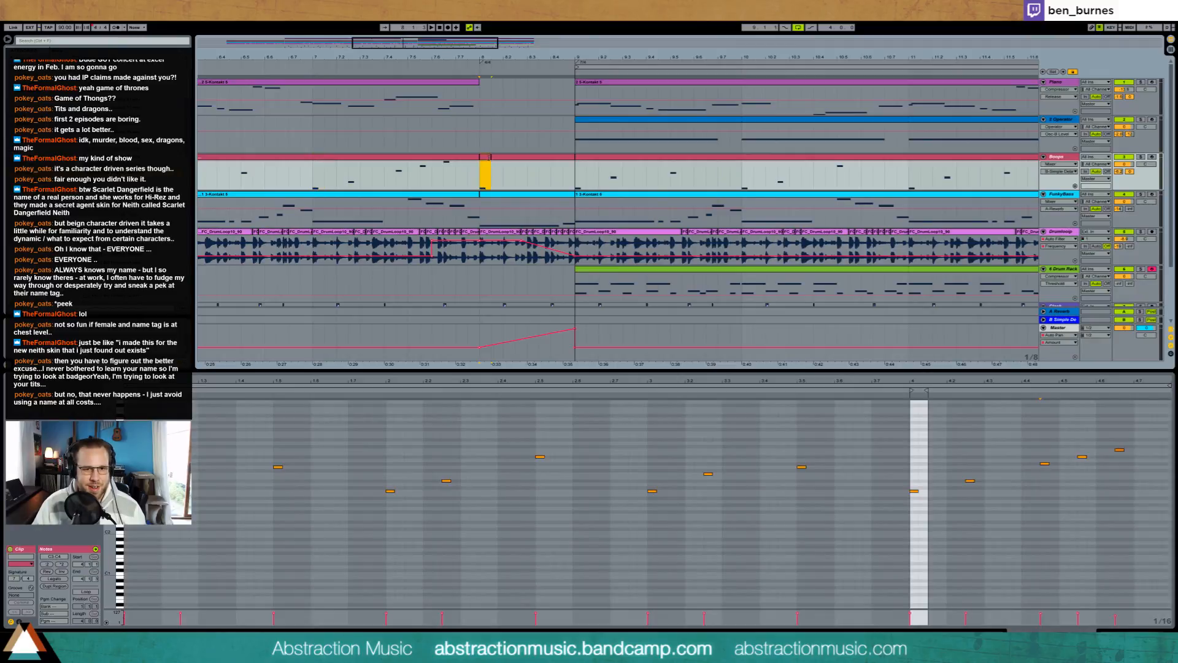
left_click_drag(489, 158, 574, 158)
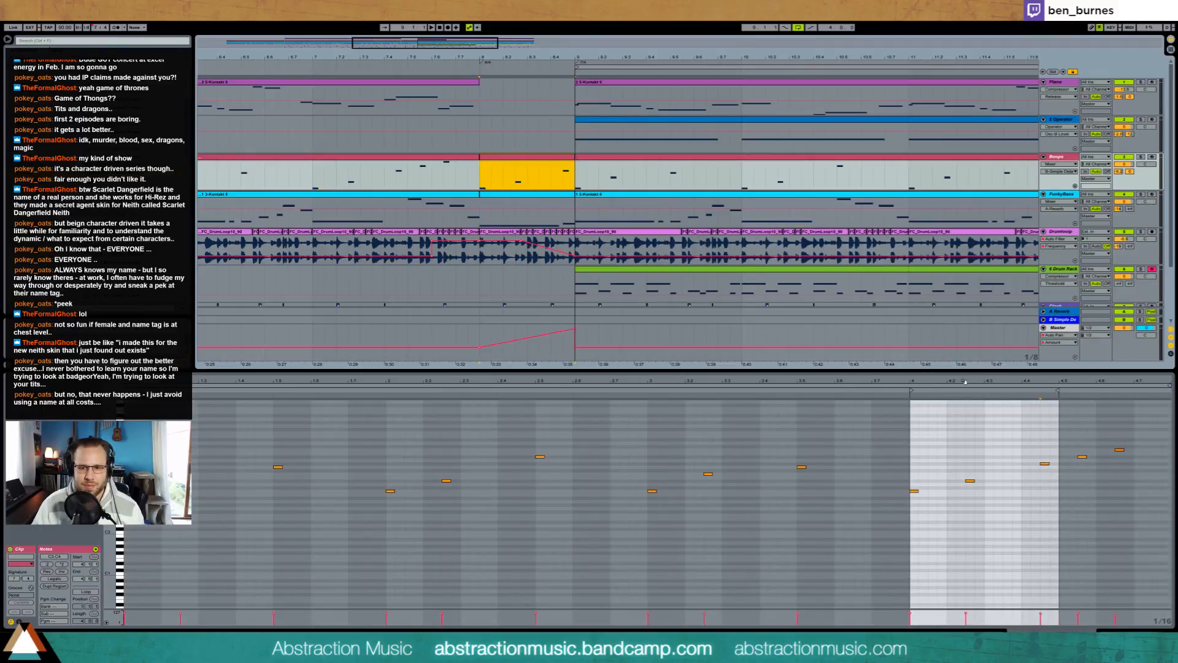
key("ctrl+j")
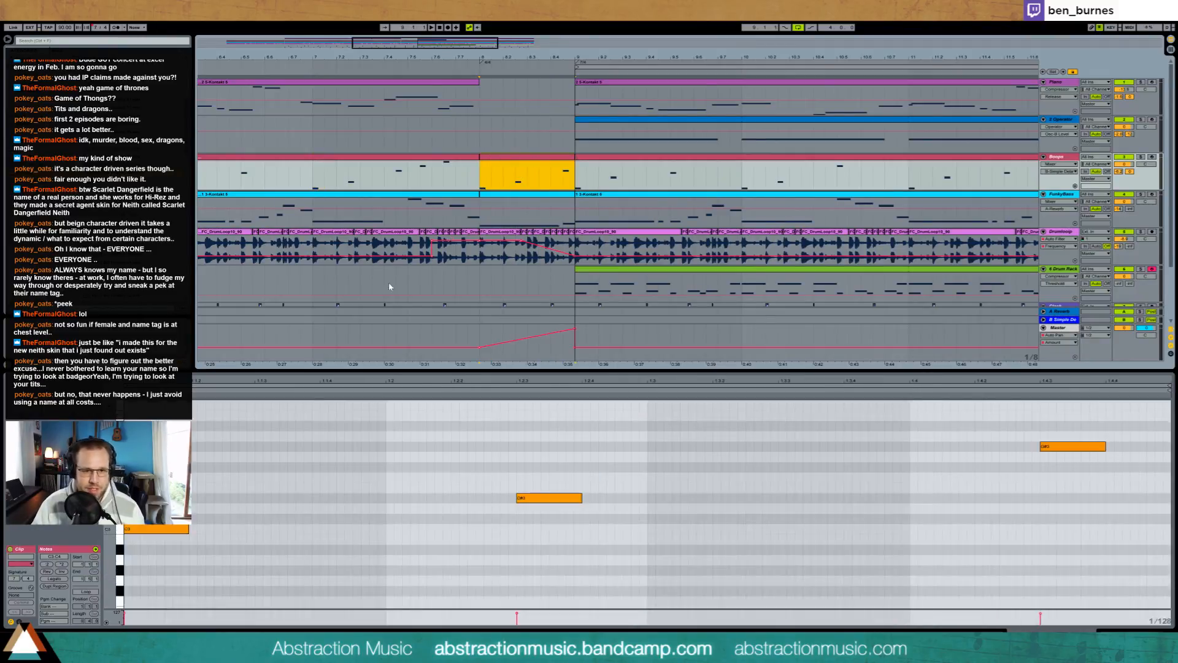
Step: Raise the opening note of the Boops clip in bar 8 to a higher pitch and delete the second note
left_click(438, 528)
left_click_drag(477, 461, 578, 521)
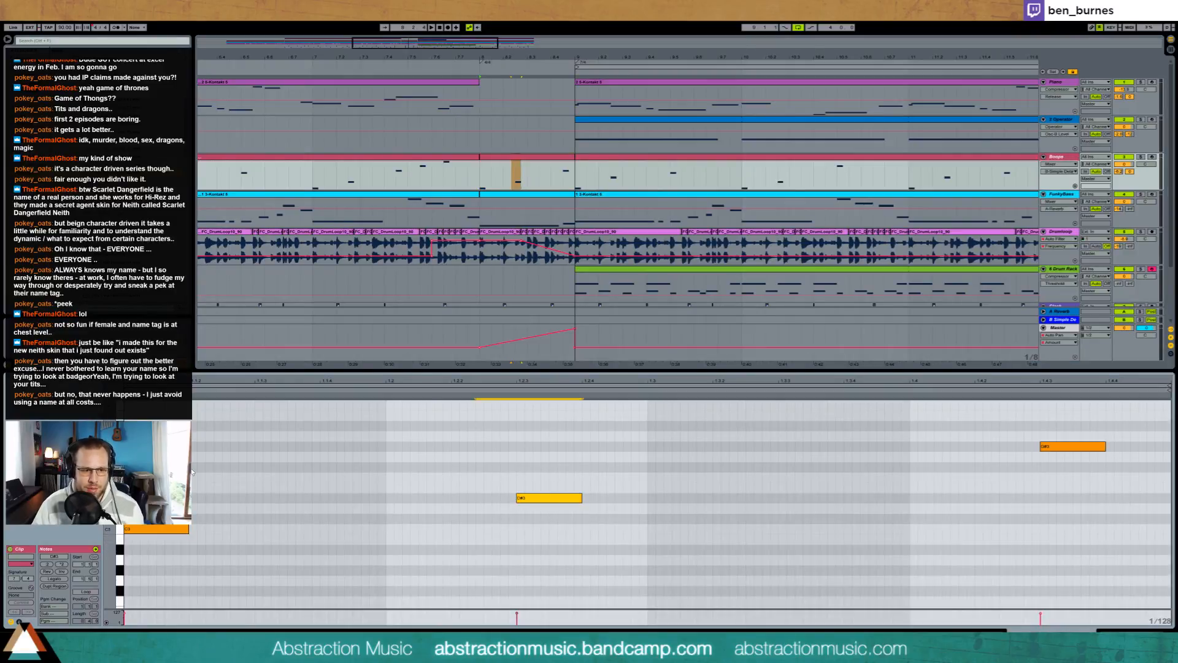
left_click_drag(157, 516, 168, 548)
key("Delete")
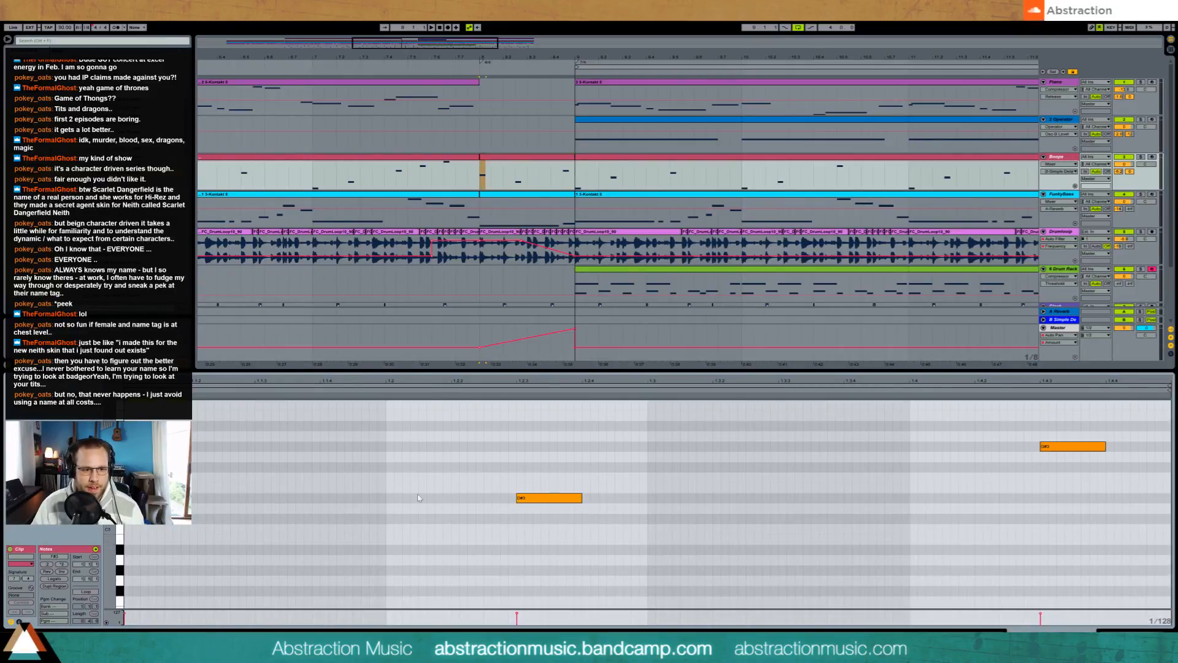
left_click_drag(509, 488, 586, 504)
key("Delete")
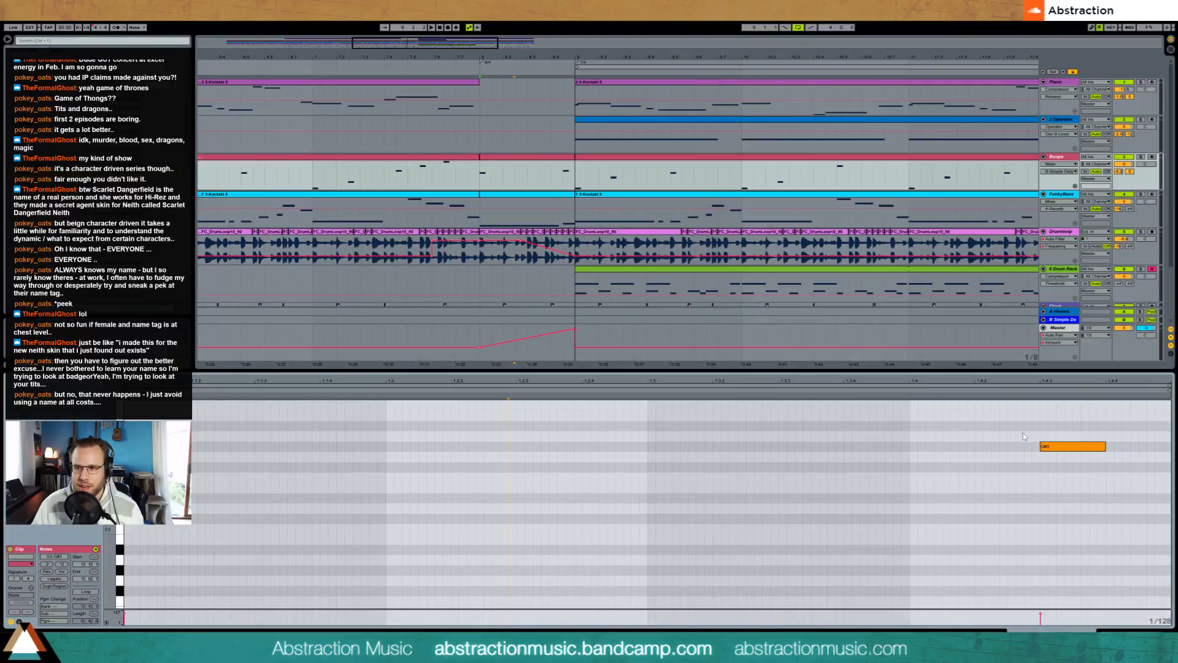
Step: Move the last note of the Boops clip in bar 8 earlier, raise it to A#3 and listen to the transition
mouse_move(1024, 436)
left_mouse_down()
mouse_move(1104, 472)
mouse_move(1068, 478)
left_mouse_up()
key("Left")
key("Left")
key("Left")
key("Left")
key("Left")
key("Left")
key("Left")
key("Left")
key("Left")
key("Left")
key("Left")
key("Left")
key("Left")
key("Left")
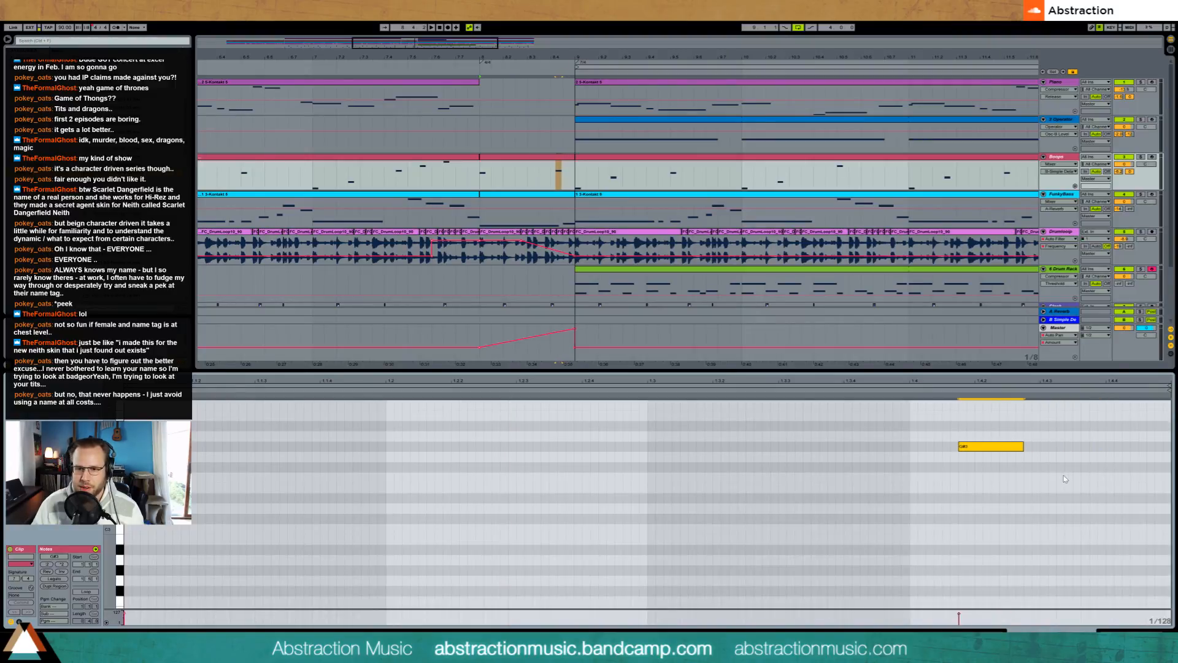
key("Up")
key("Up")
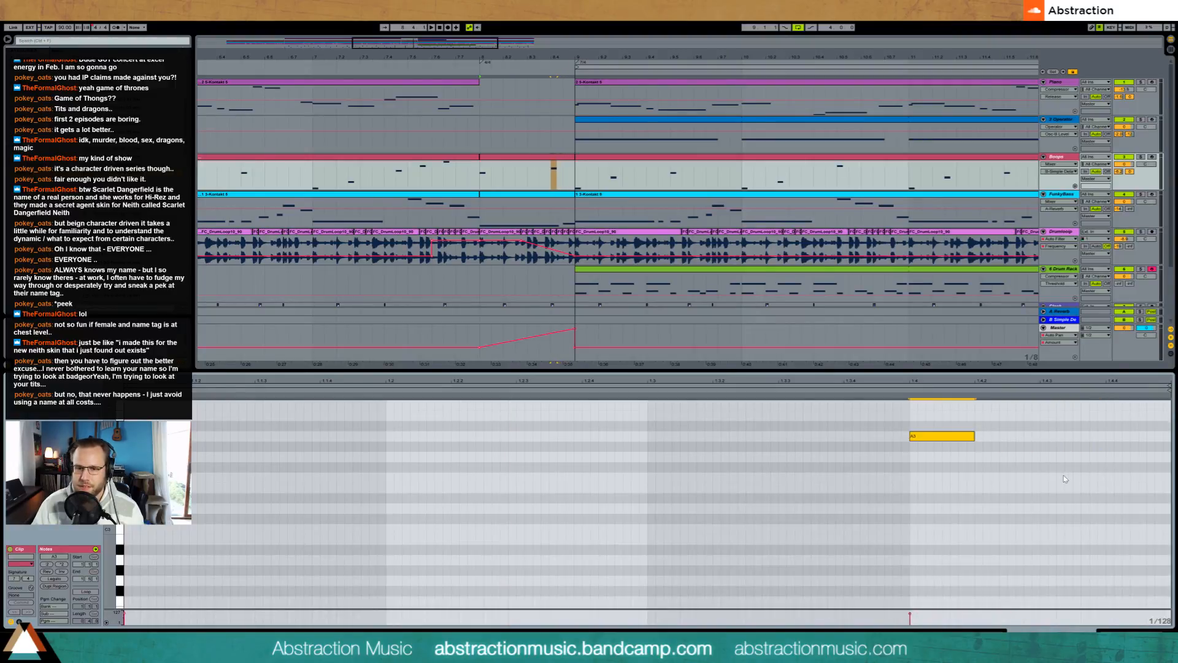
key("space")
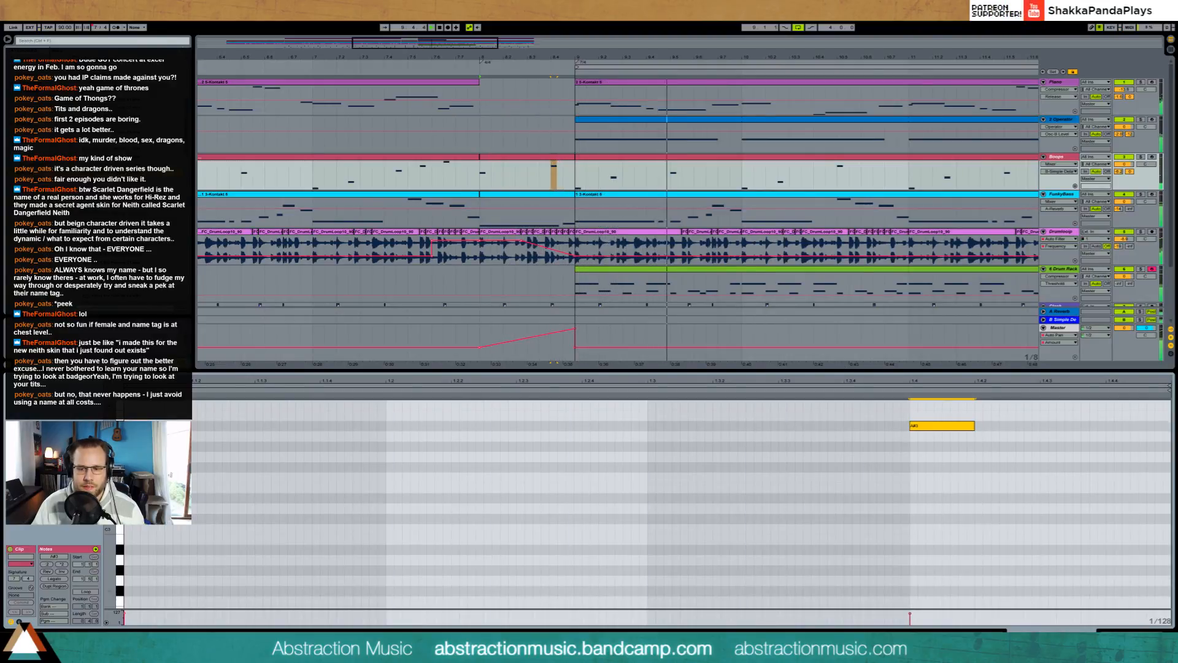
key("shift+Tab")
key("space")
Step: Bend the rising Auto Pan amount automation on the Master track in bar 8 into an upward curve and play the transition
left_click_drag(434, 77, 433, 56)
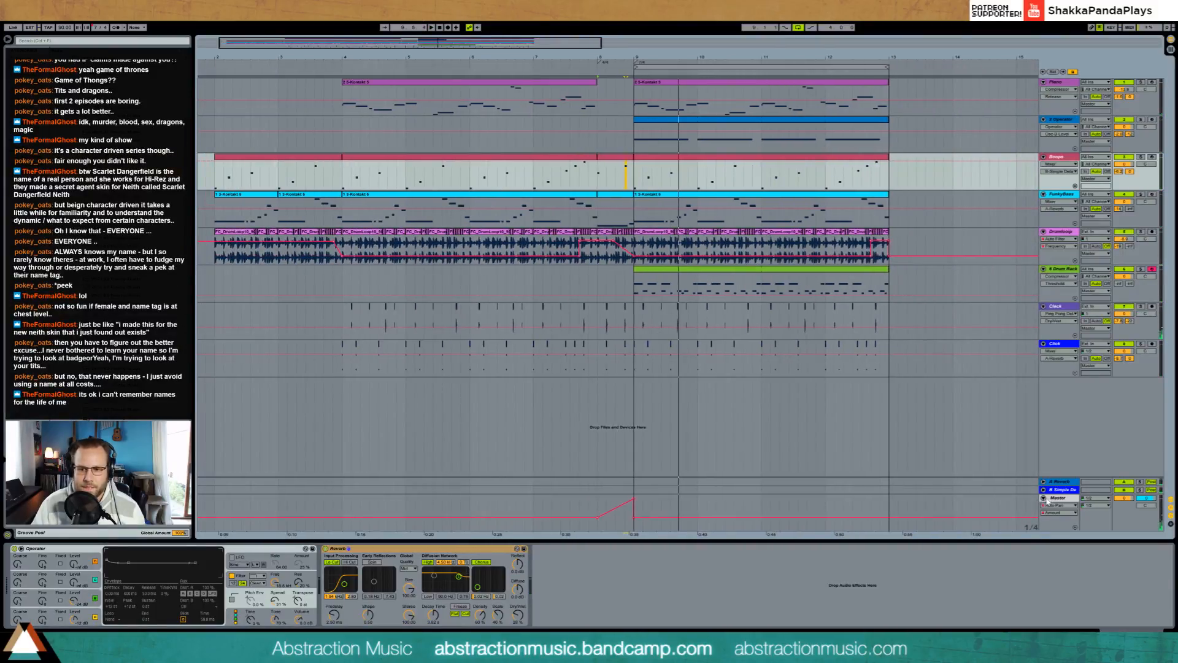
left_click(588, 507)
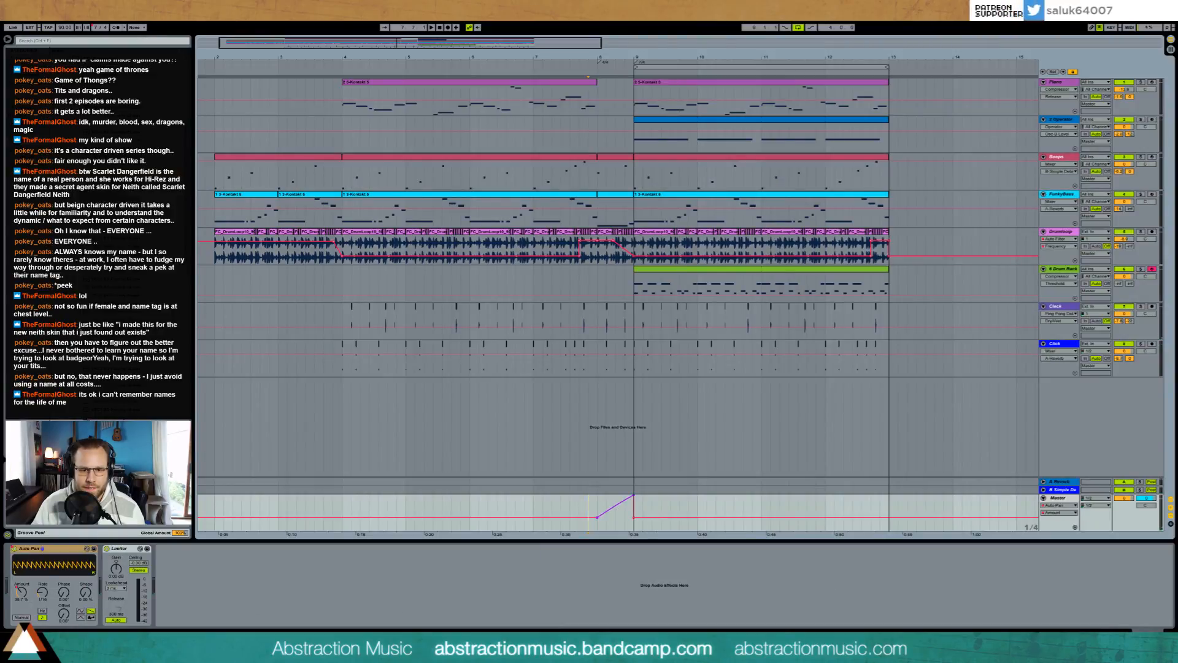
left_click_drag(617, 511, 618, 502)
left_click(568, 506)
key("space")
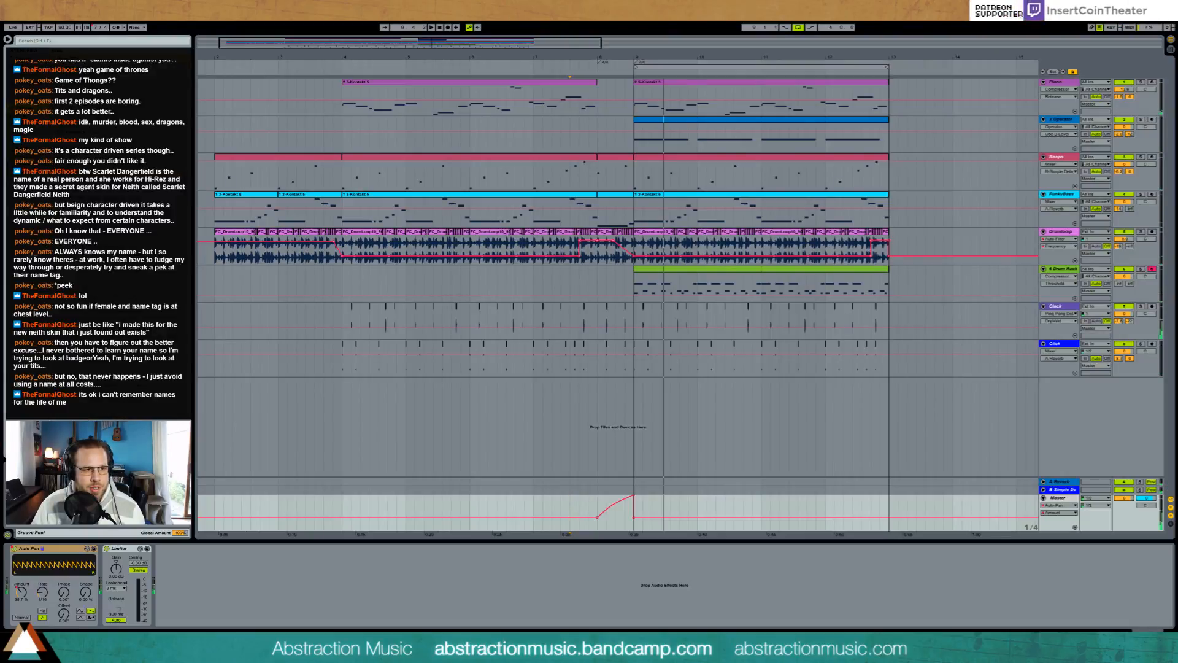
Step: Search the library for riser and uplift sounds, and place an uplifter sample on a new audio track, cut off at bar 9
left_click(43, 41)
type("riser")
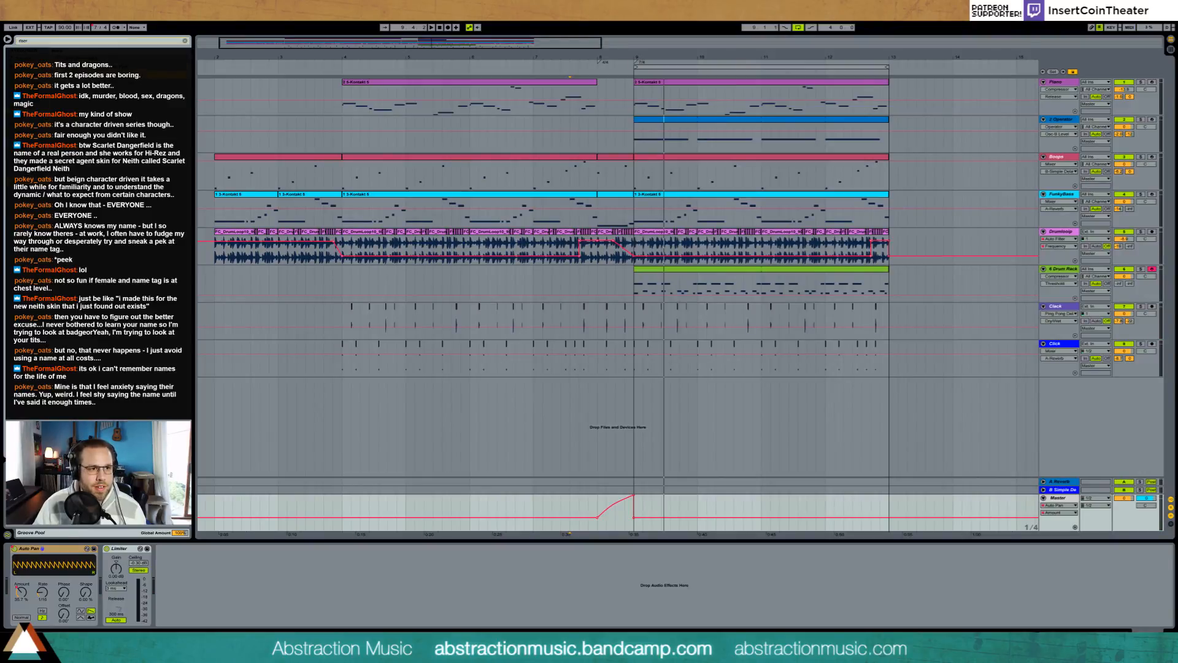
left_click_drag(52, 42, 3, 39)
type("upl")
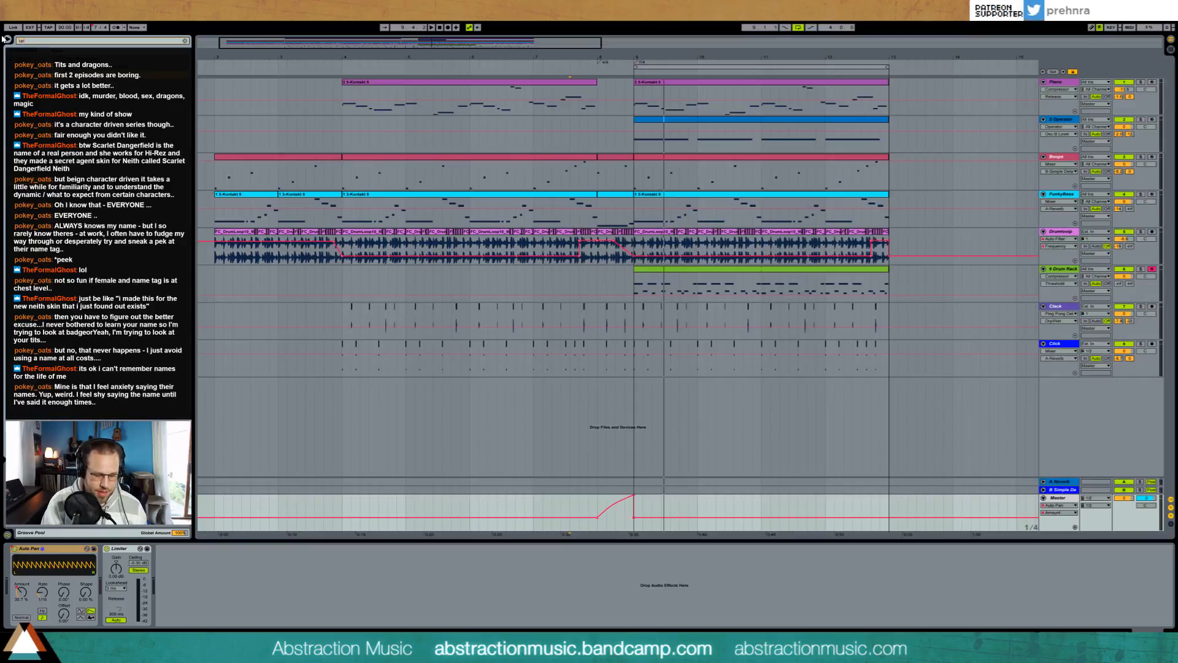
type("ifter")
key("BackSpace")
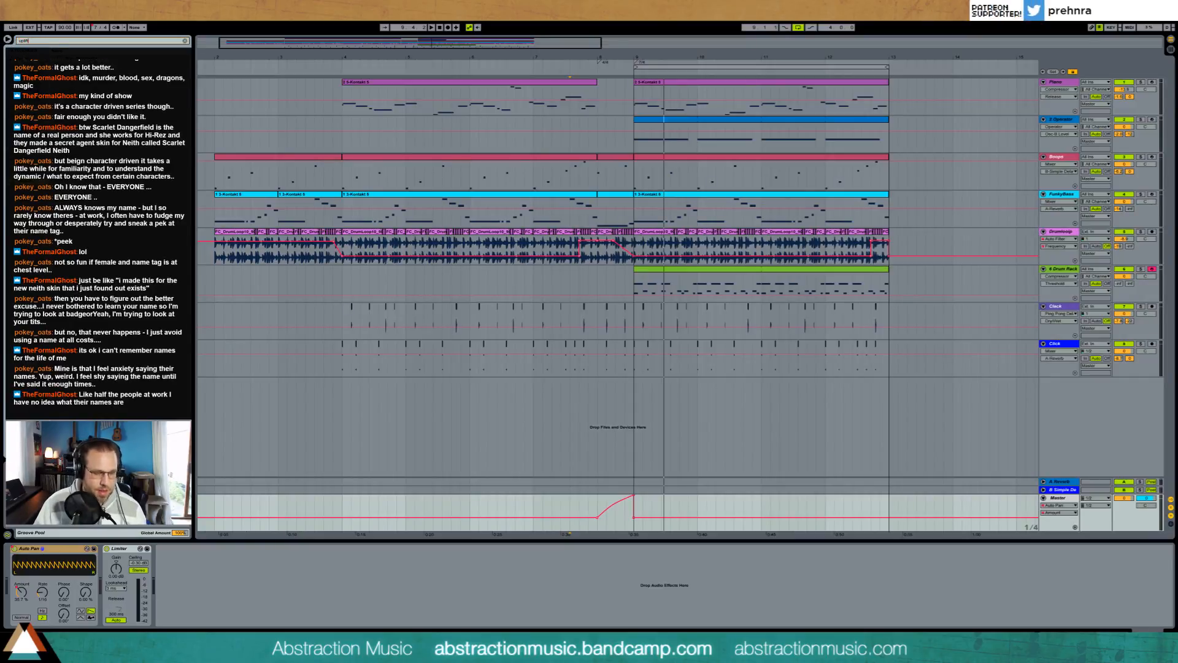
key("Down")
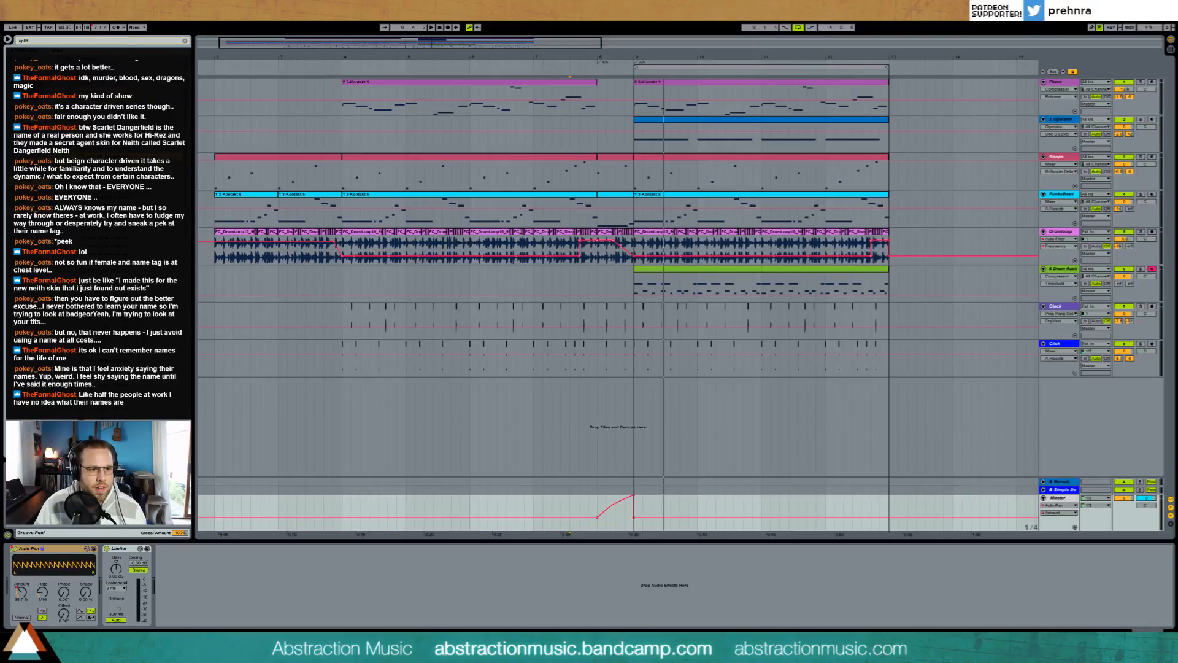
left_click_drag(243, 202, 627, 408)
left_click_drag(687, 383, 634, 383)
Step: Raise the uplifter track's sends to the reverb and Simple Delay returns
mouse_move(1118, 397)
left_mouse_down()
mouse_move(1119, 372)
mouse_move(1130, 392)
mouse_move(1129, 377)
left_mouse_up()
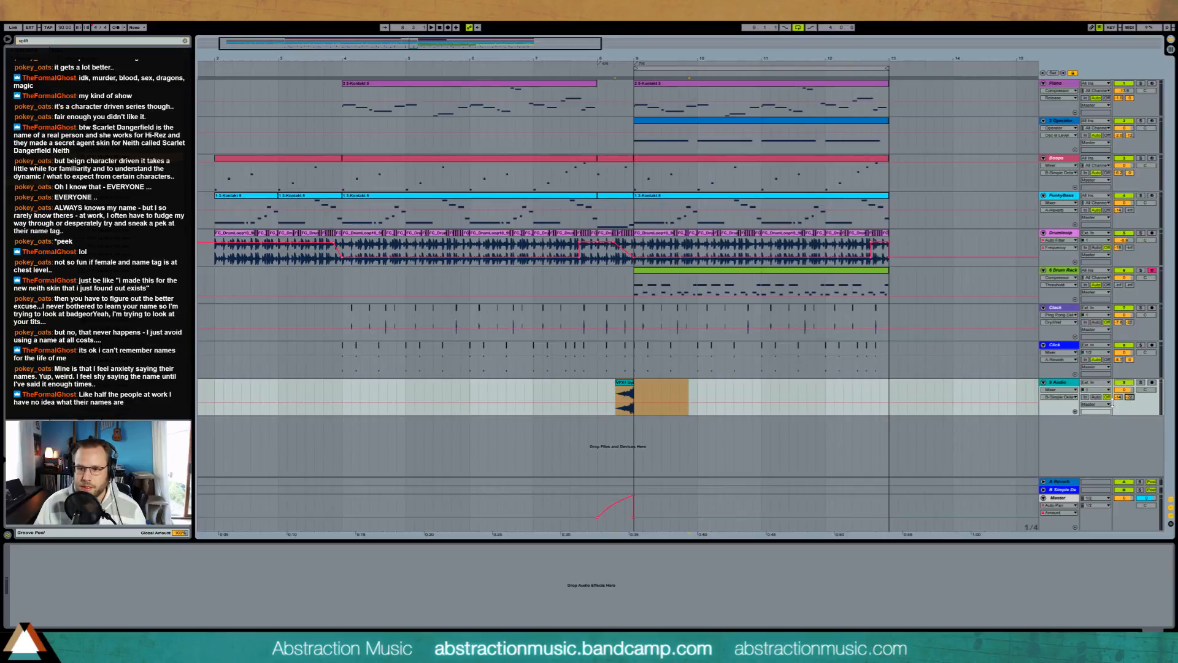
left_click(1118, 397)
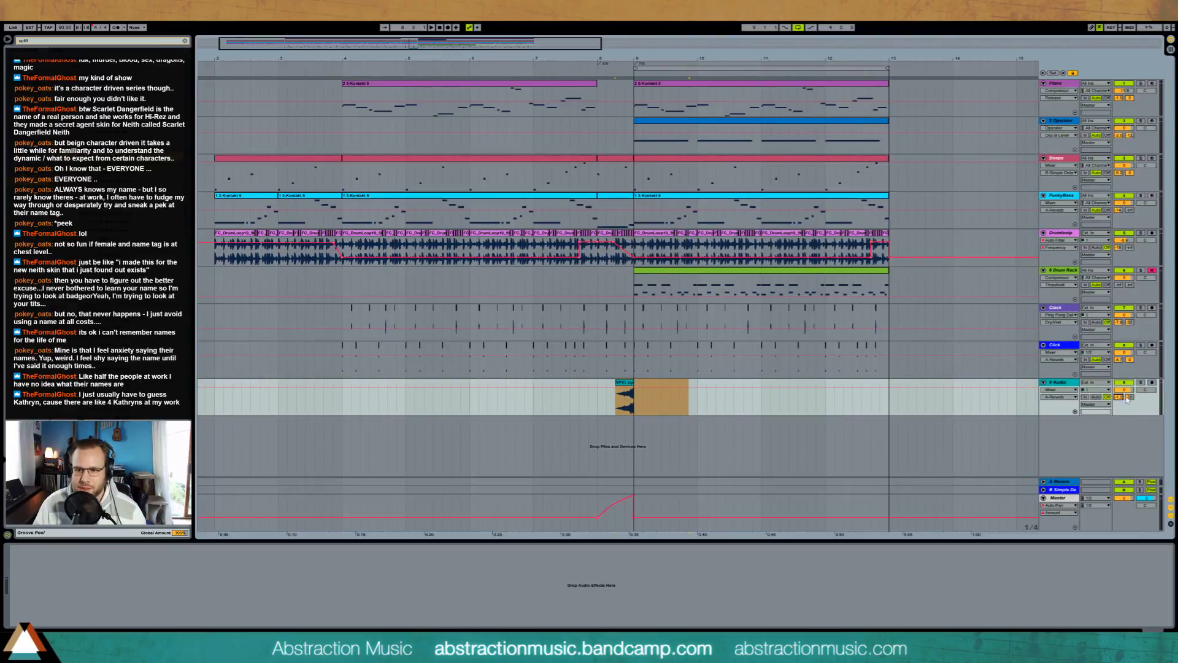
left_click_drag(1120, 398, 1120, 401)
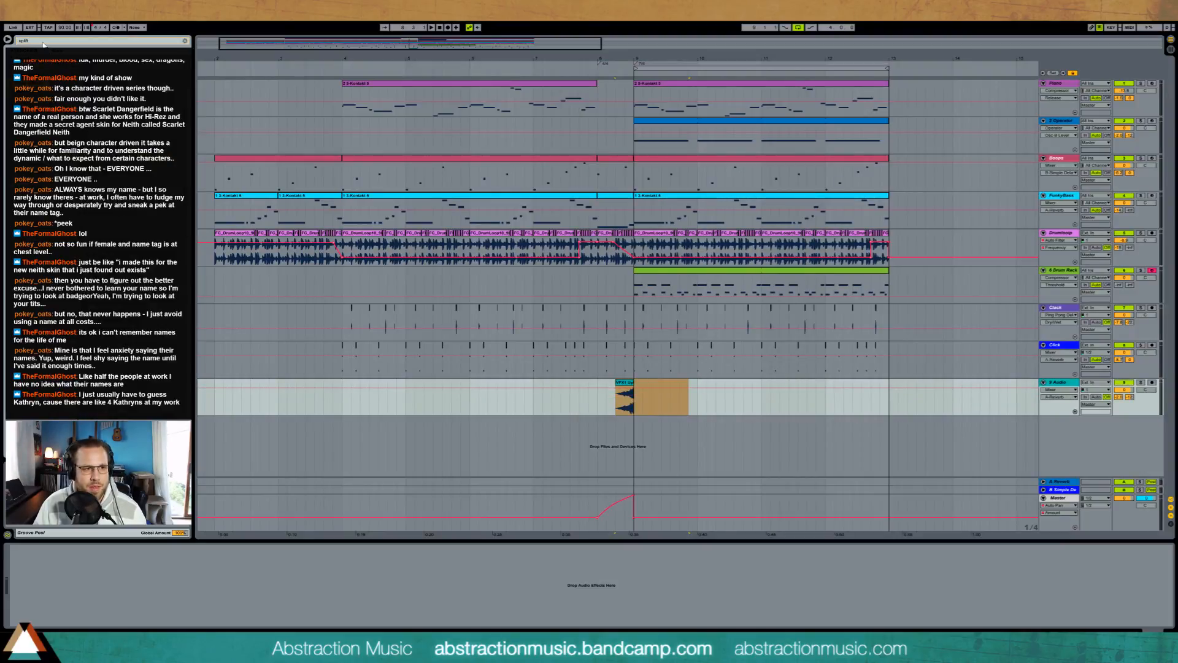
Step: Add an EQ Eight to the uplifter track, raise its low-cut frequency to remove the low end and listen to the transition
key("ctrl+f")
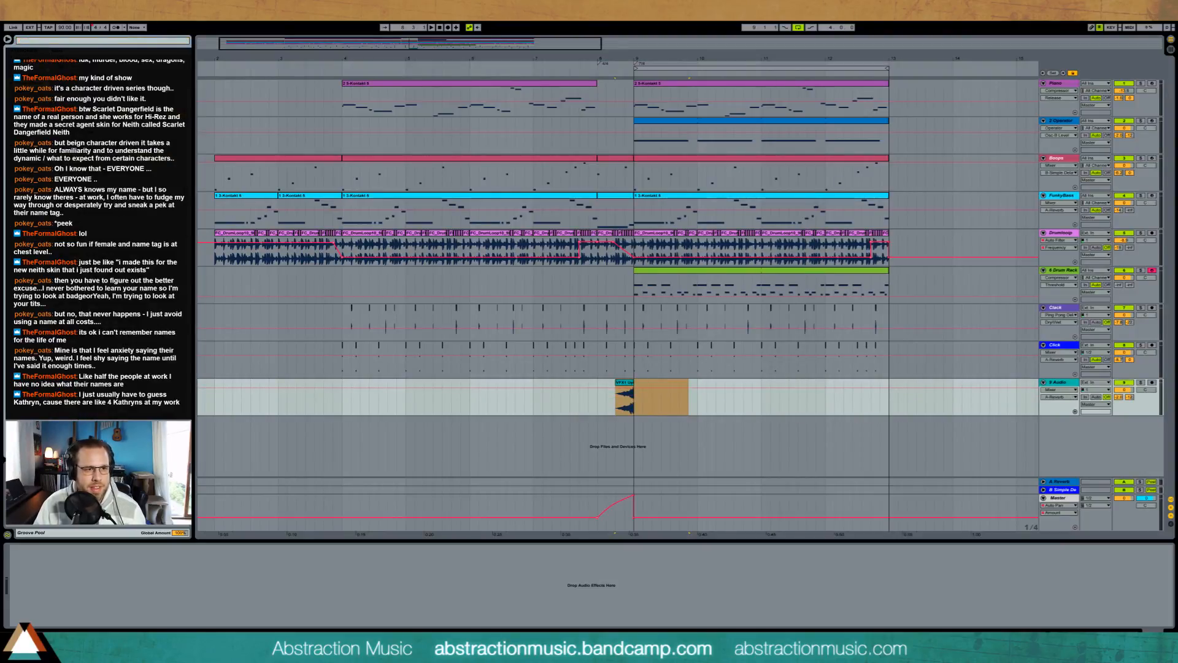
key("Escape")
left_click_drag(653, 411, 655, 412)
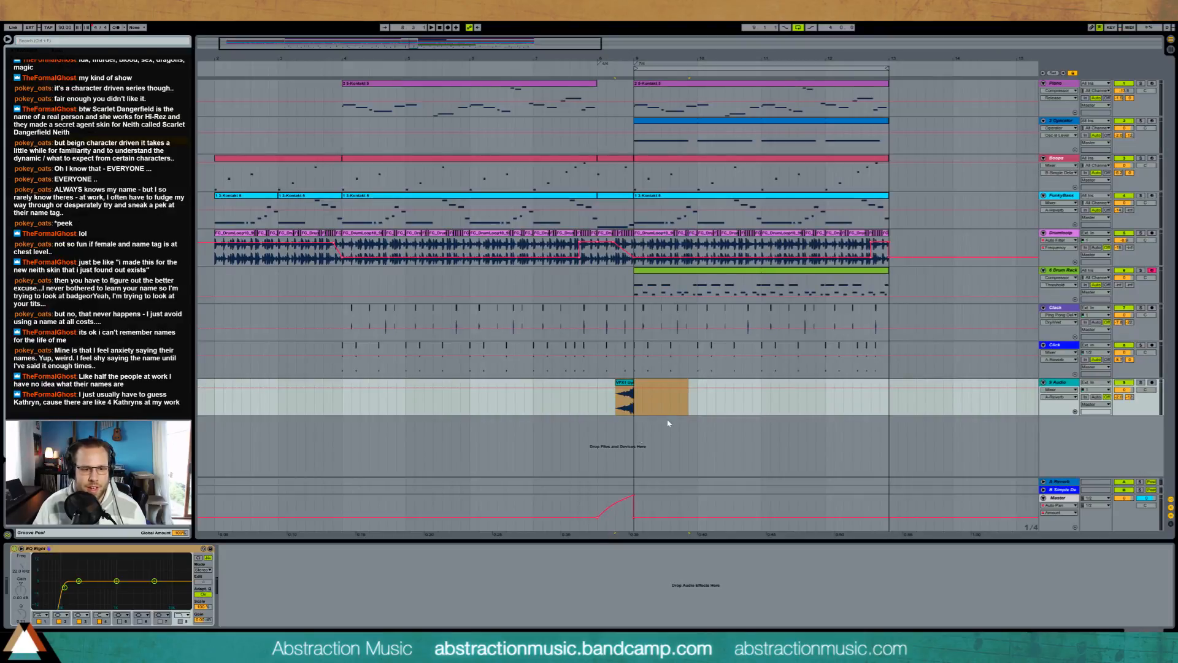
left_click_drag(68, 589, 82, 604)
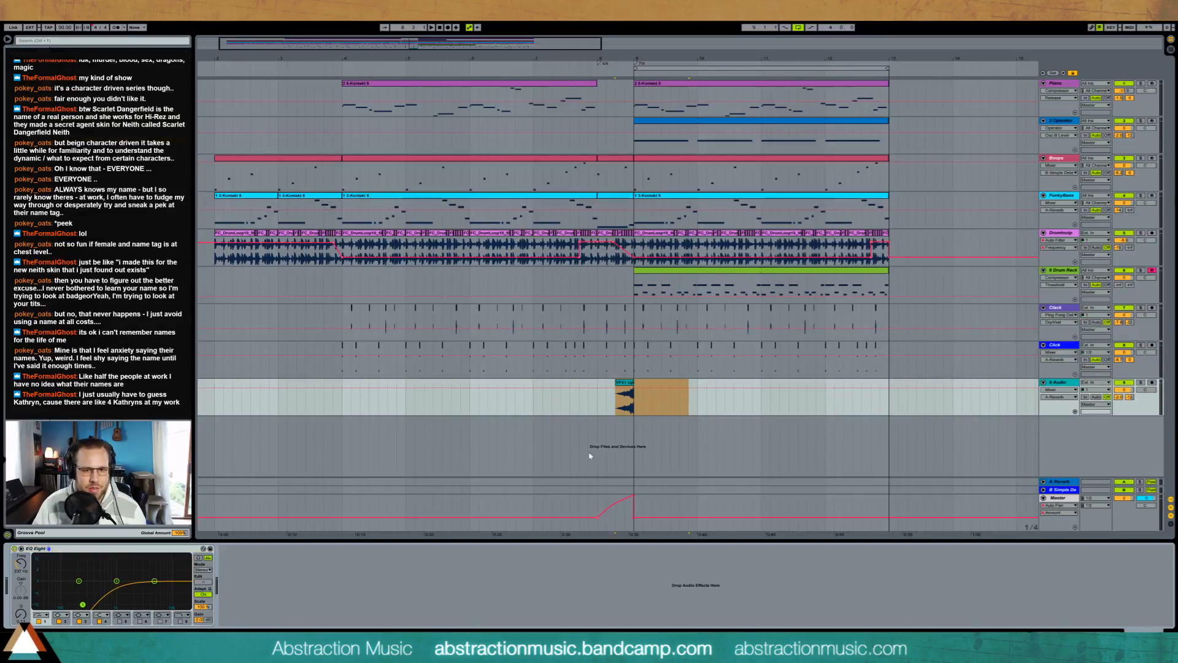
left_click(597, 413)
key("space")
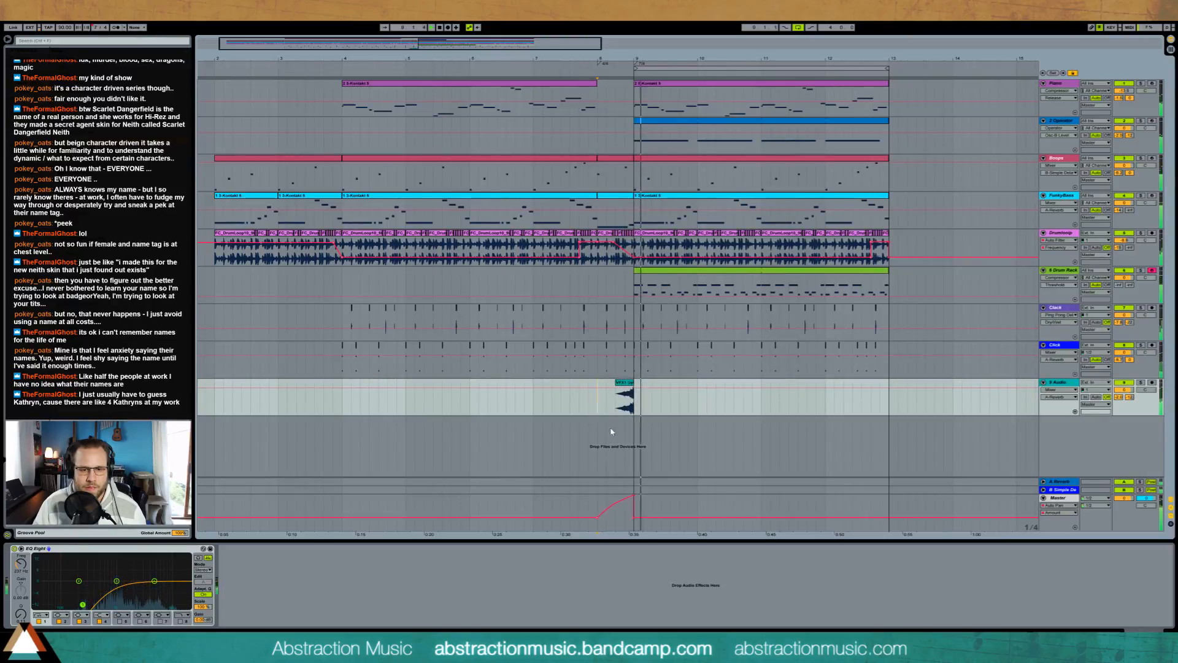
key("space")
Step: Warp the uplifter clip, stretch it to double length and align it from the start of bar 8 to bar 9
double_click(624, 382)
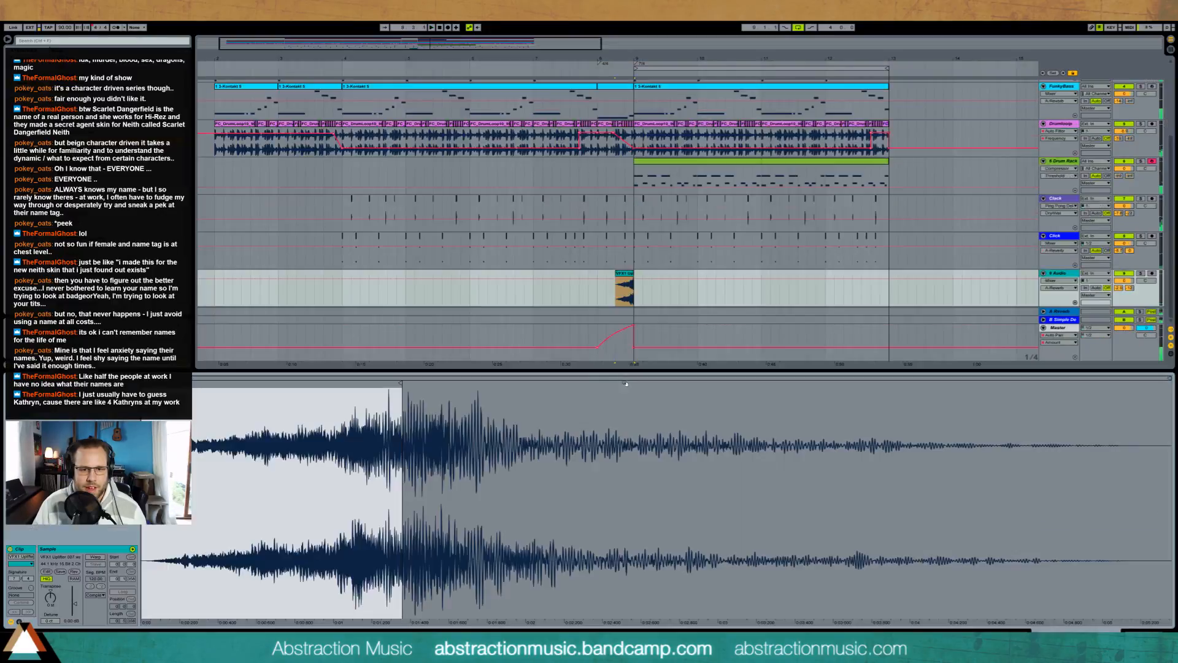
left_click(95, 557)
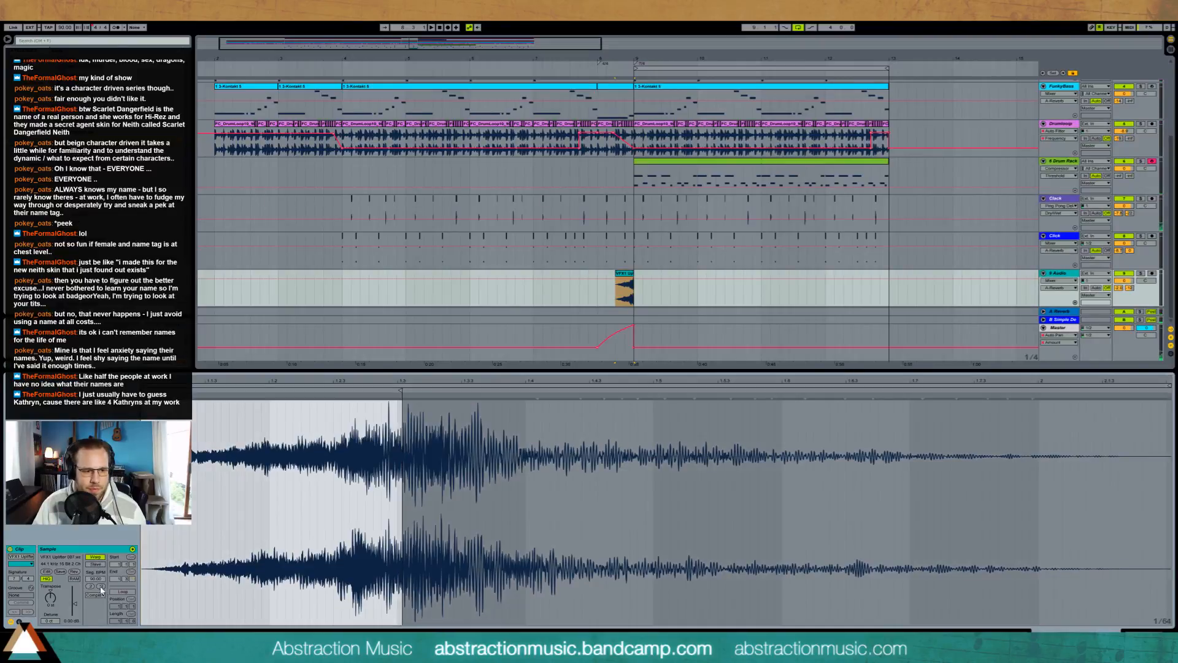
left_click_drag(641, 276, 624, 278)
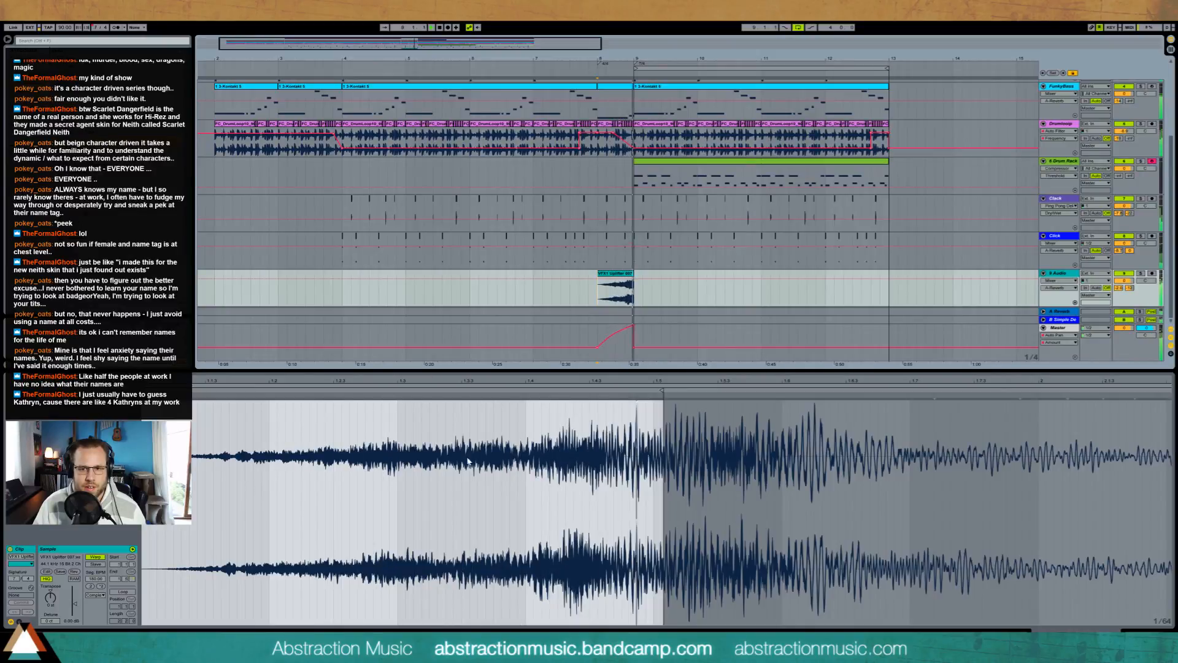
Step: Extend the uplifter clip's end slightly past bar 9 and fade it out over the added part
left_click(1144, 630)
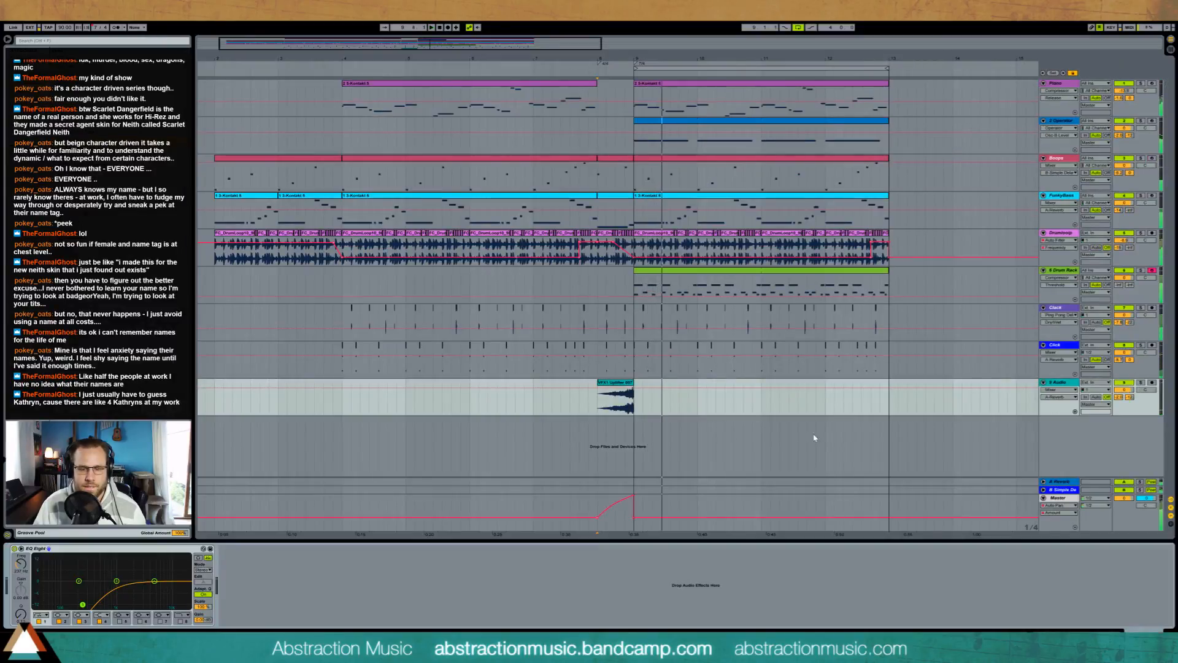
left_click_drag(634, 383, 652, 382)
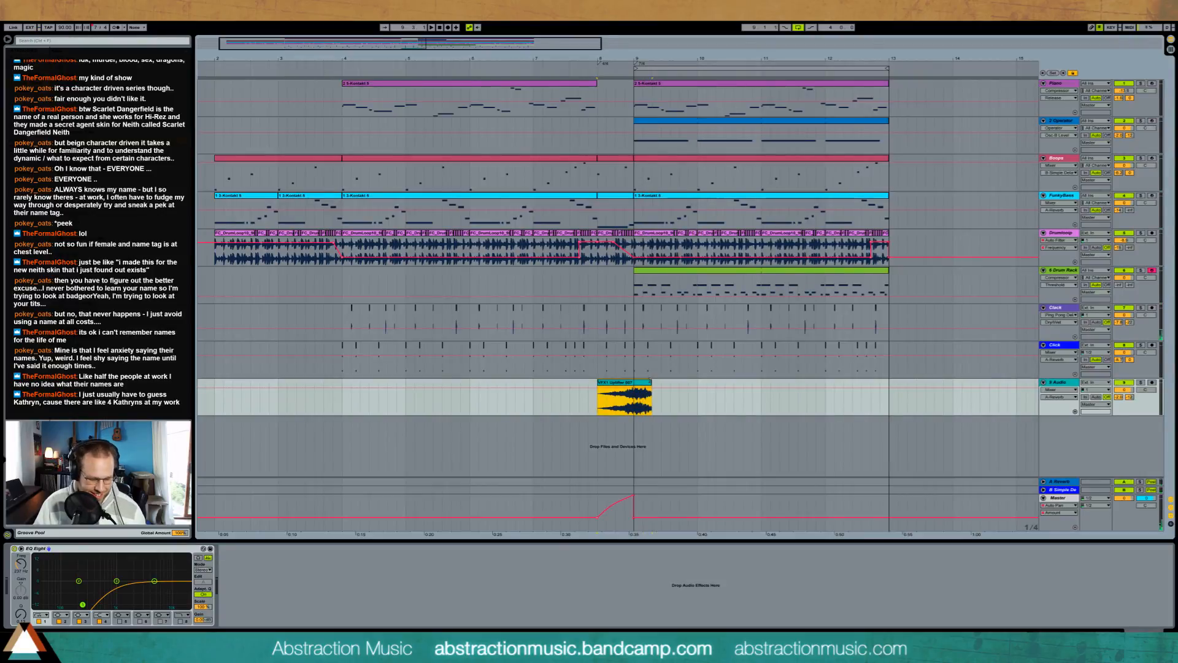
key("ctrl+alt+f")
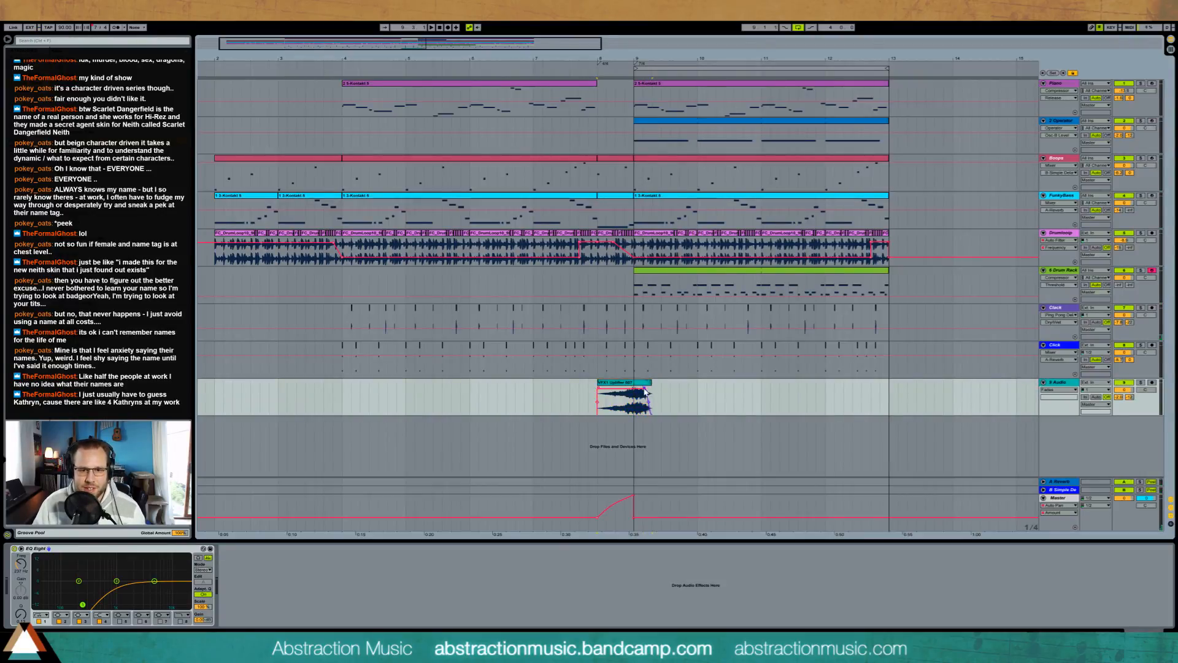
Step: Ramp the Master track's Auto Pan amount down from bar 9 to the end of the uplifter clip and play the arrangement
left_click(649, 521)
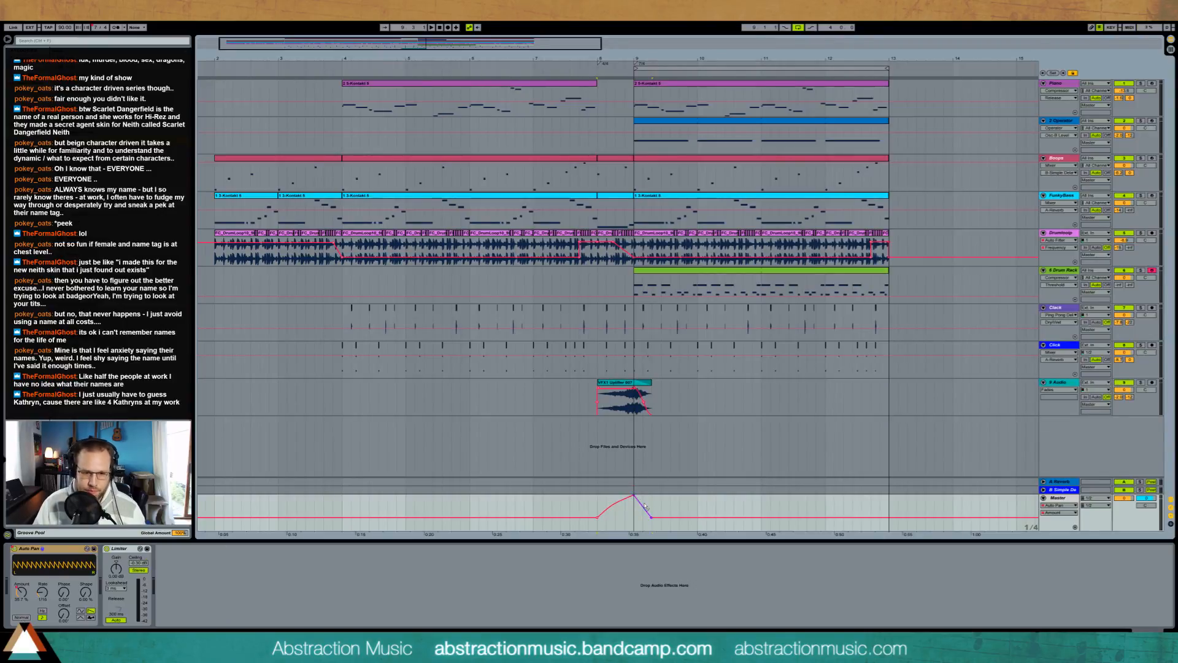
left_click(522, 409)
key("space")
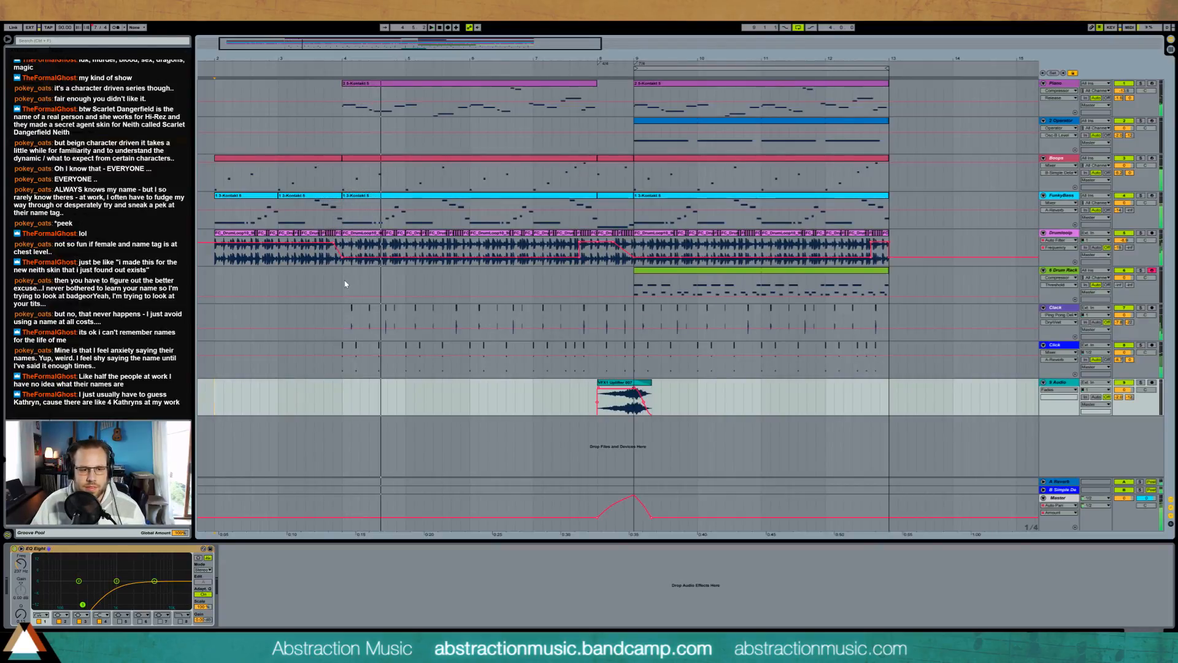
Step: Insert a new audio track below the uplifter track, arm it and record a short take starting midway through bar 3
left_click(1069, 384)
key("ctrl+t")
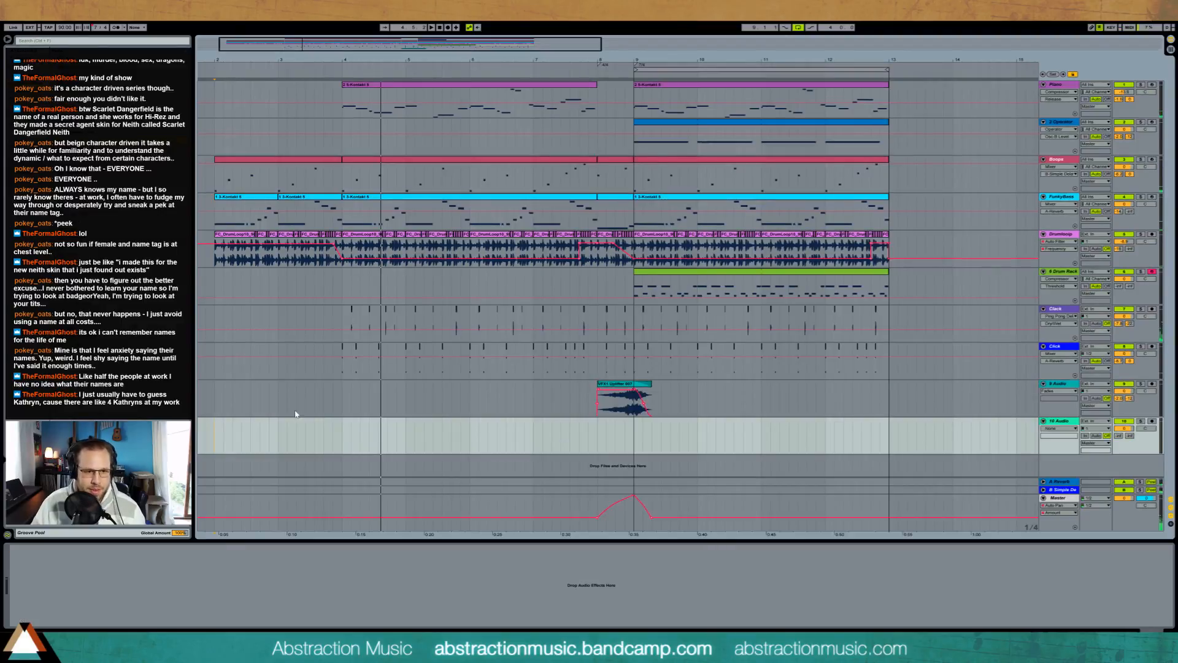
key("space")
left_click(304, 435)
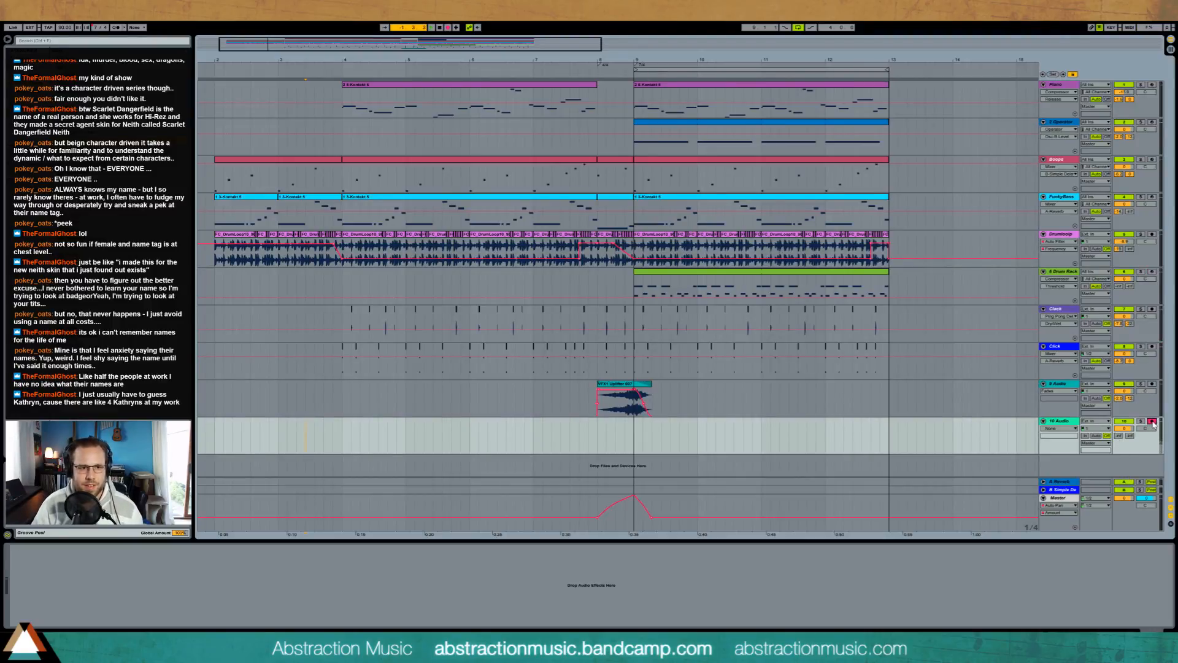
key("F9")
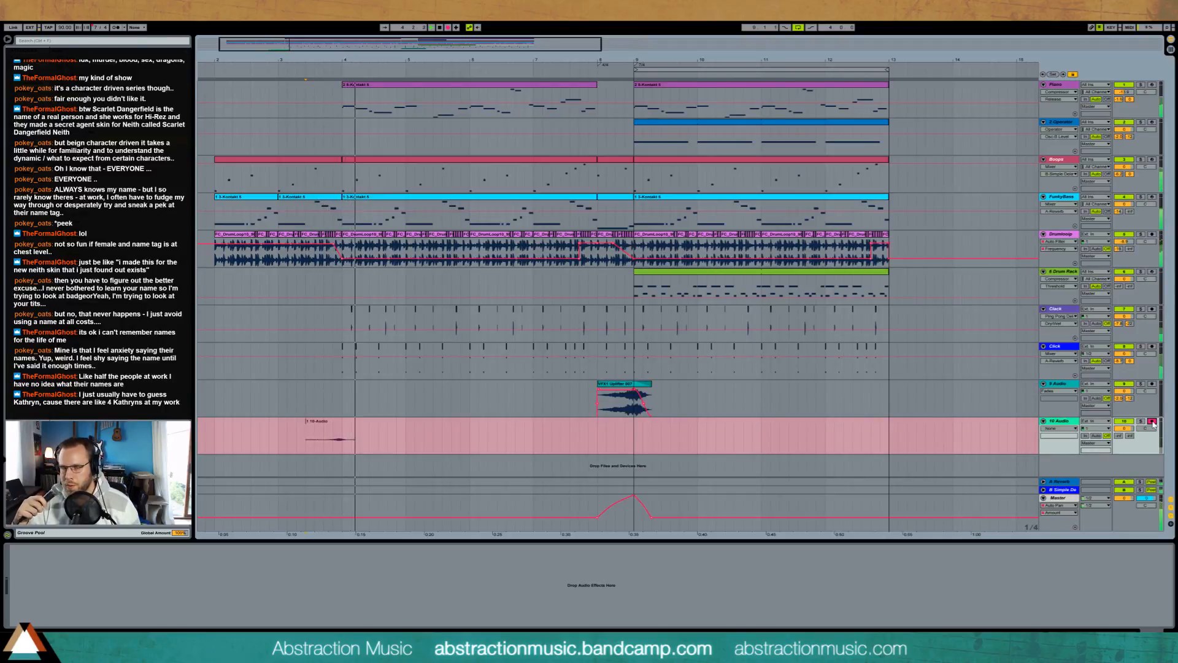
key("F9")
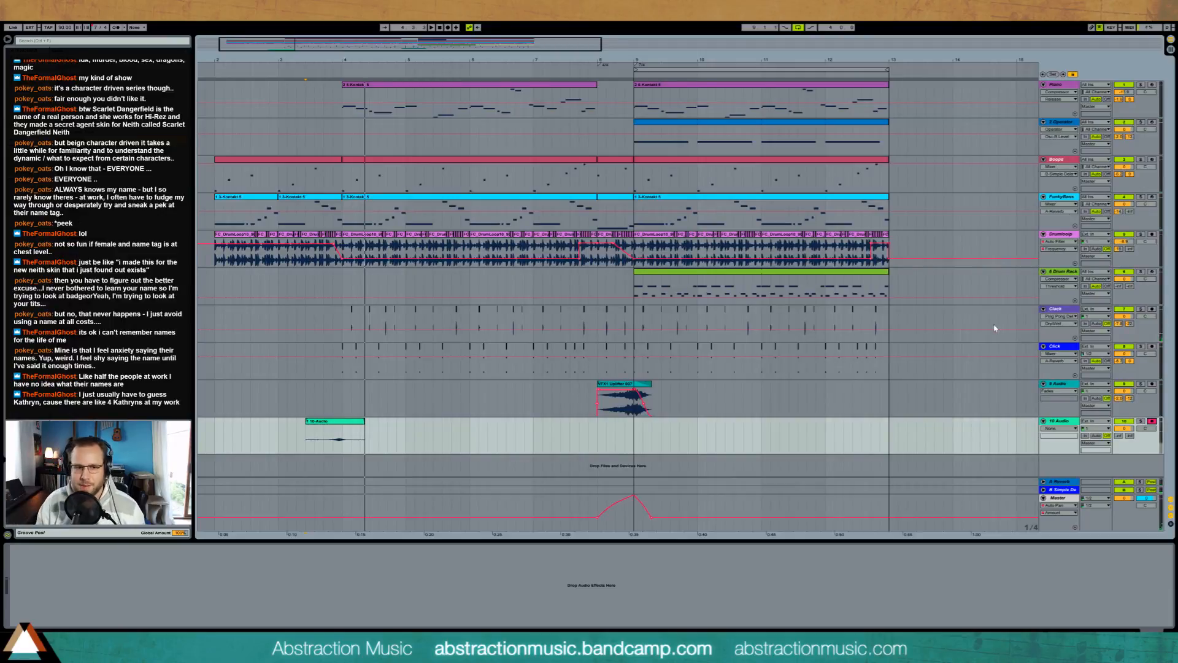
Step: Trim the recorded clip's start and end closely around its sound near bar 4 and raise its track's reverb send
left_click_drag(307, 423, 323, 423)
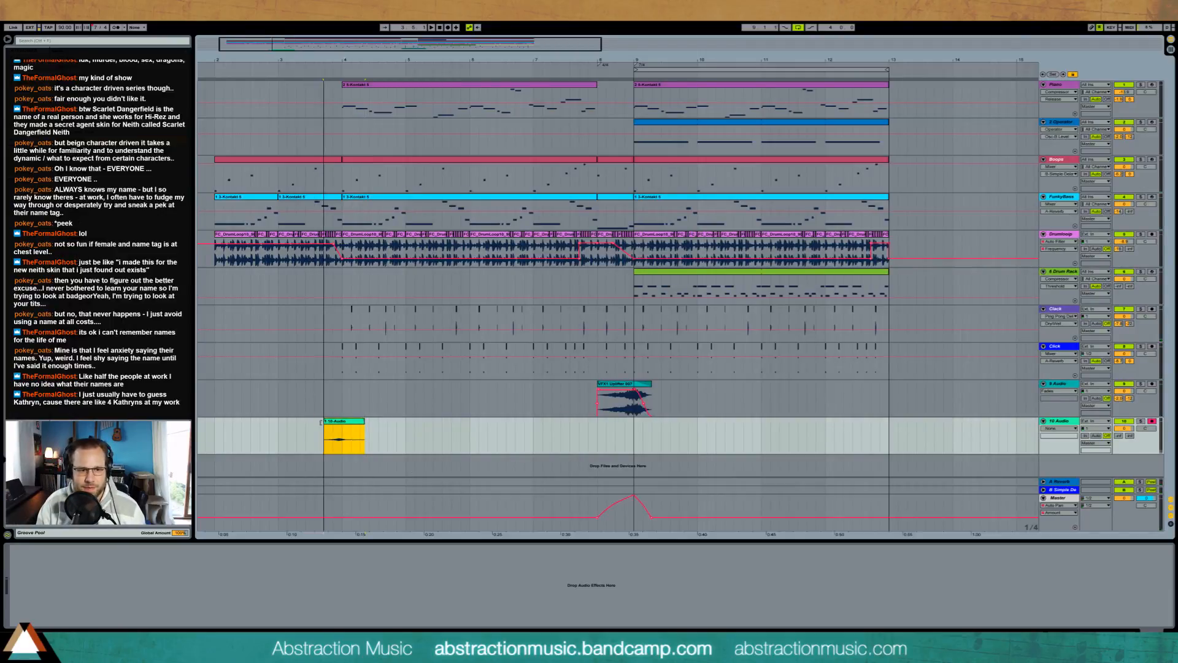
mouse_move(1119, 436)
left_mouse_down()
mouse_move(1120, 375)
mouse_move(1119, 449)
left_mouse_up()
key("space")
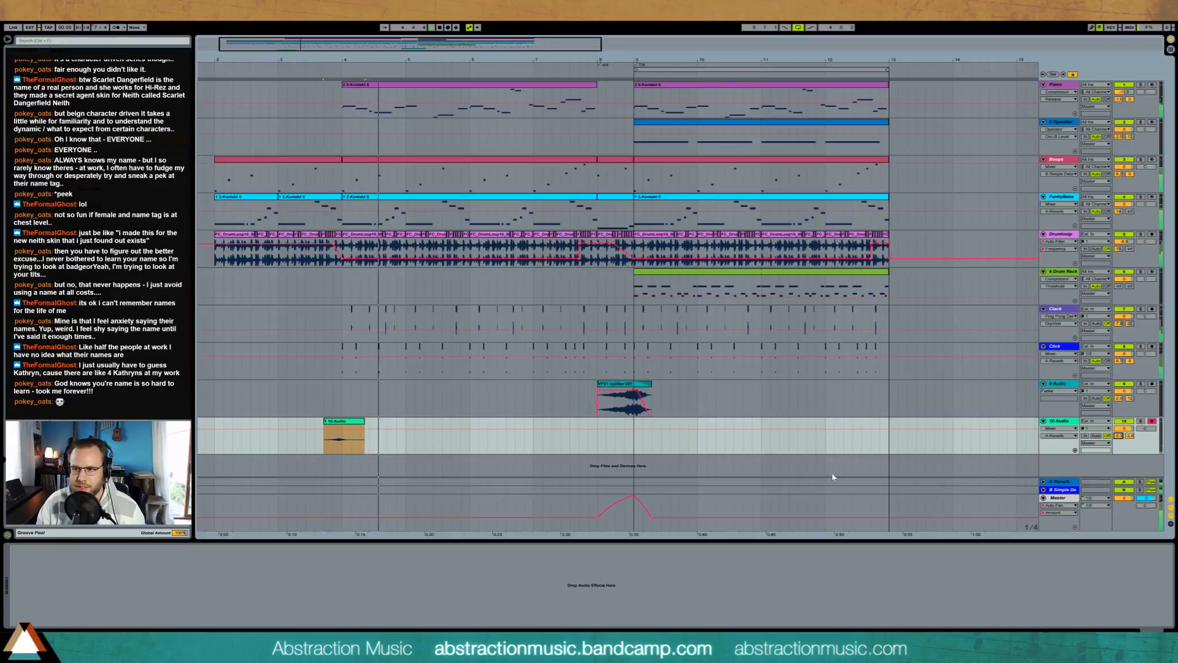
left_click_drag(364, 422, 350, 422)
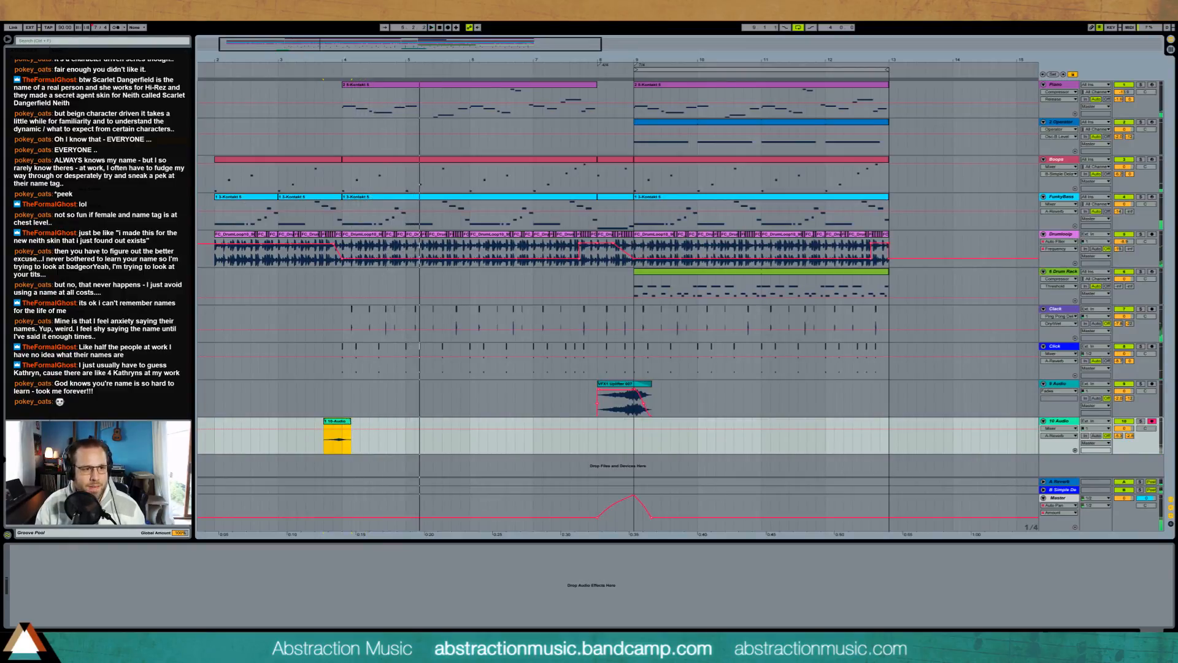
Step: Add an Auto Filter to the recorded clip's track, set it to high-pass and raise its cutoff during playback
key("ctrl+f")
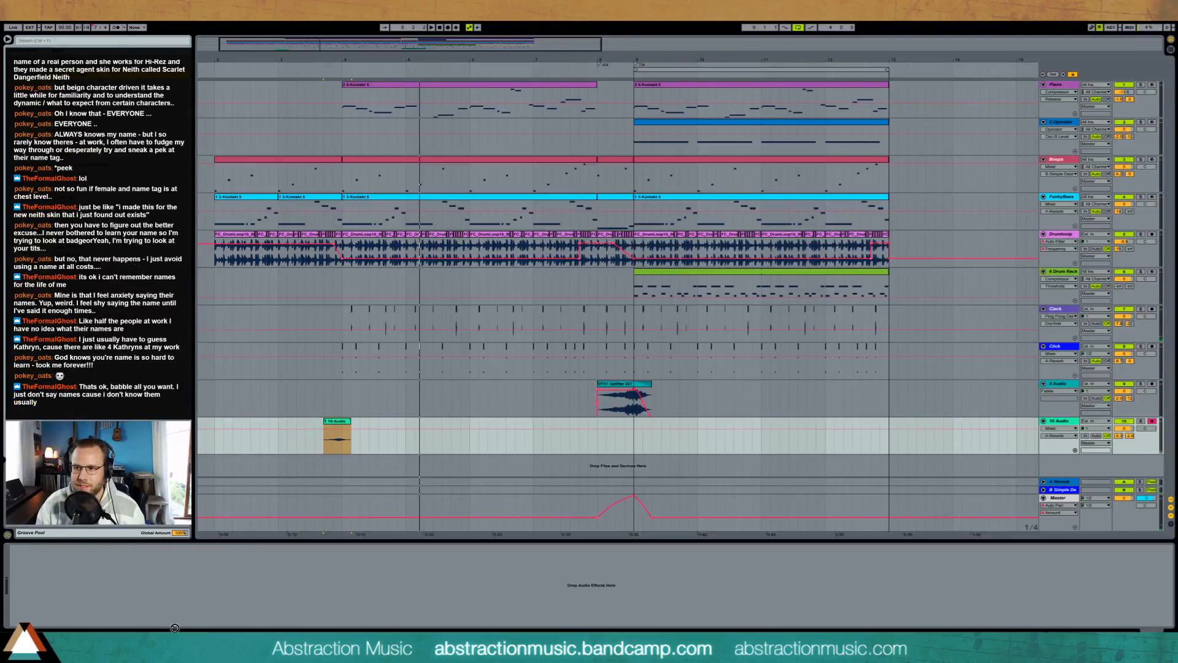
left_click_drag(80, 276, 79, 594)
left_click(48, 605)
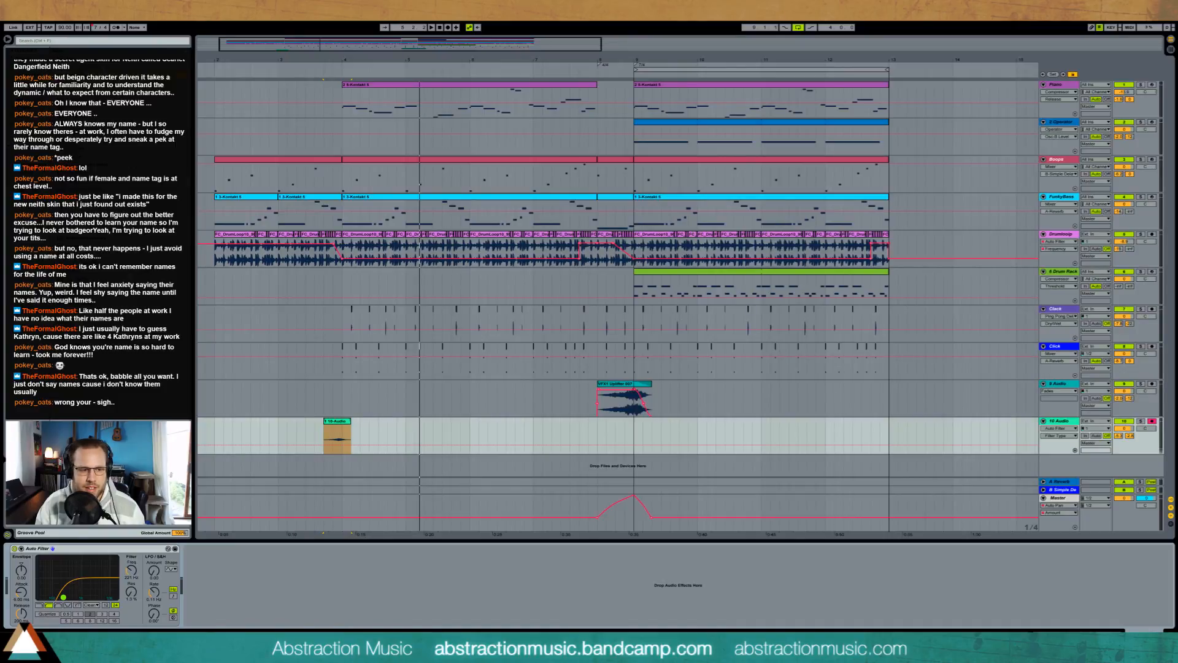
left_click(335, 443)
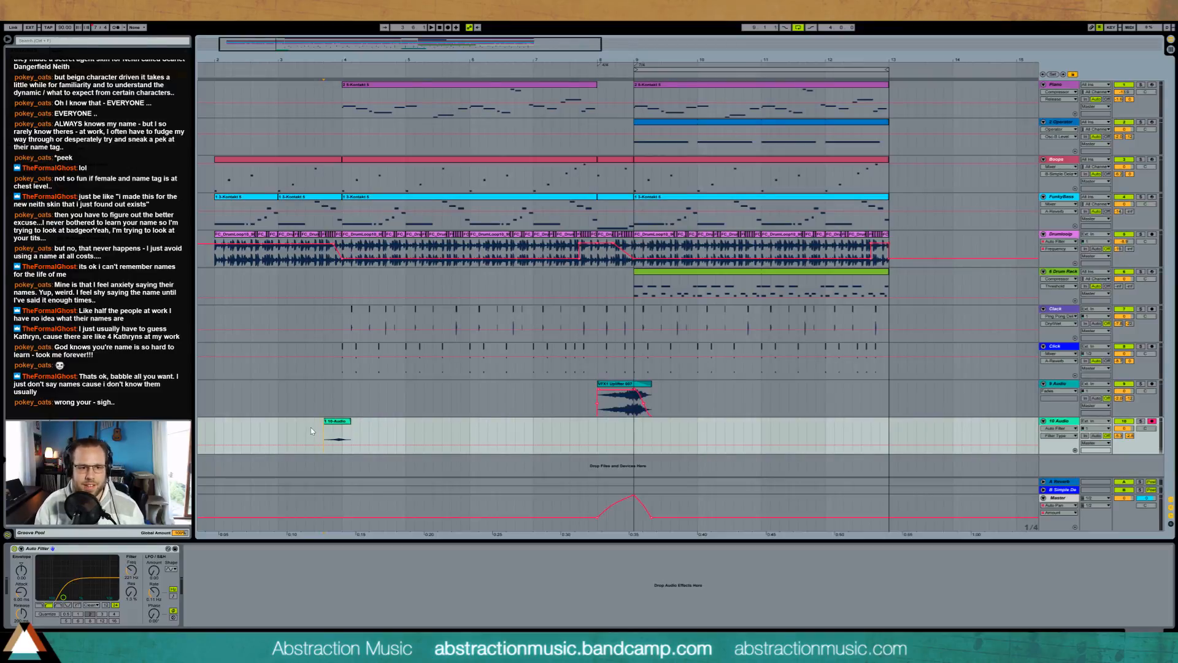
key("space")
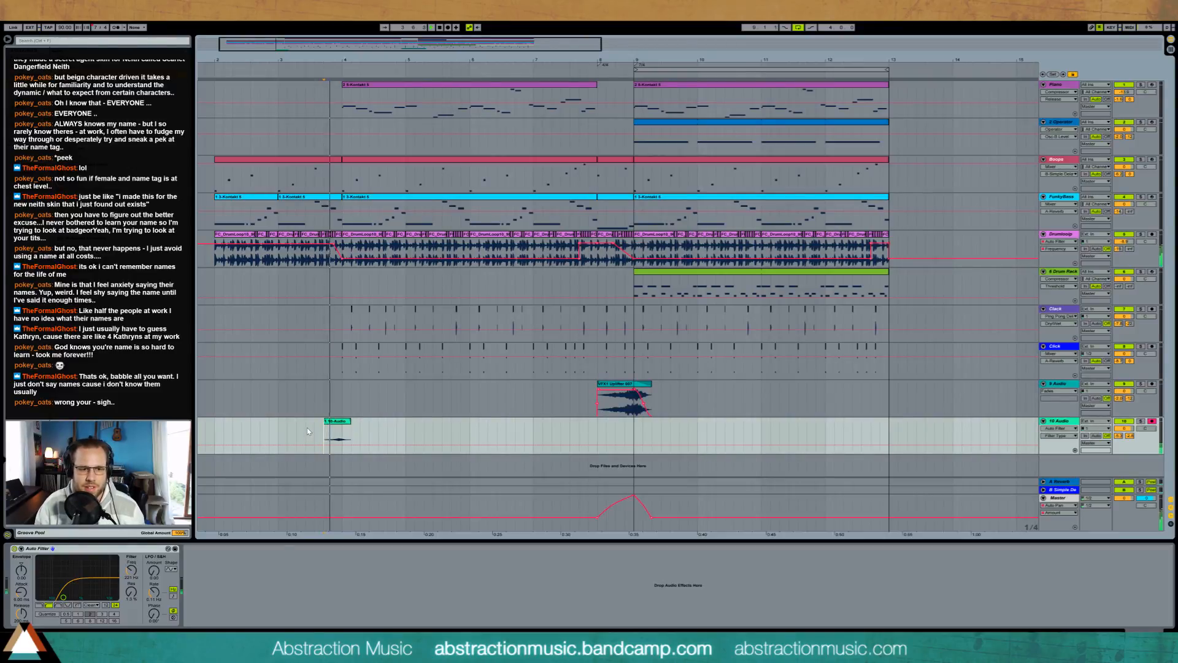
left_click_drag(63, 596, 82, 598)
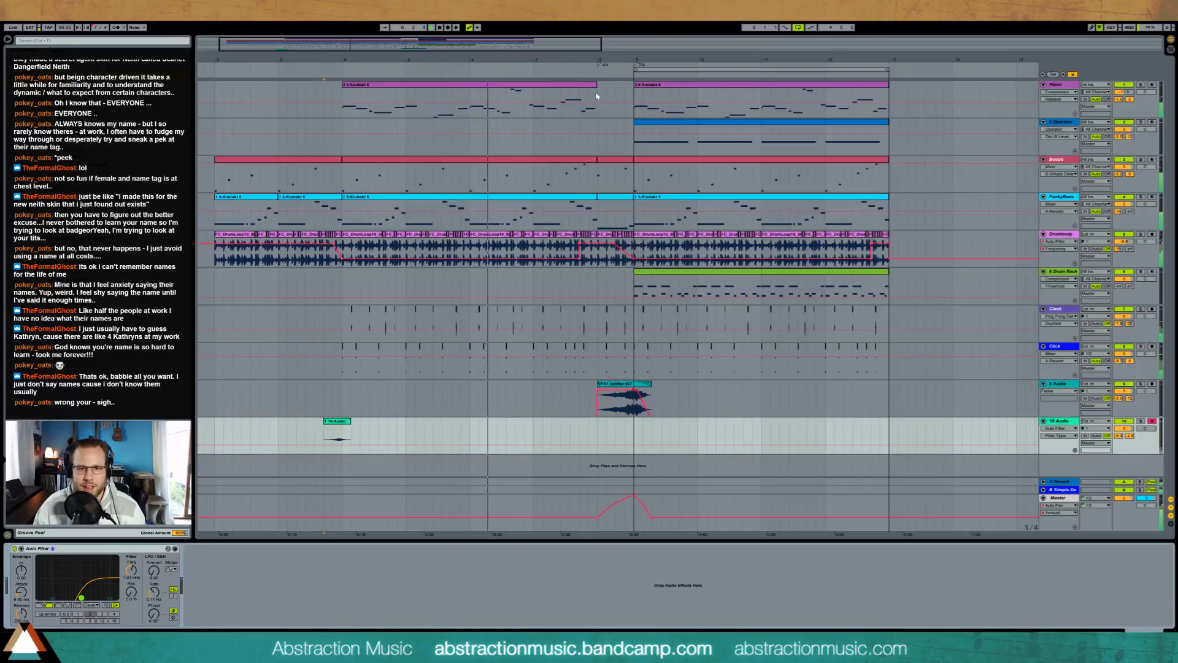
Step: Create a MIDI clip in the Piano track's gap just before bar 9 and fill it with one sustained note
left_click_drag(595, 96, 626, 106)
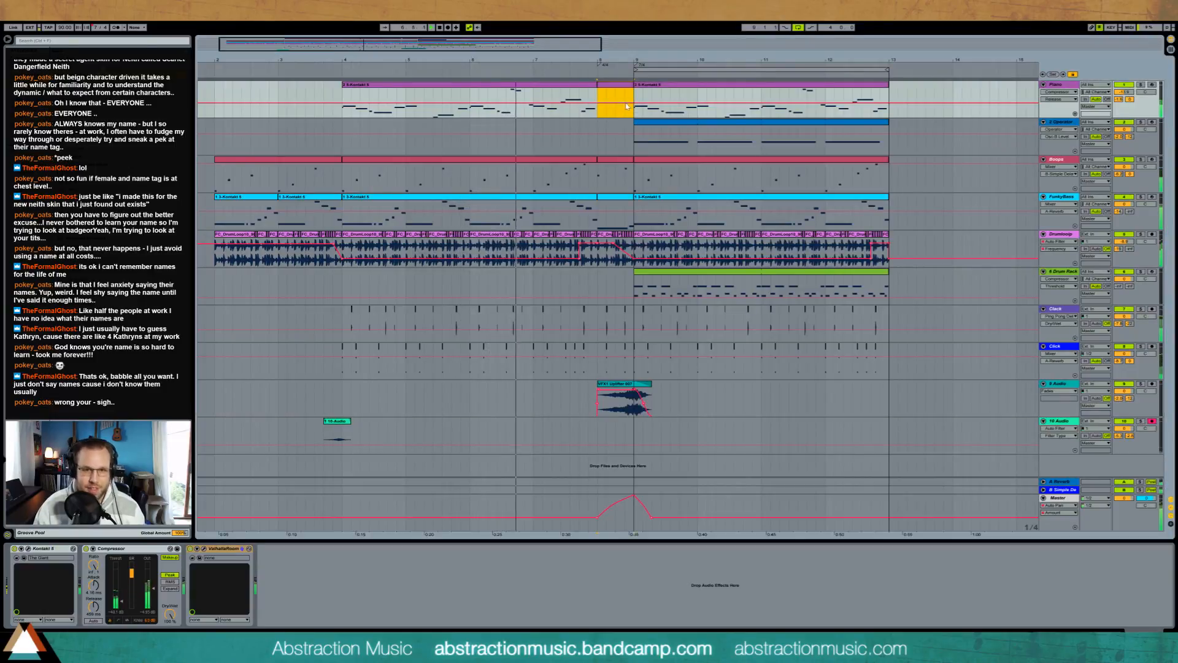
key("ctrl+shift+m")
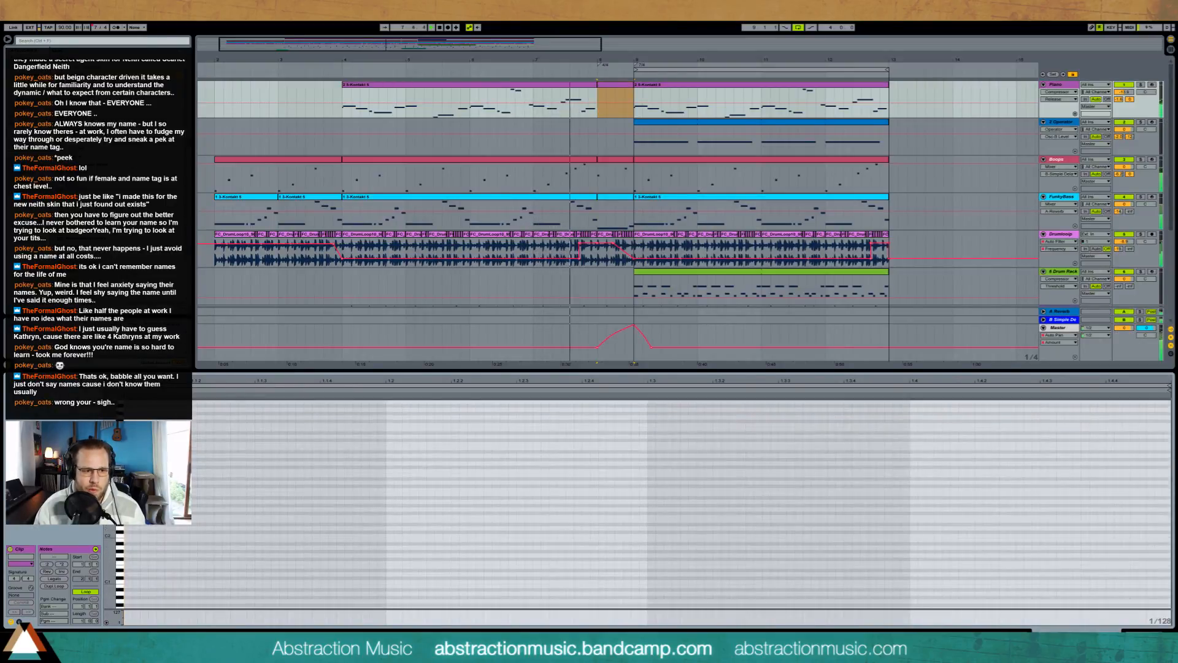
left_click_drag(127, 462, 1146, 463)
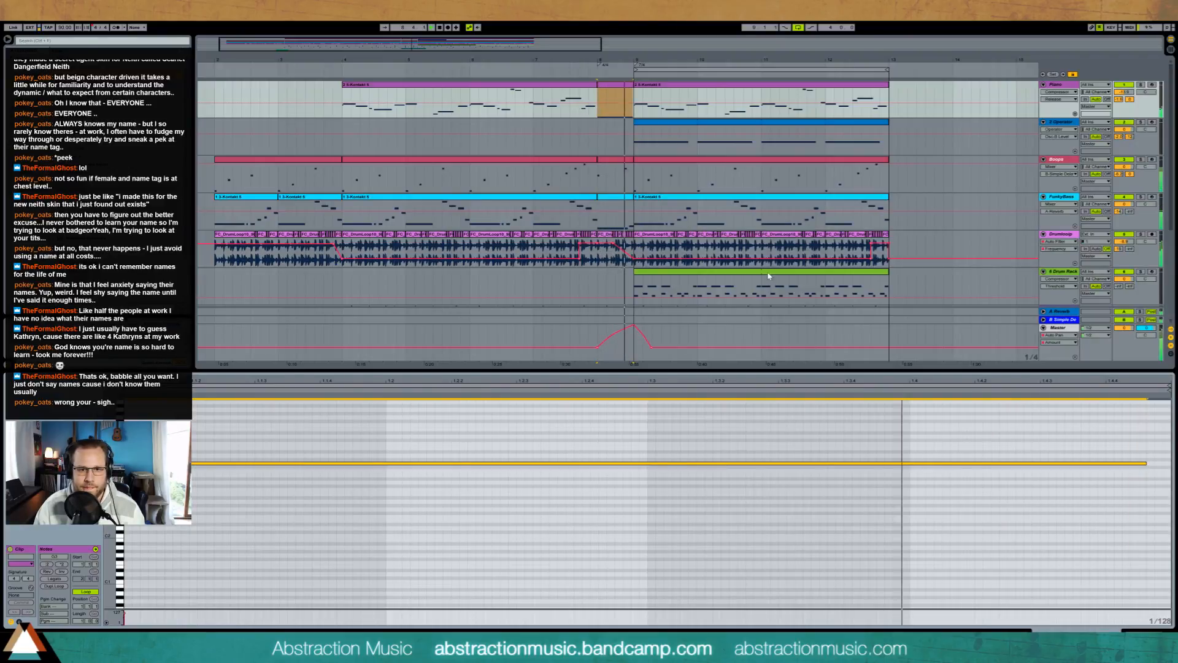
Step: Check the preceding Piano clip's last note, then raise the new sustained note an octave and three semitones and audition it
left_click(568, 85)
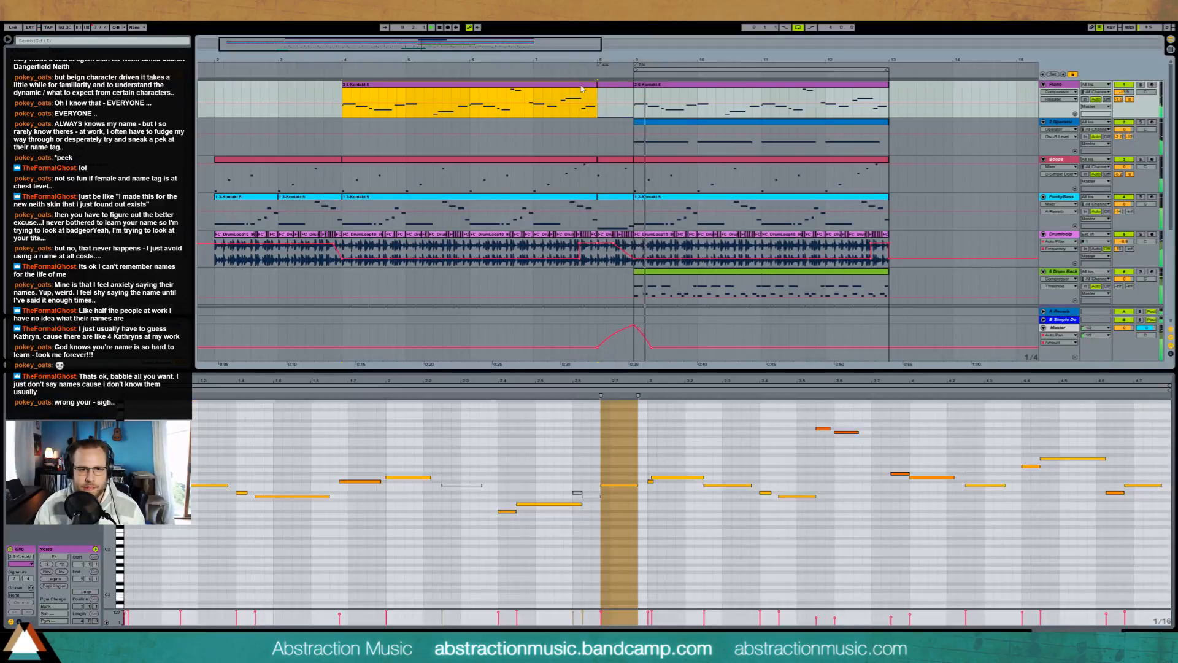
left_click(606, 465)
left_click(1133, 486)
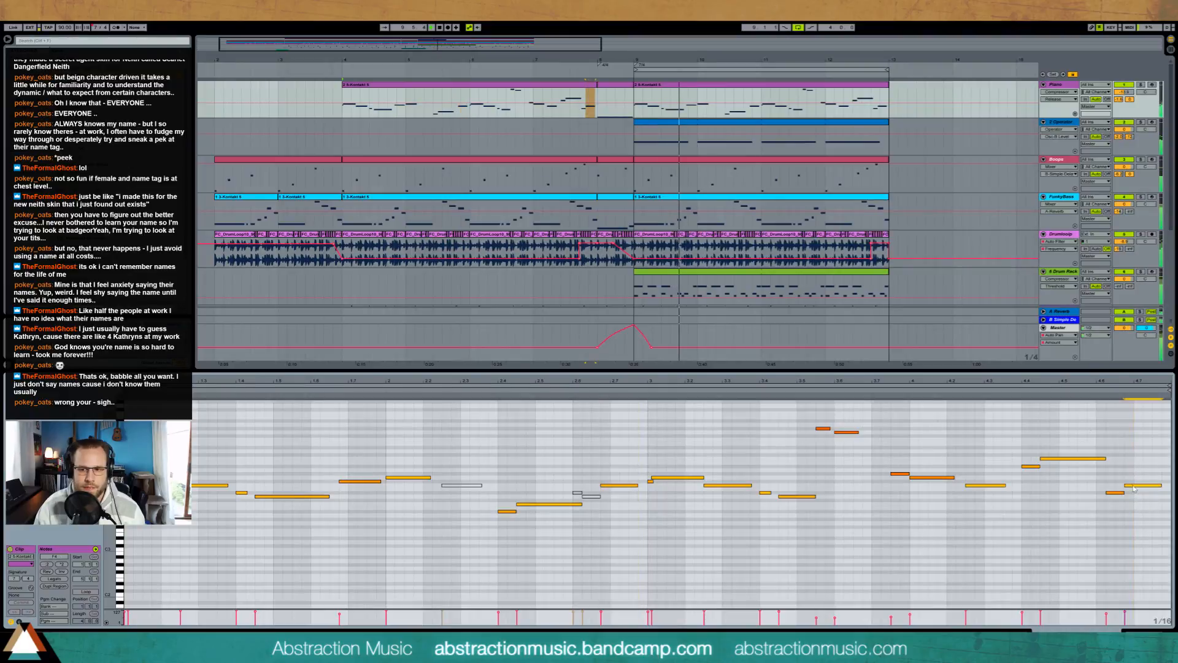
left_click(614, 85)
left_click(583, 463)
key("shift+Up")
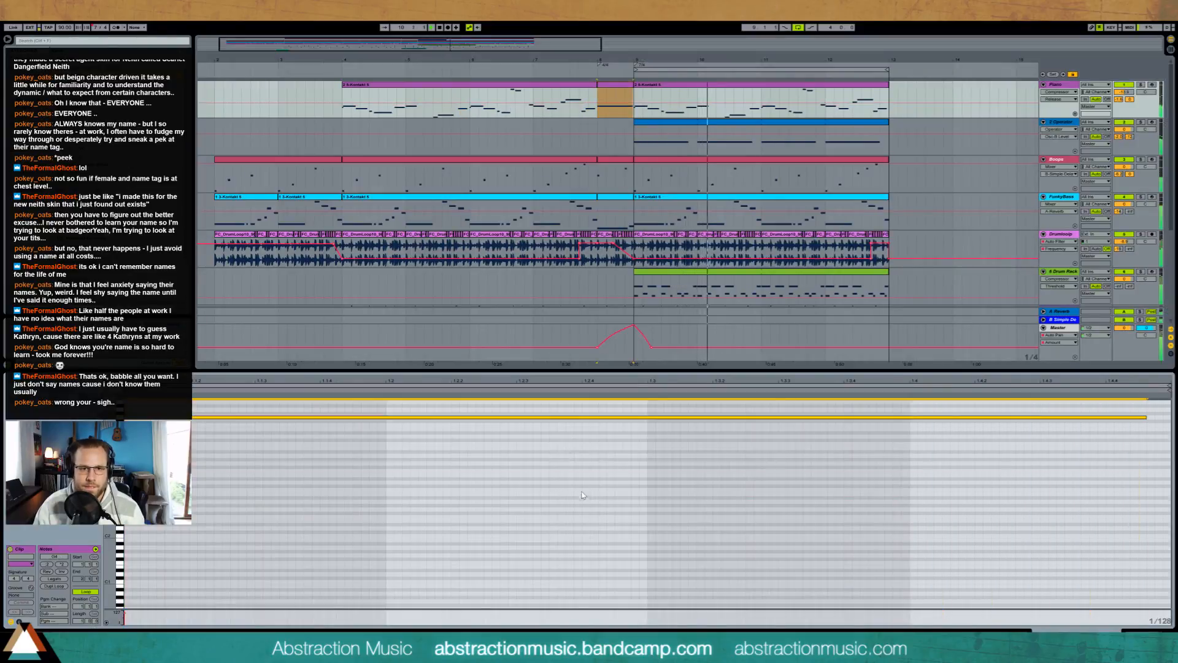
key("space")
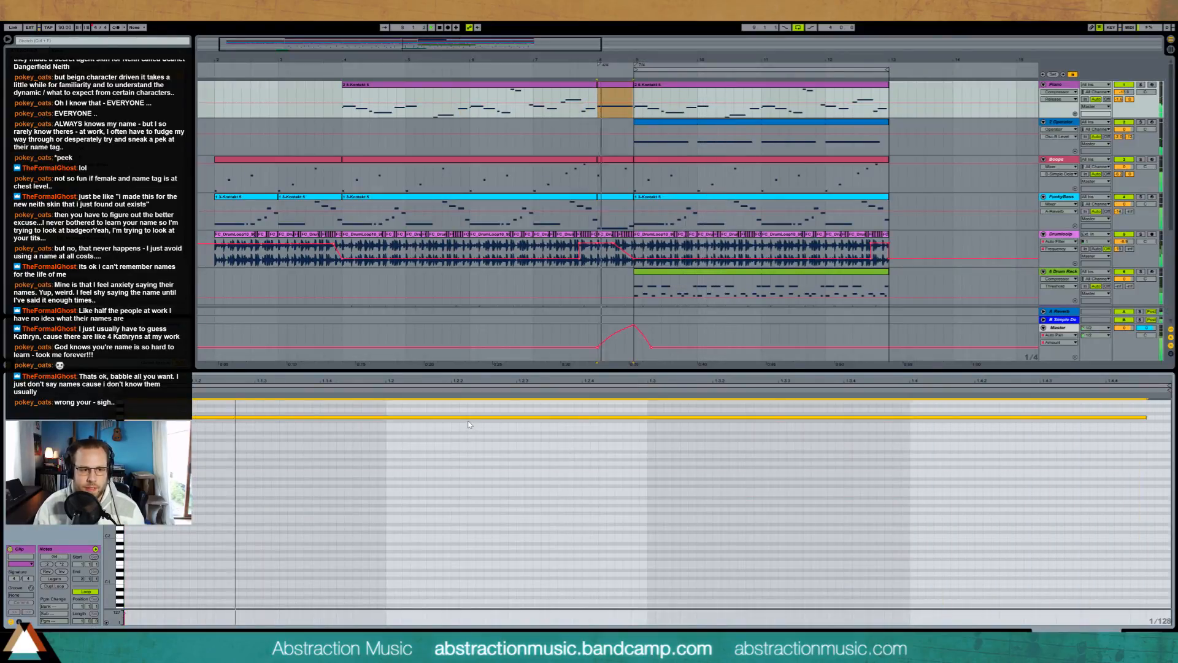
key("Up")
key("Up")
key("Up")
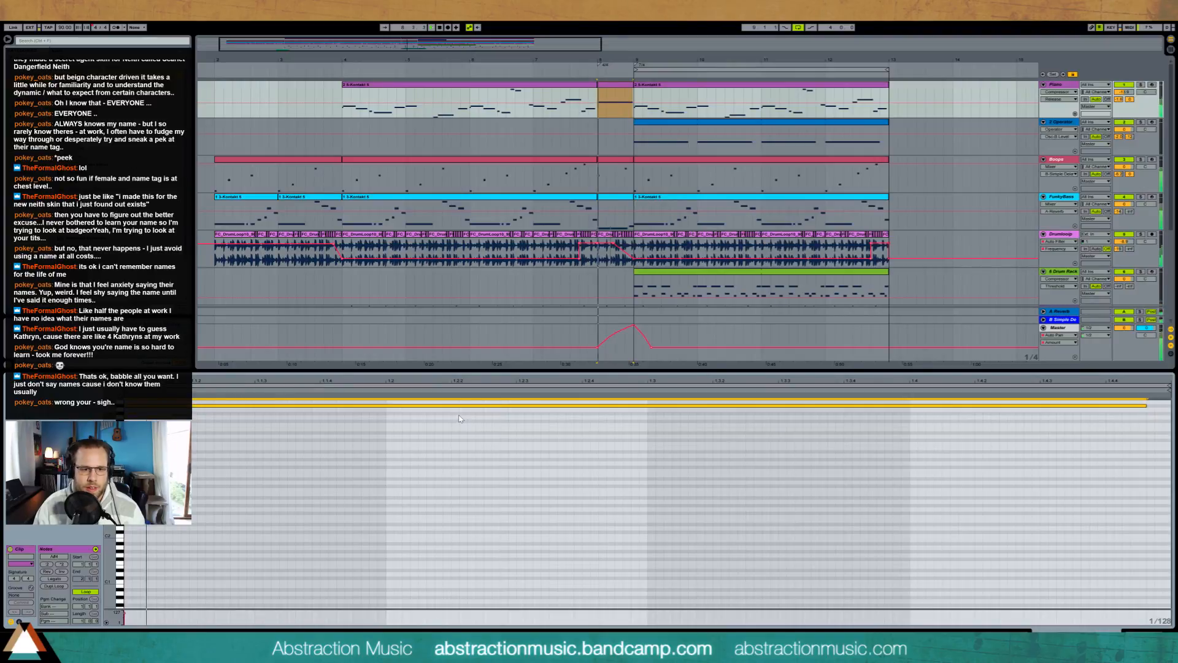
key("space")
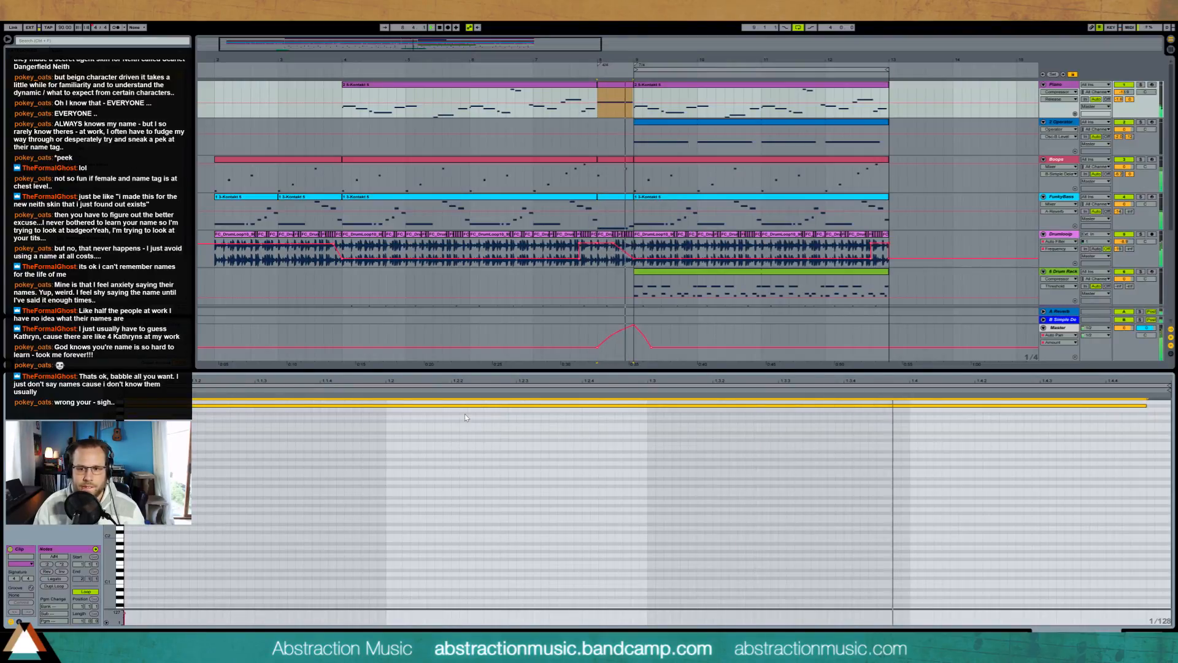
Step: Trim the uplifter clip's end closer to bar 9 and raise its track's Simple Delay send
key("shift+Tab")
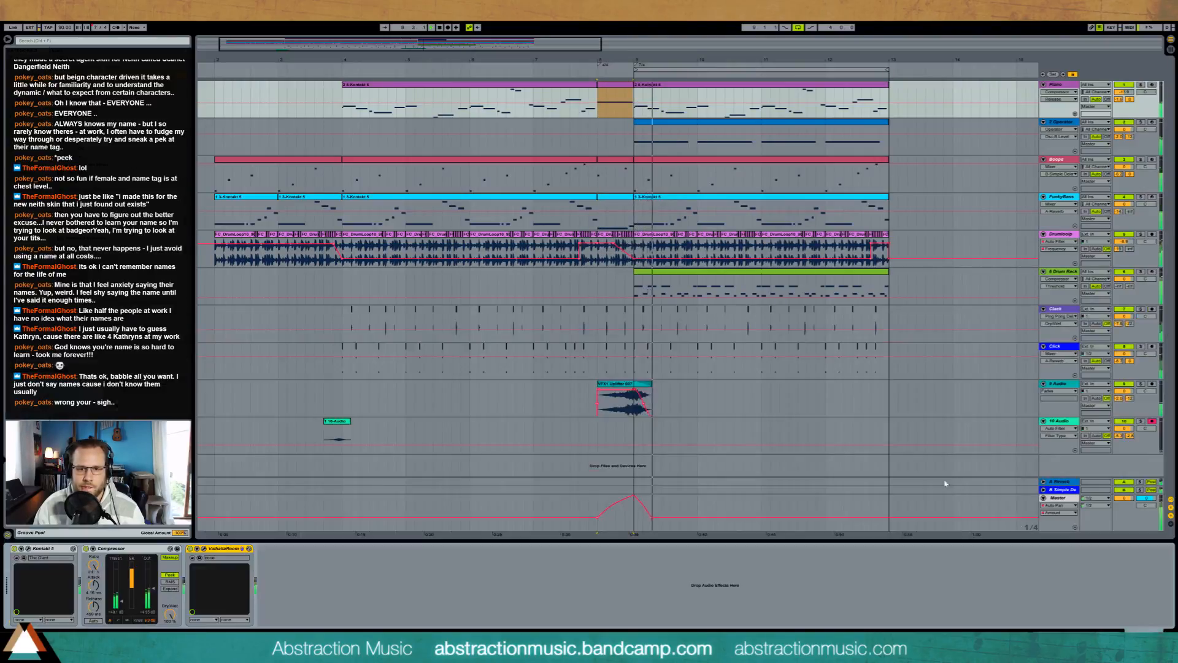
left_click_drag(651, 383, 631, 390)
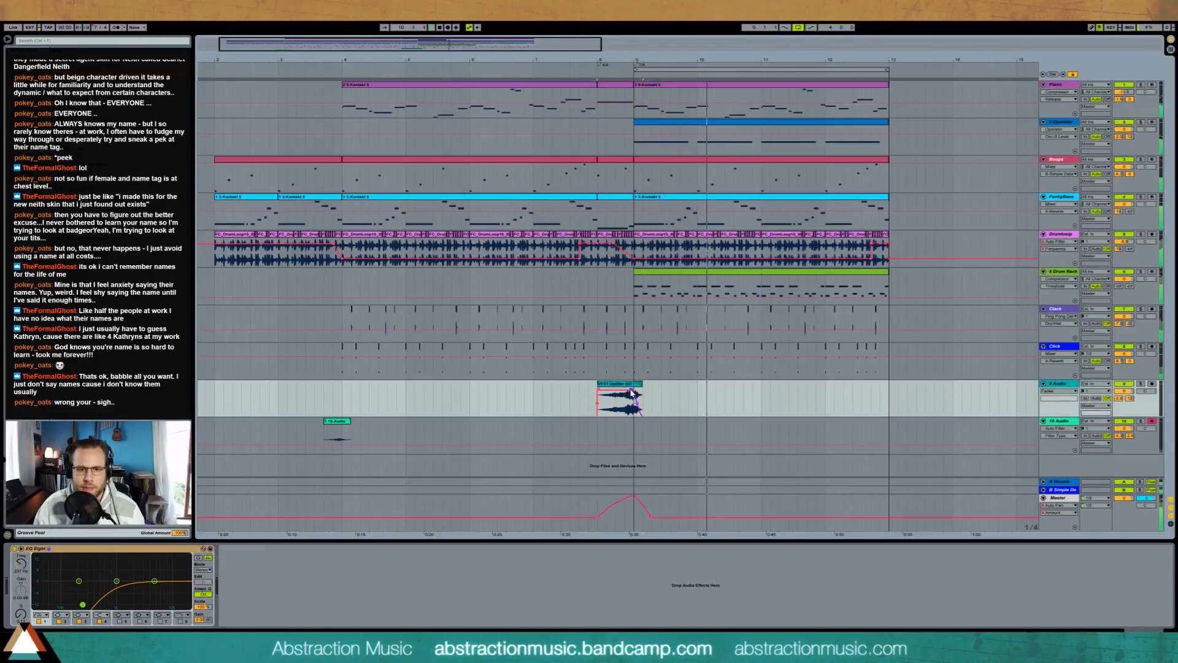
left_click(617, 404)
key("space")
key("space")
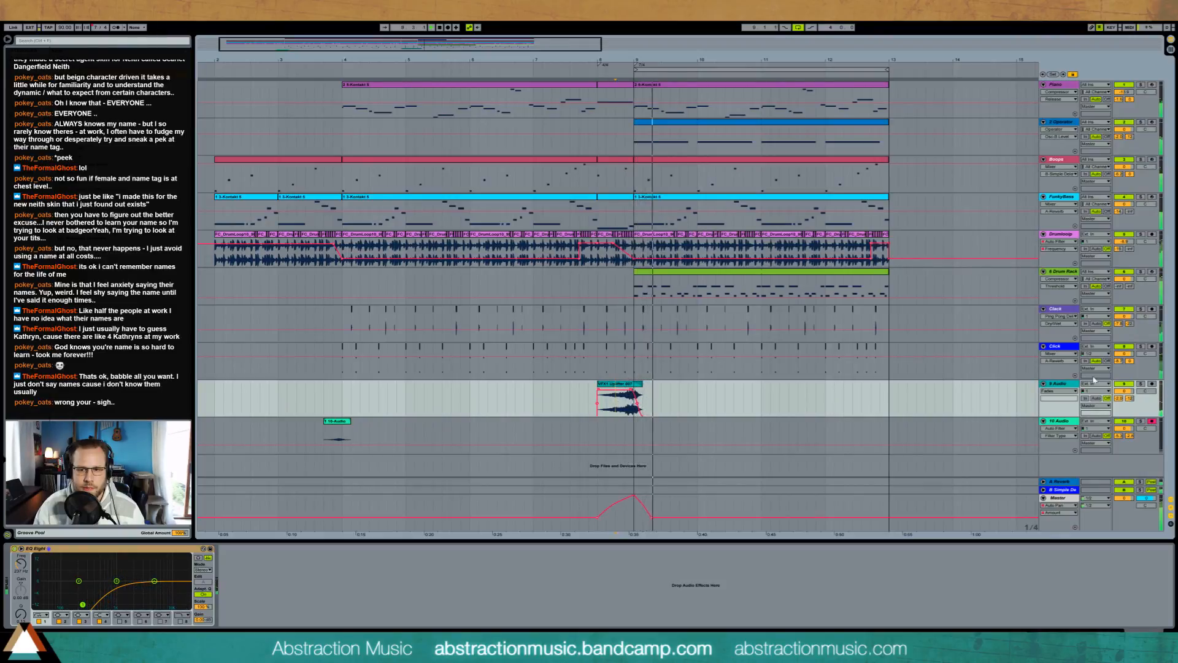
left_click_drag(1129, 398, 1129, 378)
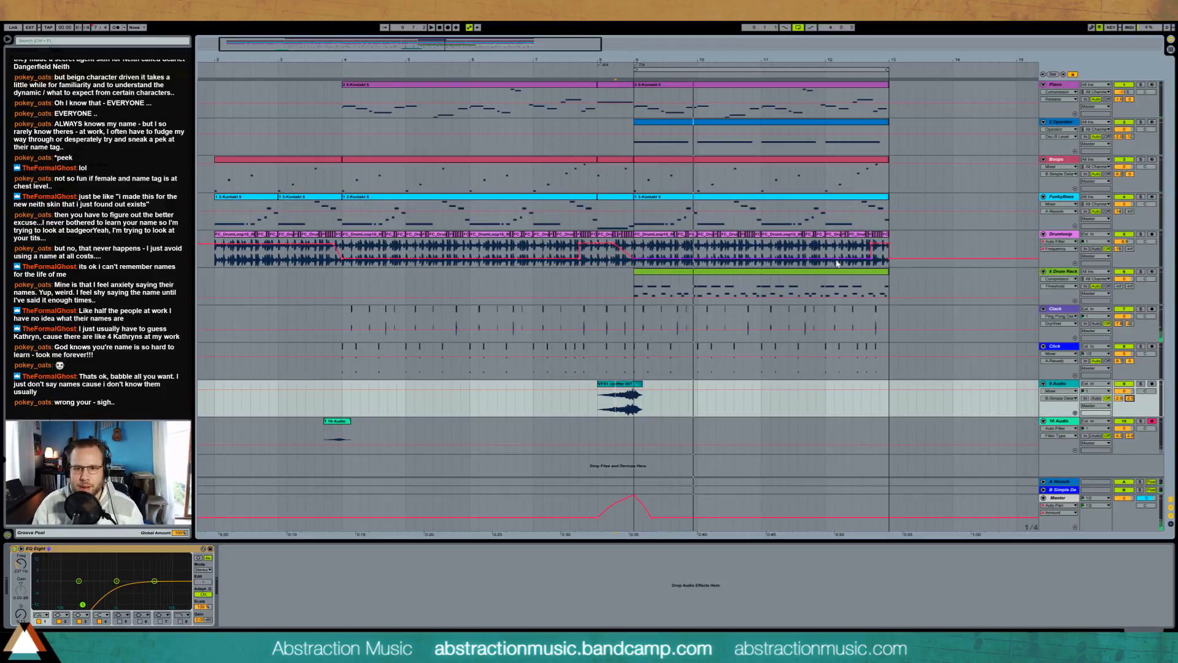
Step: Try a copy of the recorded clip across the end of the arrangement near bar 13, then remove it
left_click(897, 253)
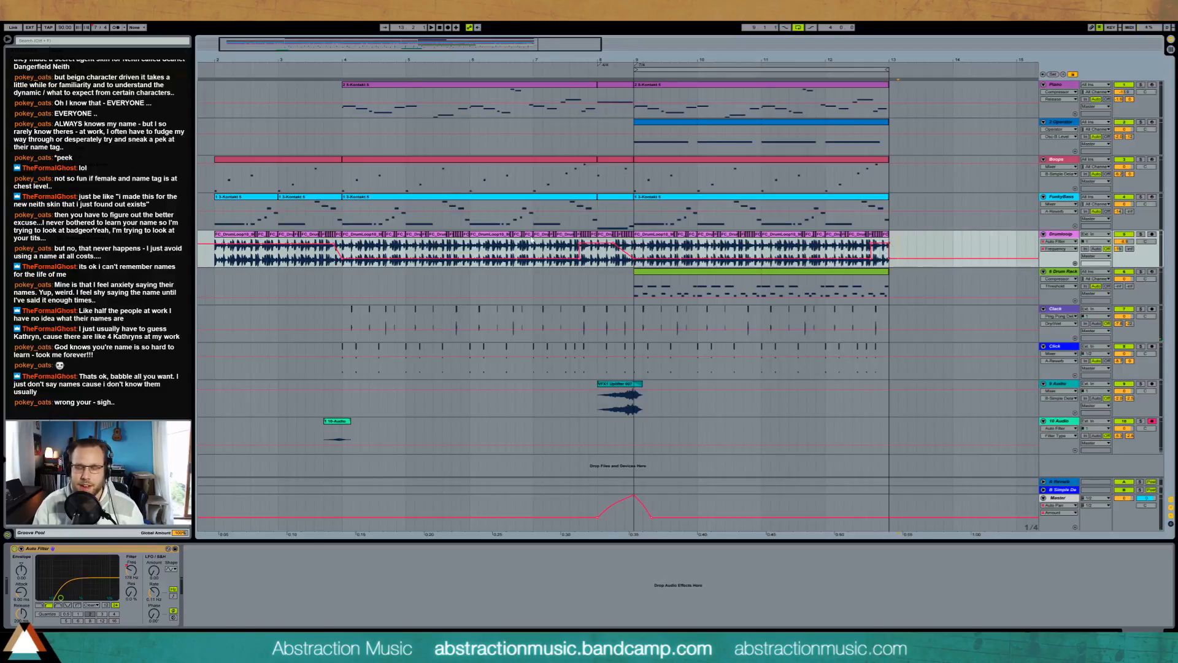
left_click(336, 425)
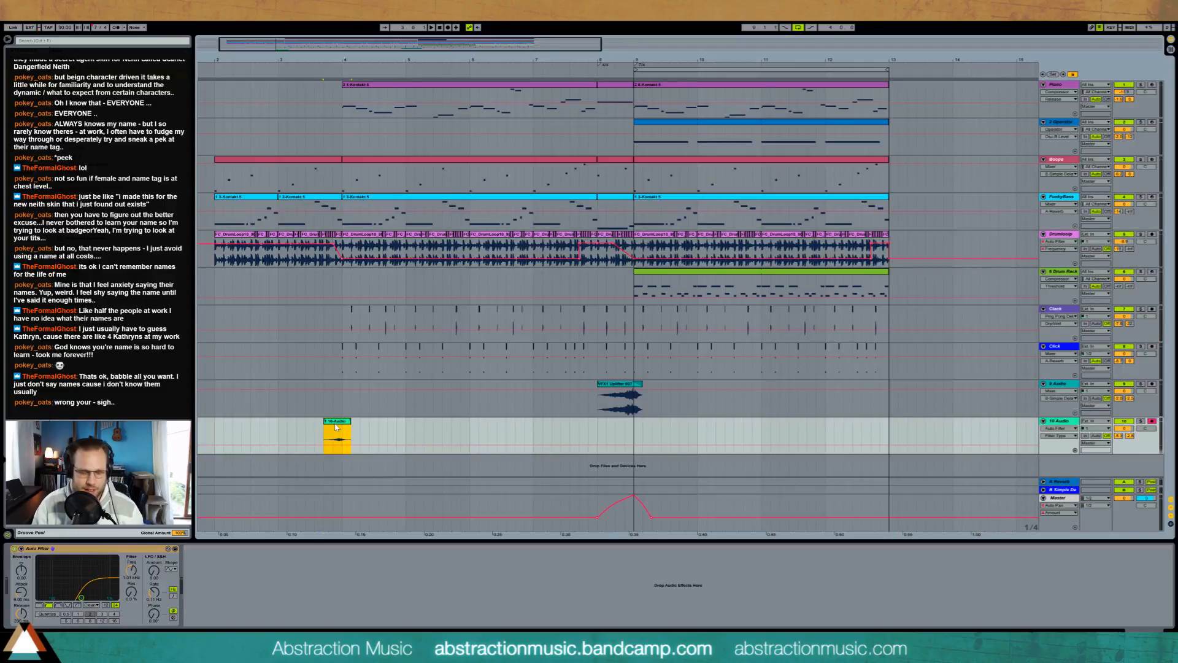
left_click(879, 427)
key("ctrl+v")
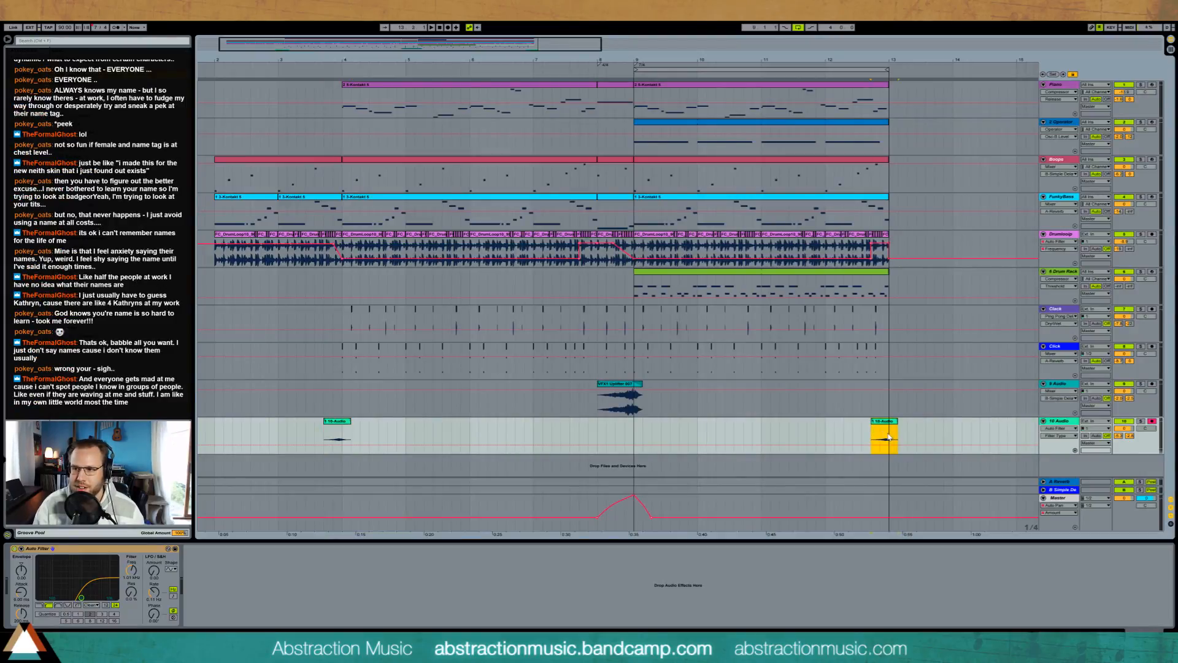
key("space")
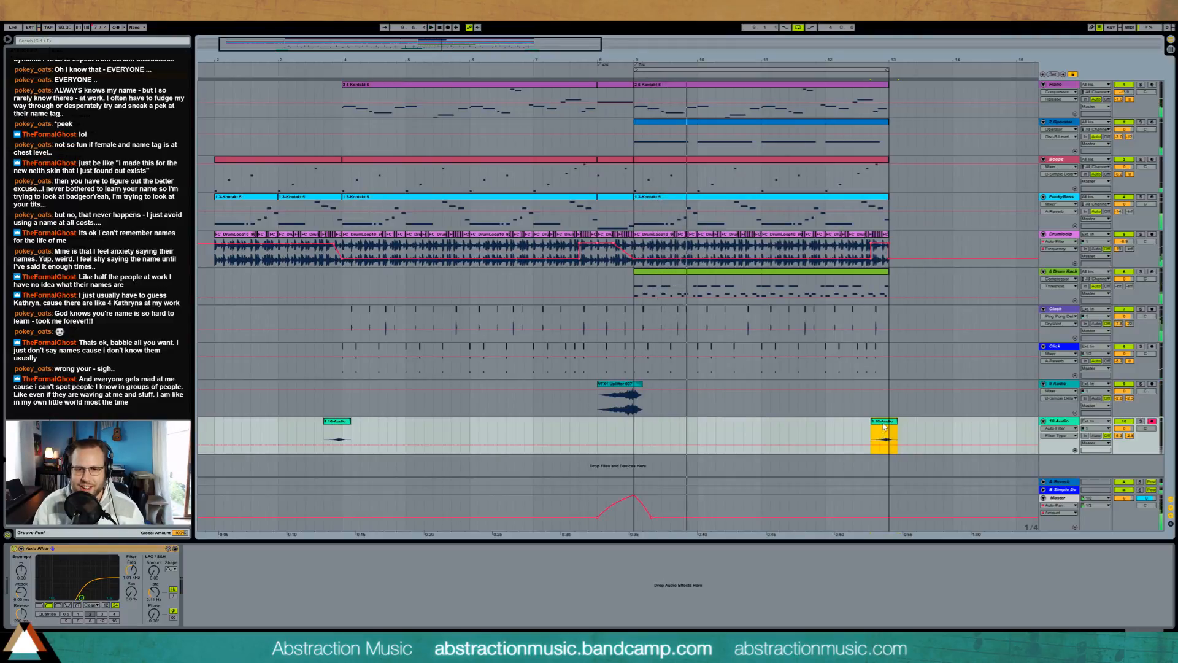
key("Delete")
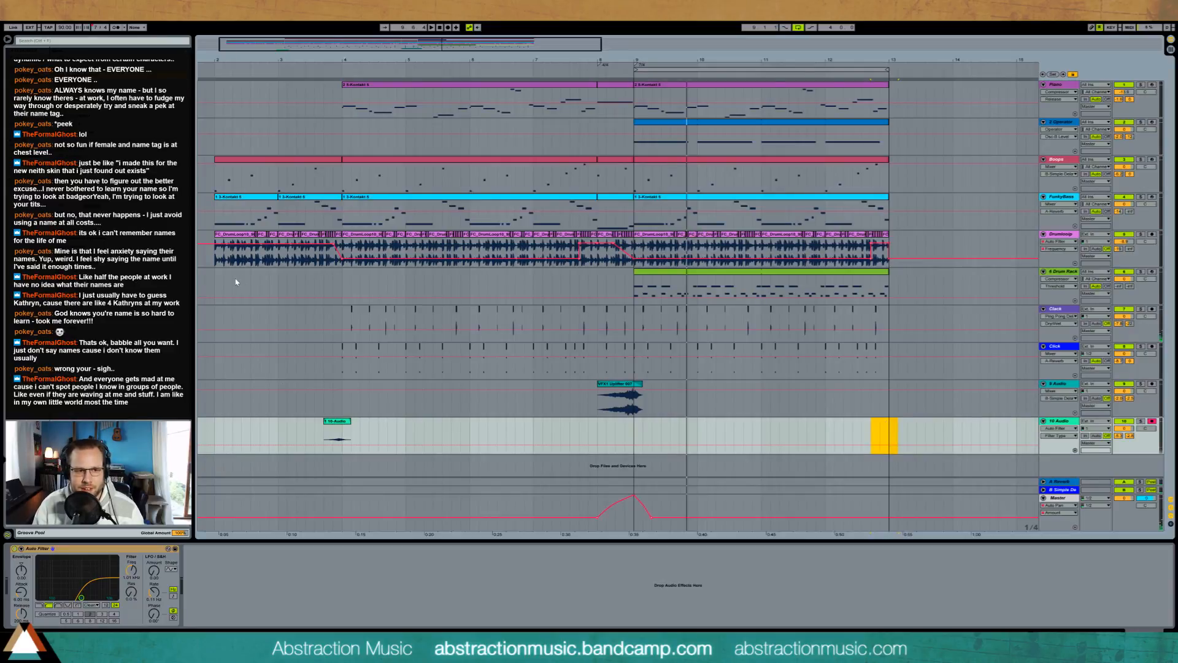
Step: Play the arrangement from its start at bar 2
left_click(215, 281)
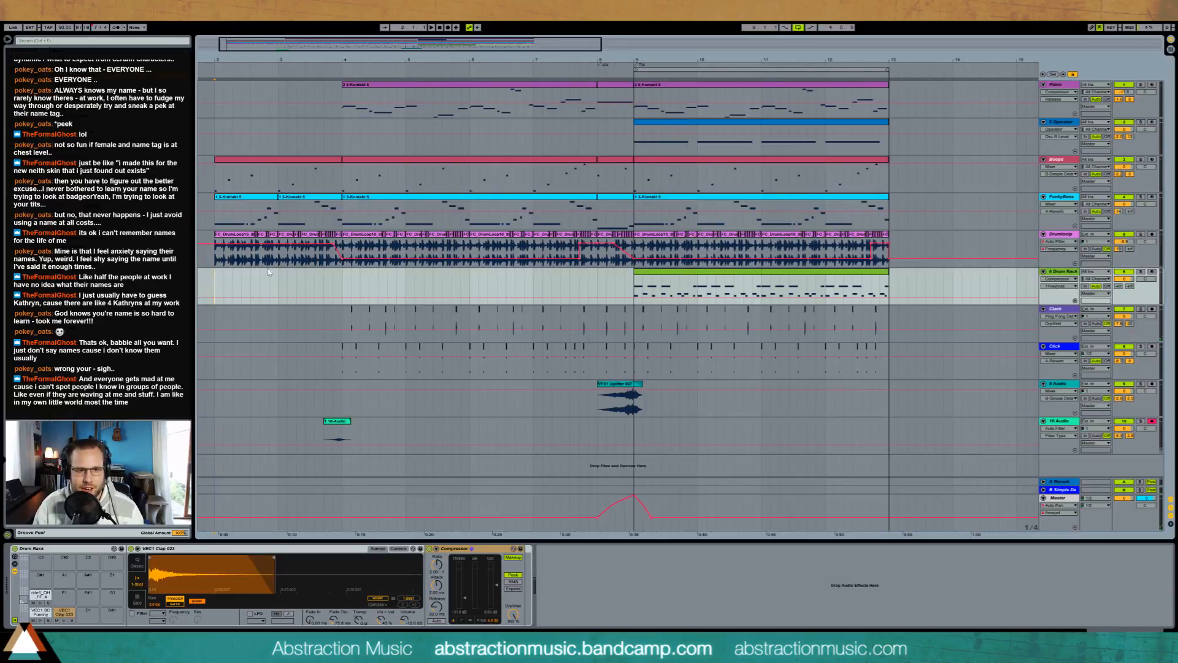
left_click(335, 247)
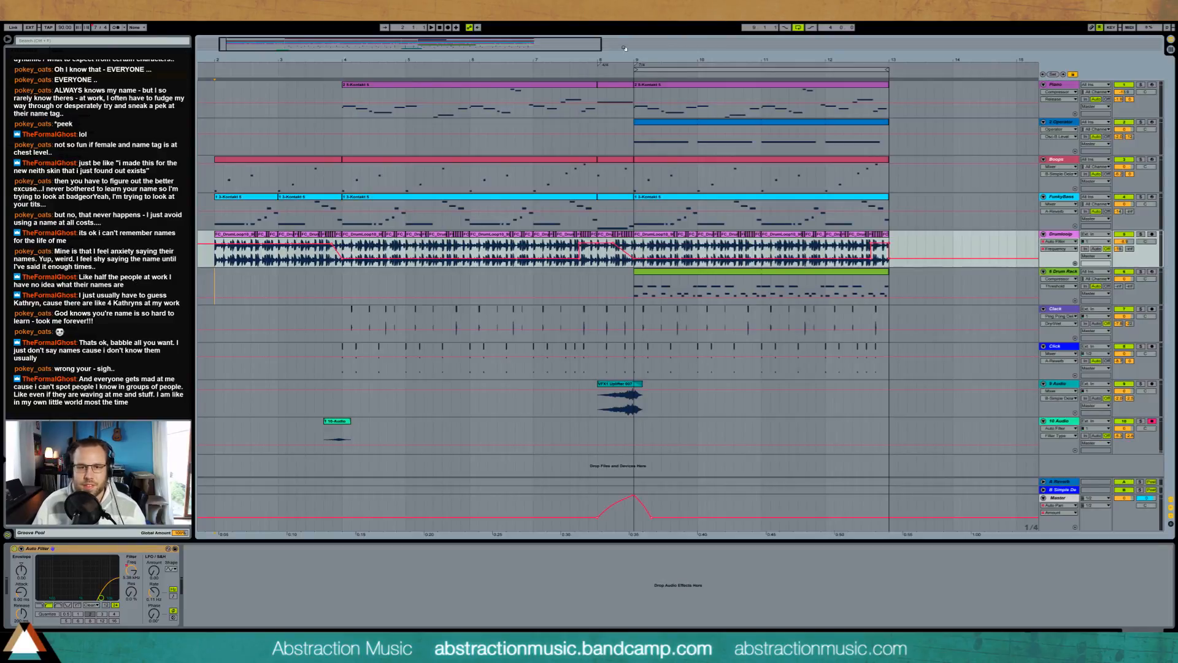
left_click(213, 66)
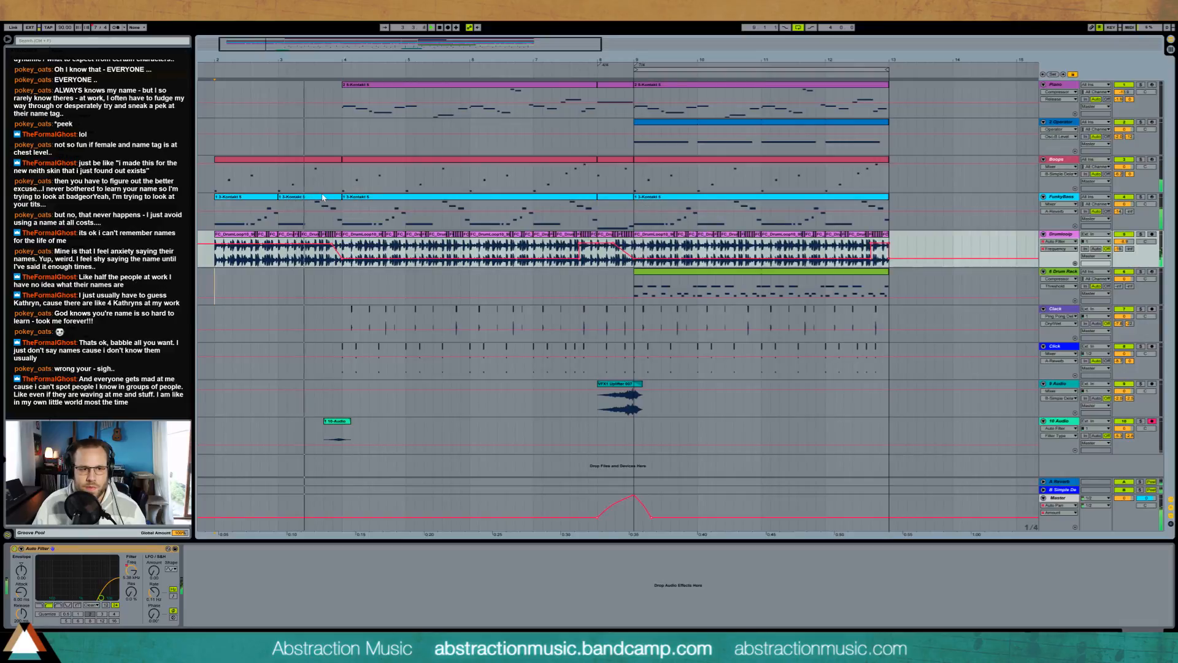
Step: Add a short A2 grace note before the A#2 in the second FunkyBass clip, starting the A#2 slightly later, and audition it
double_click(310, 212)
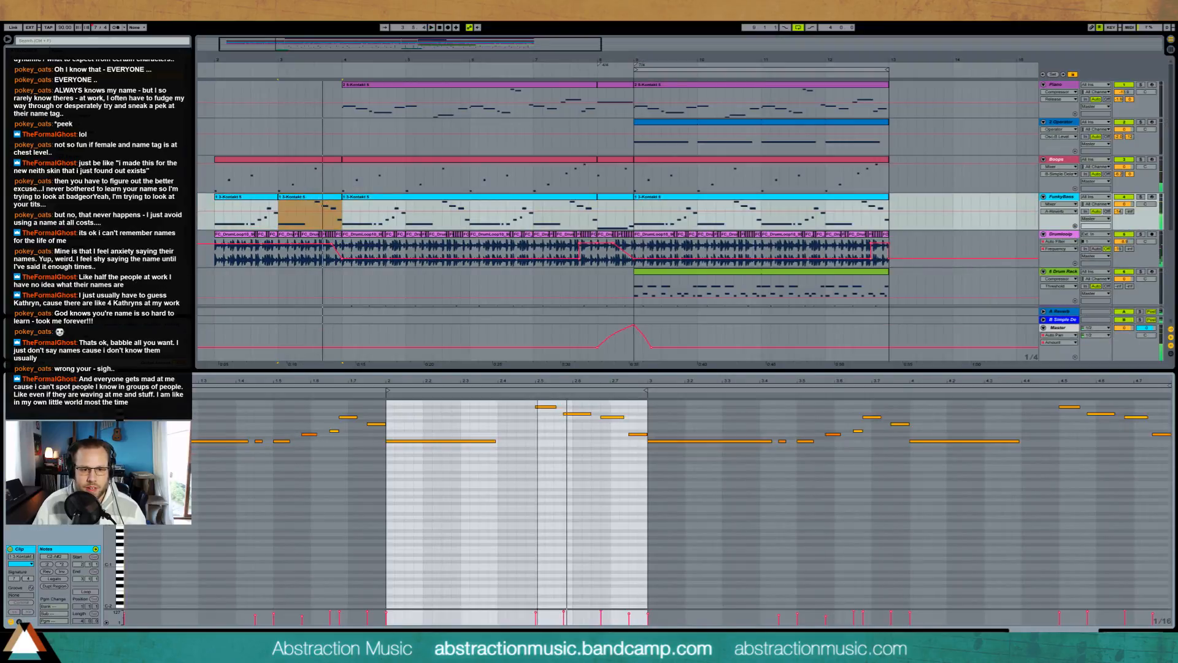
left_click_drag(545, 390, 533, 405)
key("space")
left_click(533, 407)
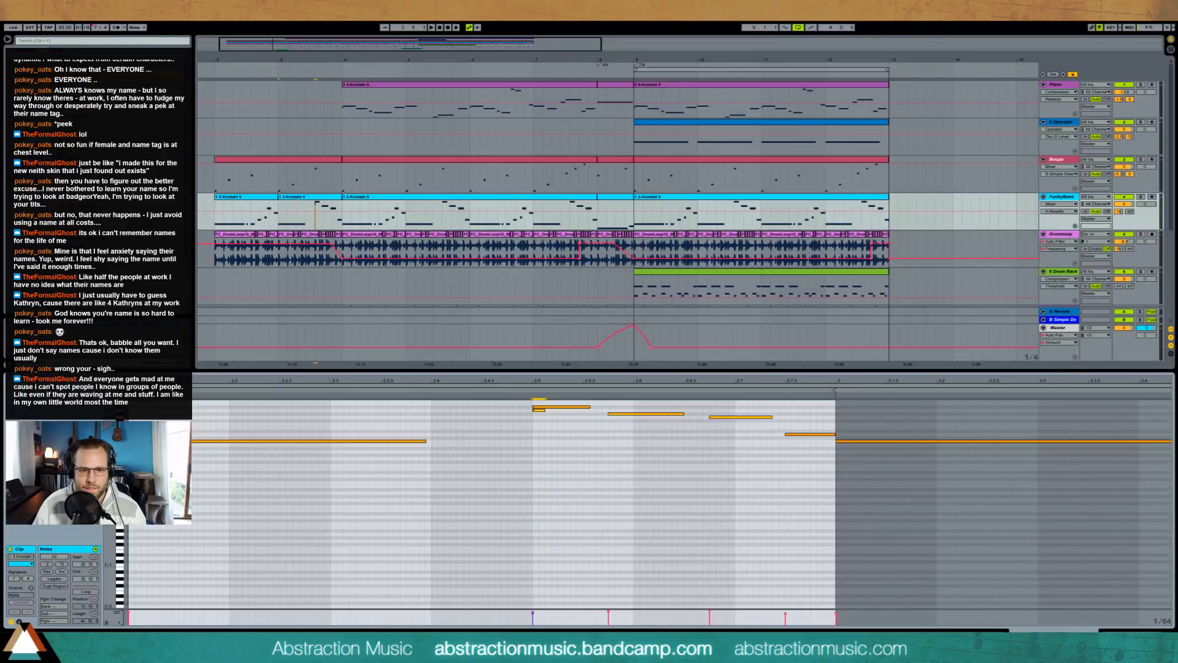
left_click_drag(533, 406, 539, 408)
left_click(522, 390)
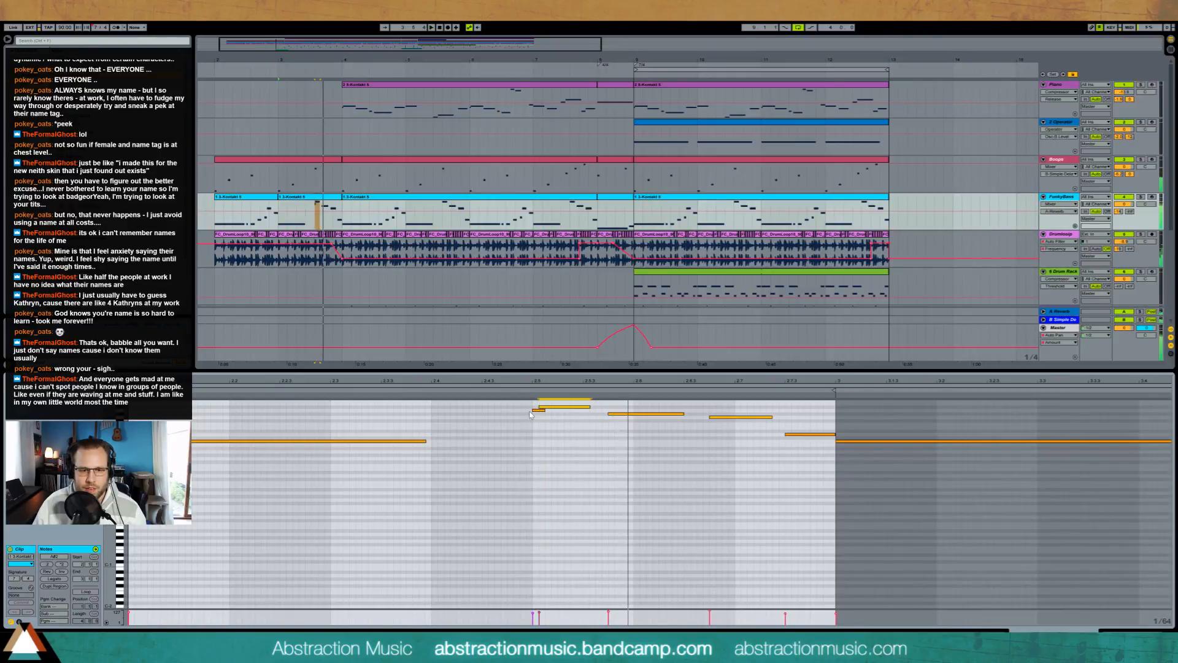
key("space")
left_click_drag(540, 408, 544, 408)
key("space")
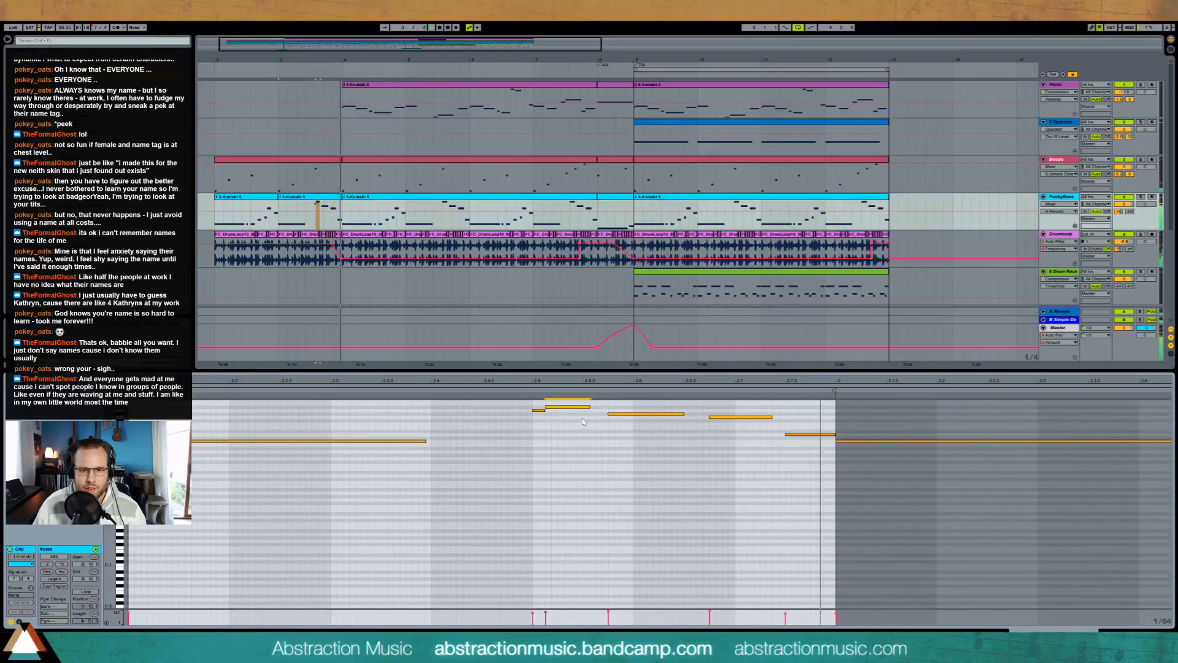
key("space")
Step: Shorten the G2 note near the end of the FunkyBass clip and place a short D3 note right after it
scroll(779, 450, "up", 1)
scroll(776, 448, "up", 3)
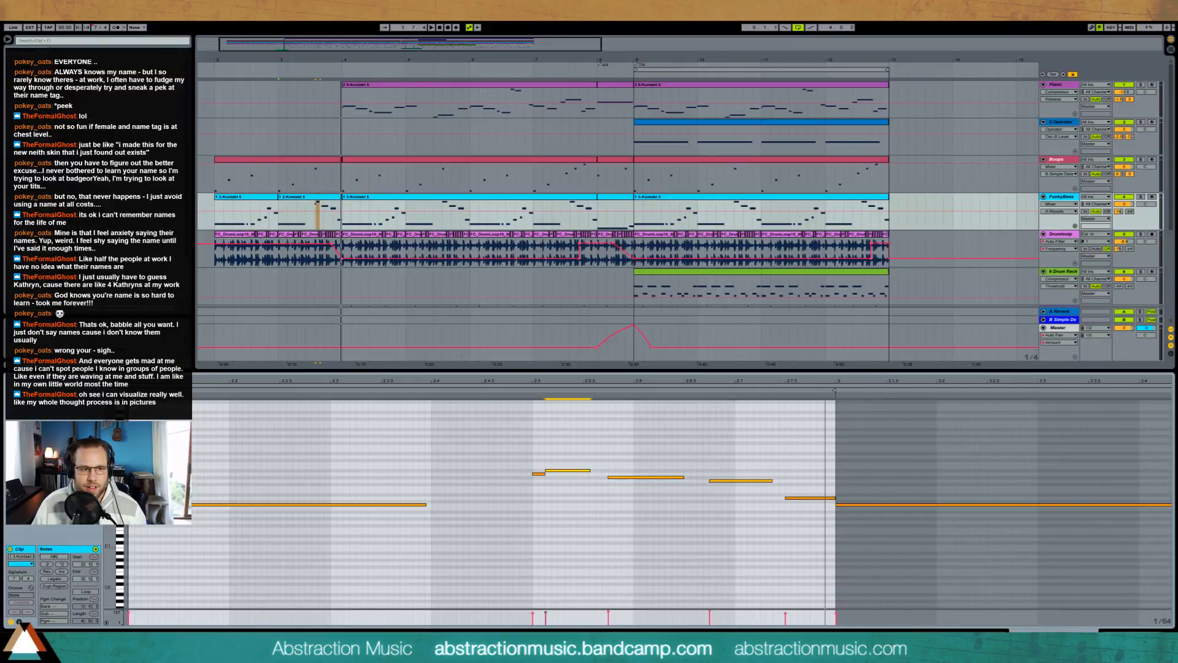
left_click_drag(110, 459, 157, 457)
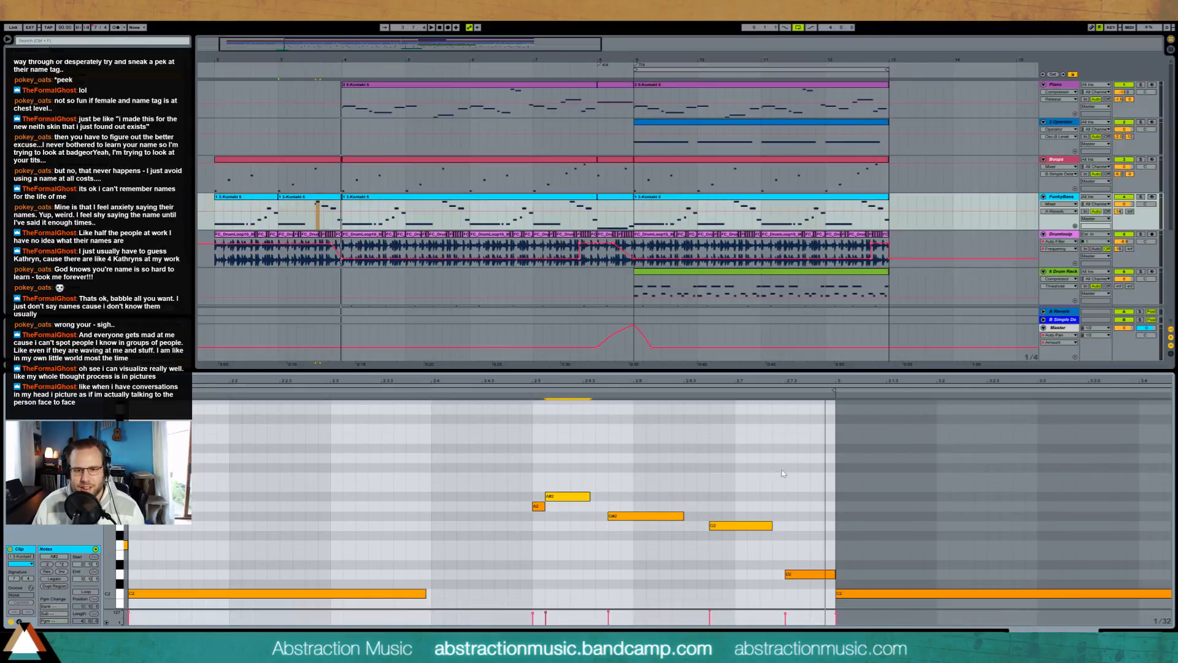
double_click(766, 477)
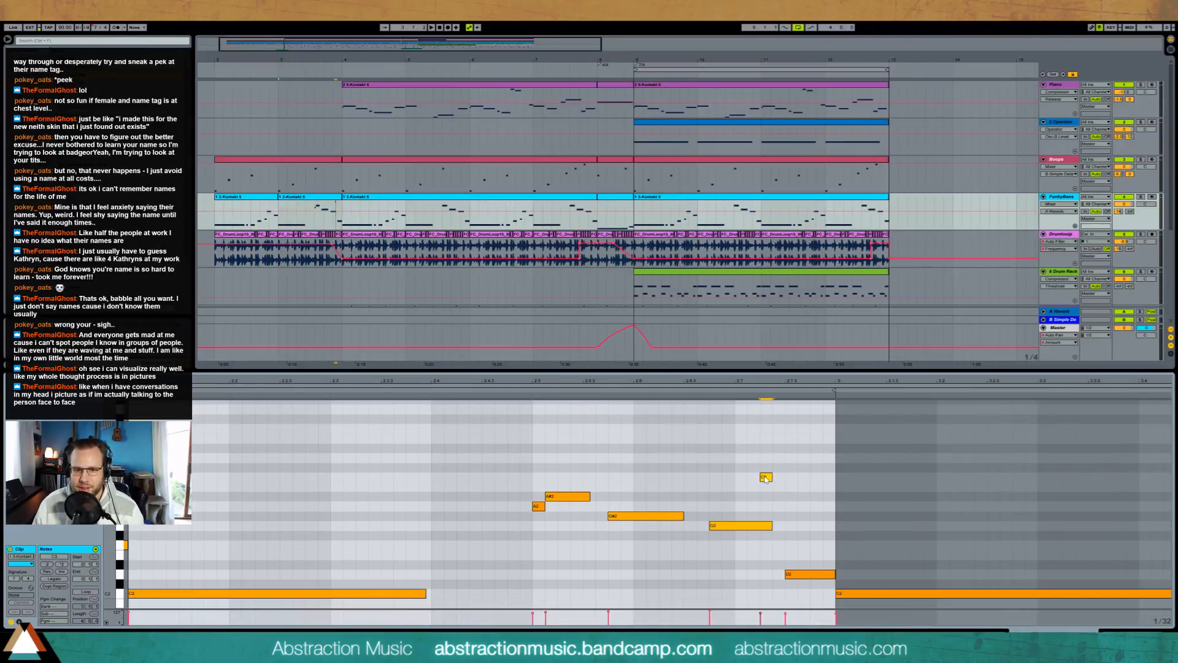
left_click_drag(771, 526, 760, 526)
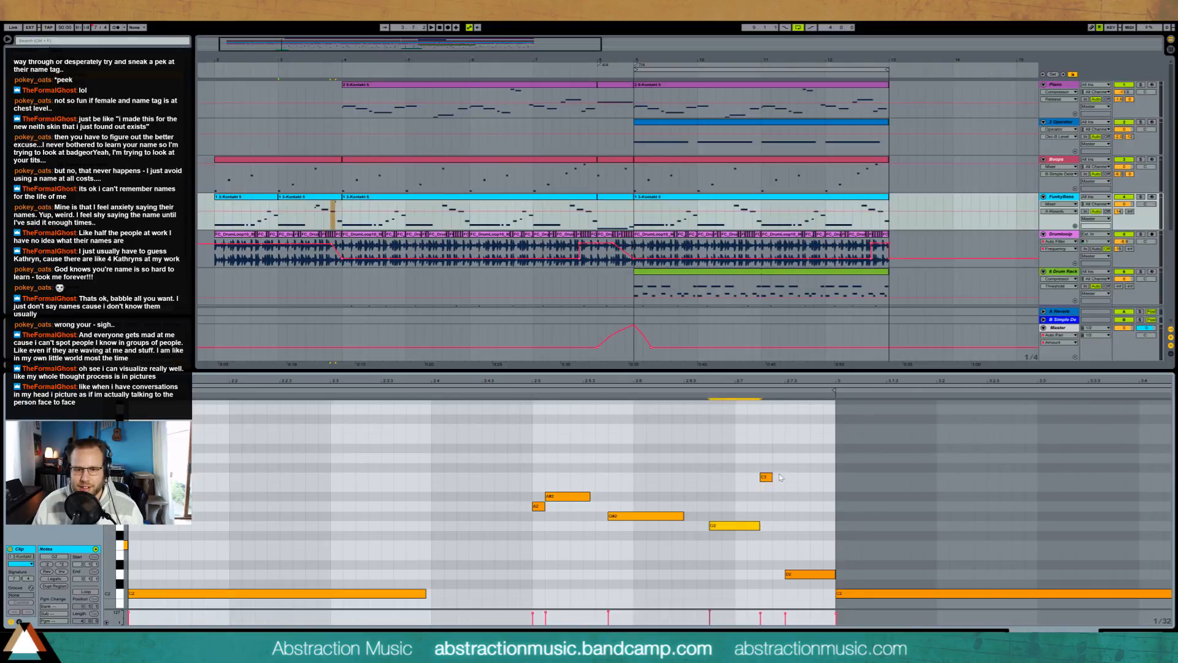
left_click_drag(767, 477, 767, 457)
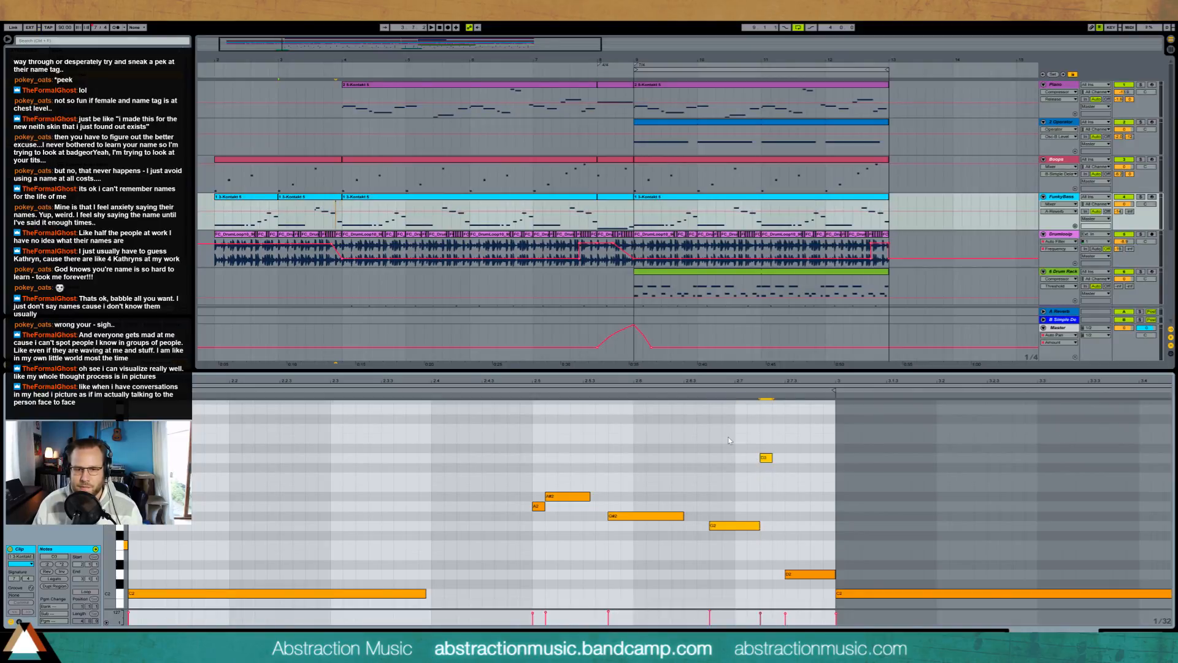
Step: Lengthen the short D3 note near the end of the second FunkyBass clip to fill the gap between G2 and D2, and audition it
key("space")
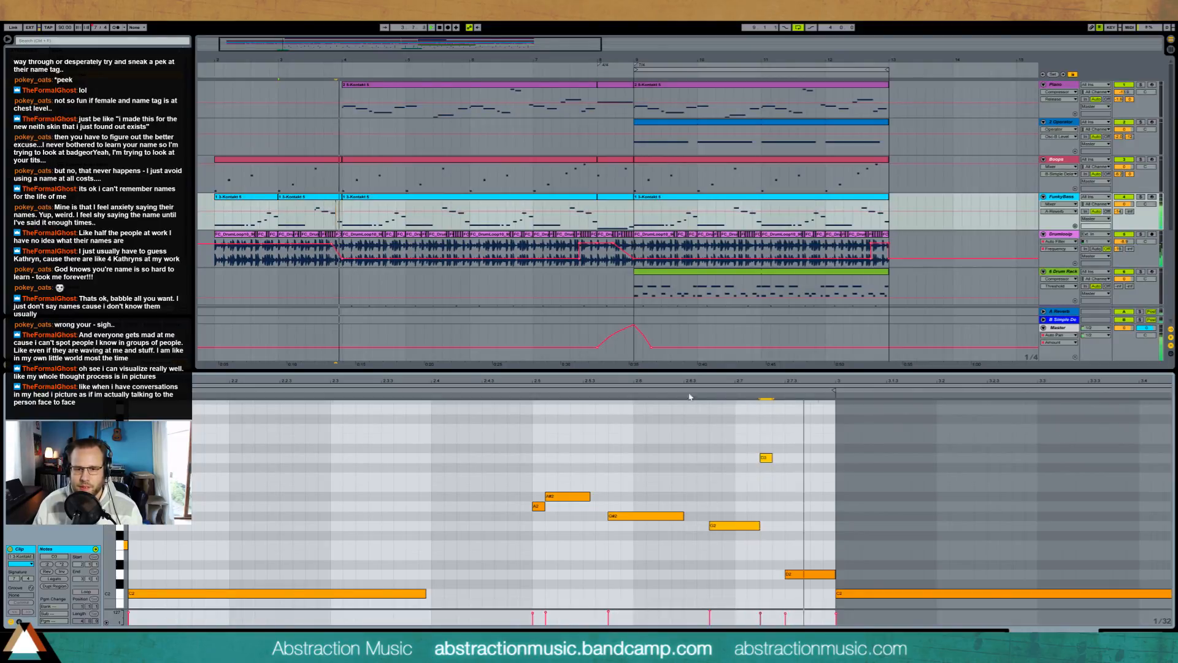
left_click_drag(771, 459, 777, 460)
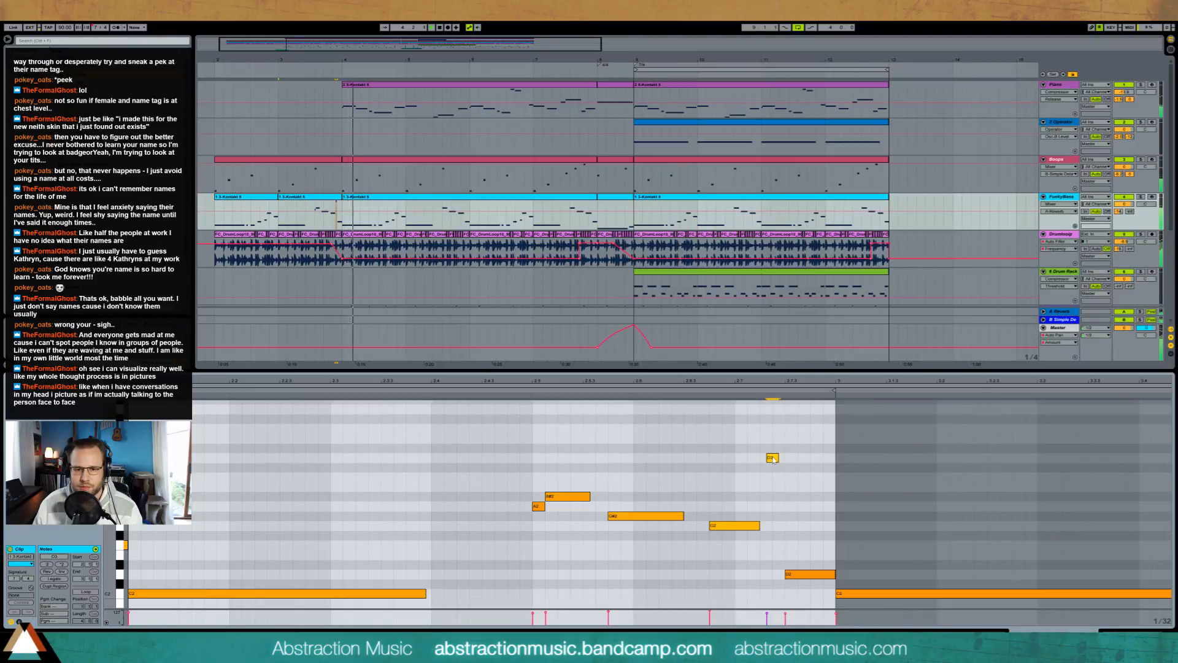
key("Right")
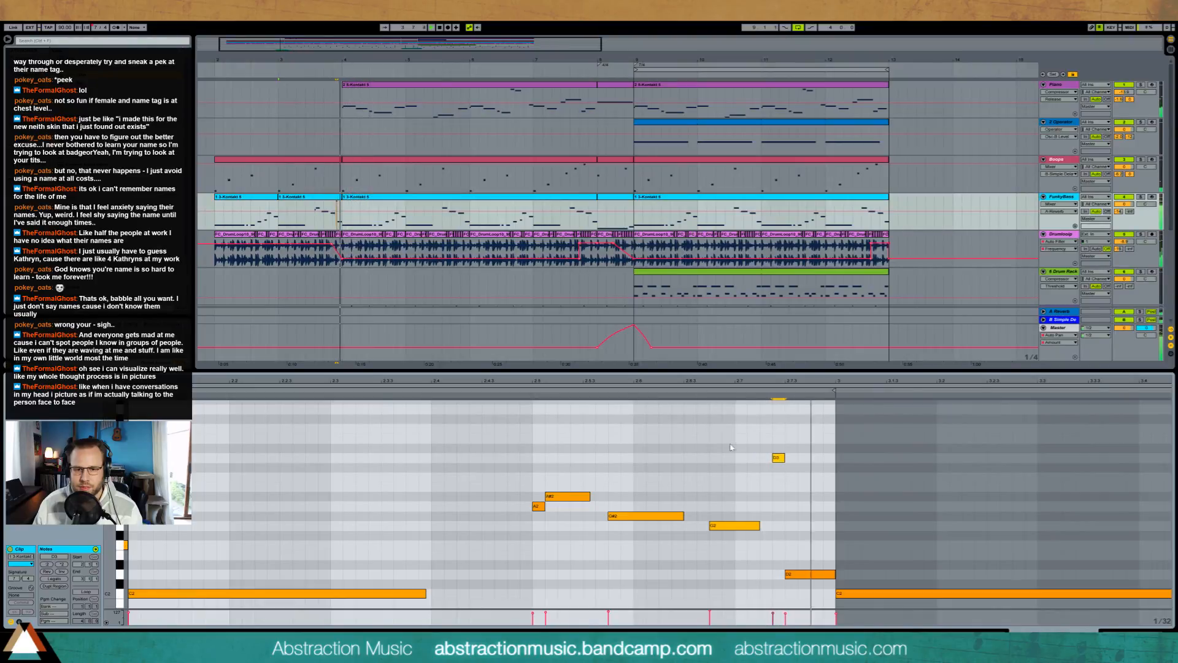
mouse_move(779, 460)
left_mouse_down()
mouse_move(767, 461)
mouse_move(784, 459)
left_mouse_up()
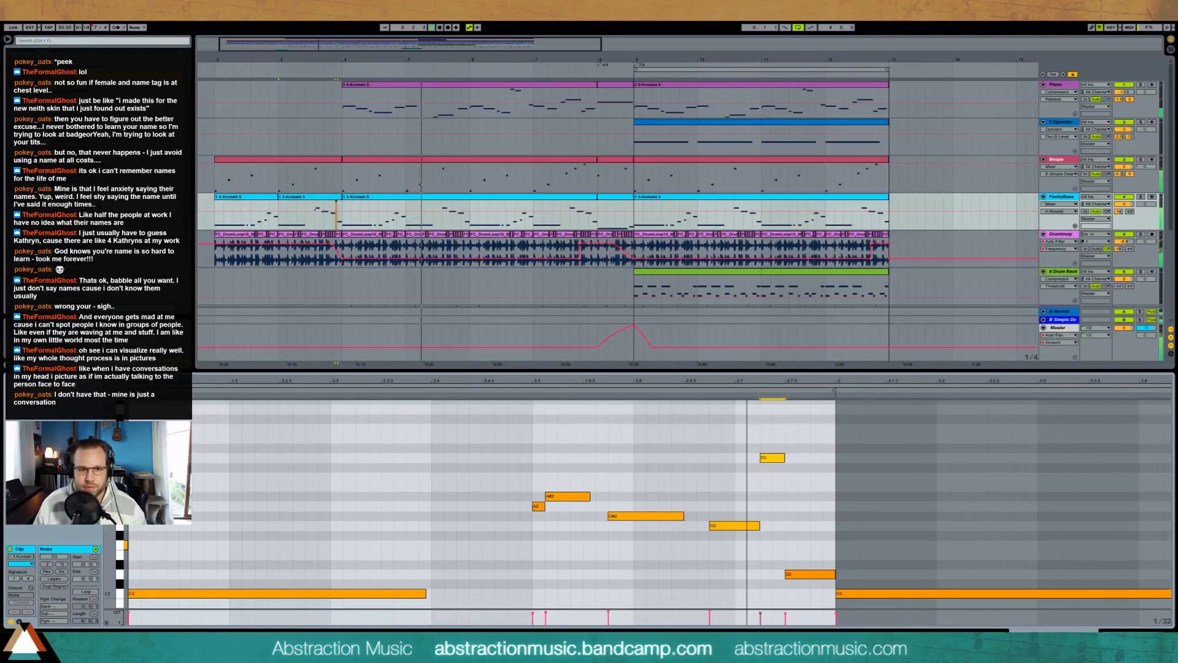
scroll(523, 590, "down", 5)
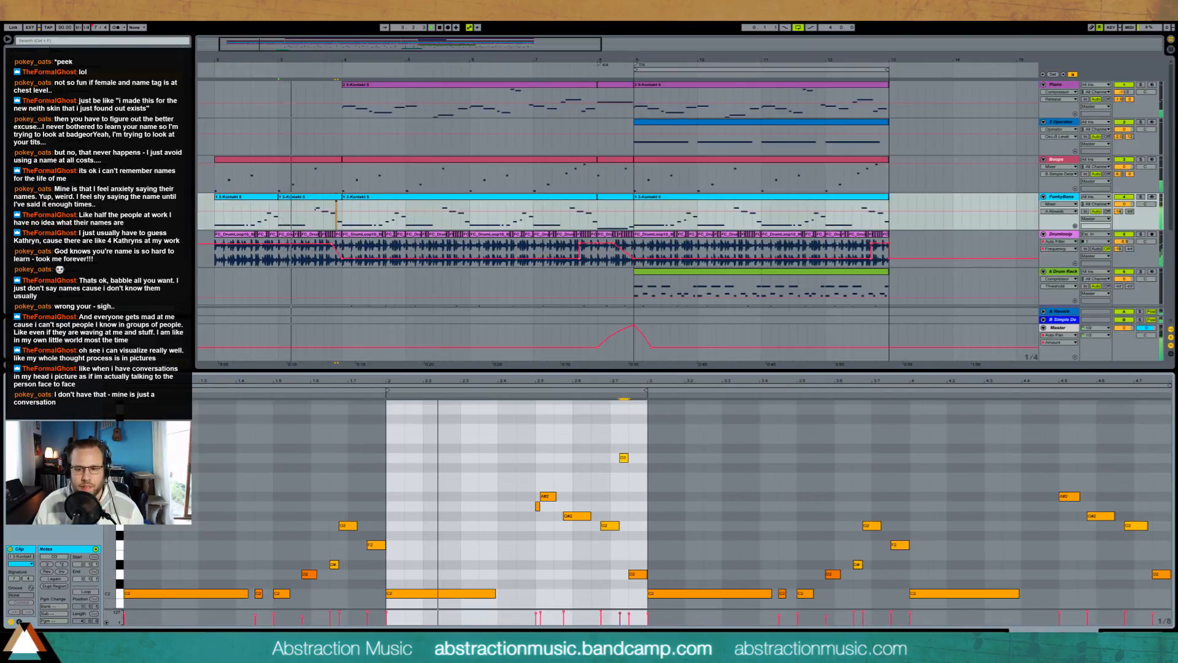
key("shift+Tab")
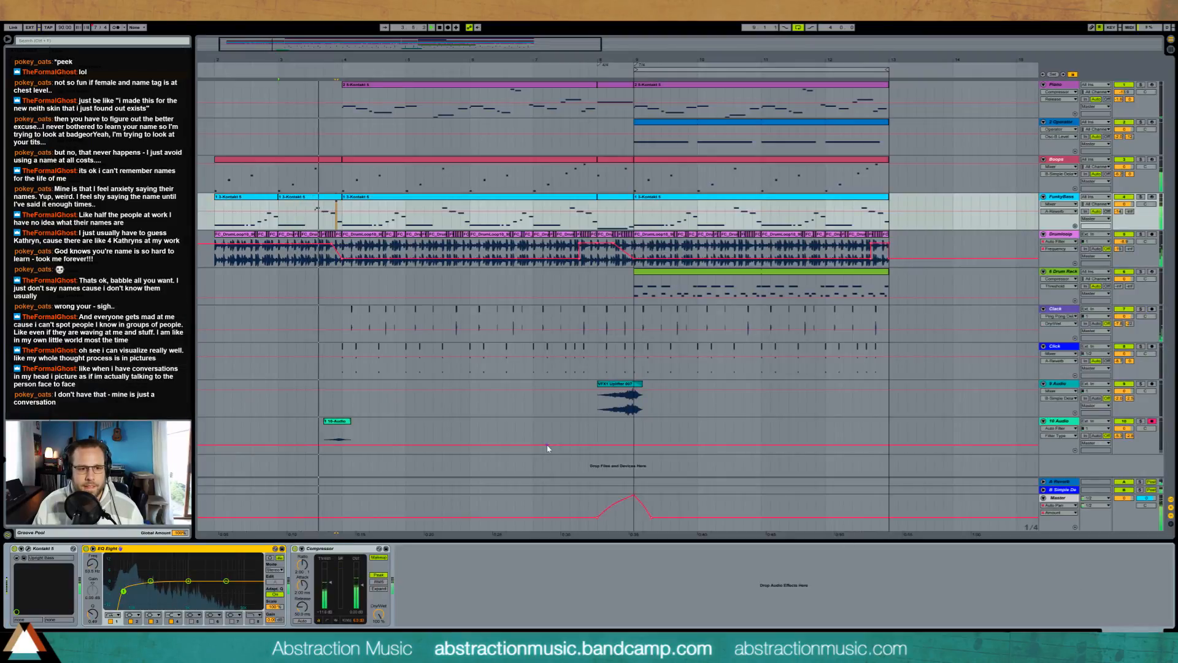
Step: Reopen the second FunkyBass clip and check its A2 grace note and A#2 note during playback
double_click(327, 198)
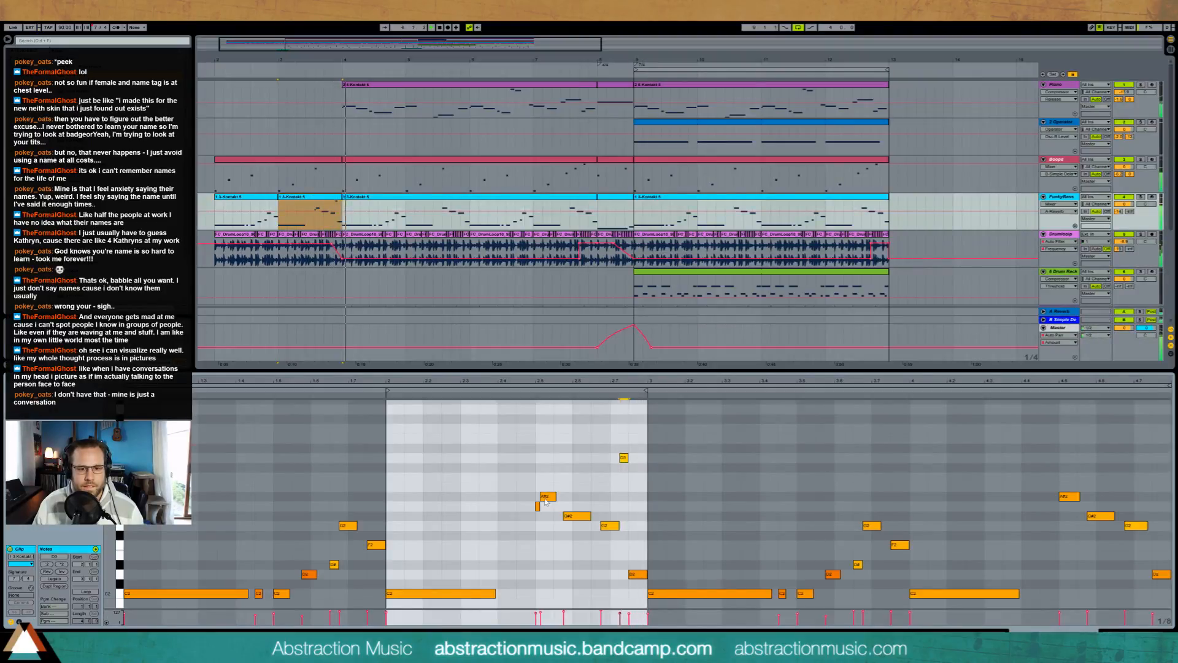
left_click_drag(544, 381, 544, 417)
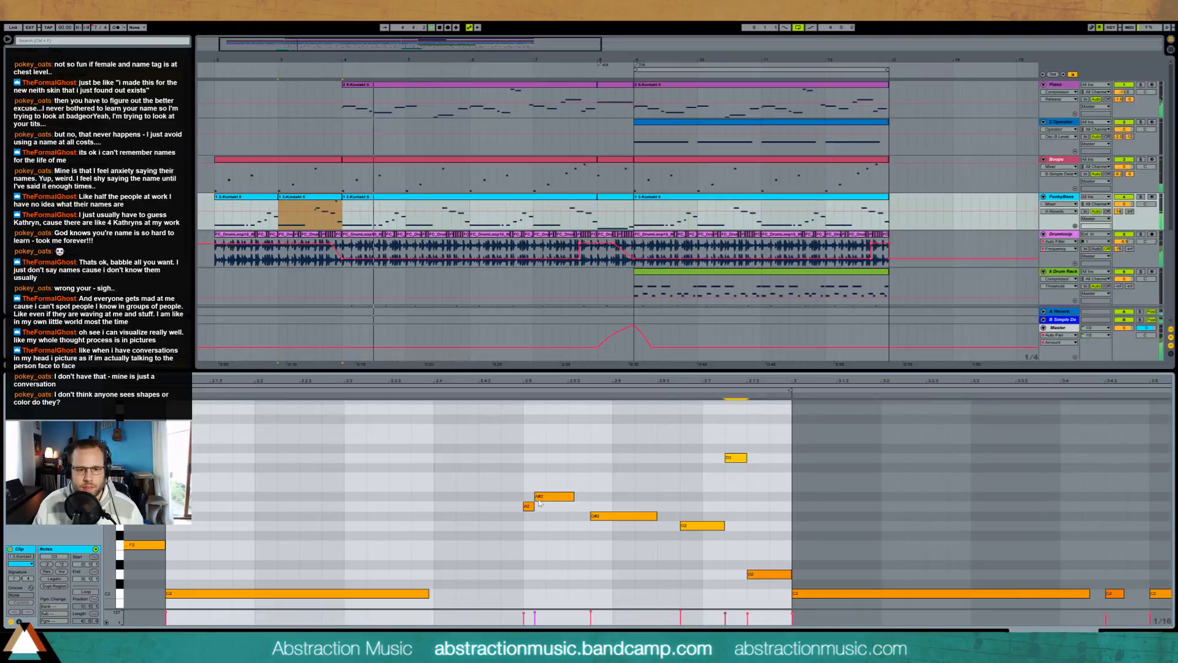
left_click(531, 498)
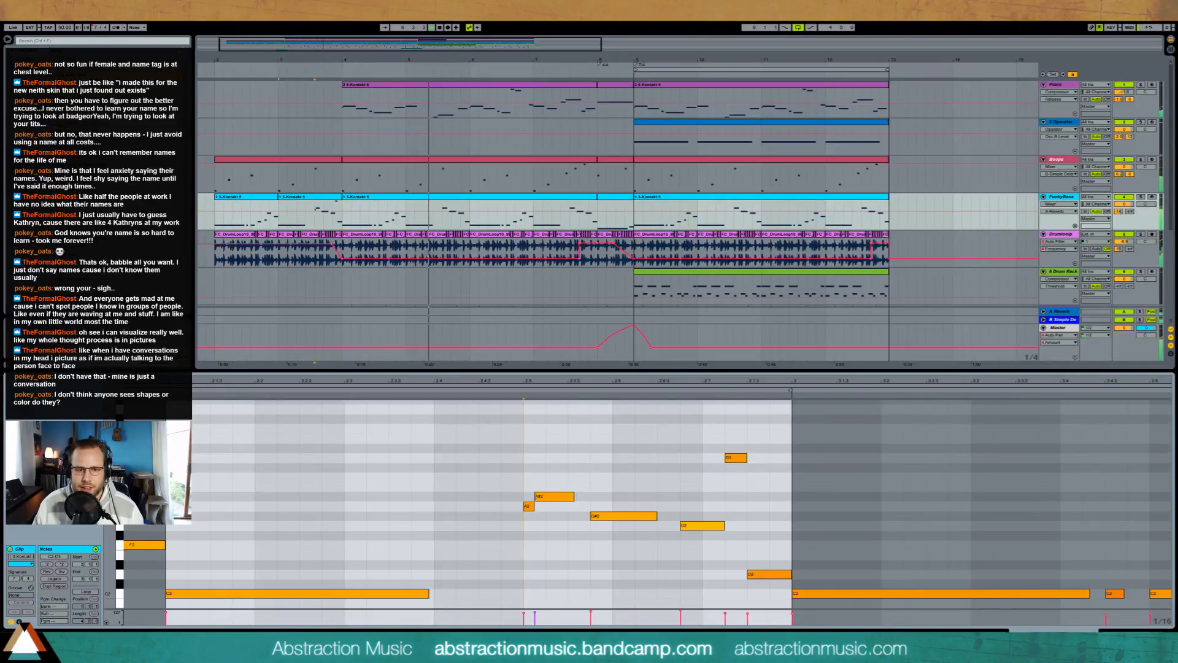
left_click_drag(531, 497, 528, 506)
key("shift+Tab")
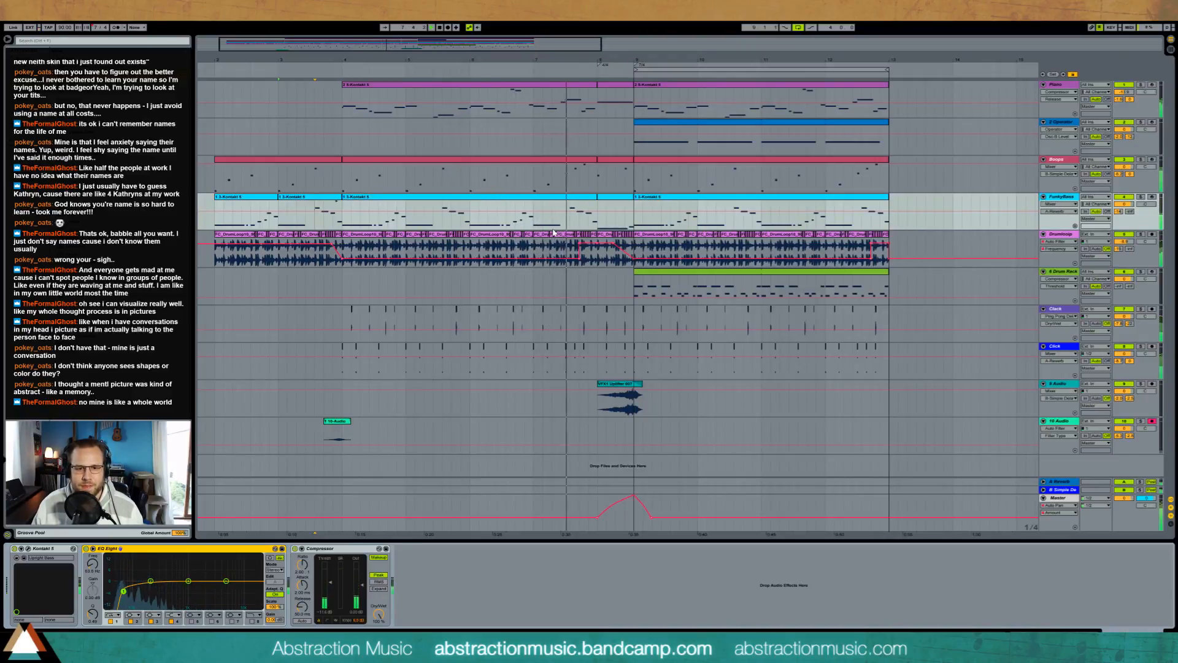
Step: Create a Drum Rack clip across the short bar 8 and draw one long note over its first half
left_click_drag(599, 280, 627, 289)
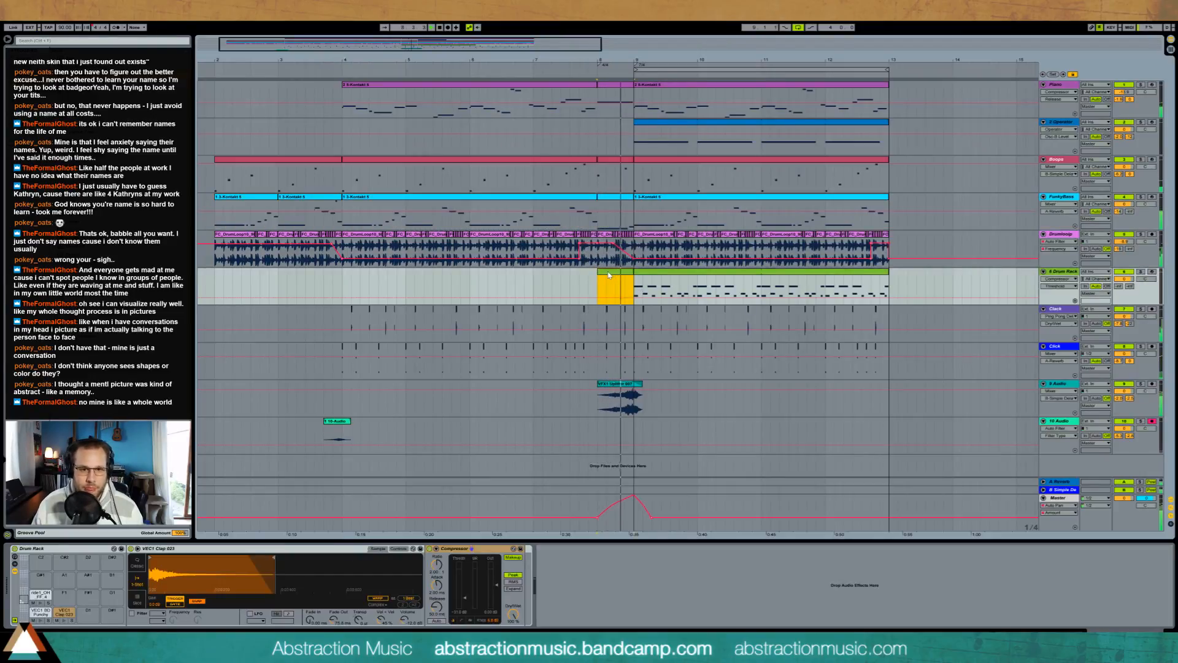
key("ctrl+shift+m")
double_click(157, 405)
left_click_drag(160, 405, 662, 405)
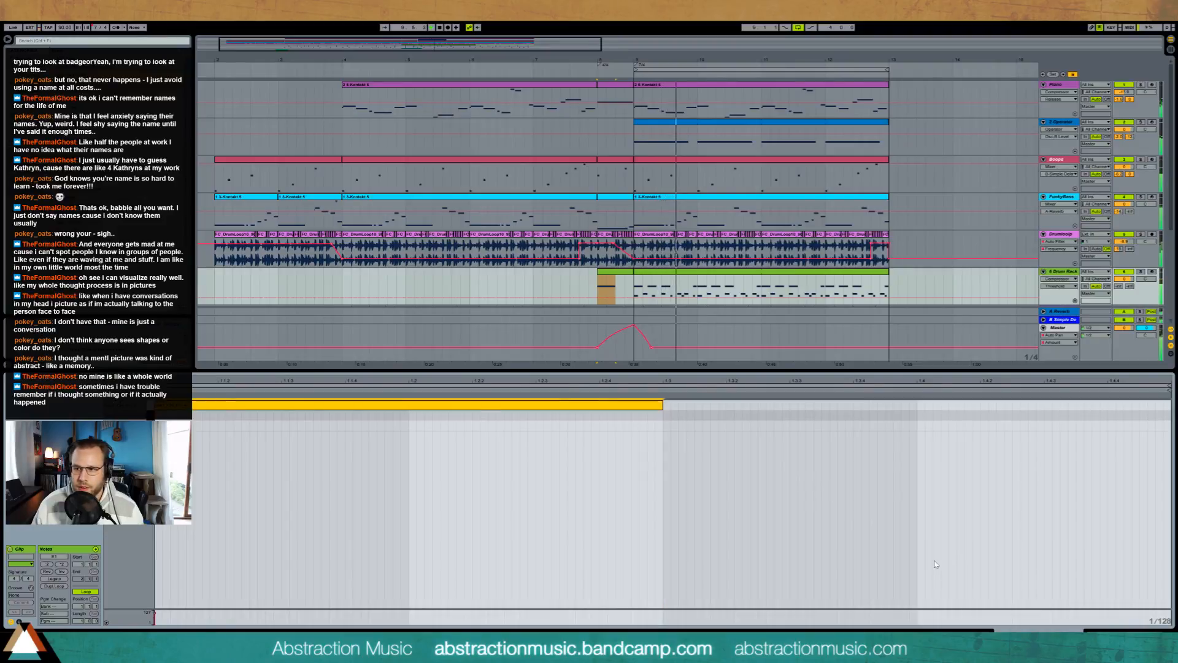
key("space")
left_click(1137, 635)
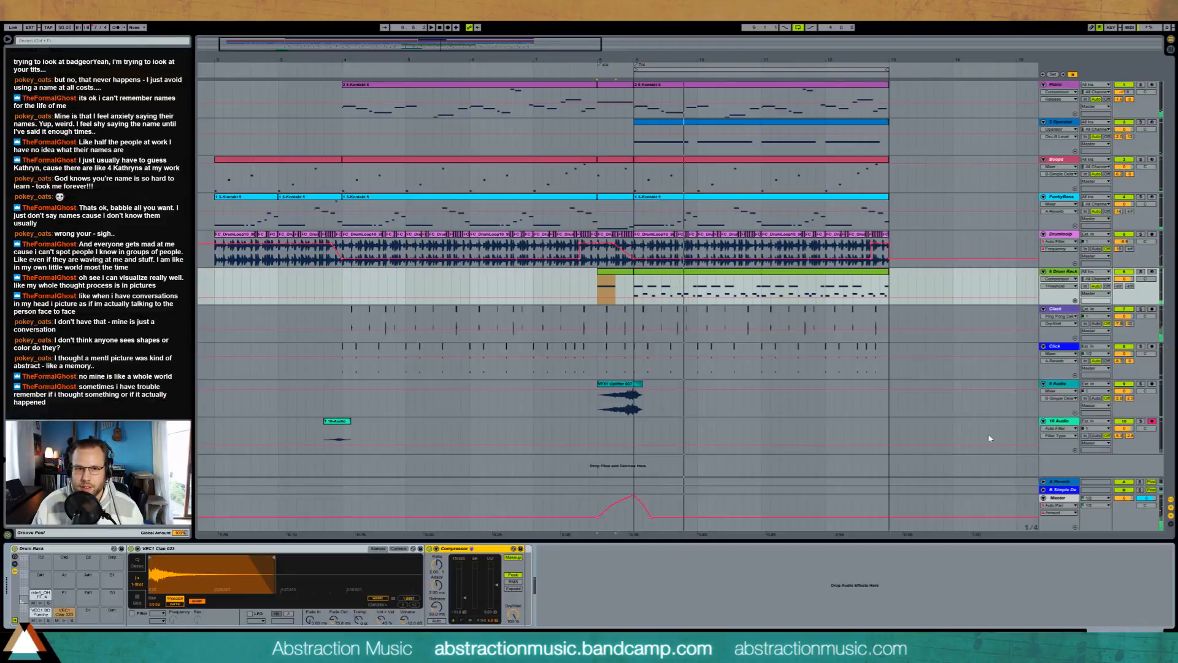
Step: Open the Boops clip in bar 8 and play the transition towards bar 9
double_click(606, 159)
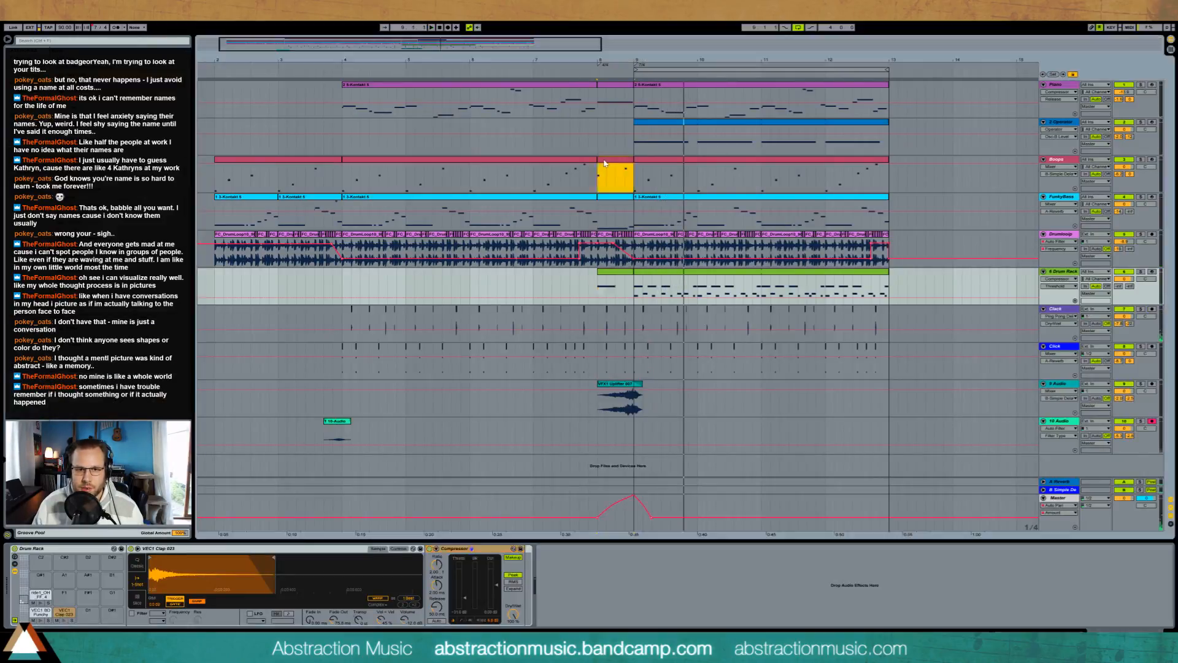
left_click(127, 552)
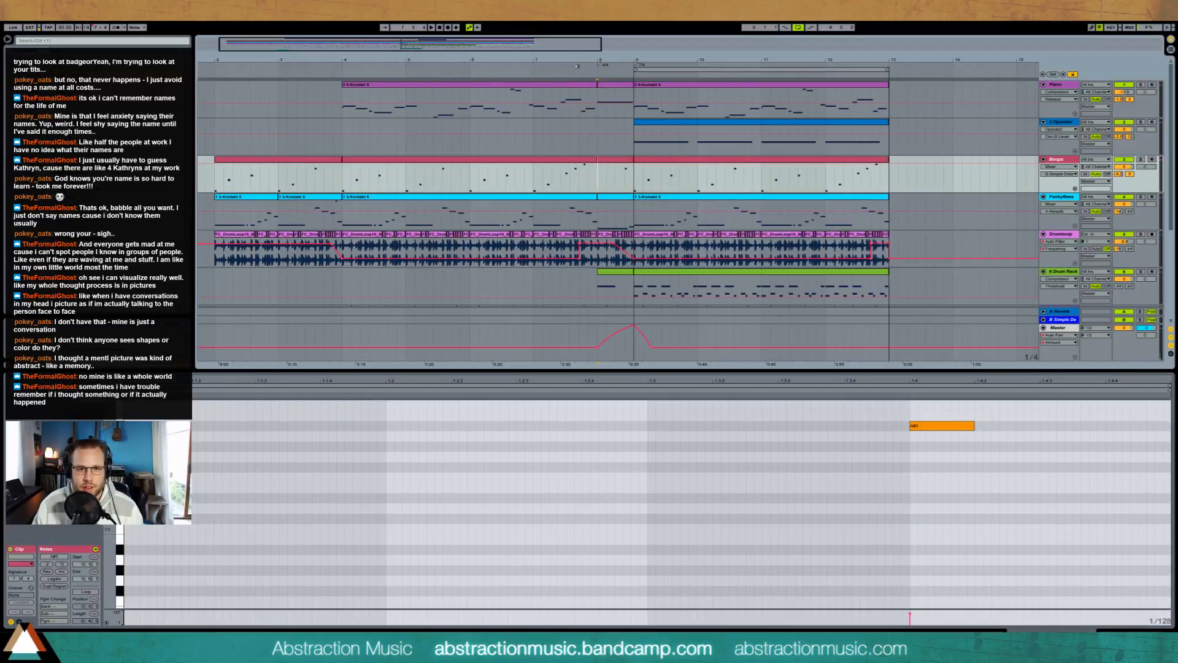
key("space")
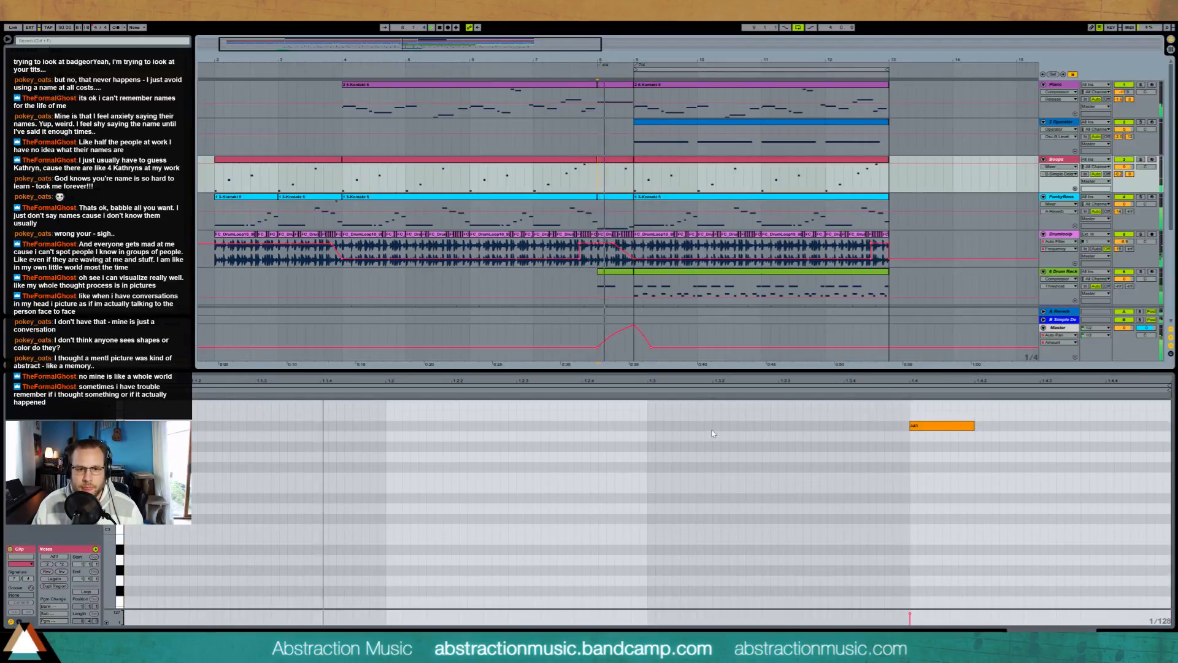
key("space")
Step: Delete the sustained note from the Piano clip in bar 8 and play from just before that bar
double_click(621, 85)
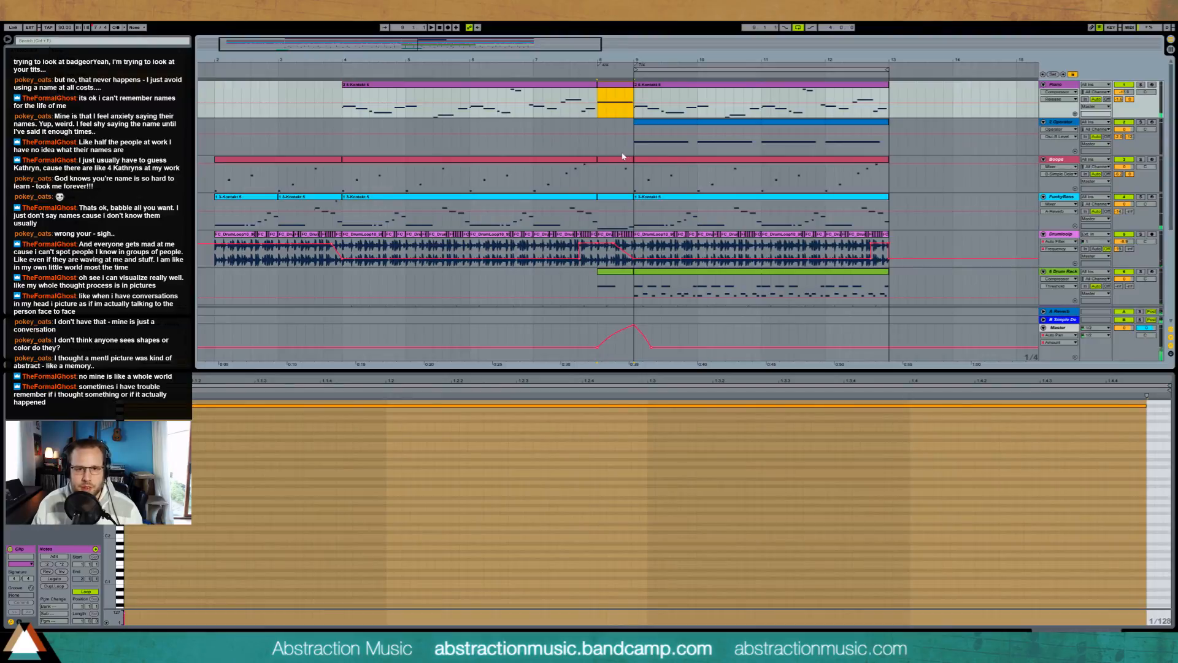
double_click(623, 159)
double_click(616, 89)
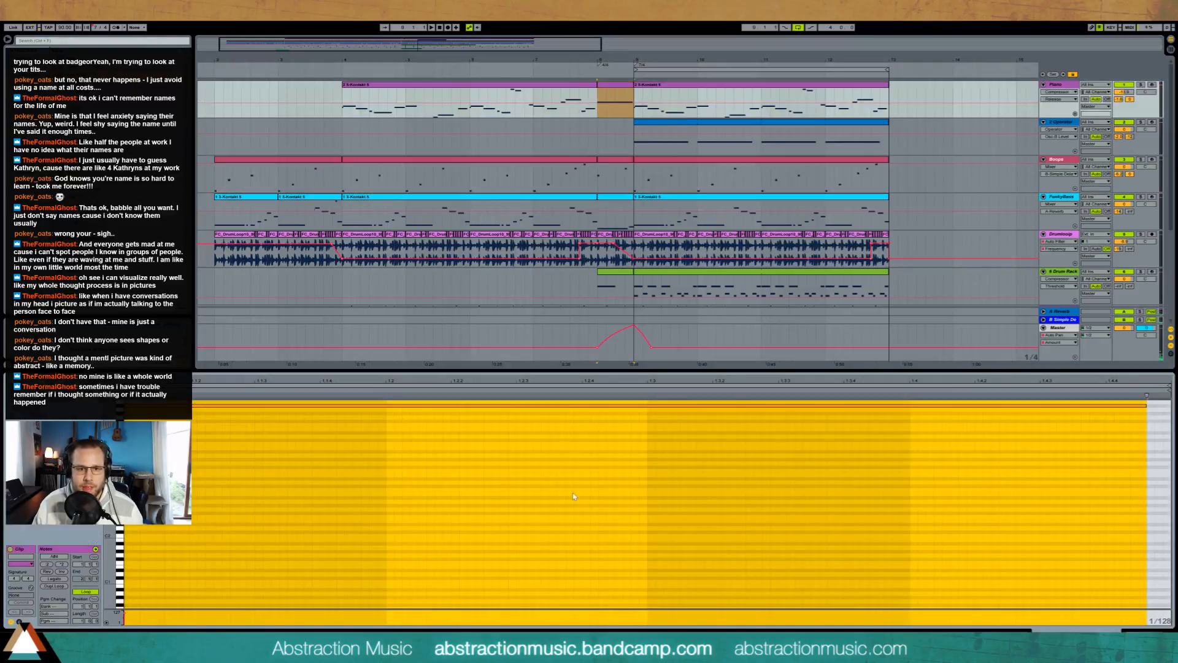
left_click(577, 70)
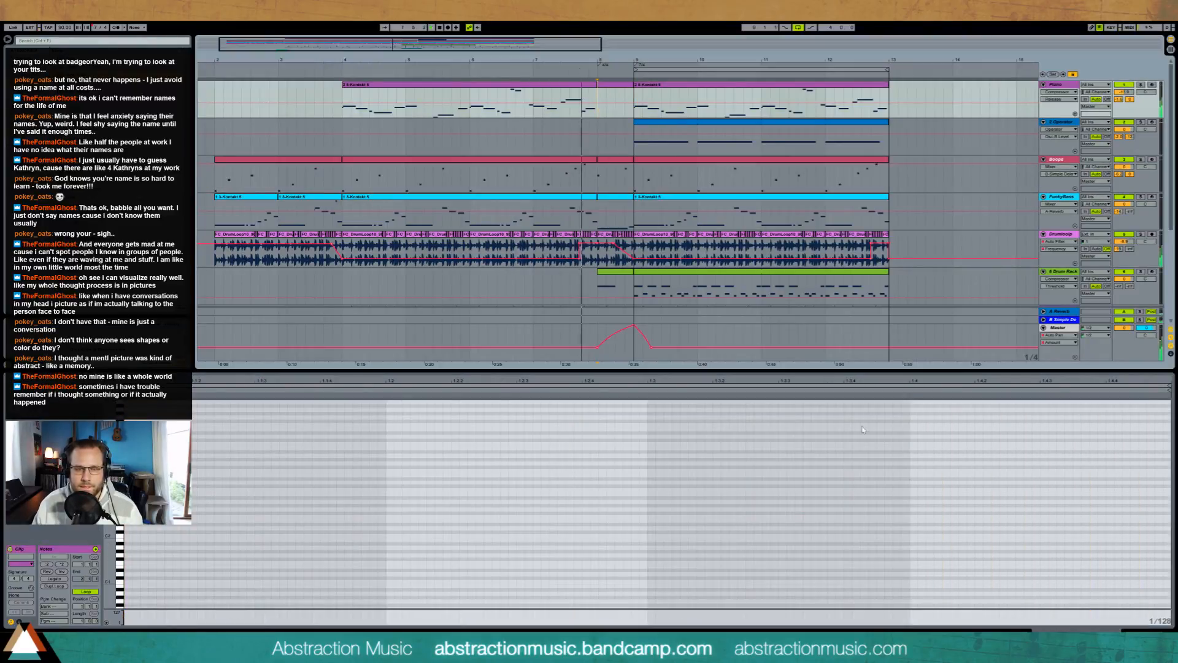
Step: Lower the volume of the uplifter's audio track and select the Operator clip starting at bar 9
left_click(1149, 631)
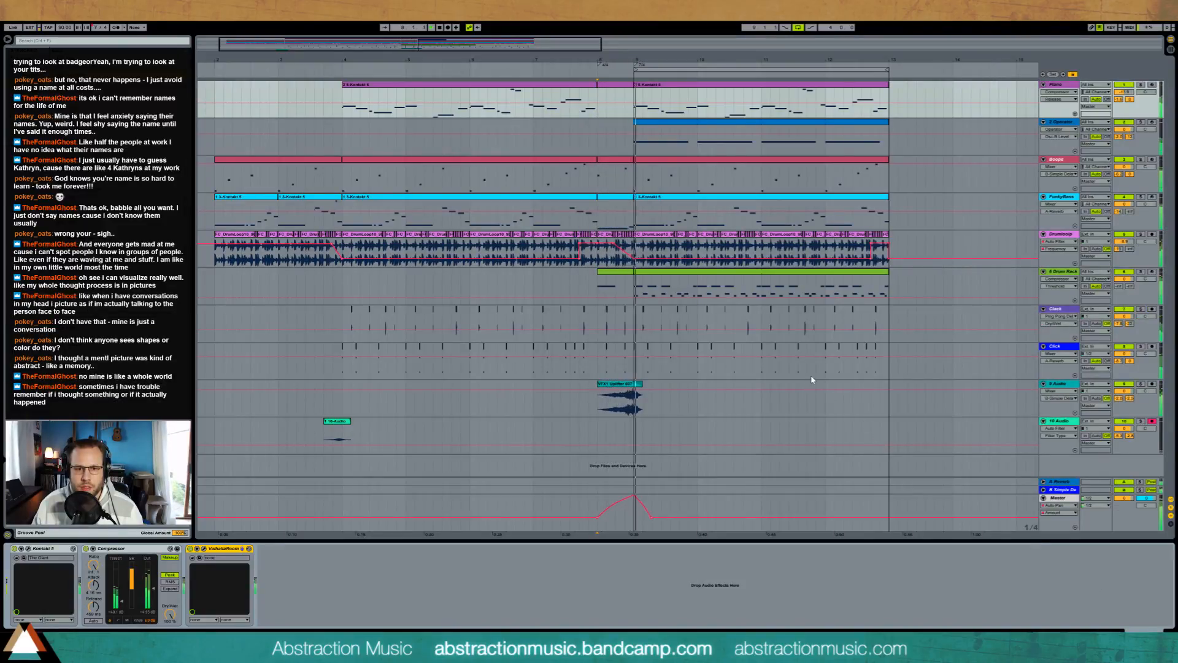
left_click_drag(1126, 392, 1126, 418)
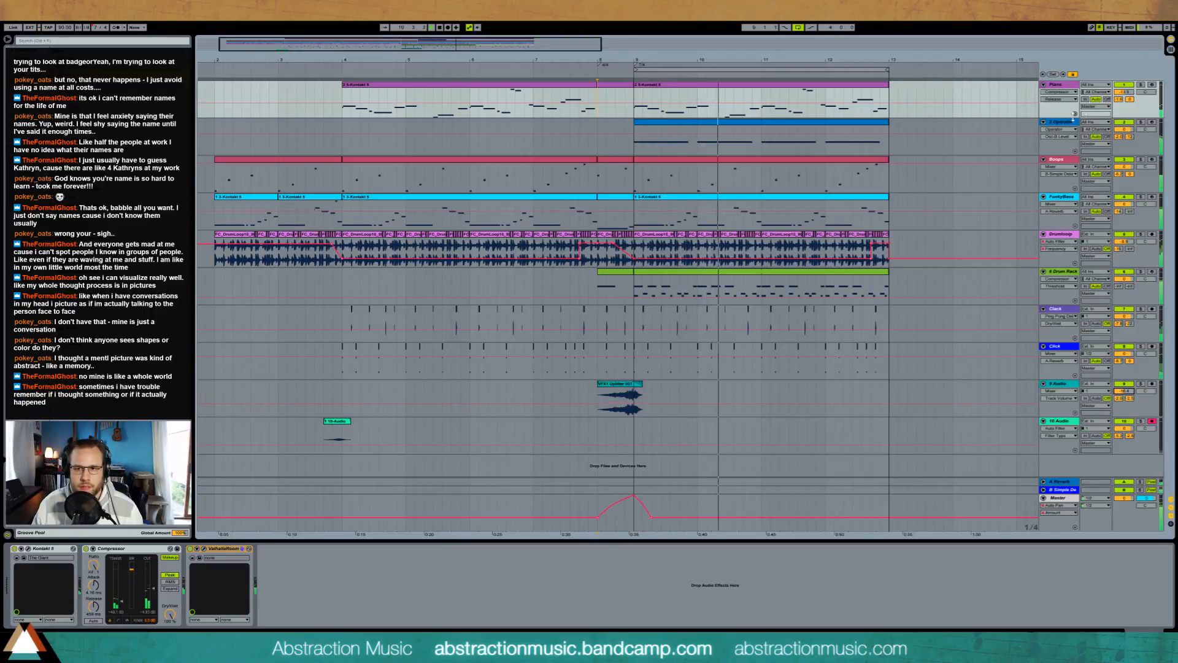
left_click(806, 135)
left_click(807, 135)
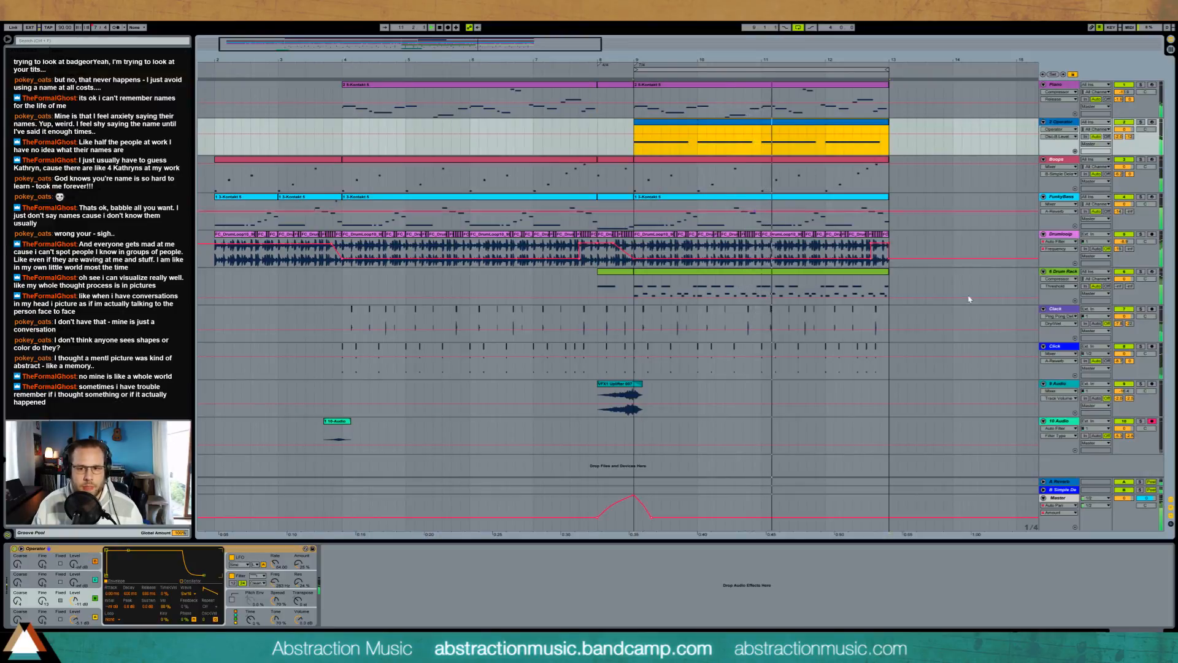
Step: Add a new MIDI track between the Operator and Boops tracks and create an empty one-bar clip at bar 9
left_click(1062, 388)
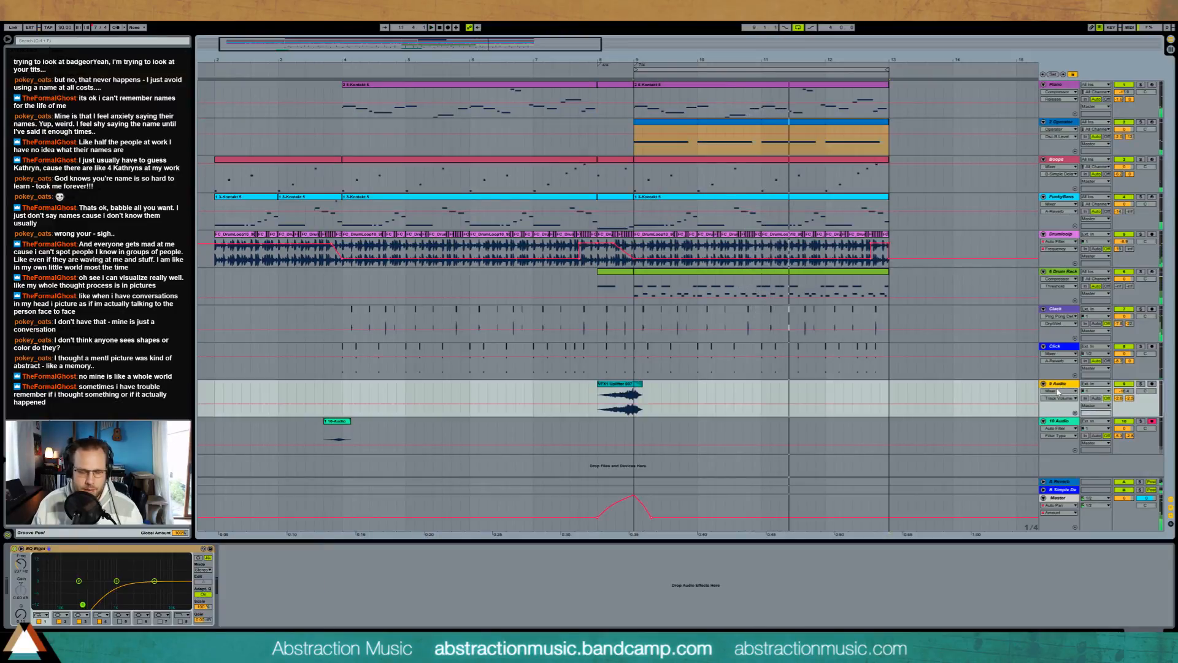
key("ctrl+shift+t")
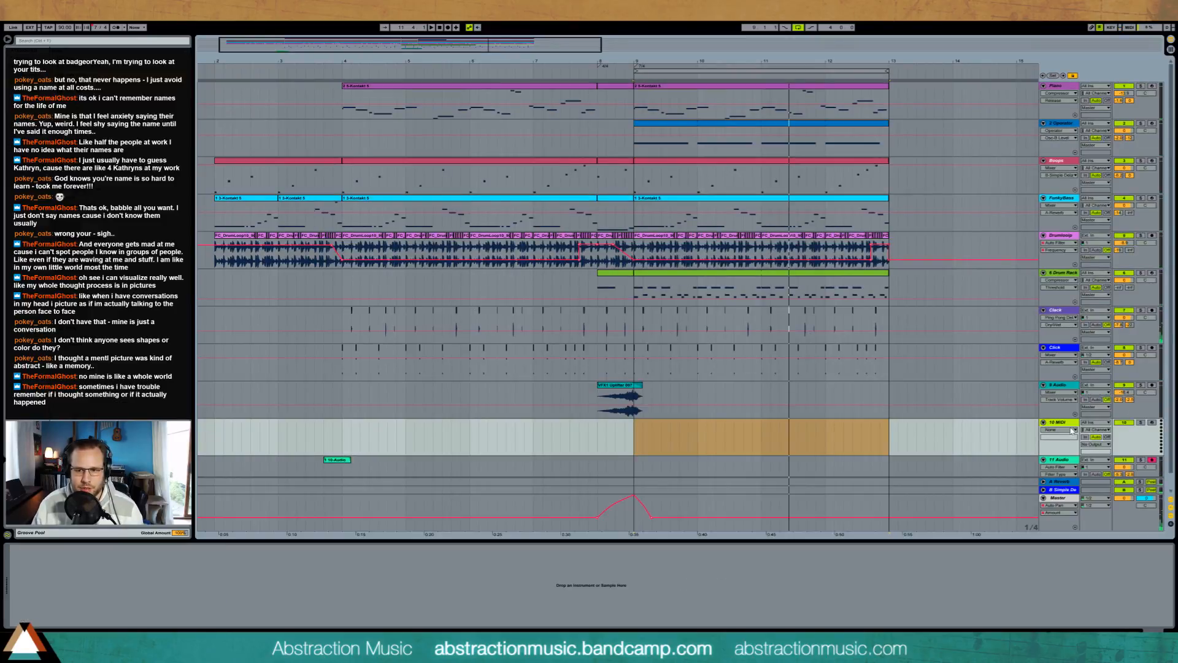
left_click_drag(1075, 376, 1065, 161)
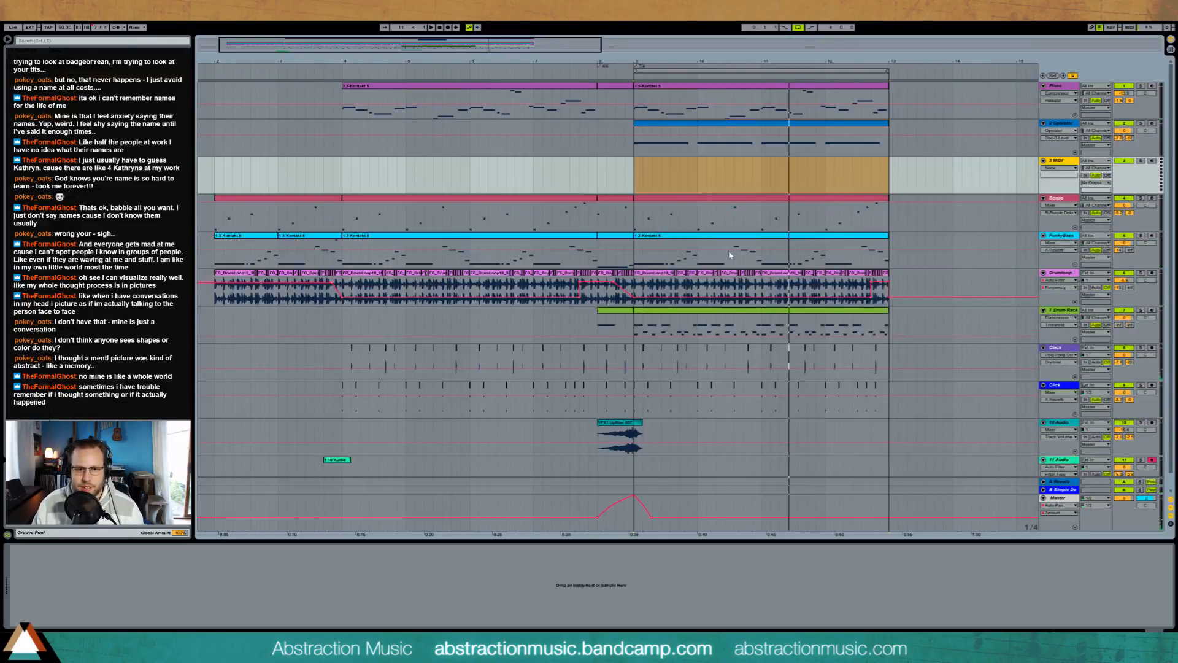
left_click_drag(635, 176, 697, 176)
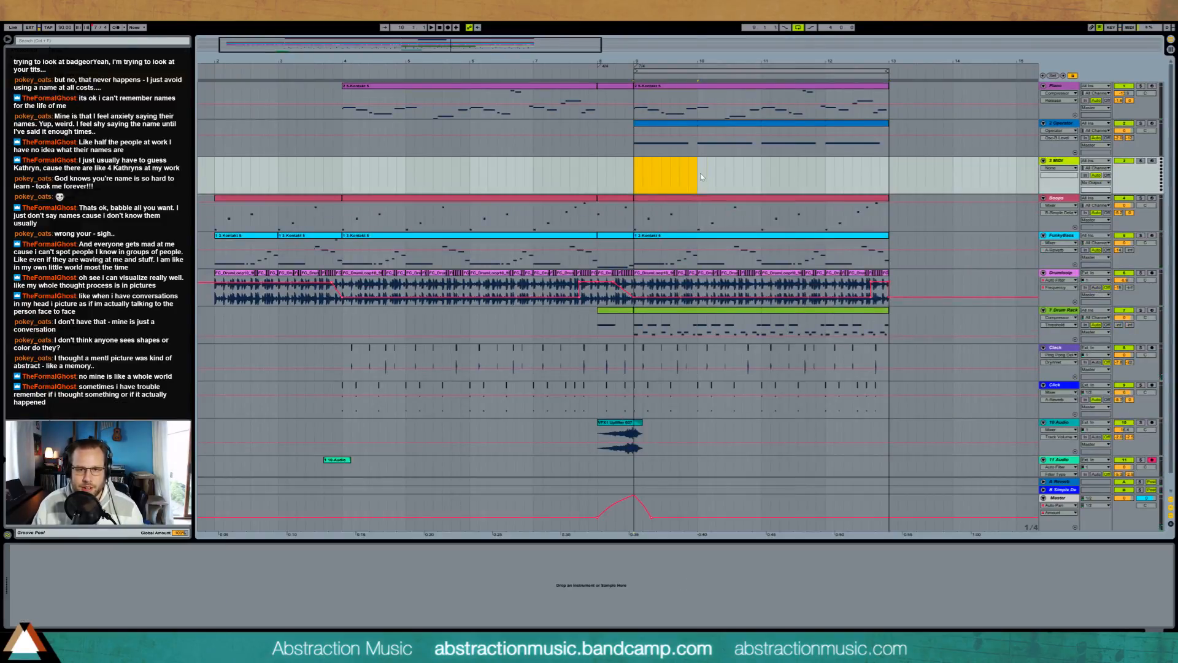
key("ctrl+shift+m")
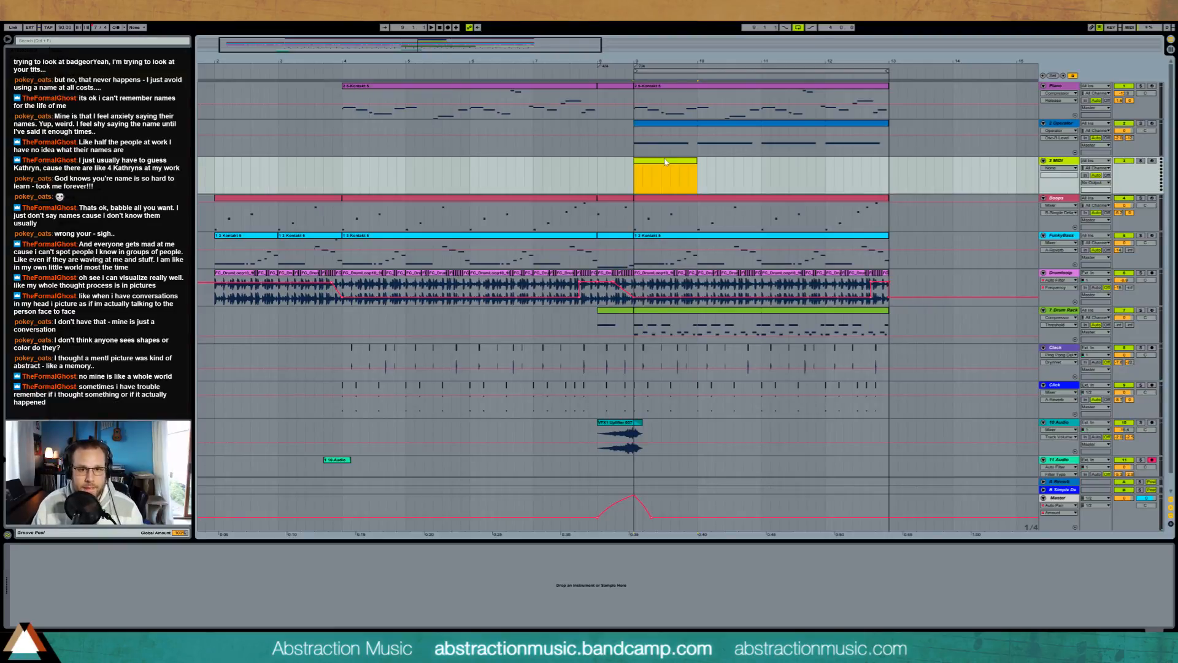
Step: Load Massive on the new MIDI track and choose the wavetable for oscillator 1
left_click(36, 104)
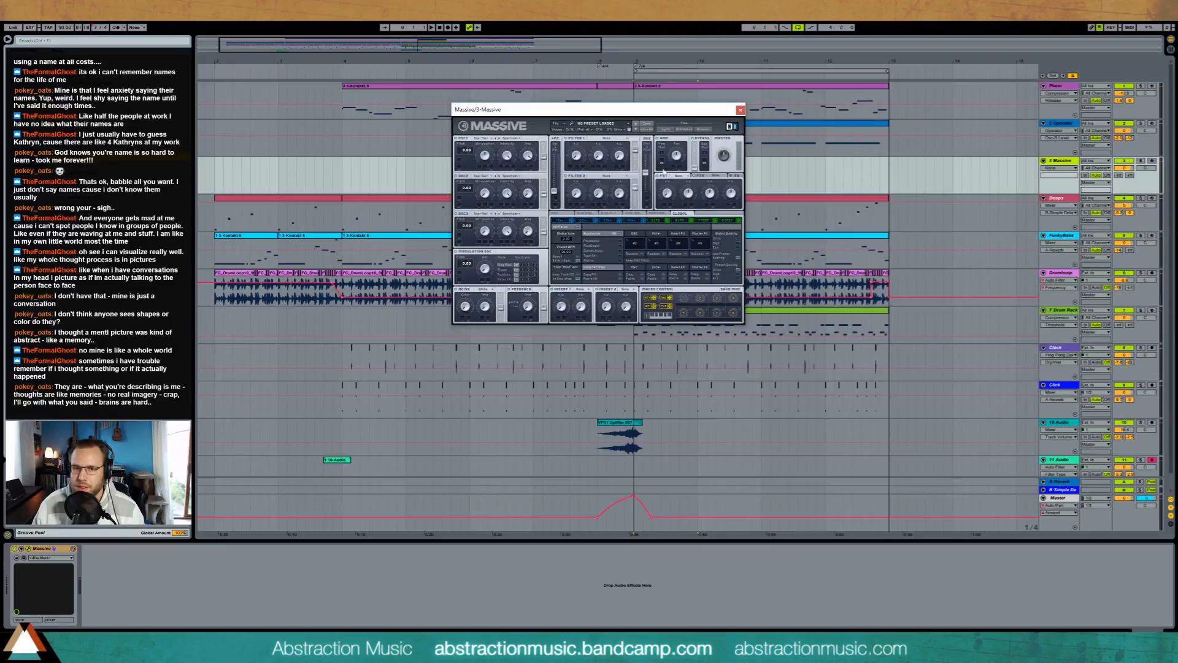
left_click_drag(661, 114, 514, 125)
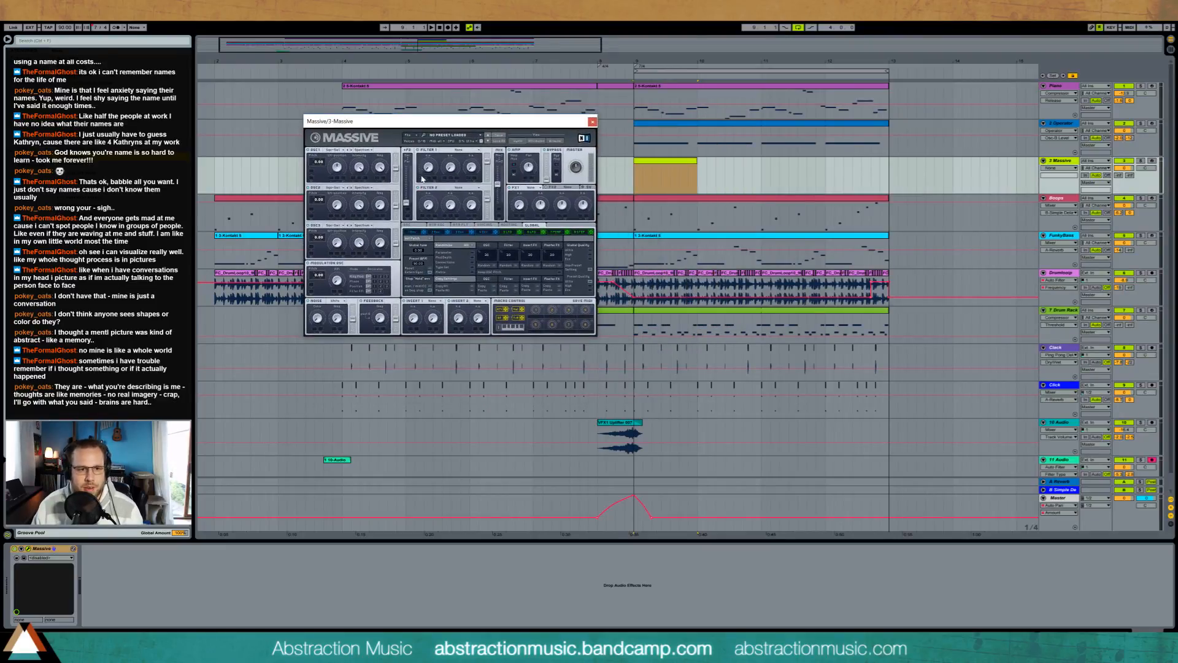
left_click(339, 150)
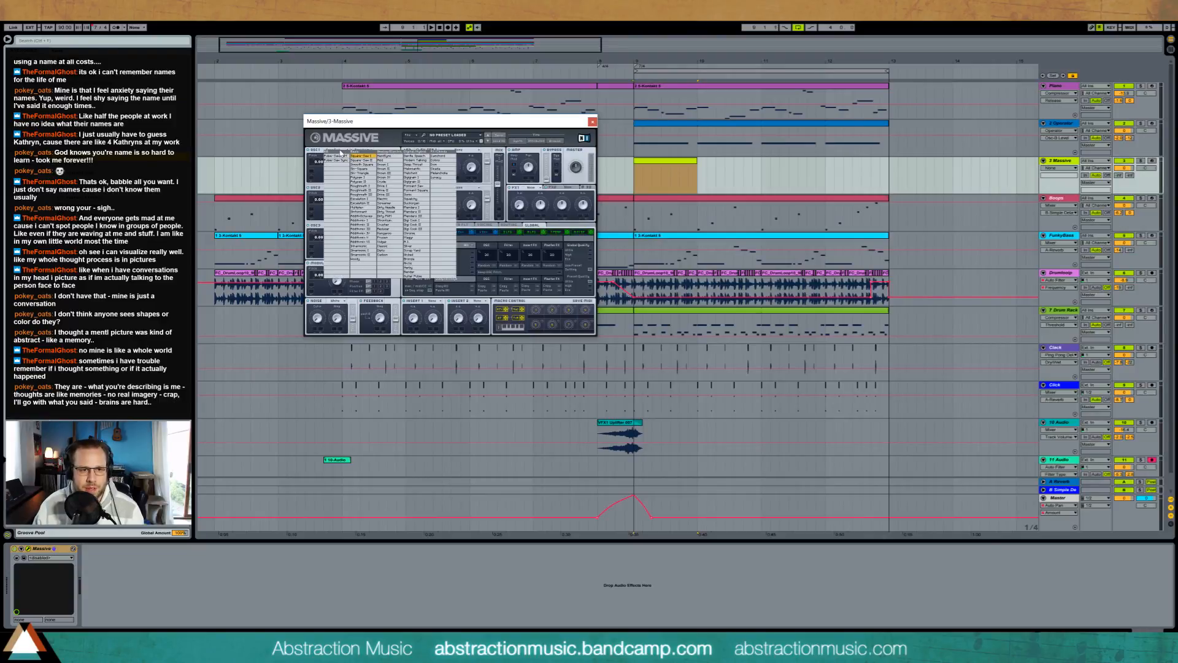
left_click(361, 156)
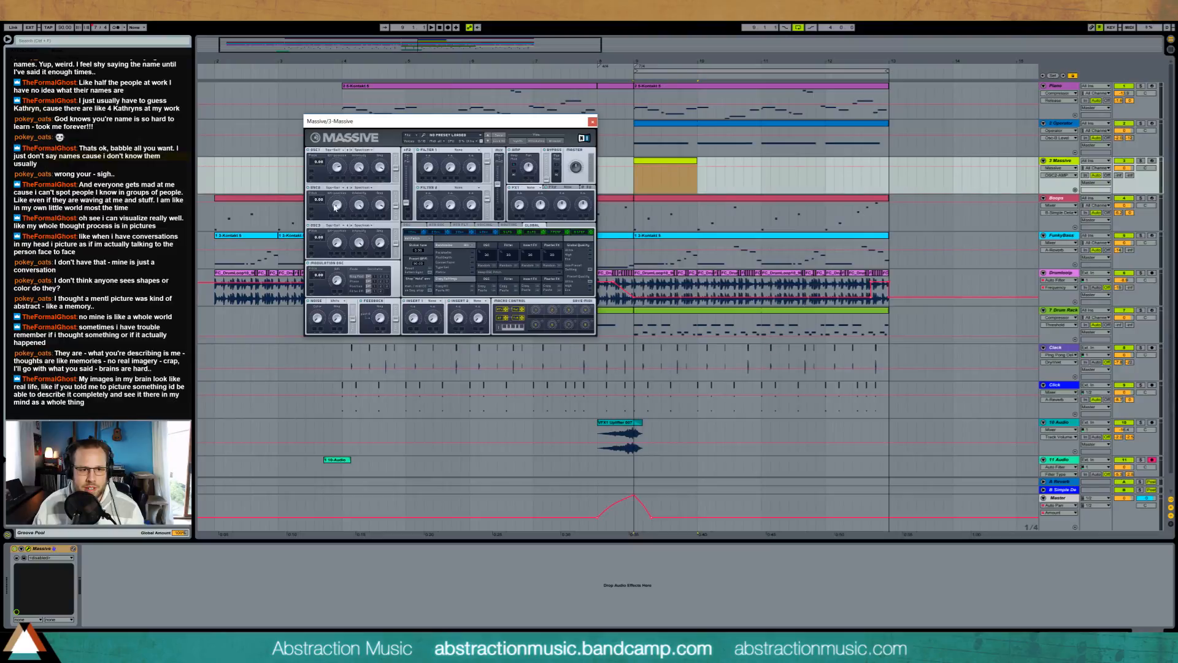
Step: Adjust oscillator 2's wavetable position in Massive and choose a different wavetable for it
left_click_drag(335, 207, 332, 188)
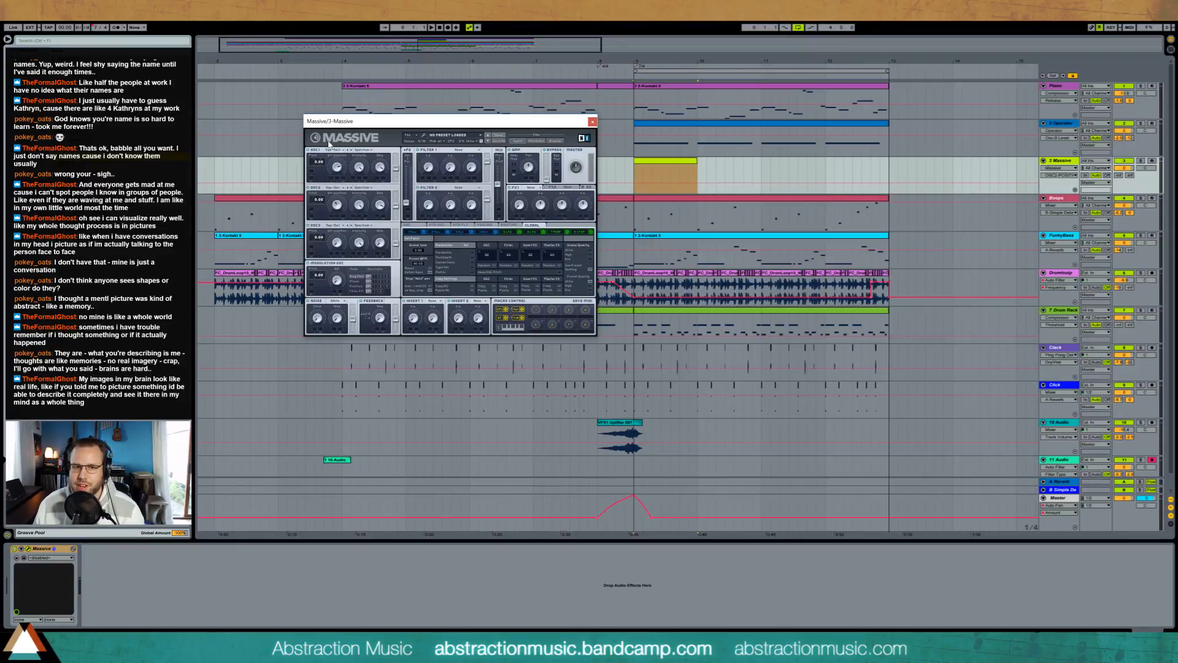
left_click_drag(460, 130, 463, 164)
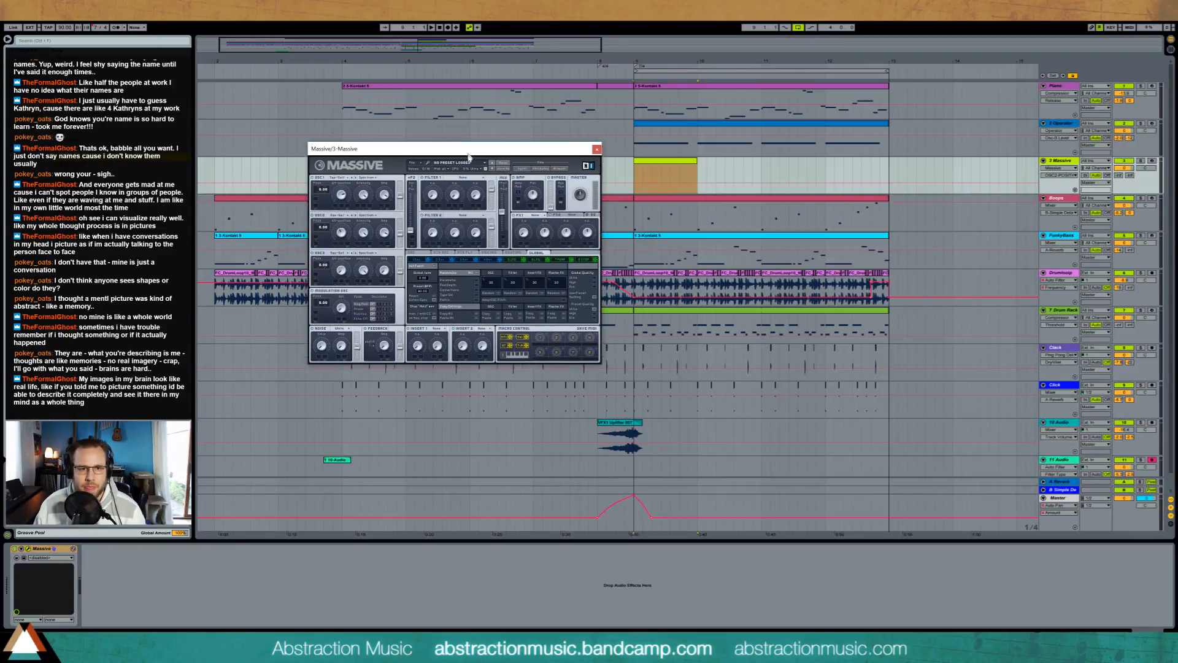
left_click(345, 222)
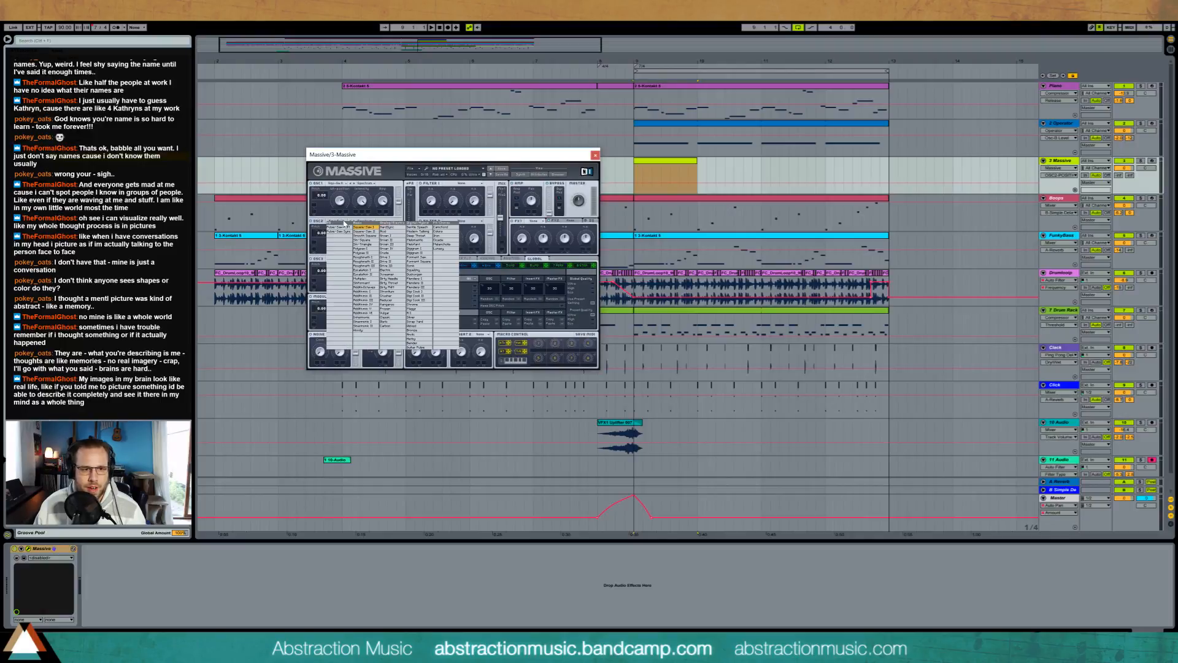
left_click(397, 280)
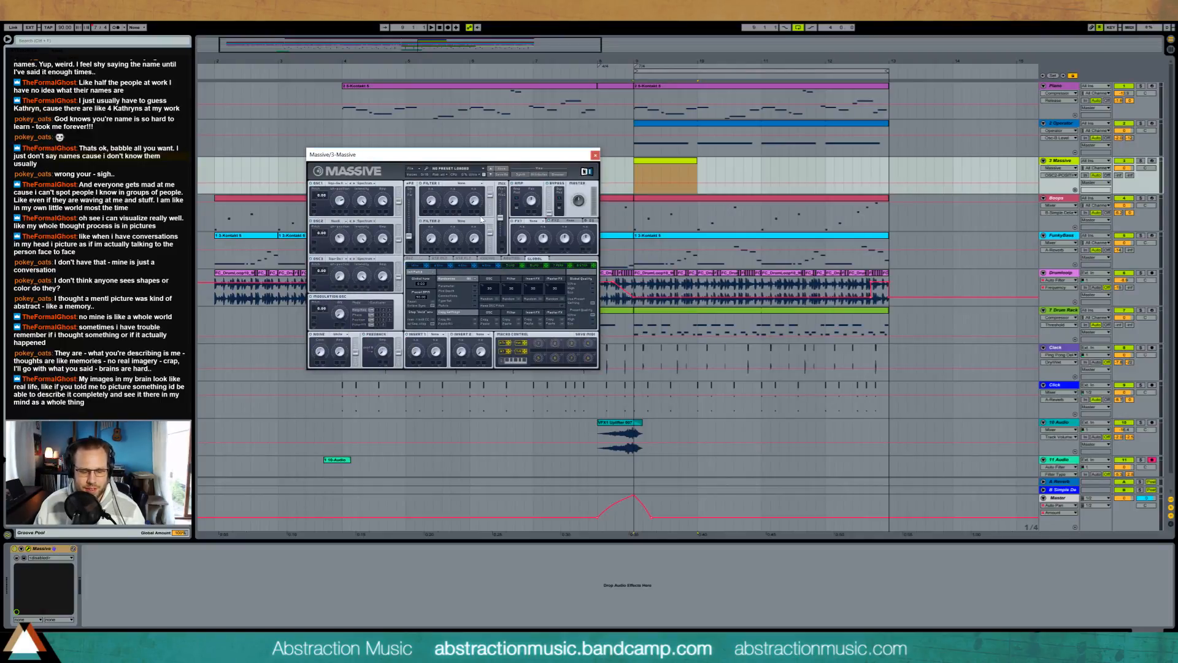
Step: Arm the Massive track for recording
left_click(1152, 160)
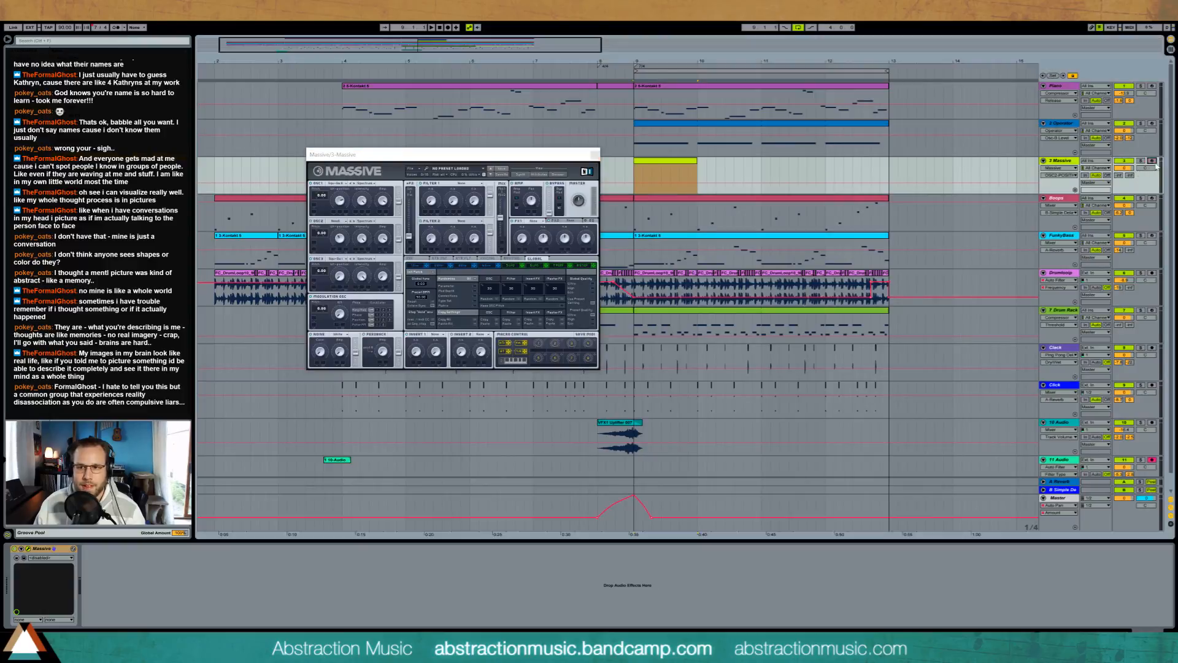
left_click(1152, 160)
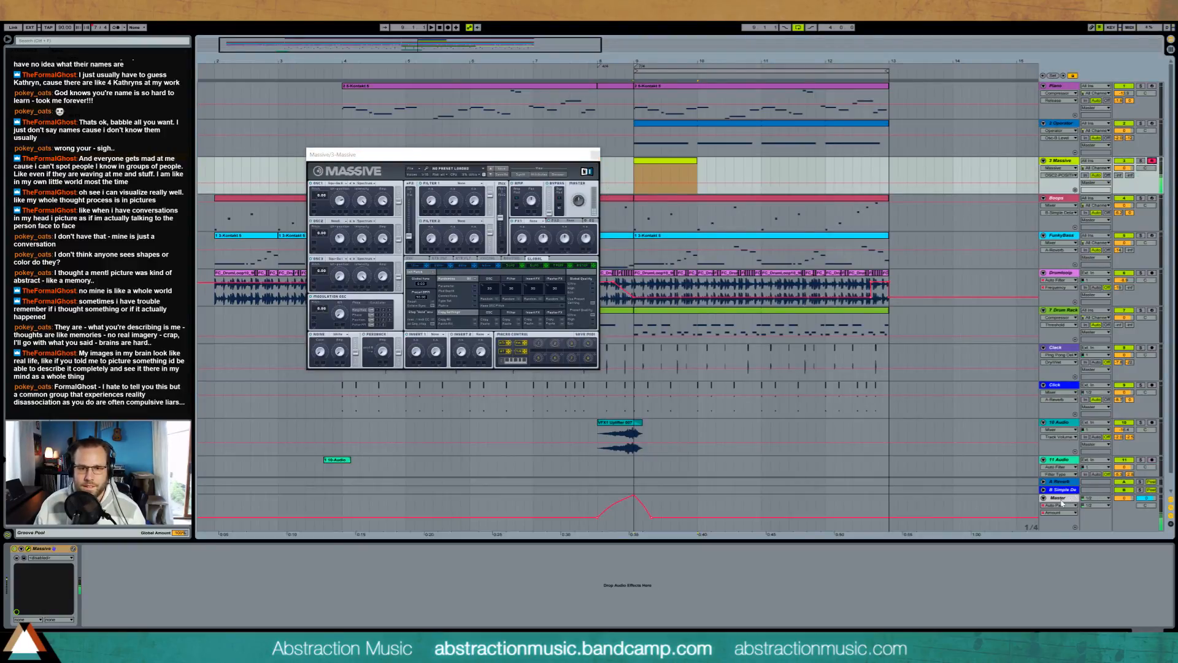
left_click(675, 200)
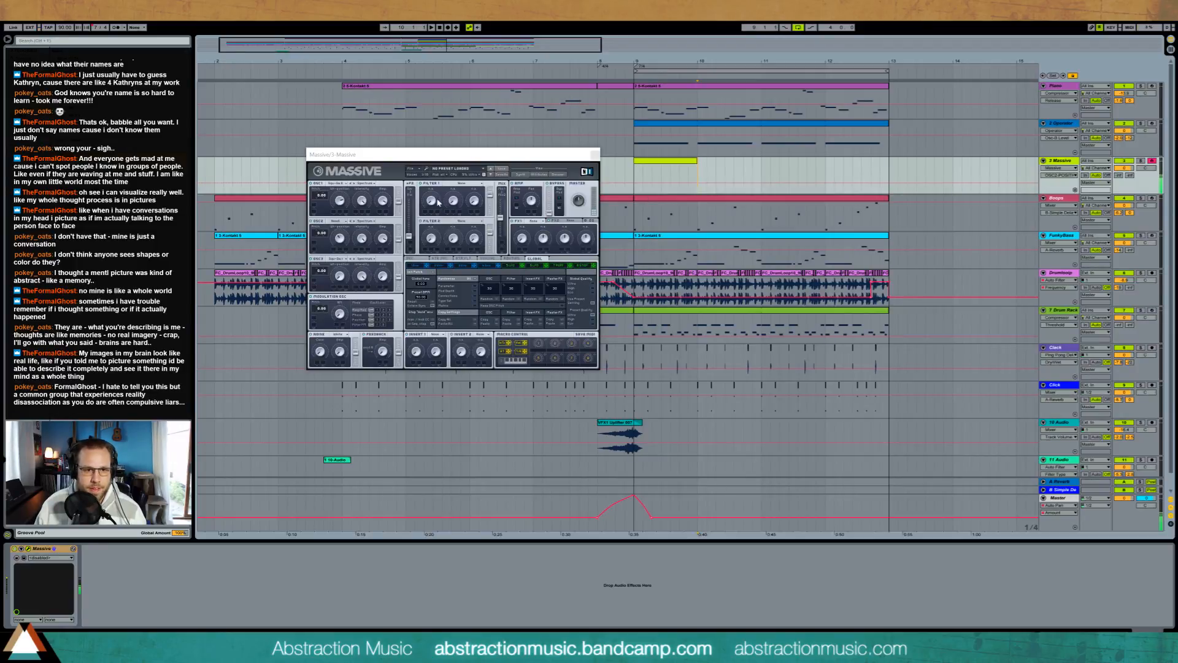
Step: Choose a filter type for Massive's Filter 1 and change oscillator 2's mode and intensity
left_click(438, 202)
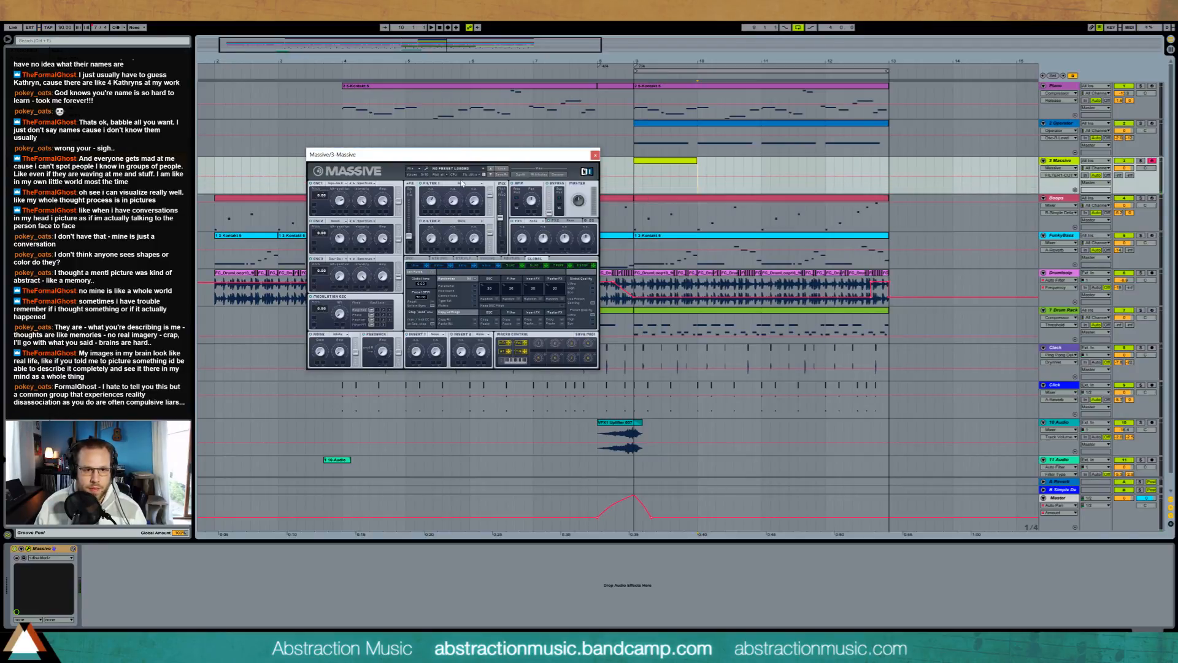
left_click(462, 183)
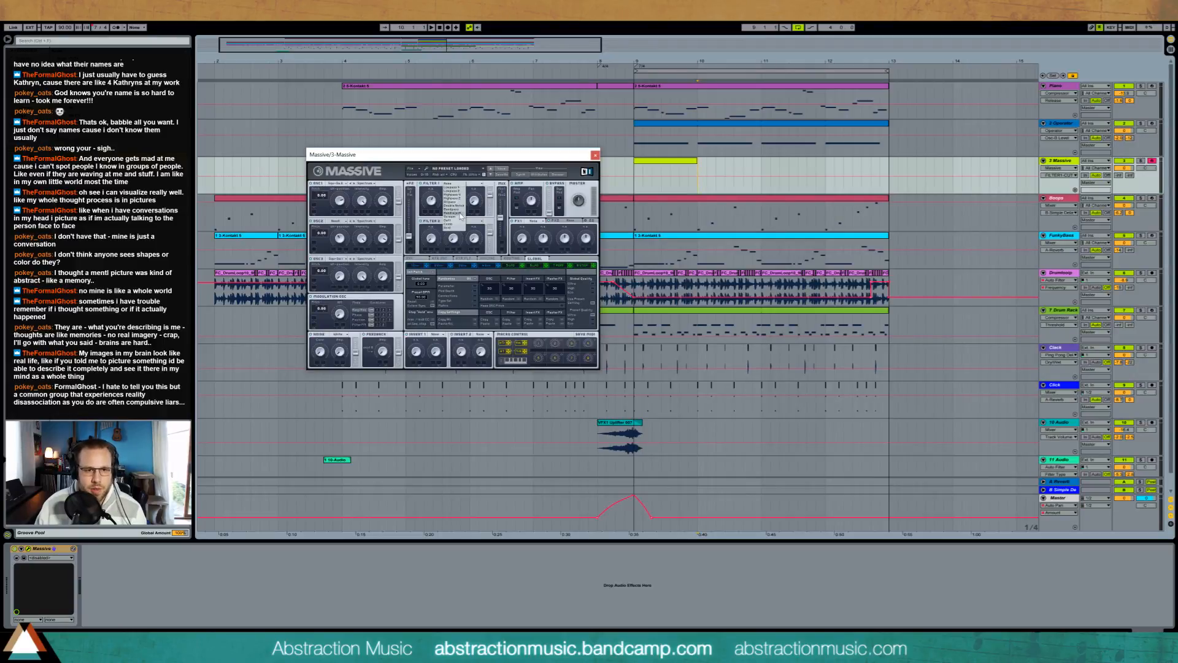
left_click(460, 212)
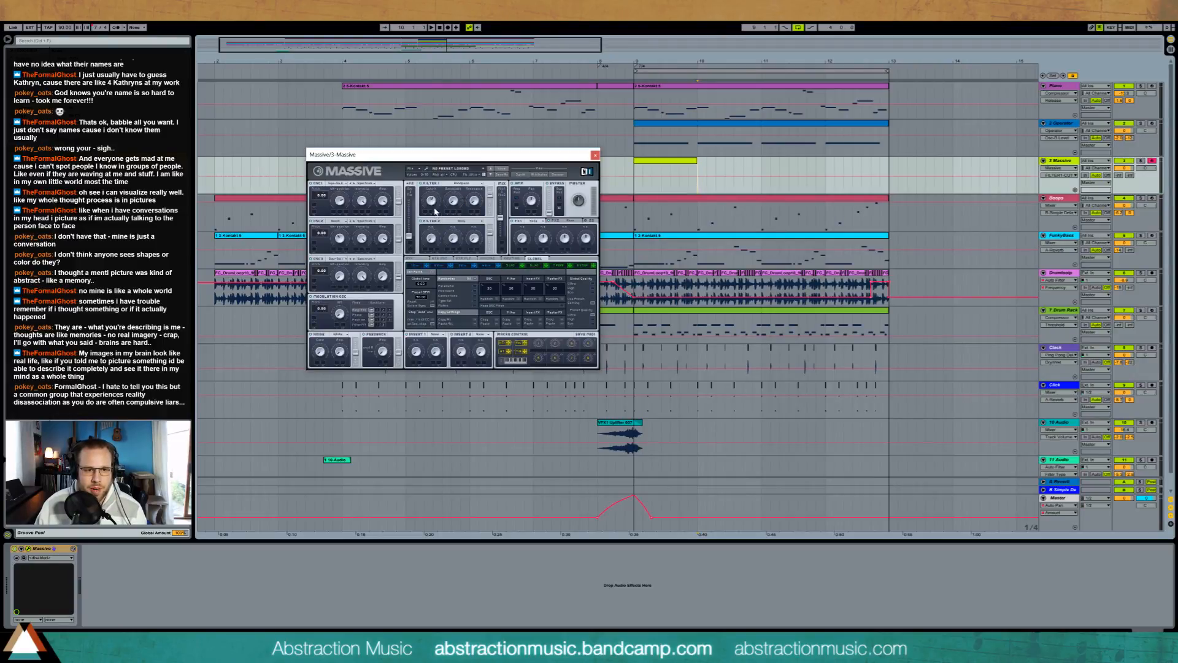
left_click(367, 221)
left_click(366, 237)
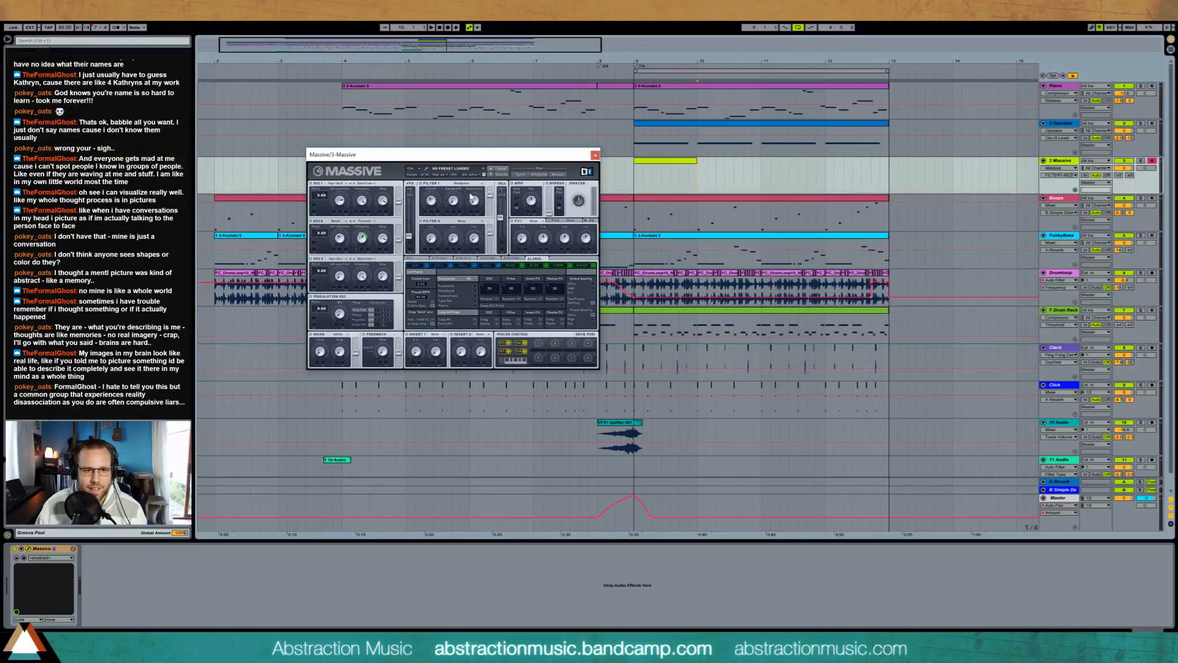
Step: Adjust Filter 1's cutoff in Massive and assign a modulation source to it
left_click(433, 204)
left_click(431, 202)
left_click_drag(545, 265, 425, 211)
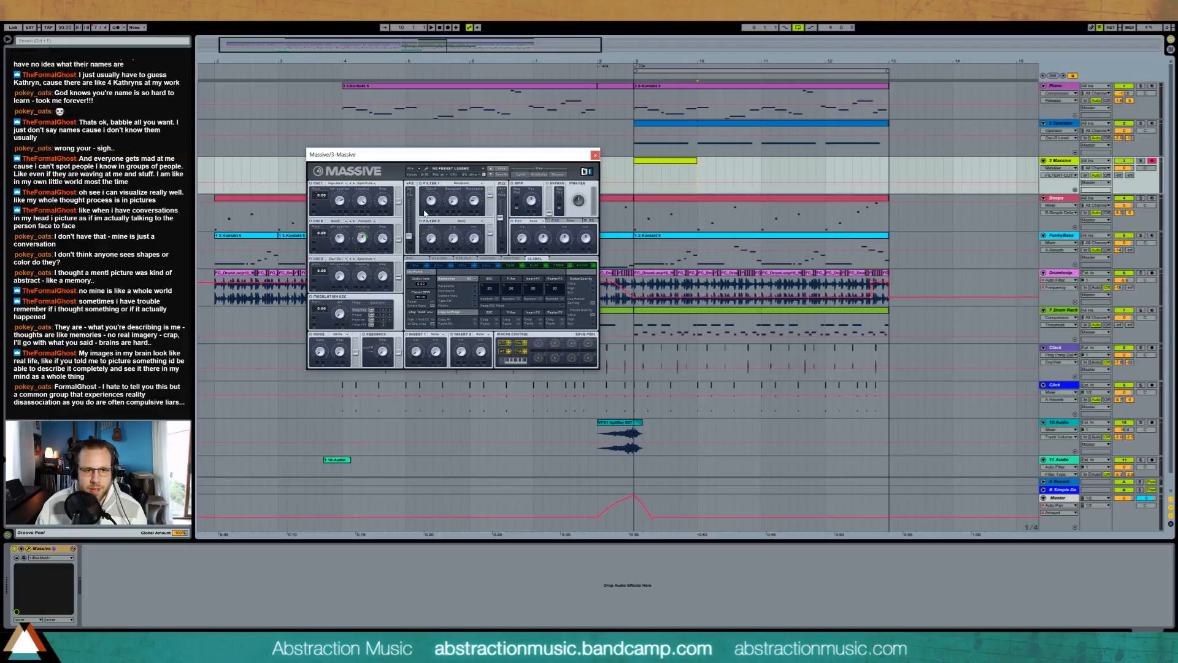
Step: Fine-tune Filter 1's settings and the intensity and amplitude of Massive's first two oscillators
left_click(383, 242)
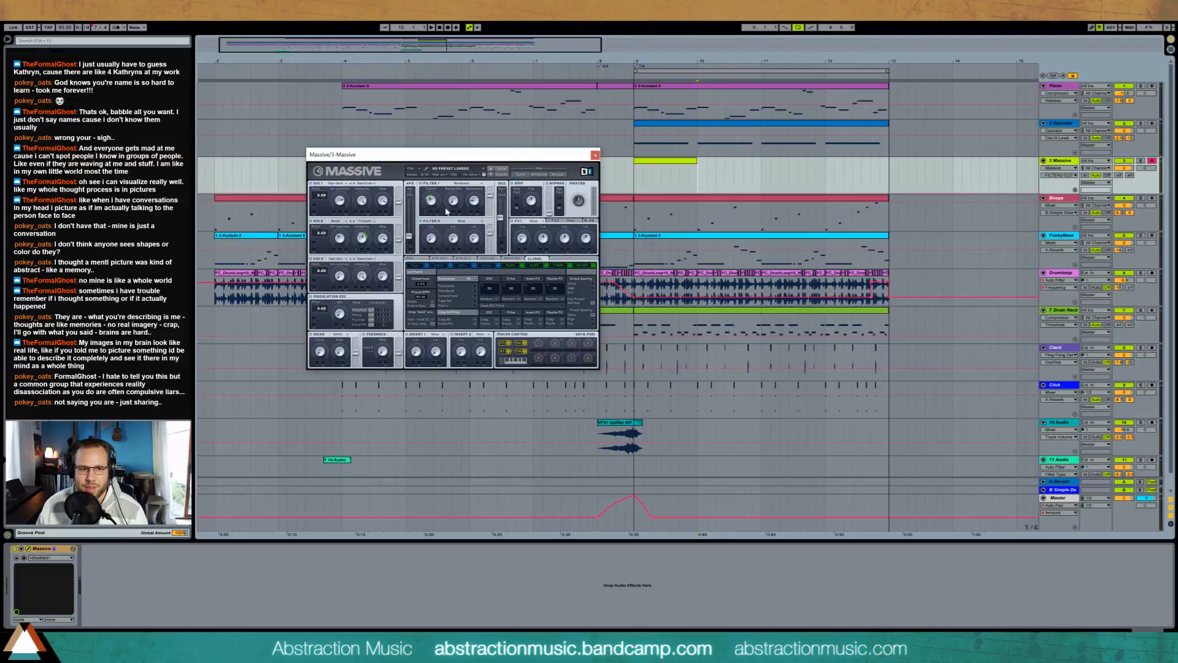
left_click(467, 200)
left_click_drag(464, 198, 465, 204)
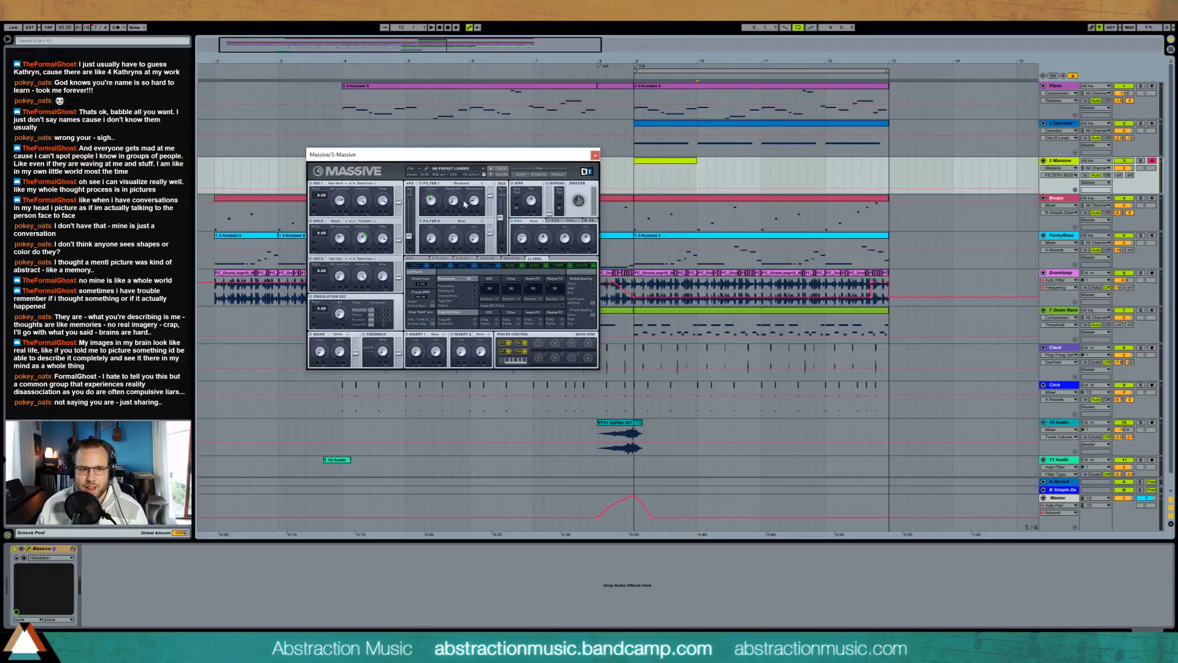
left_click(428, 203)
left_click_drag(361, 239, 361, 242)
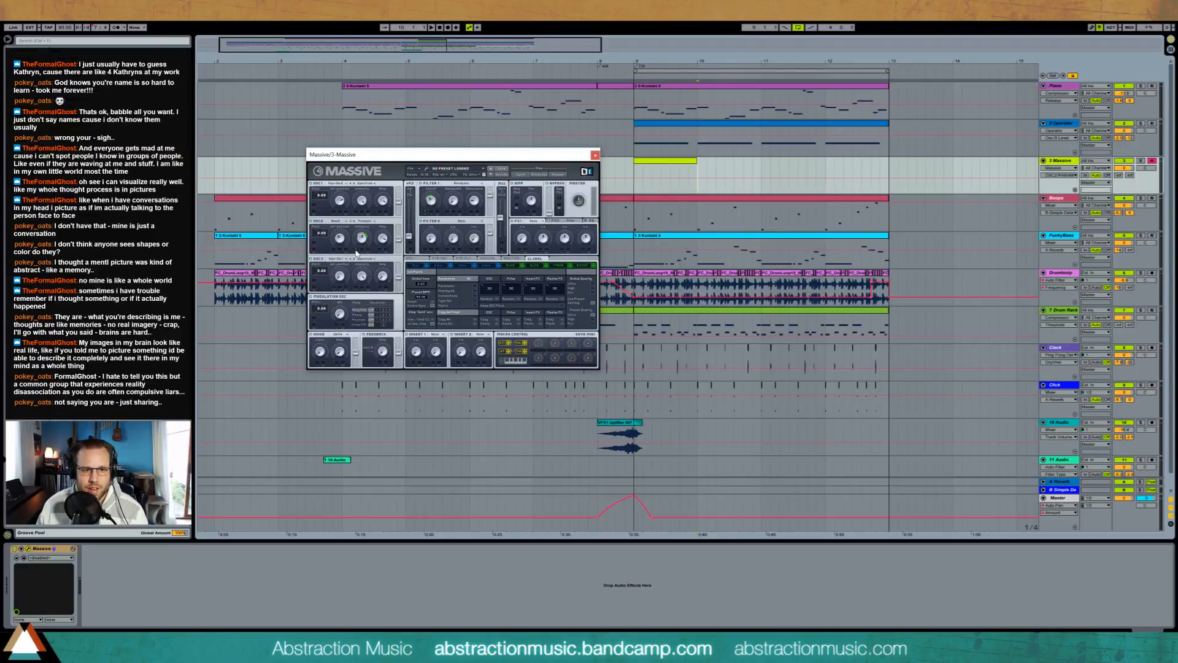
left_click(383, 239)
left_click(380, 200)
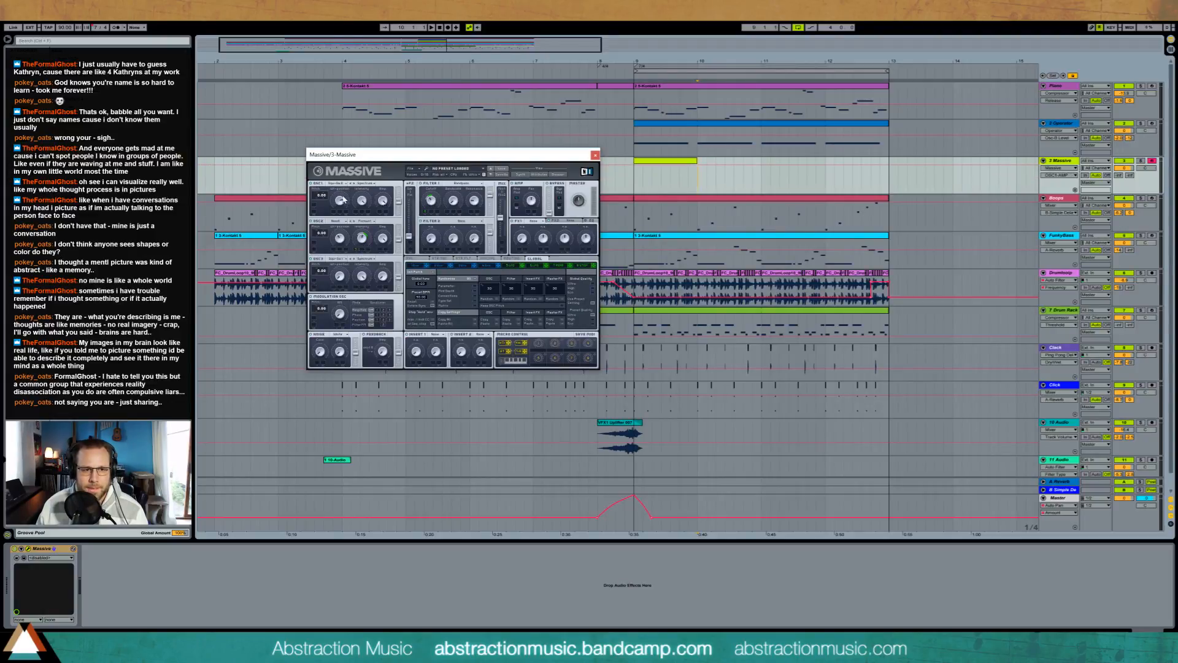
left_click_drag(320, 196, 319, 189)
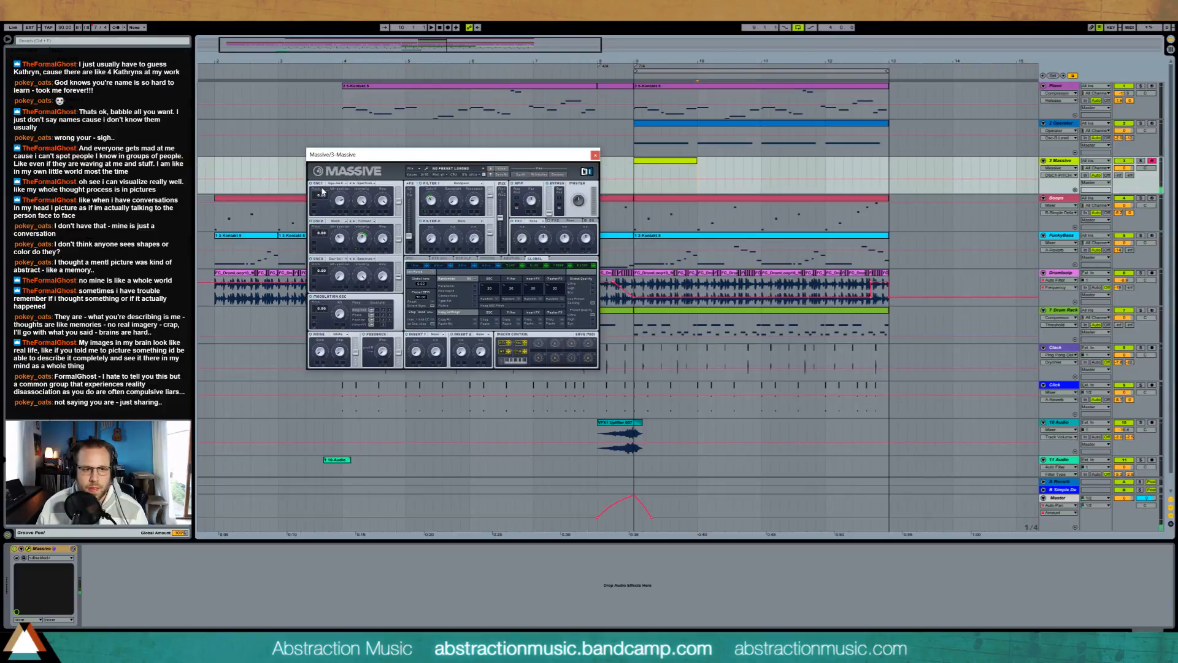
left_click(430, 207)
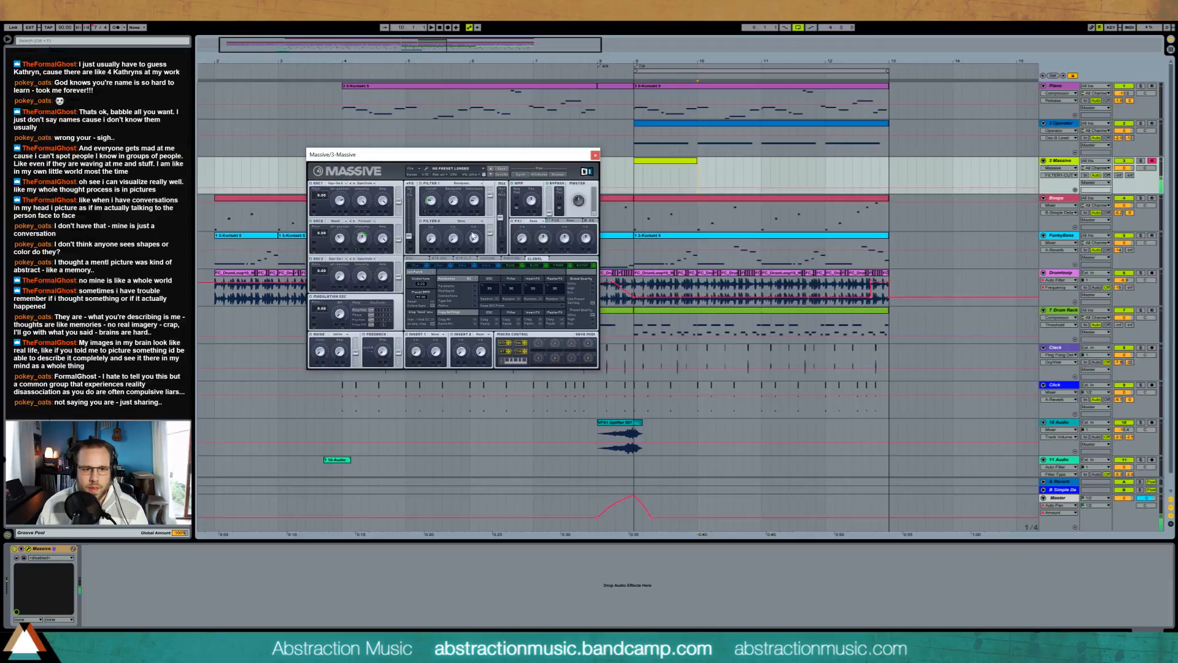
Step: Remove the modulation from oscillator 2's intensity in Massive, then readjust that intensity and oscillator 1's amplitude
right_click(358, 251)
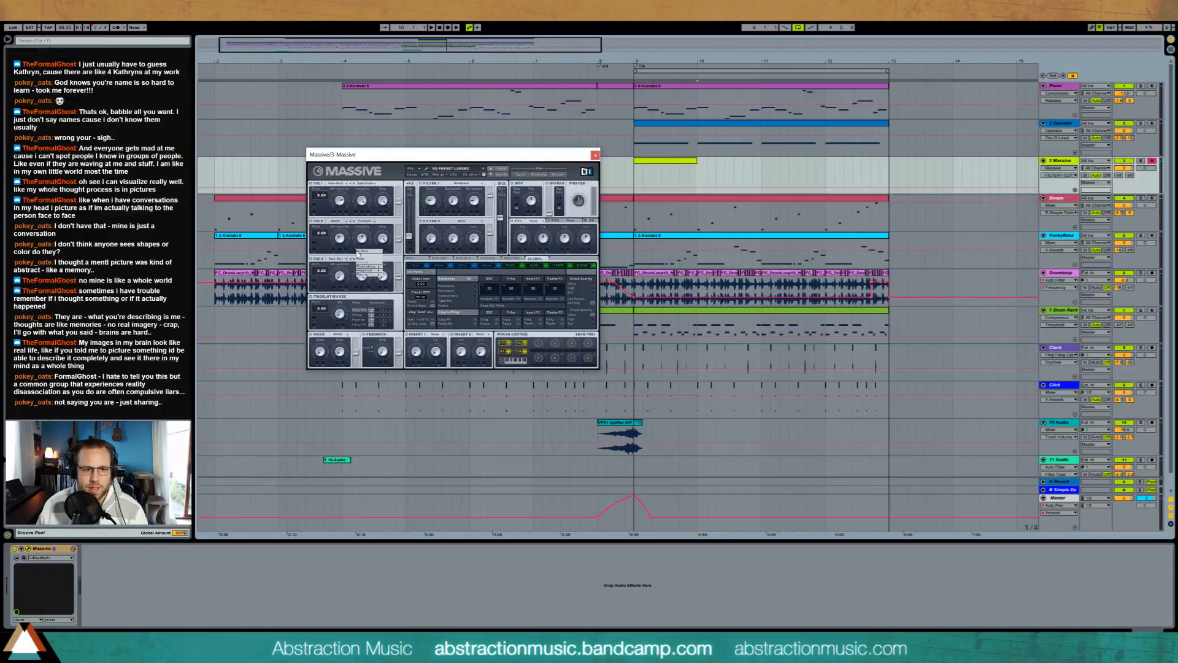
left_click(360, 258)
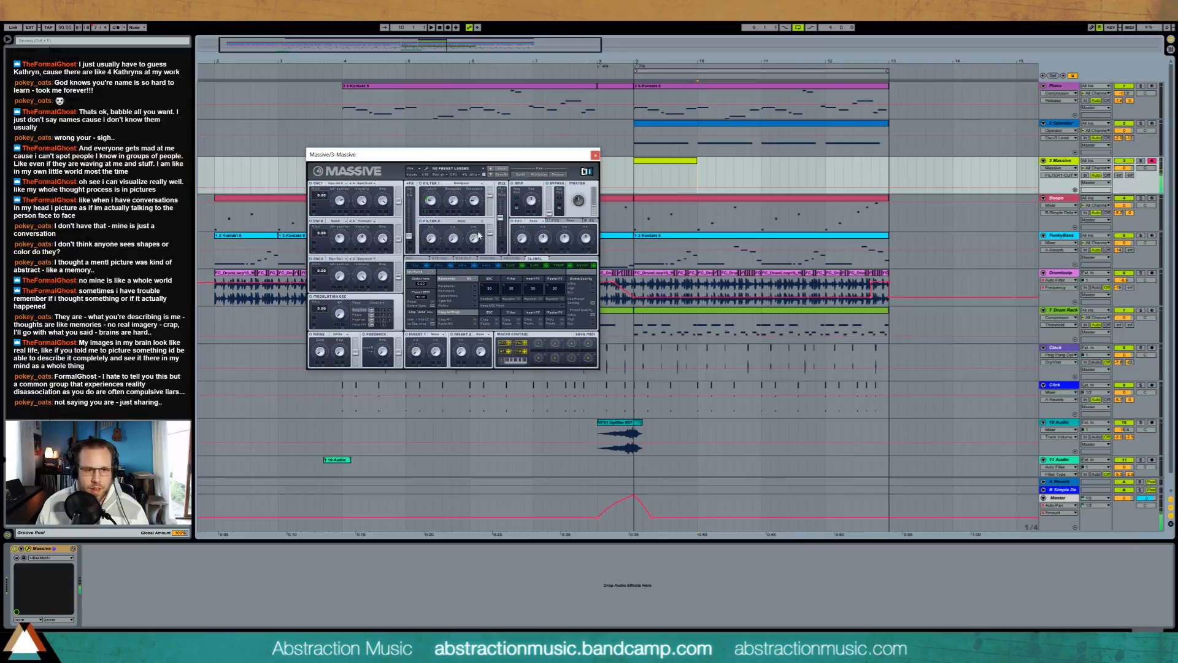
left_click(360, 238)
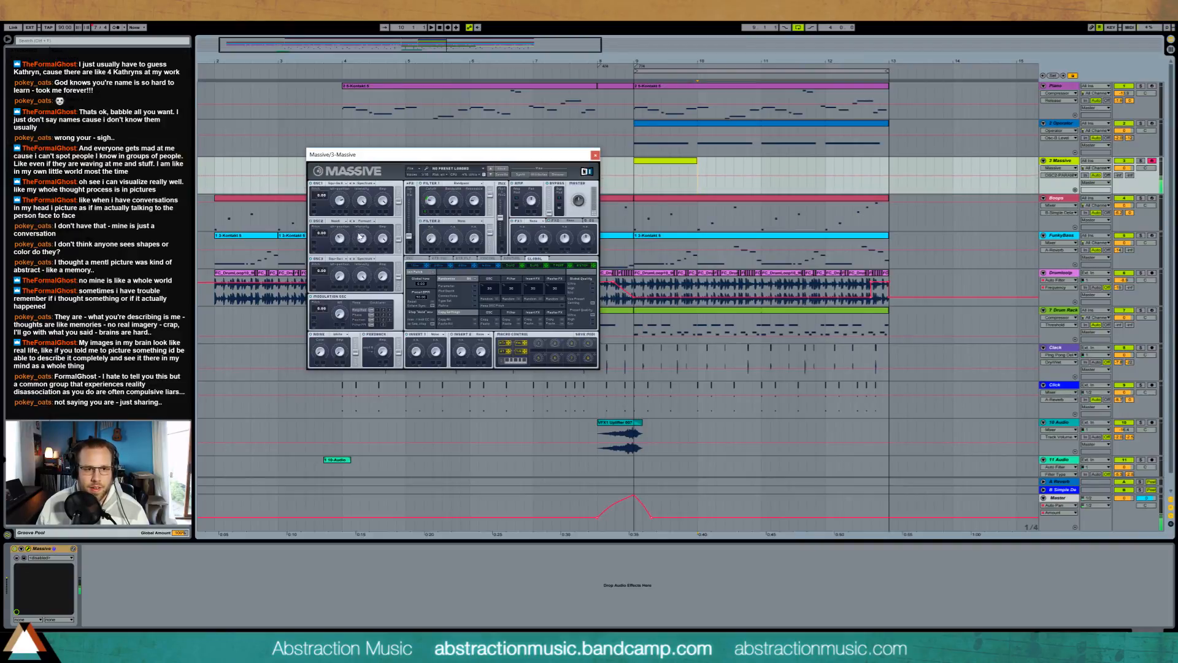
left_click(381, 201)
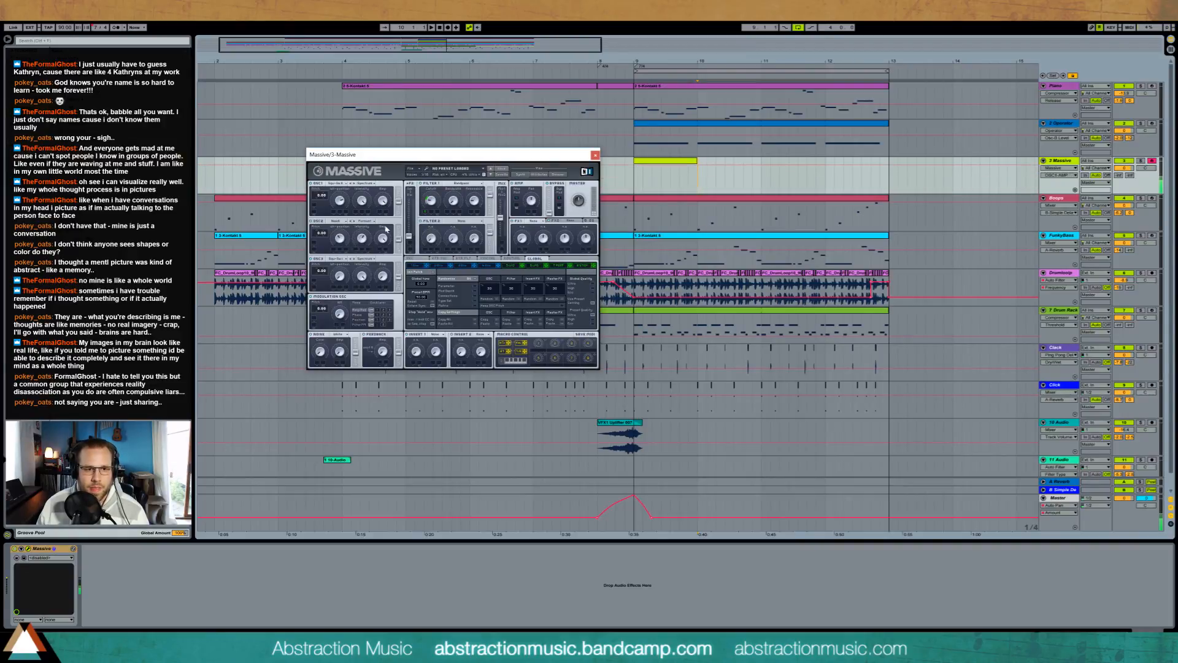
Step: Adjust the amp level and master volume in Massive
left_click(574, 201)
left_click(532, 201)
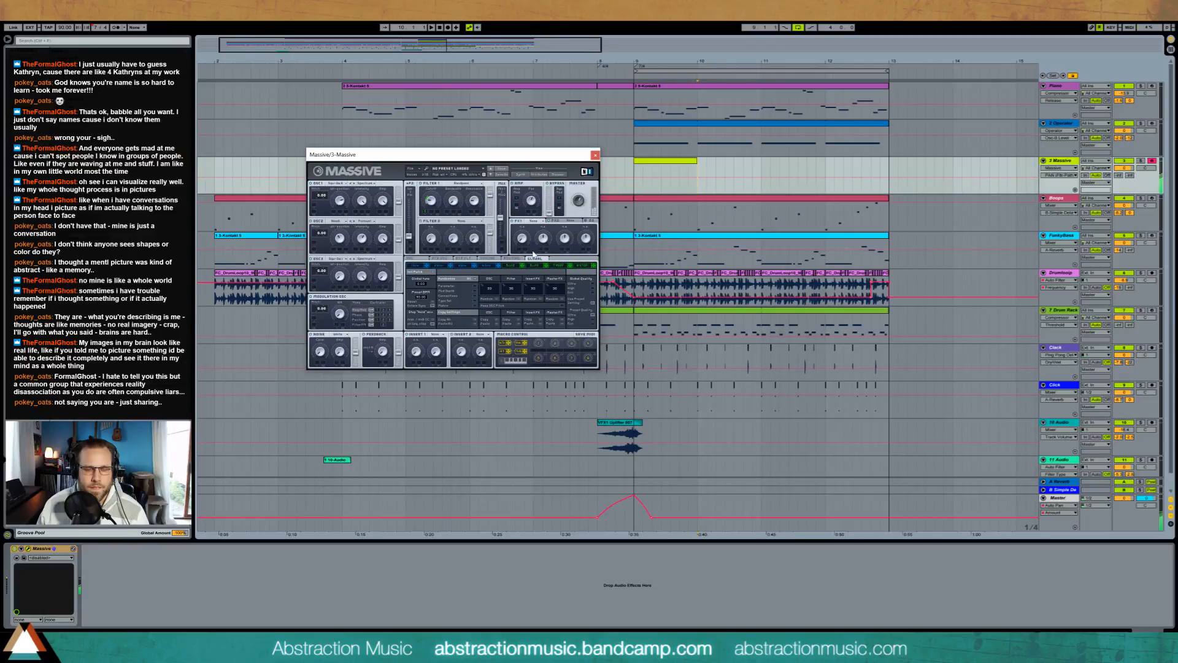
double_click(530, 203)
left_click(577, 205)
Step: Play the arrangement from bar 9 and again from the uplifter clip, then return the insertion point to bar 9 on the Massive track
left_click(634, 190)
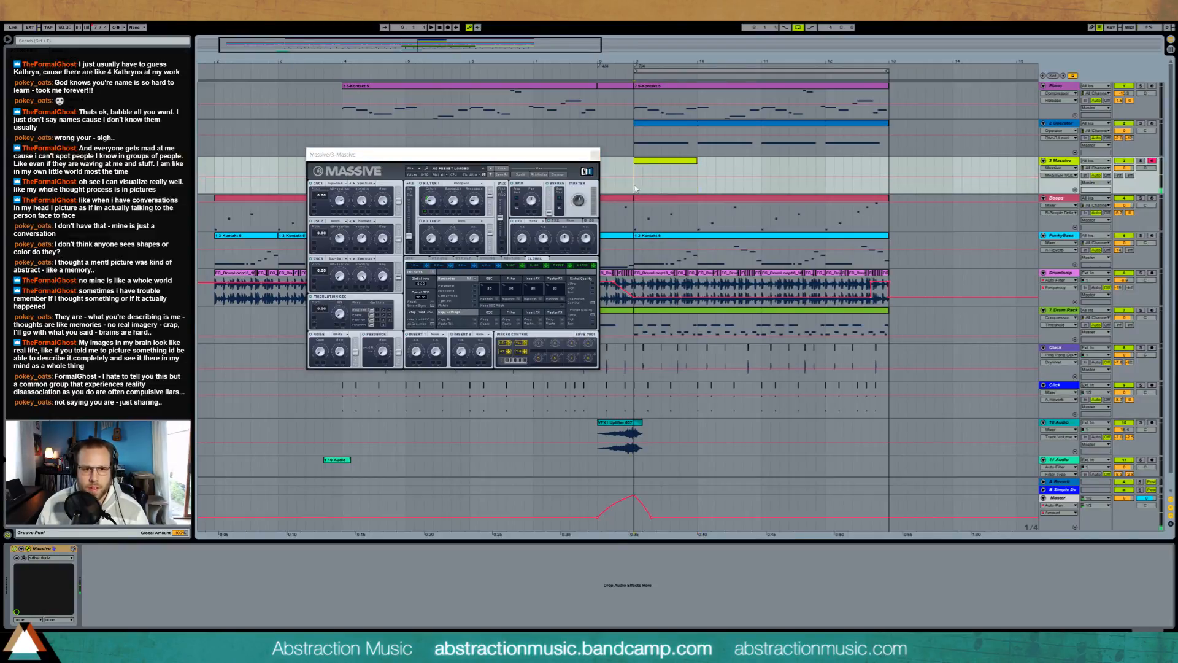
key("space")
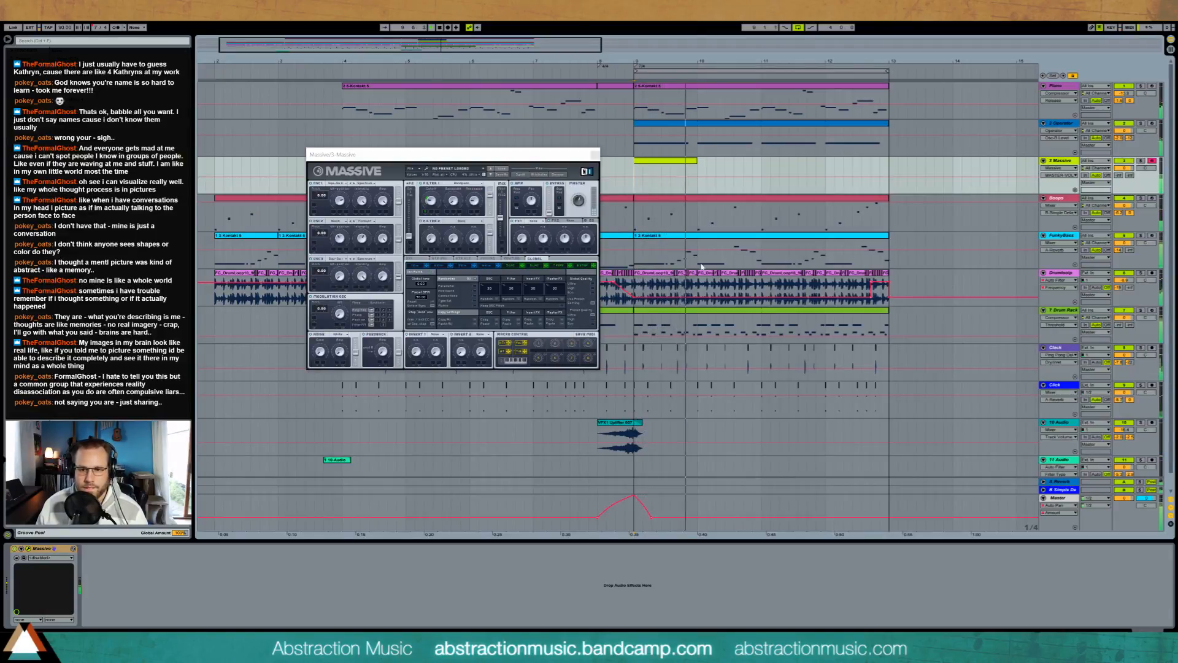
key("space")
left_click(611, 430)
key("space")
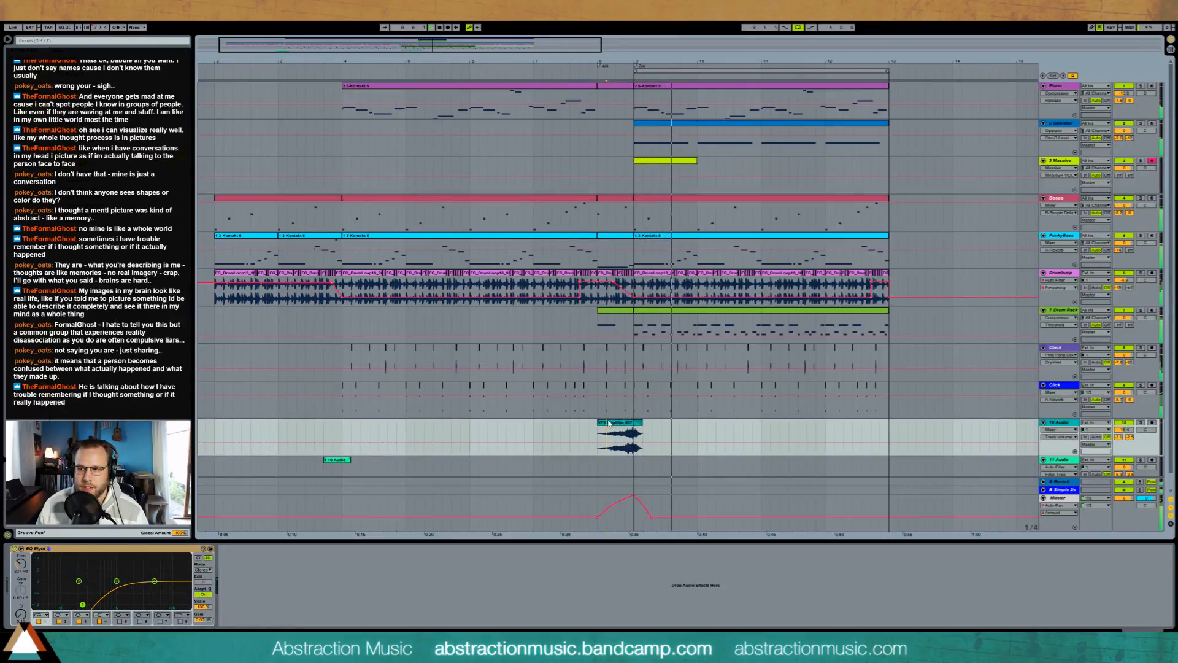
key("space")
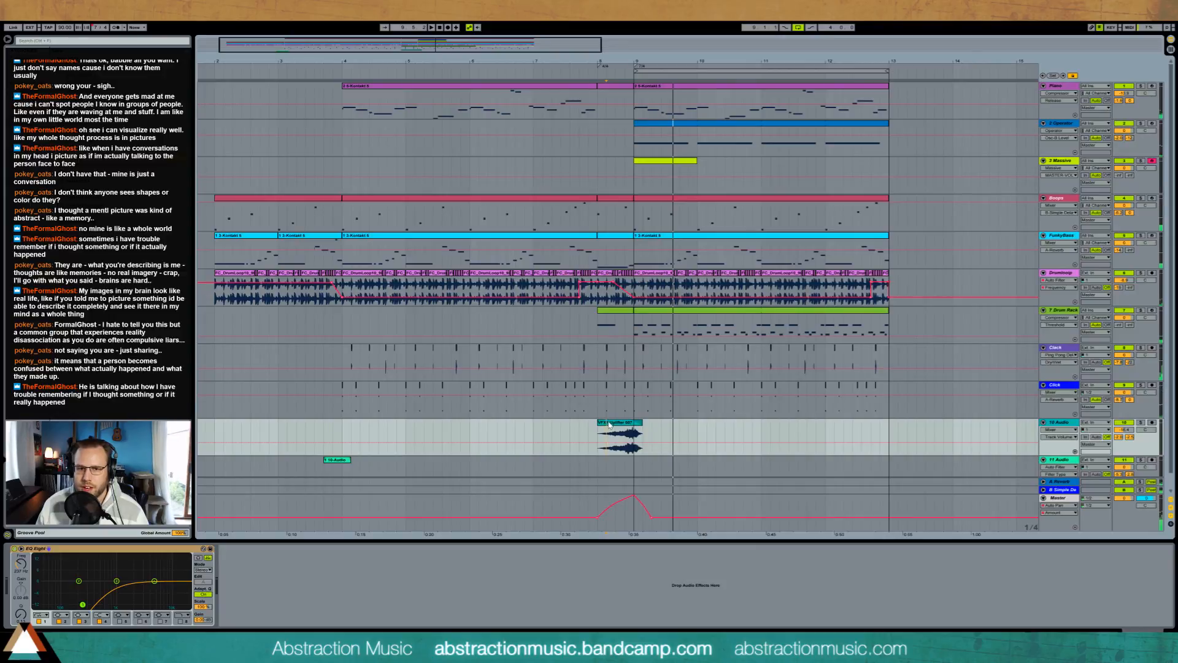
left_click(632, 192)
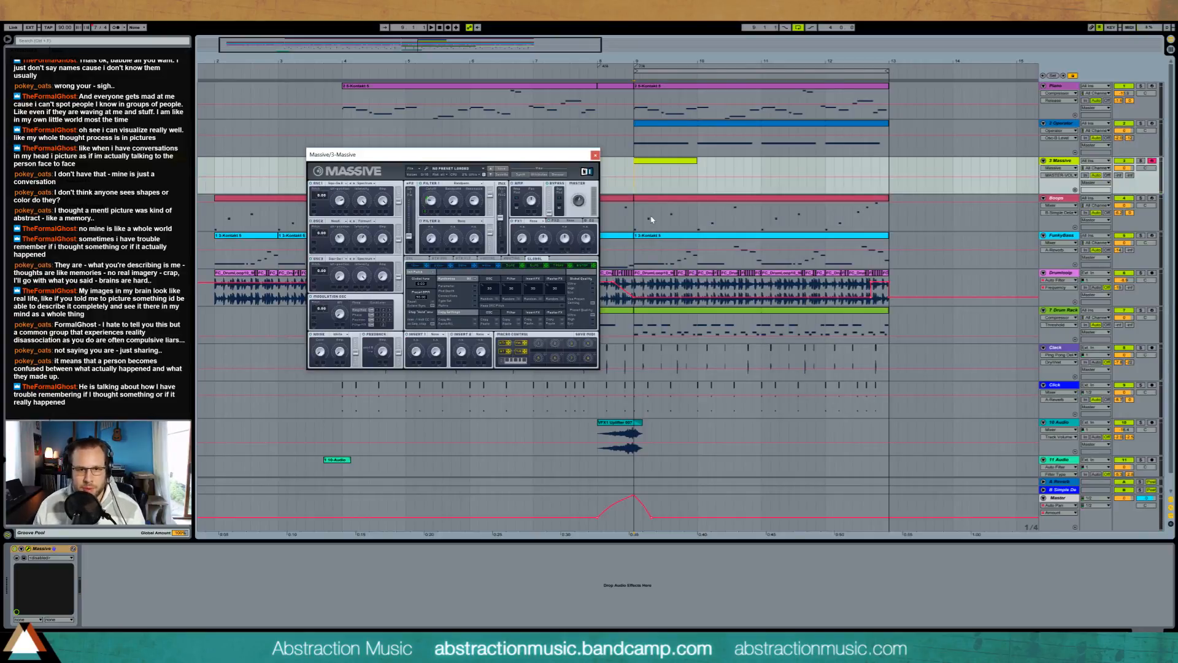
left_click(635, 185)
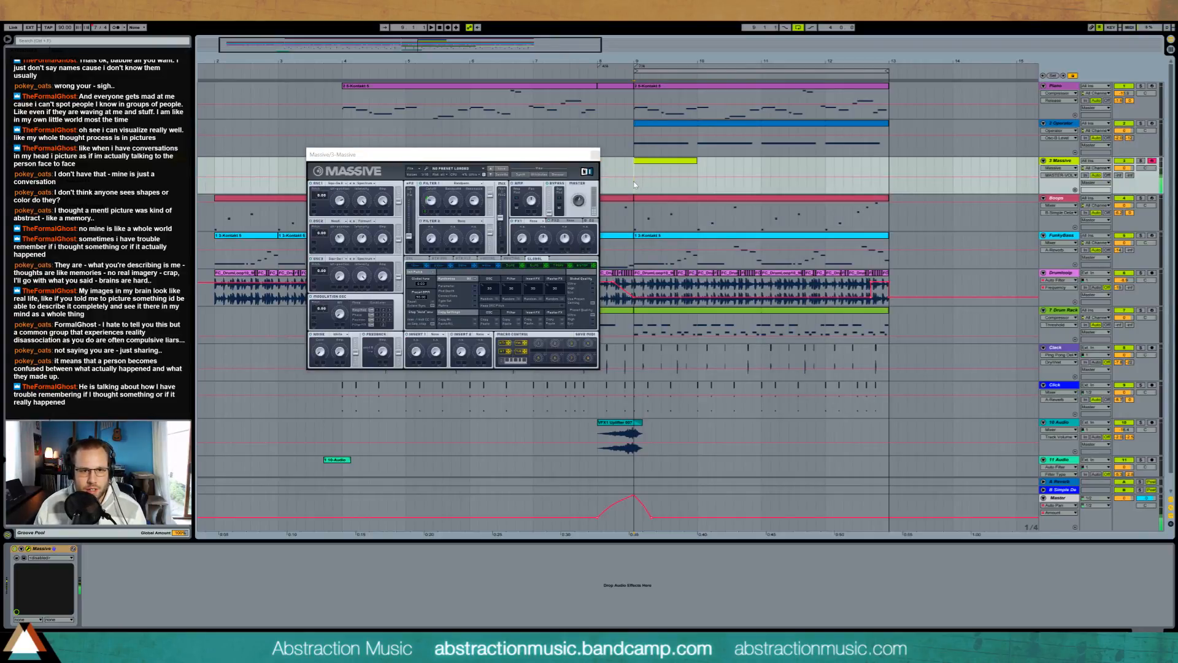
Step: Lower oscillator 2's pitch in Massive and adjust the filter routing and Filter 1's cutoff
left_click(450, 198)
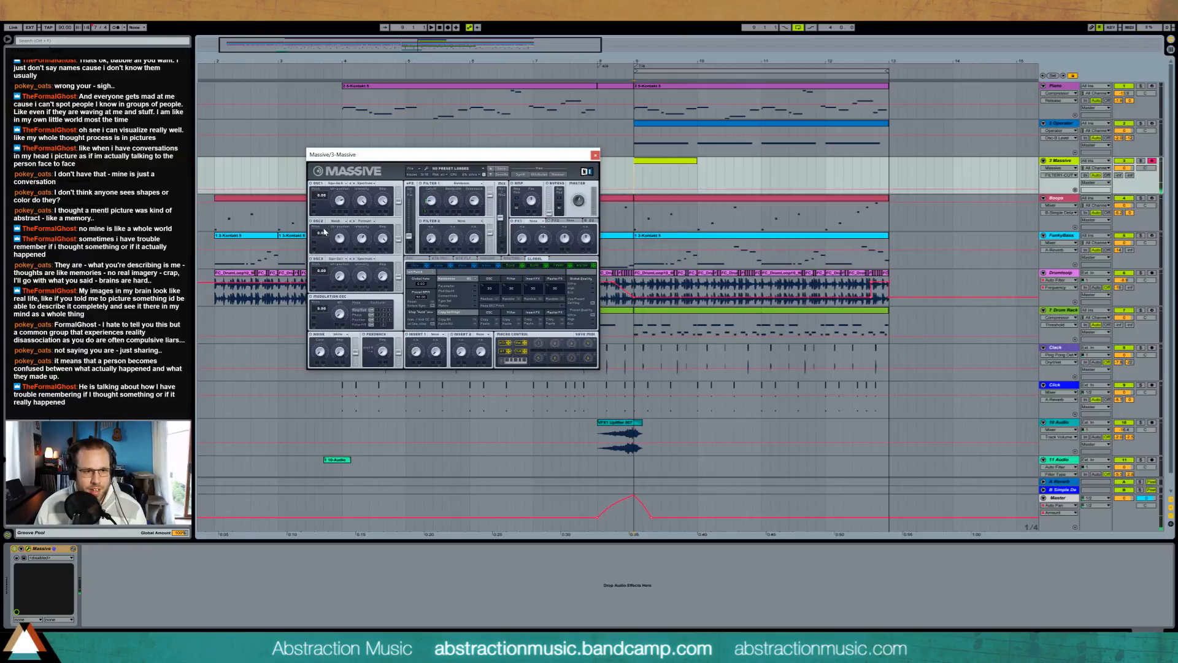
left_click_drag(328, 238, 327, 241)
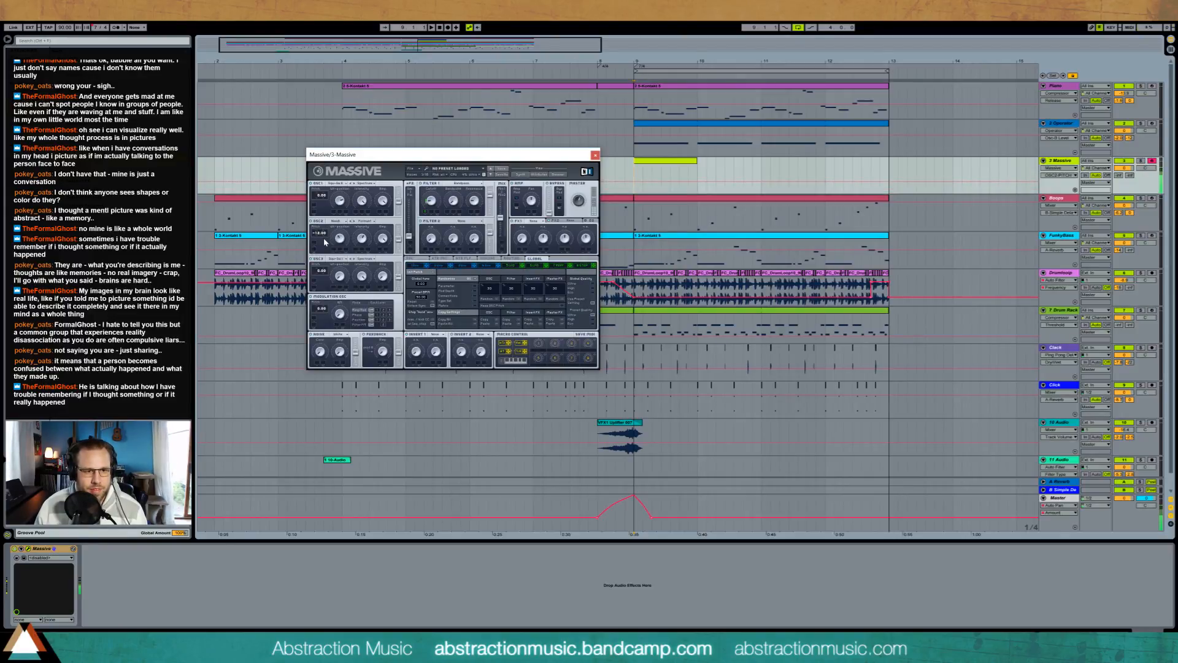
left_click_drag(430, 201, 471, 193)
left_click_drag(410, 235, 409, 194)
left_click_drag(398, 200, 398, 194)
double_click(424, 213)
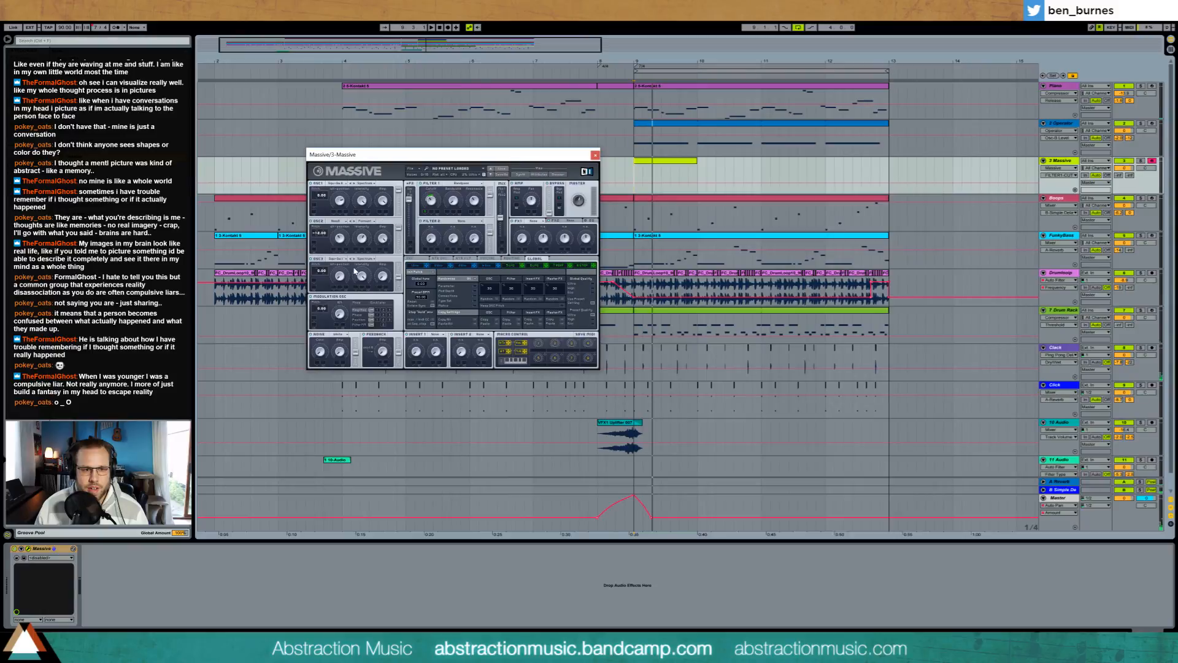
Step: Set oscillator 2's pitch to -7.00, adjust Filter 1's cutoff and show the LFO settings in Massive
left_click(318, 236)
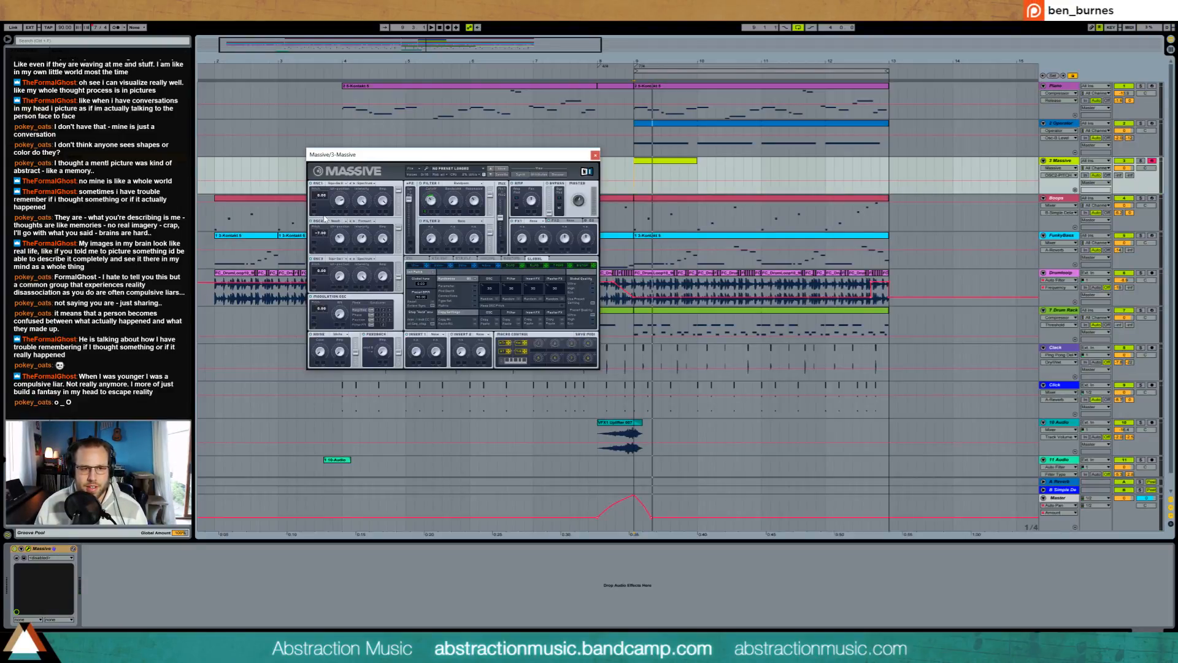
left_click(435, 205)
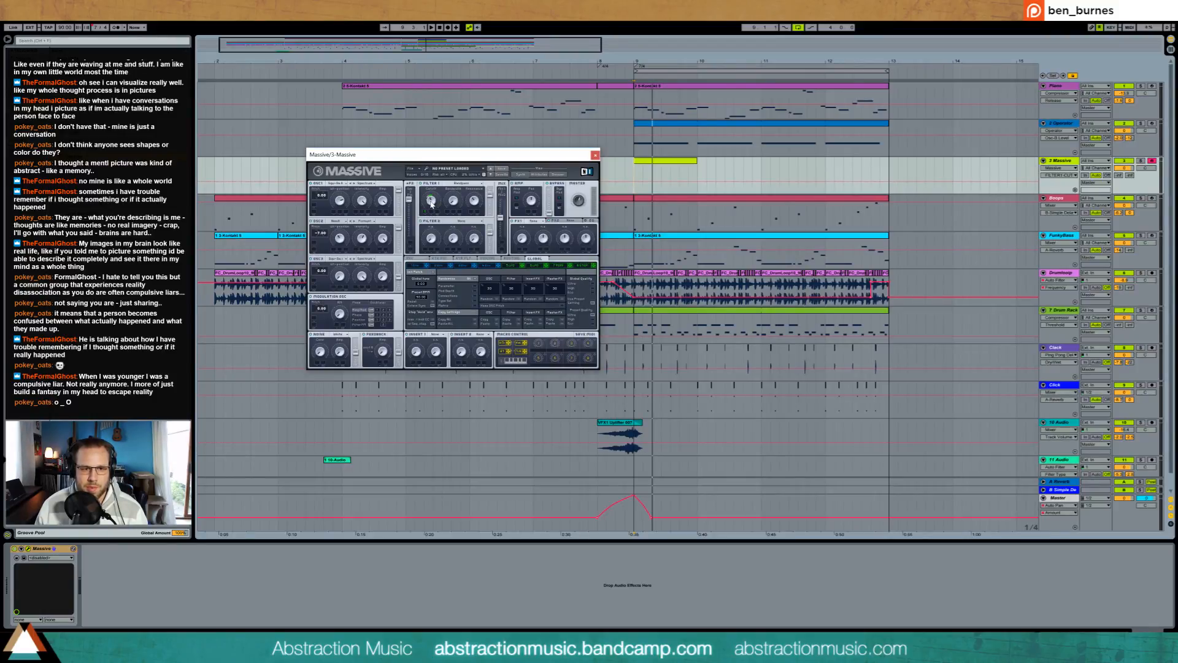
left_click(537, 265)
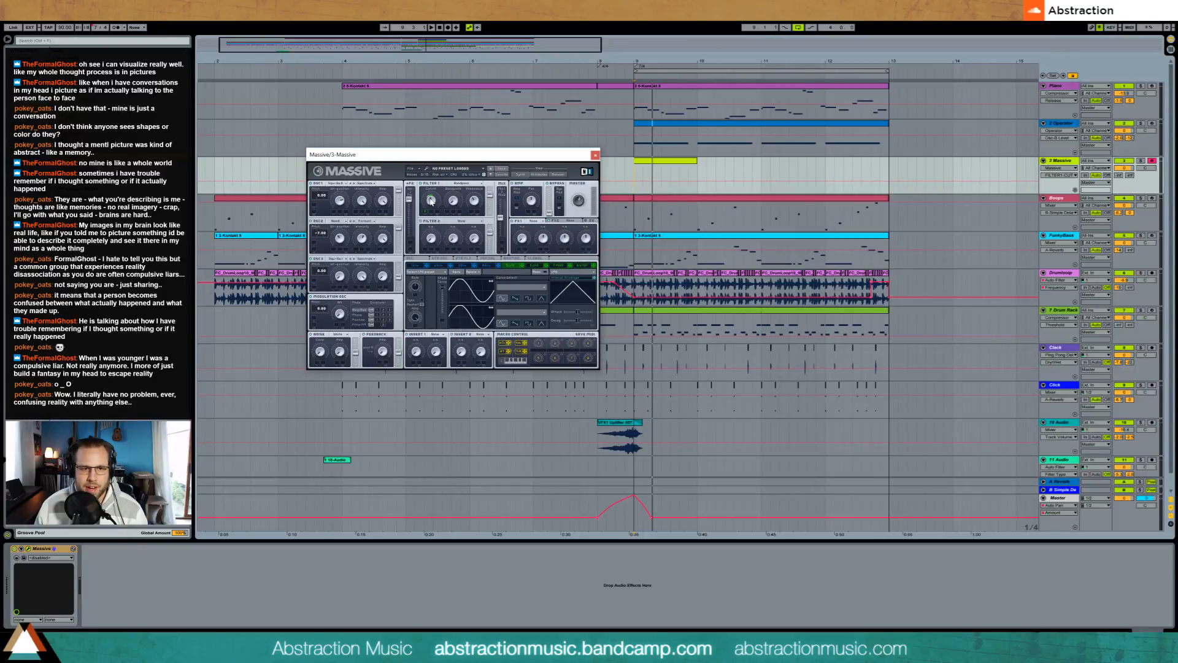
Step: Filter Massive's preset browser to bass sounds and load two of the listed presets in turn
left_click(559, 175)
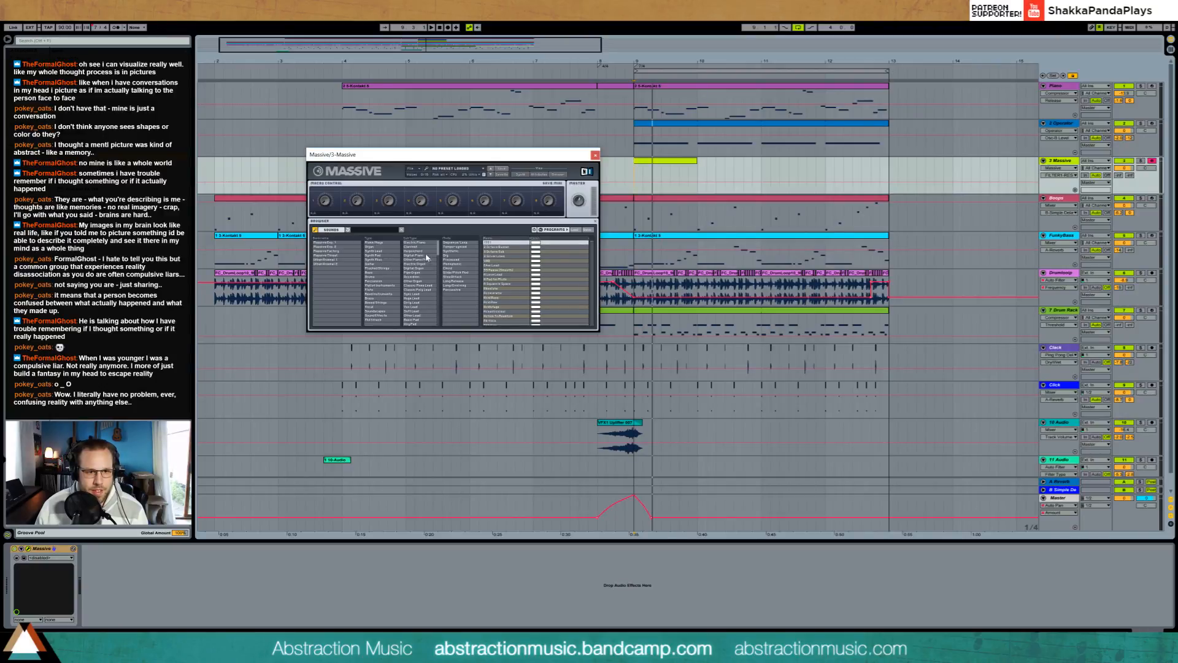
left_click(383, 272)
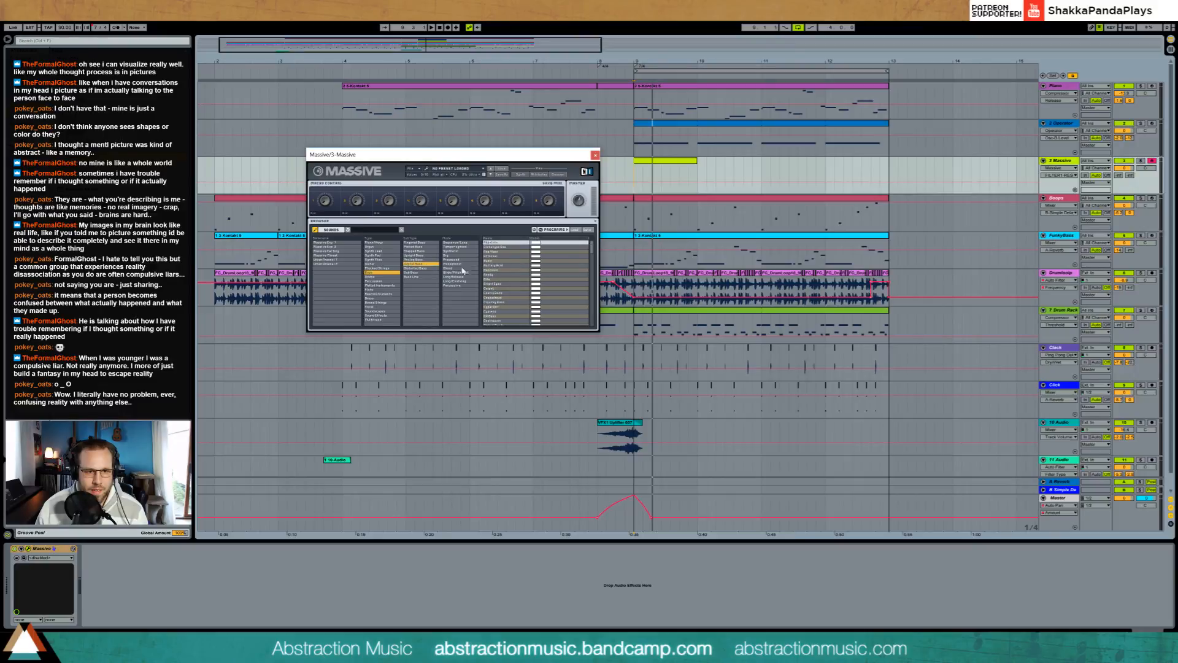
left_click(502, 262)
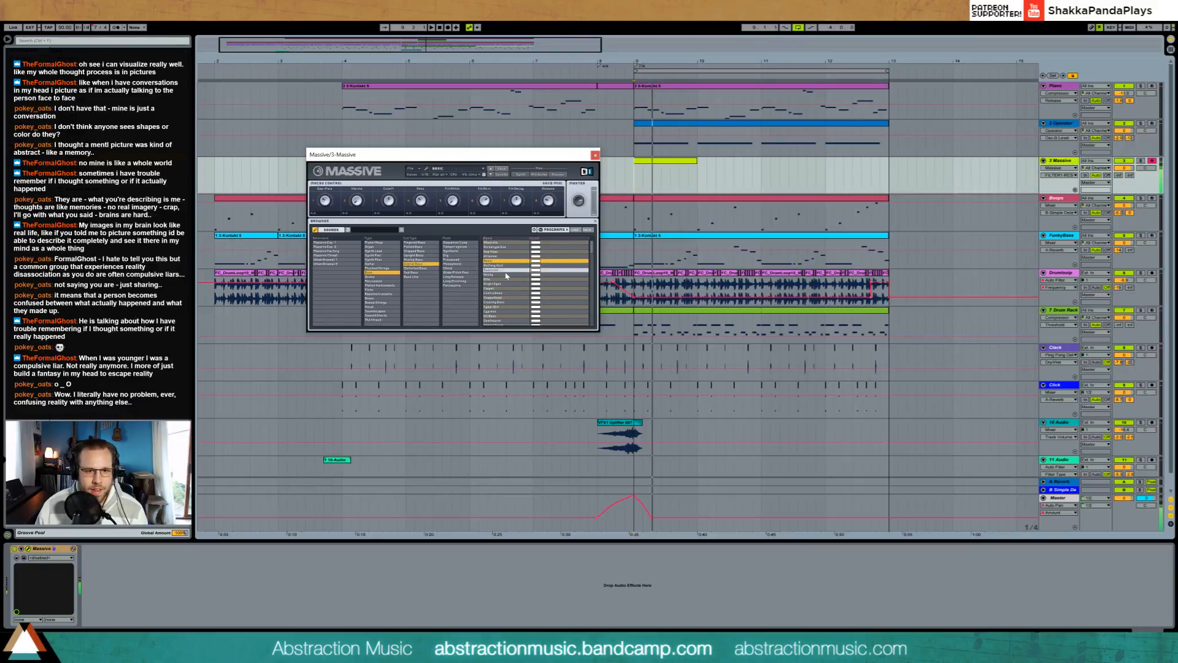
left_click(506, 270)
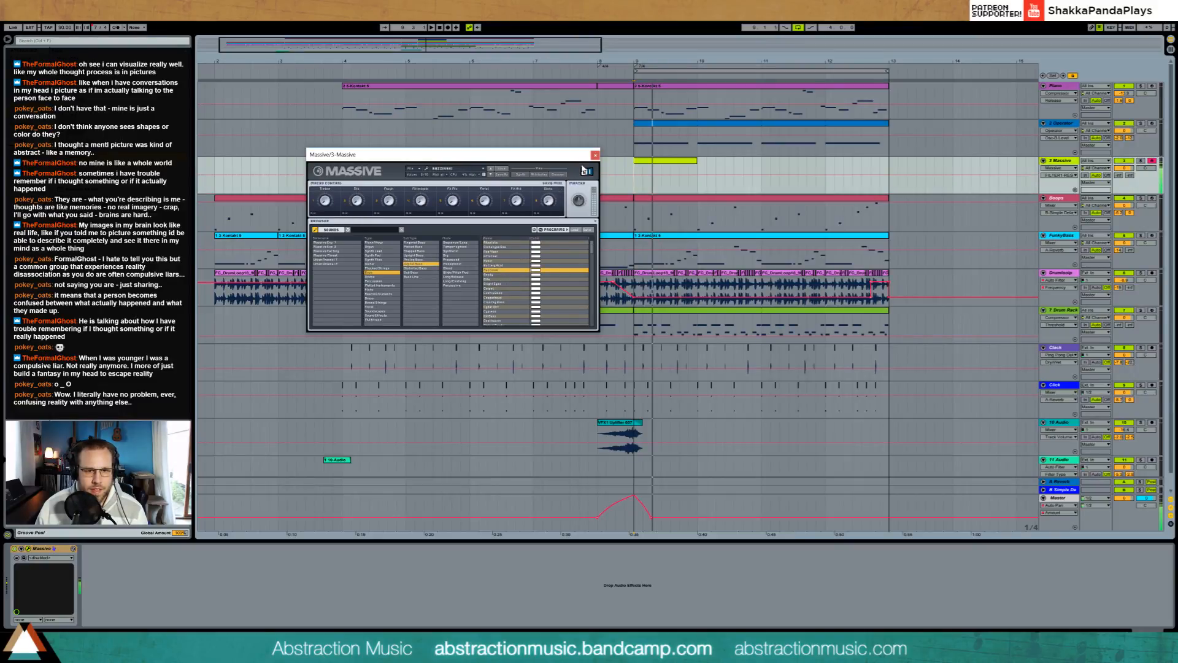
Step: Close Massive, draw a sustained note across its clip at bar 9, and play the arrangement from there
left_click(595, 155)
double_click(646, 164)
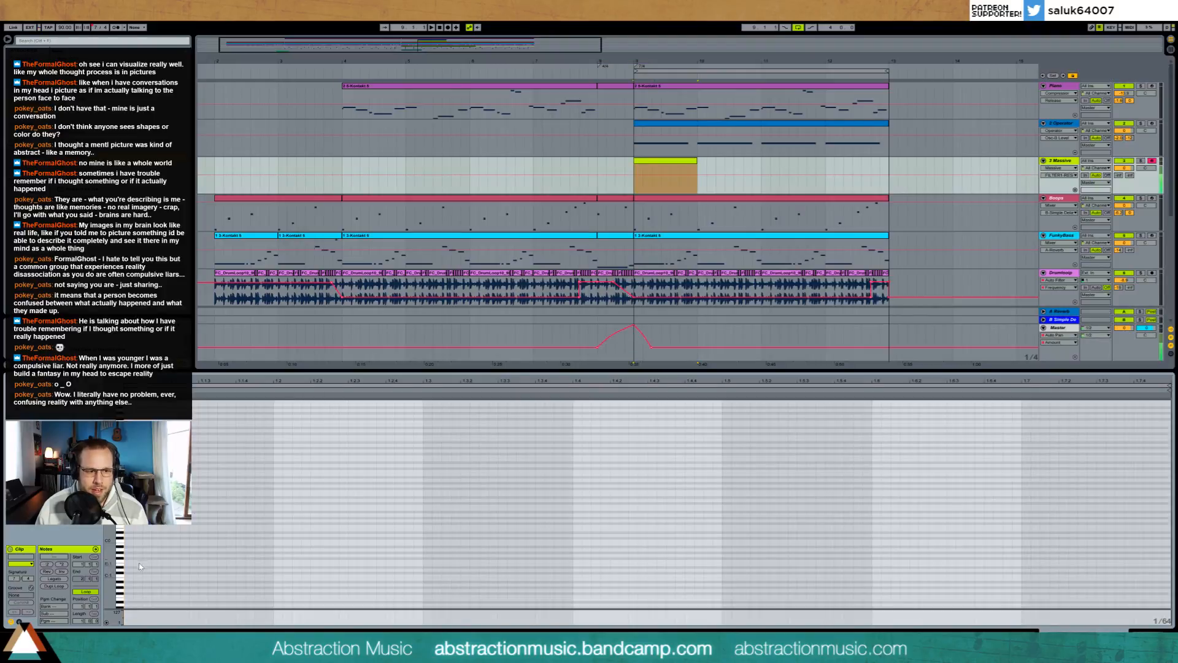
double_click(127, 506)
left_click_drag(131, 506, 830, 503)
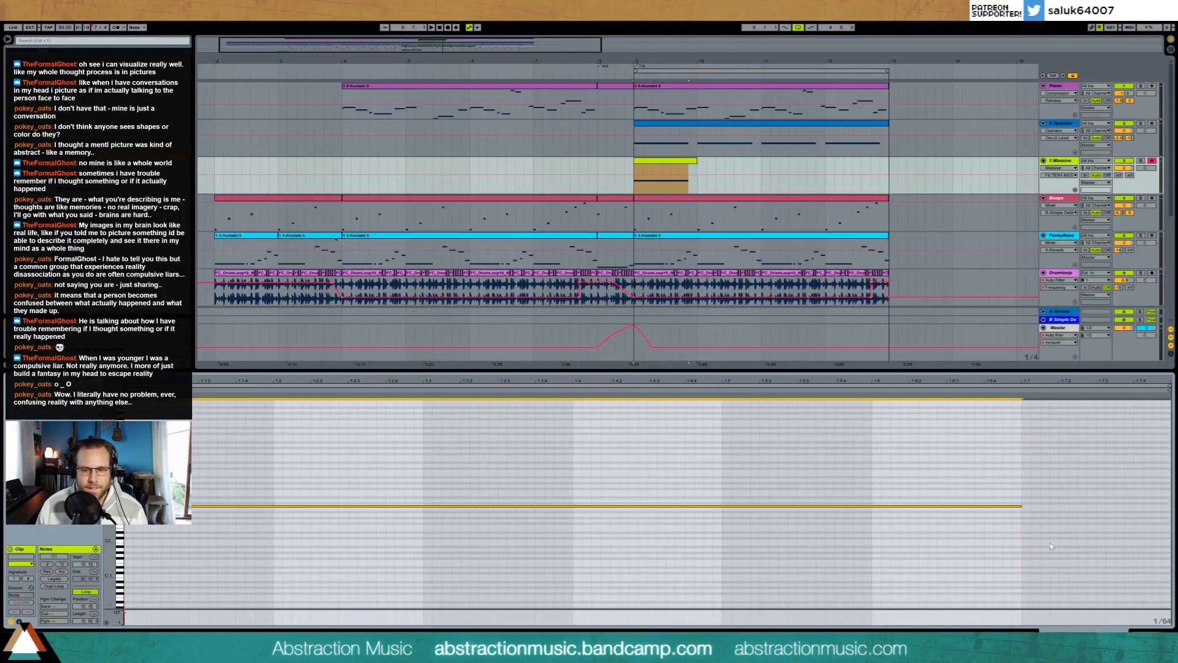
key("shift+Tab")
key("space")
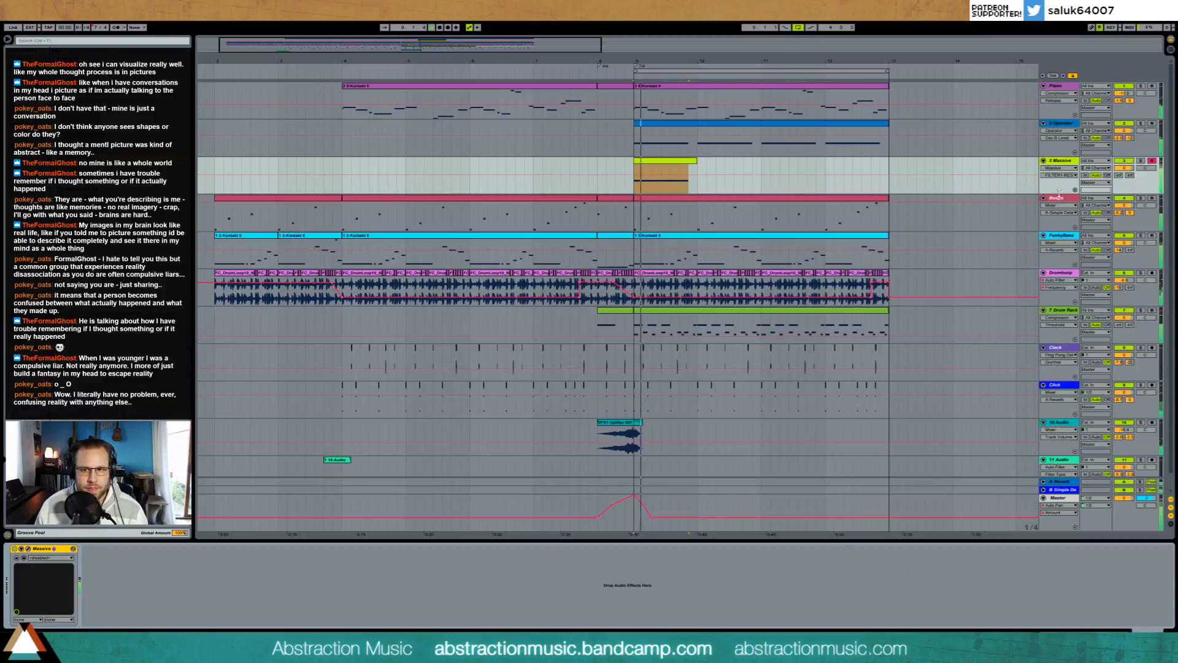
Step: Lower the Massive track's volume and adjust a macro control and Filter 1's cutoff in Massive
left_click_drag(1120, 168, 1120, 186)
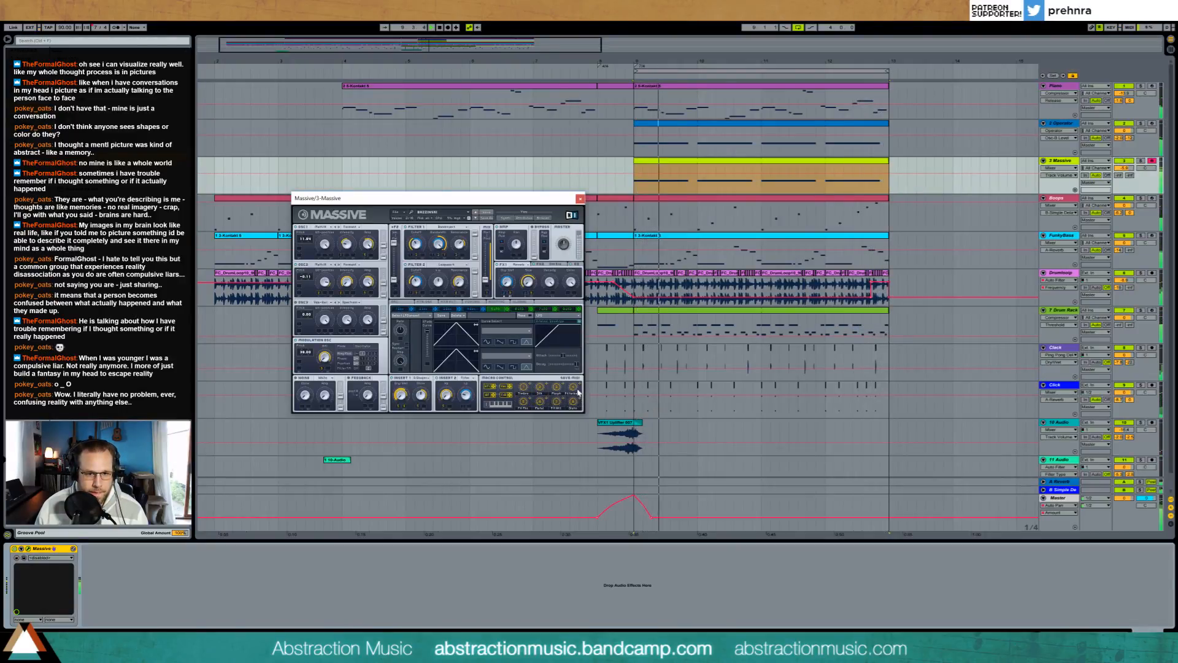
left_click(556, 388)
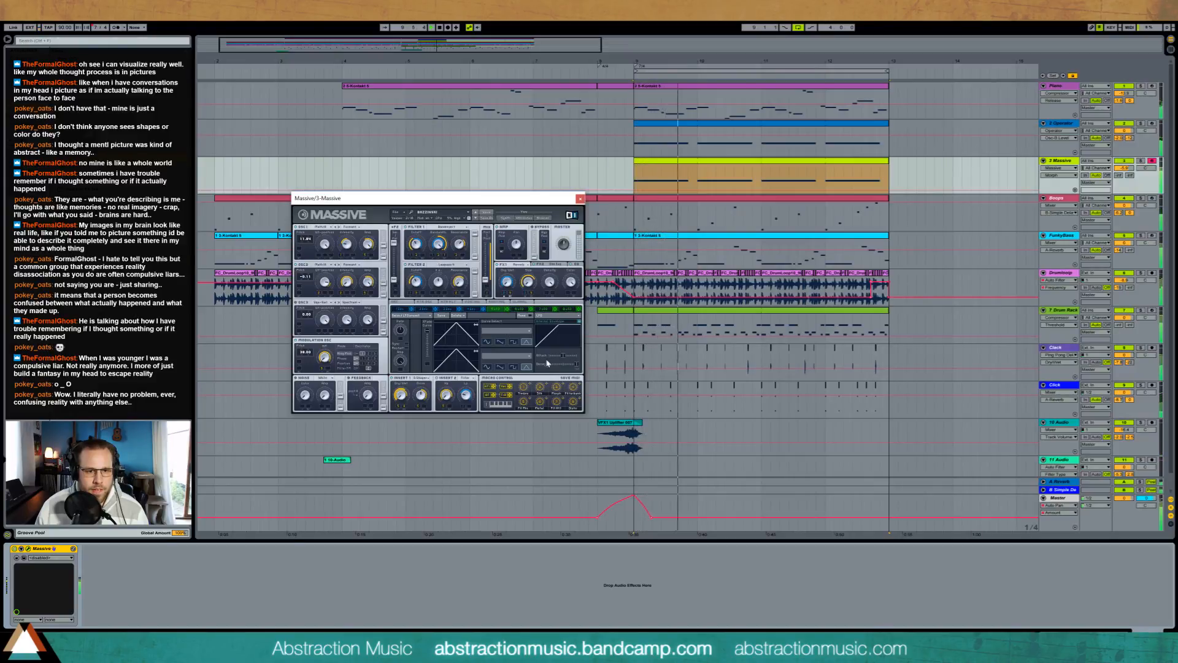
left_click(416, 244)
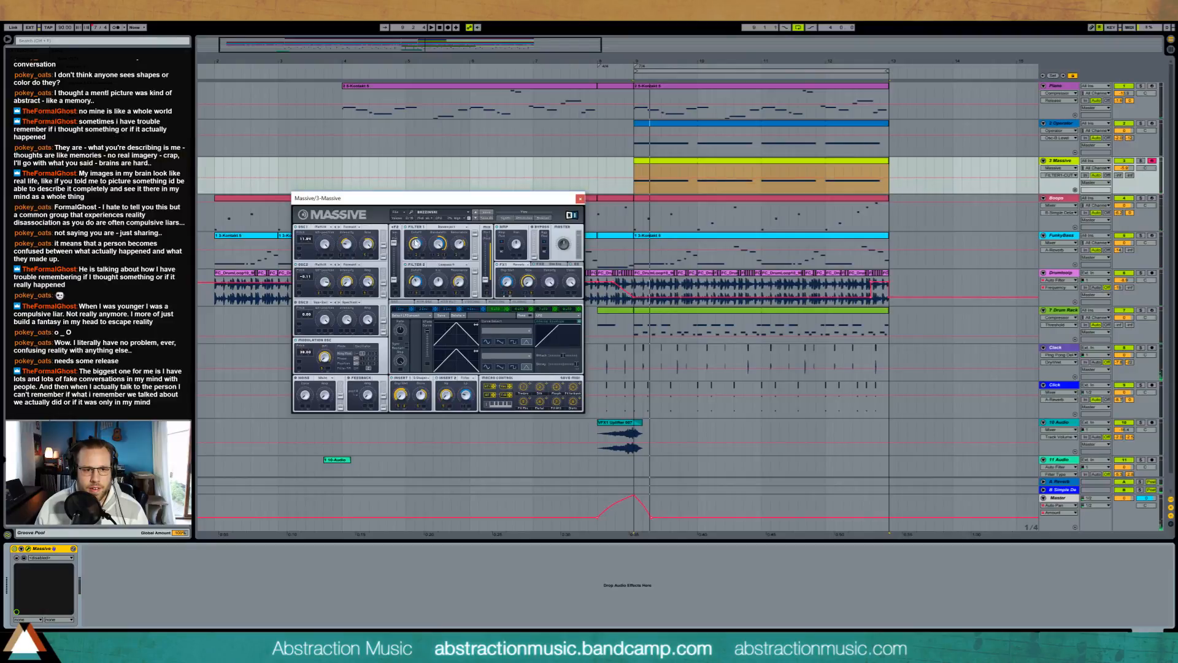
Step: Play the section and lengthen the release of Massive's envelope 4
key("space")
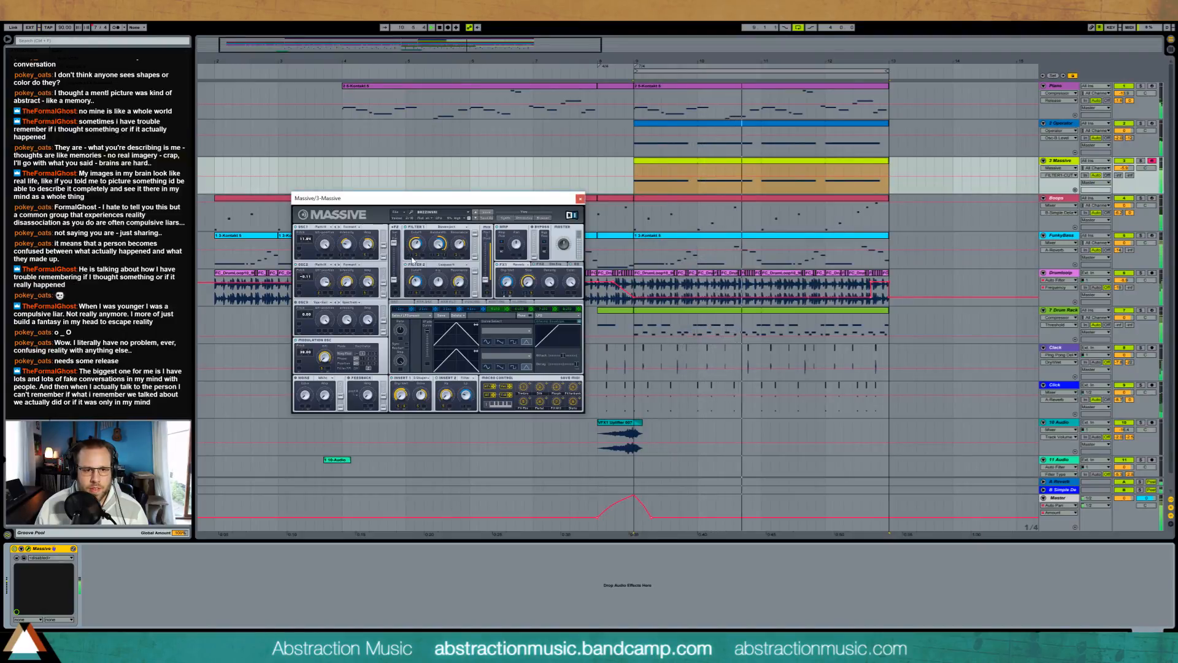
left_click(471, 309)
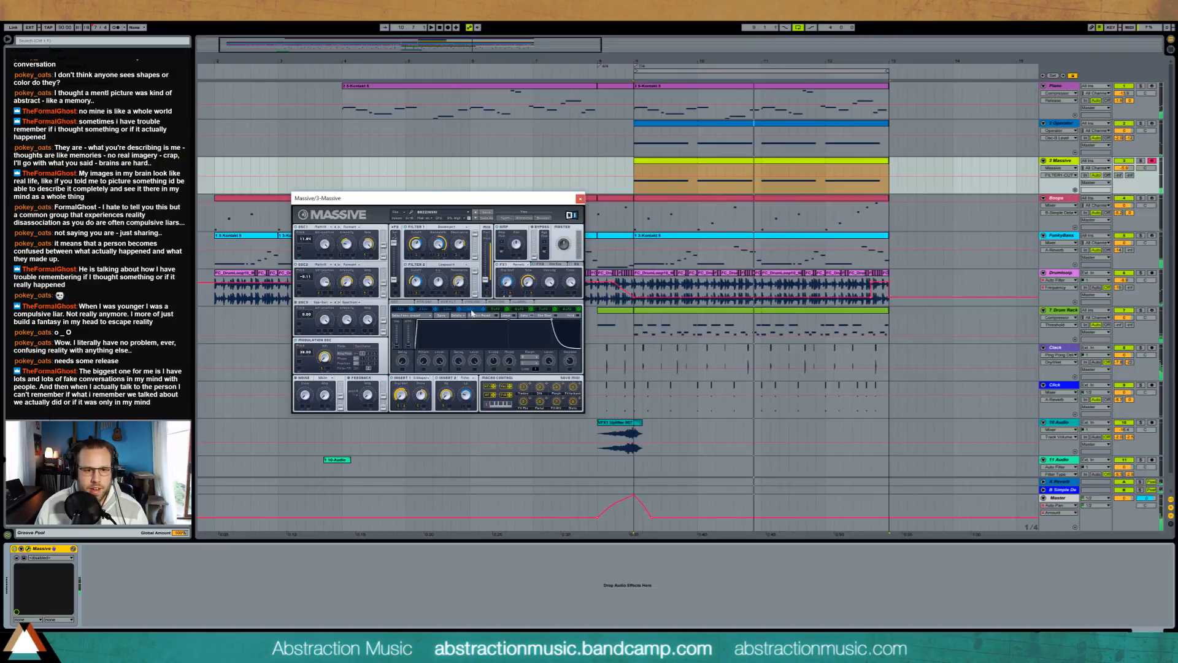
left_click_drag(577, 357, 575, 355)
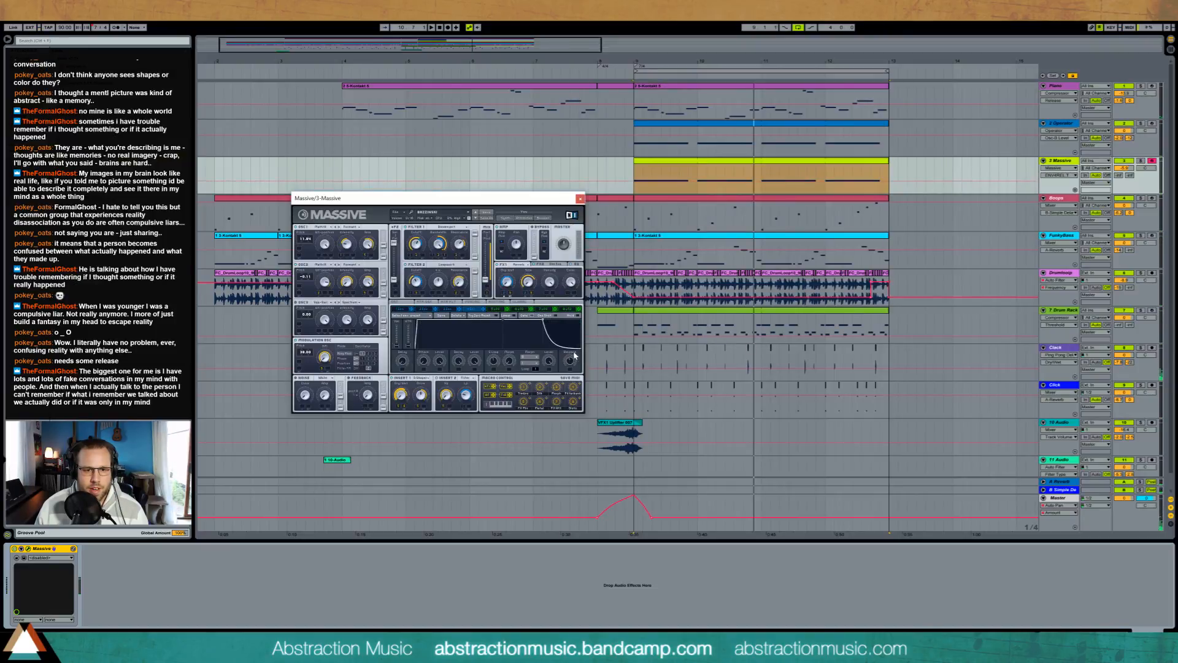
Step: Shorten the sustained note at the start of the Massive clip at bar 9 and play the result
left_click(637, 174)
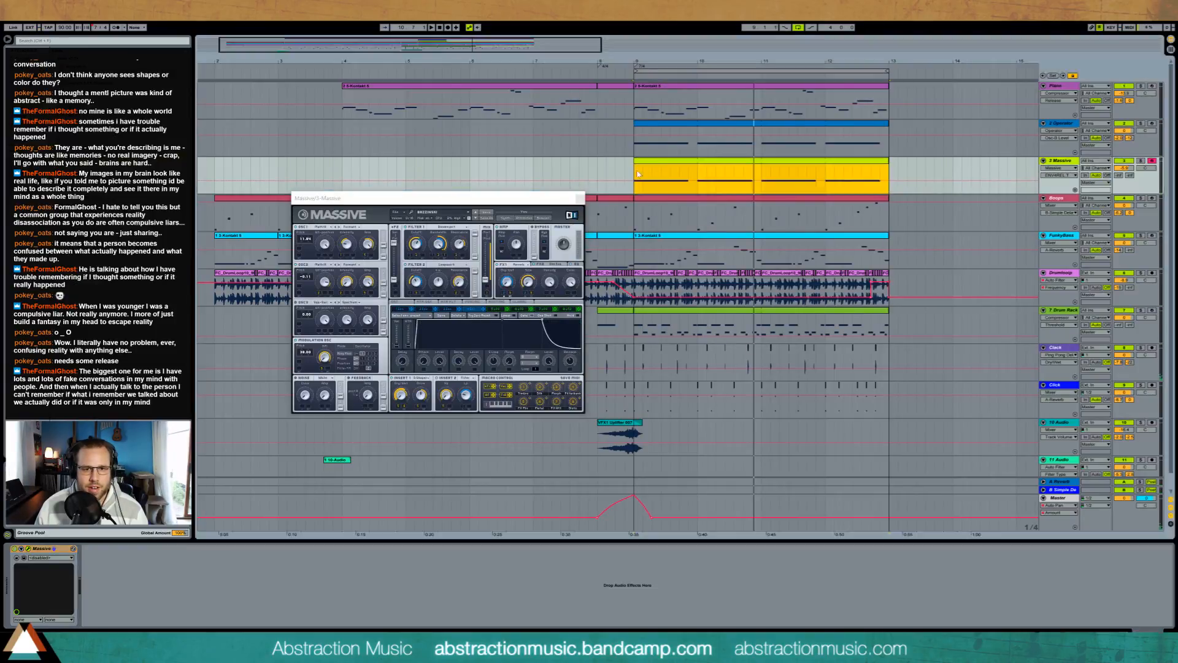
double_click(654, 163)
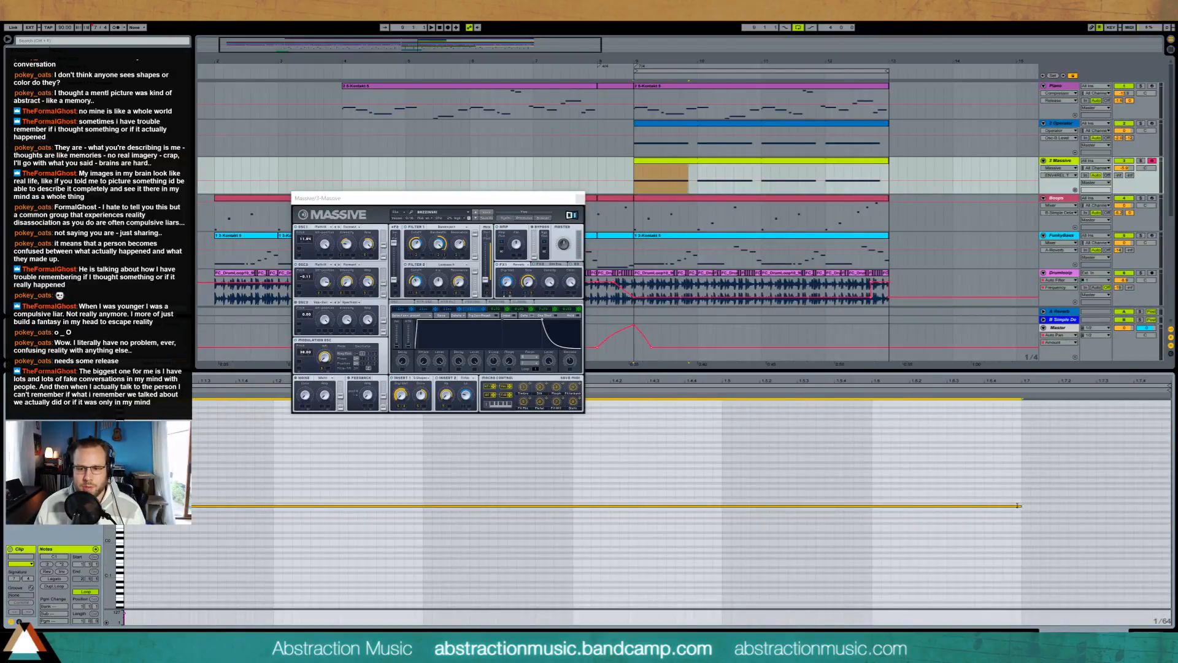
left_click_drag(109, 495, 147, 474)
key("space")
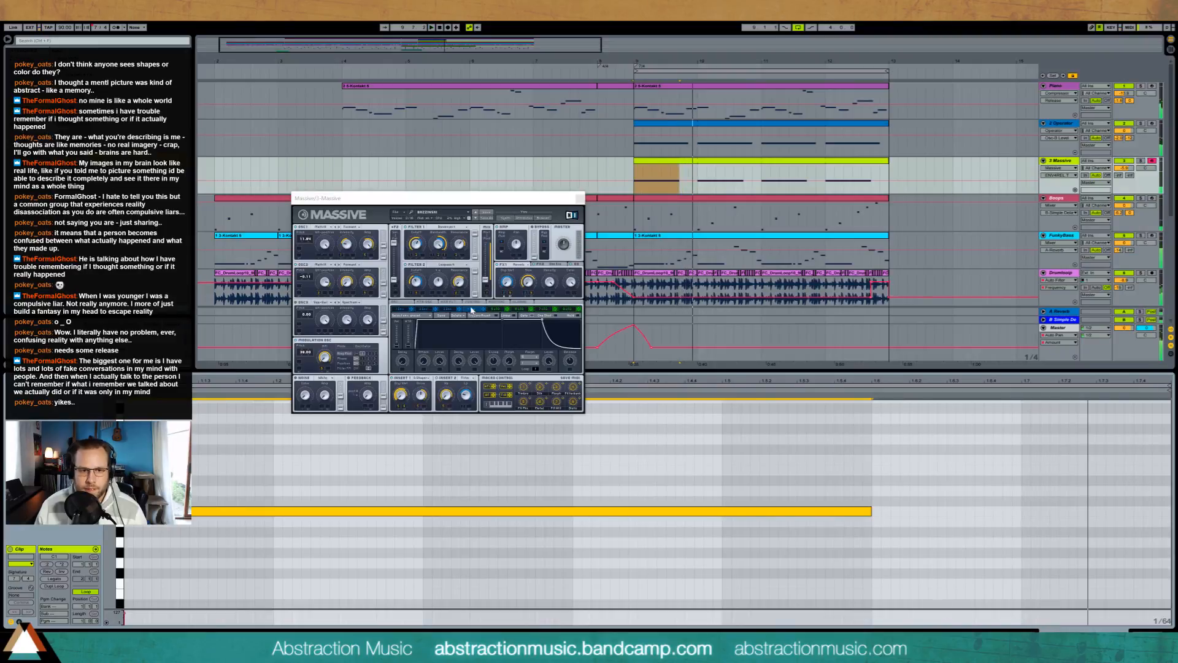
Step: Lengthen envelope 4's release further in Massive while auditioning the shortened notes
left_click(580, 371)
left_click_drag(568, 362, 570, 359)
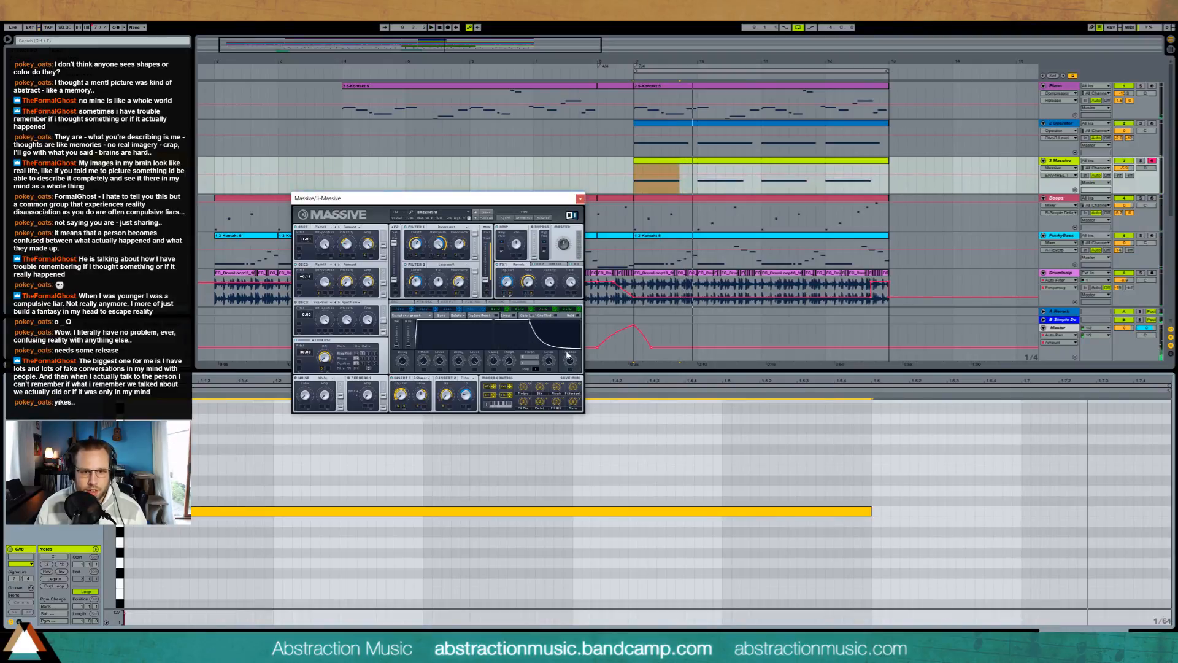
key("space")
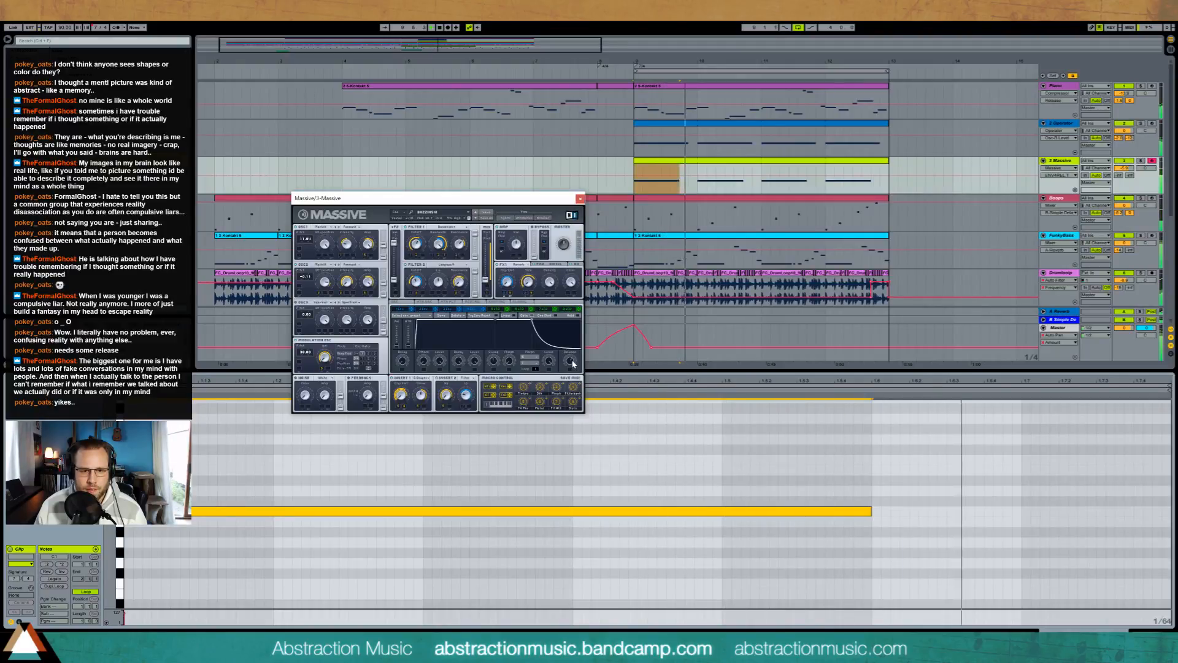
left_click_drag(569, 360, 569, 358)
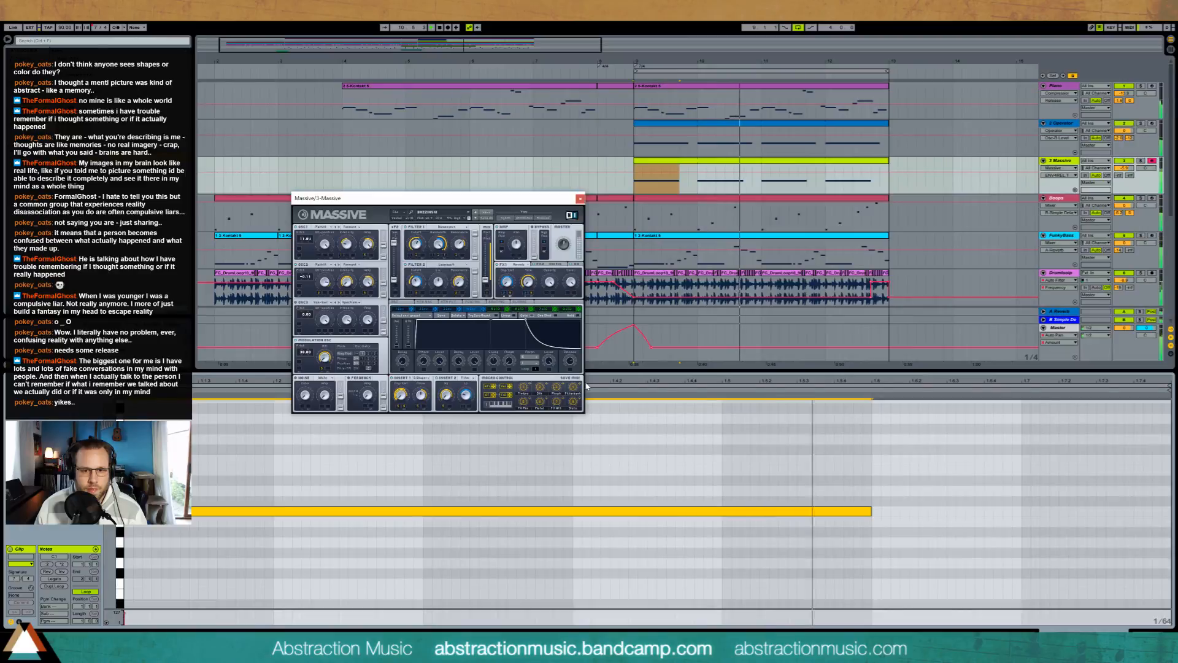
left_click_drag(570, 362, 571, 359)
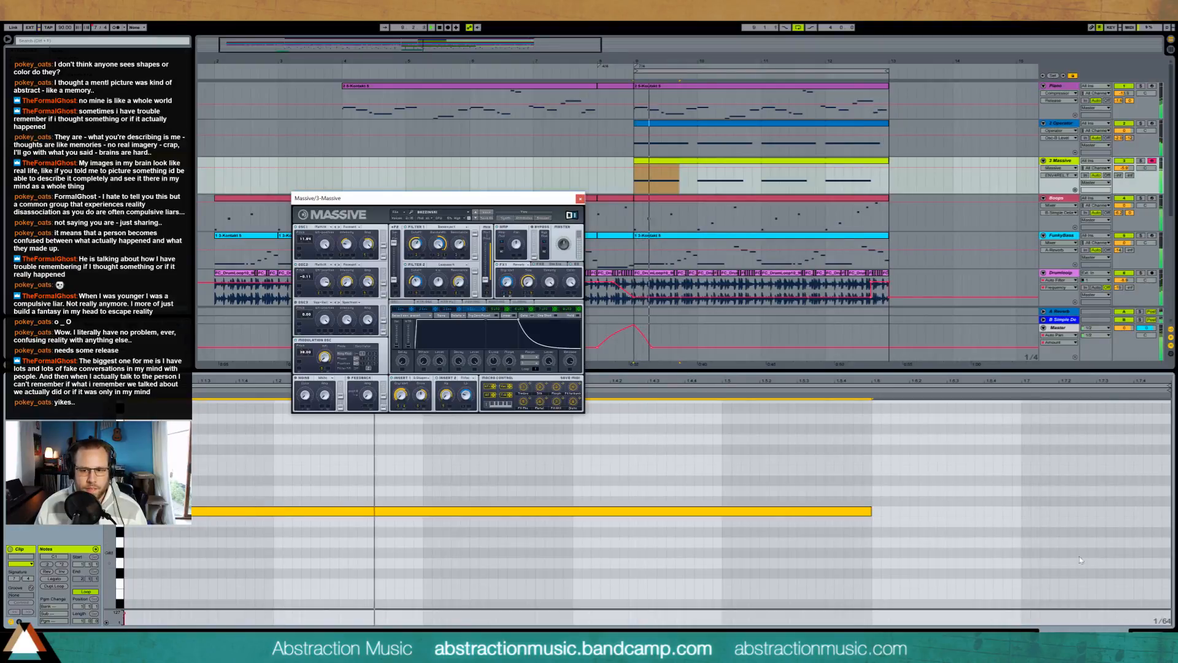
Step: Adjust an FX 1 knob and the macro controls in Massive during playback, and close its window
left_click(1146, 636)
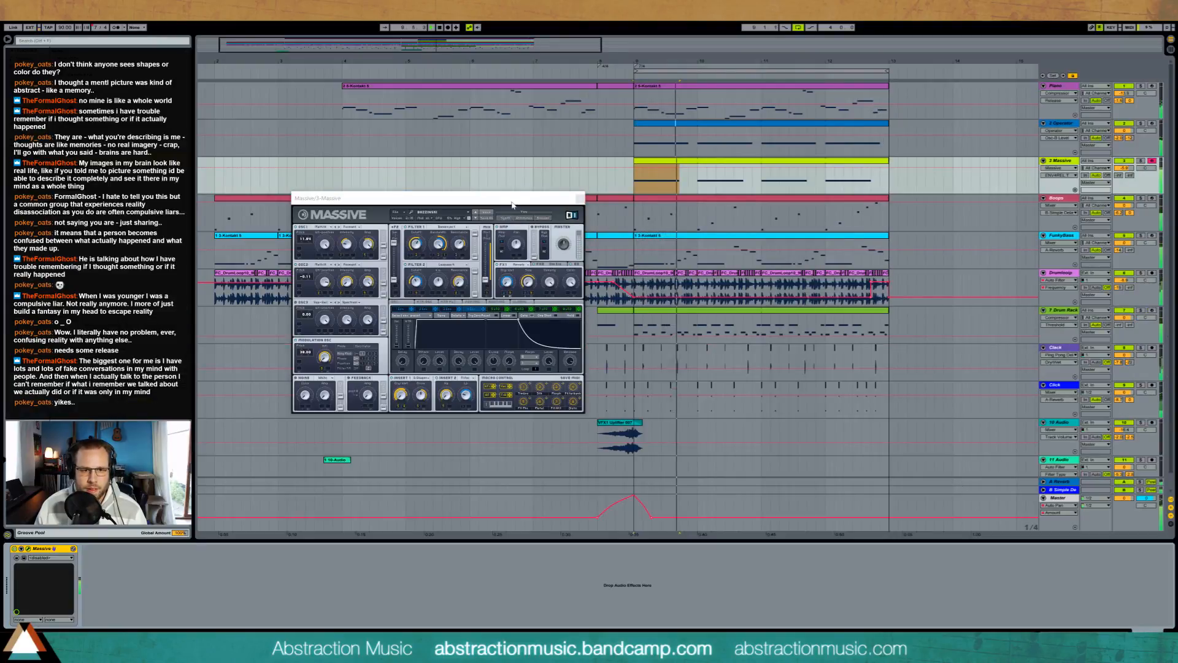
left_click(506, 282)
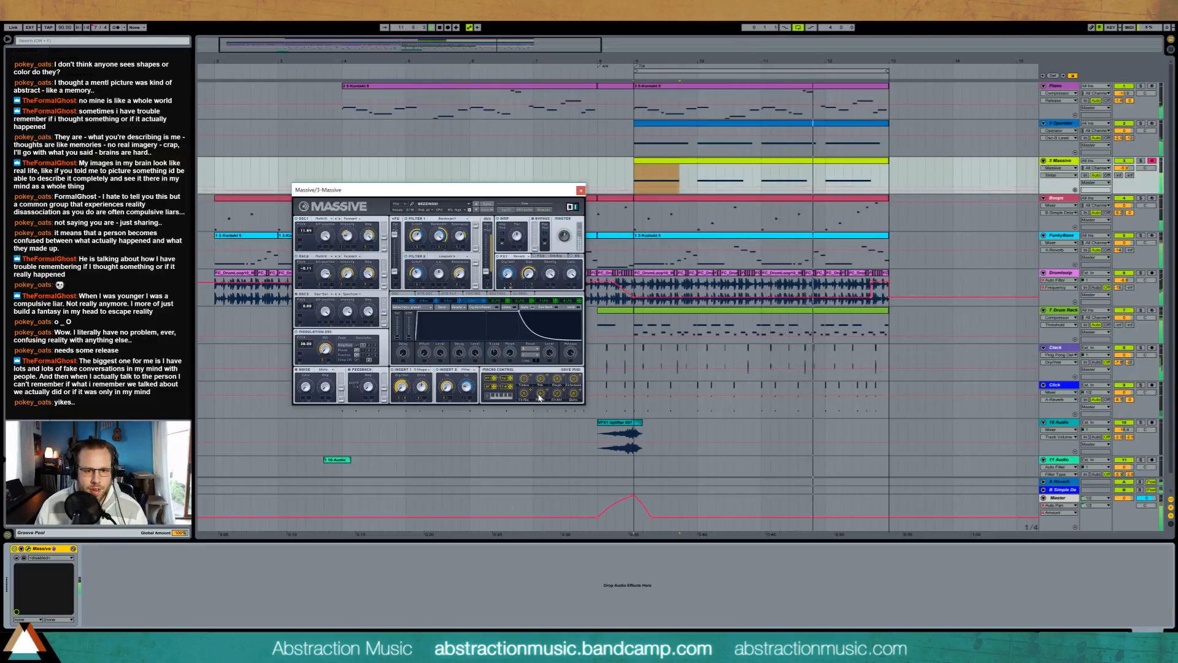
left_click_drag(539, 394, 539, 391)
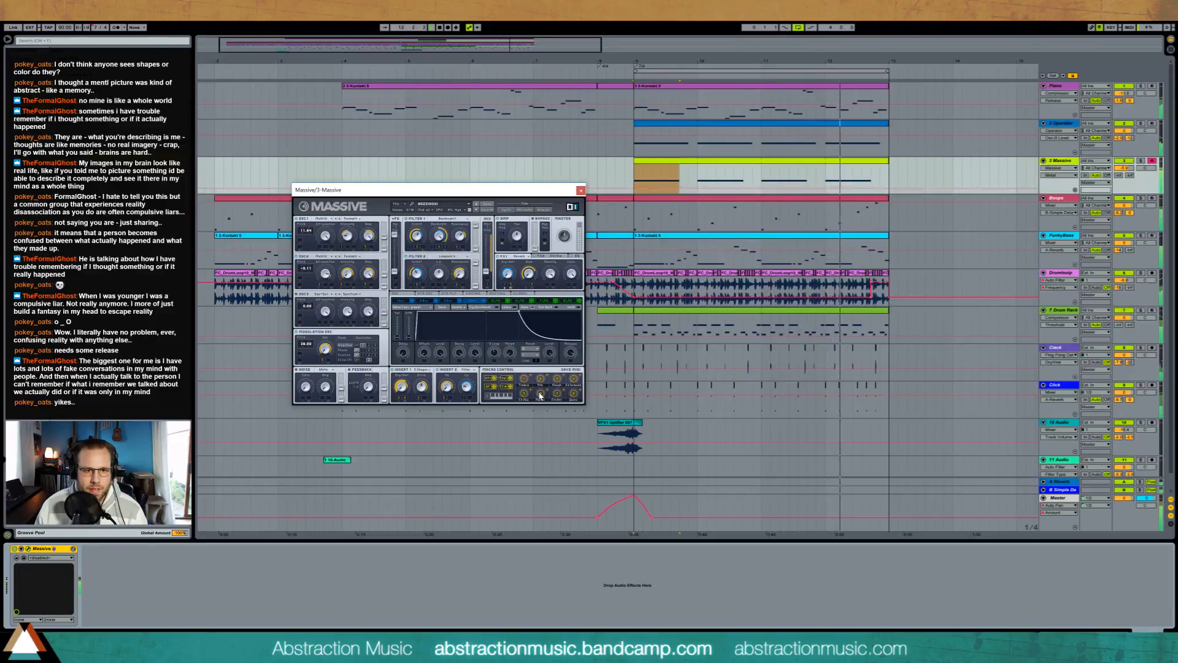
left_click(570, 394)
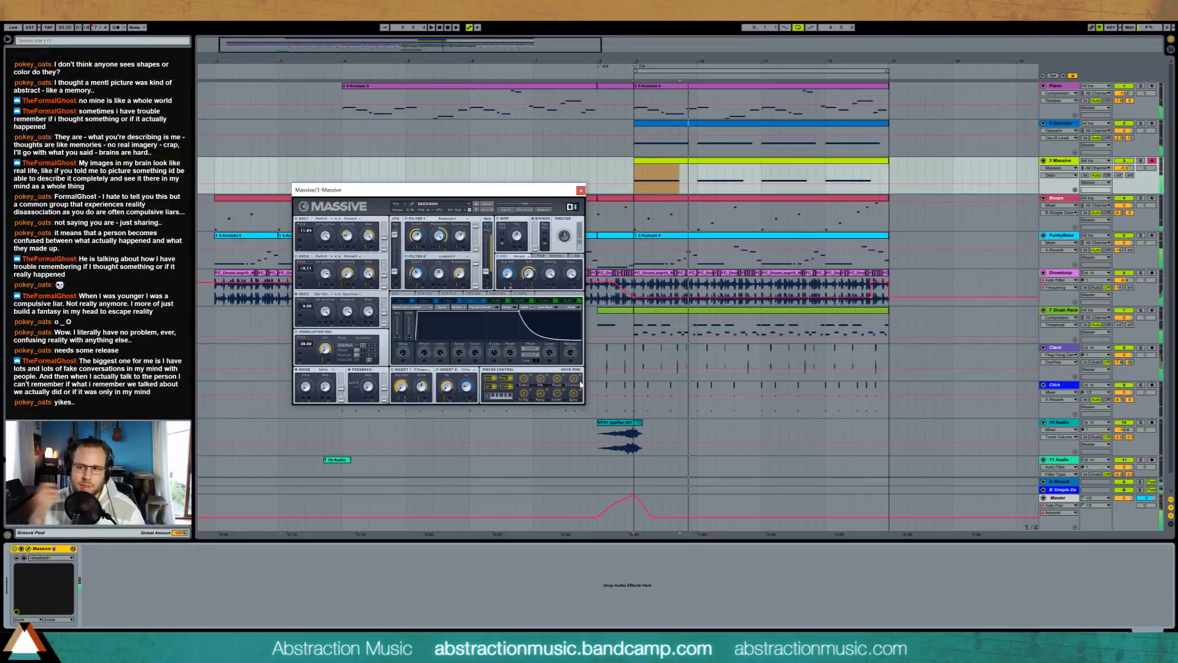
left_click(580, 191)
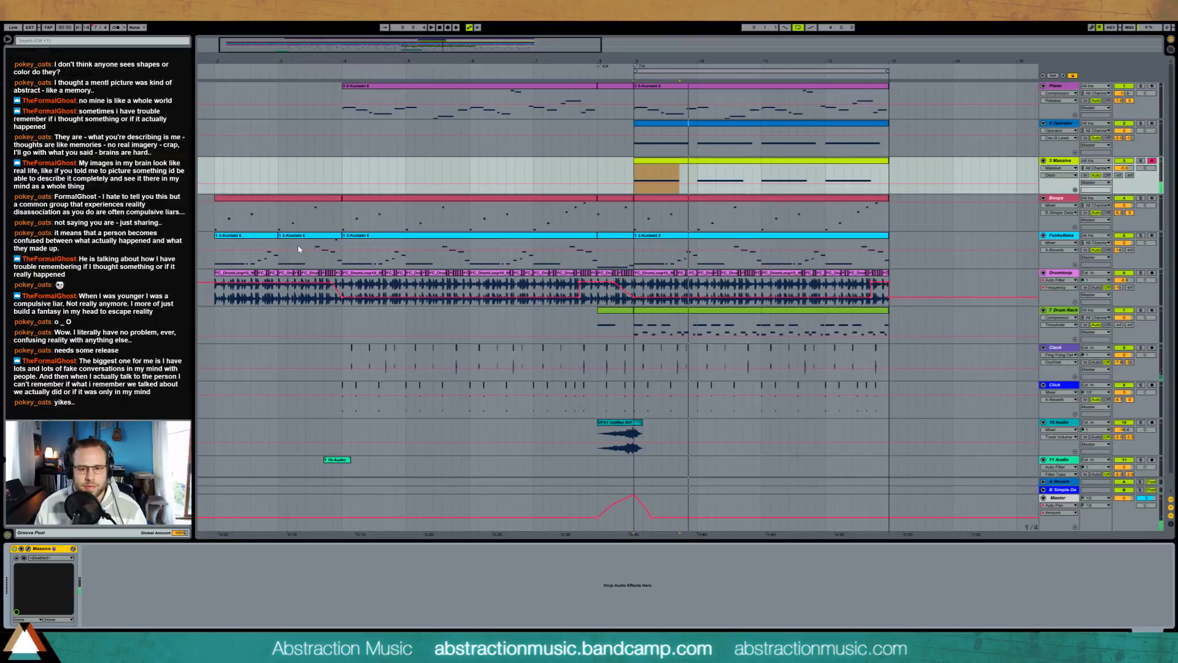
Step: Play the arrangement and add a short extra note to the first run in the FunkyBass clip at bar 4
key("space")
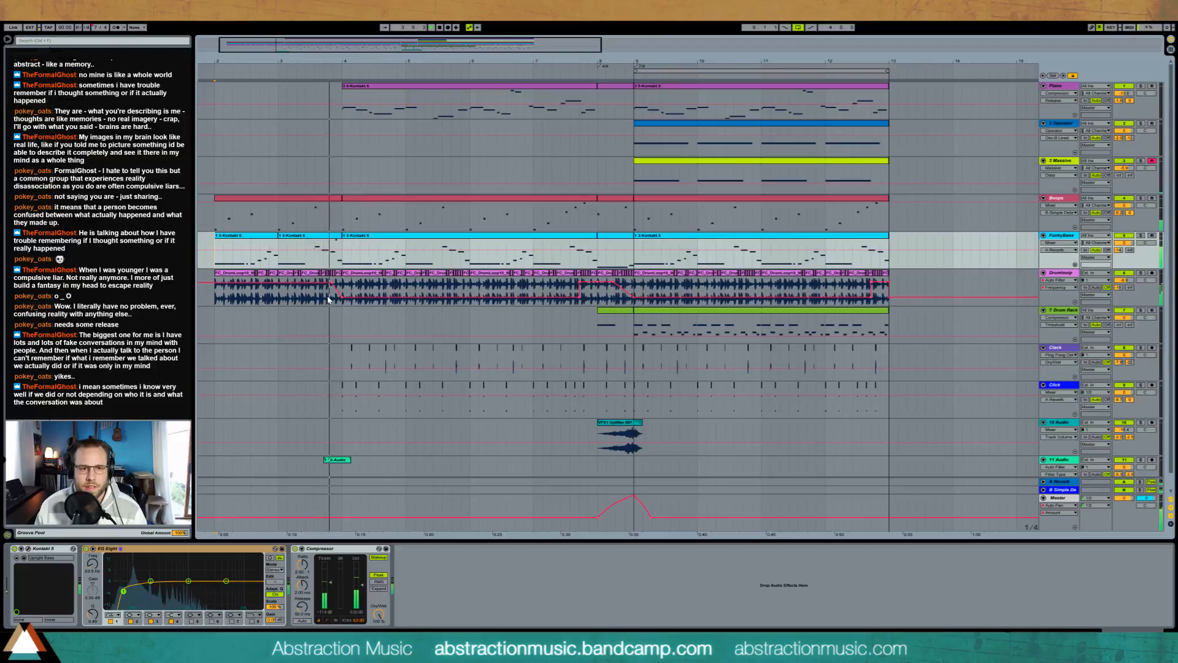
double_click(583, 258)
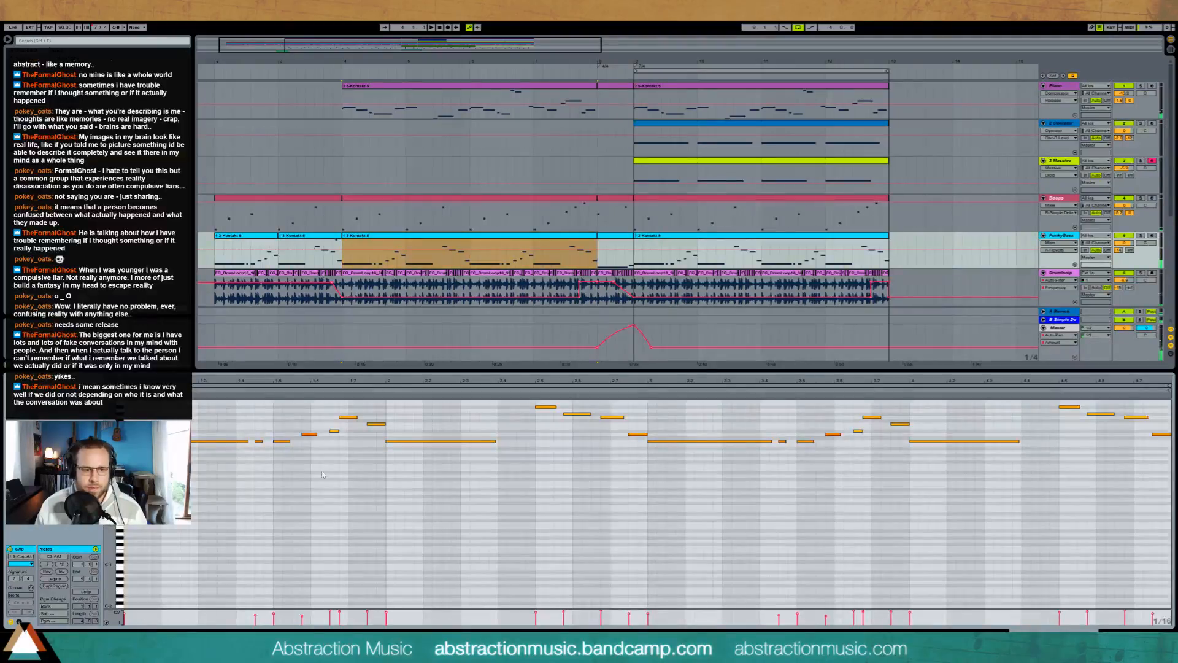
left_click_drag(286, 381, 306, 441)
double_click(312, 441)
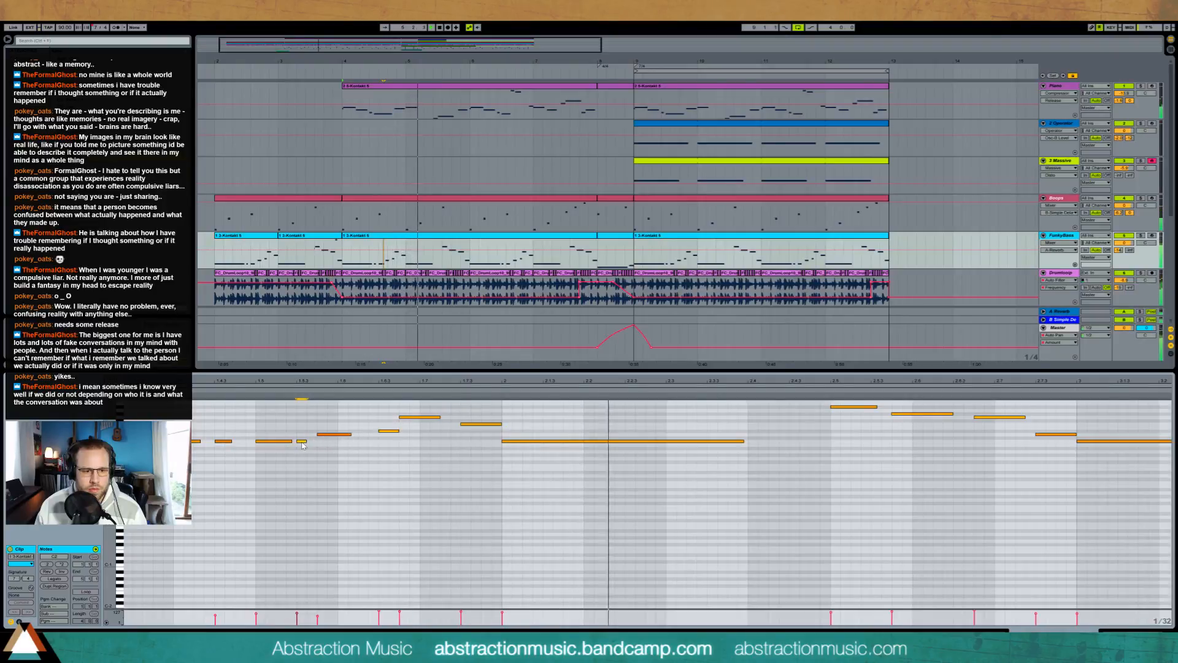
left_click_drag(297, 612, 256, 612)
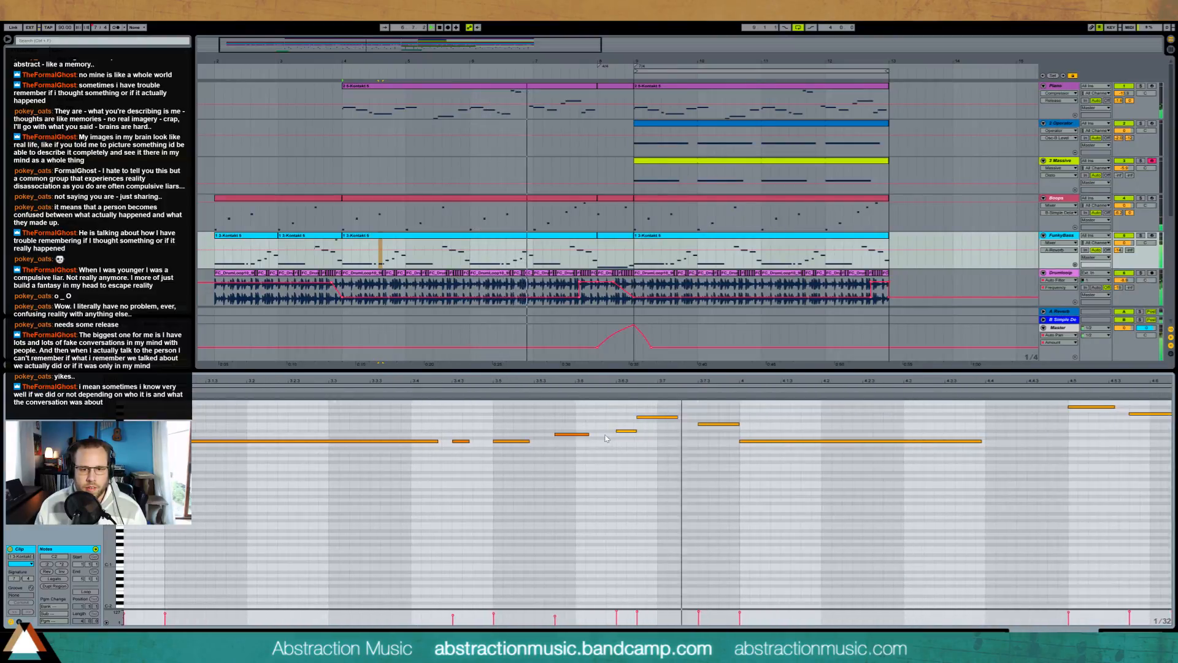
Step: In a later run of the FunkyBass clip, move the short note before the peak earlier, shorten it and add a second one at the same pitch
double_click(599, 434)
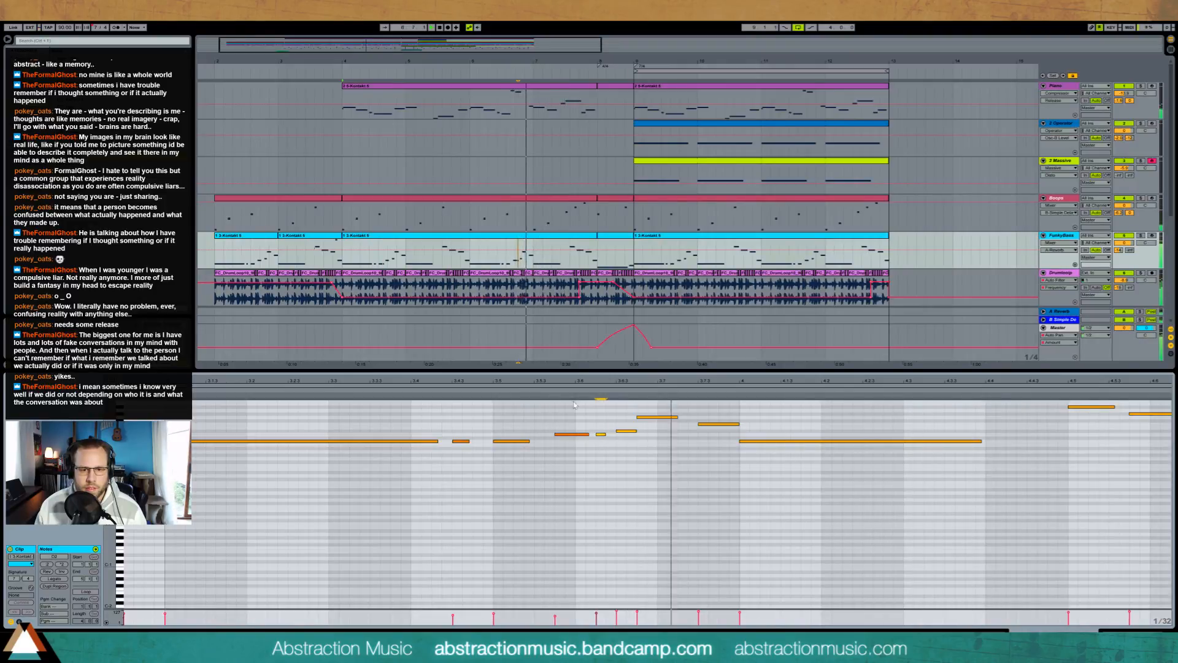
key("Delete")
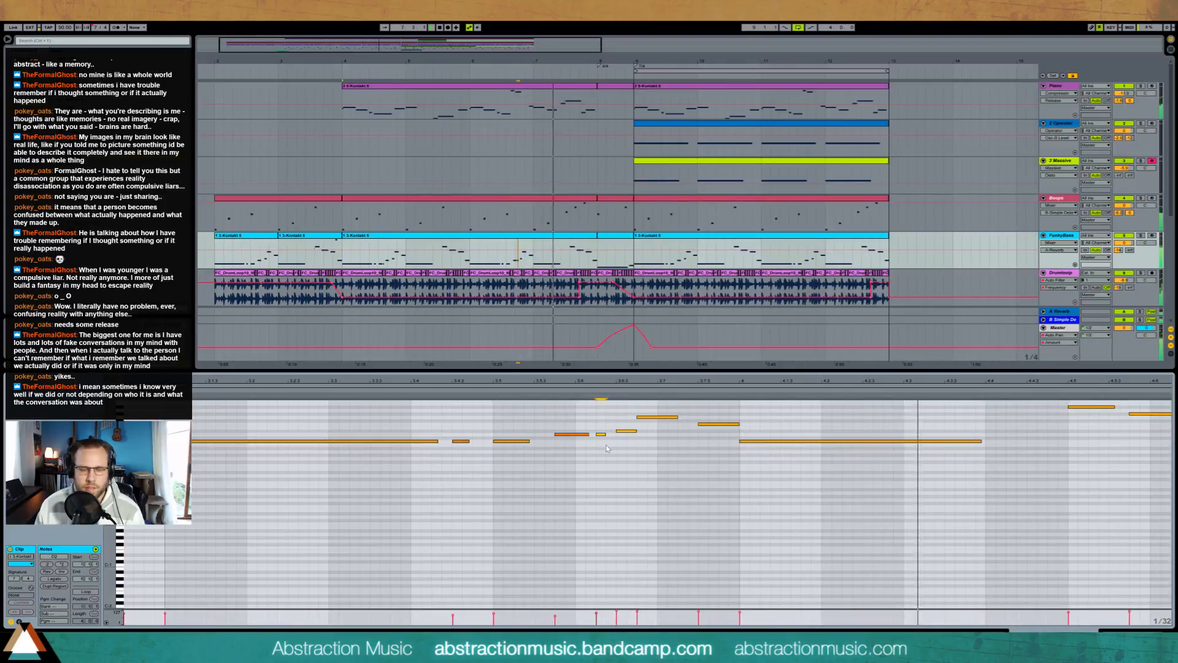
left_click_drag(621, 431, 601, 431)
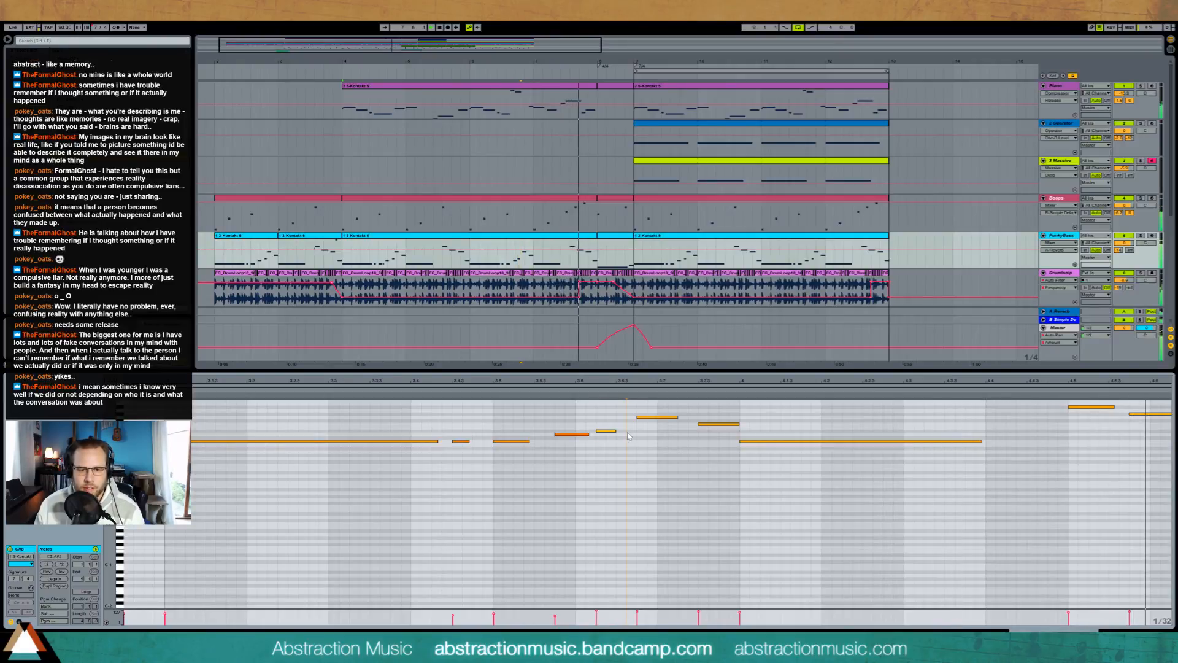
double_click(627, 431)
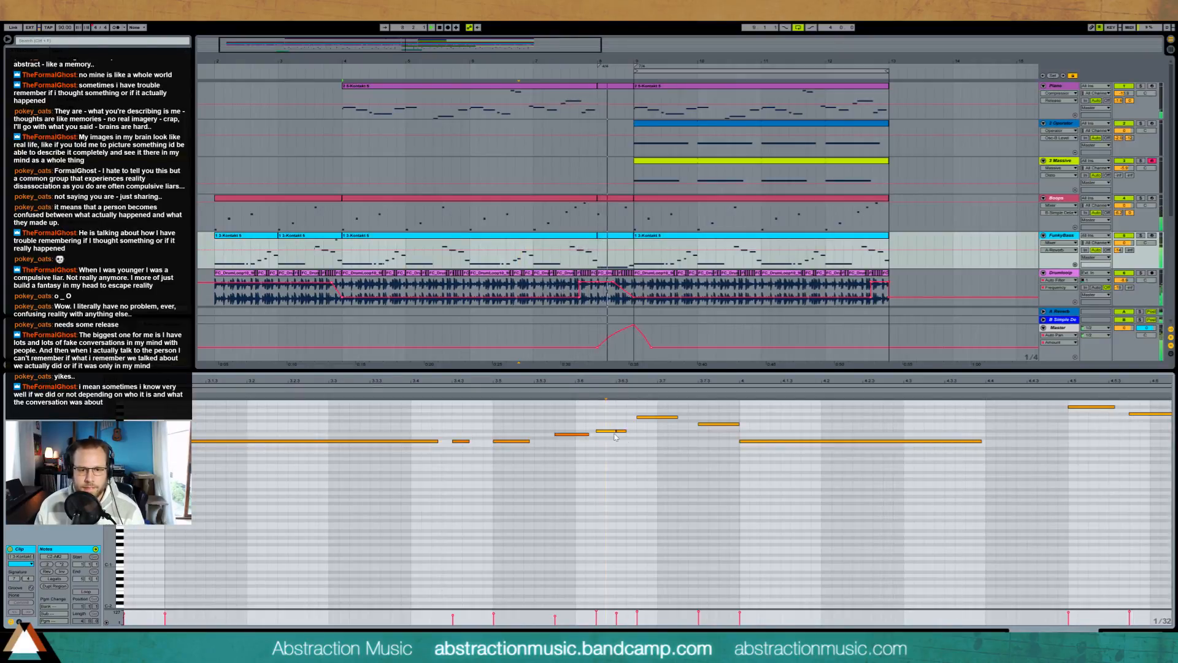
left_click_drag(615, 432, 610, 432)
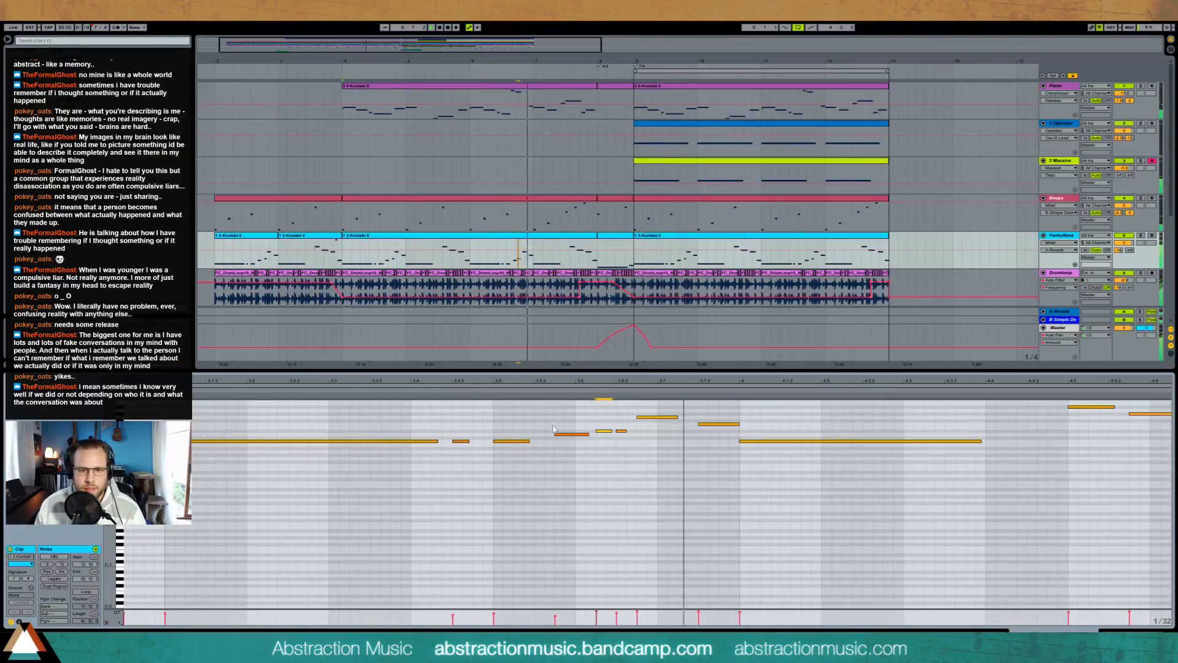
key("shift+Tab")
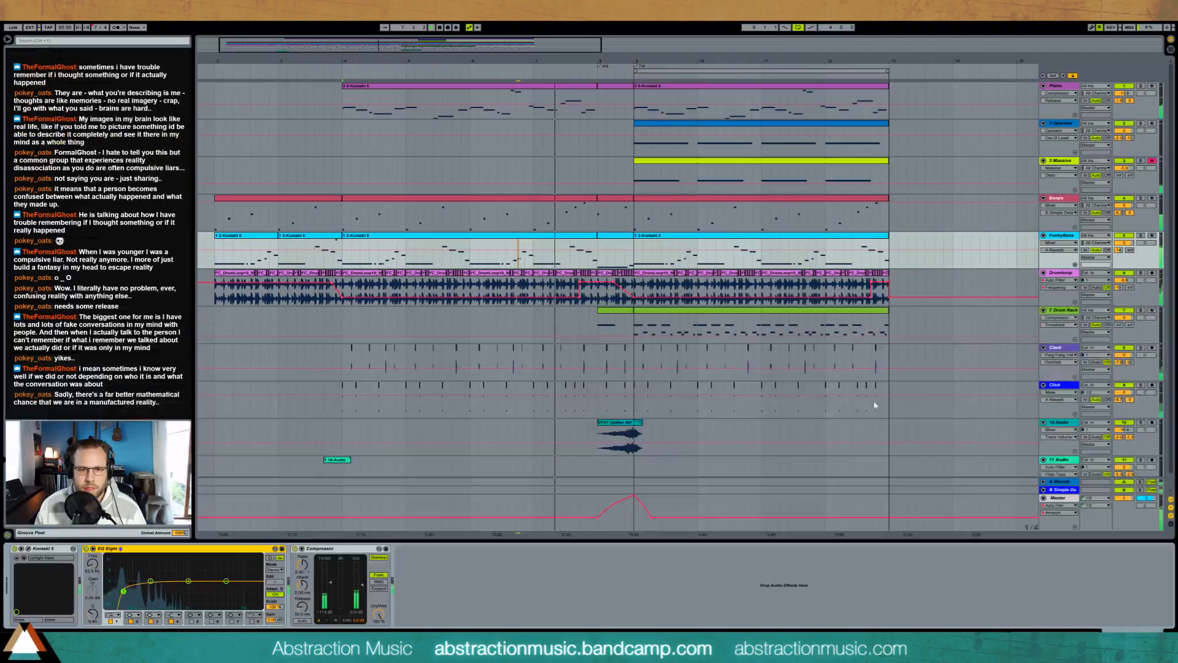
Step: Open the short red MIDI clip just before bar 9 and play the arrangement from its start
double_click(612, 200)
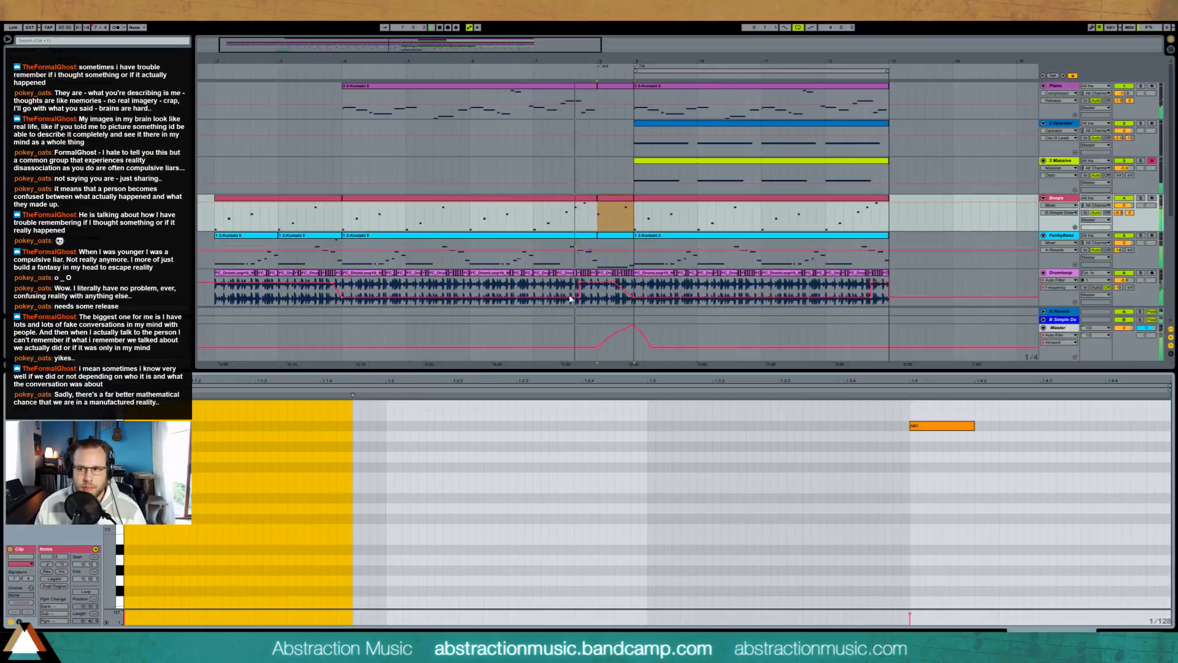
left_click(442, 421)
mouse_move(109, 439)
left_mouse_down()
mouse_move(88, 439)
mouse_move(85, 465)
left_mouse_up()
key("space")
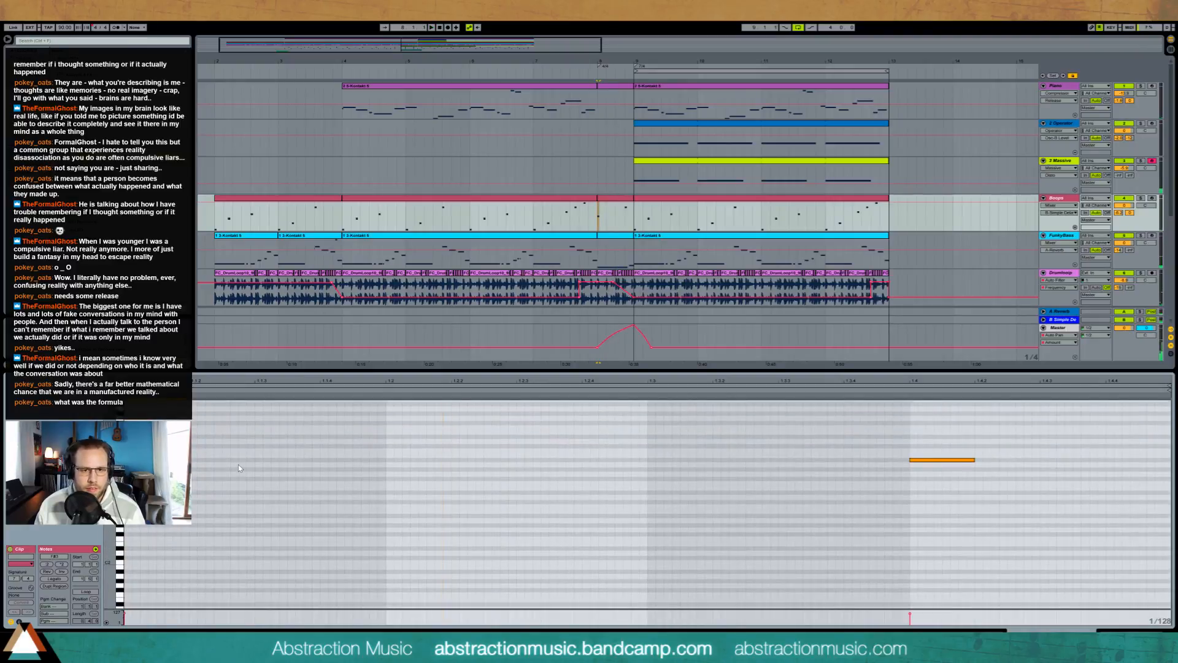
key("space")
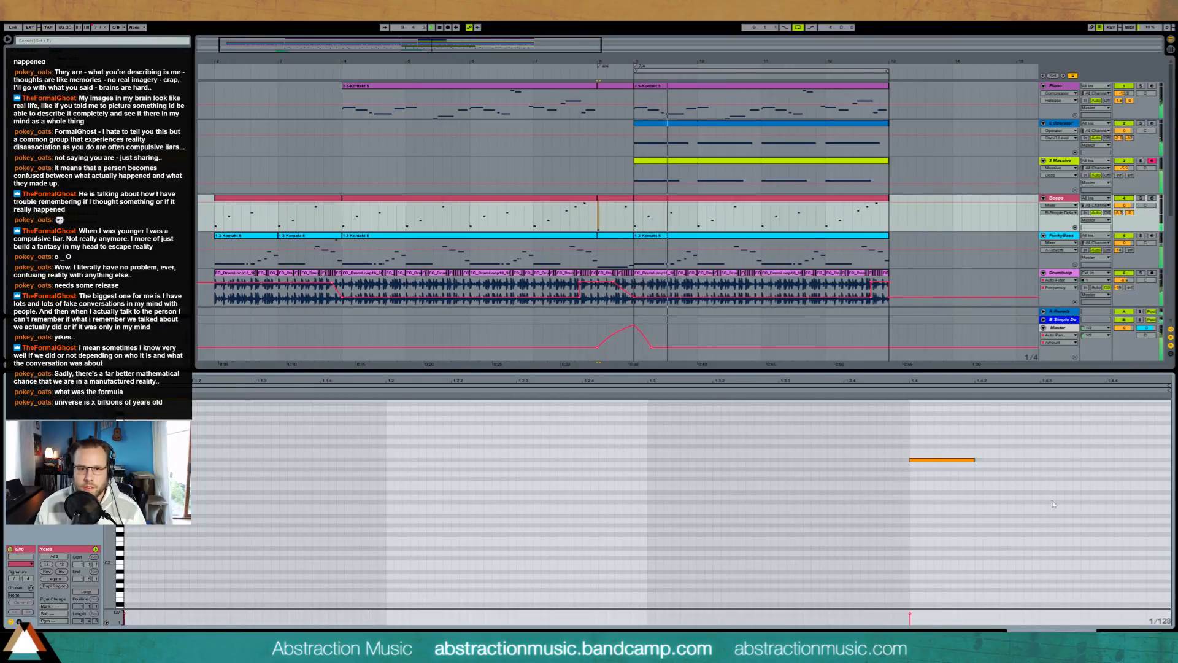
Step: Open the Massive clip at bar 9 for inspection and adjust the Massive track's A-Reverb send during playback
key("shift+Tab")
double_click(663, 160)
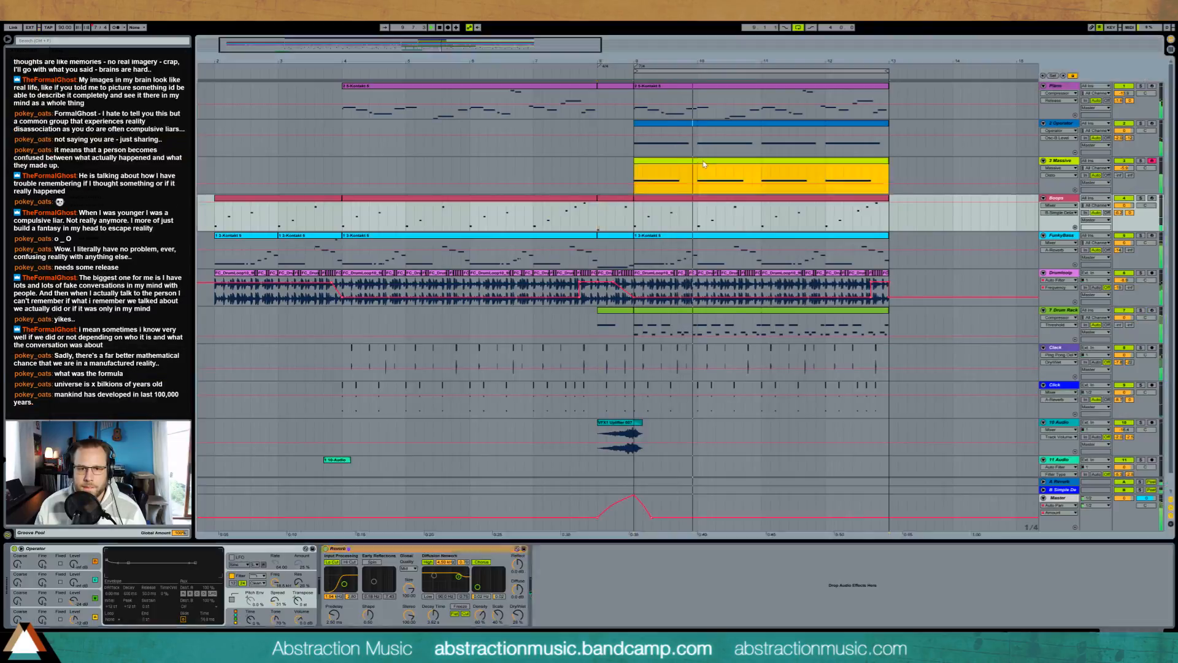
left_click(615, 465)
left_click_drag(873, 511, 1084, 517)
key("shift+Tab")
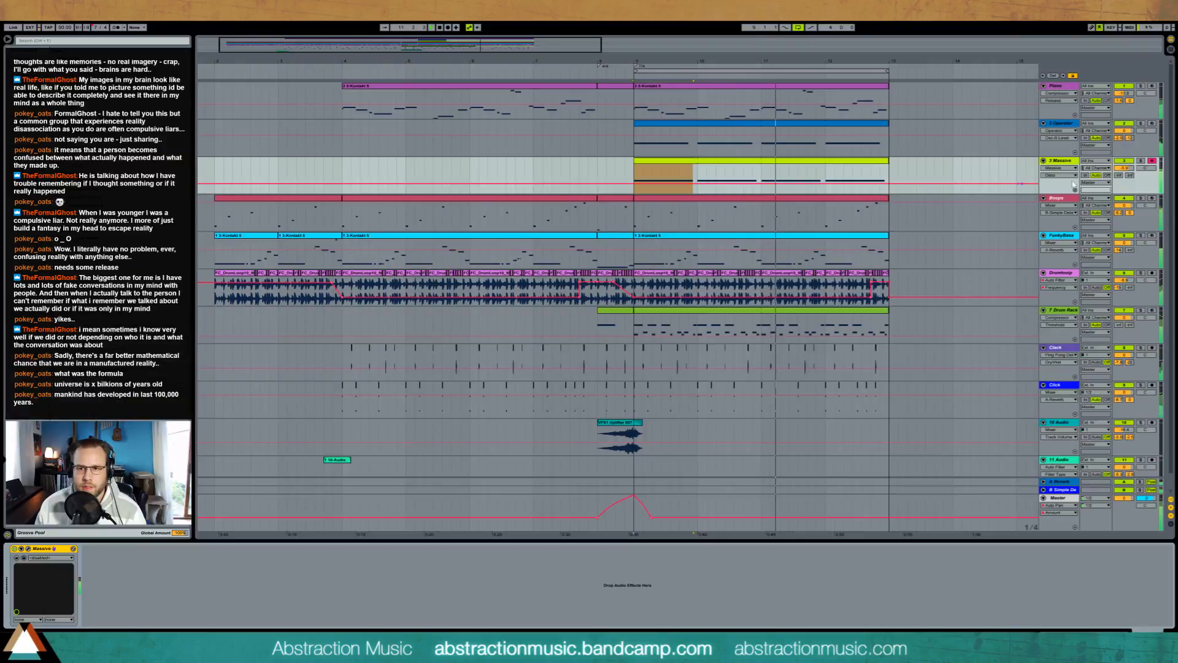
left_click_drag(1126, 169, 1126, 175)
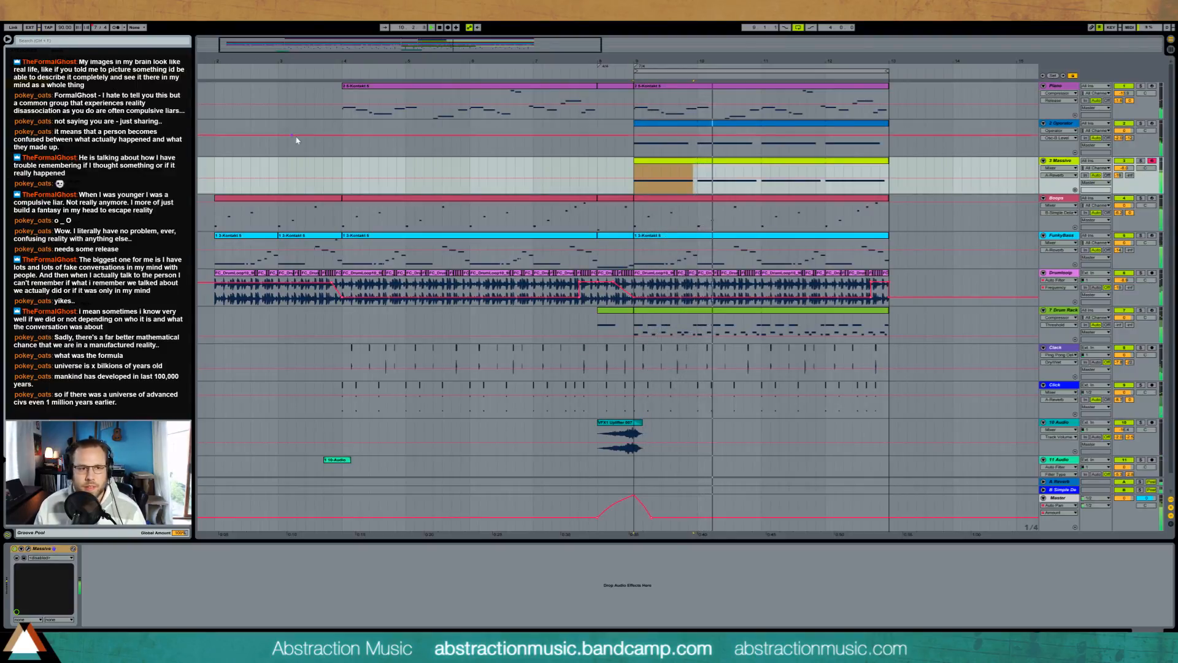
Step: Copy the short 11 Audio clip from the start of the Piano part to just before bar 13
left_click(222, 141)
left_click_drag(496, 44, 497, 28)
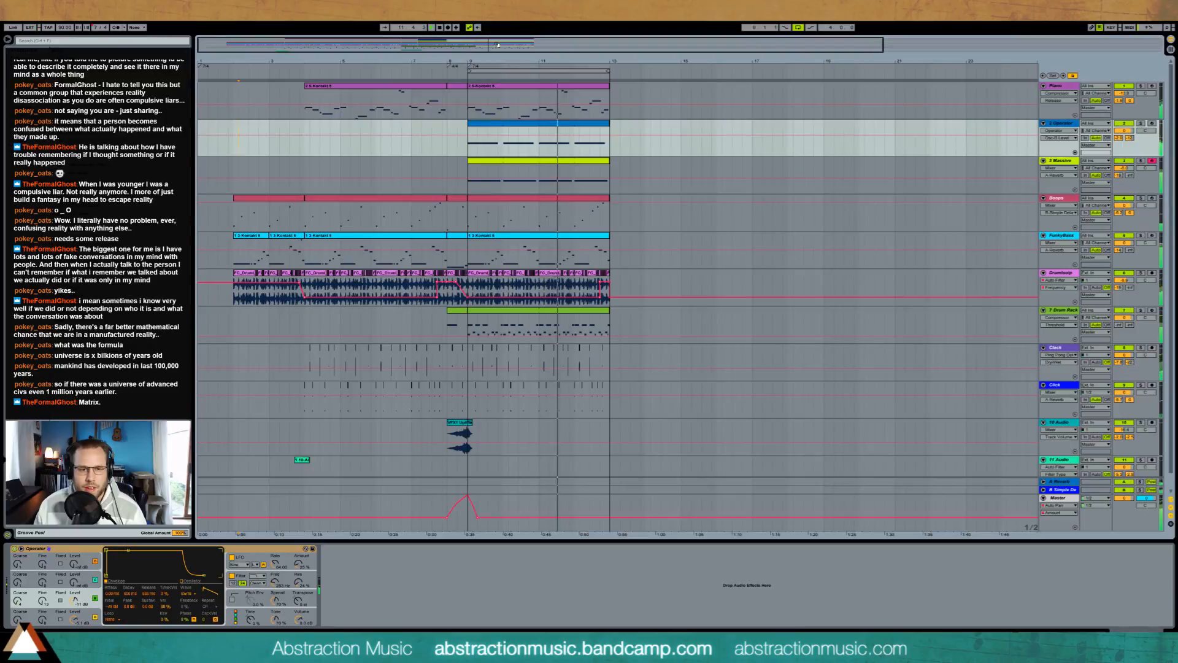
left_click(303, 466)
left_click(565, 462)
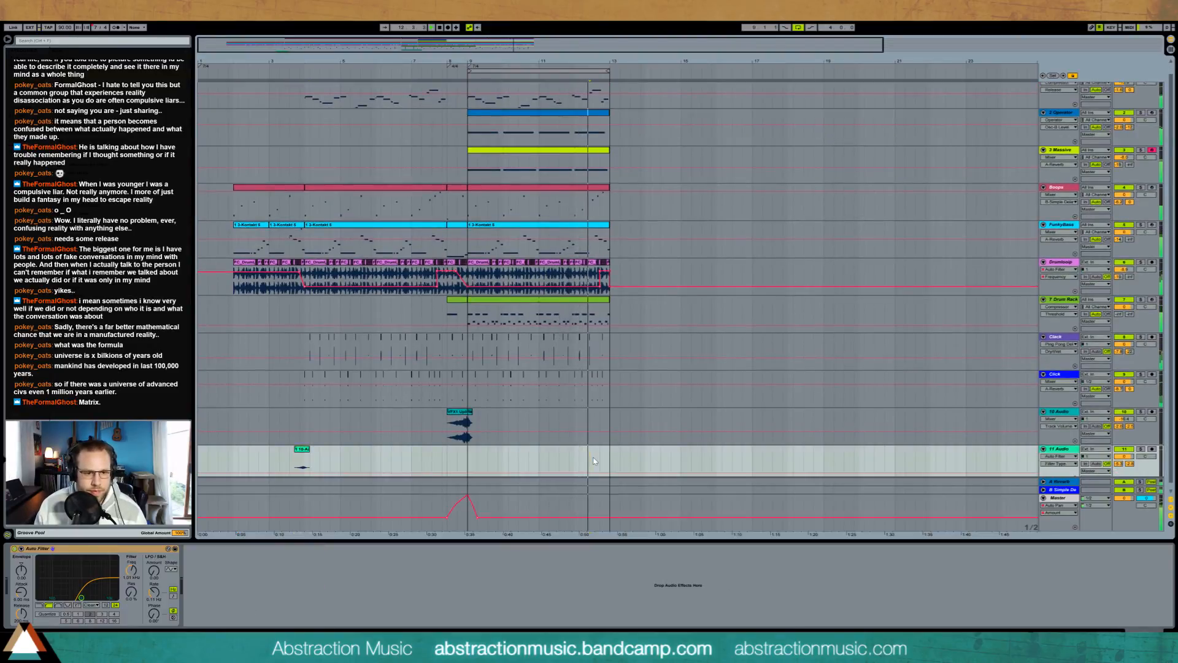
key("ctrl+v")
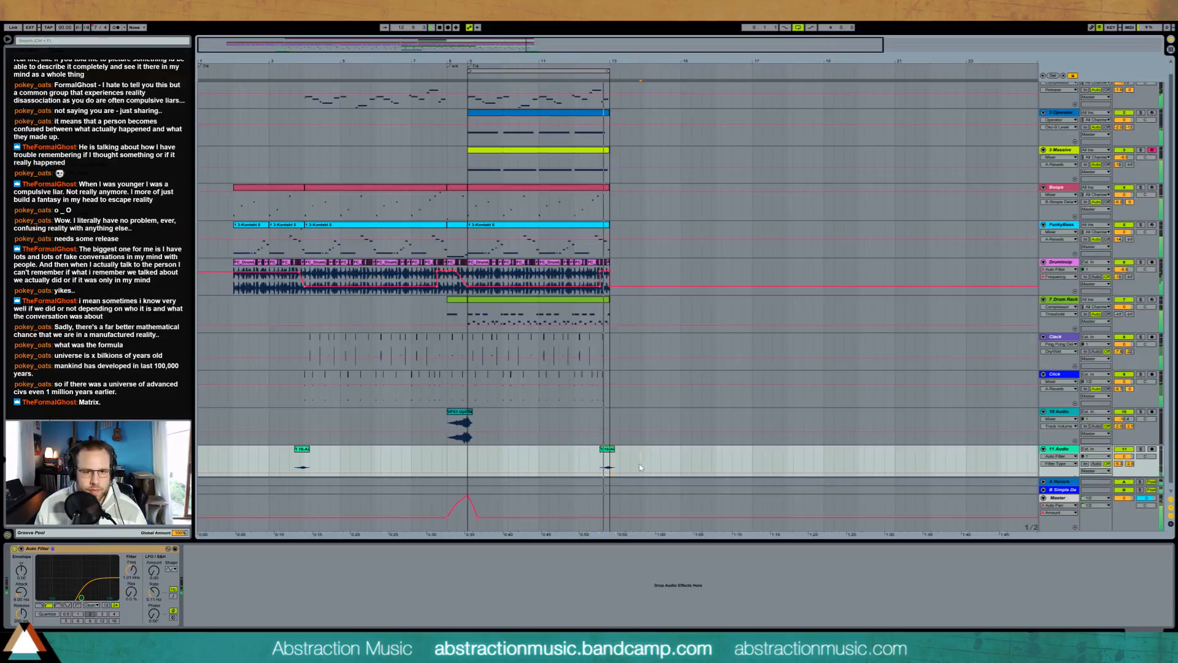
Step: Duplicate the bar 9 Piano clip to bar 13 and extend the Operator and Massive clips to bar 17
scroll(675, 329, "up", 1)
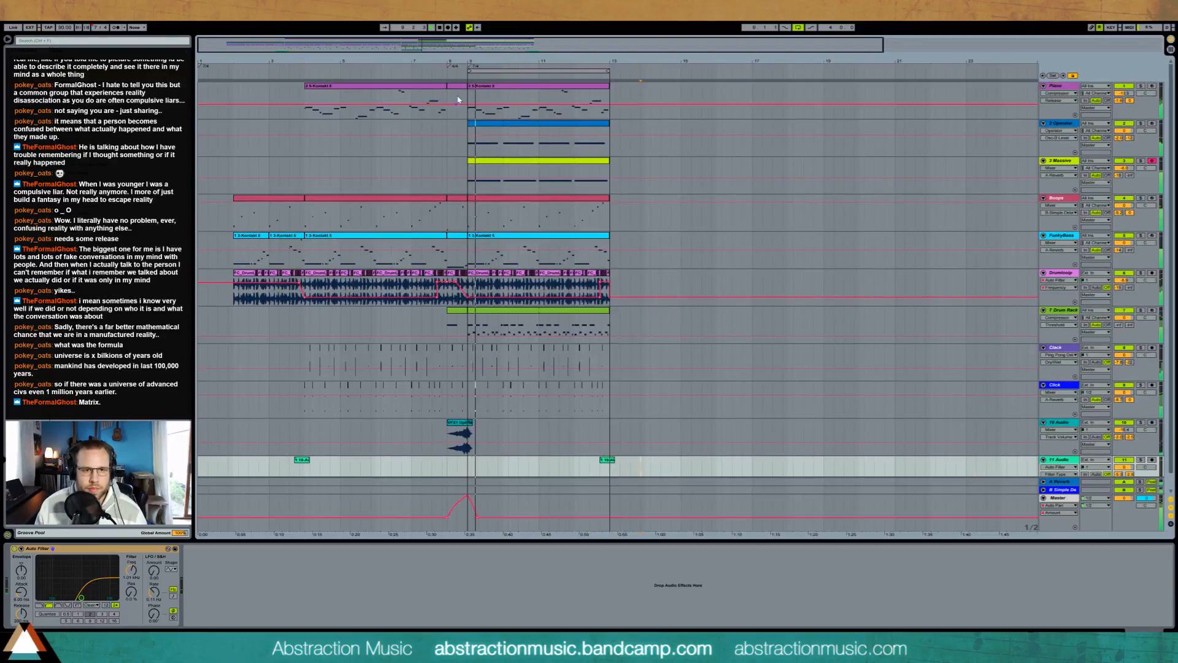
left_click(522, 96)
key("ctrl+d")
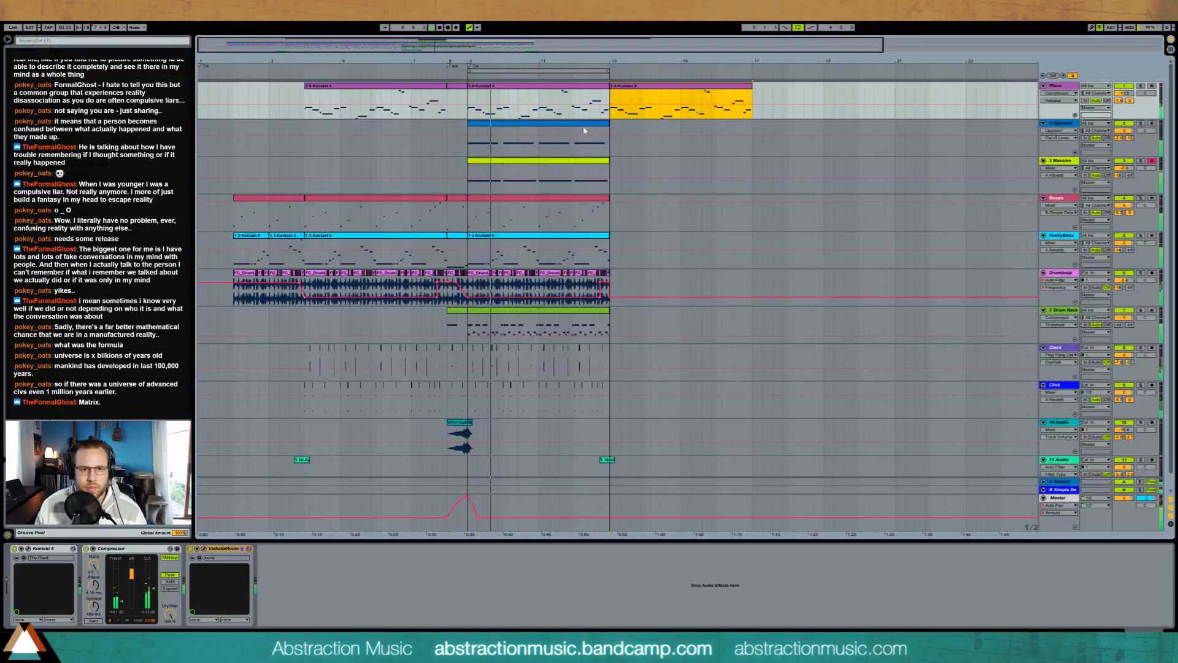
left_click(584, 130)
key("ctrl+d")
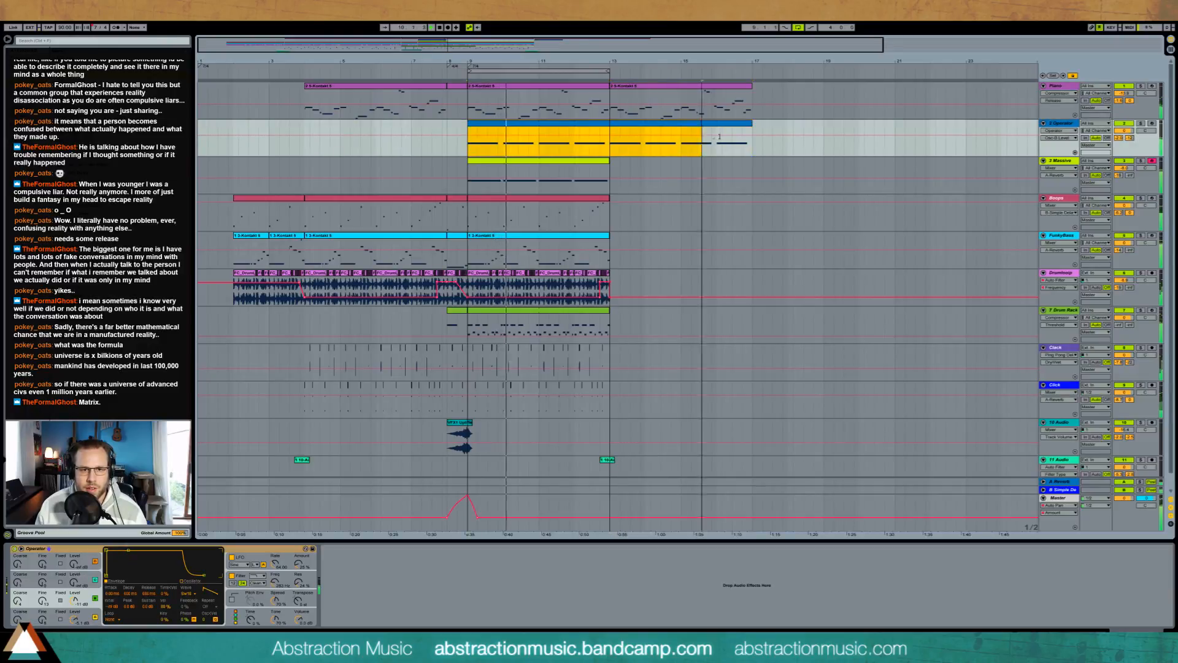
left_click_drag(612, 164, 754, 171)
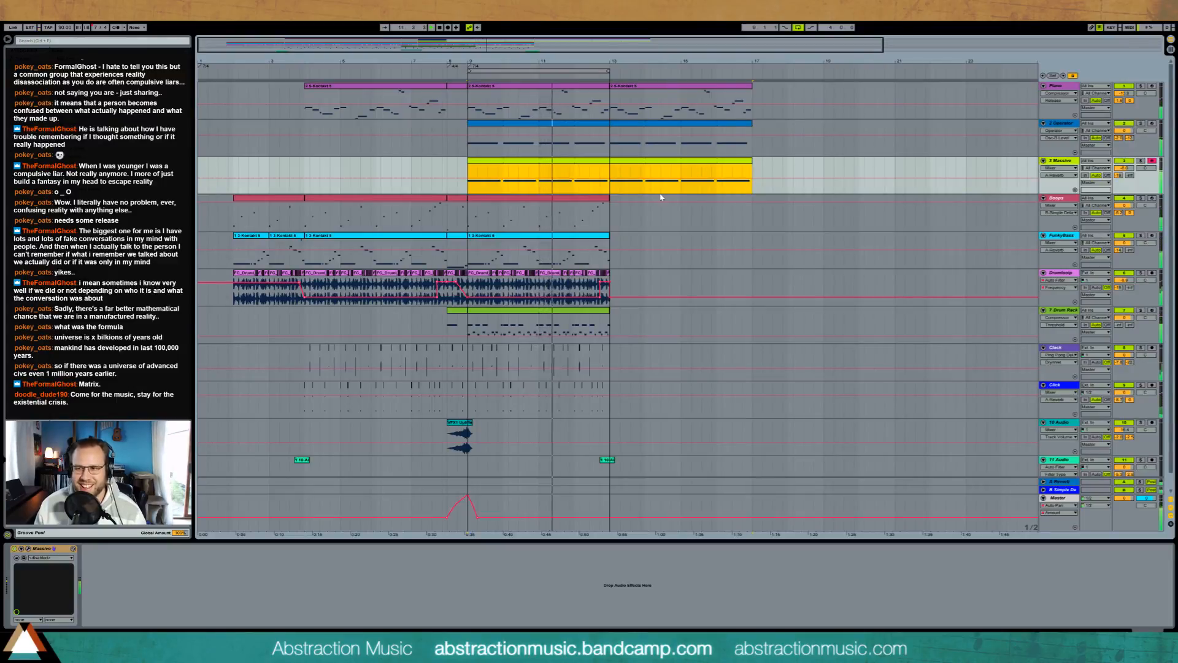
Step: Duplicate the red MIDI clip and the FunkyBass clip from bar 9 to bar 13
left_click(594, 203)
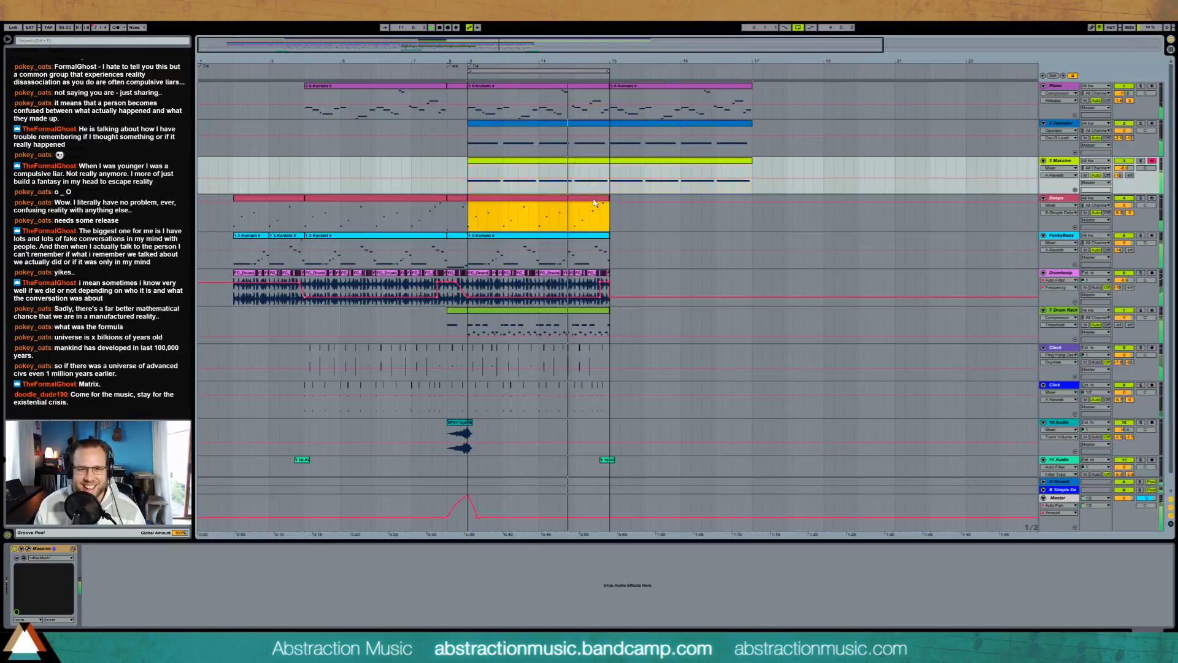
key("ctrl+d")
left_click(598, 248)
key("ctrl+d")
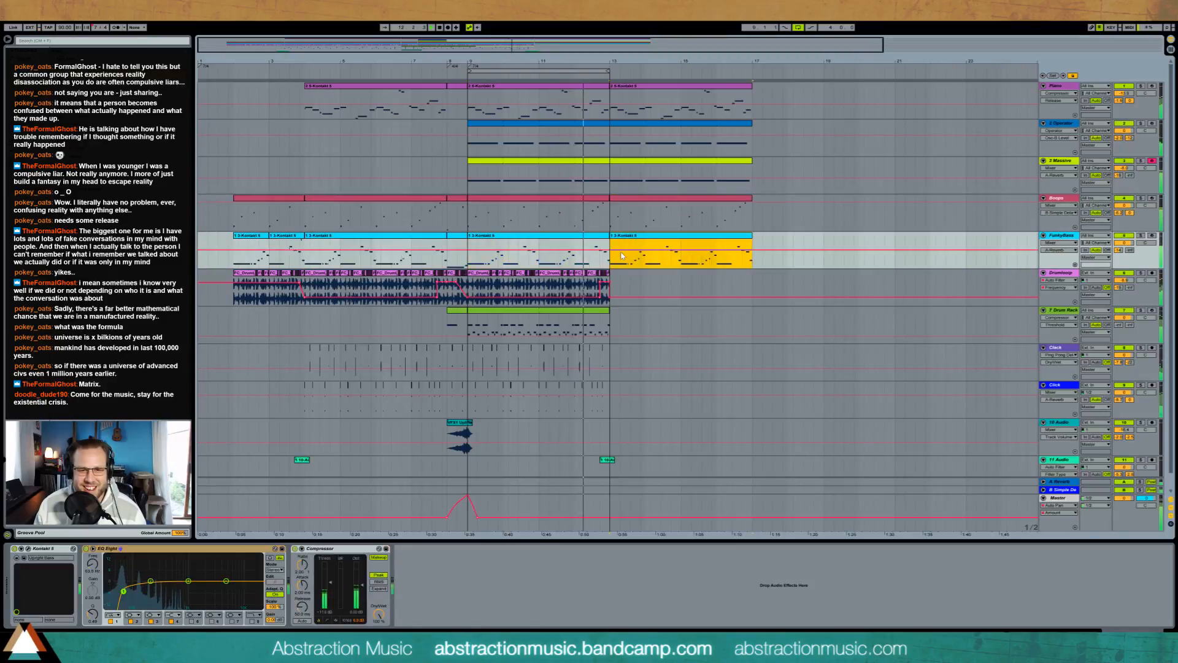
Step: Duplicate the Drumloop, Clack and Click parts from bar 9 to bar 13 and extend the Drum Rack clip to bar 17
mouse_move(608, 288)
left_mouse_down()
mouse_move(467, 284)
mouse_move(592, 293)
left_mouse_up()
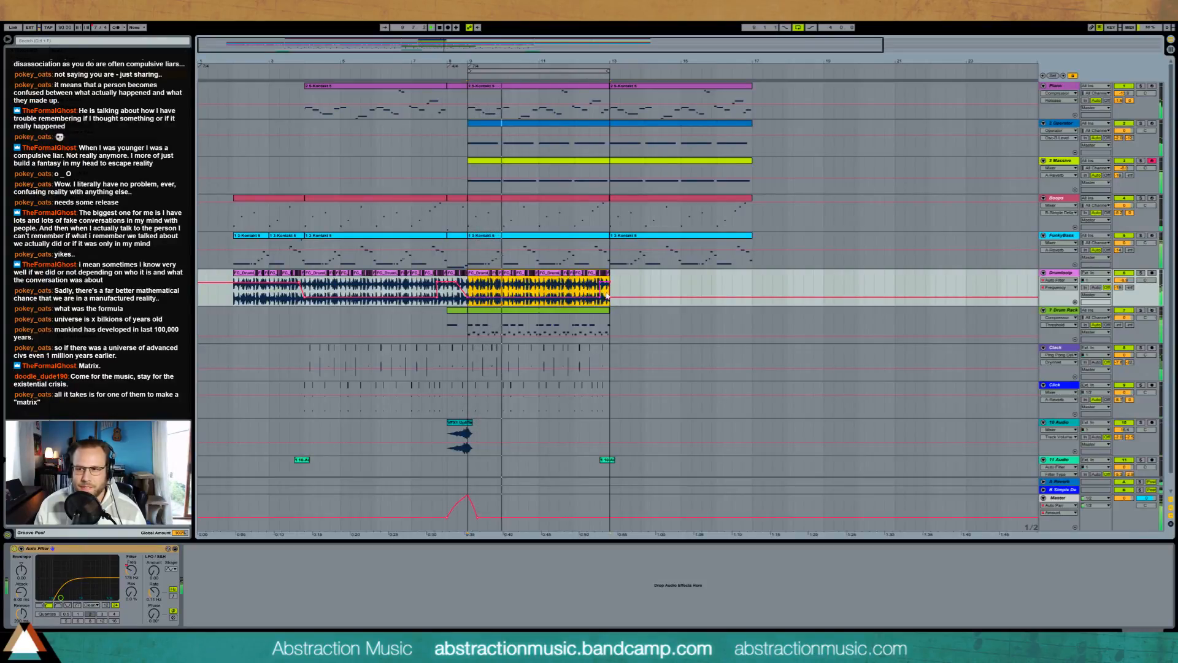
key("ctrl+d")
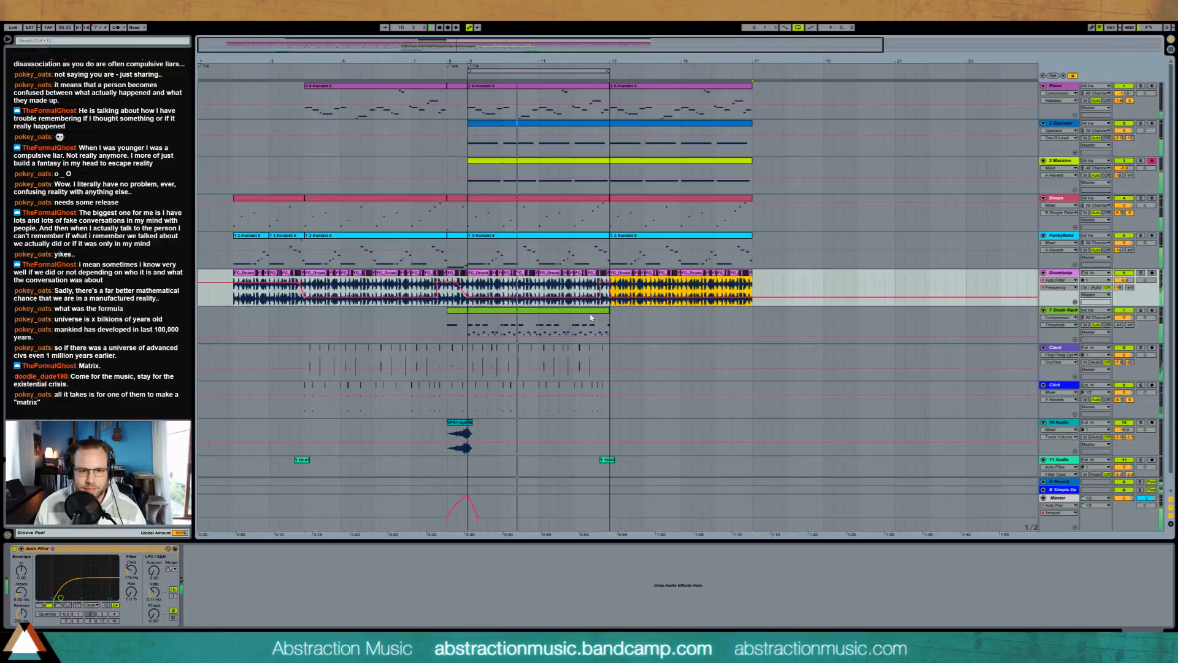
left_click_drag(608, 311, 751, 314)
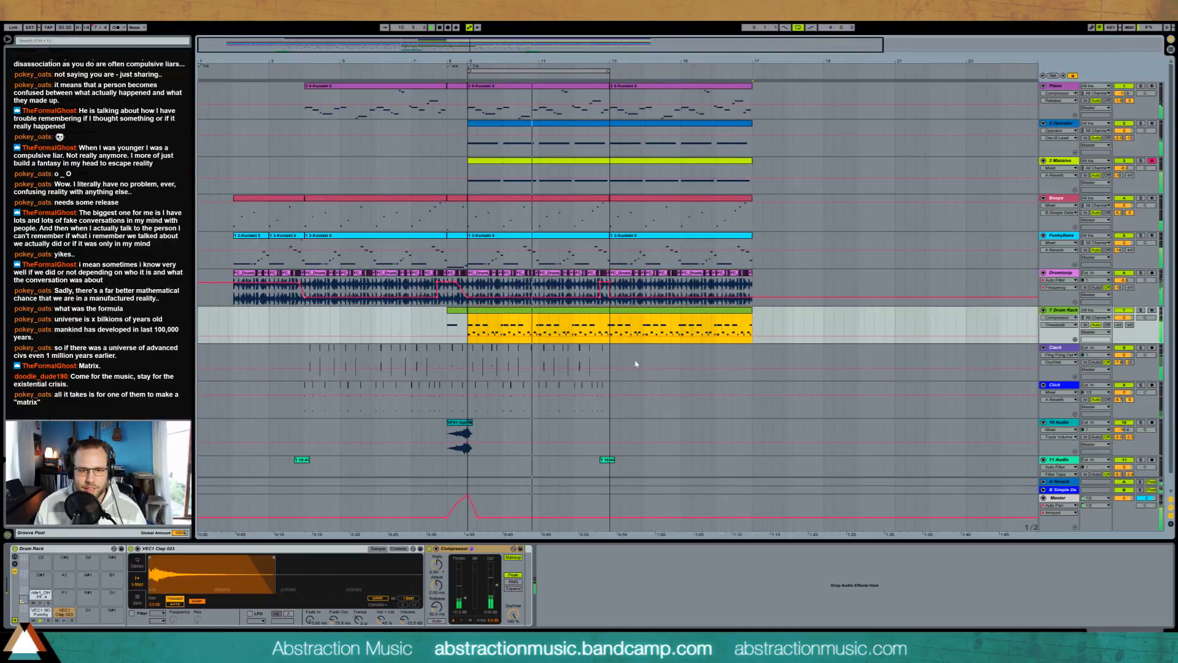
left_click_drag(588, 376, 492, 399)
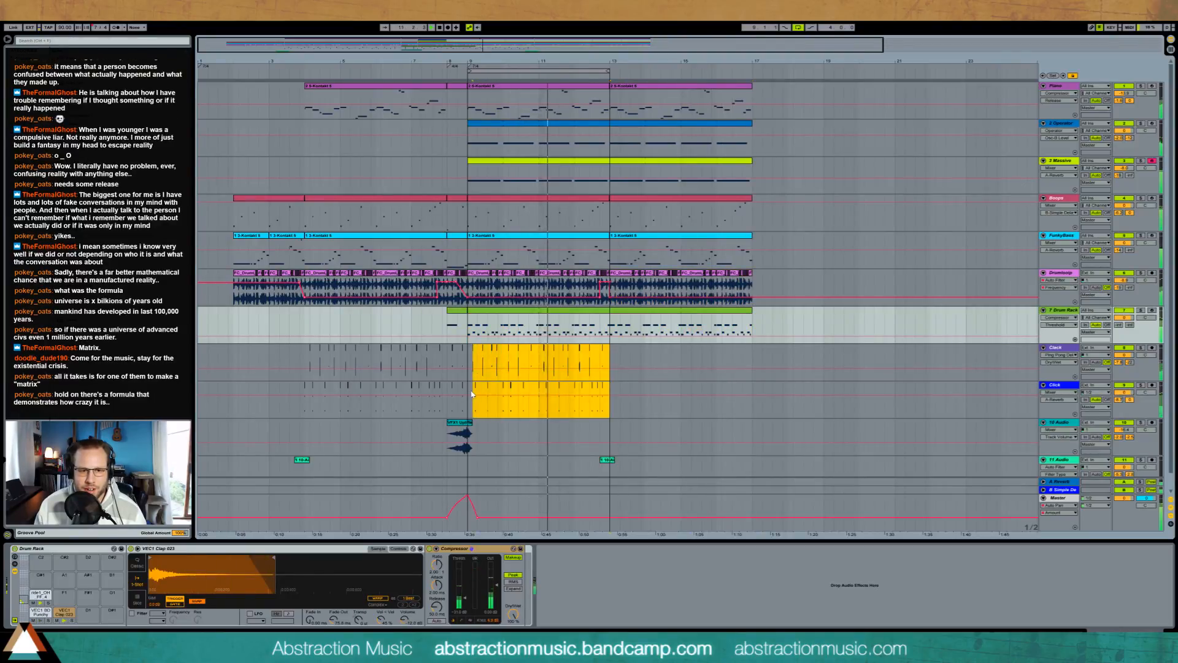
key("ctrl+d")
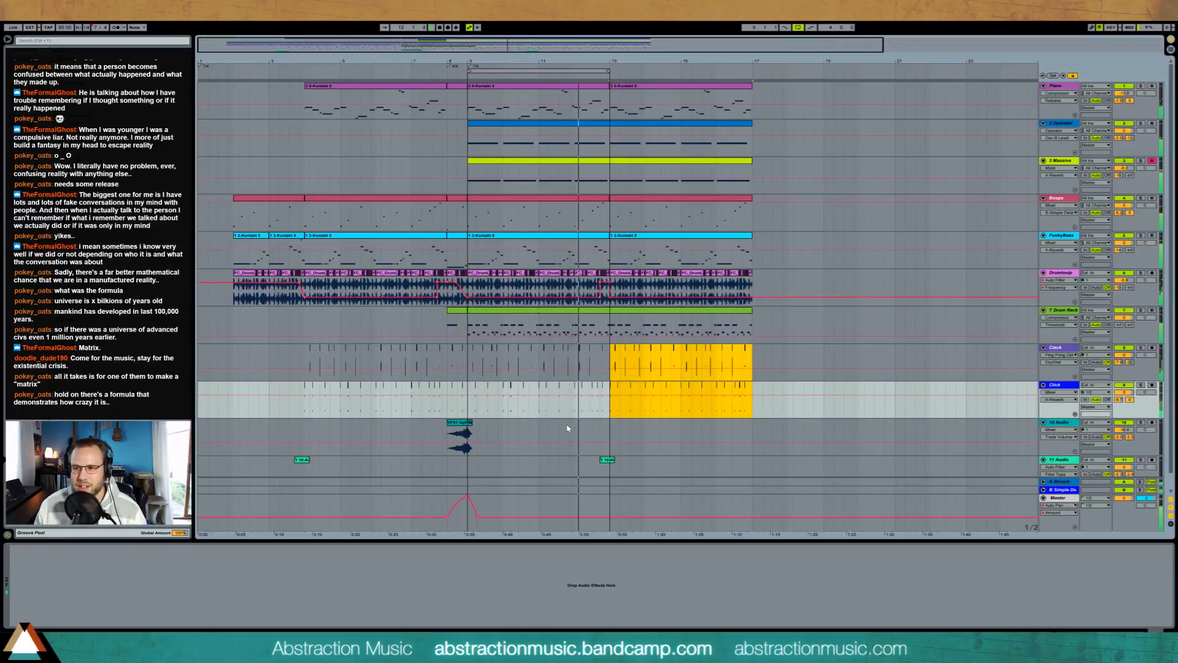
Step: Move the four-bar loop region to bar 13 and raise the Drumloop filter frequency automation just before bar 17
left_click_drag(590, 70, 732, 70)
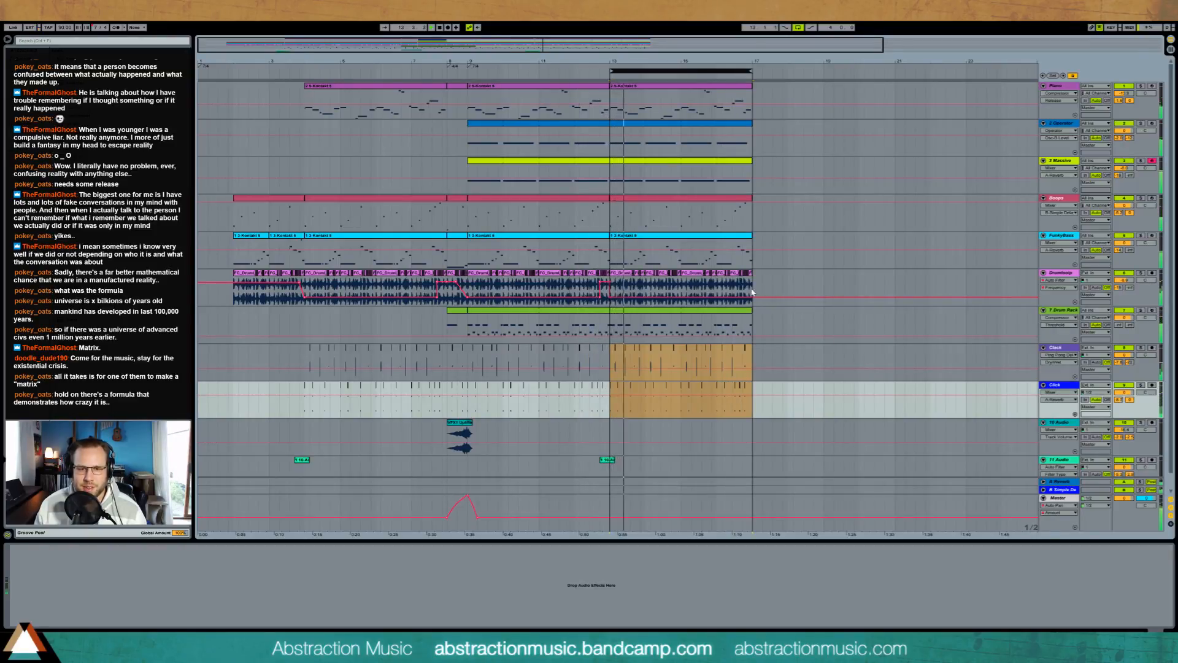
left_click_drag(742, 292, 747, 299)
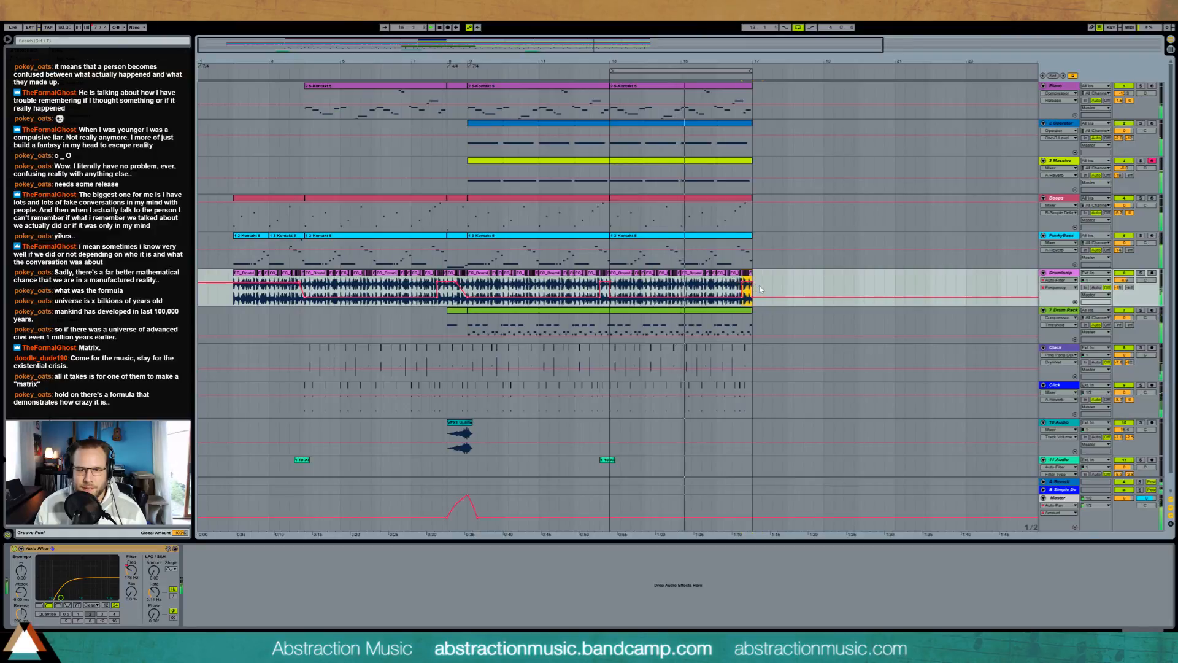
Step: Play the whole extended arrangement from the start of the first clips
mouse_move(717, 61)
left_mouse_down()
mouse_move(717, 42)
mouse_move(716, 70)
left_mouse_up()
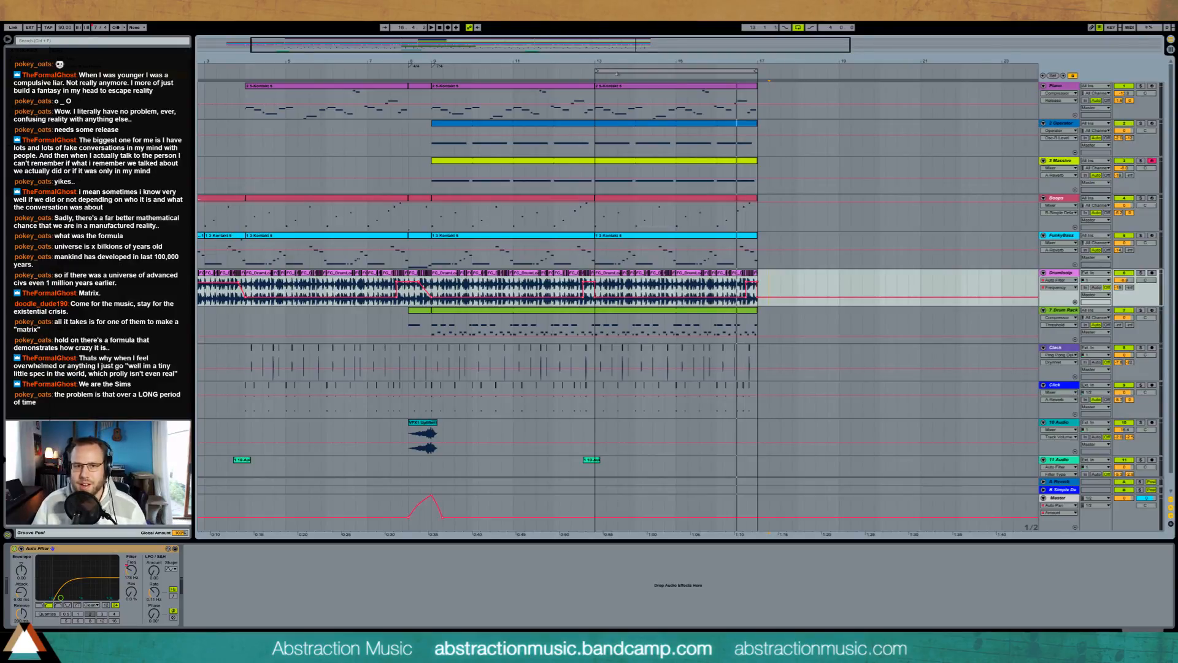
left_click_drag(553, 45, 552, 38)
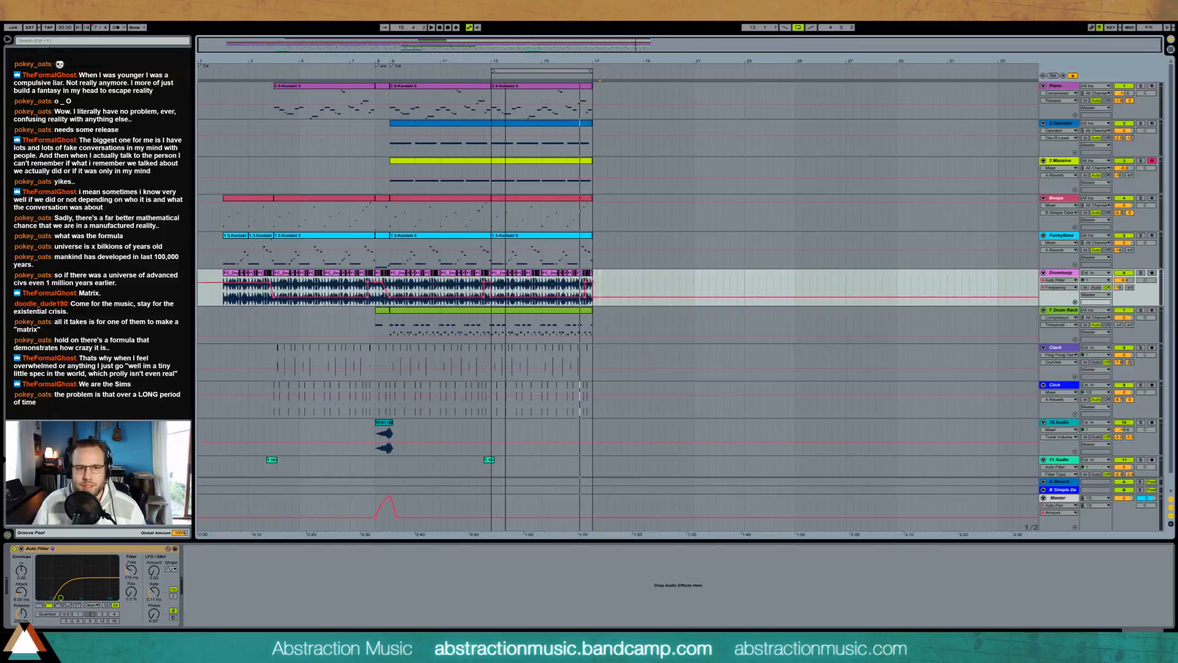
left_click(223, 73)
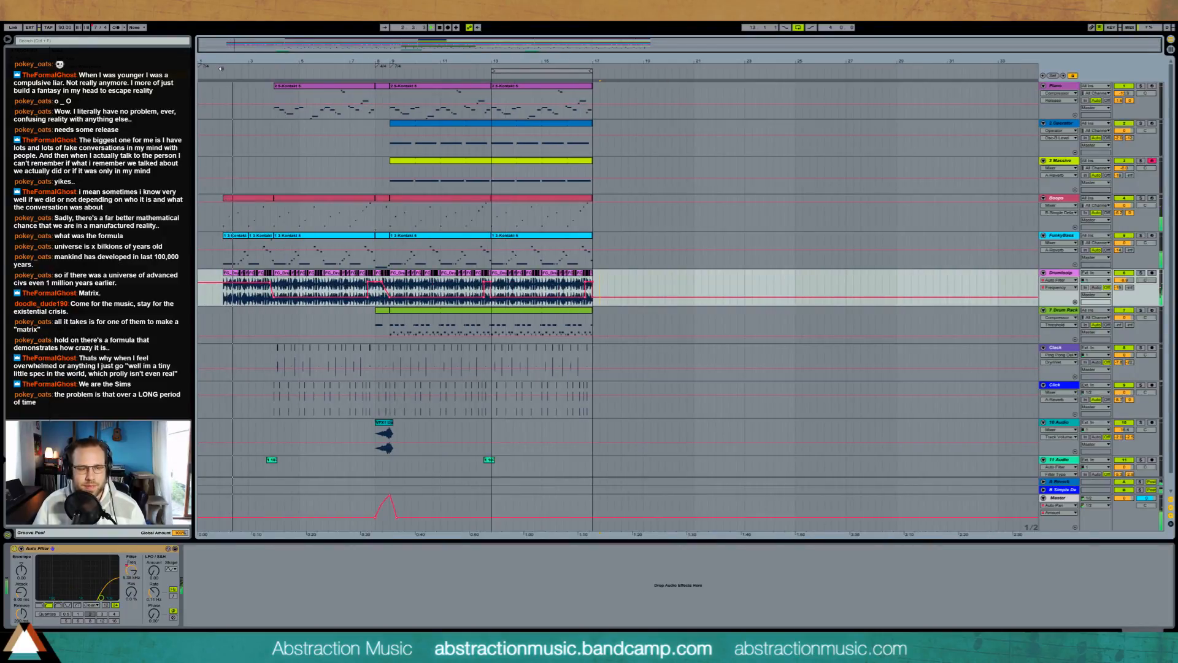
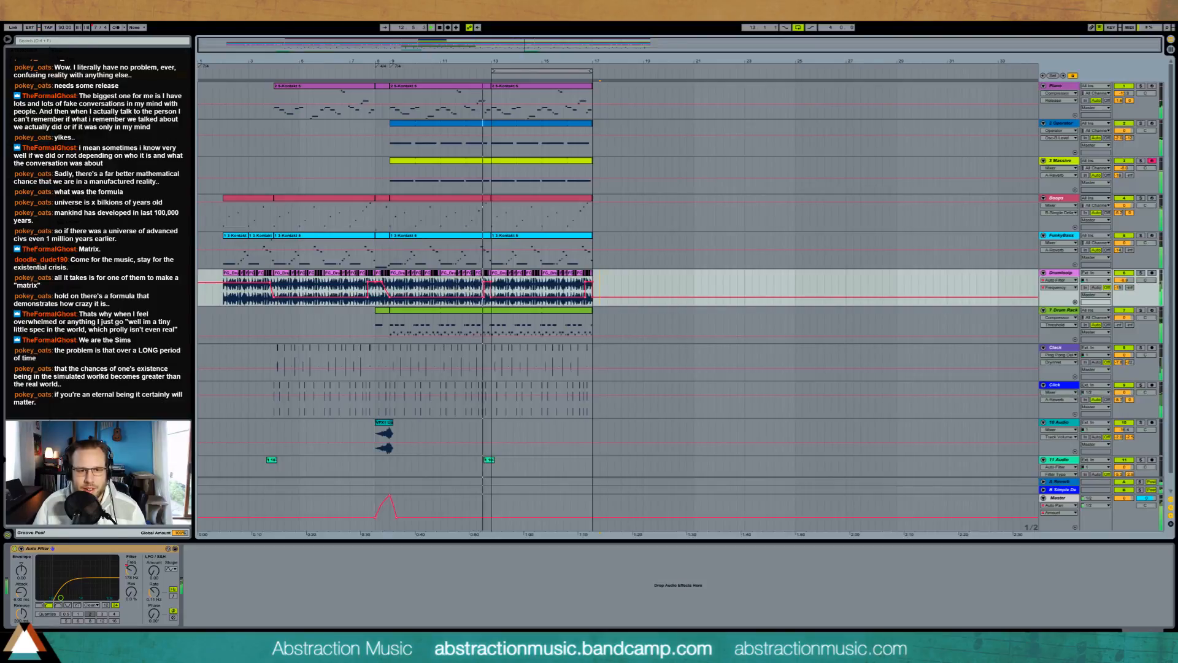
Step: Split the Drum Rack clip at bar 11 and edit the last clap hit just before bar 13
key("space")
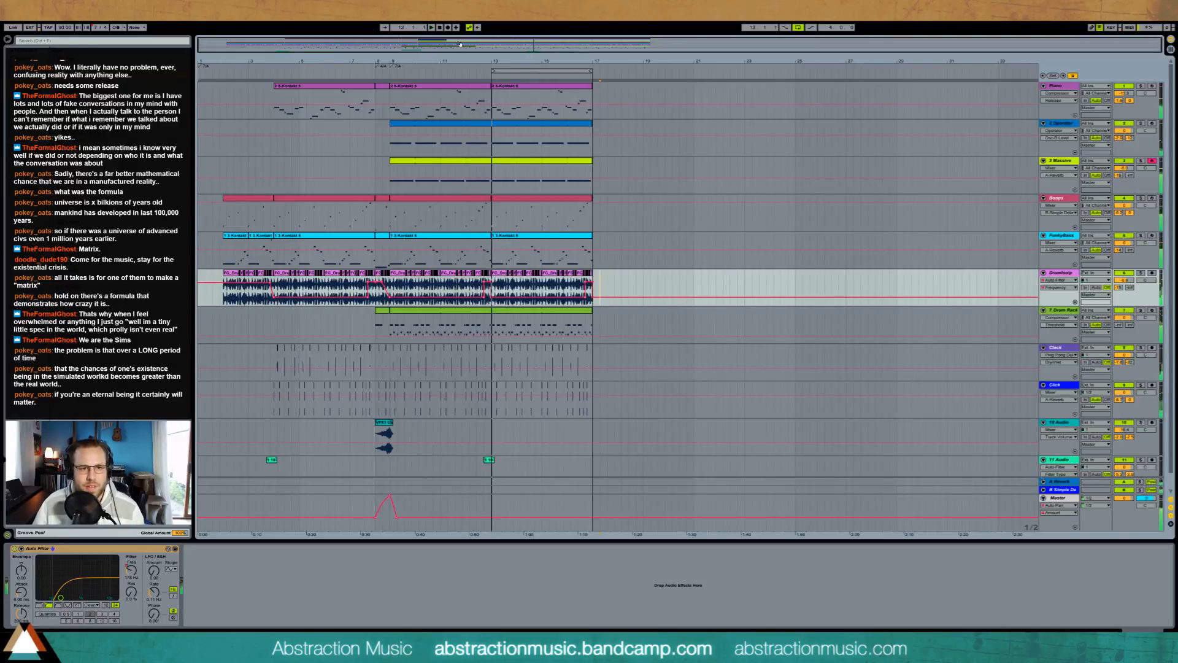
left_click_drag(500, 61, 669, 159)
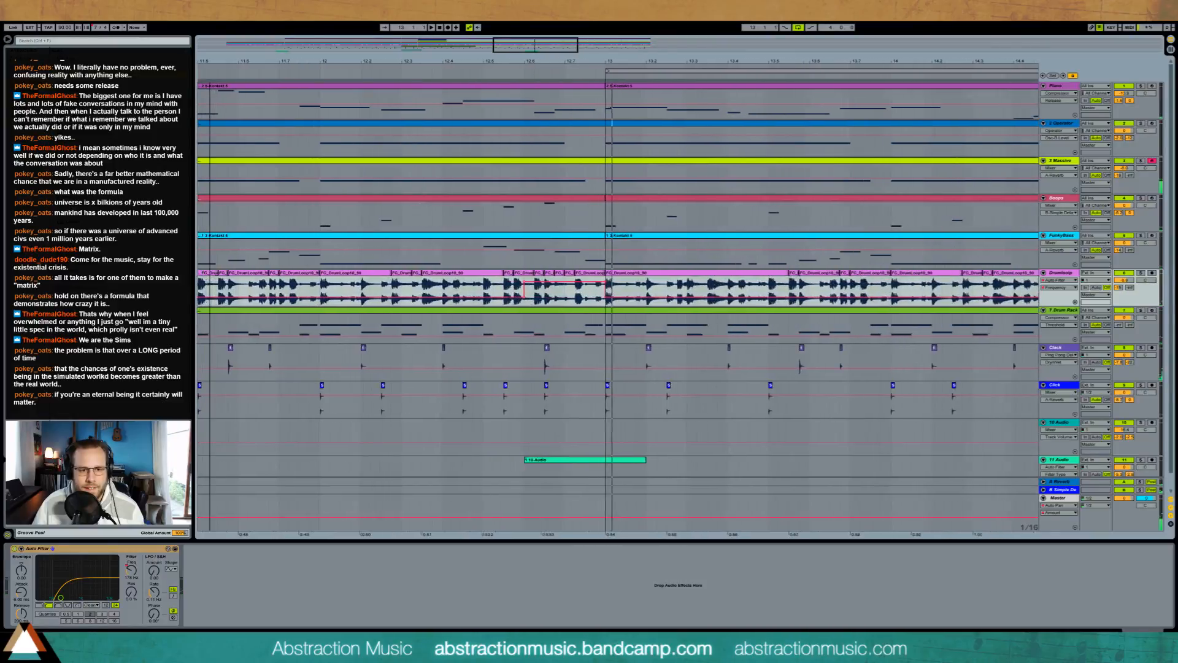
left_click(562, 313)
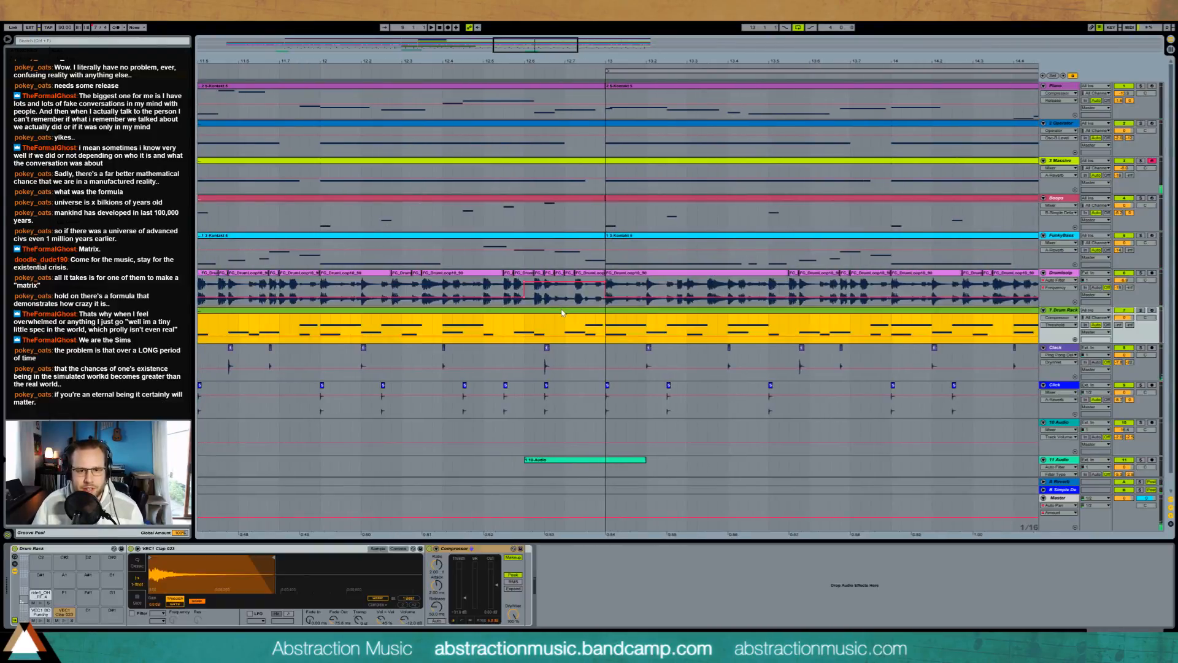
left_click_drag(544, 47, 544, 20)
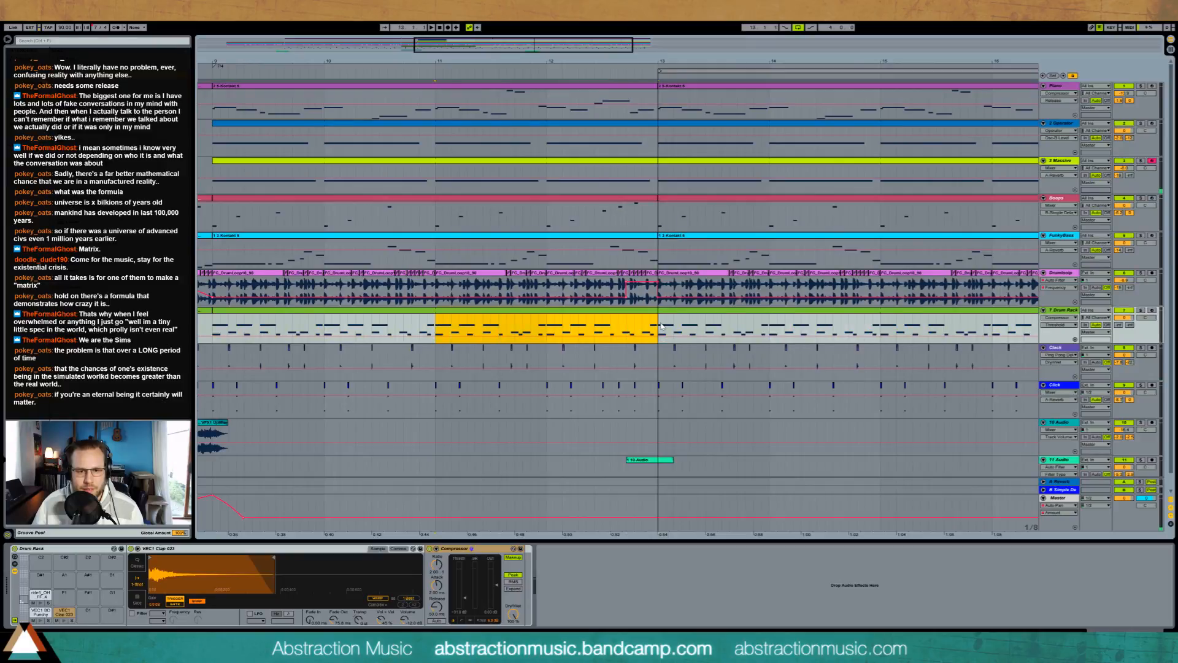
double_click(639, 315)
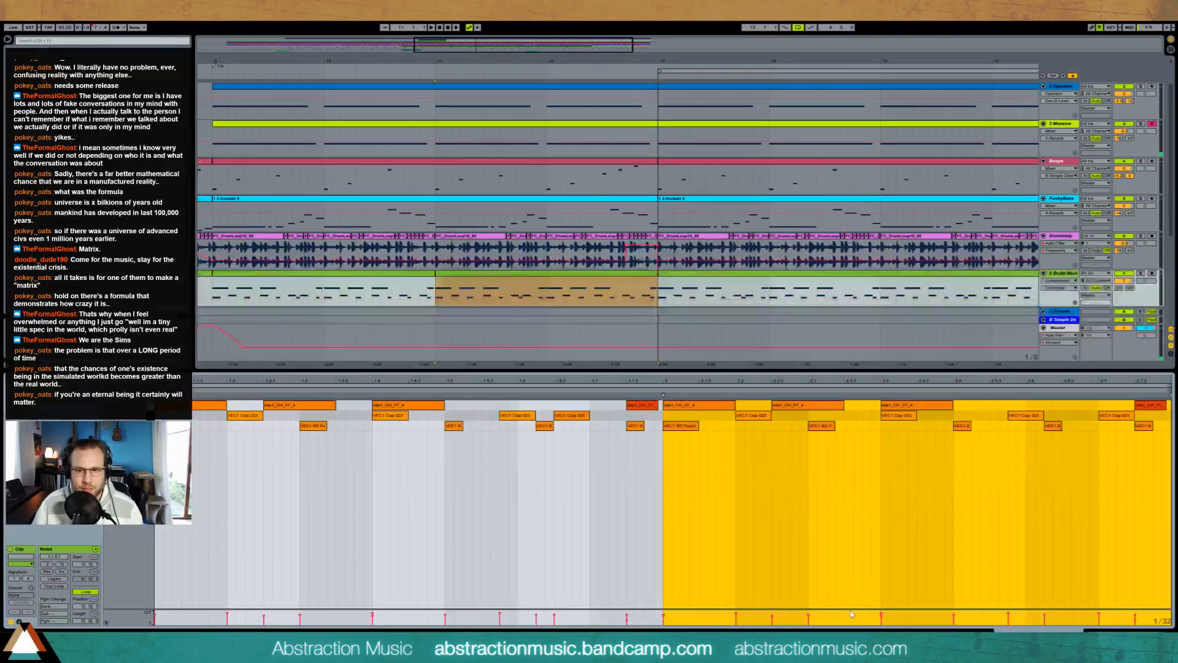
left_click(1120, 418)
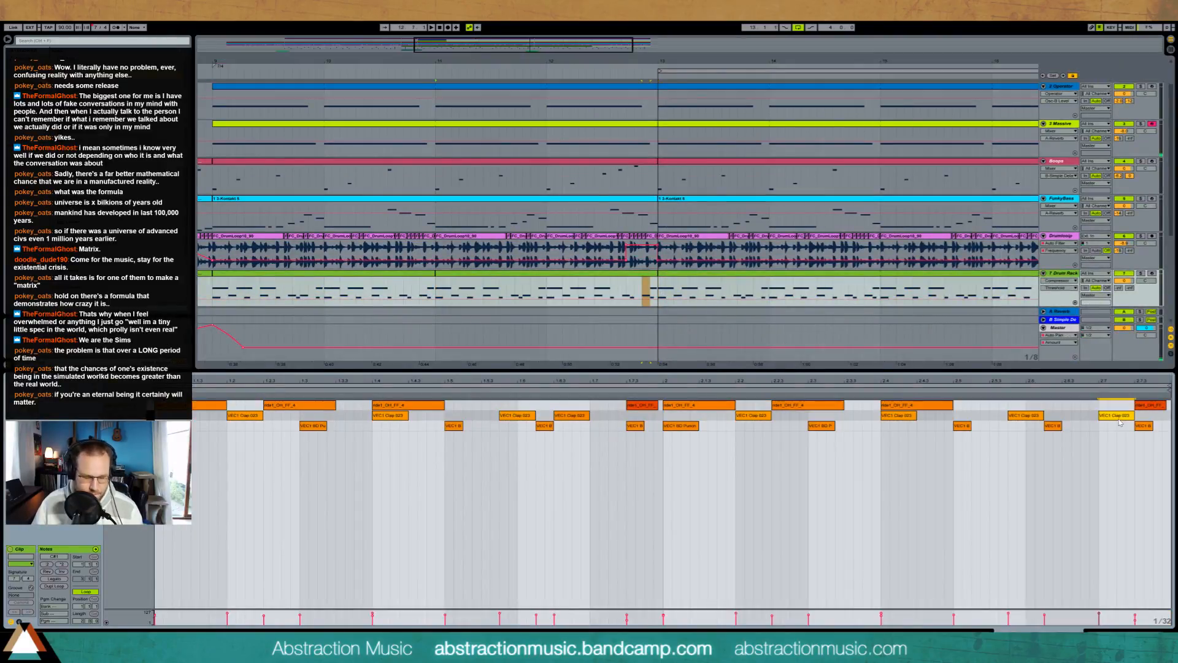
key("shift+Tab")
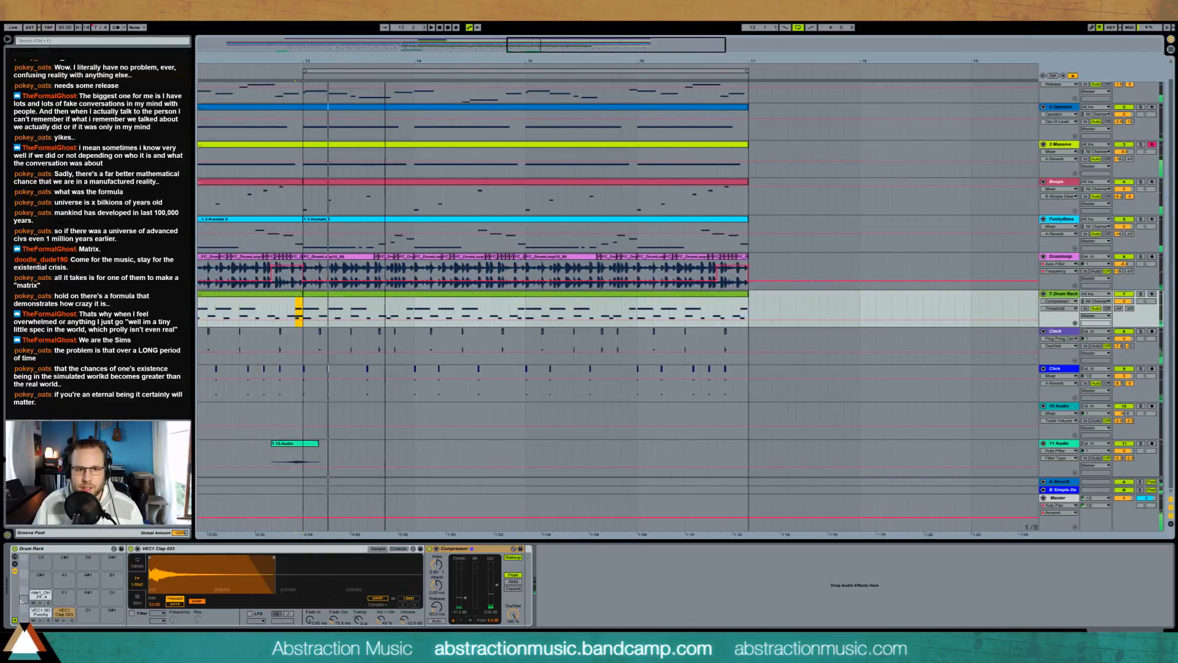
Step: Delete the Drumloop slices just before bar 13 and play the transition
scroll(485, 274, "left", 5)
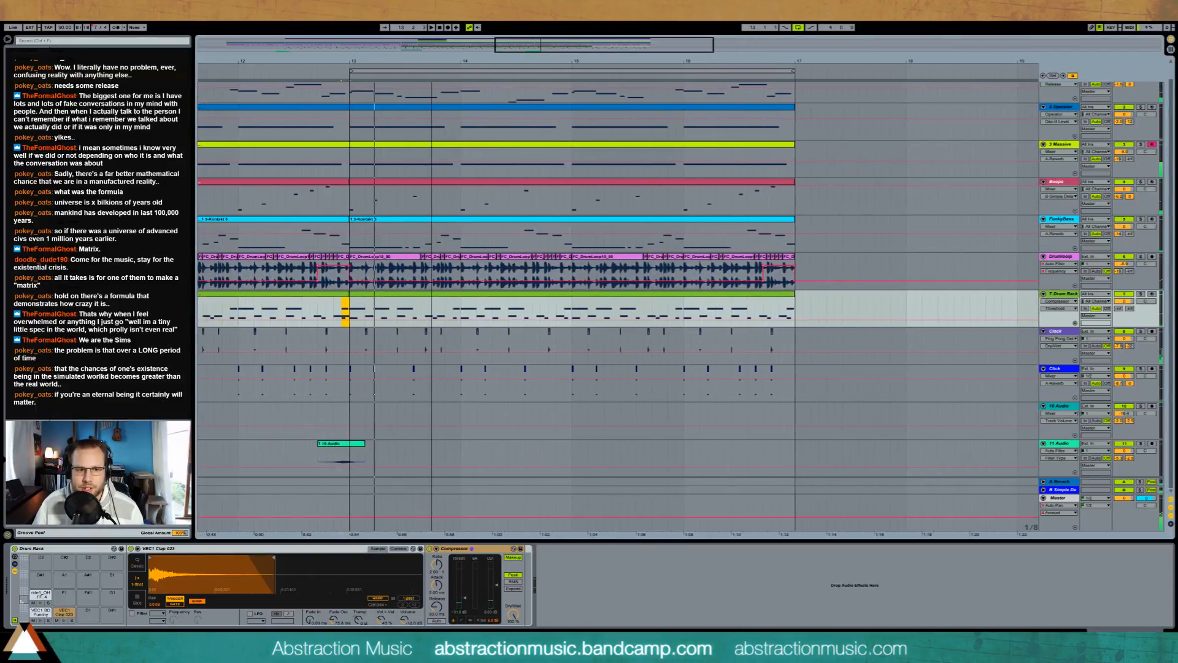
left_click(491, 260)
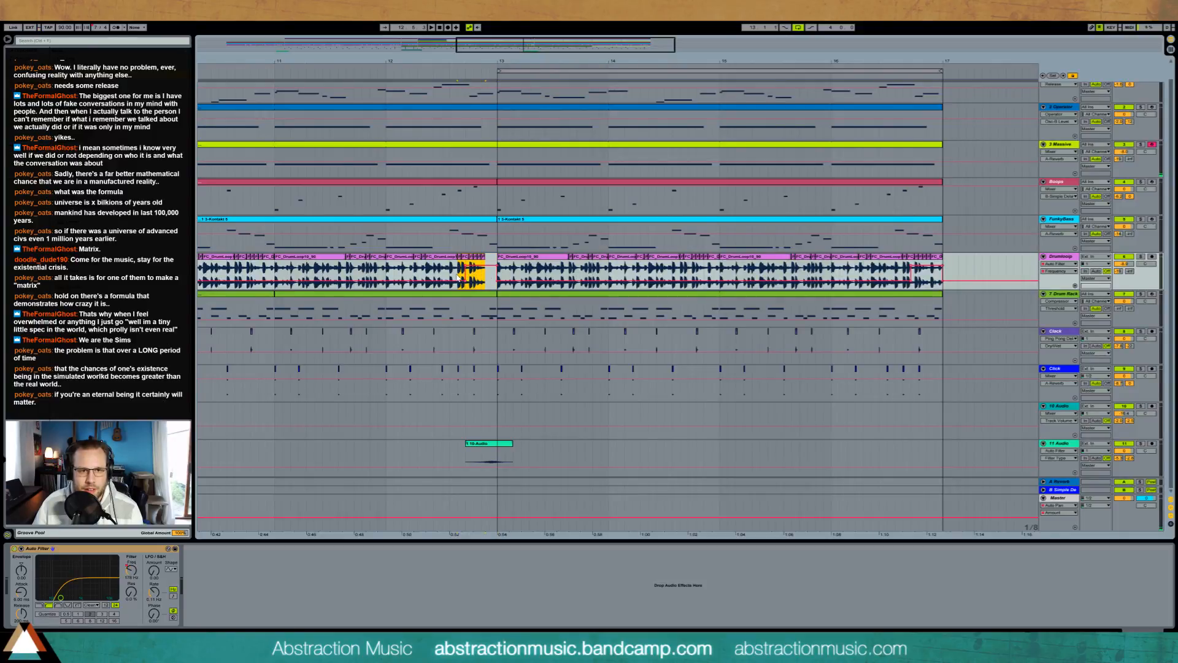
key("Delete")
key("space")
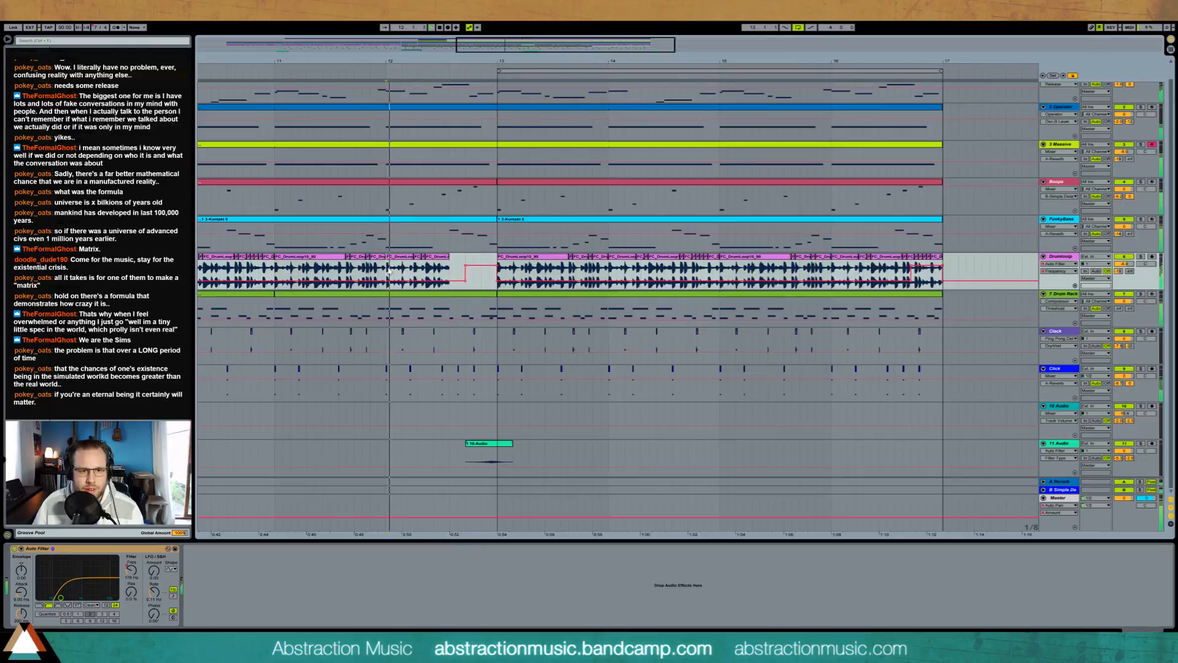
Step: Remove the raised filter frequency automation in the Drumloop gap before bar 13, leaving the line flat
left_click(464, 268)
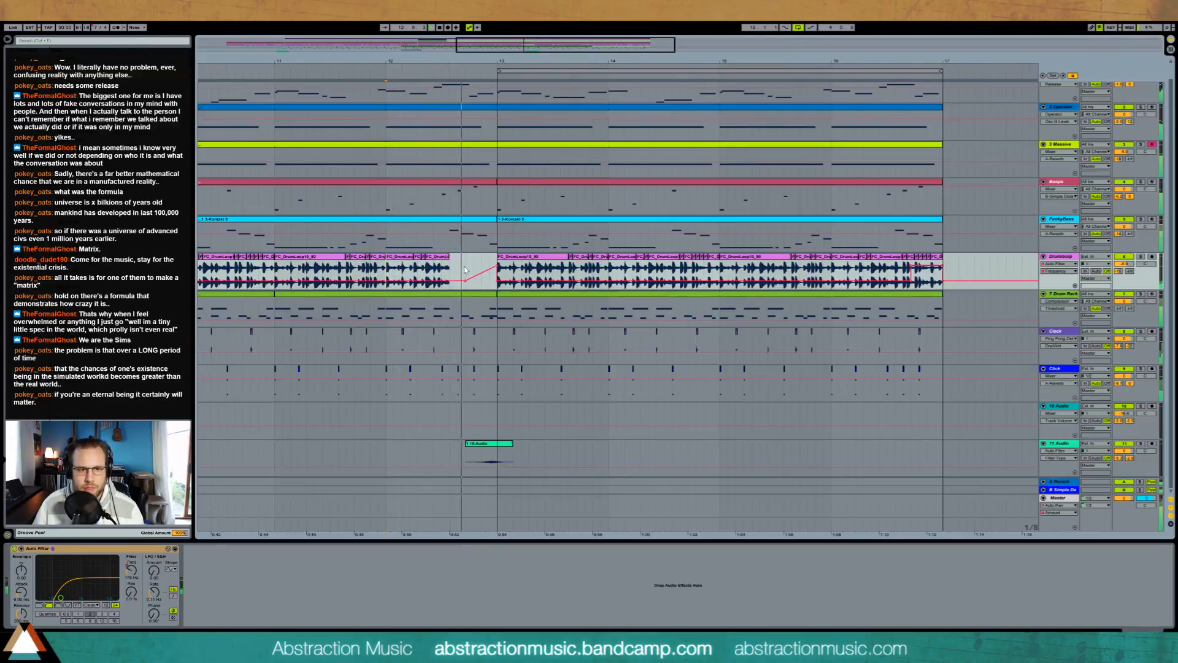
left_click(497, 265)
left_click(465, 280)
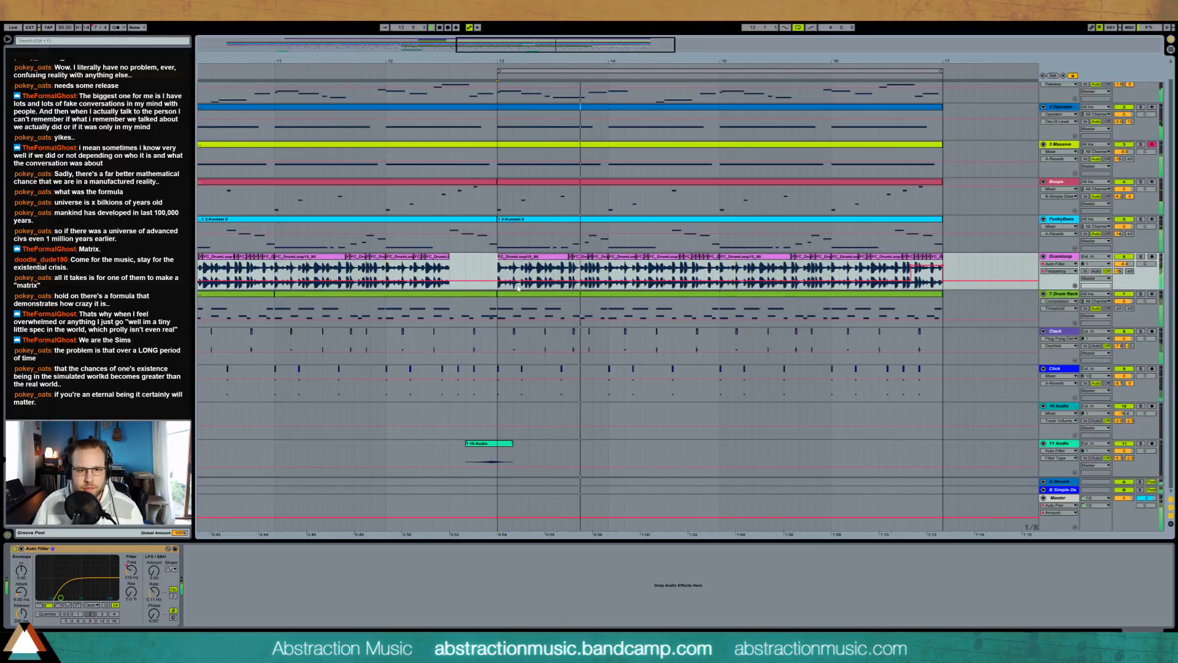
Step: Insert a new MIDI track below Massive and load the Analog instrument on it
left_click_drag(578, 43, 567, 38)
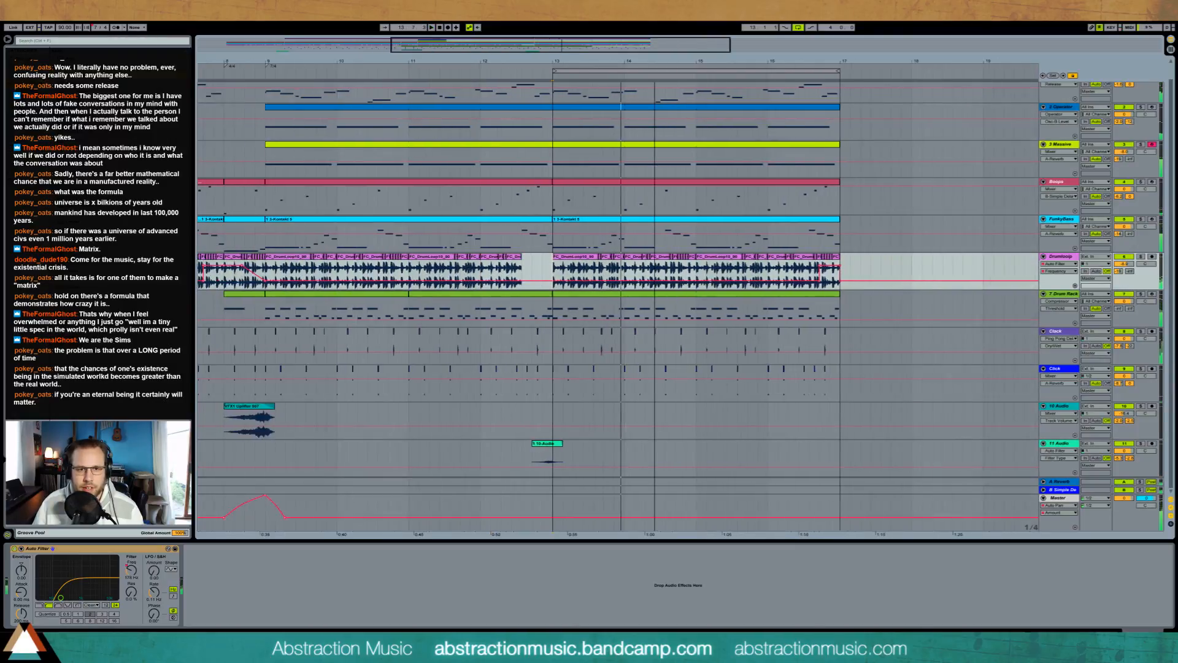
left_click(1055, 146)
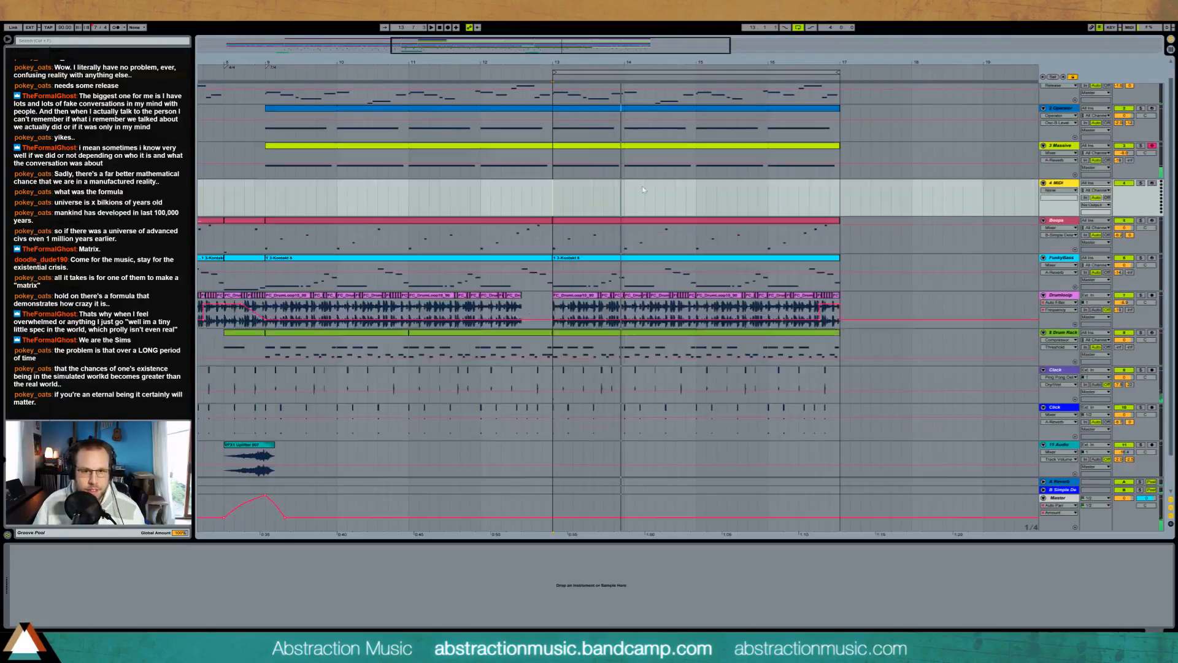
key("ctrl+shift+t")
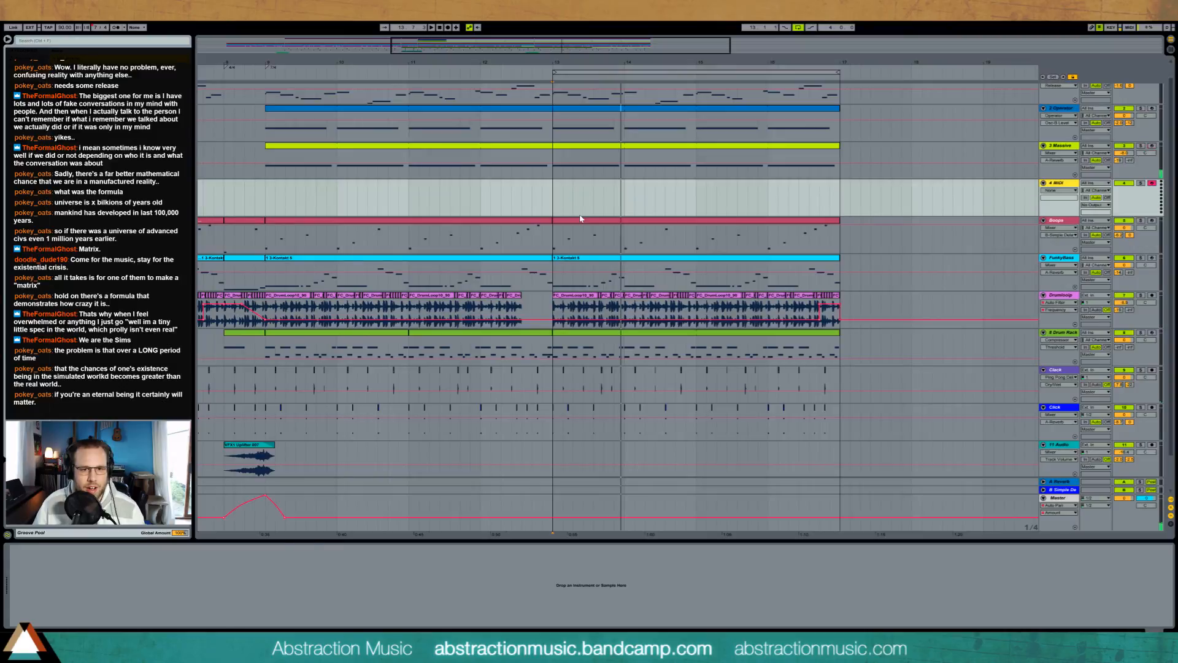
left_click_drag(580, 216, 578, 211)
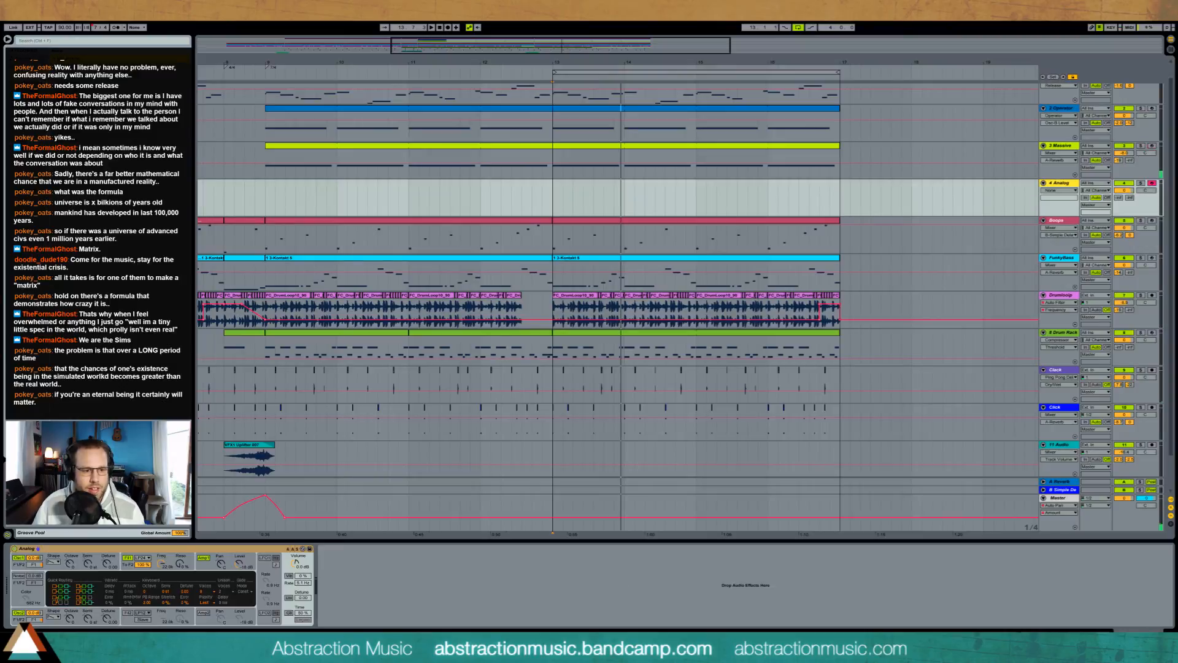
Step: Turn on unison in Analog, choose its unison and polyphony voice counts, and detune both oscillators
left_click(289, 597)
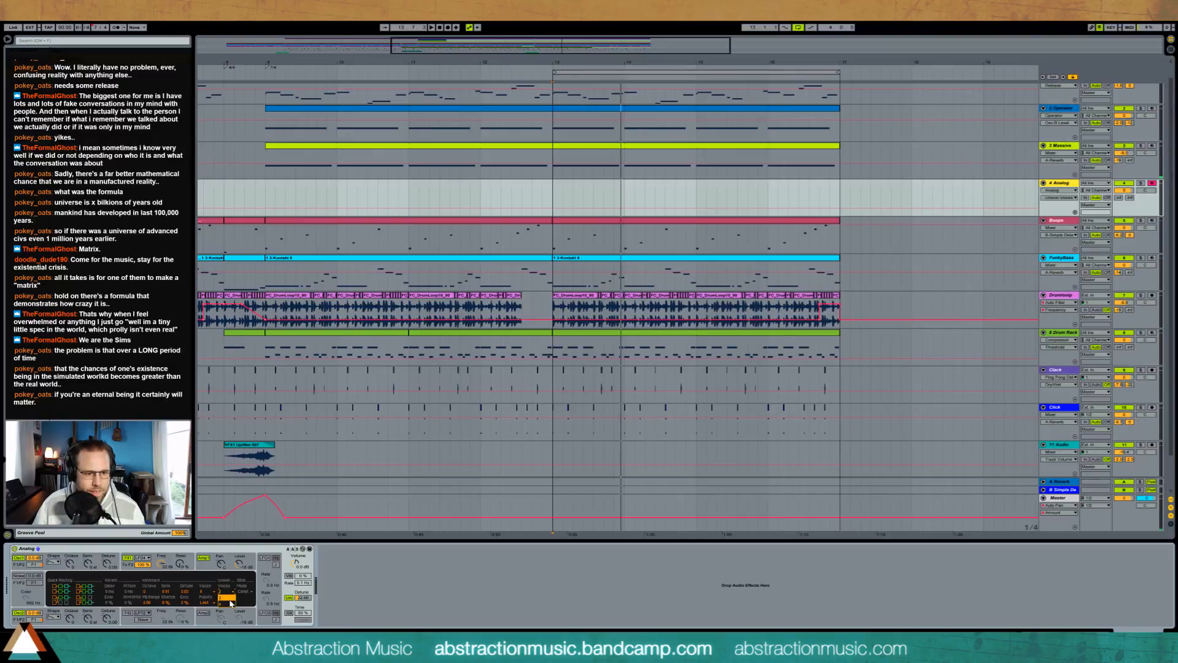
left_click(232, 604)
left_click(210, 594)
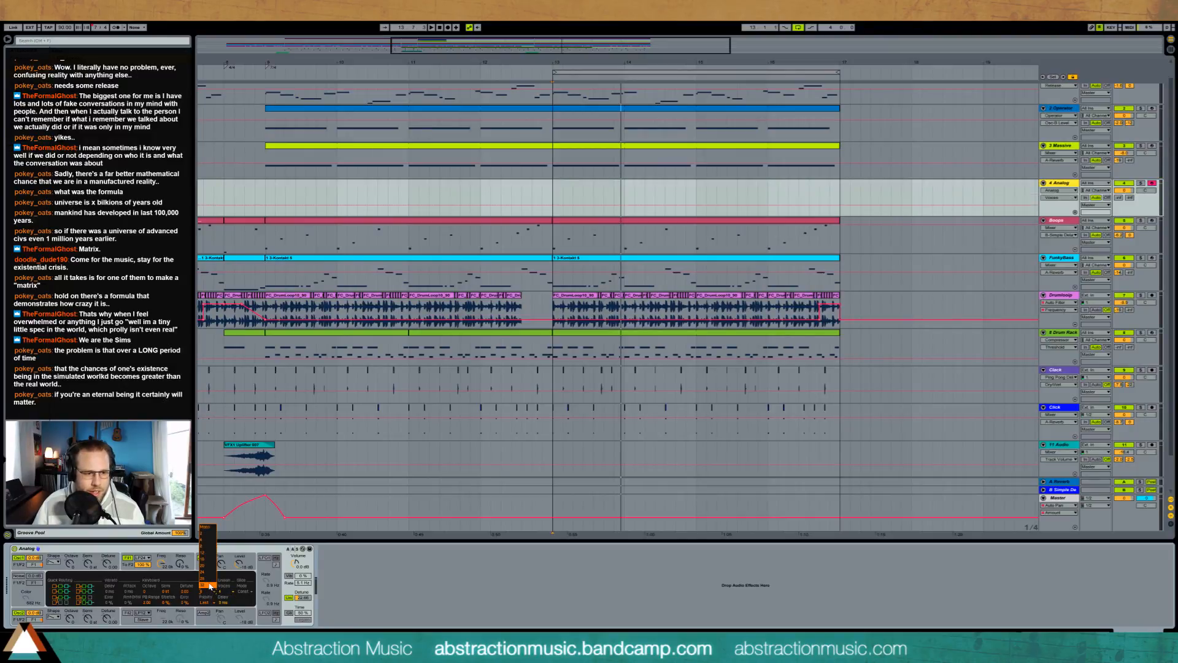
left_click(210, 585)
left_click(108, 563)
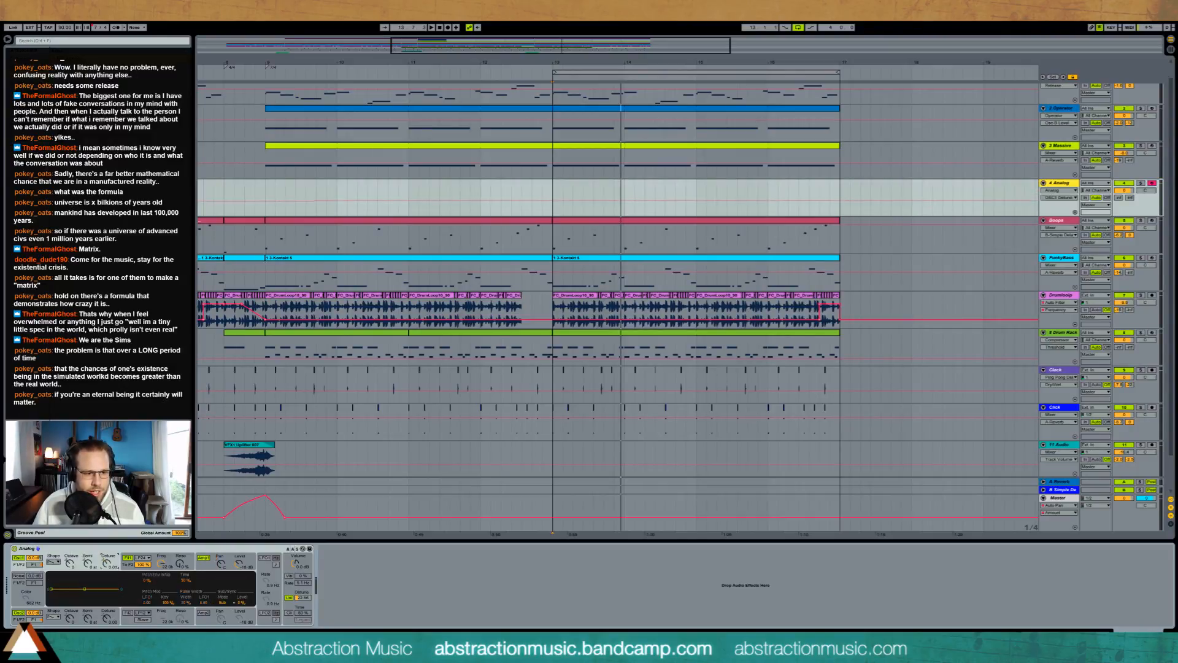
left_click_drag(107, 619, 106, 617)
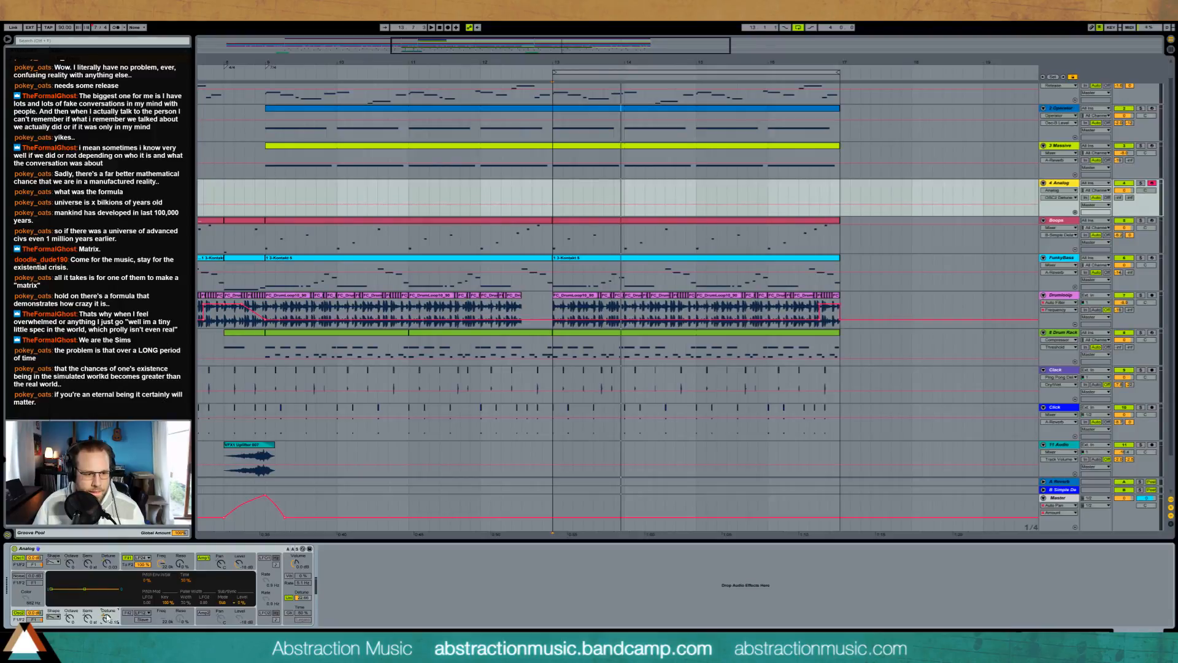
Step: Lower the frequency of Analog's first filter and adjust its resonance
left_click_drag(160, 562, 160, 563)
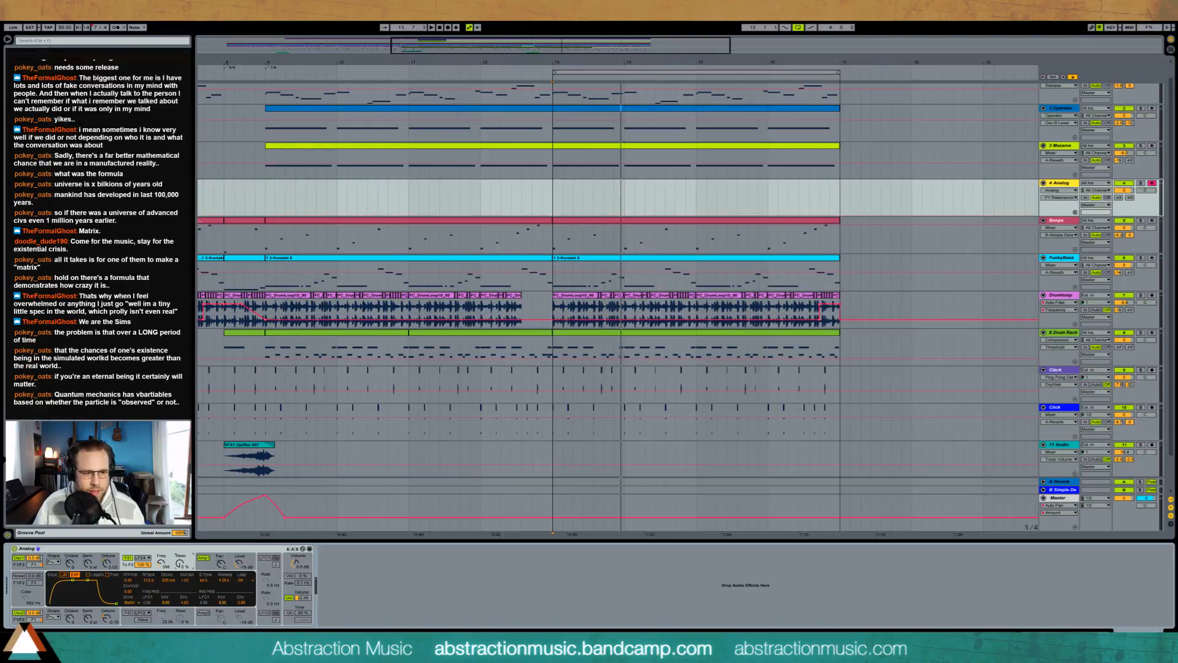
left_click_drag(180, 564, 180, 558)
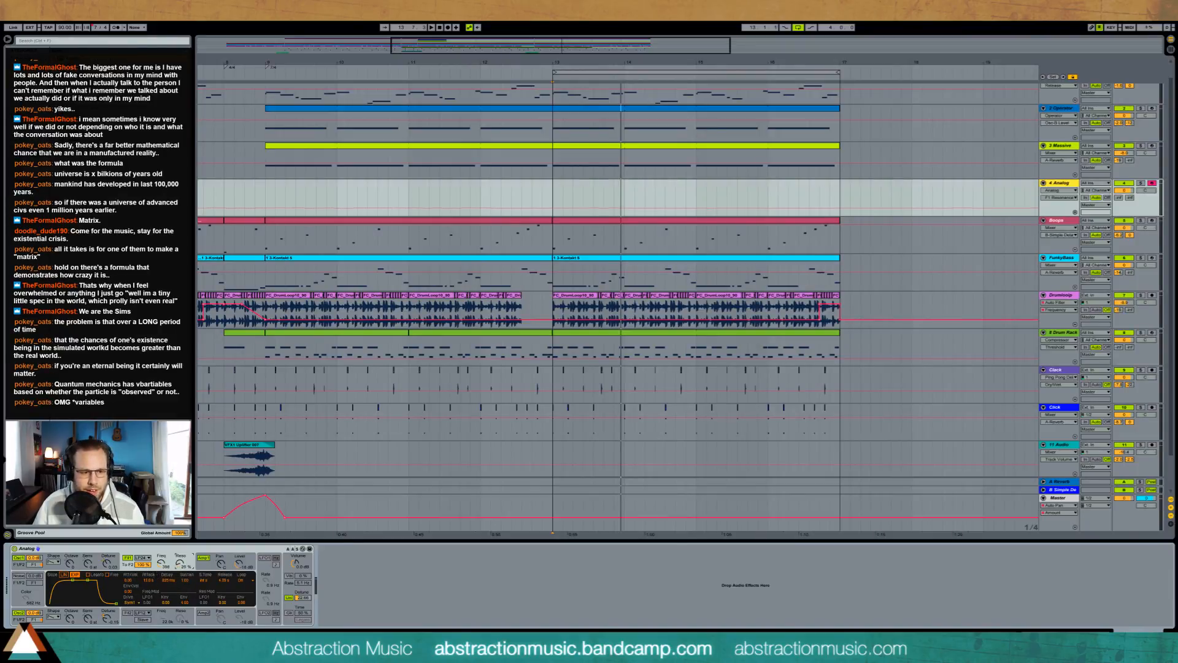
left_click(162, 563)
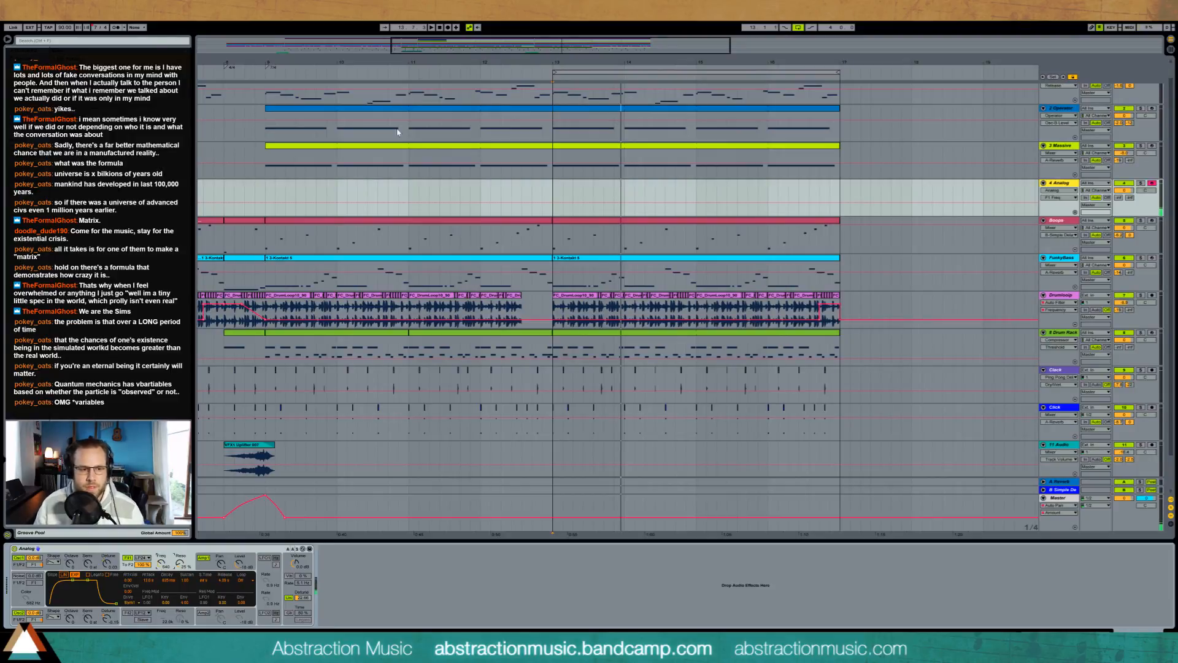
Step: Record a part of four sustained chords on the Analog track from bar 13 to bar 17
key("space")
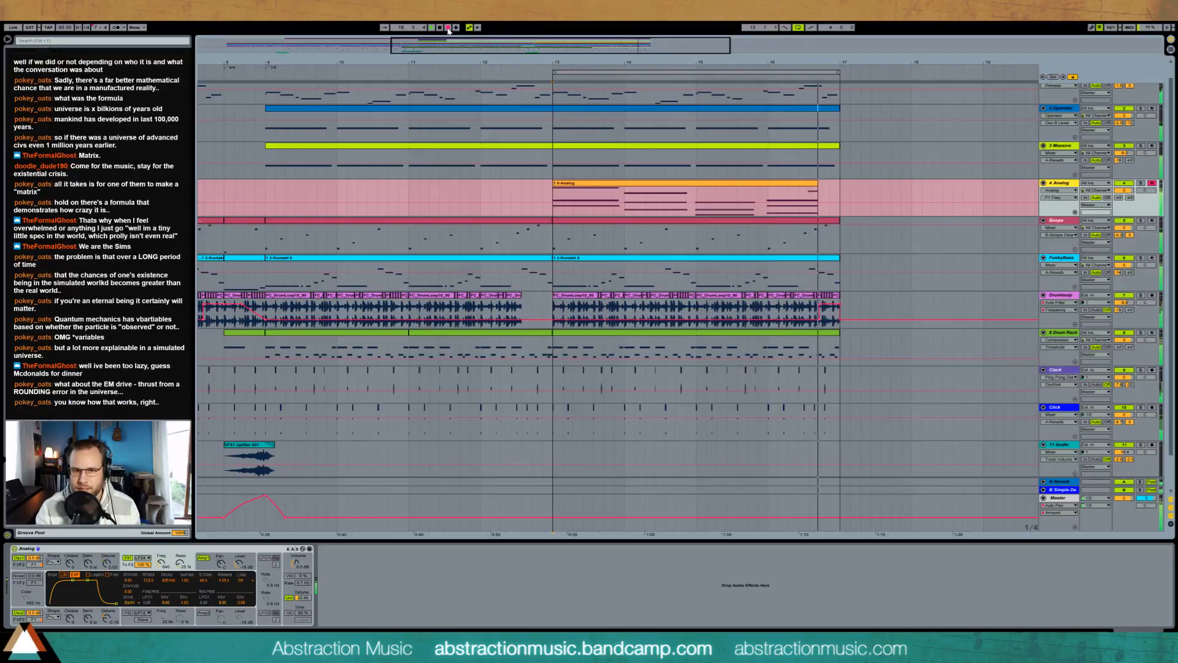
left_click(448, 27)
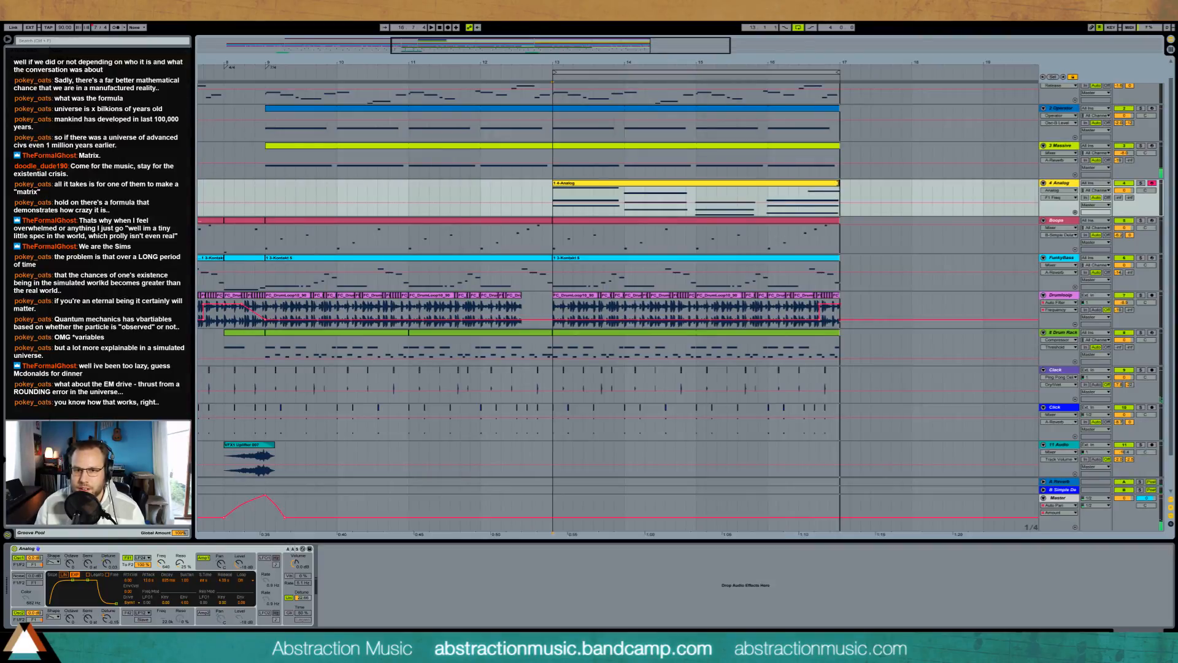
left_click(838, 183)
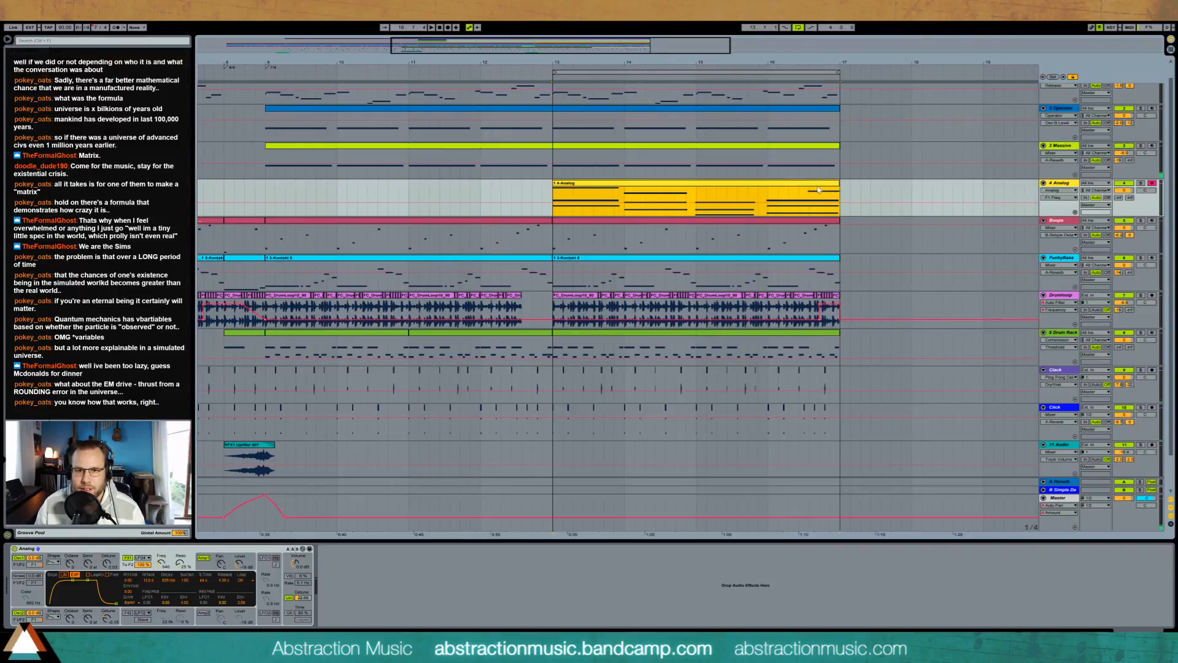
Step: Lower the velocities of the two upper notes in the first Analog chord and play the result
double_click(611, 191)
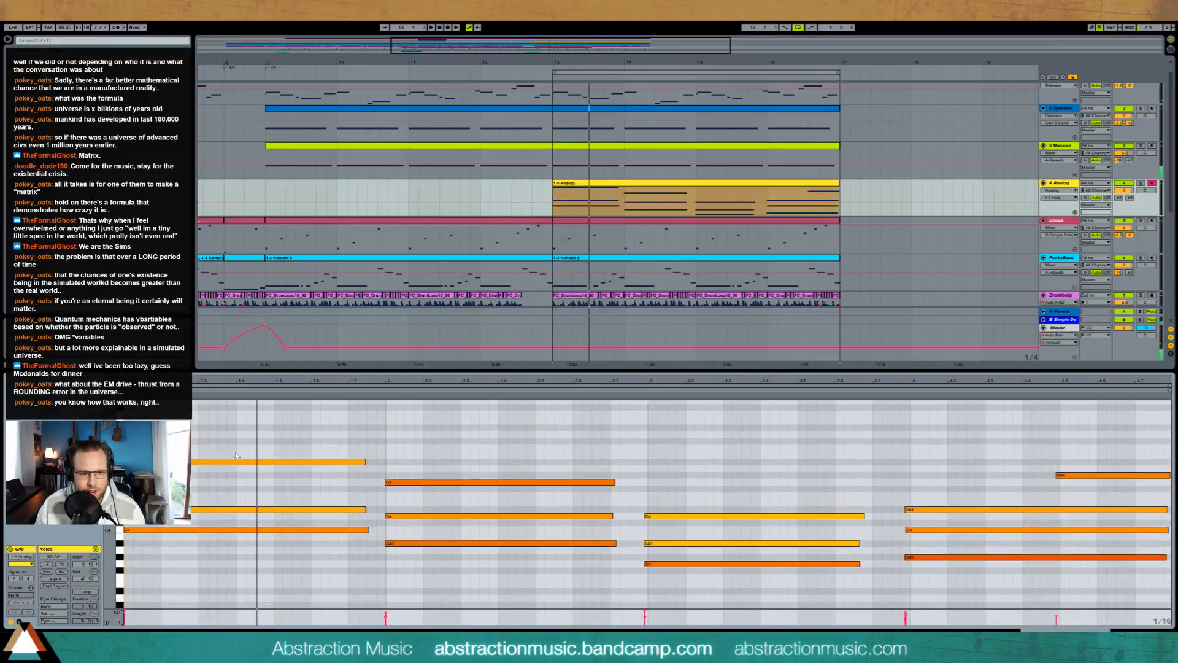
left_click(244, 461)
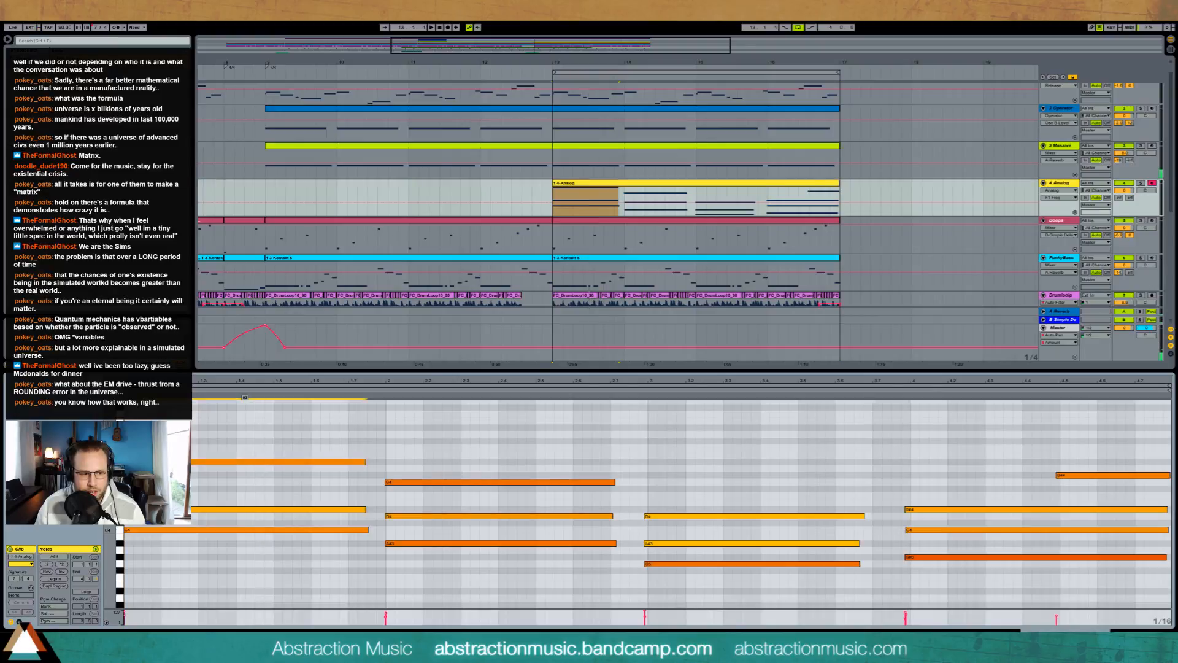
left_click(243, 511)
left_click_drag(245, 510, 246, 521)
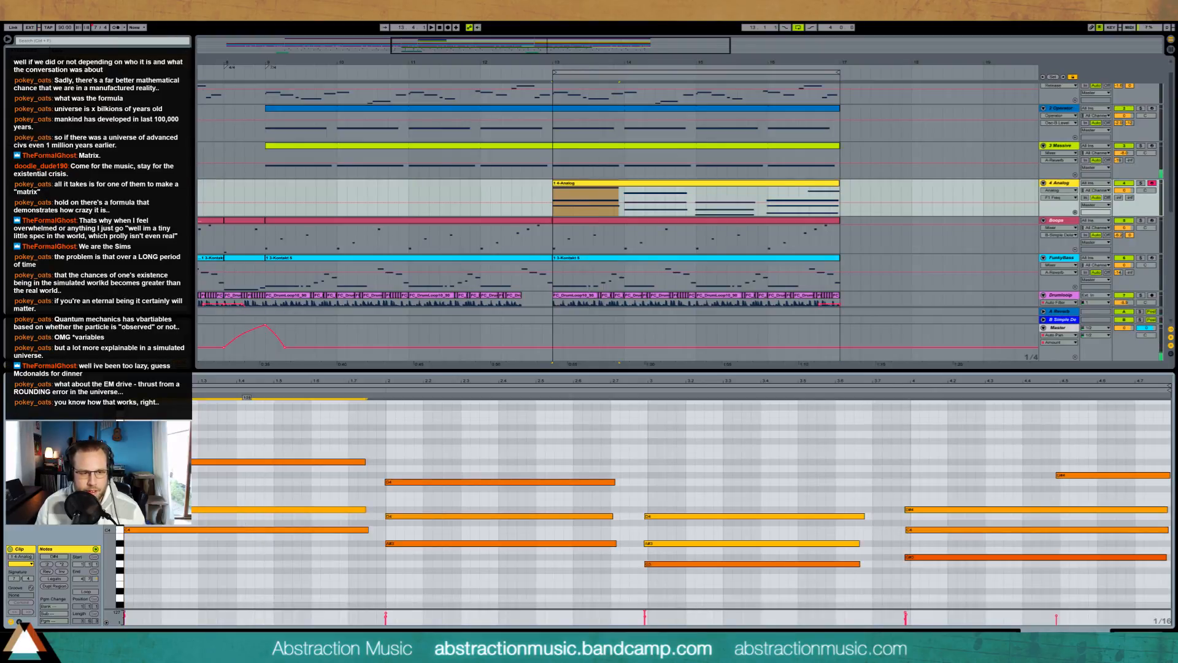
key("space")
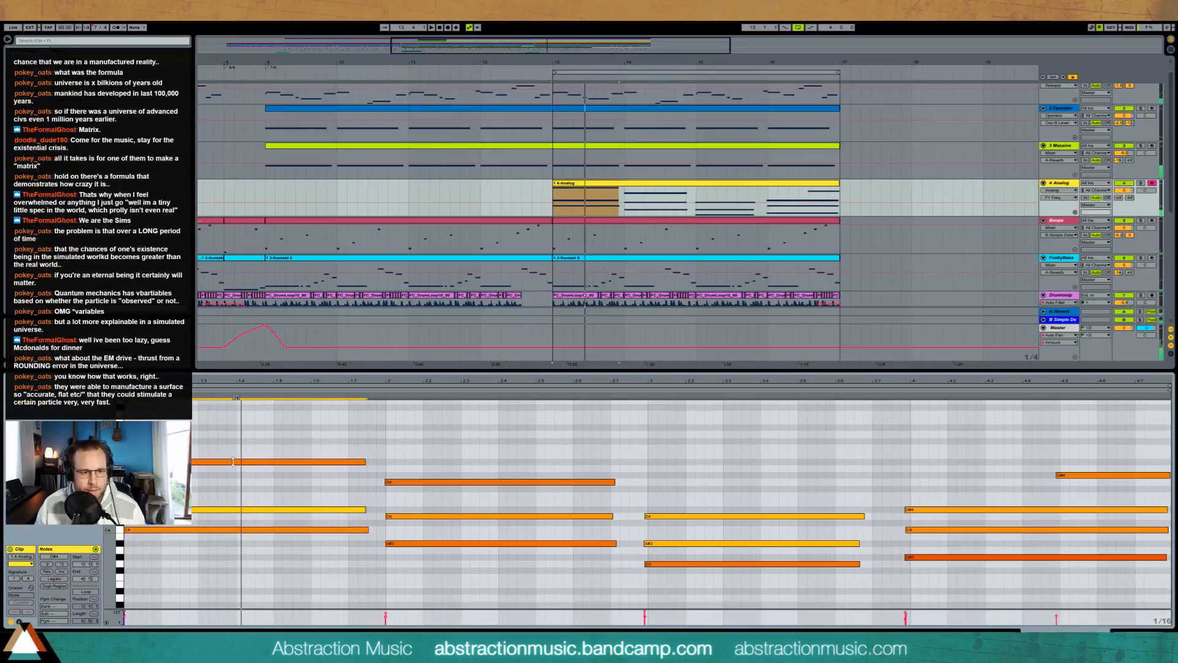
key("space")
left_click_drag(233, 461, 233, 479)
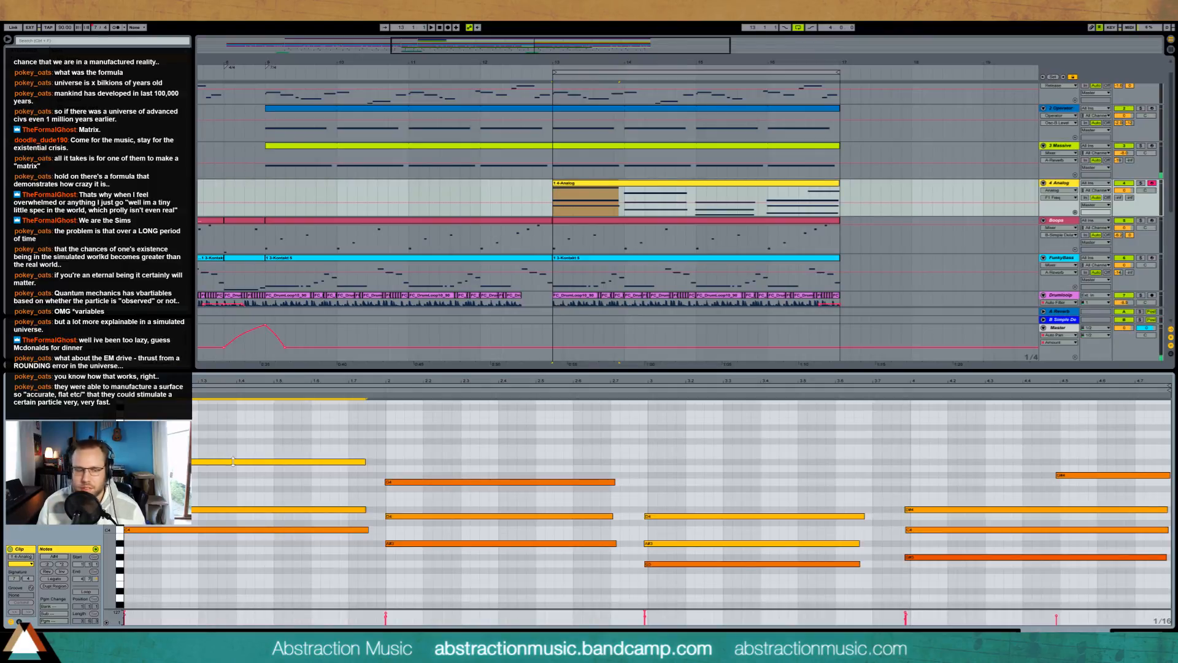
key("space")
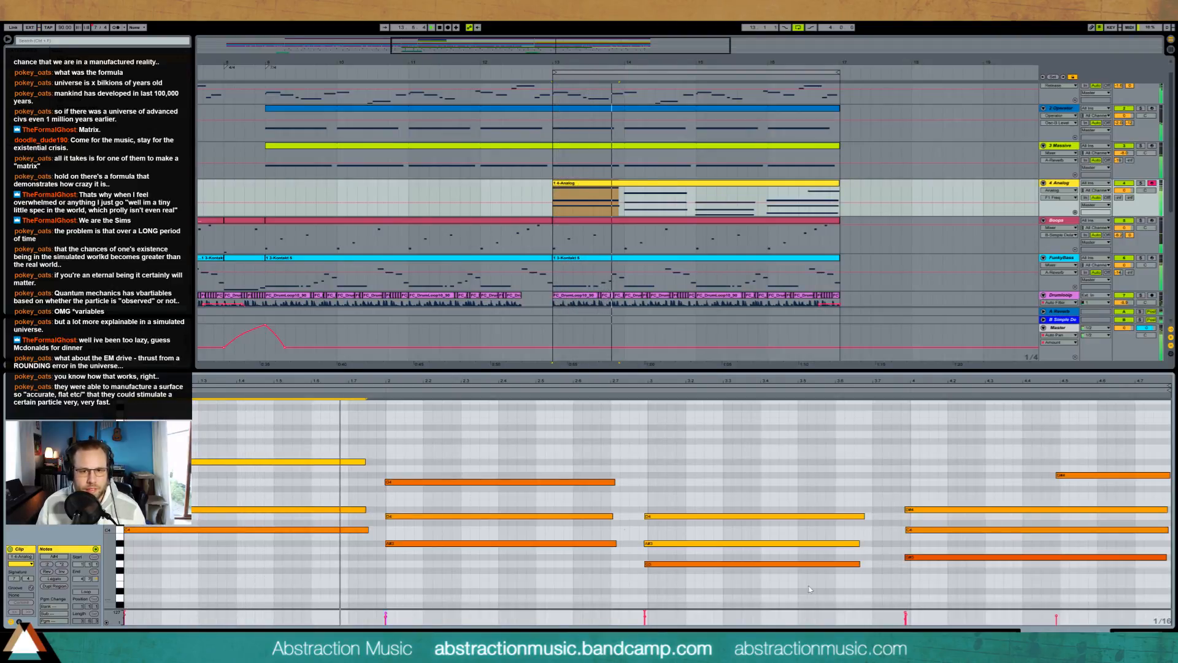
Step: Raise Analog's first filter frequency and adjust the track's Simple Delay send while the loop plays
key("shift+Tab")
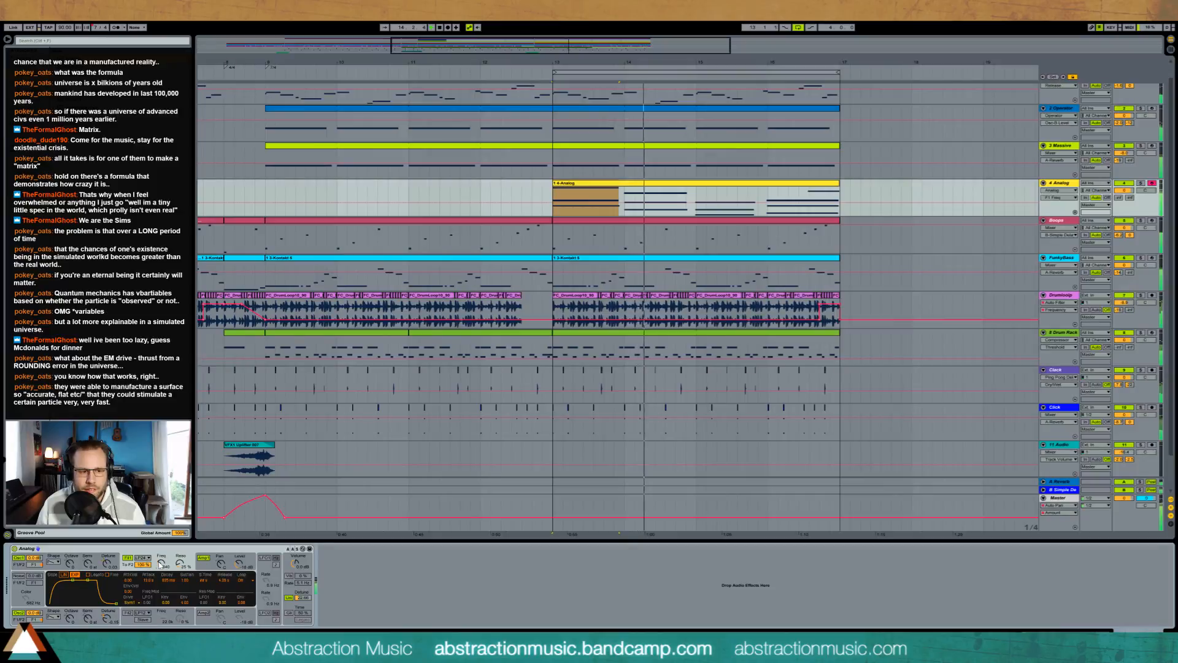
left_click_drag(161, 565, 161, 533)
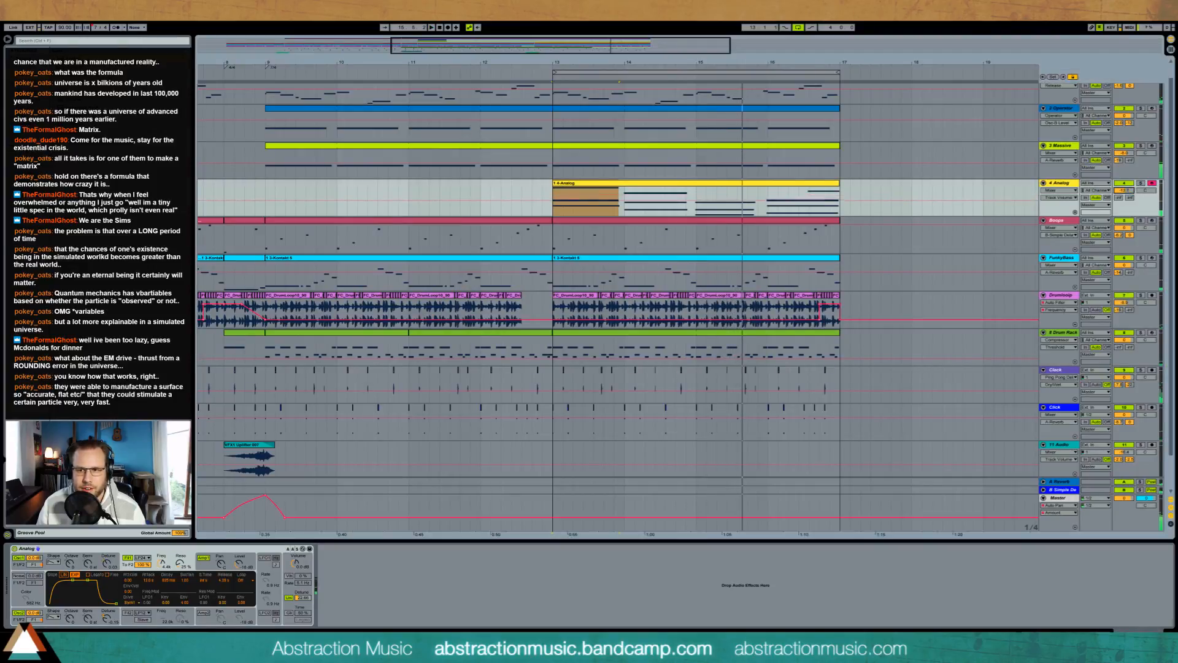
left_click_drag(1119, 197, 1130, 151)
key("space")
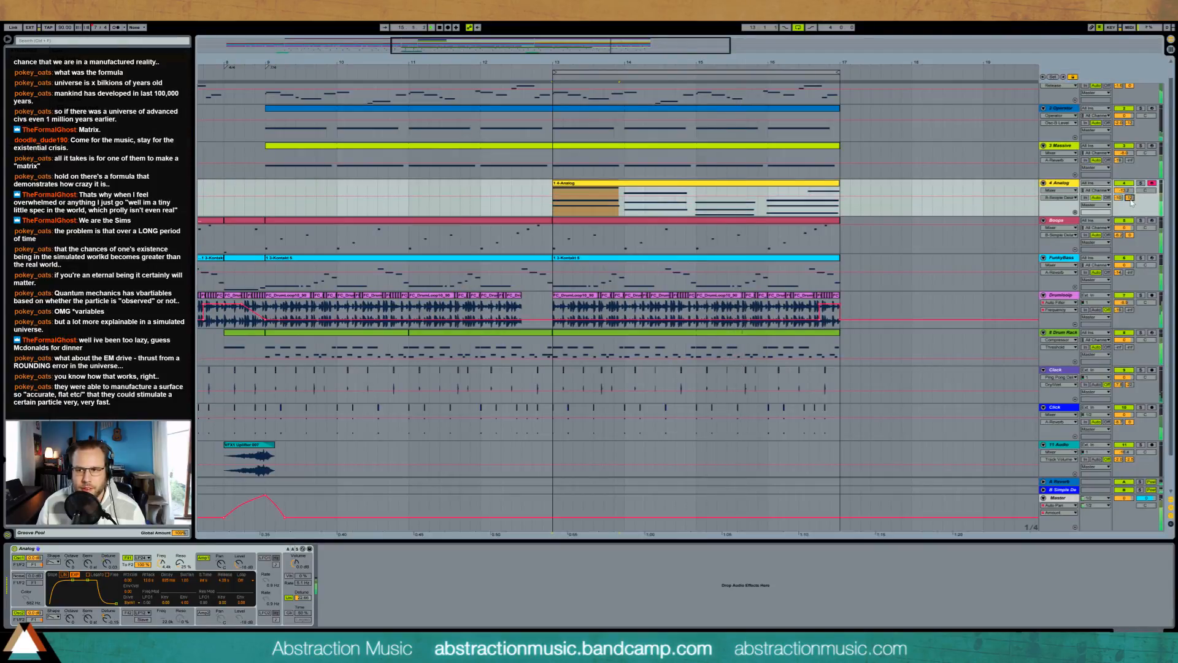
Step: Adjust the Analog track's Reverb send and reshape Analog's first filter with a lower frequency and more envelope modulation
left_click_drag(1129, 197, 1117, 203)
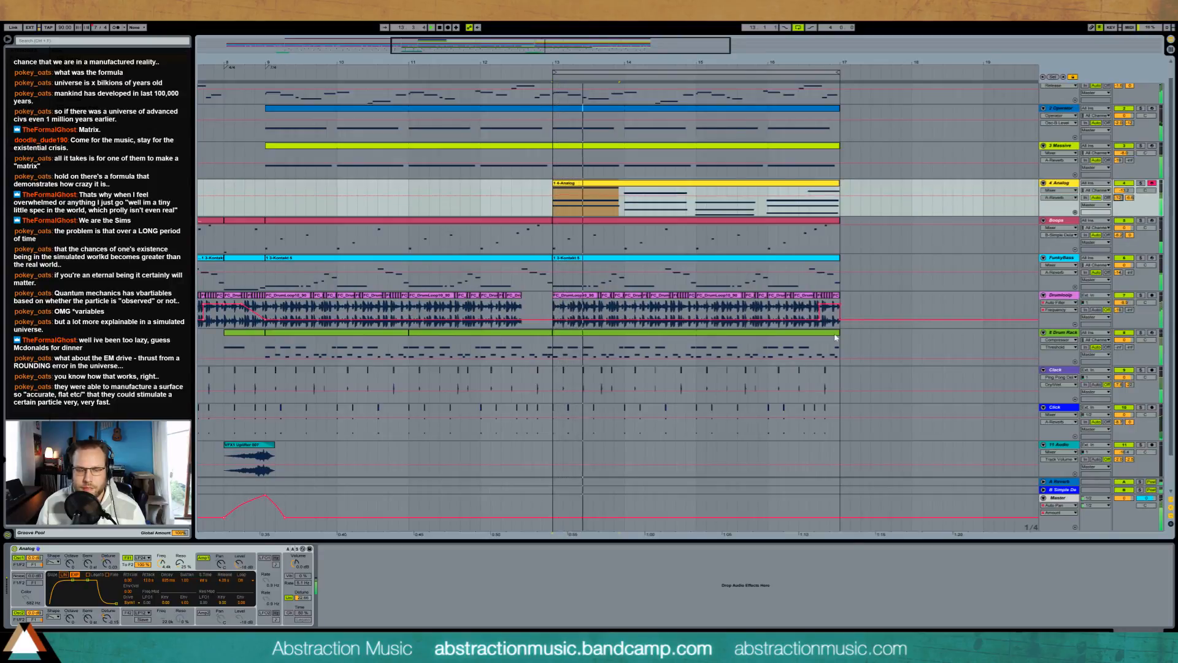
left_click_drag(186, 603, 185, 552)
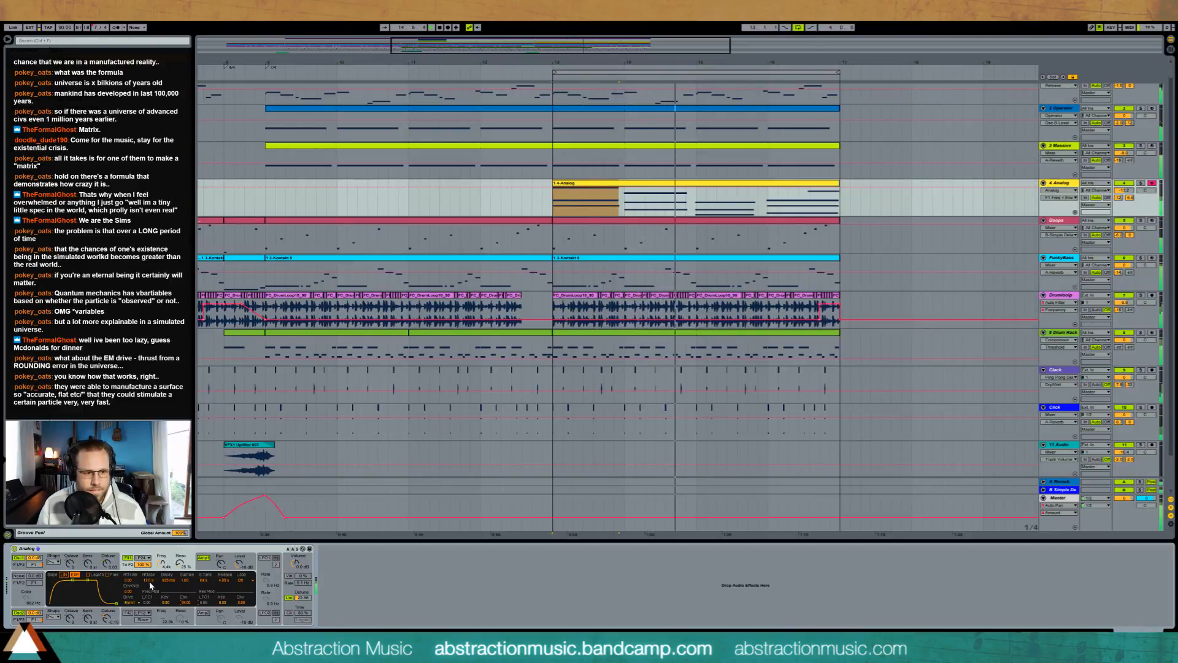
left_click_drag(153, 580, 183, 612)
left_click_drag(162, 570, 184, 608)
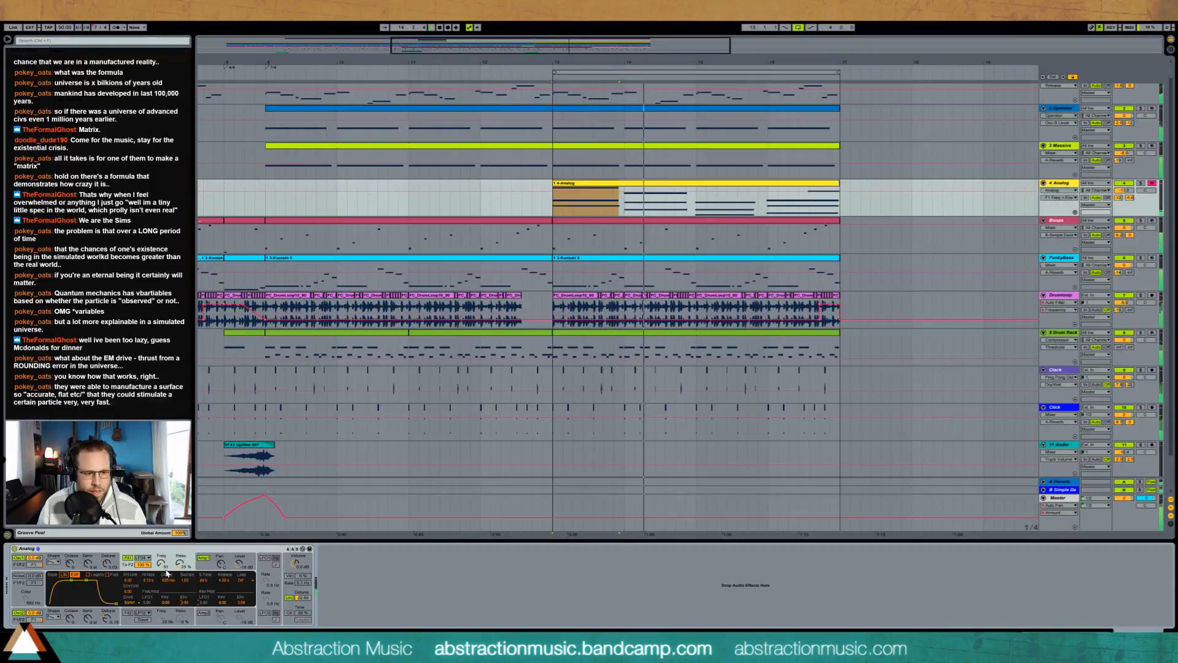
left_click_drag(162, 564, 162, 555)
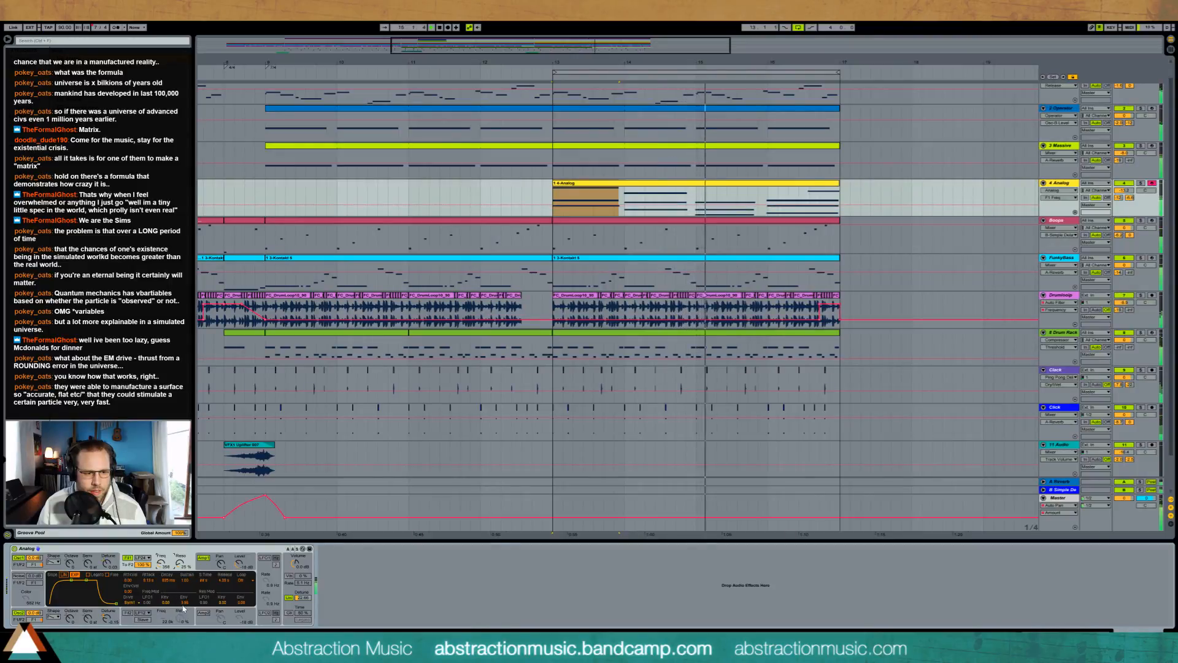
left_click_drag(184, 603, 184, 605)
left_click_drag(162, 562, 162, 566)
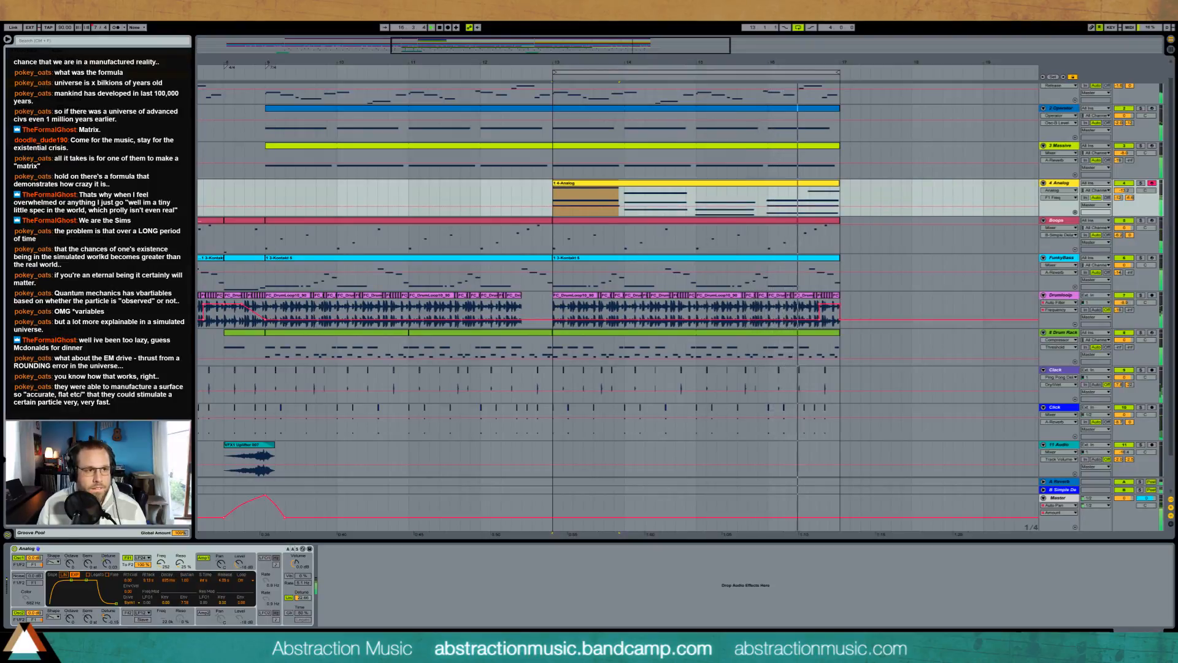
Step: Add an EQ Eight after Analog and insert an Auto Filter in band-pass mode between the two devices
left_click_drag(123, 159, 391, 595)
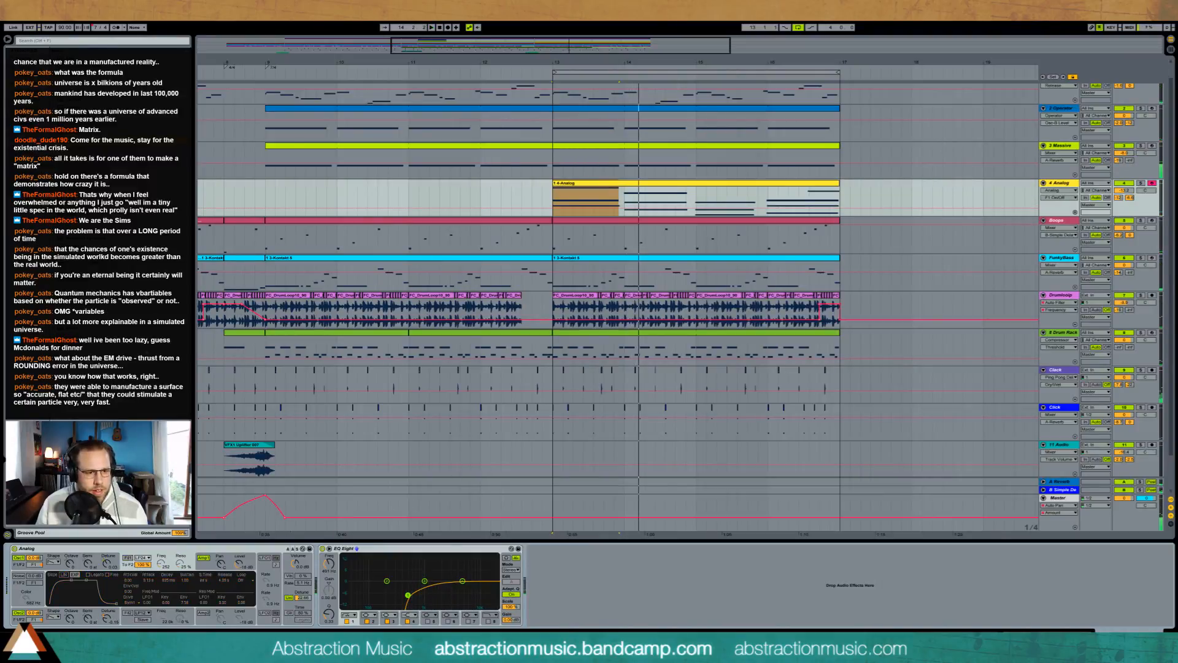
left_click_drag(98, 71, 318, 566)
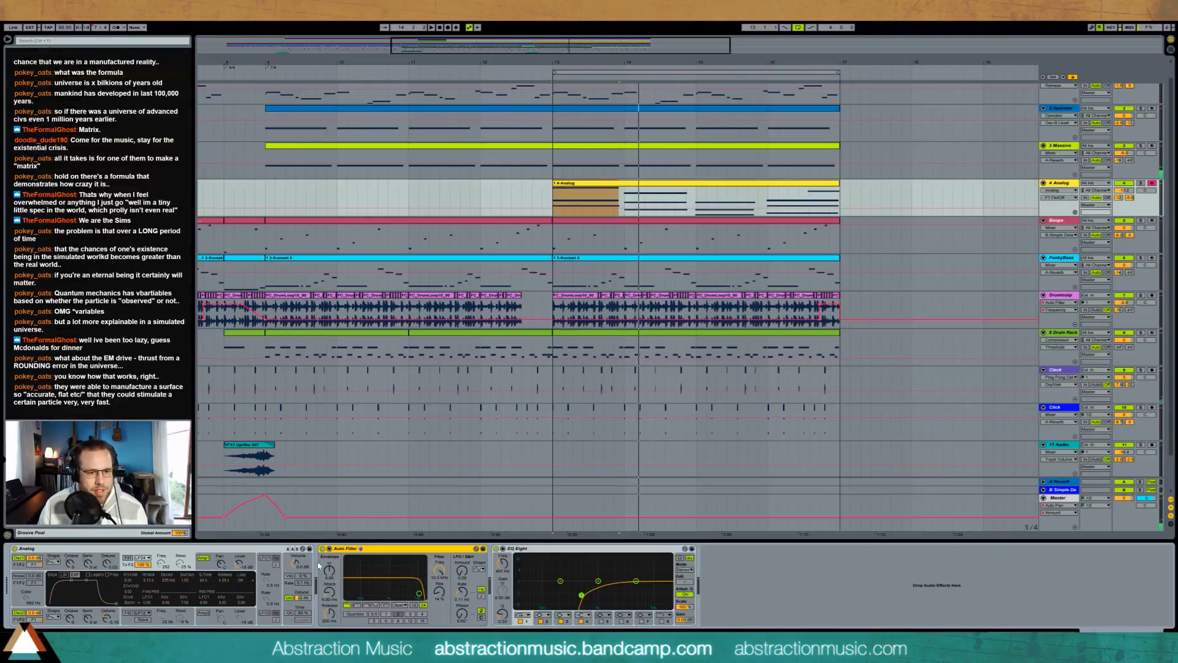
left_click(367, 605)
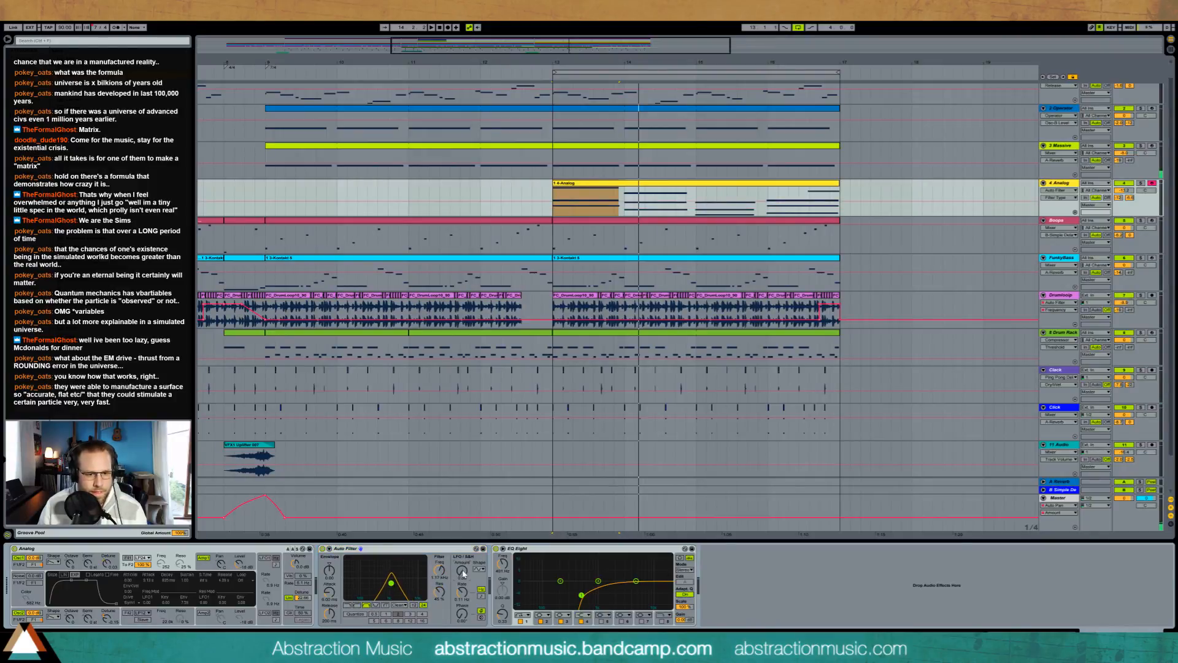
Step: Modulate the Auto Filter with its LFO, syncing the LFO rate to the tempo and adjusting its amount during playback
left_click_drag(463, 574, 462, 585)
left_click(481, 570)
left_click(482, 595)
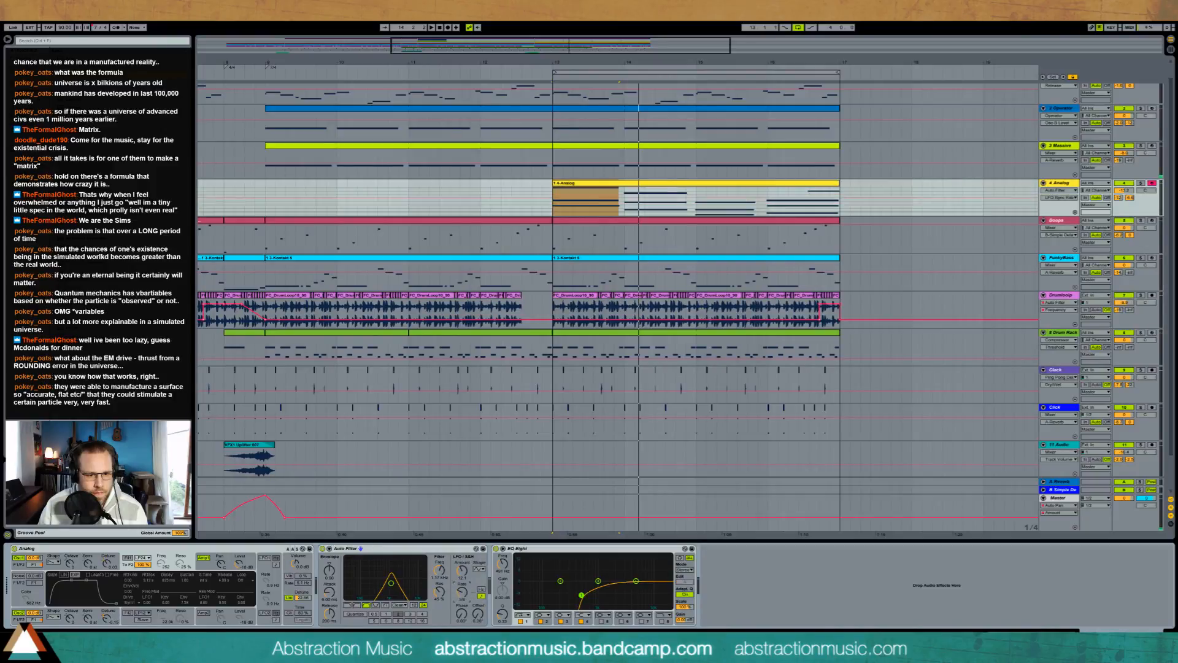
key("space")
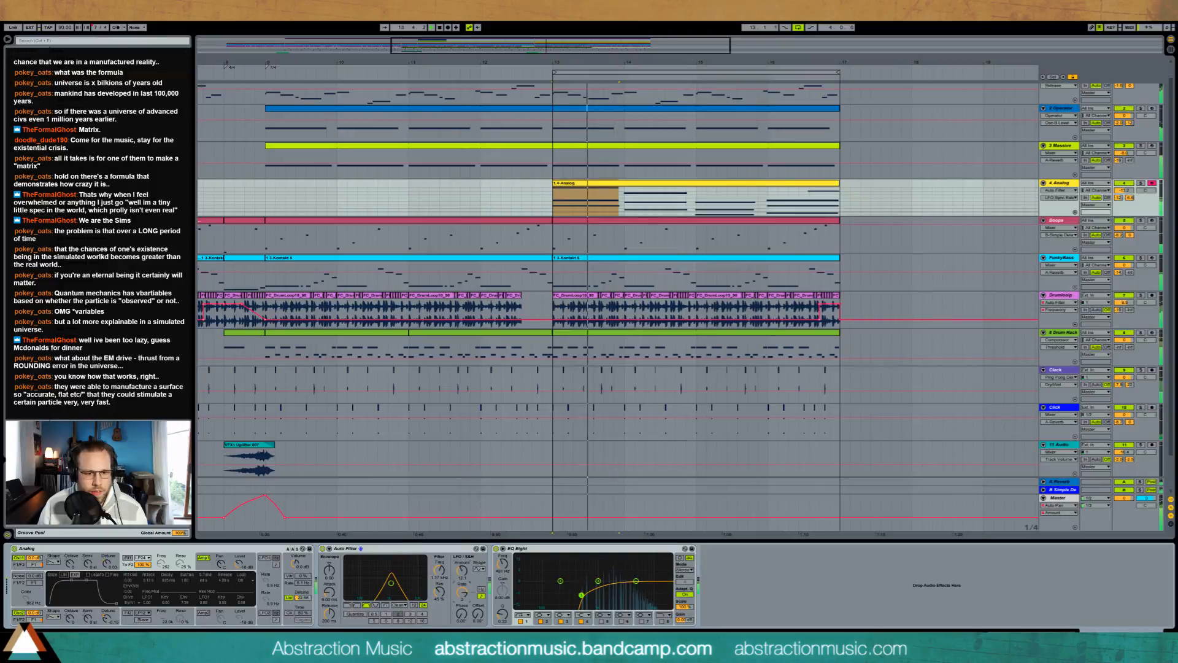
left_click_drag(462, 569, 461, 572)
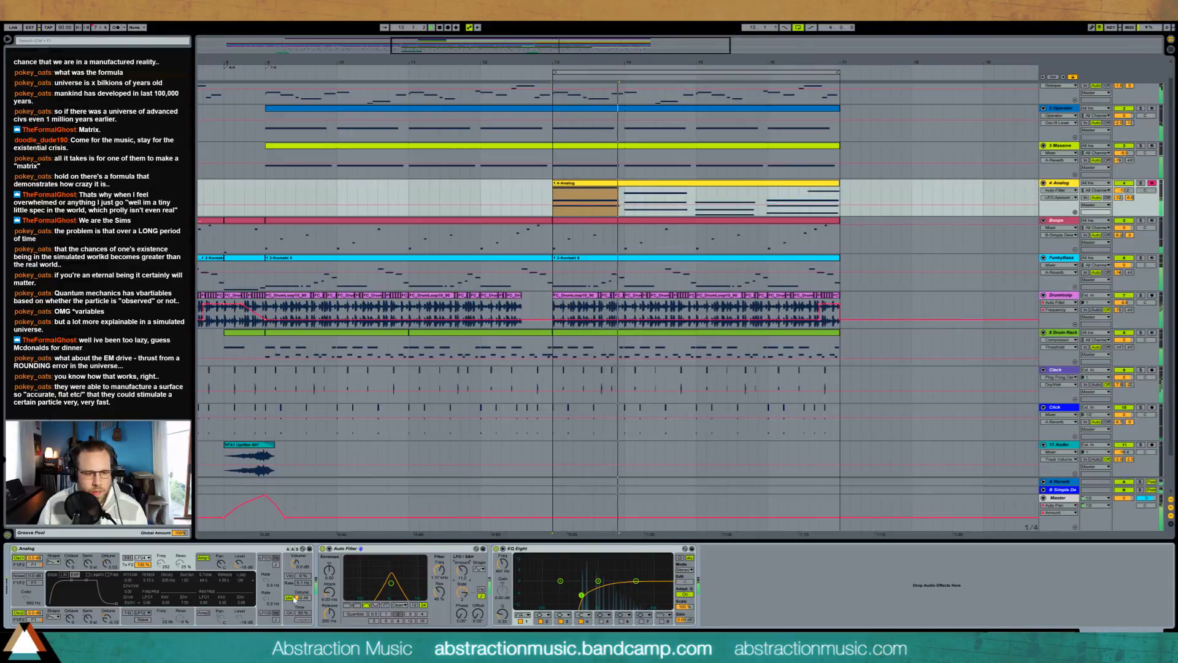
Step: Reshape Analog's first amplifier envelope and balance the Analog track's volume and Auto Filter frequency while the loop plays
left_click(210, 564)
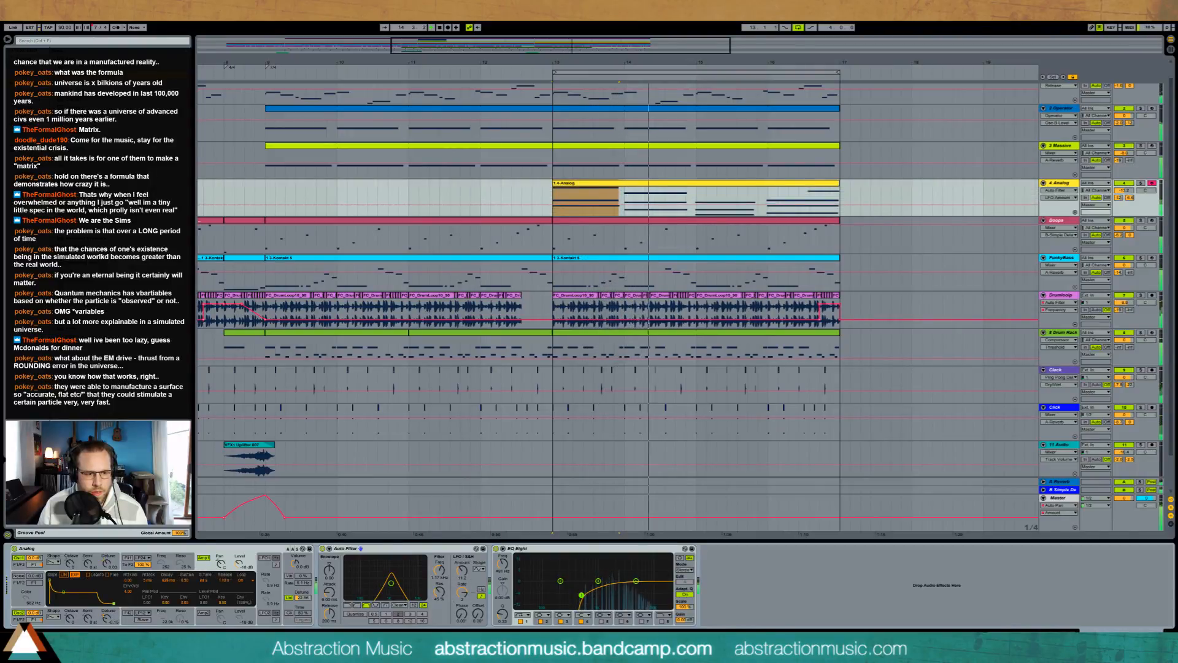
left_click_drag(69, 583, 112, 590)
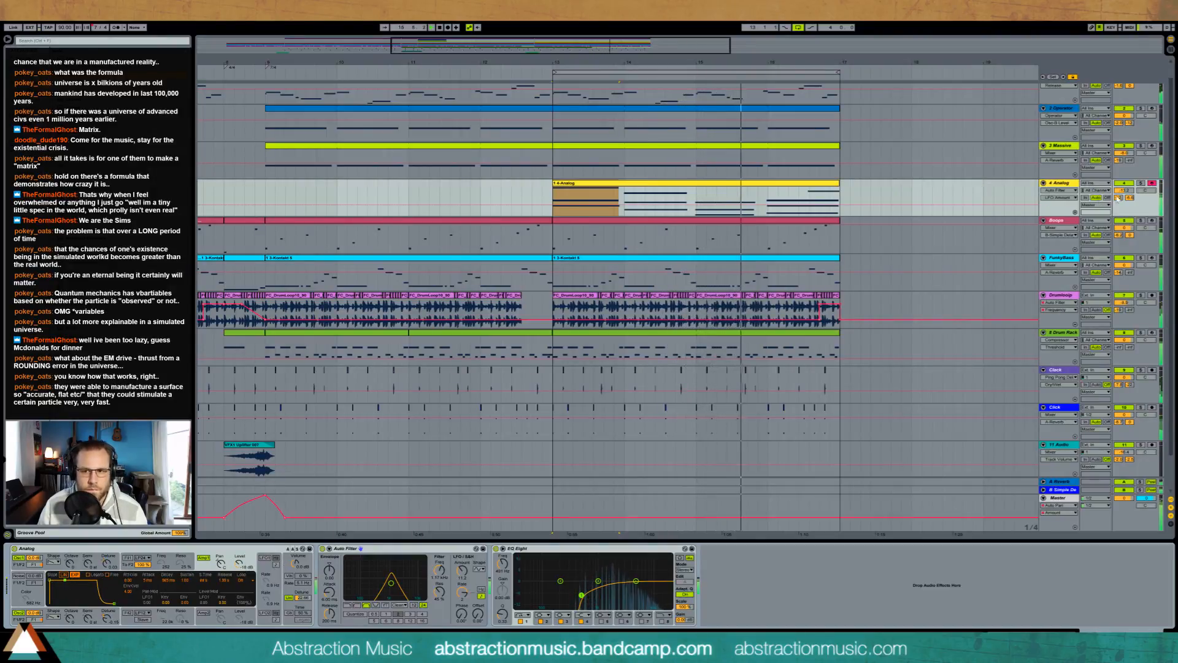
left_click_drag(1124, 190, 1124, 196)
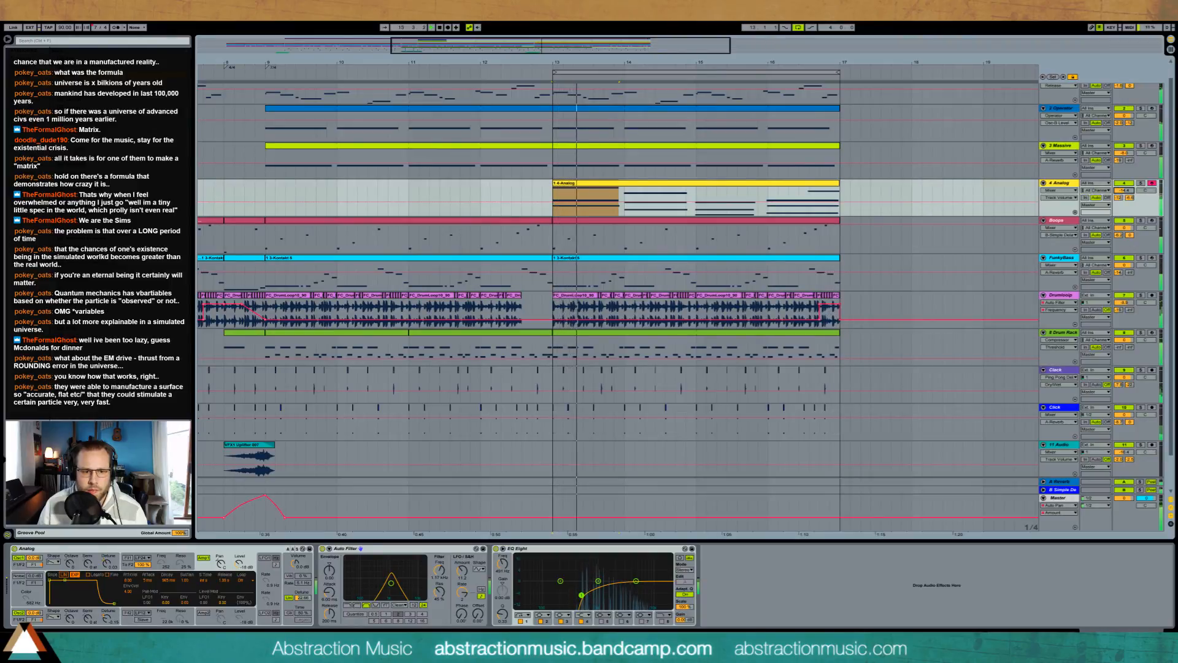
left_click_drag(391, 583, 392, 582)
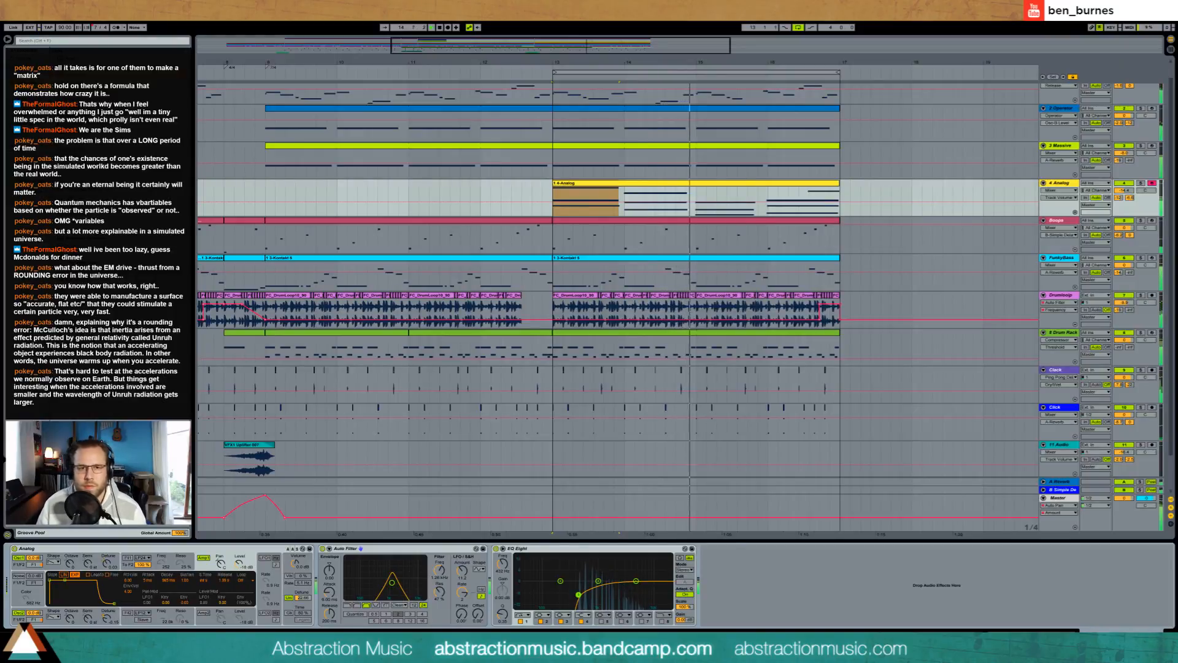
Step: Play the whole arrangement from bar 2 and again from bar 9 to review how the layers build up
left_click_drag(652, 65, 729, 41)
scroll(495, 89, "up", 1)
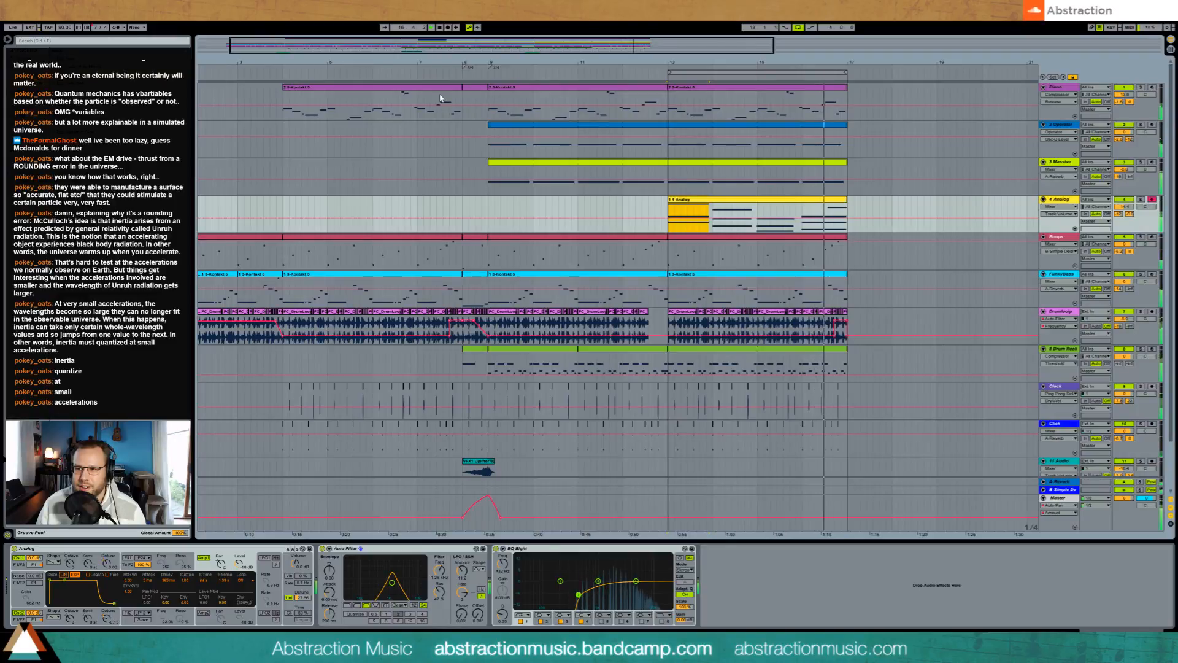
left_click_drag(462, 62, 507, 58)
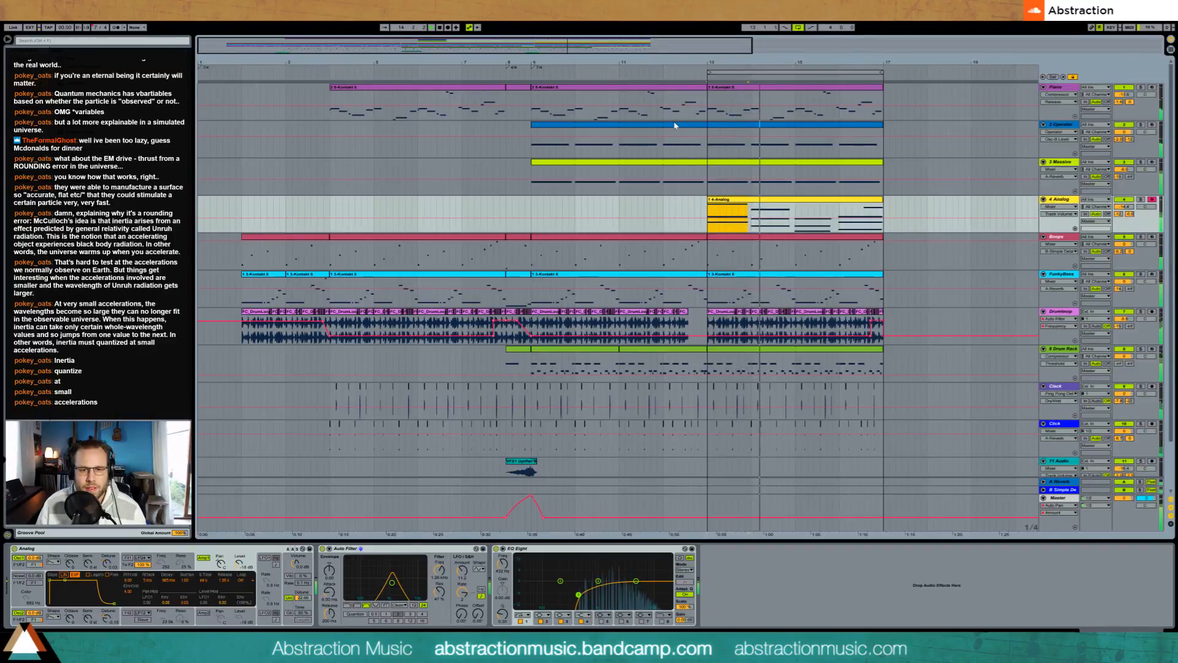
left_click(791, 204)
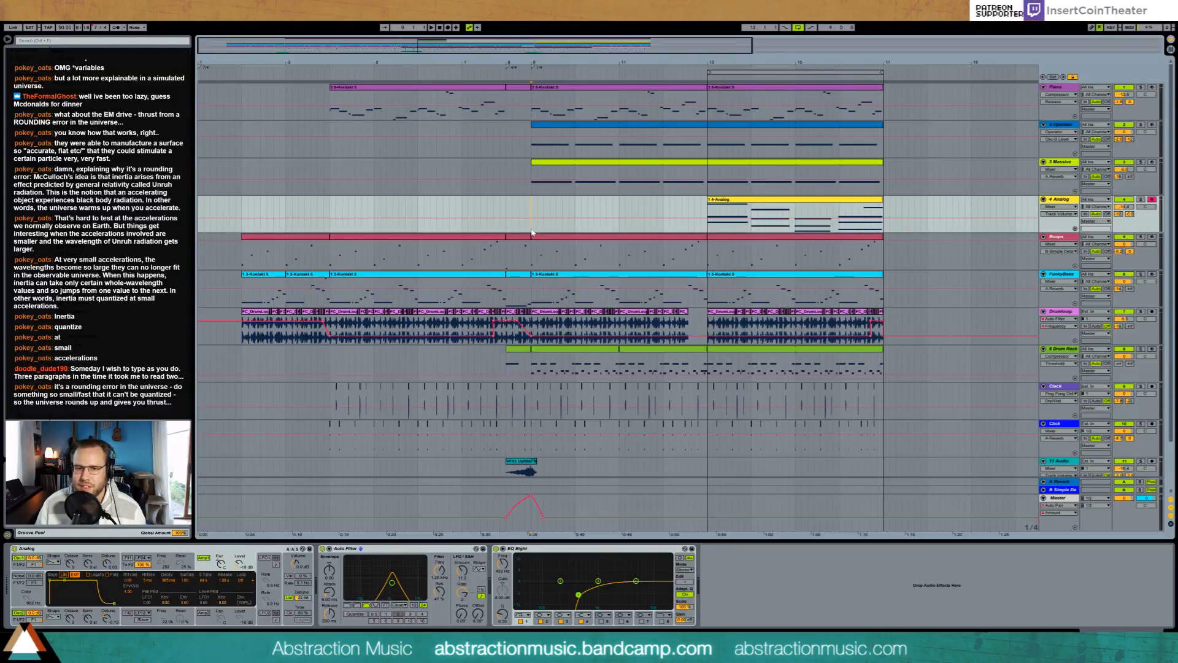
key("space")
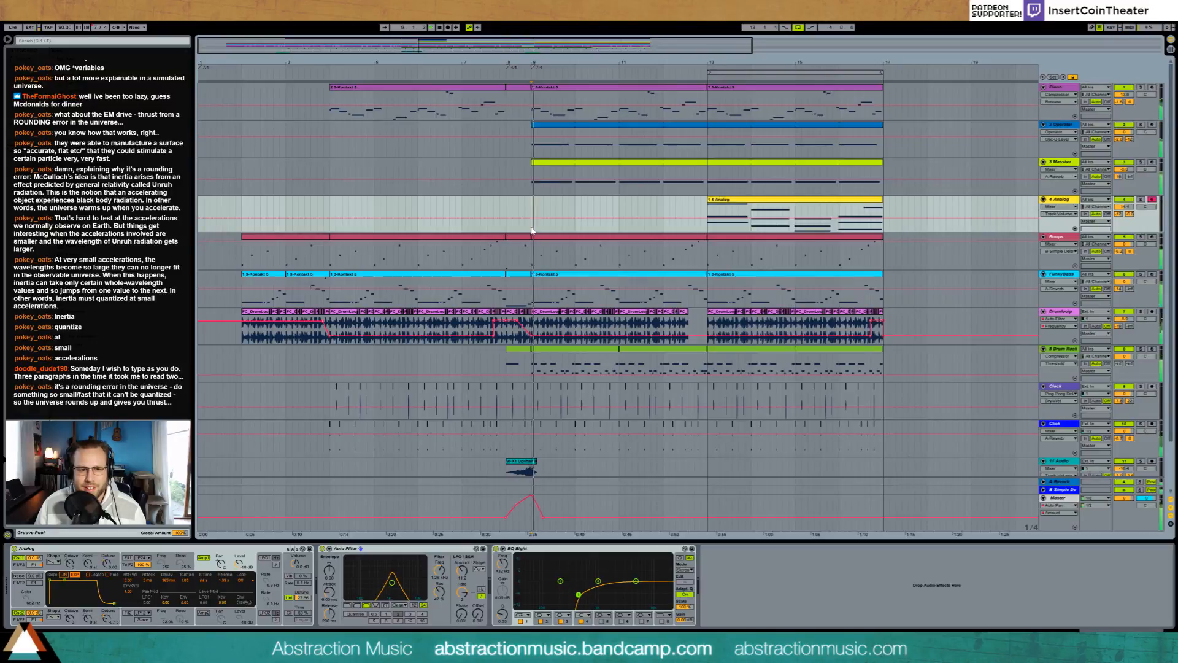
left_click(242, 208)
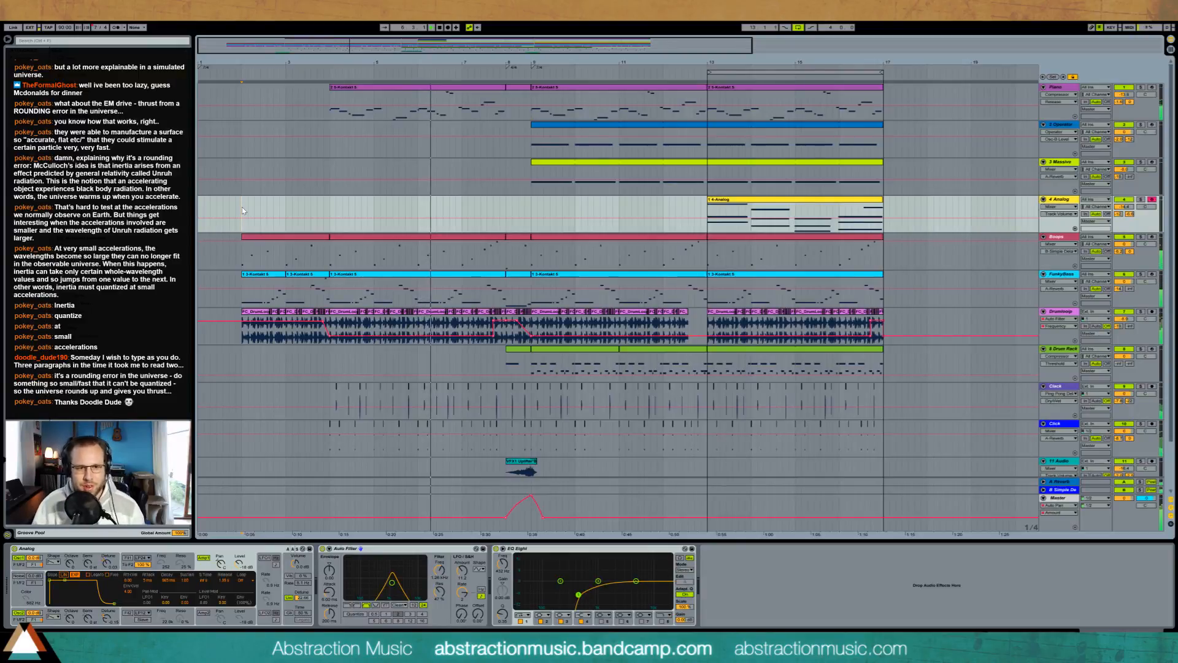
left_click(530, 258)
scroll(565, 266, "down", 2)
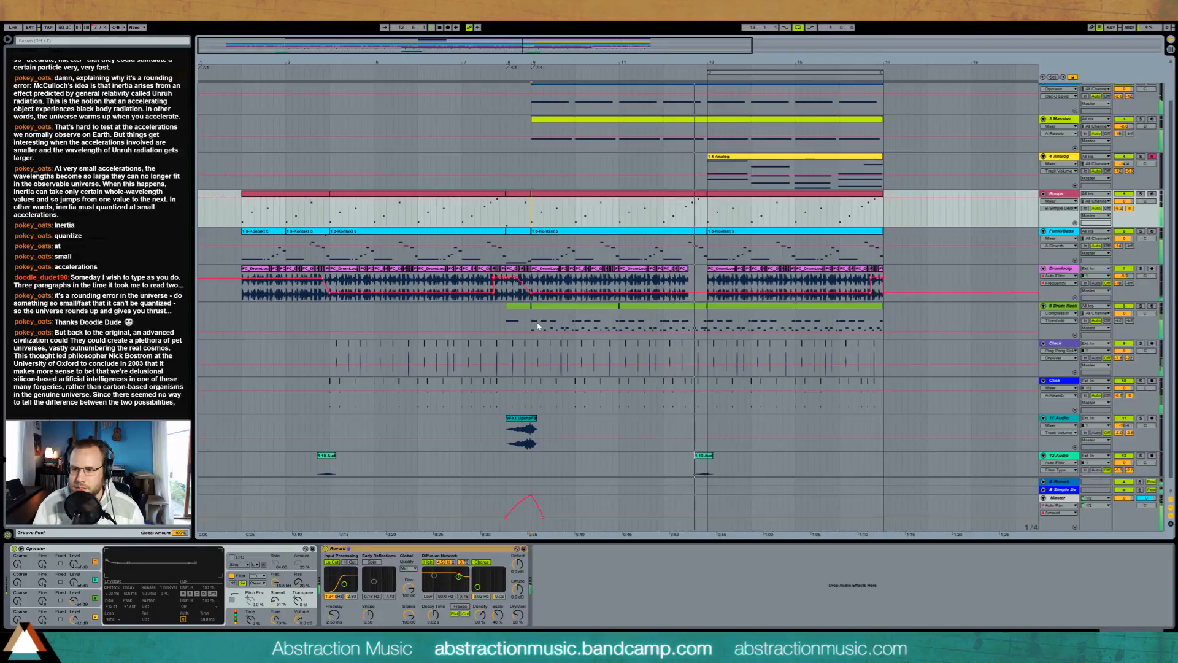
scroll(767, 202, "up", 3)
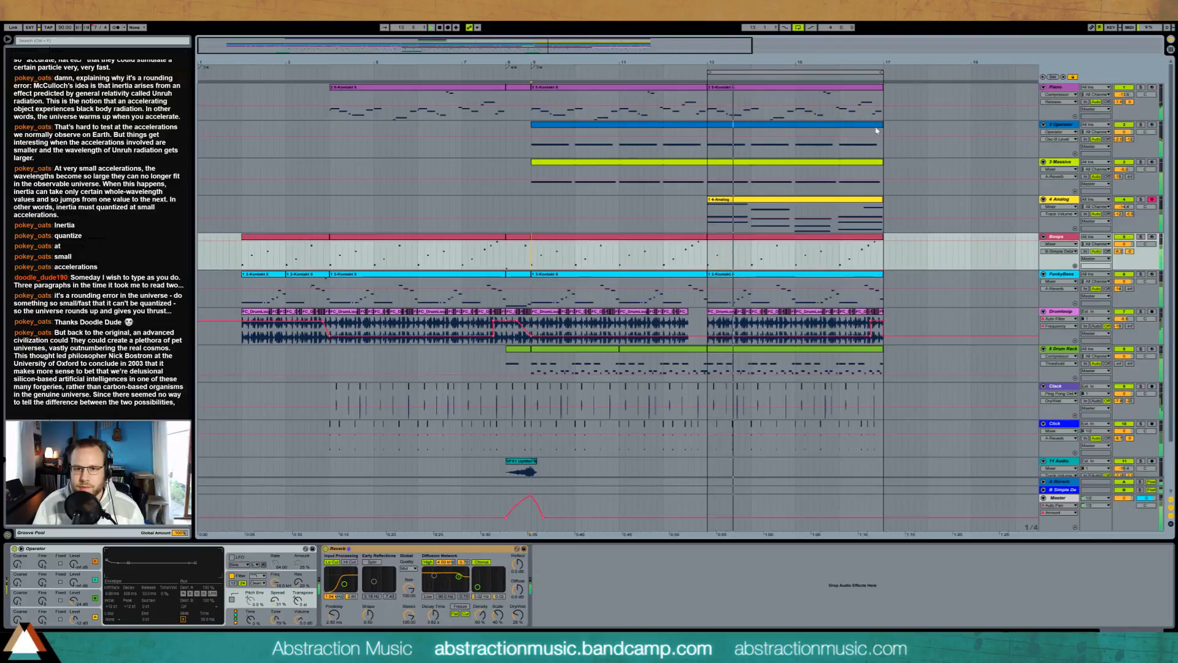
Step: Shorten the Operator clip to end at bar 13 and open the Piano clip that starts at bar 13
left_click_drag(882, 125, 707, 126)
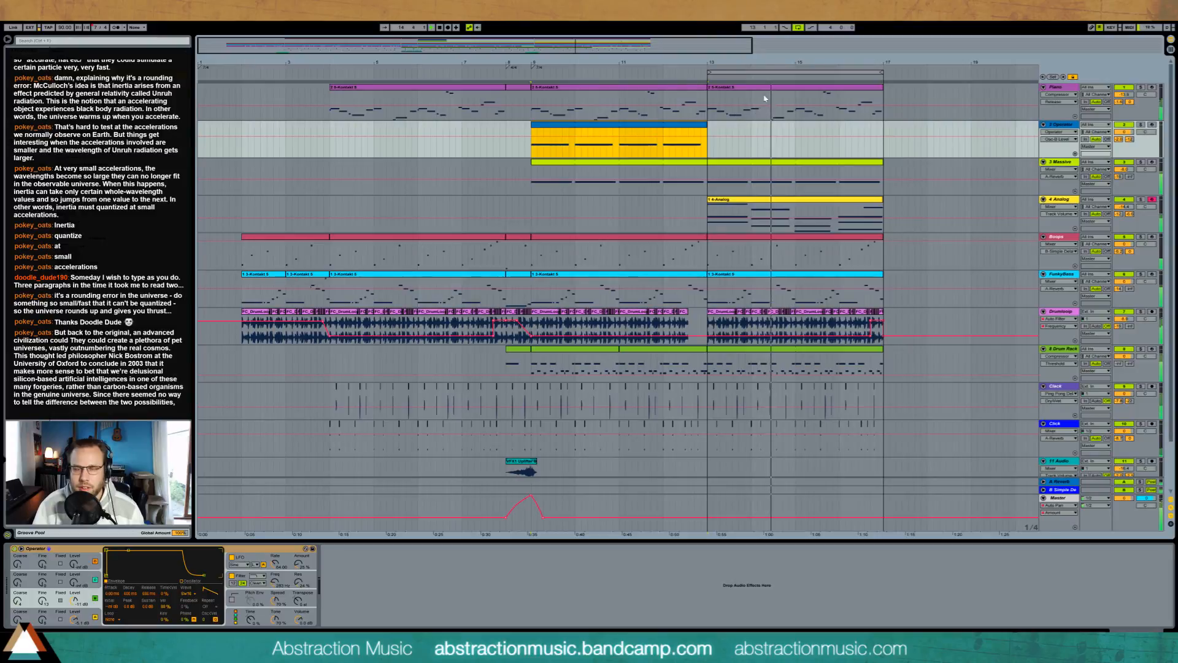
key("space")
double_click(736, 87)
key("space")
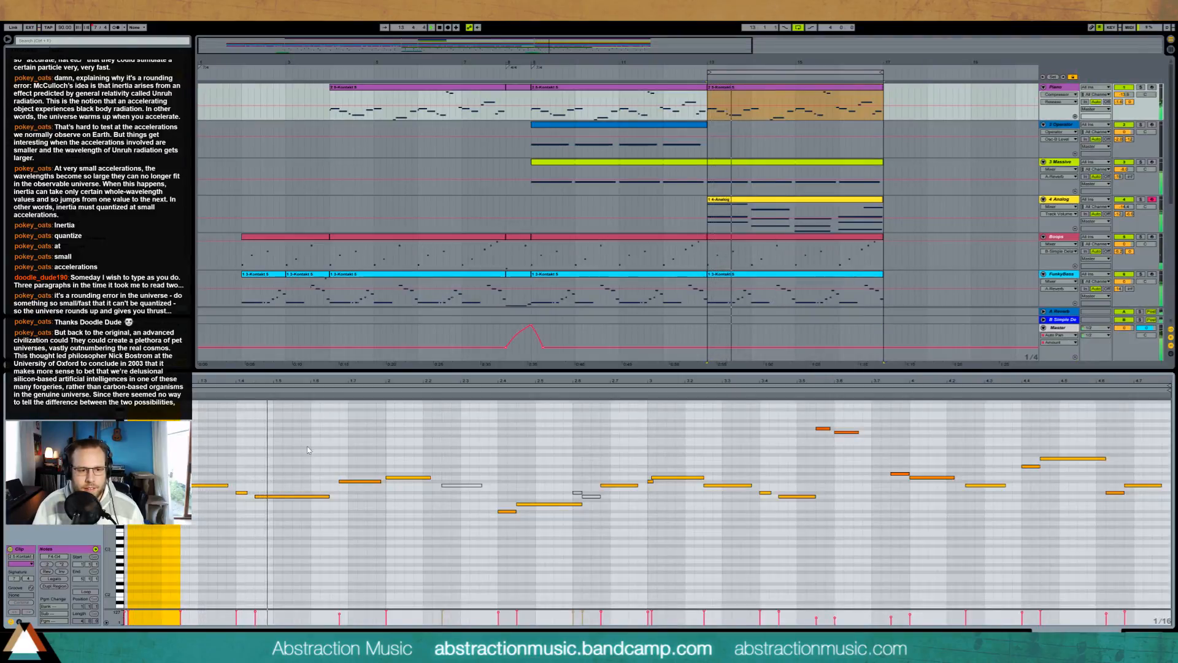
Step: Add a two-note descending figure high above the melody late in the first bar of the Piano clip
double_click(286, 422)
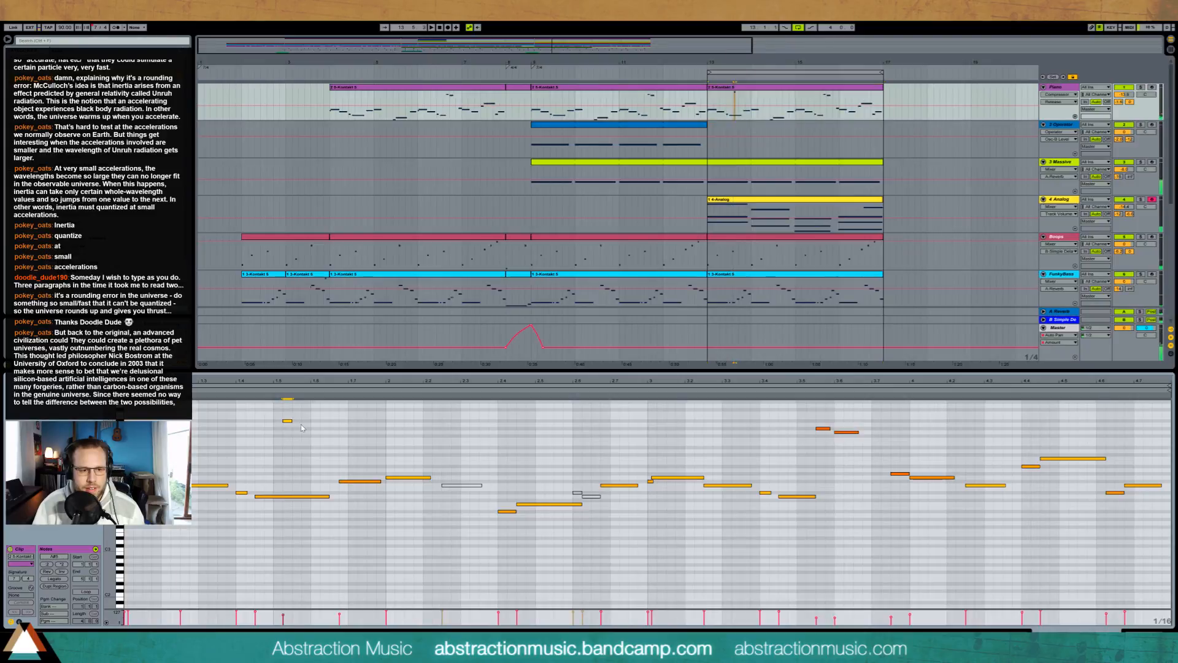
key("Up")
key("Up")
key("Up")
key("Up")
key("Up")
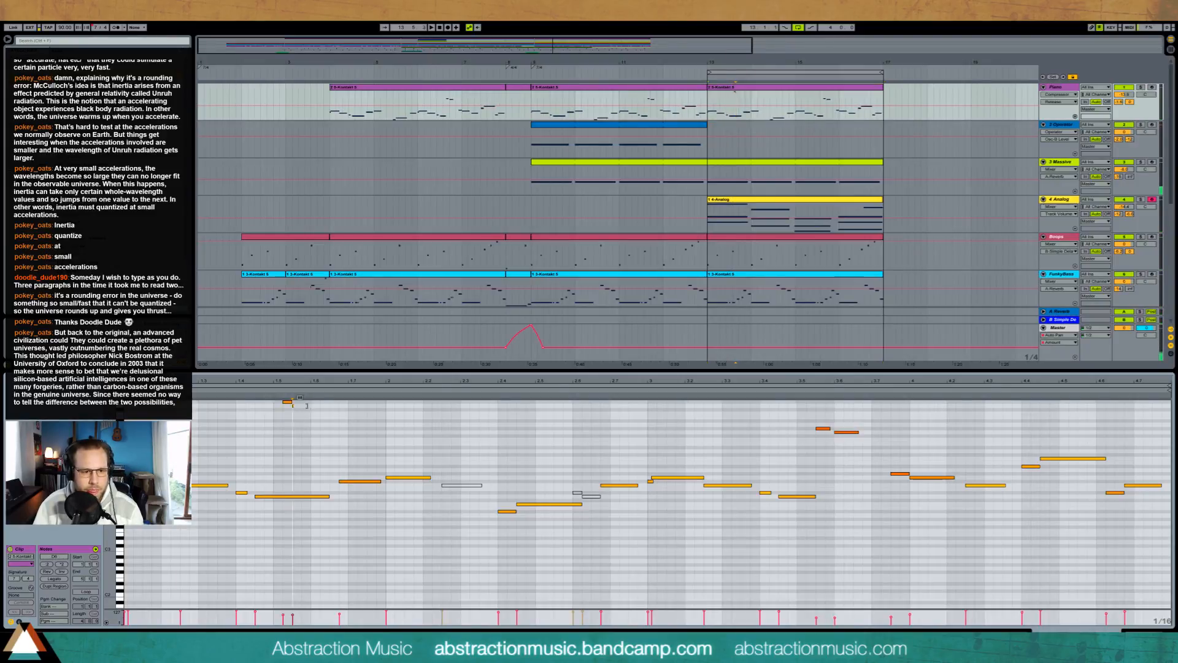
double_click(295, 405)
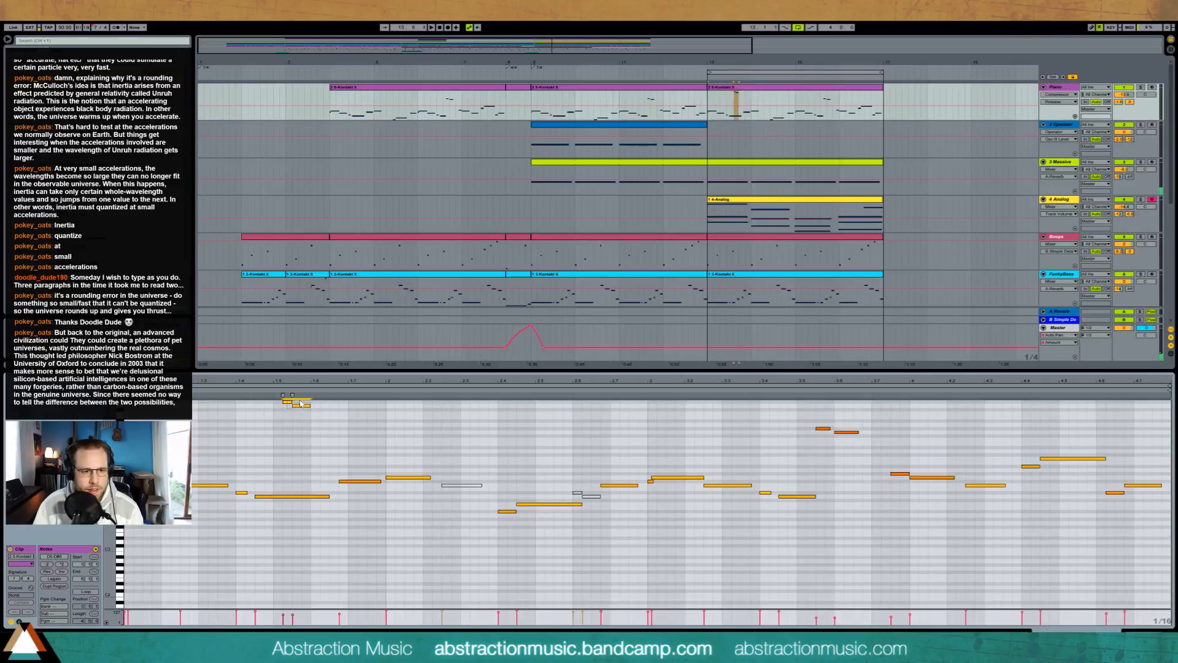
key("Left")
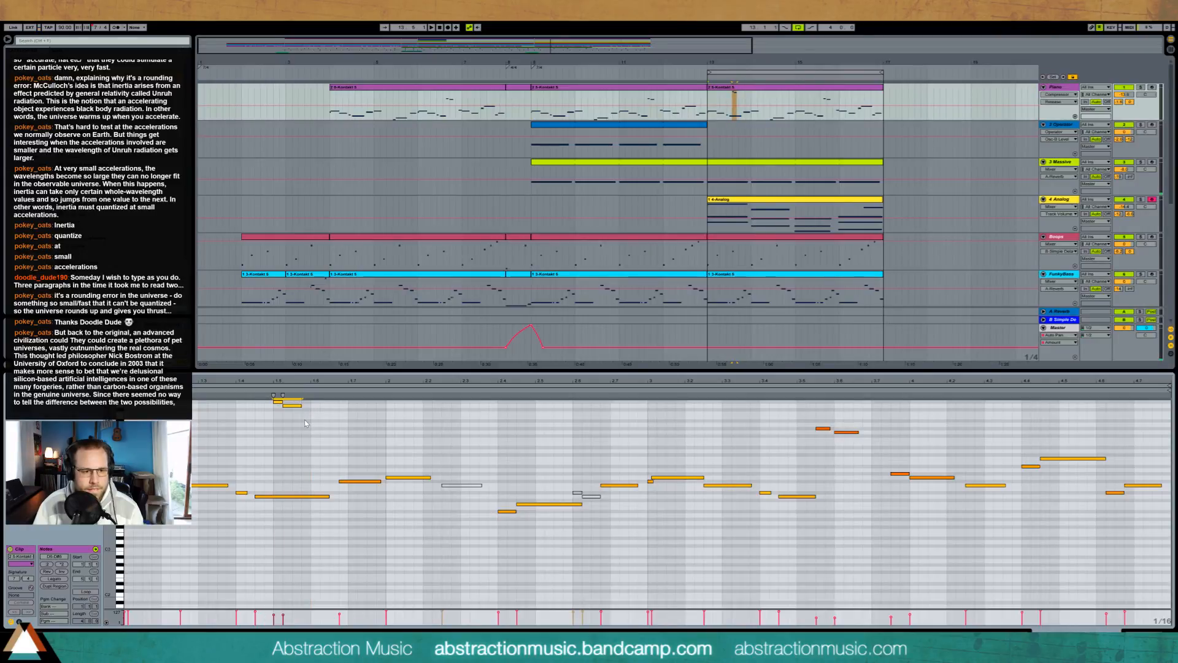
key("Right")
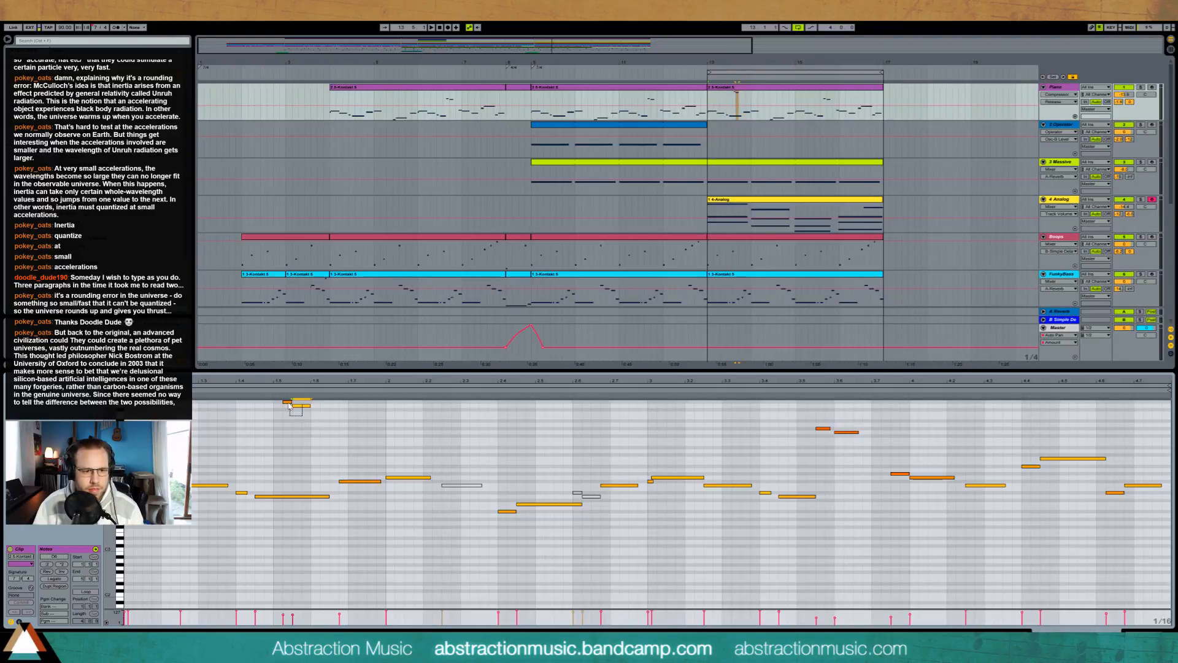
Step: Play the two added high Piano notes and transpose both down one octave
left_click_drag(288, 403, 286, 401)
key("space")
left_click(303, 422)
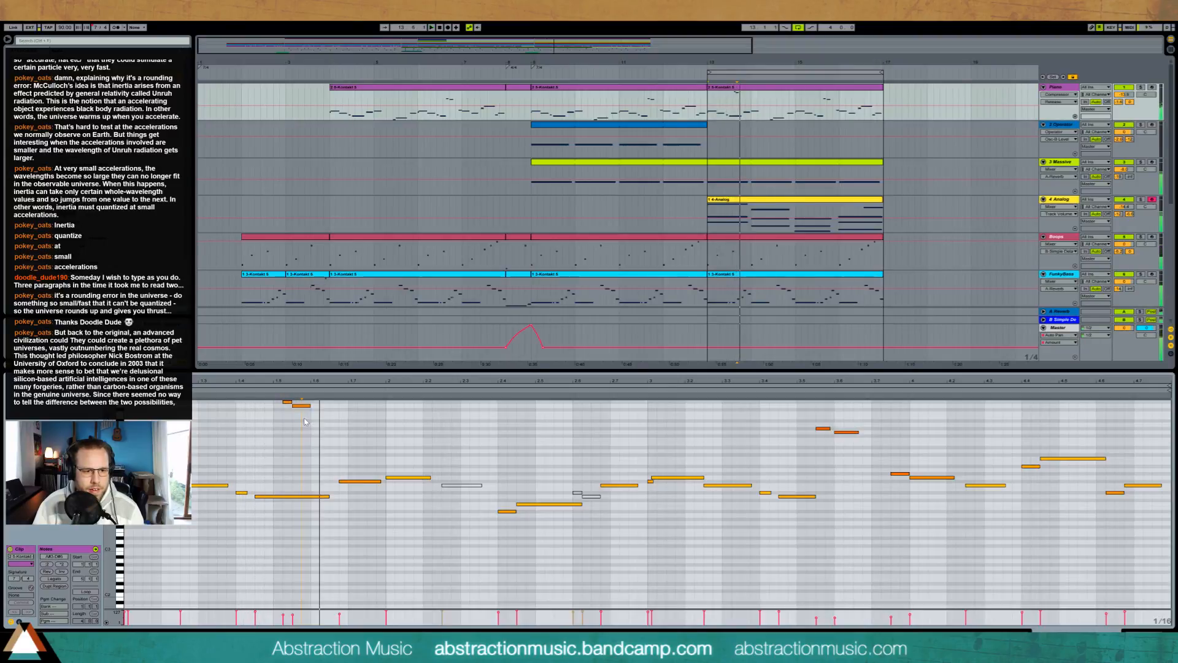
key("space")
left_click_drag(312, 419, 281, 398)
key("shift+Down")
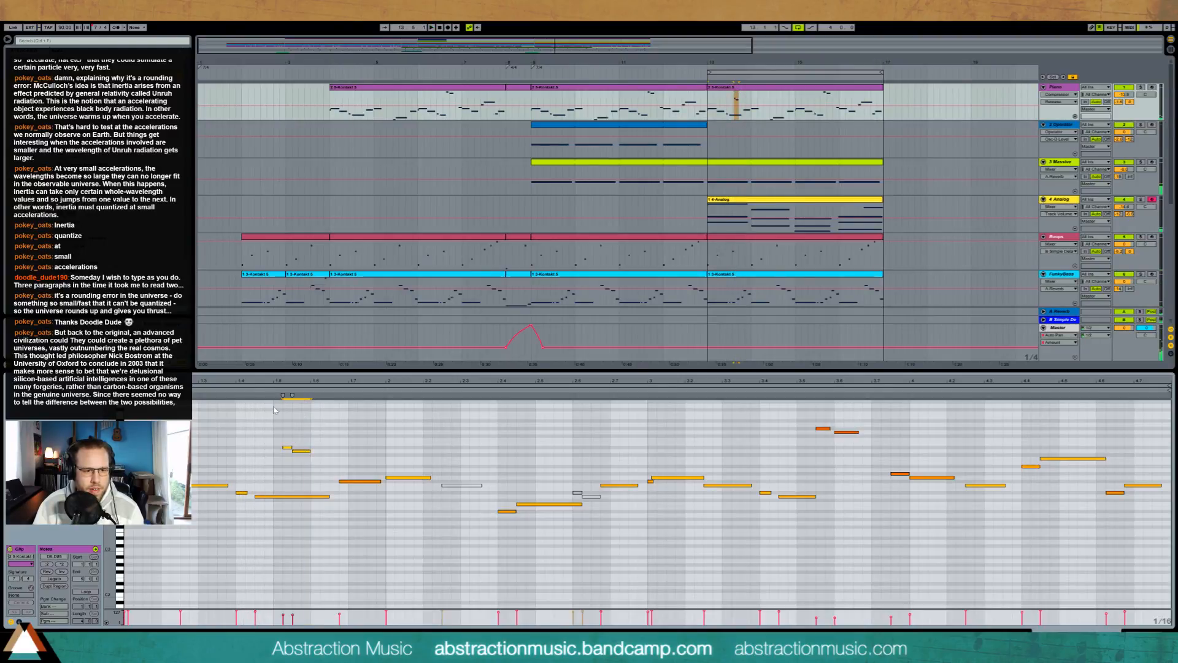
left_click(272, 390)
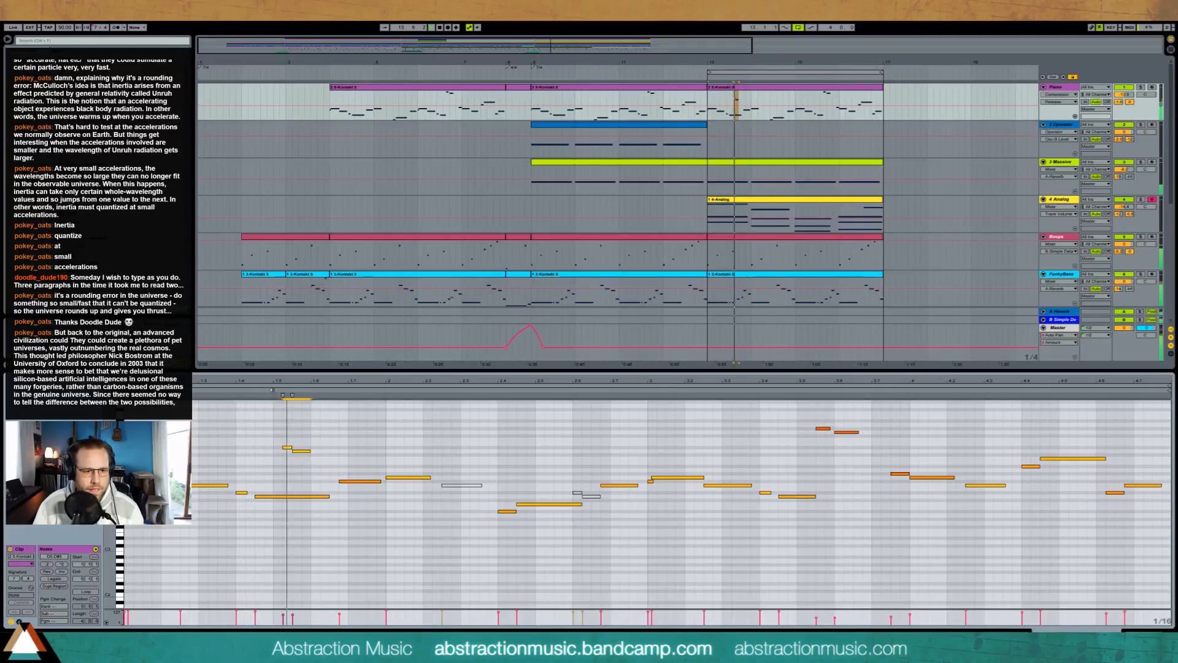
Step: Continue the descending figure with two more notes, removing the original note just below them and shortening the last one
double_click(332, 460)
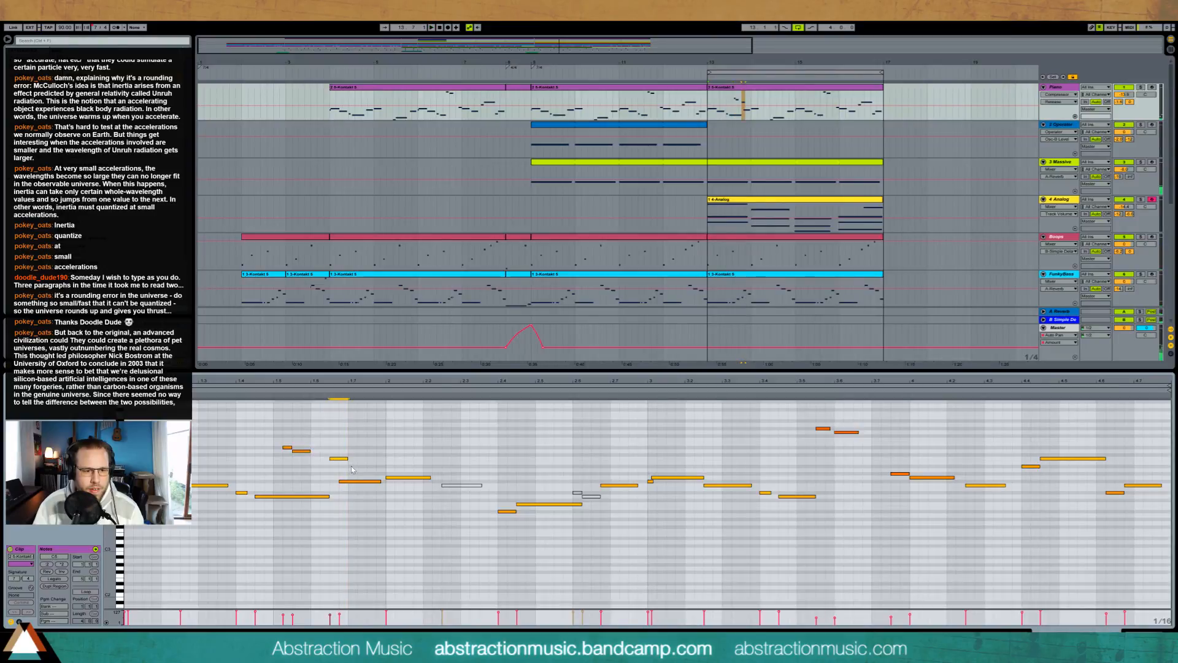
key("space")
left_click_drag(350, 467, 385, 467)
double_click(367, 481)
left_click(267, 390)
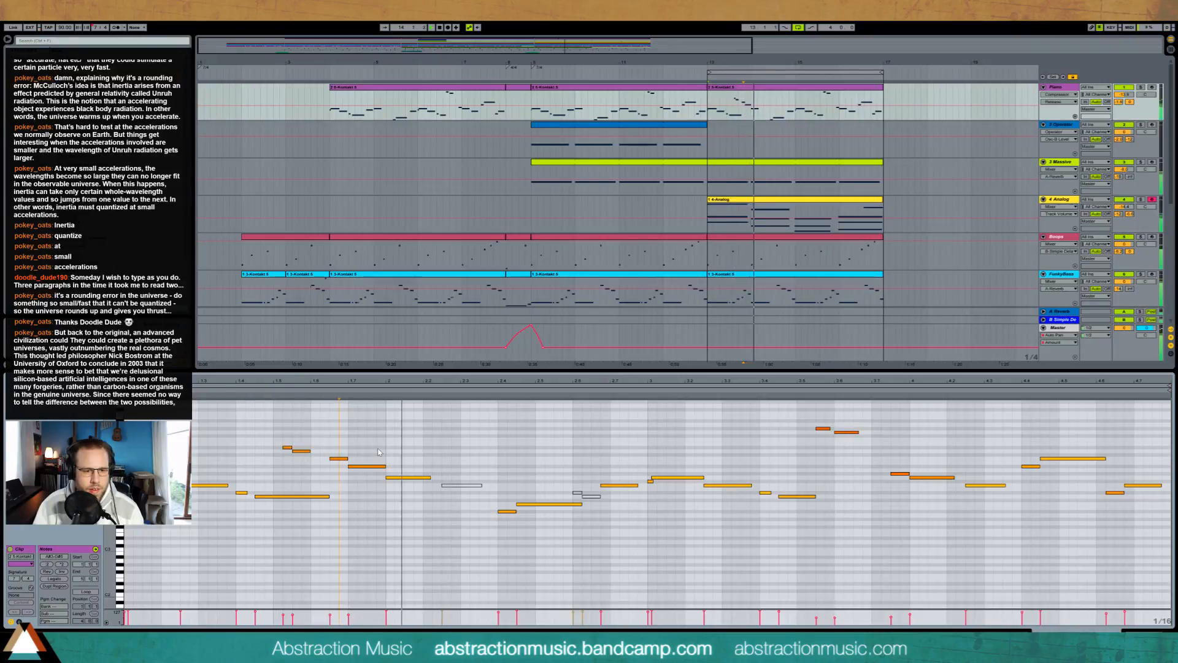
key("space")
left_click(374, 467)
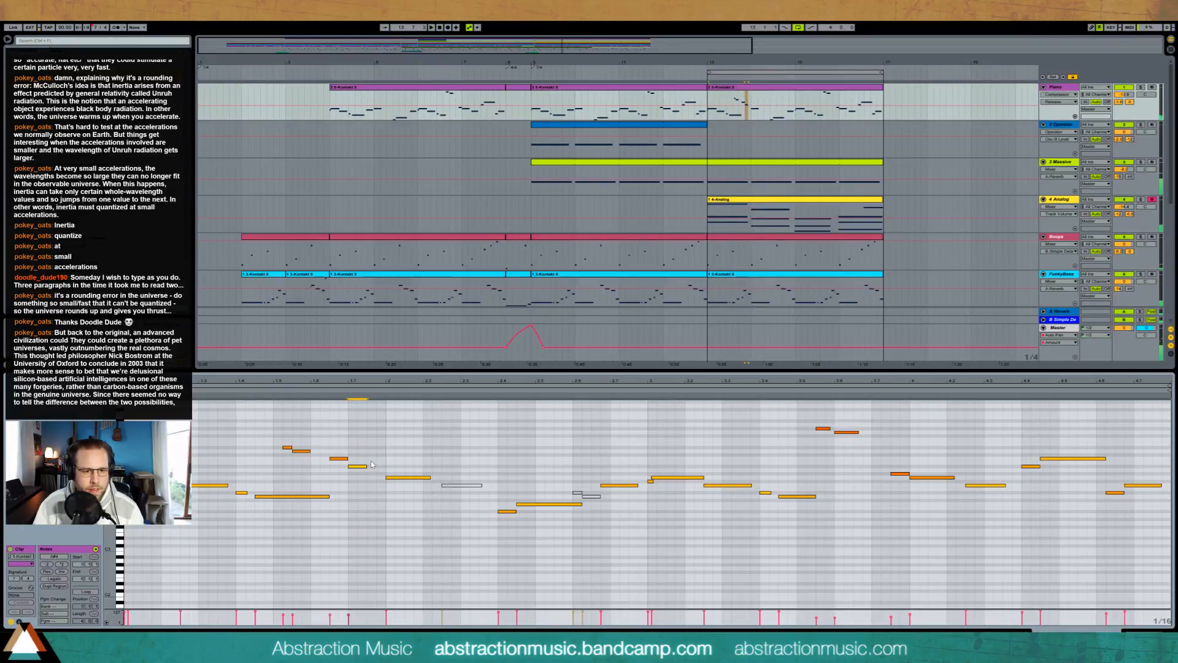
Step: Add a longer note after the descending figure in the Piano clip's first bar and extend the low held note up to the figure's third note
left_click_drag(372, 459, 419, 461)
key("space")
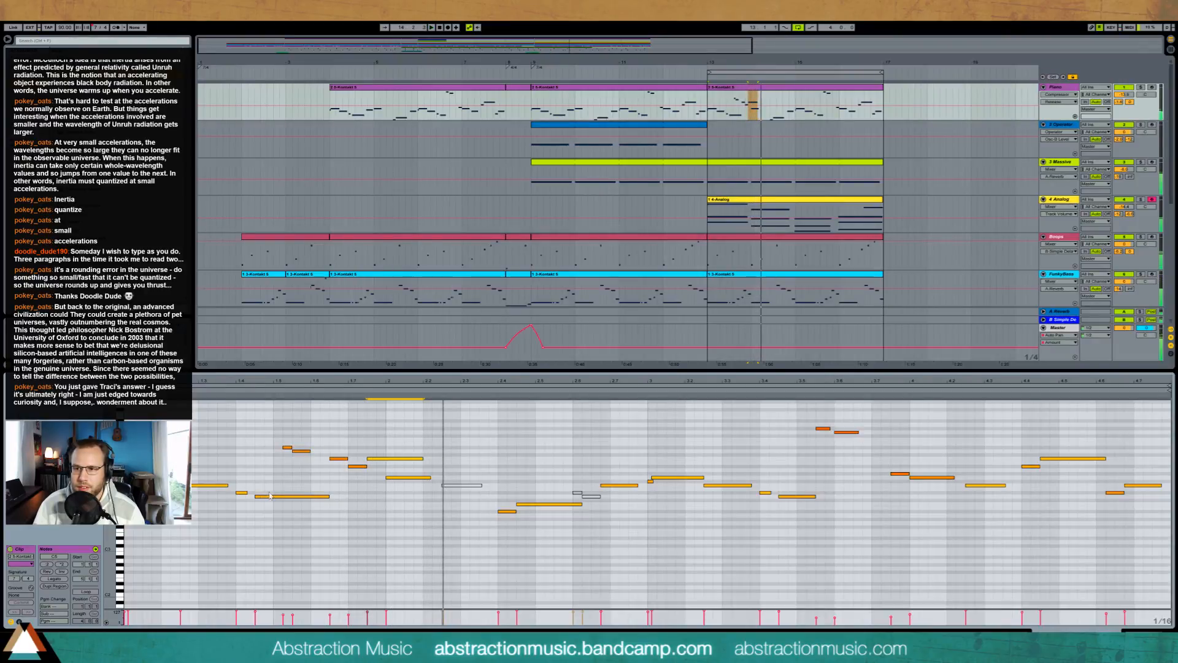
key("ctrl+z")
key("space")
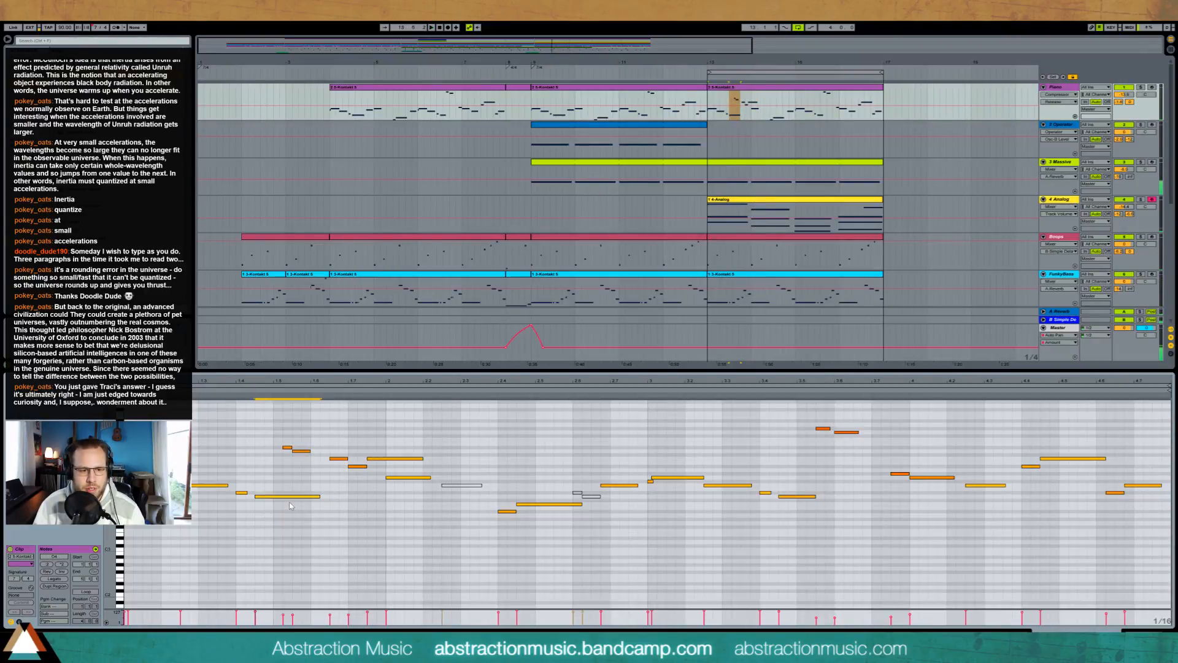
key("shift+Right")
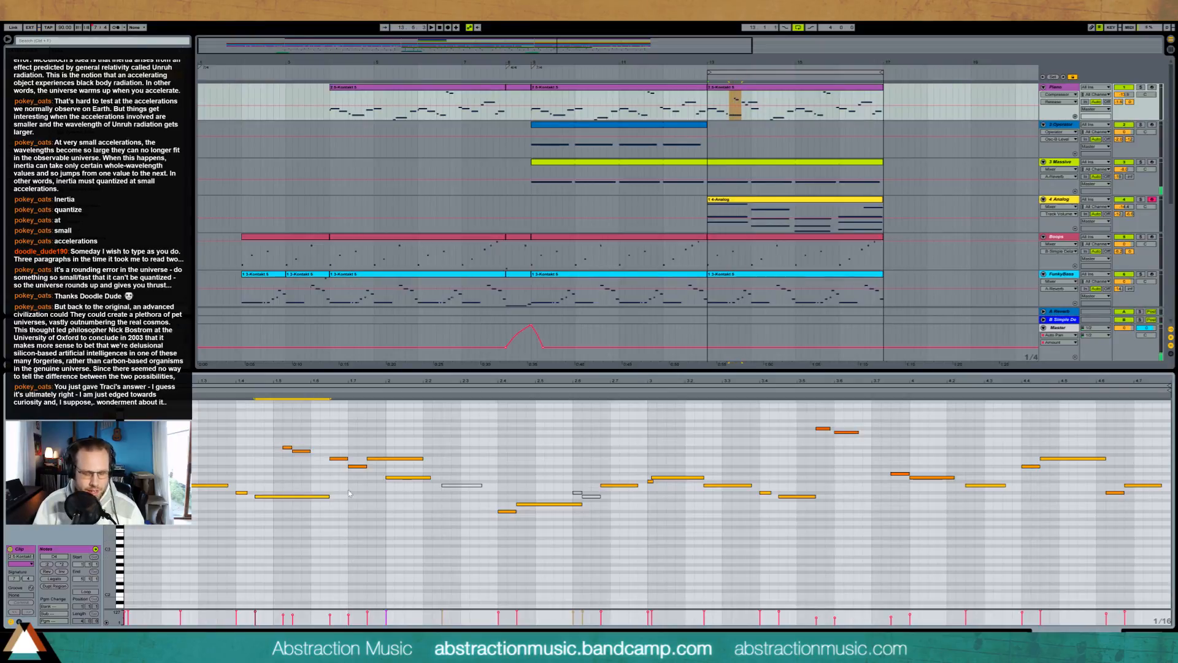
Step: Play the section from bar 13 and shorten the longer note just added after the descending figure
left_click(375, 547)
left_click_drag(282, 437, 365, 478)
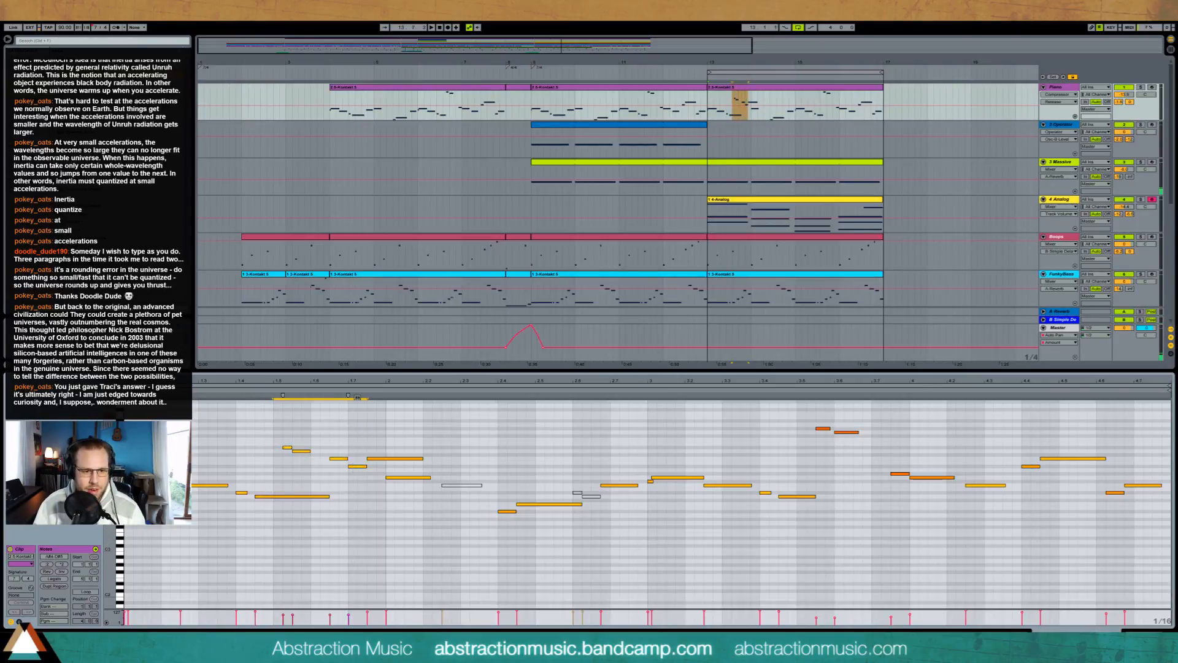
left_click(360, 498)
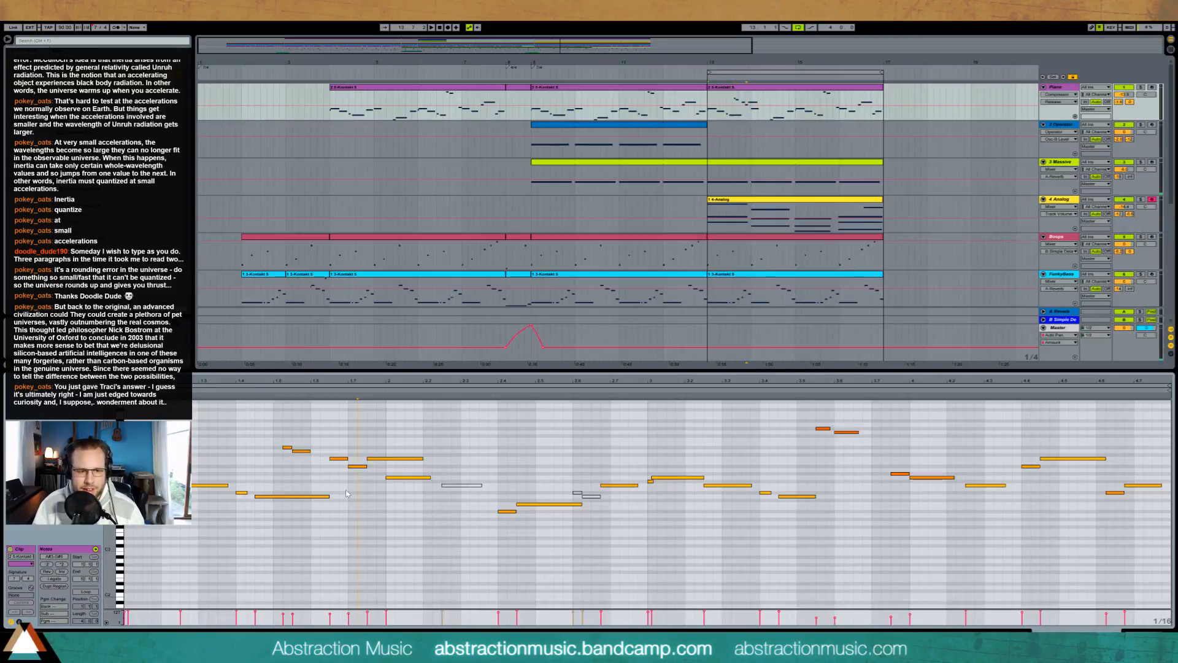
key("space")
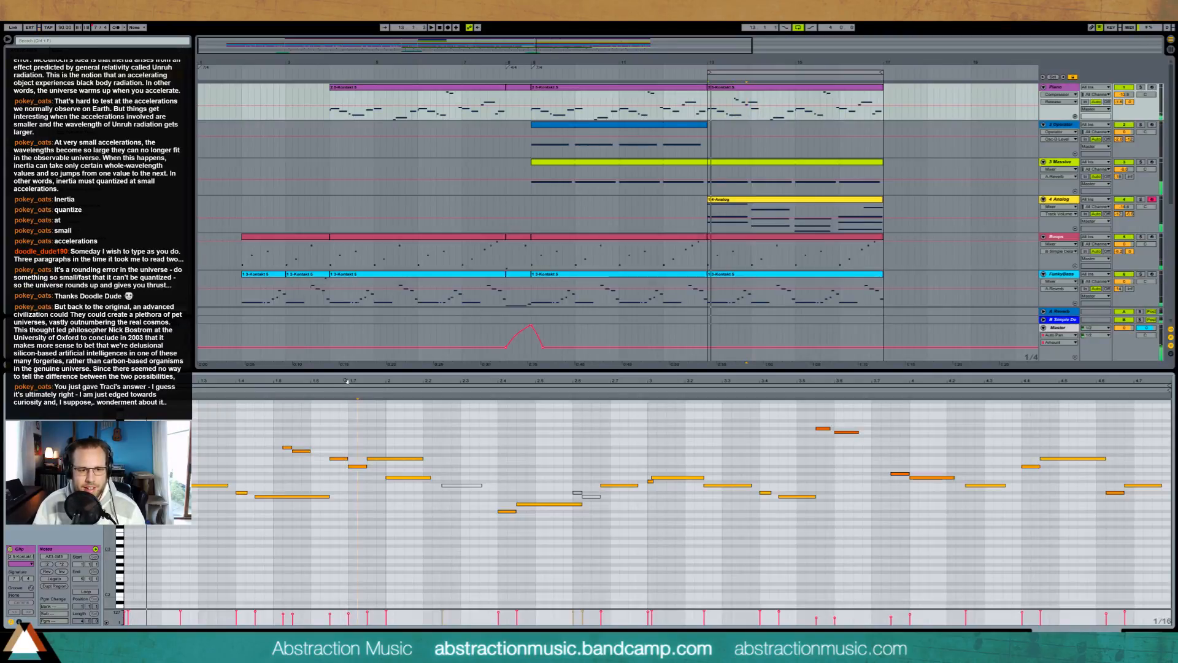
left_click_drag(422, 457, 405, 459)
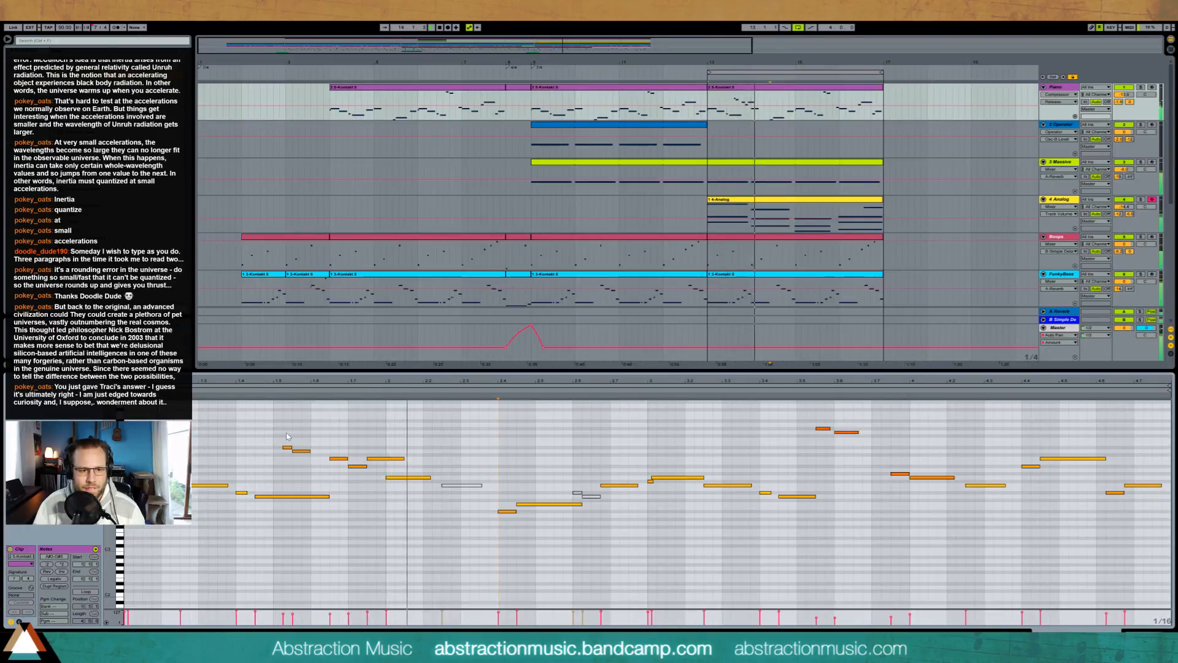
Step: Raise the velocity of the equal-pitch notes on either side of the figure's lowest note and play the passage
left_click(344, 459)
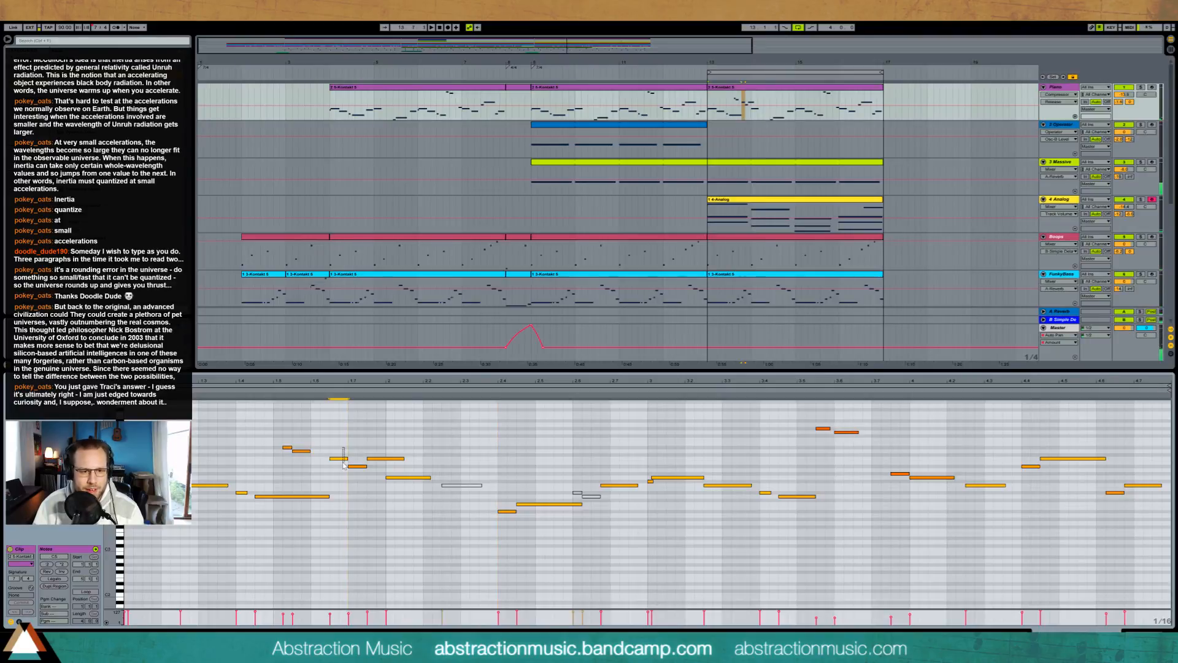
left_click(380, 457, "shift")
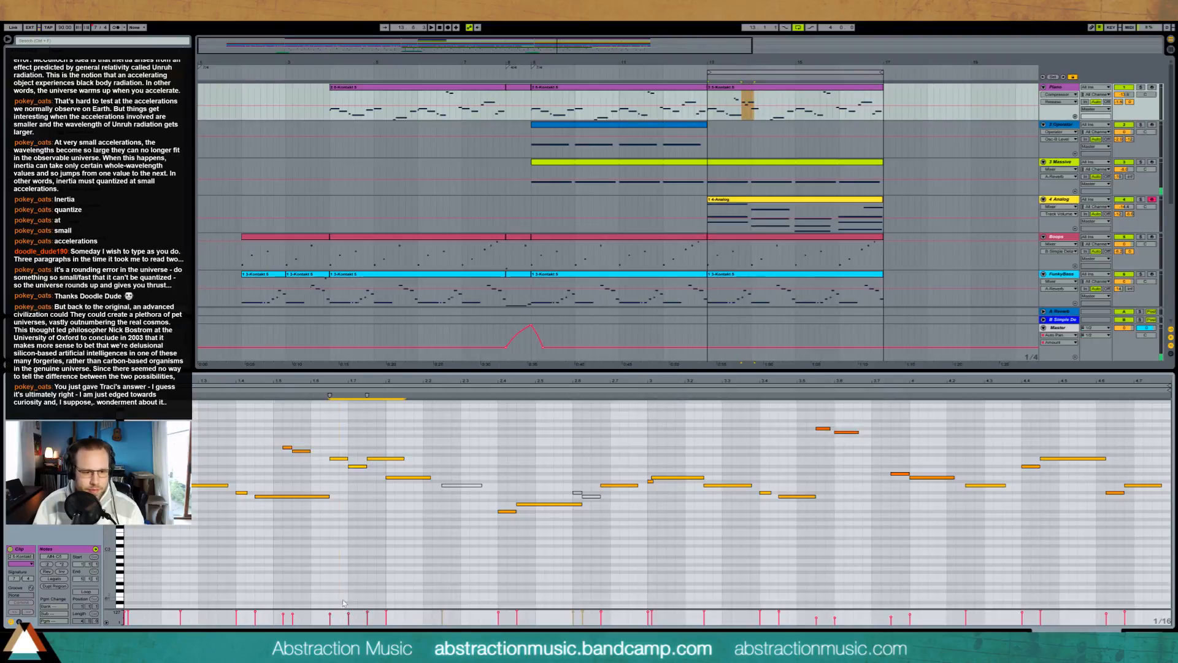
left_click_drag(369, 615, 368, 611)
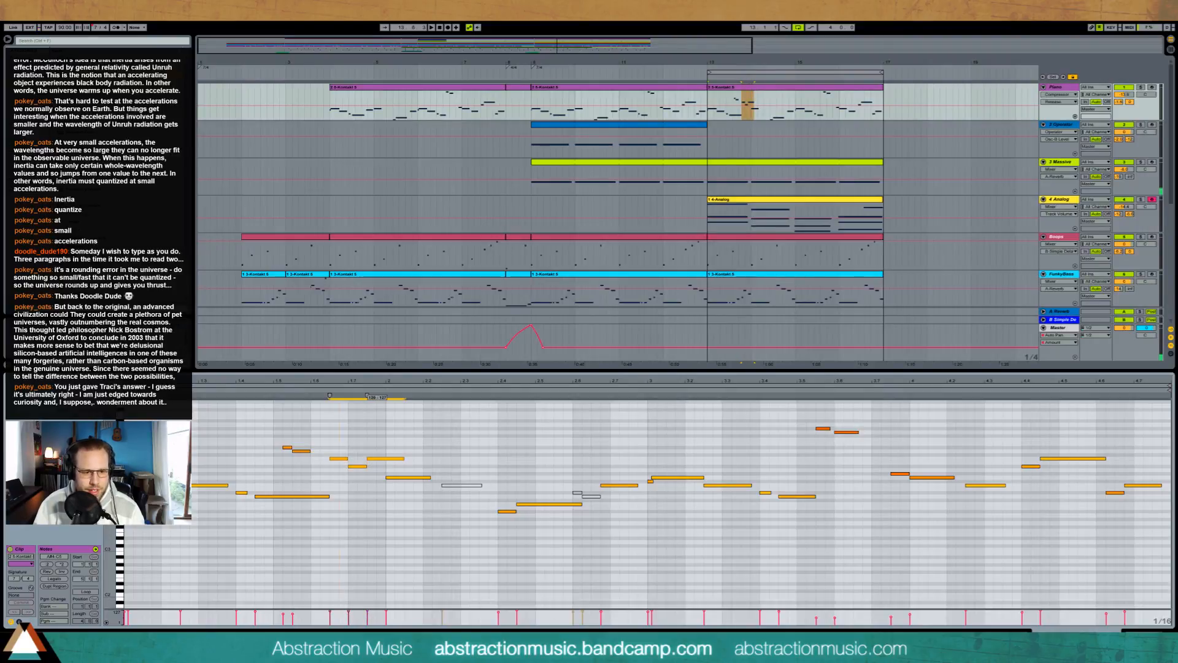
left_click(265, 390)
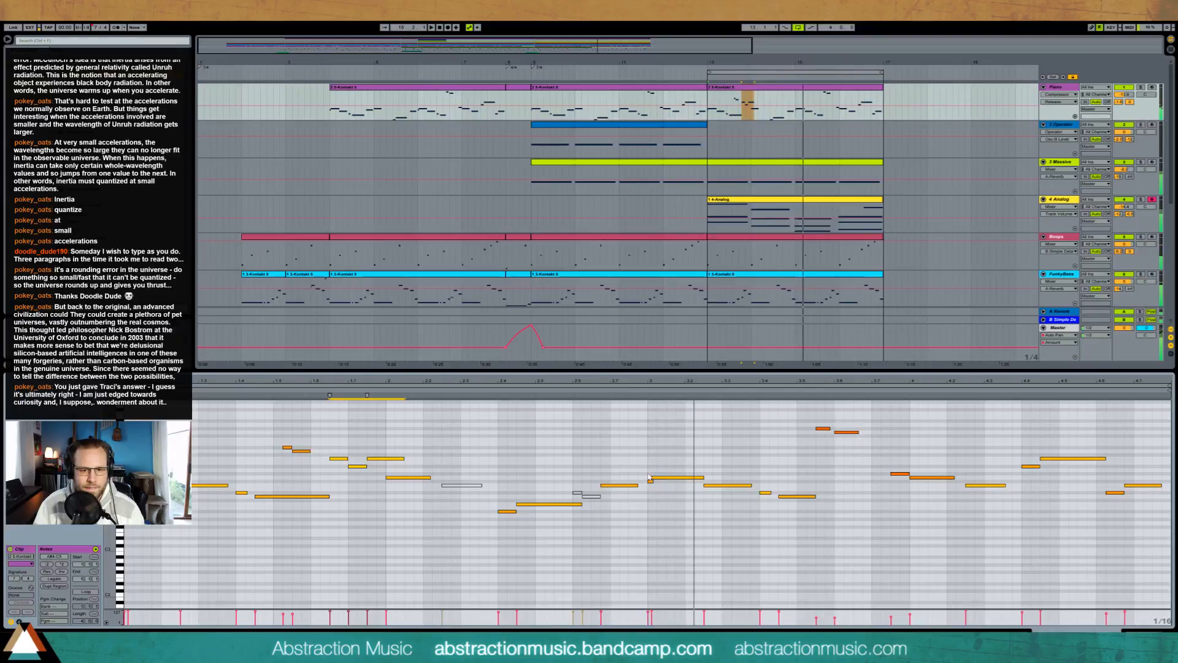
Step: Raise the two notes opening the Piano clip's third bar, add three short ascending notes above them, and play the result
left_click_drag(649, 476, 663, 465)
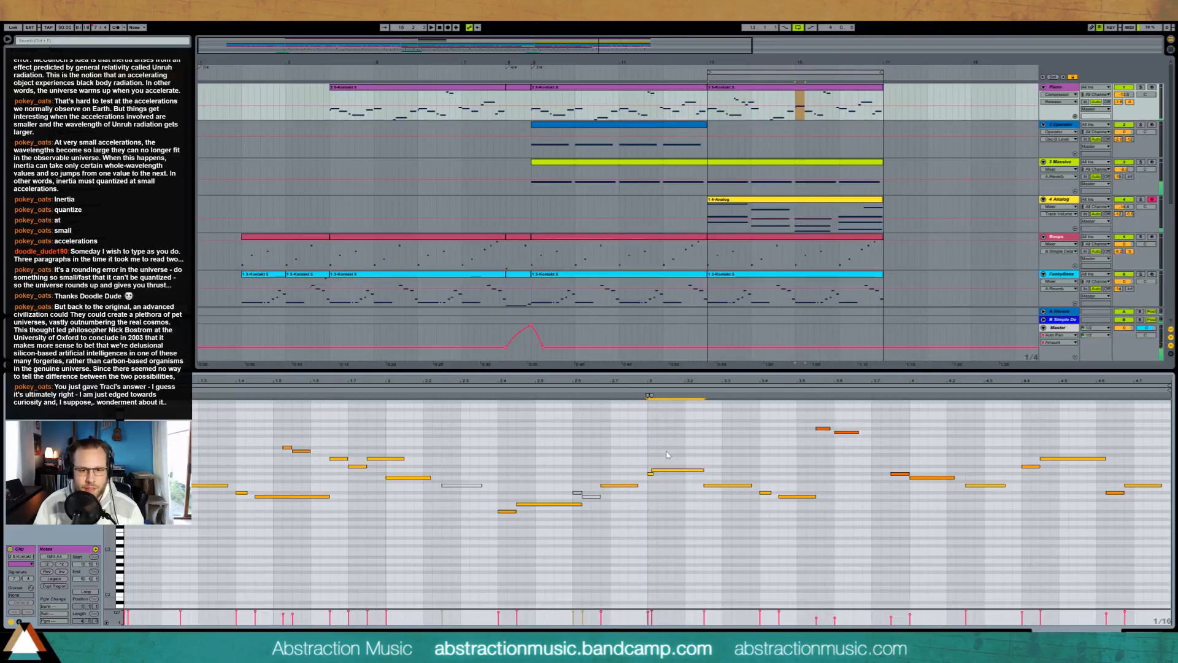
left_click(662, 460)
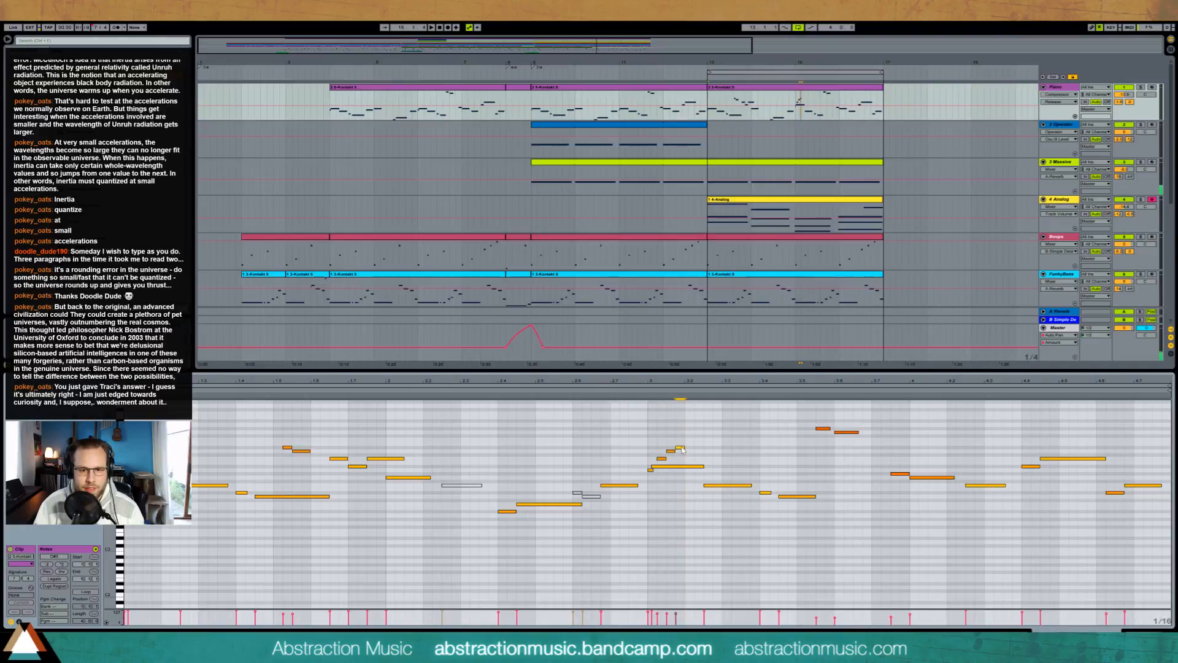
left_click(643, 386)
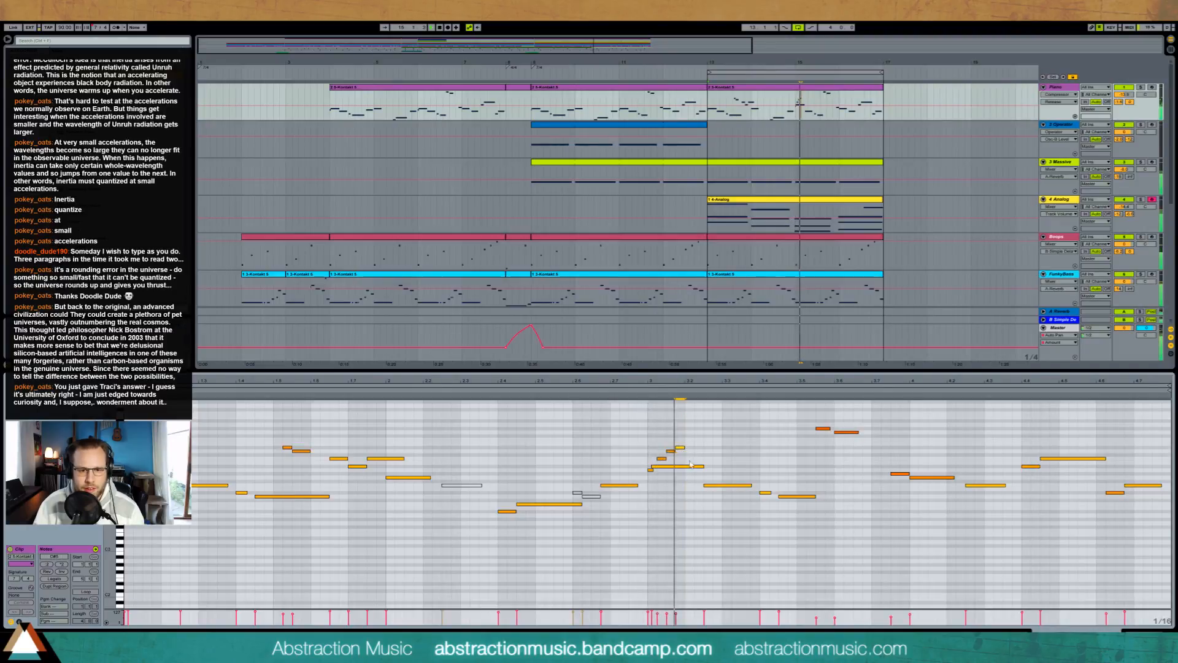
key("space")
Step: Shorten the long note in the third-bar run, transpose the five-note run down an octave and back up a few semitones, and play it
mouse_move(703, 466)
left_mouse_down()
mouse_move(656, 466)
mouse_move(679, 478)
left_mouse_up()
key("shift+Down")
key("Up")
key("Up")
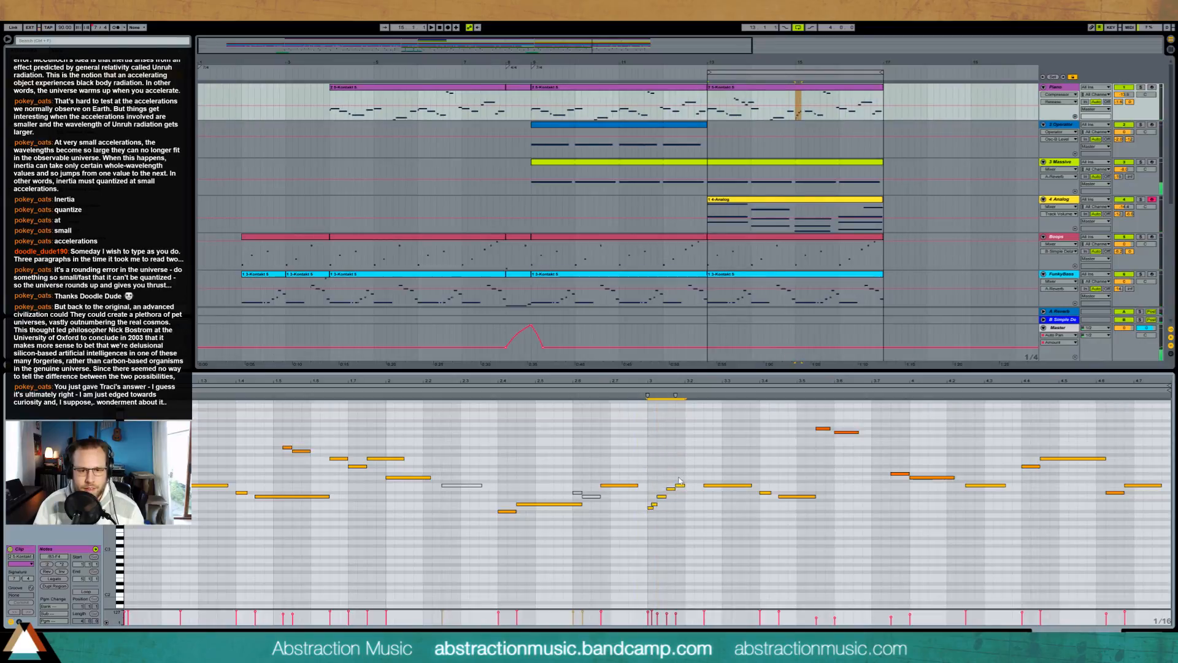
key("Up")
key("Up")
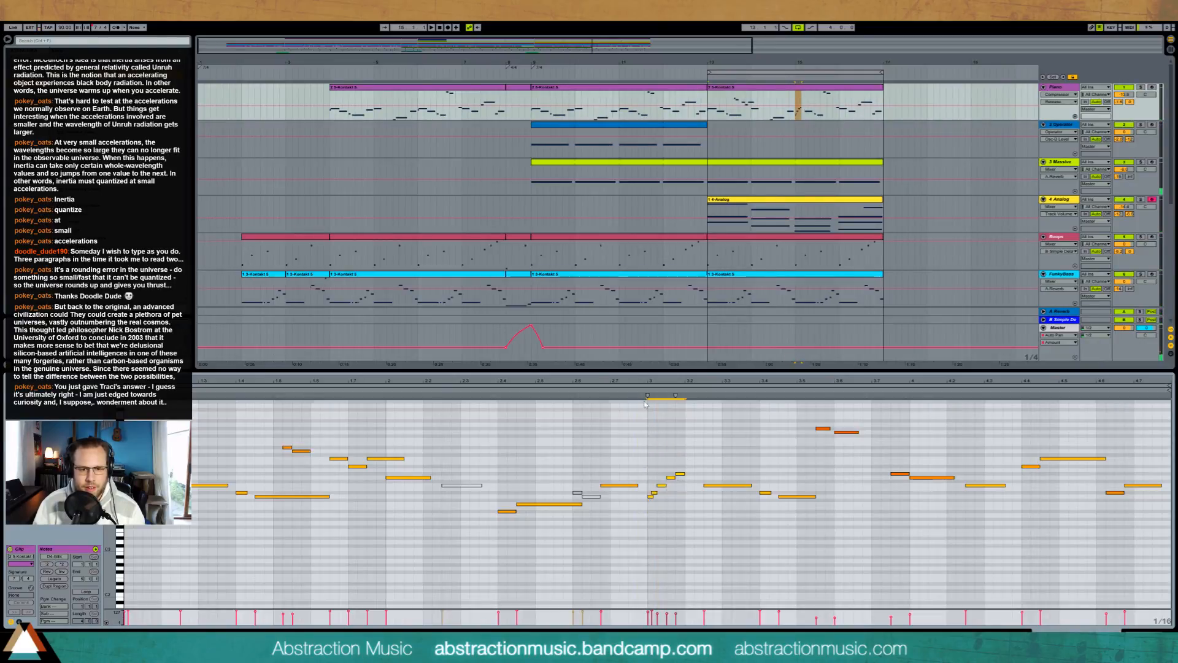
key("space")
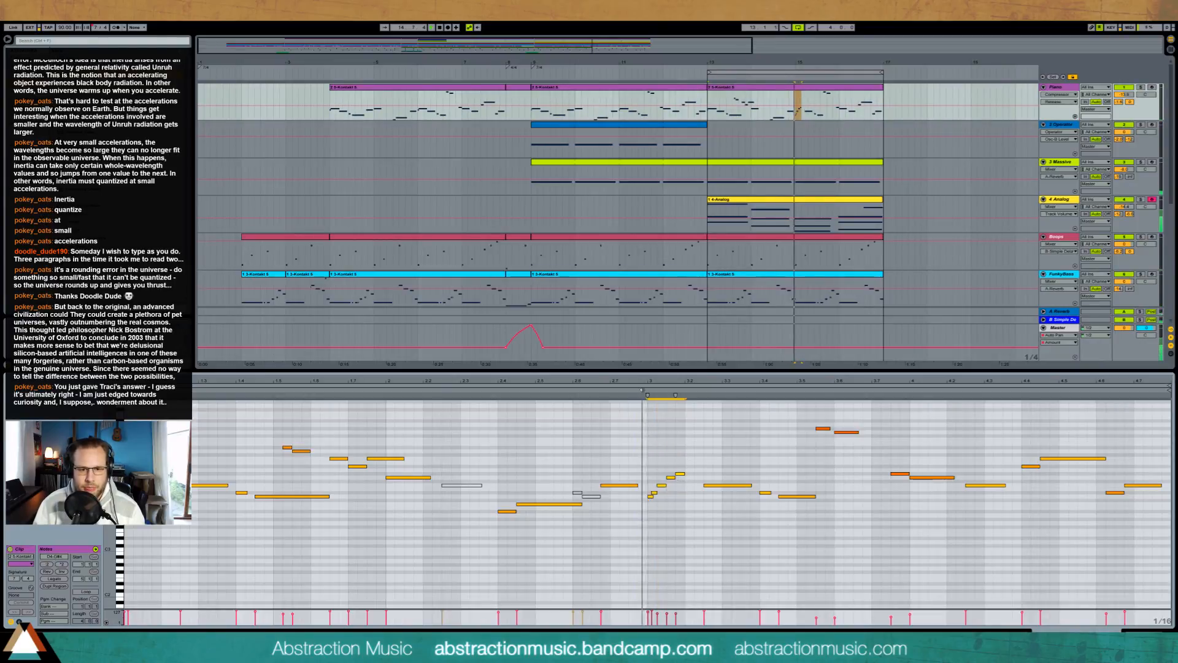
Step: Lower and reshape the third-bar run by a few semitones and replace the original note following it with an earlier, higher long note
left_click(677, 465)
left_click_drag(645, 464, 693, 511)
key("Down")
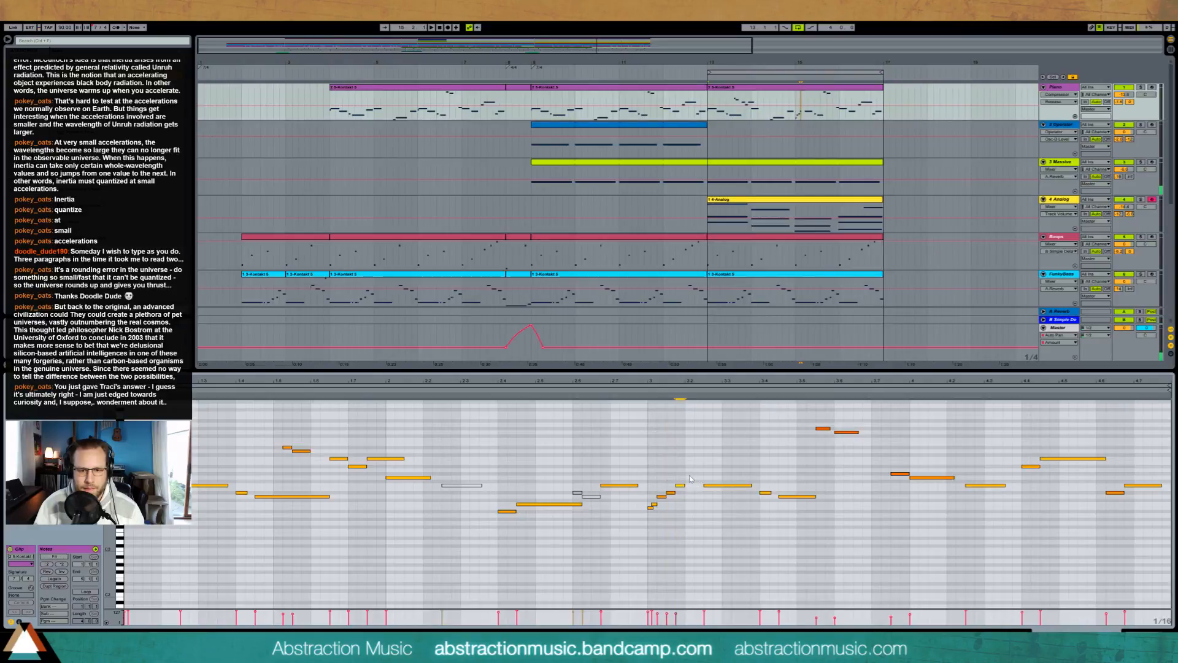
left_click_drag(705, 475, 725, 476)
double_click(715, 485)
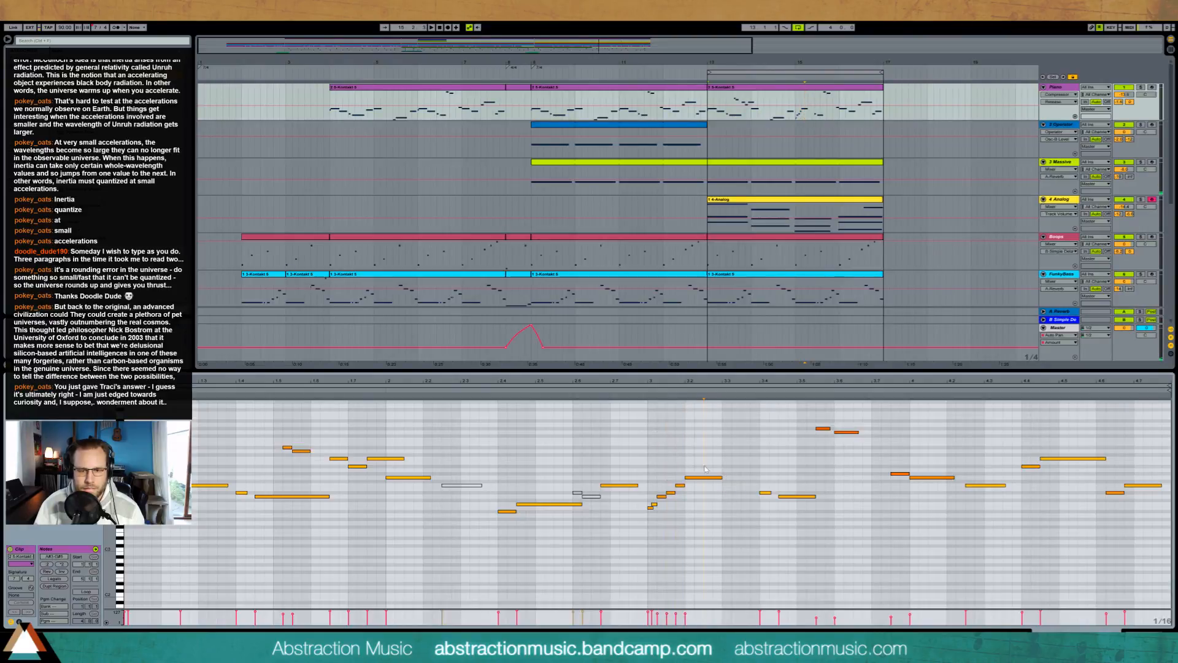
left_click(643, 391)
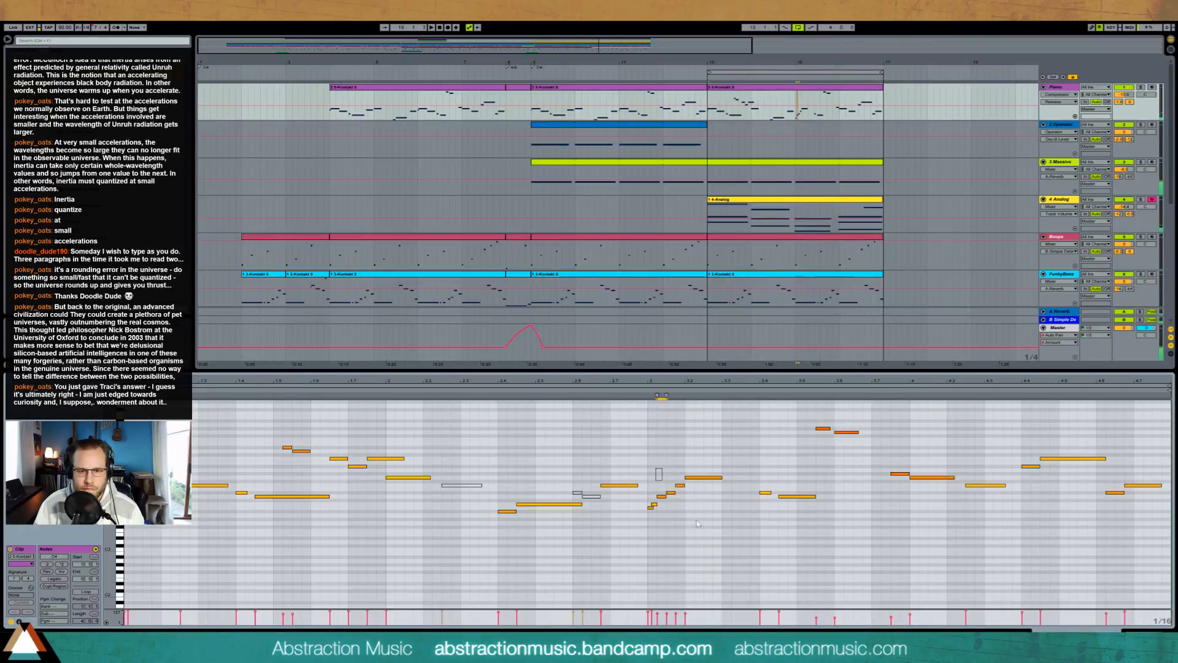
Step: Transpose the whole third-bar run and its closing long note up two semitones
left_click_drag(656, 470, 705, 528)
key("Up")
key("Up")
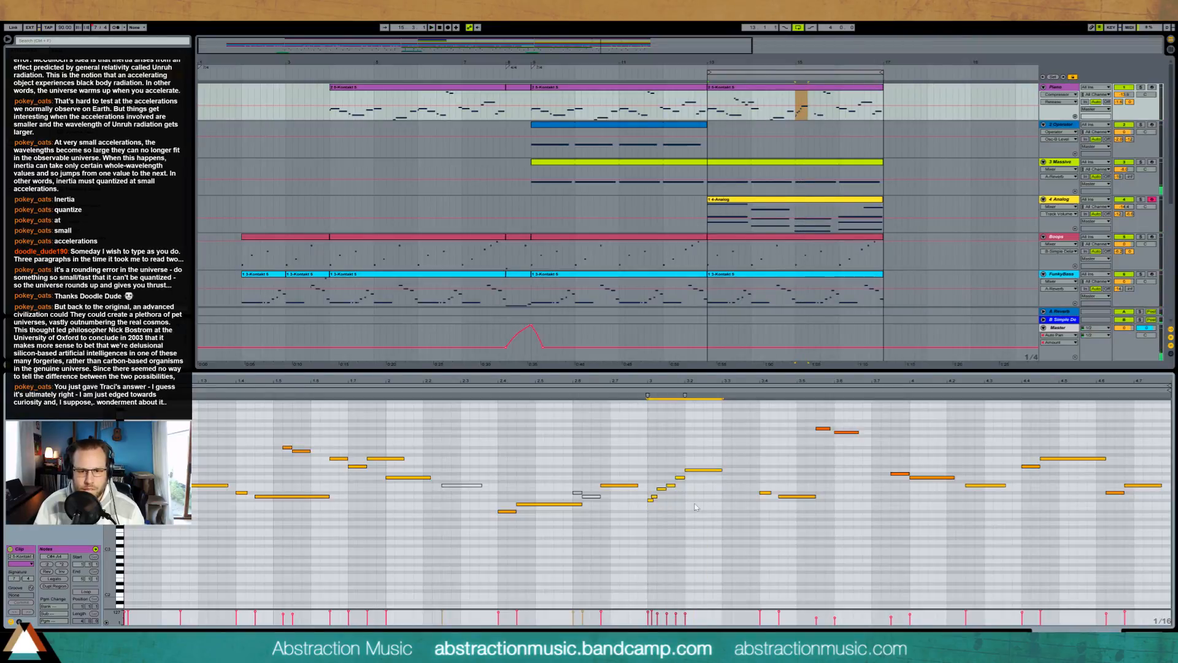
Step: Remove the run's long closing note, lengthen its last short note to meet the restored original note, and play the passage
left_click(662, 488)
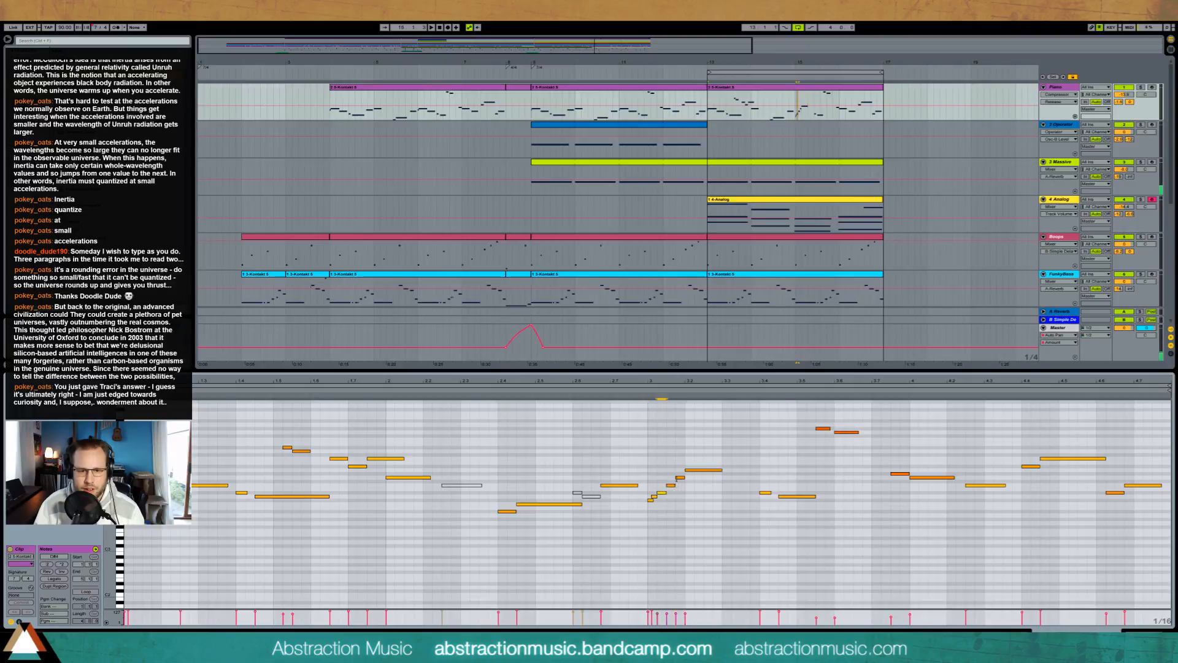
double_click(685, 470)
left_click(682, 477)
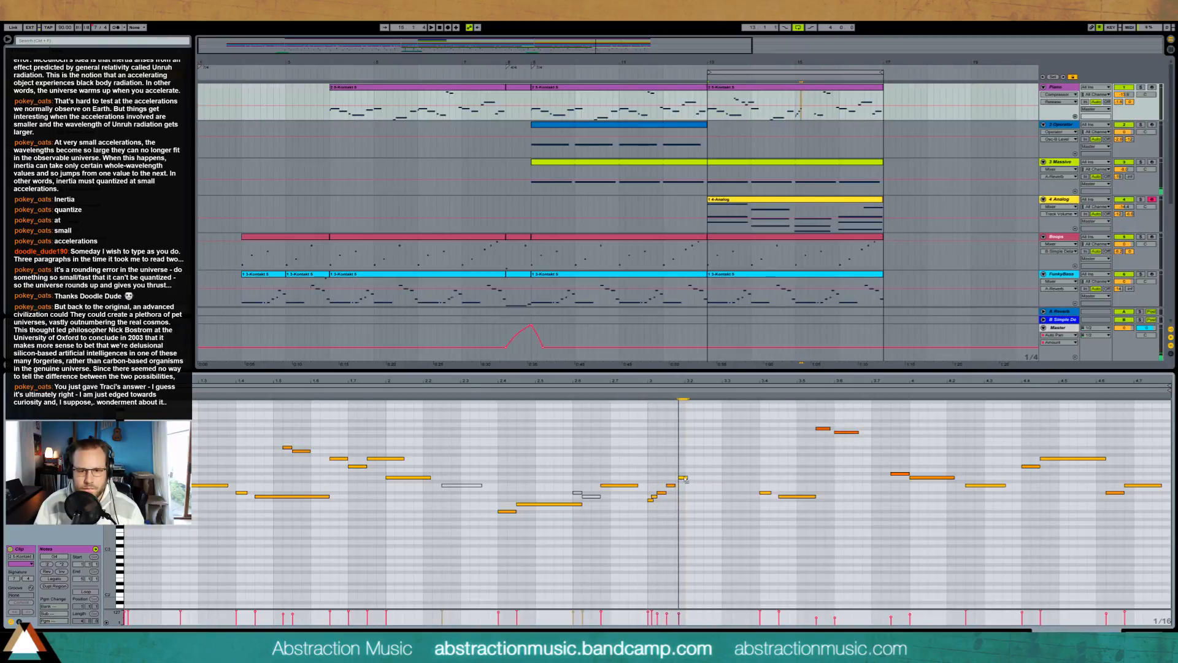
mouse_move(683, 476)
left_mouse_down()
mouse_move(760, 486)
mouse_move(704, 477)
left_mouse_up()
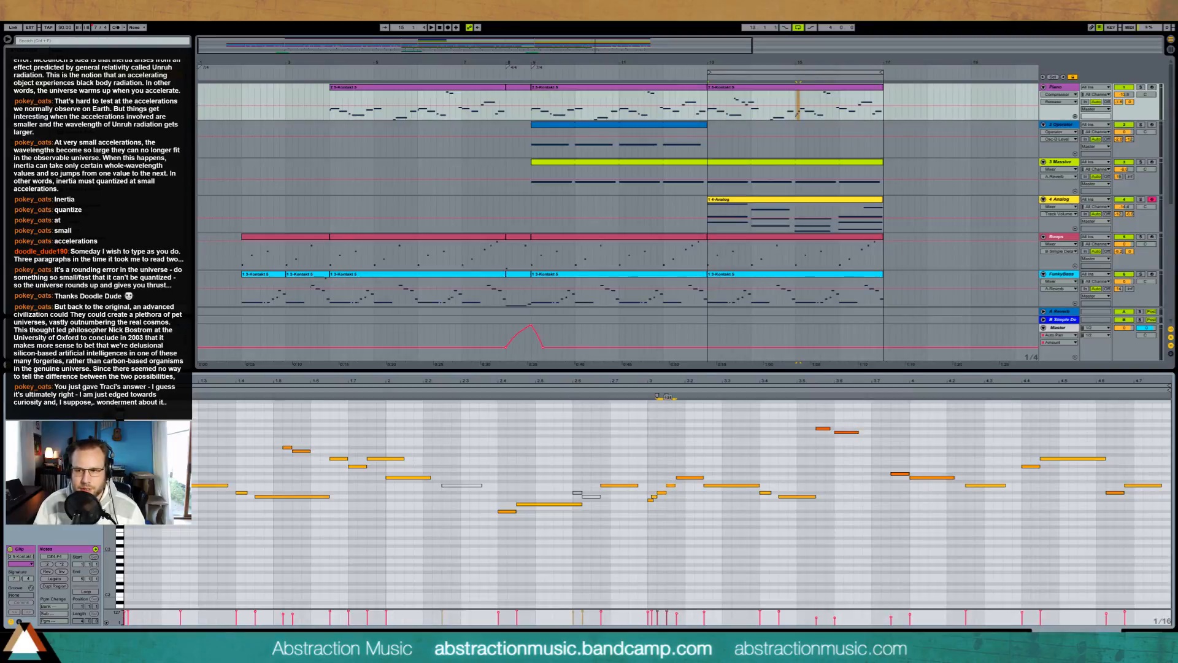
left_click(642, 392)
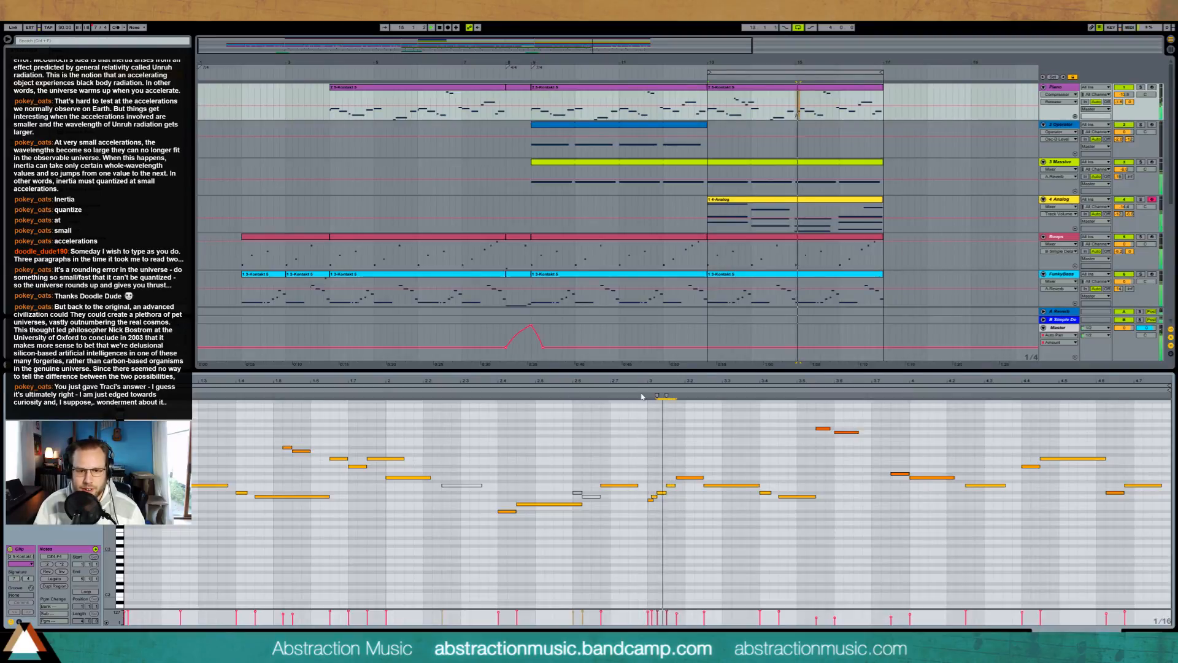
Step: Replace the two very short notes opening the third-bar run with one short note at the upper pitch
left_click_drag(647, 494, 652, 501)
key("Delete")
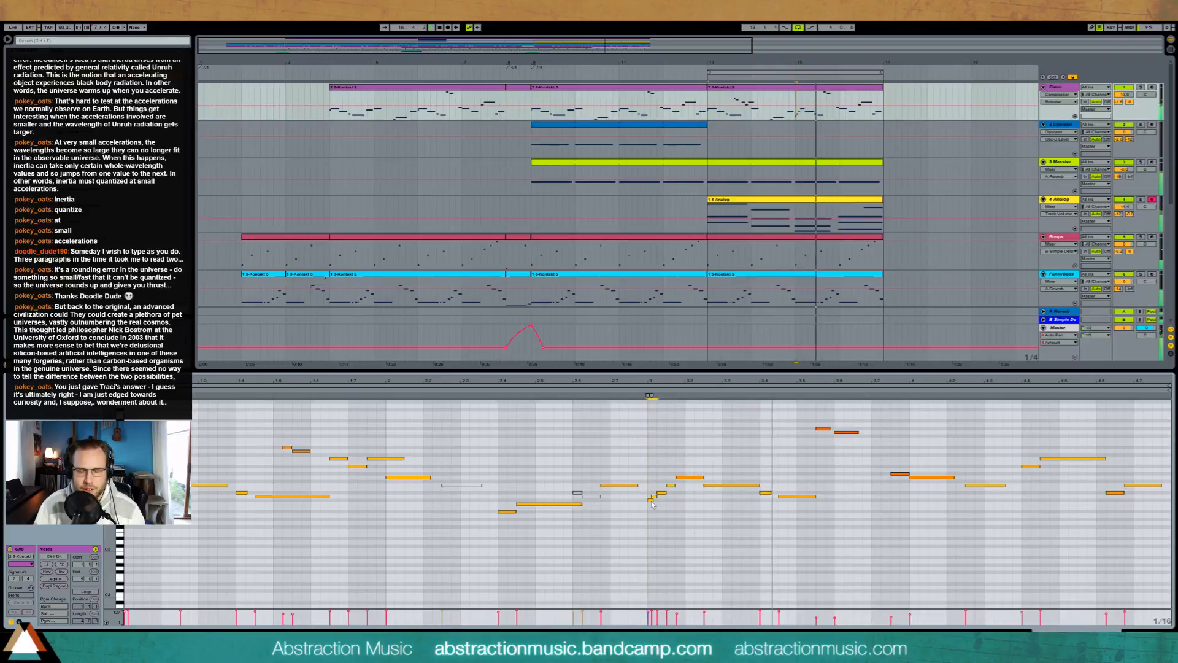
double_click(651, 496)
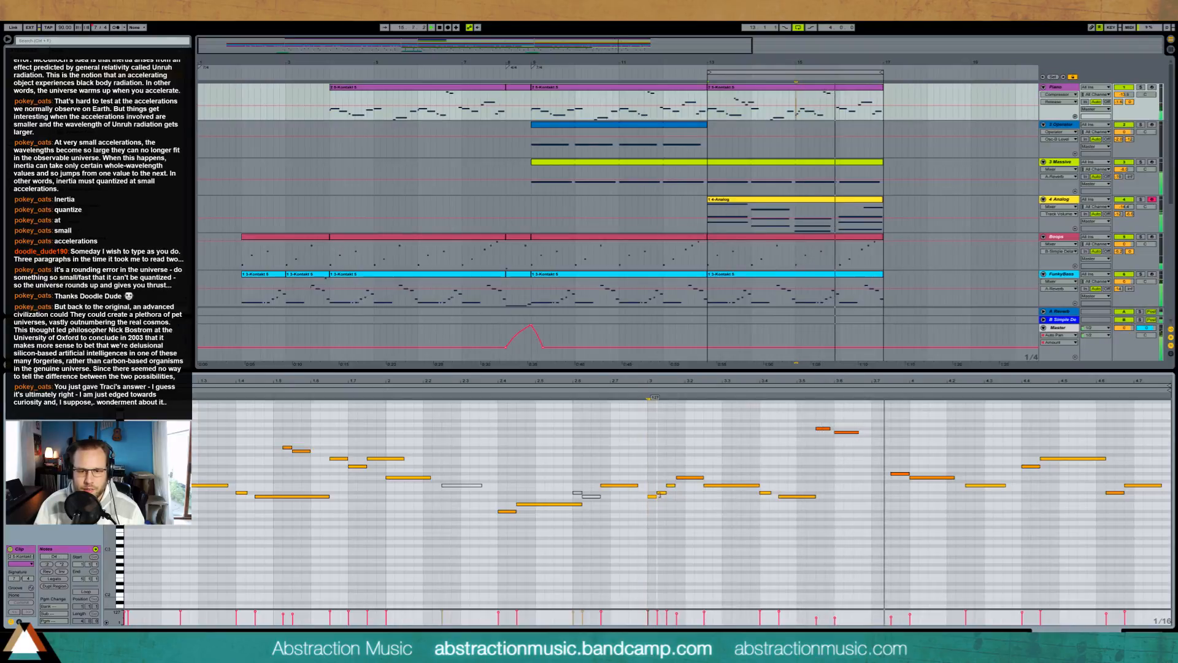
left_click(687, 398)
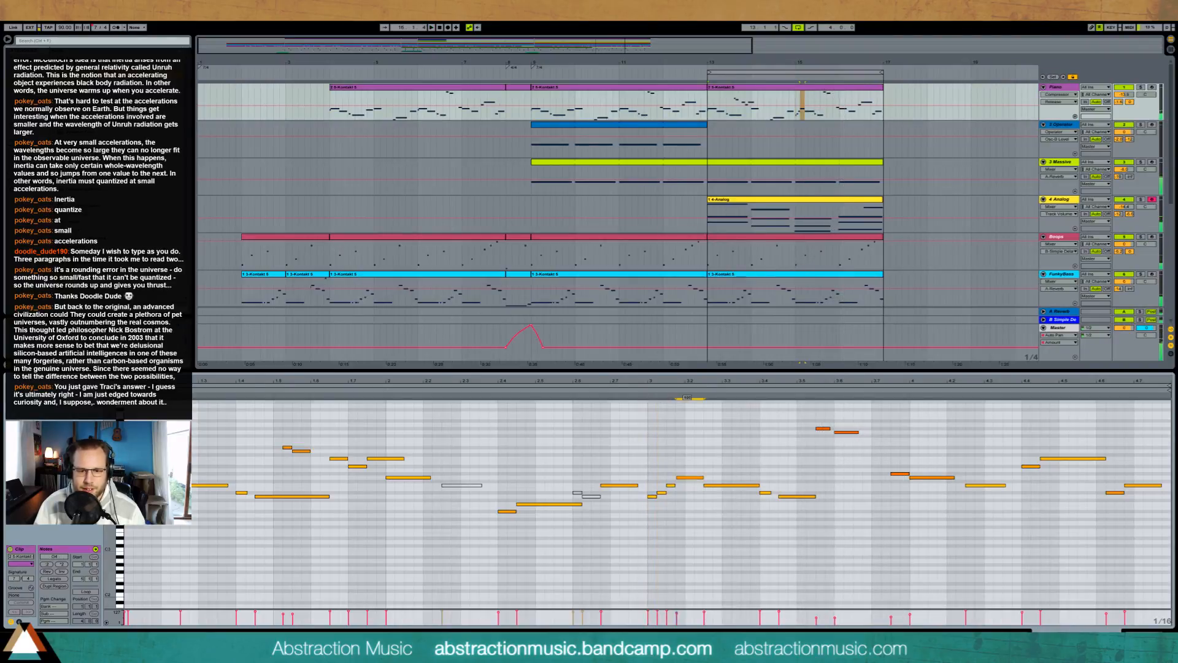
Step: Show the Piano track's devices, raise the Compressor threshold slightly, and play the section
key("shift+Tab")
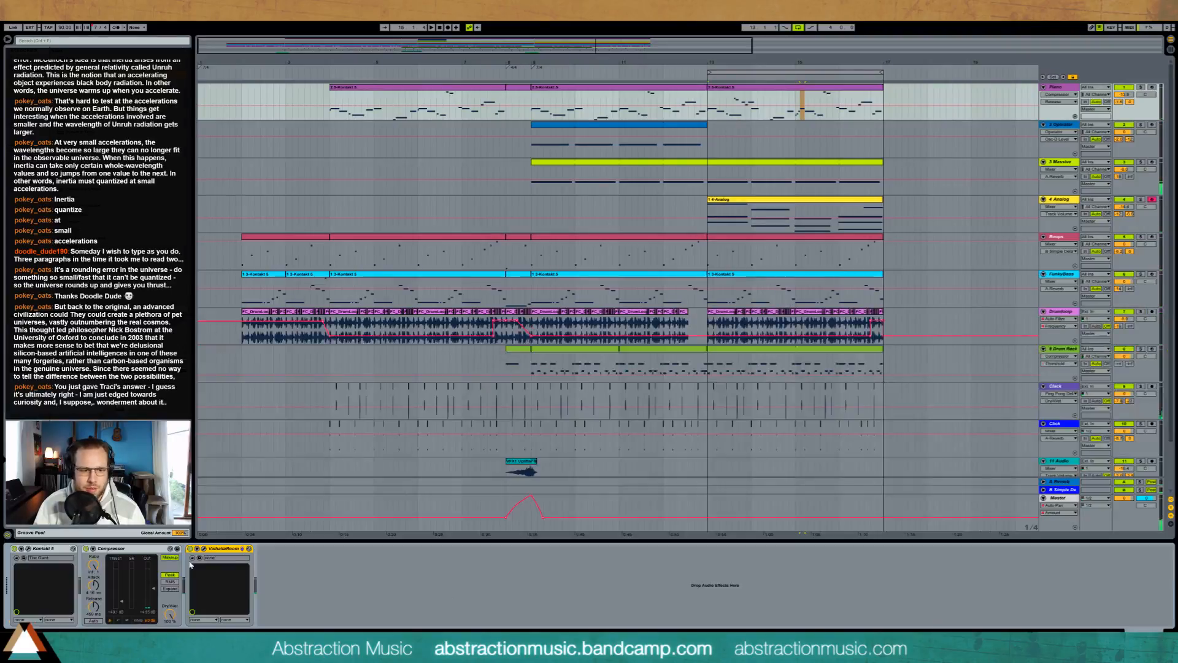
left_click_drag(123, 605, 122, 595)
key("space")
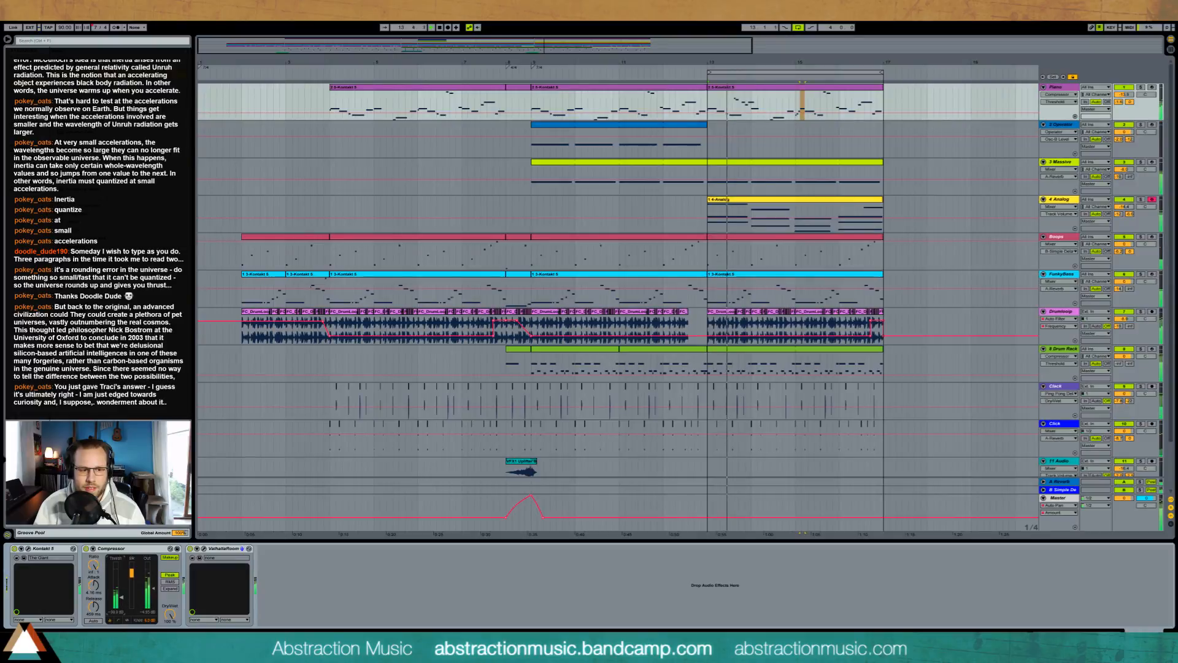
Step: Move the low-cut band in the Analog track's EQ Eight to a higher frequency
left_click(858, 206)
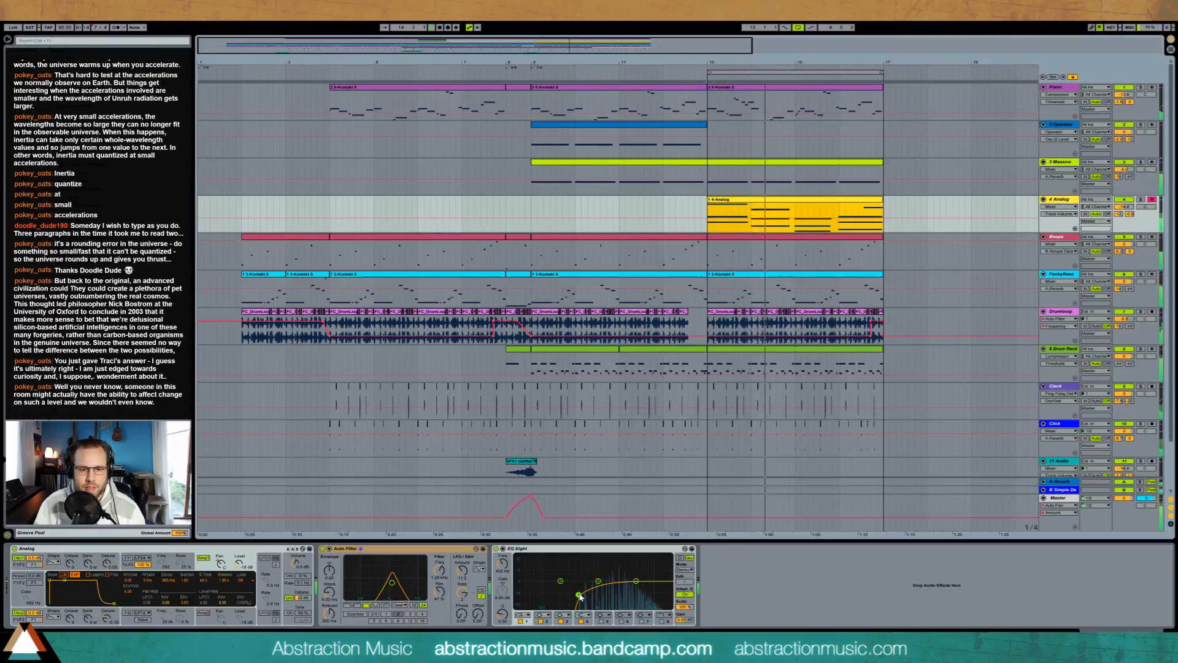
left_click_drag(578, 594, 596, 595)
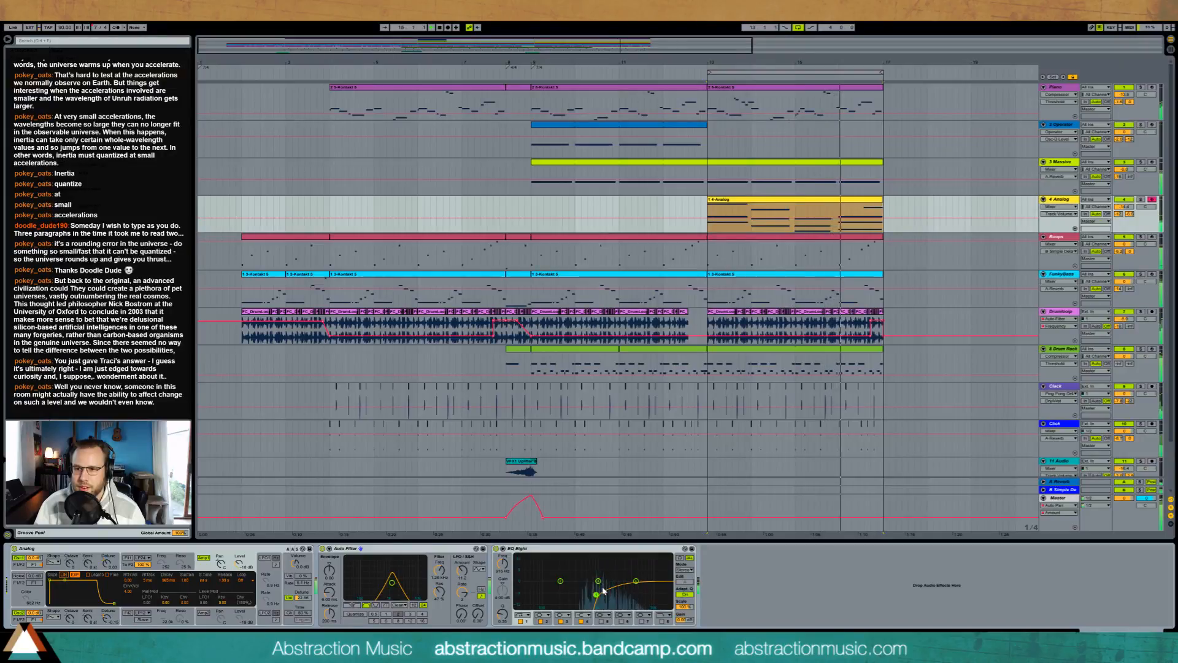
Step: Reopen the Piano clip at bar 13 and shorten the note that follows the descending figure in its first bar
left_click(859, 105)
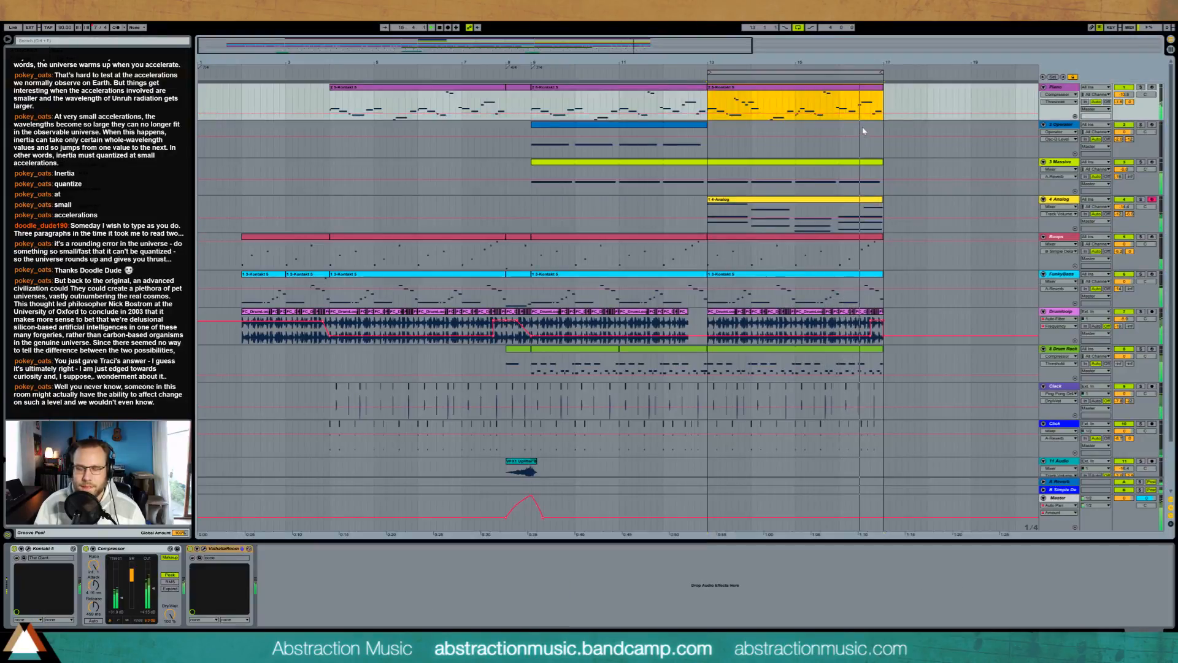
double_click(808, 92)
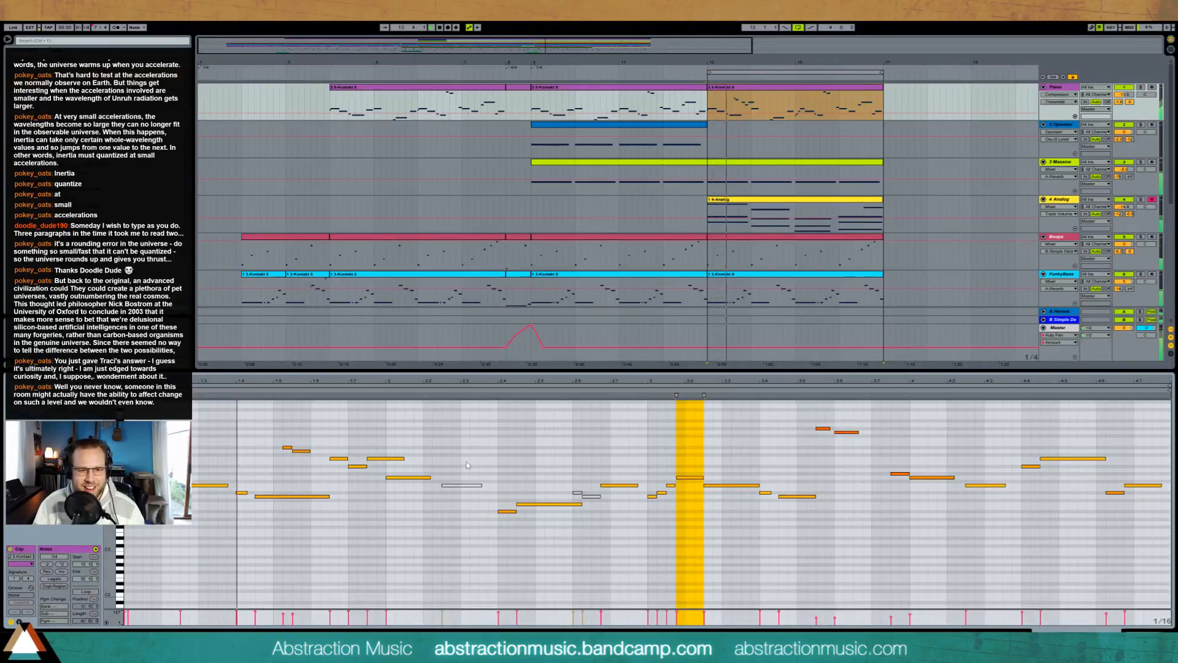
left_click(376, 458)
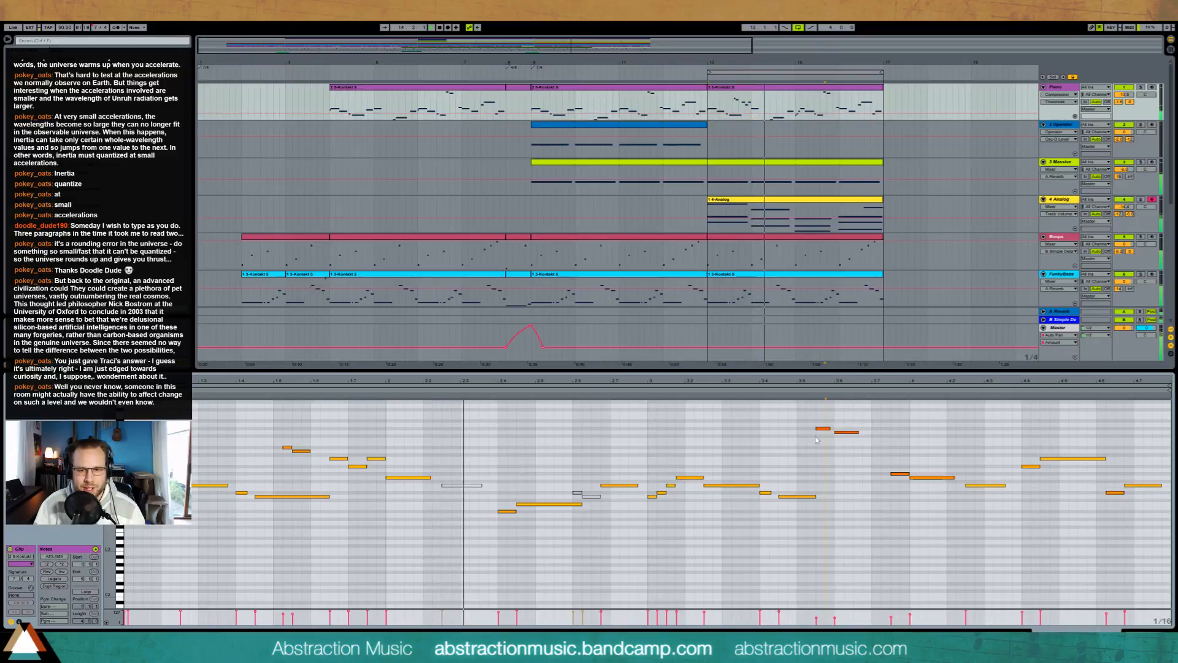
Step: Transpose the two notes just before the third bar's high pair up an octave and play the passage
left_click_drag(811, 422, 859, 444)
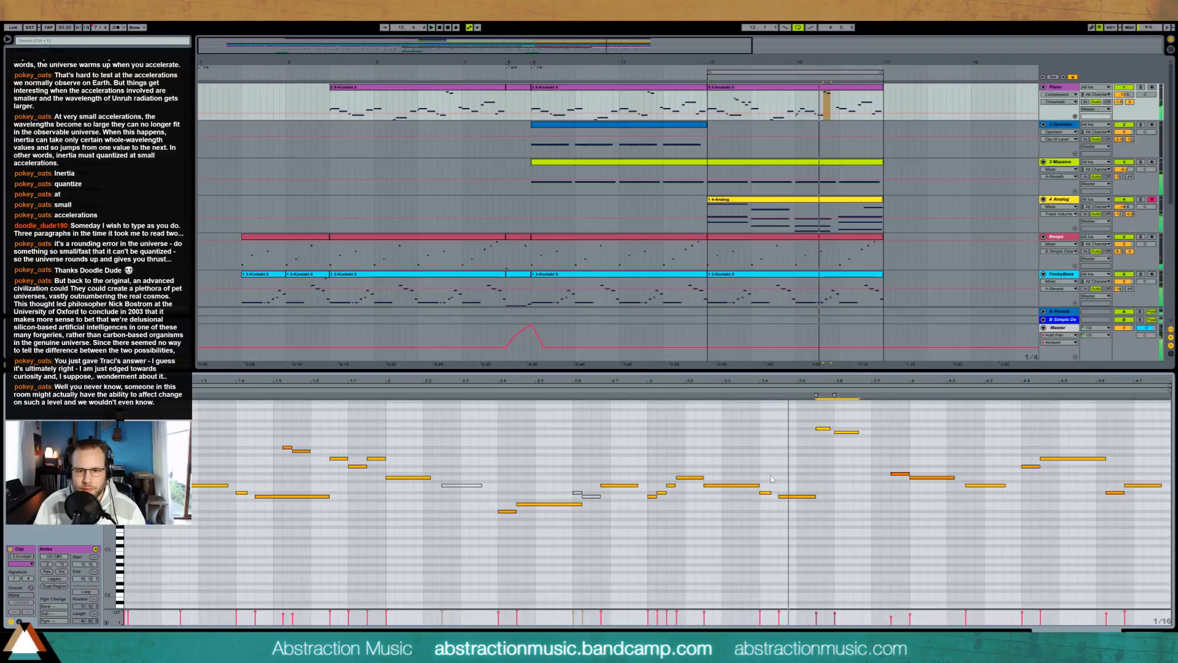
left_click_drag(818, 475, 759, 514)
key("space")
key("shift+Up")
key("space")
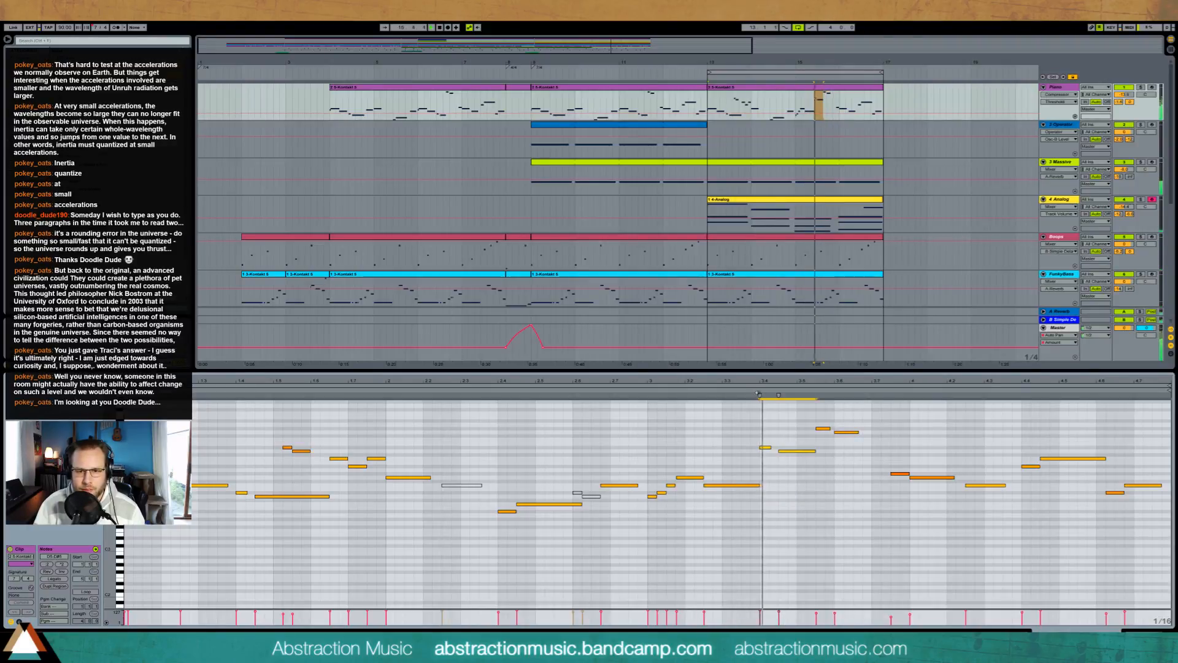
Step: Add a short and a longer harmony note above the pair leading into the fourth bar, and one above the fourth bar's long high note
double_click(896, 440)
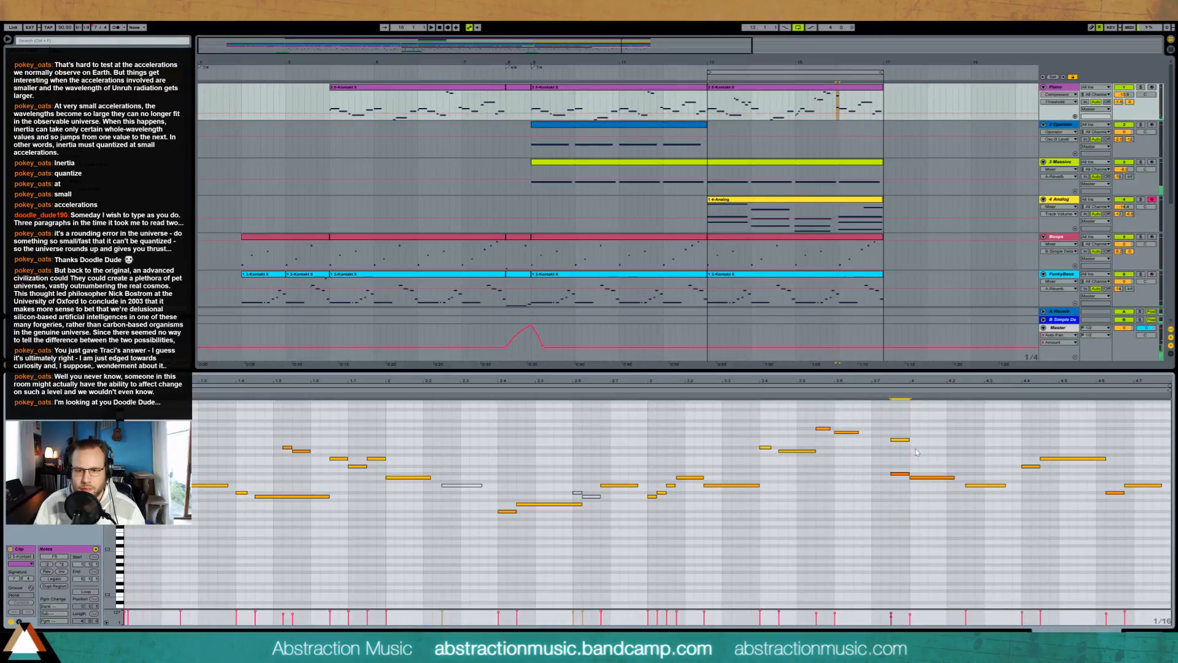
double_click(913, 447)
left_click_drag(928, 446, 954, 446)
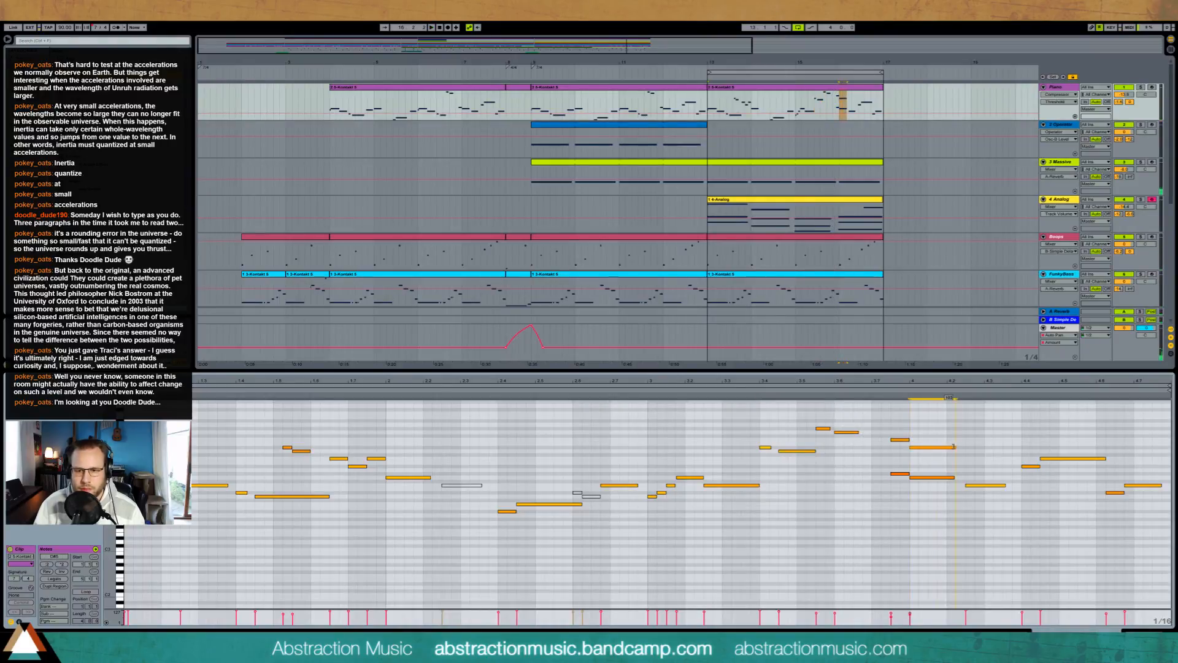
left_click(881, 389)
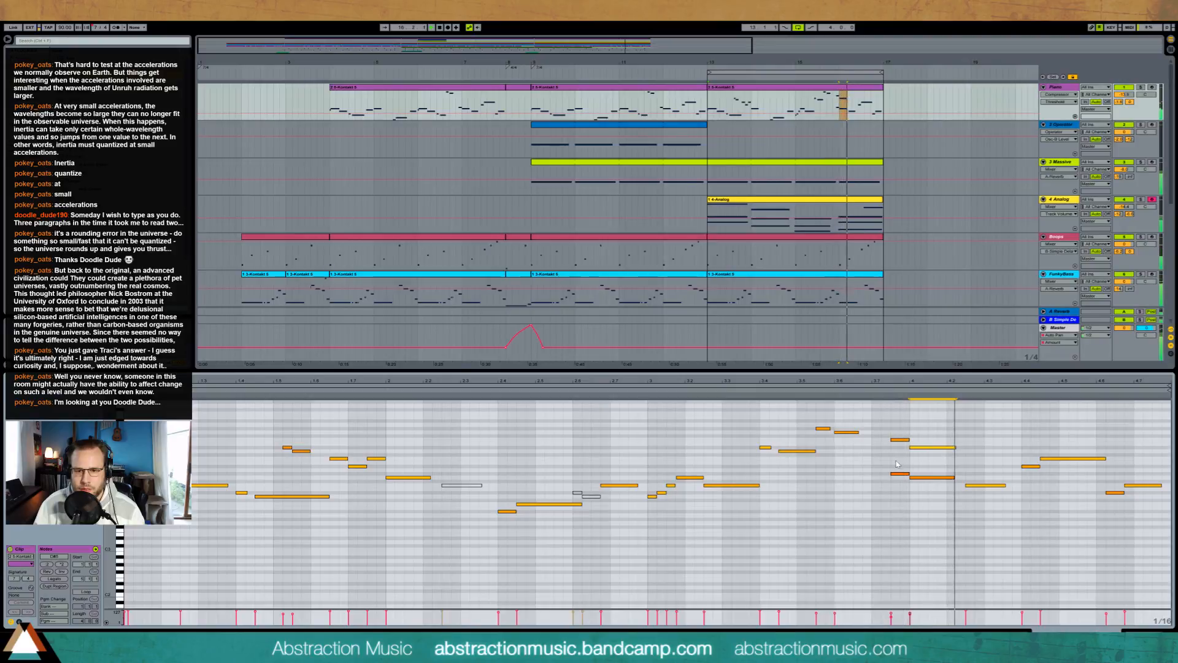
double_click(1043, 446)
left_click_drag(1043, 446, 1095, 447)
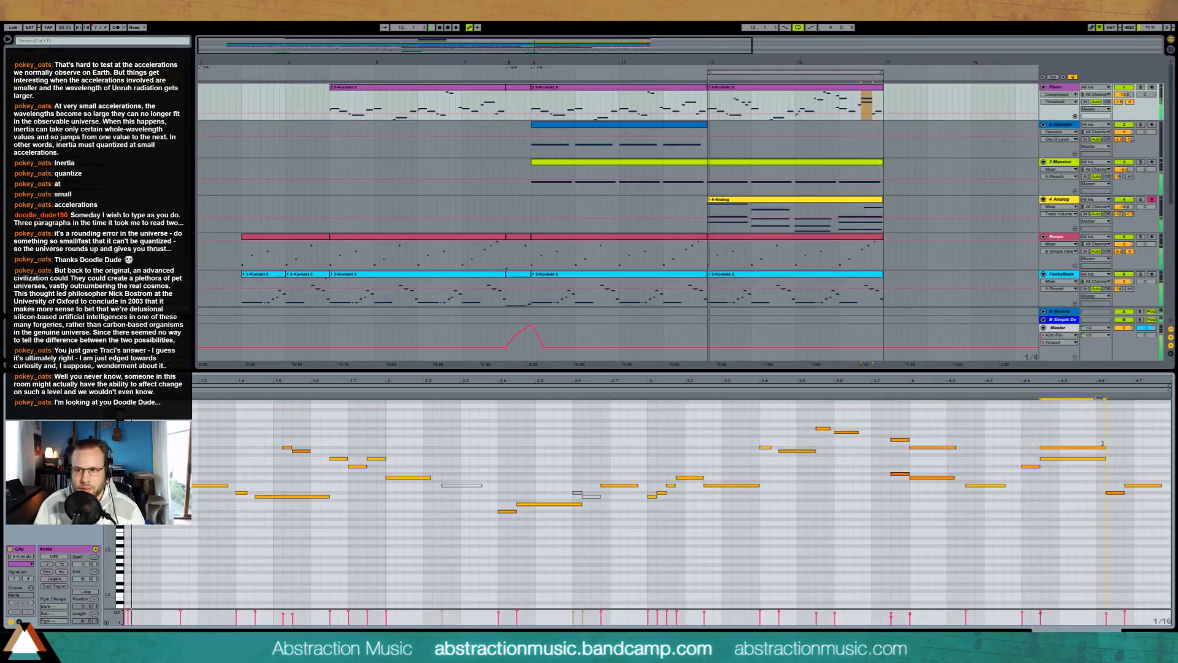
left_click_drag(887, 463, 923, 489)
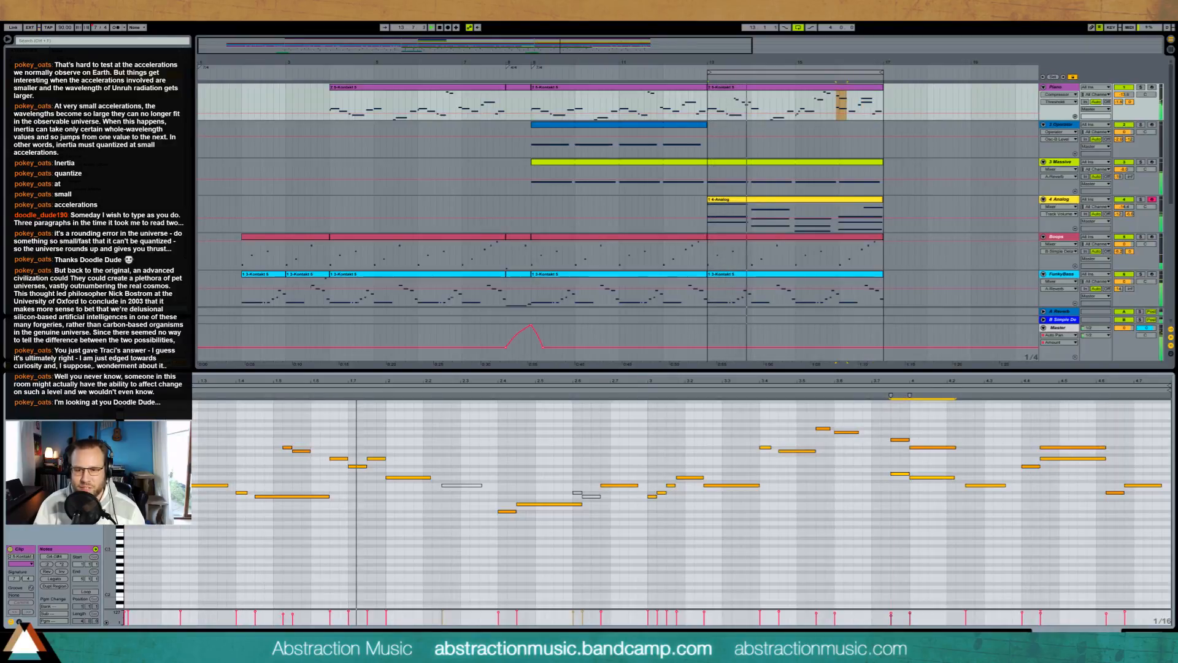
Step: Copy the uplifter clip at bar 9 on the 11 Audio track and place the copy so it leads into bar 17
key("shift+Tab")
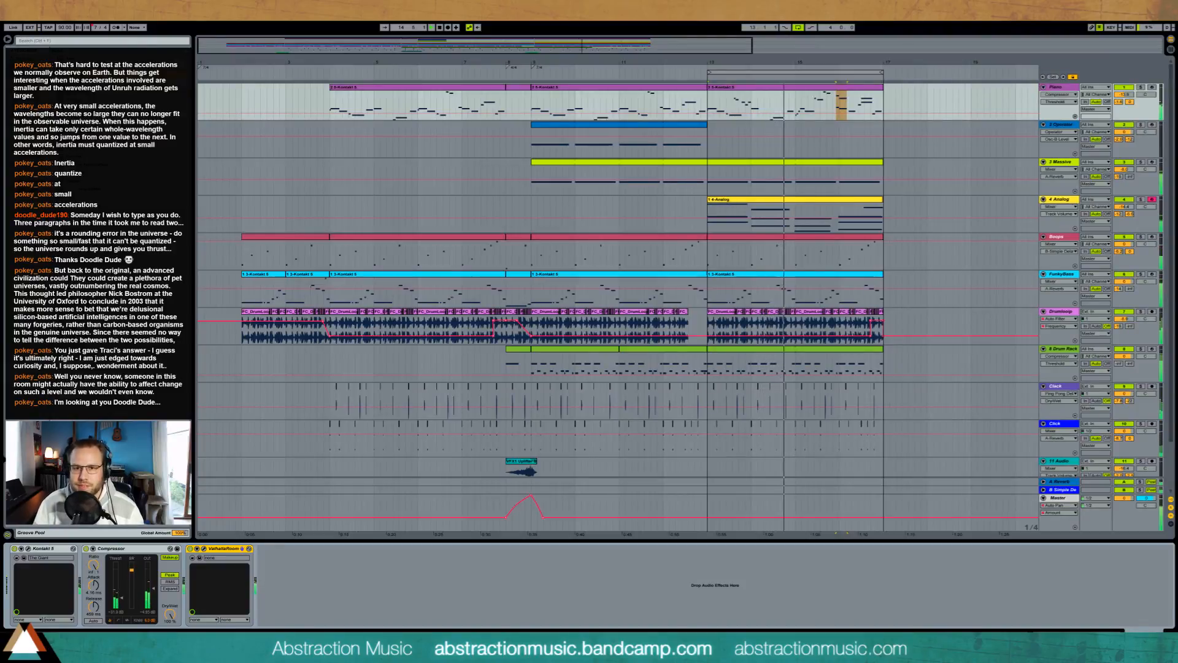
left_click_drag(707, 61, 693, 45)
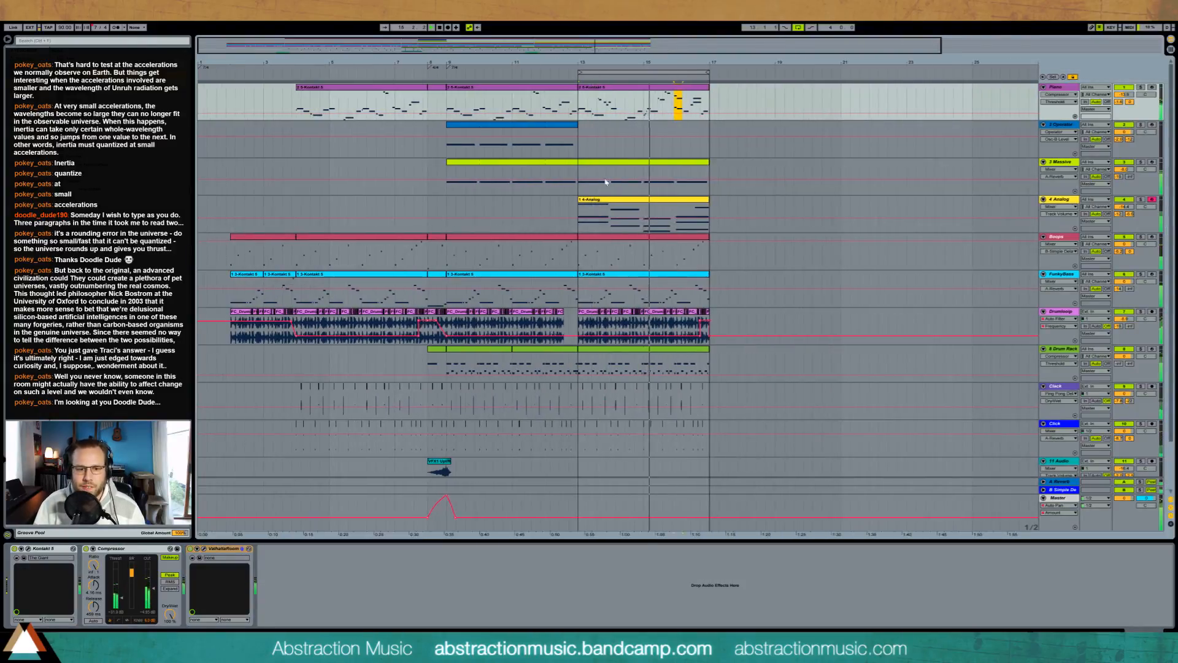
scroll(611, 240, "down", 1)
scroll(611, 240, "down", 1)
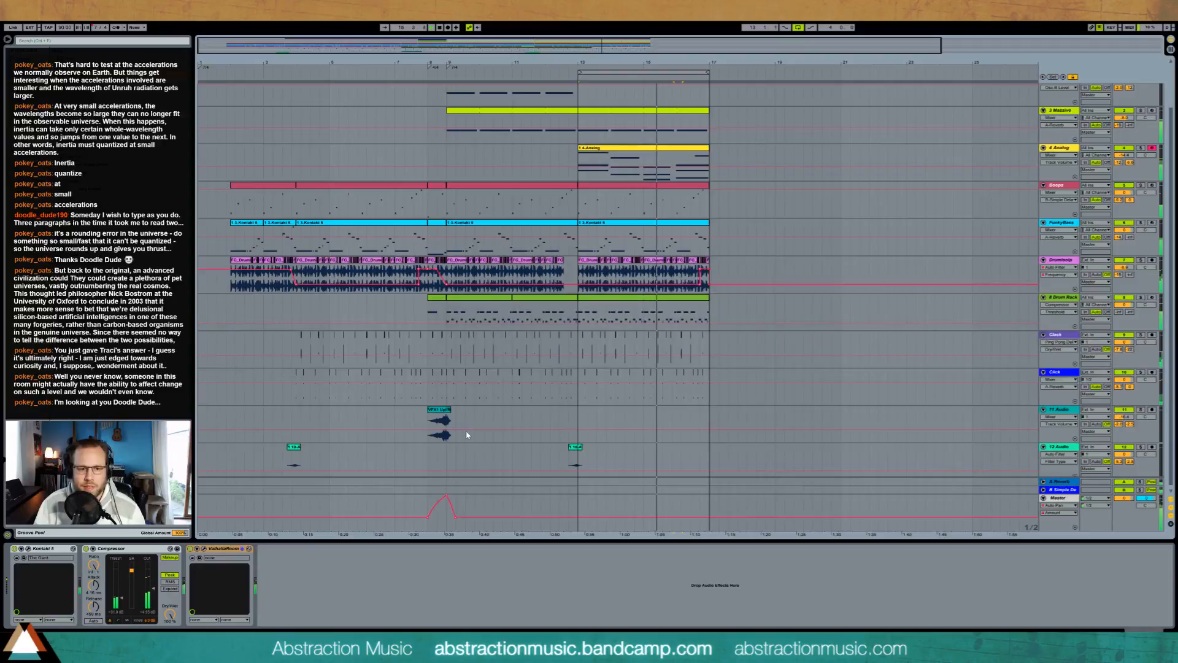
left_click(428, 422)
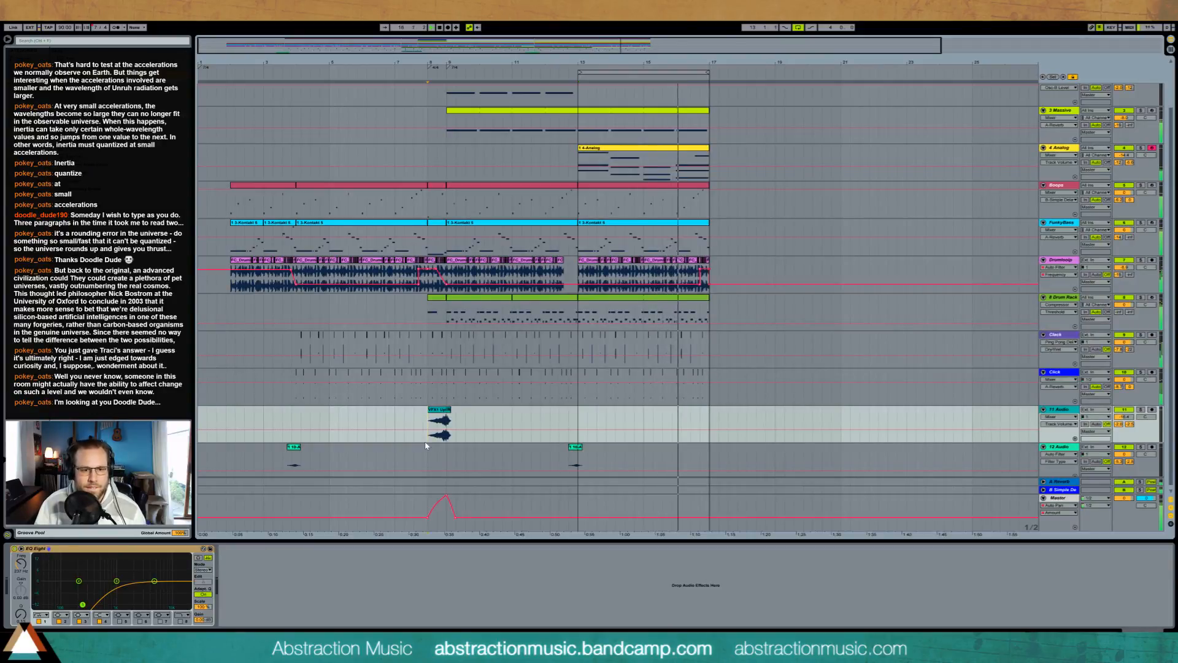
left_click_drag(423, 437, 463, 521)
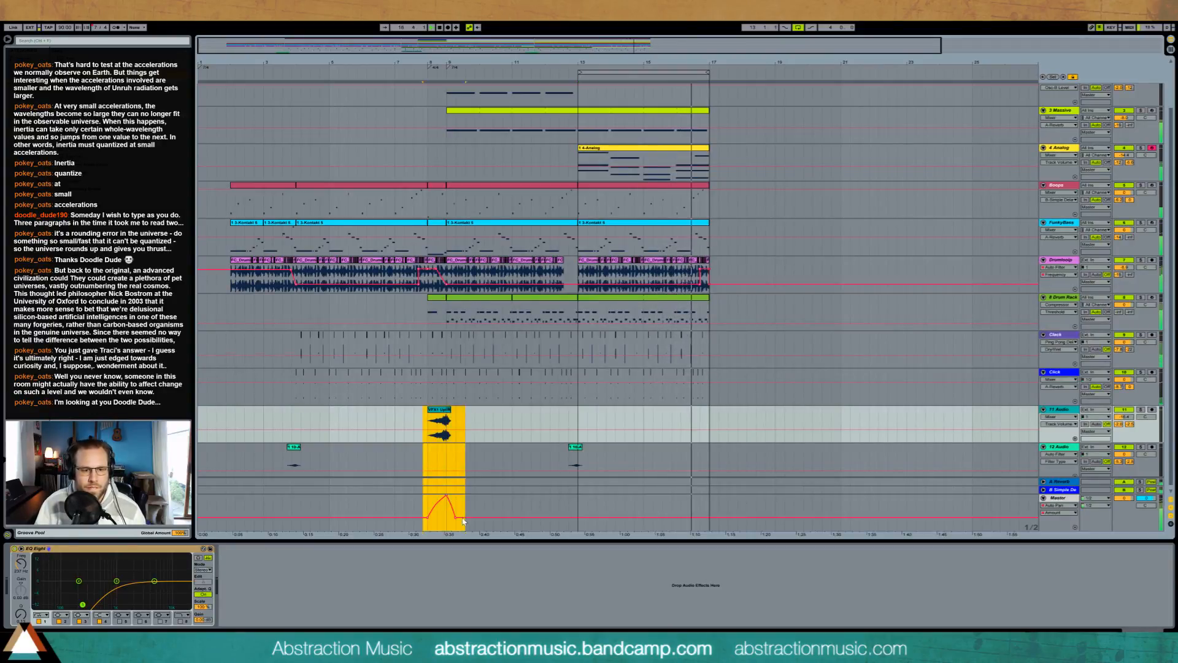
left_click(682, 432)
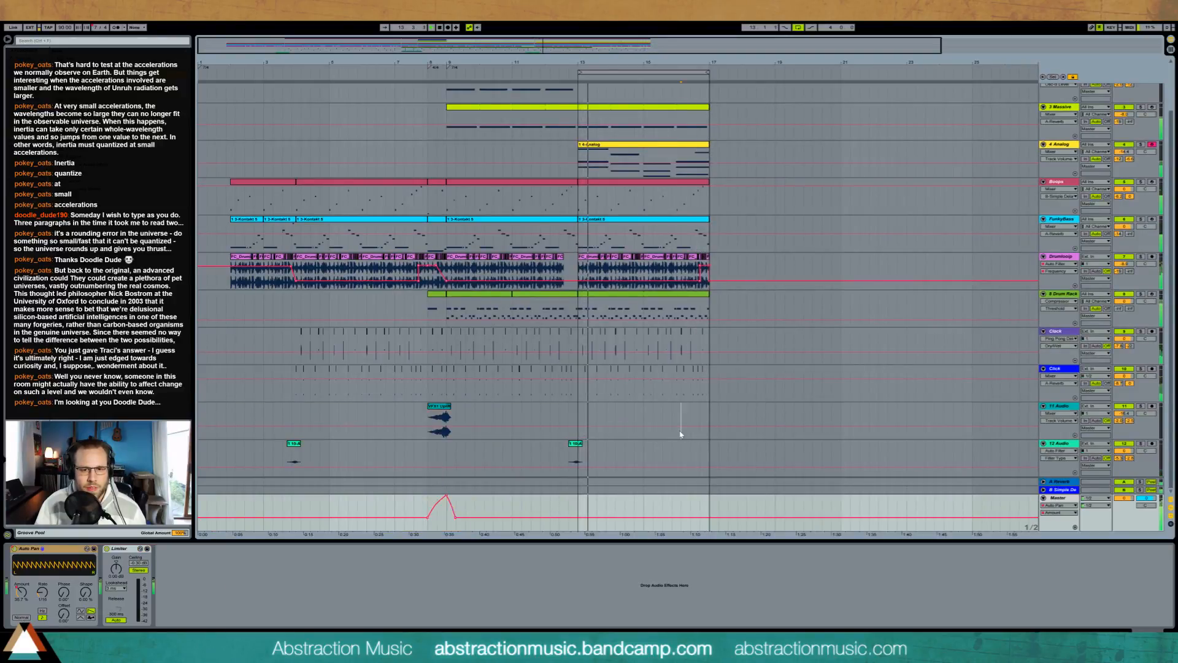
key("ctrl+v")
left_click(698, 406)
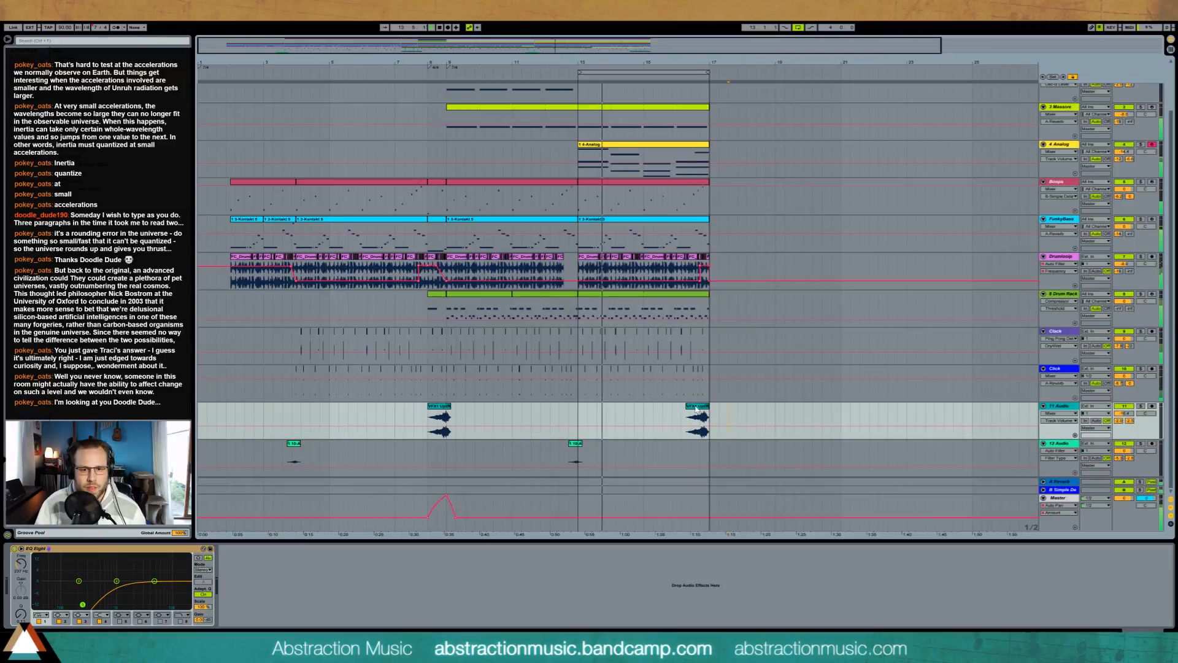
left_click_drag(699, 408, 704, 408)
Step: Unlock the envelopes and copy the Master's Auto Pan Amount automation peak at bar 9 to the new uplifter clip at bar 17
left_click(1073, 77)
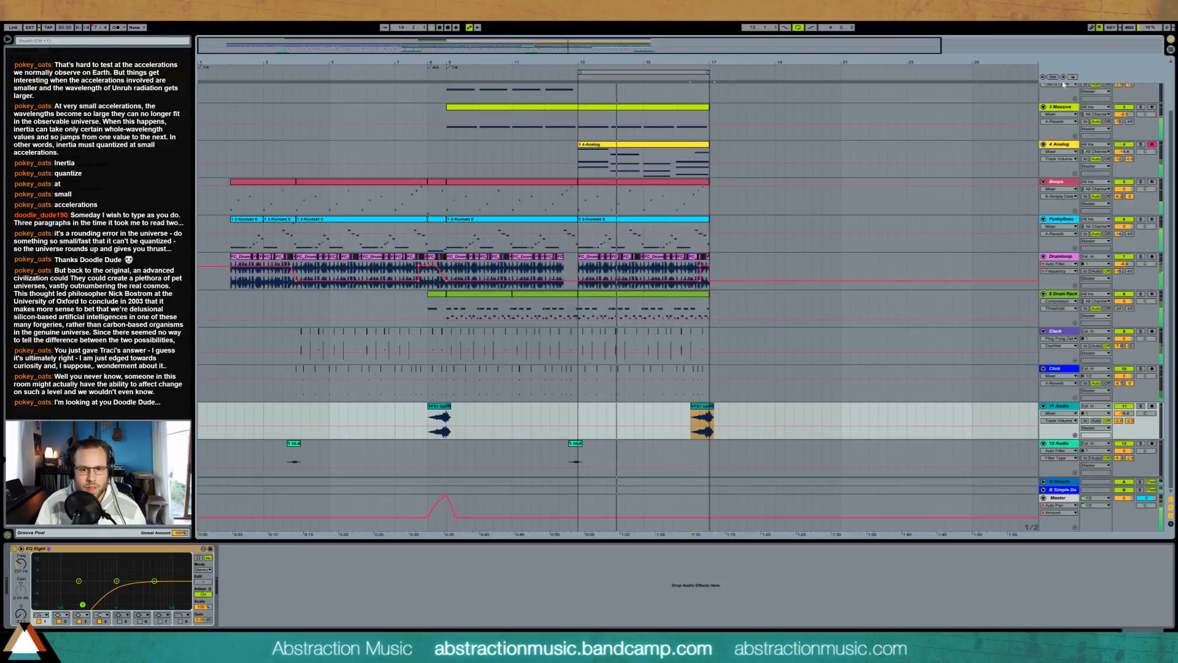
left_click(689, 518)
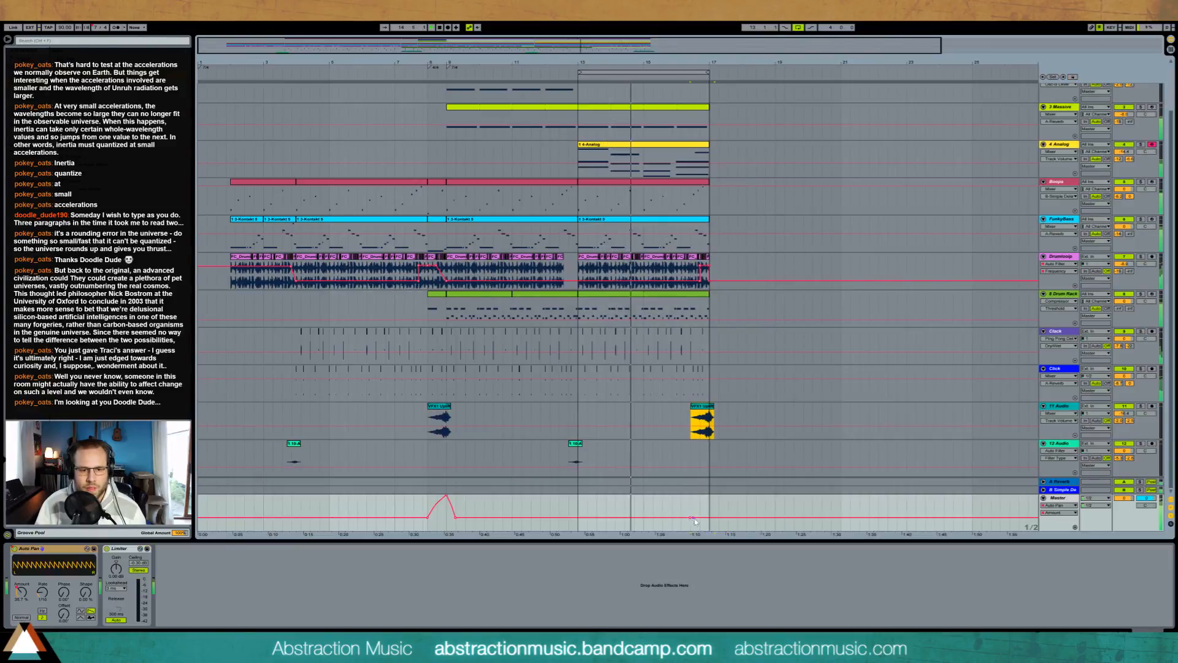
left_click_drag(424, 509, 465, 508)
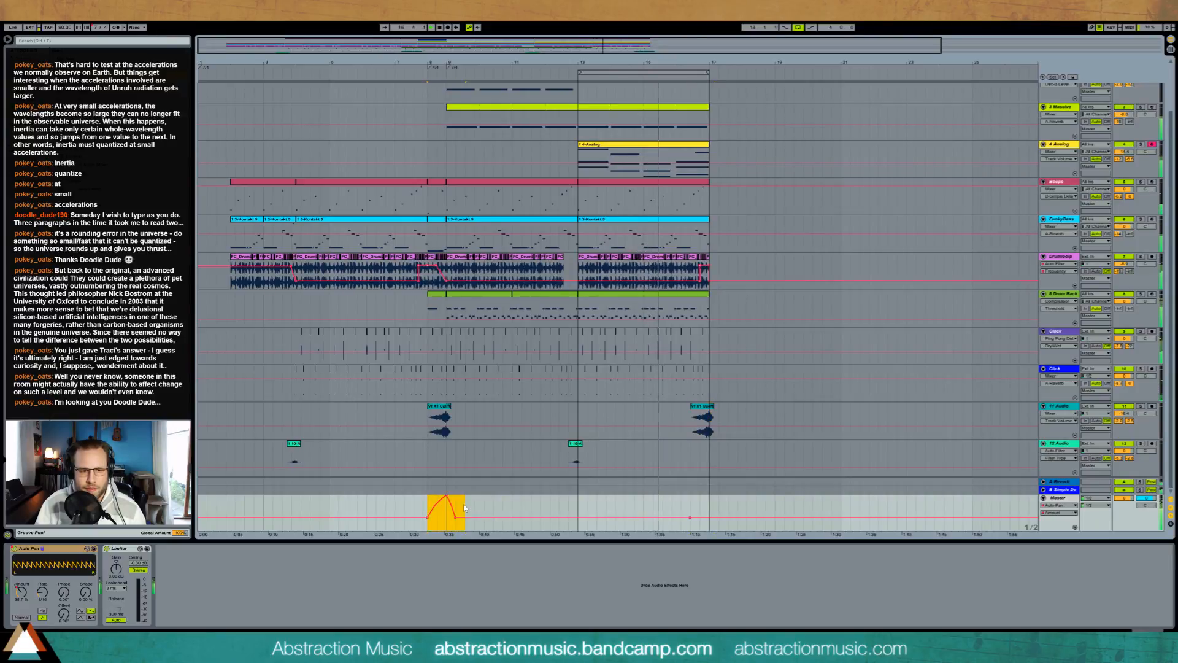
key("ctrl+c")
left_click(690, 508)
key("ctrl+v")
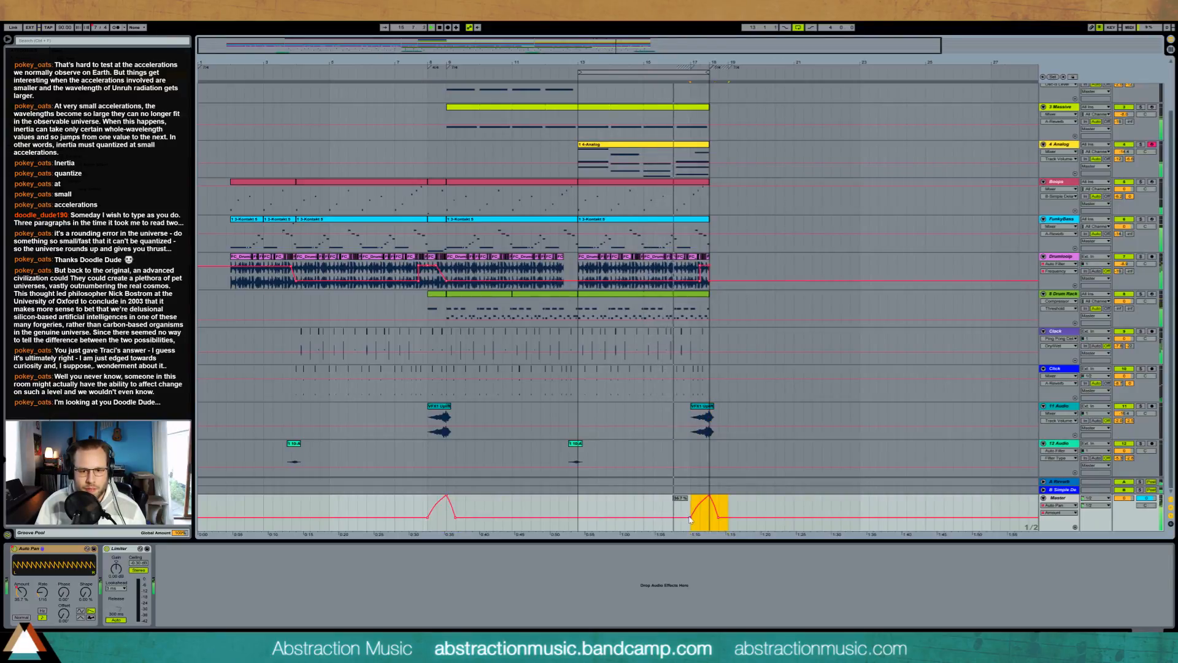
left_click(681, 507)
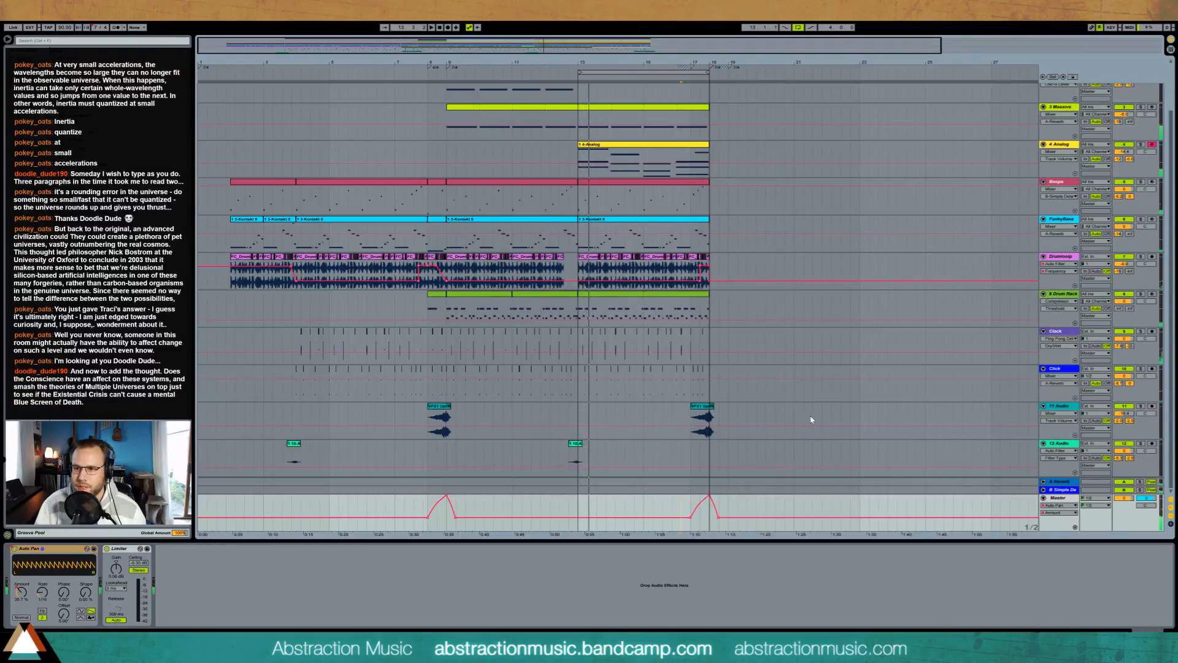
Step: Copy the four-bar section starting at bar 9 on all tracks from Piano through Click and paste it directly after the first Analog clip
scroll(807, 417, "up", 3)
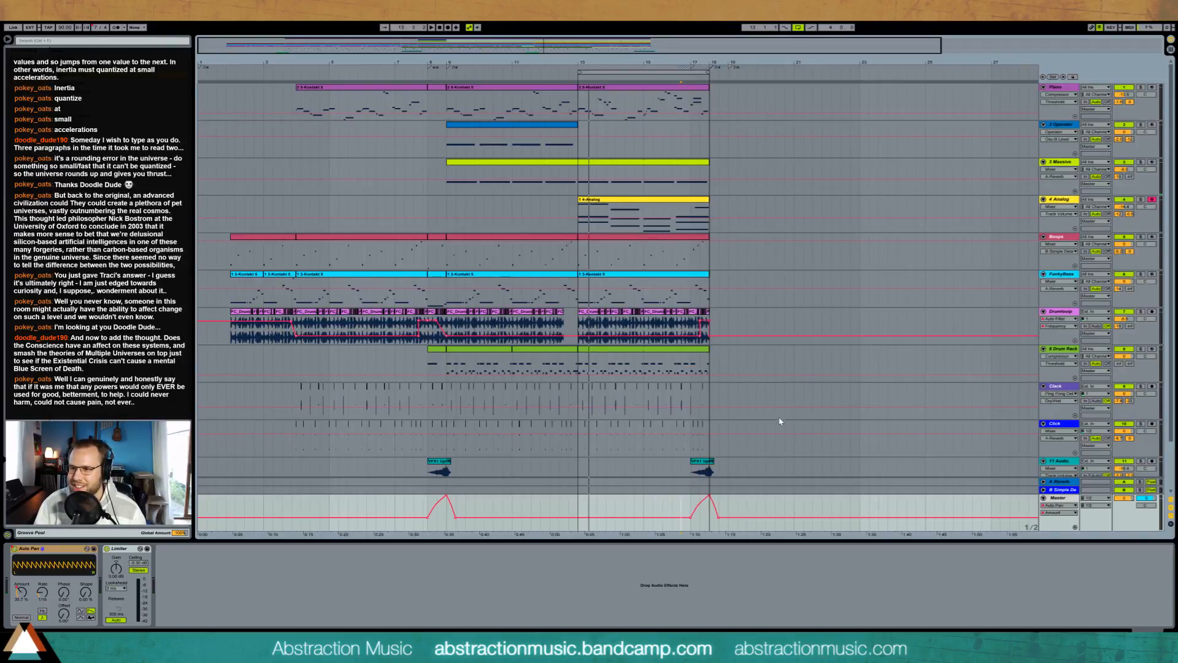
scroll(780, 421, "down", 3)
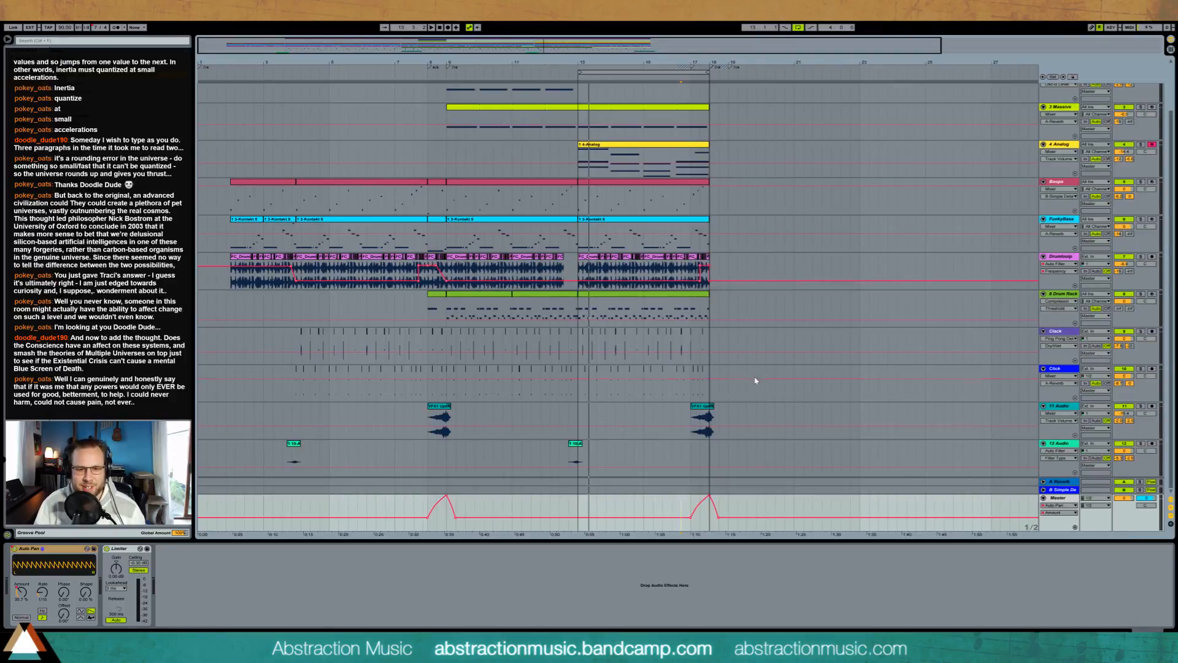
left_click(576, 447)
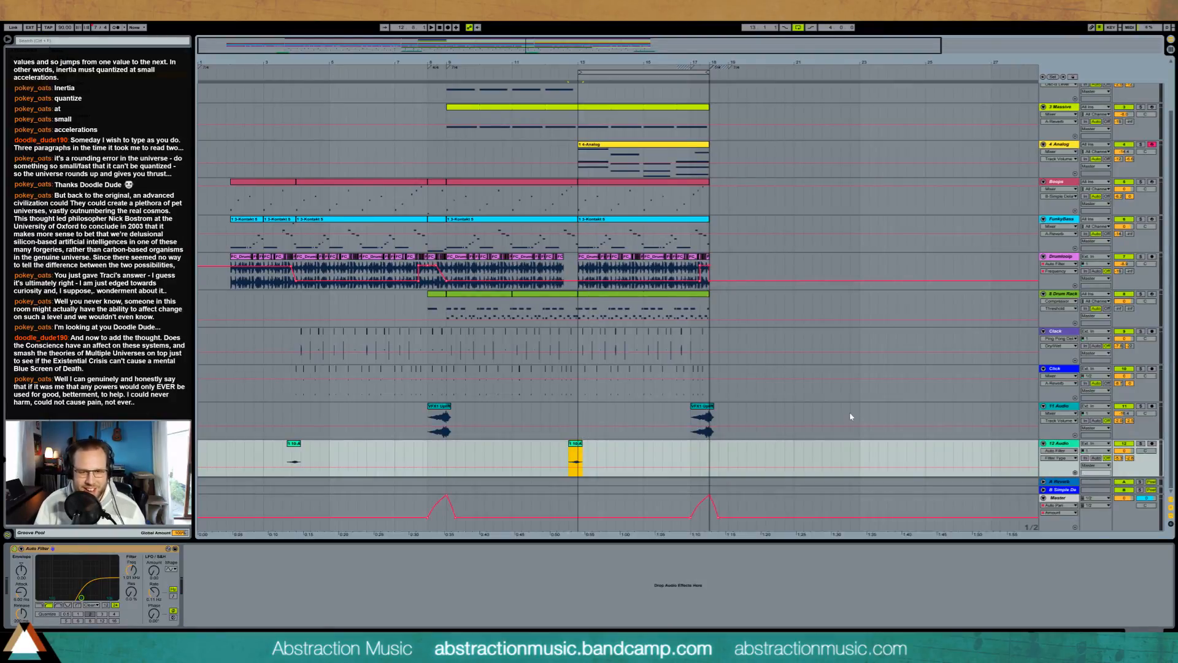
scroll(850, 416, "up", 3)
left_click(477, 87)
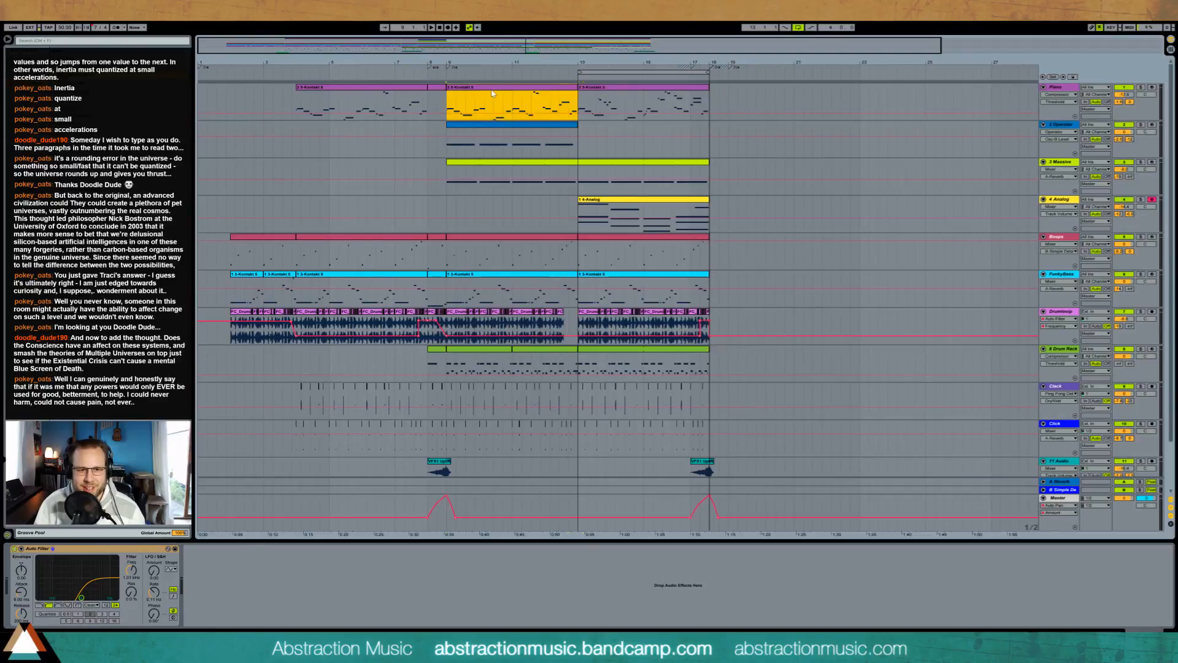
left_click(580, 448, "shift")
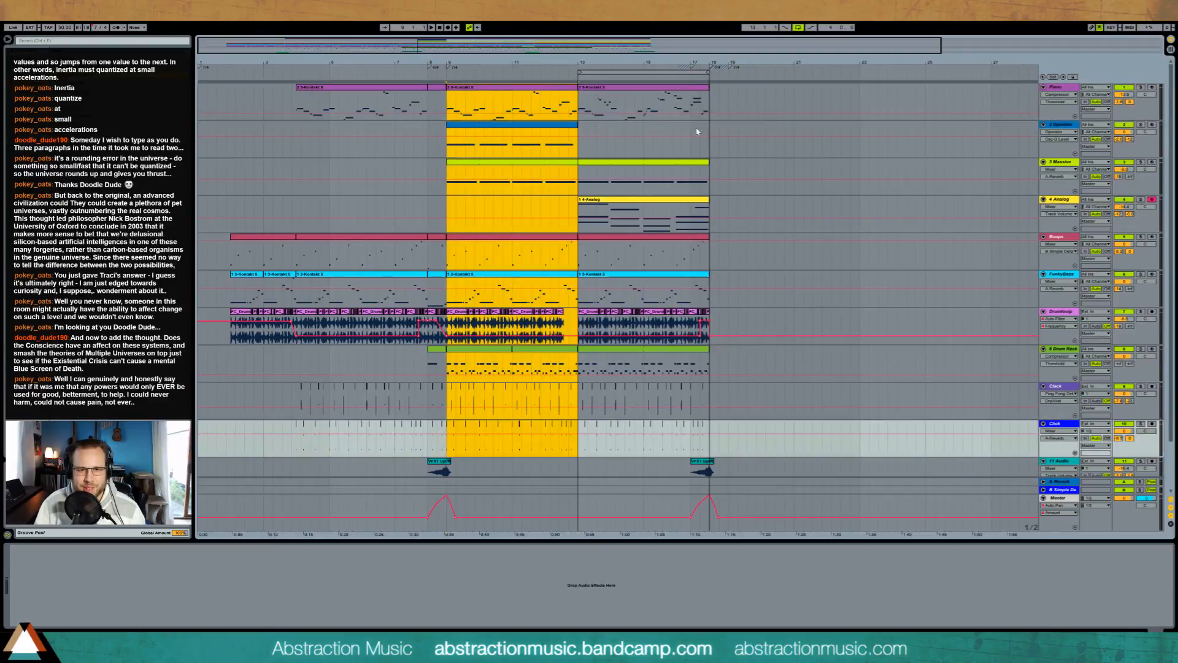
key("ctrl+c")
left_click(712, 100)
key("ctrl+v")
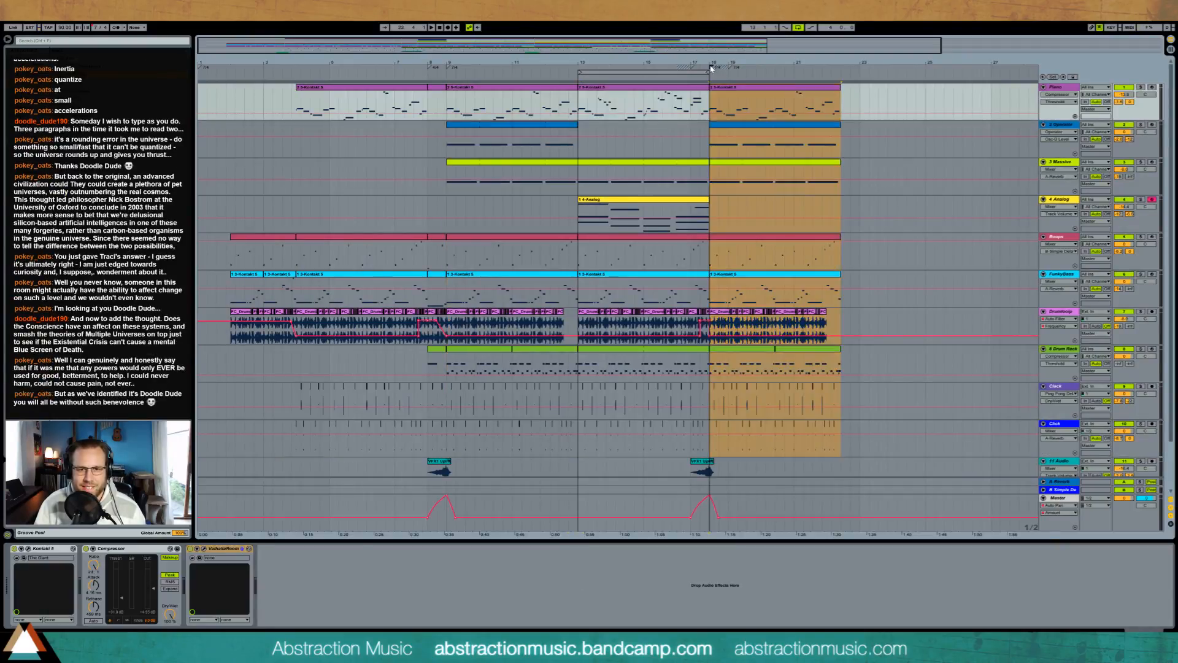
Step: Delete the extra time signature changes around the start of the pasted section, and play the transition into it
right_click(713, 69)
left_click(719, 75)
right_click(730, 69)
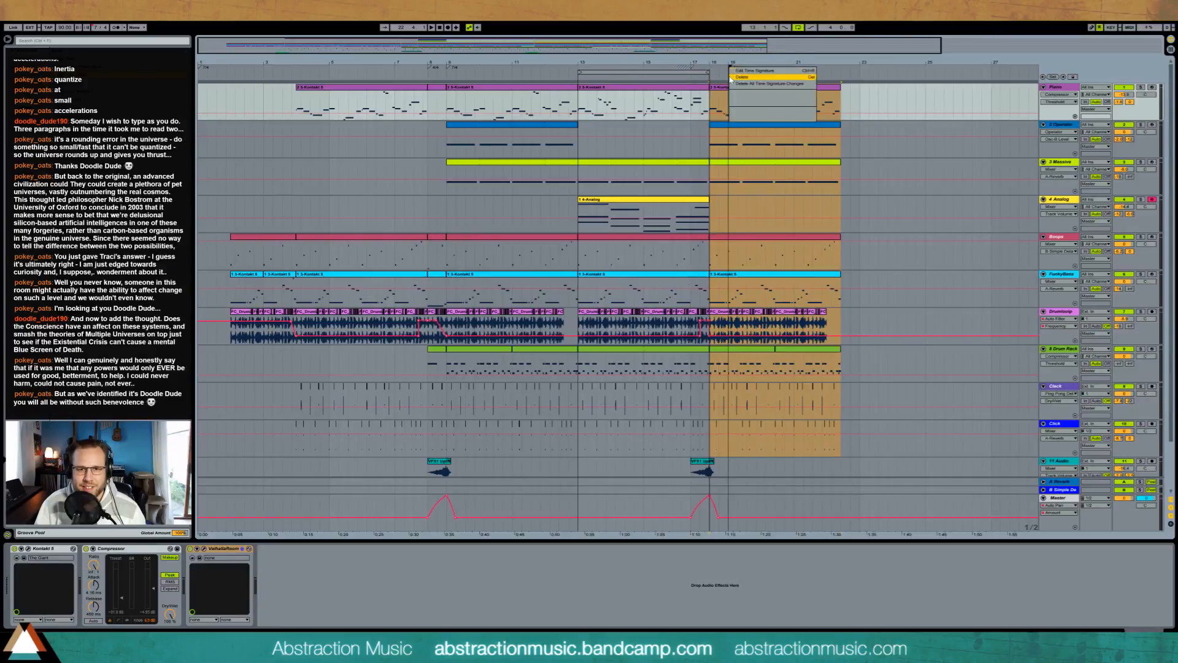
left_click(736, 76)
right_click(693, 71)
left_click(710, 104)
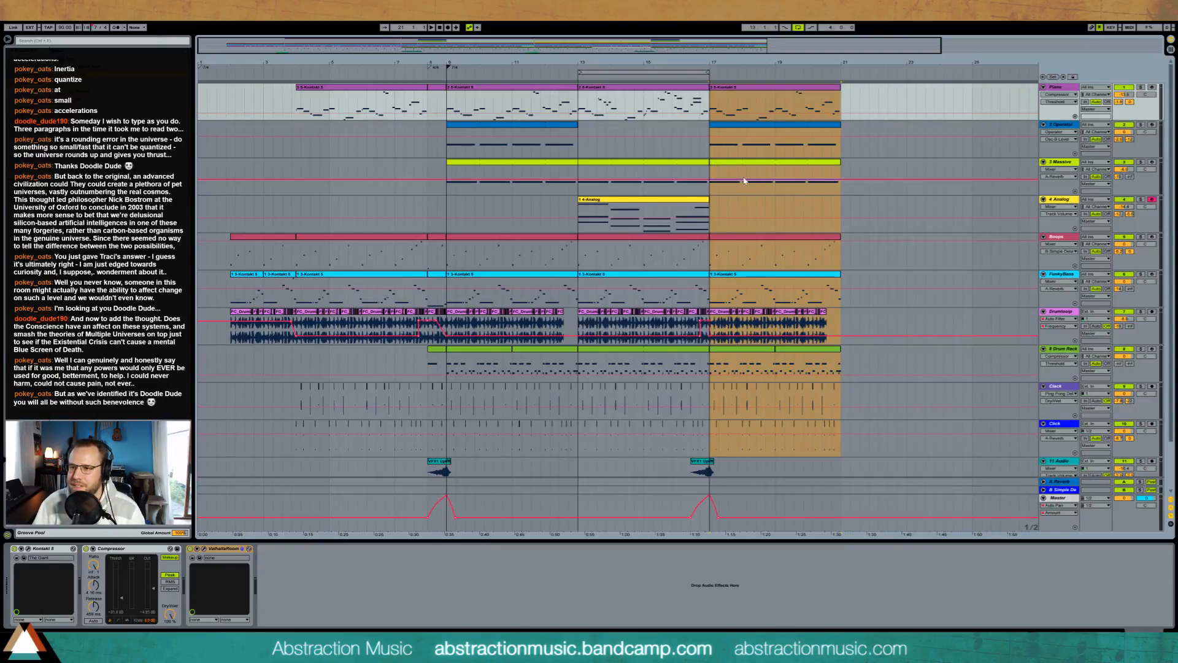
left_click(700, 105)
key("space")
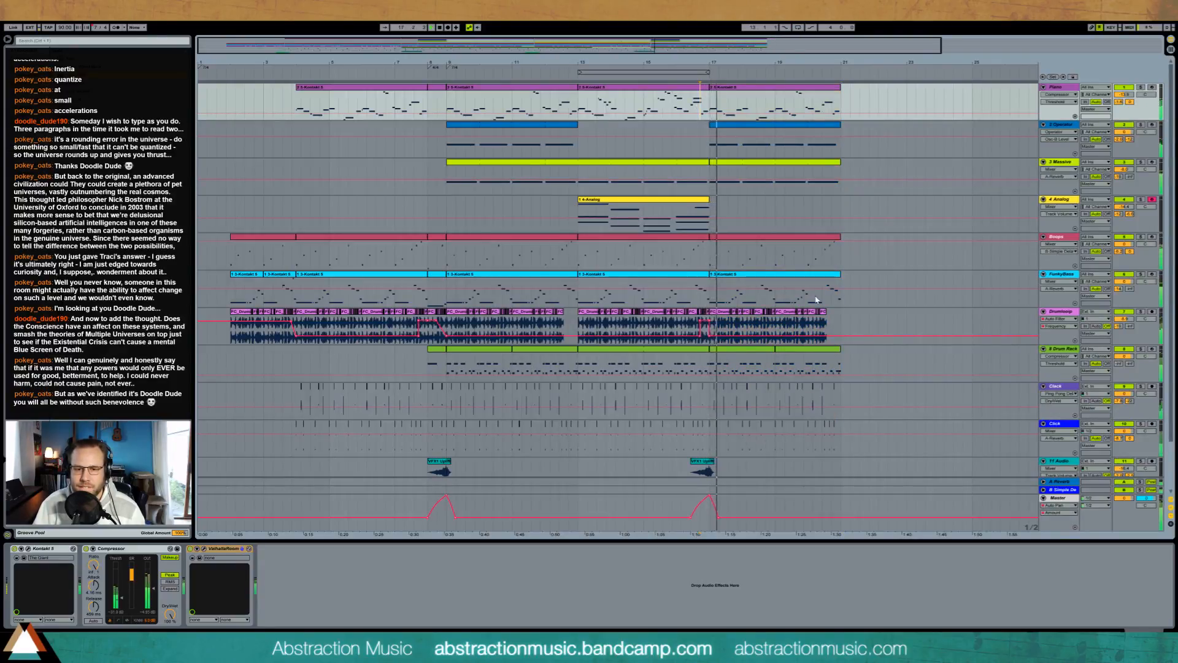
key("space")
Step: Delete the copied Piano and Operator clips from the new section at bar 17
left_click(758, 87)
key("Delete")
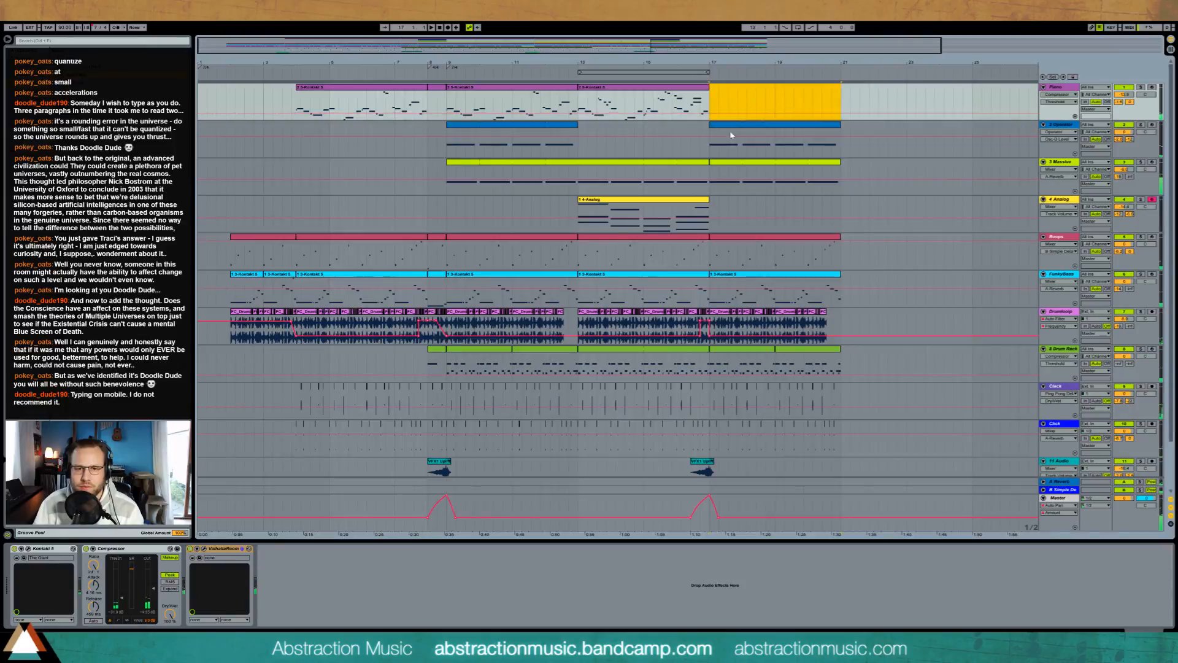
left_click(730, 135)
key("Delete")
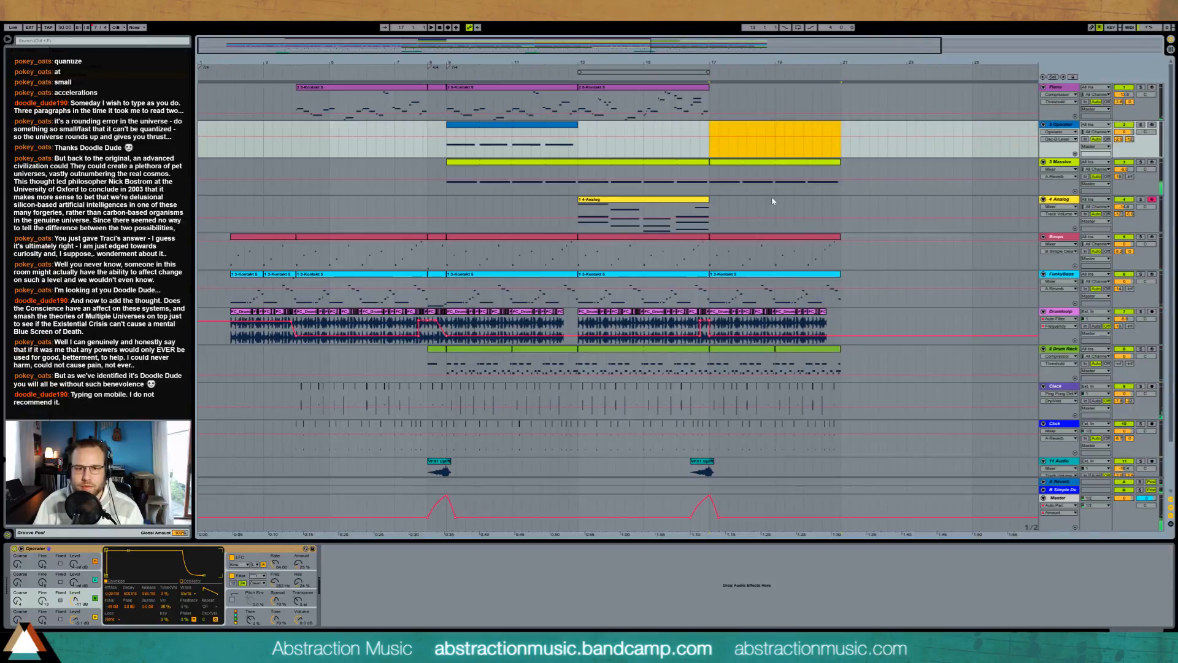
Step: Duplicate the Analog clip into the section at bar 17 and delete the copied Boops clip there
left_click(705, 207)
key("ctrl+d")
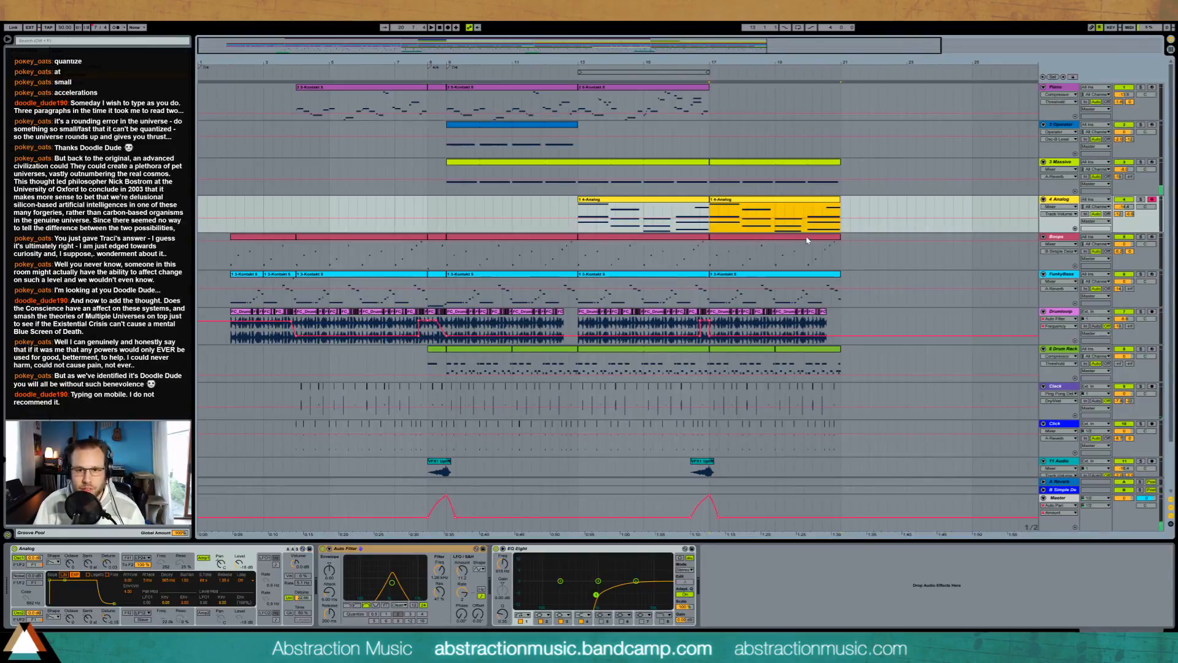
left_click(807, 240)
key("Delete")
Step: Join the Massive track's clips from bar 9 onward into one clip that extends past bar 21
left_click(762, 276)
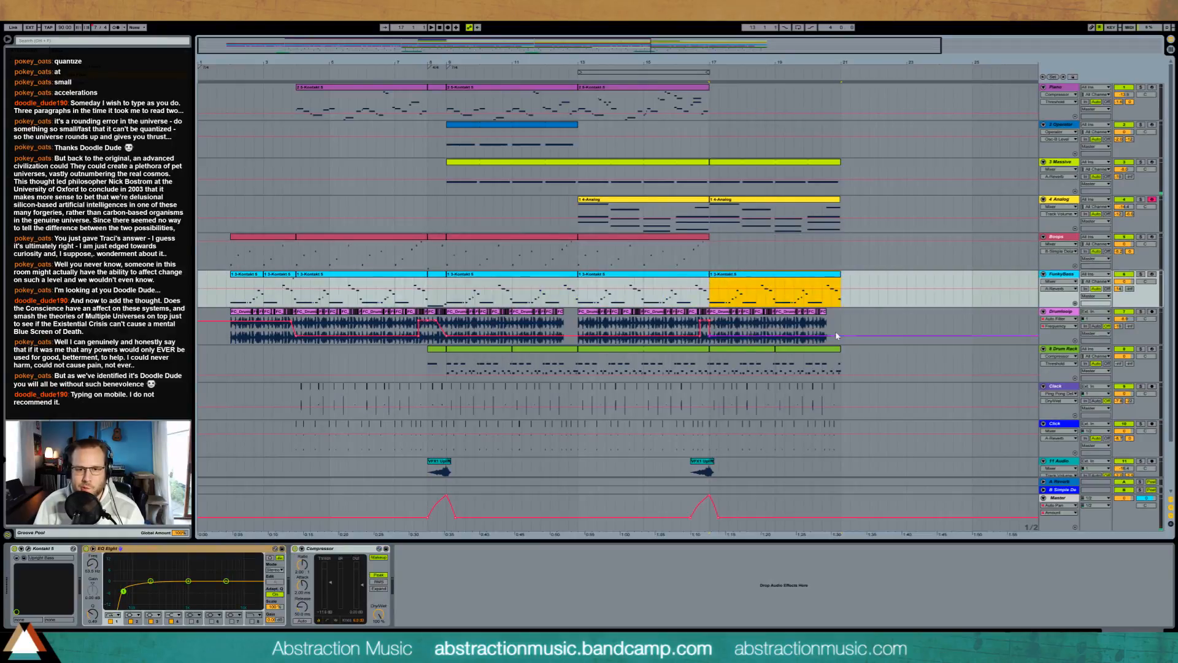
scroll(737, 348, "down", 3)
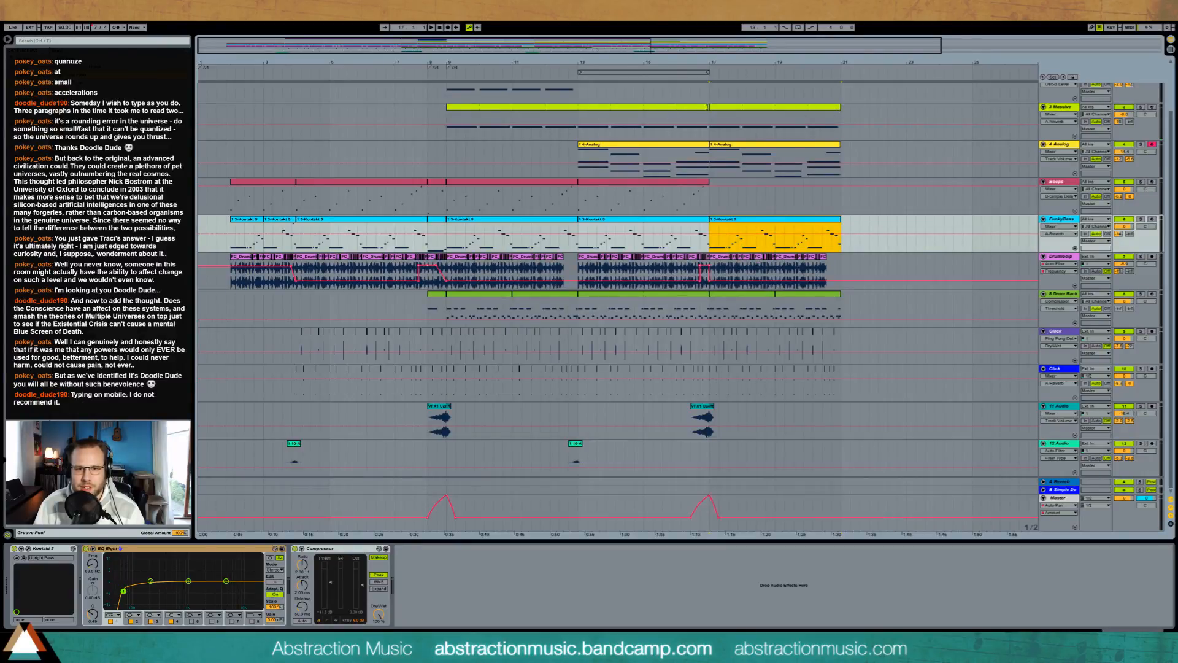
left_click_drag(447, 119, 879, 109)
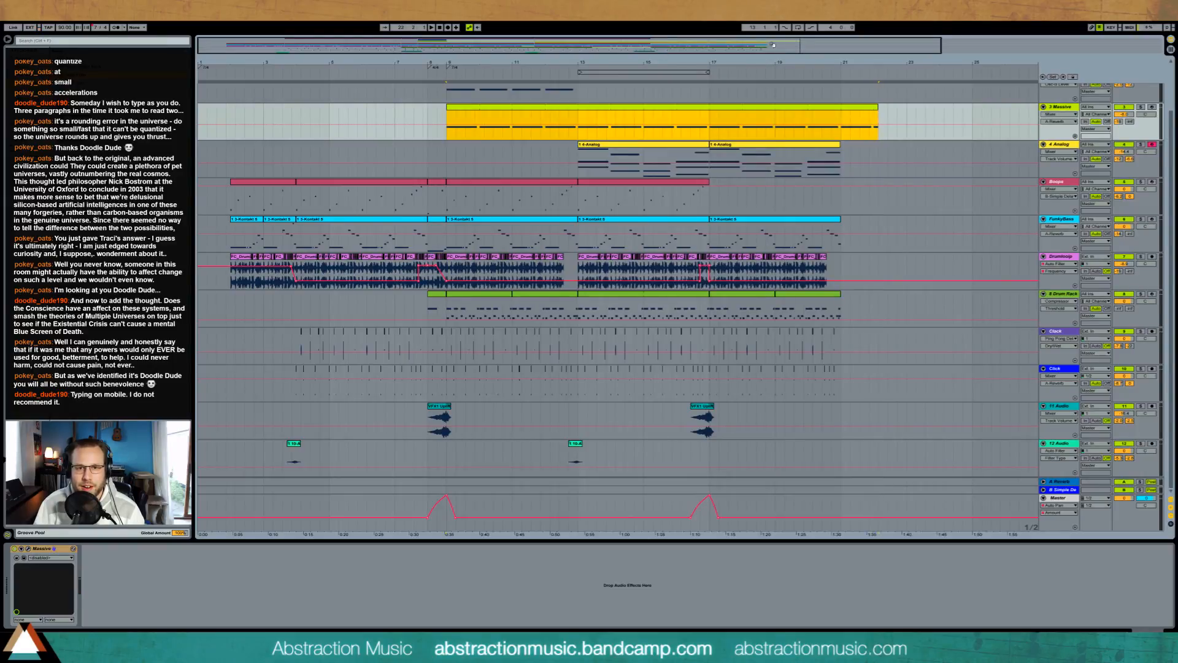
left_click_drag(784, 45, 785, 72)
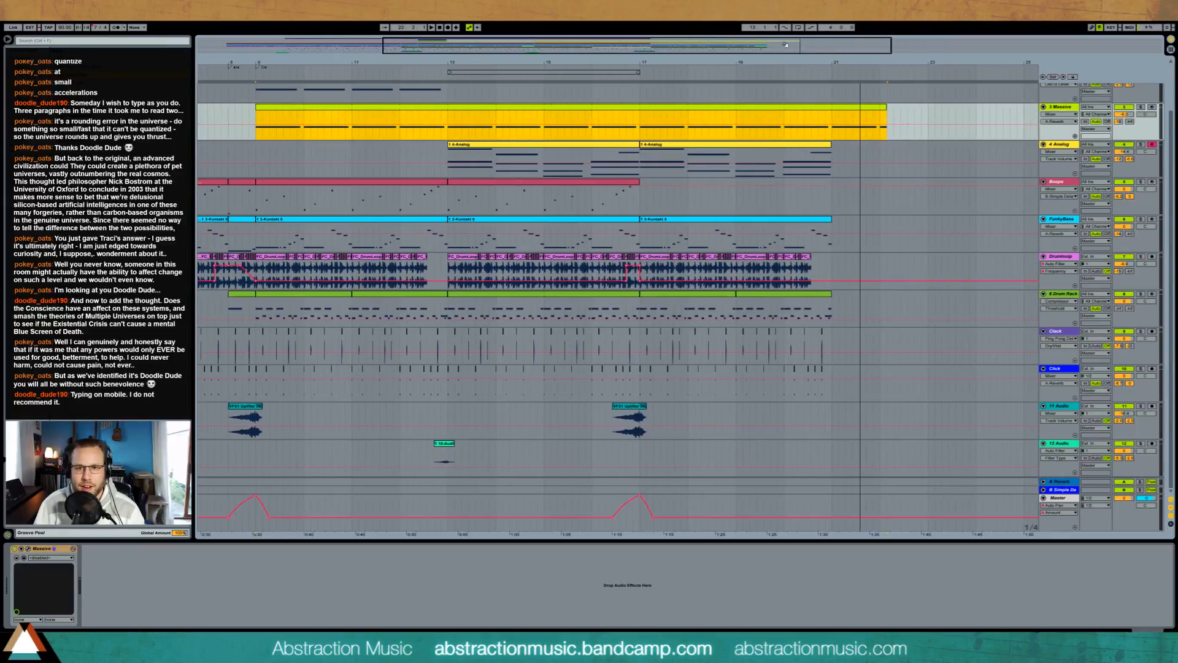
Step: Trim the end of the Massive clip back to bar 22
left_click_drag(885, 108, 878, 109)
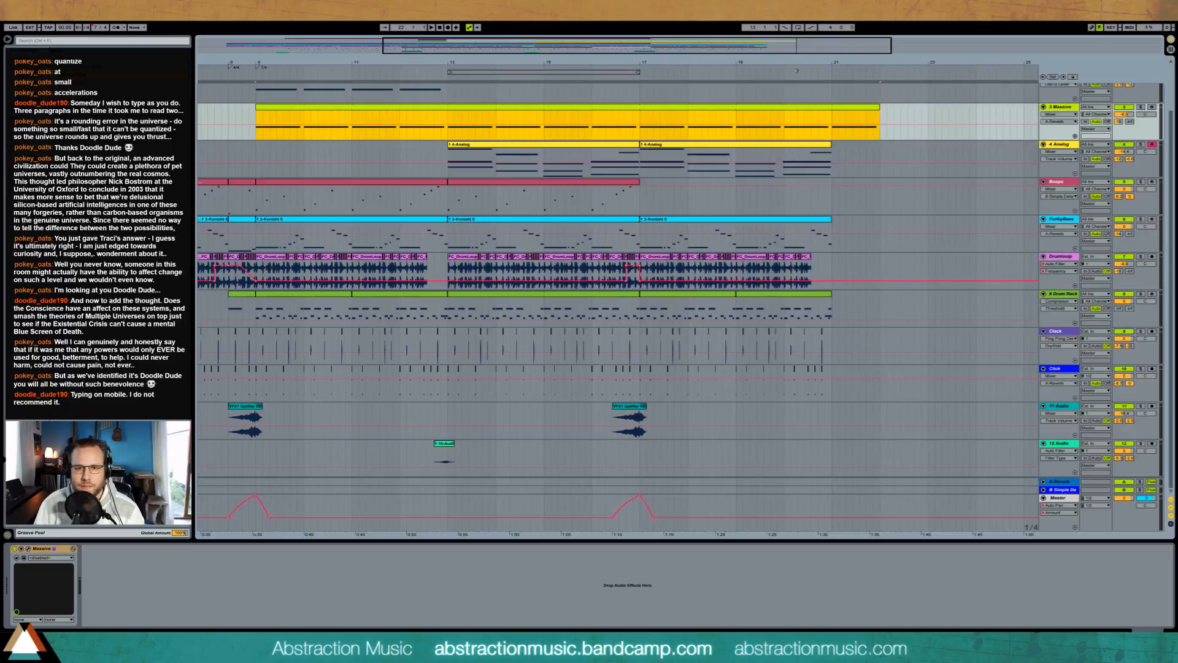
left_click_drag(809, 46, 809, 28)
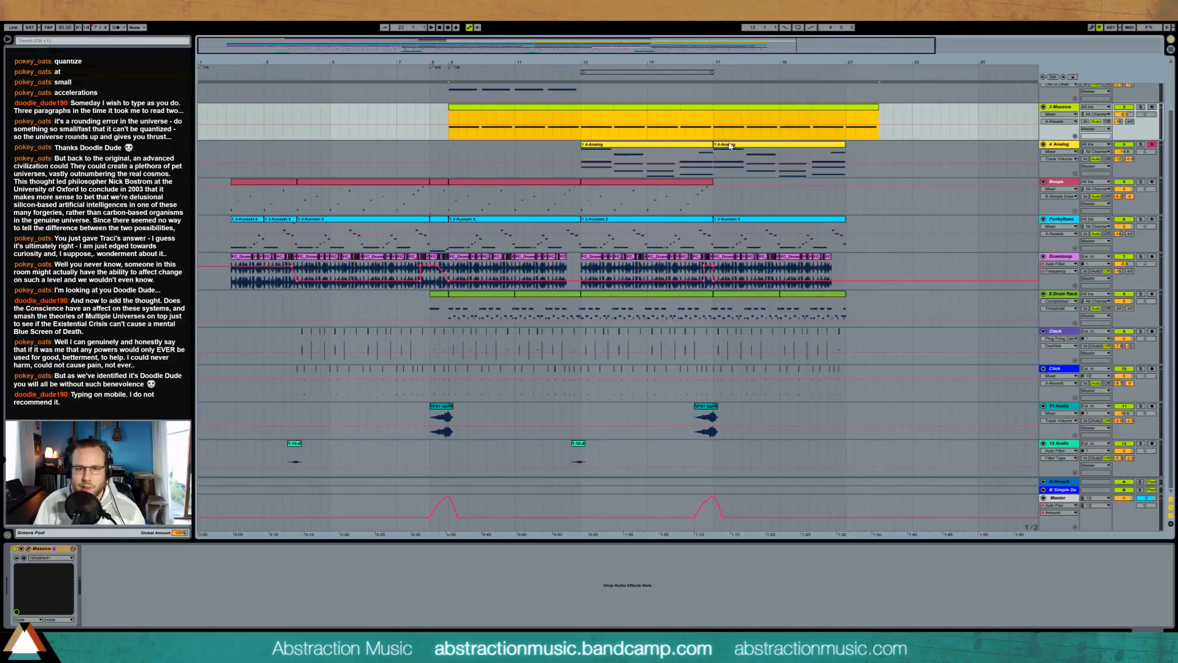
Step: Paste a copy of the Analog clip from bar 13 at bar 21 and shorten it to end at bar 22
left_click(709, 146)
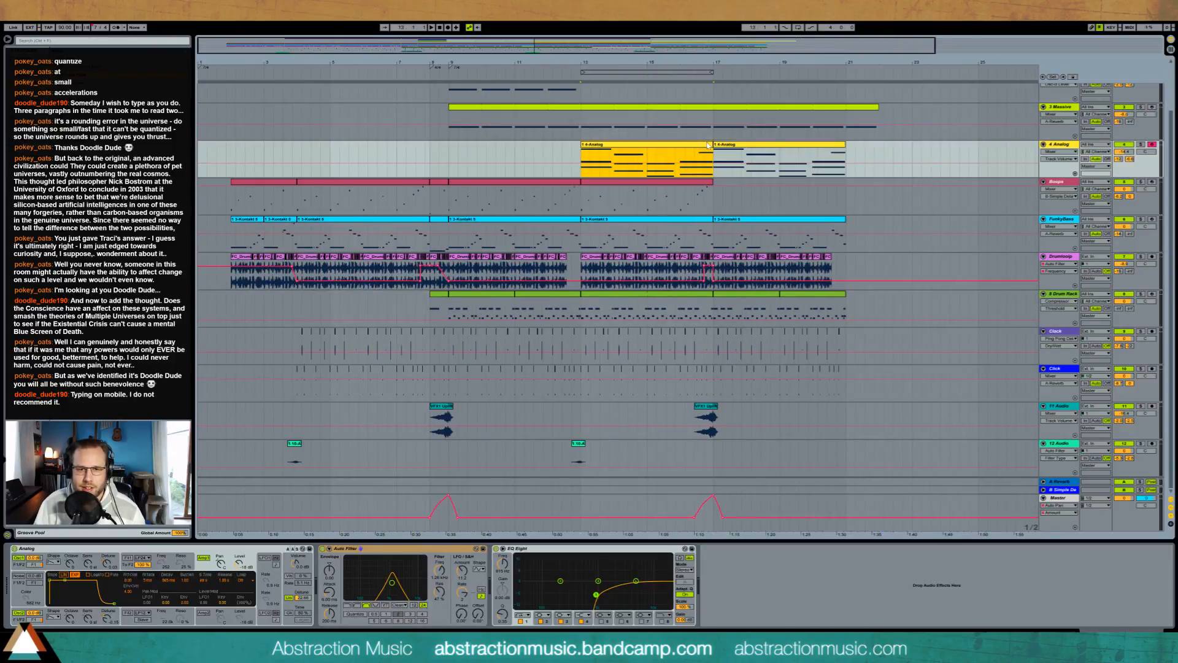
double_click(709, 145)
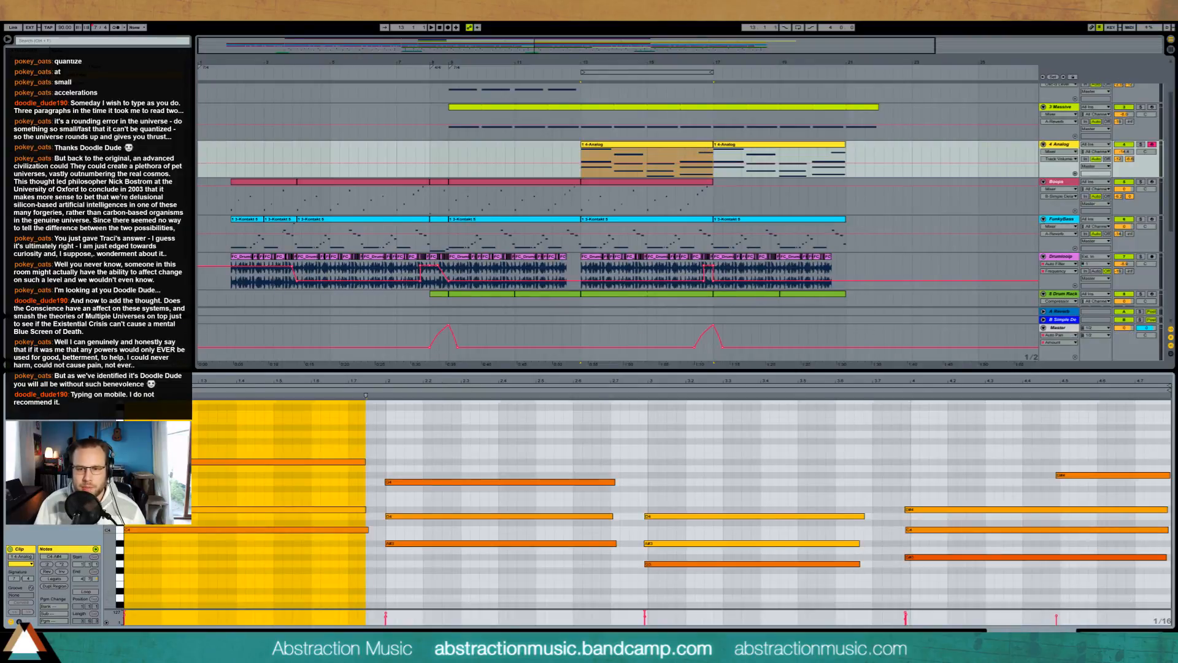
key("shift+Tab")
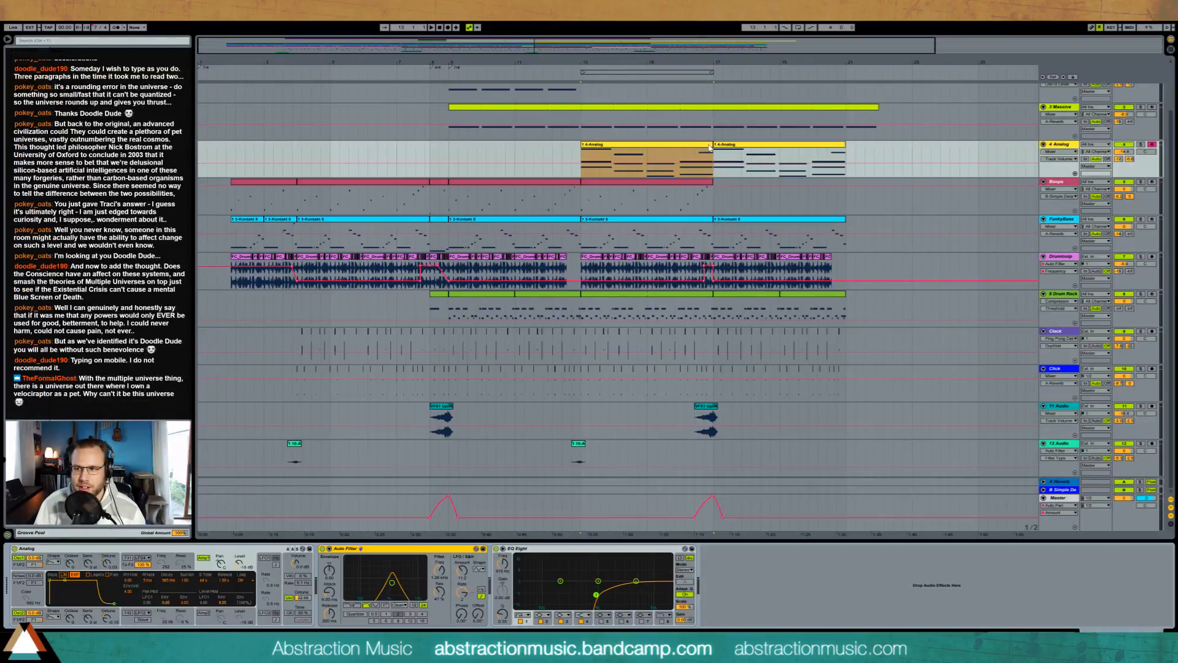
left_click(708, 147)
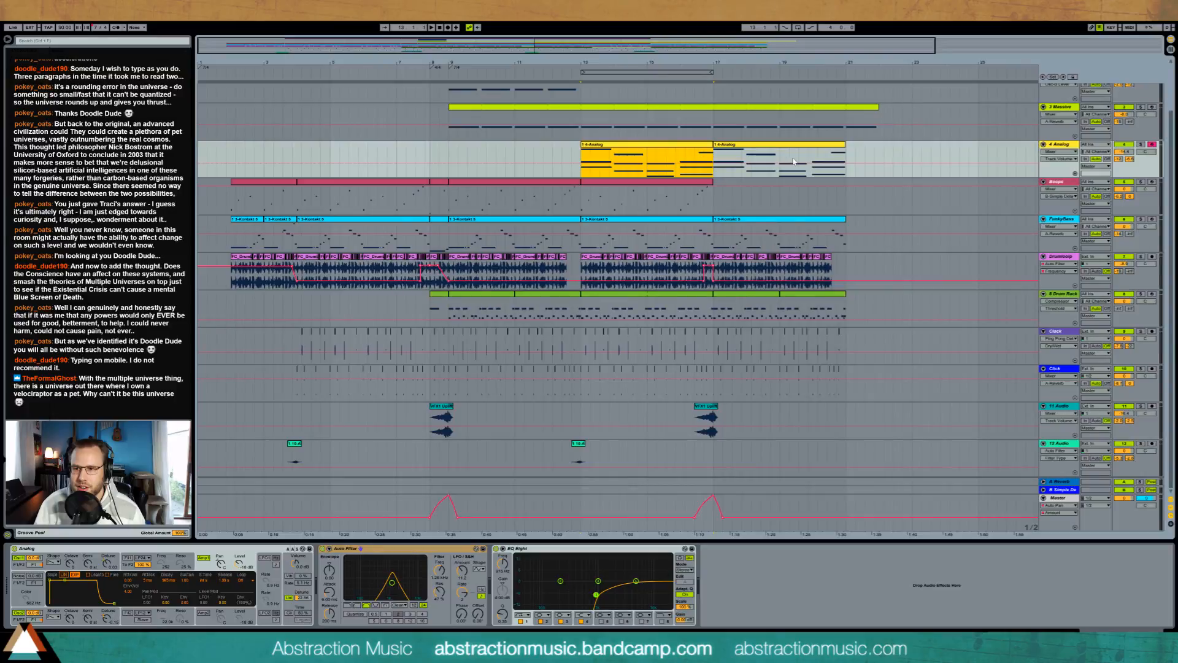
left_click(845, 155)
key("ctrl+v")
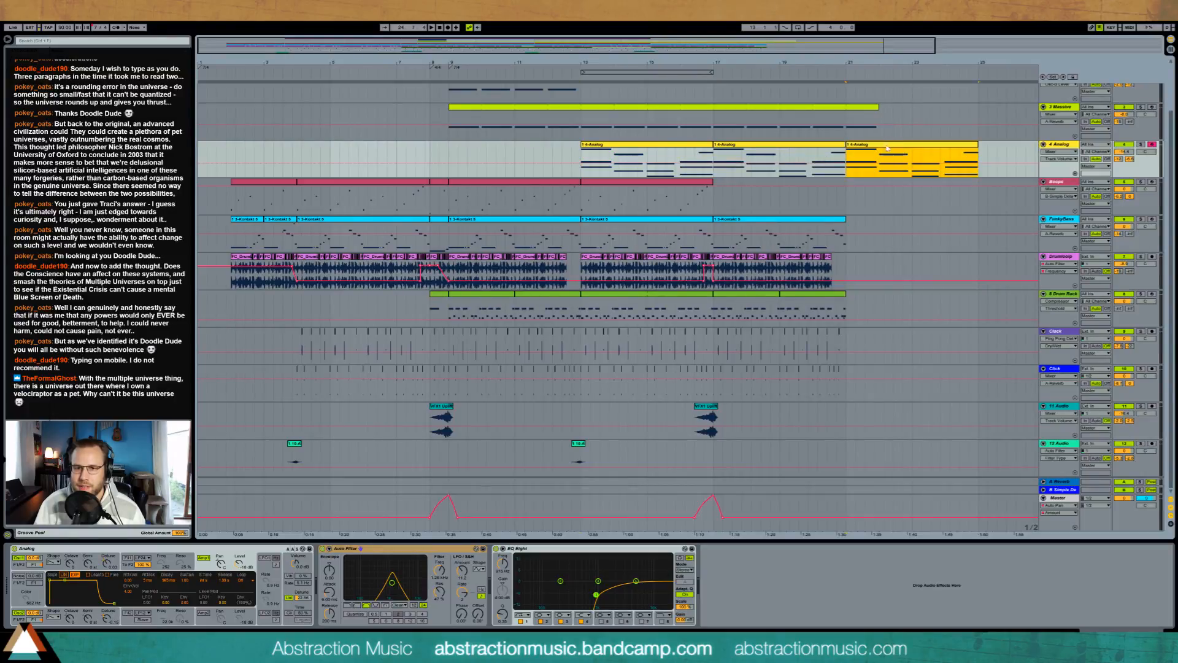
left_click_drag(976, 145, 883, 145)
left_click_drag(797, 48, 797, 82)
left_click_drag(886, 145, 879, 145)
left_click(890, 160)
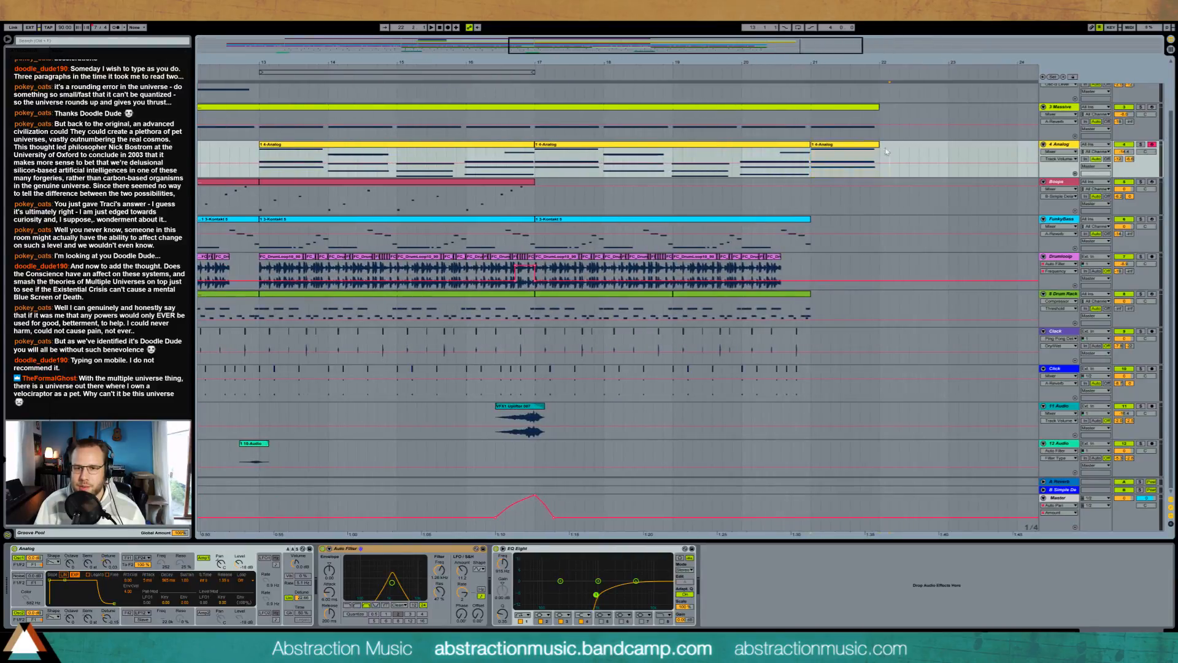
left_click_drag(856, 62, 856, 23)
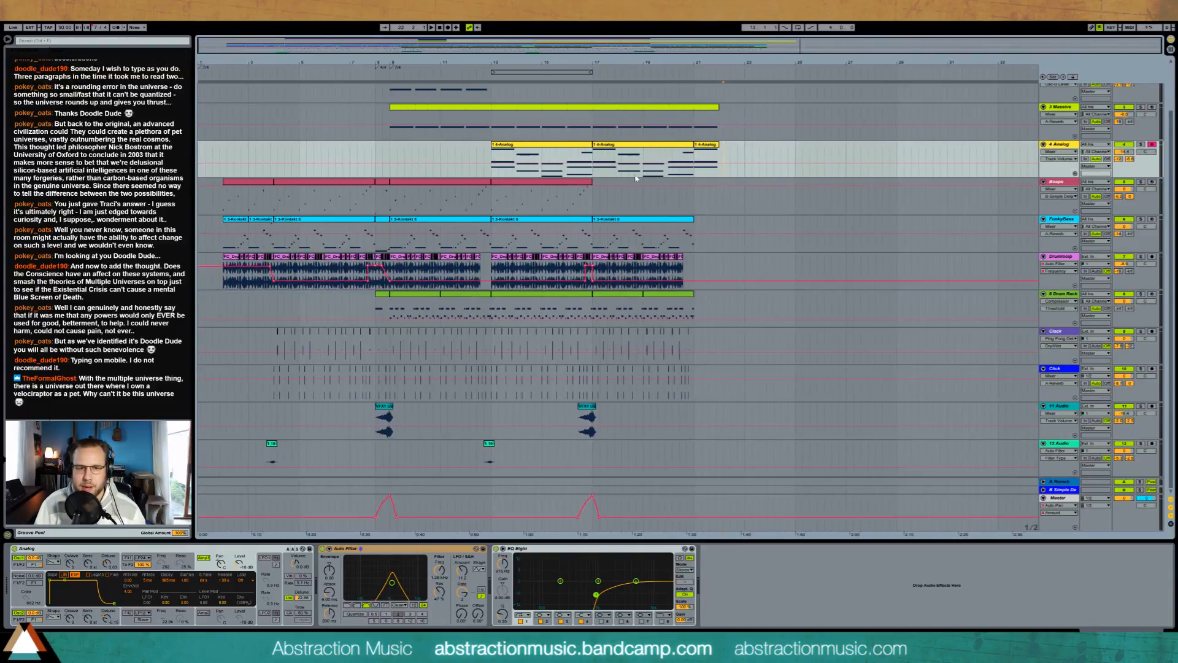
Step: Duplicate the Boops clip from bar 13 to bar 17 and copy the opening FunkyBass clip to bar 21
left_click(585, 193)
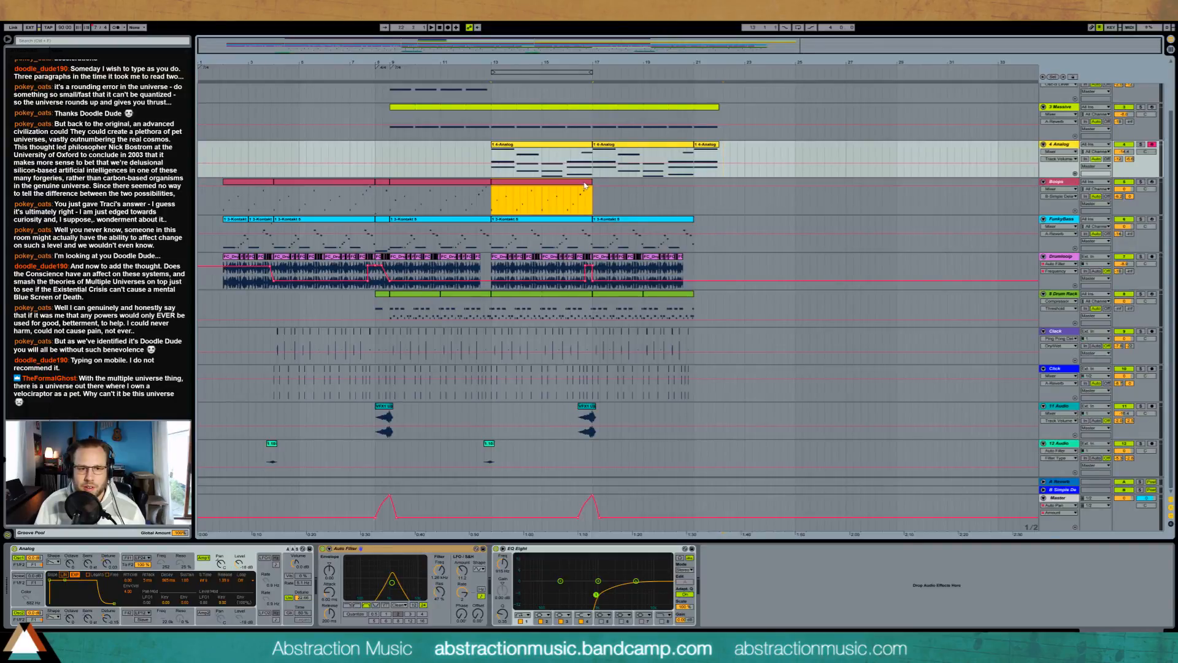
key("ctrl+d")
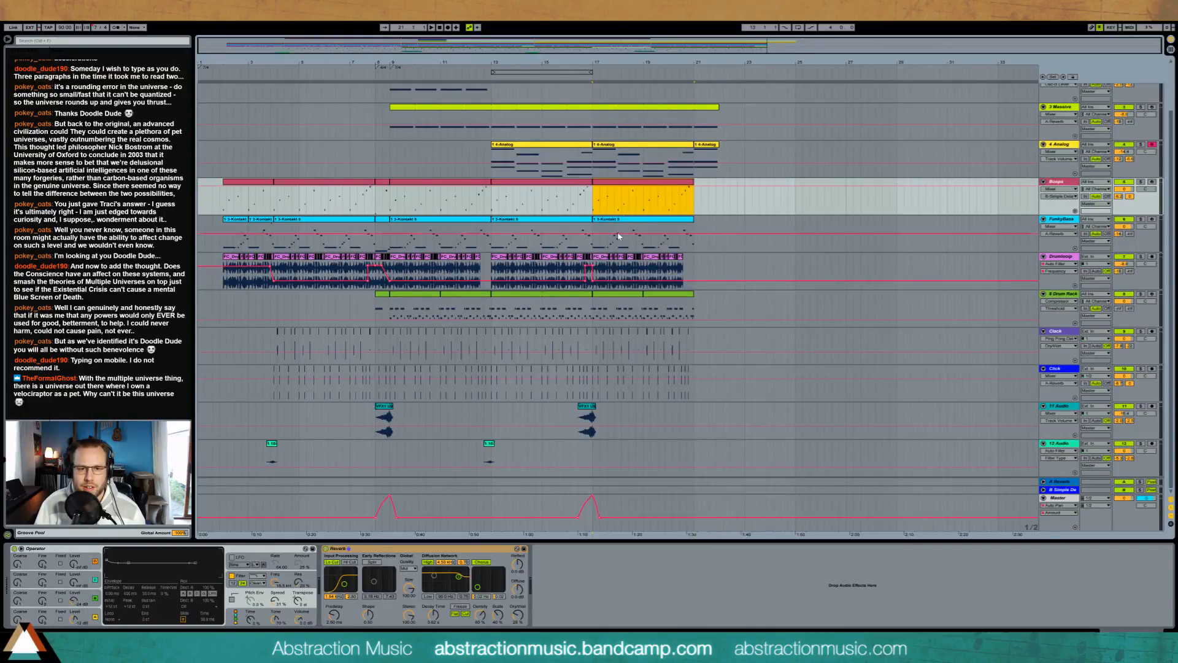
left_click(231, 220)
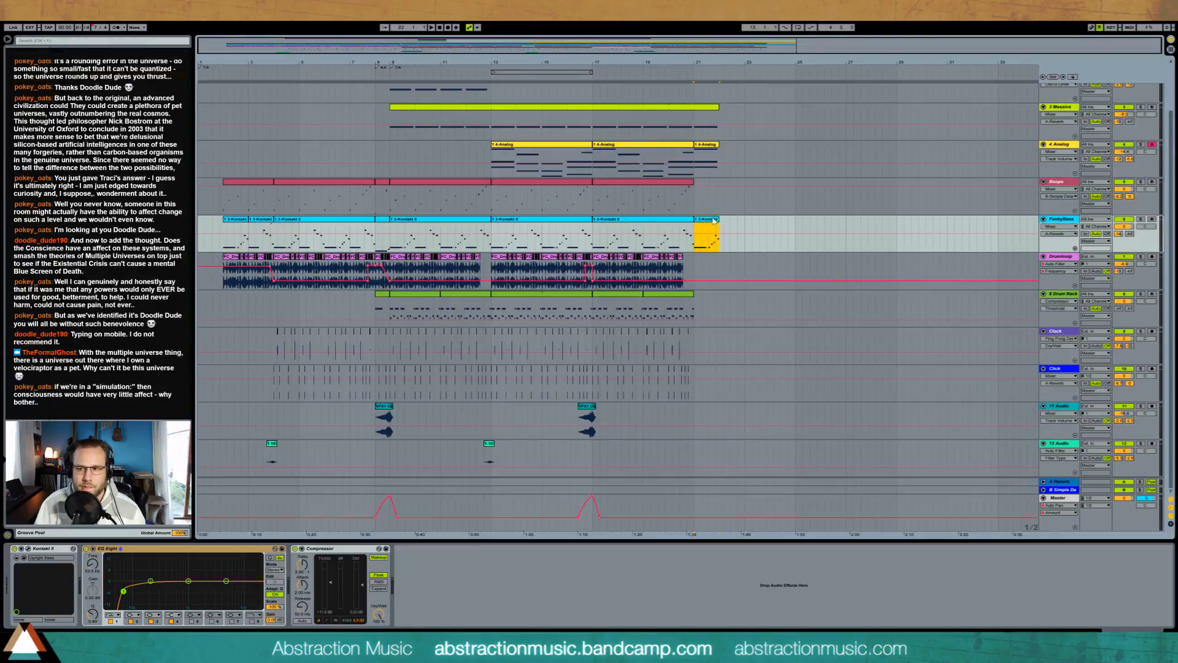
Step: Delete all but the first note in the FunkyBass clip at bar 21, stretch that note across nearly the whole bar, and play from bar 21
double_click(713, 221)
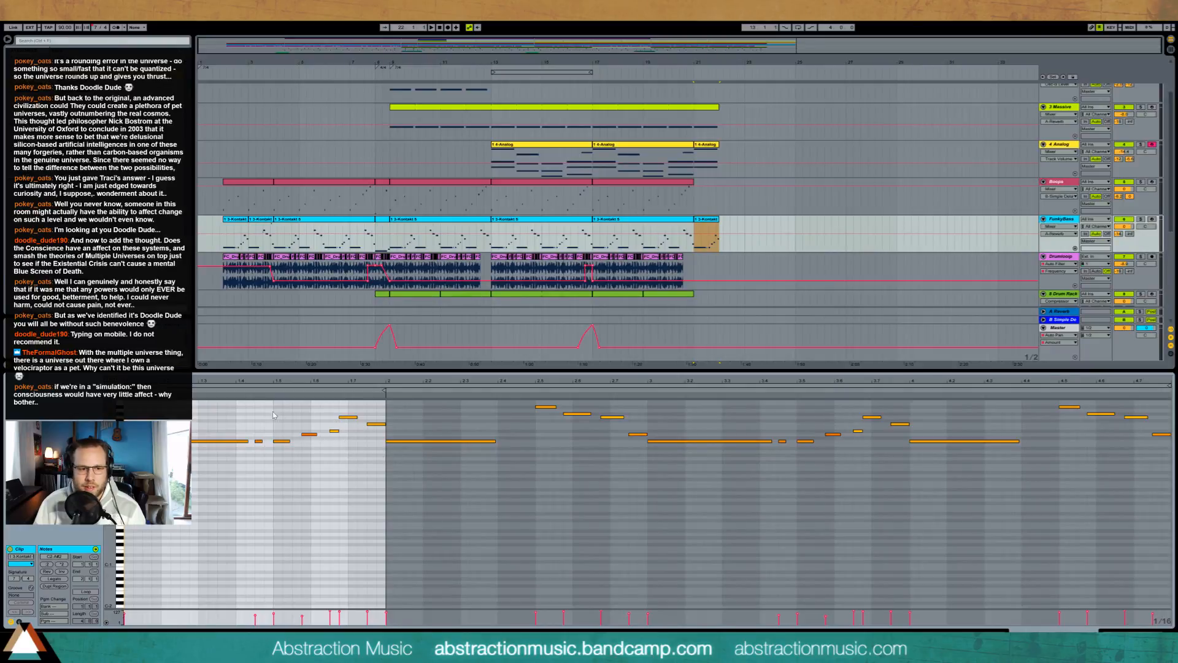
left_click_drag(253, 406, 1155, 542)
key("Delete")
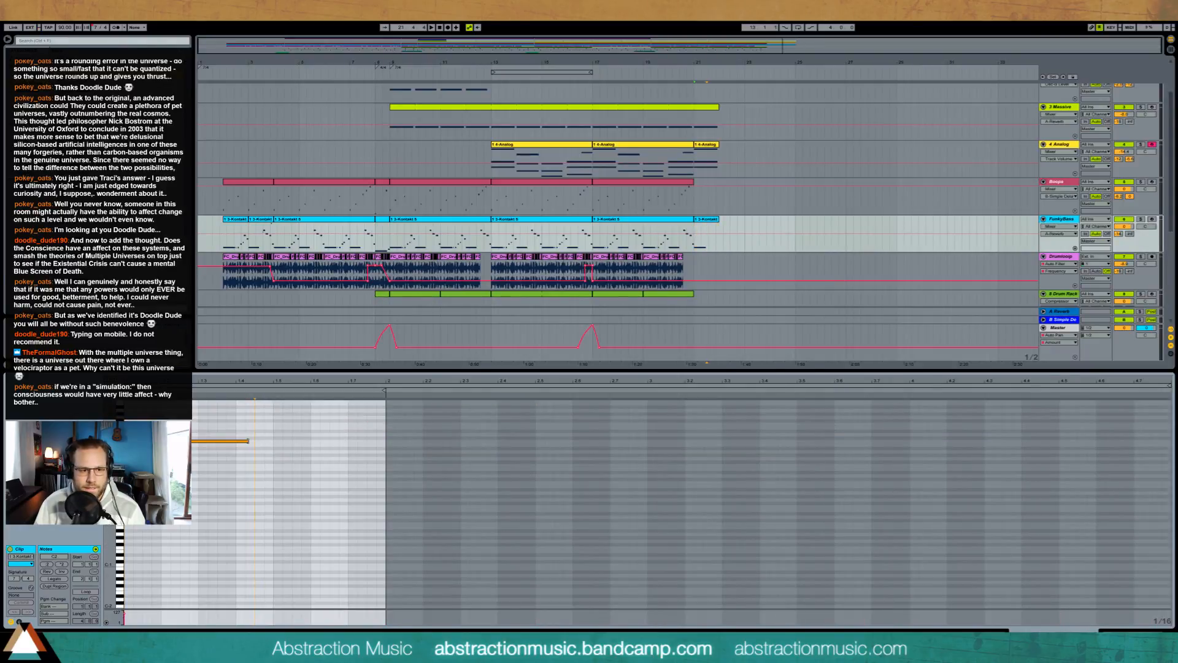
left_click_drag(247, 440, 376, 440)
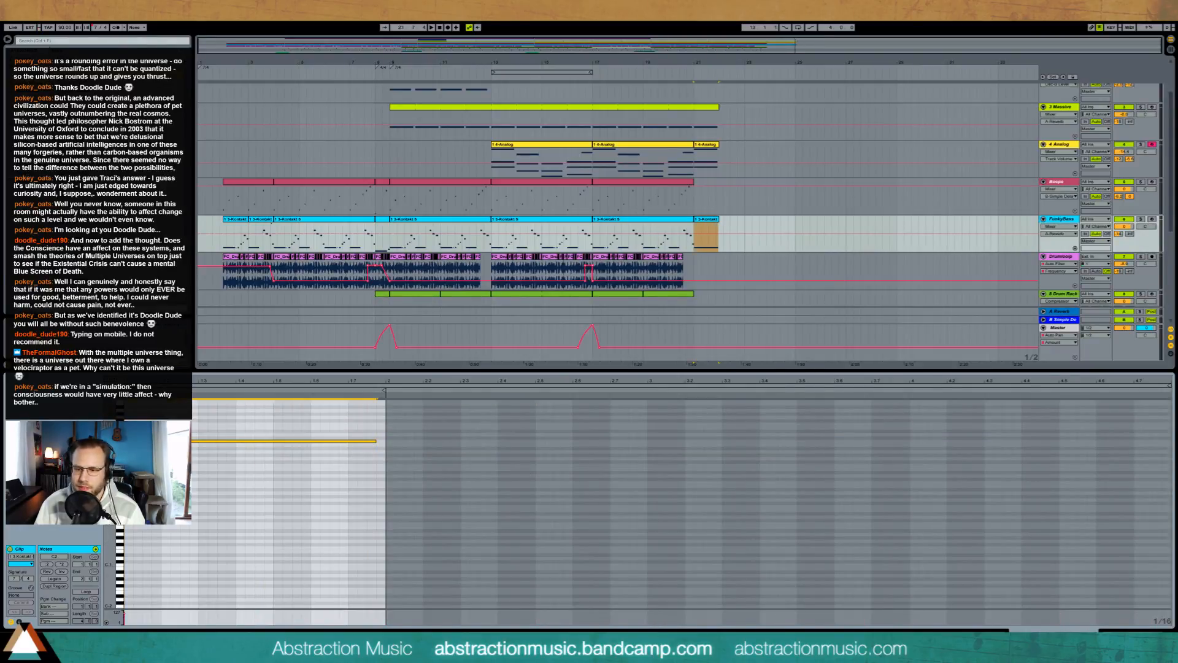
key("shift+Tab")
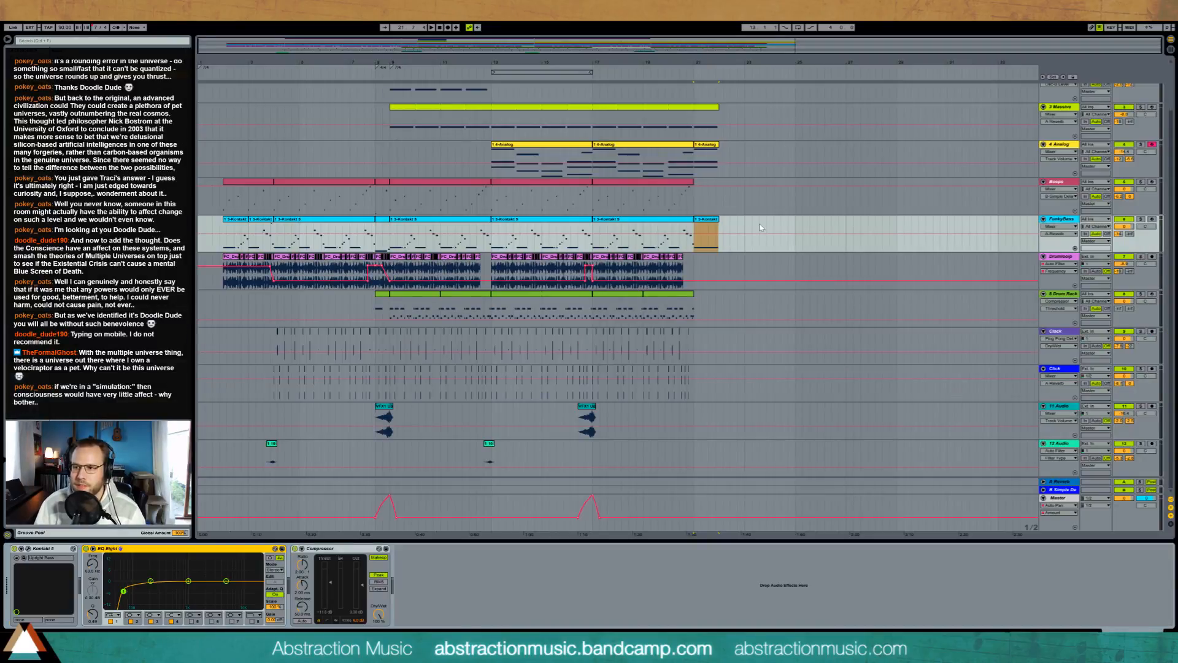
left_click(693, 230)
key("space")
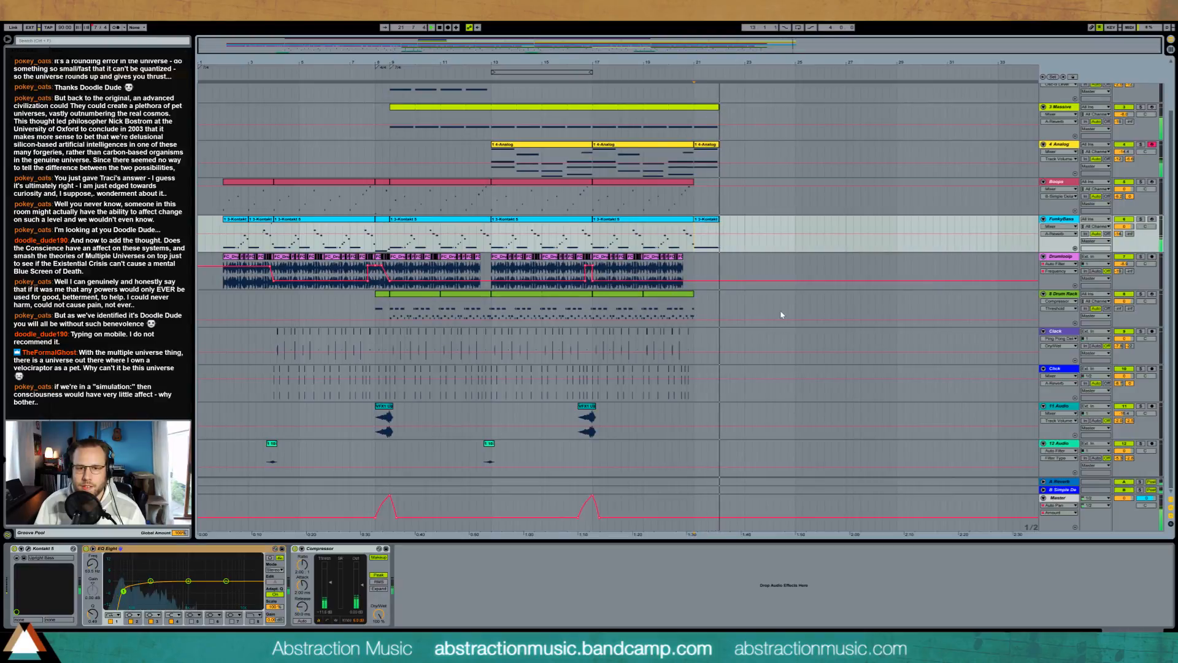
Step: Delete the leftover notes beyond the end of the short Analog clip at bar 21
double_click(685, 171)
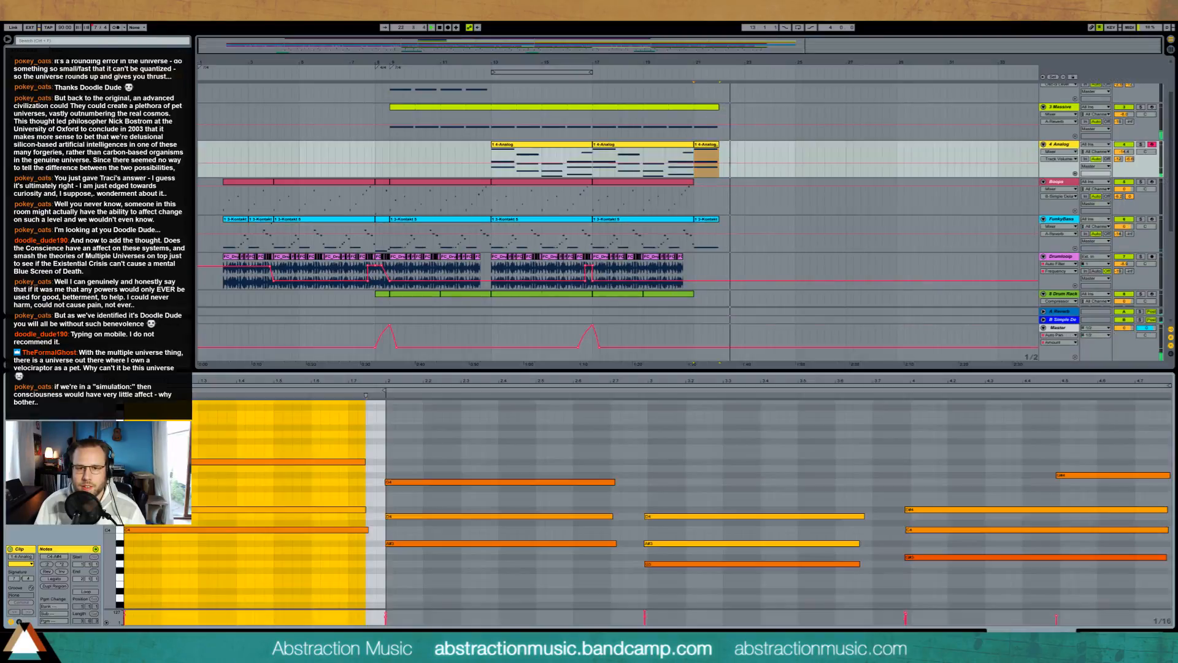
left_click_drag(1092, 436, 471, 608)
key("Delete")
key("shift+Tab")
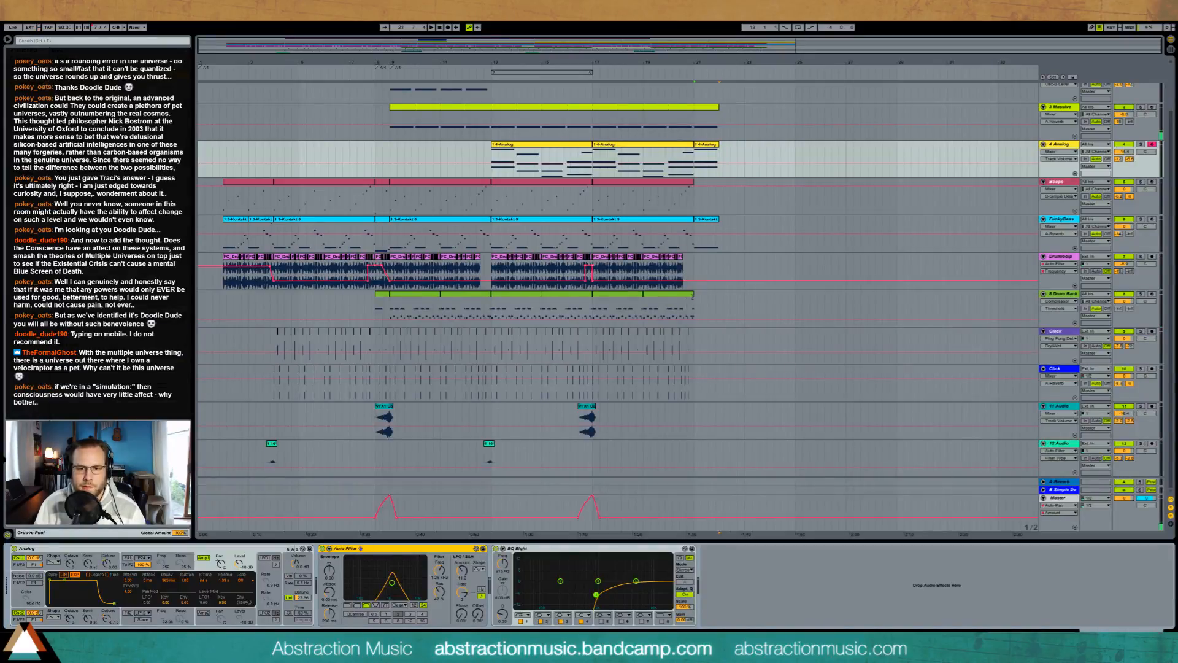
Step: Add a copied Drum Rack clip at bar 21 and delete its notes, keeping only the opening hit
left_click_drag(692, 296, 708, 296)
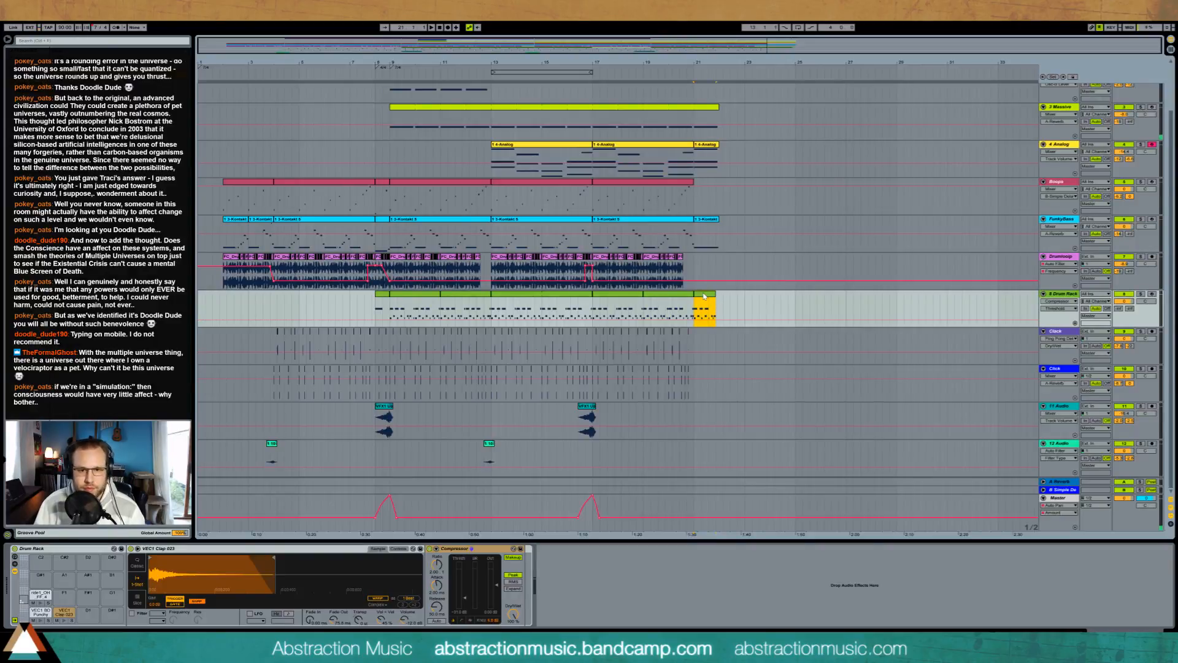
double_click(704, 296)
left_click_drag(157, 458, 575, 416)
left_click_drag(244, 450, 647, 404)
key("Delete")
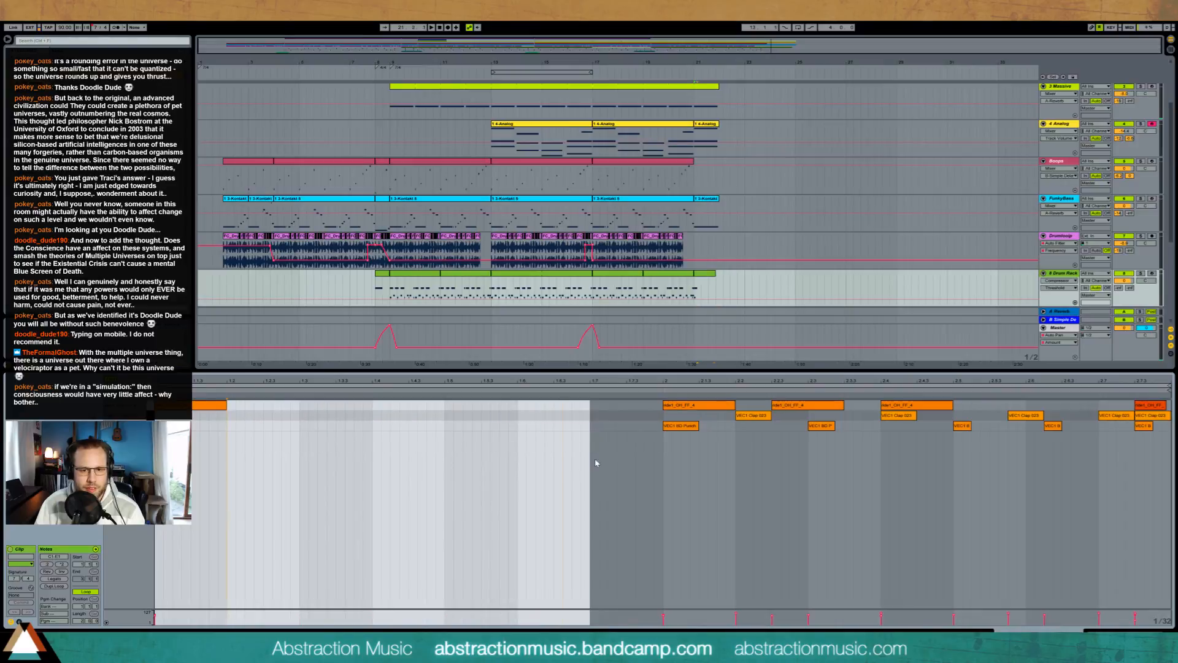
left_click_drag(595, 462, 1168, 400)
key("Delete")
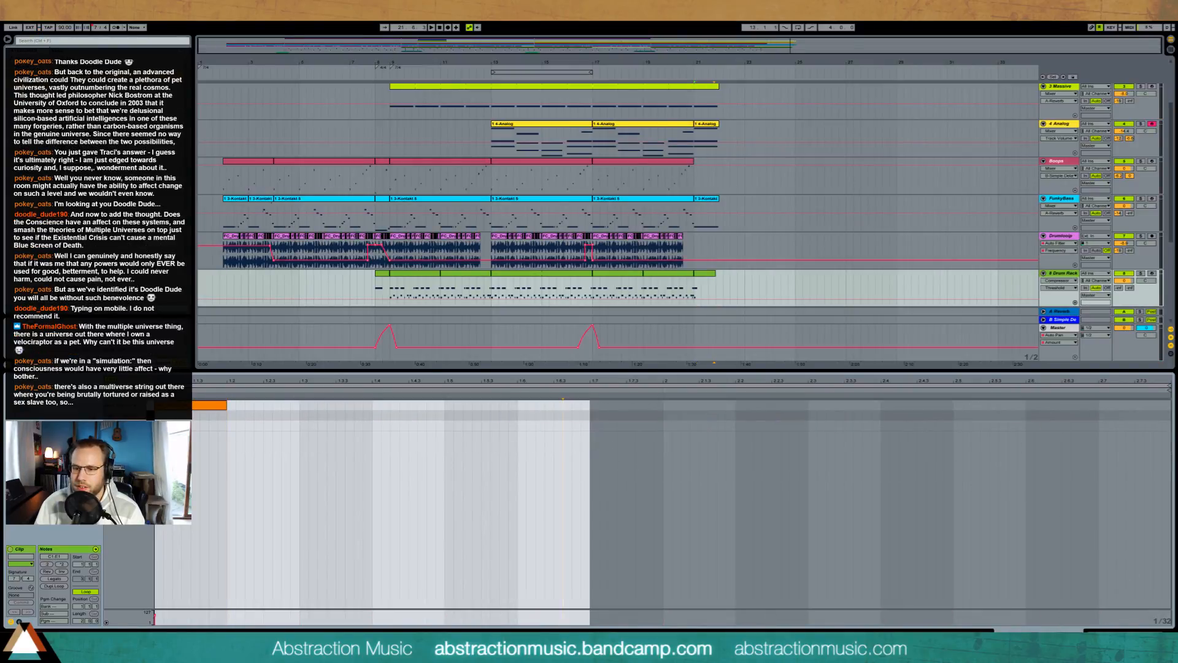
key("shift+Tab")
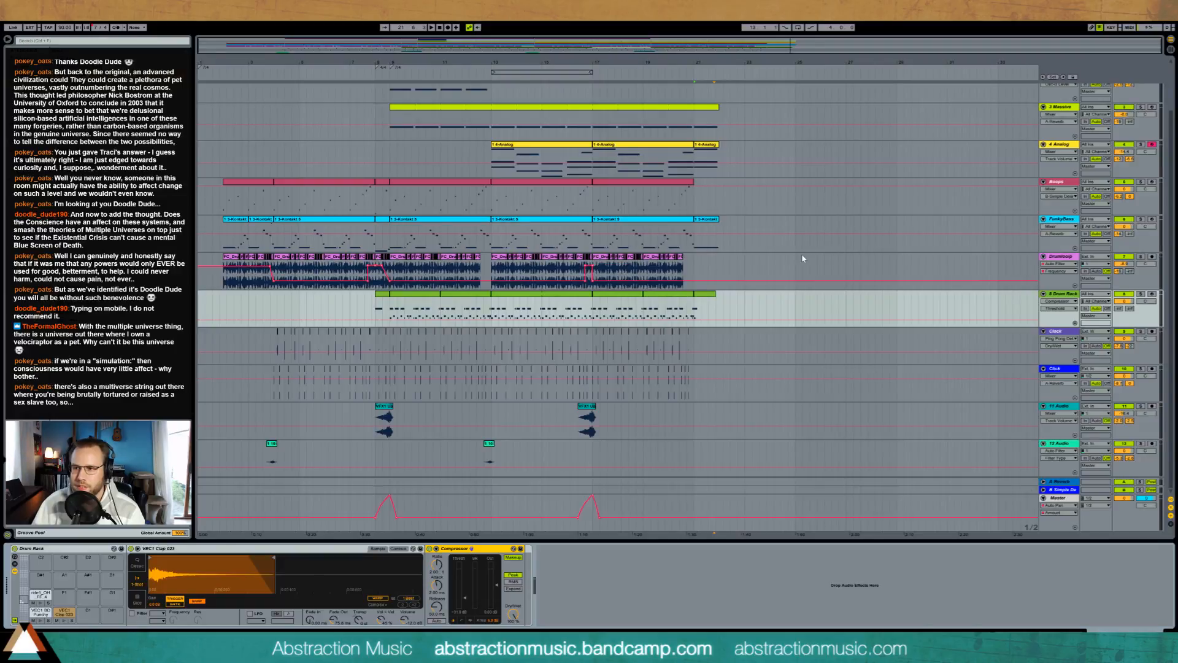
Step: Copy the first Boops note from bar 2 to bar 21 and play the ending
left_click(704, 223)
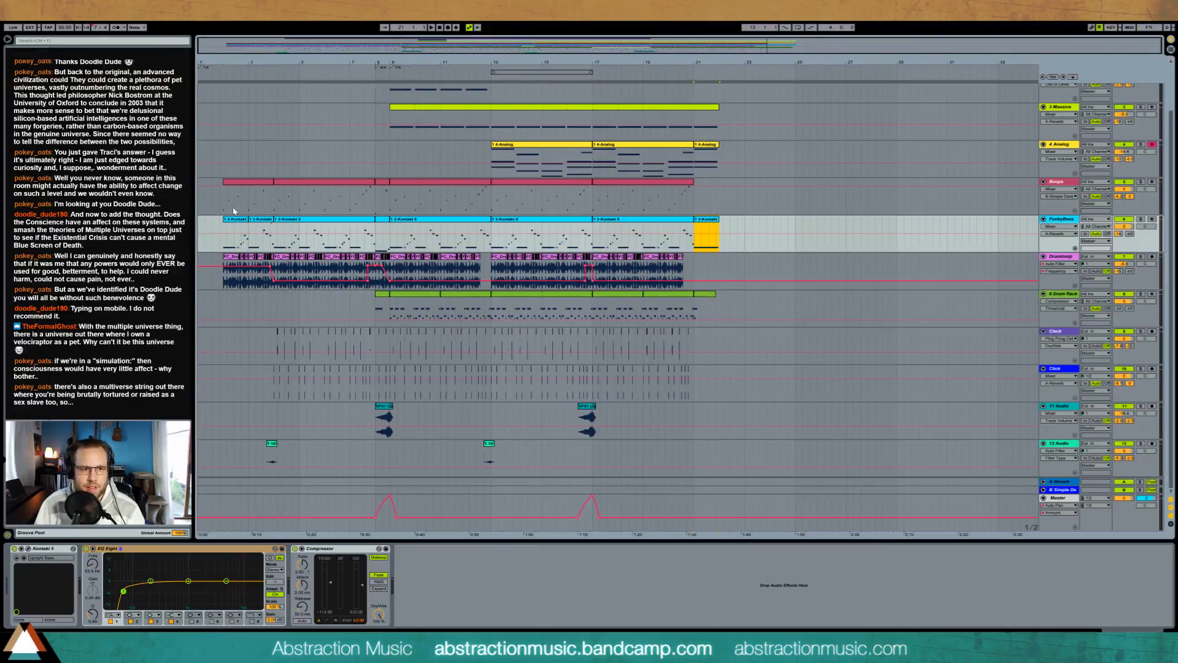
left_click(509, 212)
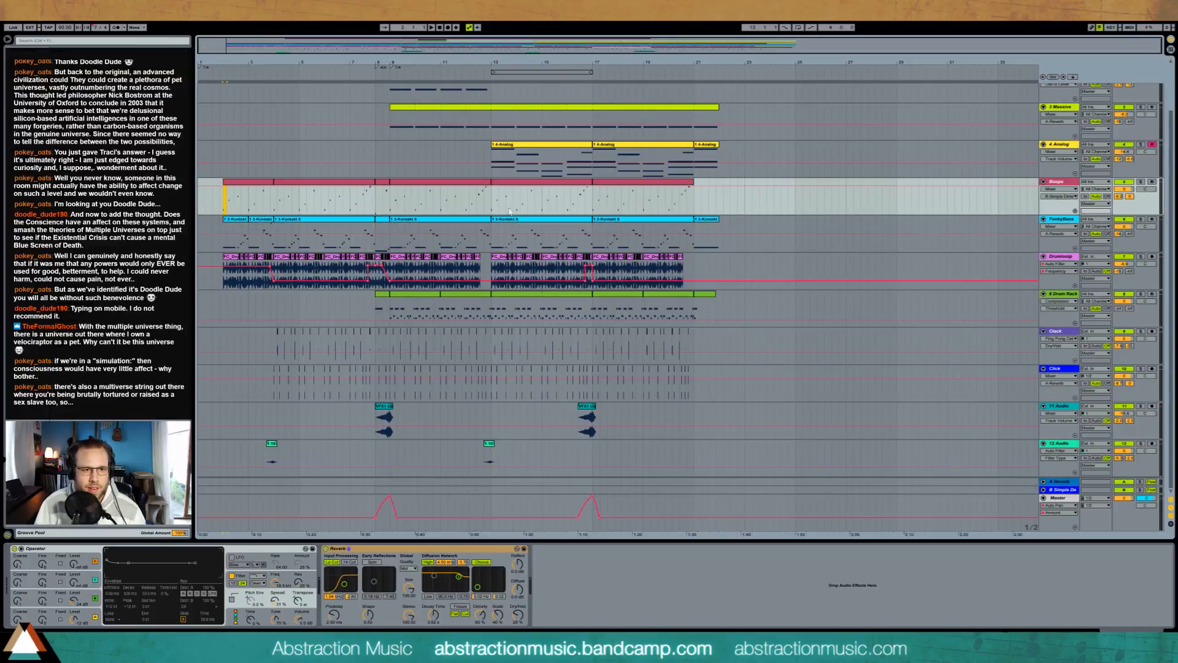
left_click(694, 202)
key("space")
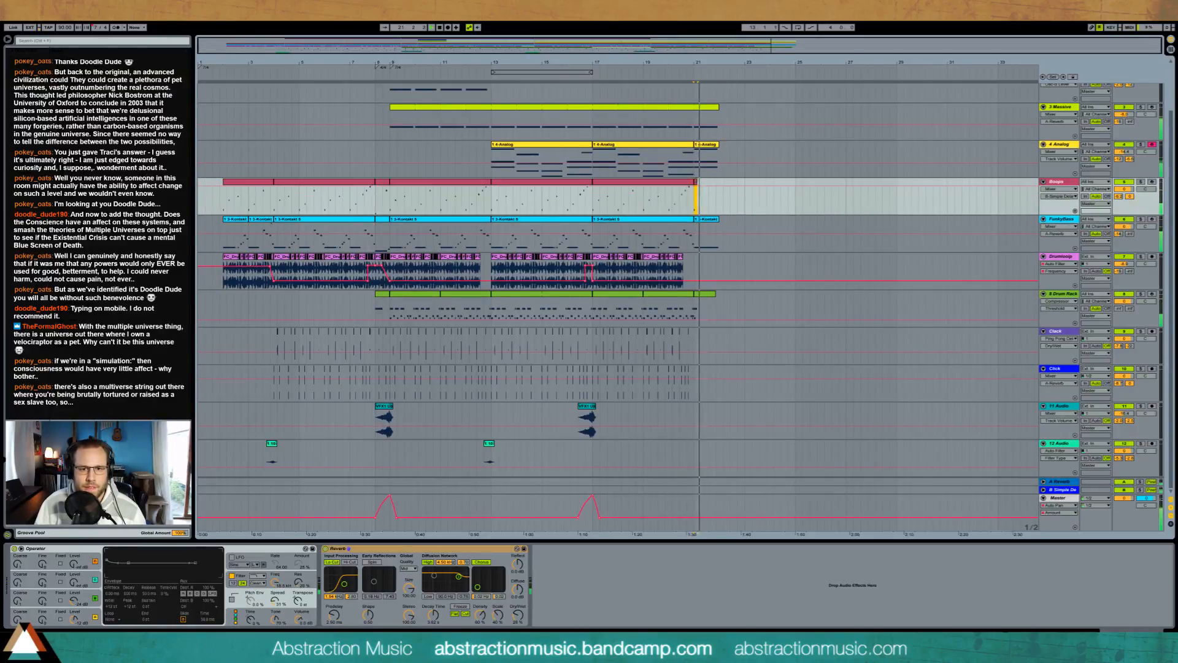
left_click_drag(697, 182, 726, 181)
left_click_drag(711, 182, 698, 182)
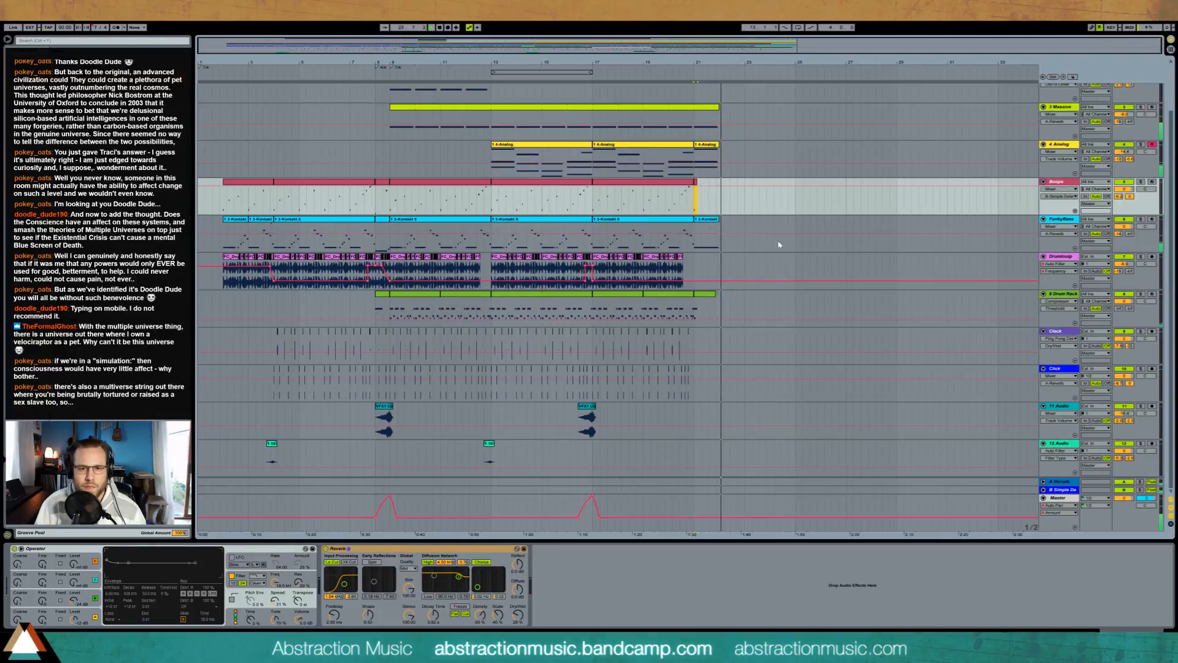
Step: Automate the Analog track's Auto Filter frequency to sweep down to its minimum across bar 21, and play it back
left_click(715, 151)
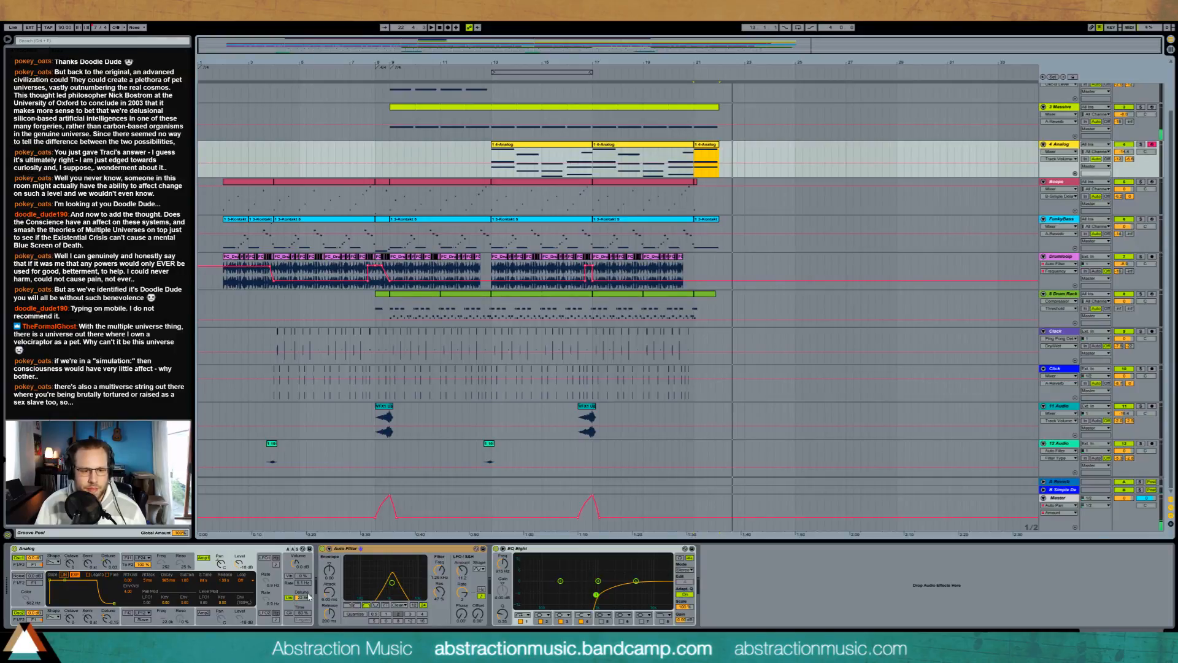
left_click_drag(392, 582, 396, 584)
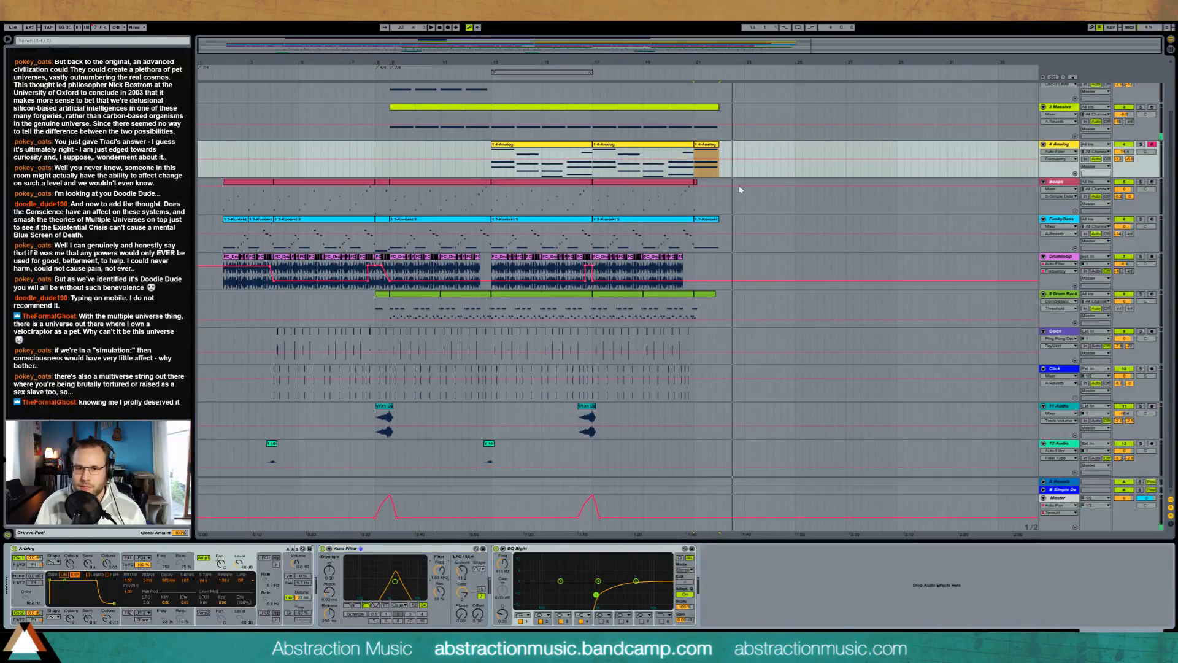
left_click_drag(695, 163, 719, 177)
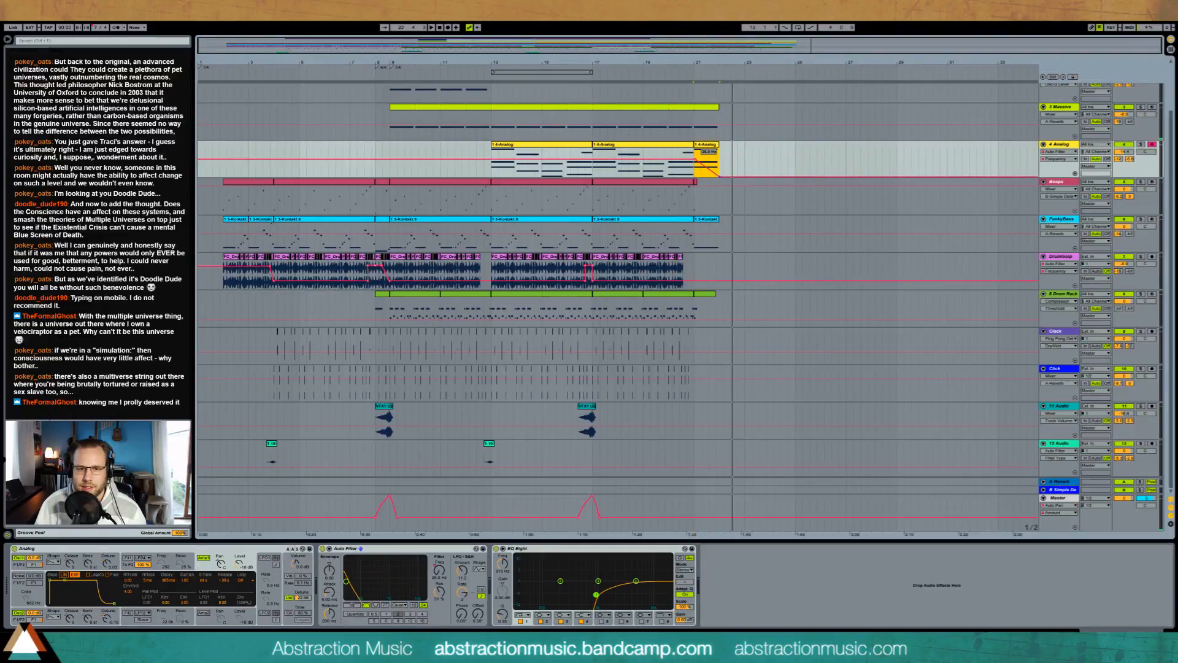
left_click(695, 173)
key("space")
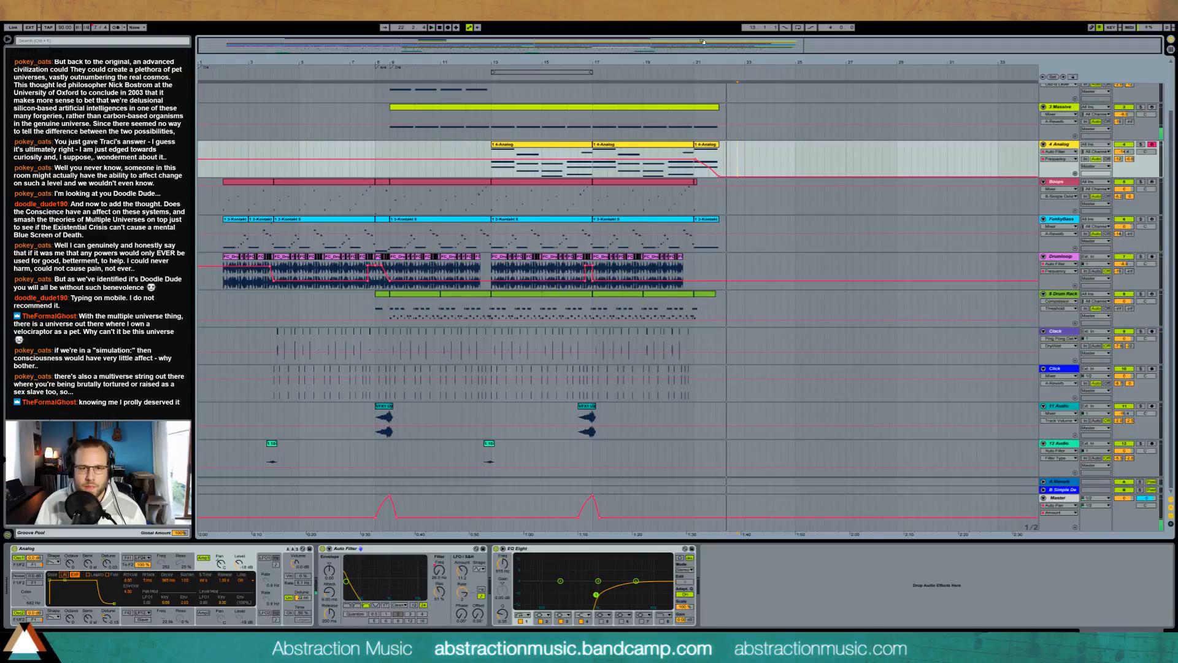
Step: Copy the last Clack hit to bar 21 and the 12 Audio clip before bar 13 to just before bar 21
left_click_drag(709, 43, 778, 120)
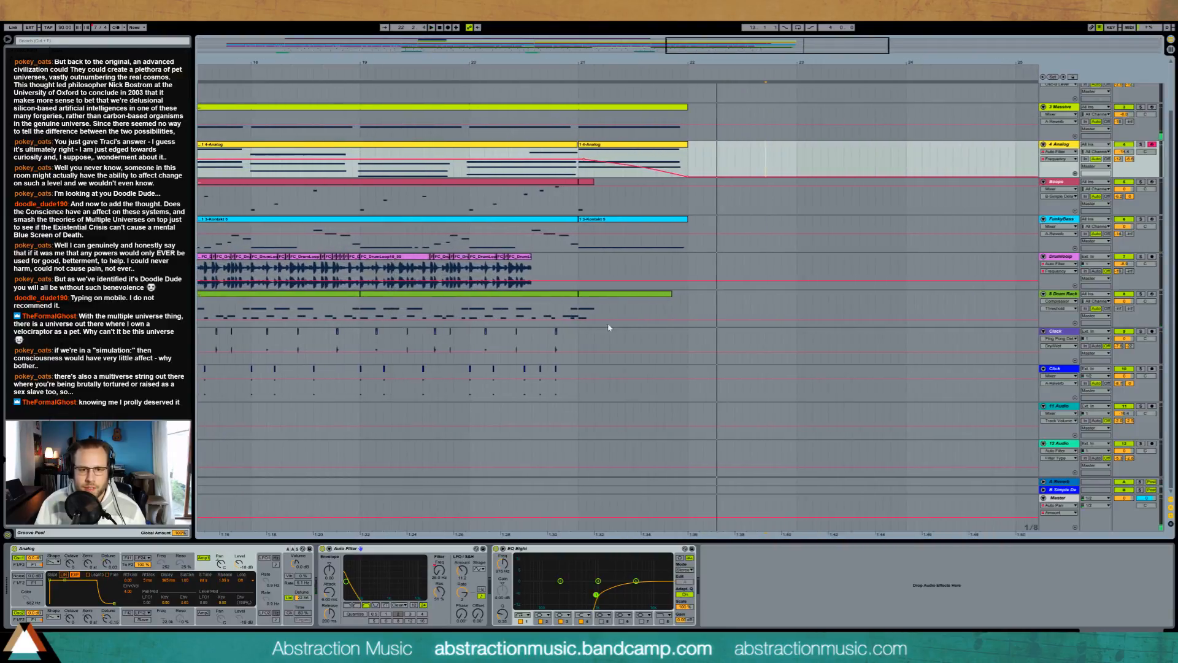
left_click(556, 333)
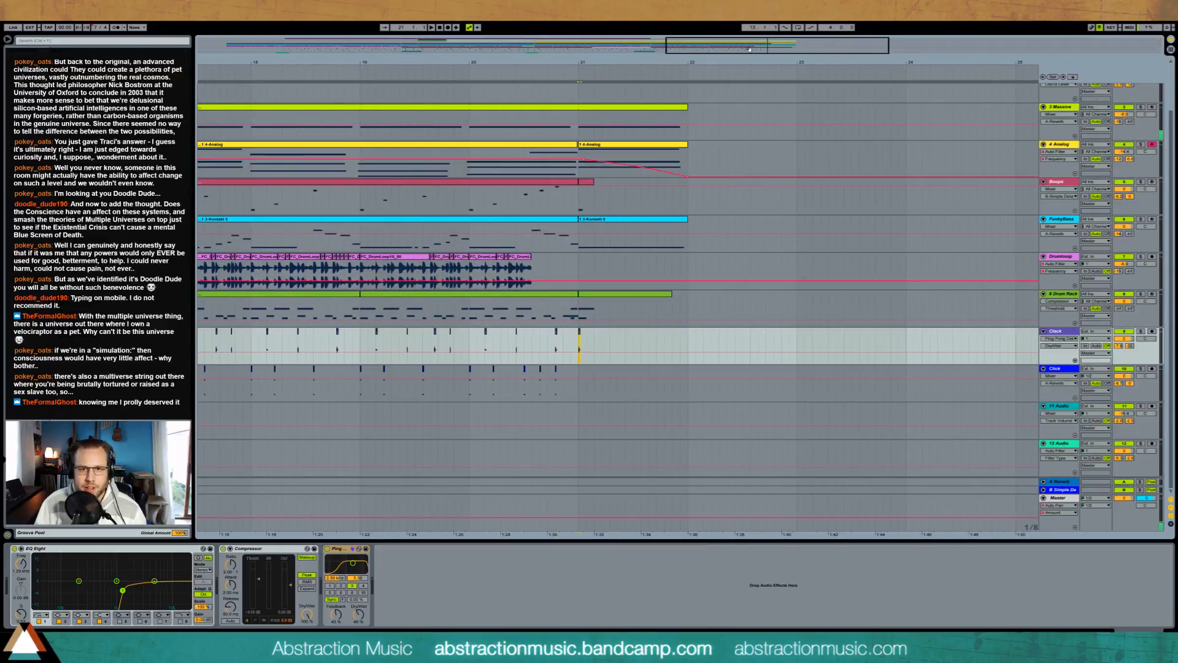
left_click_drag(749, 49, 588, 5)
left_click(454, 448)
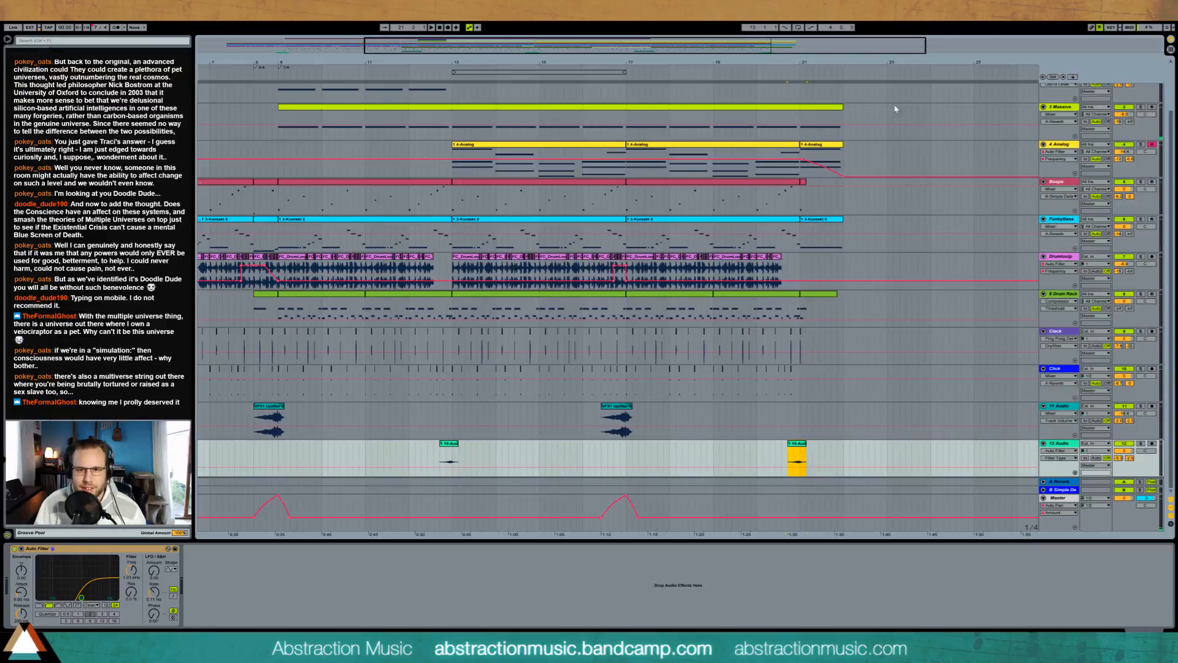
left_click_drag(738, 52, 739, 10)
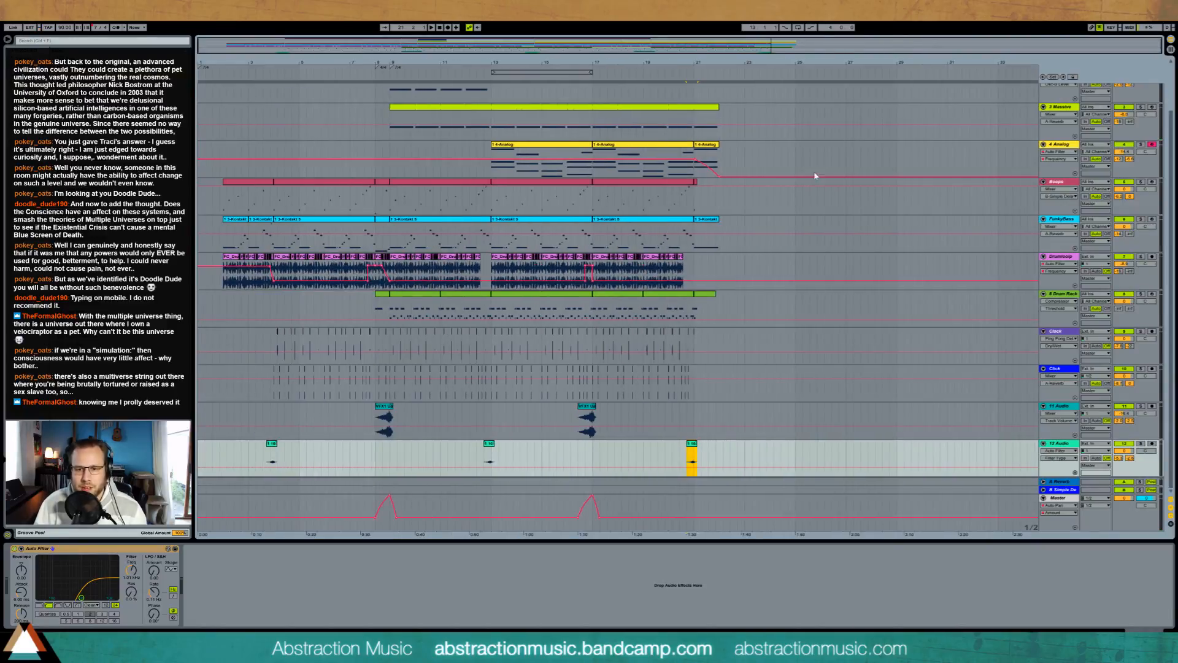
Step: Rename the 2 Operator track, copy its pad clip from bar 9 to bar 17, and extend the copy through the bar 21 ending
left_click(1138, 630)
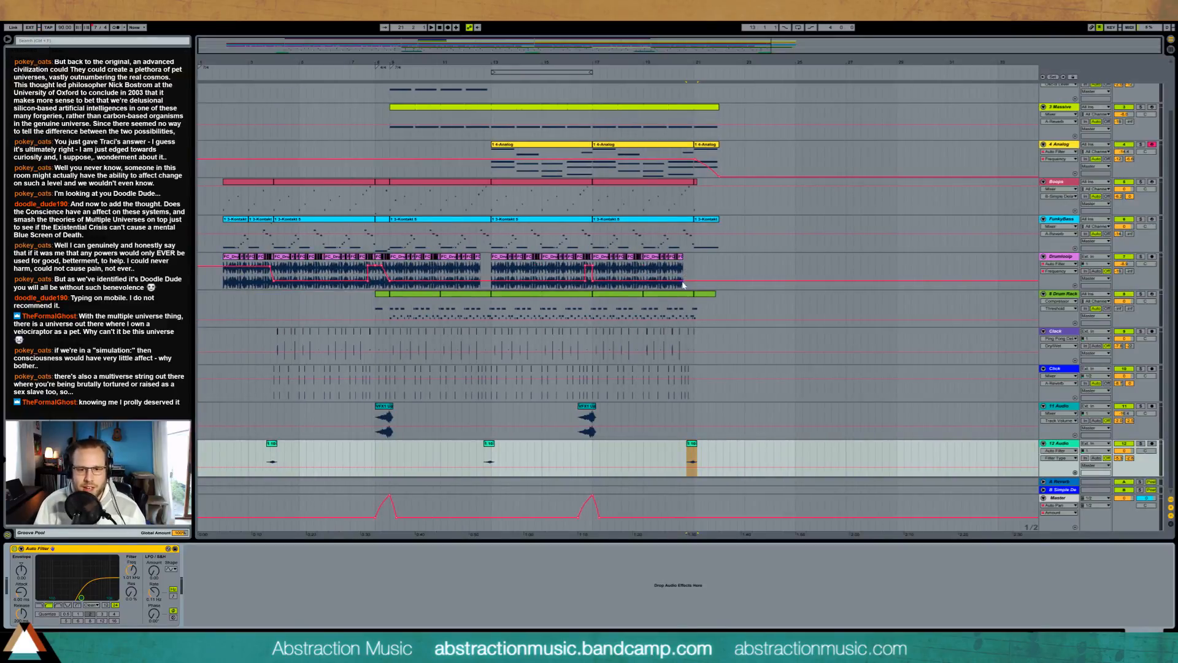
scroll(683, 284, "up", 3)
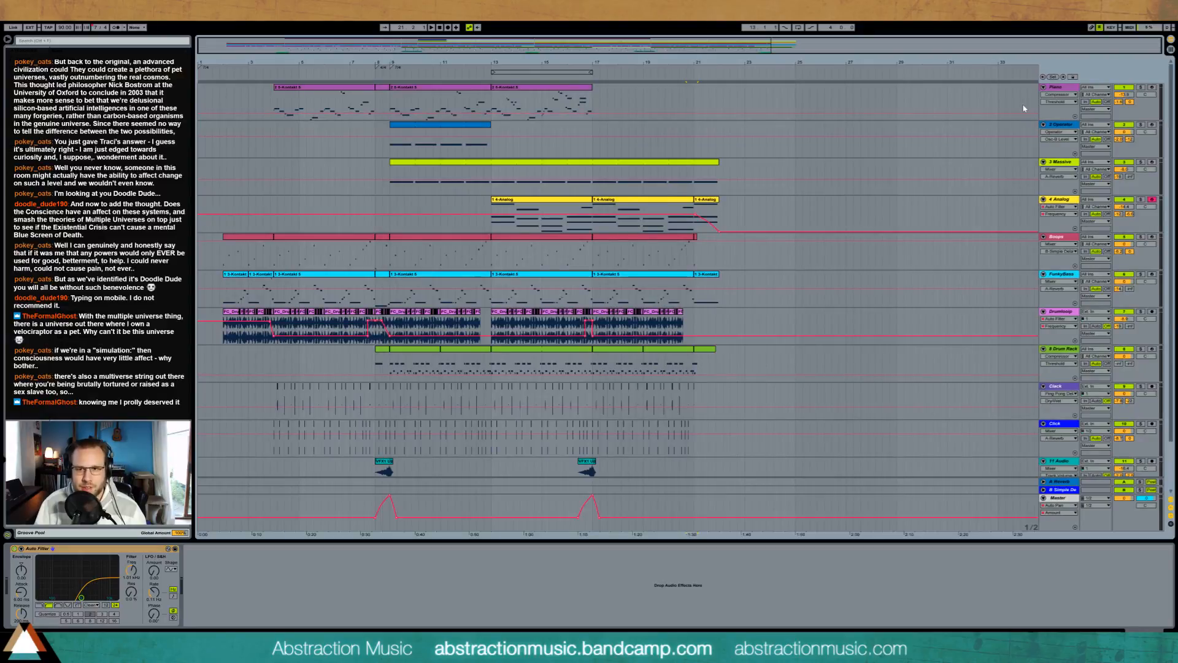
left_click(1043, 88)
left_click(1043, 95)
left_click(1057, 95)
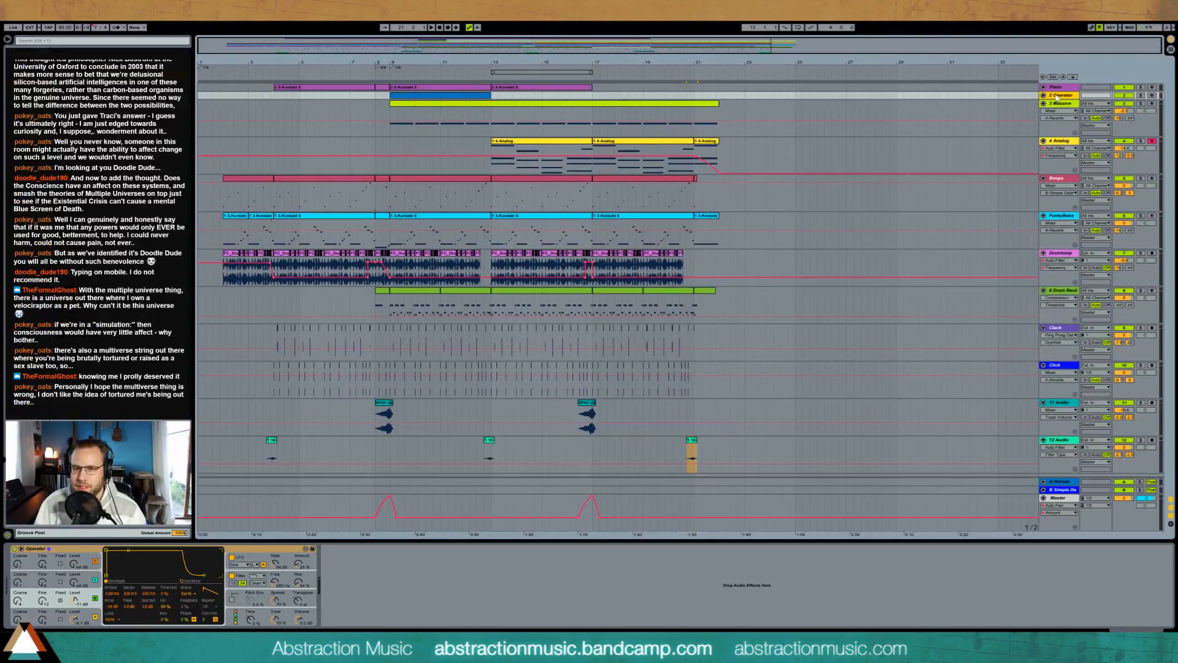
left_click(1043, 96)
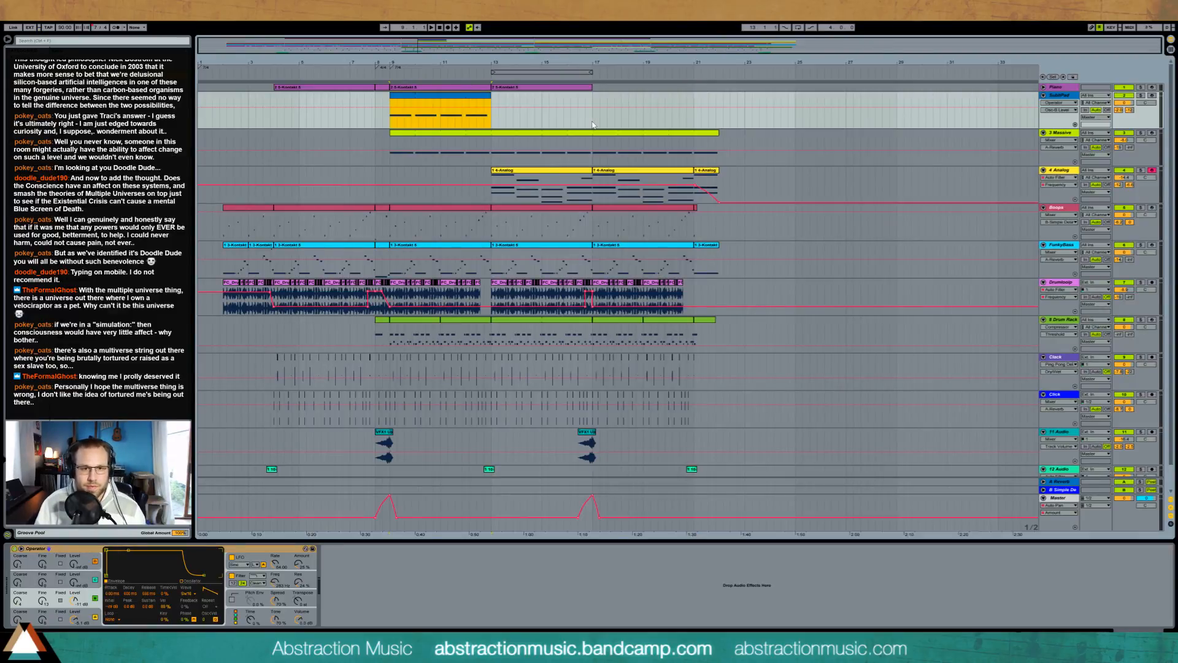
left_click_drag(706, 100, 715, 99)
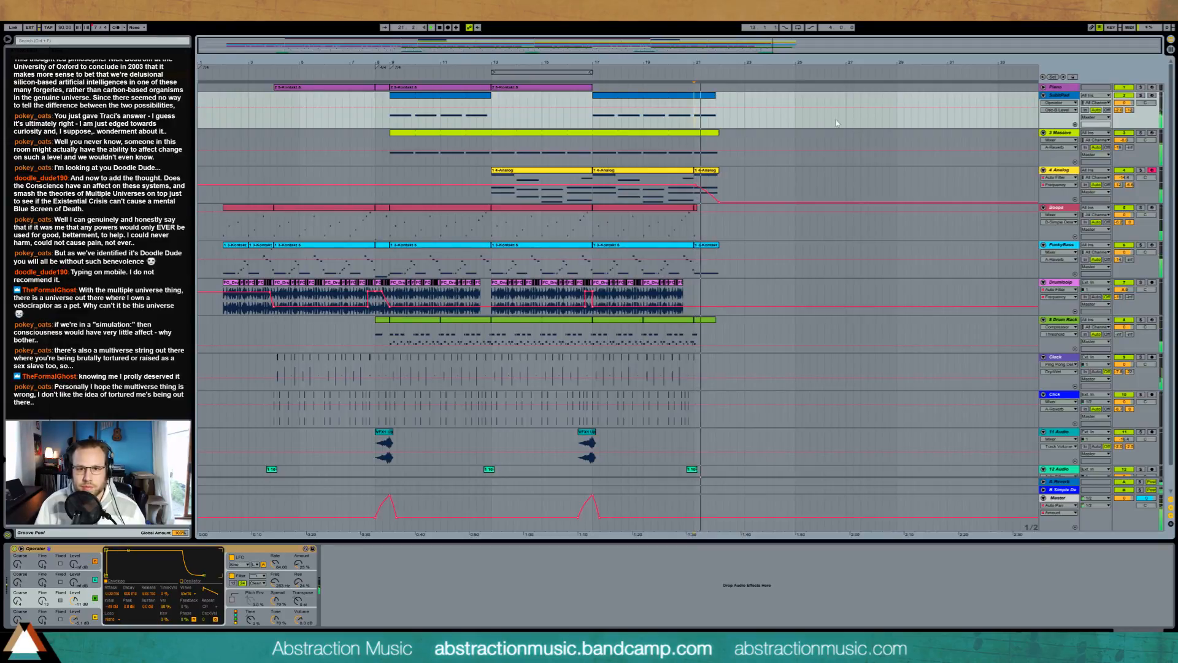
Step: Bring up the Operator's Volume parameter for the copied pad clip and play through the end of the arrangement
left_click(697, 103)
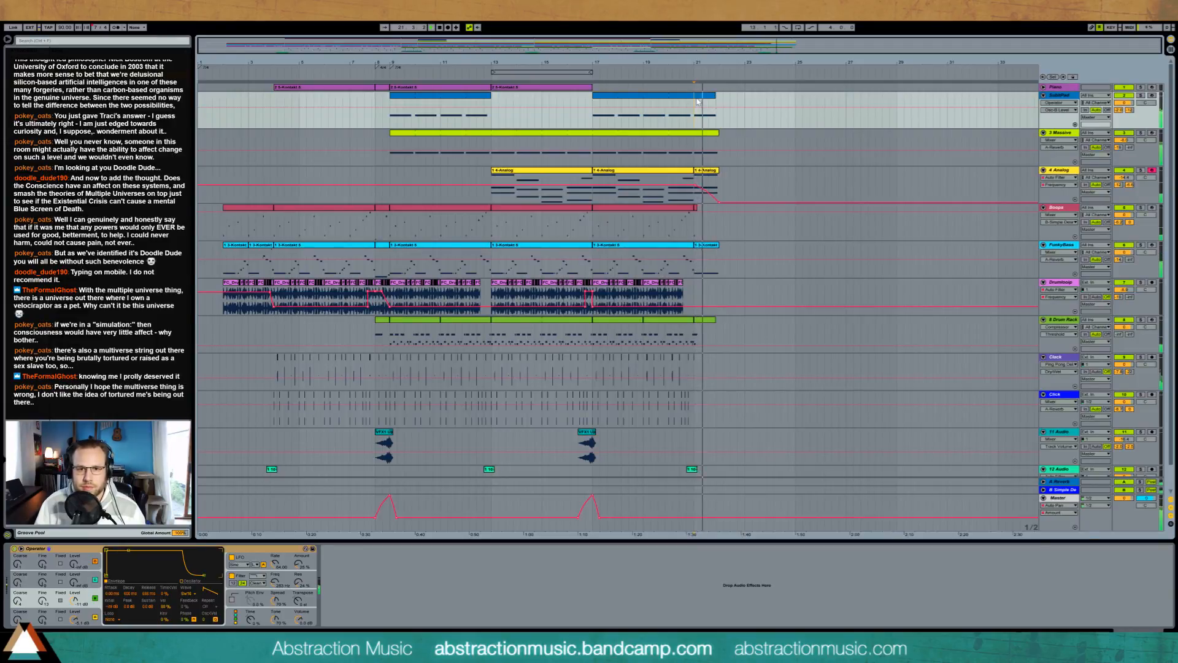
left_click(299, 620)
left_click(730, 113)
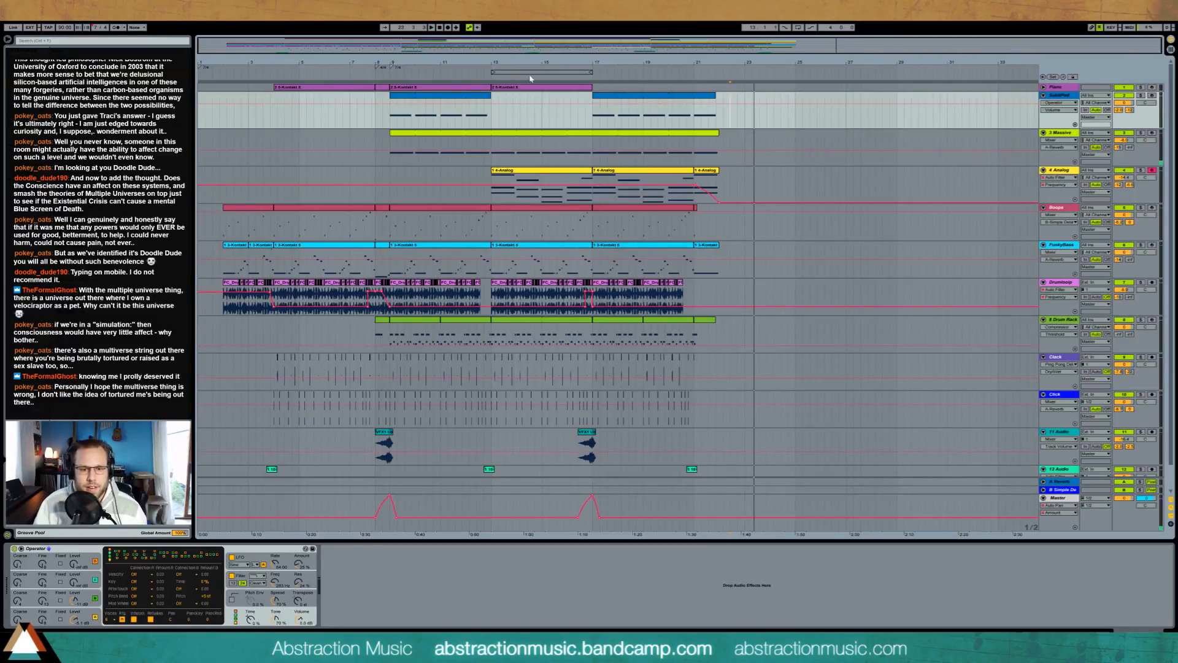
Step: Play the arrangement from the first FunkyBass clip at bar 2
left_click(319, 154)
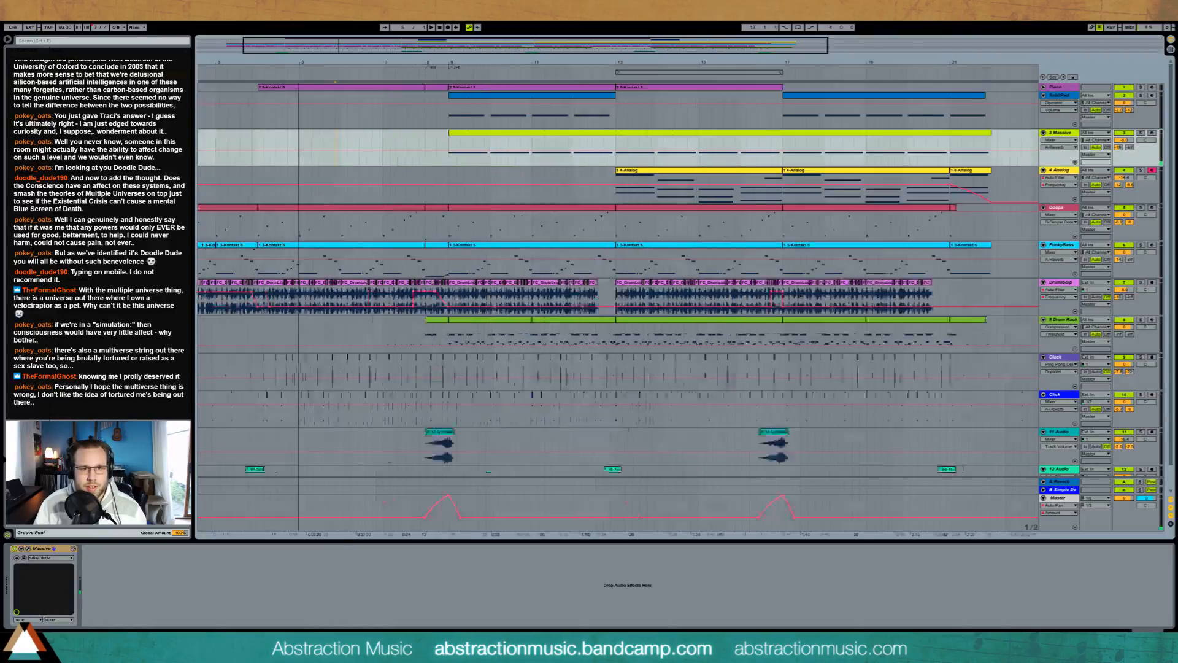
left_click(1039, 551)
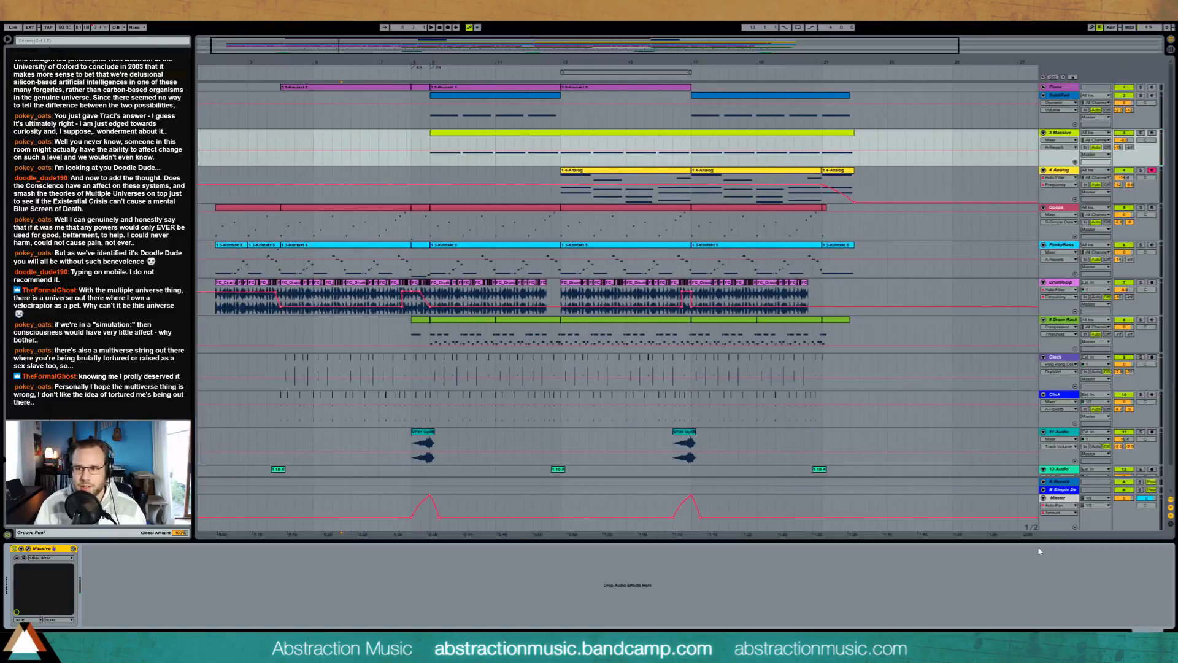
left_click(217, 253)
key("space")
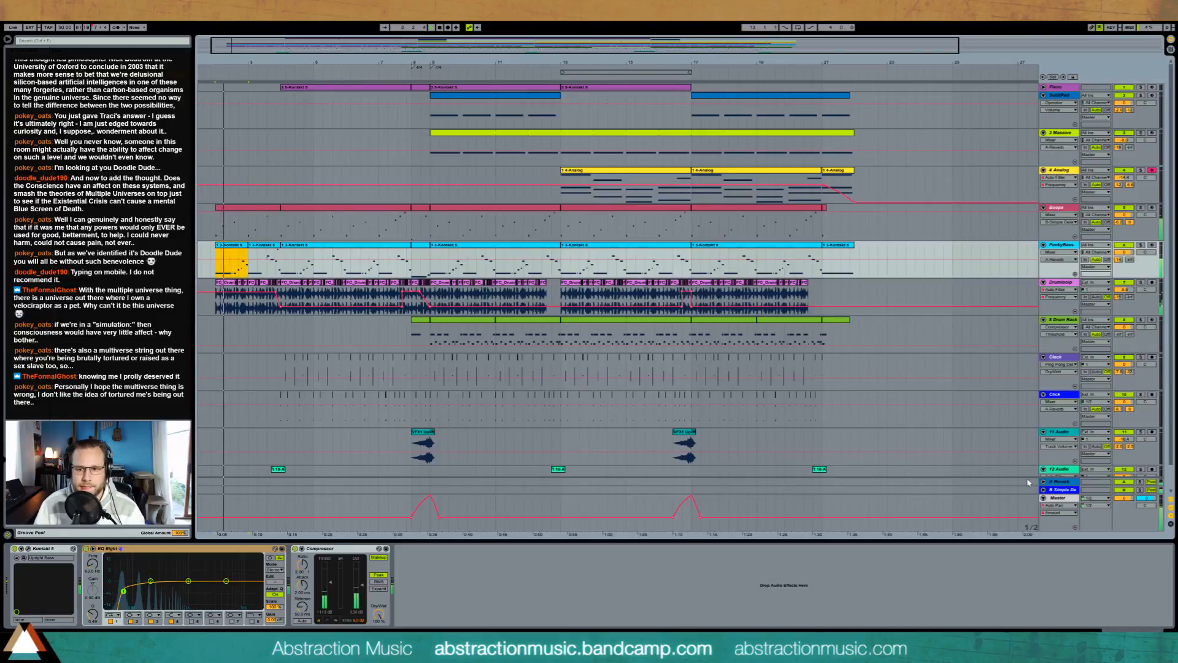
Step: Remove the BB-FreqSplitReverbPan rack from the Master and load the BB-Simple Mastering rack ahead of its Auto Pan
left_click(1029, 503)
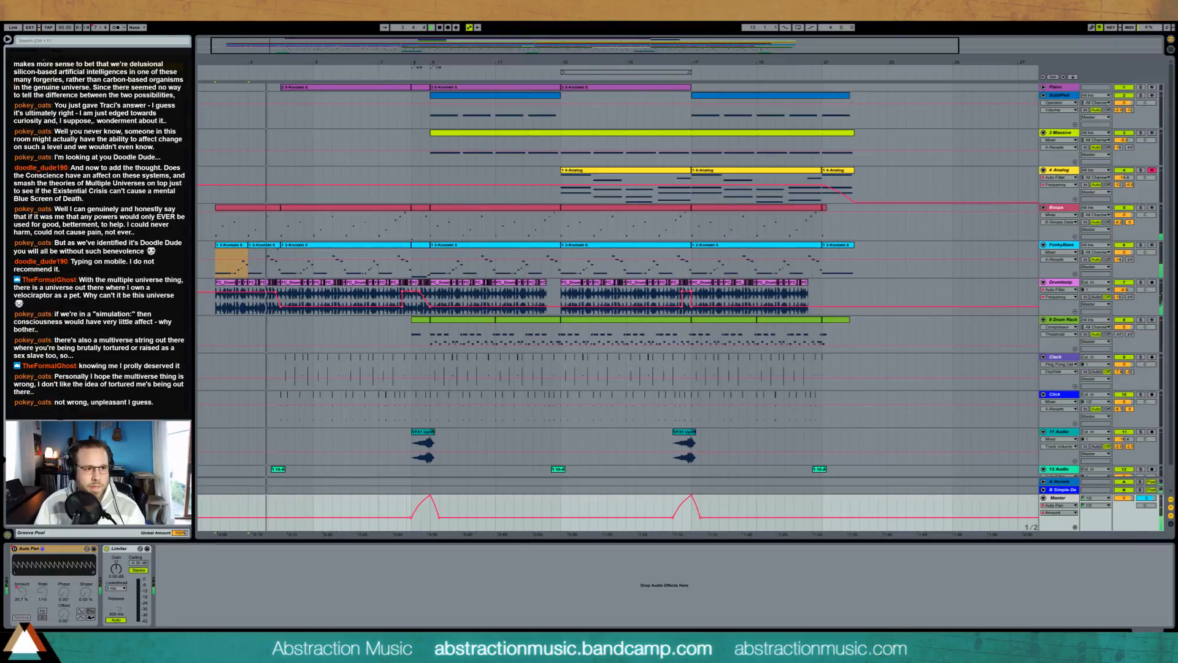
left_click_drag(1, 618, 15, 592)
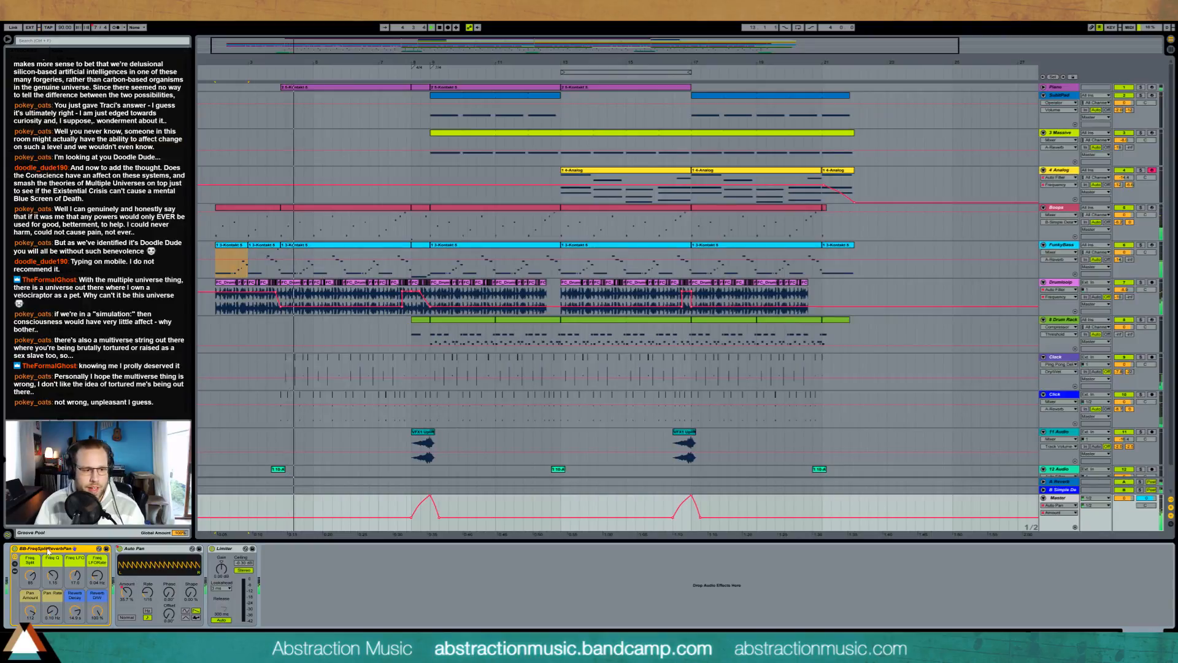
key("Delete")
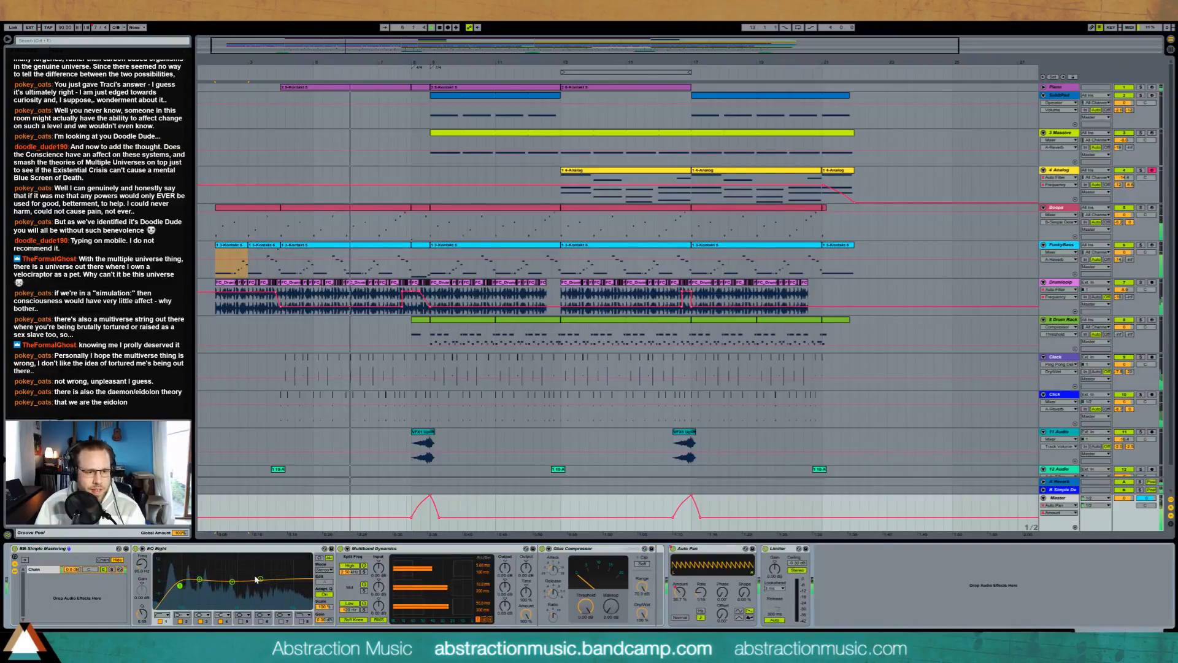
Step: Adjust the mid and high bands of the mastering EQ Eight and the Glue Compressor's threshold and makeup
left_click_drag(233, 582, 228, 583)
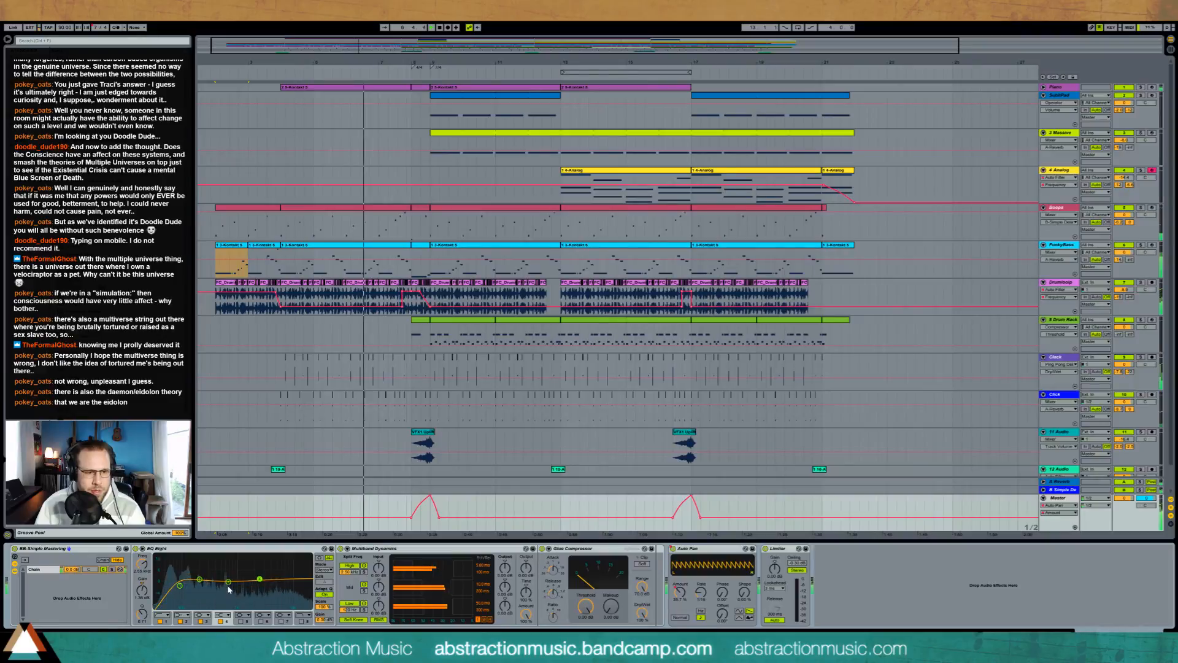
left_click(260, 578)
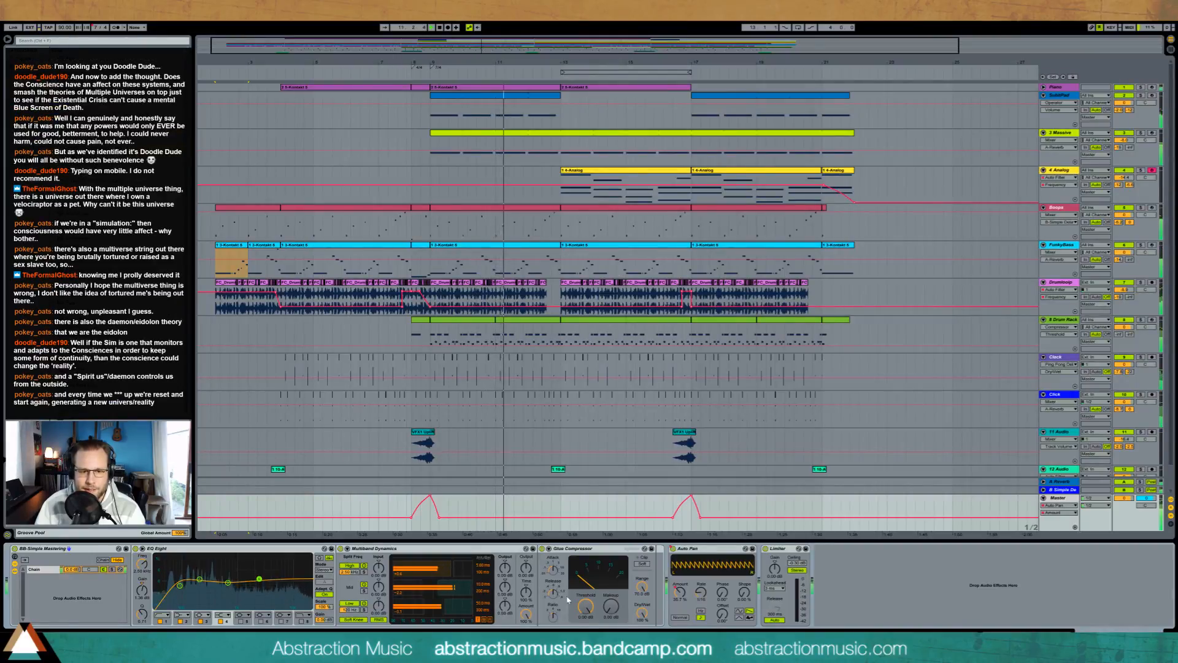
left_click_drag(586, 610, 611, 586)
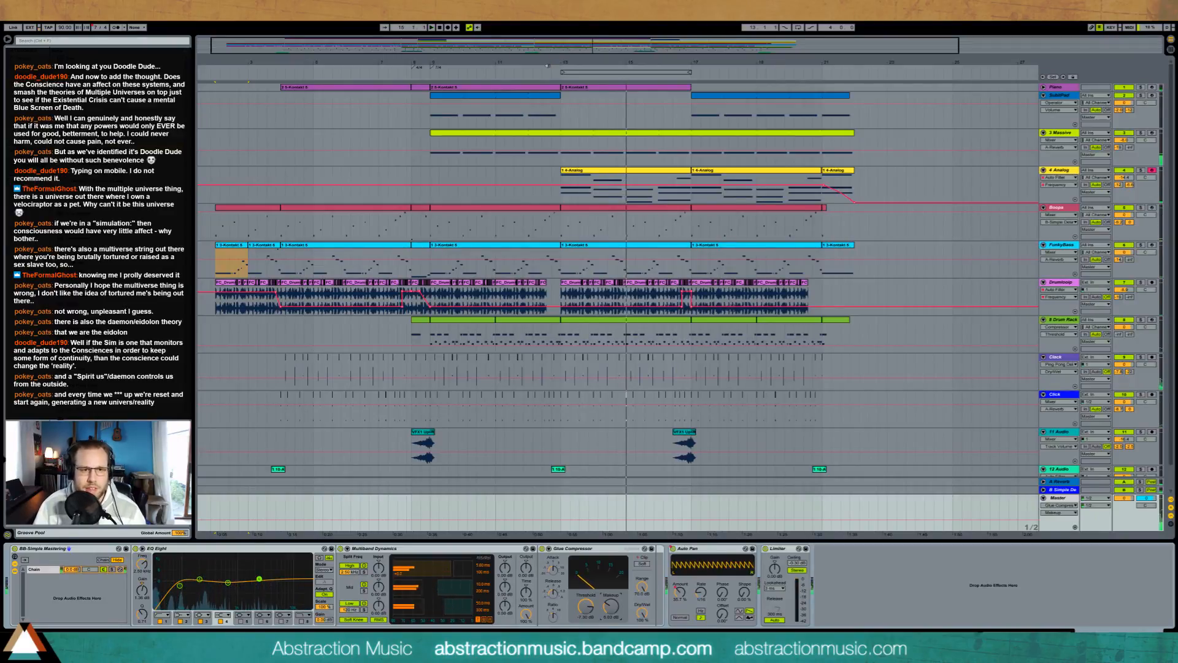
Step: Delete the short Piano clip just before bar 9 and play the transition
left_click(1043, 86)
left_click(420, 93)
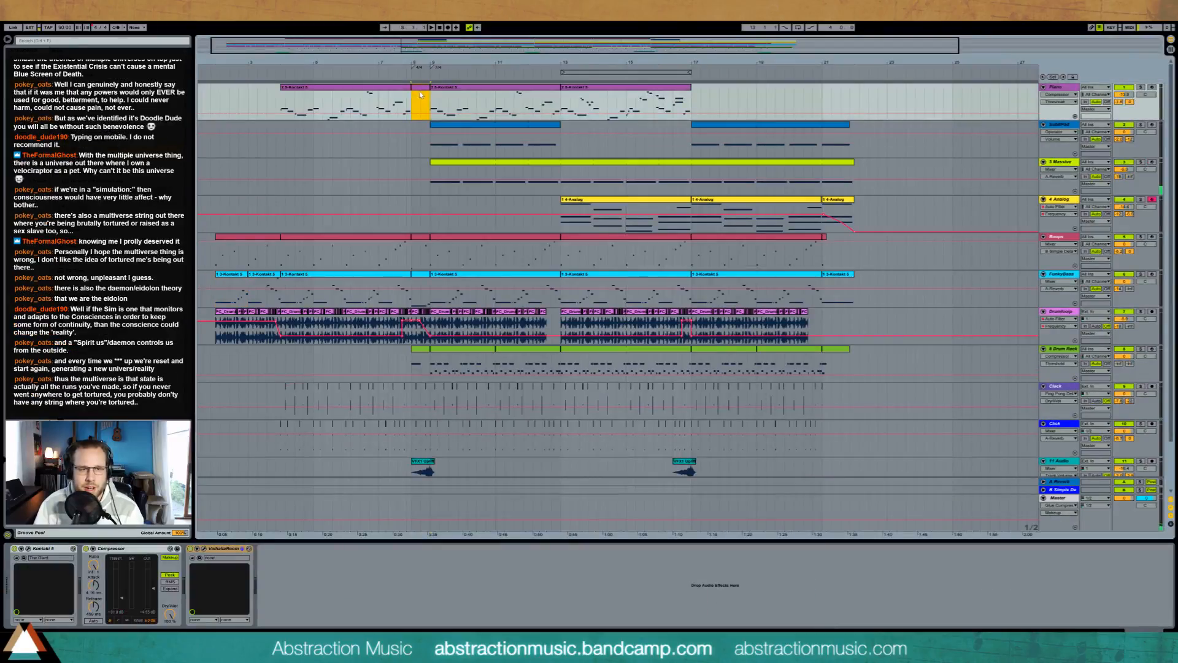
left_click(409, 150)
left_click_drag(402, 50, 409, 125)
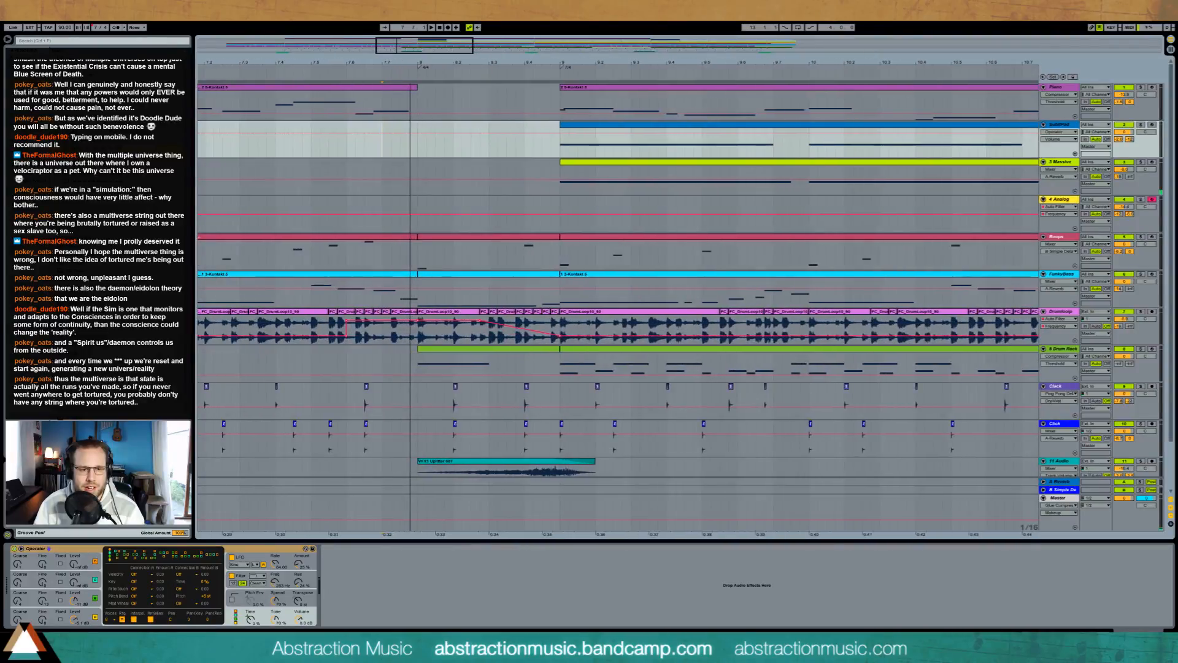
left_click(1056, 87)
left_click(267, 74)
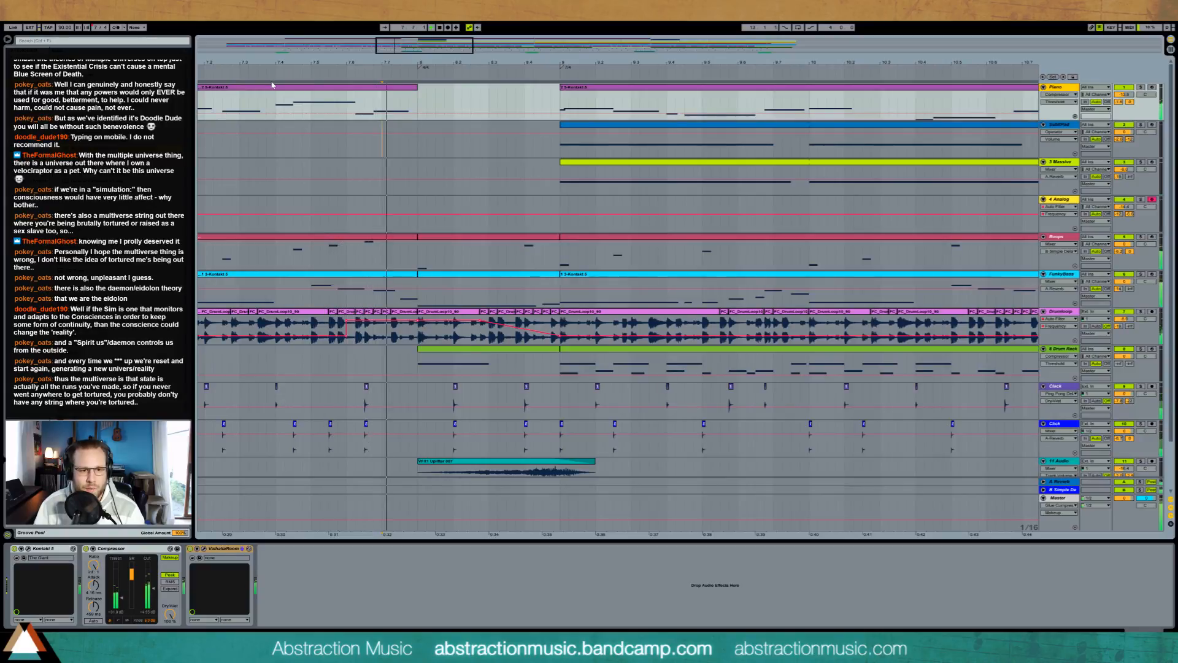
Step: Cut the Boops notes from the short section before bar 9, keeping only the last note leading into bar 9
left_click(443, 235)
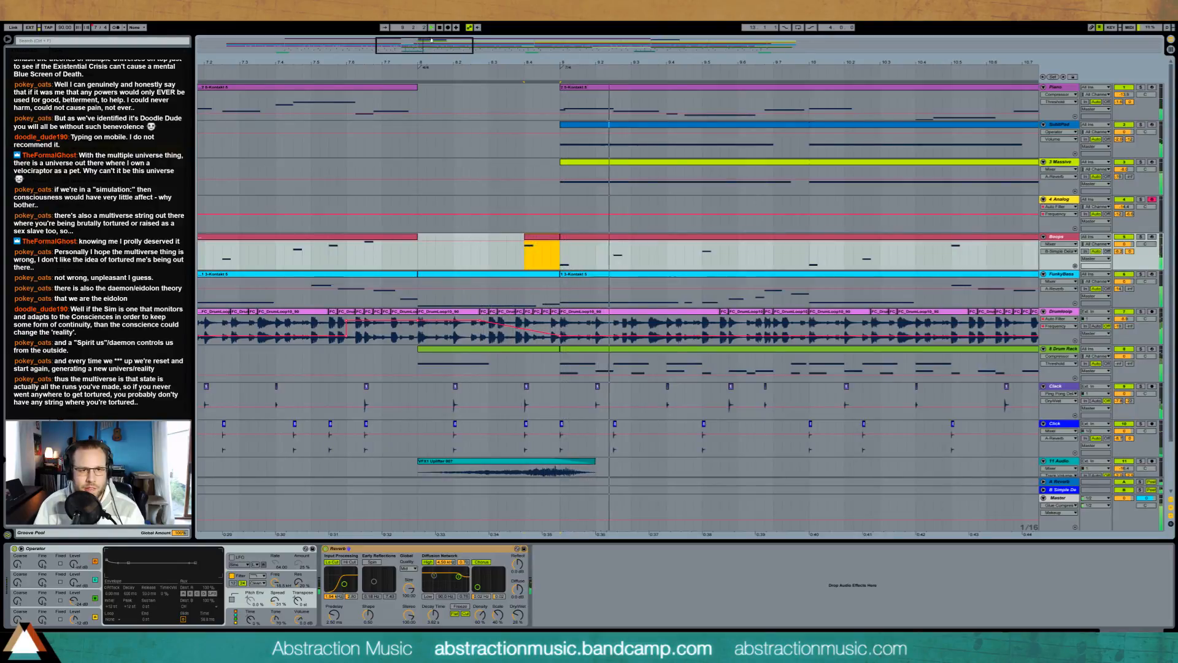
left_click_drag(677, 62, 417, 27)
scroll(762, 286, "down", 3)
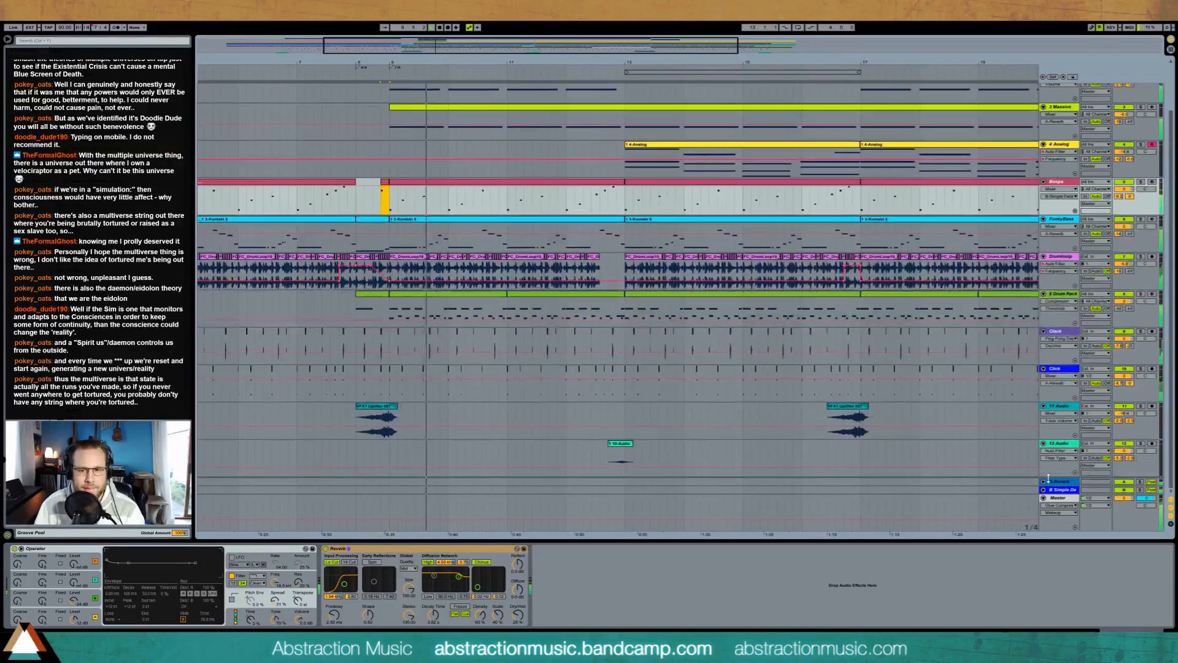
Step: Lengthen and round the falloff of the Master's Auto Pan amount automation after bars 9 and 17, and play it back
left_click(1060, 501)
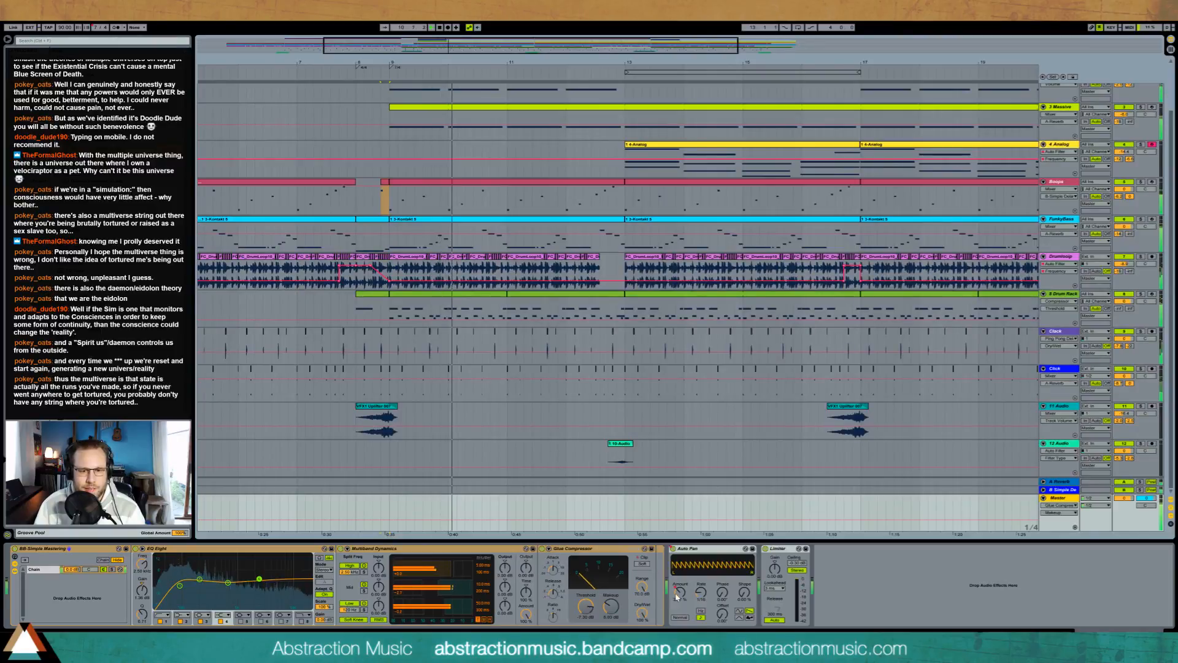
left_click(407, 523)
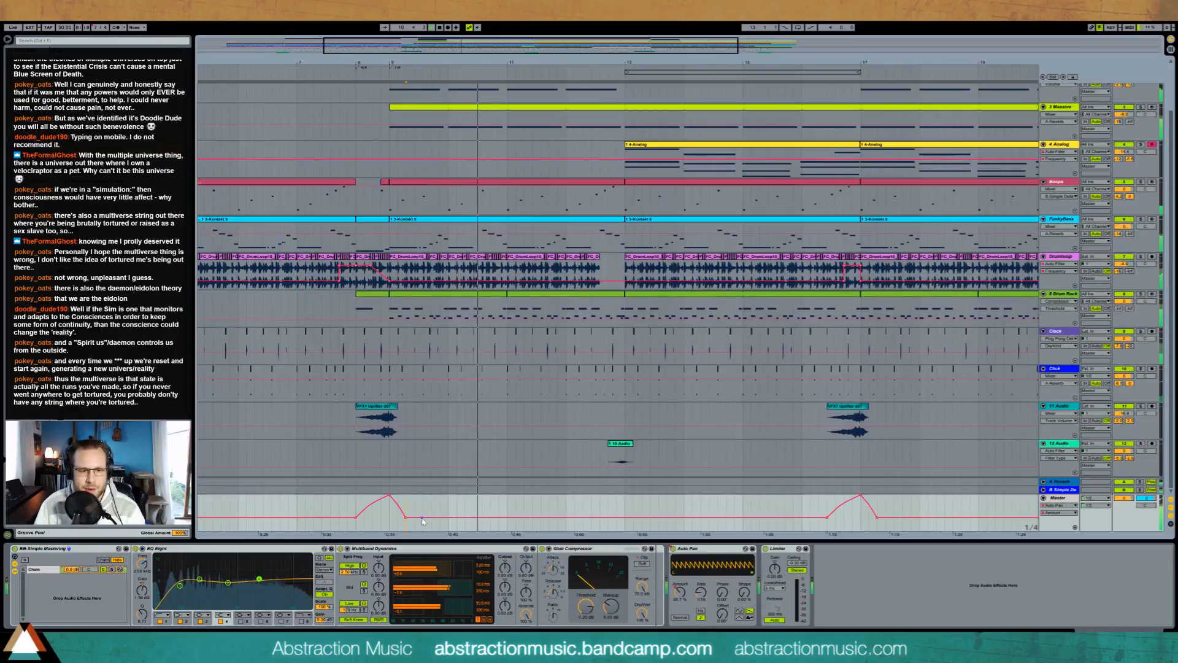
left_click(413, 514)
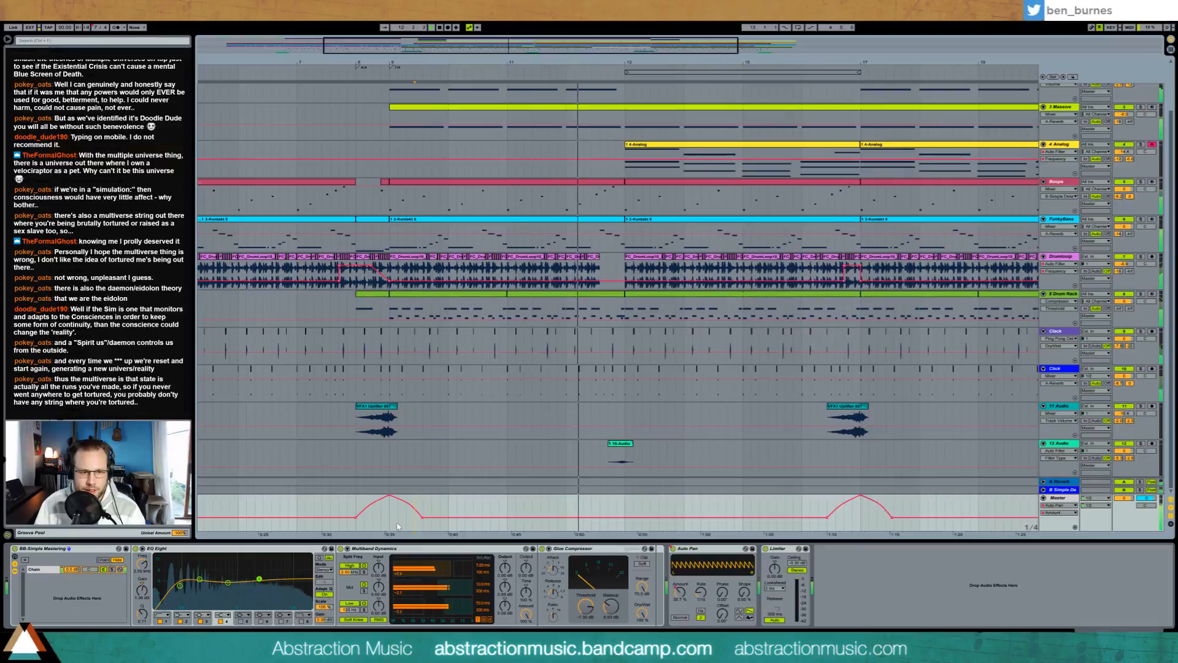
left_click(354, 505)
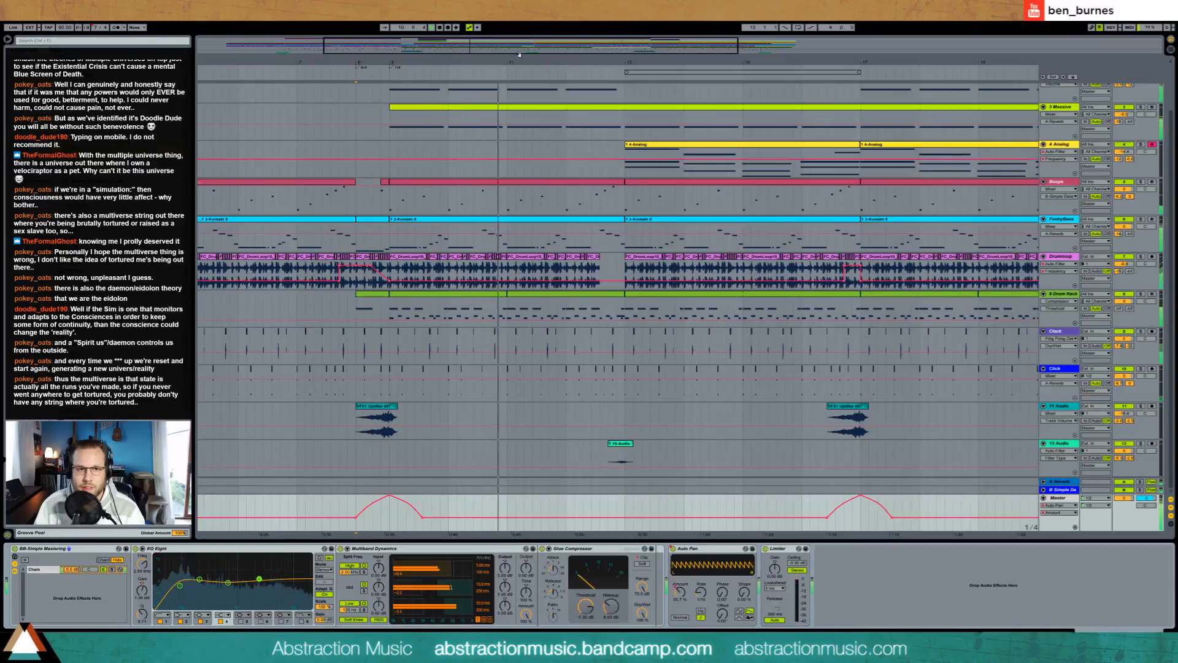
left_click_drag(606, 63, 606, 38)
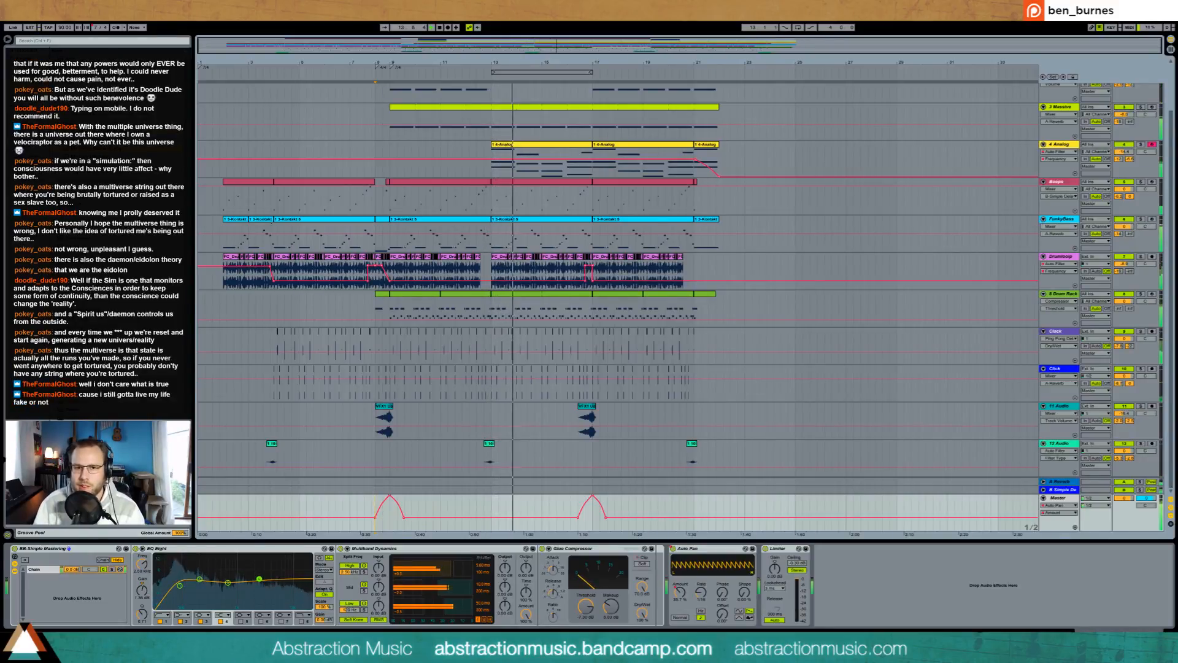
Step: Insert an Auto Pan before the EQ Eight on the Analog track and add another to the Massive track, adjusting amount and rate
left_click(535, 144)
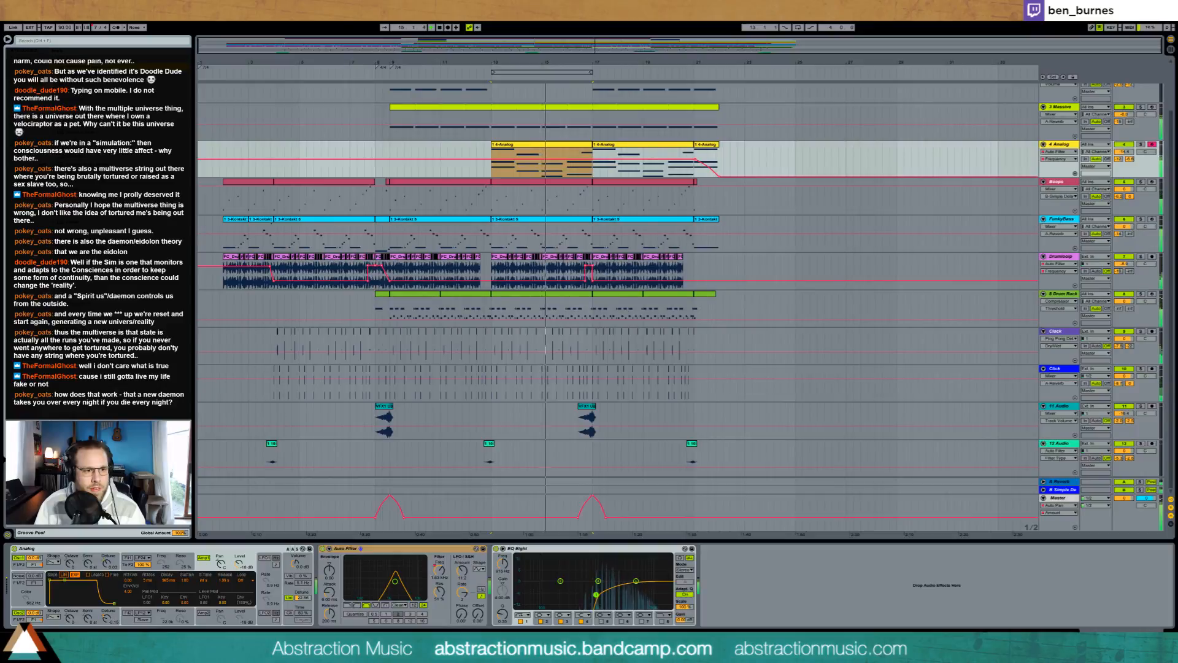
left_click_drag(117, 92, 510, 588)
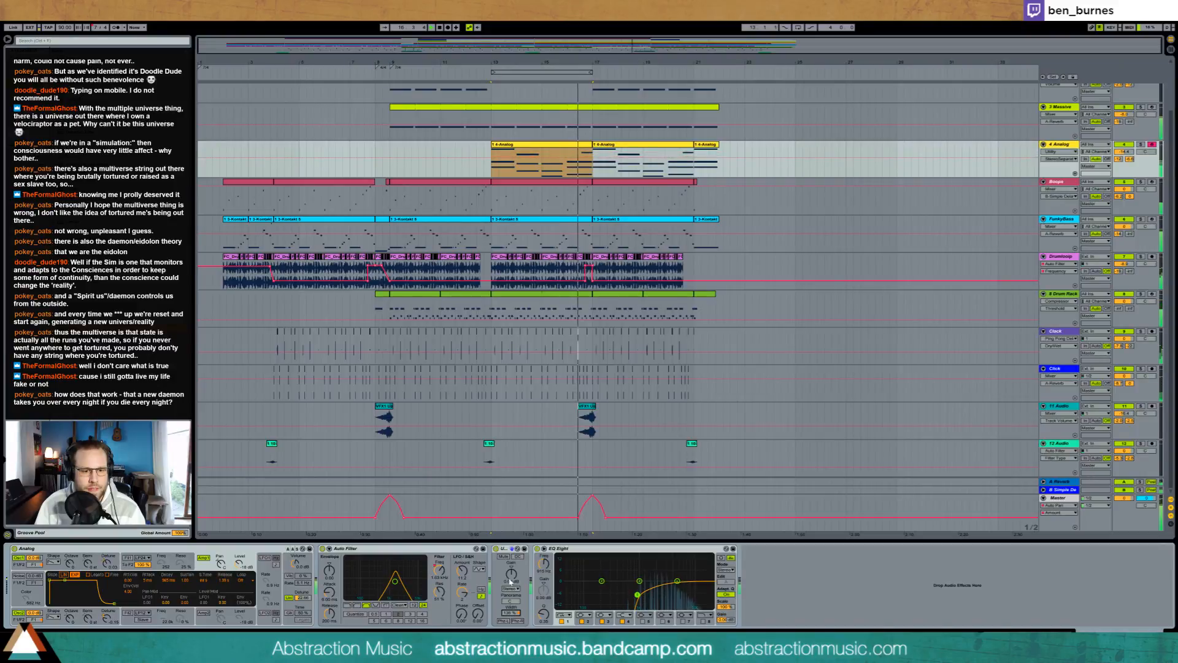
key("Delete")
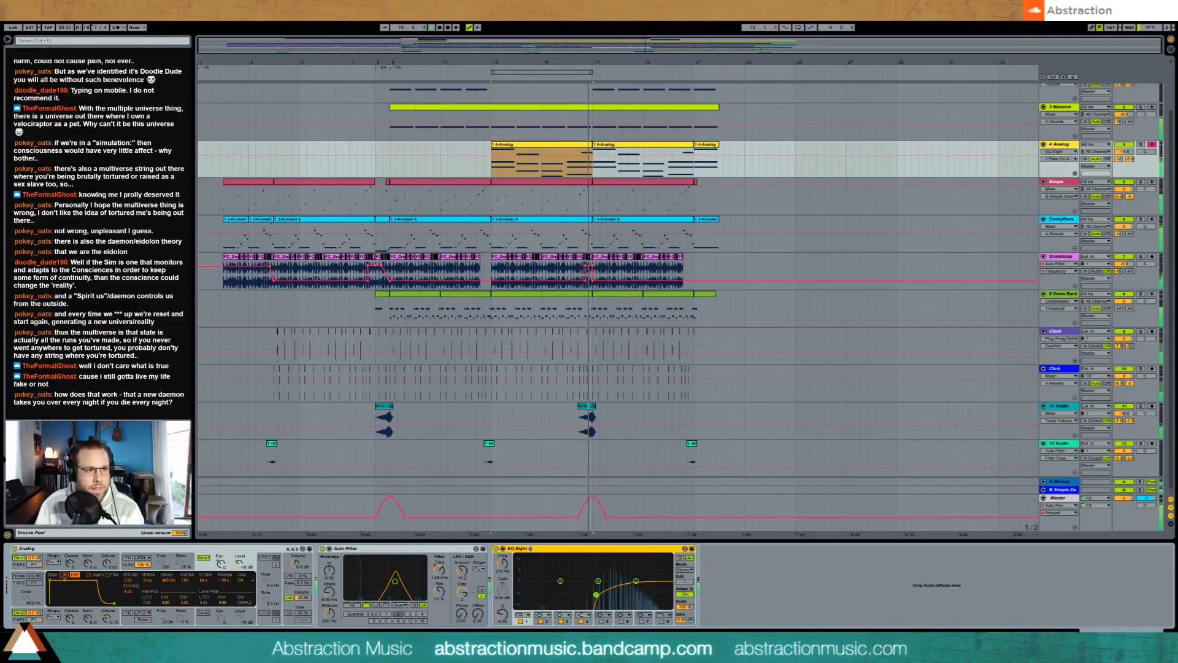
left_click_drag(98, 326, 505, 593)
left_click(540, 549)
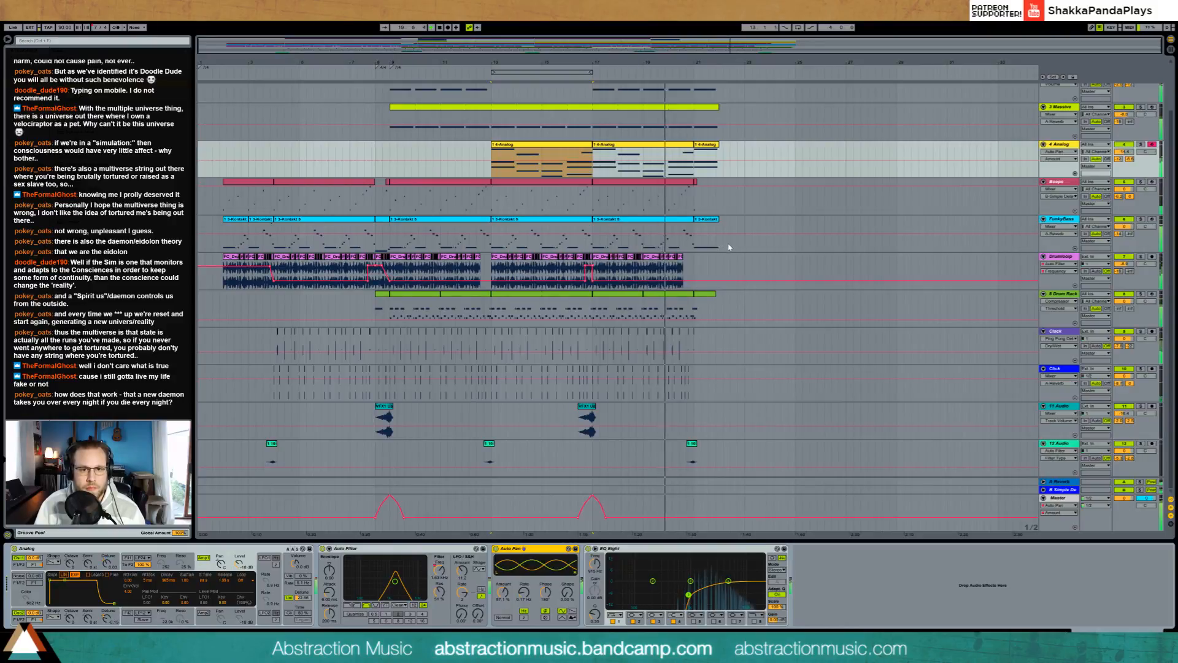
left_click(722, 112)
mouse_move(93, 593)
left_mouse_down()
mouse_move(93, 577)
mouse_move(93, 599)
mouse_move(114, 586)
left_mouse_up()
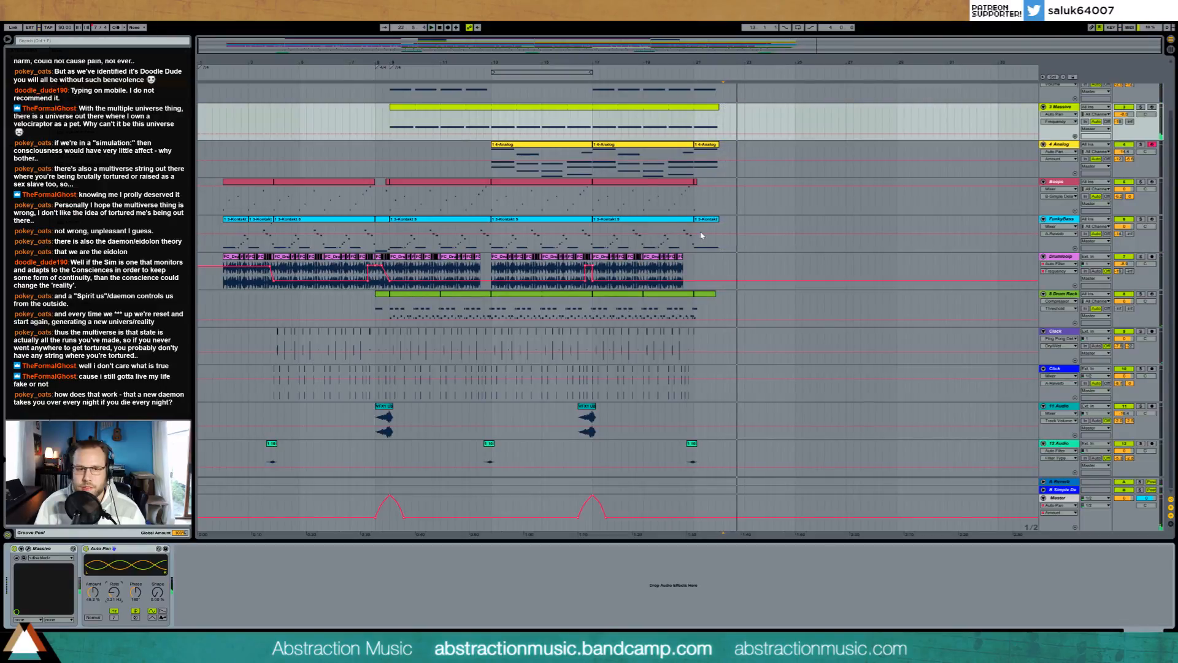
Step: Check the ending at bar 21 and return the playback start to the first clips at bar 2
scroll(700, 234, "up", 3)
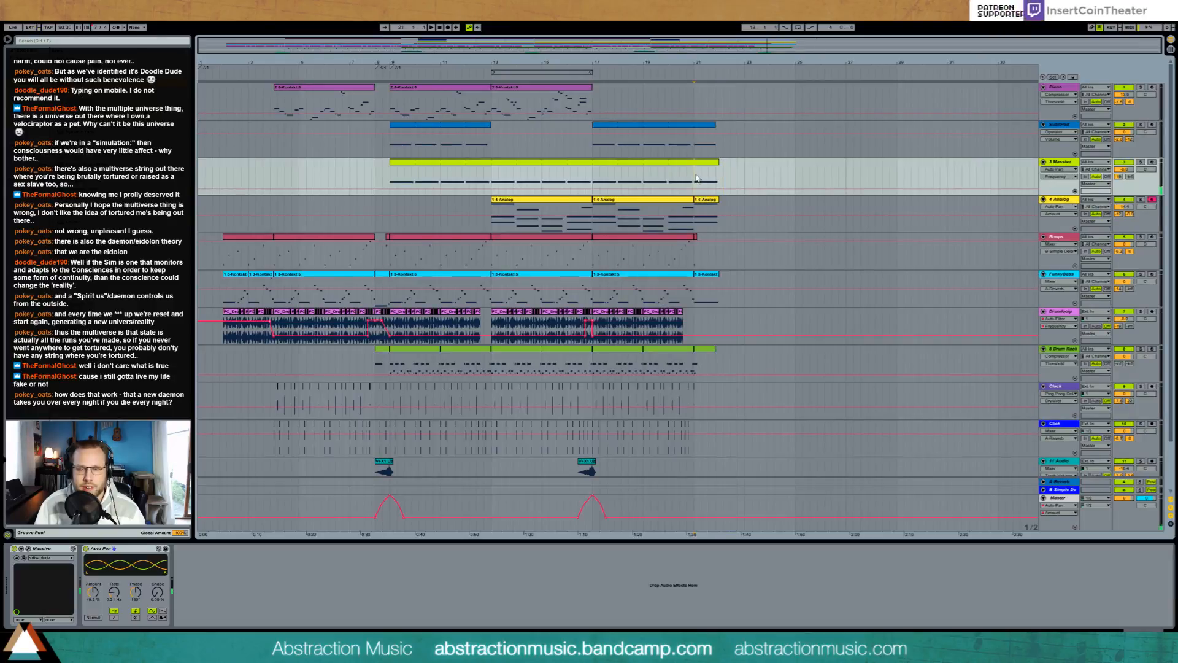
left_click(696, 153)
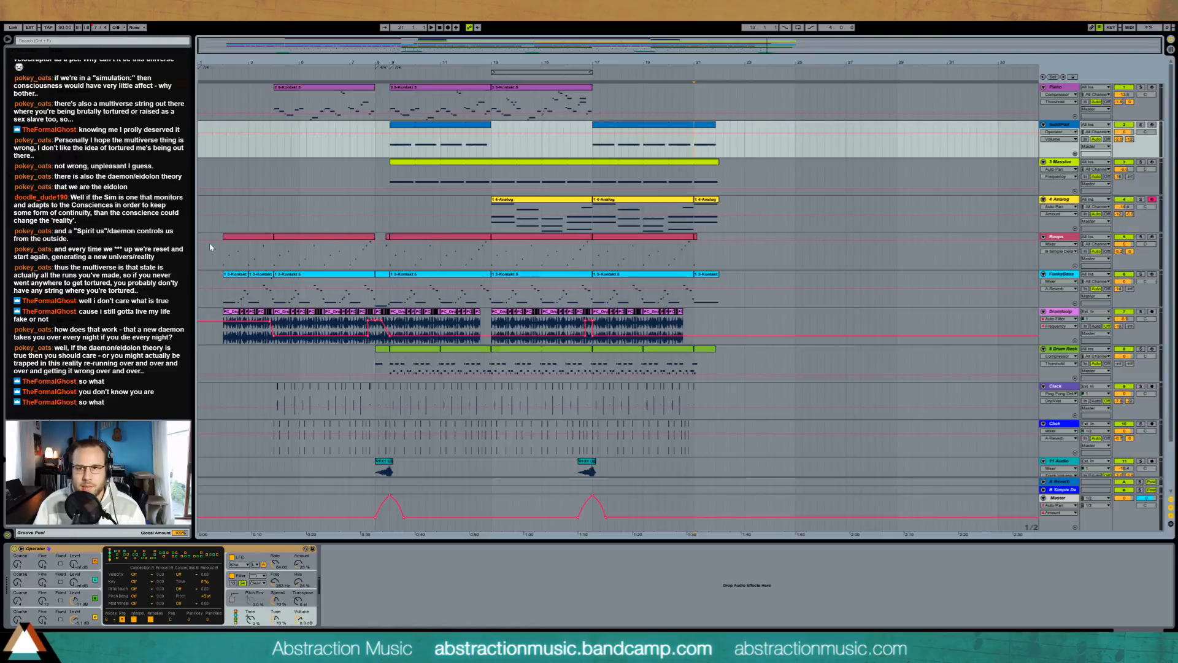
key("space")
mouse_move(258, 63)
left_mouse_down()
mouse_move(265, 117)
mouse_move(265, 68)
mouse_move(266, 100)
left_mouse_up()
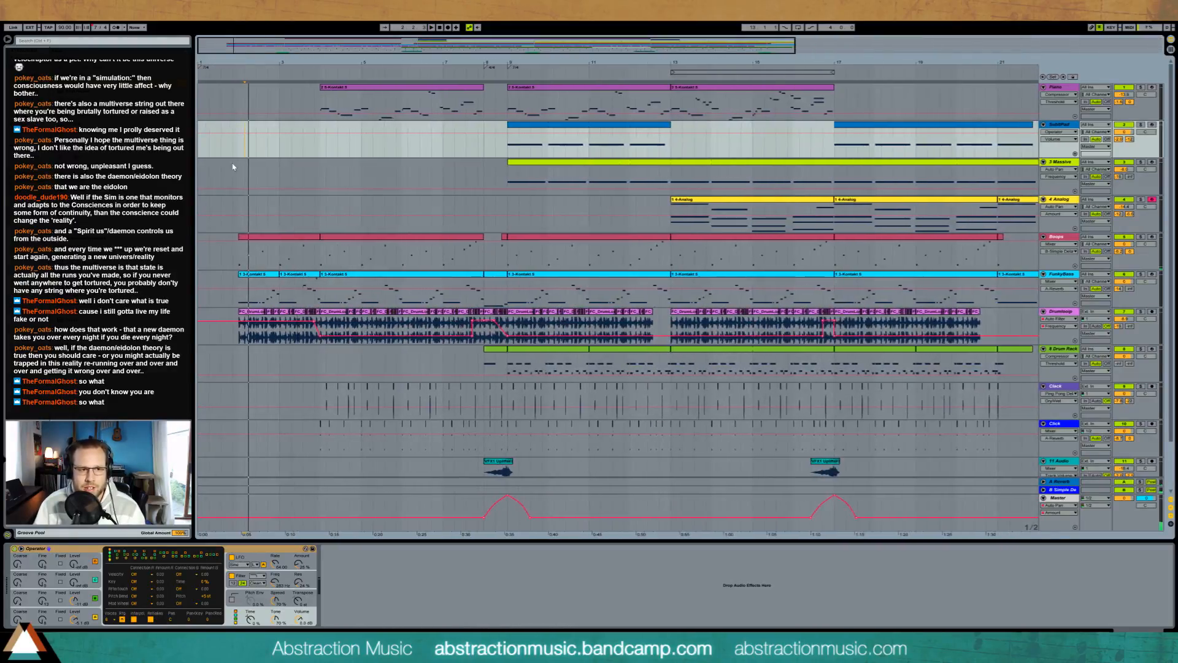
left_click(239, 151)
left_click_drag(327, 55, 326, 67)
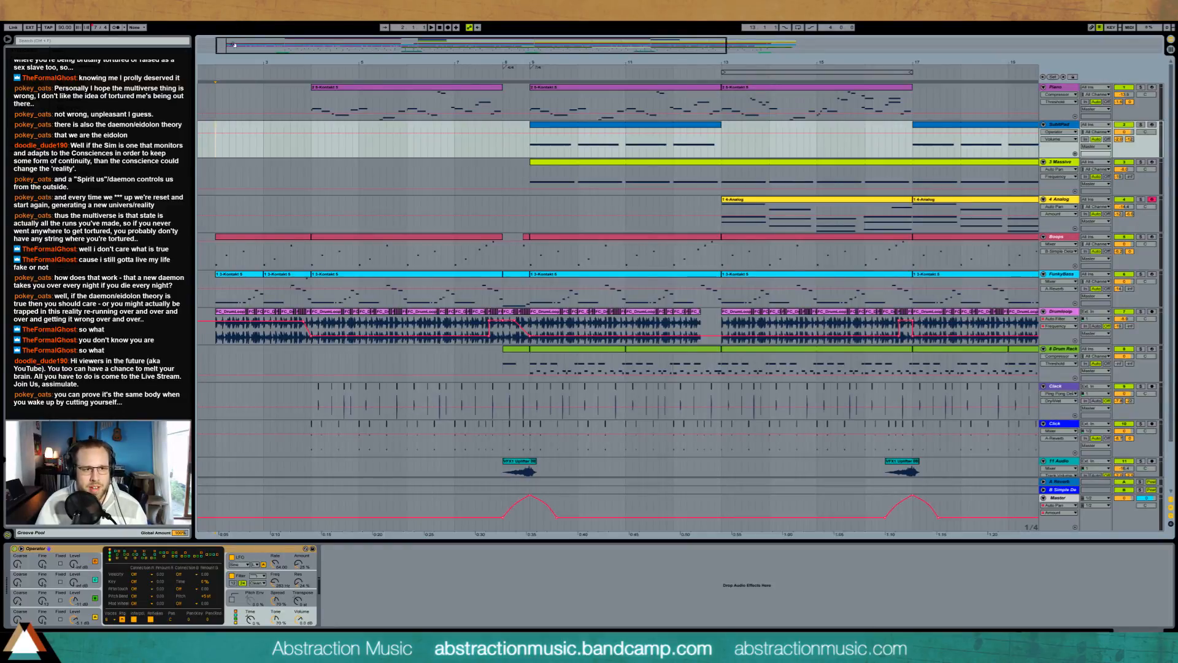
Step: Play the whole arrangement from bar 2 through the ending and display the Master's Track Volume automation
mouse_move(233, 42)
left_mouse_down()
mouse_move(233, 21)
mouse_move(228, 42)
left_mouse_up()
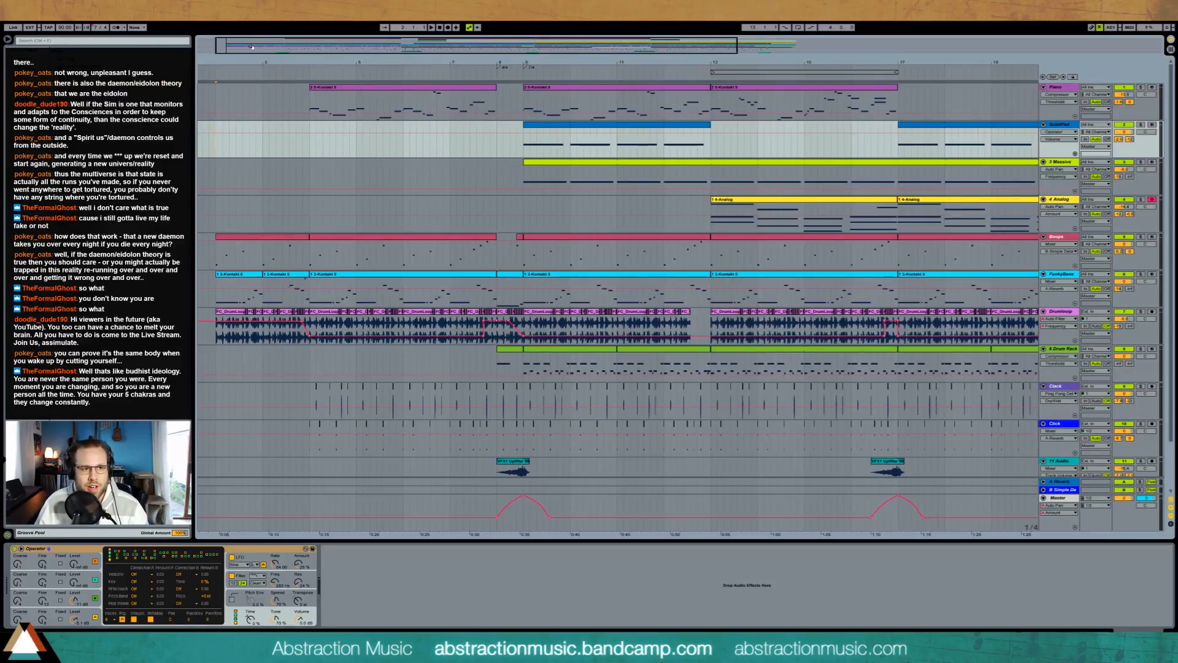
left_click_drag(251, 47, 226, 66)
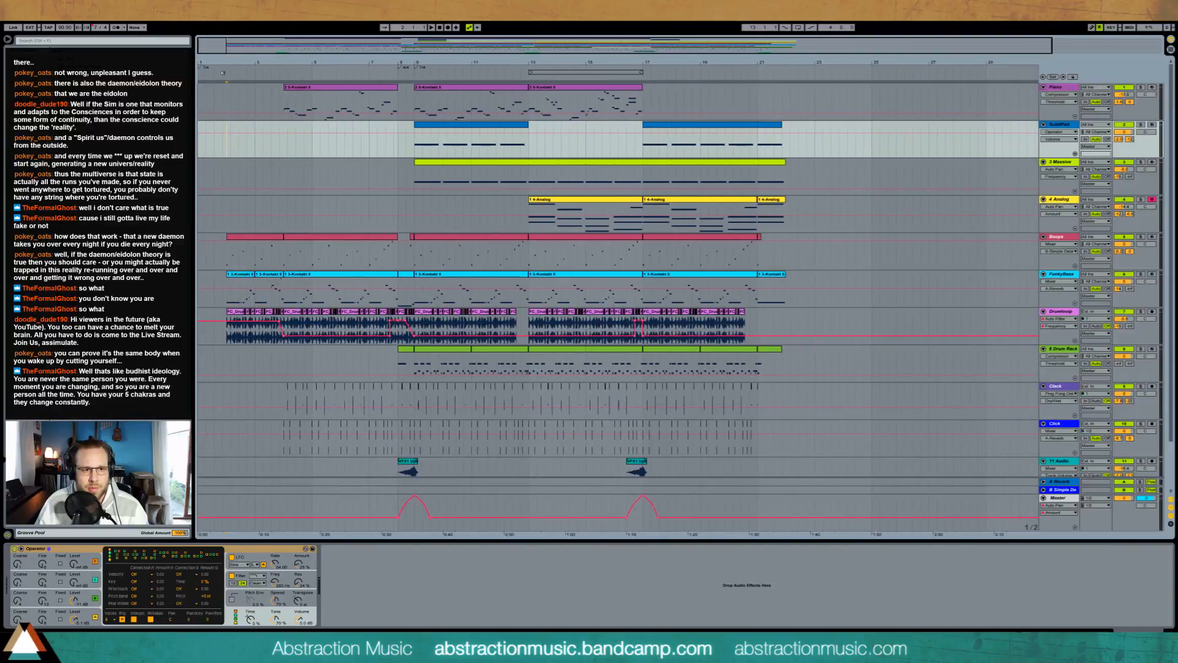
left_click(1122, 498)
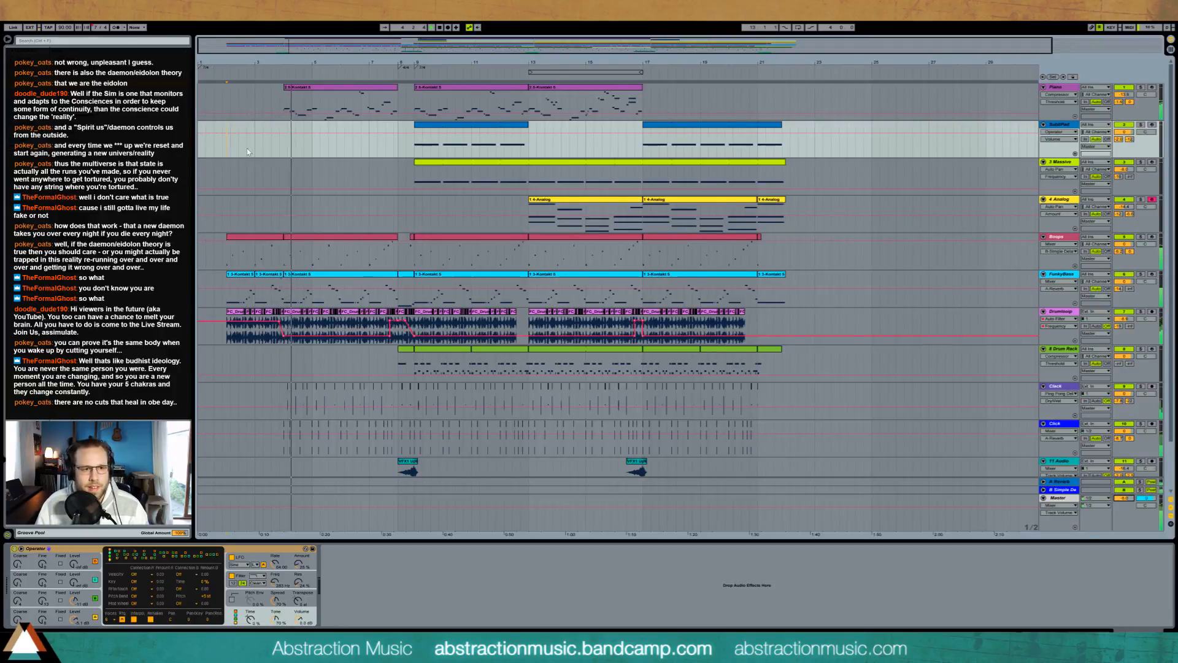
left_click(223, 155)
left_click(229, 154)
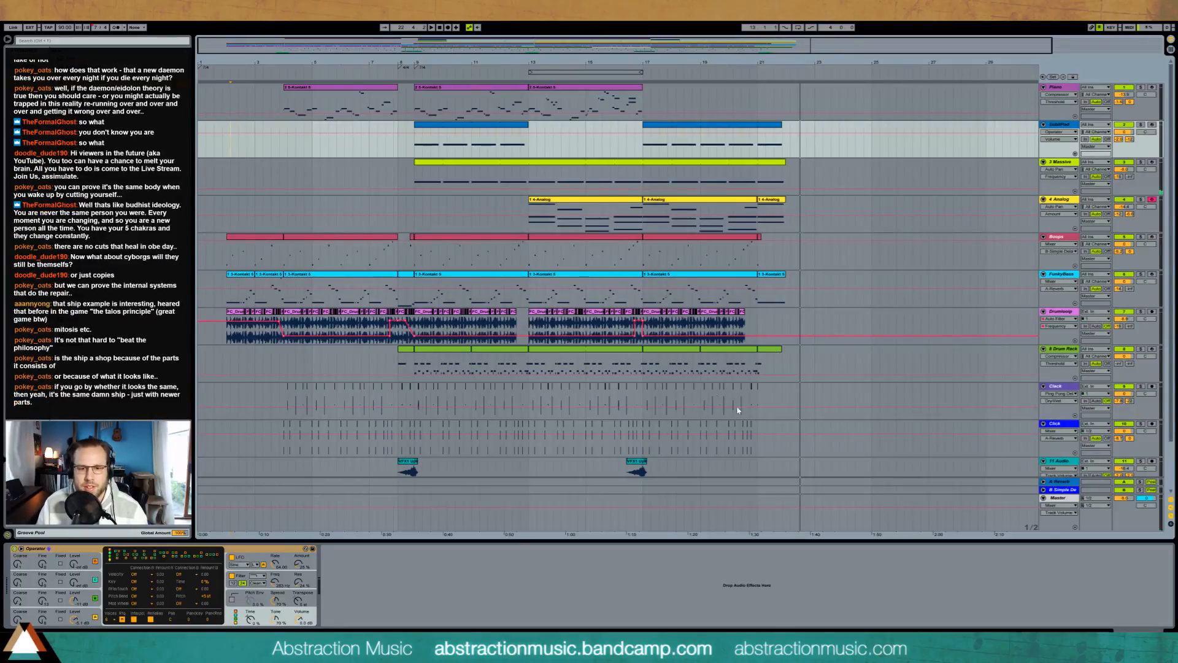
Step: Select the section from bar 4 to bar 21 across all tracks from Piano down to 11 Audio
left_click_drag(800, 369, 233, 110)
left_click(227, 102)
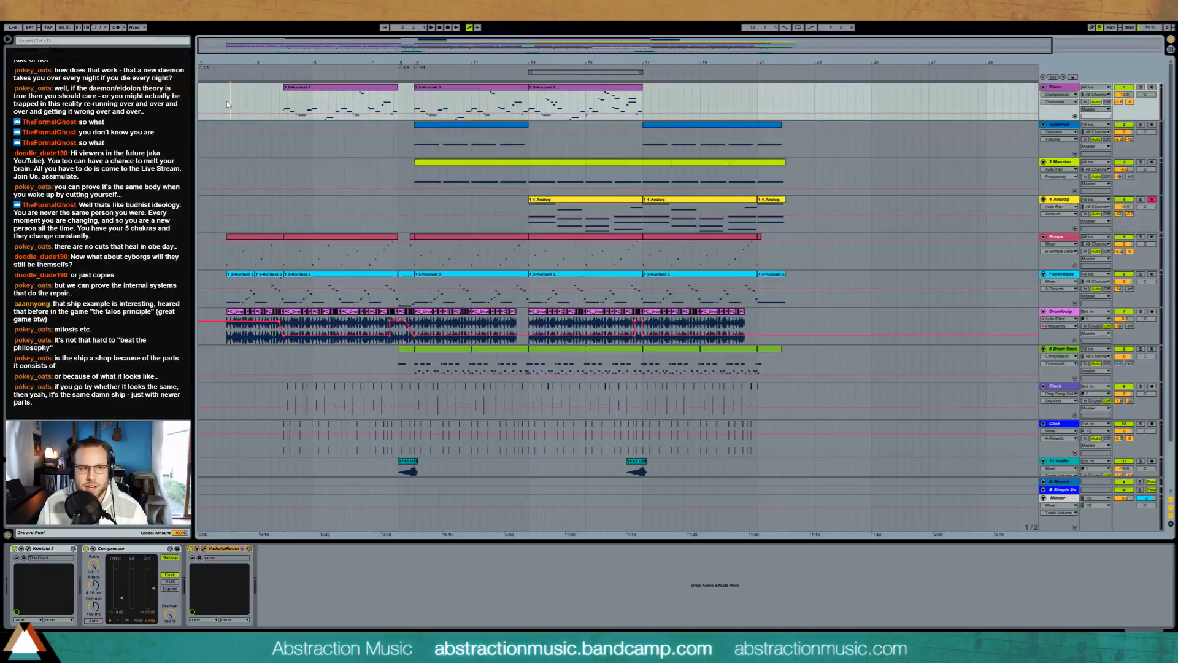
left_click(284, 97)
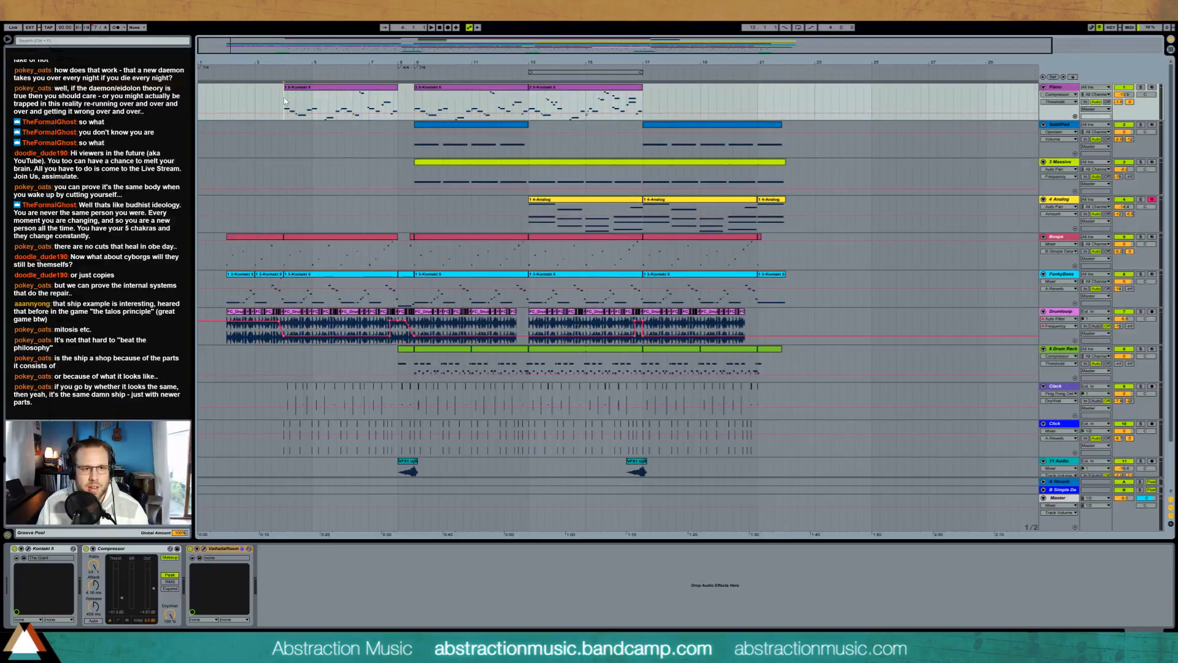
left_click_drag(283, 97, 758, 465)
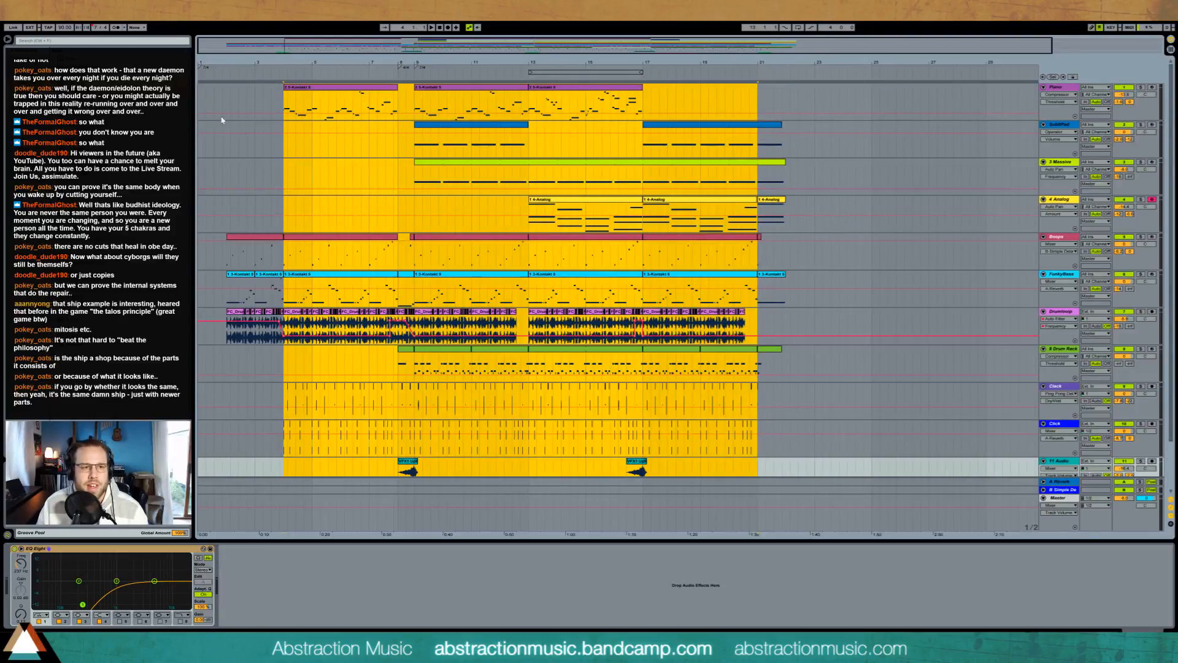
Step: Select the full song length from bar 2 to just past bar 22 across the Boops, FunkyBass and Drumloop tracks
left_click(230, 97)
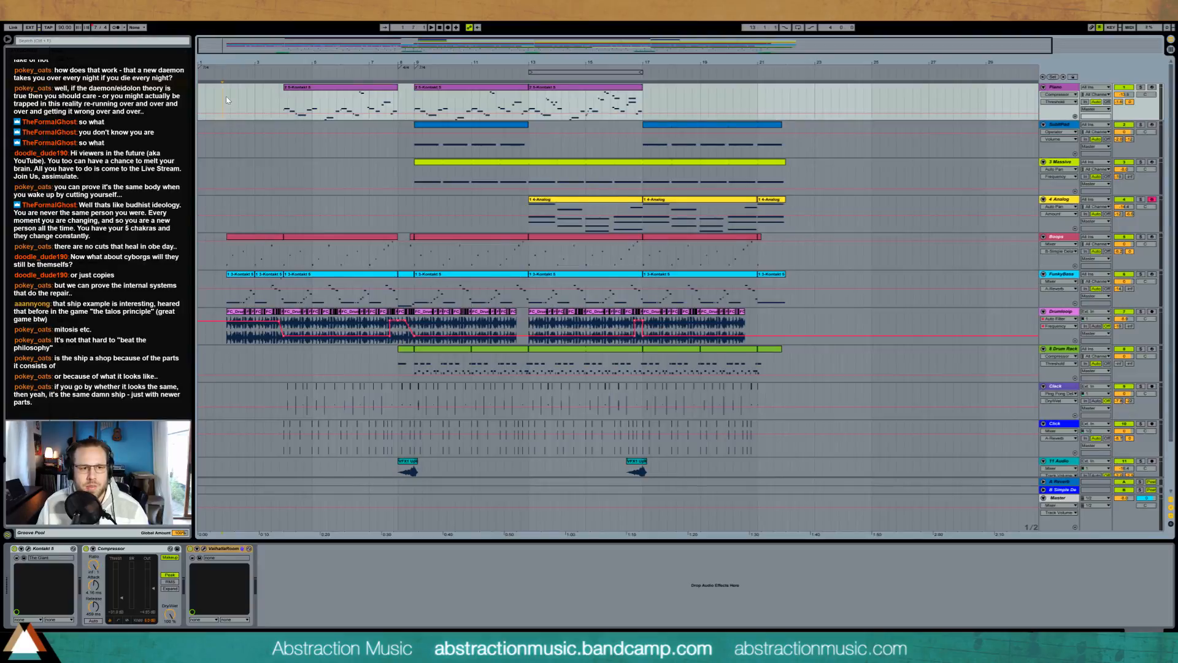
left_click_drag(225, 259, 795, 337)
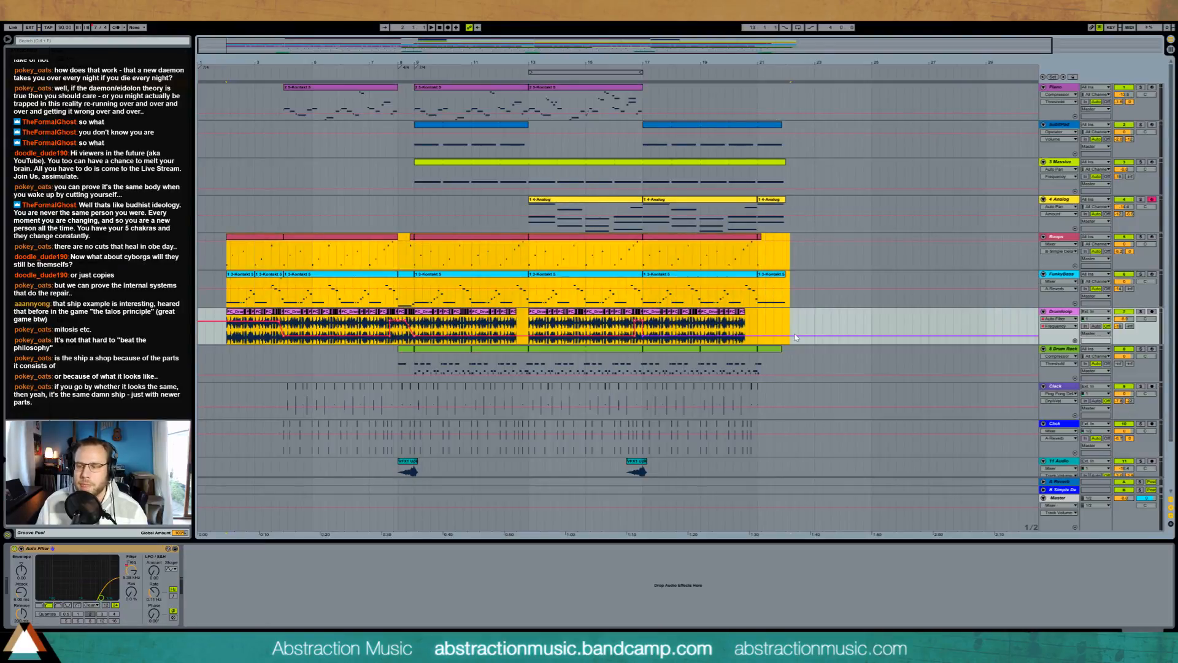